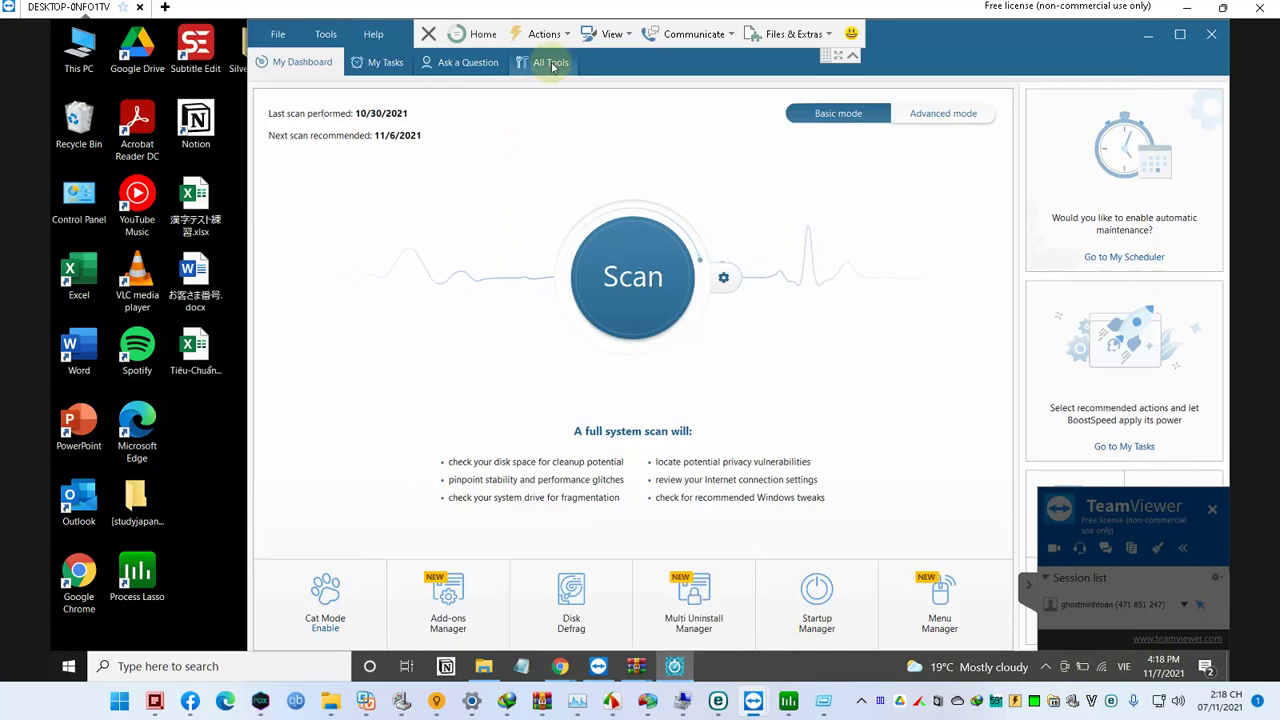
Step: Open BoostSpeed's Tweak Manager from All Tools and dismiss the Messenger call window
{"action": "left_click", "coordinate": [551, 63]}
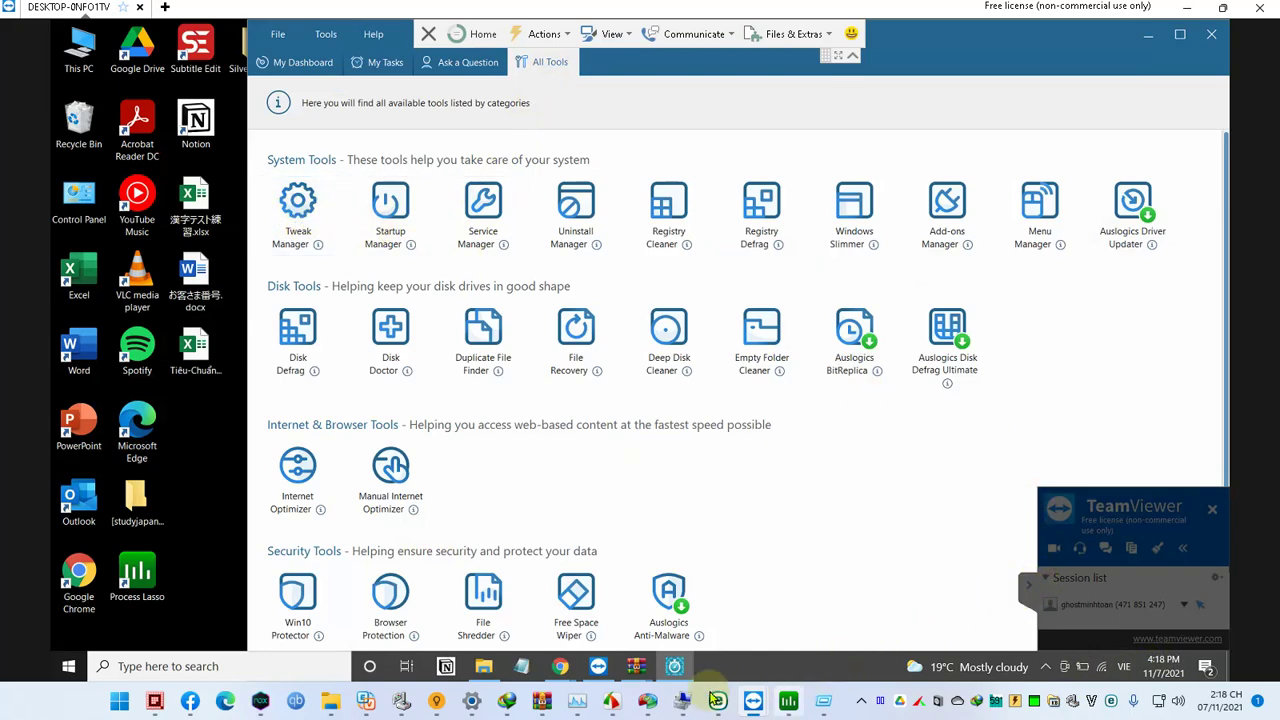
{"action": "left_click", "coordinate": [190, 703]}
{"action": "left_click", "coordinate": [190, 705]}
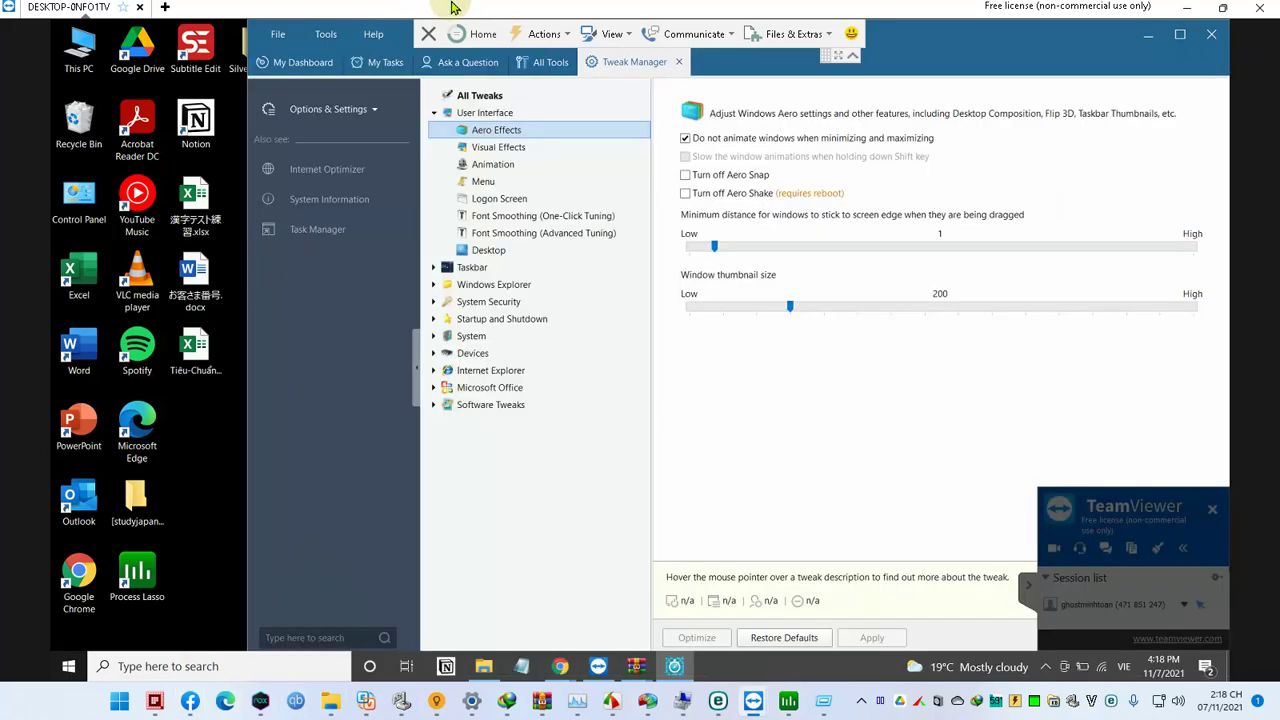
{"action": "left_click", "coordinate": [686, 32]}
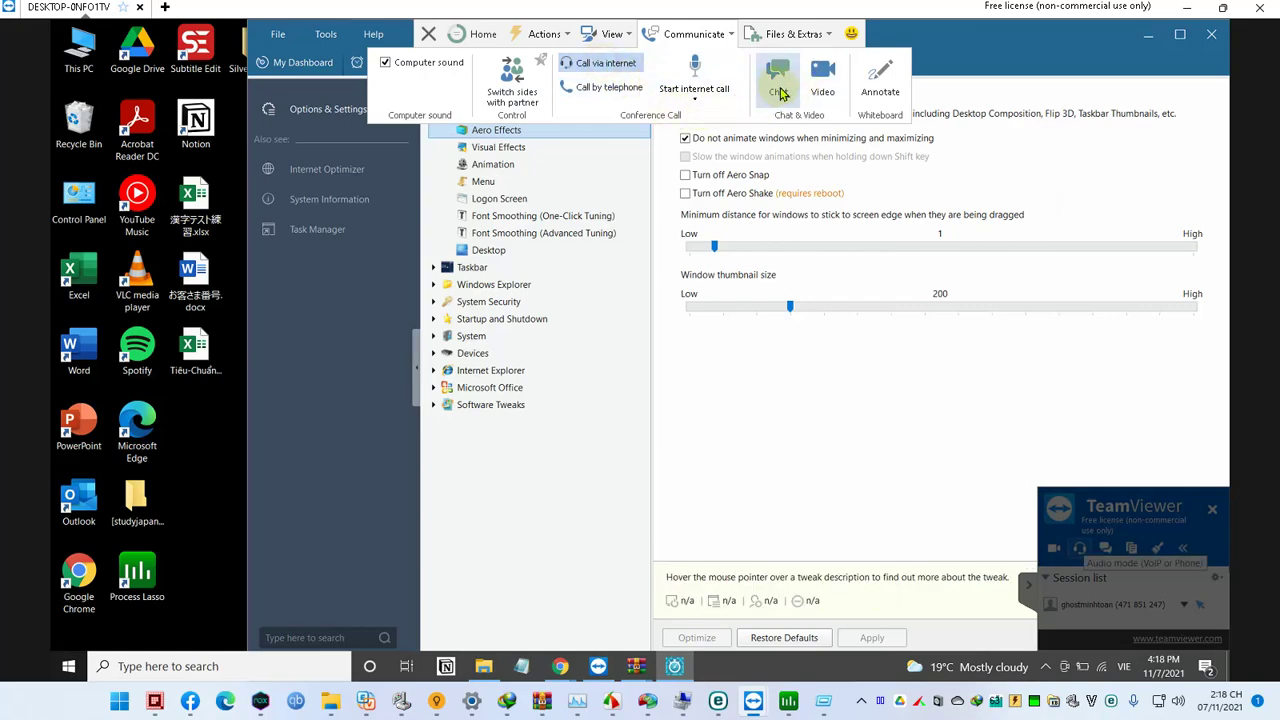
Step: Start an internet call with the remote partner from Communicate, then stop it
{"action": "left_click", "coordinate": [775, 30]}
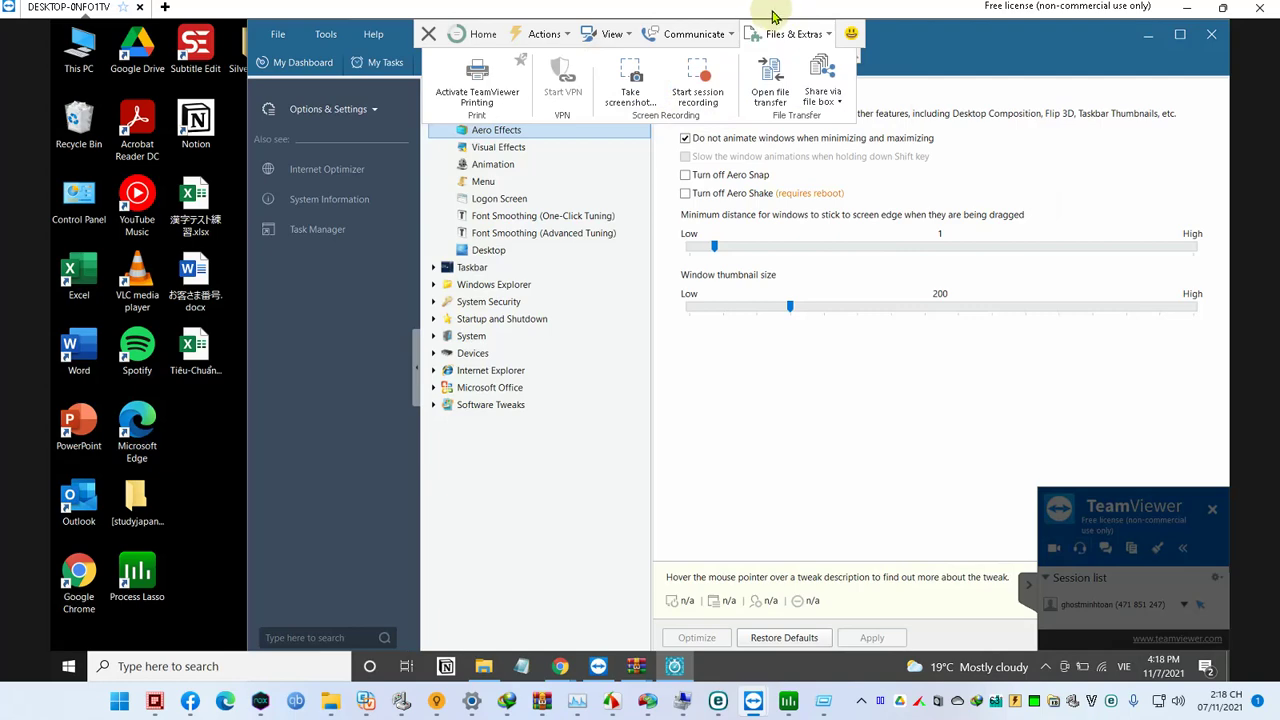
{"action": "left_click", "coordinate": [706, 34]}
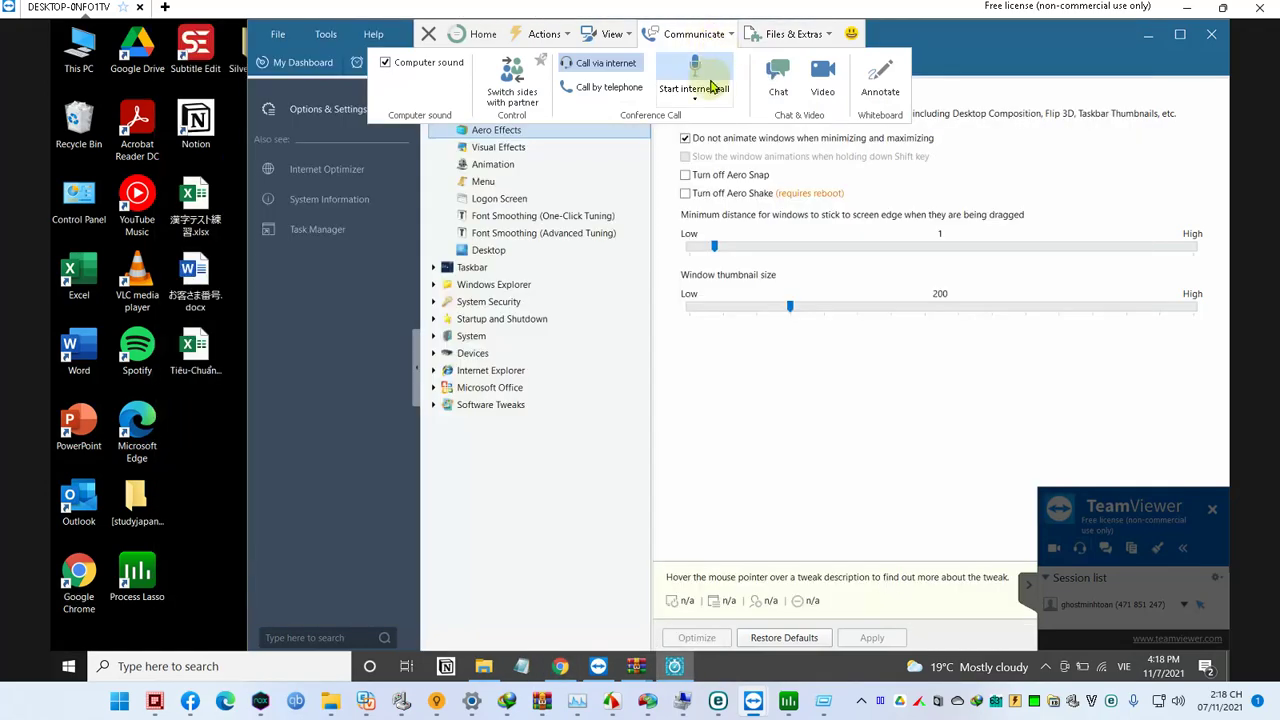
{"action": "left_click", "coordinate": [696, 76]}
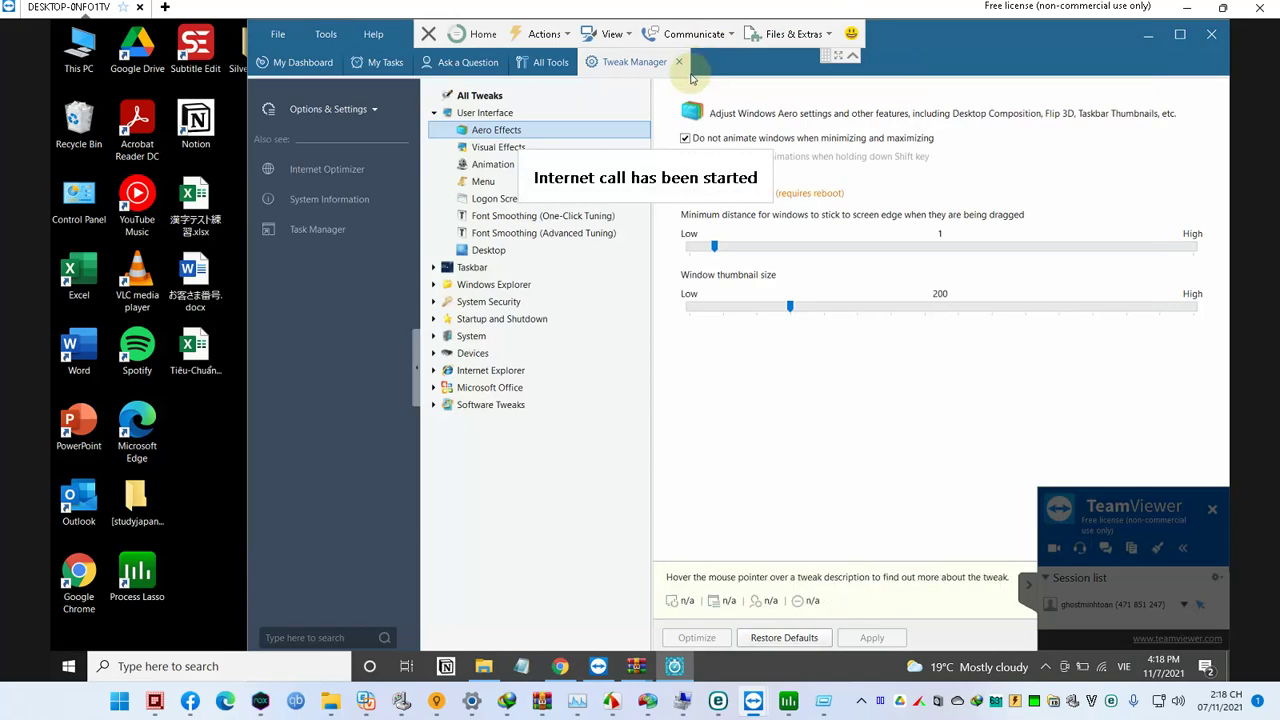
{"action": "left_click", "coordinate": [680, 38]}
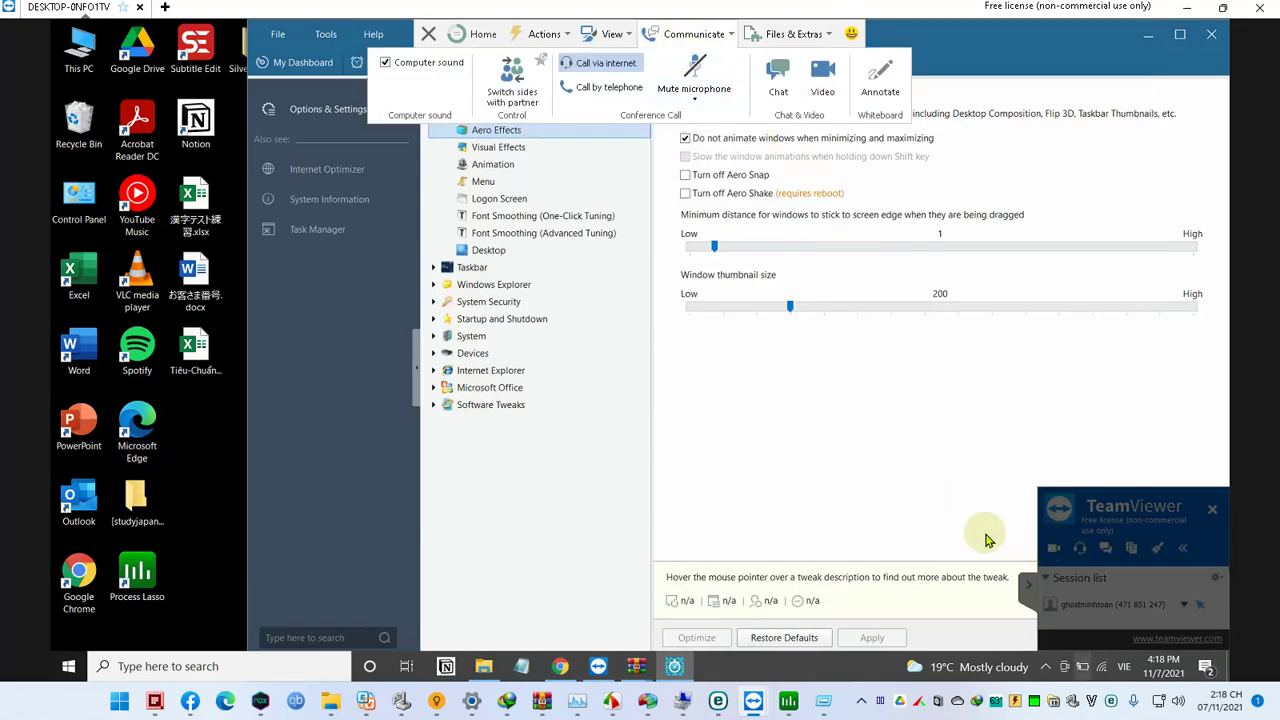
{"action": "left_click", "coordinate": [1045, 666]}
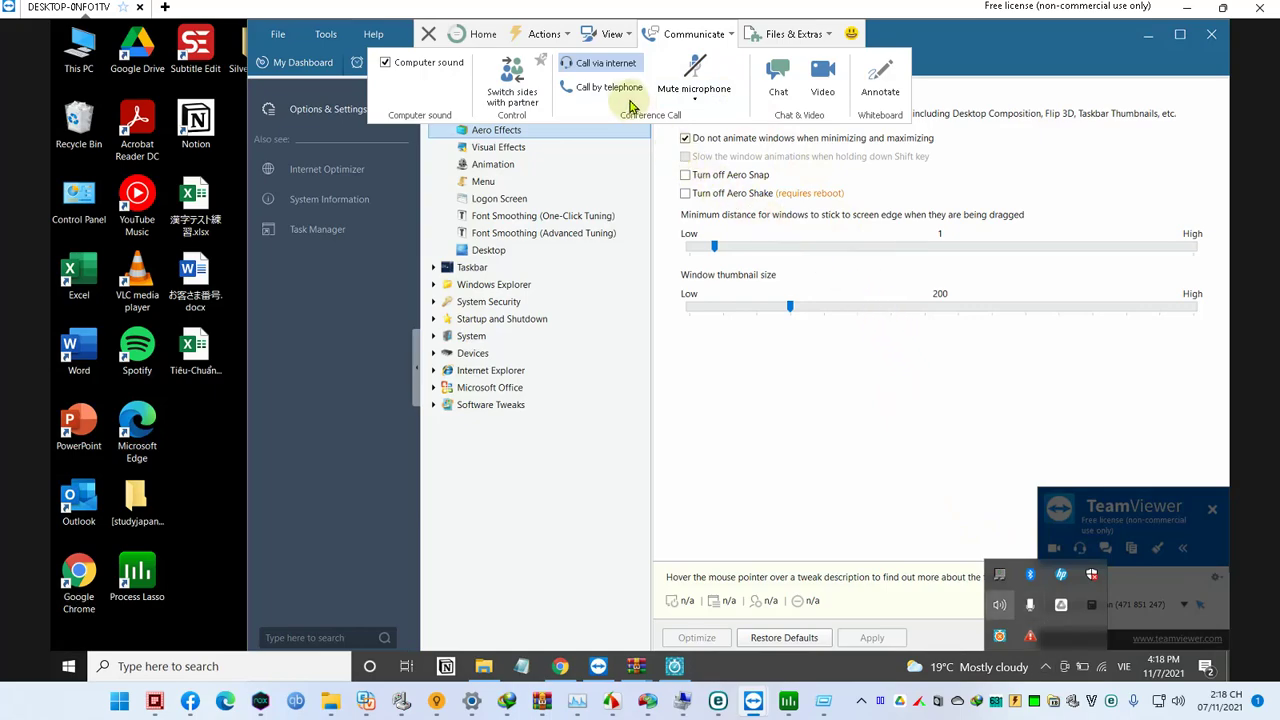
{"action": "left_click", "coordinate": [697, 78]}
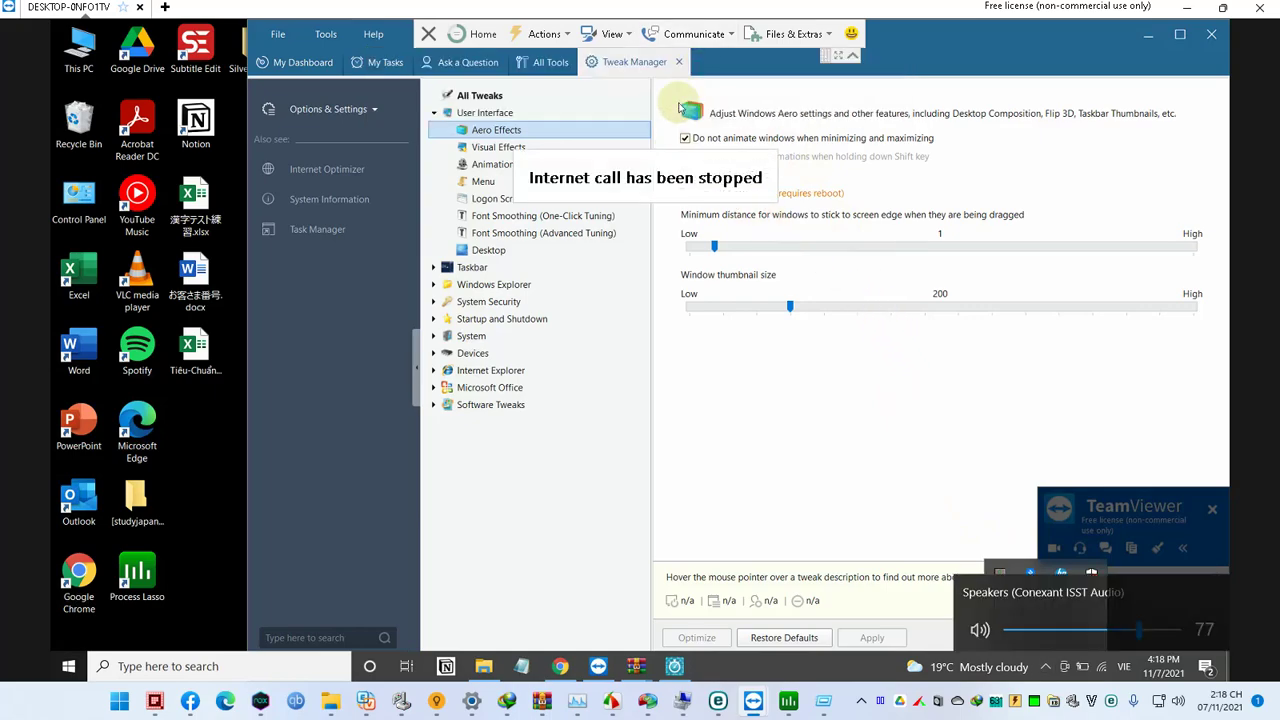
Step: Restart the internet call, add the Audio section to the session panel, and stop the call again
{"action": "left_click", "coordinate": [665, 35]}
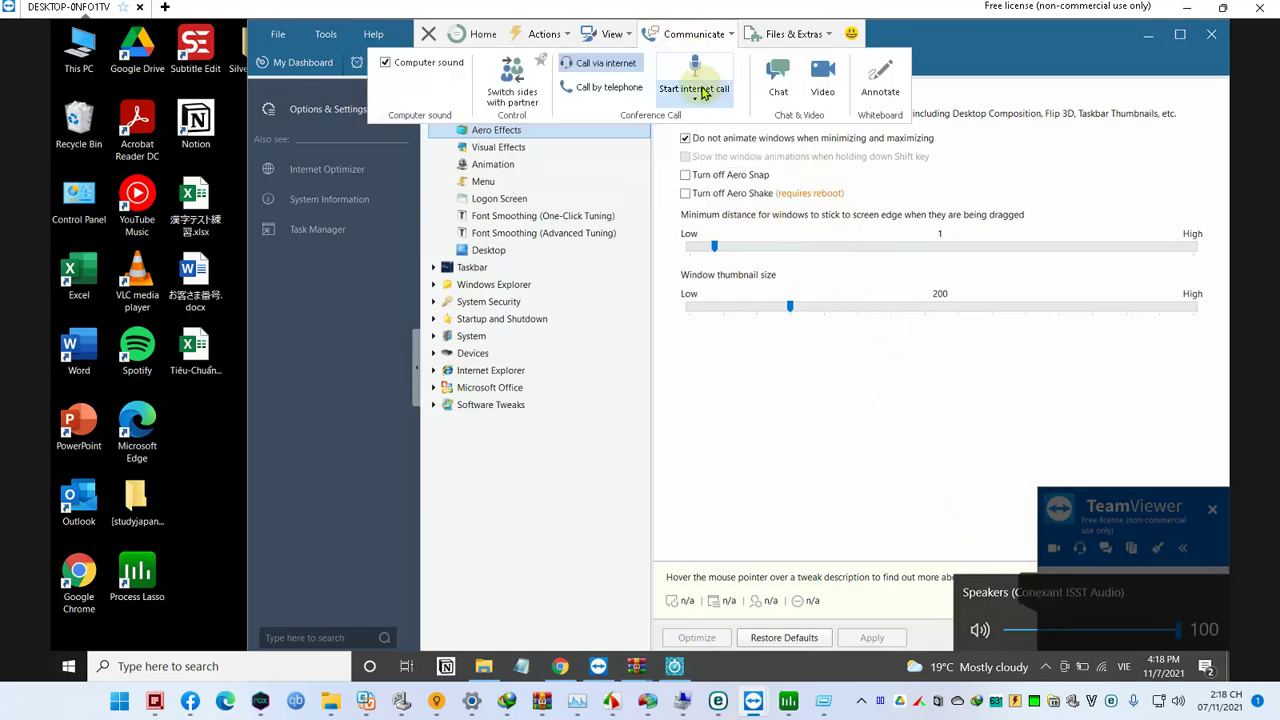
{"action": "left_click", "coordinate": [700, 95]}
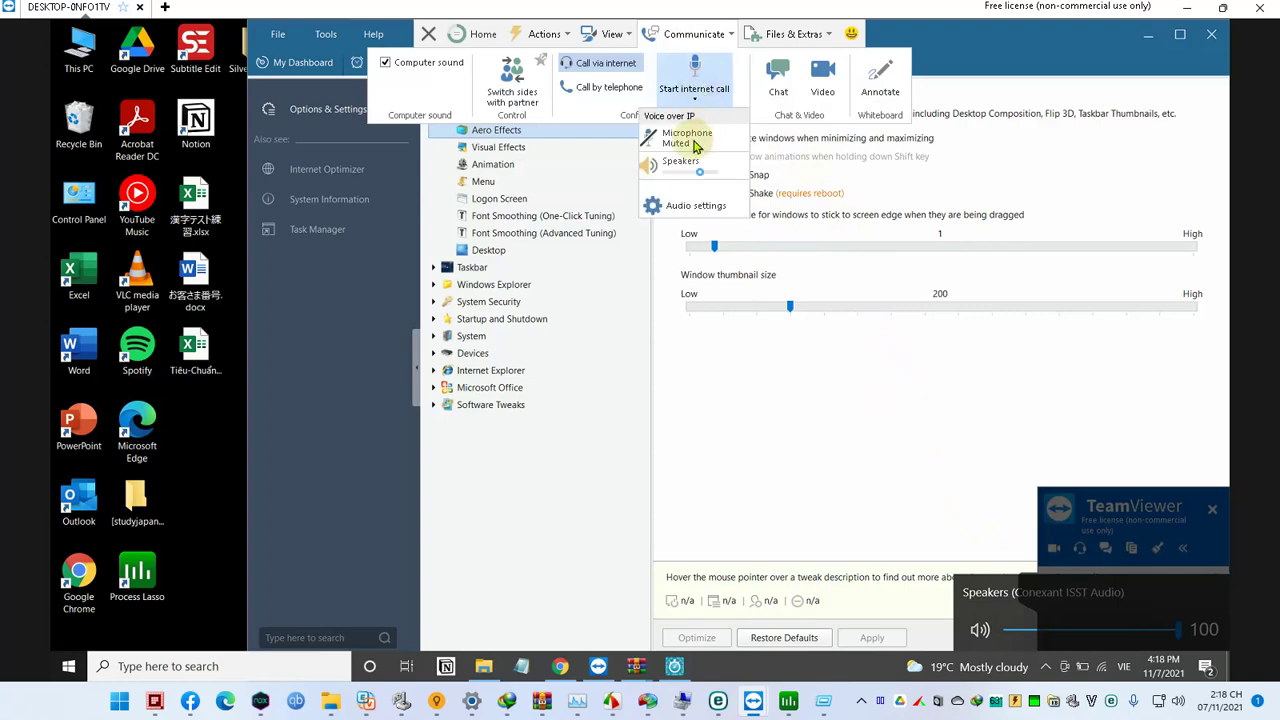
{"action": "left_click", "coordinate": [694, 72]}
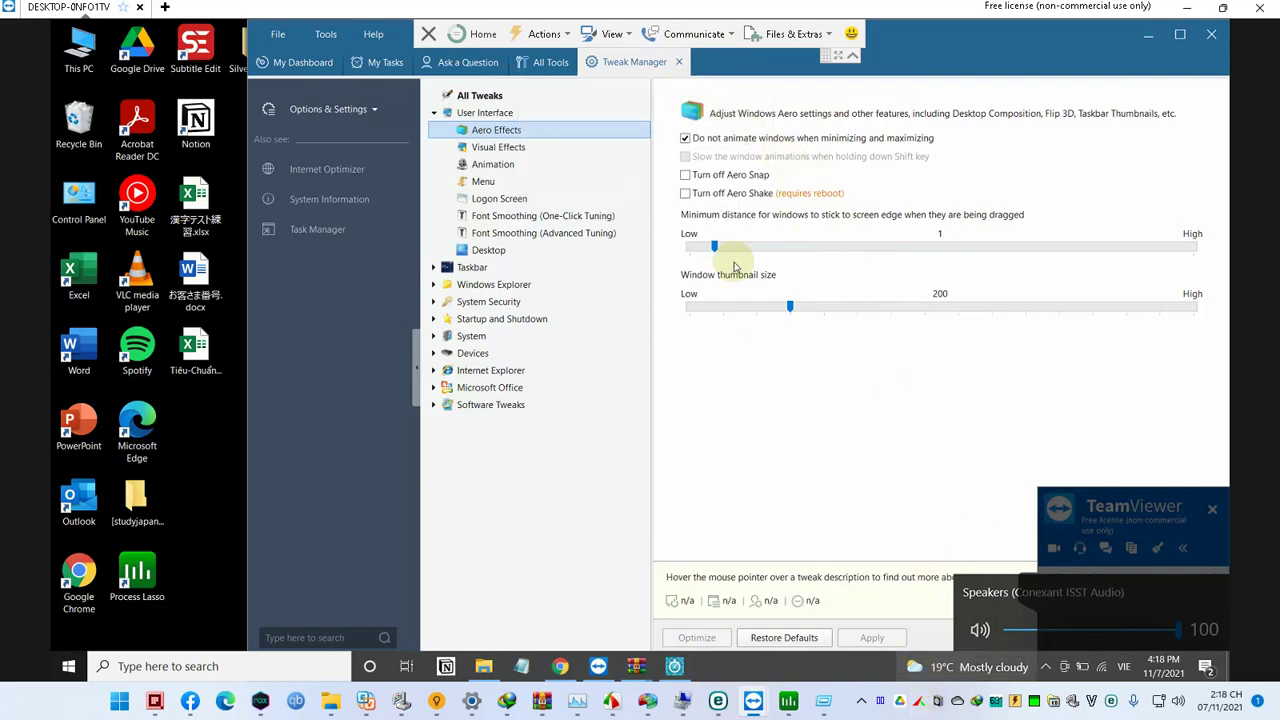
{"action": "left_click", "coordinate": [665, 40]}
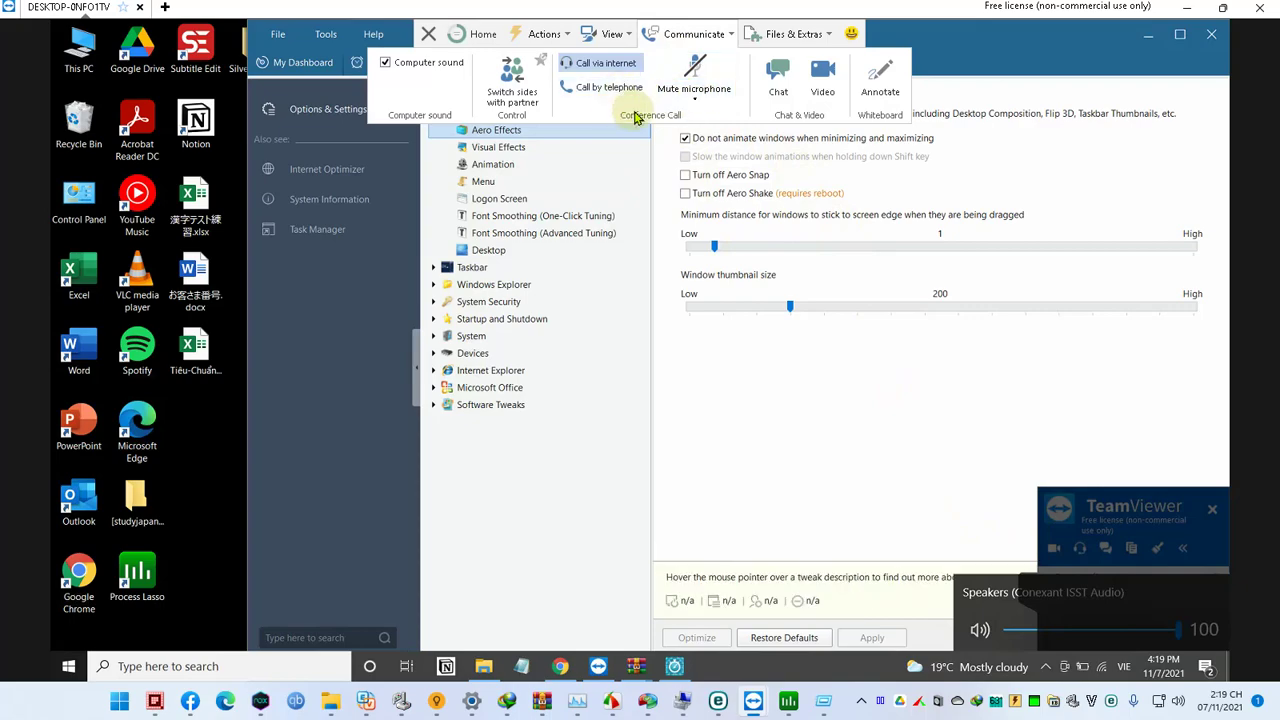
{"action": "left_click", "coordinate": [692, 70]}
{"action": "left_click", "coordinate": [695, 66]}
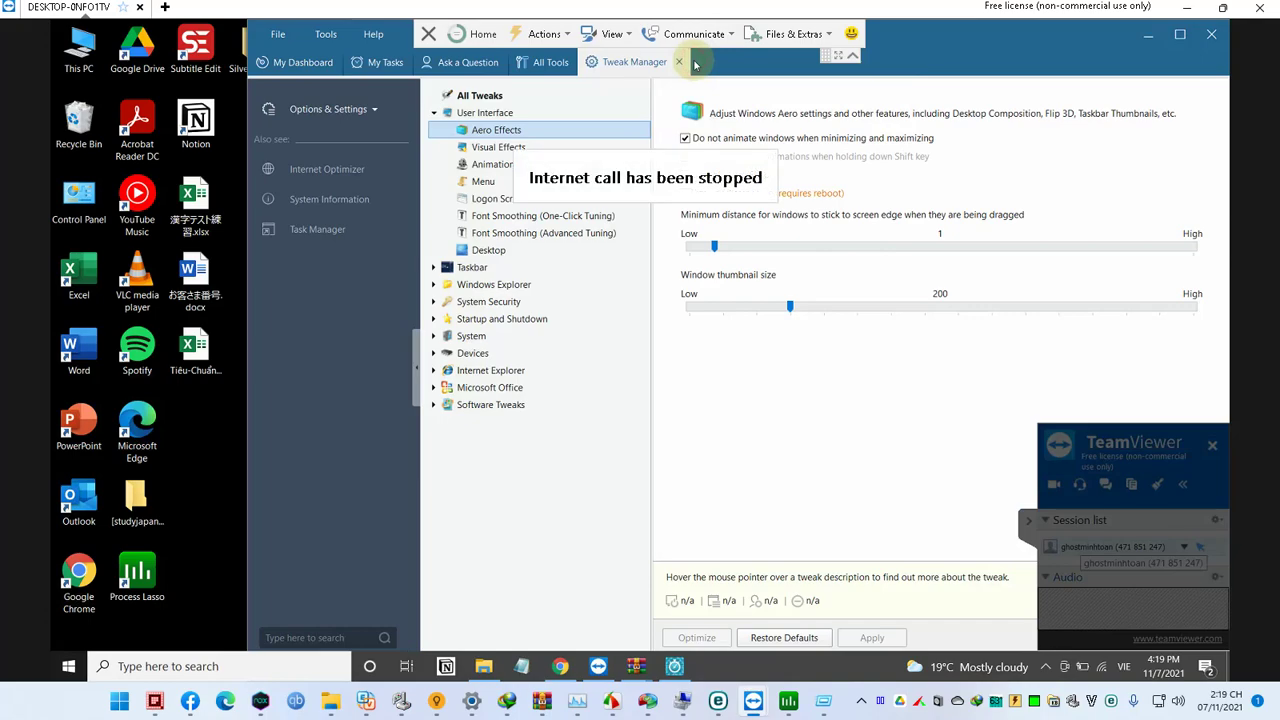
{"action": "left_click", "coordinate": [665, 36]}
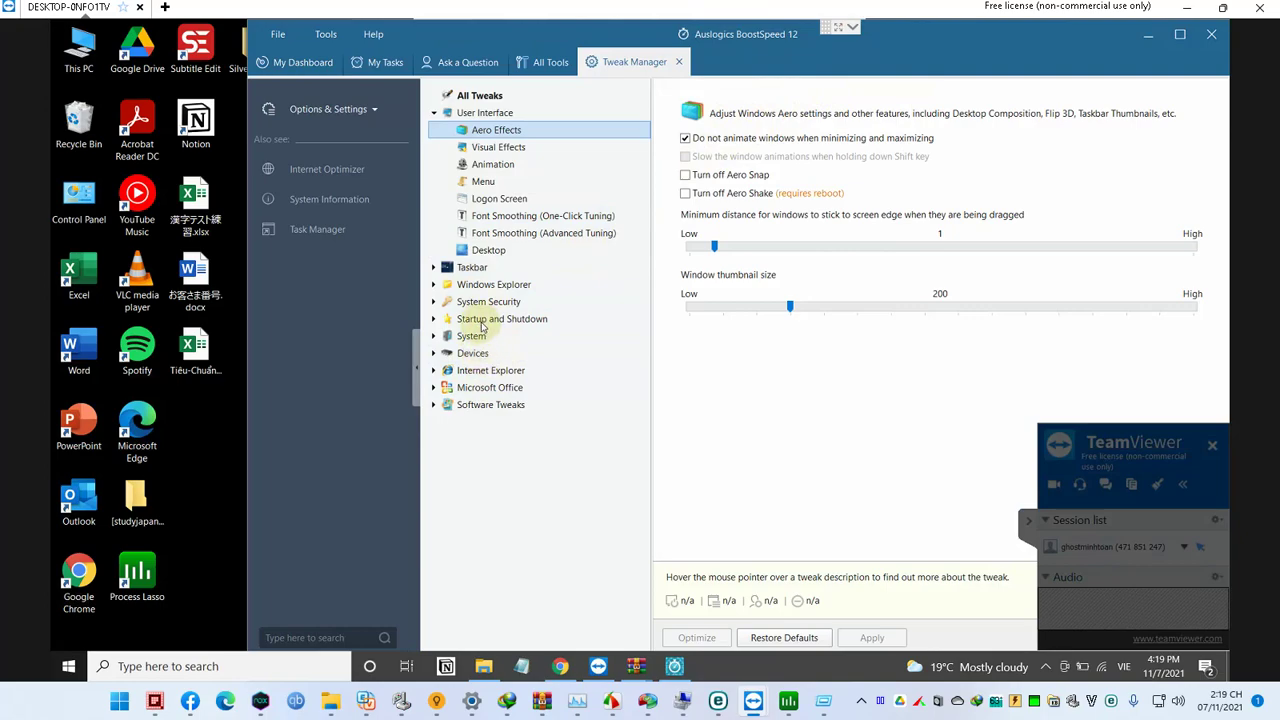
Step: Show BoostSpeed's Startup and Shutdown tweaks, then open drive C: from Start search
{"action": "left_click", "coordinate": [495, 321]}
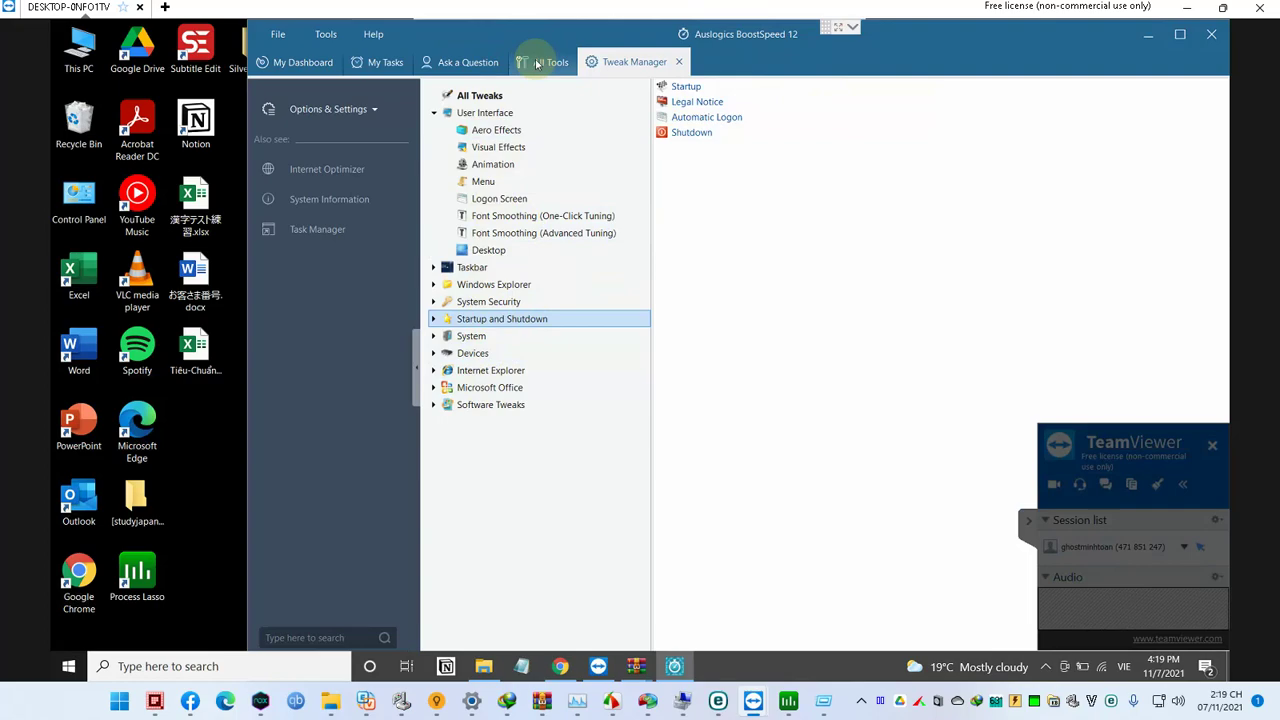
{"action": "key", "text": "super"}
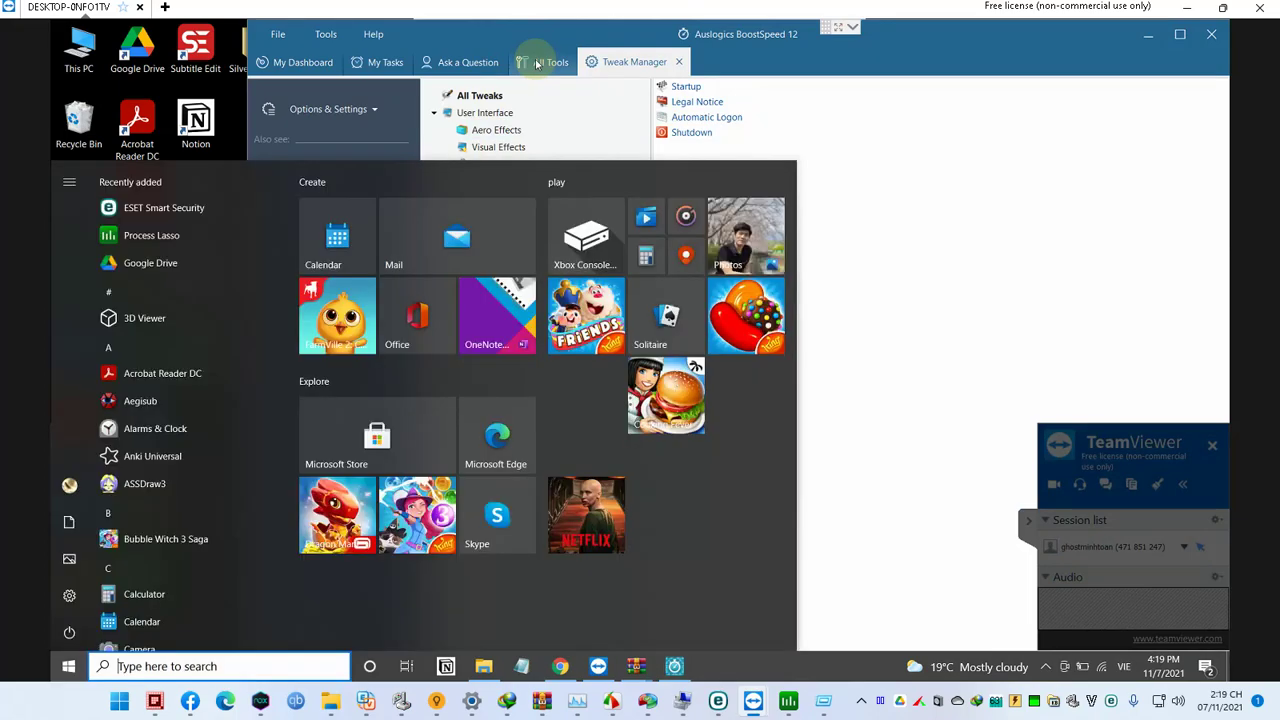
{"action": "type", "text": "c:"}
{"action": "key", "text": "Return"}
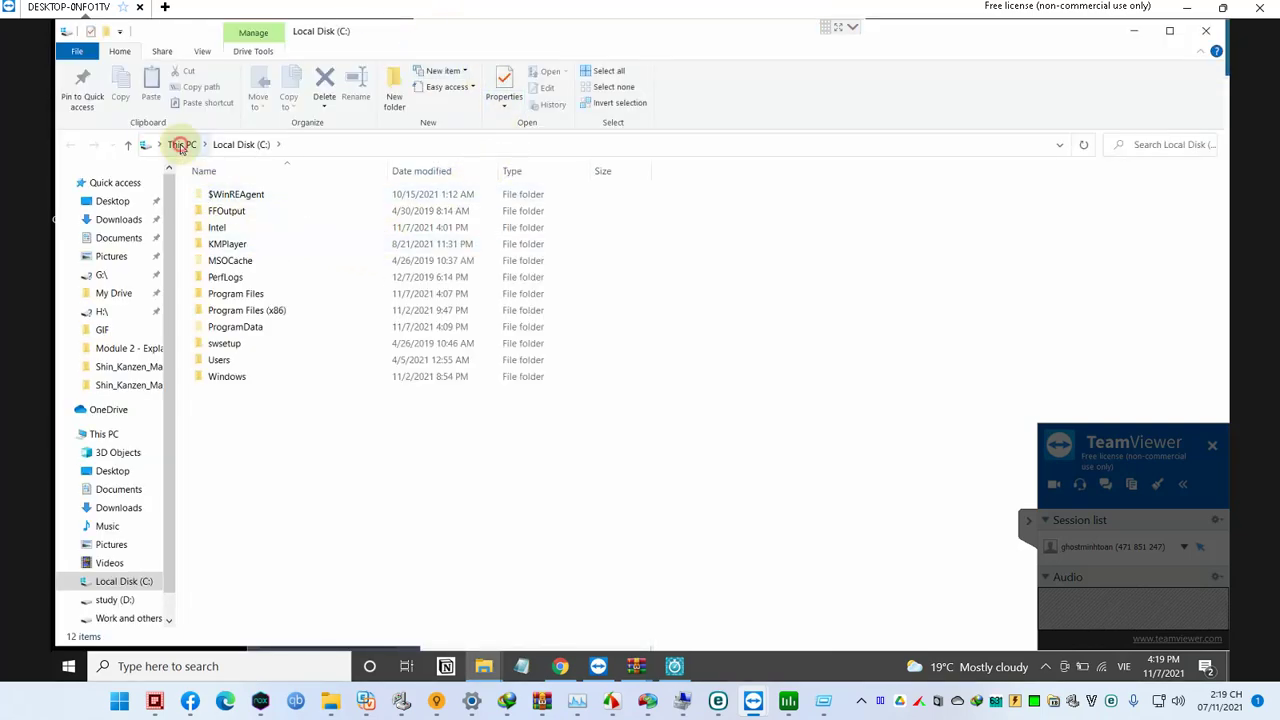
Step: Go up to This PC and open Computer Management from its Manage option
{"action": "left_click", "coordinate": [181, 144]}
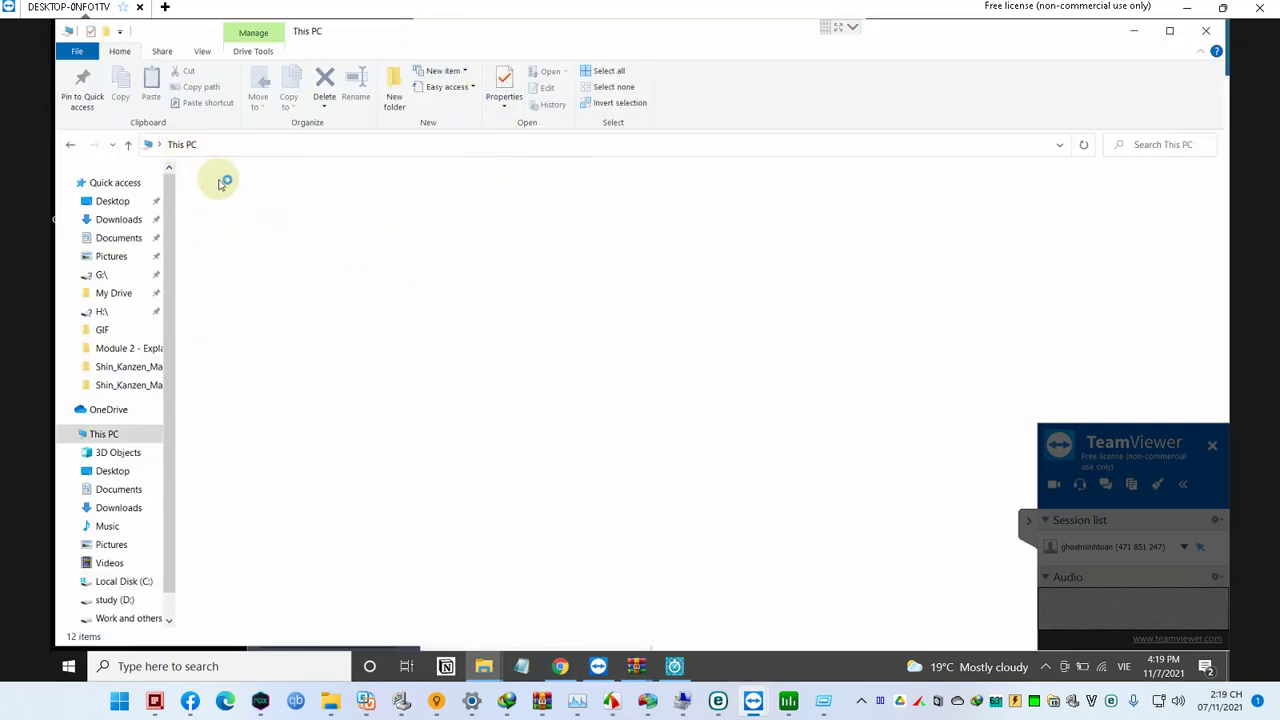
{"action": "right_click", "coordinate": [116, 442]}
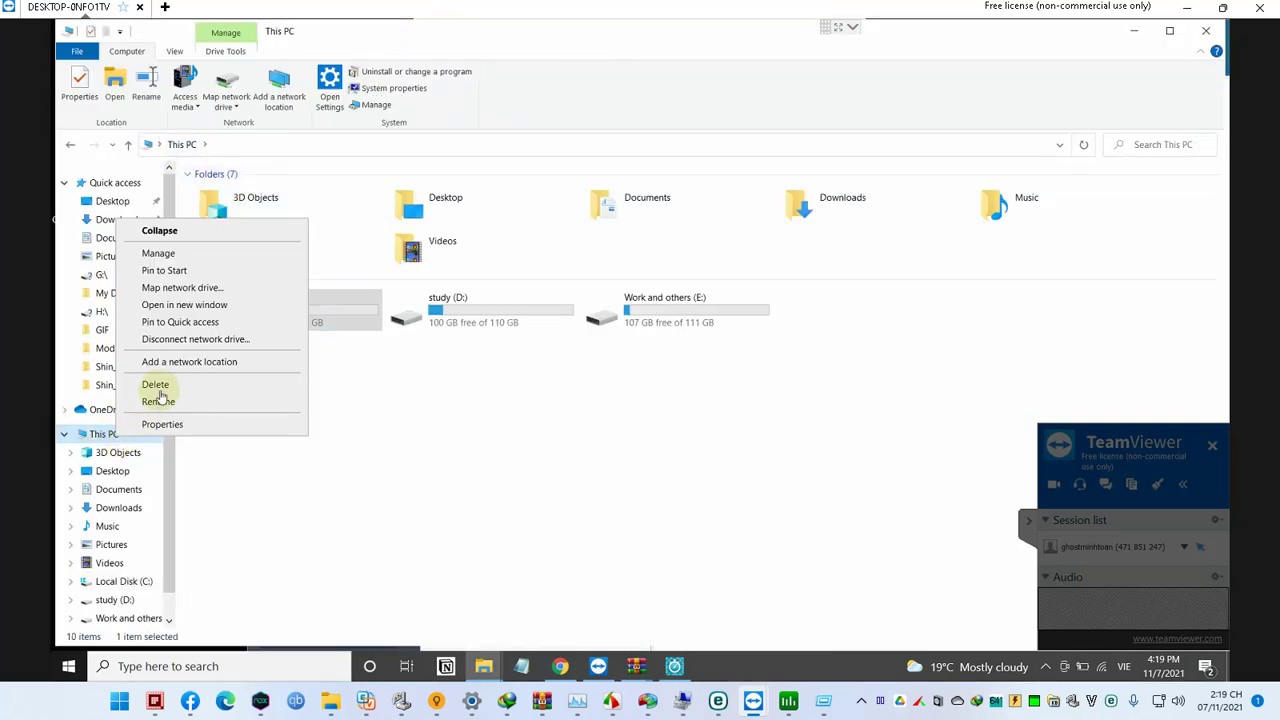
{"action": "left_click", "coordinate": [179, 257]}
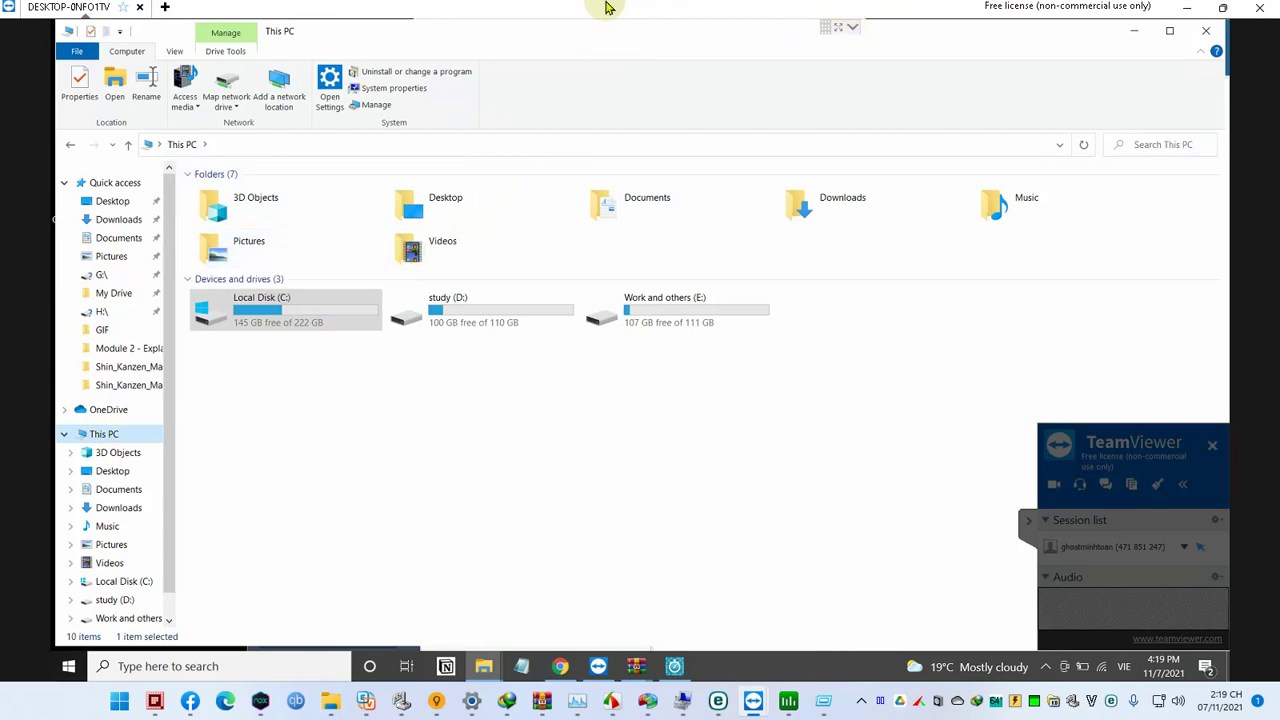
{"action": "mouse_move", "coordinate": [603, 9]}
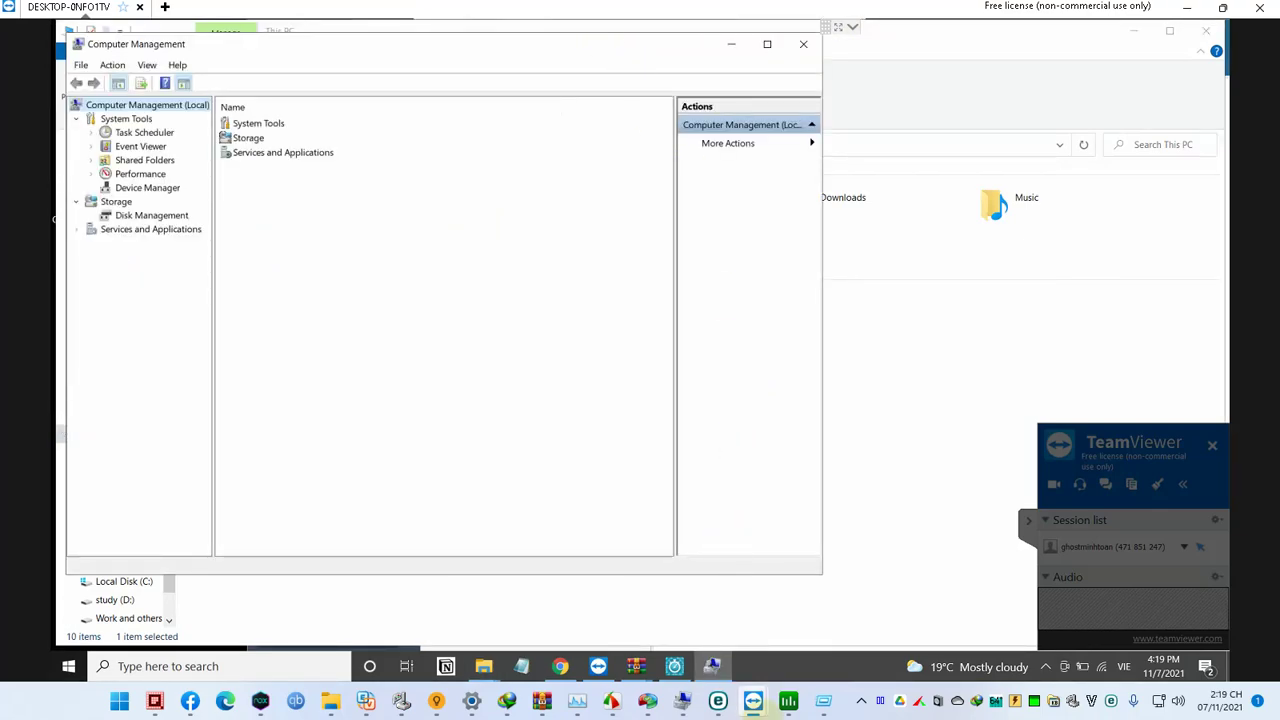
Step: Launch Equalizer APO with the Run command 'apo' and cancel the device Configurator
{"action": "key", "text": "super+r"}
{"action": "type", "text": "apo"}
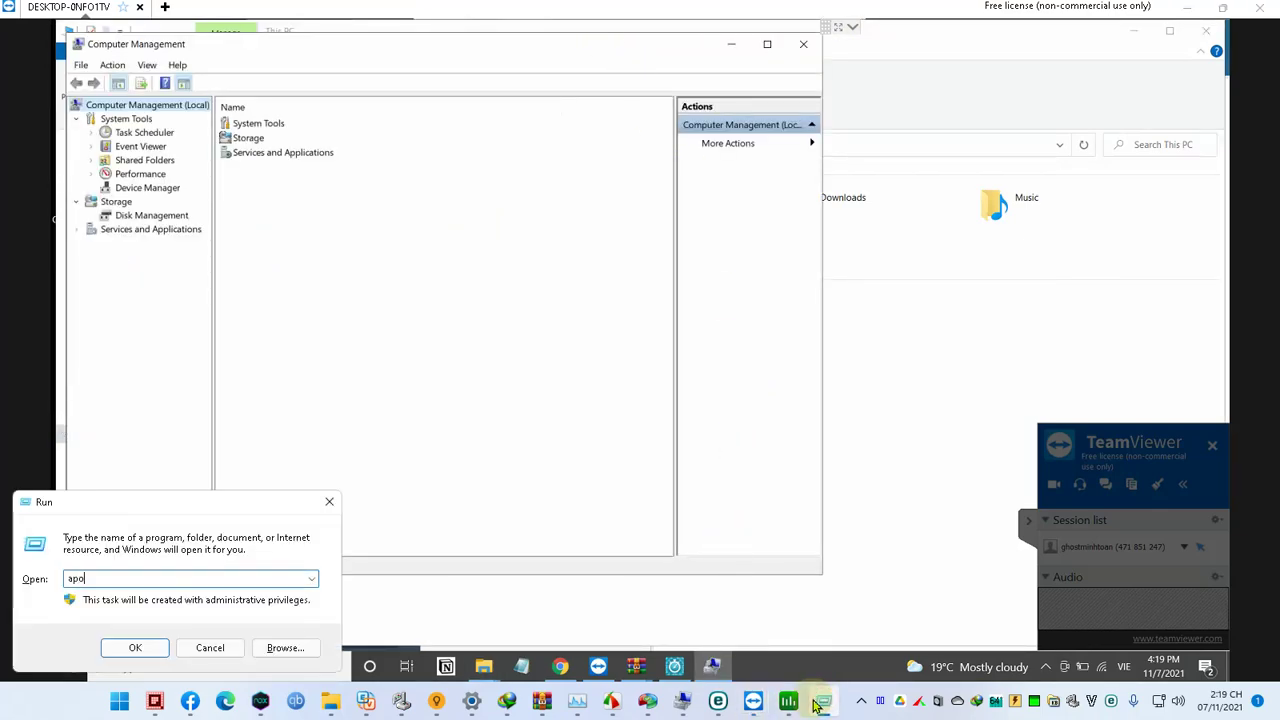
{"action": "key", "text": "Return"}
{"action": "left_click", "coordinate": [822, 703]}
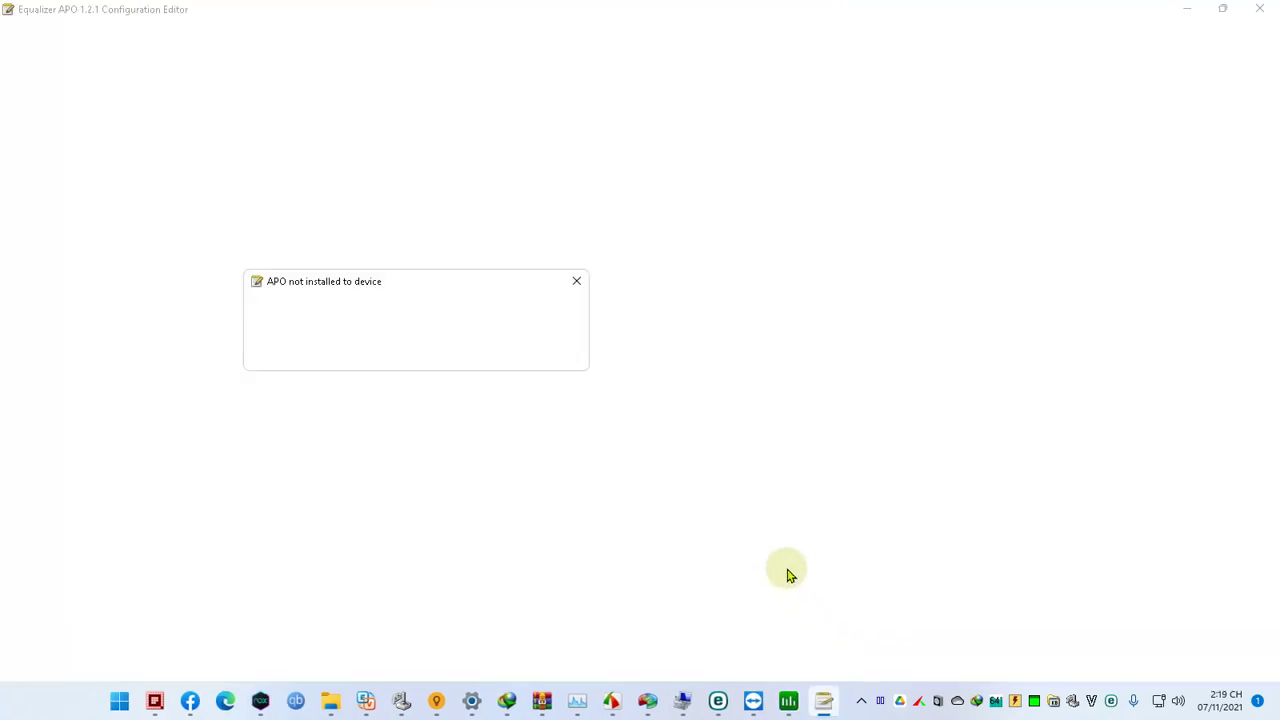
{"action": "left_click", "coordinate": [500, 355]}
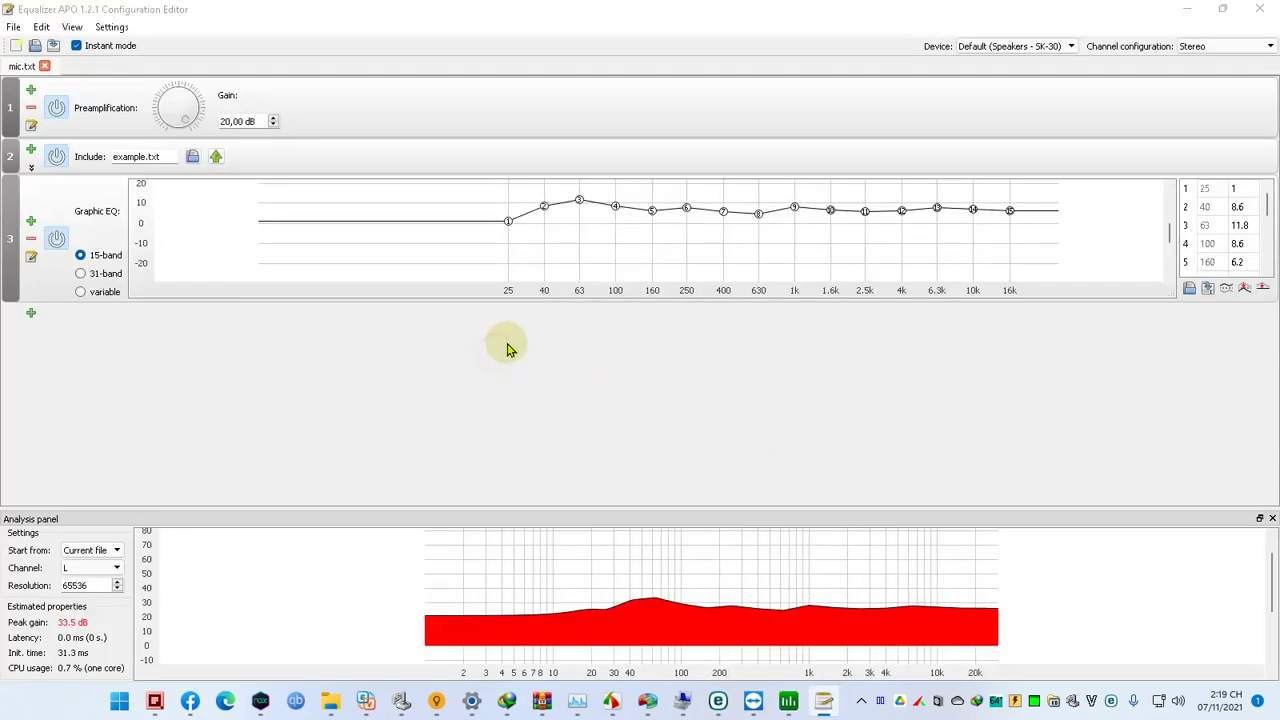
{"action": "left_click", "coordinate": [531, 230]}
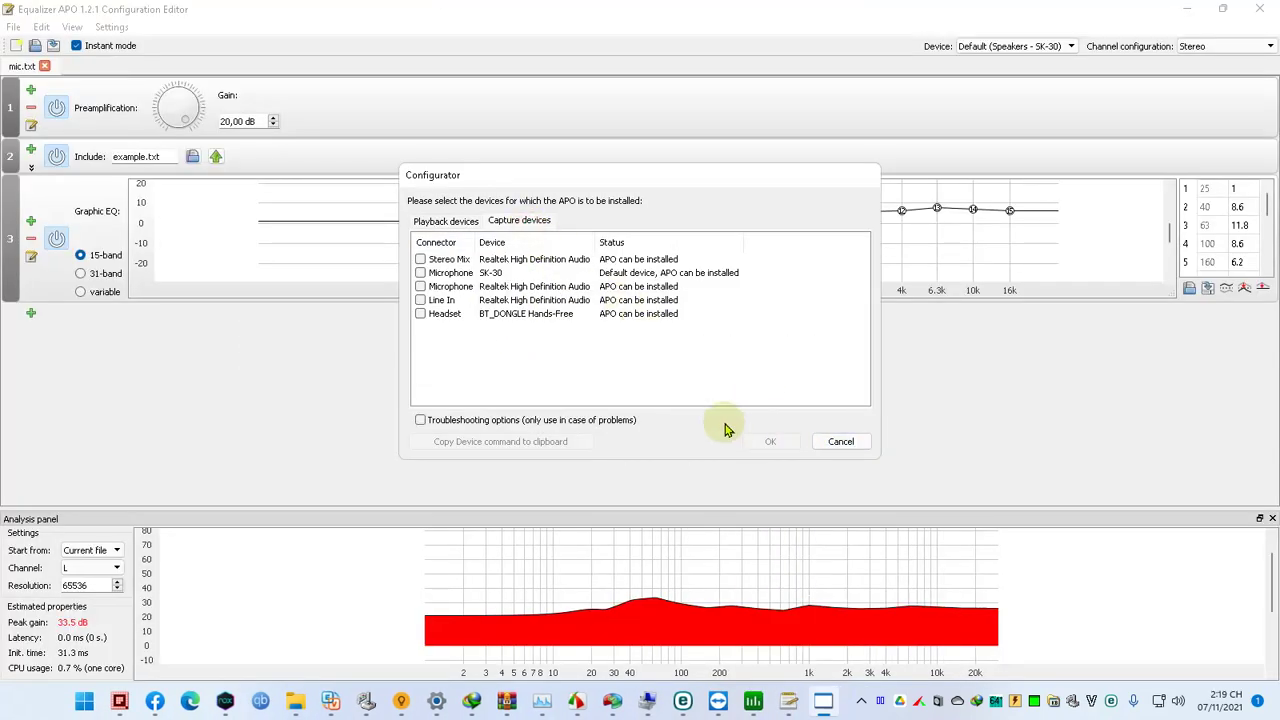
{"action": "left_click", "coordinate": [842, 442]}
Step: Lower the preamplification gain from 20,00 dB to 12,40 dB and close the editor
{"action": "left_click_drag", "start_coordinate": [180, 106], "coordinate": [192, 108]}
{"action": "left_click", "coordinate": [1020, 46]}
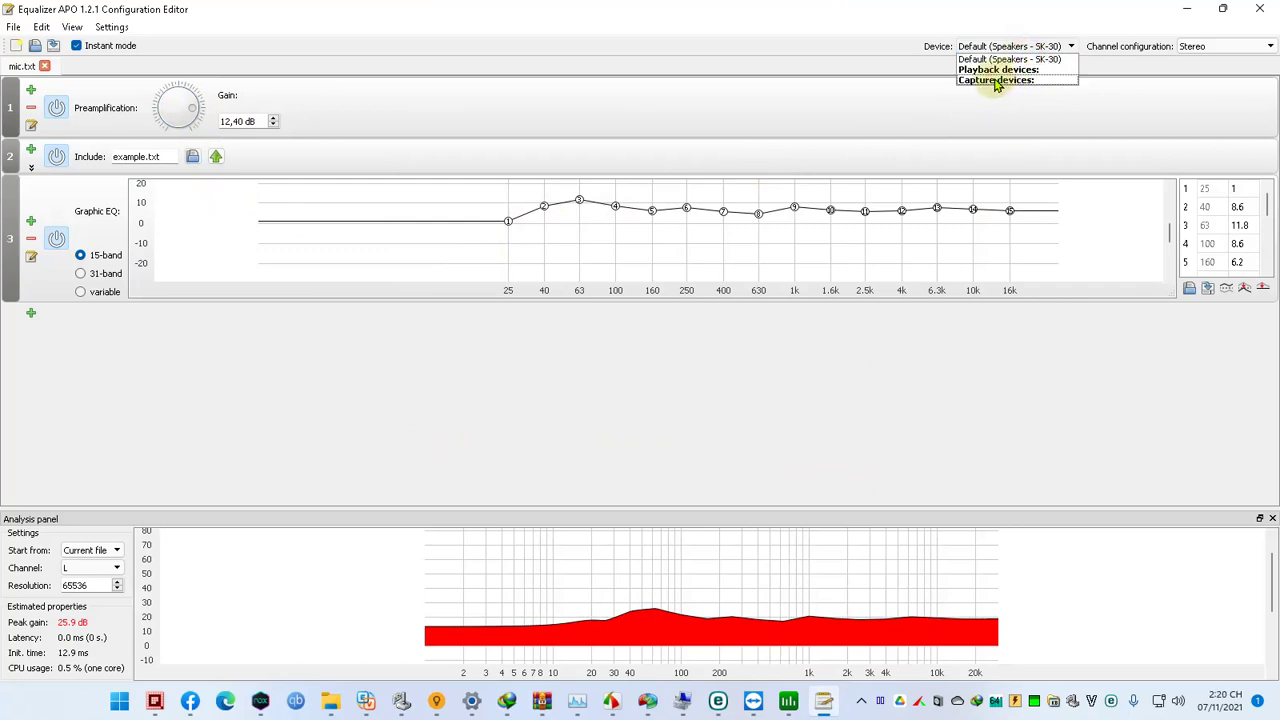
{"action": "left_click", "coordinate": [705, 100]}
{"action": "left_click", "coordinate": [1260, 8]}
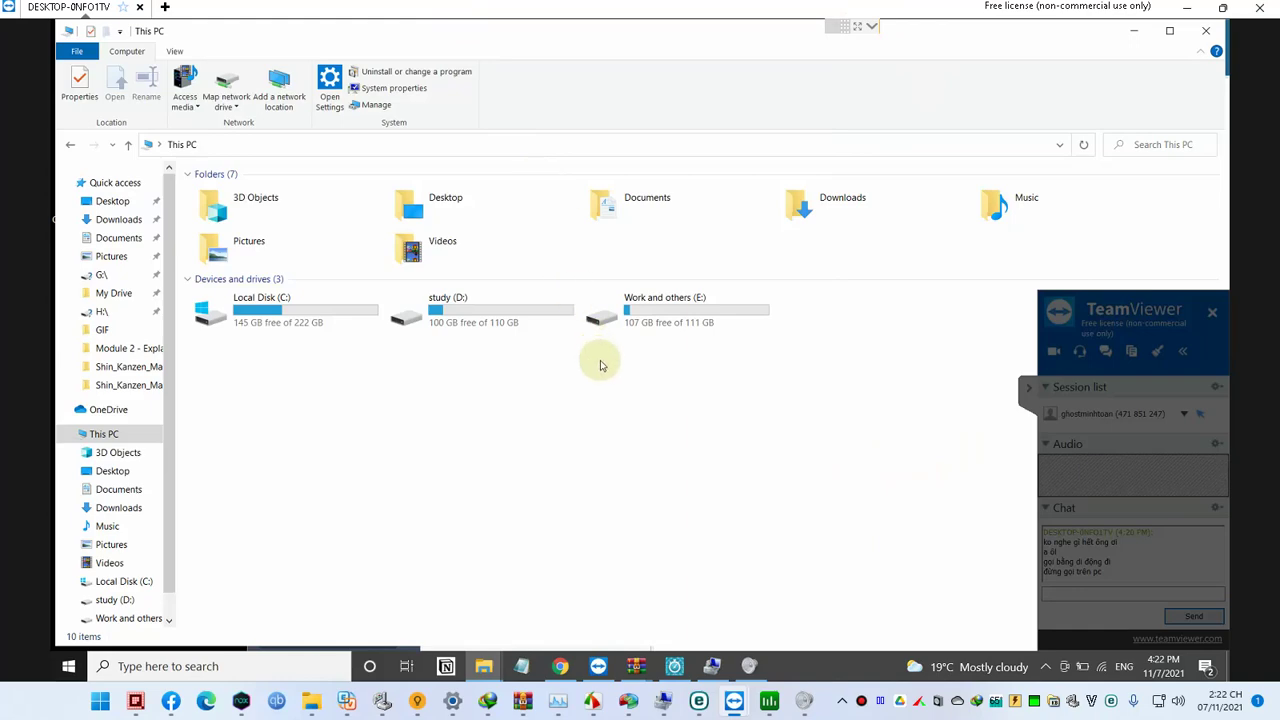
Step: Open the Volume Mixer with sndvol and turn TeamViewer's volume all the way down
{"action": "left_click", "coordinate": [847, 548]}
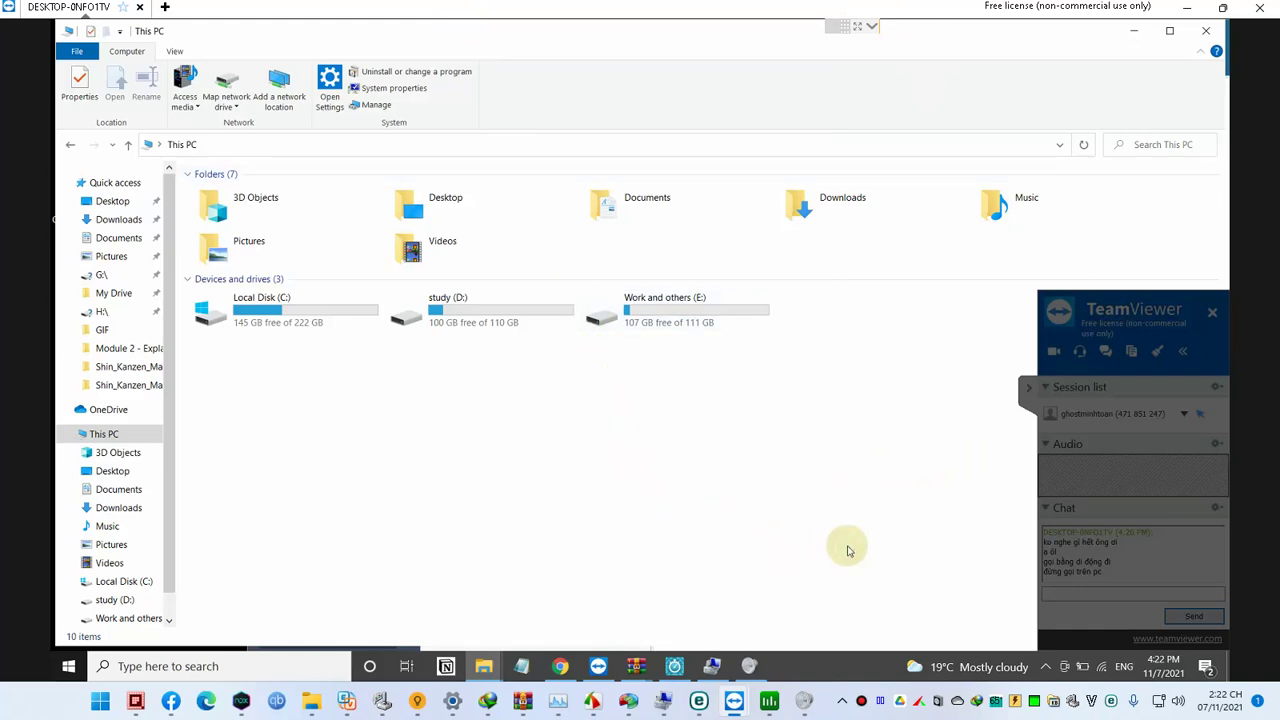
{"action": "key", "text": "super+r"}
{"action": "type", "text": "sndvol"}
{"action": "key", "text": "Return"}
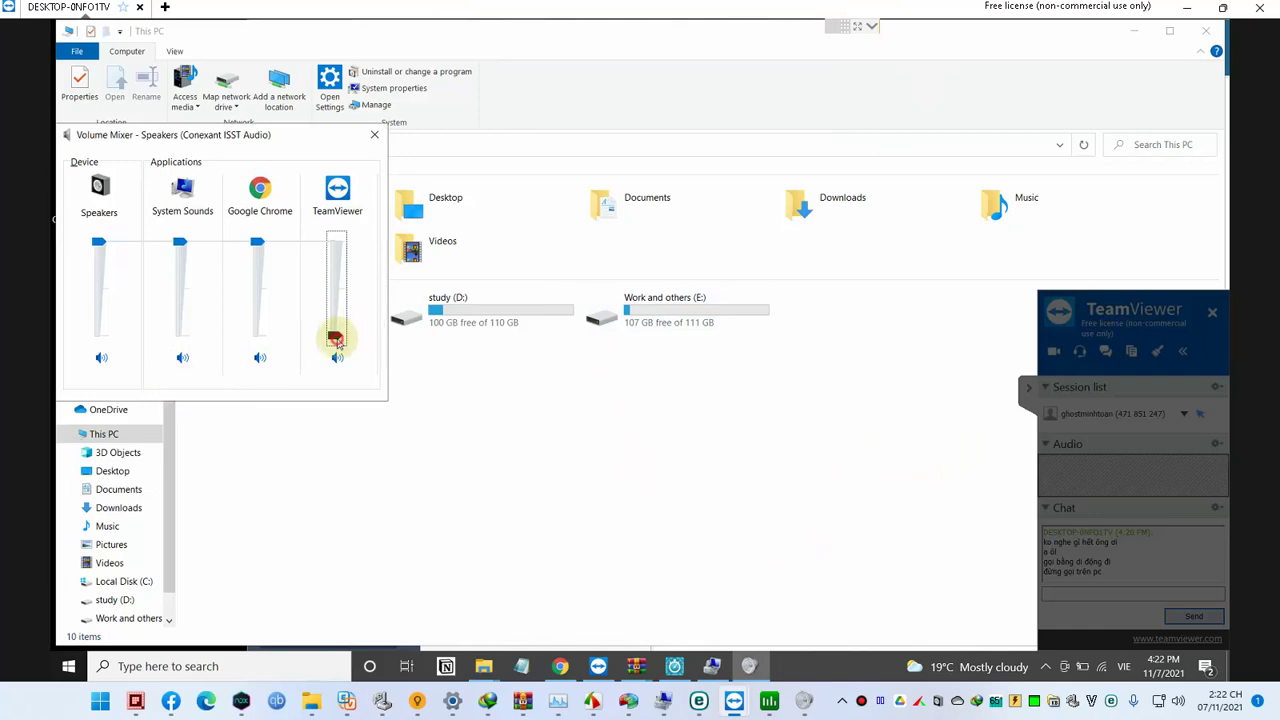
{"action": "left_click_drag", "start_coordinate": [336, 341], "coordinate": [345, 346]}
Step: Collapse the TeamViewer panel's session list and bring the This PC window to the front
{"action": "left_click", "coordinate": [1081, 355]}
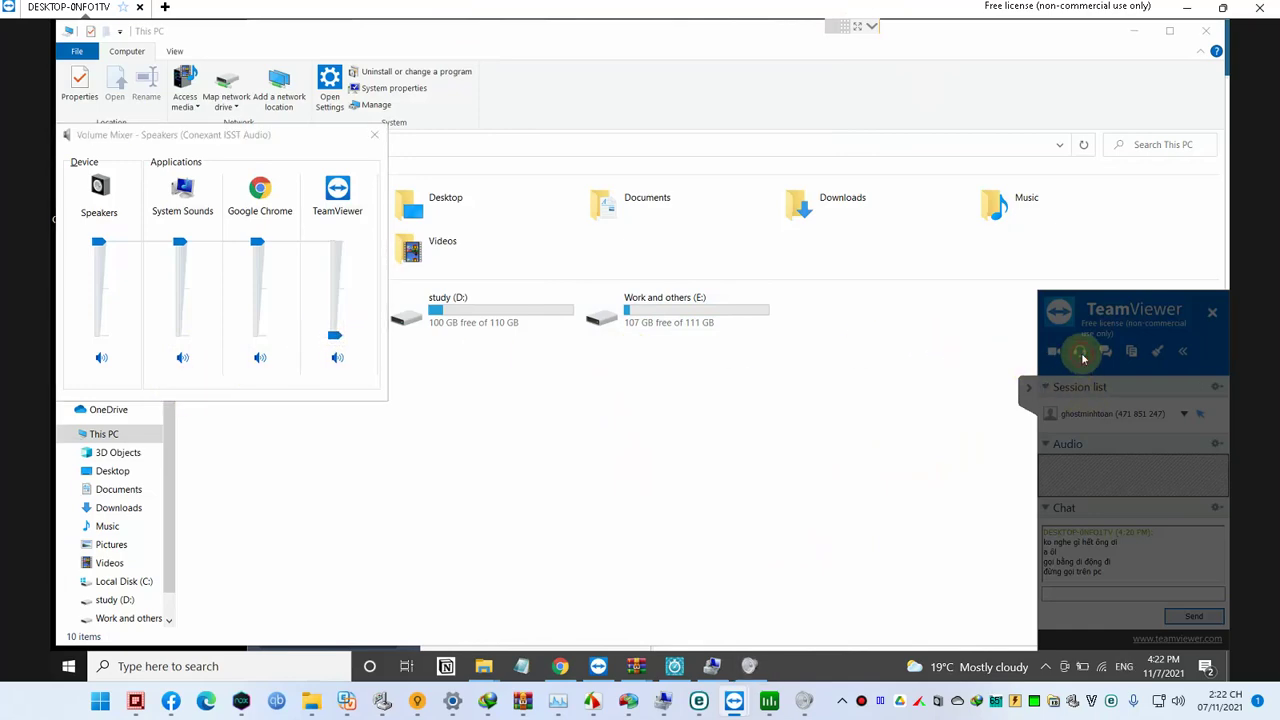
{"action": "left_click", "coordinate": [1079, 387]}
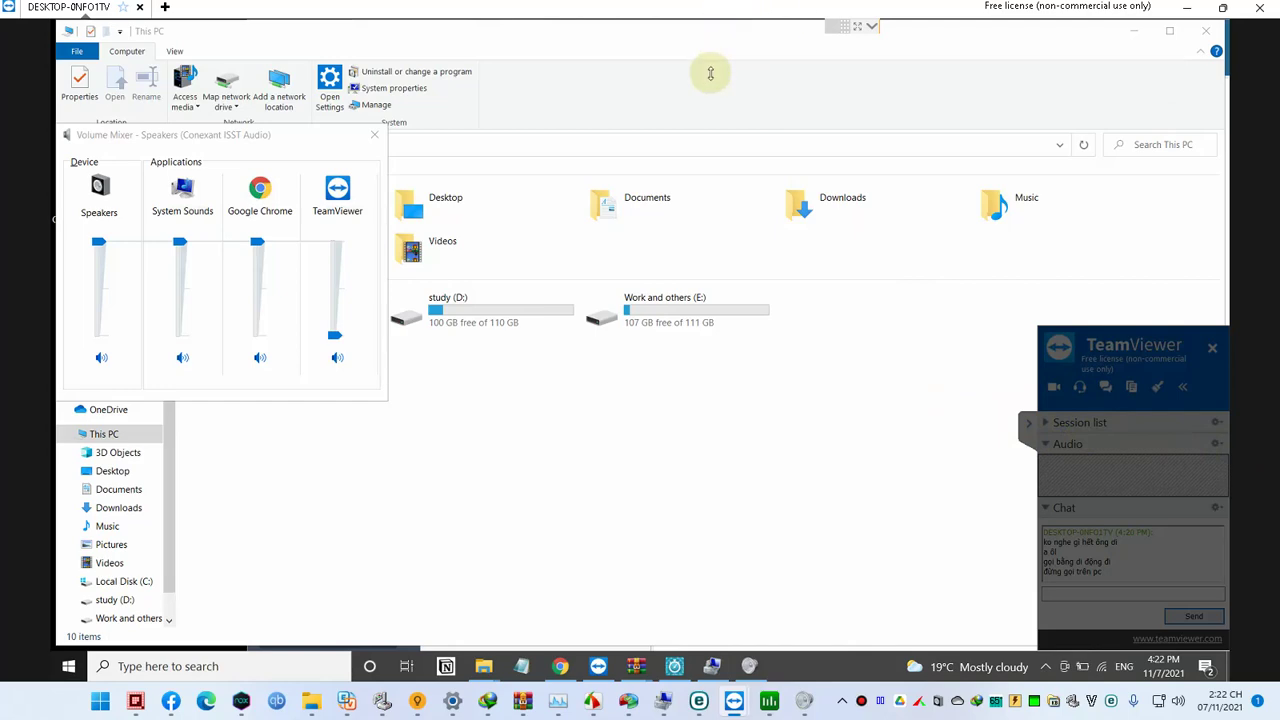
{"action": "left_click", "coordinate": [668, 402]}
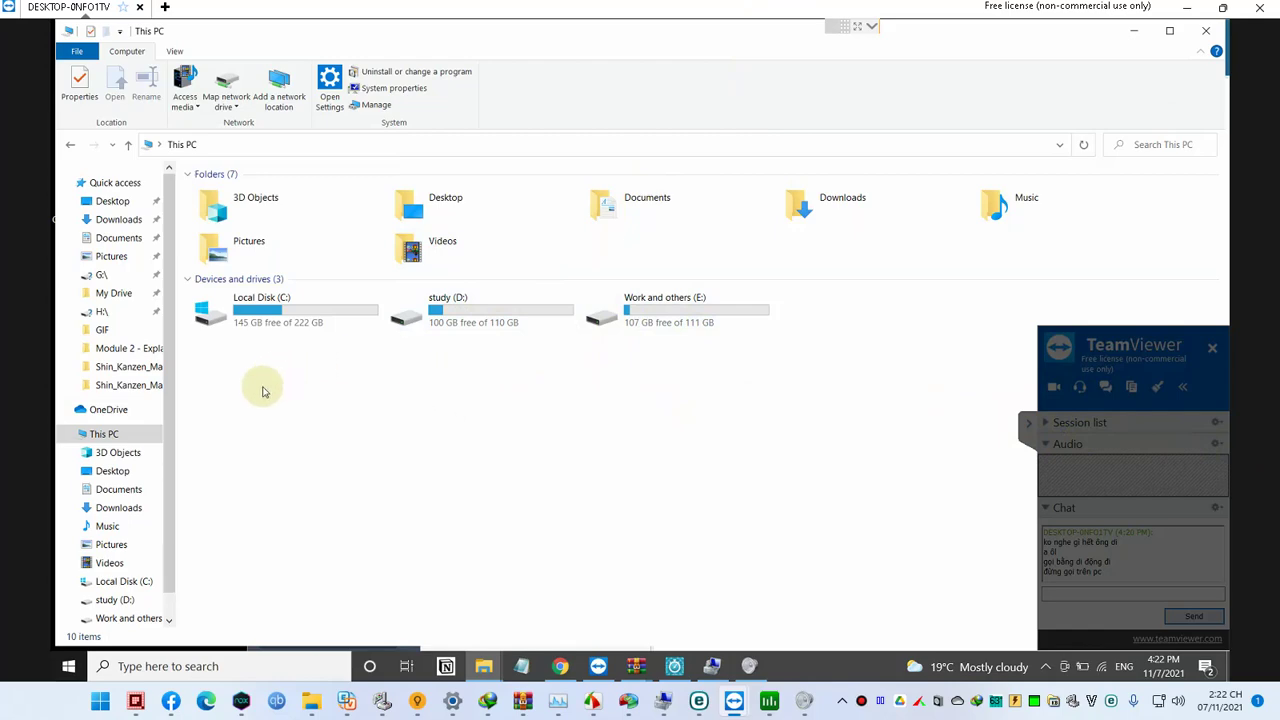
Step: Open Computer Management from This PC's context menu, then return to the This PC window
{"action": "right_click", "coordinate": [100, 440]}
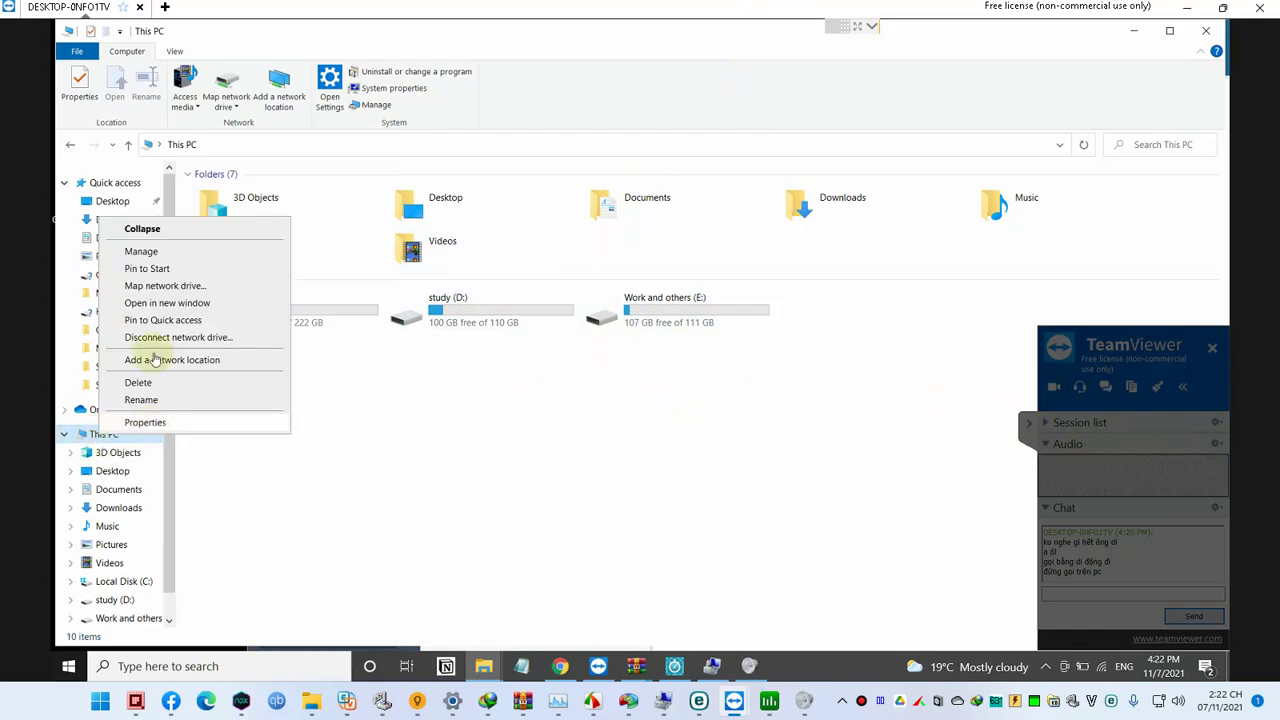
{"action": "left_click", "coordinate": [166, 251]}
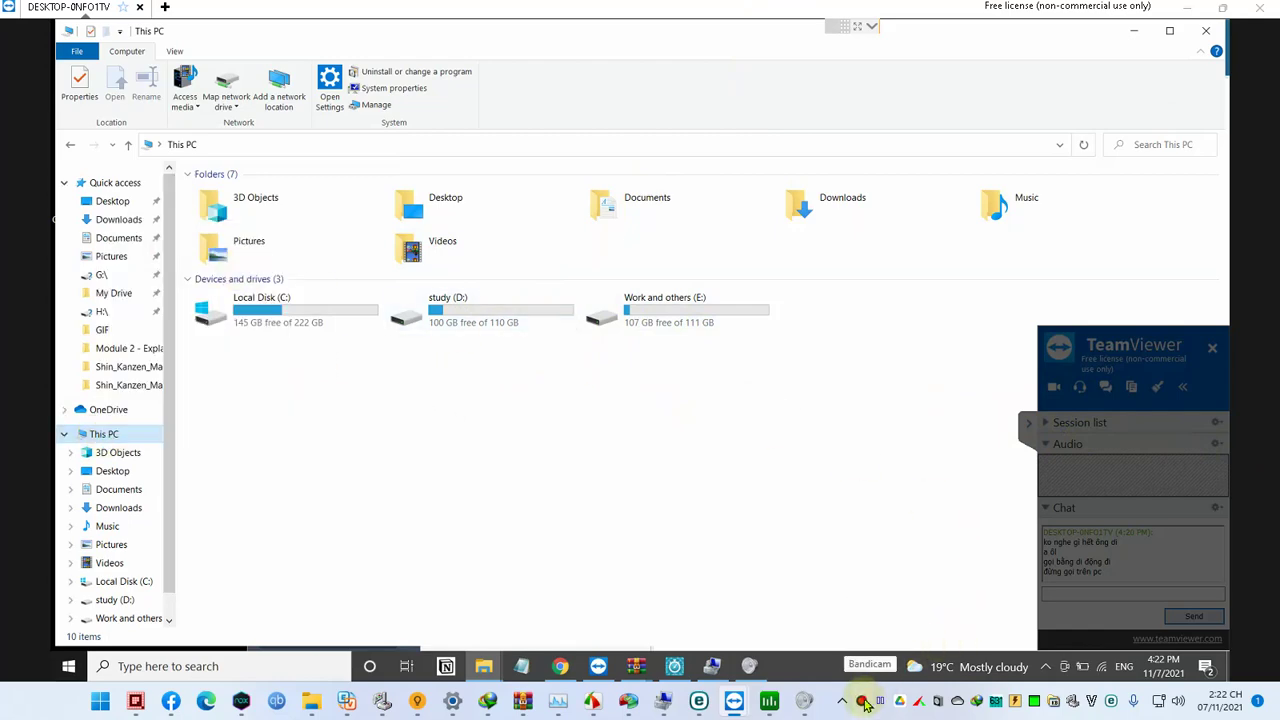
{"action": "left_click", "coordinate": [864, 702]}
{"action": "left_click", "coordinate": [398, 236]}
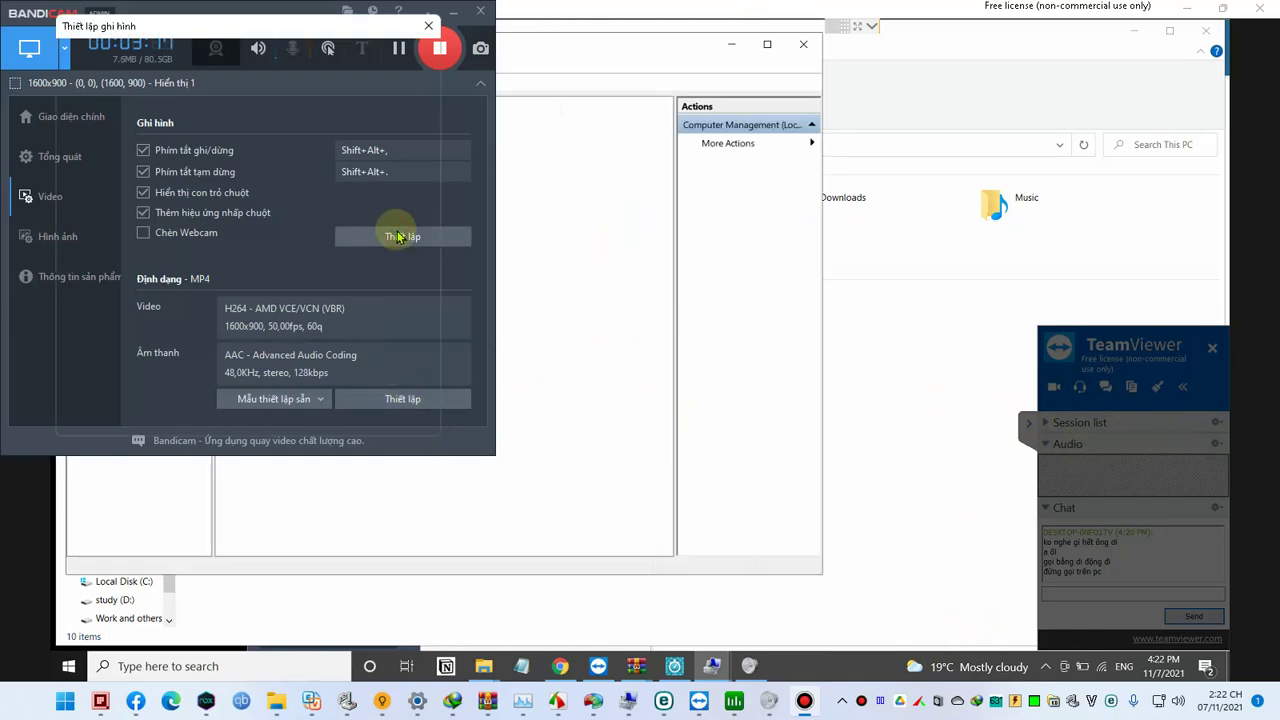
{"action": "left_click", "coordinate": [579, 262]}
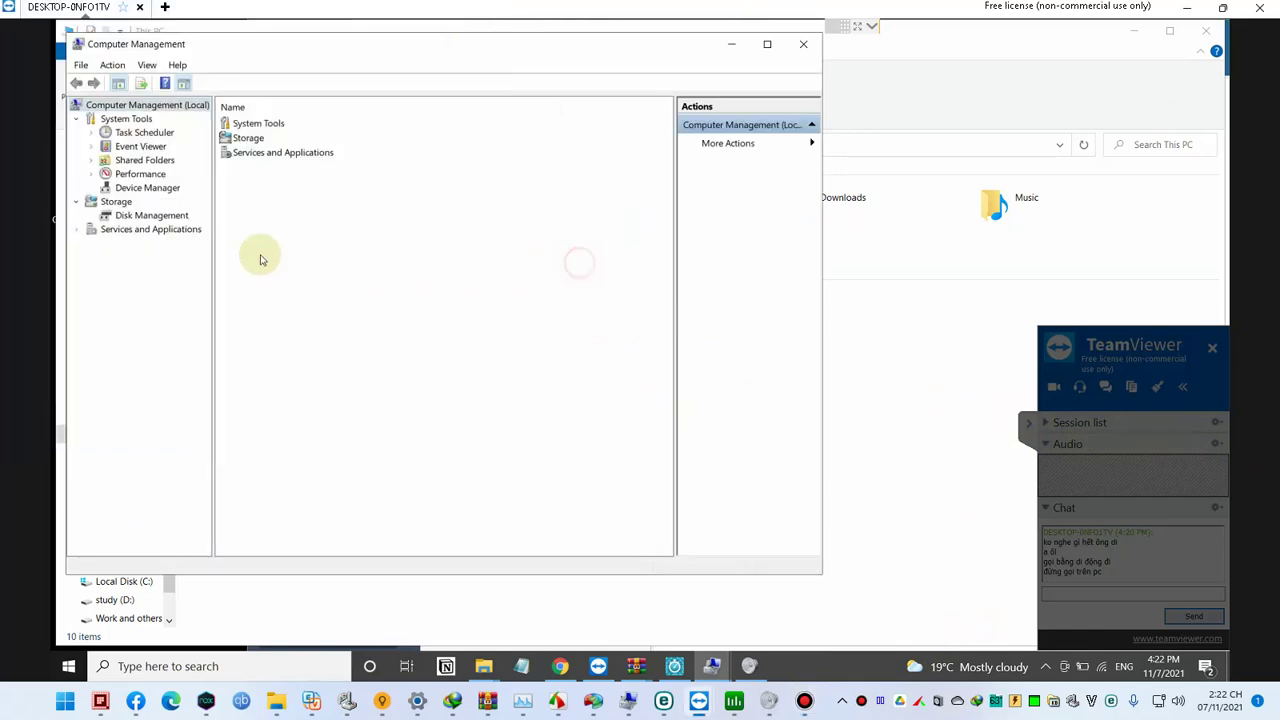
{"action": "left_click", "coordinate": [855, 428]}
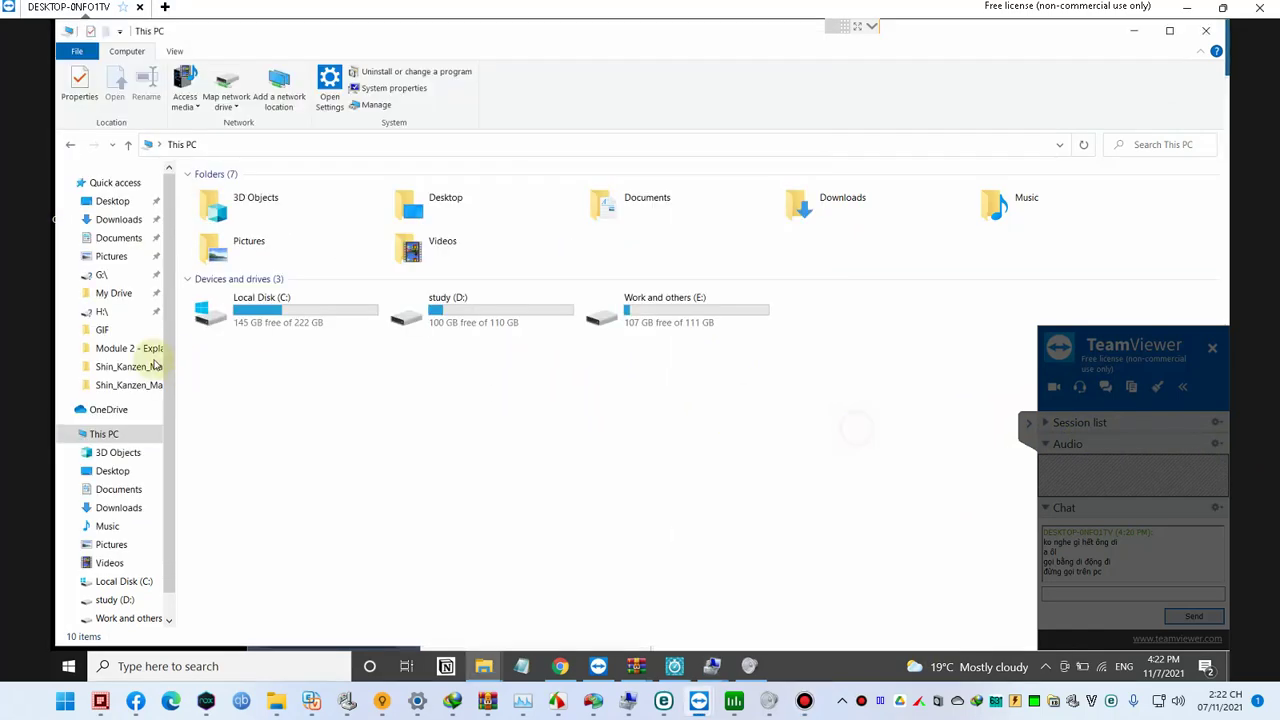
Step: Open This PC's Properties About page and launch Advanced system settings
{"action": "right_click", "coordinate": [120, 434]}
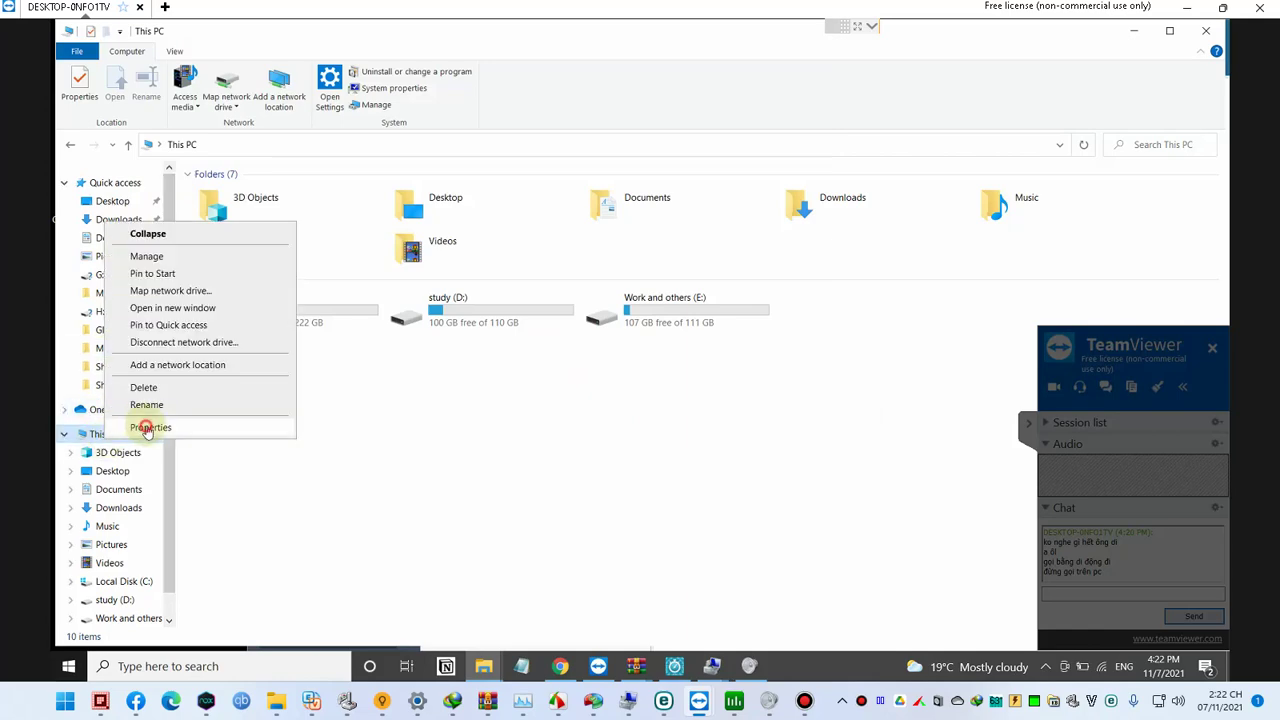
{"action": "left_click", "coordinate": [147, 428]}
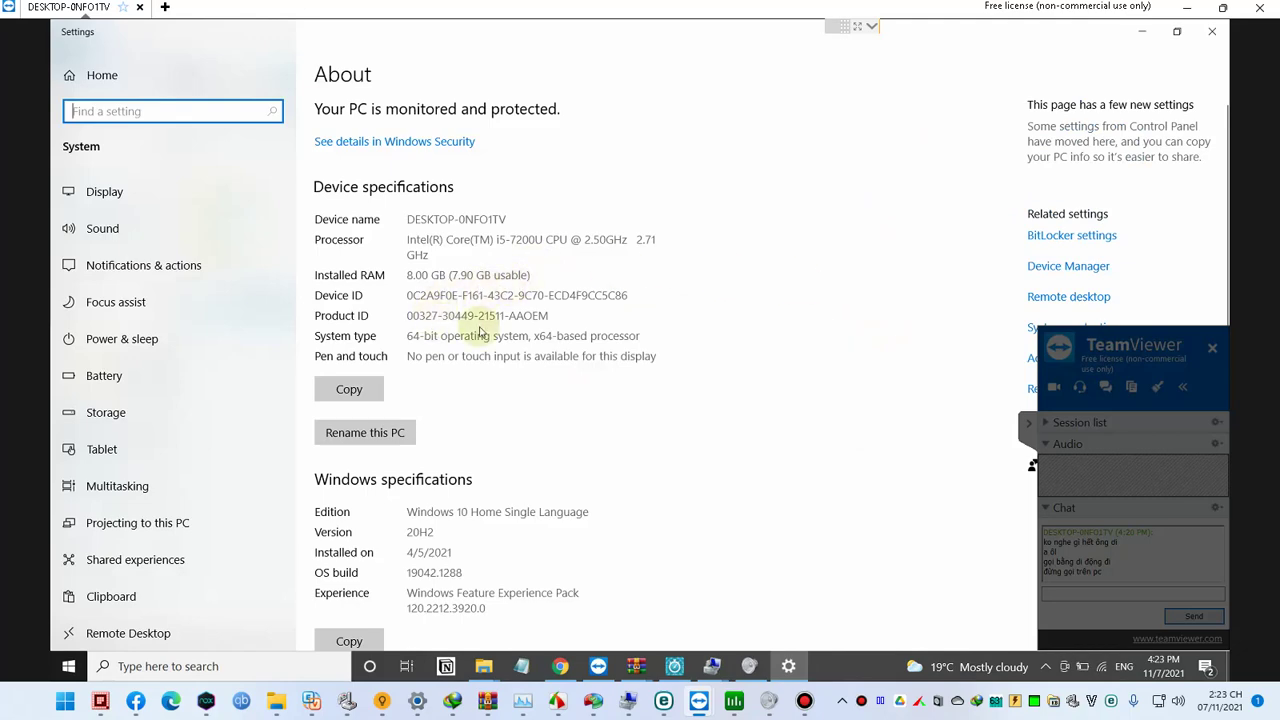
{"action": "left_click", "coordinate": [1027, 432]}
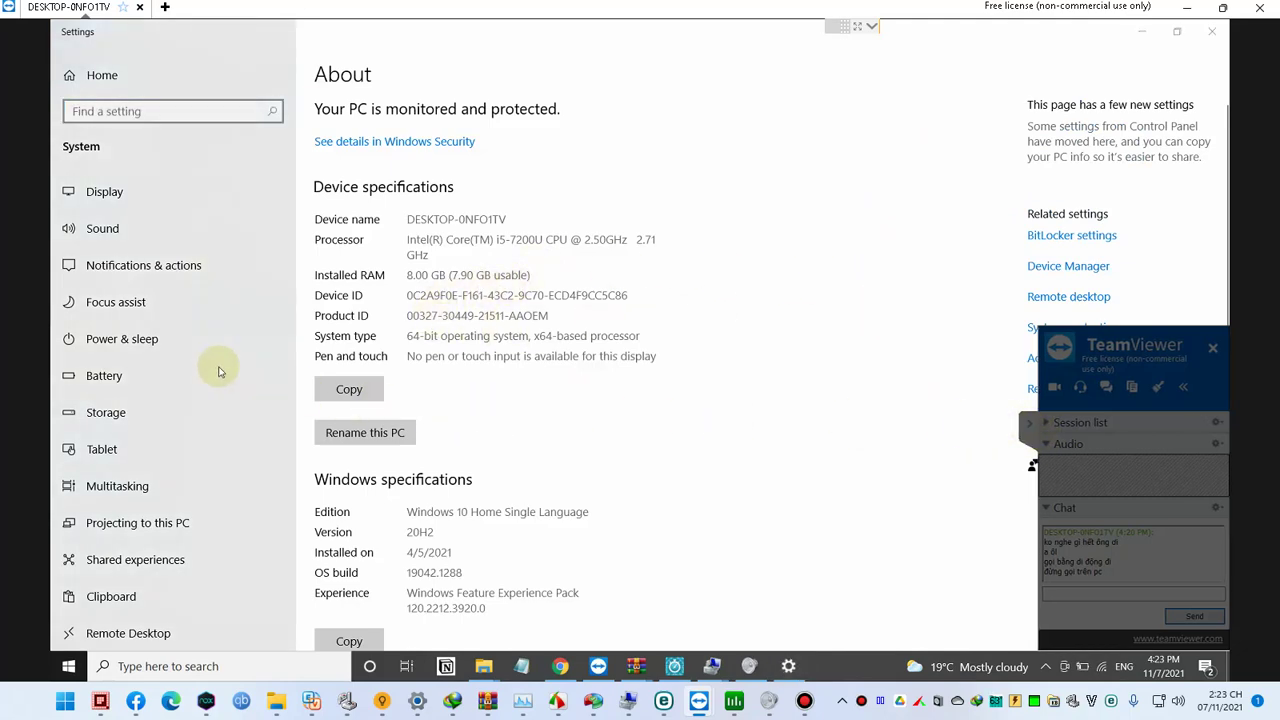
{"action": "left_click", "coordinate": [1058, 358]}
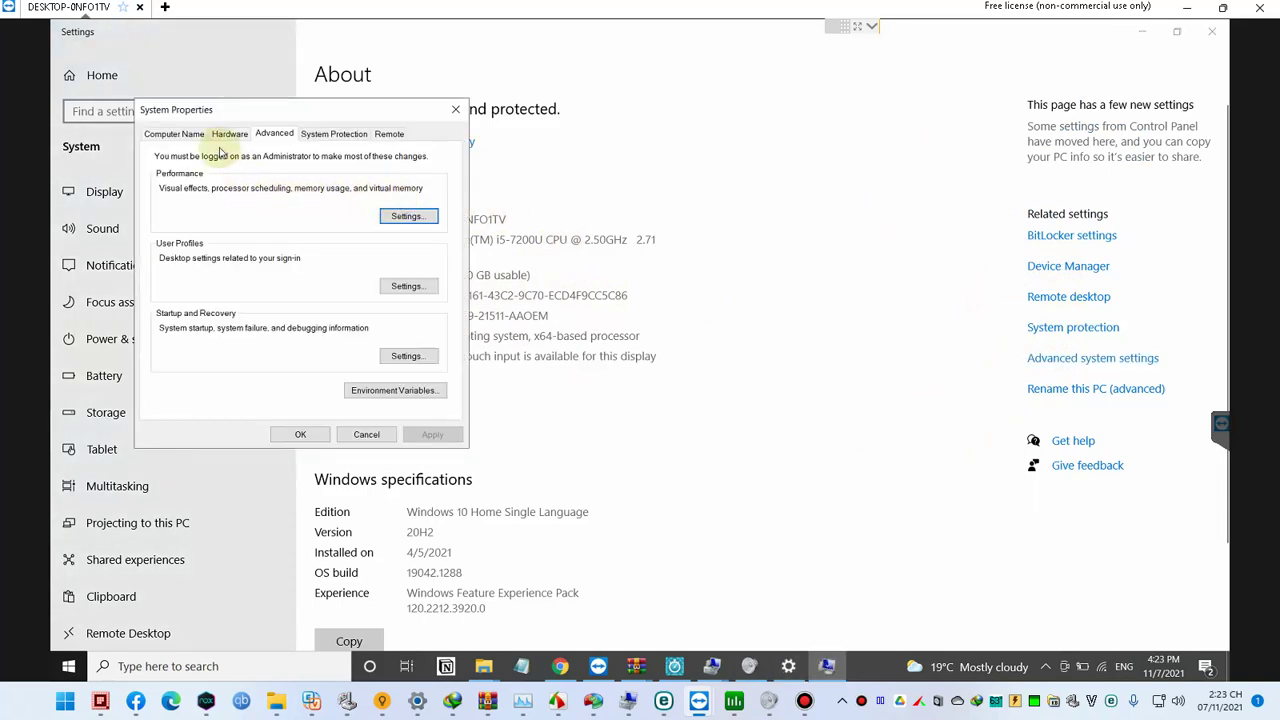
Step: Review each drive's paging file in Virtual Memory: C: none, D: and E: 953–6144 MB
{"action": "left_click", "coordinate": [410, 216]}
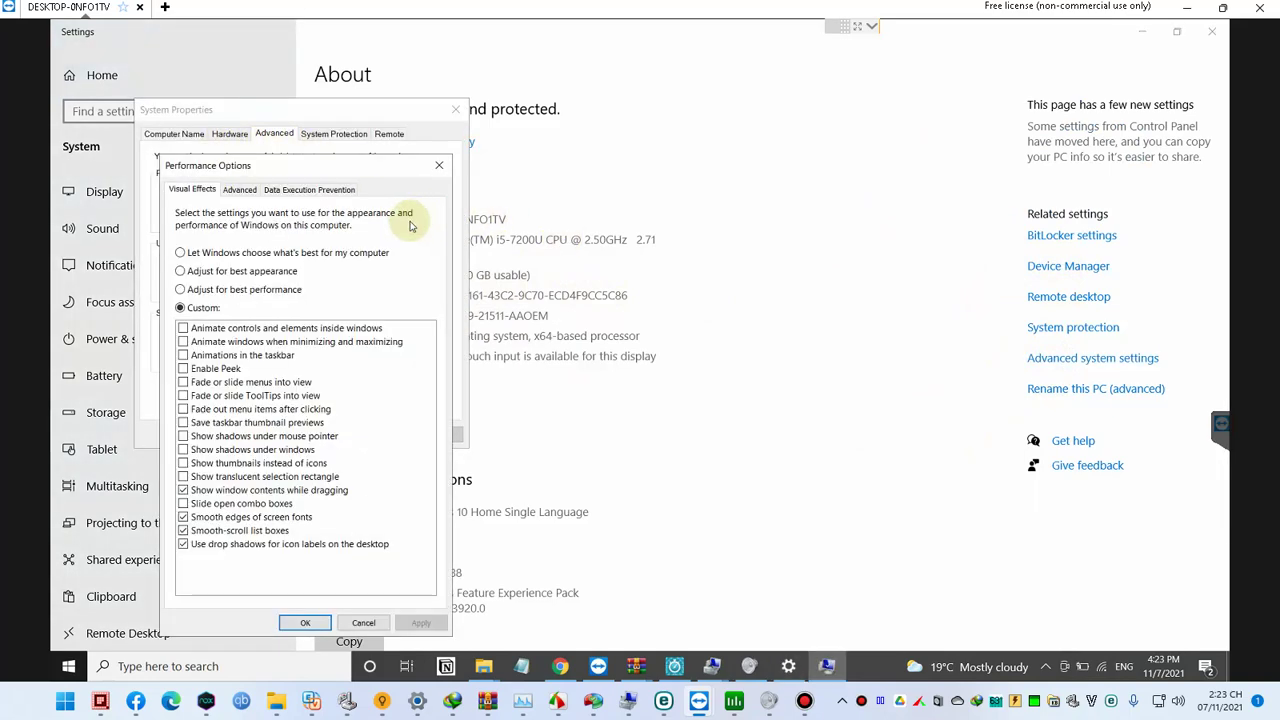
{"action": "left_click", "coordinate": [238, 190]}
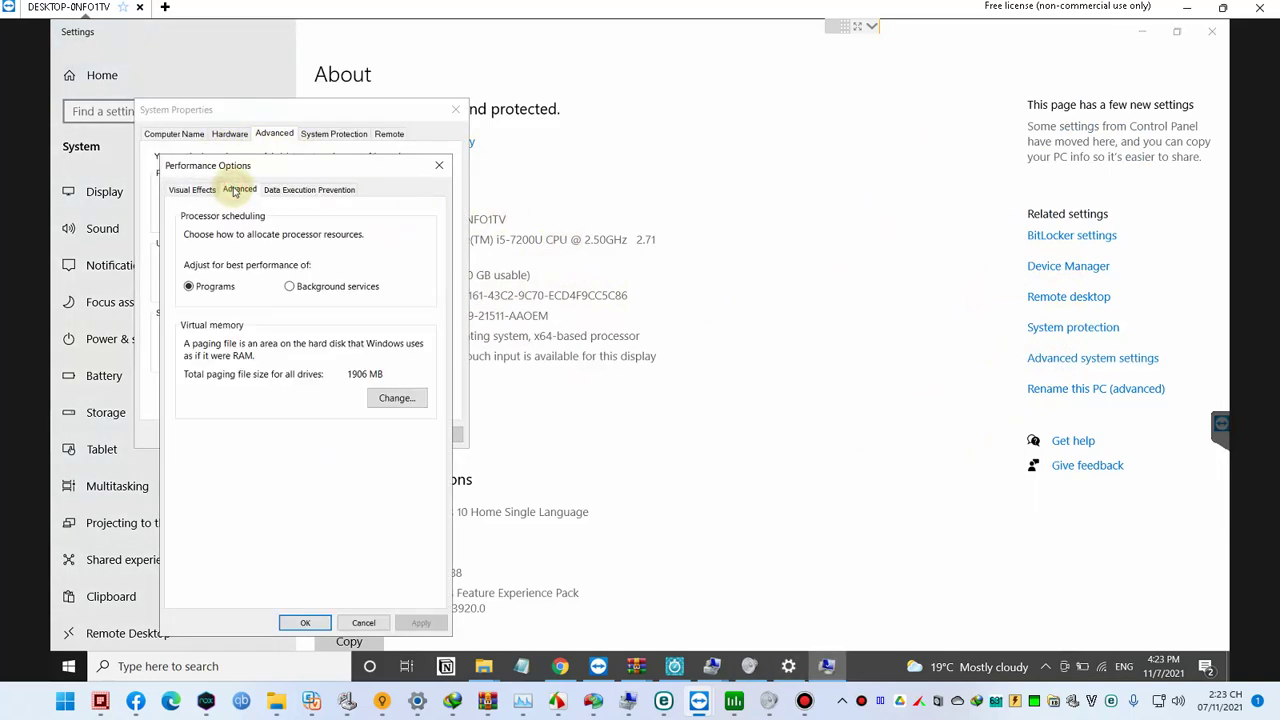
{"action": "left_click", "coordinate": [393, 400]}
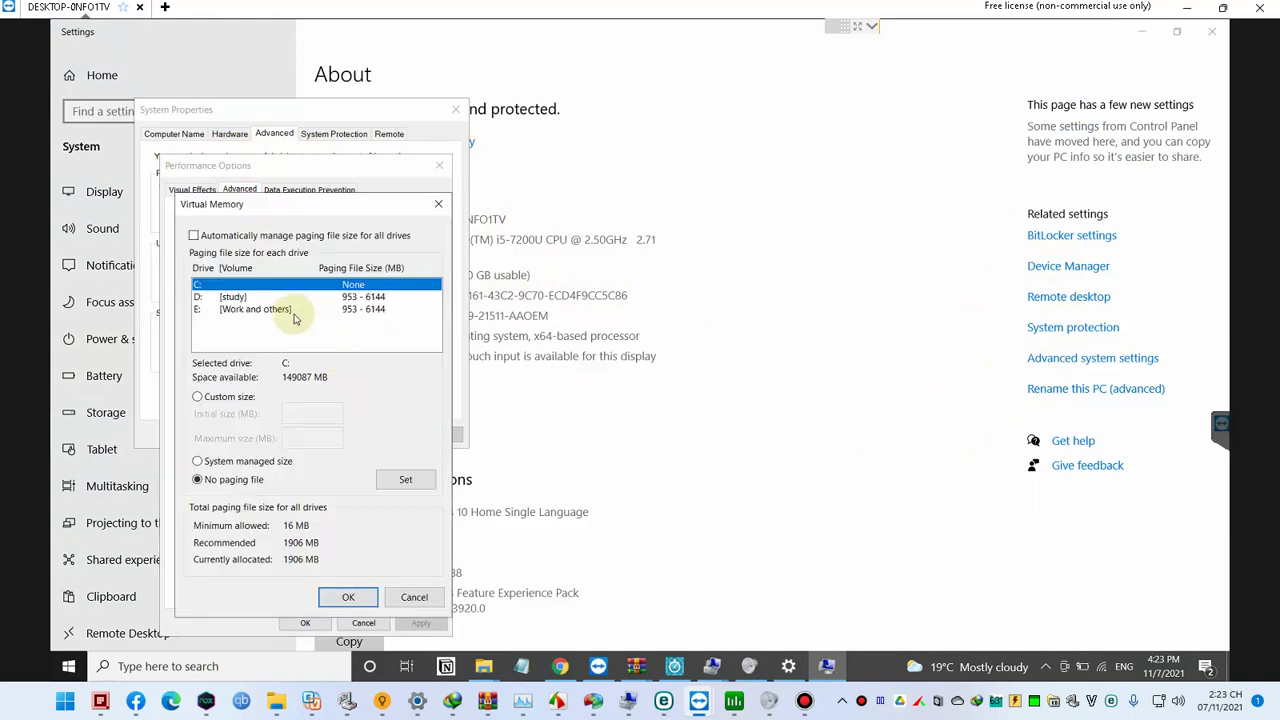
{"action": "left_click", "coordinate": [248, 297]}
{"action": "left_click", "coordinate": [271, 311]}
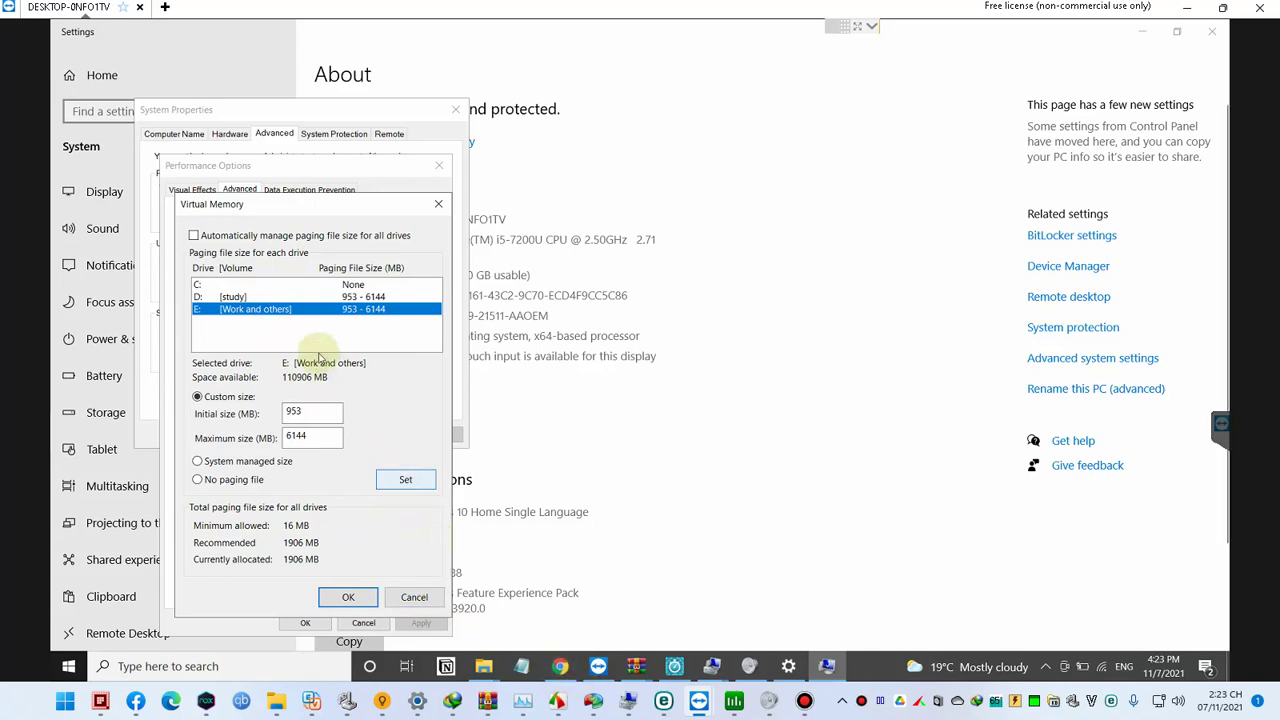
{"action": "left_click", "coordinate": [300, 285]}
{"action": "left_click", "coordinate": [297, 310]}
{"action": "left_click", "coordinate": [287, 297]}
{"action": "left_click", "coordinate": [316, 286]}
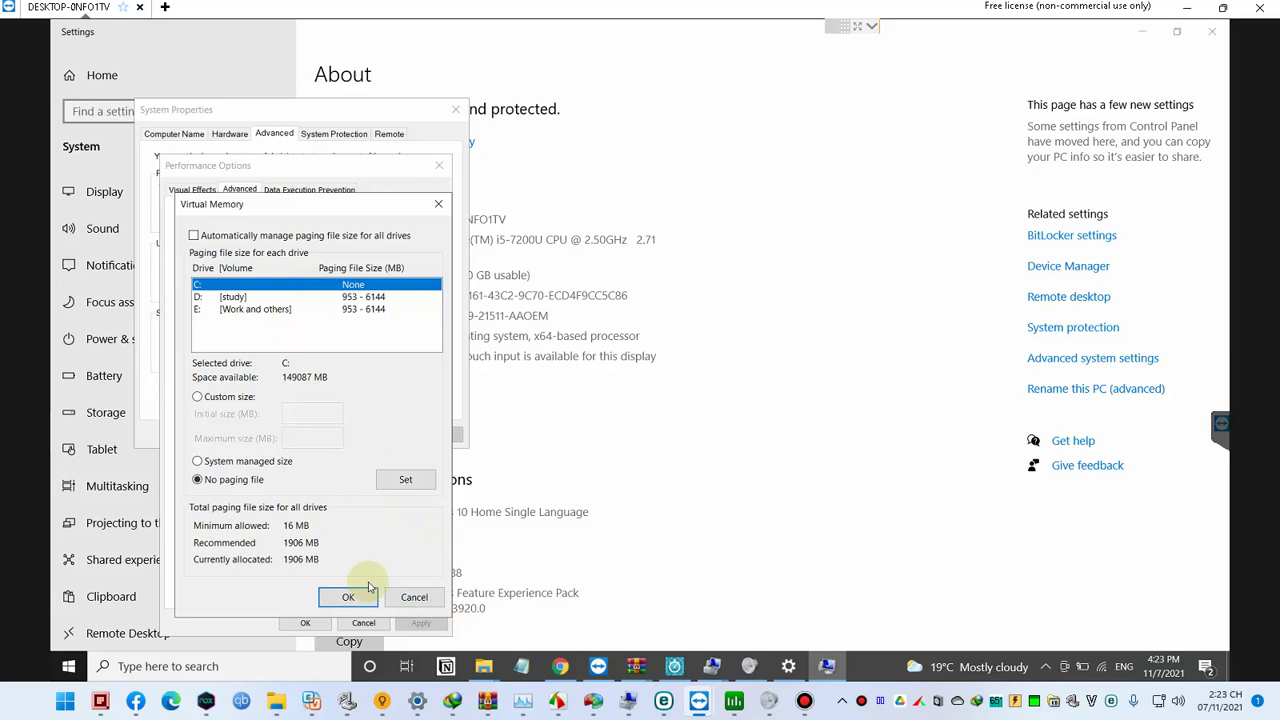
Step: Confirm Virtual Memory, Performance Options and System Properties with OK, then close Settings
{"action": "left_click", "coordinate": [419, 602]}
{"action": "left_click", "coordinate": [363, 622]}
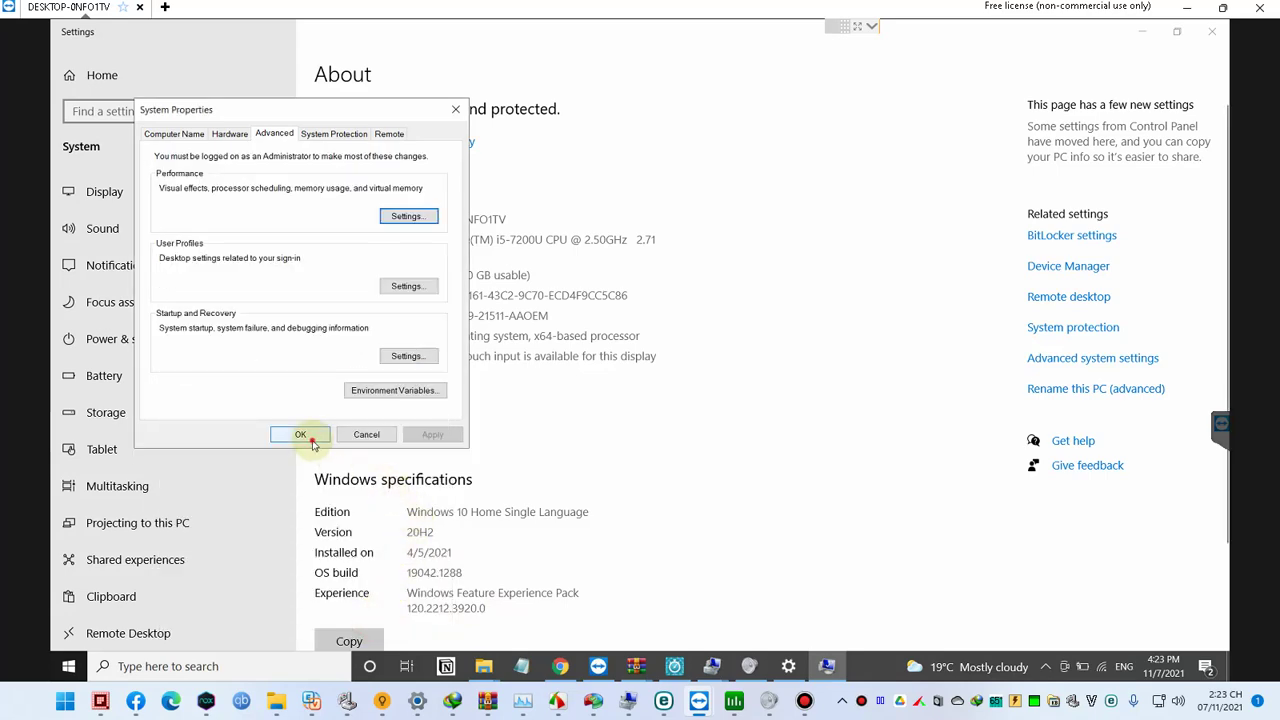
{"action": "left_click", "coordinate": [296, 433]}
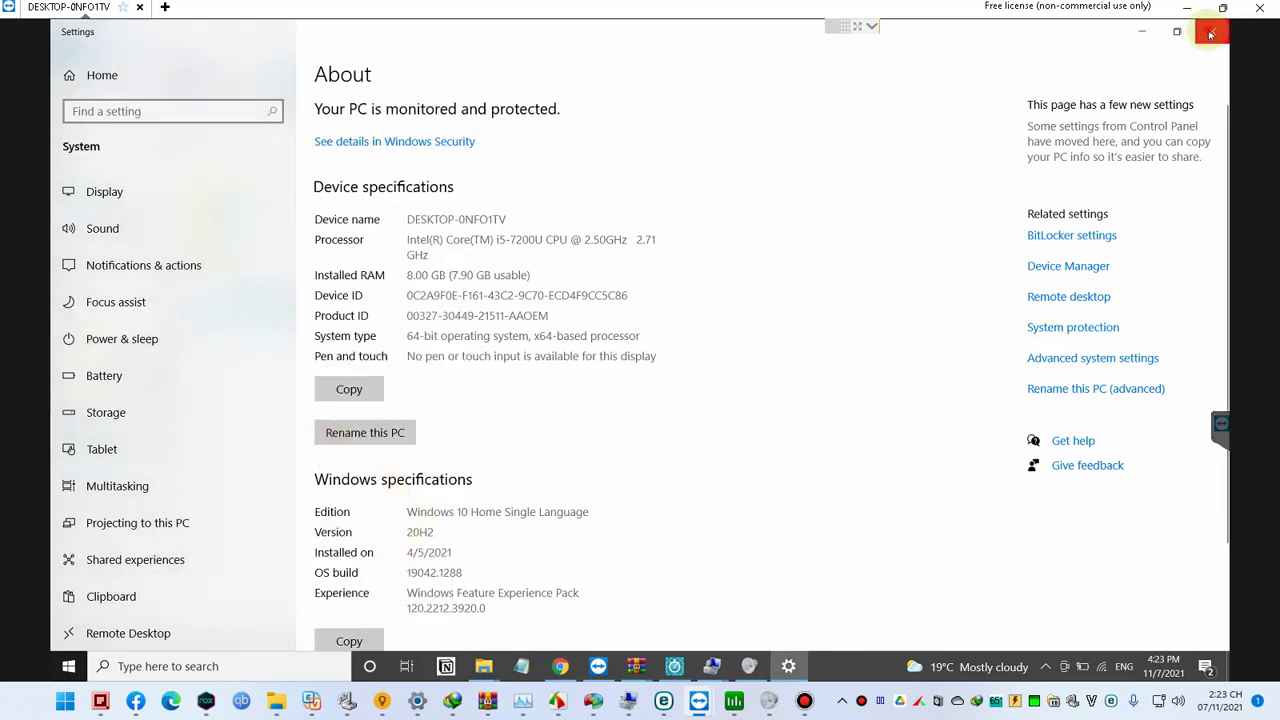
{"action": "left_click", "coordinate": [1210, 34]}
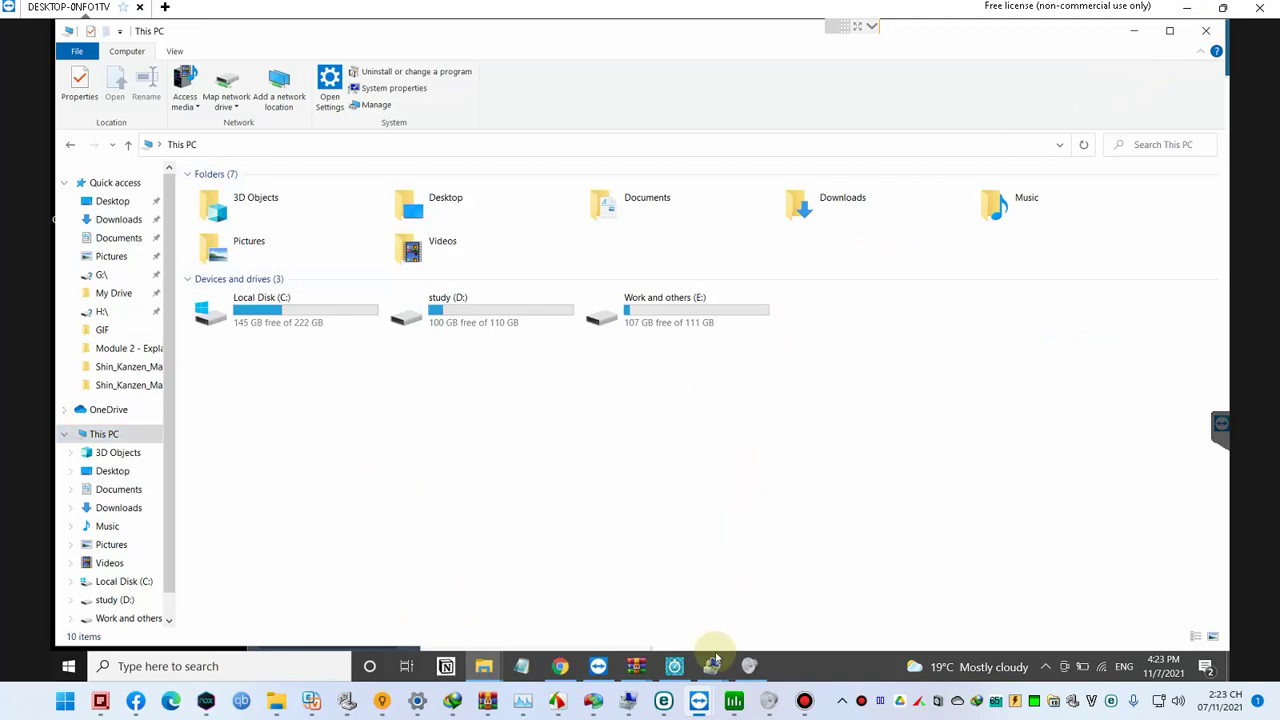
Step: Show BoostSpeed's All Tools catalogue, then bring Google Chrome to the front
{"action": "left_click", "coordinate": [674, 666]}
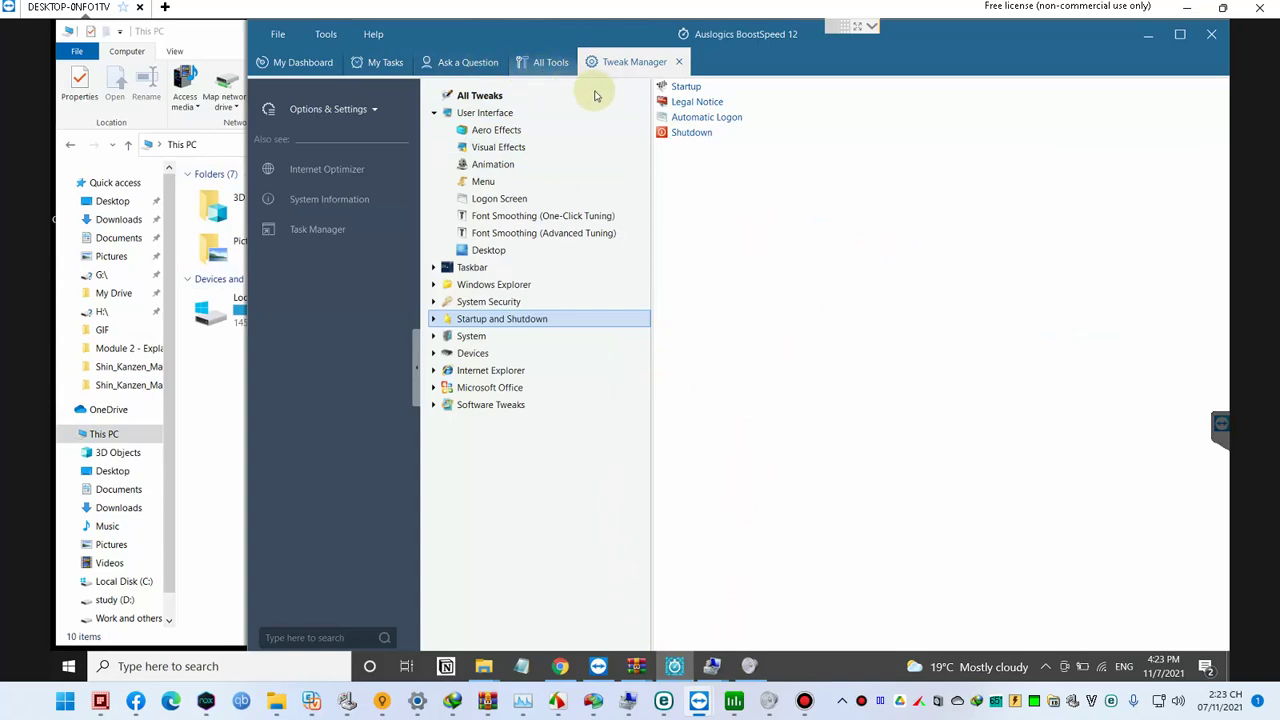
{"action": "left_click", "coordinate": [546, 64]}
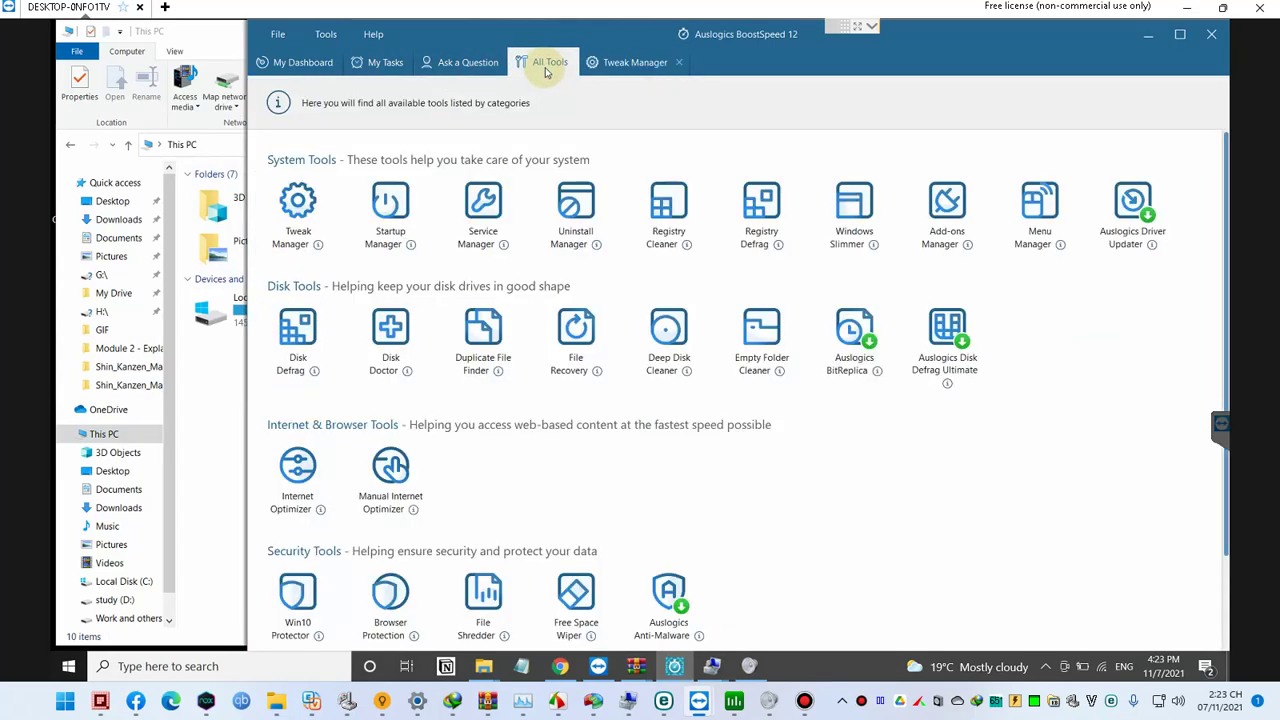
{"action": "left_click", "coordinate": [598, 62]}
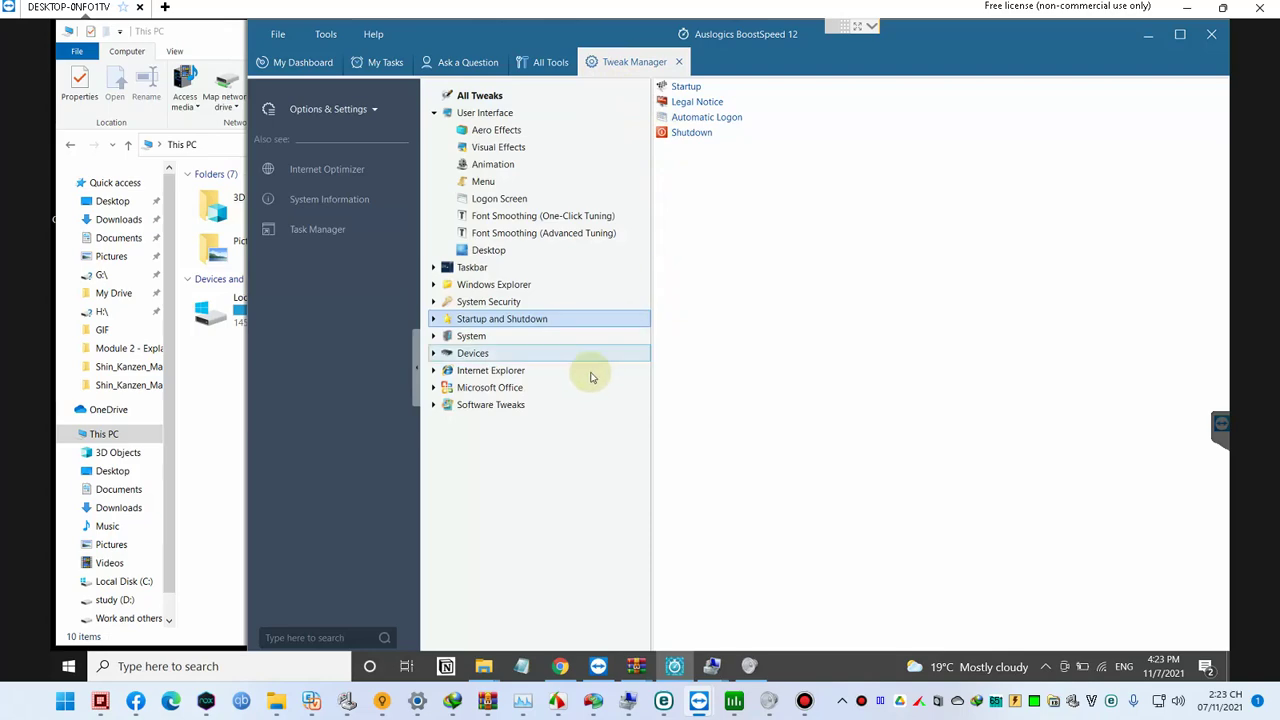
{"action": "left_click", "coordinate": [546, 62]}
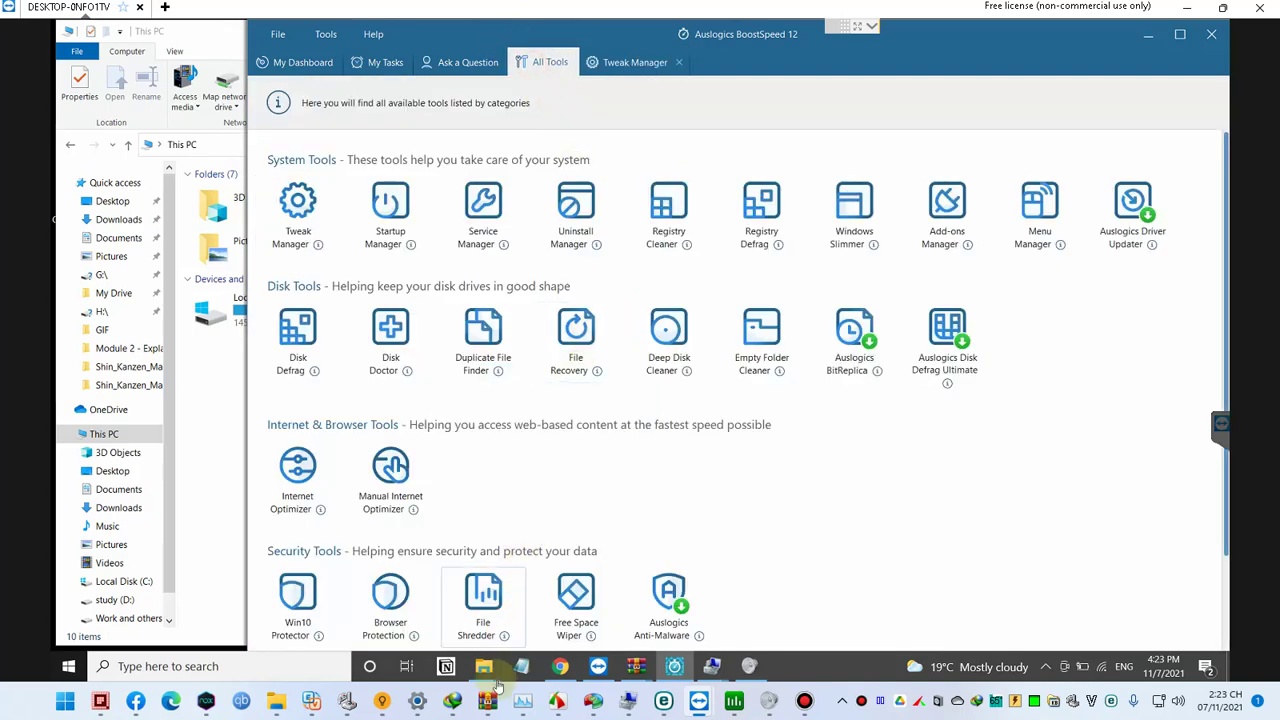
{"action": "left_click", "coordinate": [560, 666]}
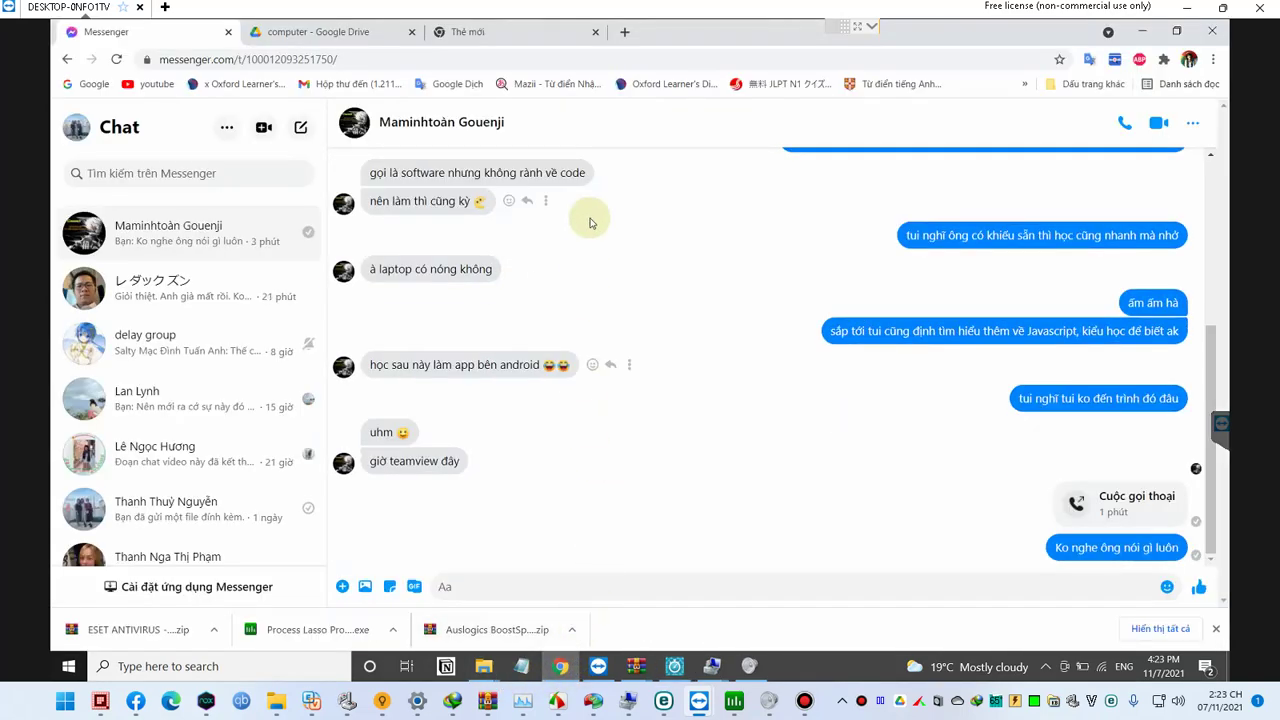
Step: Google 'mmt gouenji tech' in a new tab and open the MMT GOUENJI - TECH YouTube channel
{"action": "key", "text": "ctrl+t"}
{"action": "type", "text": "mmtg"}
{"action": "key", "text": "BackSpace"}
{"action": "type", "text": "gouen"}
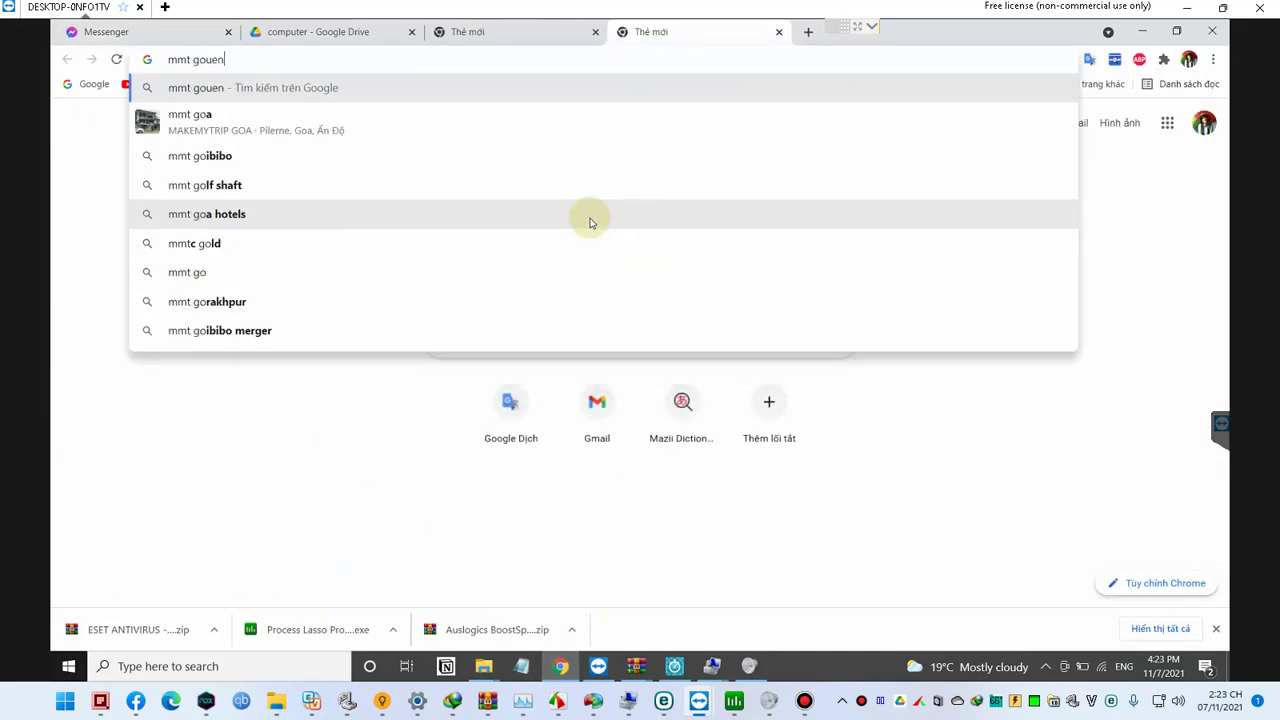
{"action": "type", "text": "ji tech"}
{"action": "key", "text": "Return"}
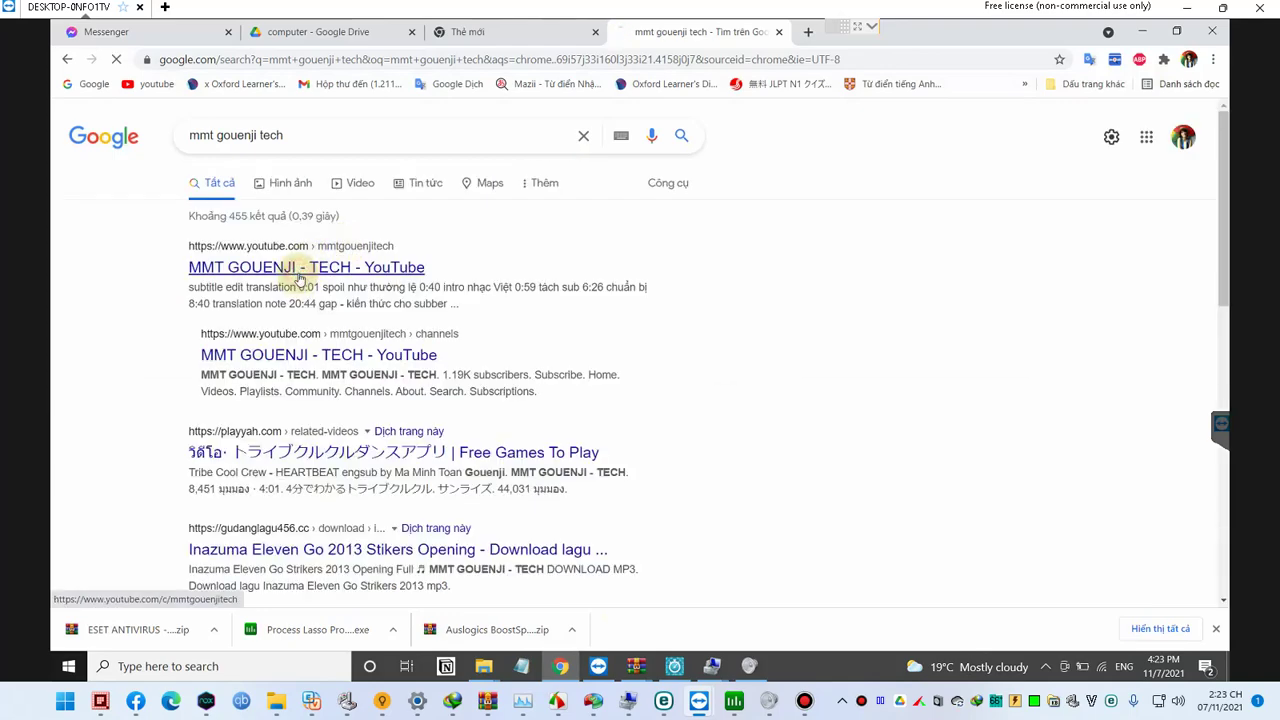
{"action": "left_click", "coordinate": [298, 276]}
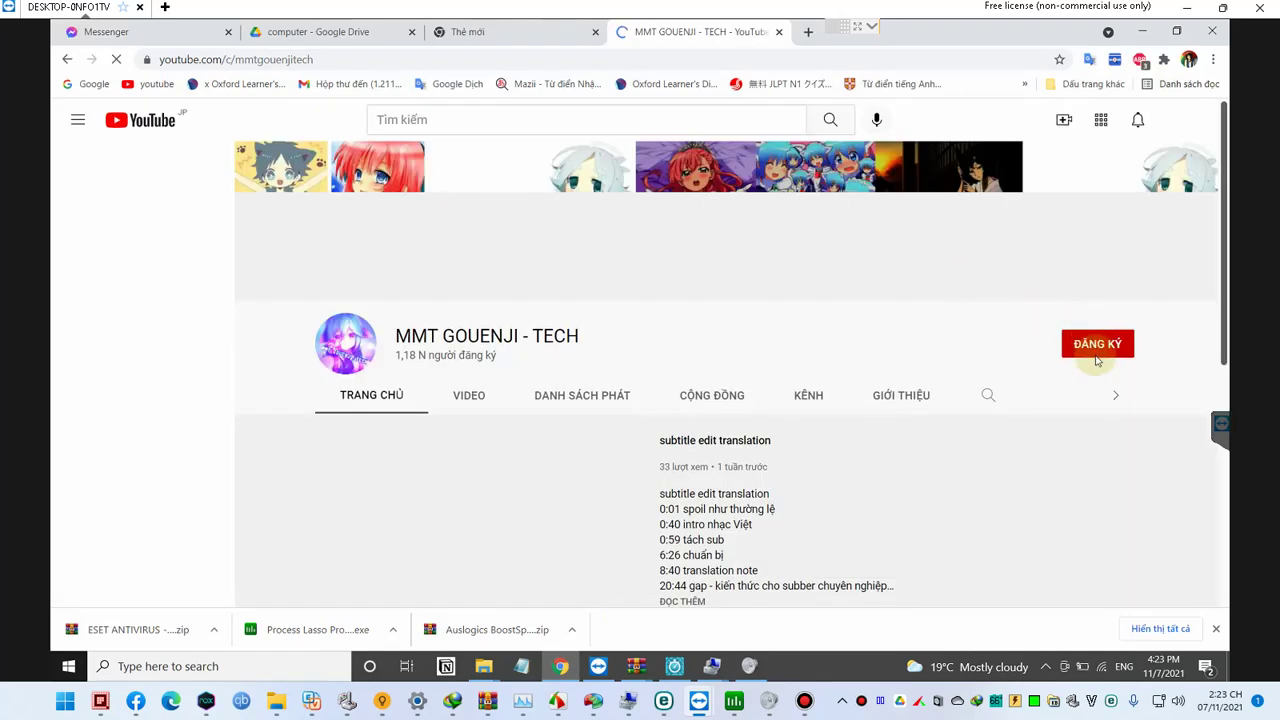
Step: Subscribe to MMT GOUENJI - TECH and browse its uploaded videos
{"action": "left_click", "coordinate": [1099, 358]}
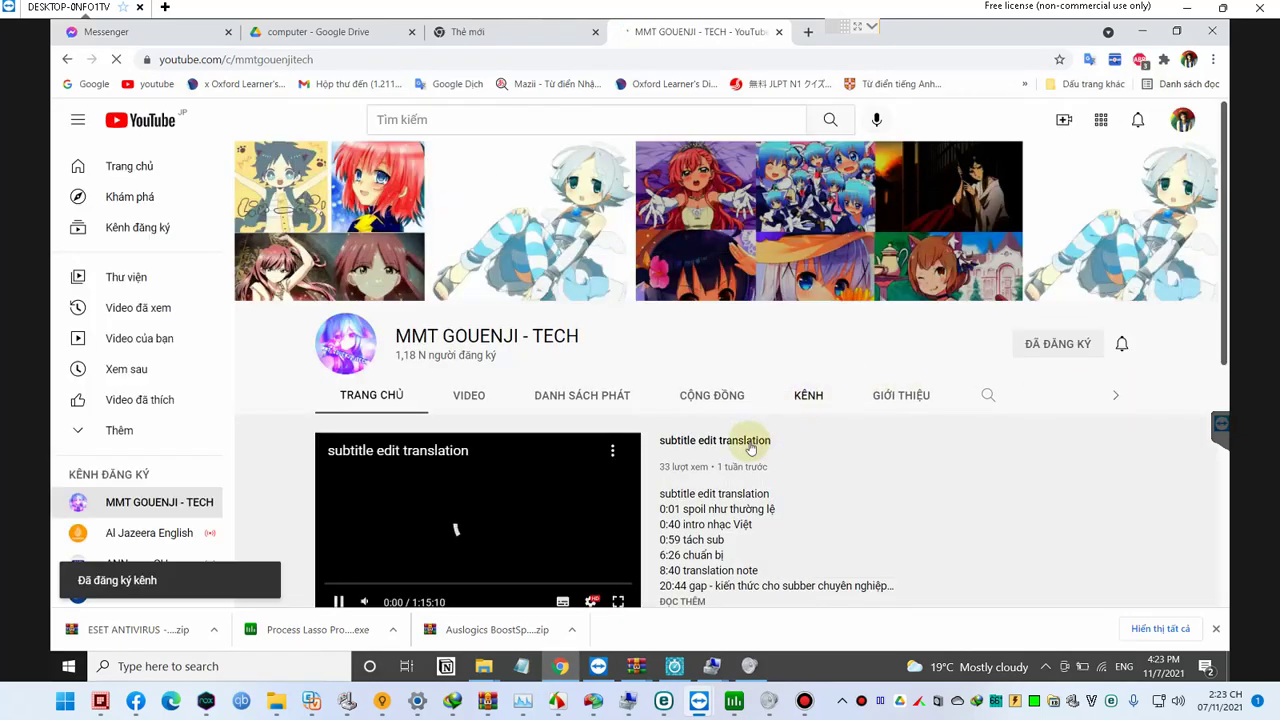
{"action": "scroll", "coordinate": [550, 451], "scroll_direction": "down", "scroll_amount": 2}
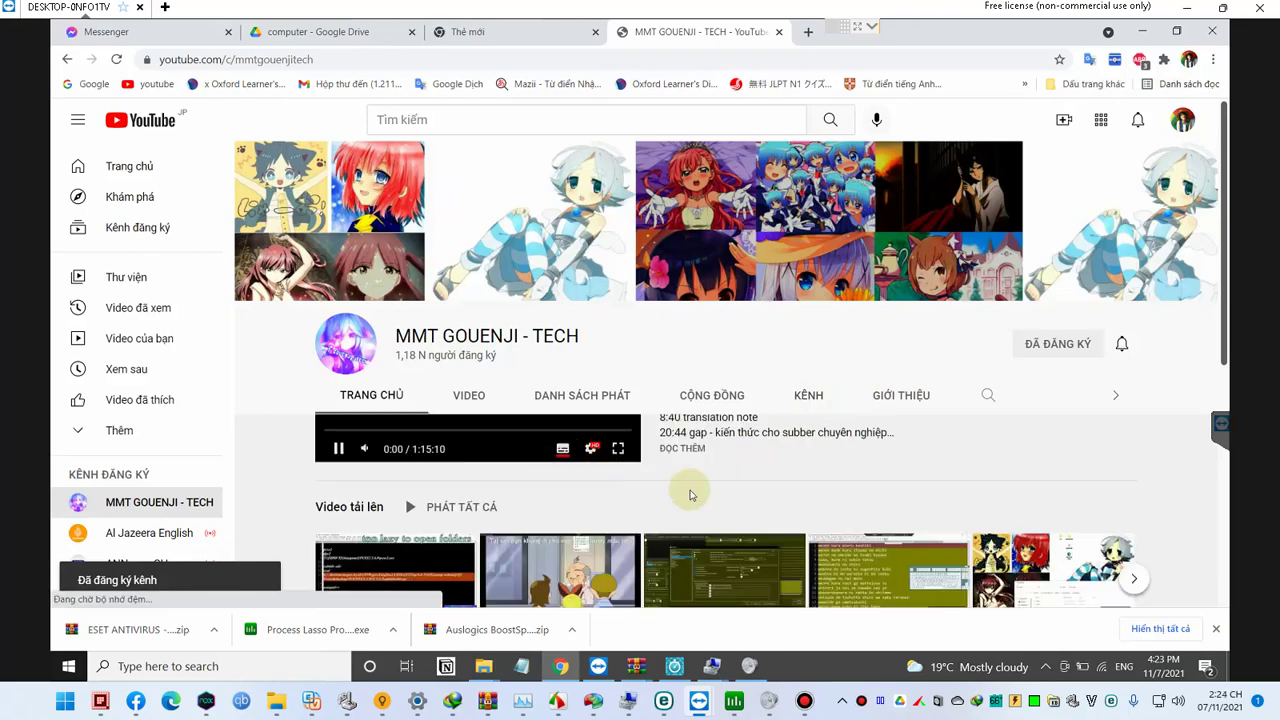
{"action": "scroll", "coordinate": [748, 443], "scroll_direction": "up", "scroll_amount": 3}
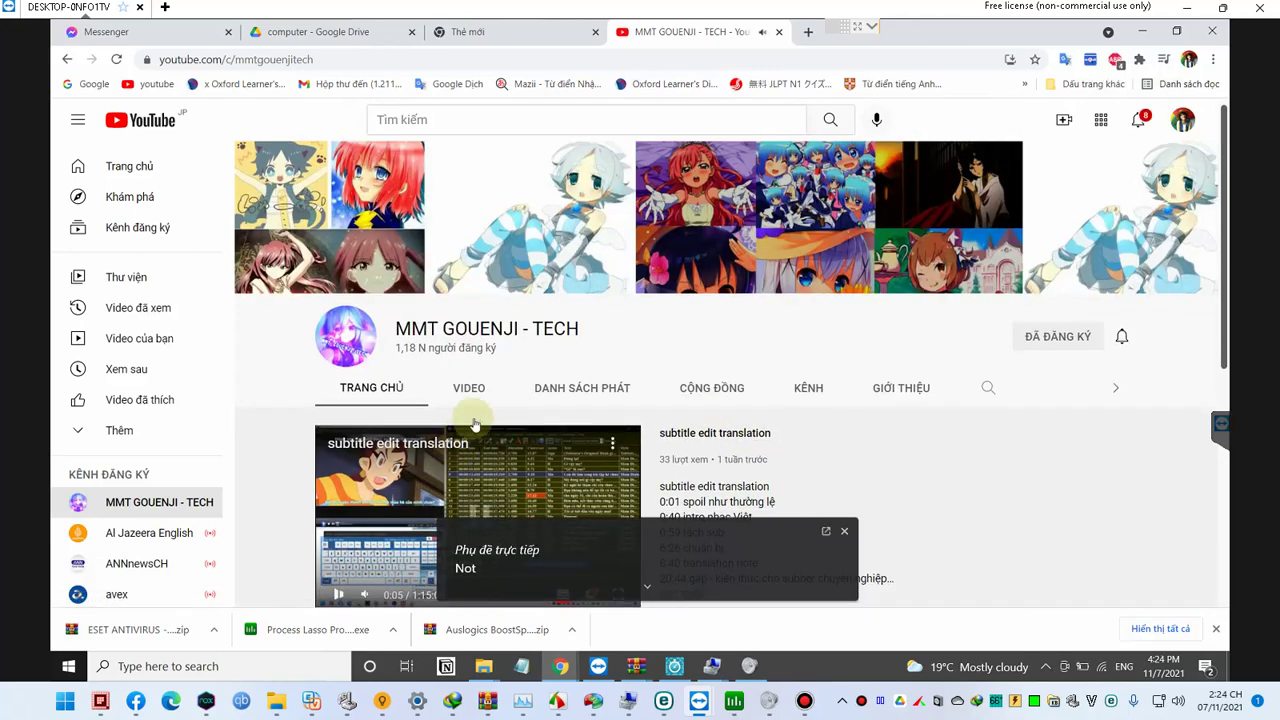
{"action": "left_click", "coordinate": [481, 399]}
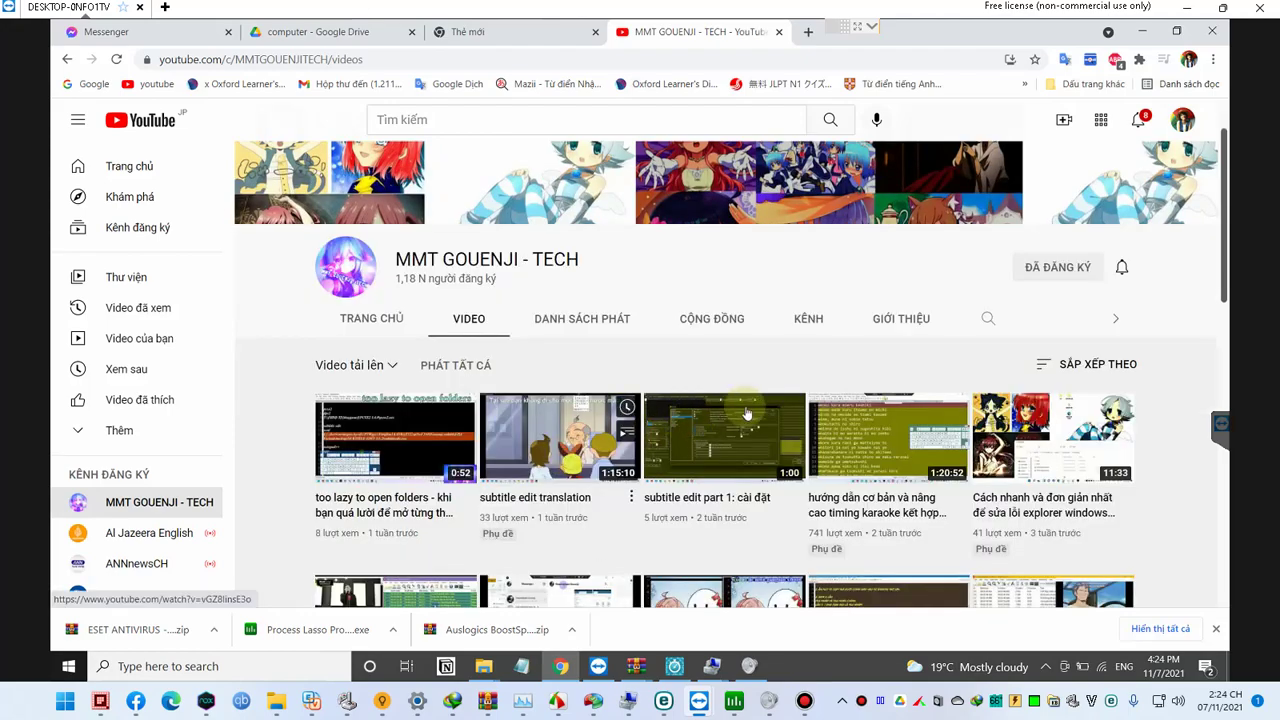
{"action": "scroll", "coordinate": [790, 420], "scroll_direction": "down", "scroll_amount": 1}
{"action": "scroll", "coordinate": [797, 432], "scroll_direction": "down", "scroll_amount": 1}
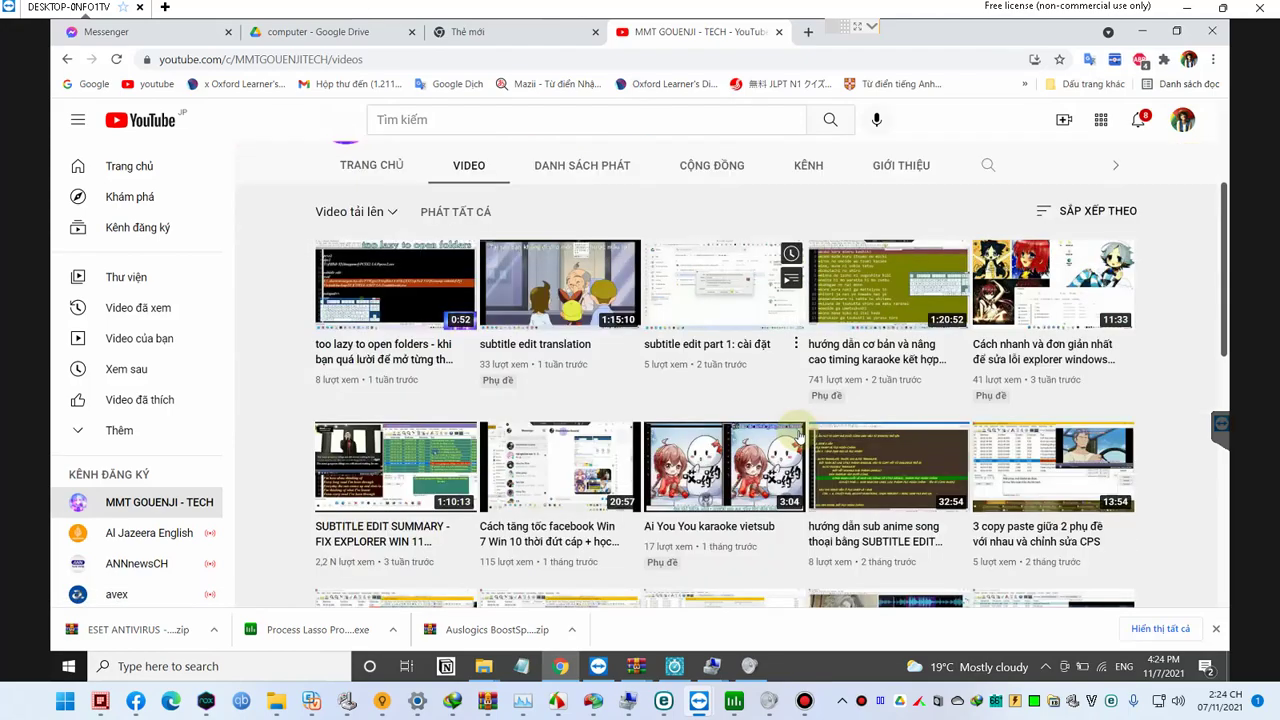
{"action": "scroll", "coordinate": [797, 432], "scroll_direction": "down", "scroll_amount": 1}
Step: Search the channel's video titles for 'fix lag', checking Playlists before returning to Videos
{"action": "key", "text": "ctrl+f"}
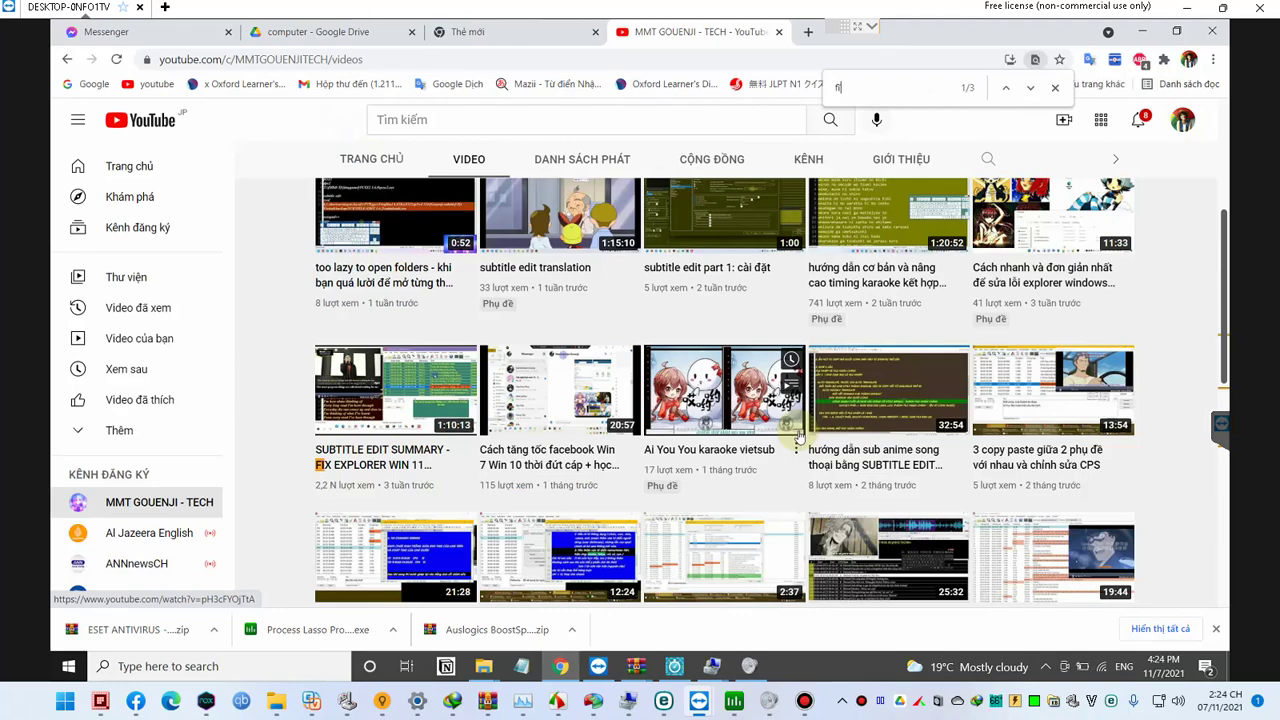
{"action": "type", "text": "fix lag"}
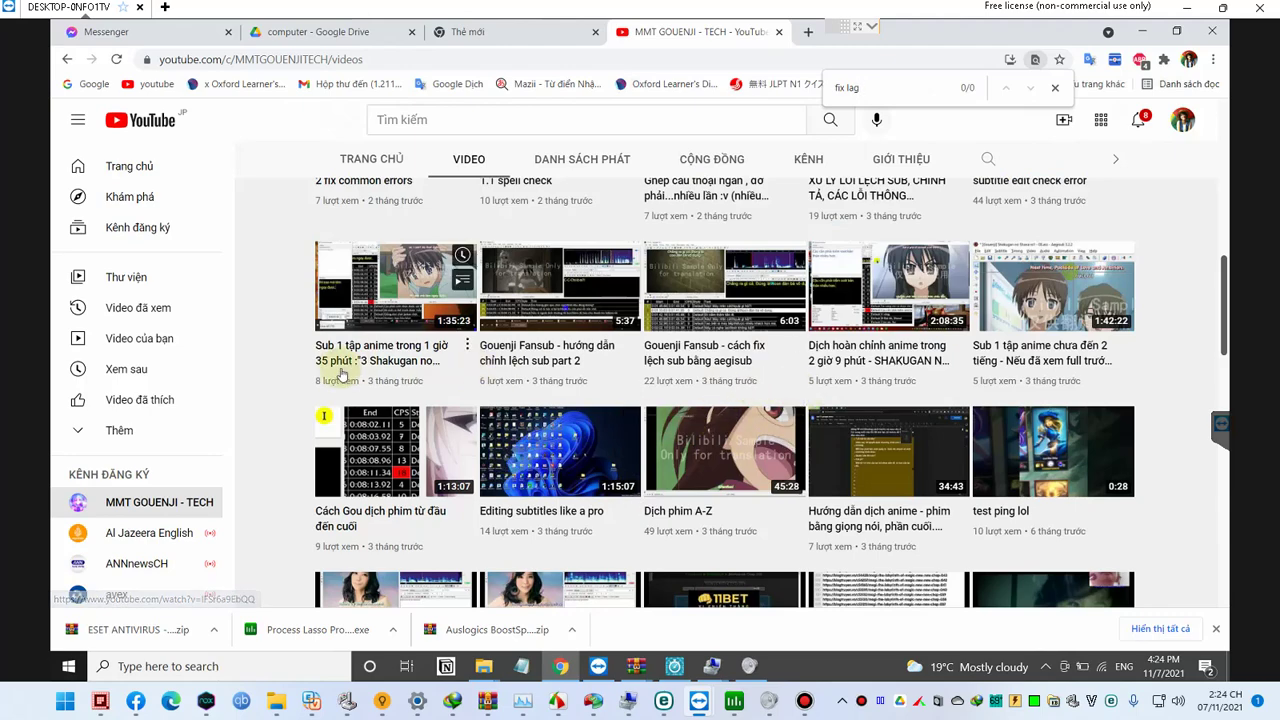
{"action": "scroll", "coordinate": [521, 379], "scroll_direction": "up", "scroll_amount": 5}
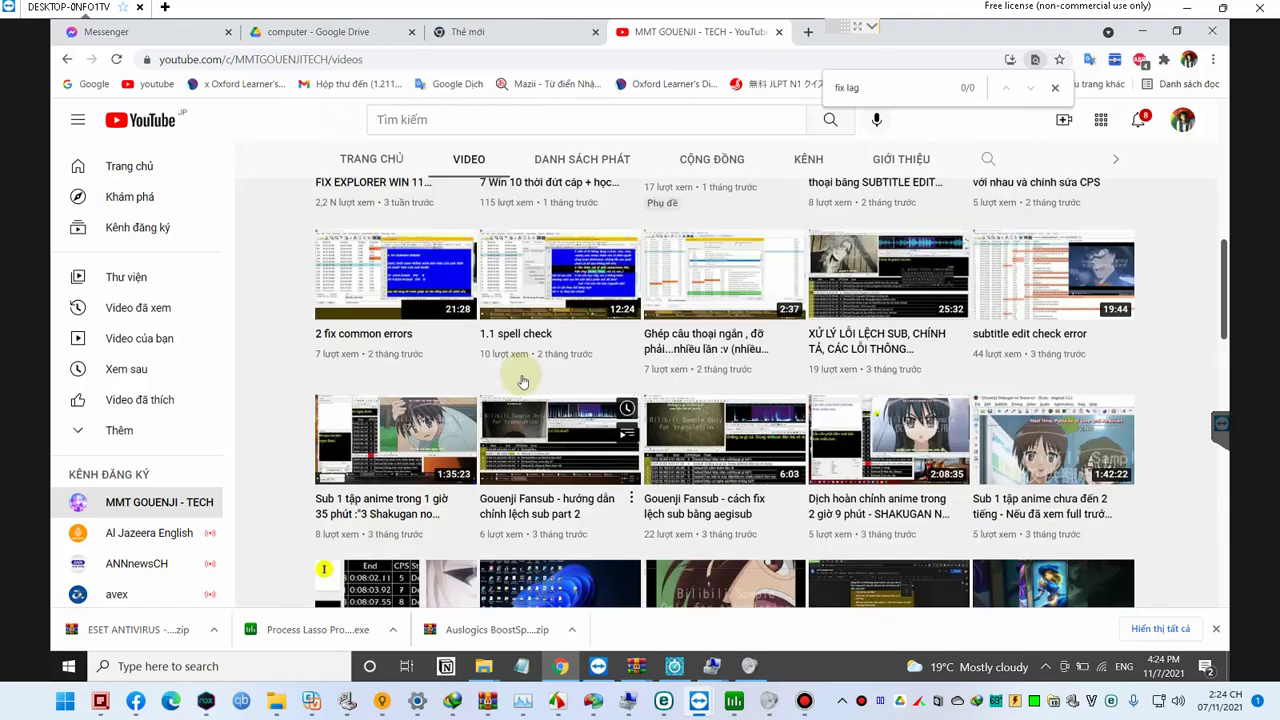
{"action": "scroll", "coordinate": [623, 425], "scroll_direction": "up", "scroll_amount": 1}
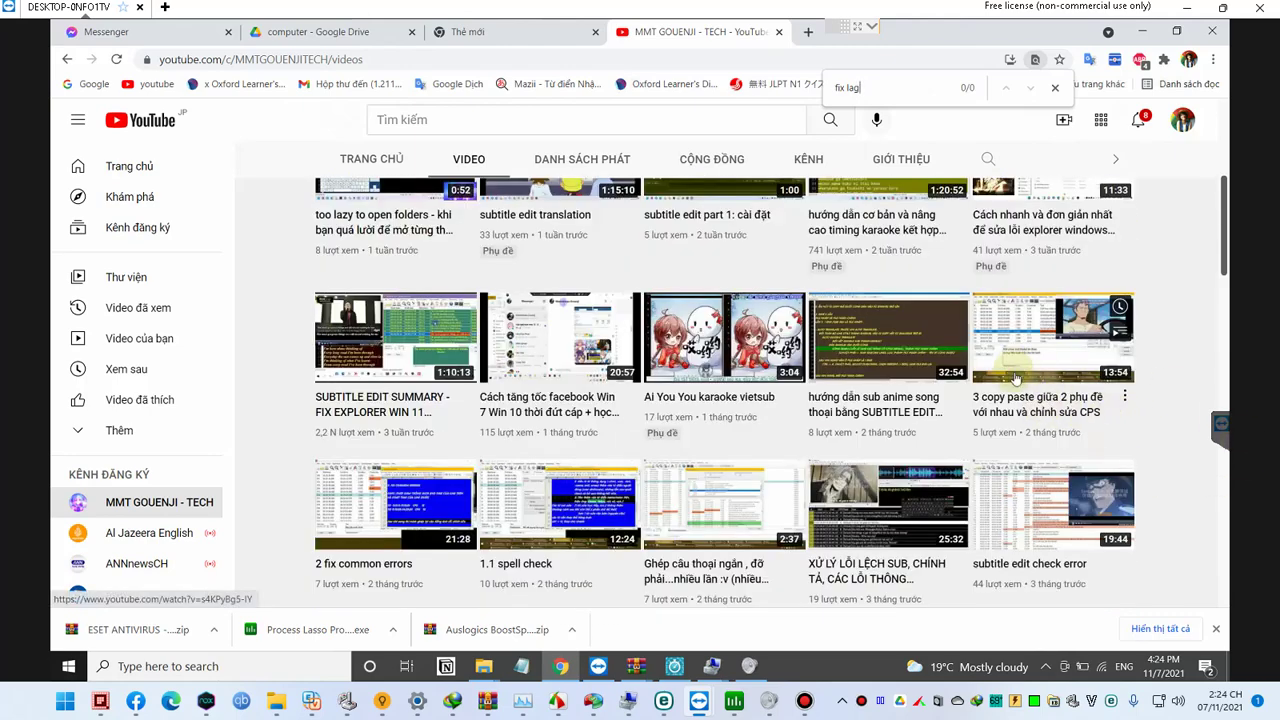
{"action": "scroll", "coordinate": [1071, 346], "scroll_direction": "up", "scroll_amount": 3}
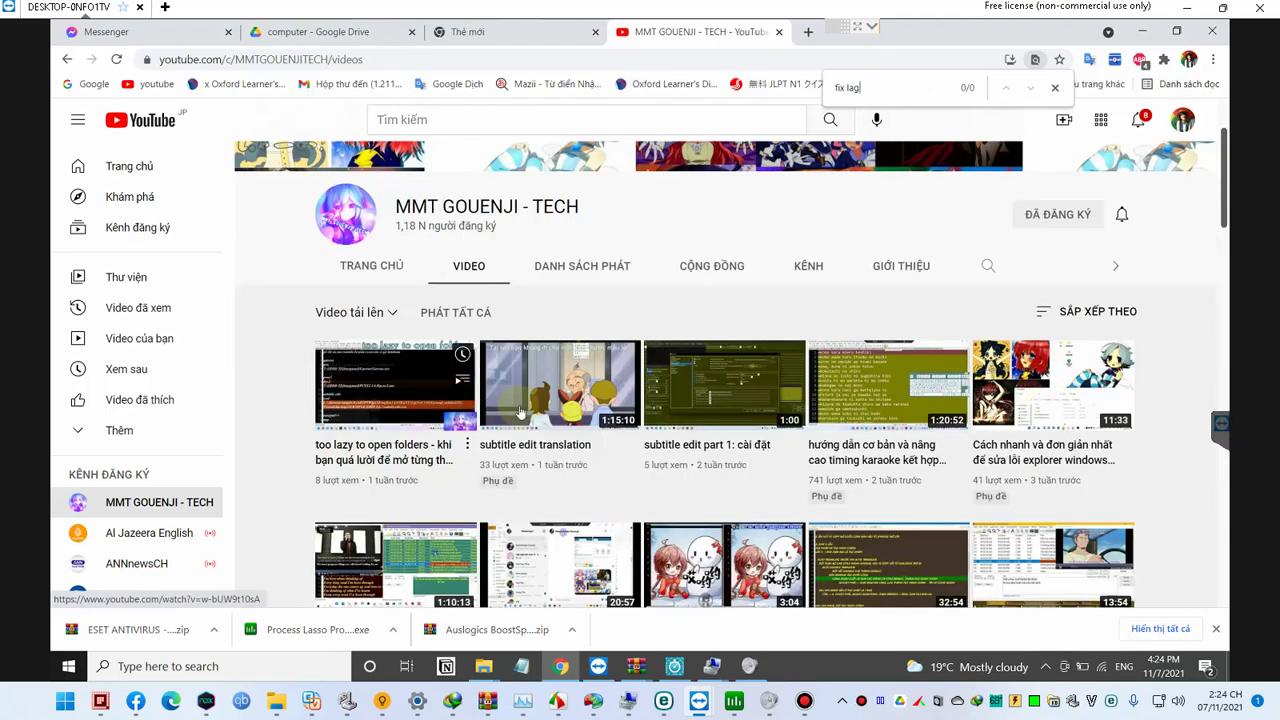
{"action": "left_click", "coordinate": [610, 272]}
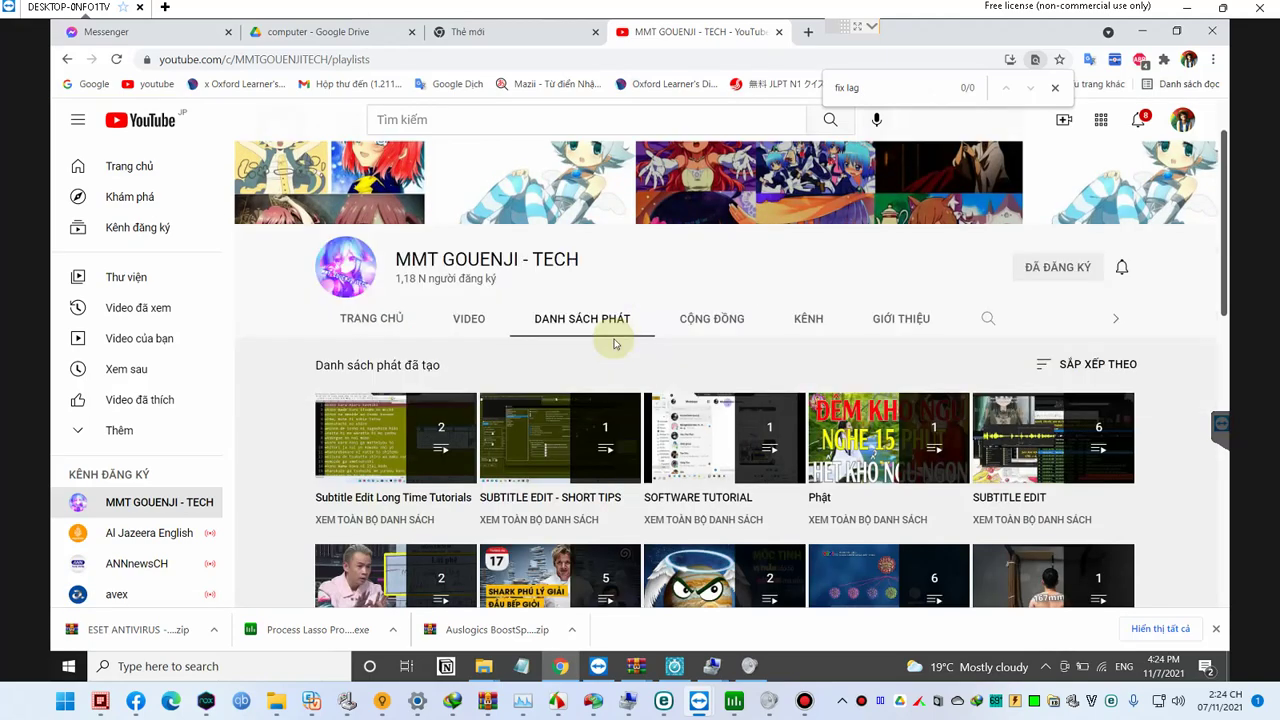
{"action": "left_click", "coordinate": [496, 243]}
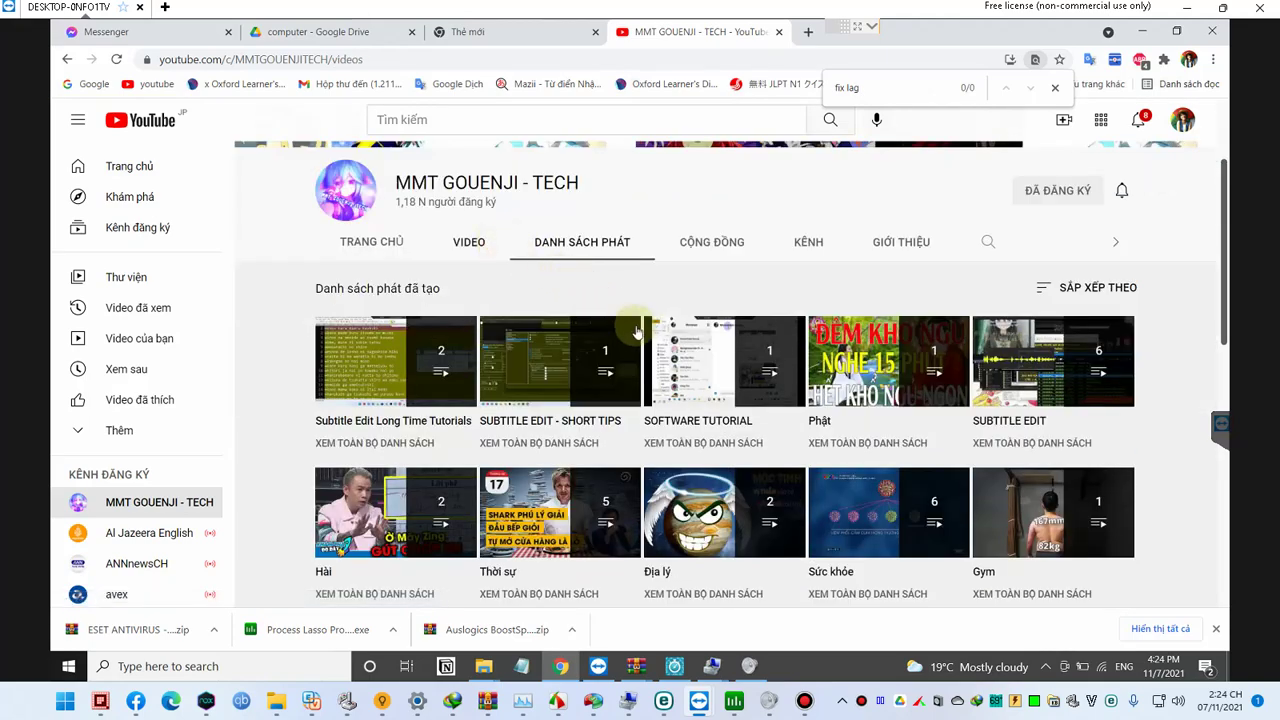
Step: Find videos with 'lag' and 'tăng', then open and pause 'Cách tăng tốc facebook Win 7 Win 10'
{"action": "scroll", "coordinate": [645, 355], "scroll_direction": "down", "scroll_amount": 2}
{"action": "key", "text": "ctrl+f"}
{"action": "type", "text": "l"}
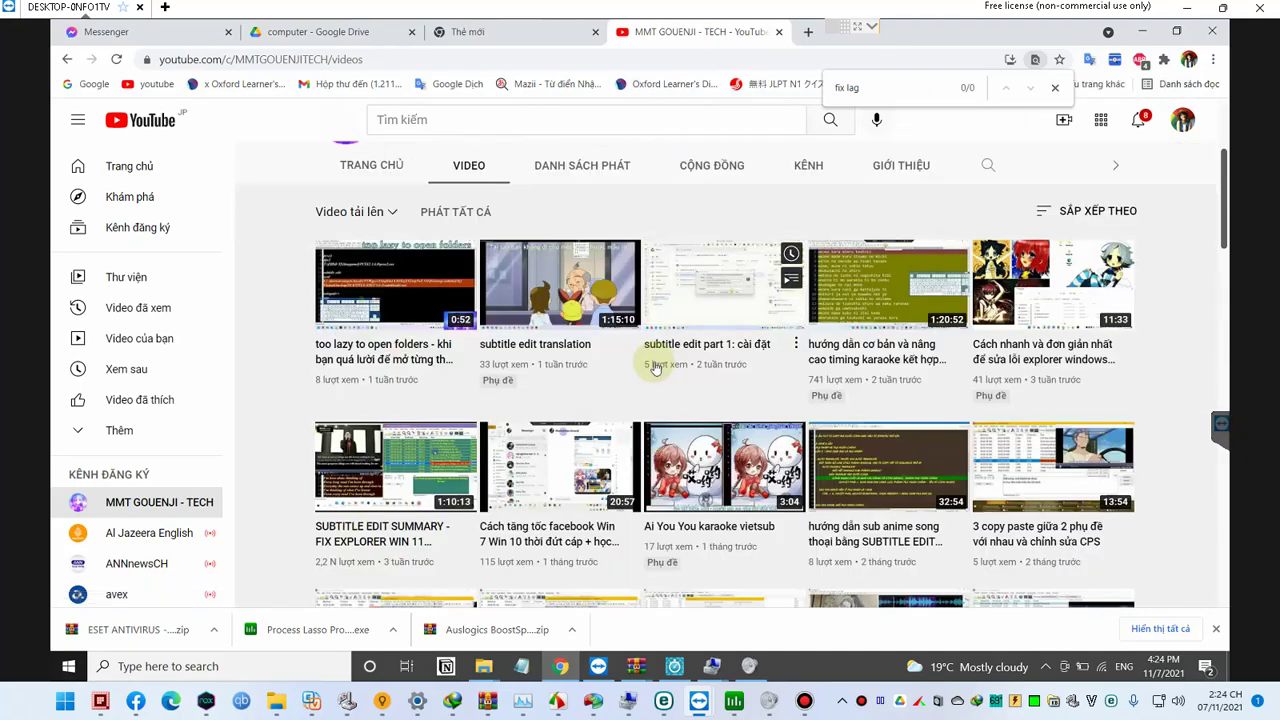
{"action": "type", "text": "ag"}
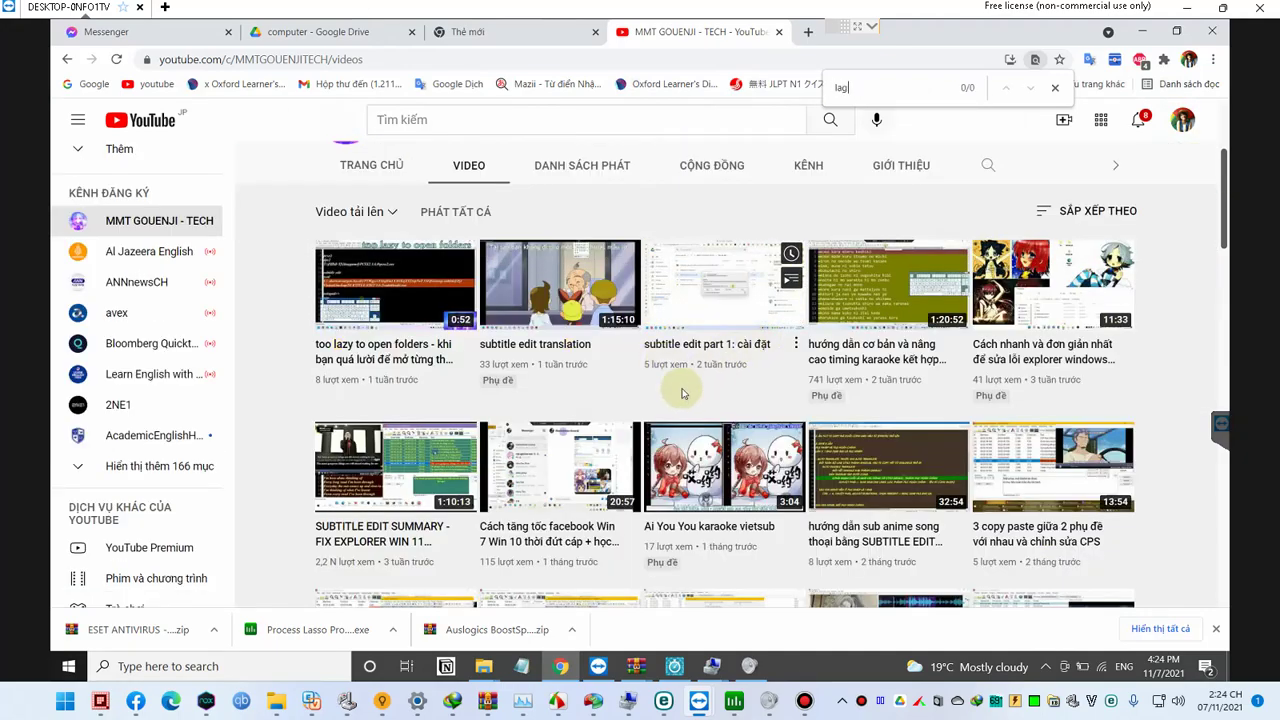
{"action": "scroll", "coordinate": [685, 393], "scroll_direction": "down", "scroll_amount": 1}
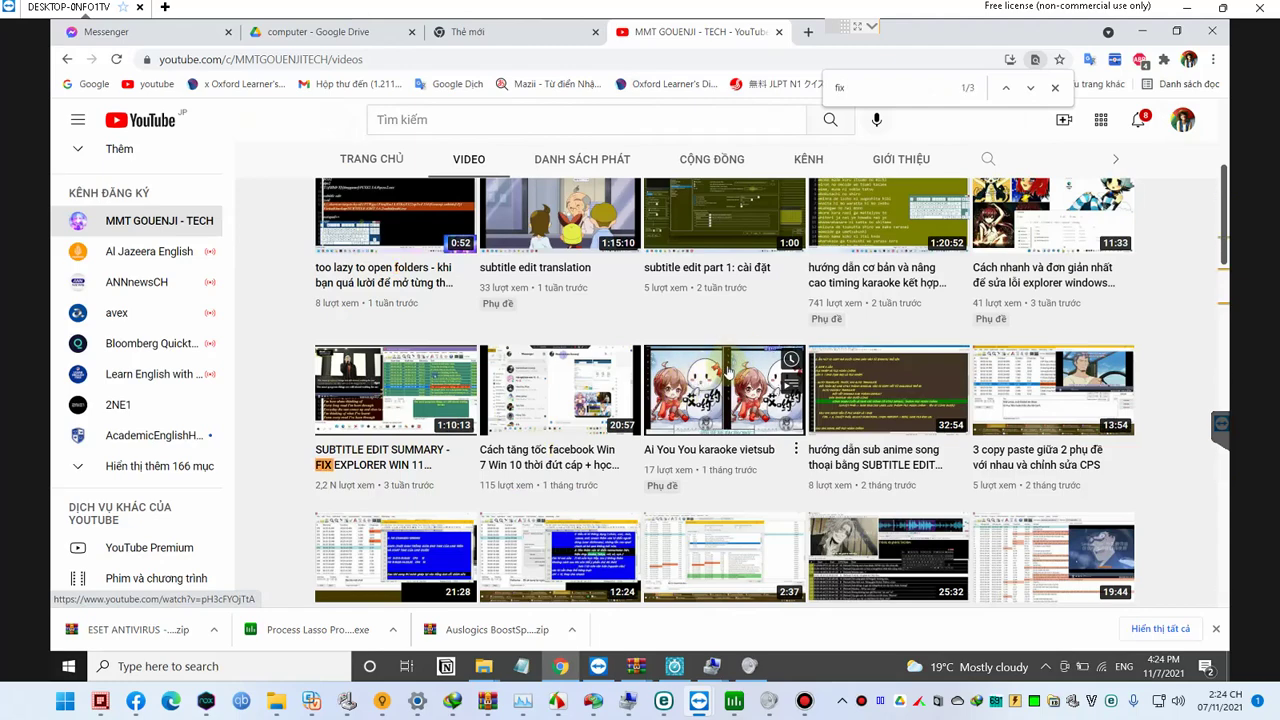
{"action": "scroll", "coordinate": [728, 372], "scroll_direction": "down", "scroll_amount": 1}
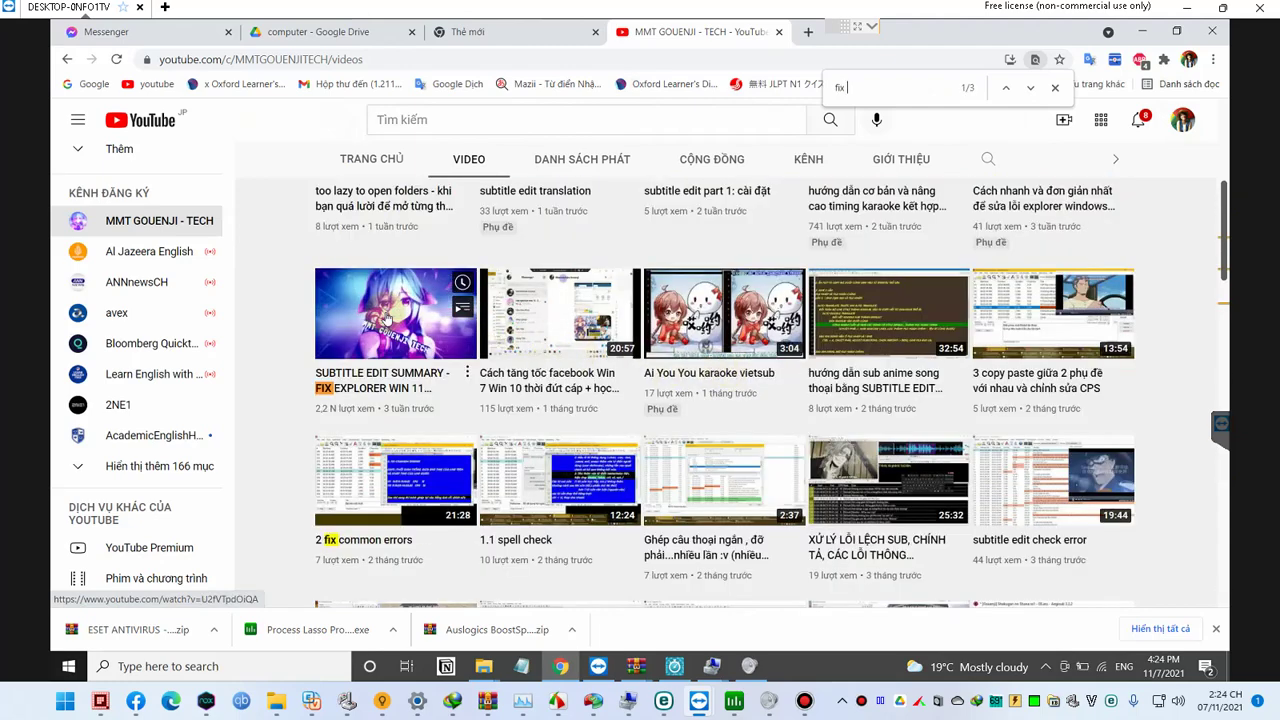
{"action": "scroll", "coordinate": [867, 348], "scroll_direction": "down", "scroll_amount": 1}
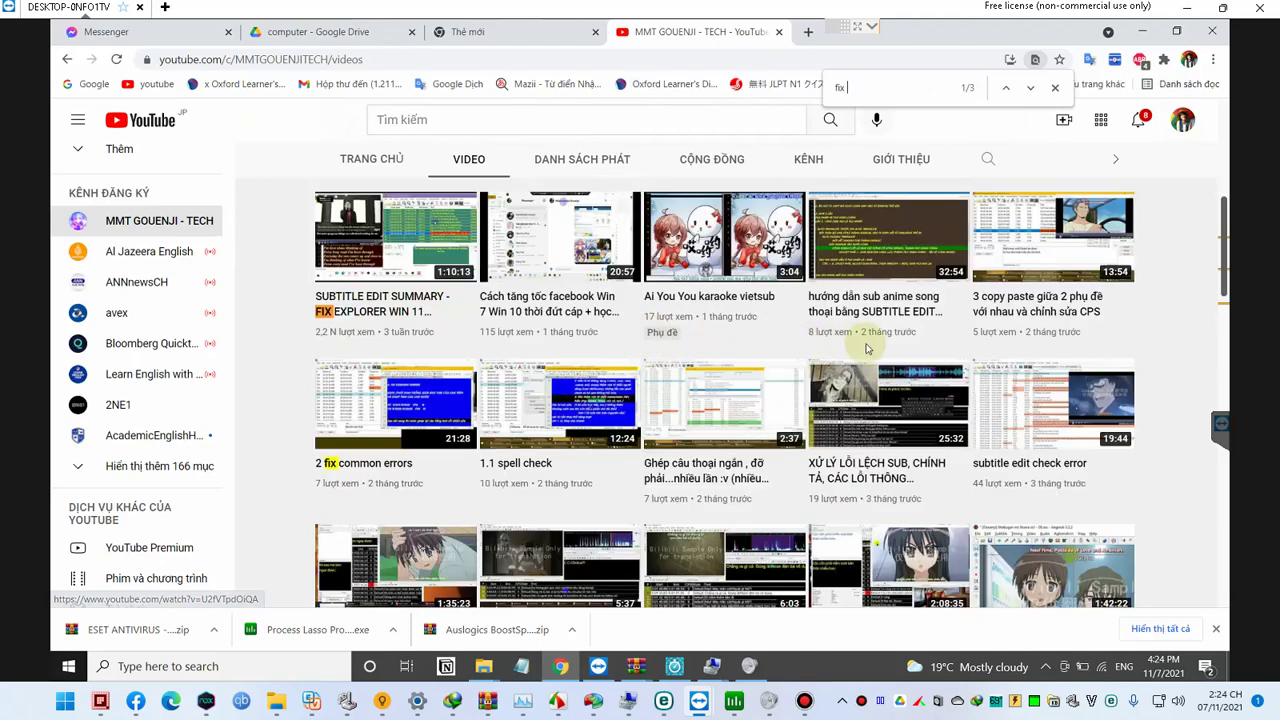
{"action": "key", "text": "ctrl+a"}
{"action": "type", "text": "tăng"}
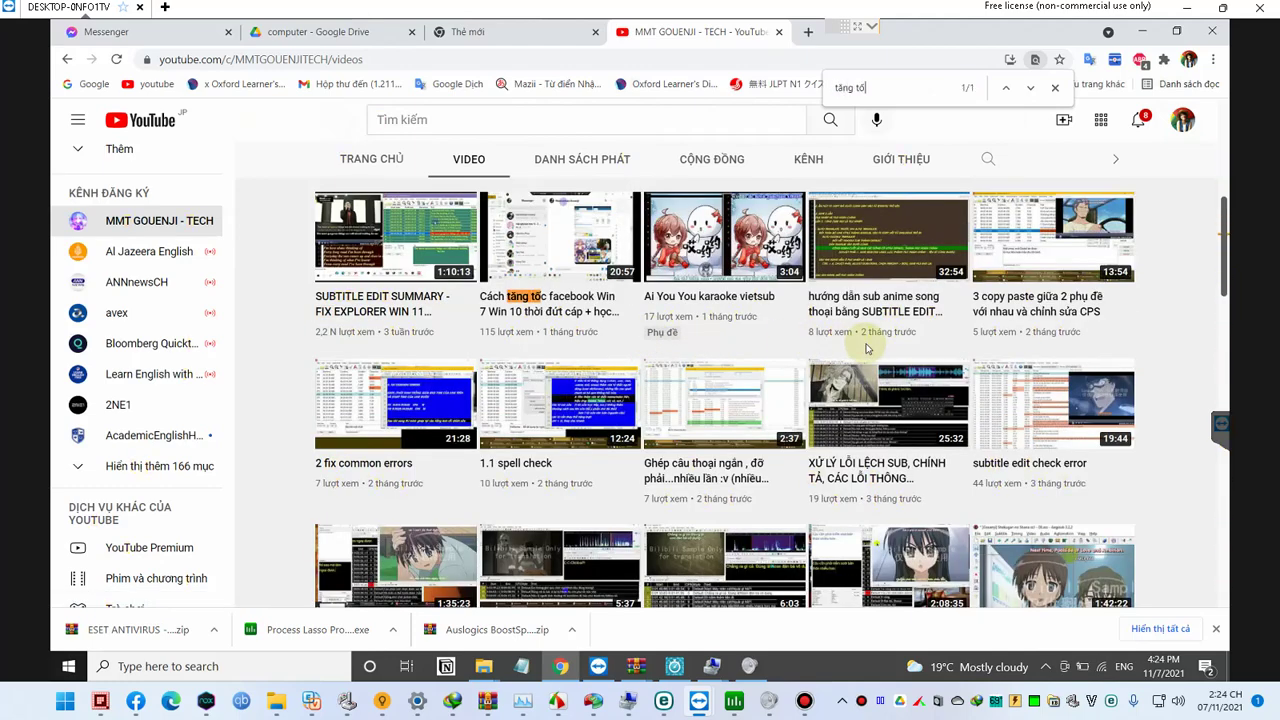
{"action": "left_click", "coordinate": [545, 250]}
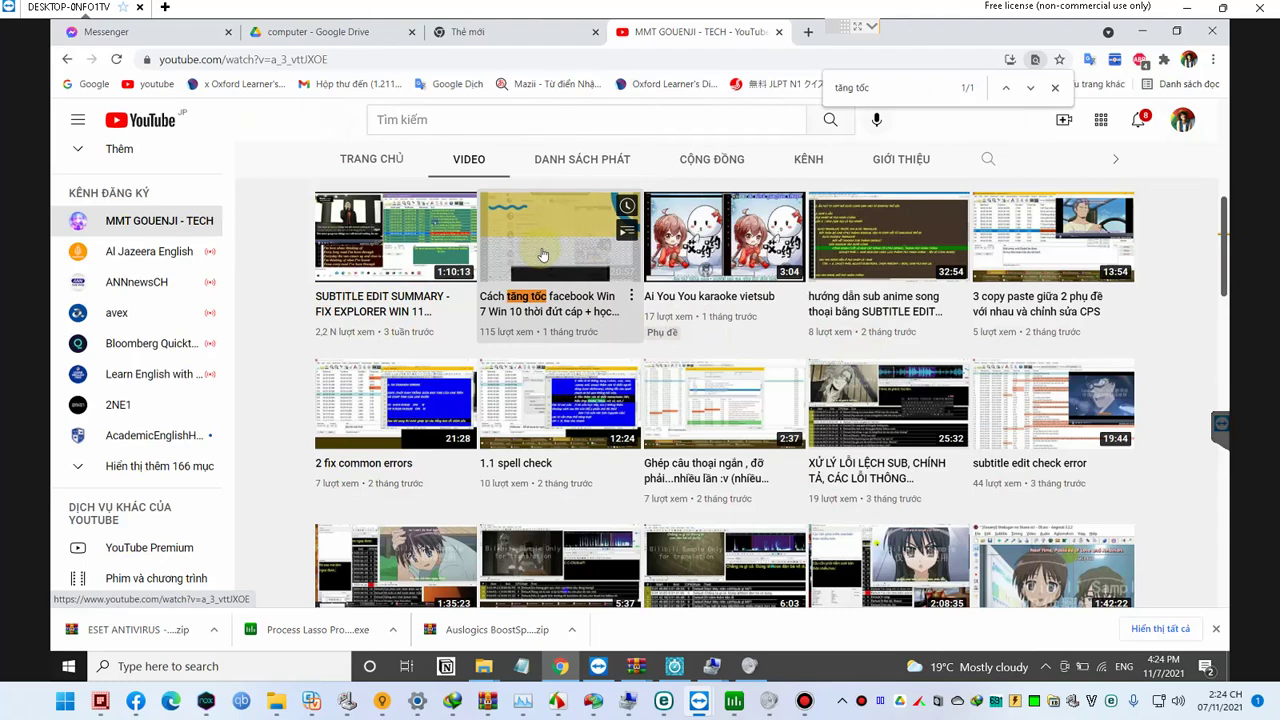
{"action": "left_click", "coordinate": [522, 351]}
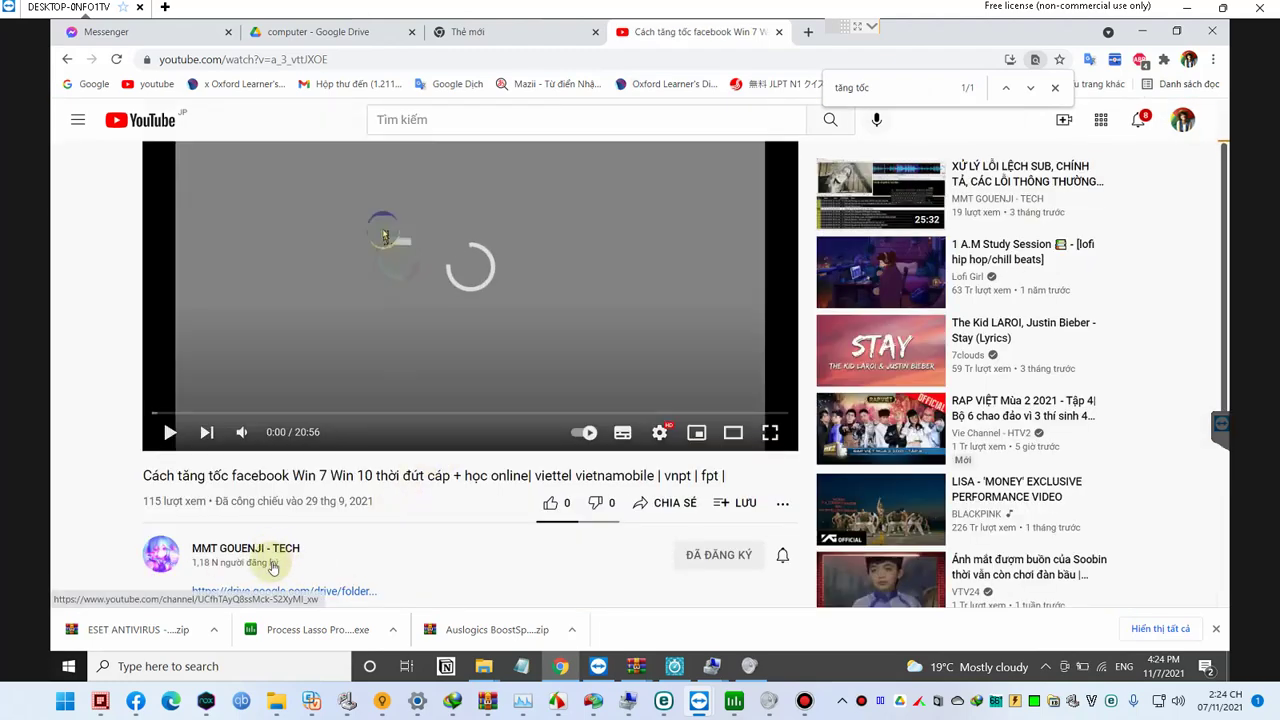
{"action": "scroll", "coordinate": [268, 560], "scroll_direction": "down", "scroll_amount": 1}
{"action": "left_click", "coordinate": [297, 516]}
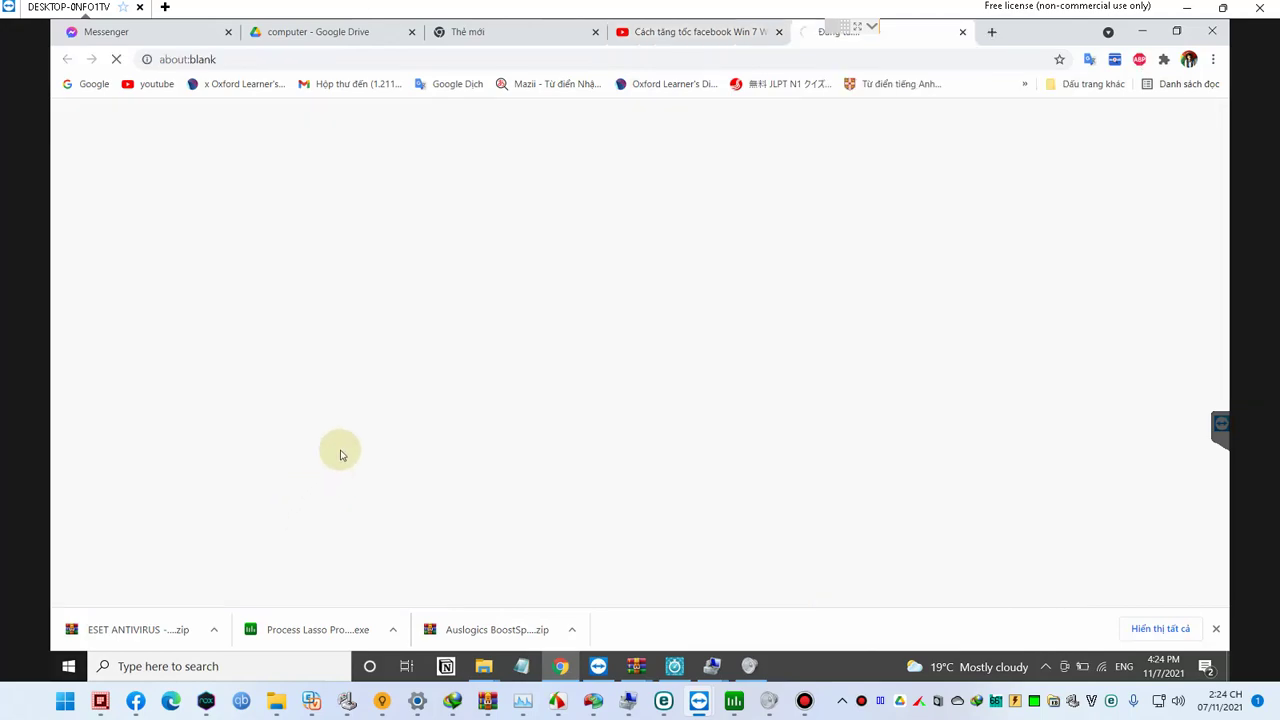
{"action": "key", "text": "ctrl+t"}
{"action": "type", "text": "s"}
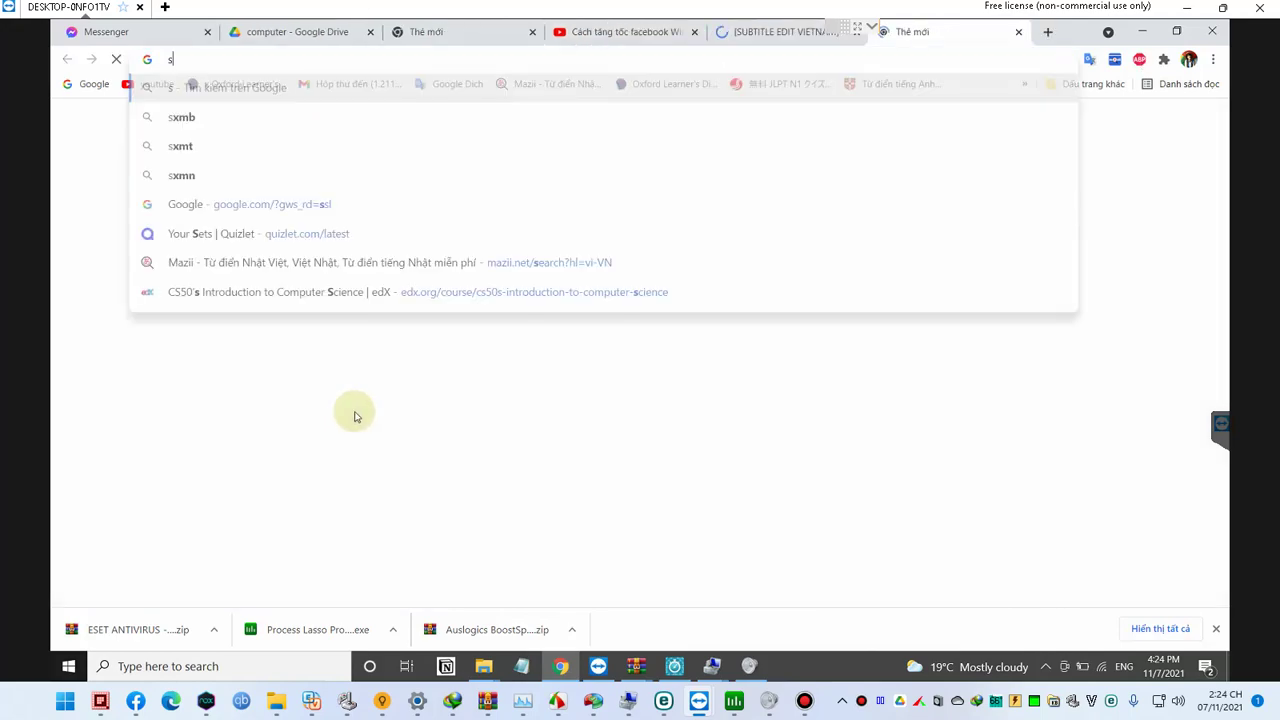
{"action": "type", "text": "tr"}
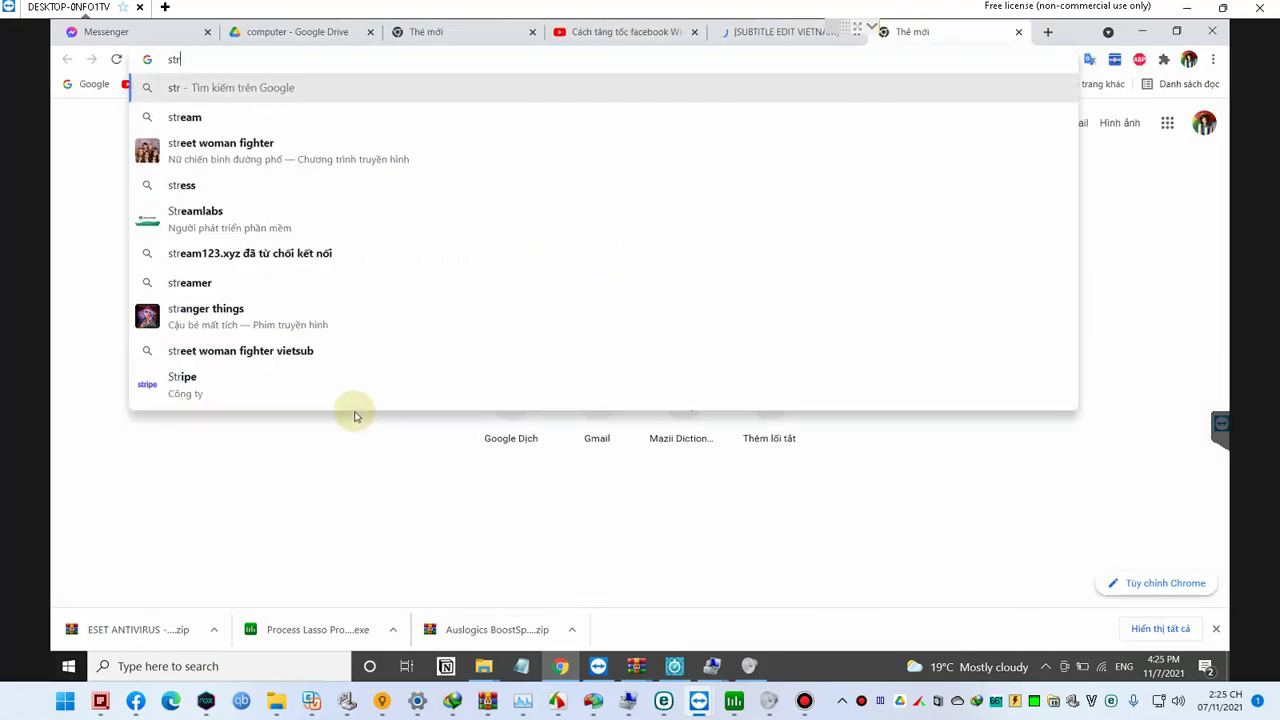
{"action": "key", "text": "BackSpace"}
{"action": "key", "text": "BackSpace"}
{"action": "key", "text": "BackSpace"}
{"action": "type", "text": "https://www.speedtest.net/run"}
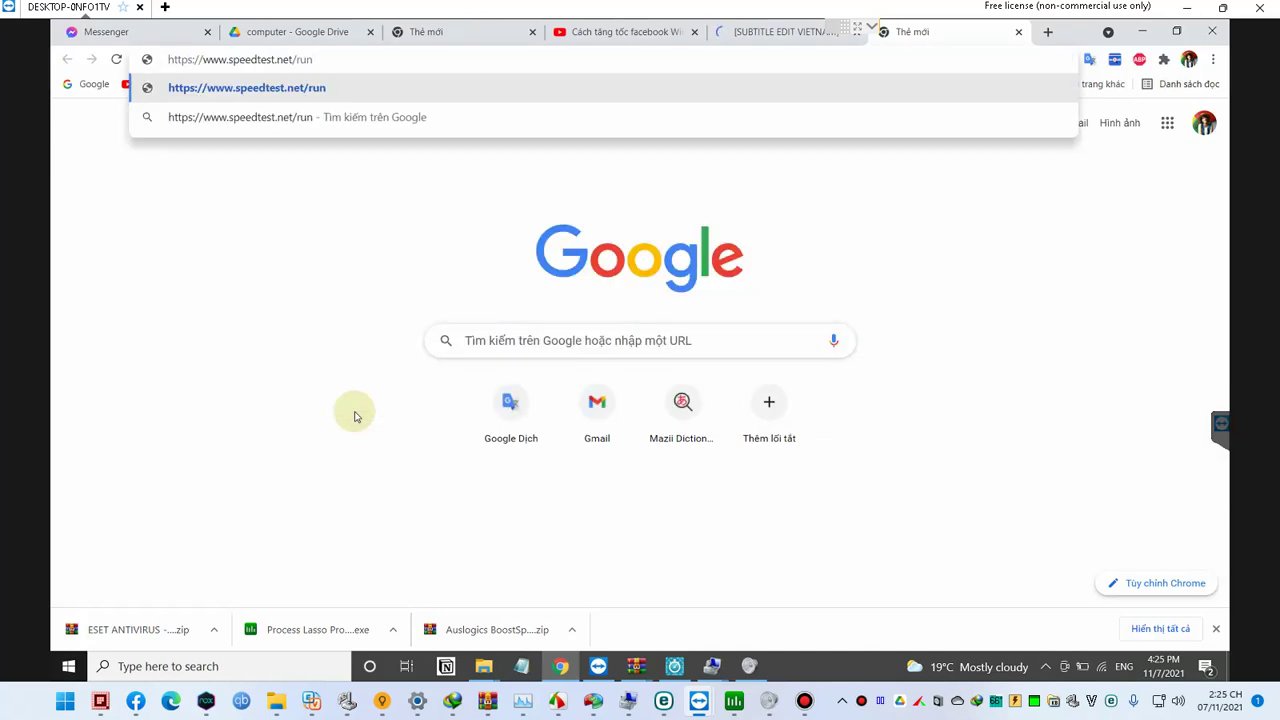
{"action": "key", "text": "Return"}
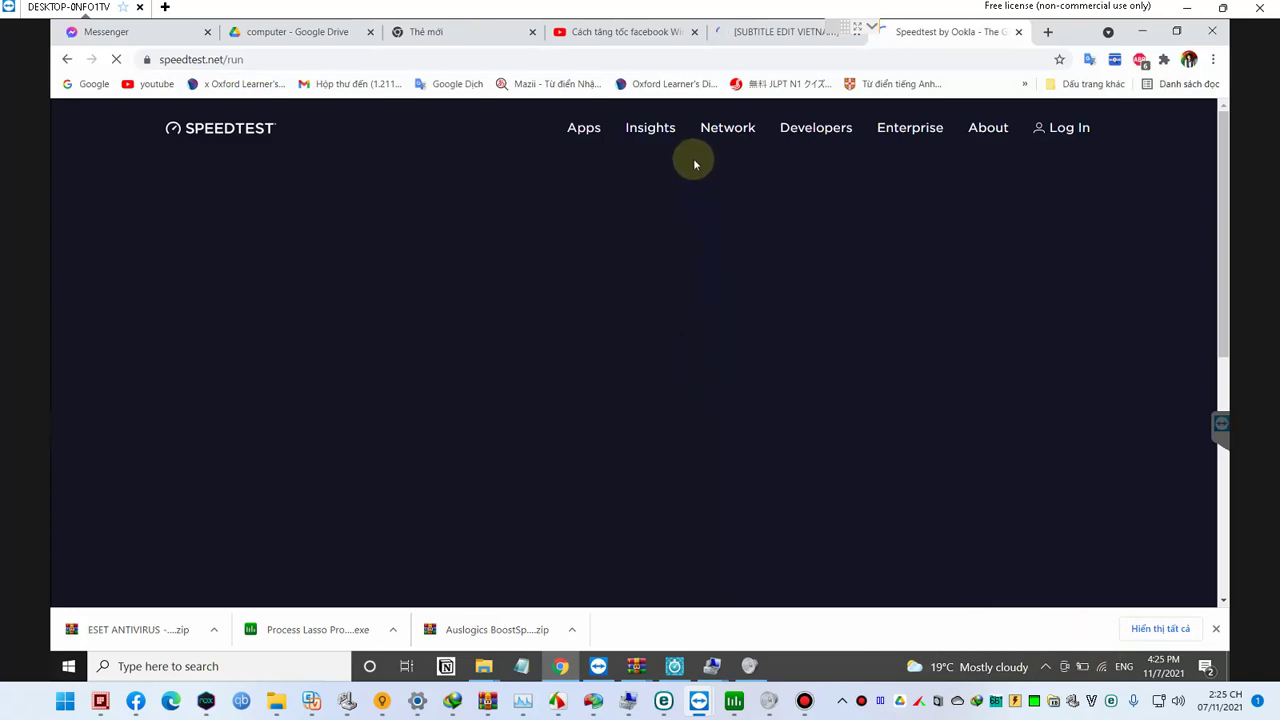
Step: Let the test finish at 11 ms ping and about 164 Mbps, then minimize the session window
{"action": "left_click", "coordinate": [967, 61]}
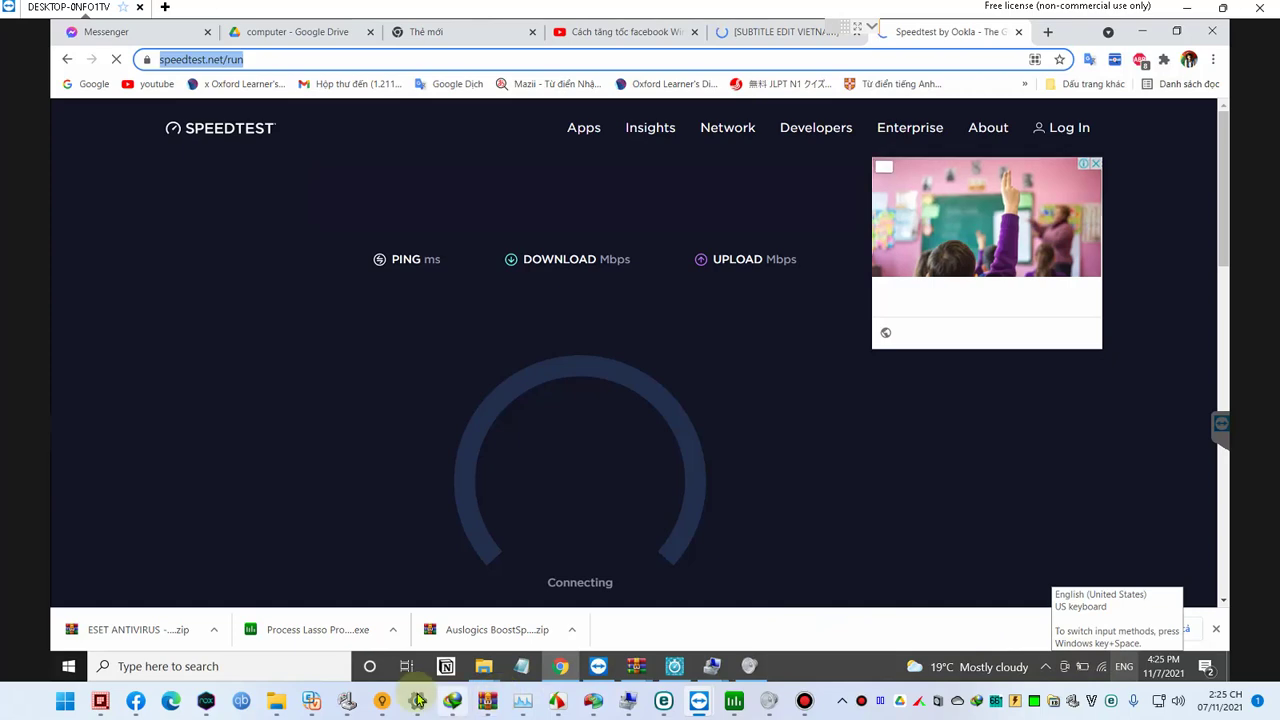
{"action": "mouse_move", "coordinate": [278, 700]}
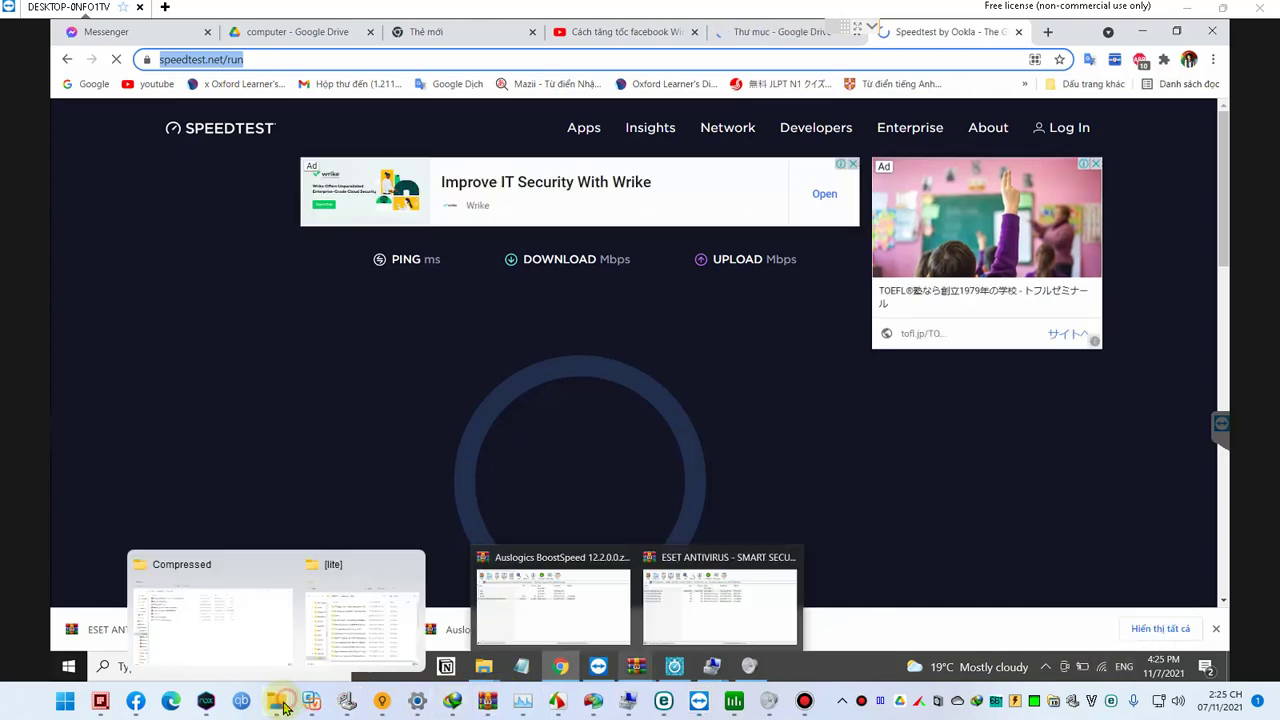
{"action": "middle_click", "coordinate": [278, 622]}
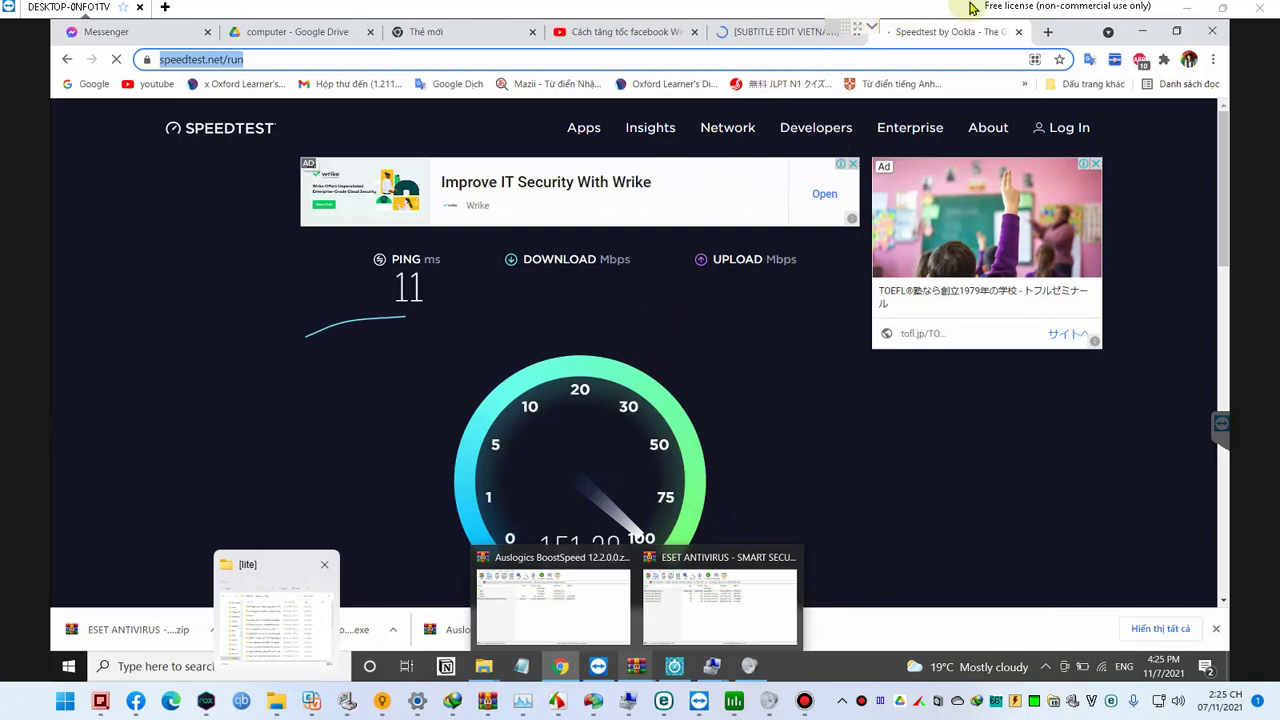
{"action": "left_click", "coordinate": [967, 33]}
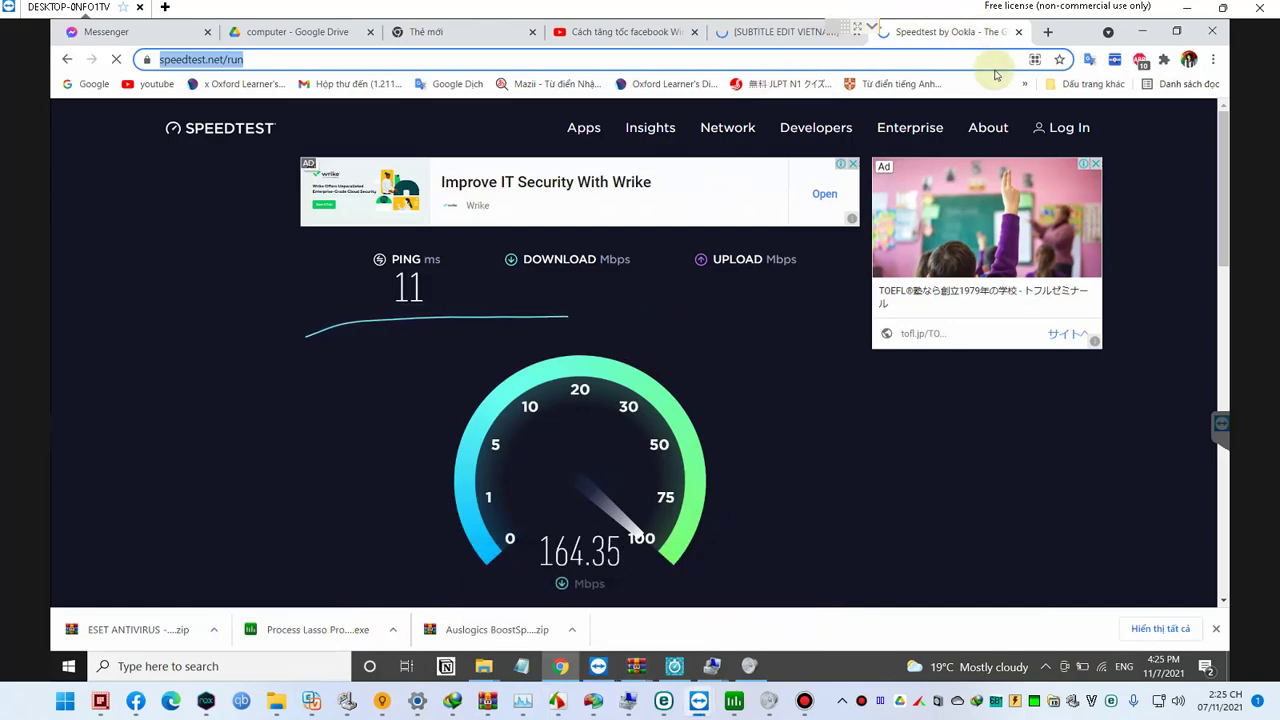
{"action": "left_click", "coordinate": [1185, 9]}
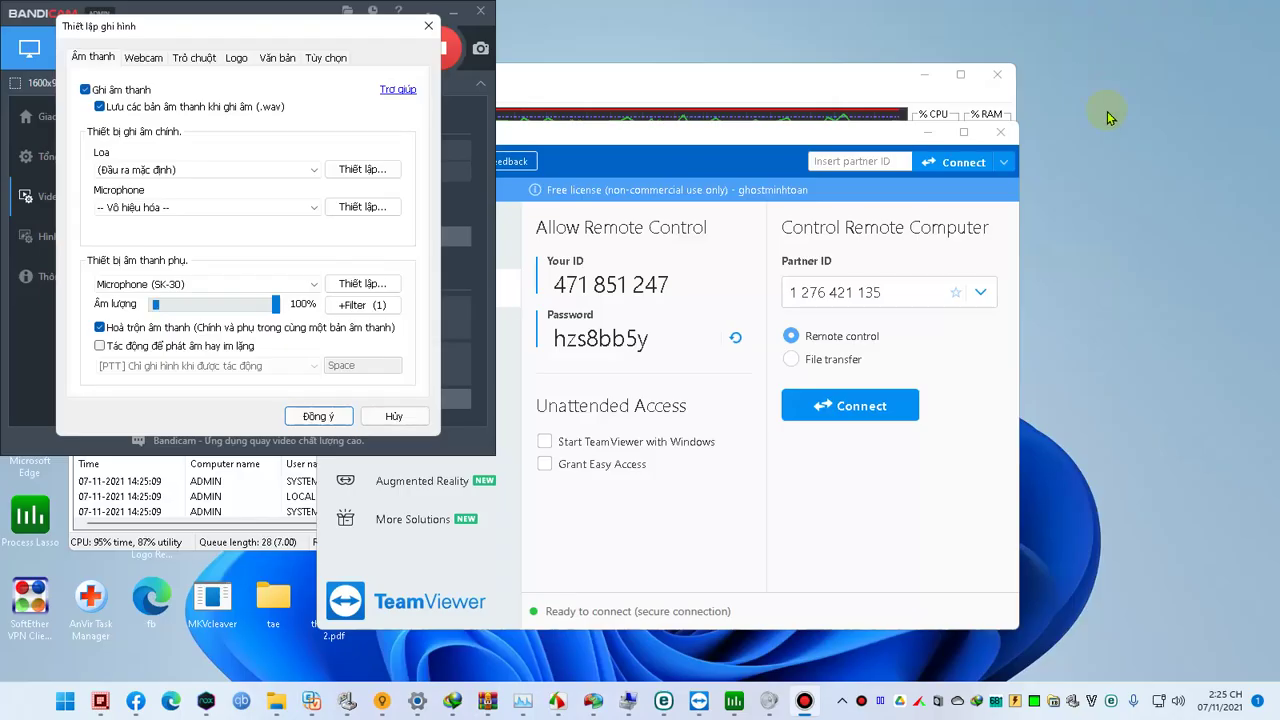
Step: Try opening drives G and T from the Run prompt, then minimize the 9T SOFTWARE window
{"action": "key", "text": "super+r"}
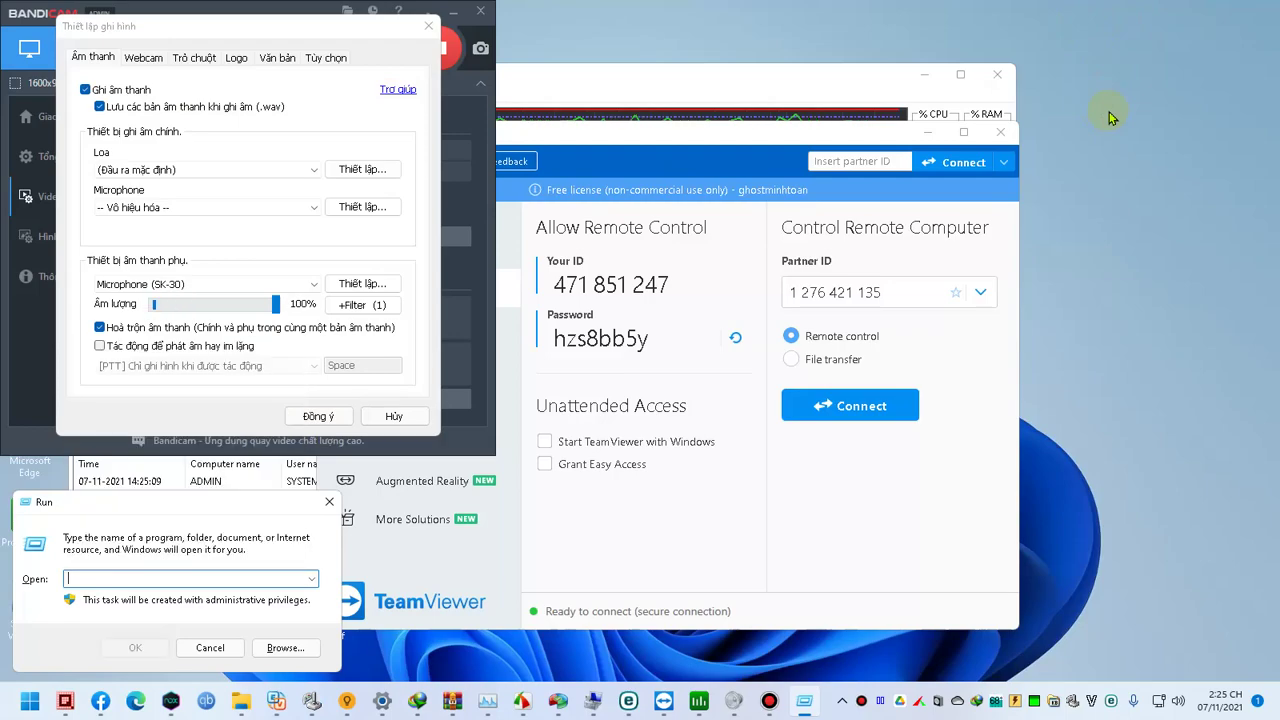
{"action": "type", "text": "g"}
{"action": "key", "text": "Escape"}
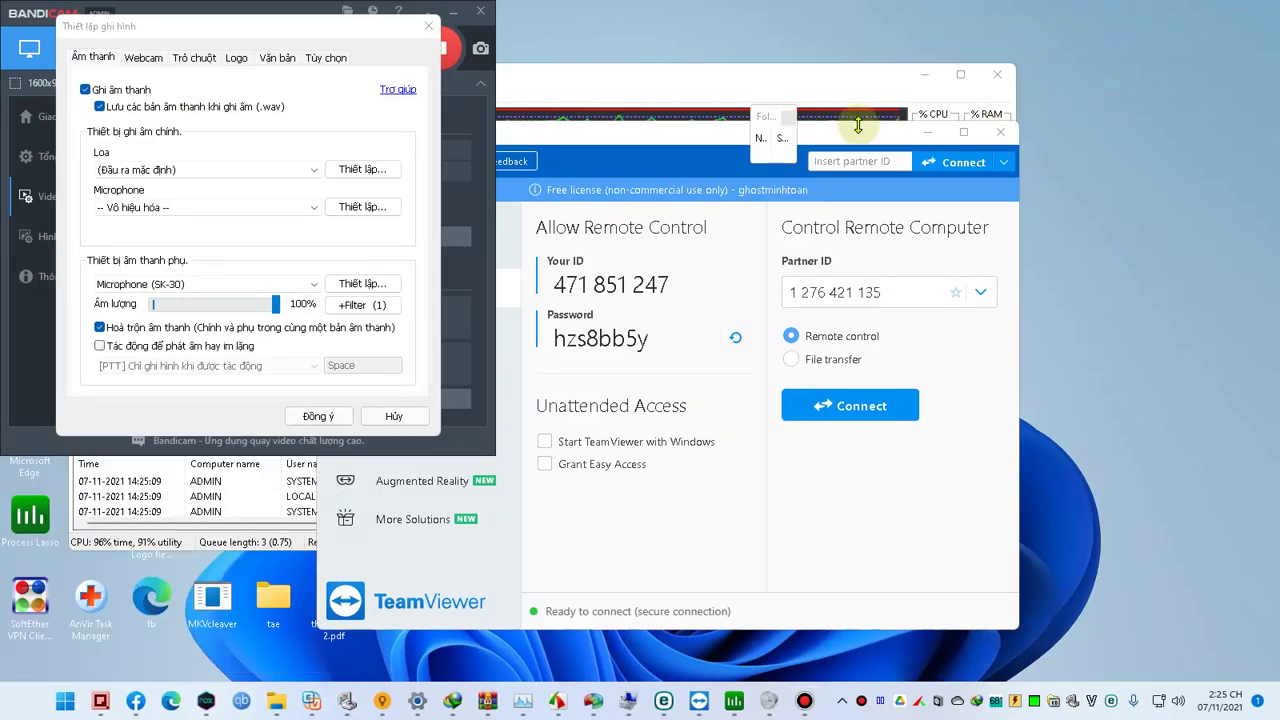
{"action": "key", "text": "super+r"}
{"action": "type", "text": "t"}
{"action": "key", "text": "Escape"}
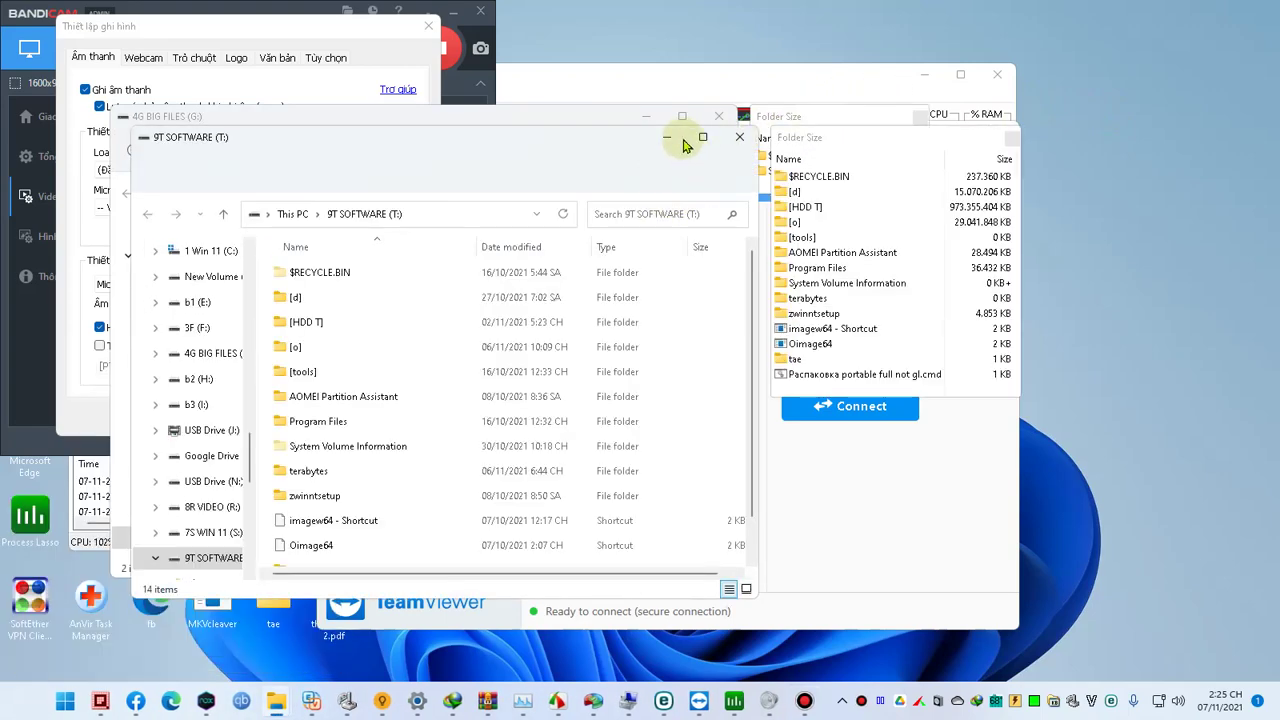
{"action": "left_click", "coordinate": [669, 138]}
Step: In EVKey's macro list, edit the aeg macro and replace an abbreviation with 'scr'
{"action": "left_click", "coordinate": [1090, 702]}
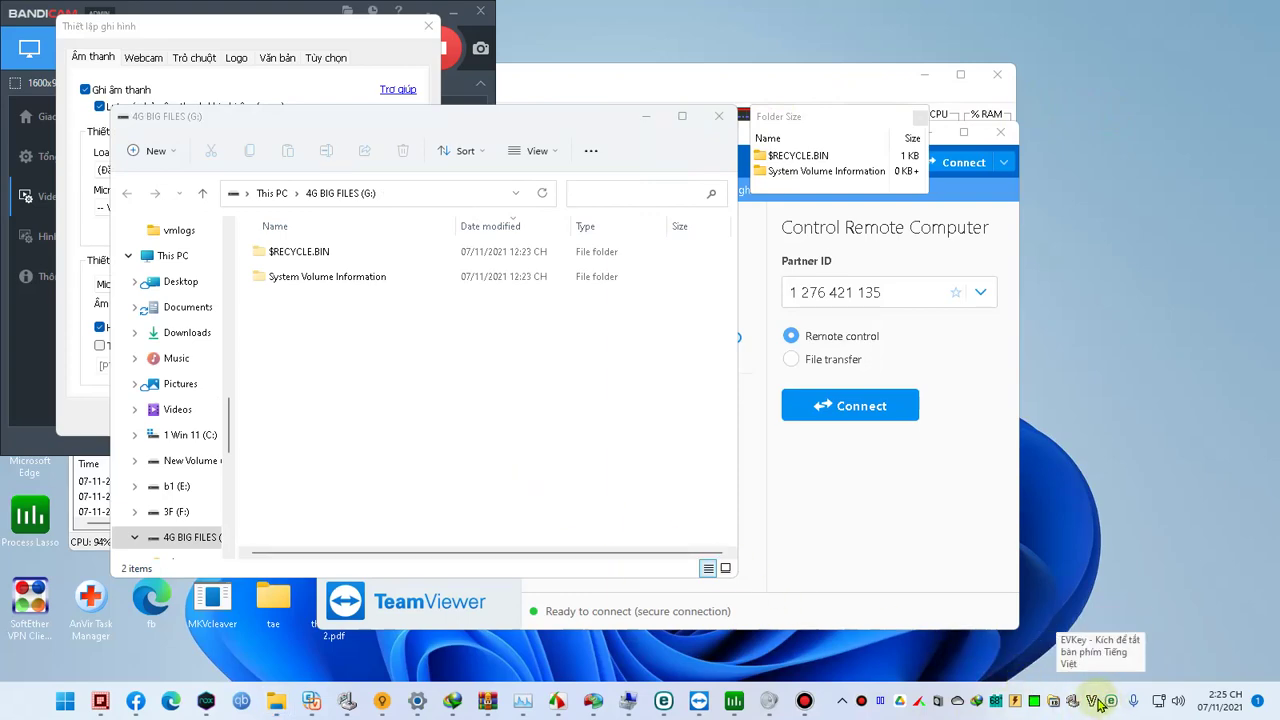
{"action": "left_click", "coordinate": [1089, 703]}
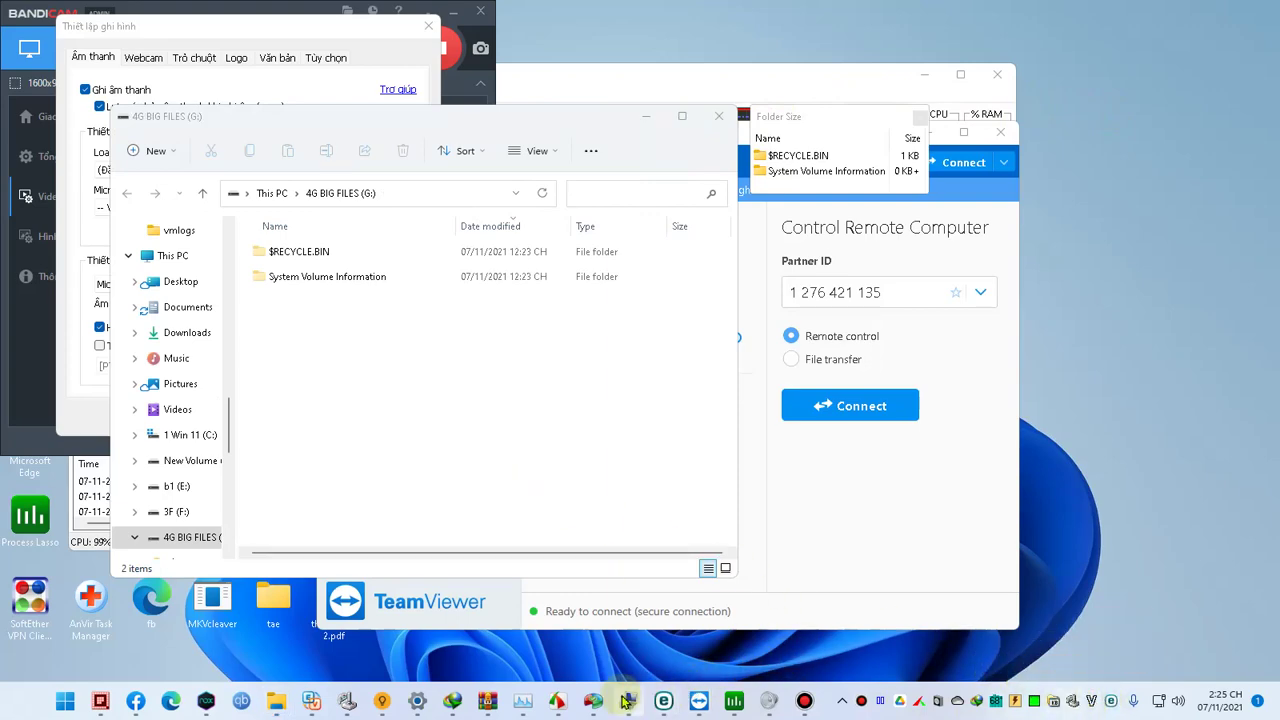
{"action": "left_click", "coordinate": [326, 706]}
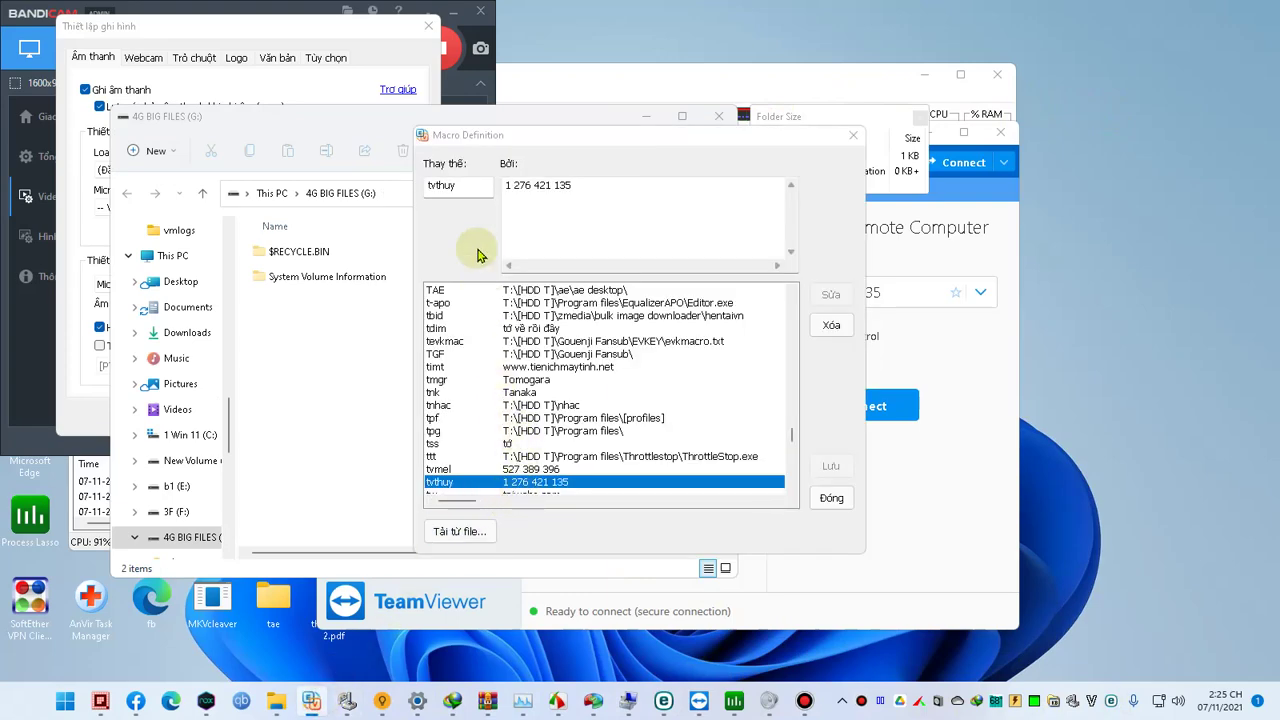
{"action": "type", "text": "aeg"}
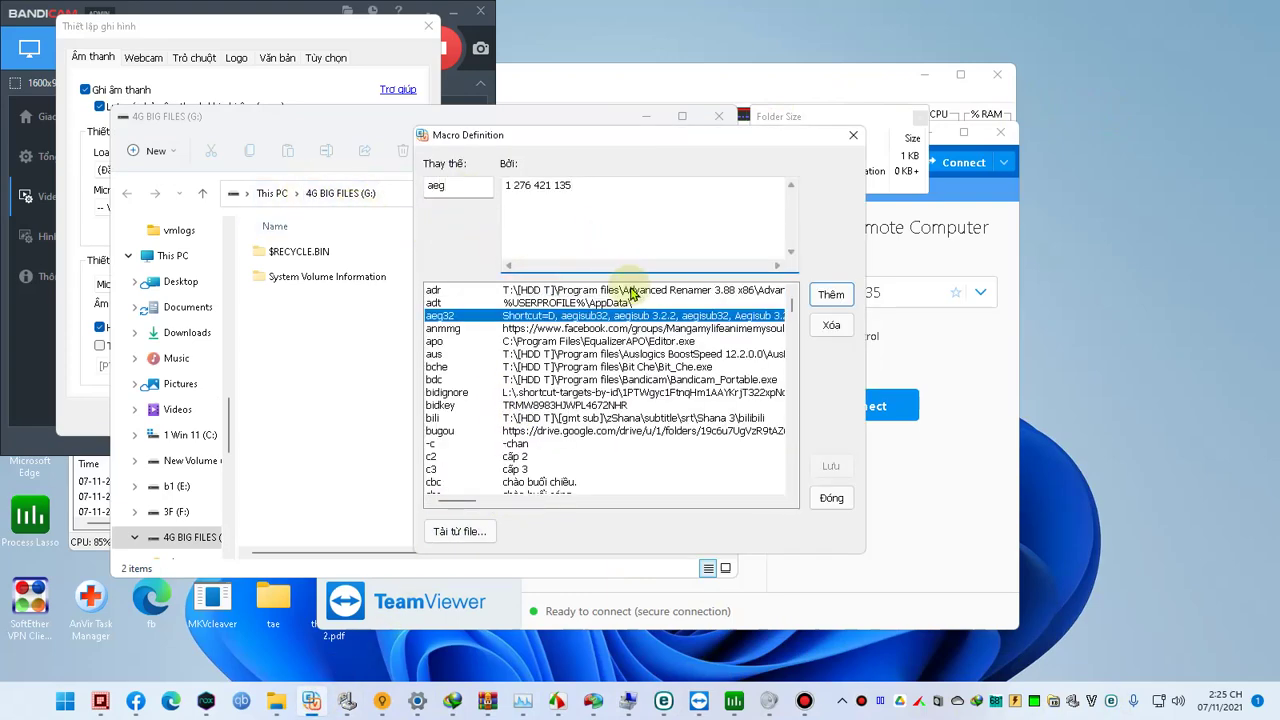
{"action": "left_click", "coordinate": [503, 228]}
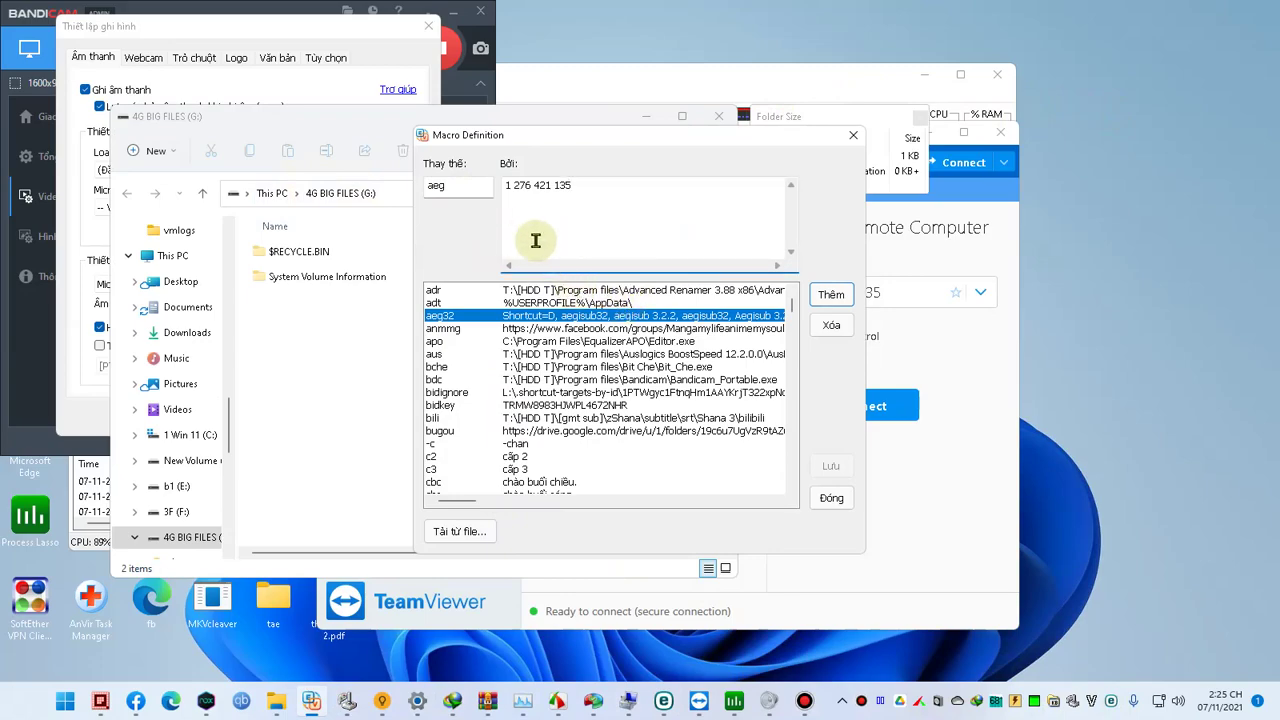
{"action": "scroll", "coordinate": [573, 373], "scroll_direction": "down", "scroll_amount": 4}
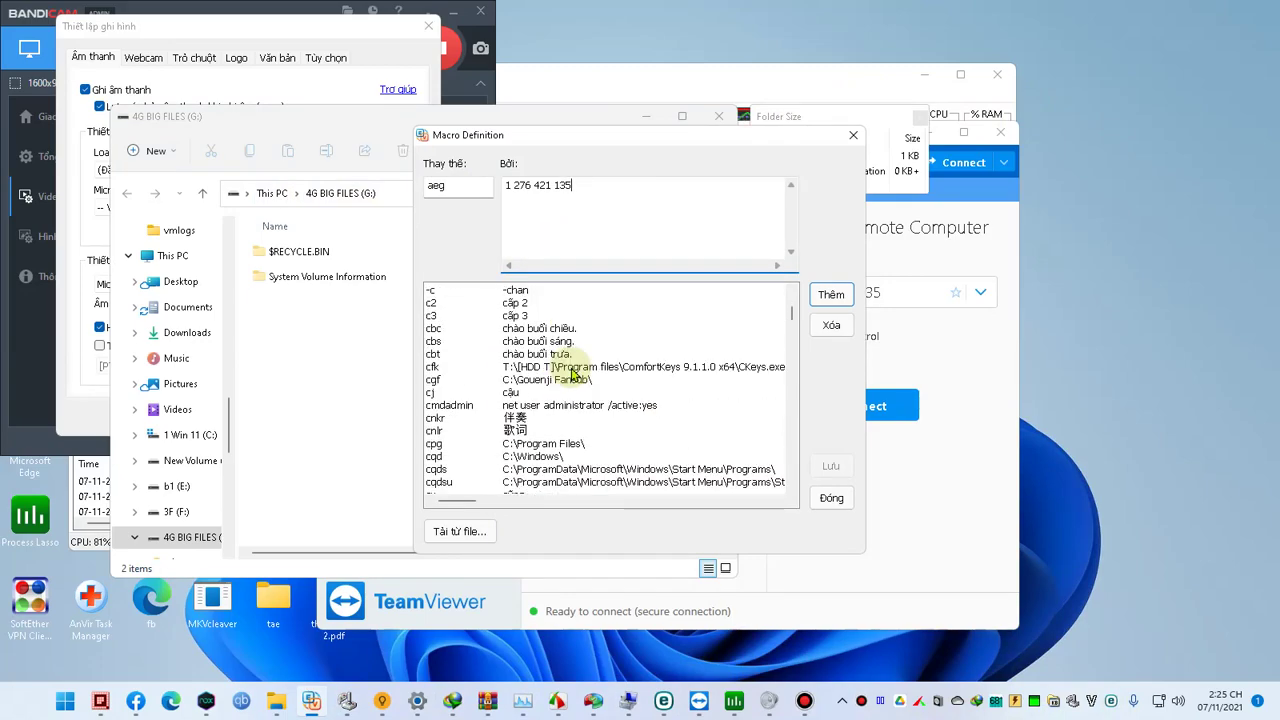
{"action": "scroll", "coordinate": [573, 373], "scroll_direction": "down", "scroll_amount": 1}
{"action": "double_click", "coordinate": [471, 184]}
{"action": "type", "text": "scr"}
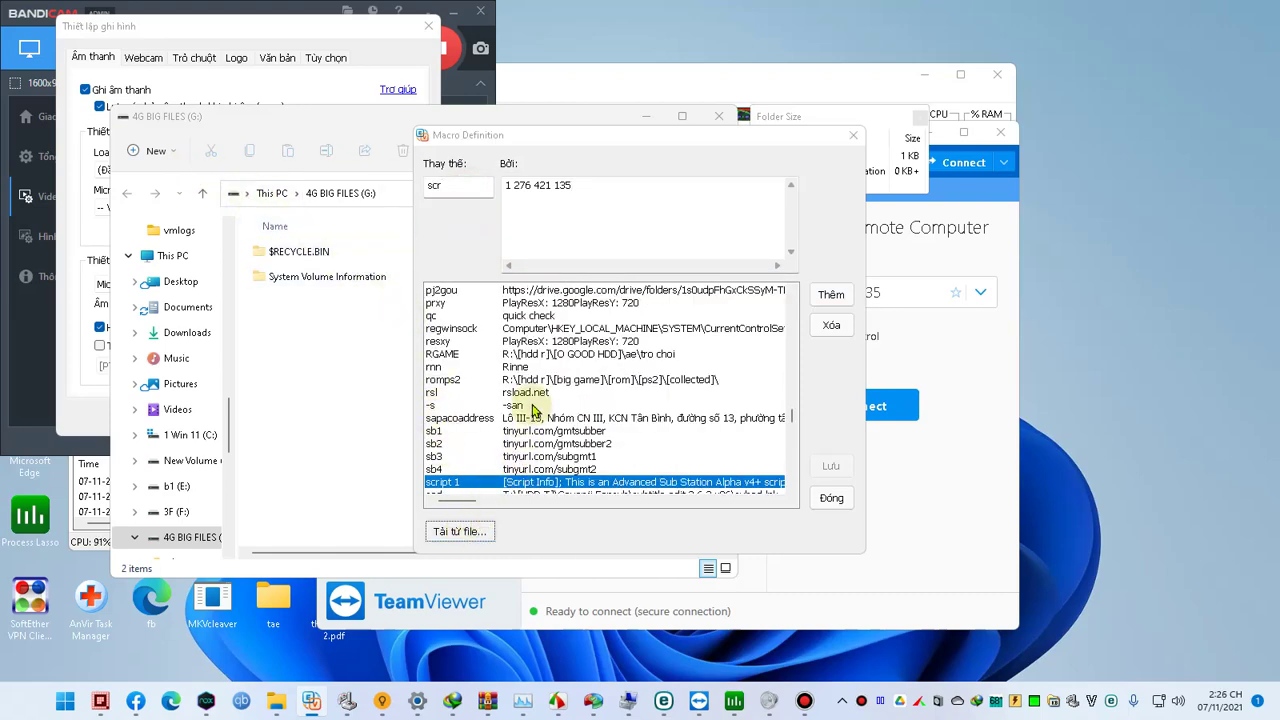
Step: Open evkmacro.txt in Notepad through Tải từ file... and the file's Edit action
{"action": "left_click", "coordinate": [459, 531]}
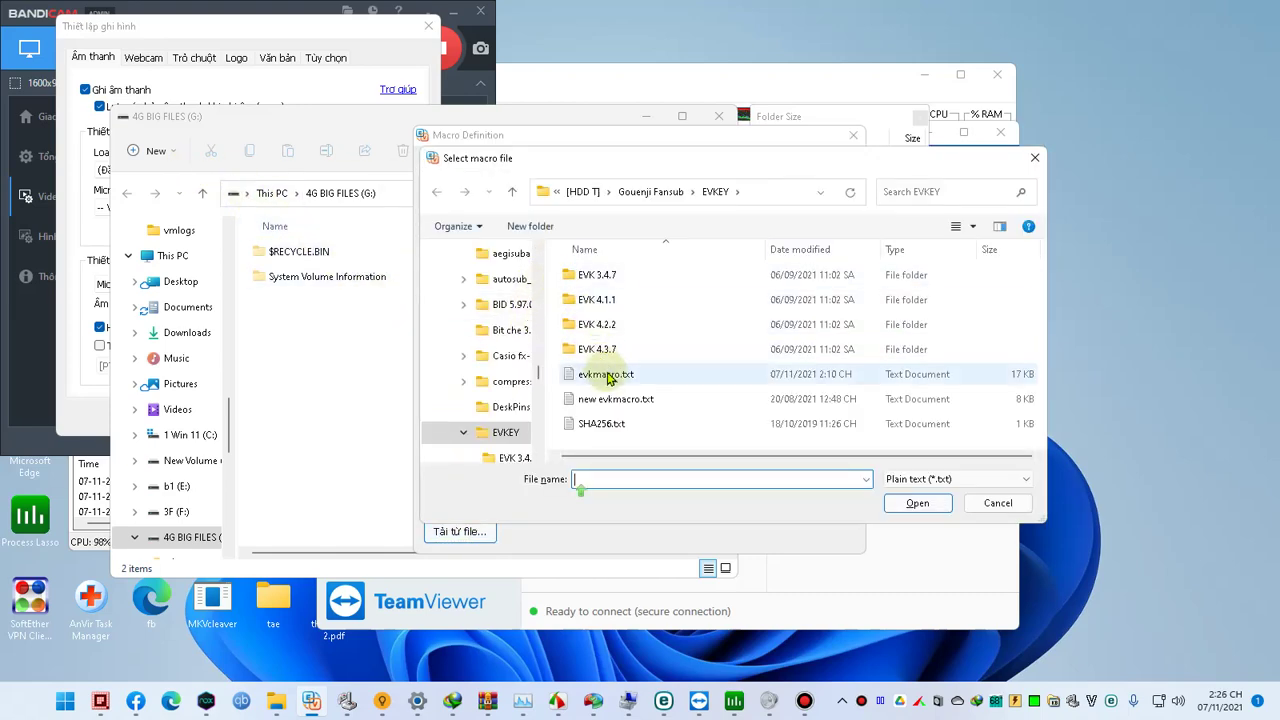
{"action": "left_click", "coordinate": [605, 374]}
{"action": "right_click", "coordinate": [610, 372]}
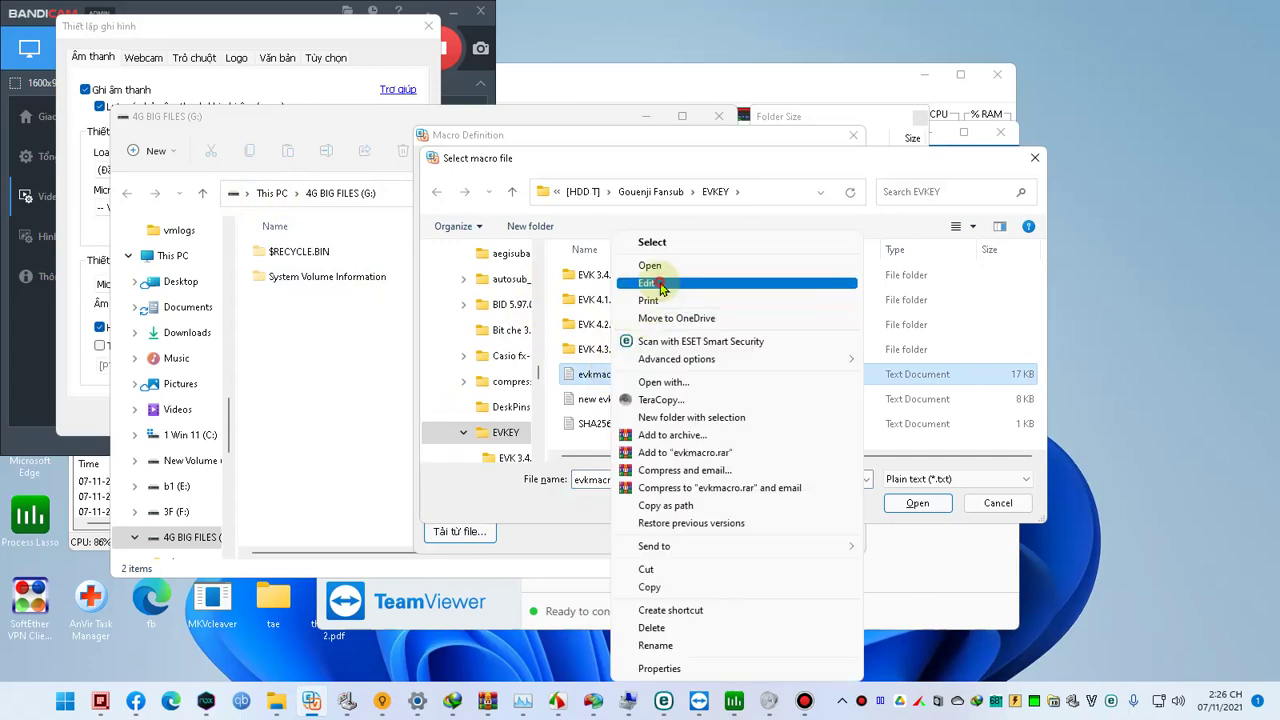
{"action": "left_click", "coordinate": [648, 284]}
Step: Minimize the Nox Android emulator and bring Process Lasso forward
{"action": "left_click", "coordinate": [171, 708]}
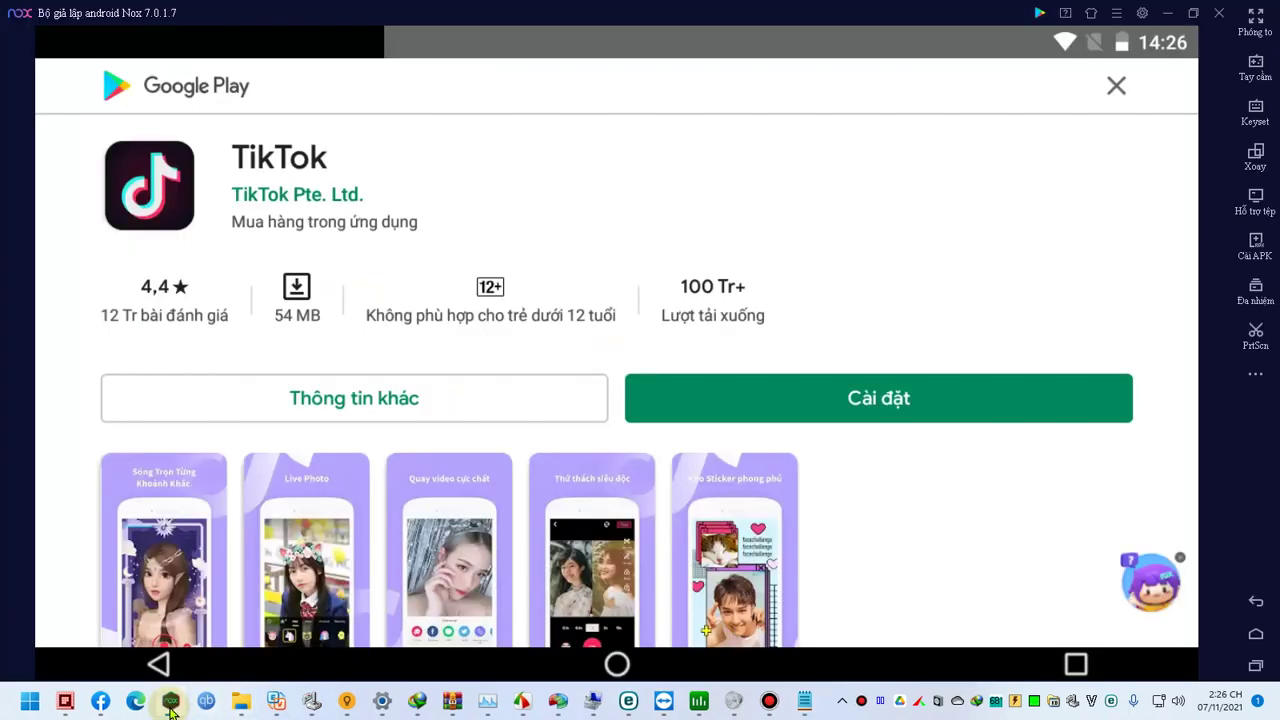
{"action": "left_click", "coordinate": [181, 710]}
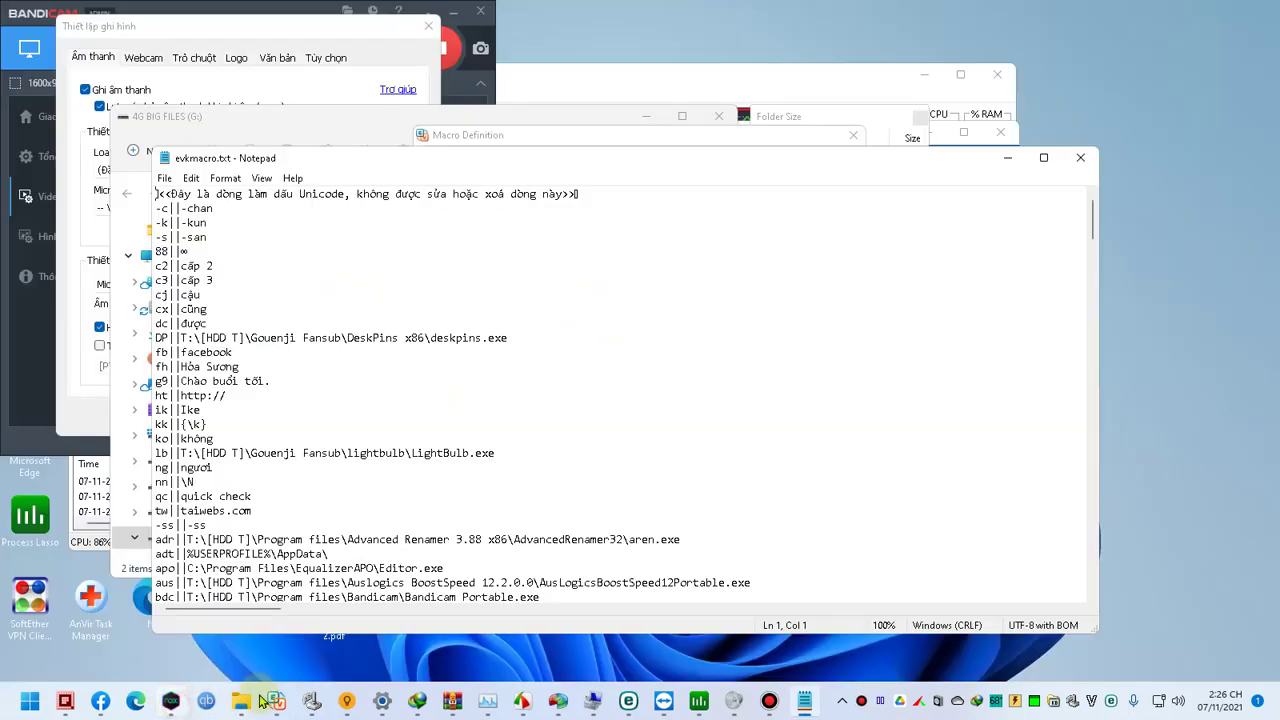
{"action": "left_click", "coordinate": [707, 708]}
Step: Return to the remote session and close Chrome's Speedtest tab with Ctrl+W
{"action": "mouse_move", "coordinate": [664, 702]}
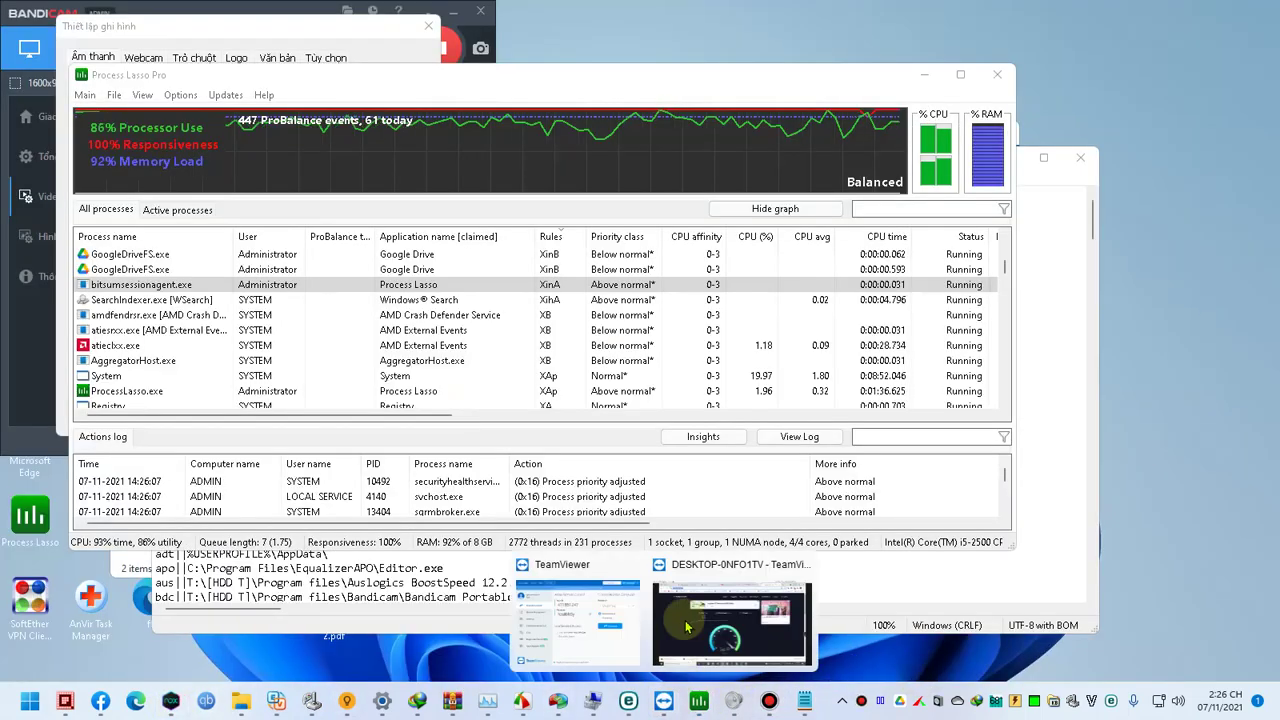
{"action": "left_click", "coordinate": [698, 630]}
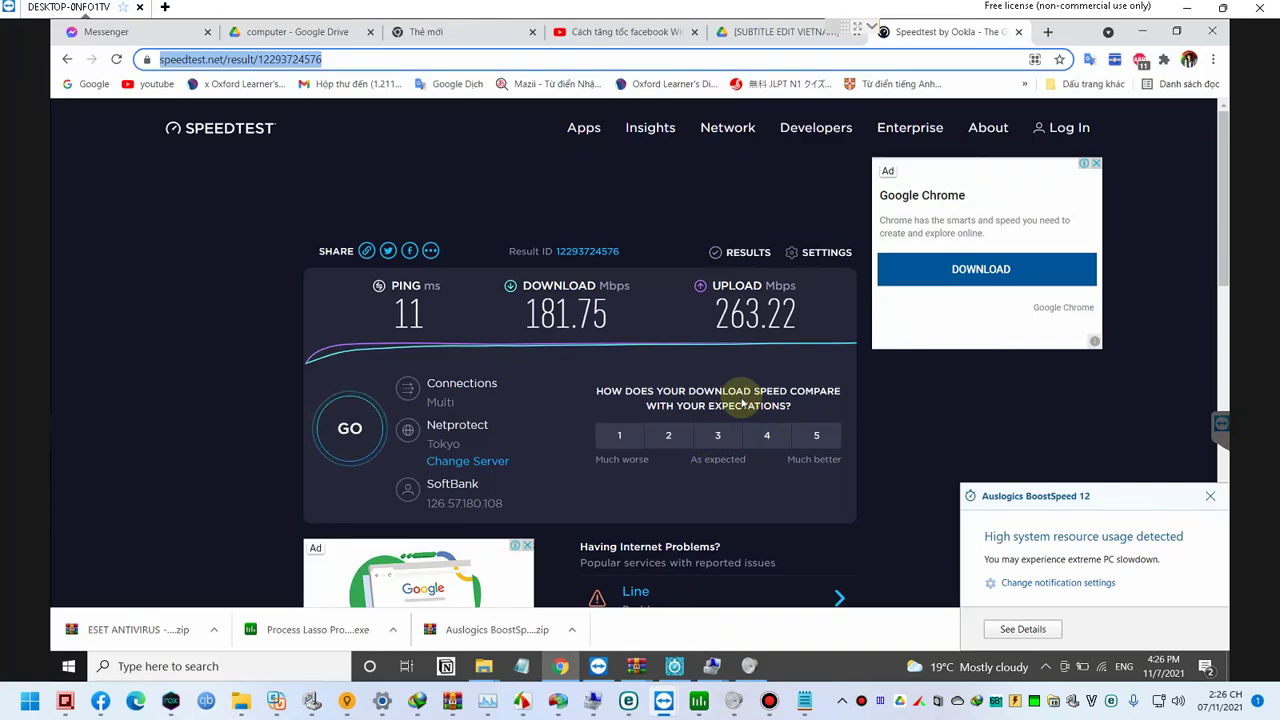
{"action": "left_click", "coordinate": [230, 295]}
{"action": "key", "text": "ctrl+w"}
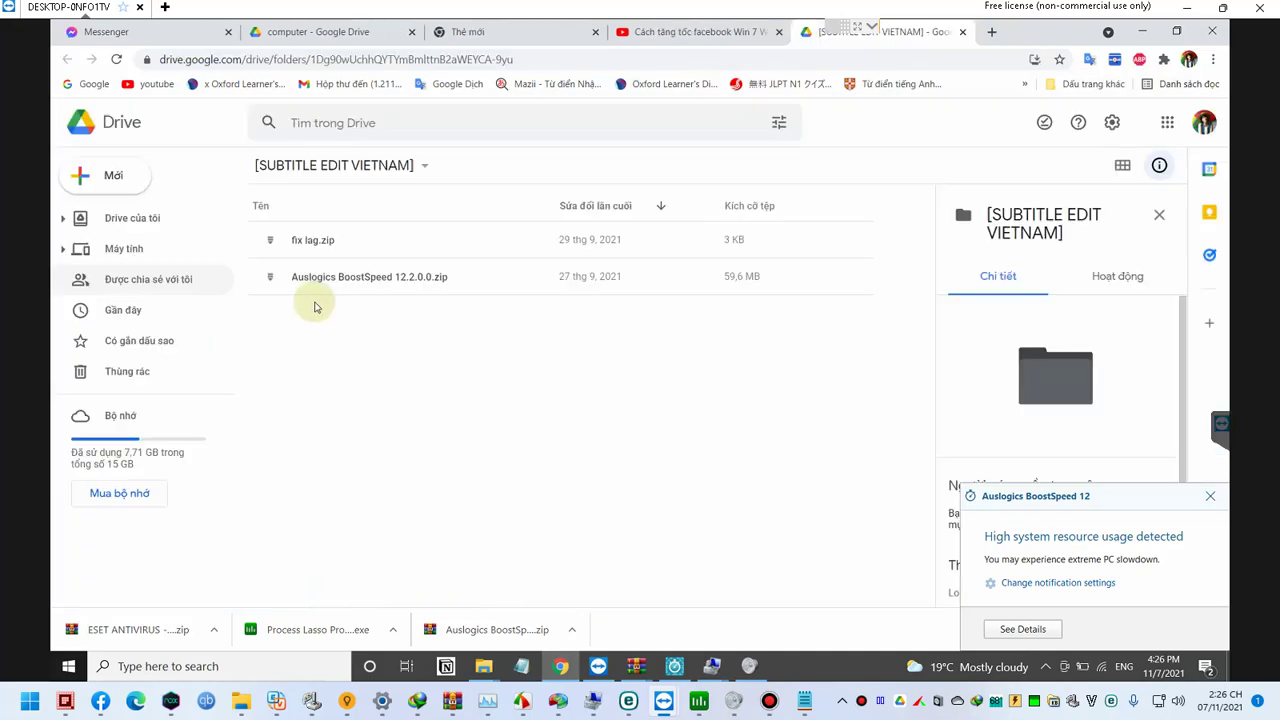
{"action": "left_click", "coordinate": [555, 419]}
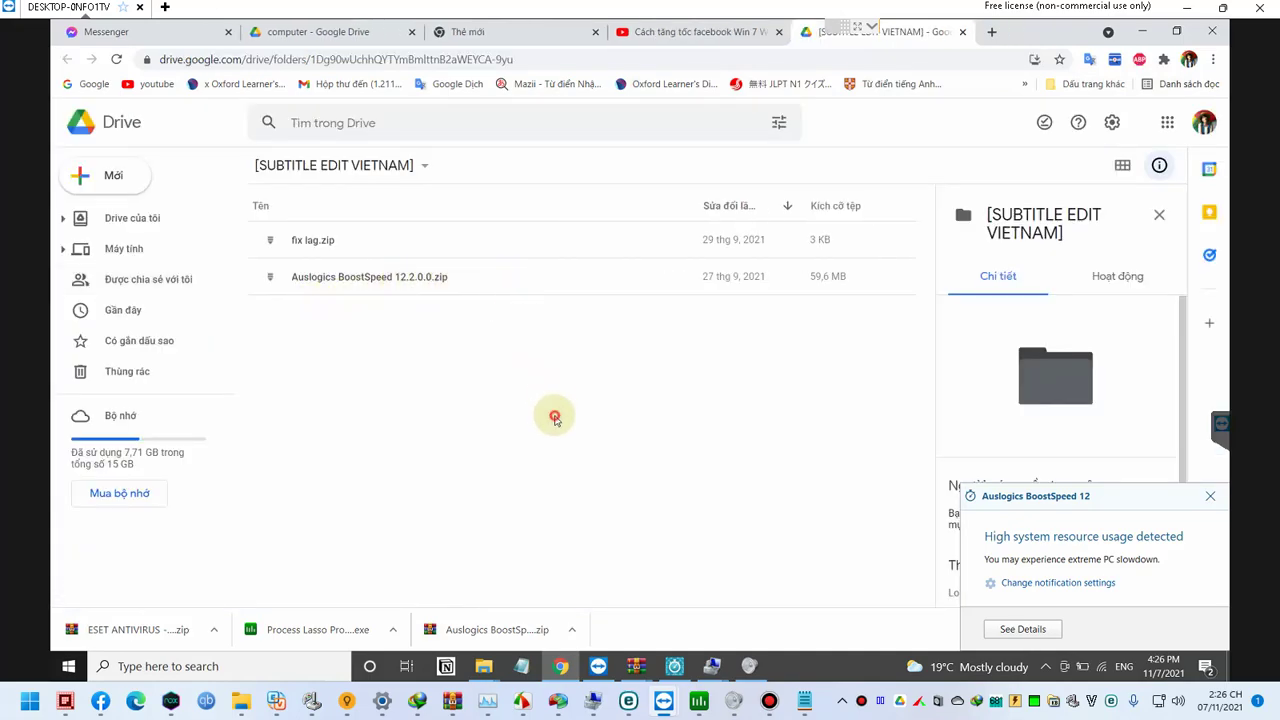
Step: Open the remote Volume Mixer, Task Manager and tray menus, then bring the Drive folder forward
{"action": "left_click", "coordinate": [750, 680]}
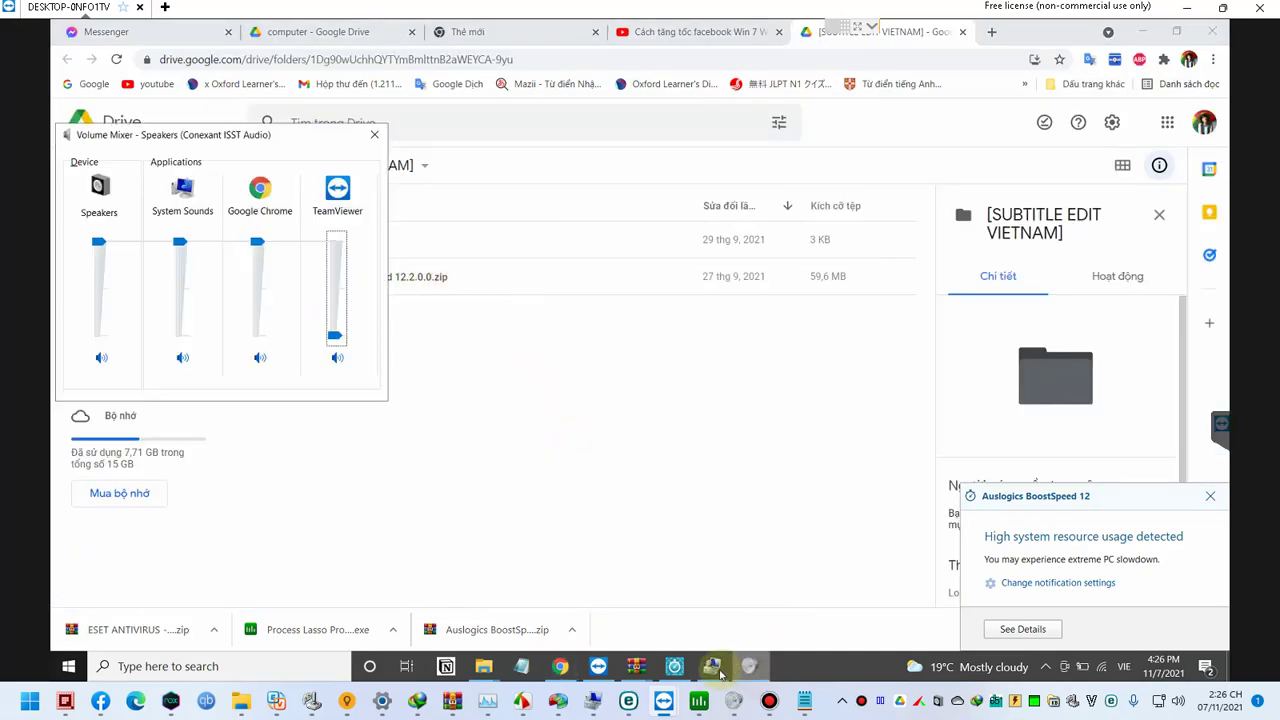
{"action": "mouse_move", "coordinate": [720, 675]}
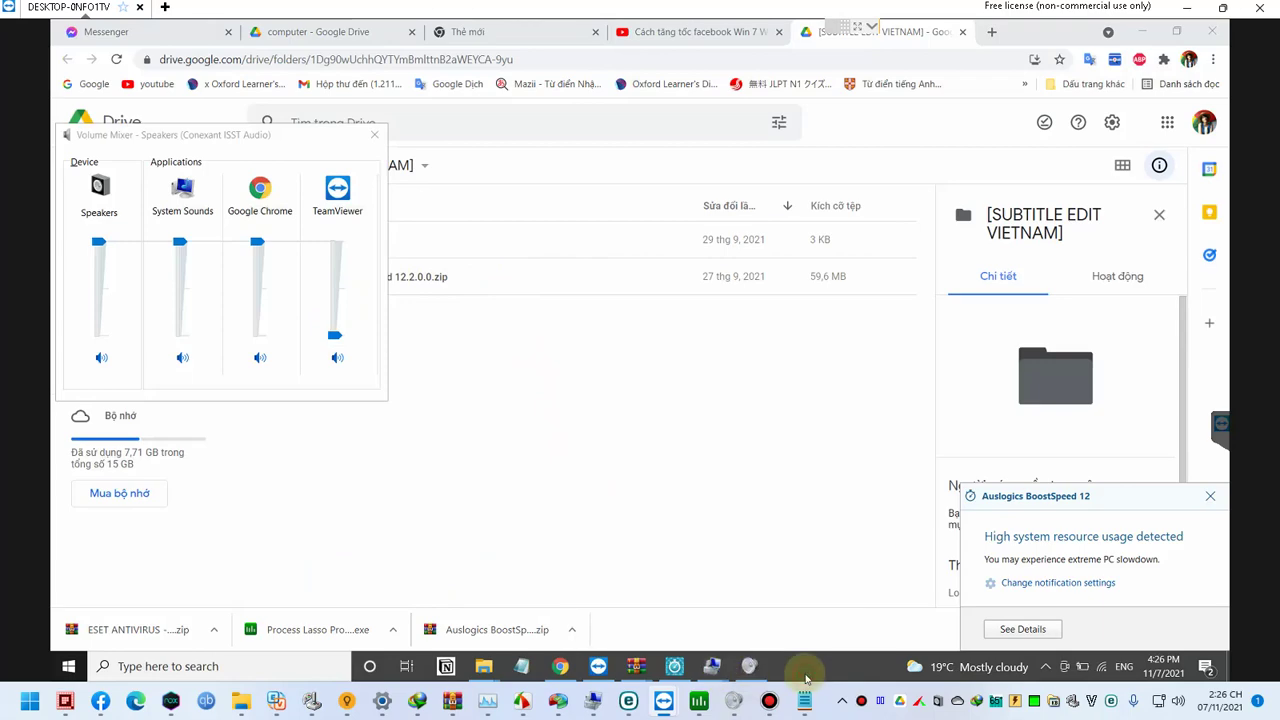
{"action": "key", "text": "ctrl+shift+Escape"}
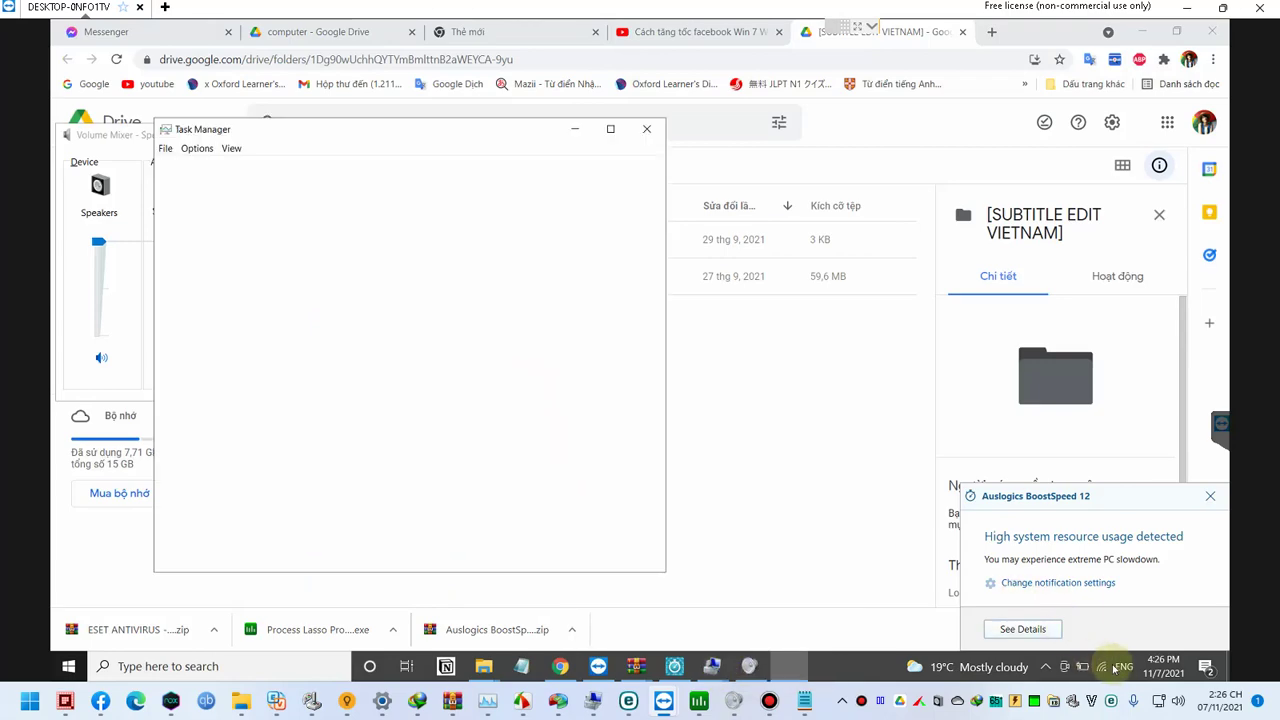
{"action": "left_click", "coordinate": [1126, 669]}
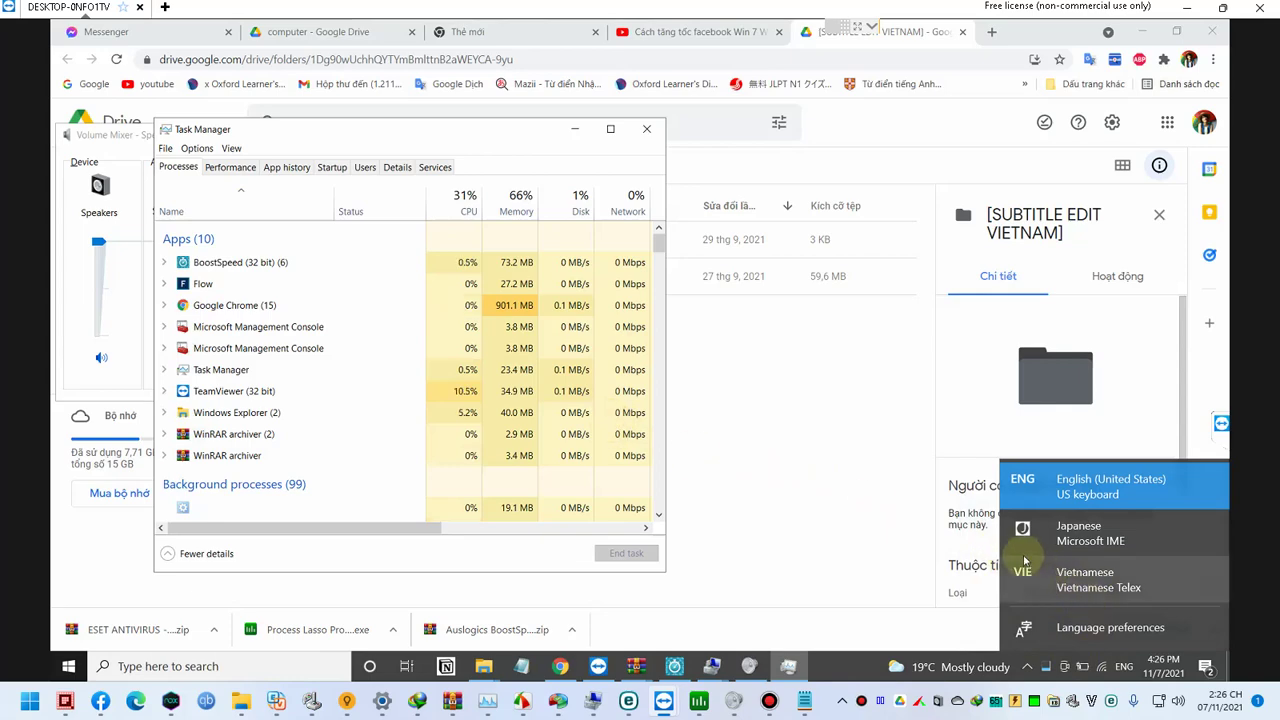
{"action": "left_click", "coordinate": [1119, 667]}
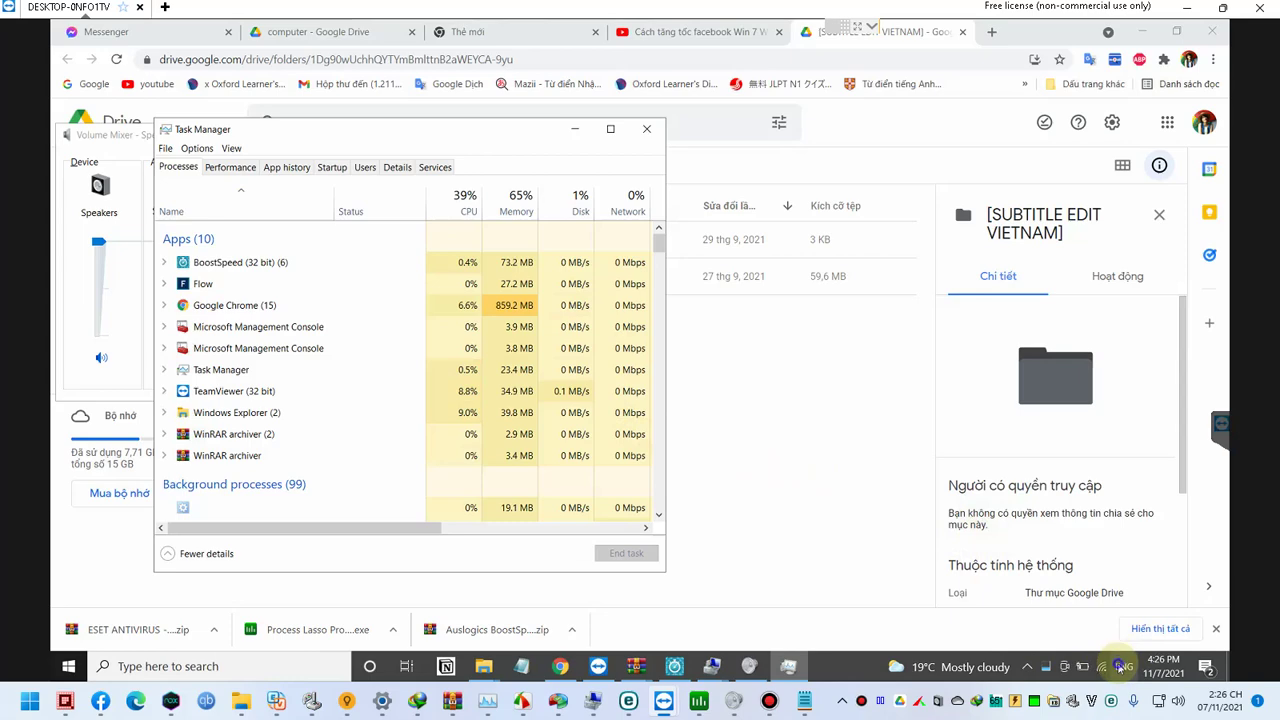
{"action": "right_click", "coordinate": [1119, 667]}
{"action": "left_click", "coordinate": [1104, 666]}
{"action": "right_click", "coordinate": [1103, 666]}
{"action": "right_click", "coordinate": [1120, 668]}
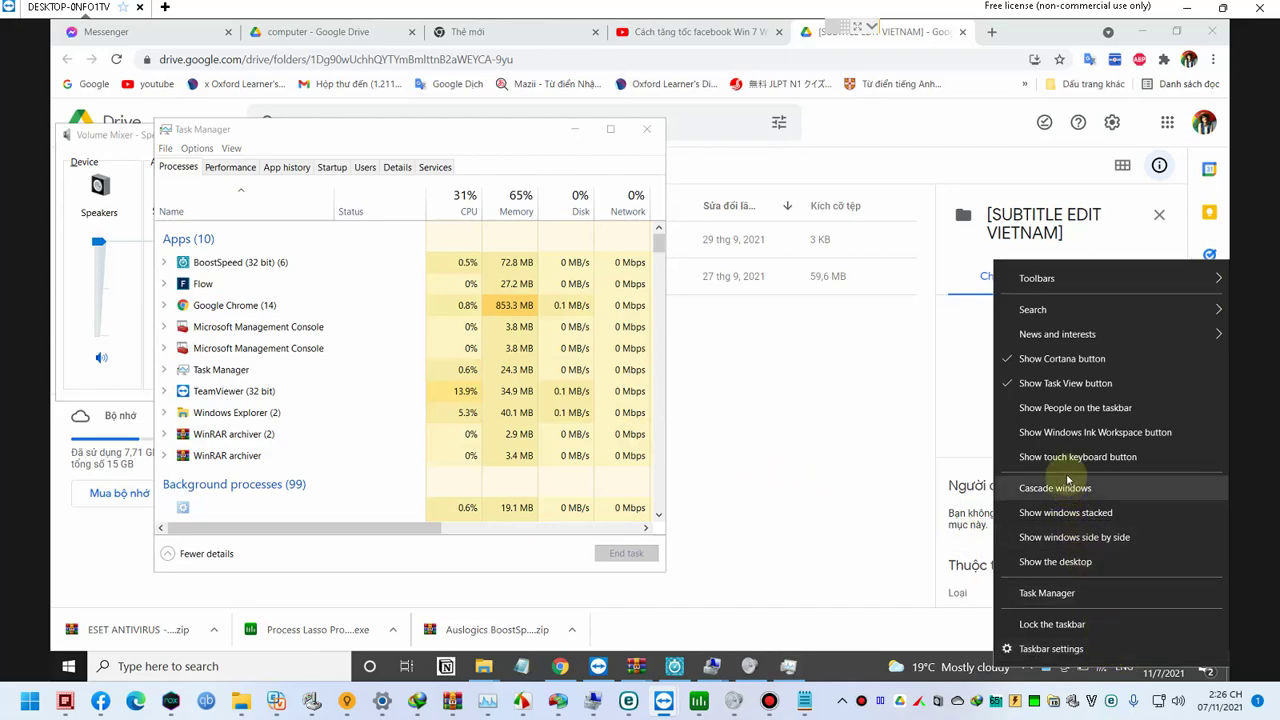
{"action": "left_click", "coordinate": [886, 484]}
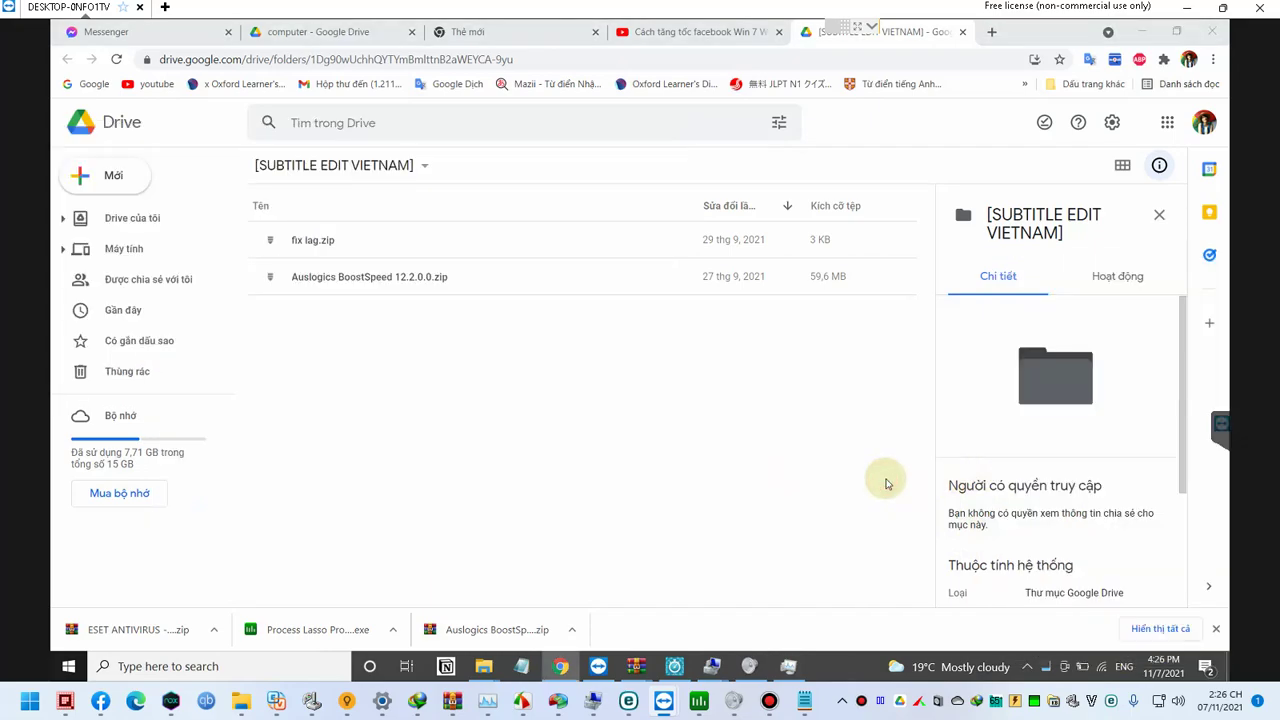
{"action": "key", "text": "super"}
{"action": "type", "text": "keyboard"}
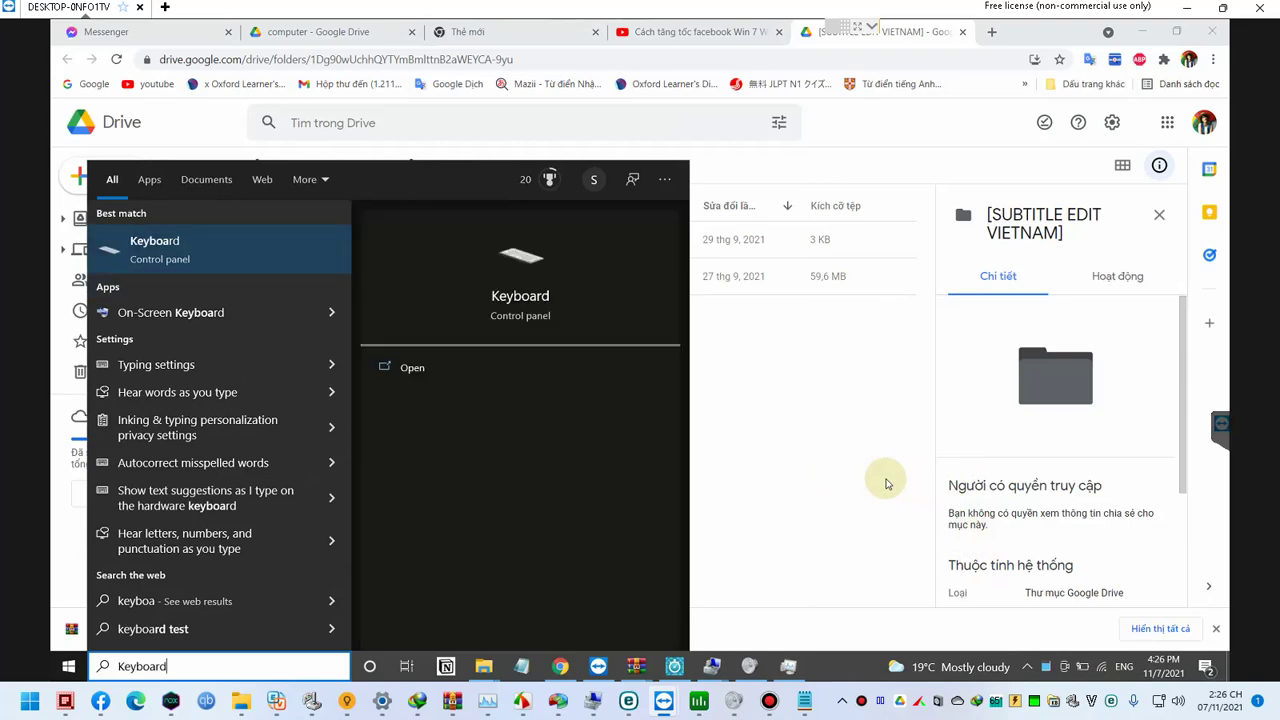
{"action": "key", "text": "Return"}
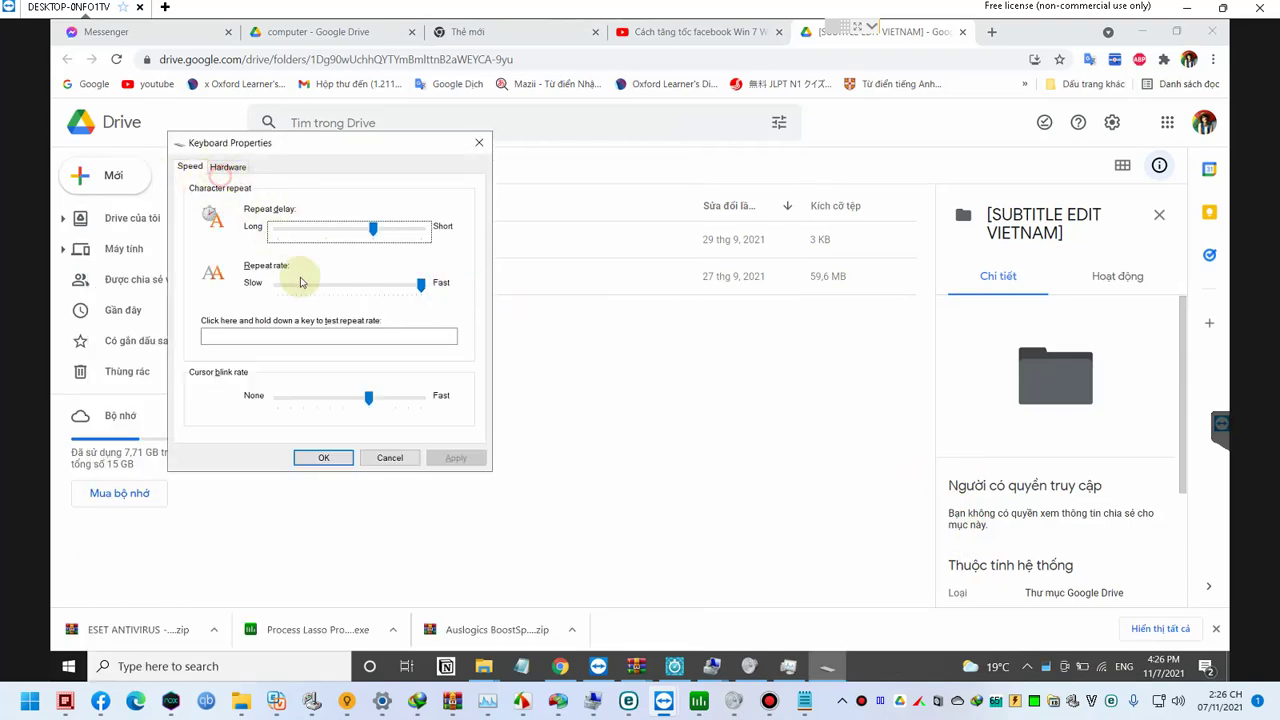
{"action": "left_click", "coordinate": [392, 457]}
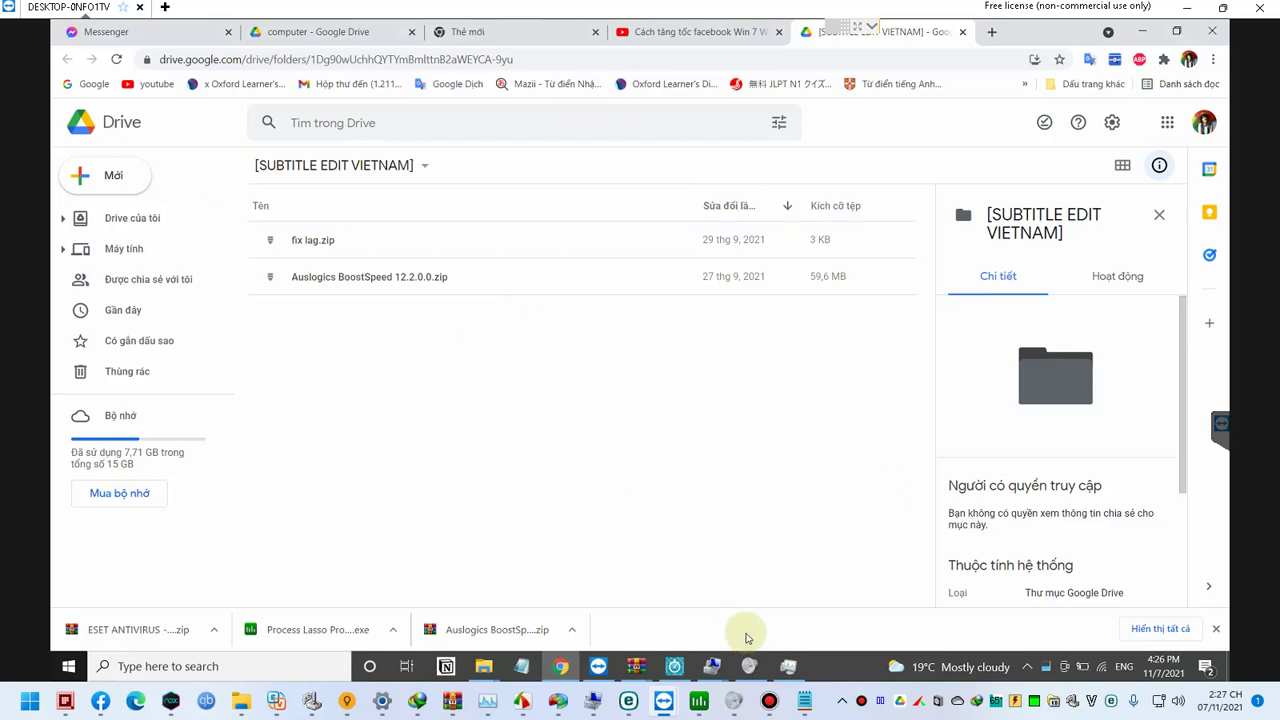
Step: Download fix lag.zip and drag its [tối ưu facebook messenger winsock].reg file onto the desktop
{"action": "right_click", "coordinate": [336, 241]}
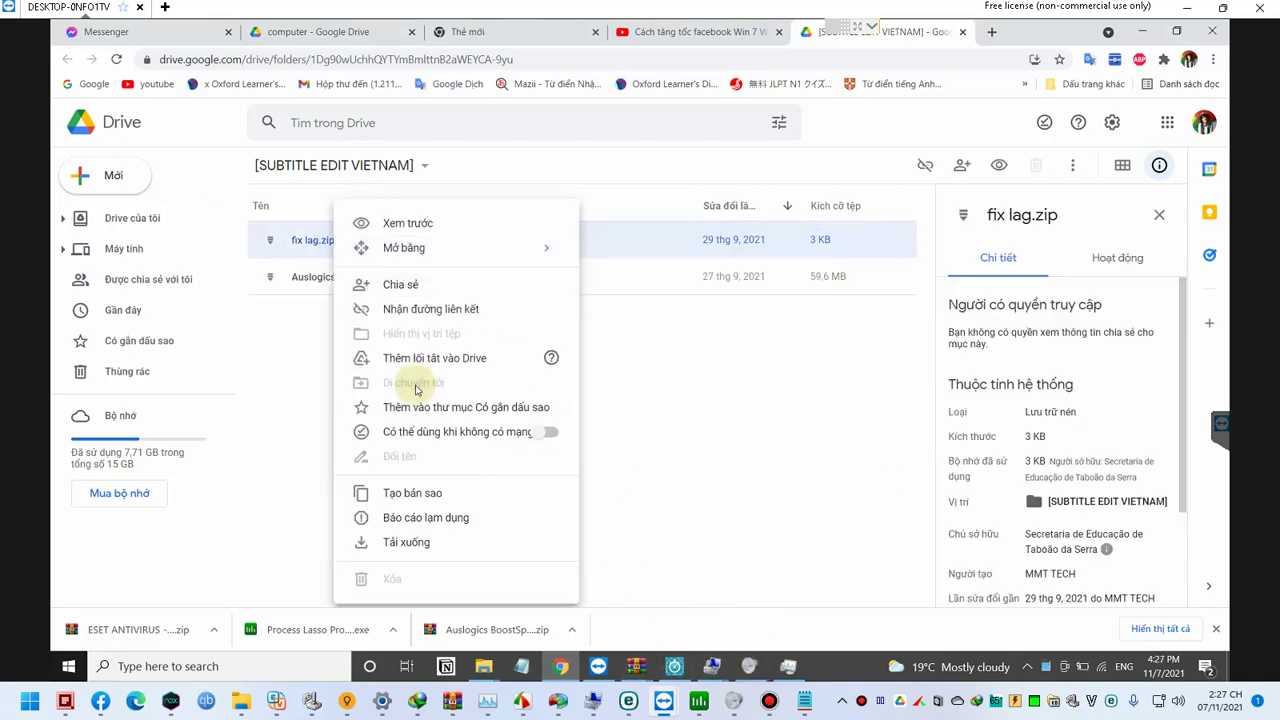
{"action": "left_click", "coordinate": [424, 546]}
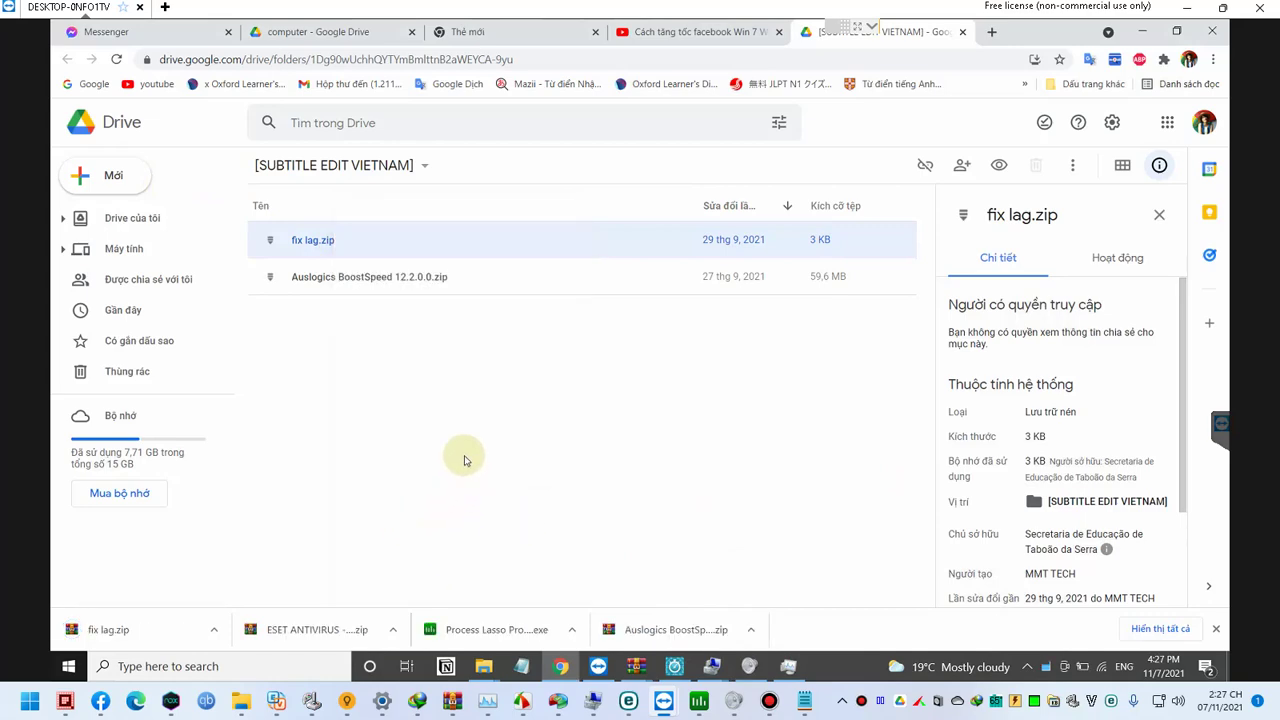
{"action": "left_click", "coordinate": [120, 628]}
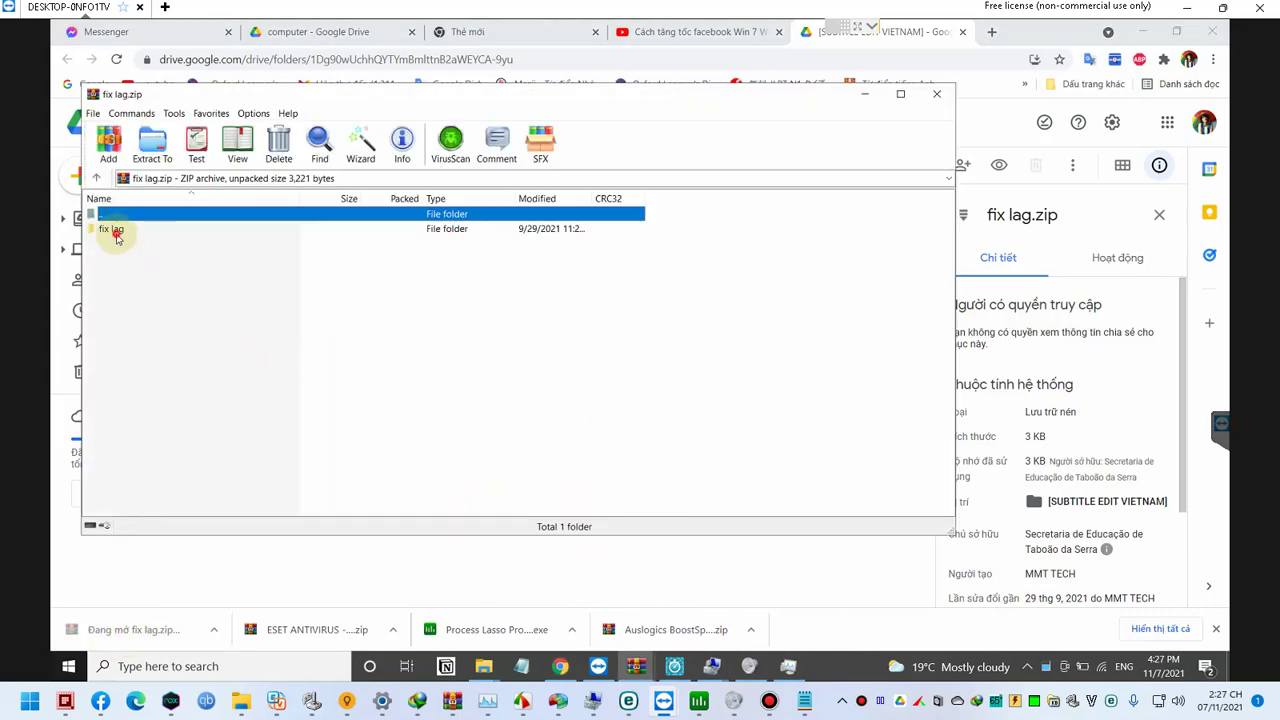
{"action": "double_click", "coordinate": [113, 232]}
{"action": "left_click", "coordinate": [115, 231]}
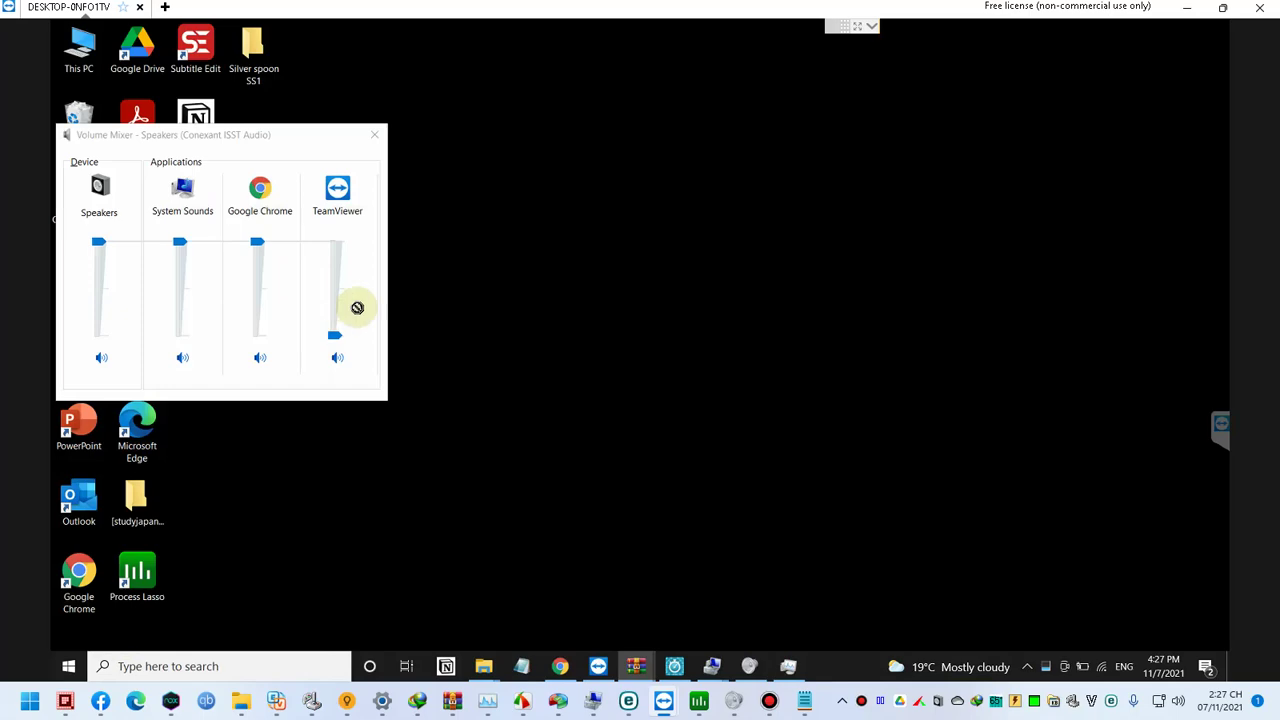
{"action": "left_click_drag", "start_coordinate": [357, 307], "coordinate": [490, 356]}
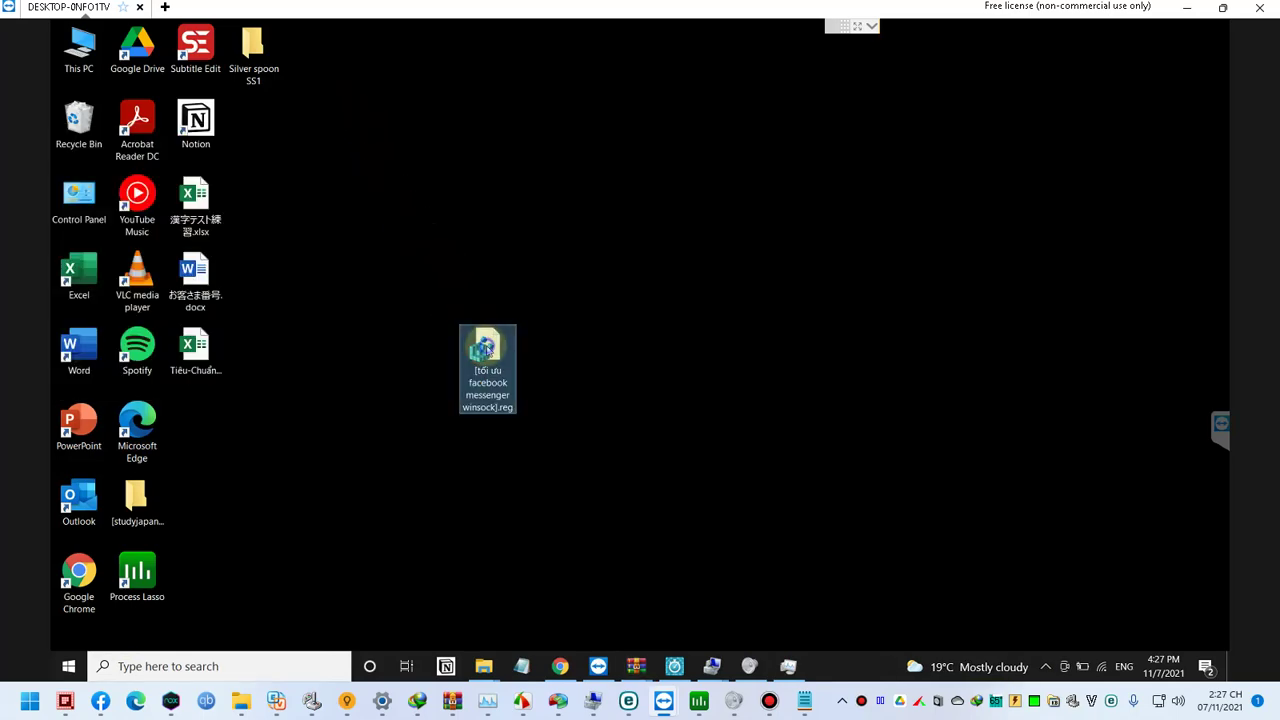
{"action": "right_click", "coordinate": [483, 348]}
Step: View the .reg file in Notepad and open Registry Editor at AFD\Parameters
{"action": "left_click", "coordinate": [538, 264]}
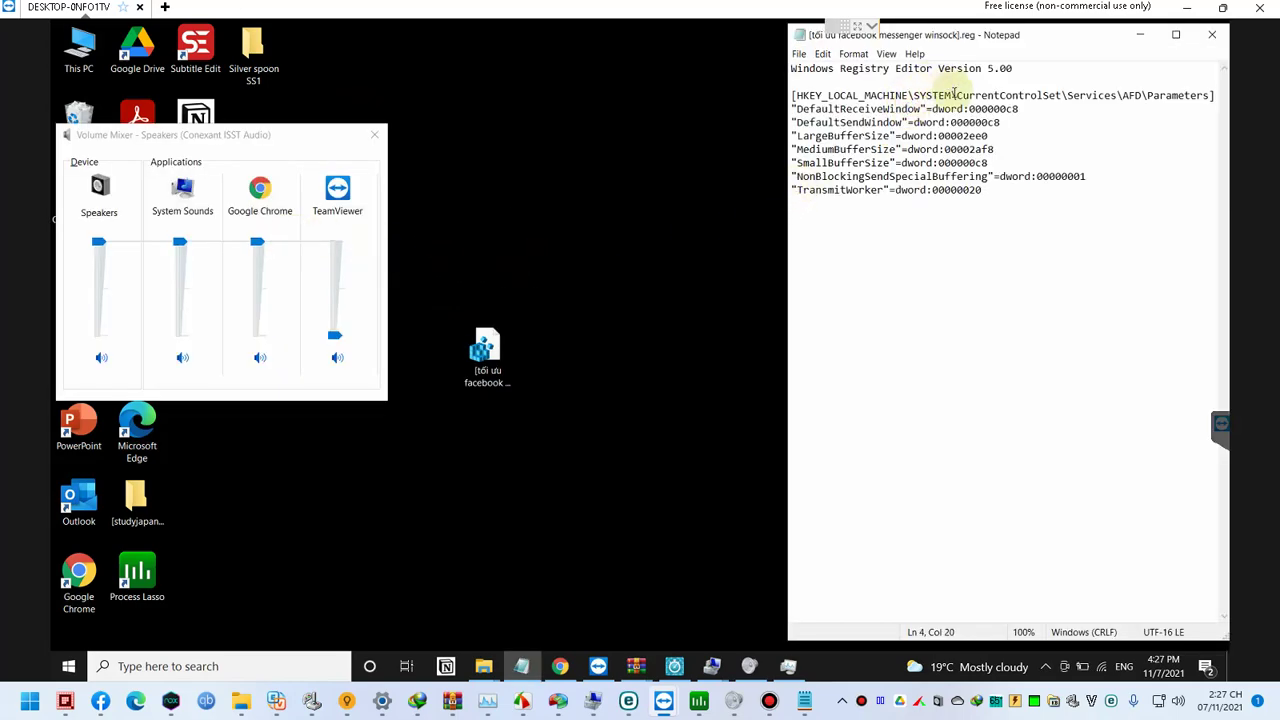
{"action": "key", "text": "shift+Home"}
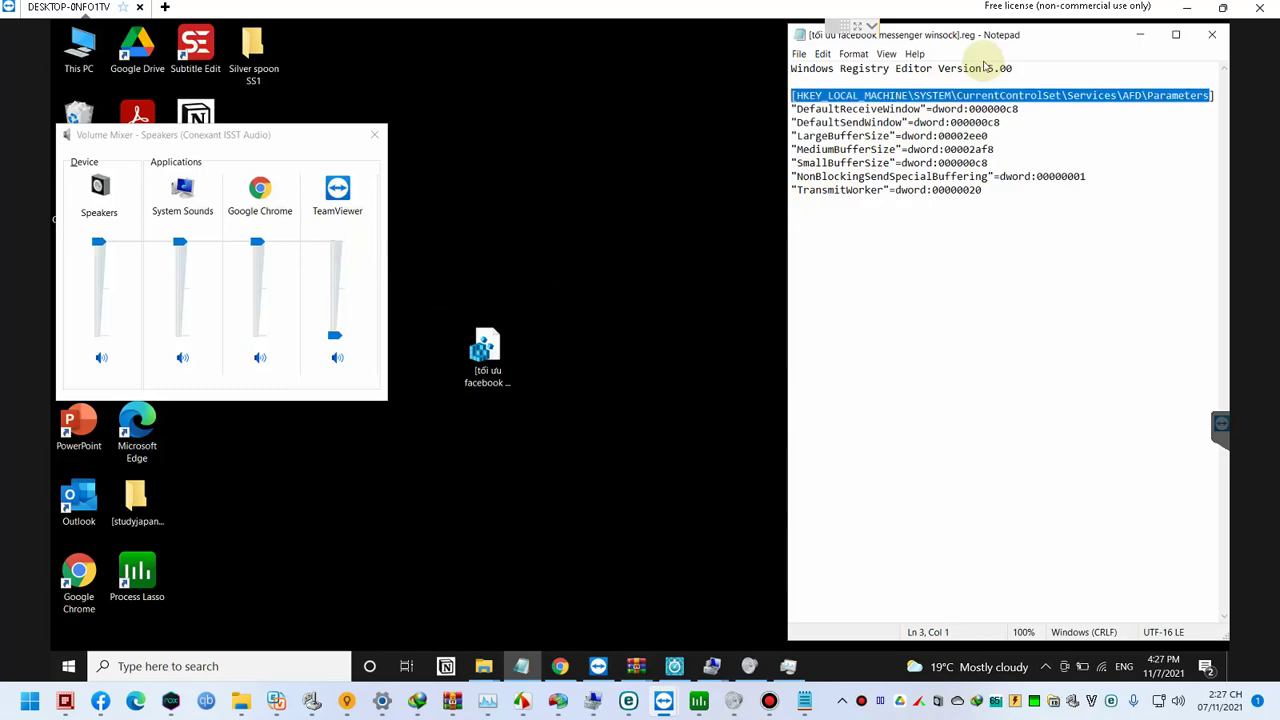
{"action": "key", "text": "super+r"}
{"action": "type", "text": "reg"}
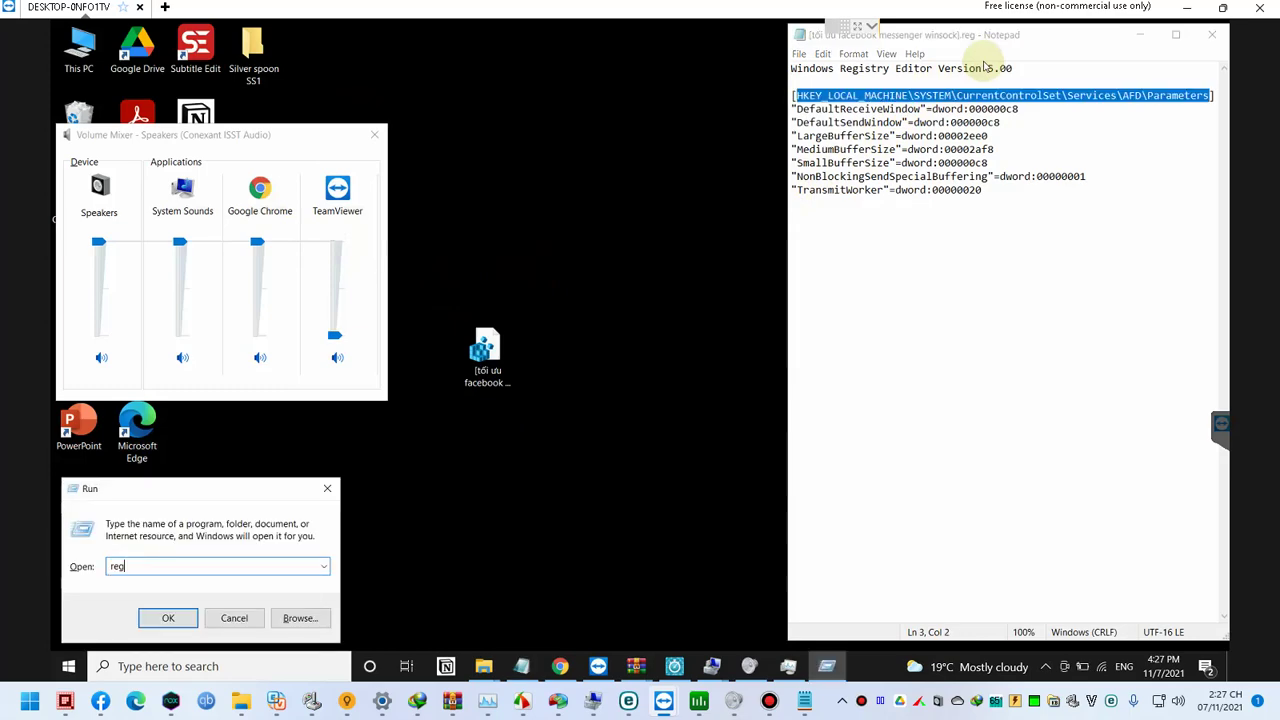
{"action": "key", "text": "Return"}
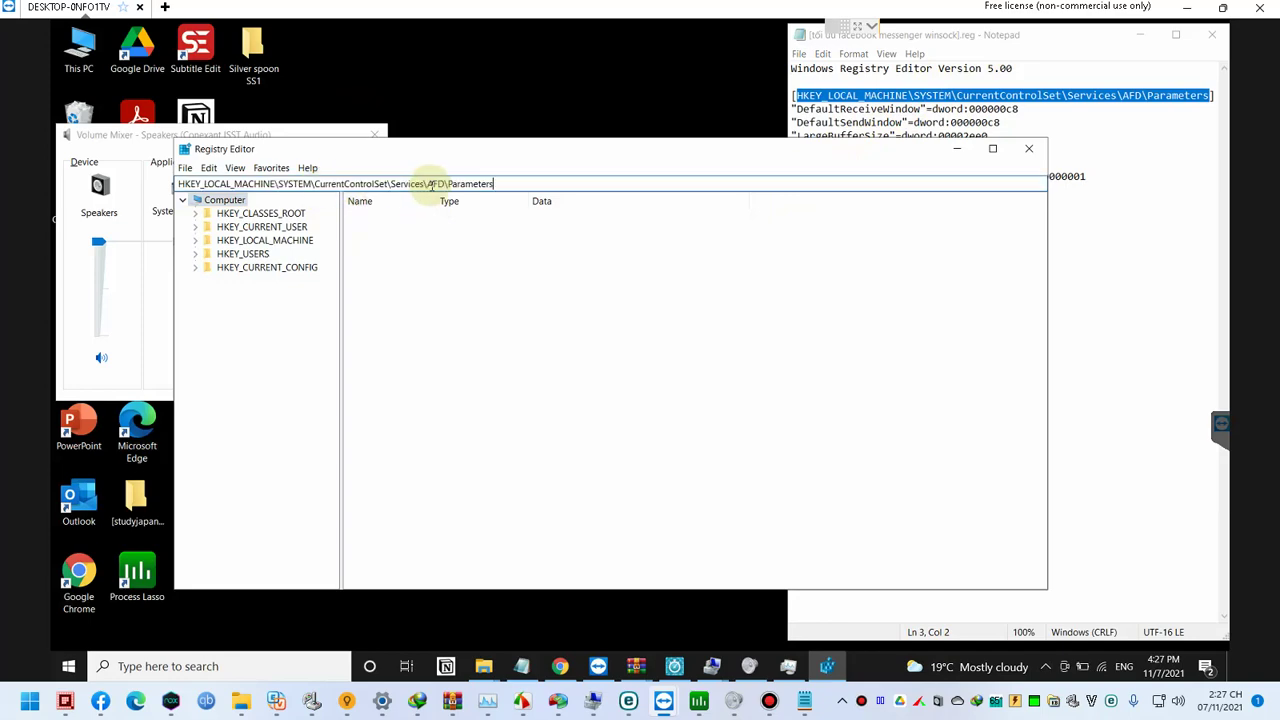
{"action": "key", "text": "Return"}
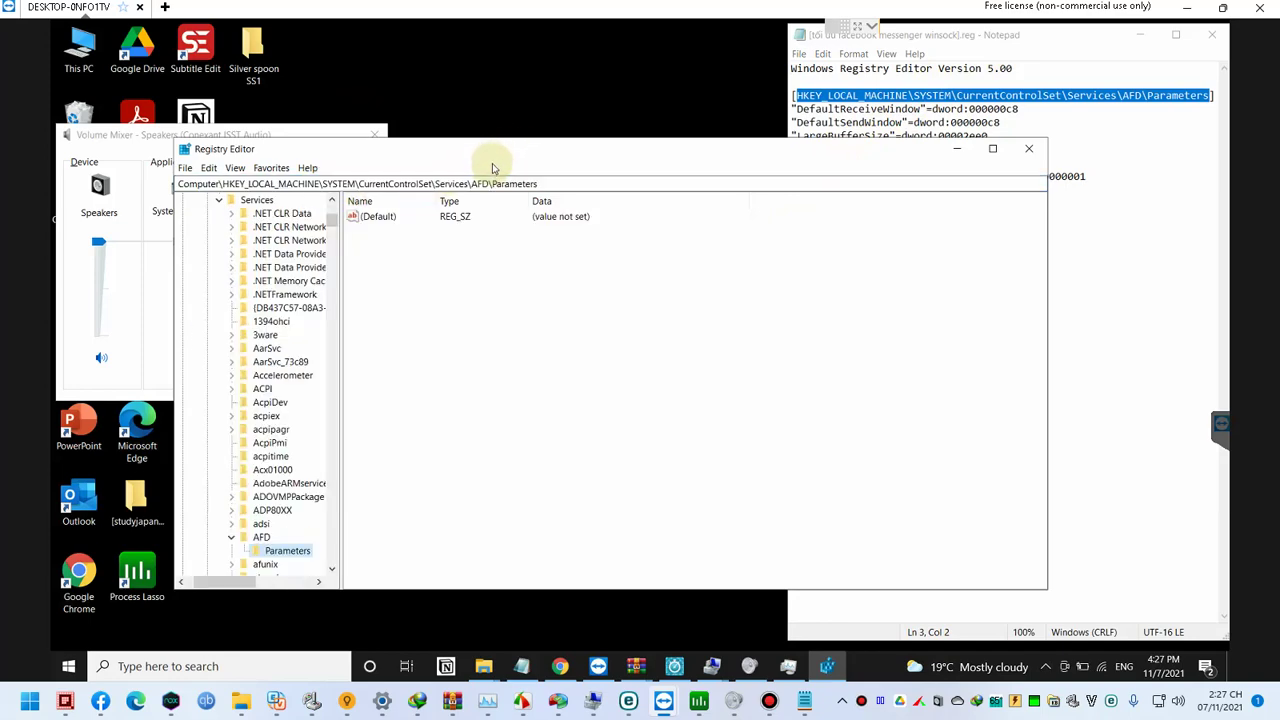
{"action": "left_click", "coordinate": [627, 262]}
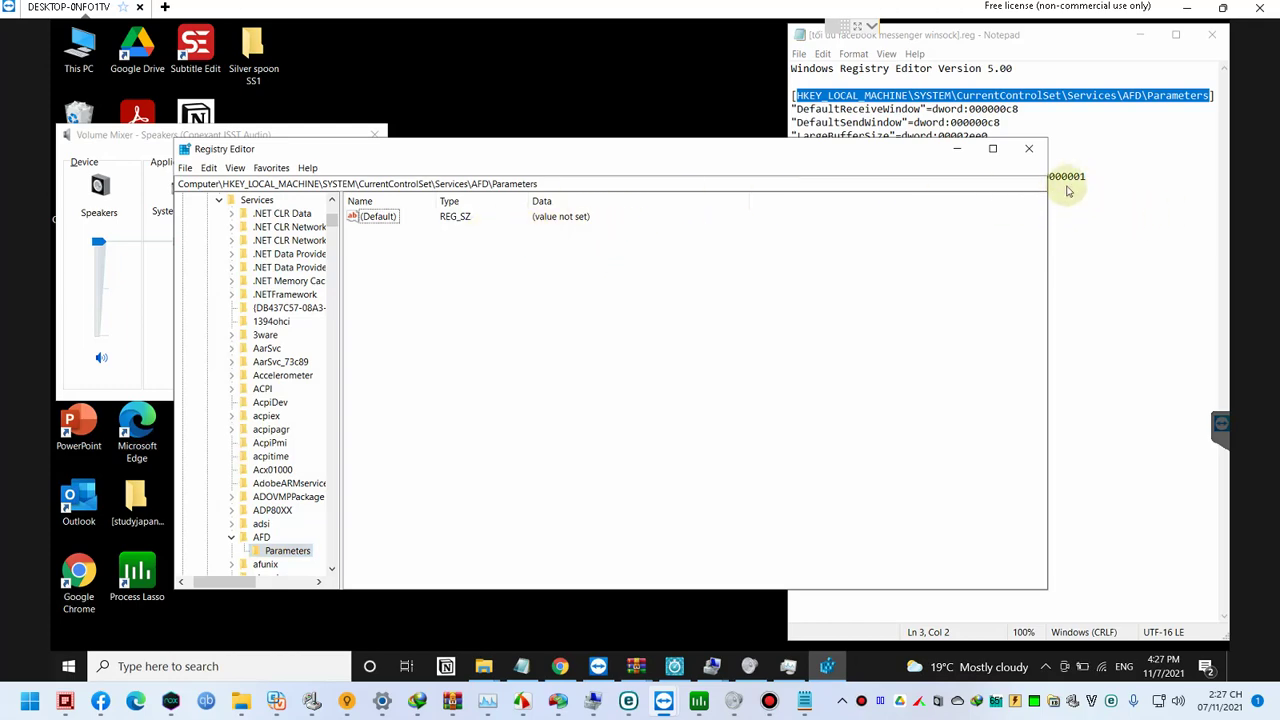
{"action": "left_click", "coordinate": [1210, 43]}
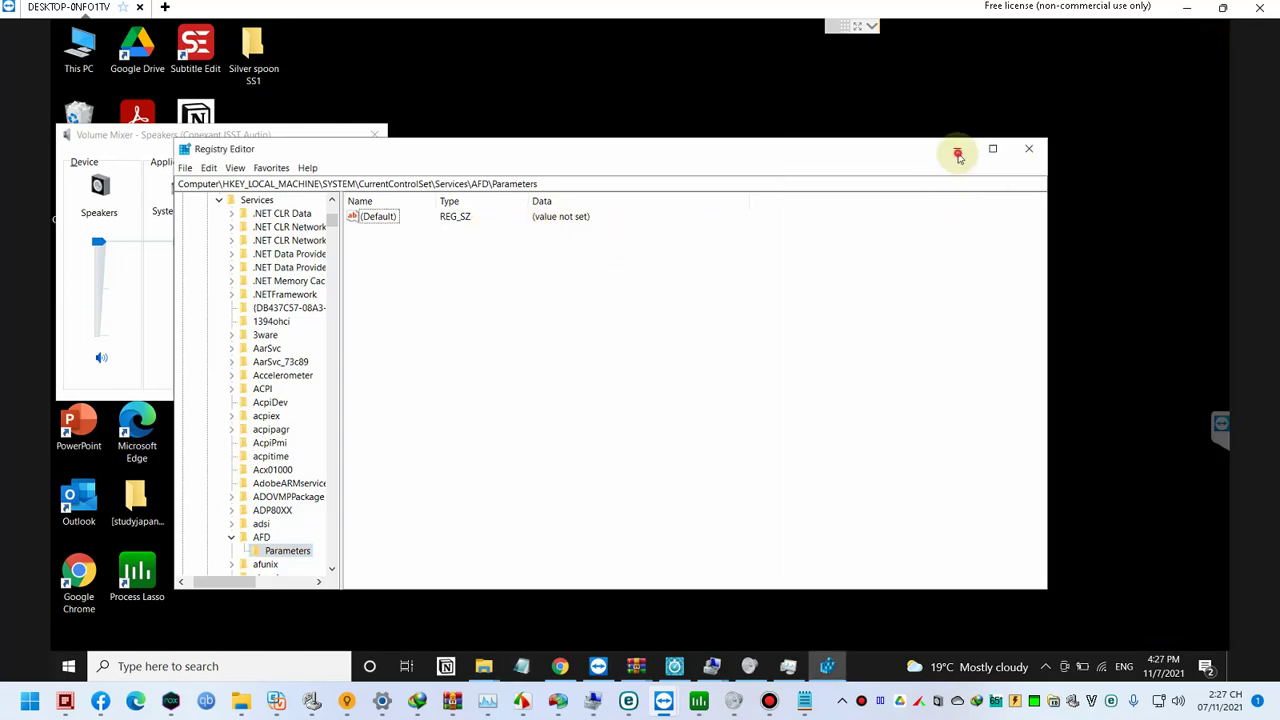
{"action": "left_click", "coordinate": [958, 150]}
Step: Merge the winsock .reg file, check the AFD\Parameters values, and close Registry Editor
{"action": "double_click", "coordinate": [484, 345]}
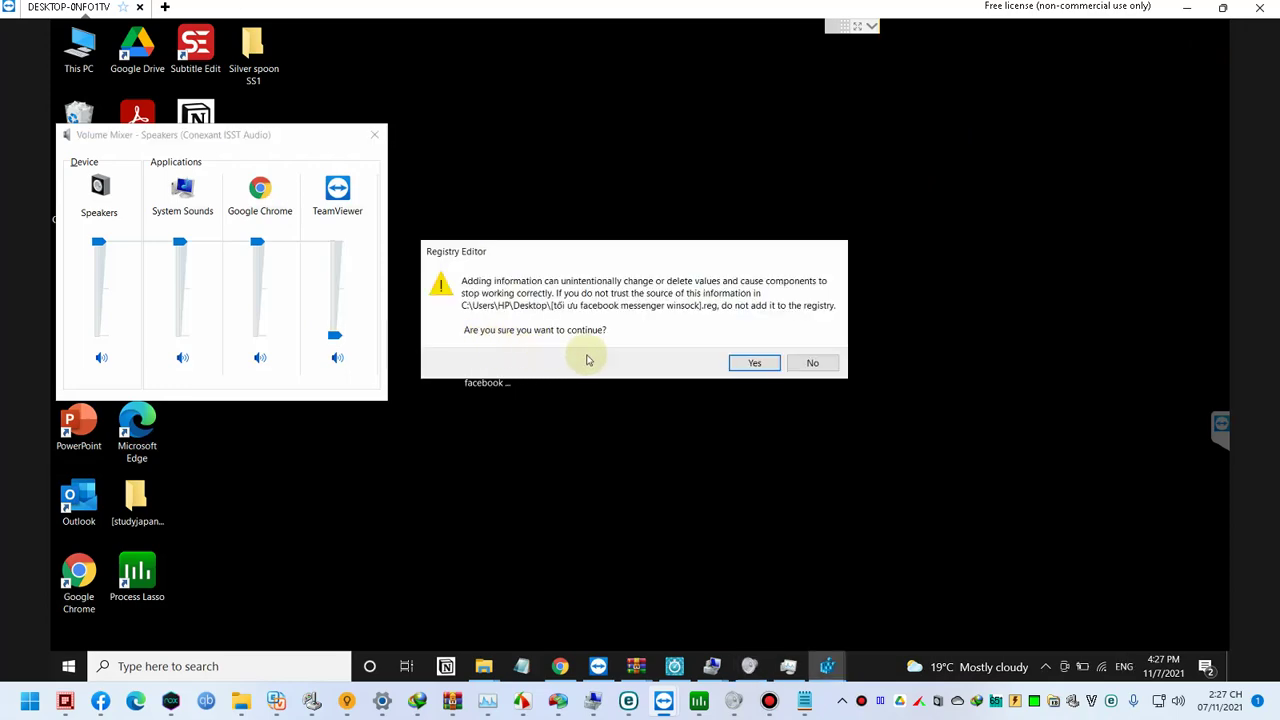
{"action": "left_click", "coordinate": [750, 362]}
{"action": "left_click", "coordinate": [808, 345]}
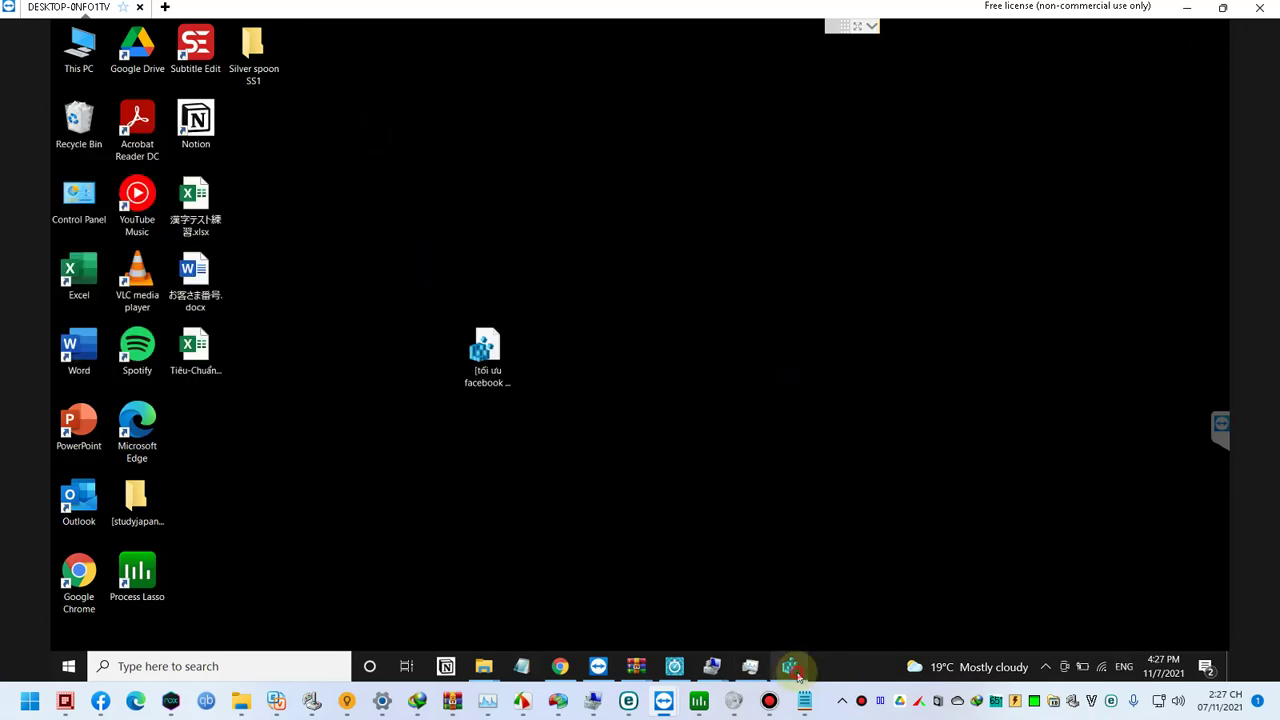
{"action": "left_click", "coordinate": [790, 666]}
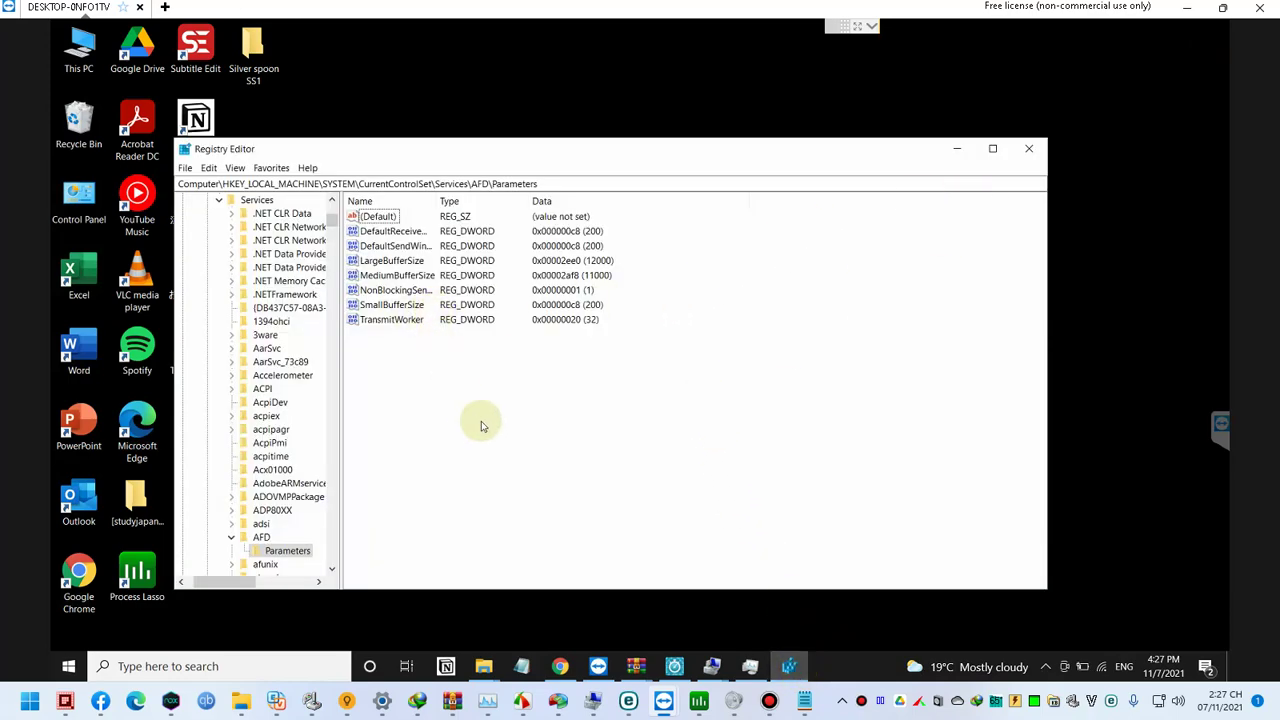
{"action": "left_click", "coordinate": [1028, 150]}
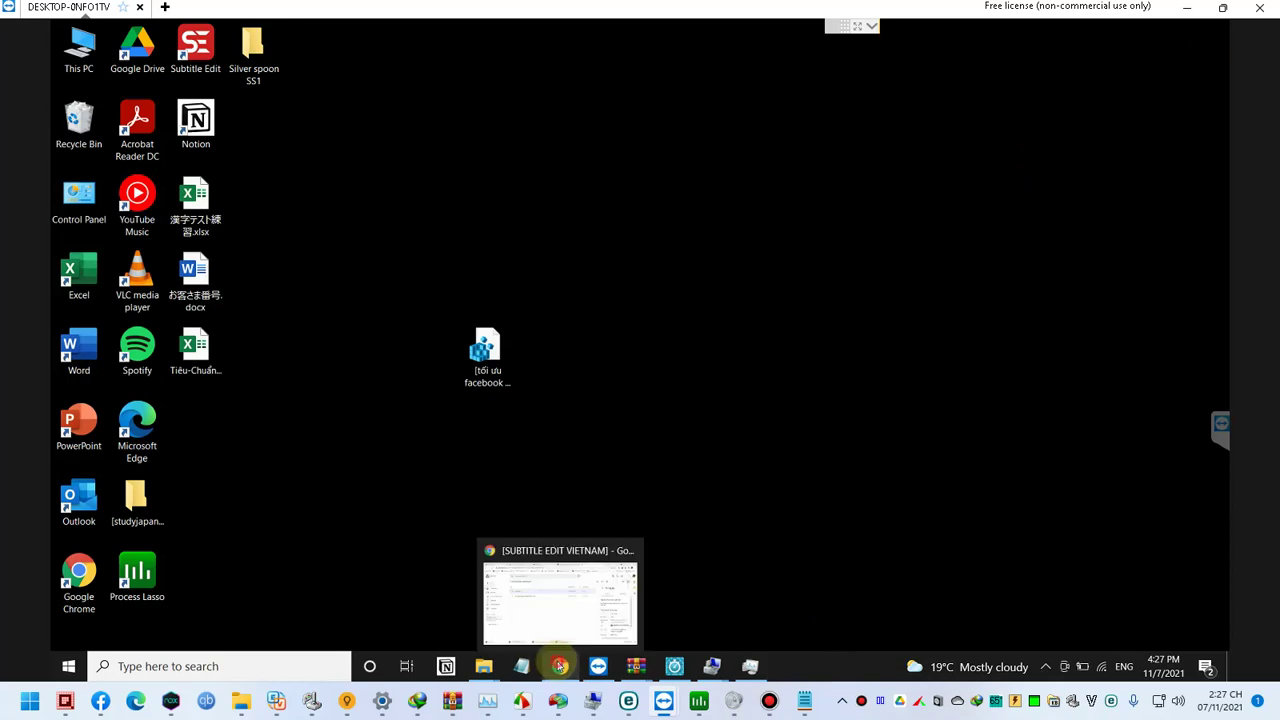
Step: Install Process Lasso 10.0.1.16 as Stationary to C:\Program Files\Process Lasso and launch it
{"action": "left_click", "coordinate": [560, 666]}
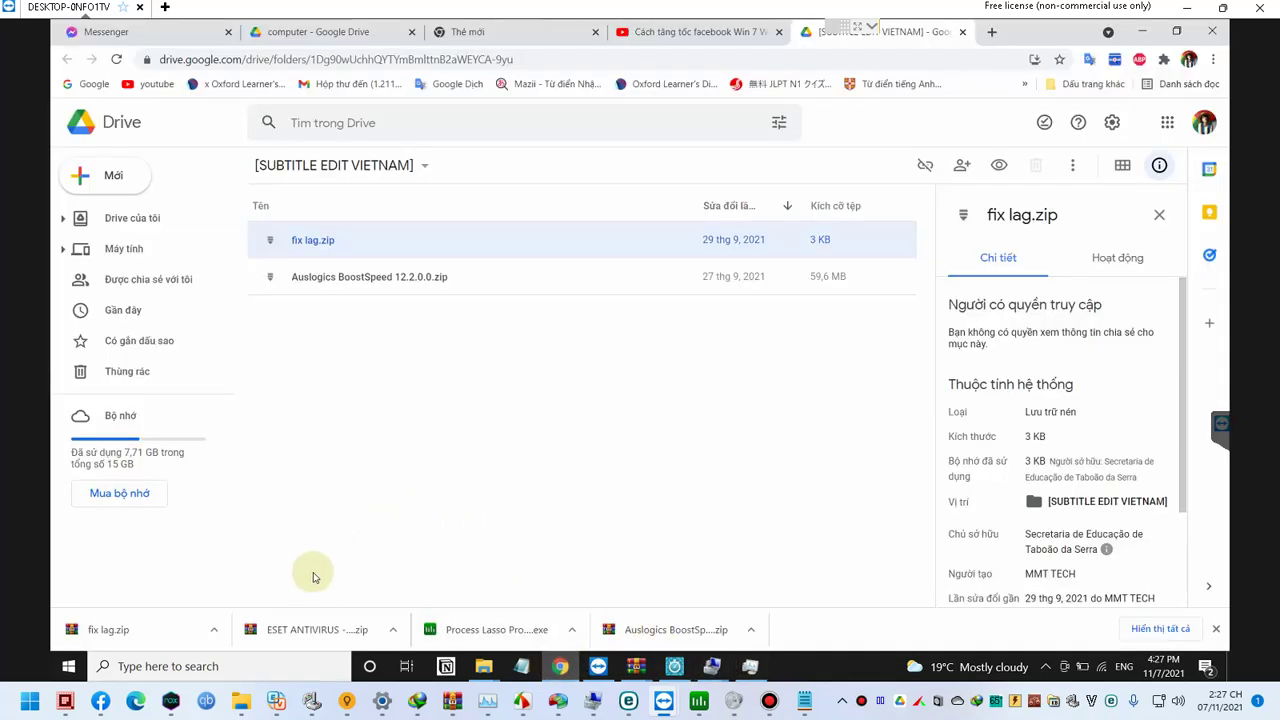
{"action": "left_click", "coordinate": [490, 632]}
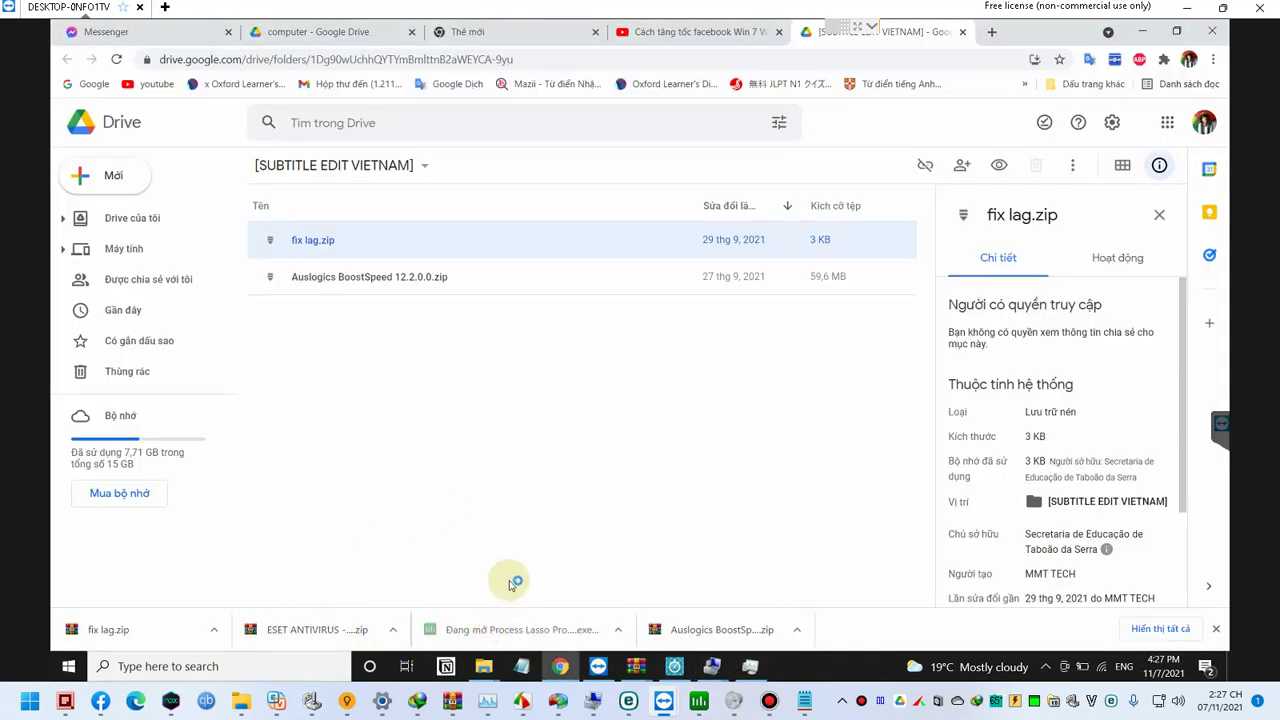
{"action": "left_click", "coordinate": [718, 464]}
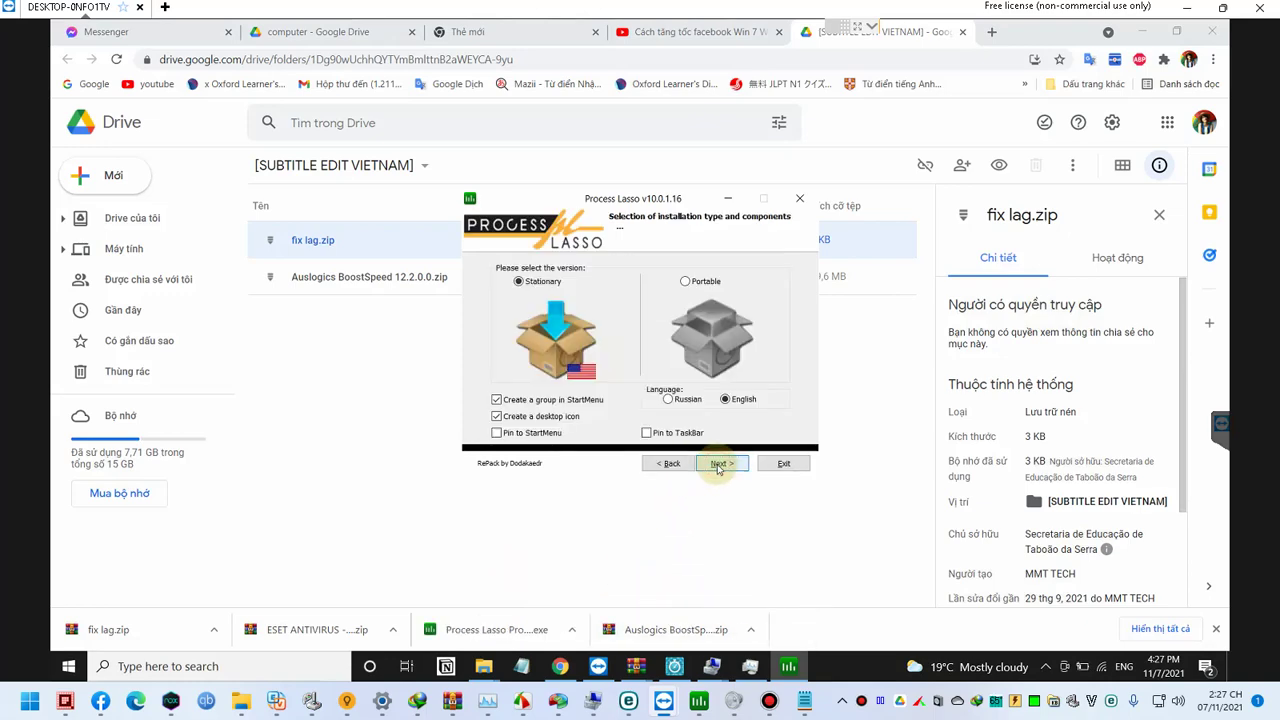
{"action": "left_click", "coordinate": [692, 283]}
{"action": "left_click", "coordinate": [562, 287]}
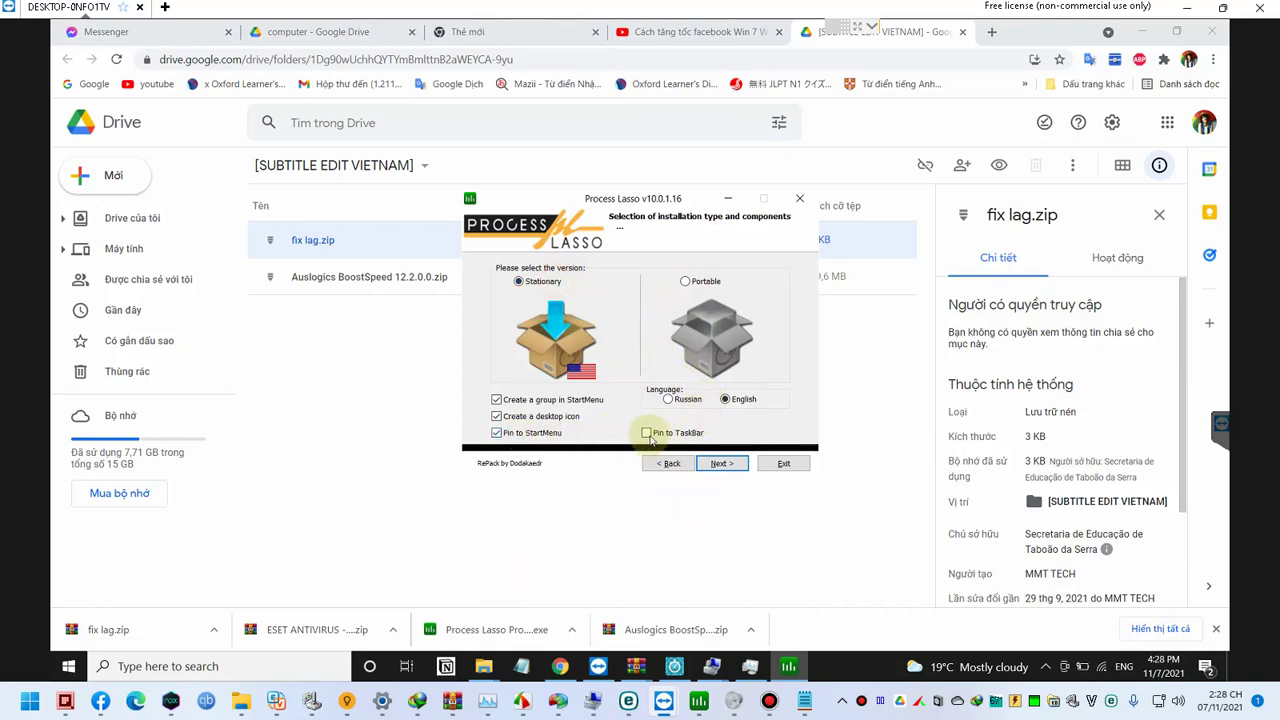
{"action": "left_click", "coordinate": [719, 465]}
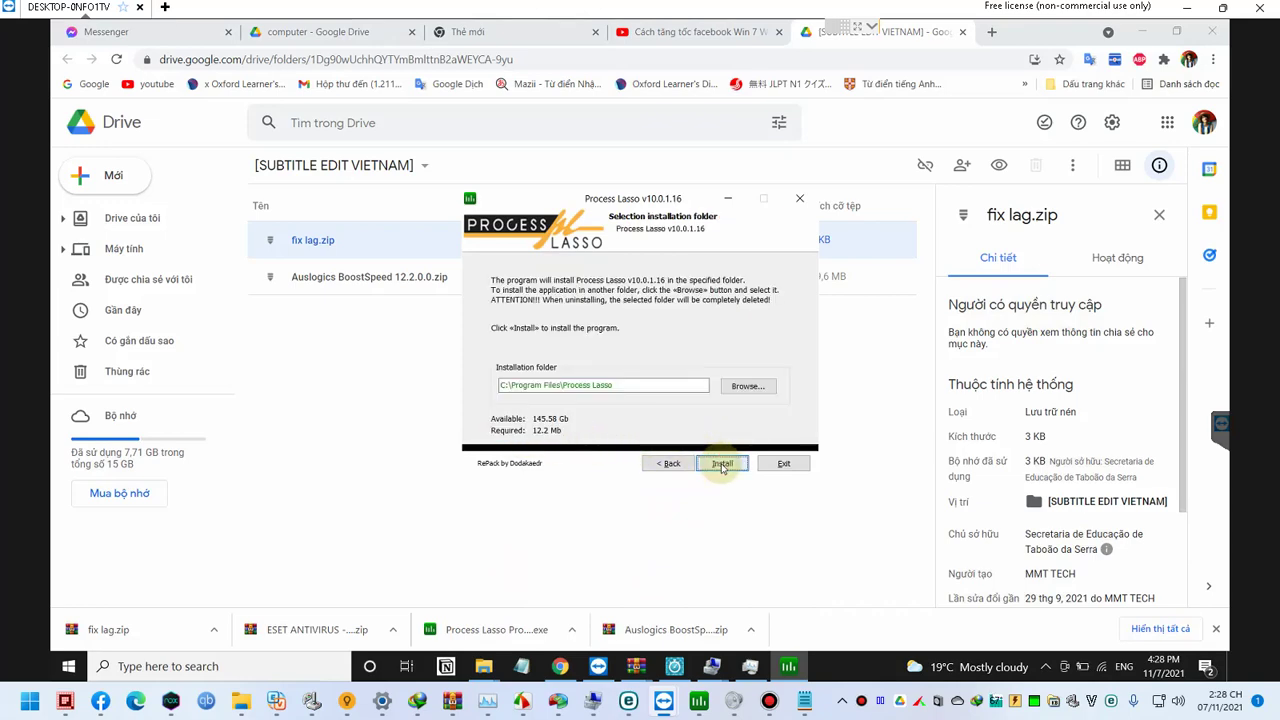
{"action": "left_click", "coordinate": [721, 466]}
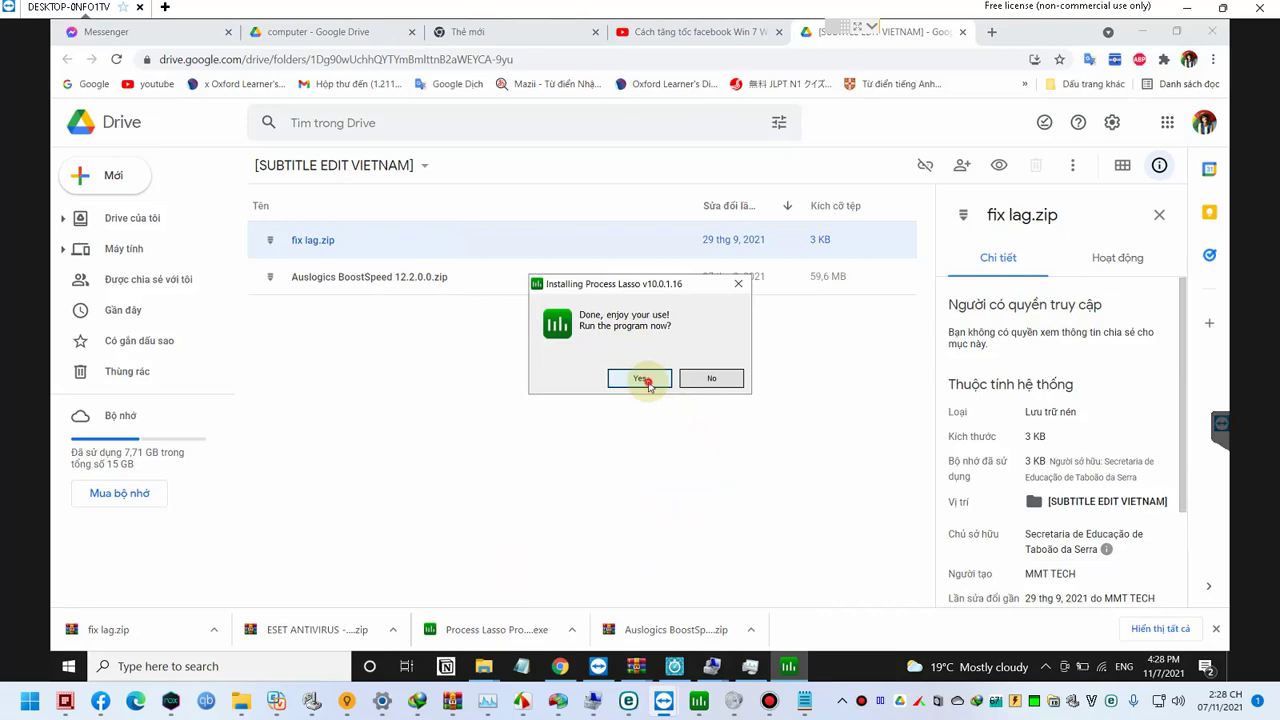
{"action": "left_click", "coordinate": [645, 380]}
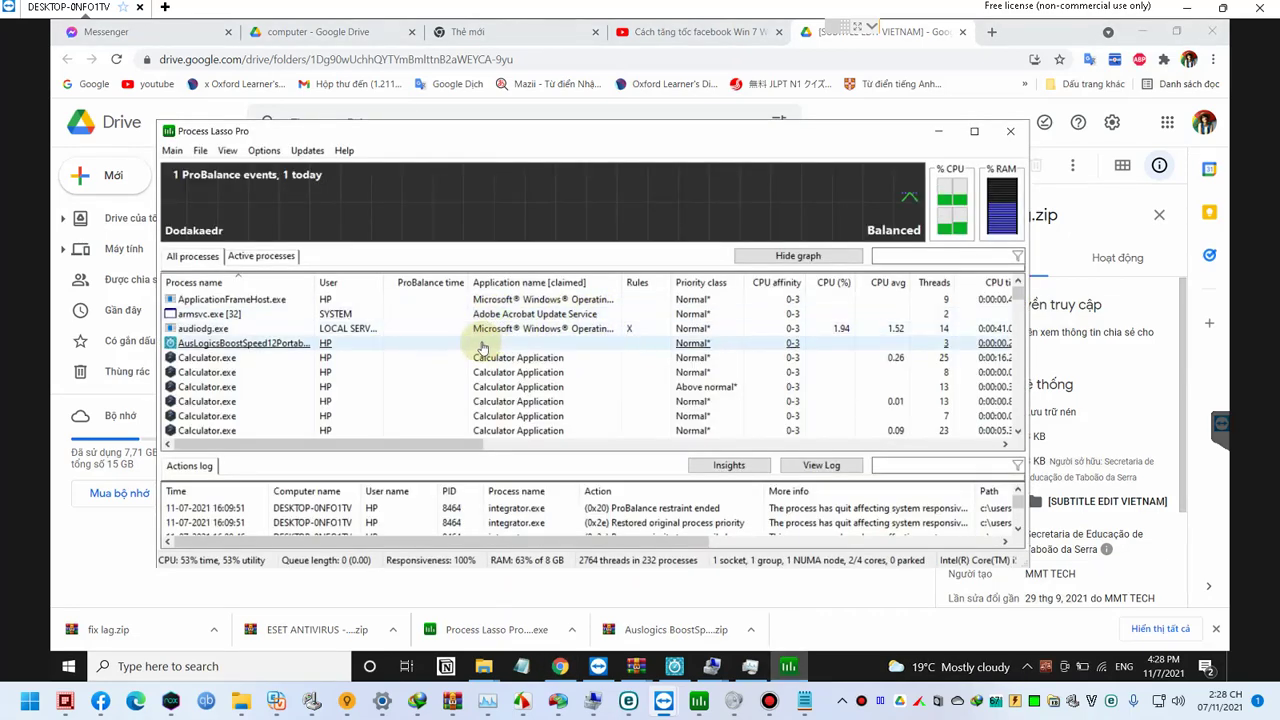
Step: Sort Process Lasso's processes by CPU (%) then CPU avg, maximize it, and return to Chrome
{"action": "left_click", "coordinate": [430, 343]}
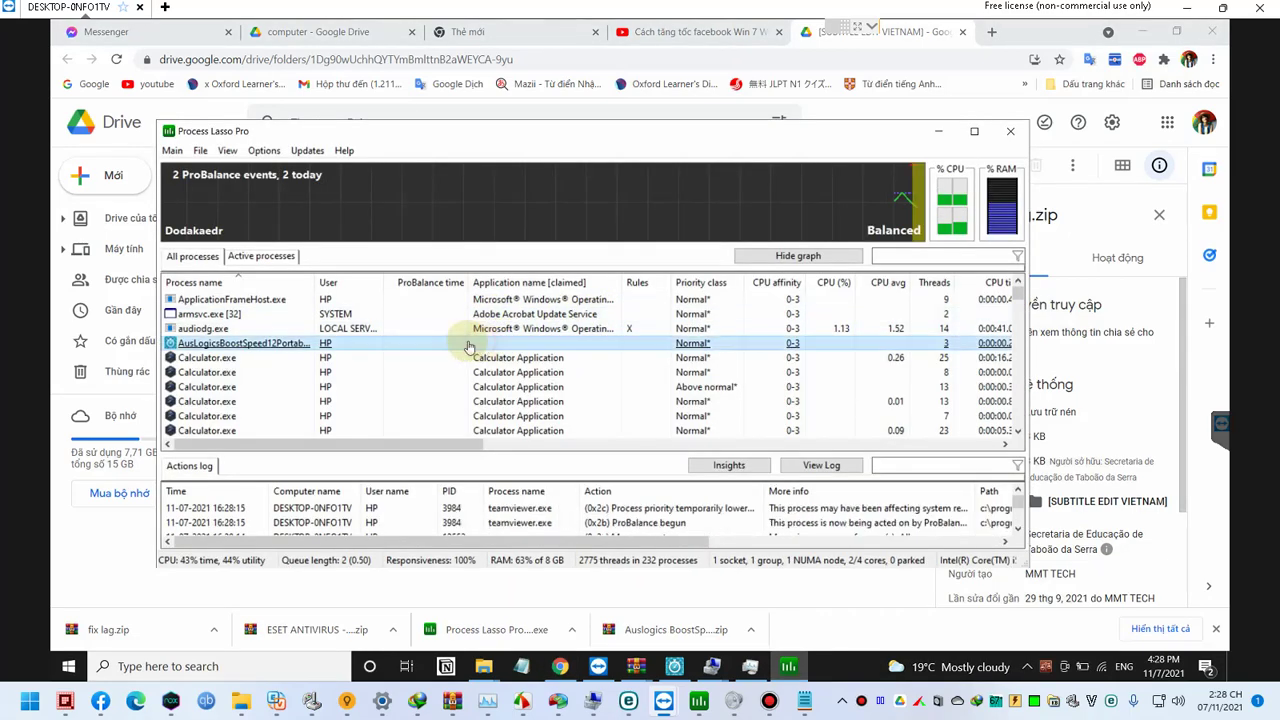
{"action": "left_click", "coordinate": [832, 283]}
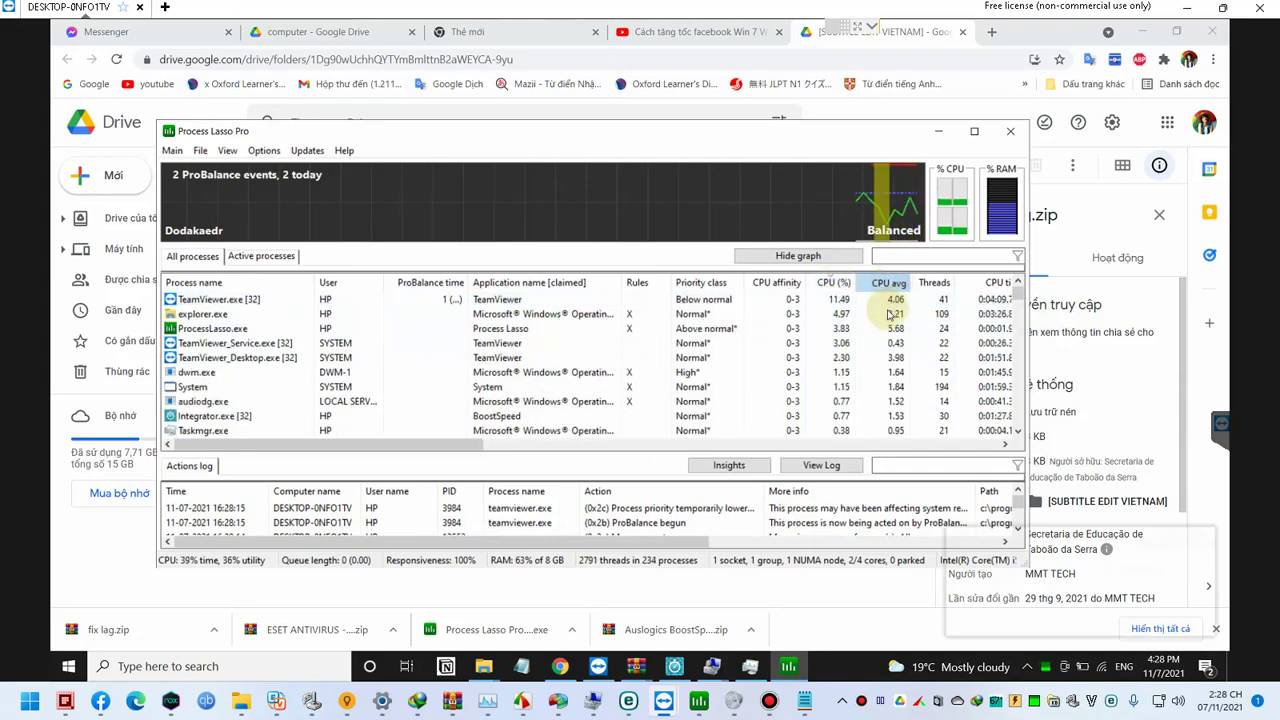
{"action": "left_click", "coordinate": [889, 283]}
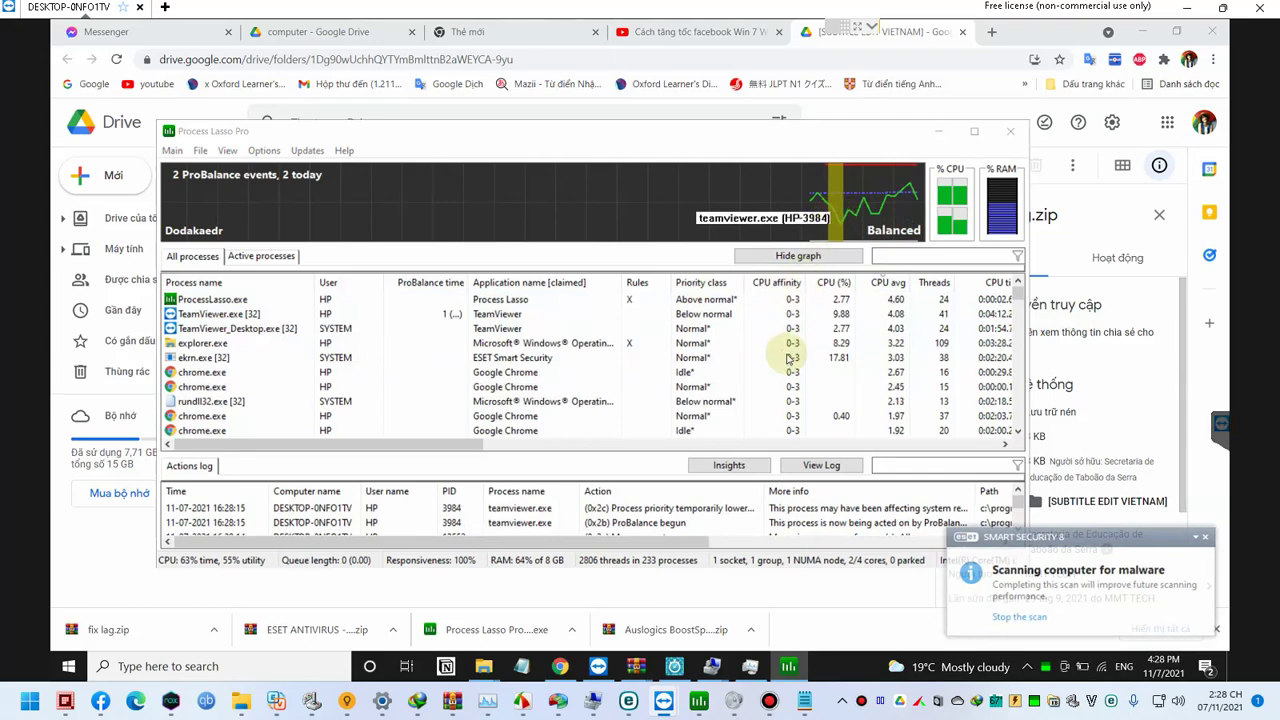
{"action": "left_click", "coordinate": [788, 135]}
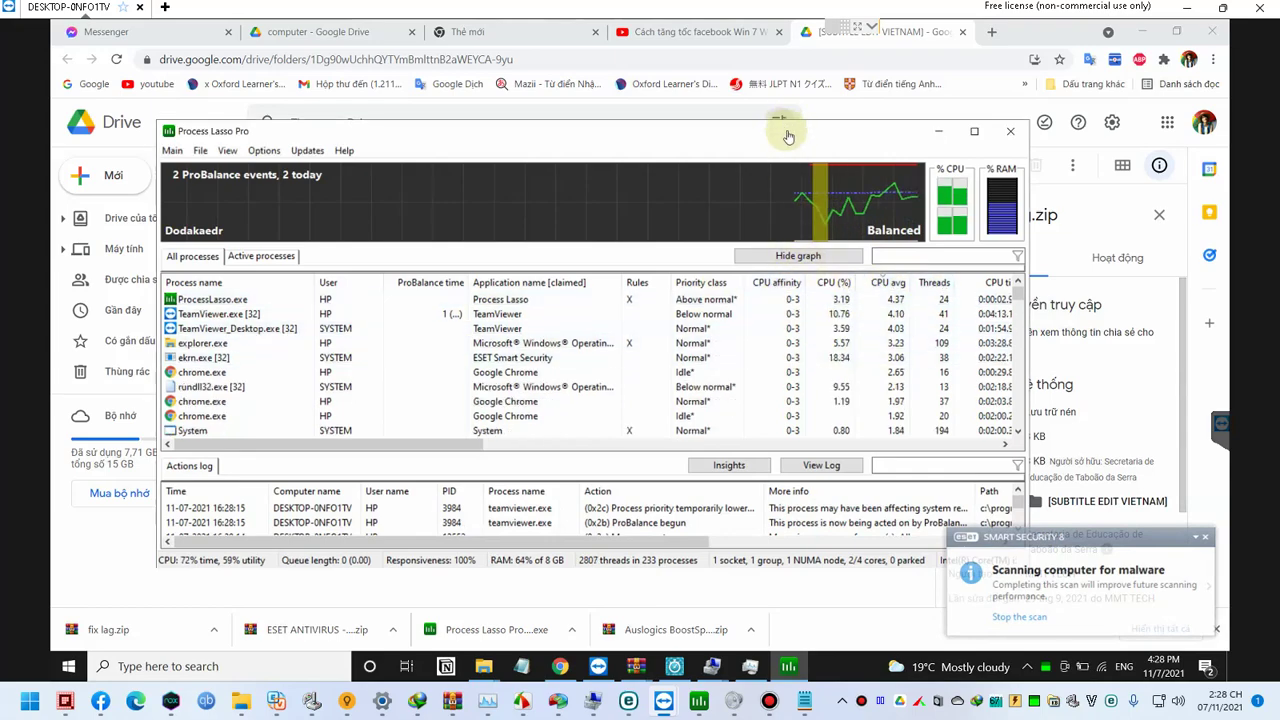
{"action": "left_click", "coordinate": [788, 135]}
{"action": "double_click", "coordinate": [788, 135]}
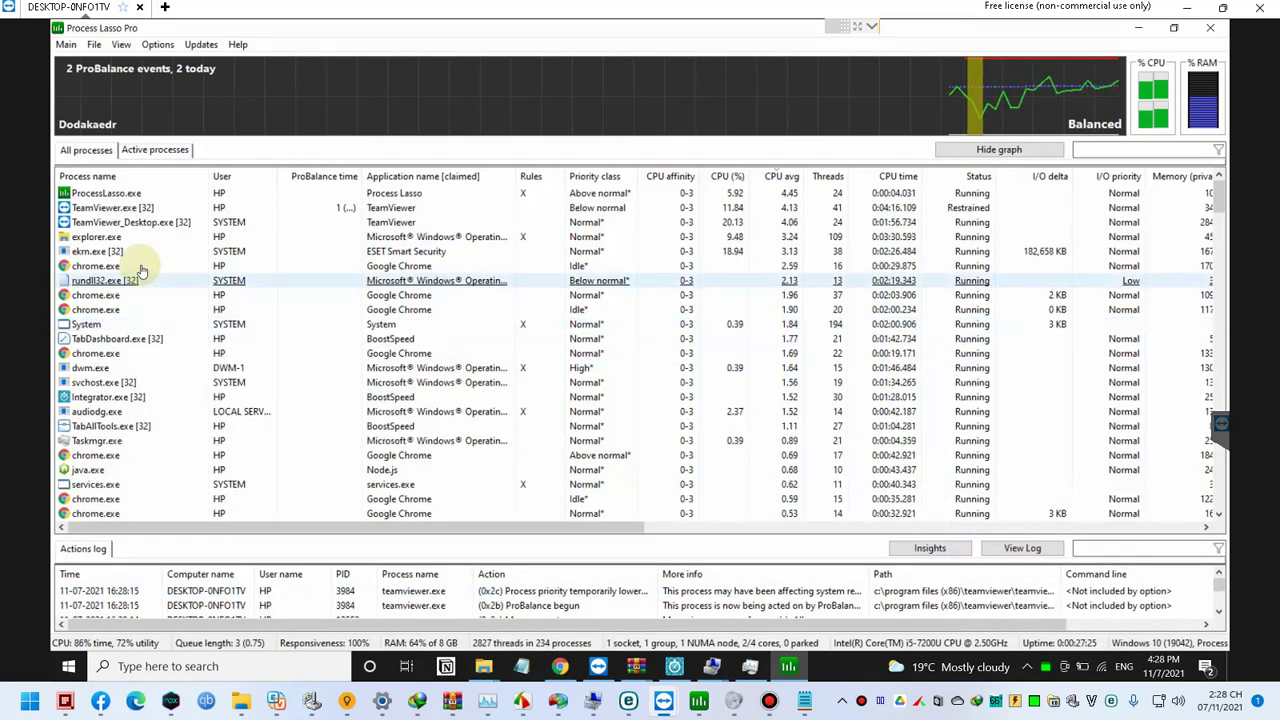
{"action": "mouse_move", "coordinate": [140, 268]}
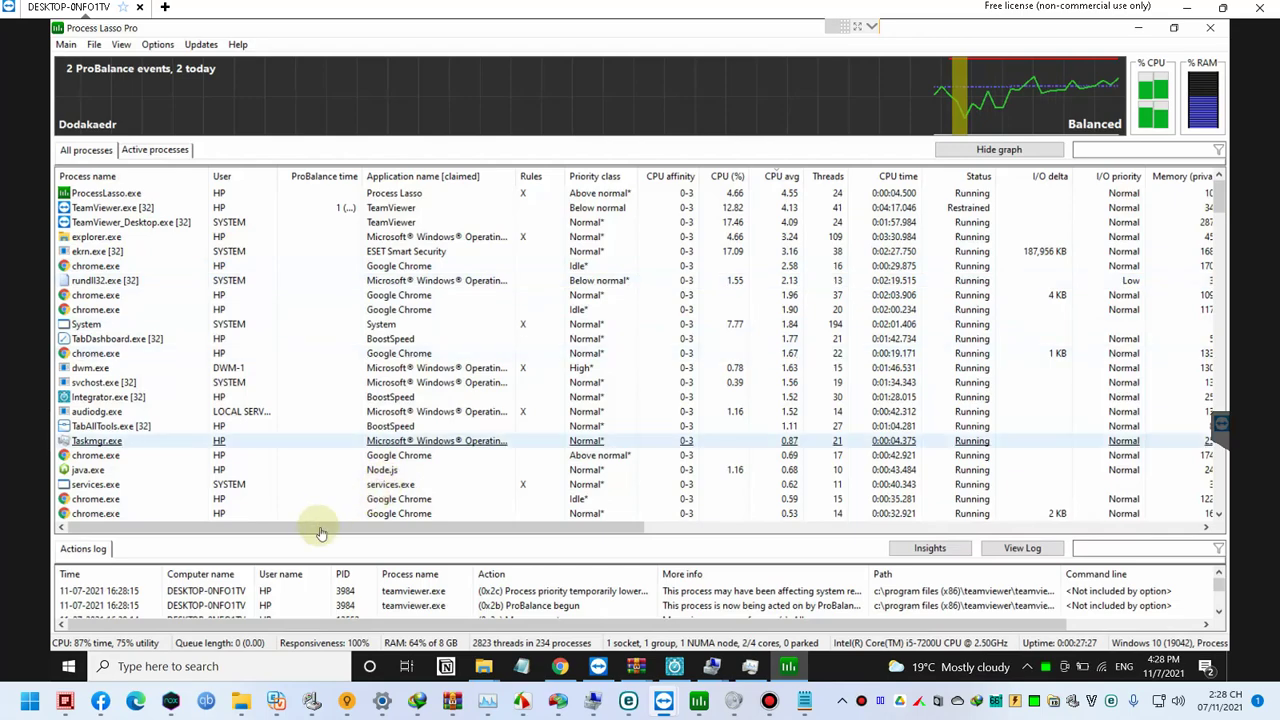
{"action": "left_click", "coordinate": [560, 668]}
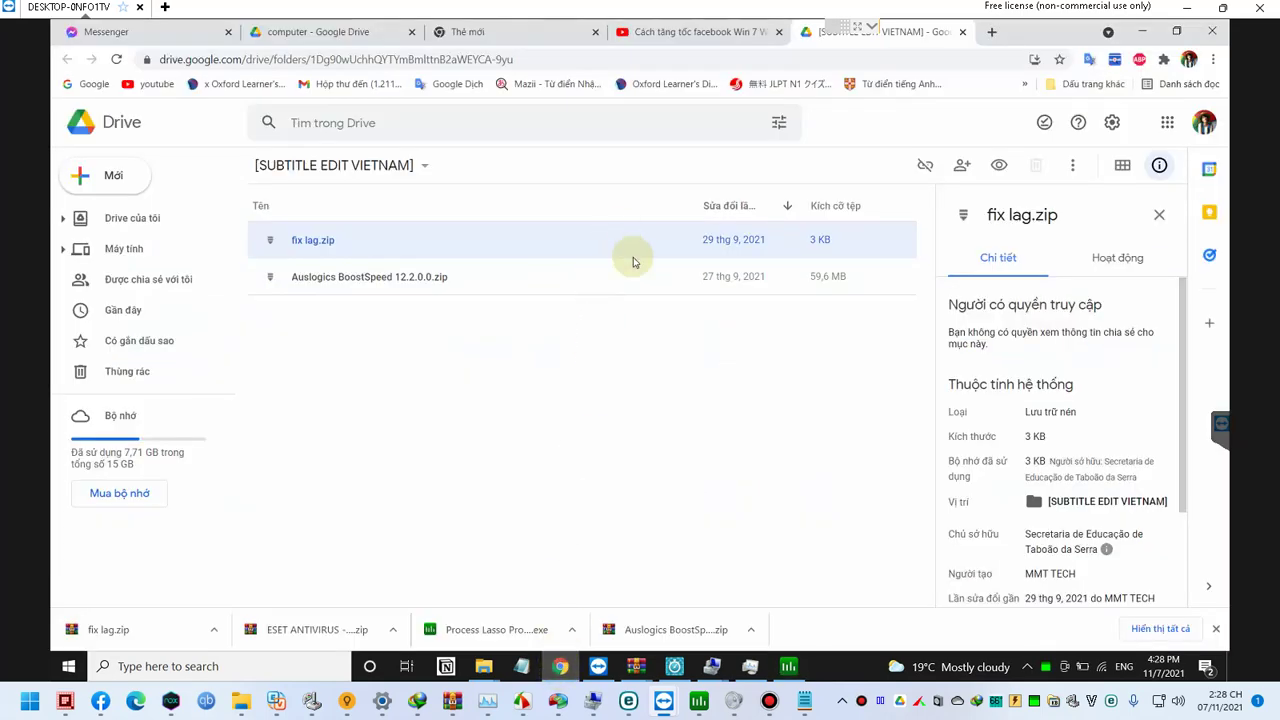
Step: Google 'download edge', open the Microsoft Edge download page in another tab, and begin a Windows search
{"action": "left_click", "coordinate": [584, 419]}
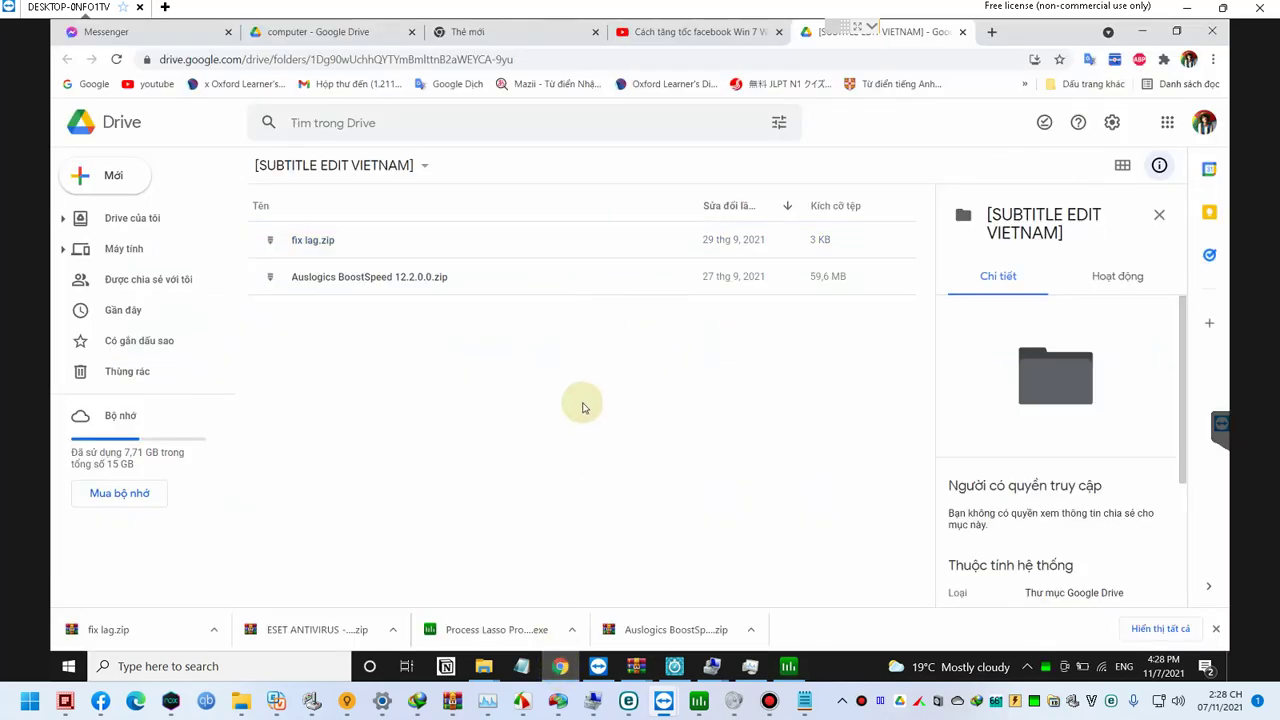
{"action": "key", "text": "ctrl+t"}
{"action": "type", "text": "edge"}
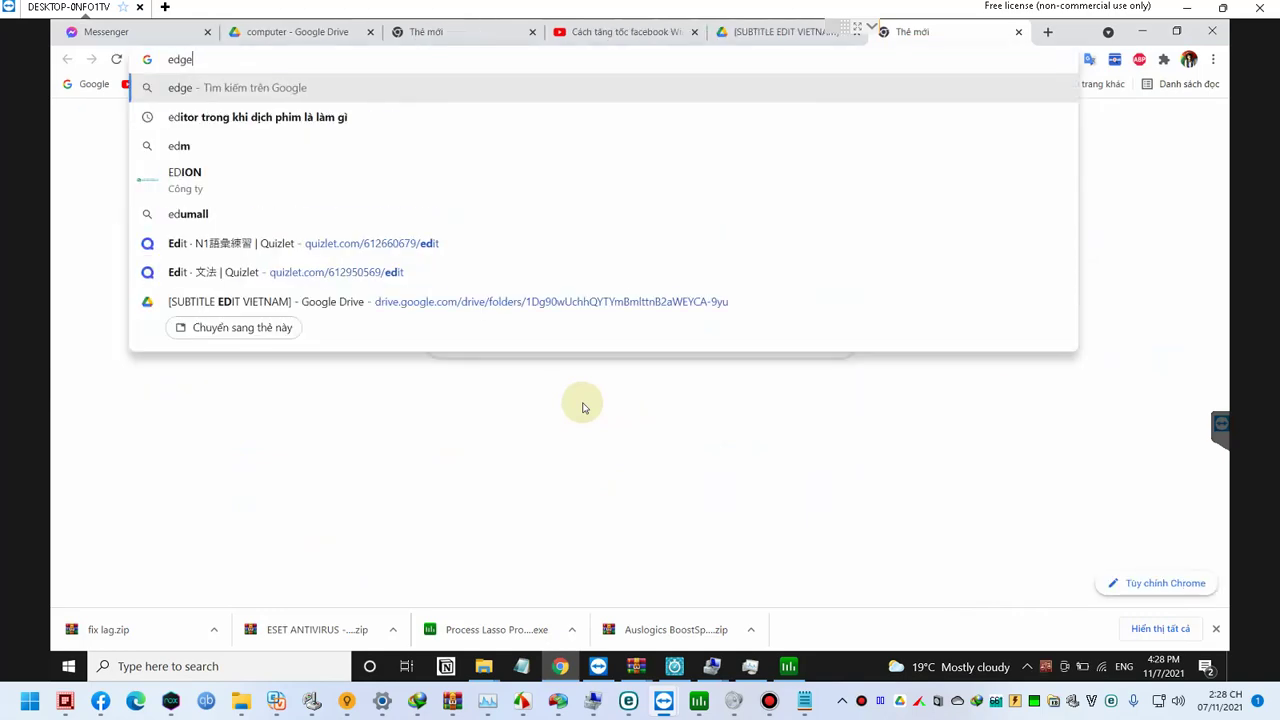
{"action": "type", "text": " poort"}
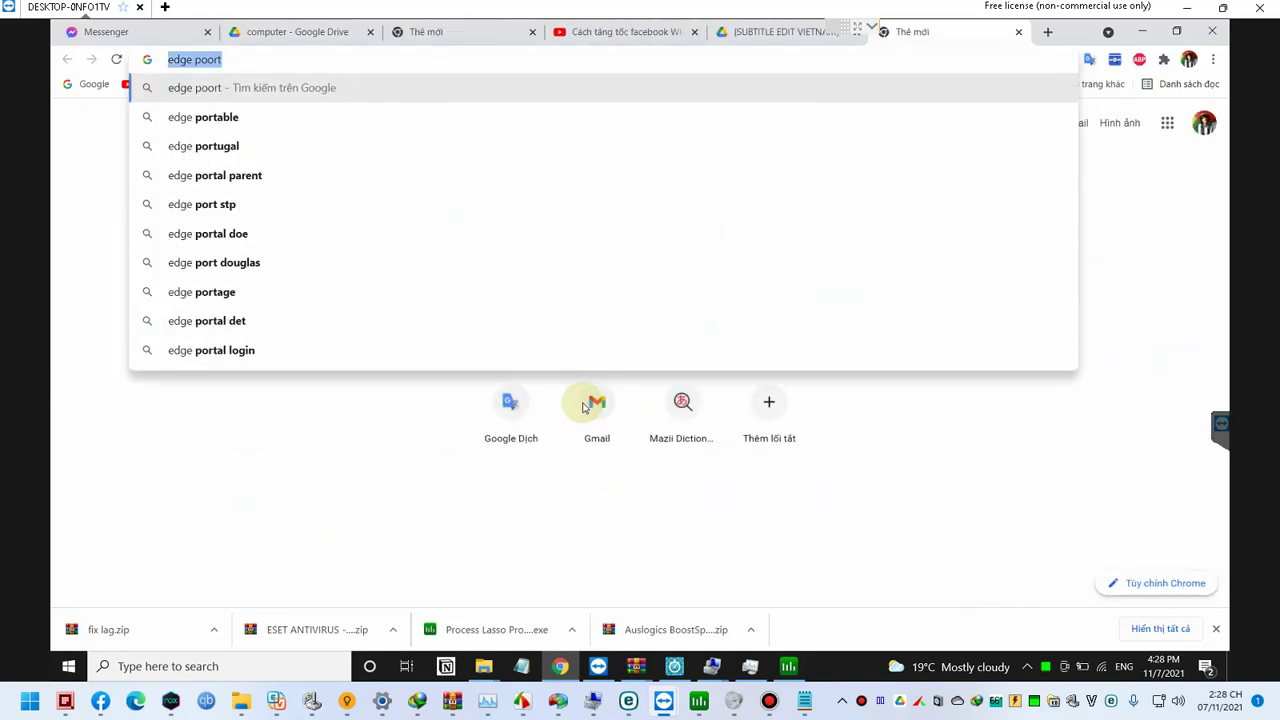
{"action": "type", "text": "edge"}
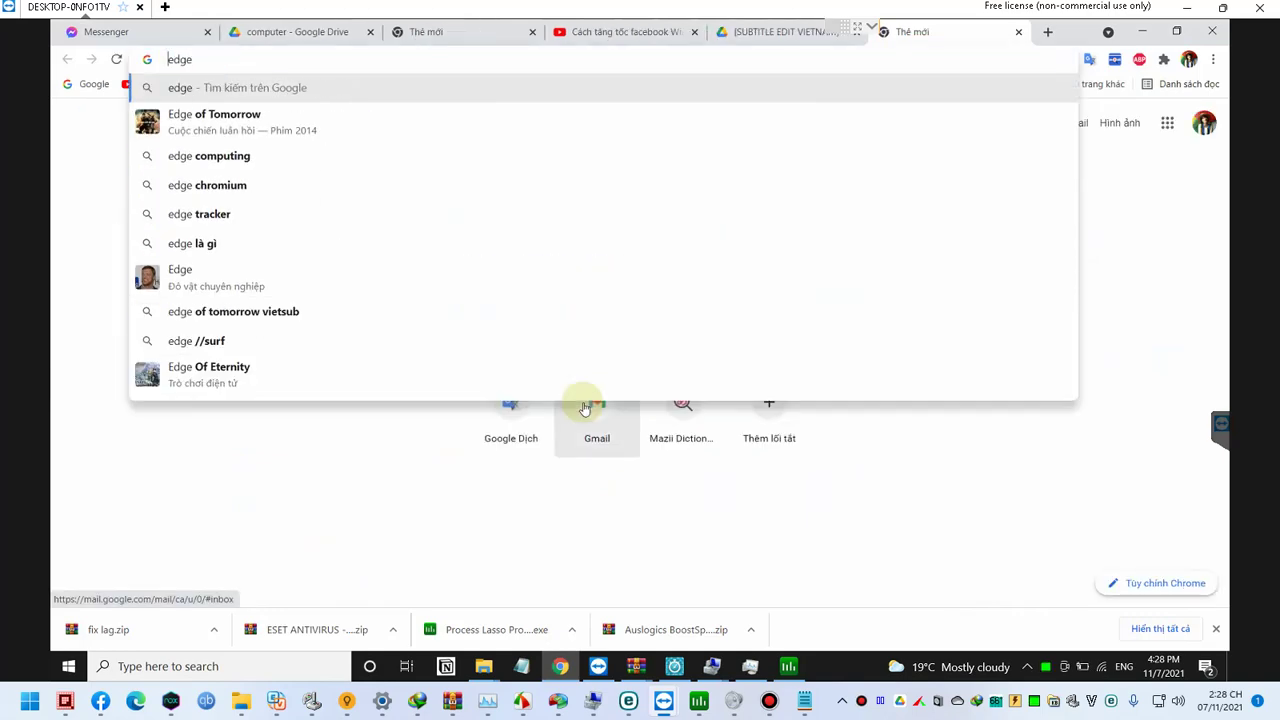
{"action": "type", "text": "download"}
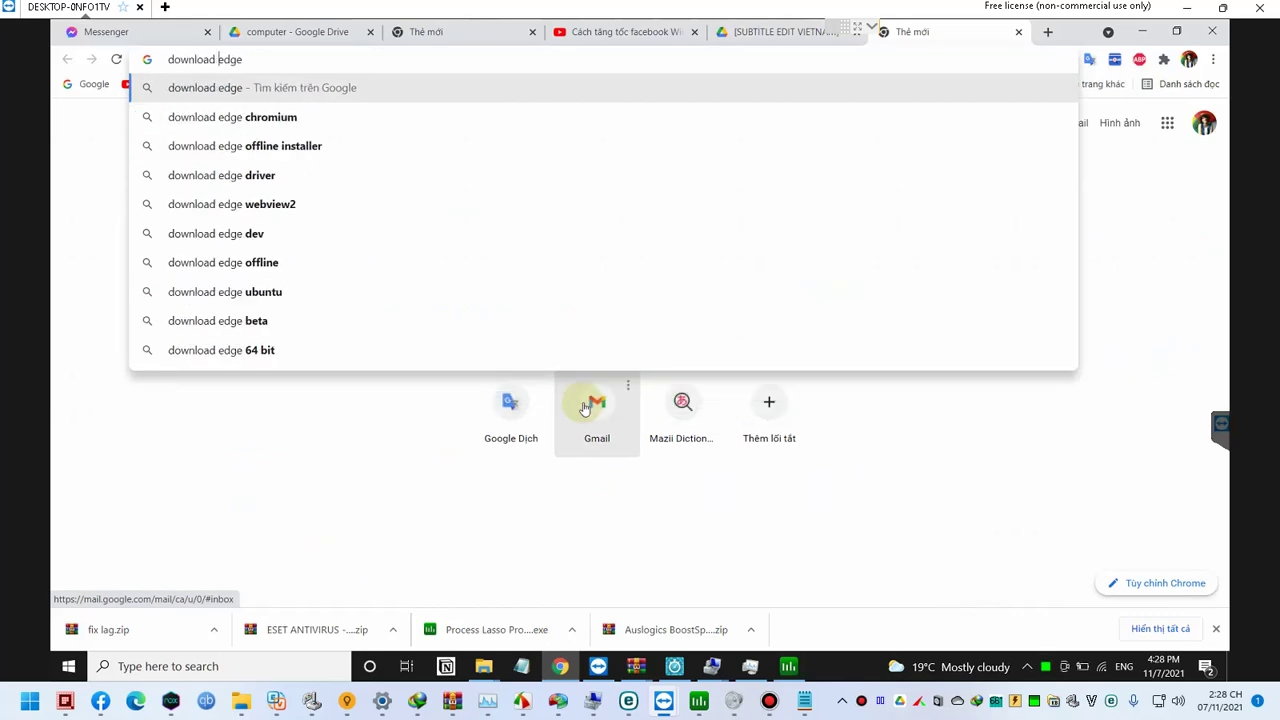
{"action": "key", "text": "Return"}
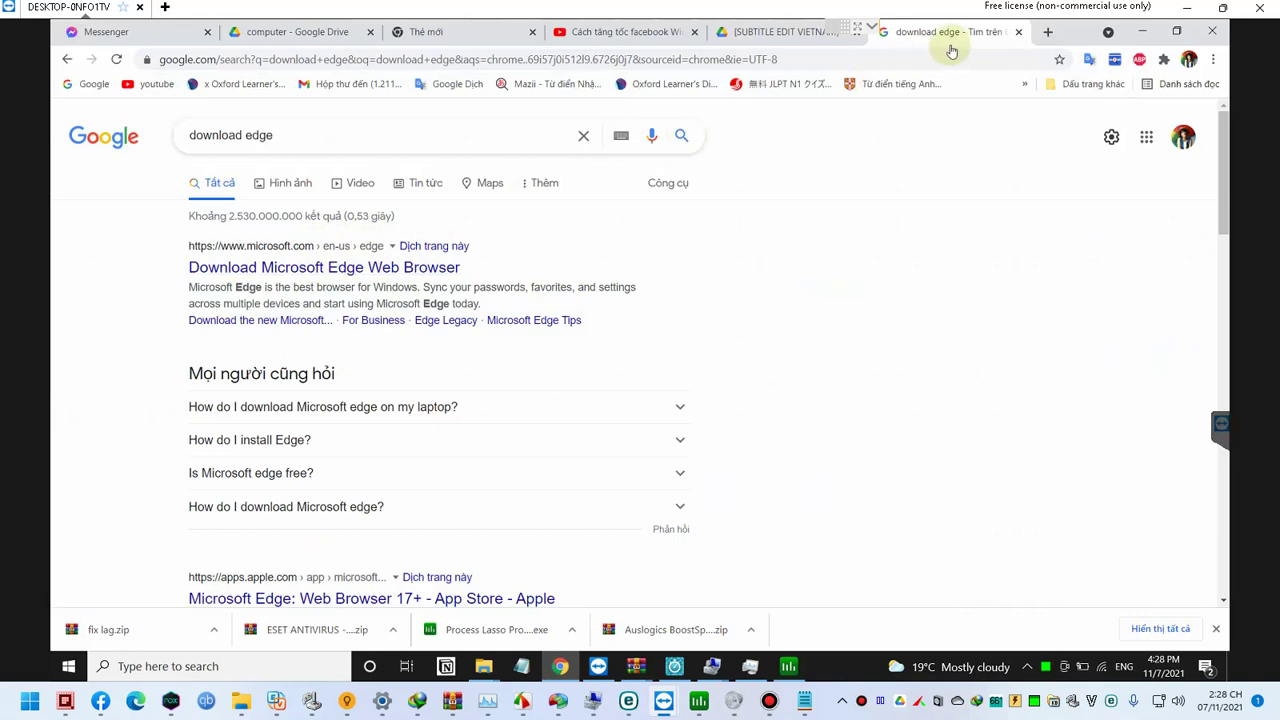
{"action": "middle_click", "coordinate": [445, 268]}
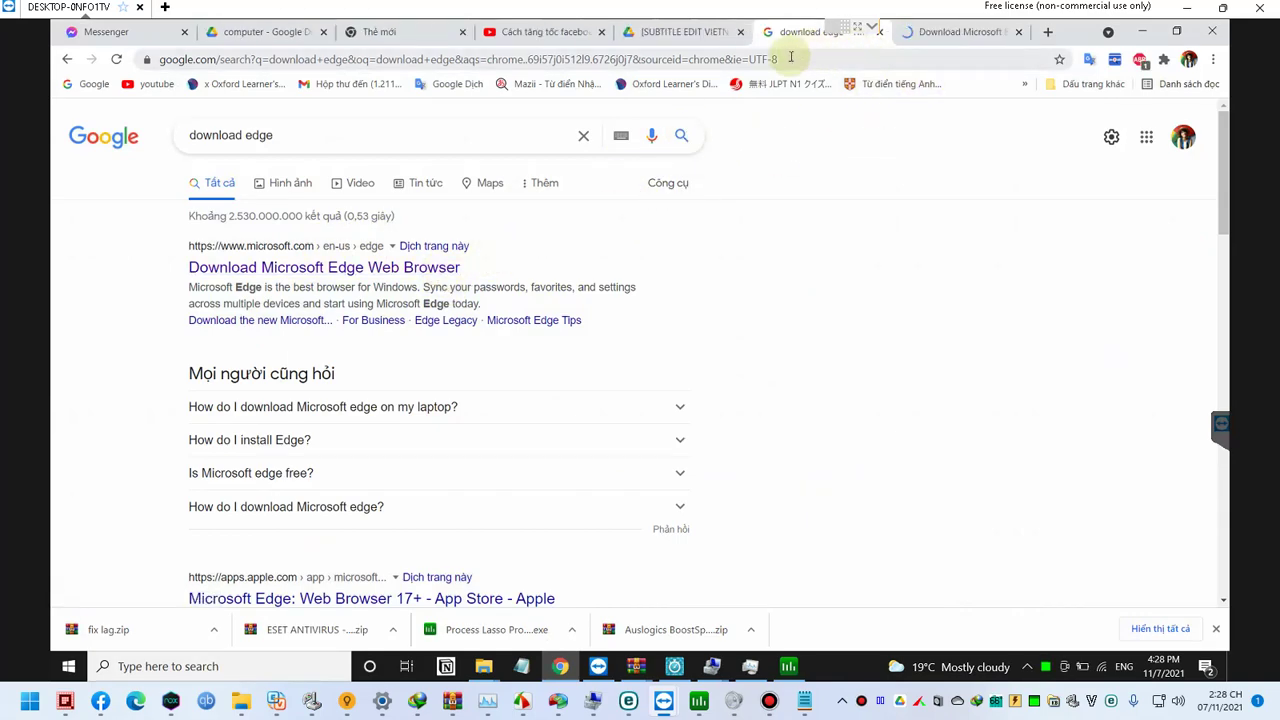
{"action": "key", "text": "super"}
{"action": "type", "text": "ech"}
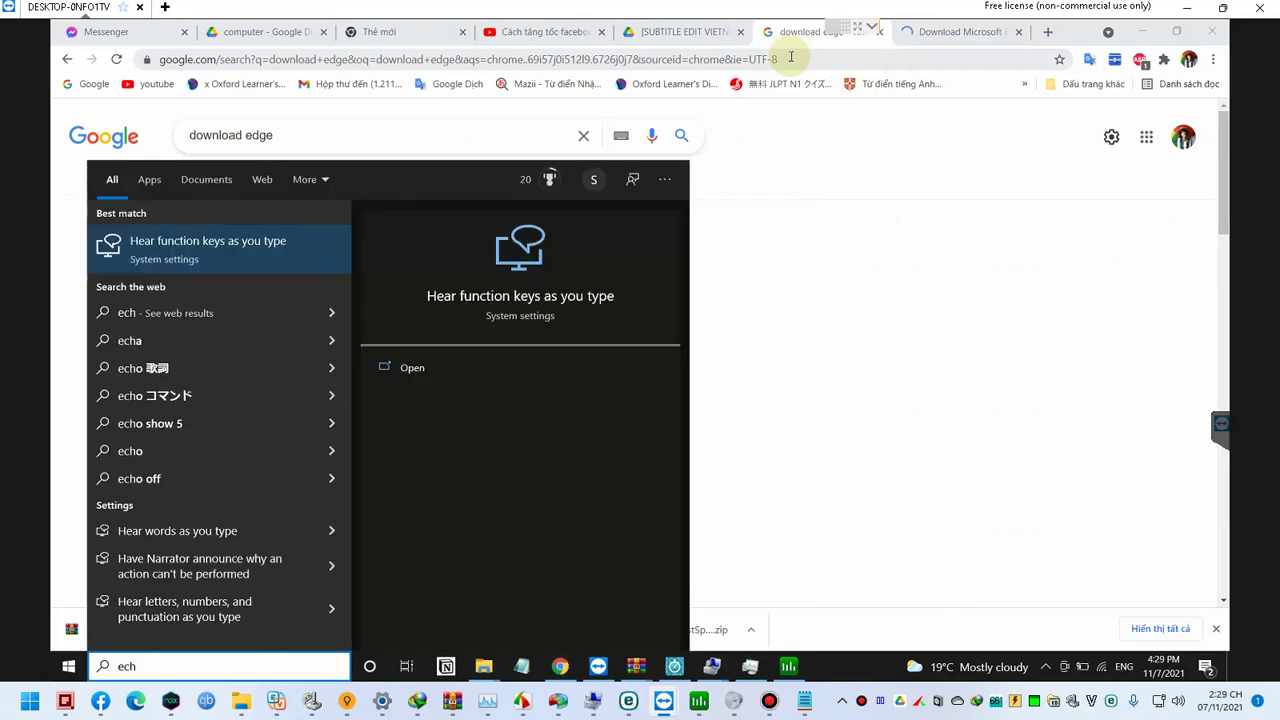
Step: Correct the search to 'speech' and cancel the Speech Recognition setup it opened
{"action": "key", "text": "Home"}
{"action": "type", "text": "sp"}
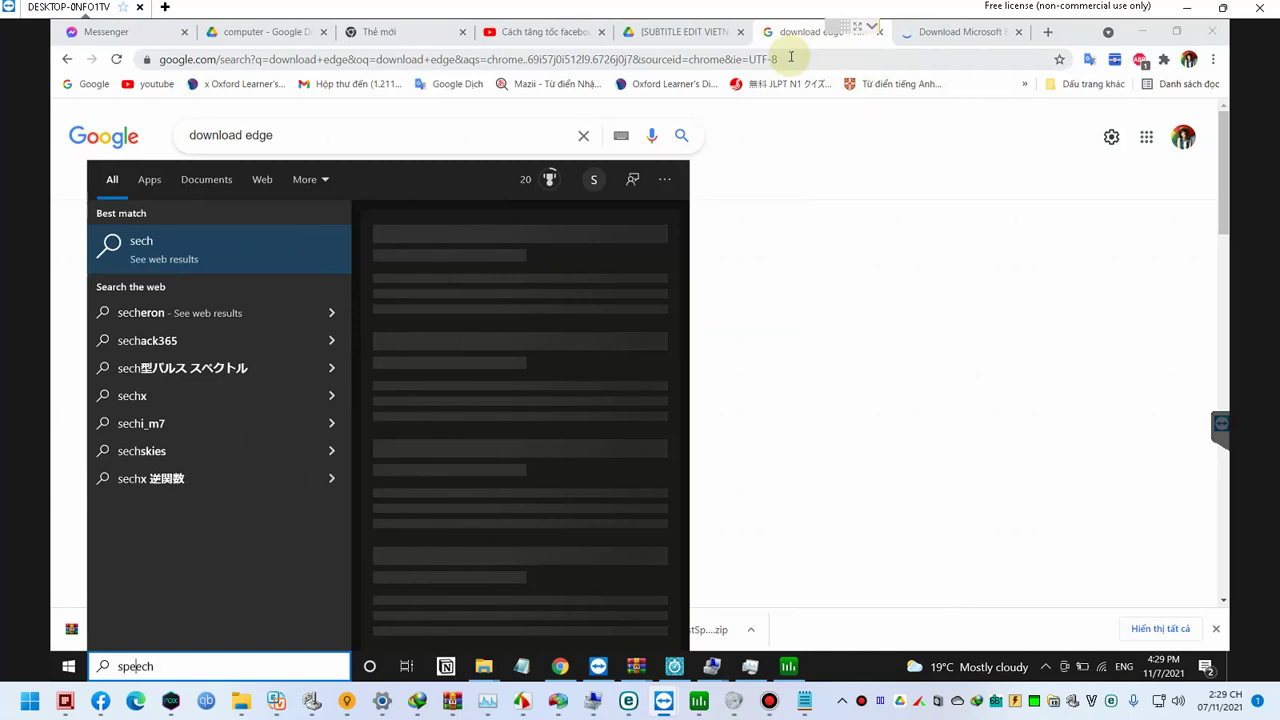
{"action": "type", "text": "e"}
{"action": "key", "text": "End"}
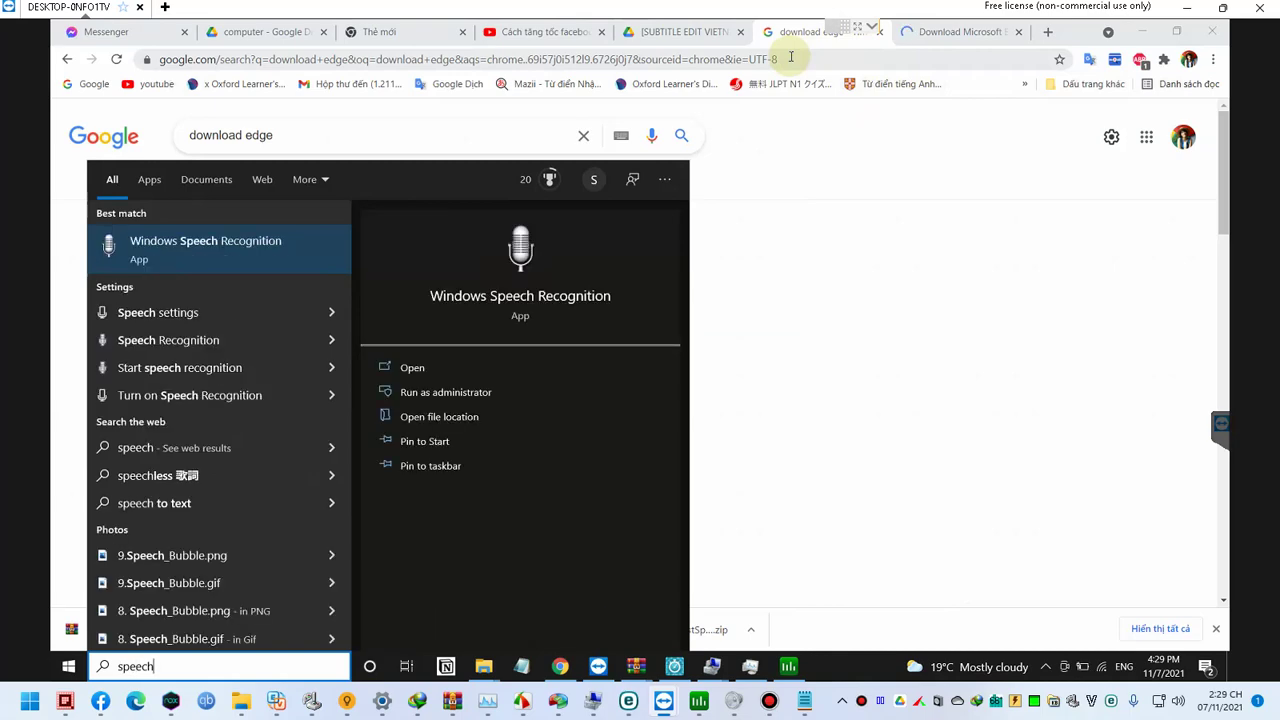
{"action": "key", "text": "Escape"}
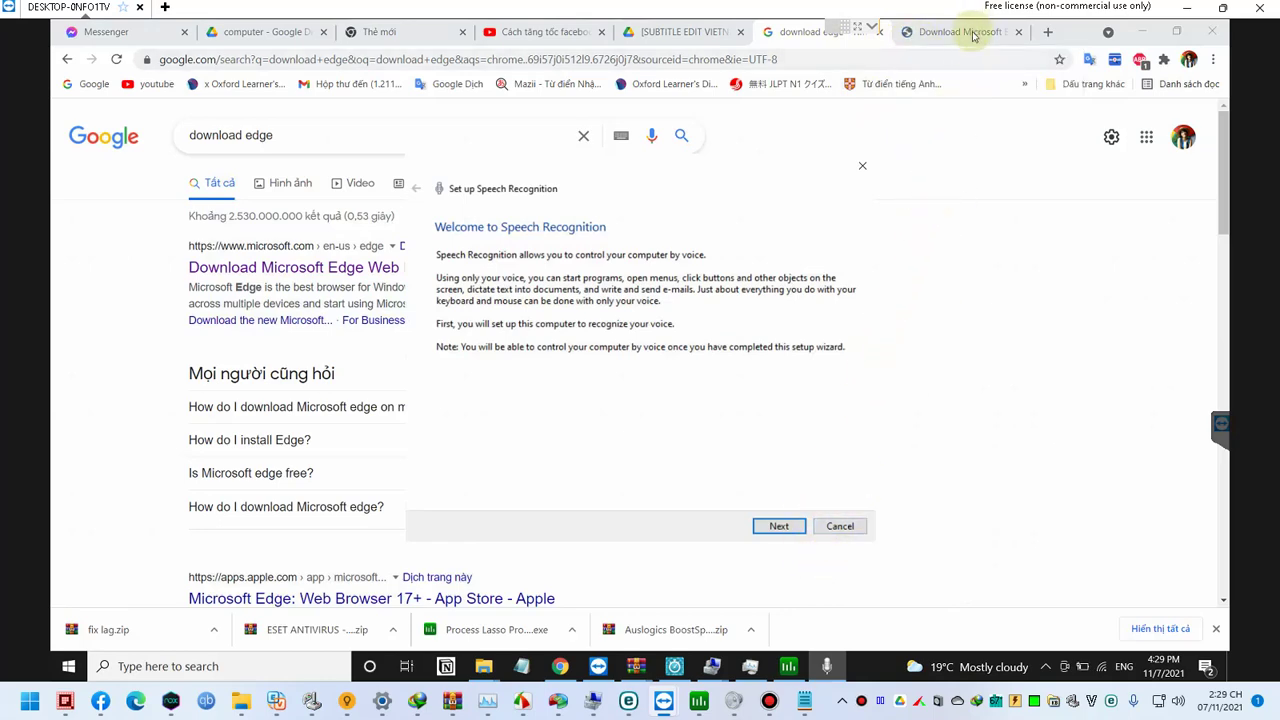
{"action": "left_click", "coordinate": [828, 662]}
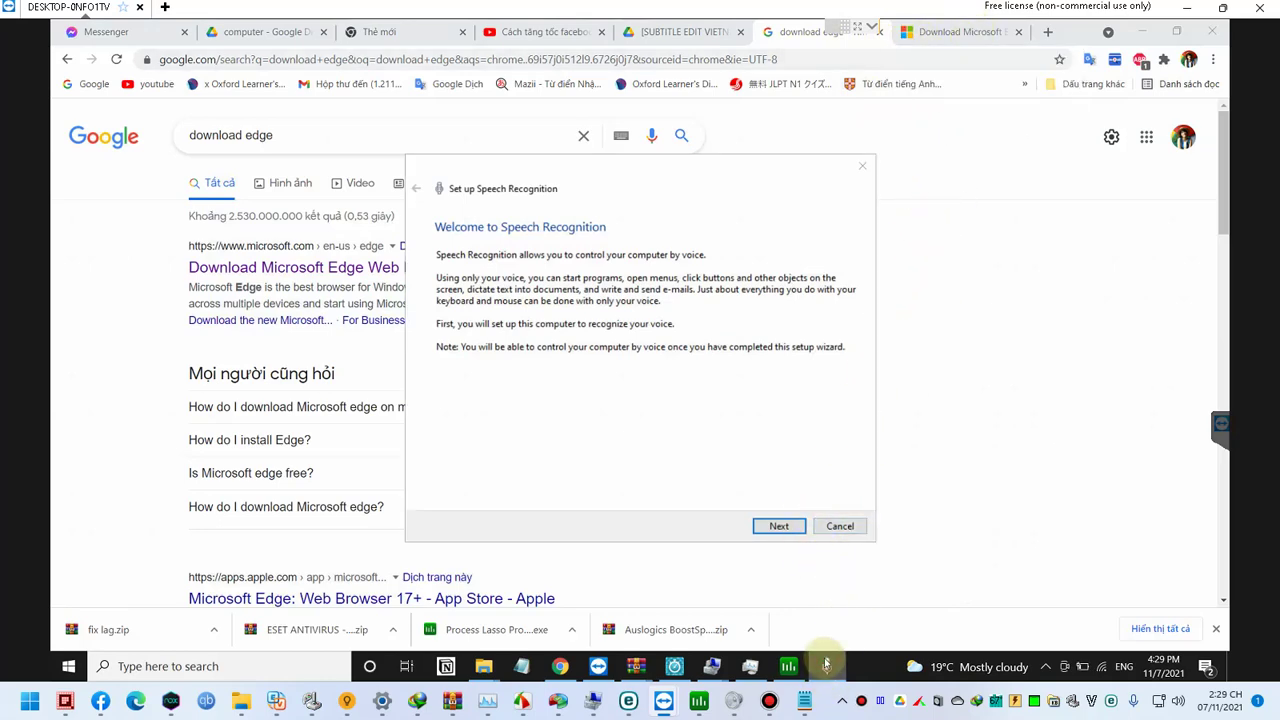
{"action": "left_click", "coordinate": [832, 525]}
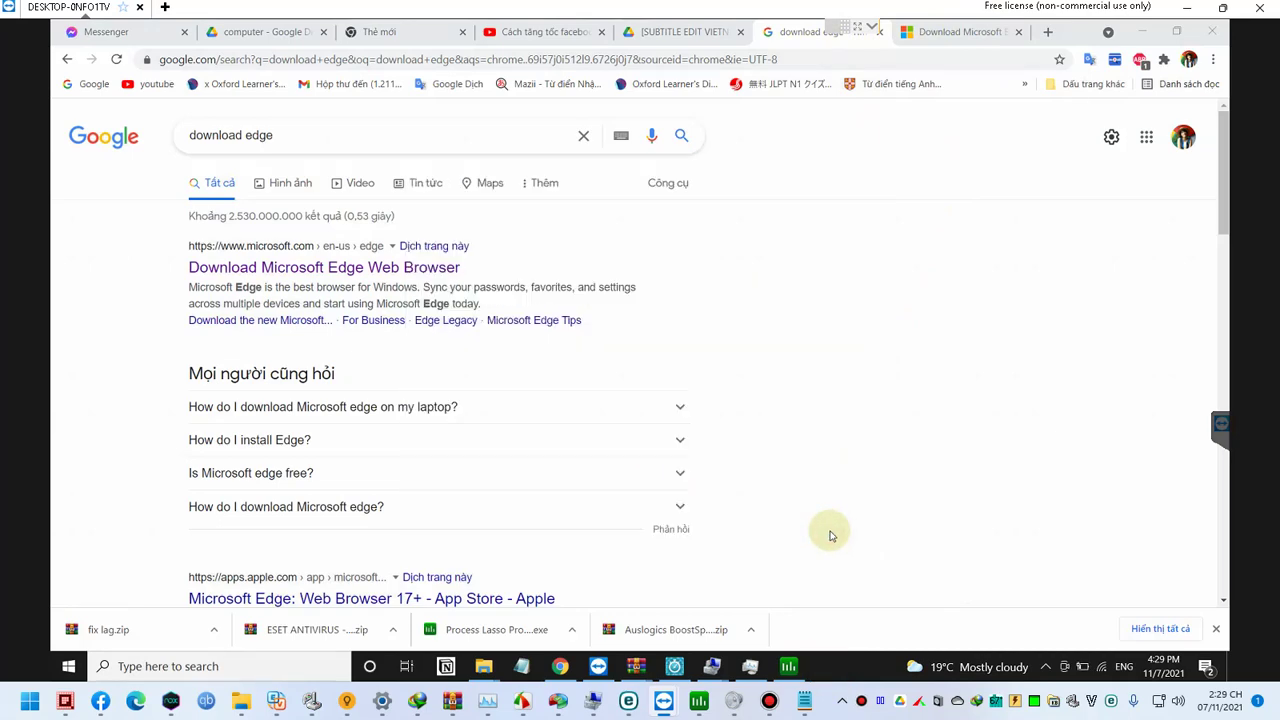
Step: Search 'speech sett' and open the Speech settings match
{"action": "key", "text": "super+s"}
{"action": "type", "text": "spedech"}
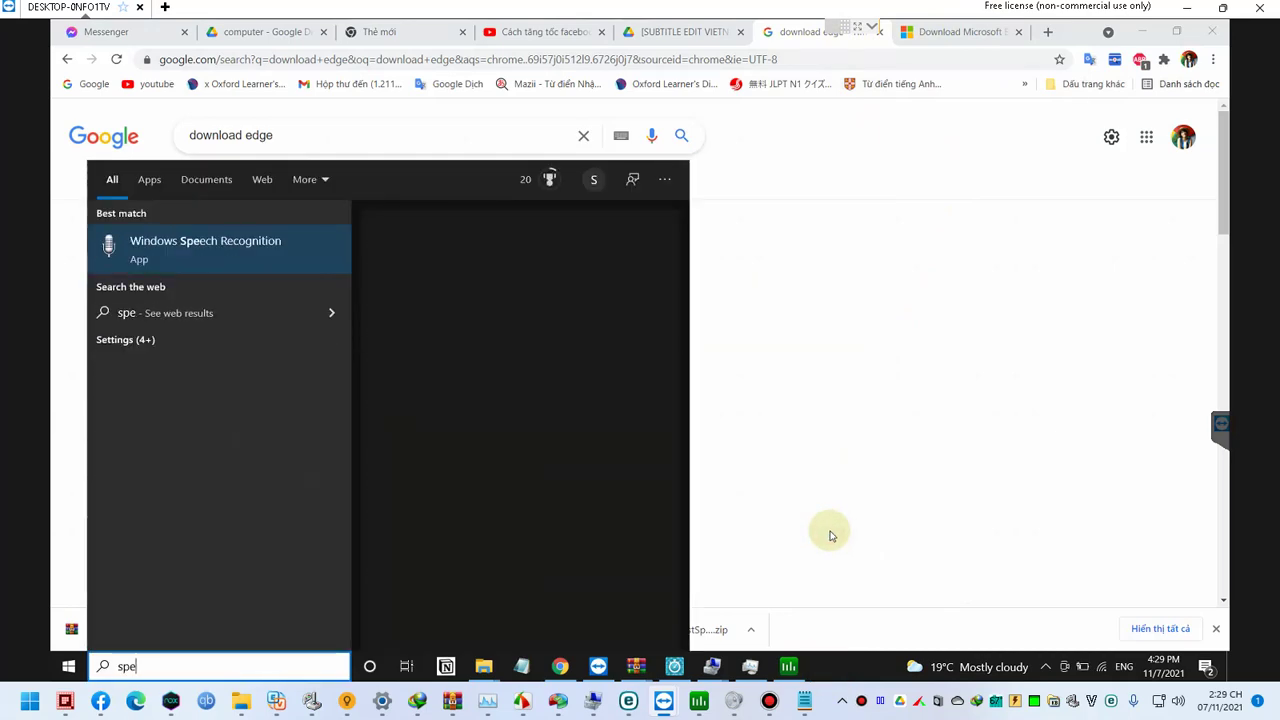
{"action": "key", "text": "Down"}
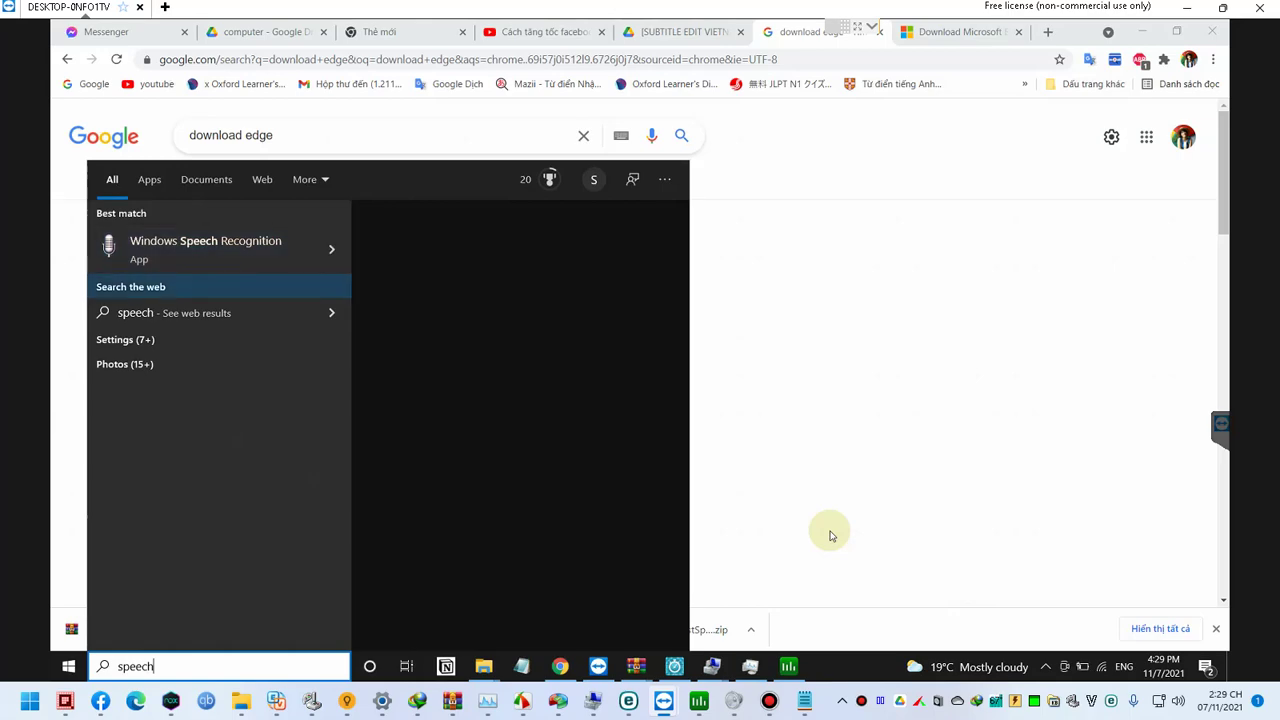
{"action": "key", "text": "Up"}
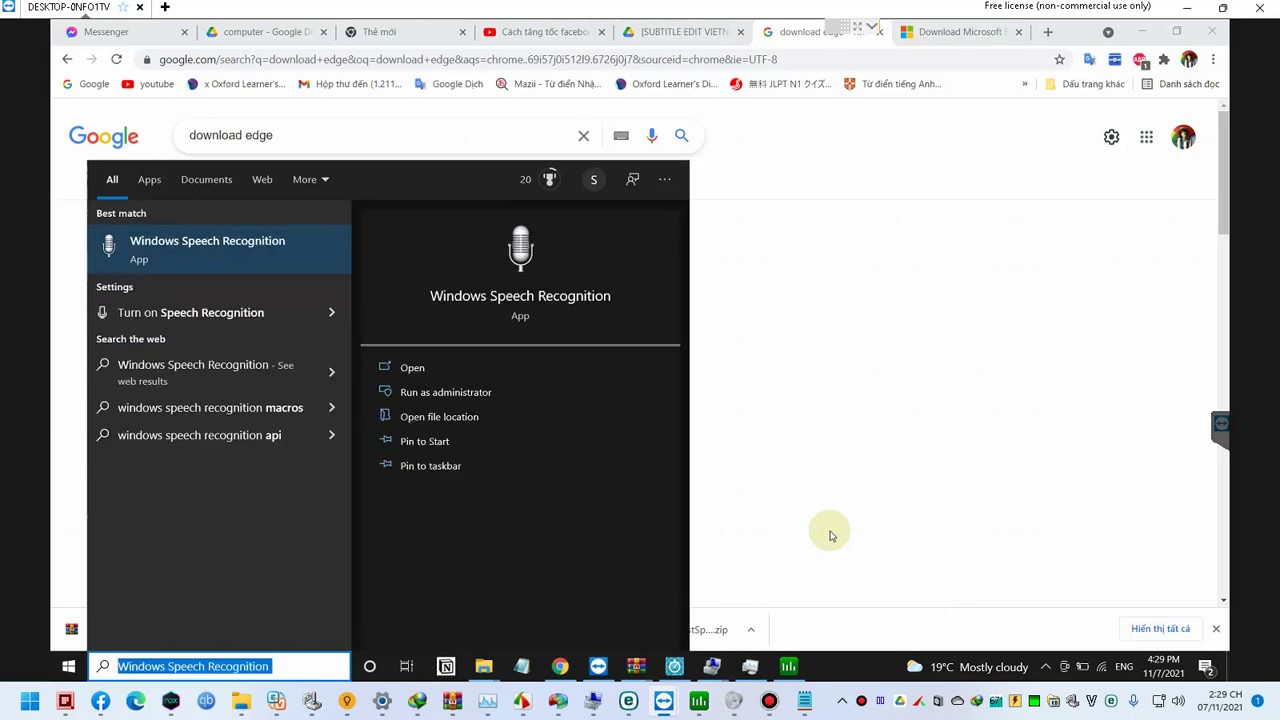
{"action": "type", "text": "speech sett"}
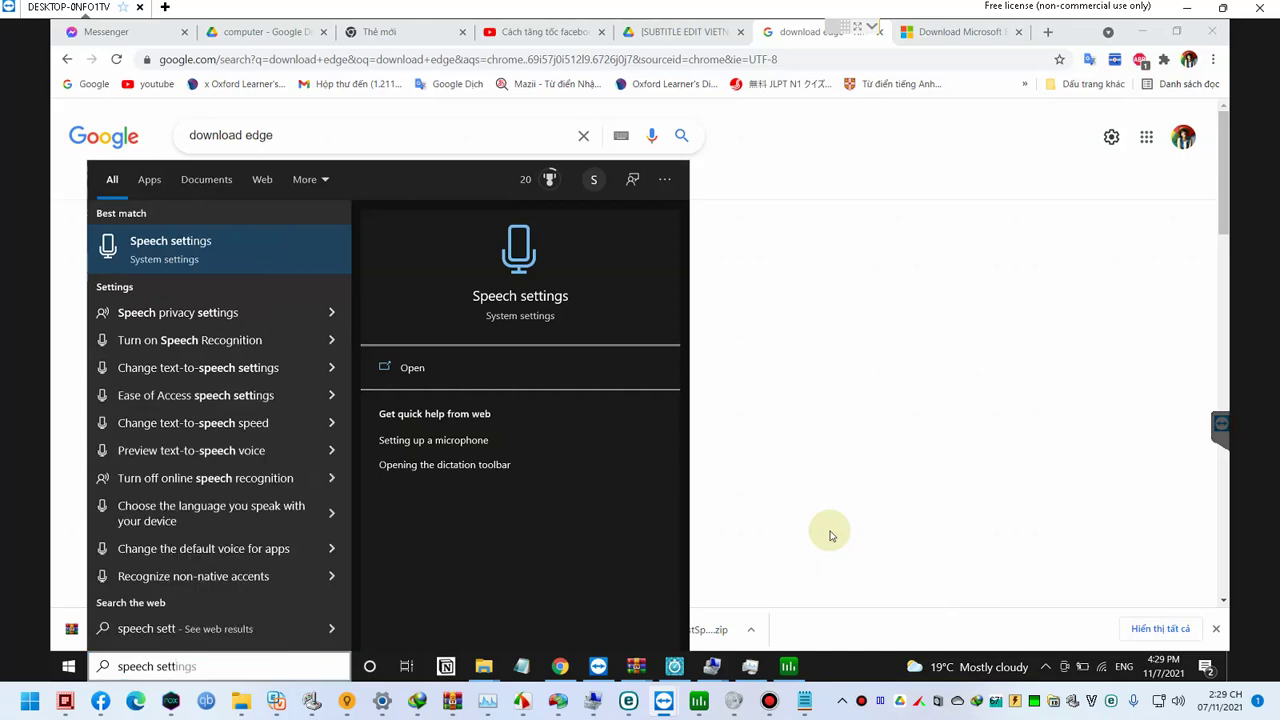
{"action": "key", "text": "Return"}
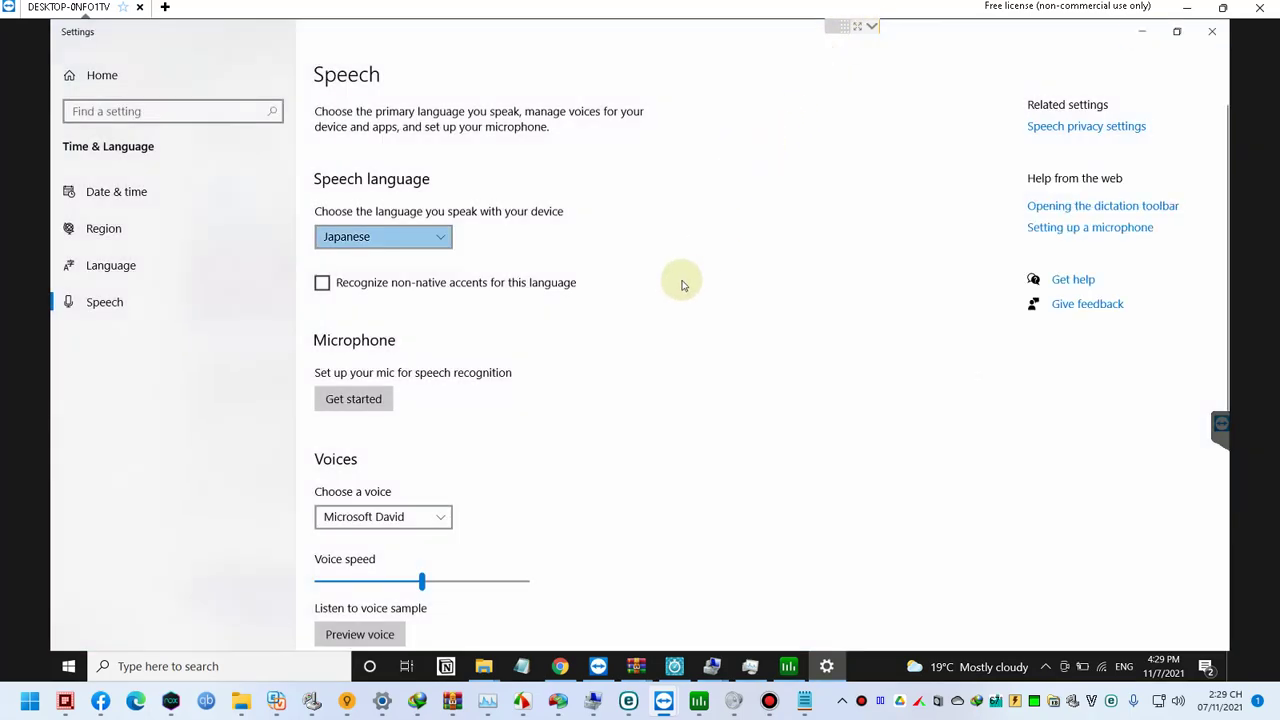
Step: Check the English, Japanese and Vietnamese voice packages, then return to the 'download edge' results
{"action": "scroll", "coordinate": [670, 285], "scroll_direction": "down", "scroll_amount": 5}
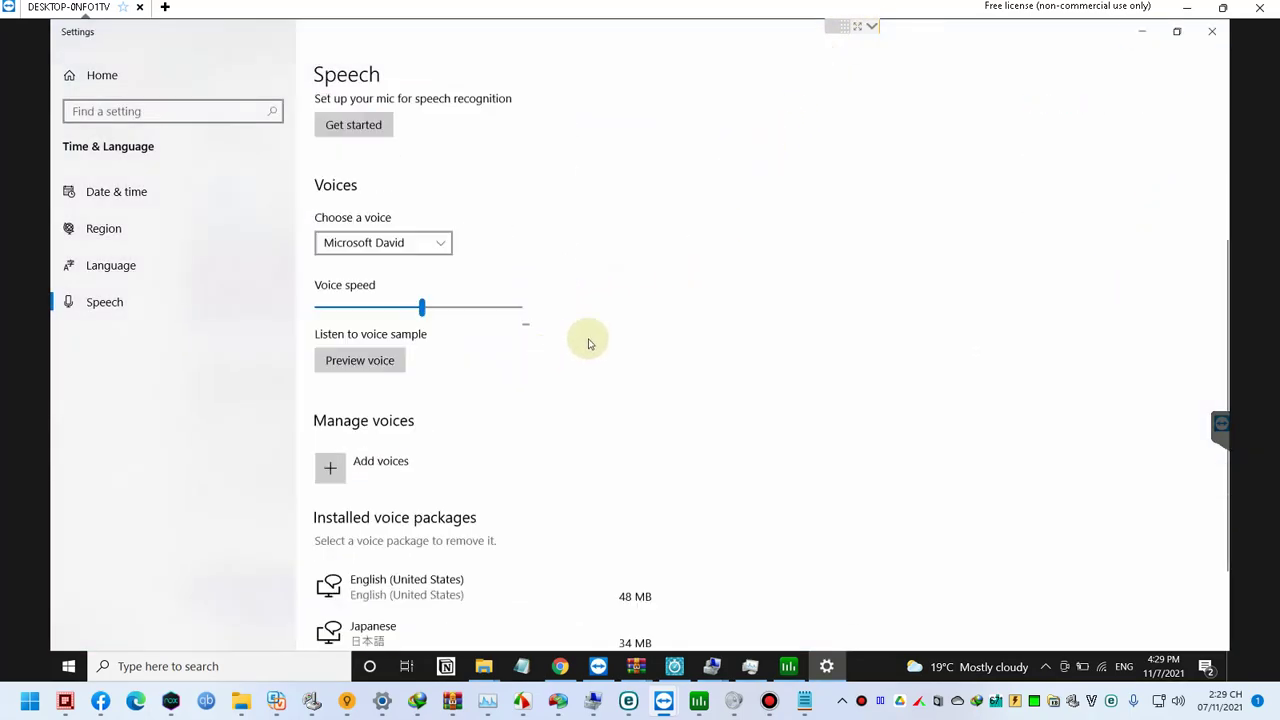
{"action": "scroll", "coordinate": [567, 350], "scroll_direction": "down", "scroll_amount": 2}
{"action": "left_click", "coordinate": [421, 578]}
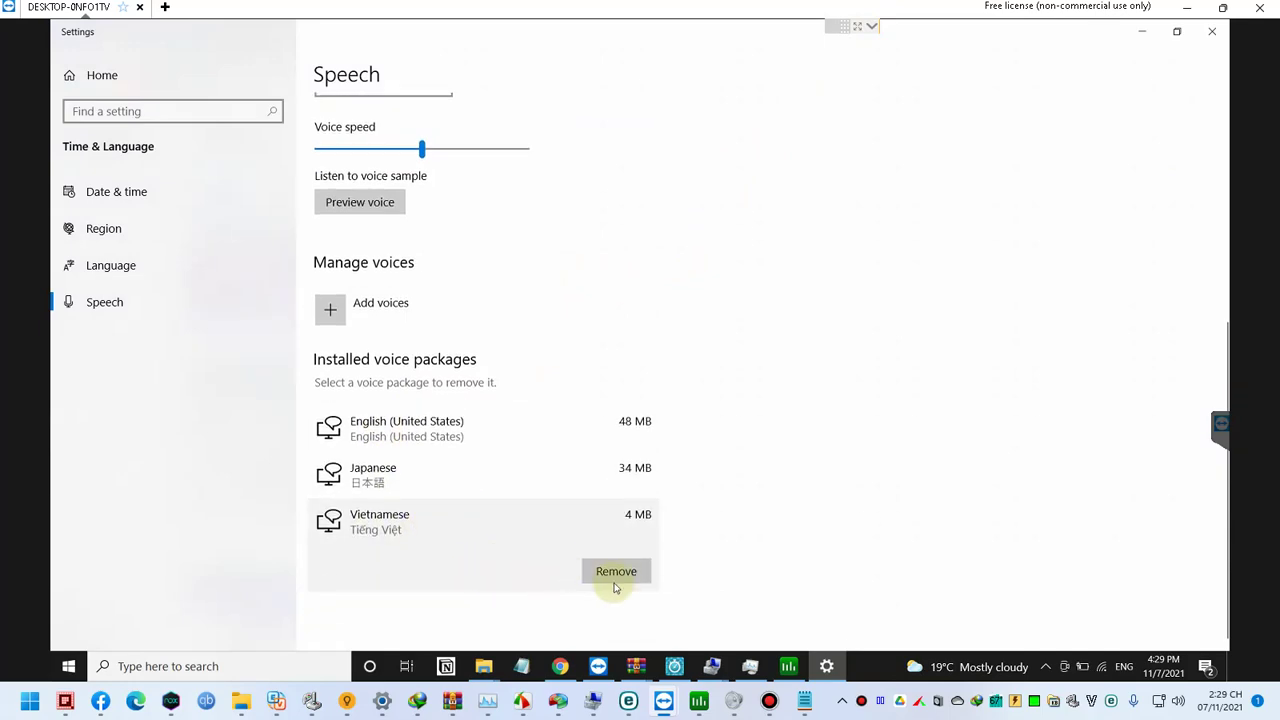
{"action": "left_click", "coordinate": [561, 668]}
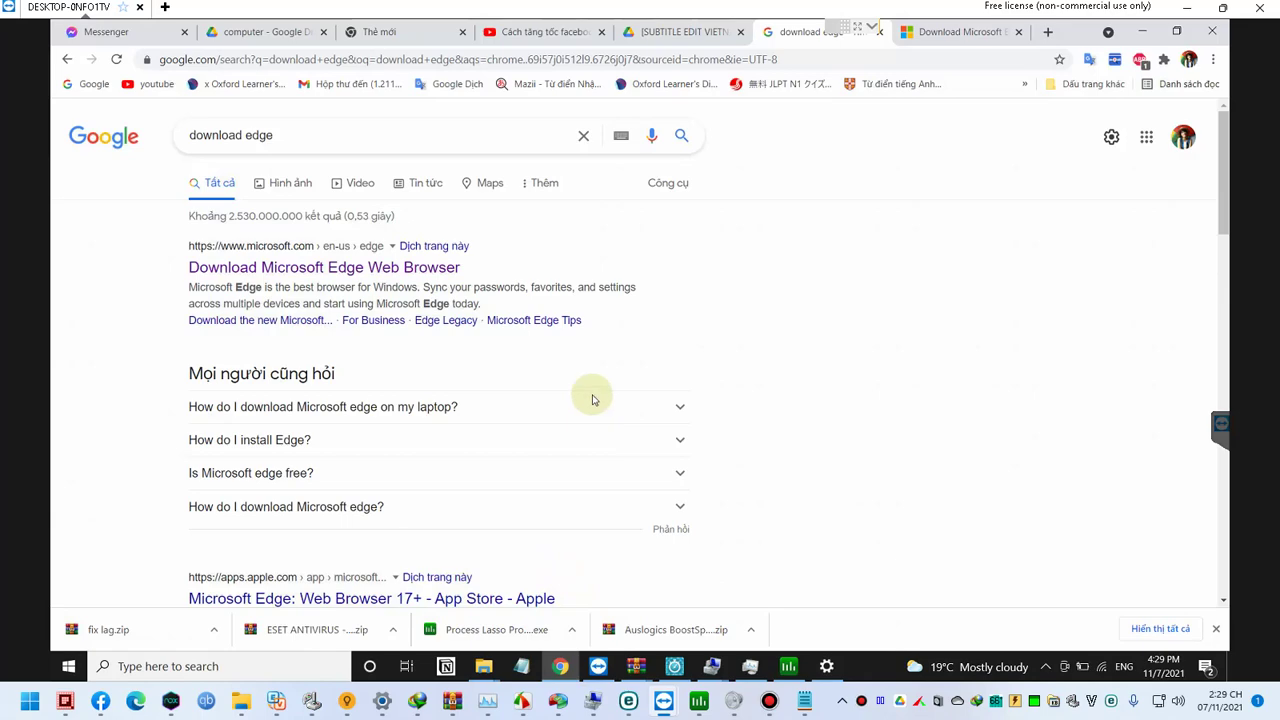
{"action": "right_click", "coordinate": [444, 297]}
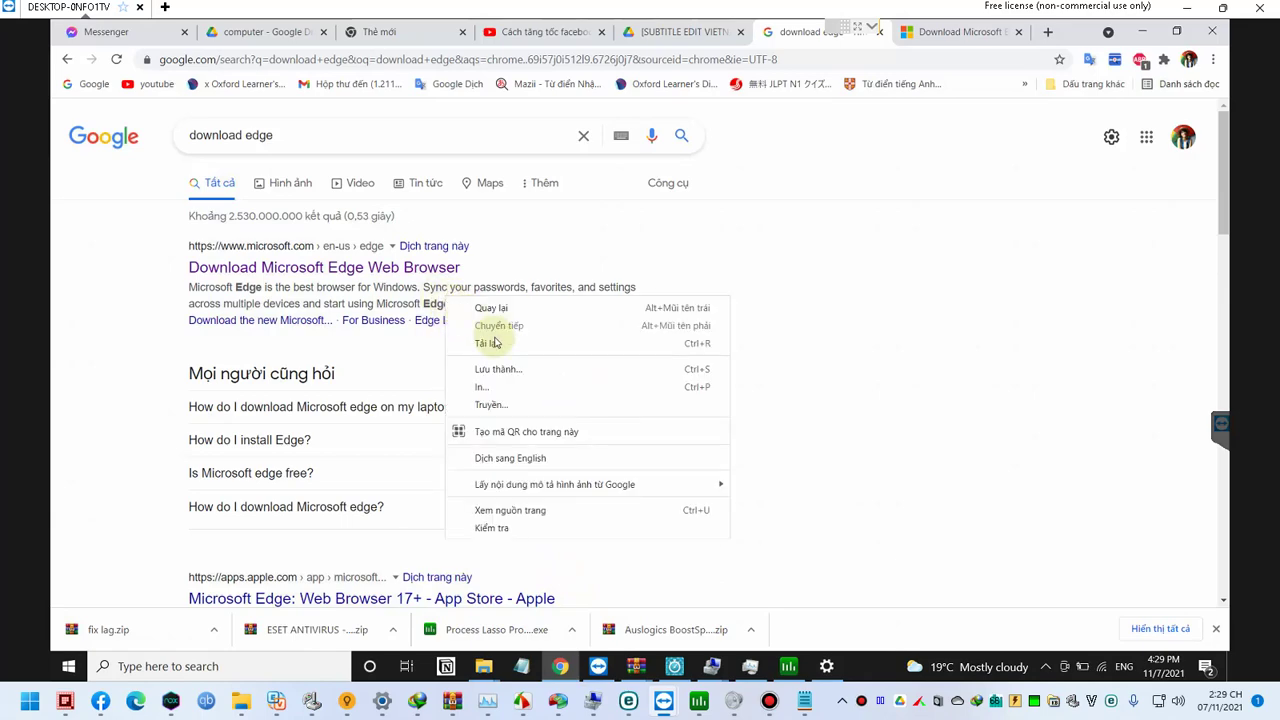
Step: Switch to the Download Microsoft Edge tab and jump to Edge downloads for each platform
{"action": "left_click", "coordinate": [930, 40]}
{"action": "left_click", "coordinate": [933, 42]}
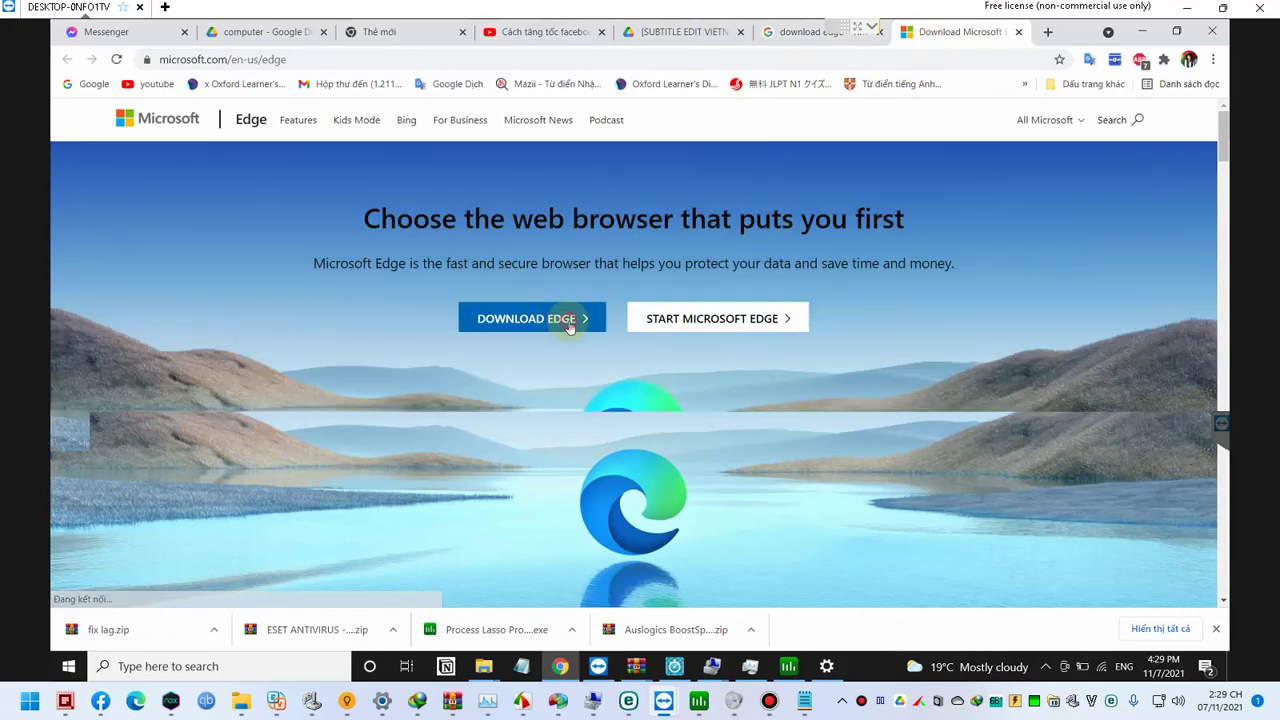
{"action": "left_click", "coordinate": [569, 320]}
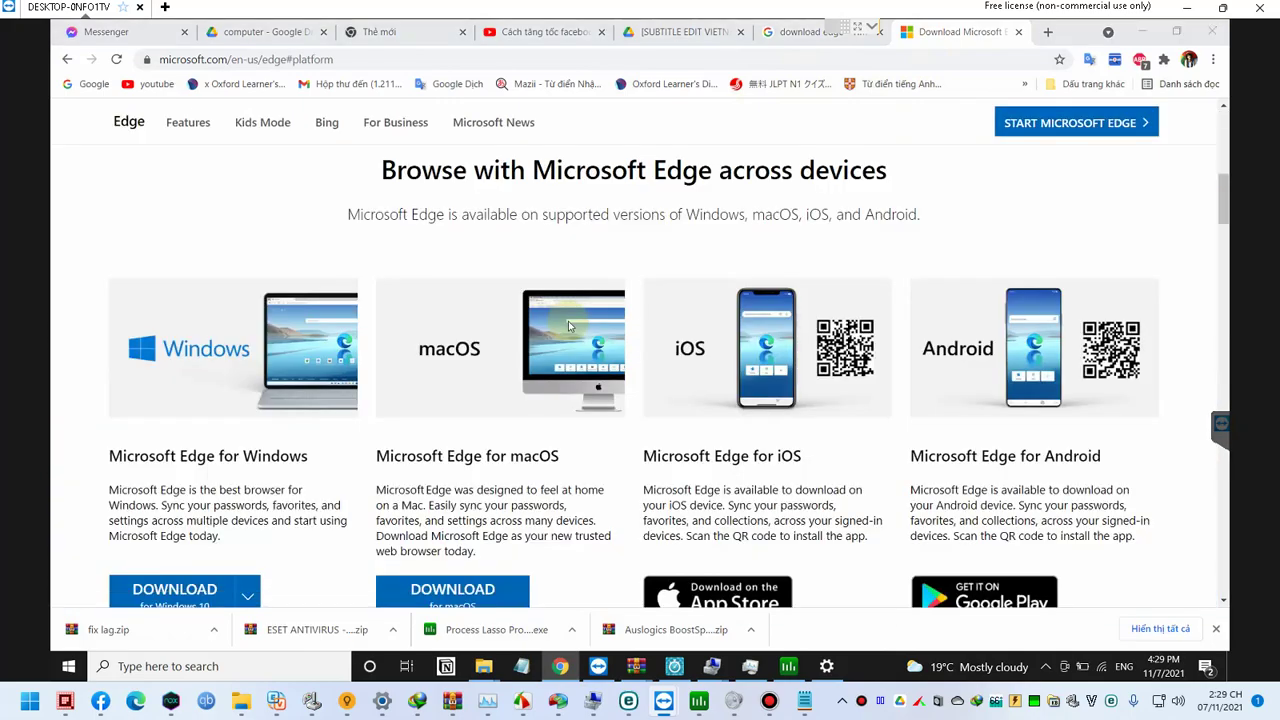
Step: Launch Microsoft Edge from Start search, then bring up Chrome's menu to reach Settings
{"action": "type", "text": "ed"}
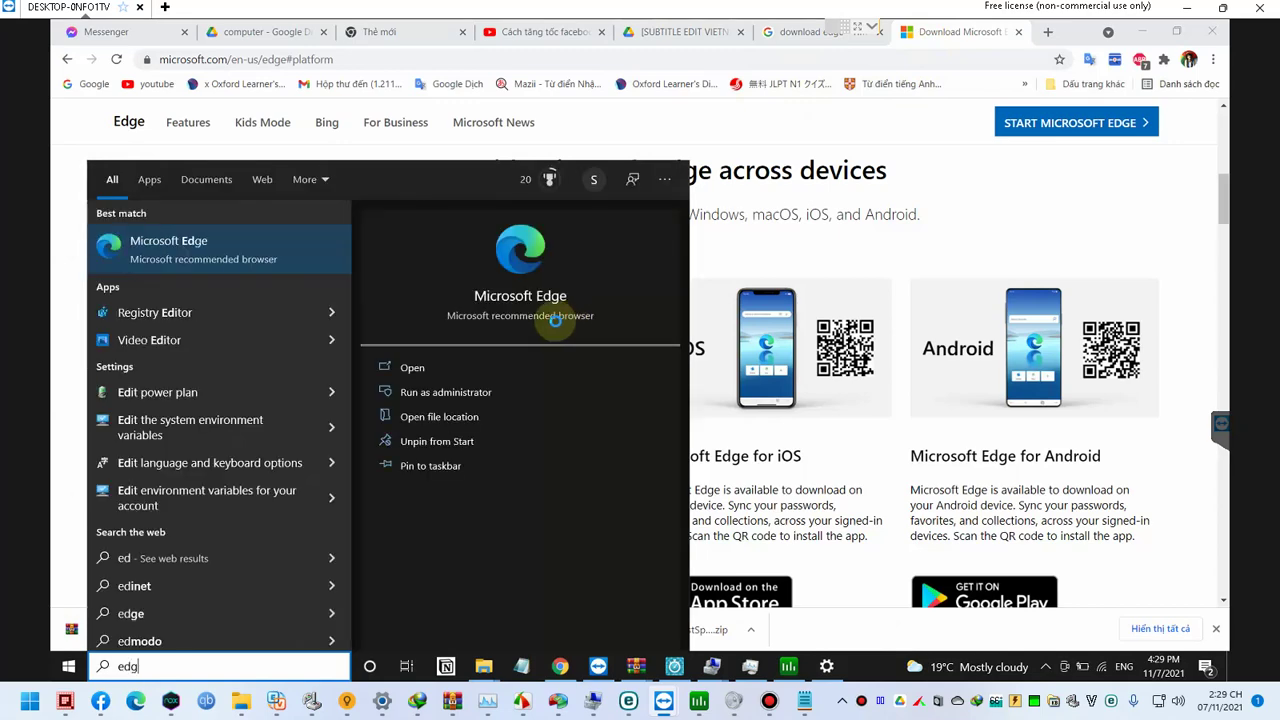
{"action": "type", "text": "g"}
{"action": "left_click", "coordinate": [251, 255]}
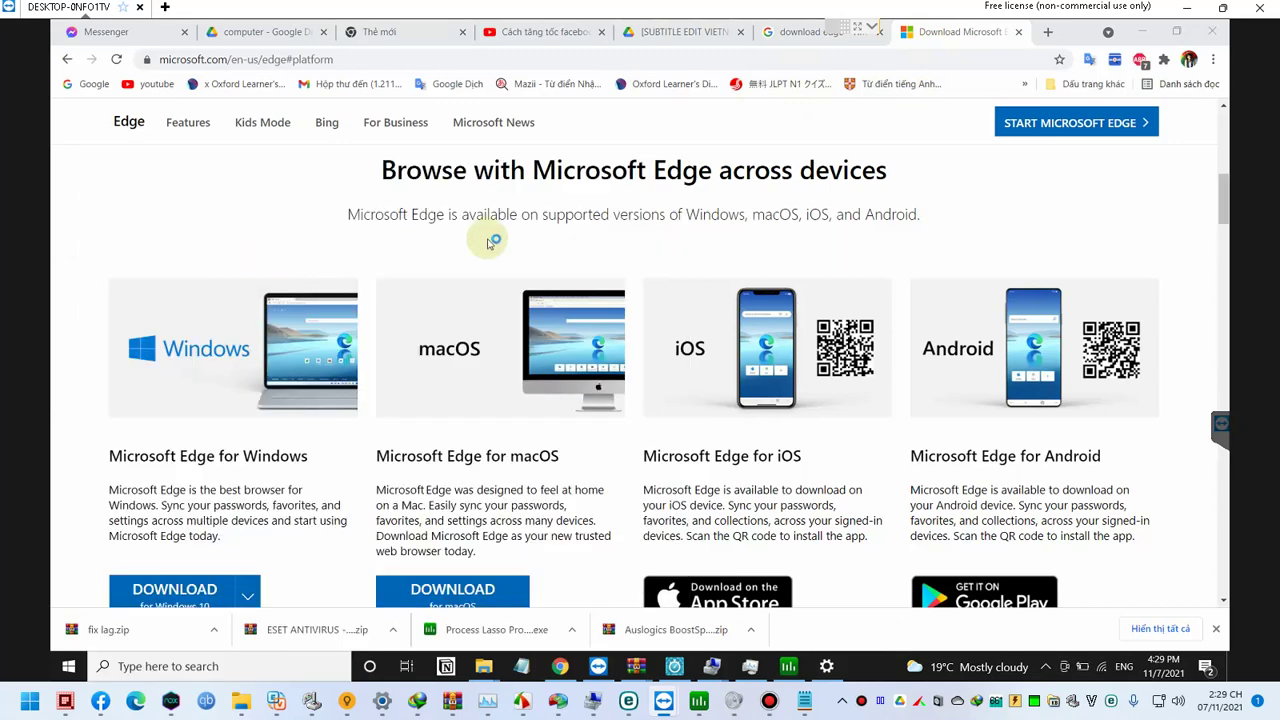
{"action": "left_click", "coordinate": [1211, 61]}
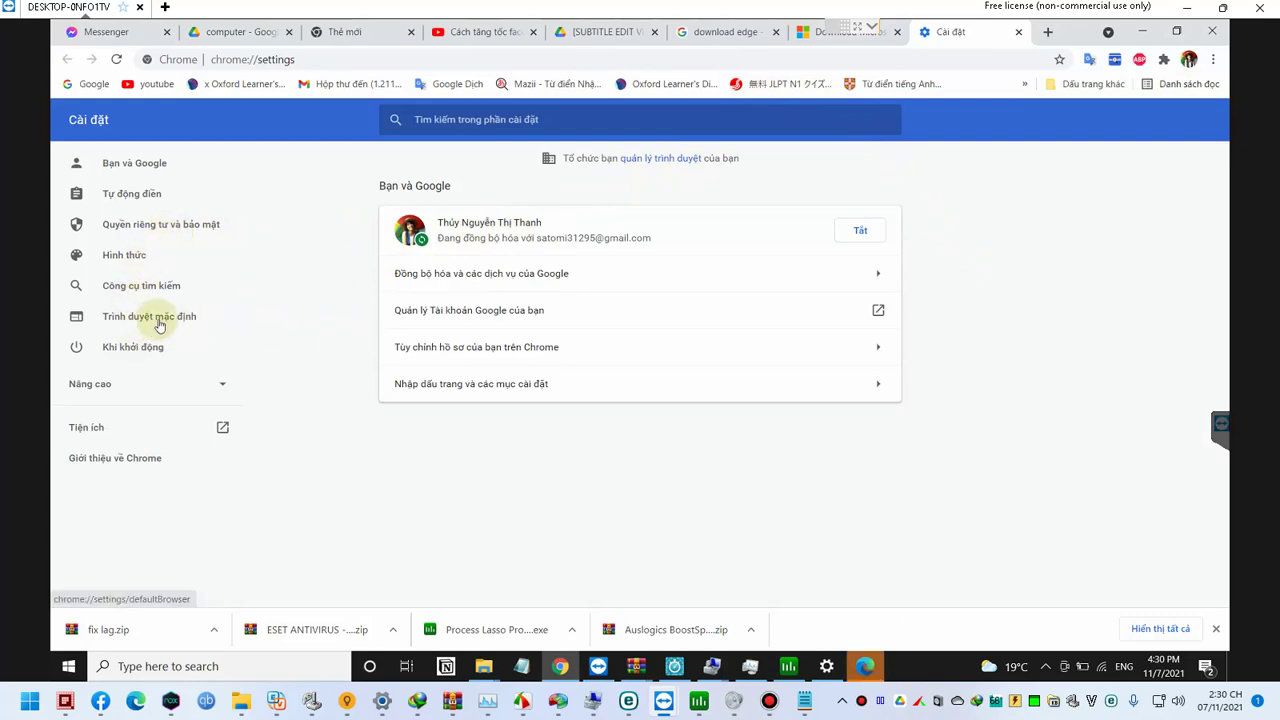
Step: Bring Edge forward, turn on sync for the 'Not syncing' profile, and confirm it in the profile panel
{"action": "left_click", "coordinate": [145, 196]}
{"action": "left_click", "coordinate": [864, 666]}
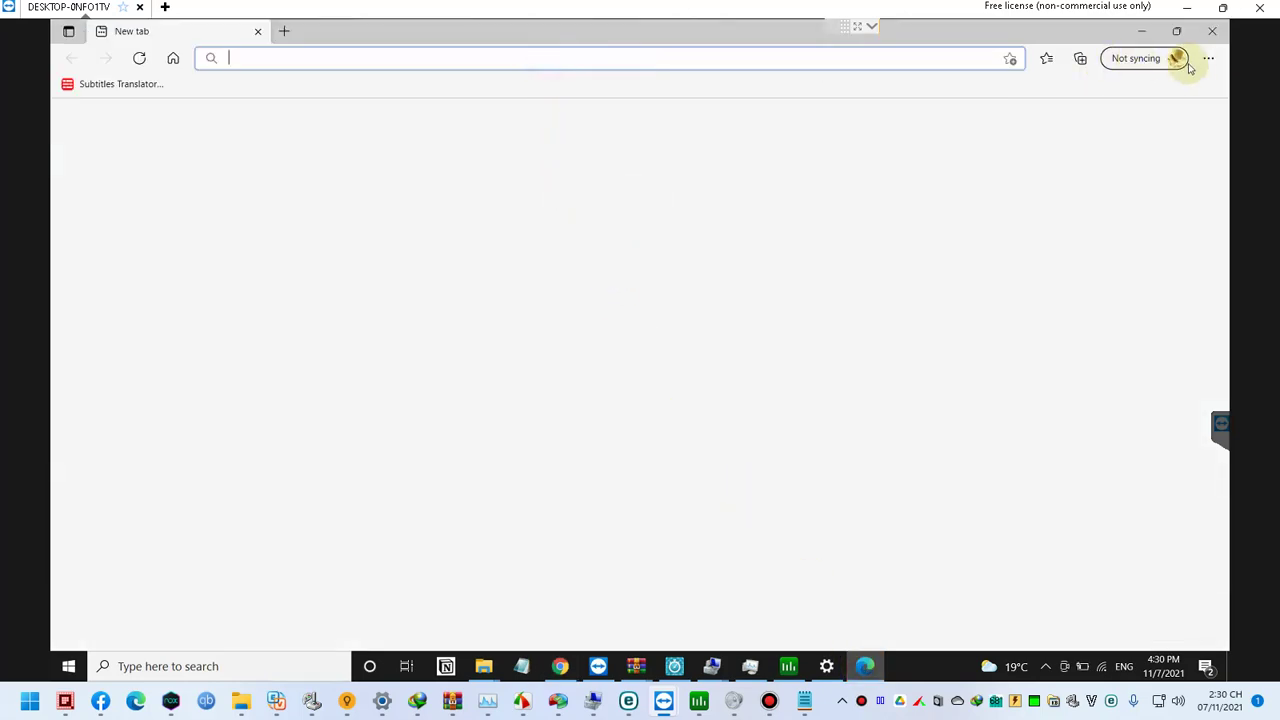
{"action": "left_click", "coordinate": [1137, 64]}
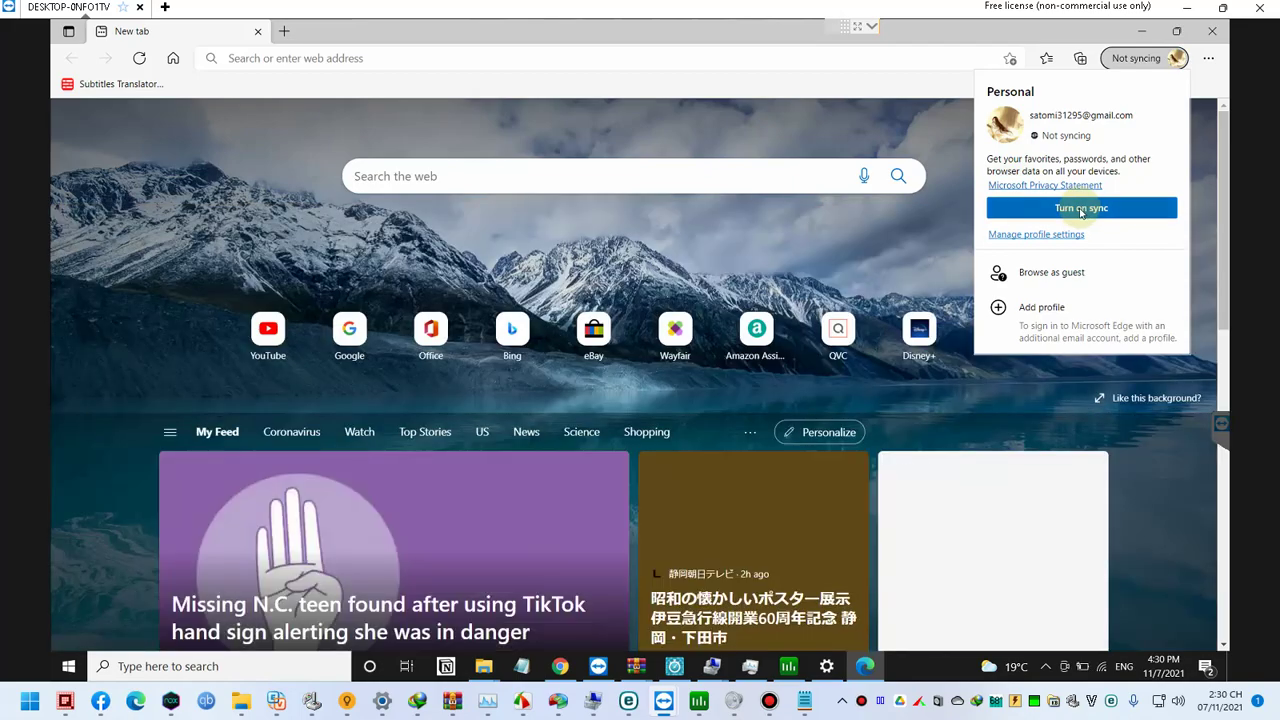
{"action": "left_click", "coordinate": [1081, 209]}
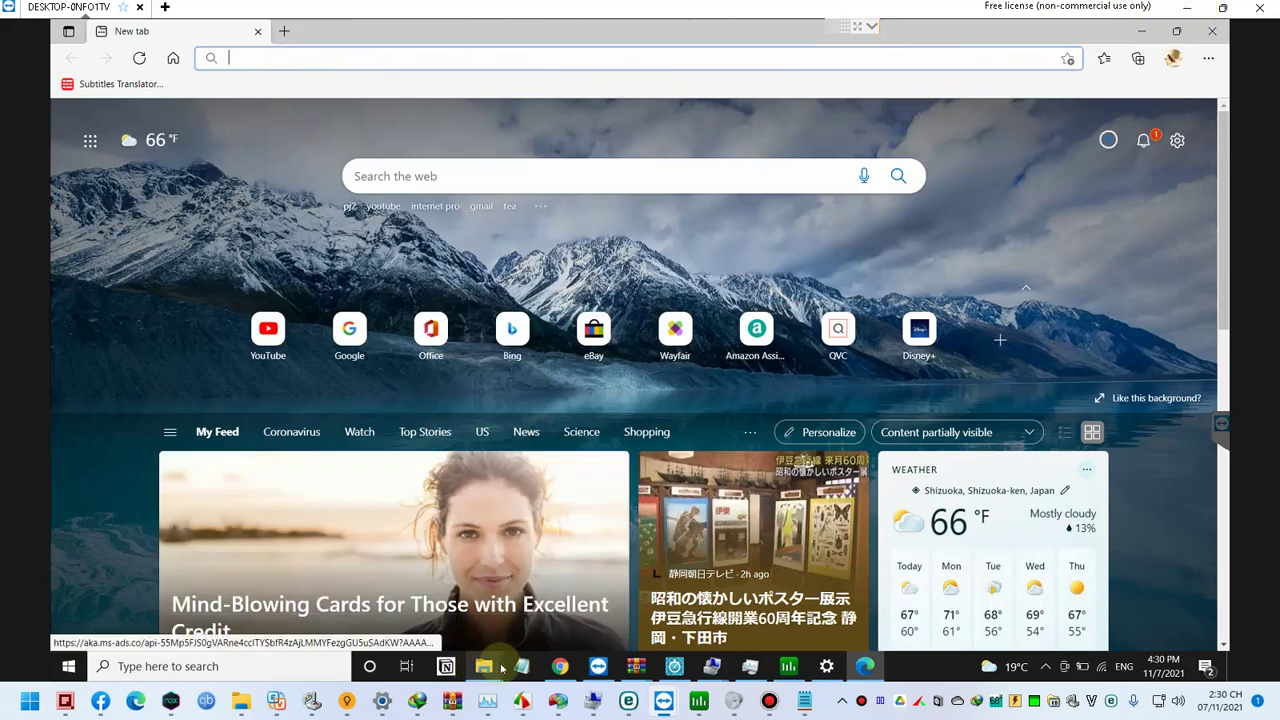
{"action": "left_click", "coordinate": [1172, 58]}
{"action": "left_click", "coordinate": [1172, 58]}
{"action": "left_click", "coordinate": [1172, 58]}
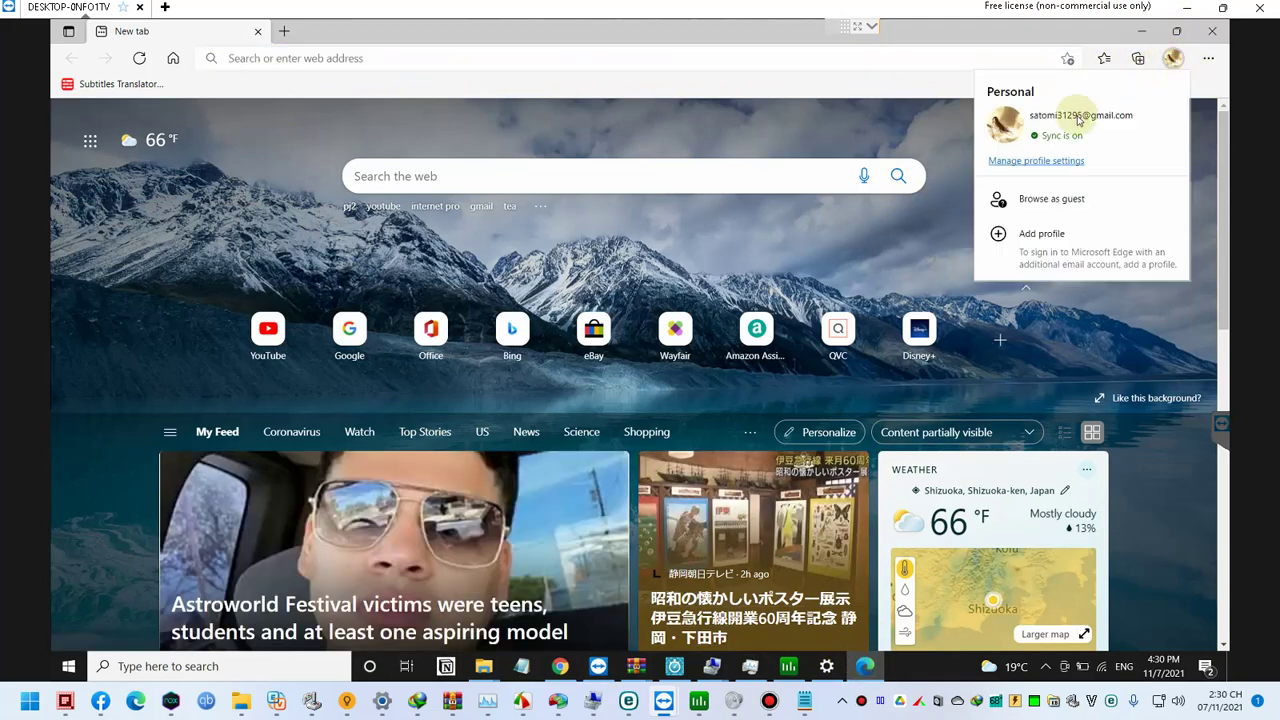
{"action": "left_click", "coordinate": [1207, 58]}
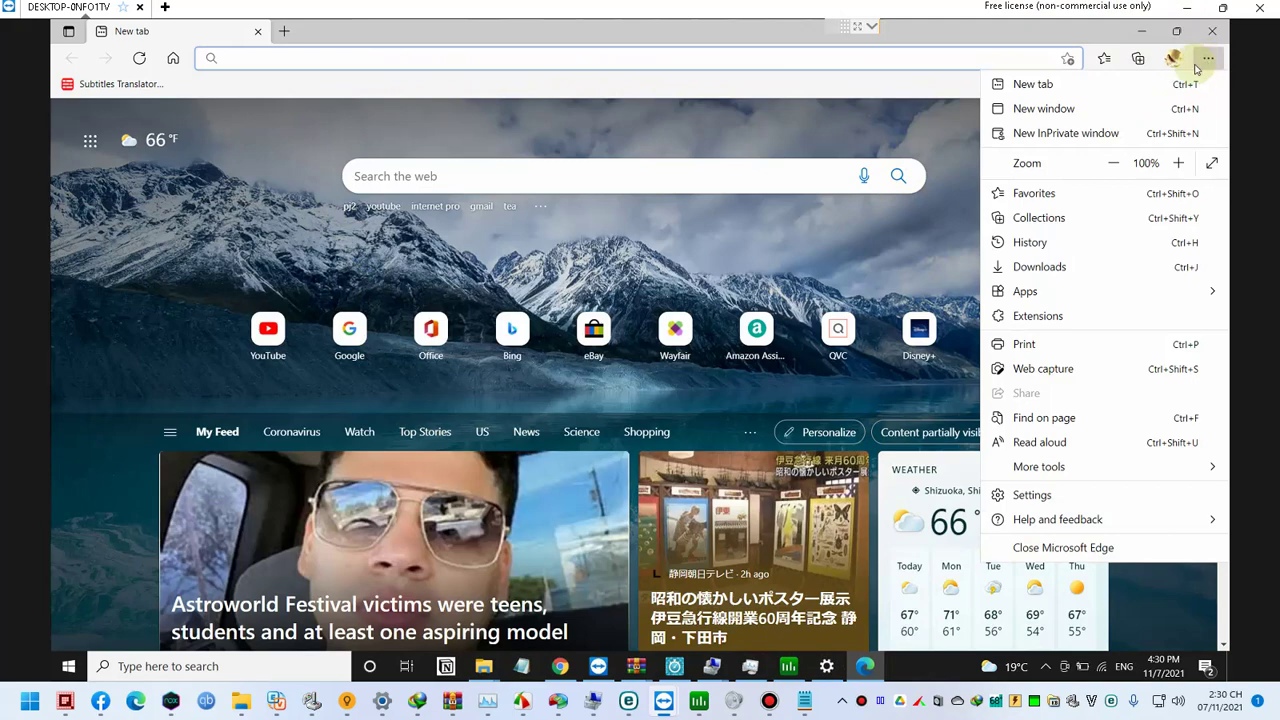
Step: Search for 'thanhnien' from Edge's address bar, retrying in a fresh window
{"action": "left_click", "coordinate": [489, 56]}
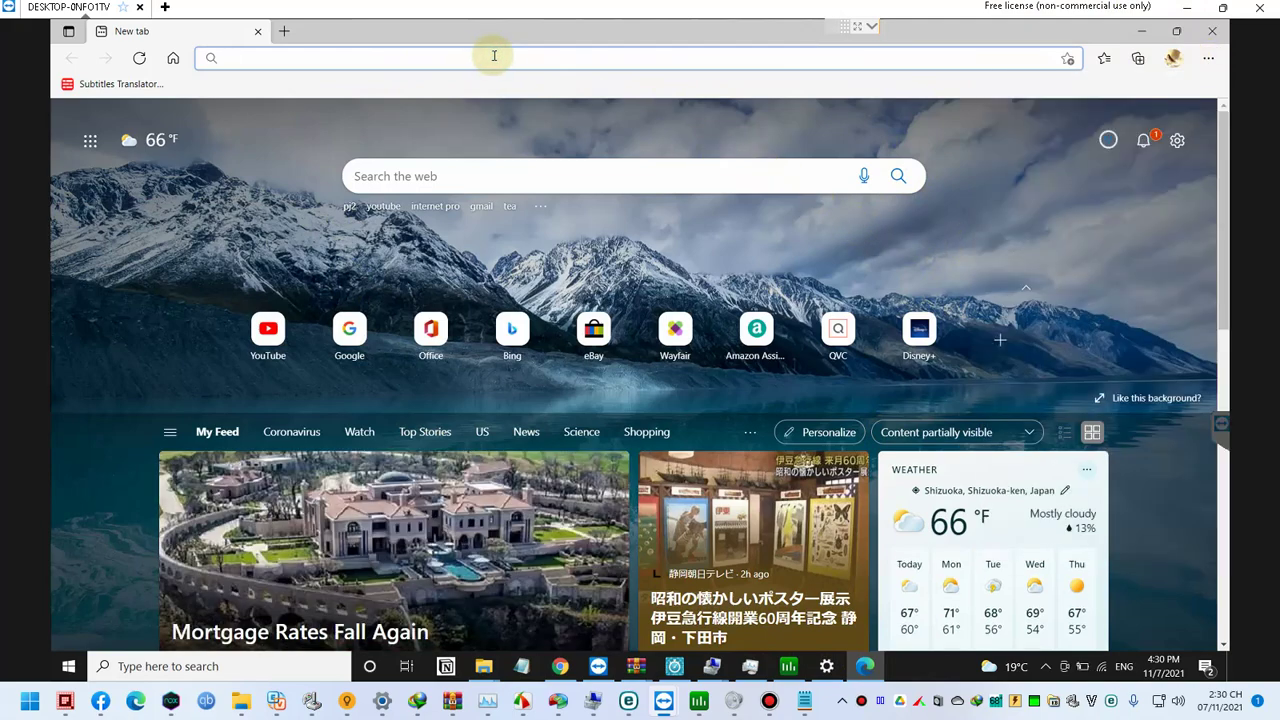
{"action": "type", "text": "facebook.com"}
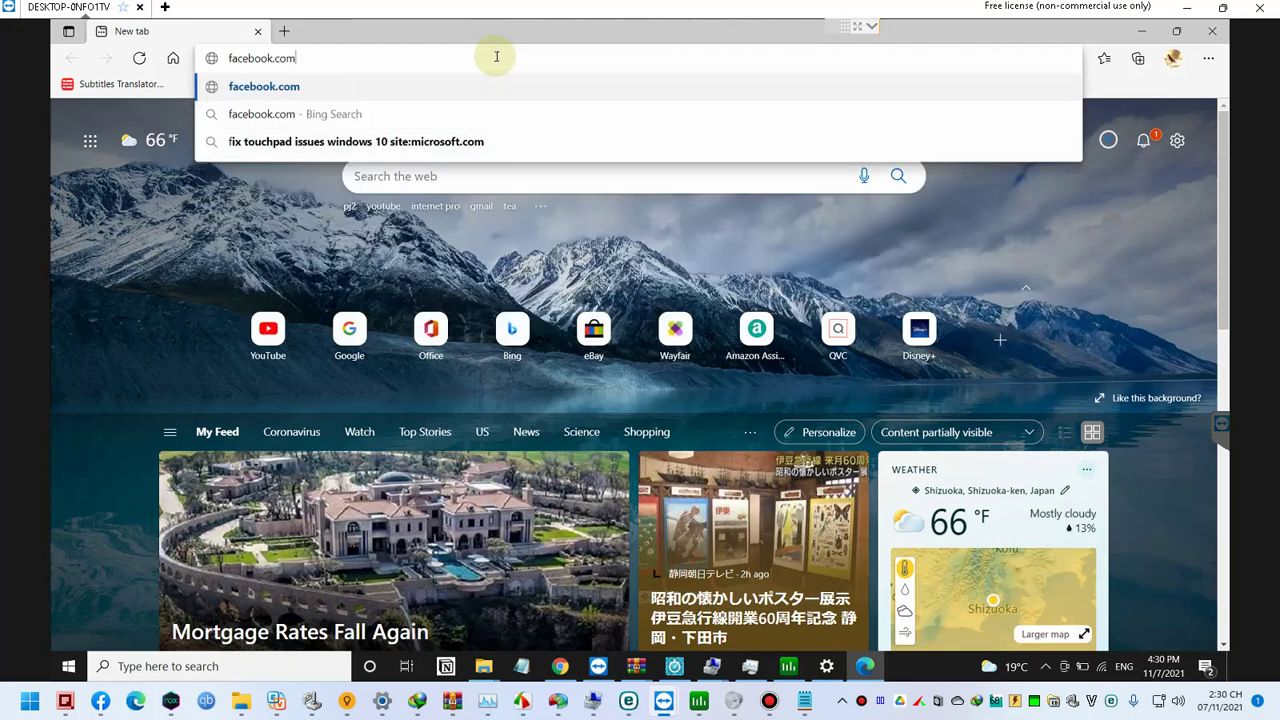
{"action": "type", "text": "thanhnien"}
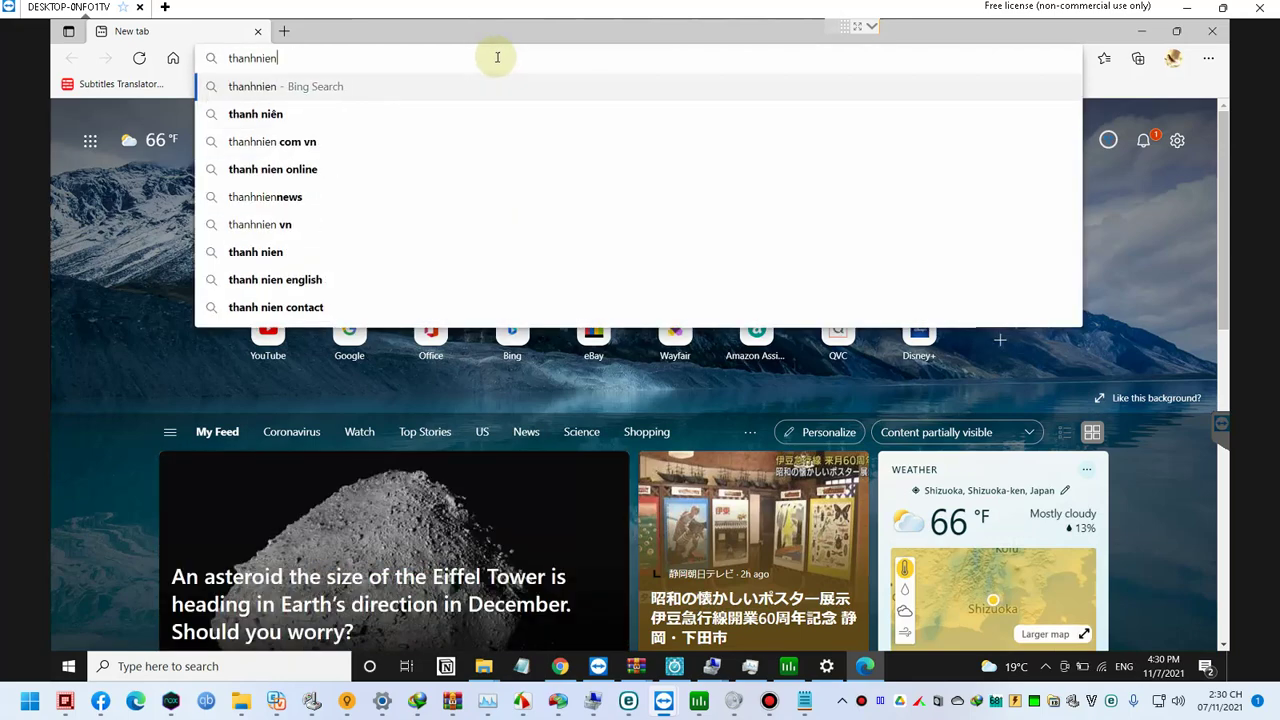
{"action": "key", "text": "Return"}
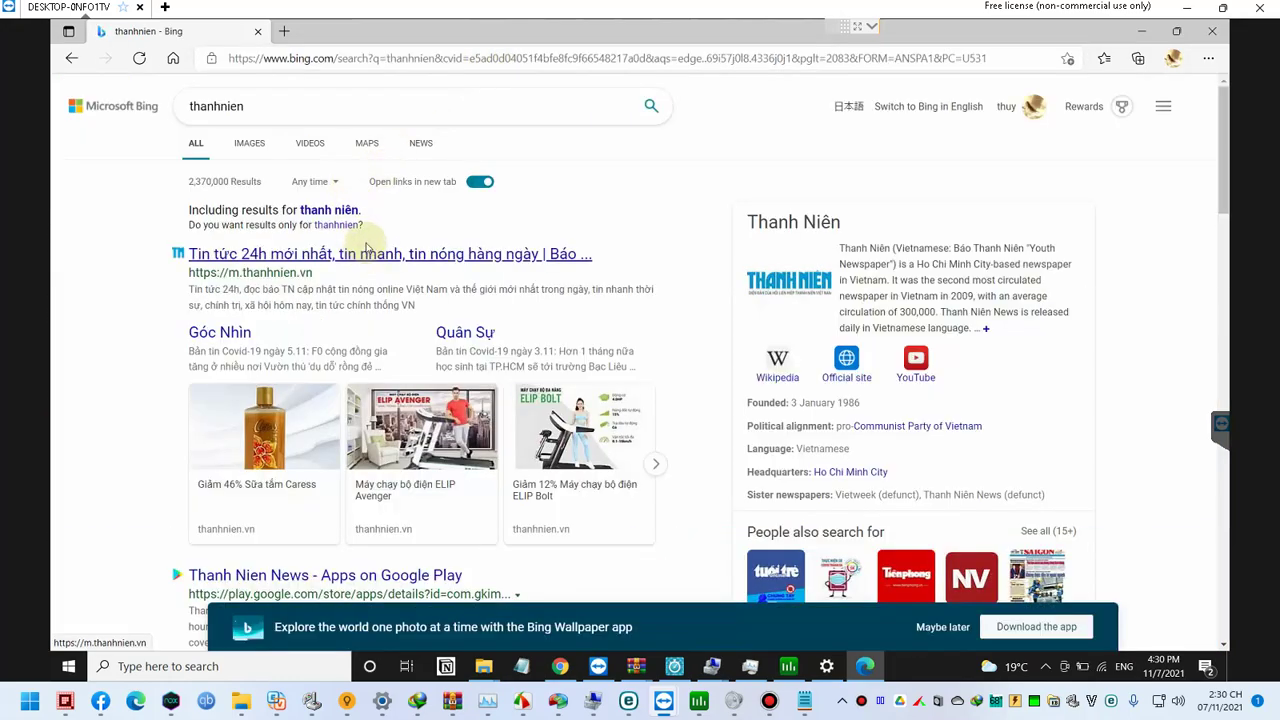
{"action": "key", "text": "ctrl+n"}
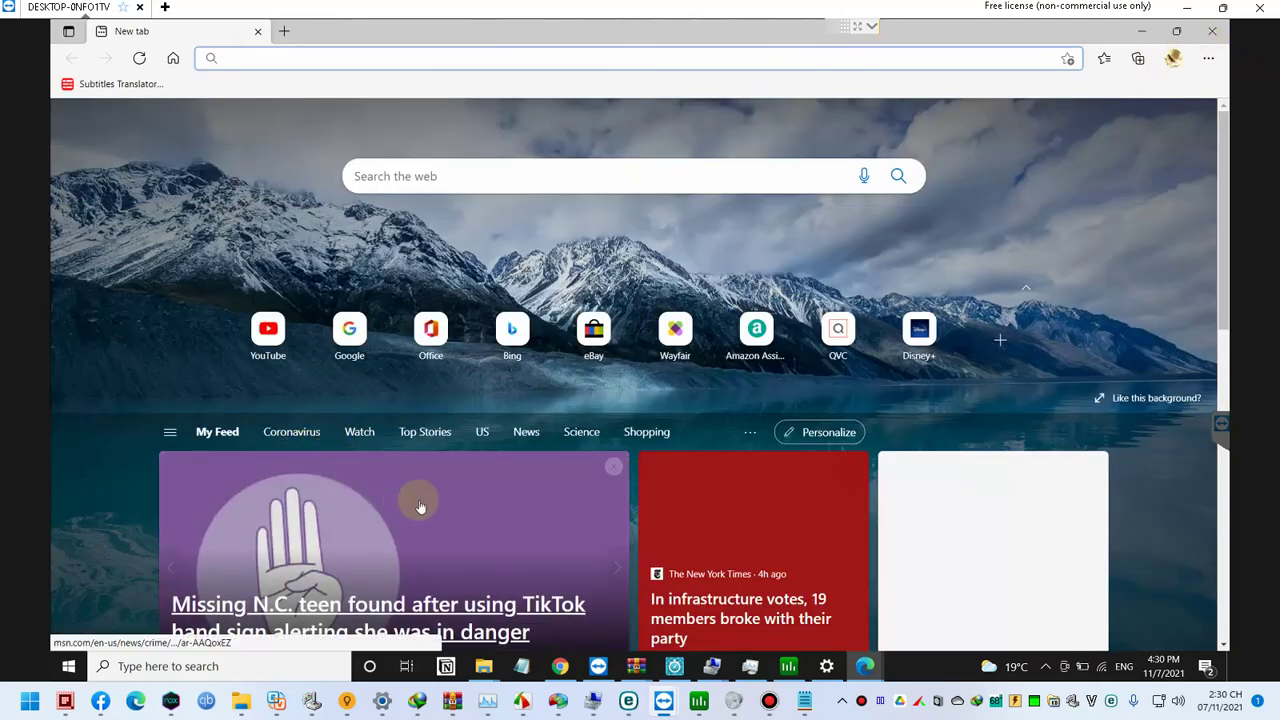
{"action": "scroll", "coordinate": [420, 507], "scroll_direction": "down", "scroll_amount": 1}
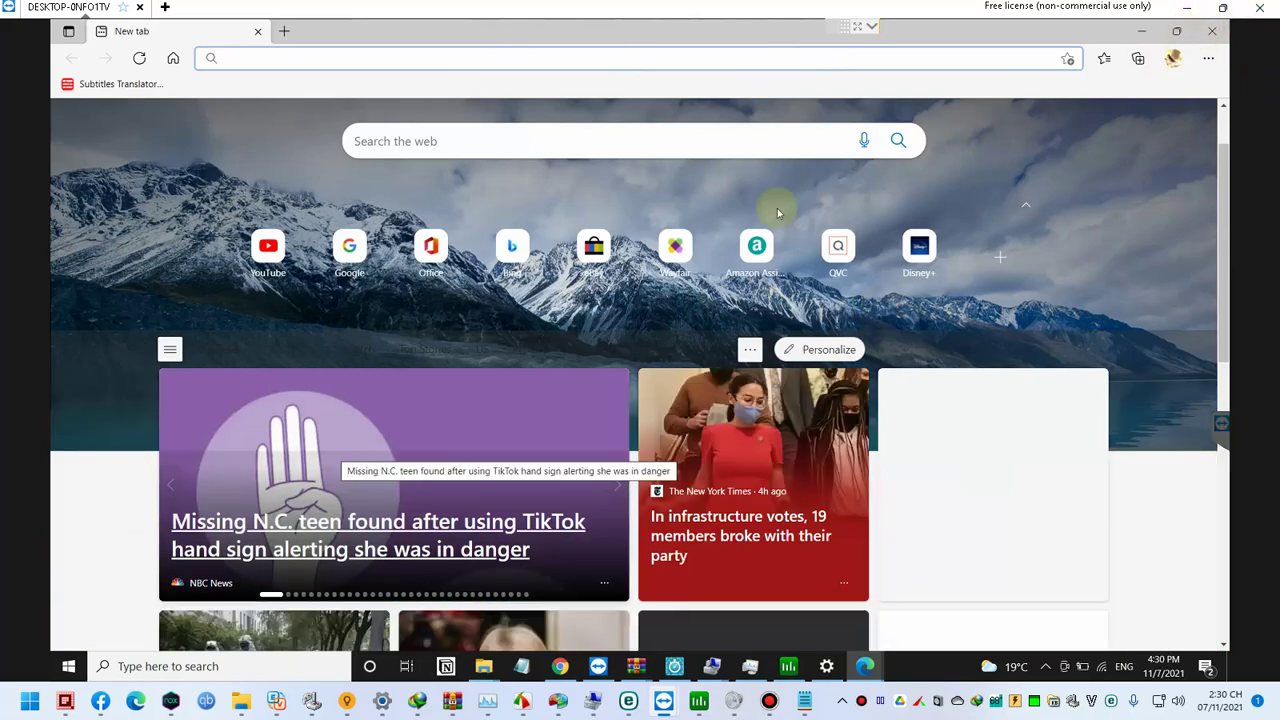
{"action": "type", "text": "thanhnien"}
{"action": "key", "text": "Return"}
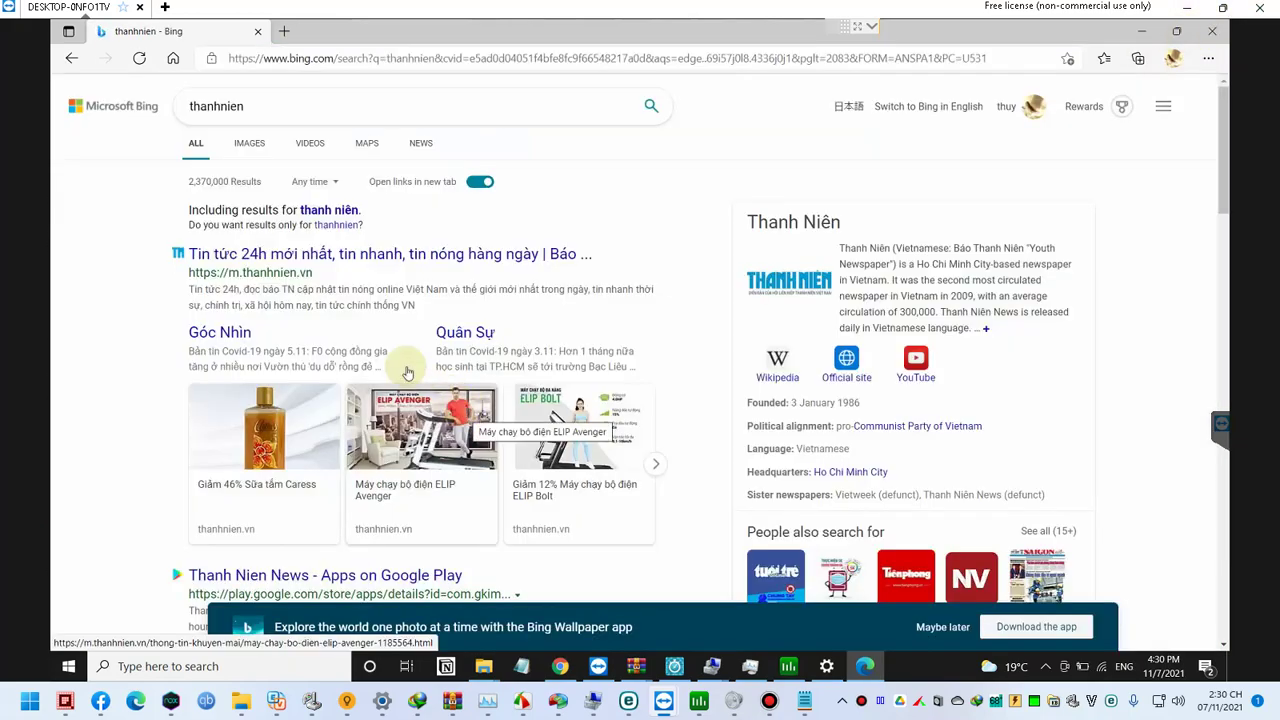
Step: Open the Thanh Niên site and its article on 20 Covid-19 cases linked to a Bắc Giang karaoke bar
{"action": "left_click", "coordinate": [345, 252]}
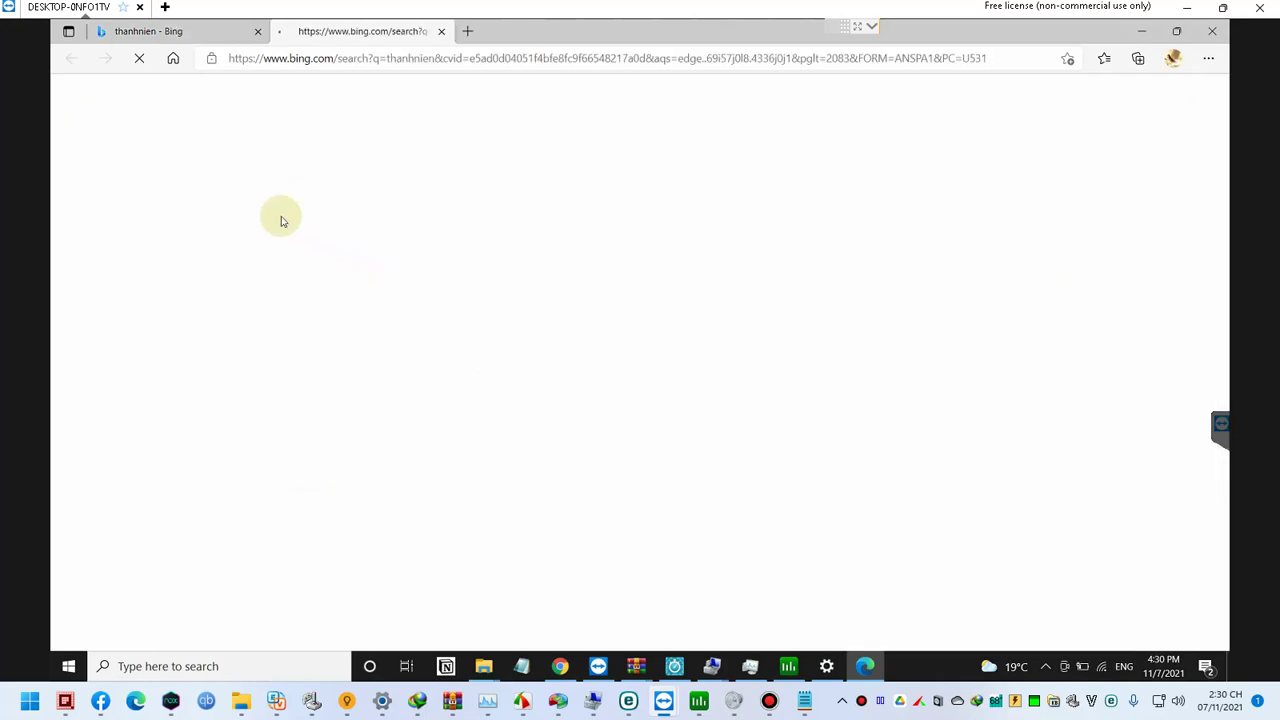
{"action": "middle_click", "coordinate": [220, 31]}
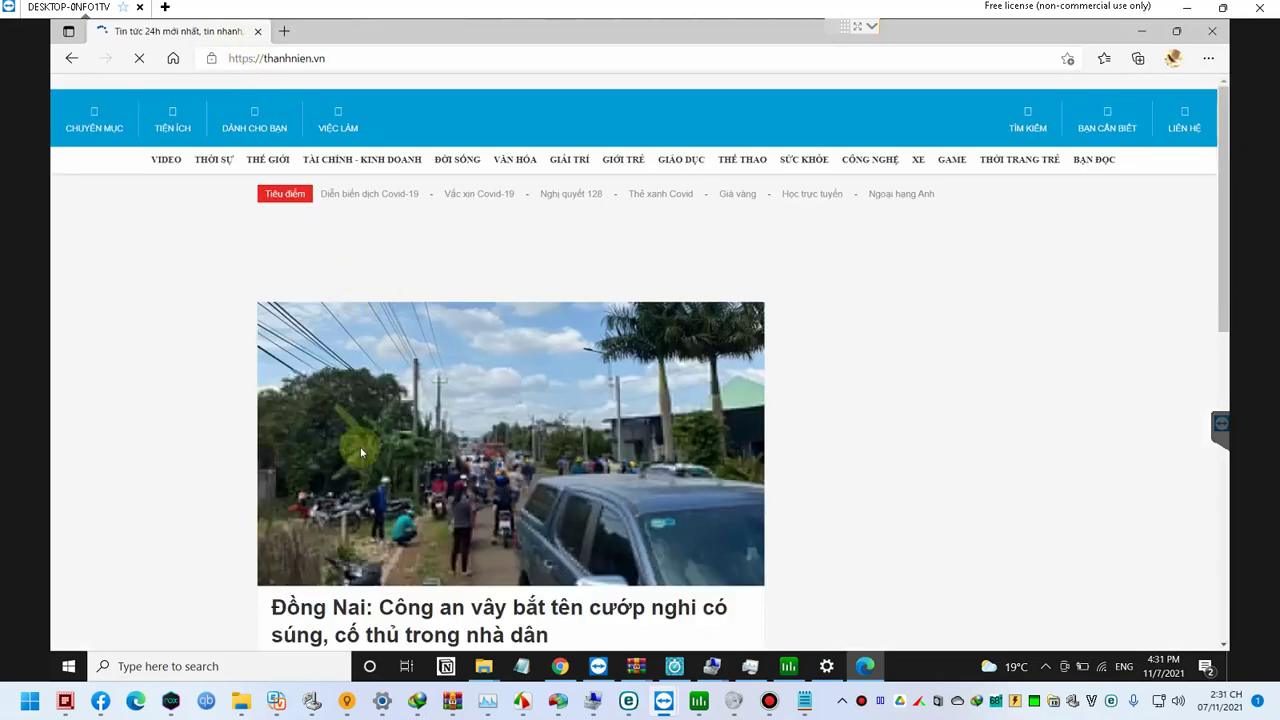
{"action": "scroll", "coordinate": [350, 480], "scroll_direction": "down", "scroll_amount": 2}
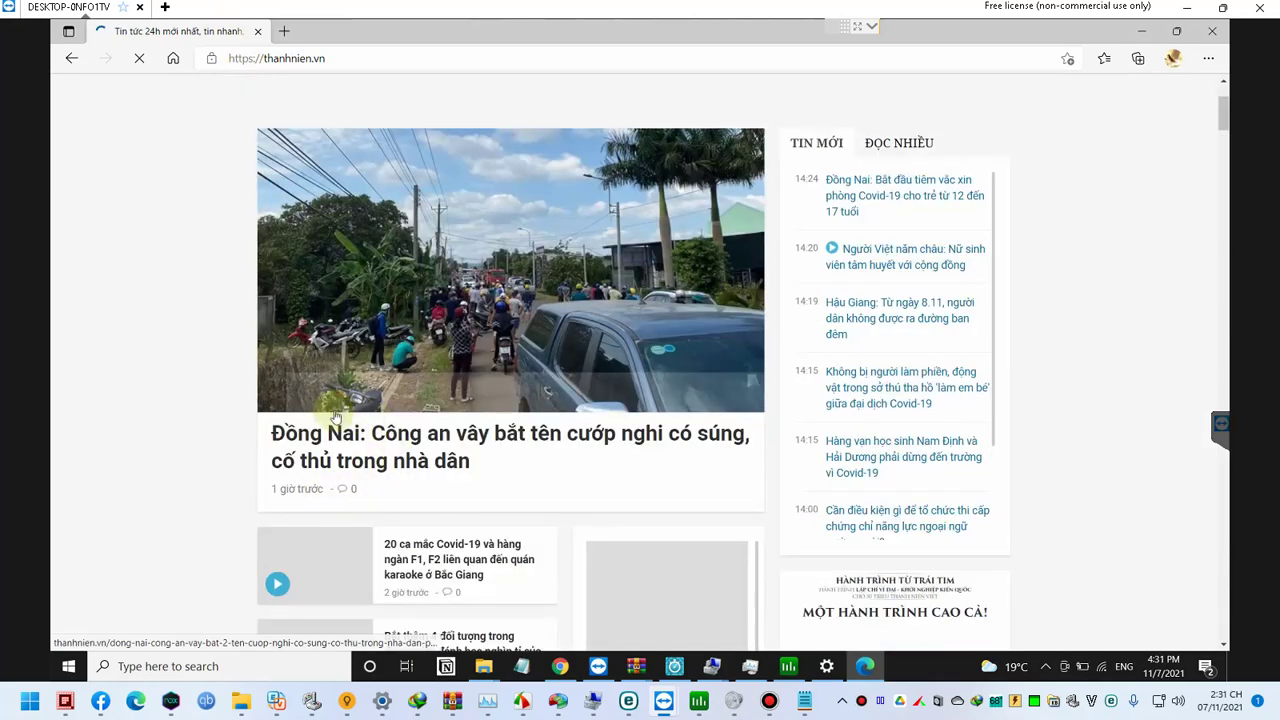
{"action": "scroll", "coordinate": [296, 438], "scroll_direction": "down", "scroll_amount": 2}
{"action": "scroll", "coordinate": [300, 436], "scroll_direction": "down", "scroll_amount": 6}
{"action": "scroll", "coordinate": [323, 345], "scroll_direction": "up", "scroll_amount": 3}
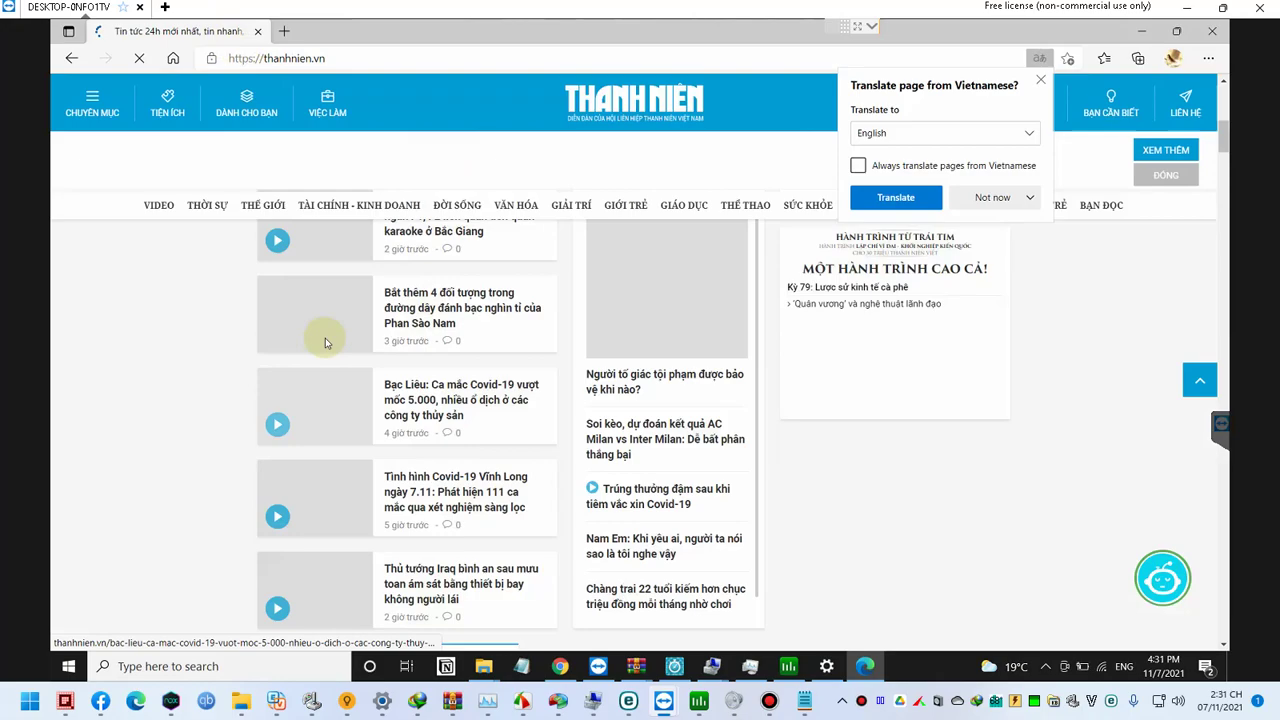
{"action": "scroll", "coordinate": [420, 332], "scroll_direction": "up", "scroll_amount": 2}
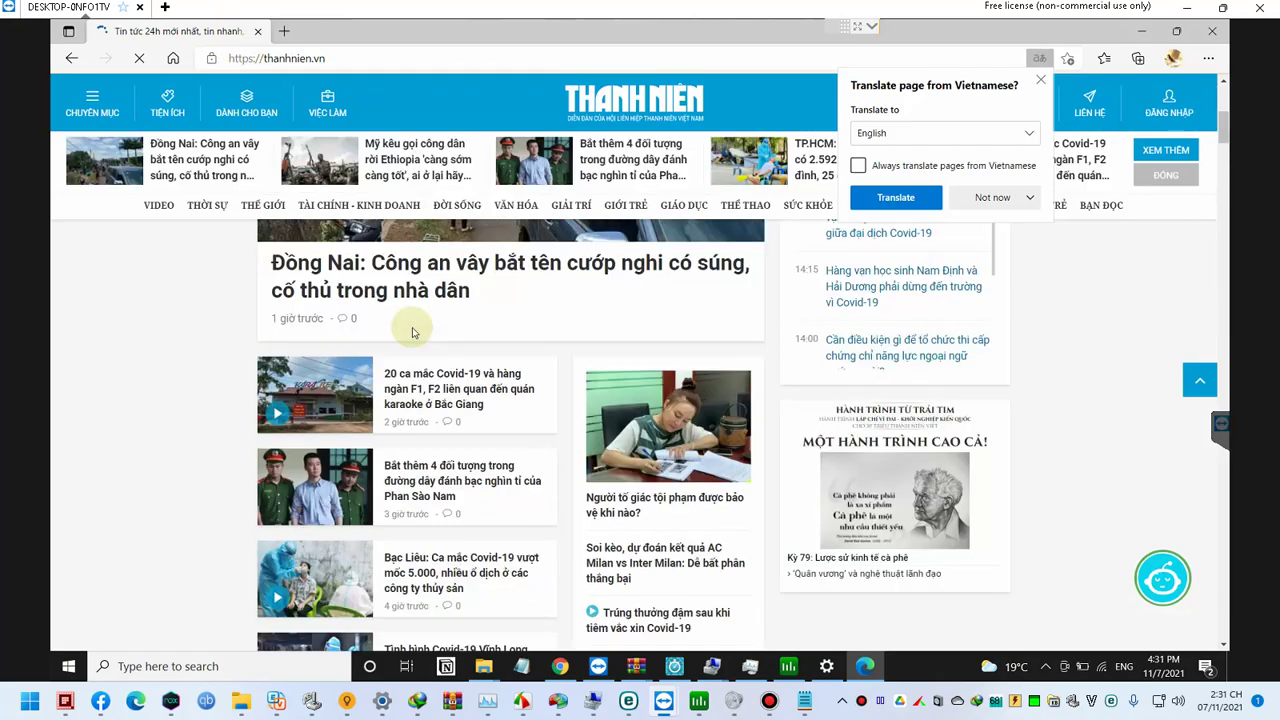
{"action": "left_click", "coordinate": [430, 390]}
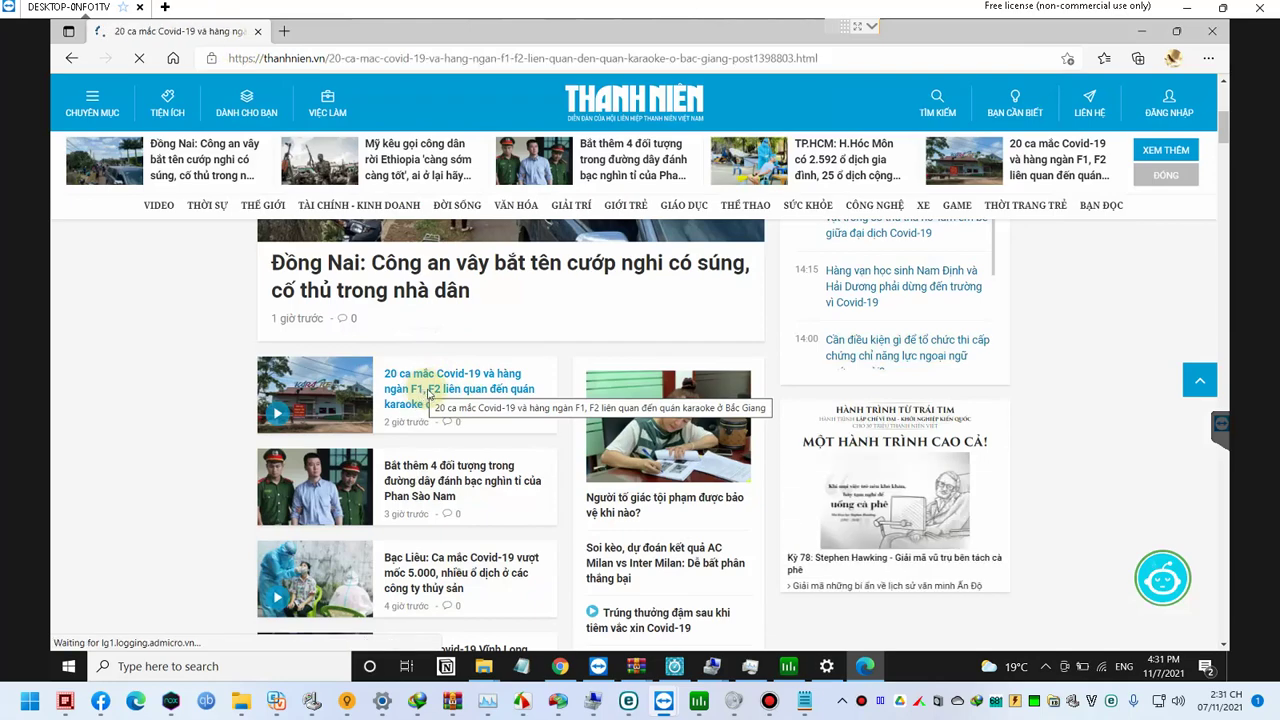
{"action": "mouse_move", "coordinate": [610, 8]}
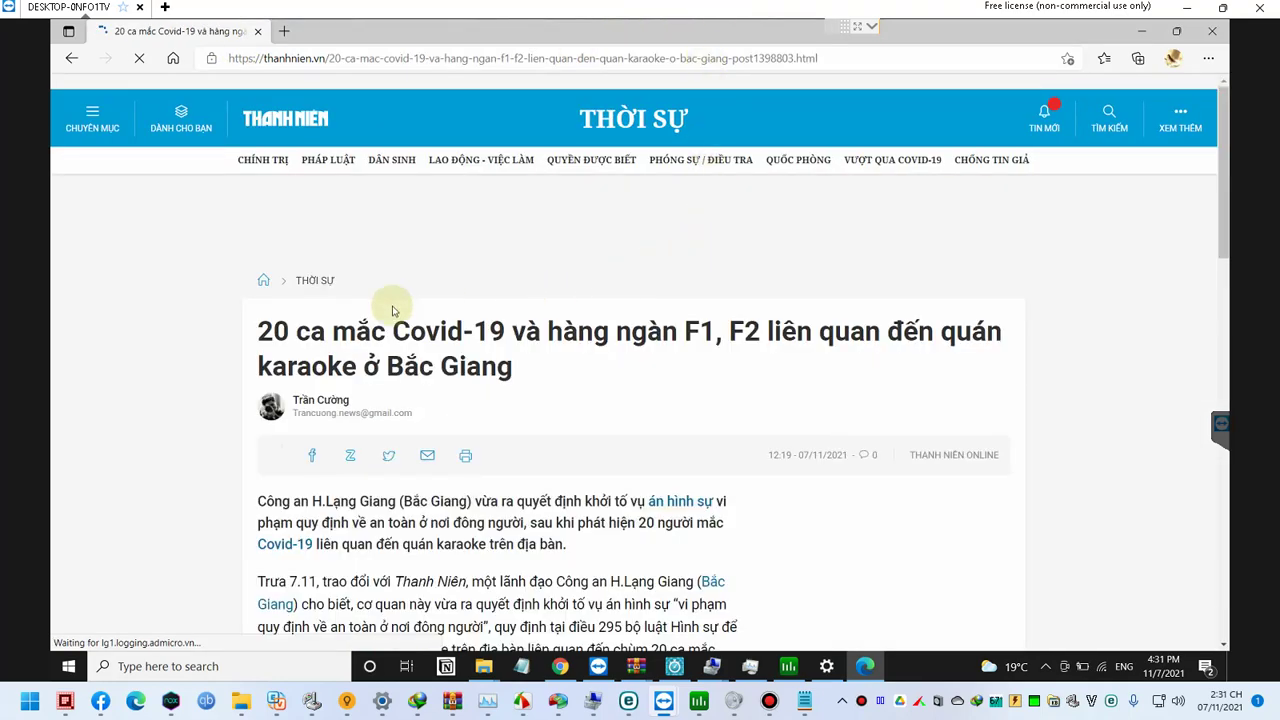
Step: Have Edge read the article aloud and browse the voice list, keeping Microsoft An - Vietnamese
{"action": "right_click", "coordinate": [284, 405]}
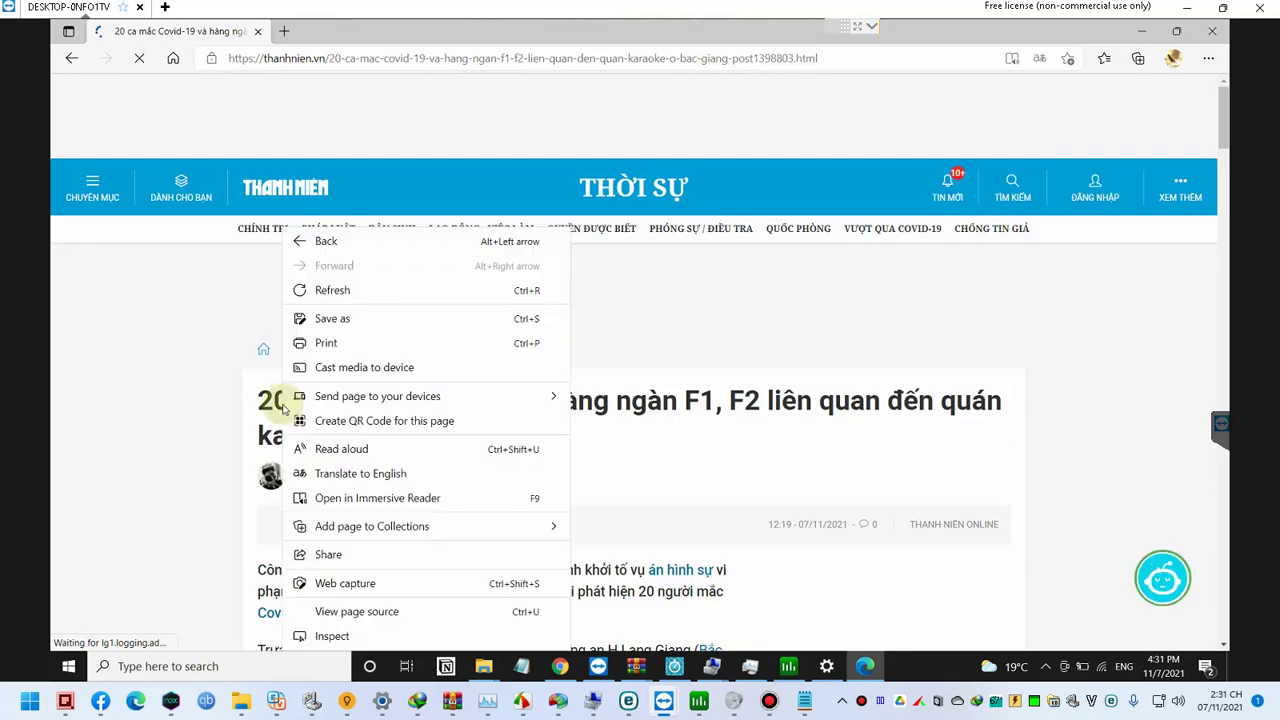
{"action": "left_click", "coordinate": [360, 449]}
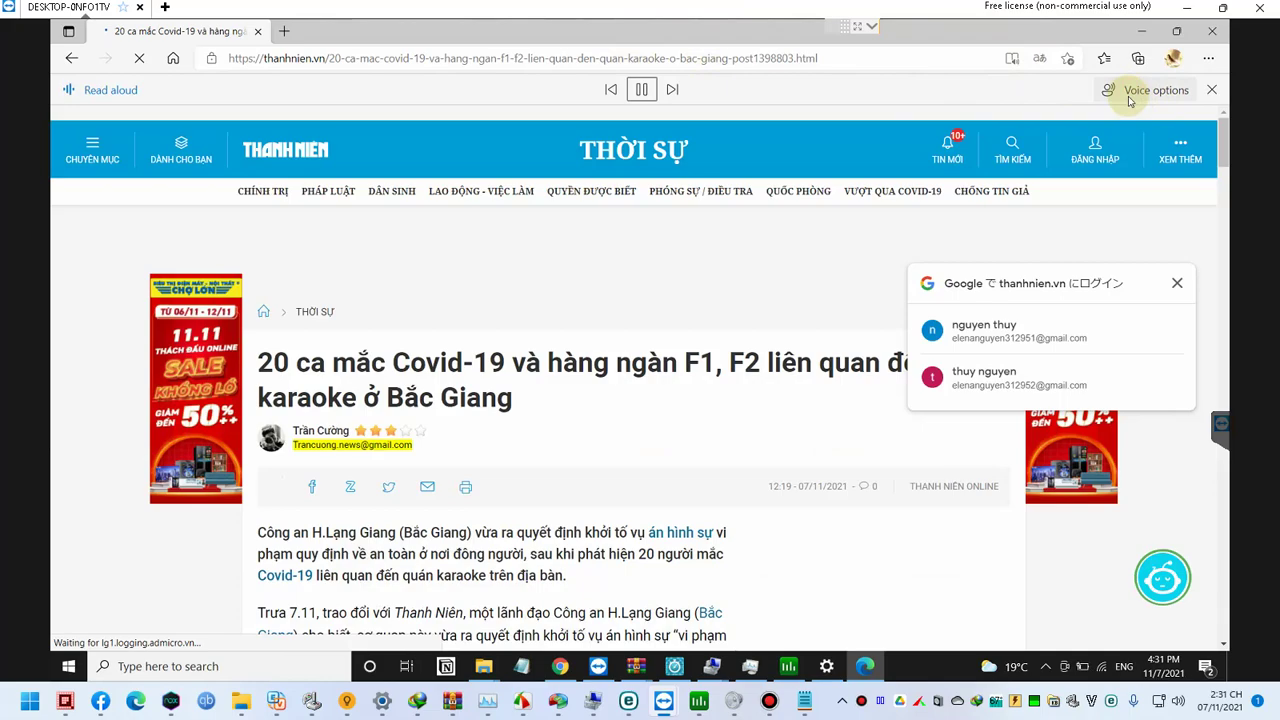
{"action": "left_click", "coordinate": [1130, 100]}
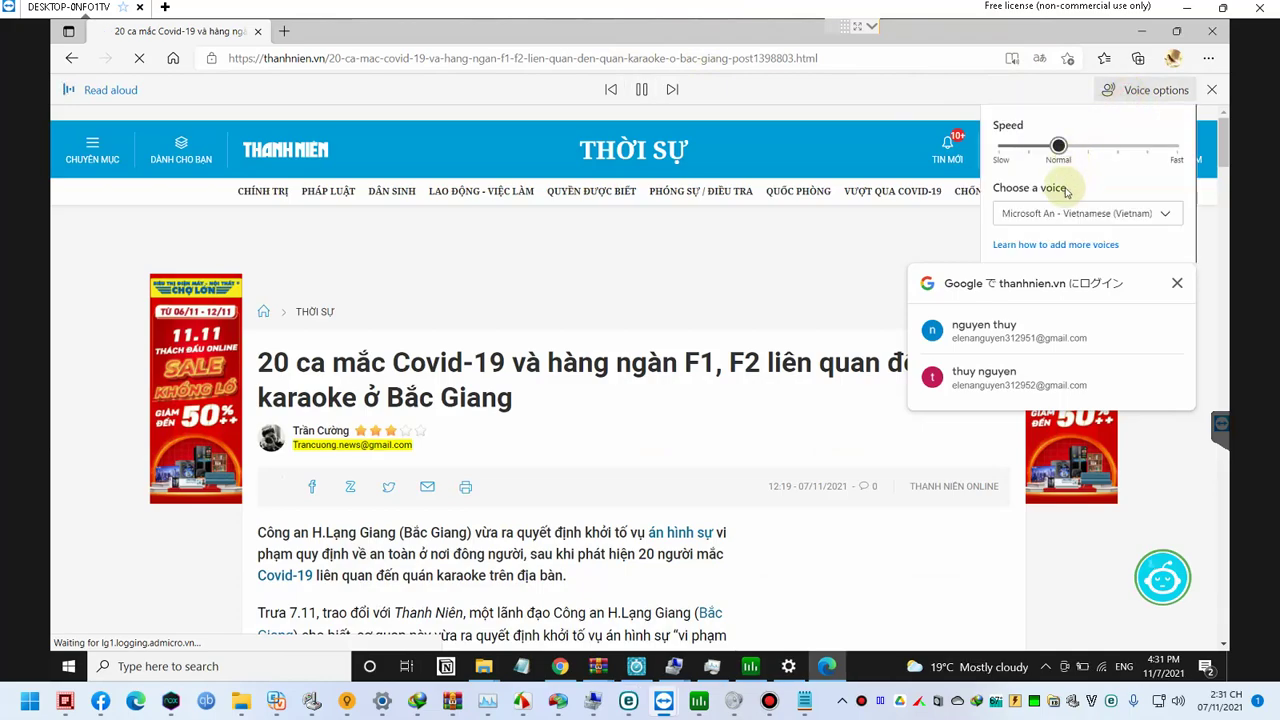
{"action": "left_click", "coordinate": [1068, 218]}
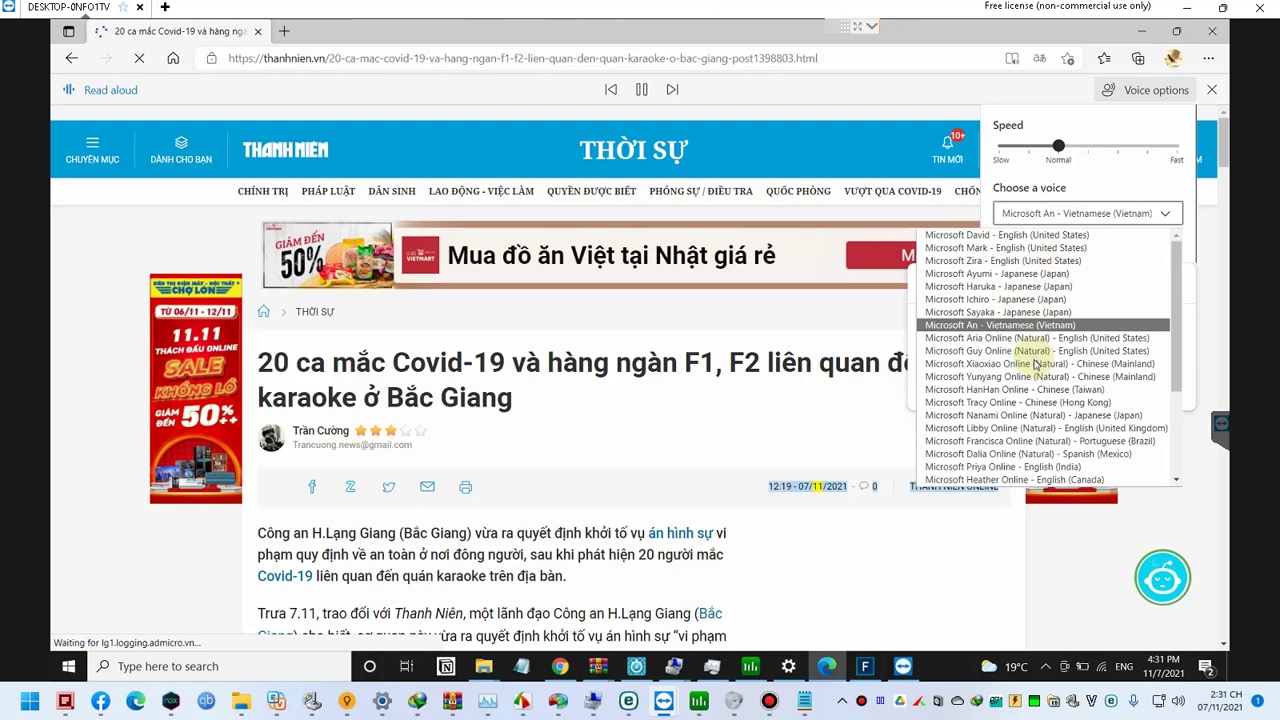
{"action": "key", "text": "Up"}
{"action": "key", "text": "Up"}
{"action": "key", "text": "Up"}
{"action": "key", "text": "Up"}
{"action": "key", "text": "Up"}
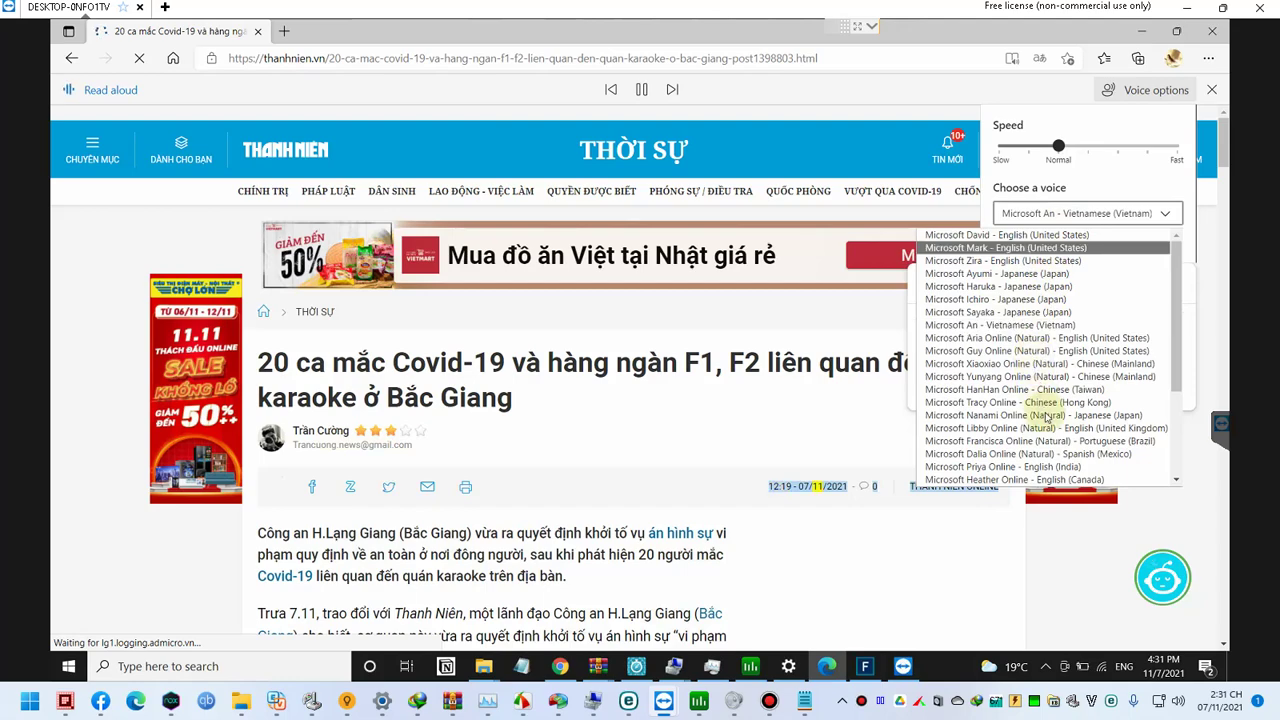
{"action": "scroll", "coordinate": [1047, 418], "scroll_direction": "down", "scroll_amount": 2}
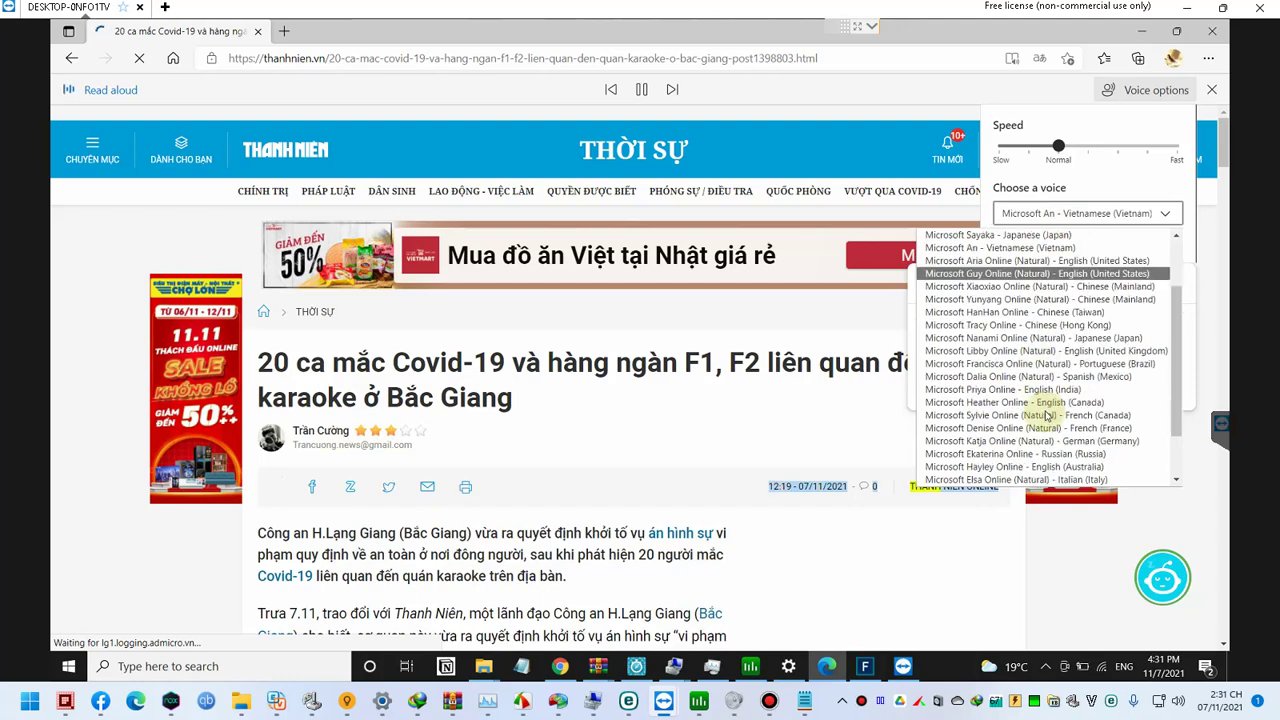
{"action": "scroll", "coordinate": [1036, 418], "scroll_direction": "down", "scroll_amount": 2}
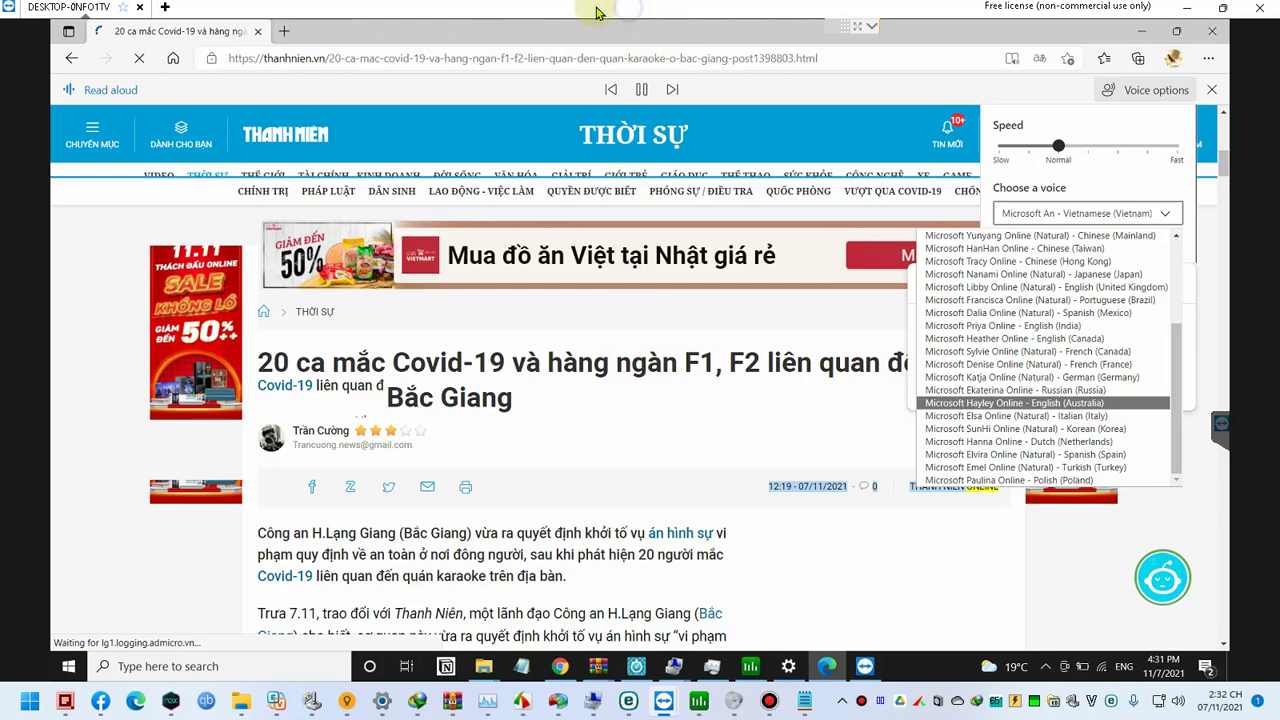
{"action": "left_click", "coordinate": [873, 33]}
Step: Check the messages in the TeamViewer session chat
{"action": "left_click", "coordinate": [849, 34]}
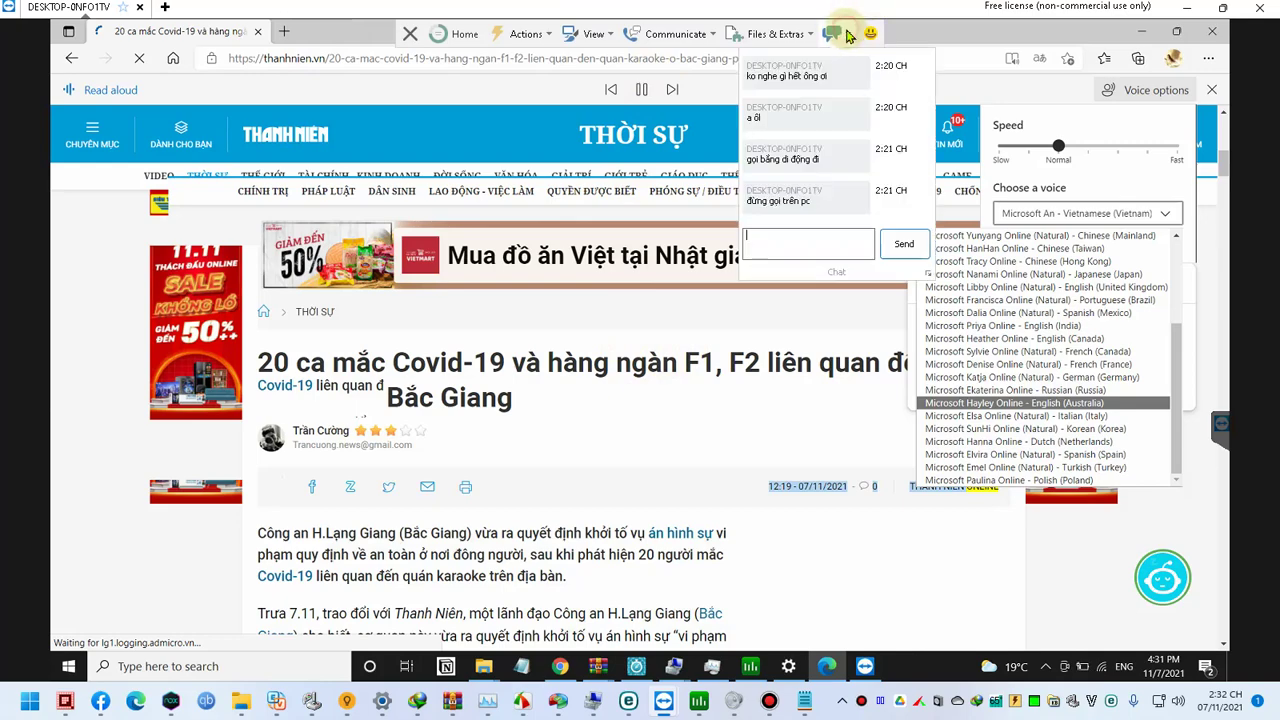
{"action": "left_click", "coordinate": [845, 33]}
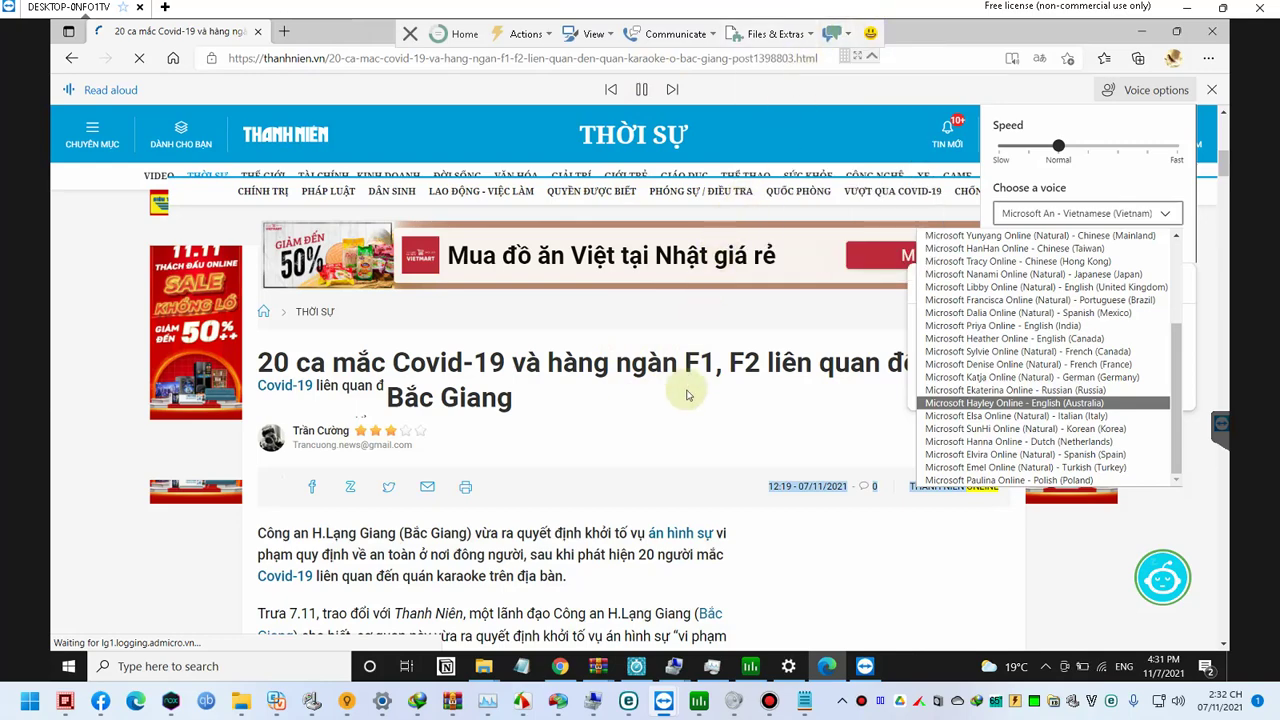
{"action": "left_click", "coordinate": [838, 34]}
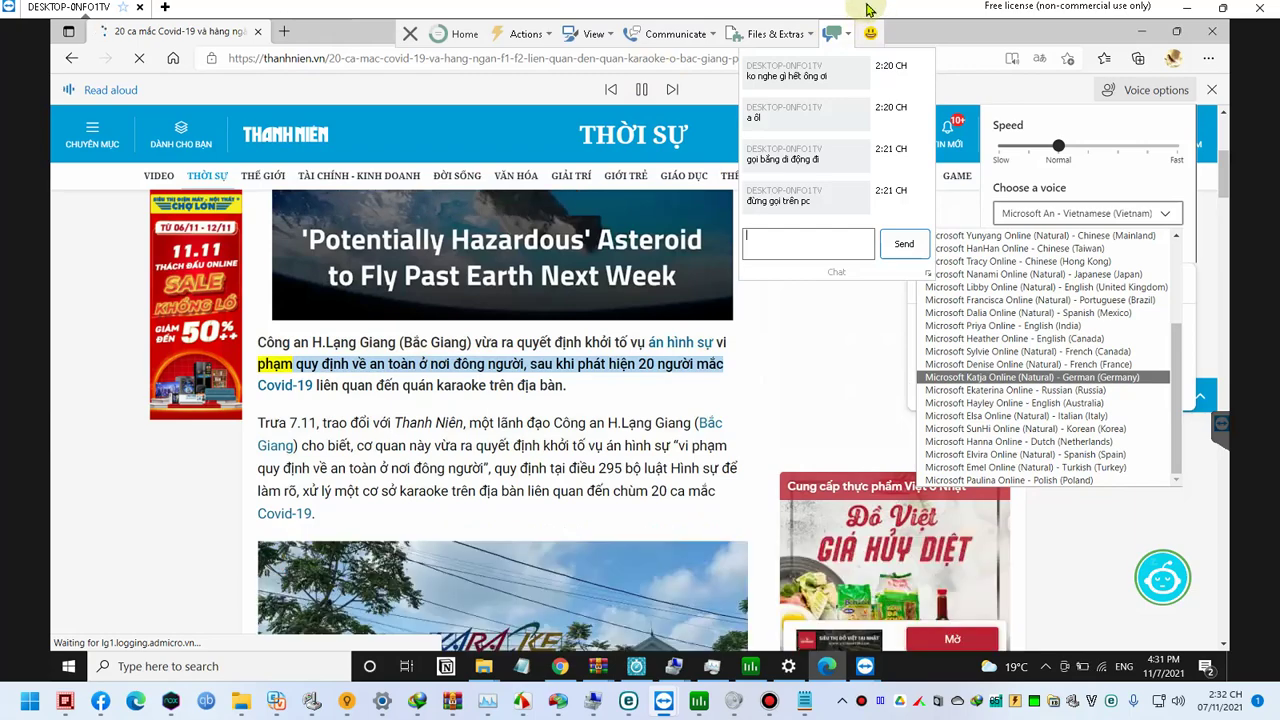
Step: Stop read-aloud, close Edge and bring Chrome's Autofill settings to the front
{"action": "key", "text": "Return"}
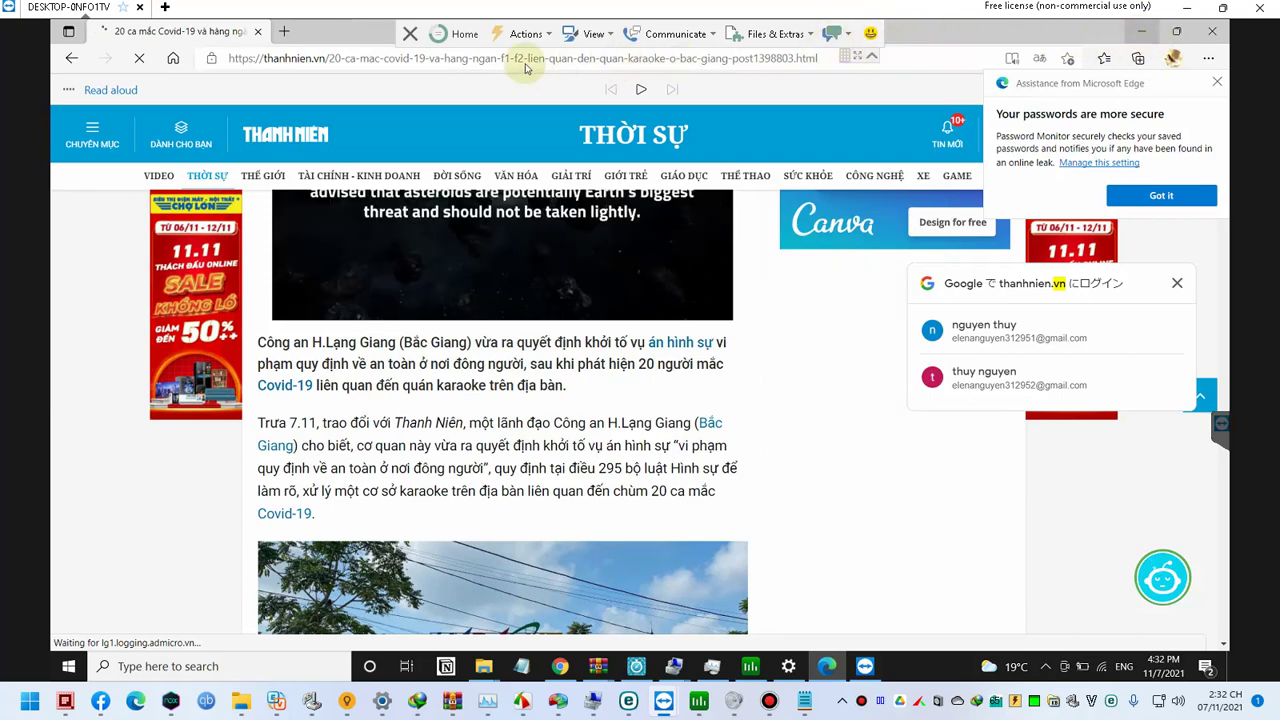
{"action": "left_click", "coordinate": [1214, 32]}
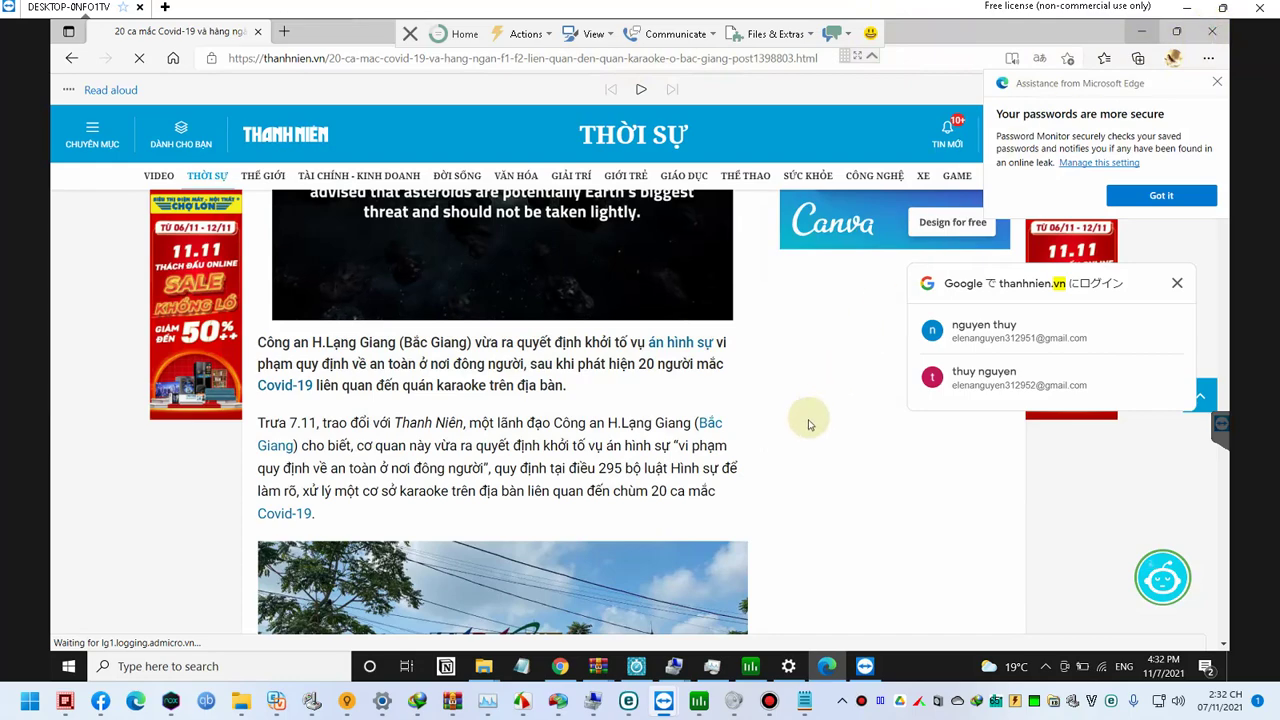
{"action": "left_click", "coordinate": [563, 668]}
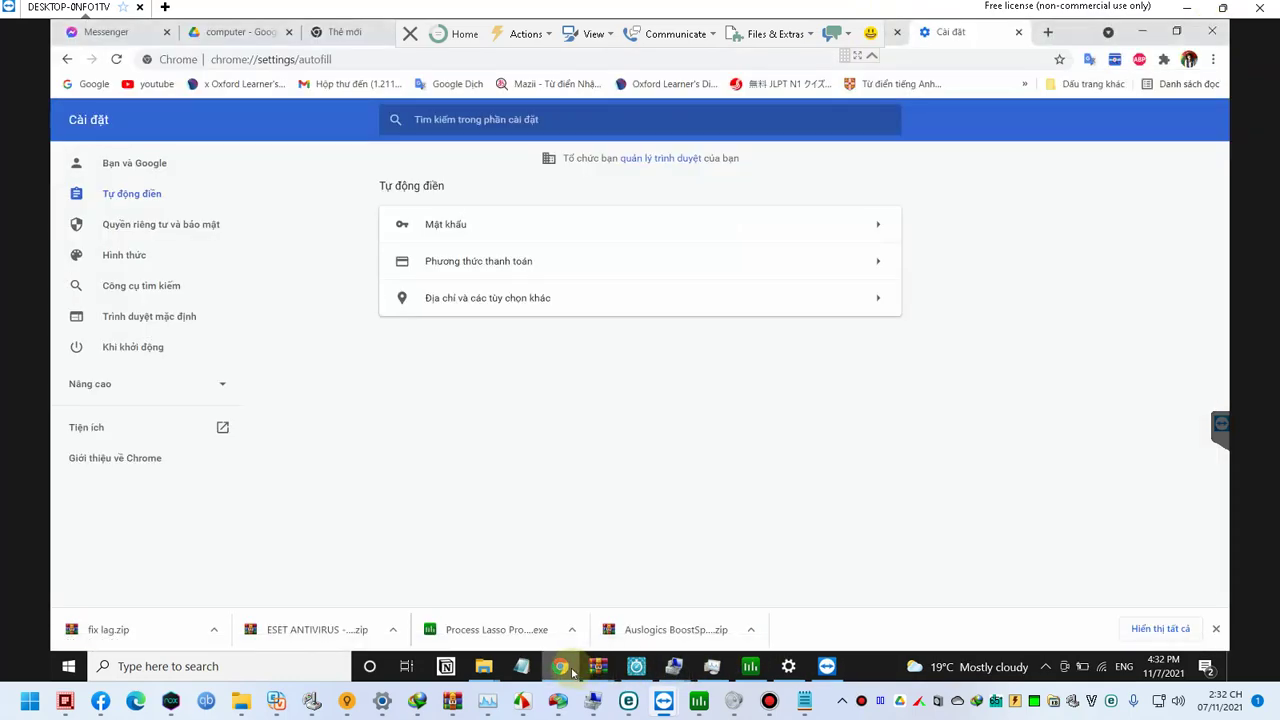
Step: Export Chrome's saved passwords as the CSV 'thủy chrome' onto the study (D:) drive
{"action": "left_click", "coordinate": [509, 232]}
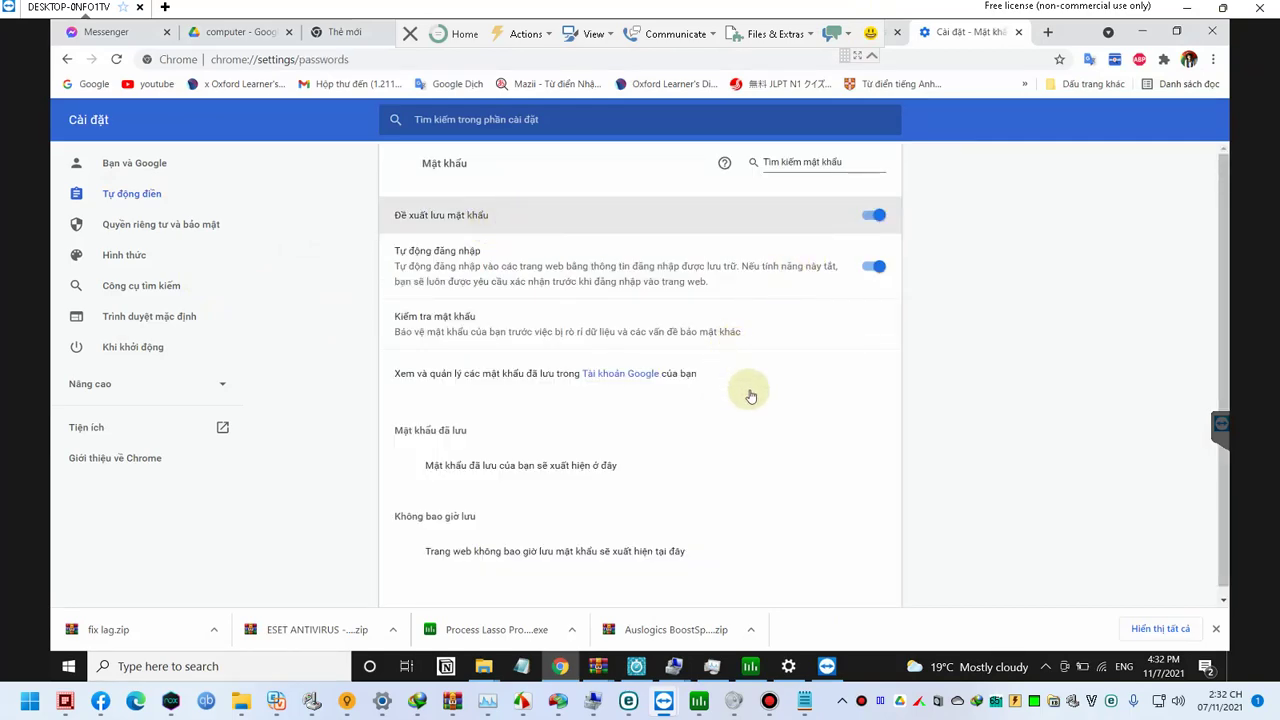
{"action": "scroll", "coordinate": [749, 391], "scroll_direction": "down", "scroll_amount": 1}
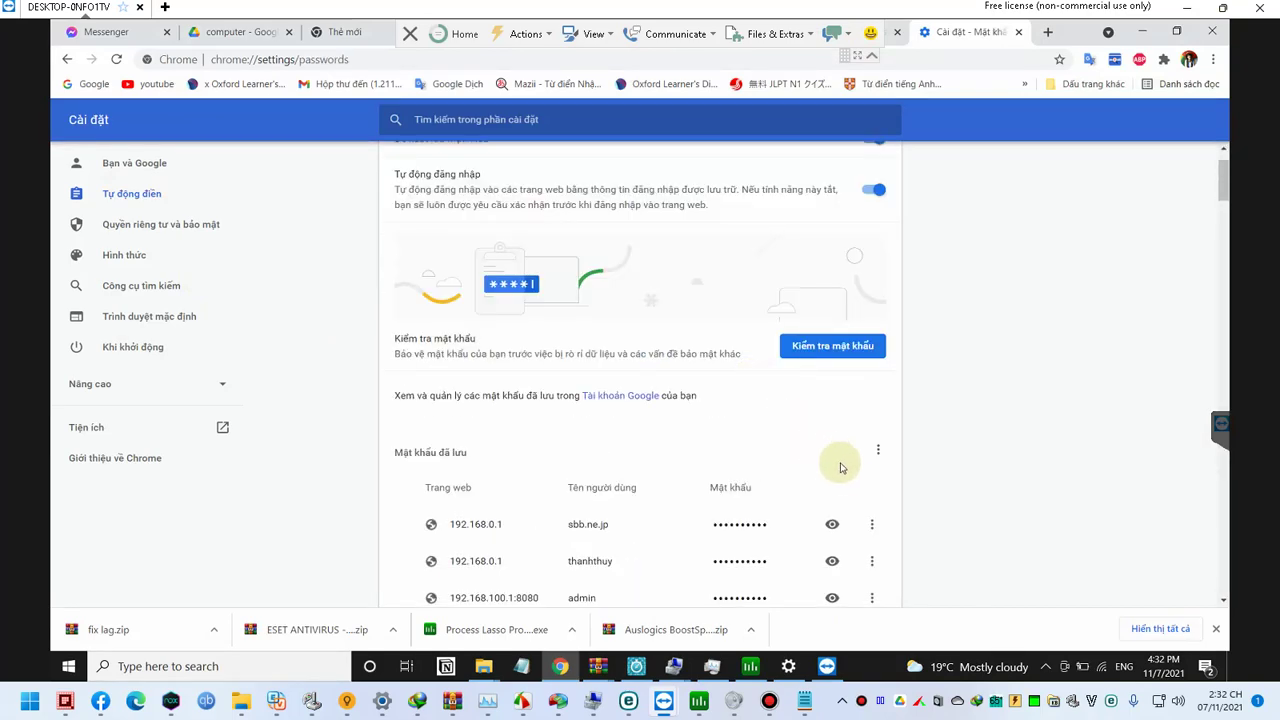
{"action": "left_click", "coordinate": [877, 454]}
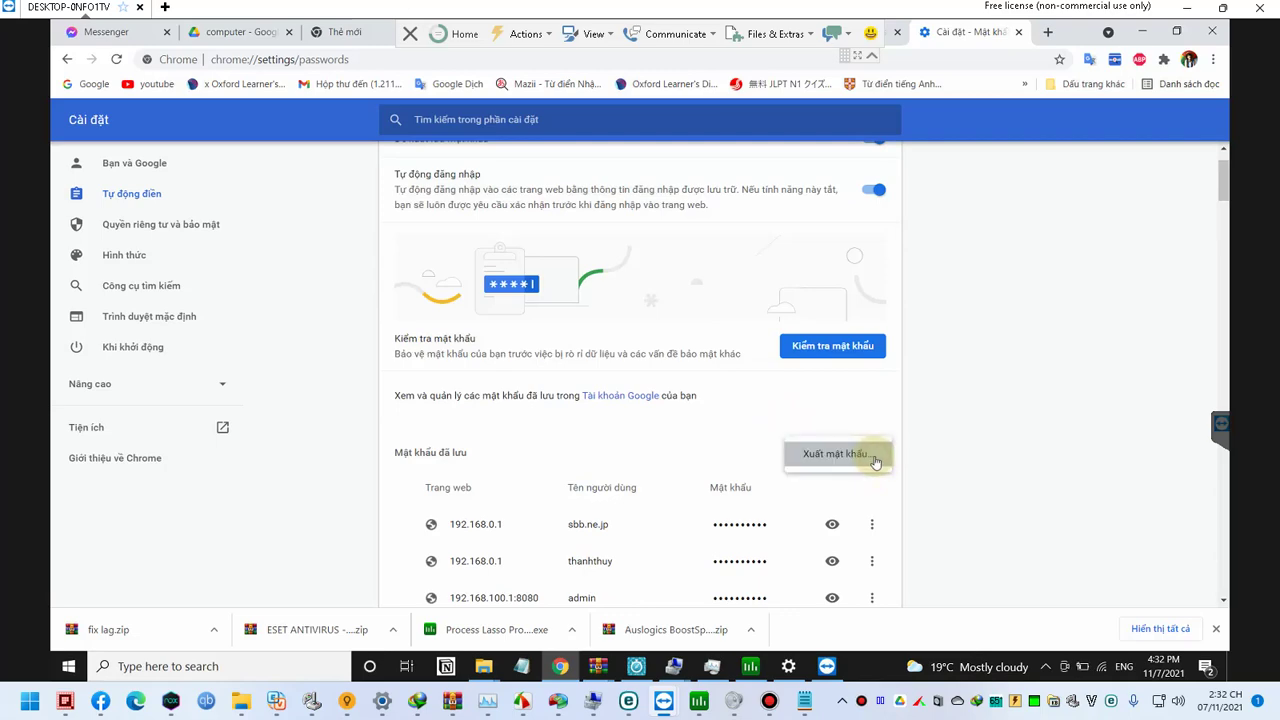
{"action": "left_click", "coordinate": [856, 462]}
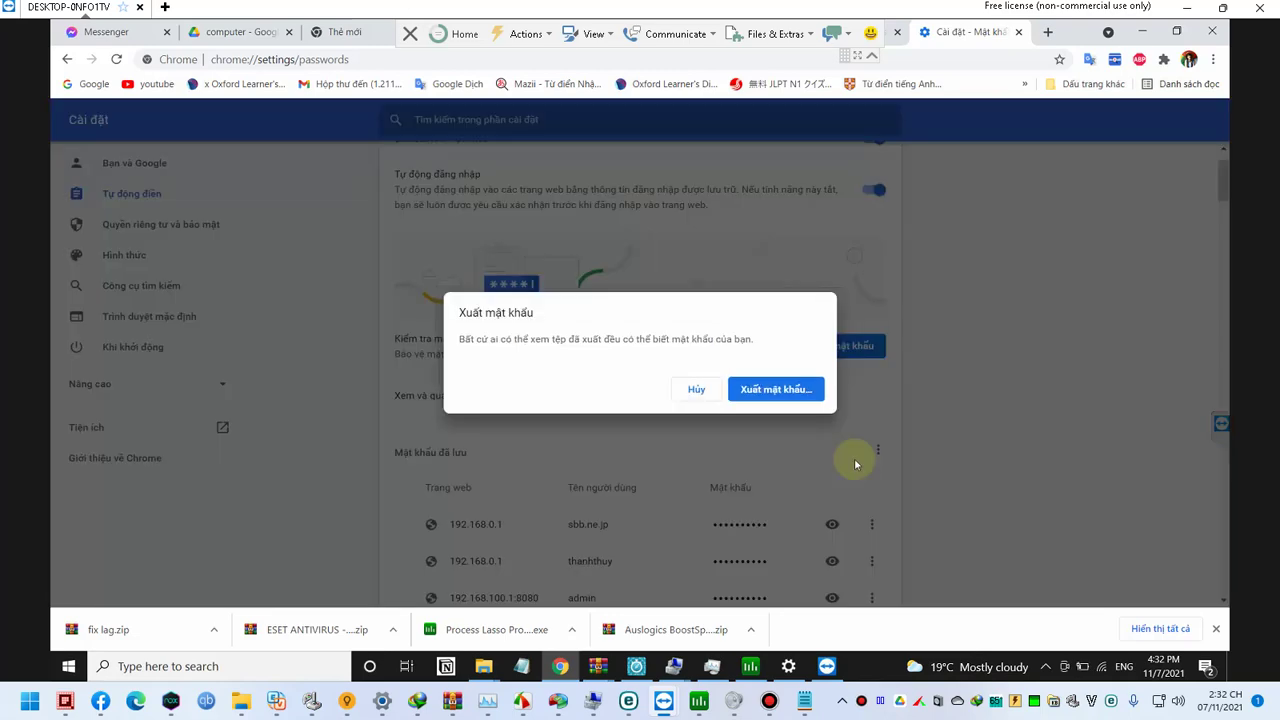
{"action": "left_click", "coordinate": [776, 392]}
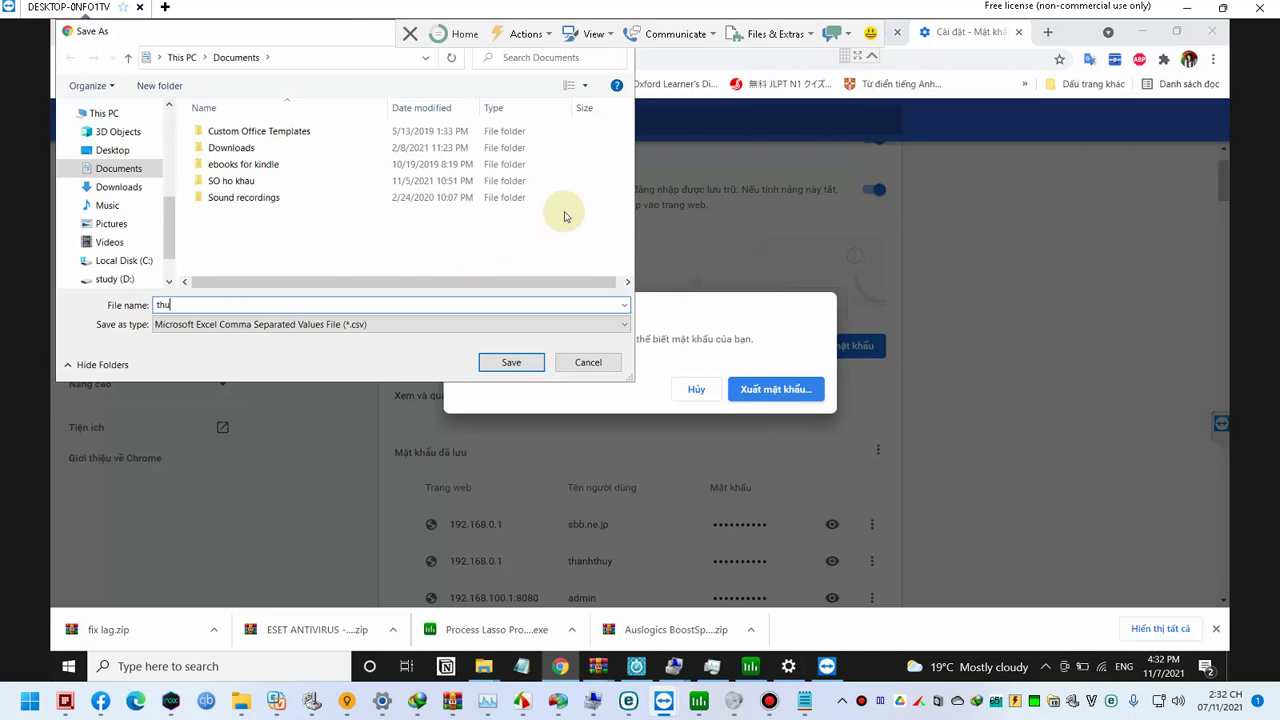
{"action": "type", "text": "thủy chrome"}
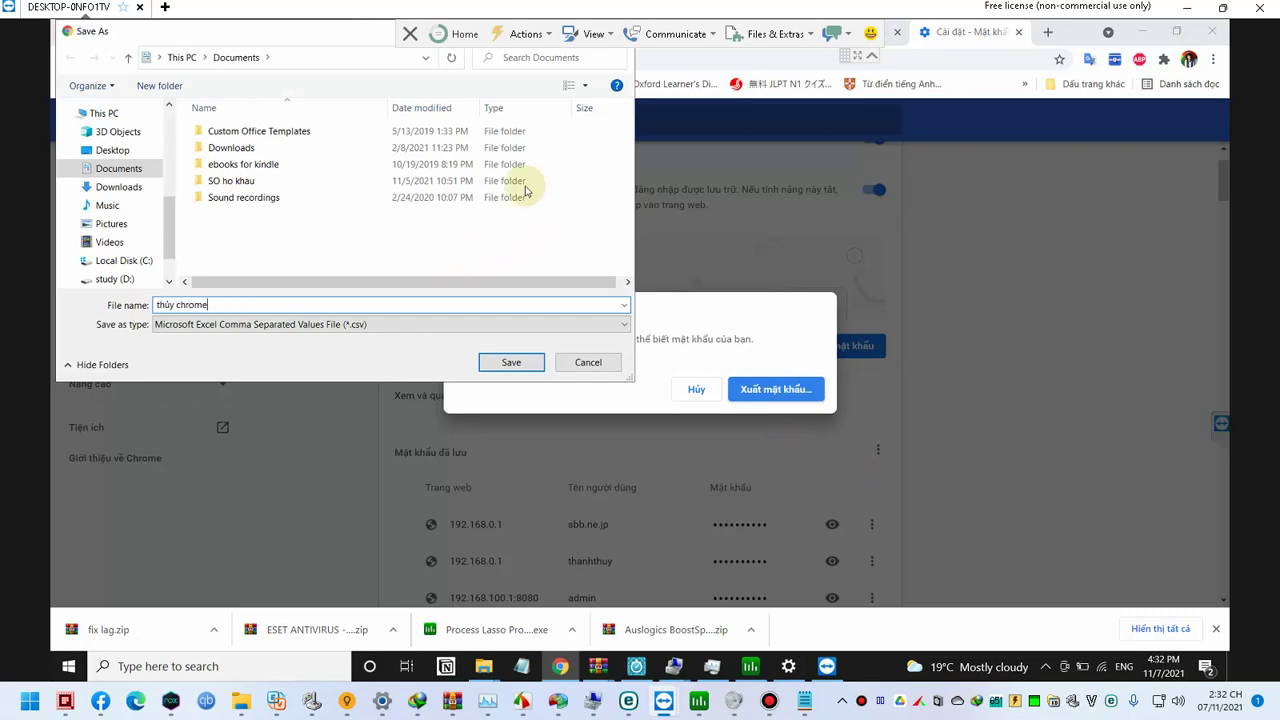
{"action": "left_click", "coordinate": [182, 58]}
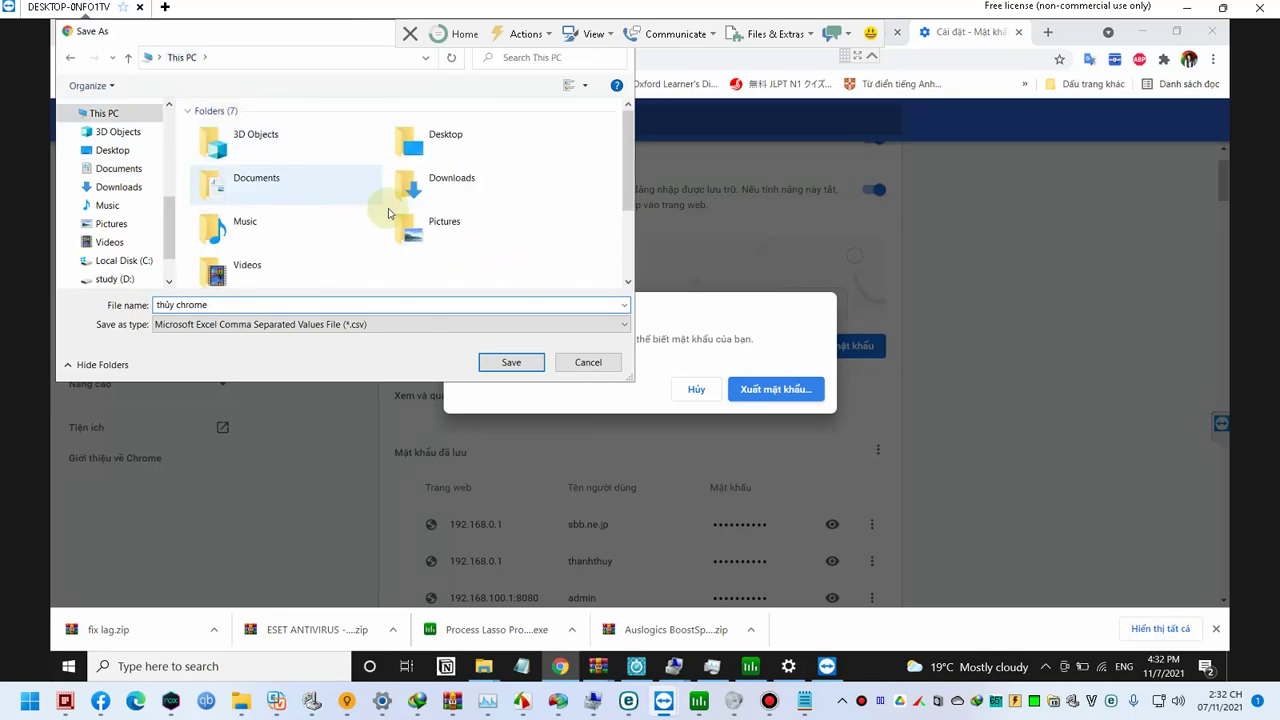
{"action": "scroll", "coordinate": [400, 214], "scroll_direction": "down", "scroll_amount": 2}
{"action": "double_click", "coordinate": [412, 224]}
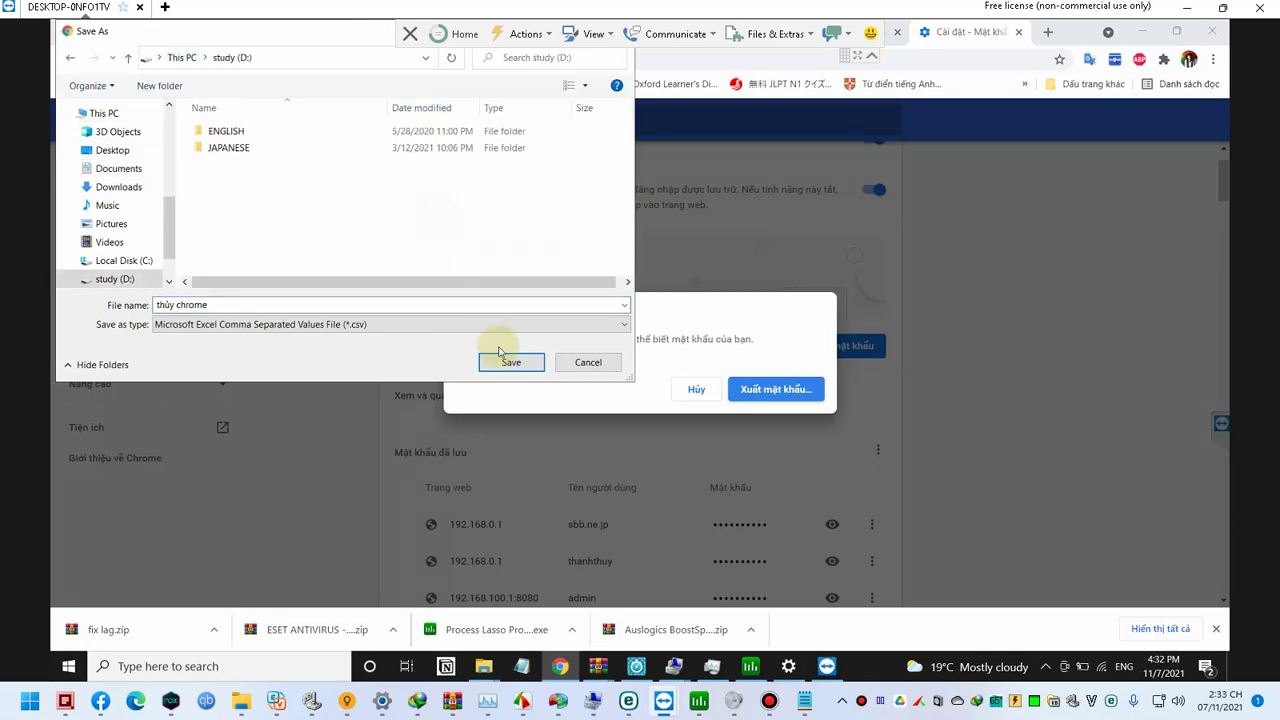
{"action": "left_click", "coordinate": [509, 363]}
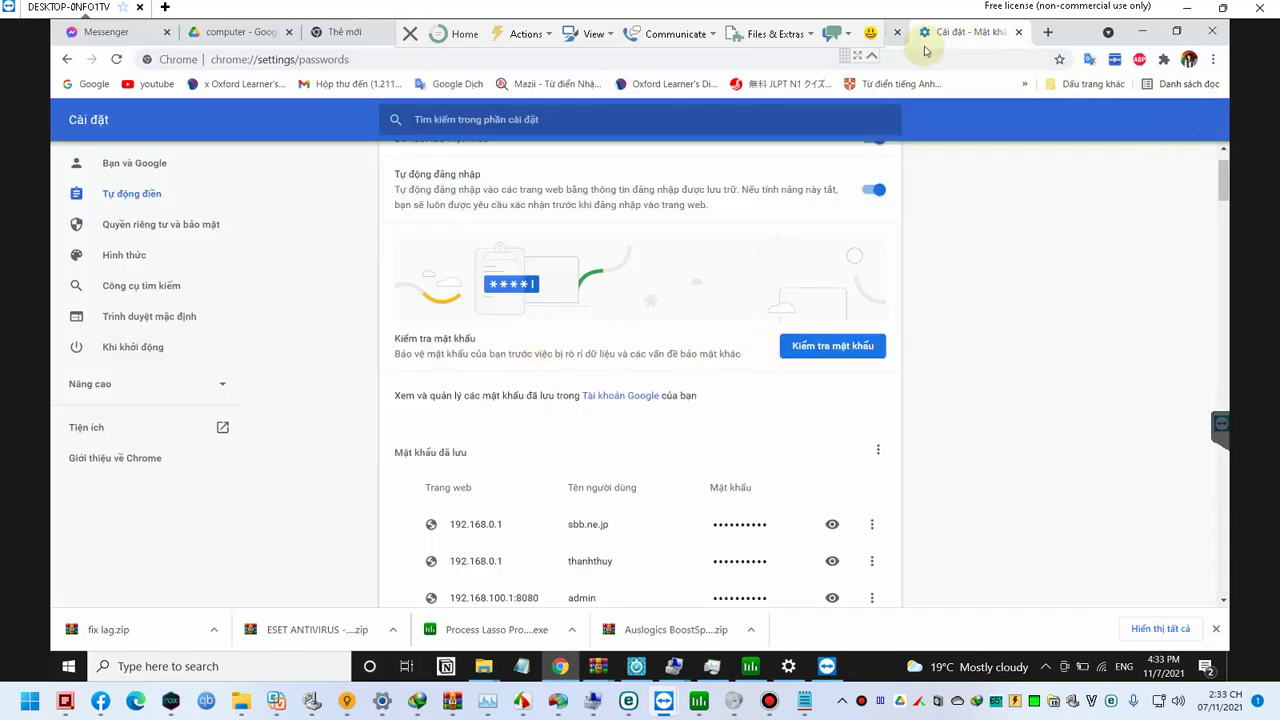
Step: Hide the TeamViewer toolbar, close Chrome's settings tab and open the browsing history with Ctrl+H
{"action": "left_click", "coordinate": [872, 56]}
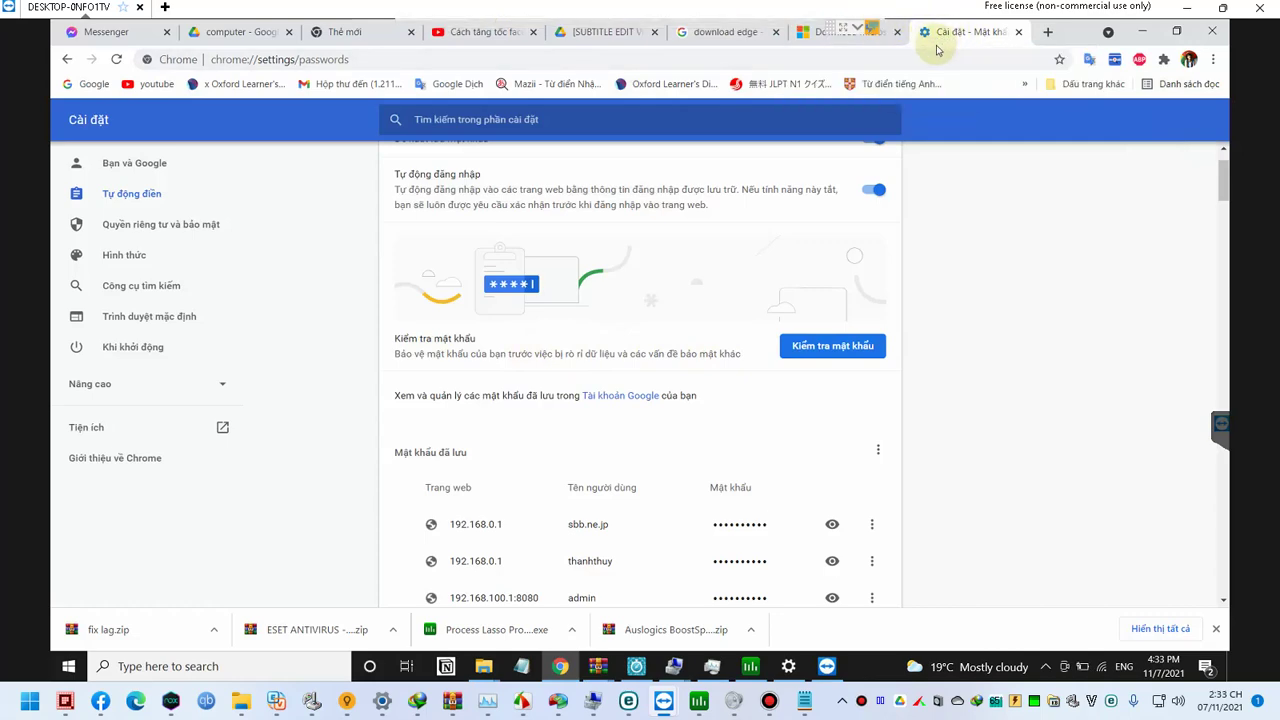
{"action": "key", "text": "ctrl+w"}
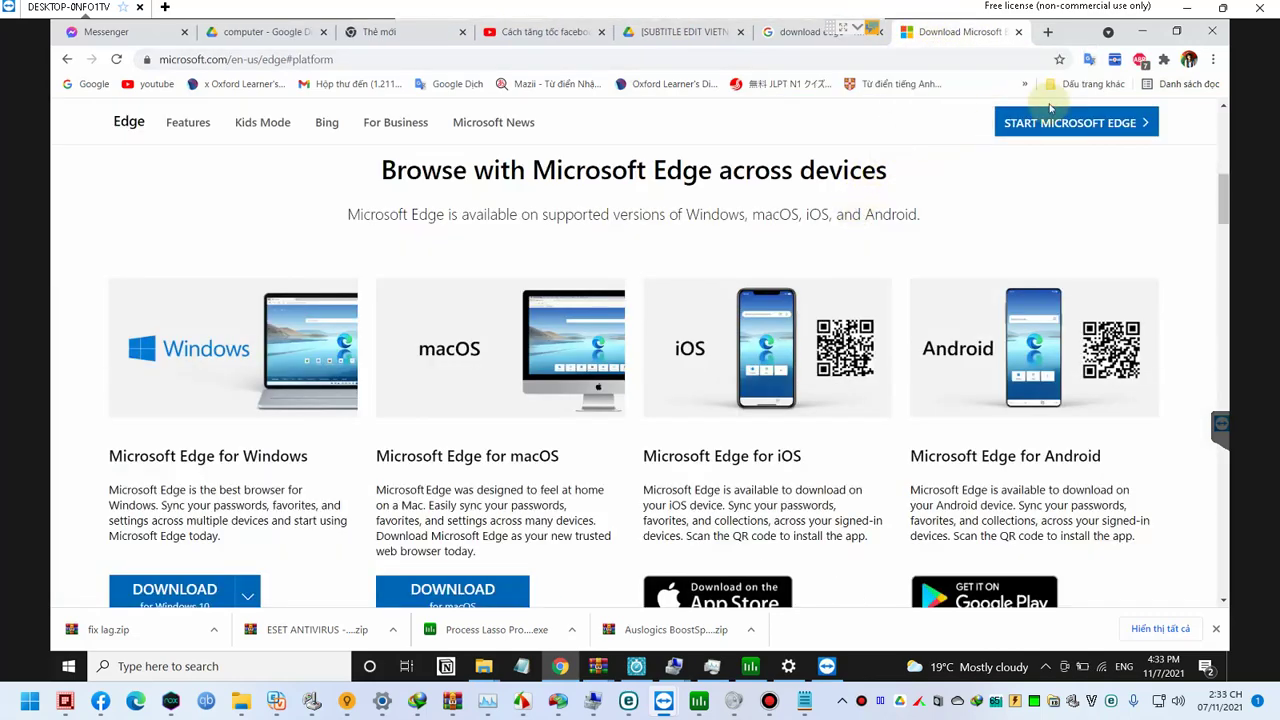
{"action": "left_click", "coordinate": [1214, 60]}
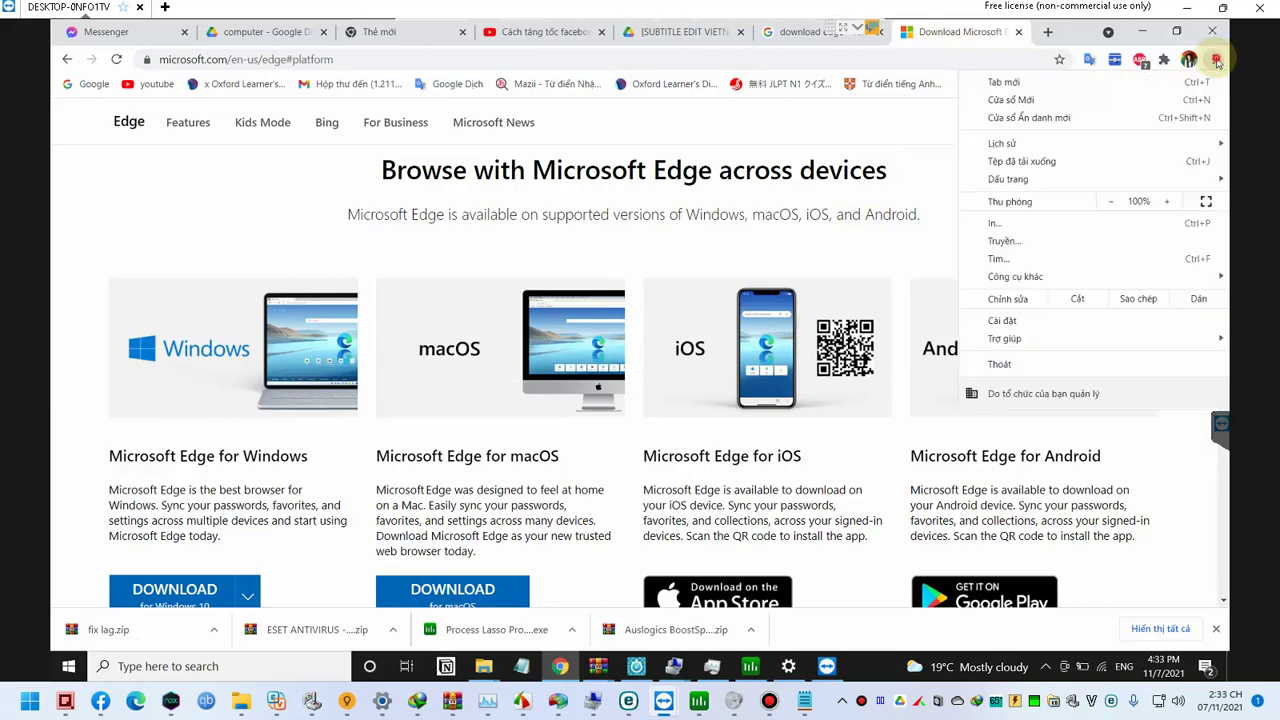
{"action": "left_click", "coordinate": [1216, 62]}
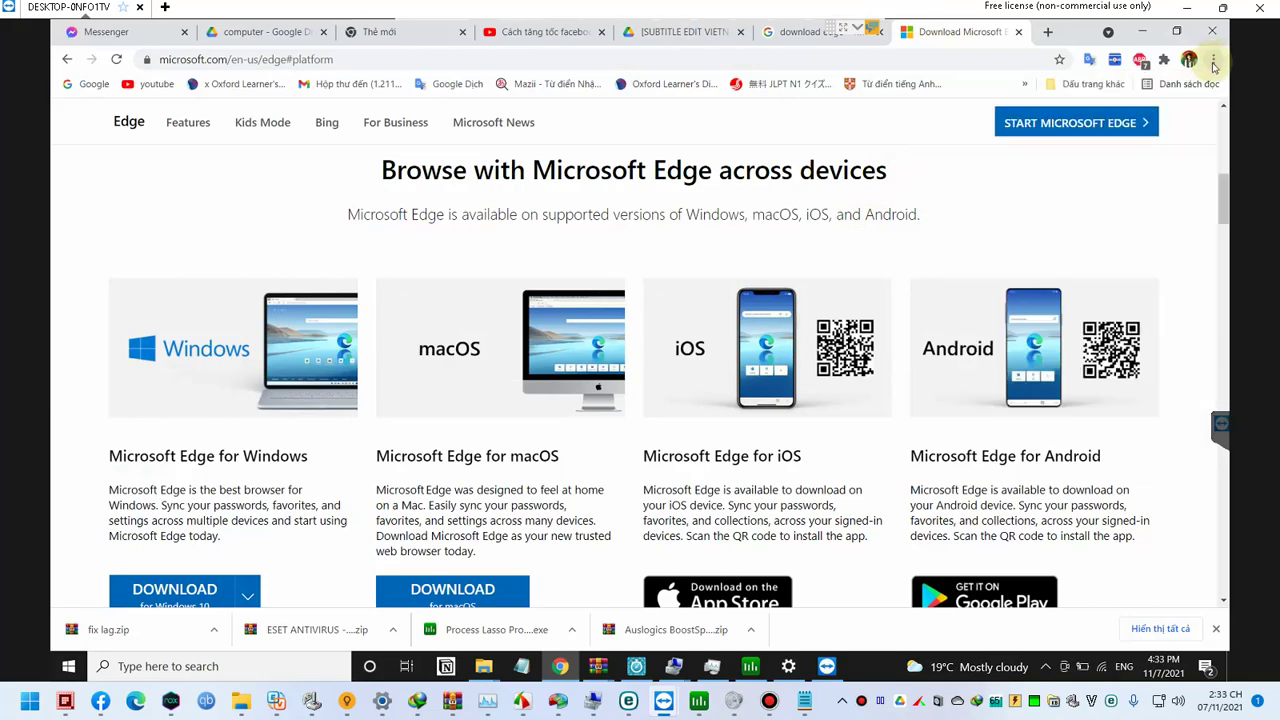
{"action": "left_click", "coordinate": [1214, 62]}
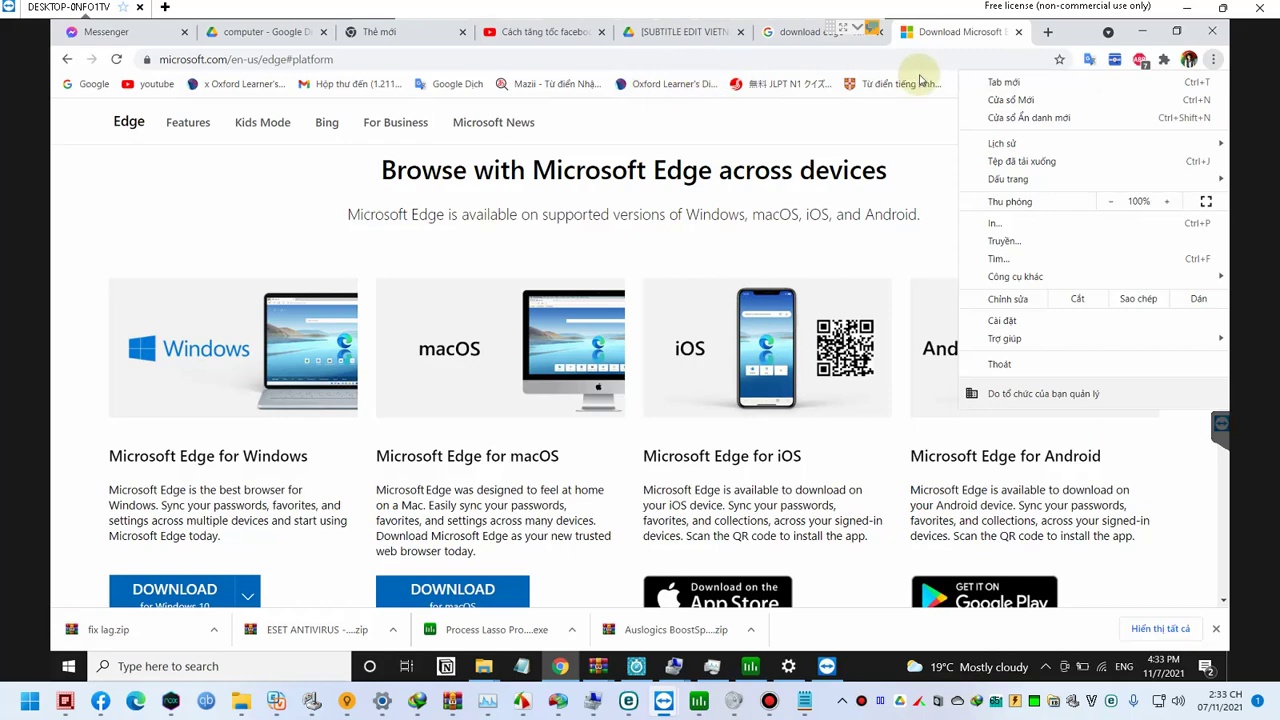
{"action": "left_click", "coordinate": [1088, 38]}
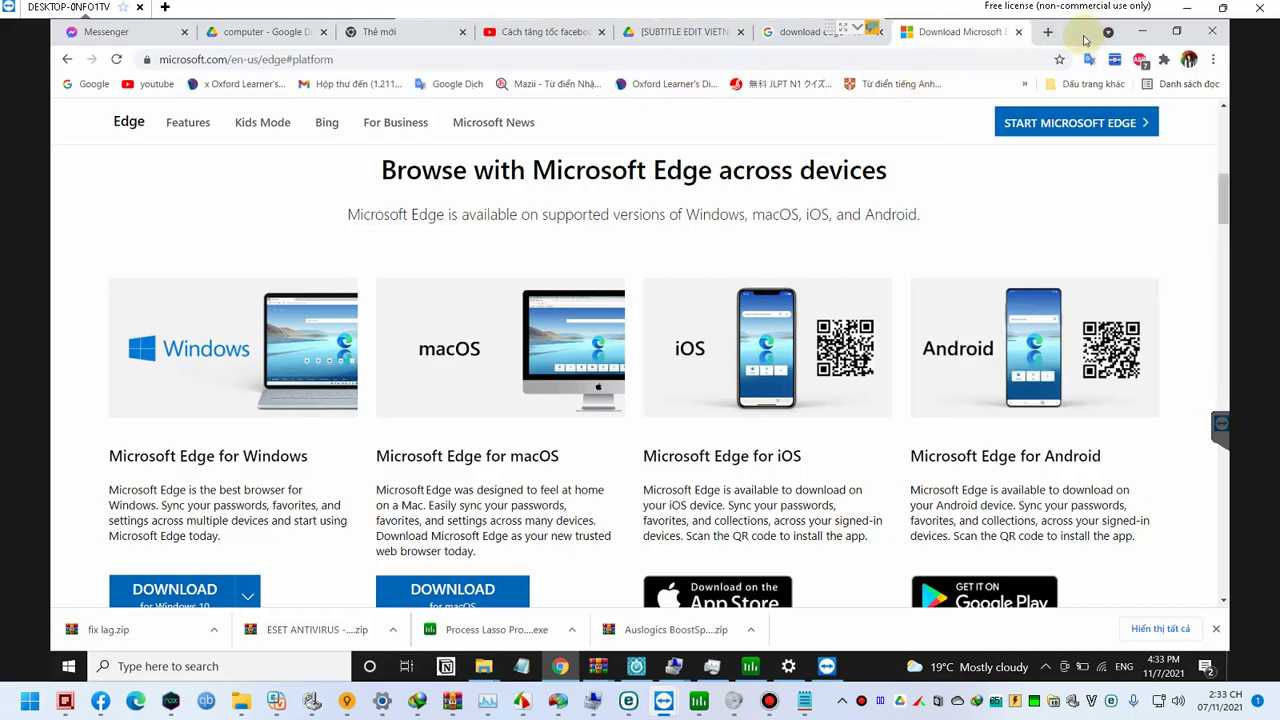
{"action": "key", "text": "ctrl+h"}
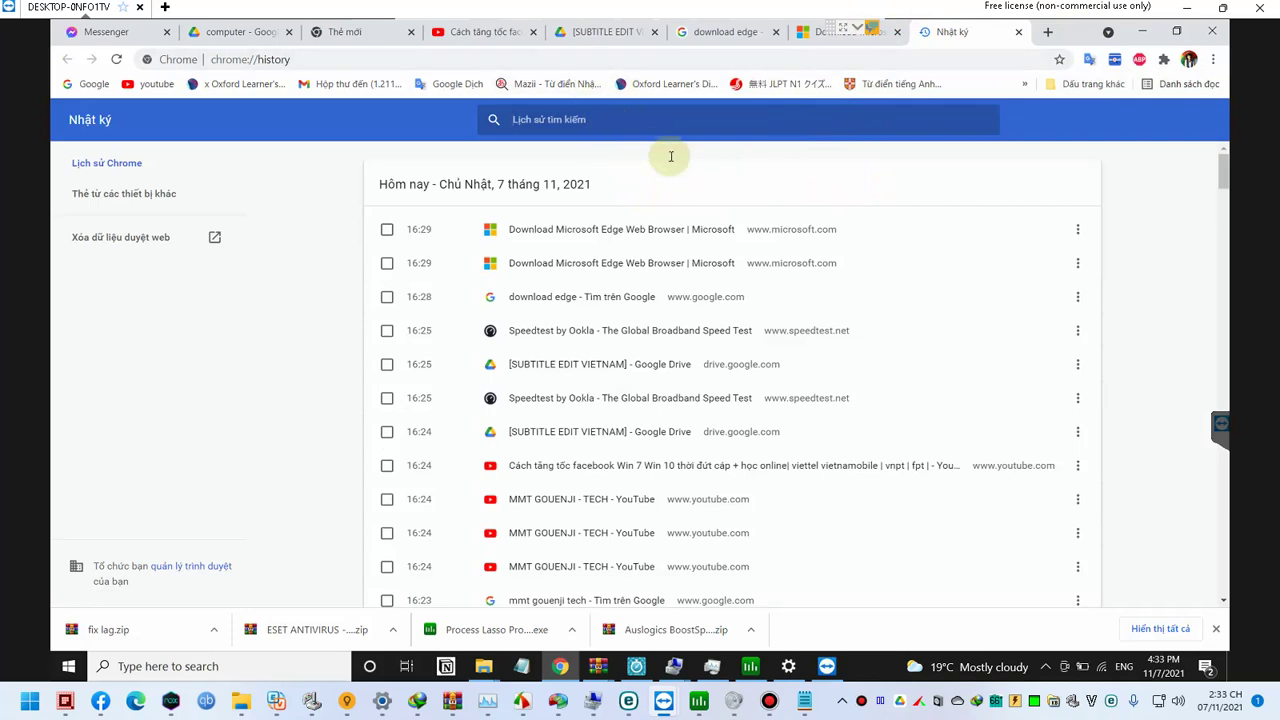
Step: Look over the entries on Chrome's browsing history page
{"action": "left_click", "coordinate": [1079, 233]}
{"action": "left_click", "coordinate": [1137, 220]}
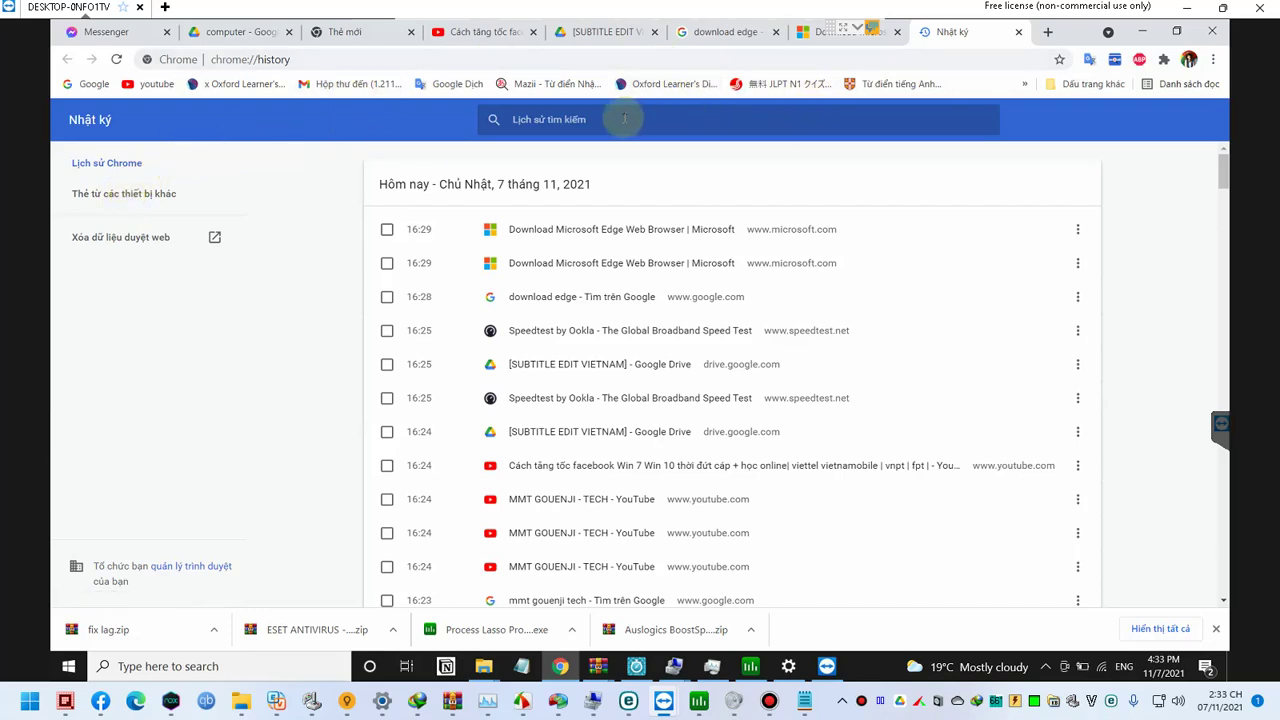
{"action": "right_click", "coordinate": [464, 172]}
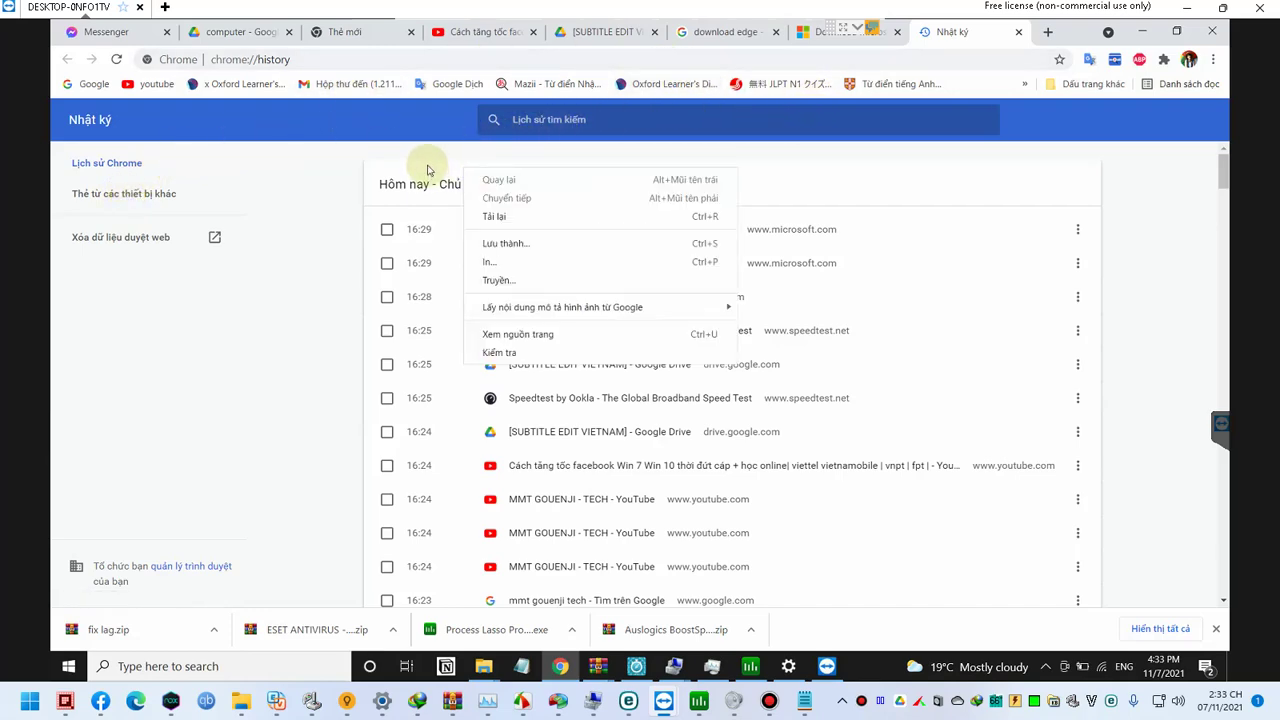
{"action": "left_click", "coordinate": [427, 170]}
{"action": "scroll", "coordinate": [624, 314], "scroll_direction": "down", "scroll_amount": 9}
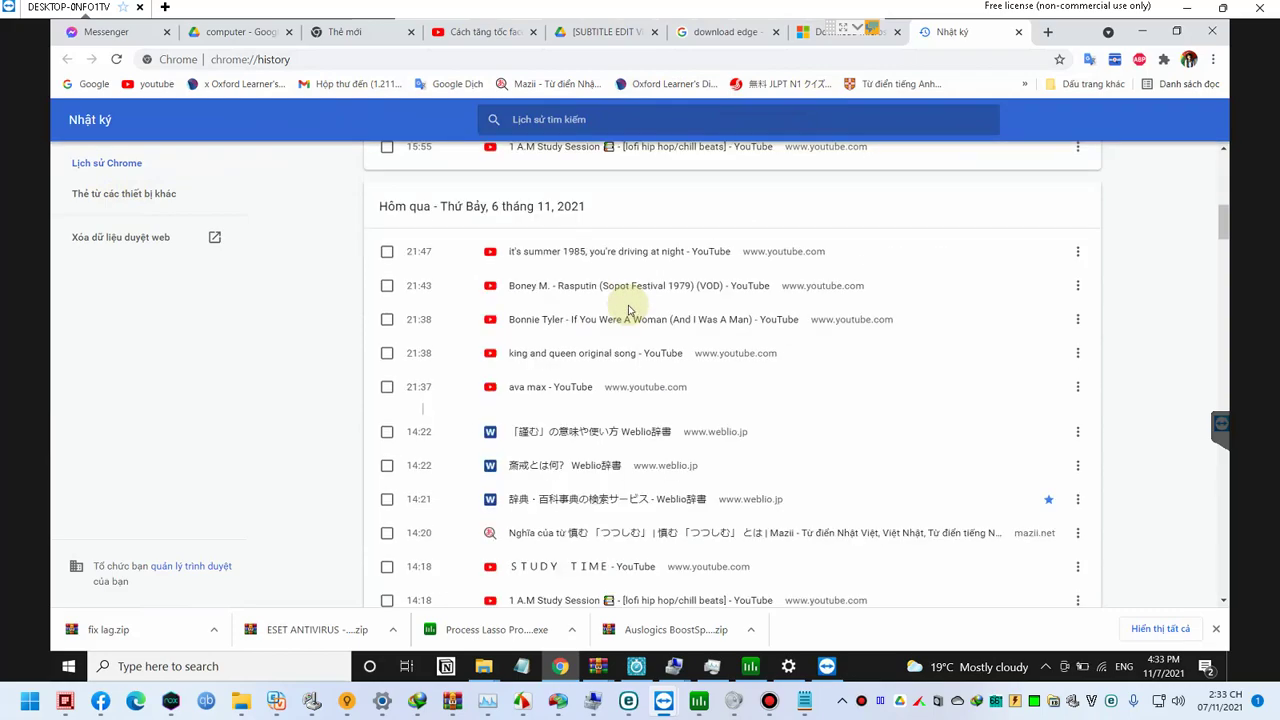
{"action": "scroll", "coordinate": [420, 286], "scroll_direction": "up", "scroll_amount": 4}
{"action": "scroll", "coordinate": [184, 258], "scroll_direction": "up", "scroll_amount": 3}
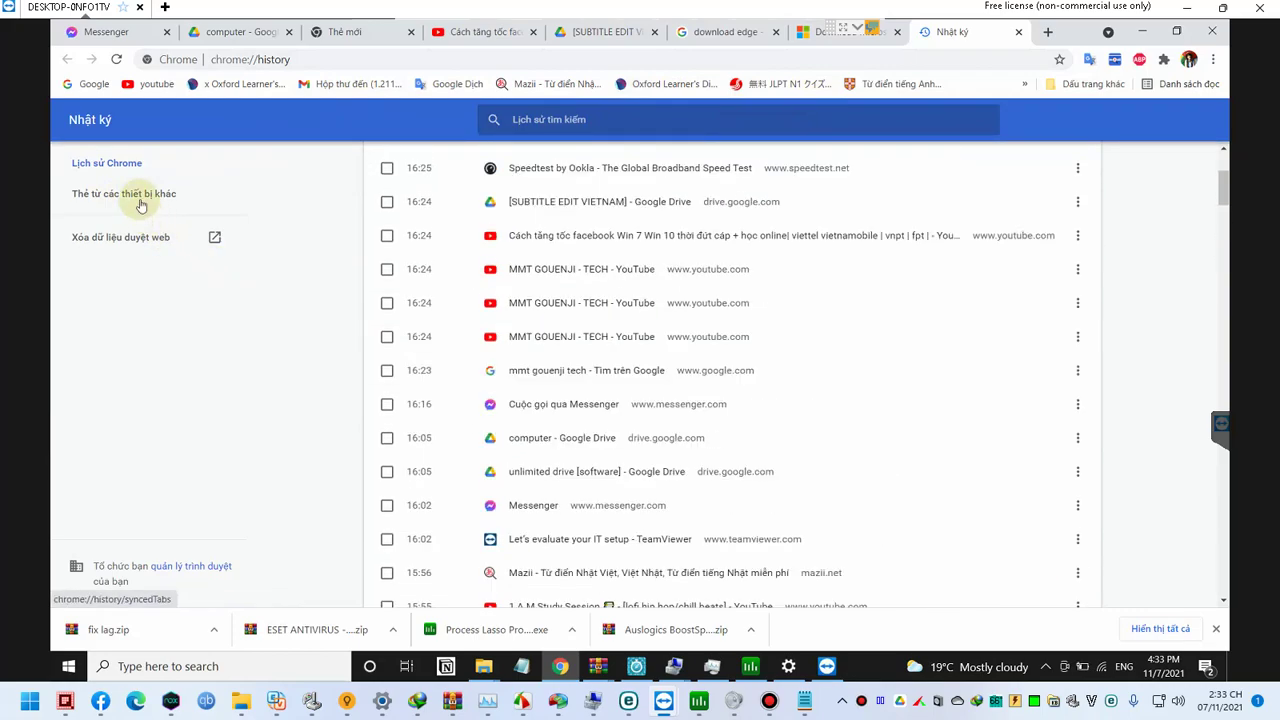
{"action": "scroll", "coordinate": [659, 227], "scroll_direction": "up", "scroll_amount": 3}
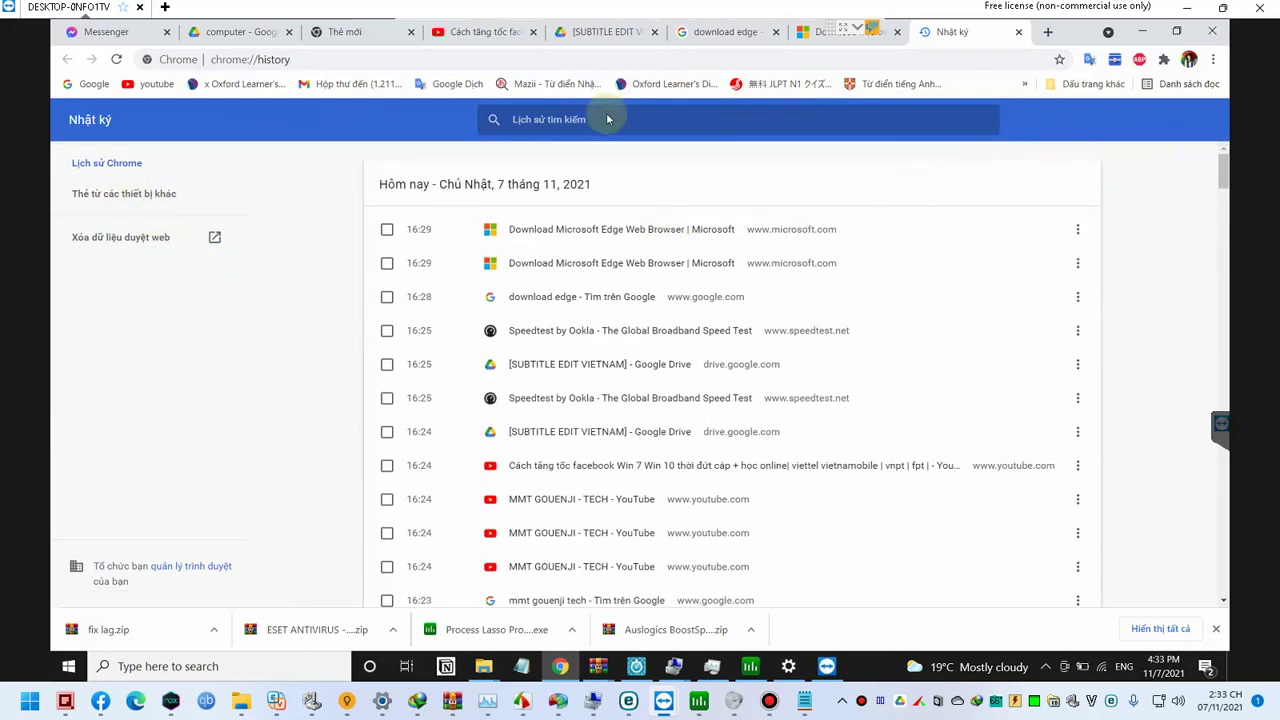
Step: Open the Bookmark manager (Trình quản lý dấu trang) from Chrome's Bookmarks menu
{"action": "left_click", "coordinate": [1211, 61]}
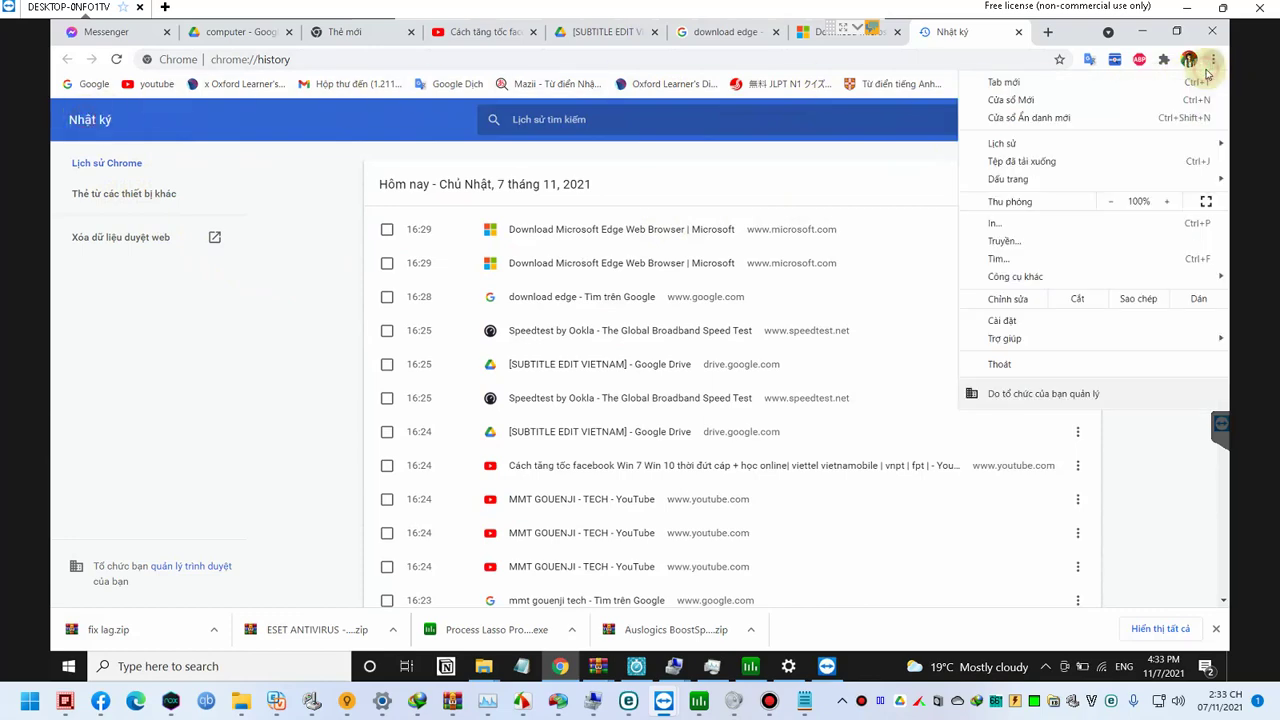
{"action": "mouse_move", "coordinate": [1043, 146]}
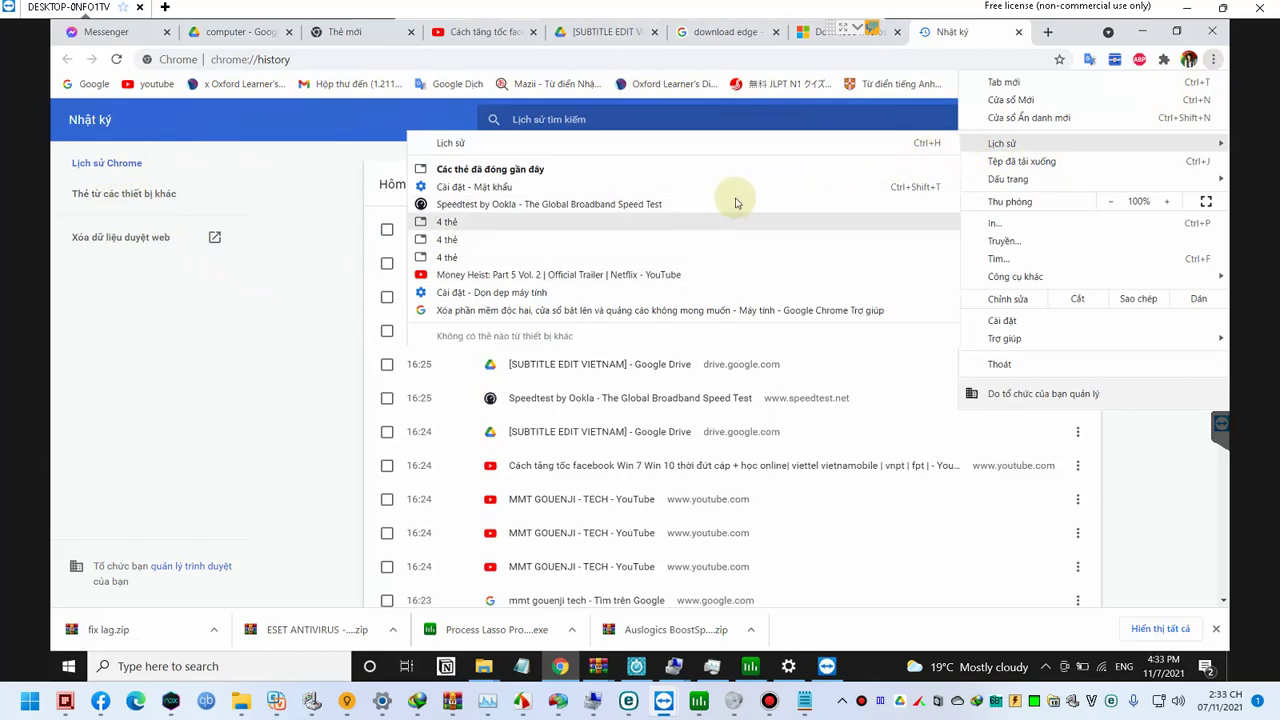
{"action": "mouse_move", "coordinate": [966, 178]}
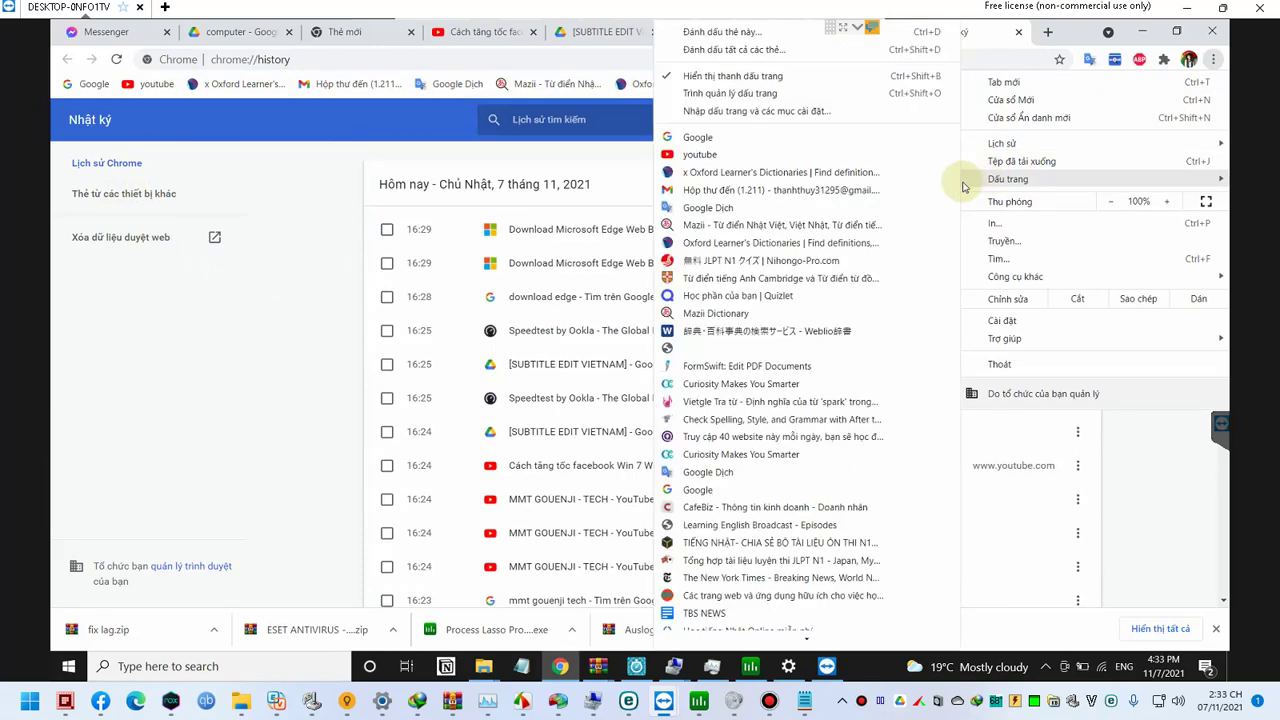
{"action": "left_click", "coordinate": [750, 94]}
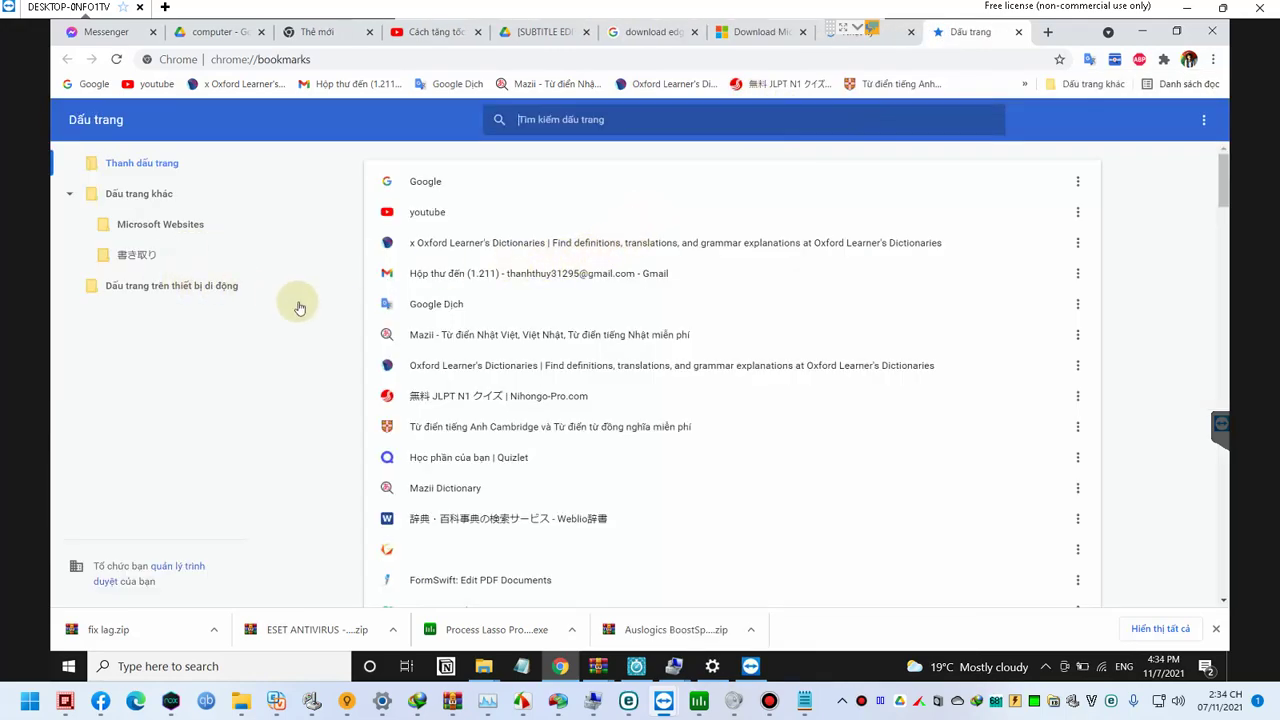
Step: Browse the Bookmarks bar entries, inspect the Thanh dấu trang folder, then show the manager's export options
{"action": "scroll", "coordinate": [350, 337], "scroll_direction": "down", "scroll_amount": 6}
{"action": "scroll", "coordinate": [473, 340], "scroll_direction": "down", "scroll_amount": 18}
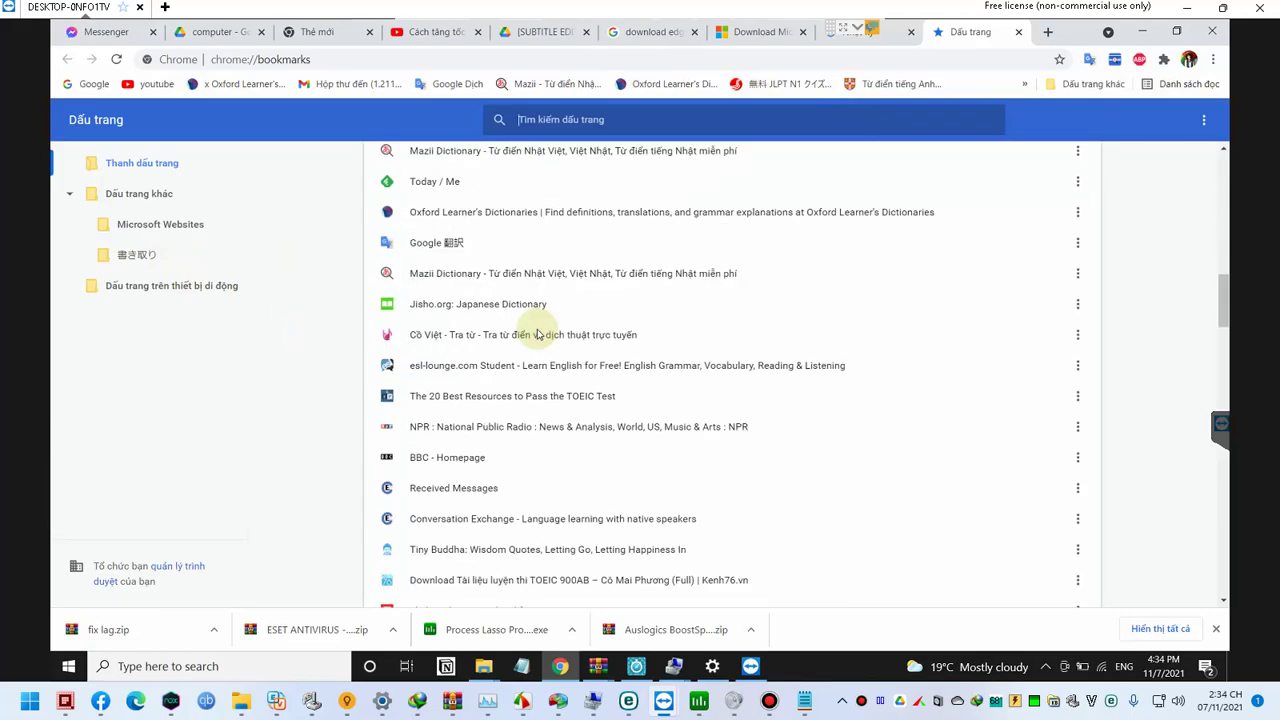
{"action": "scroll", "coordinate": [538, 334], "scroll_direction": "down", "scroll_amount": 8}
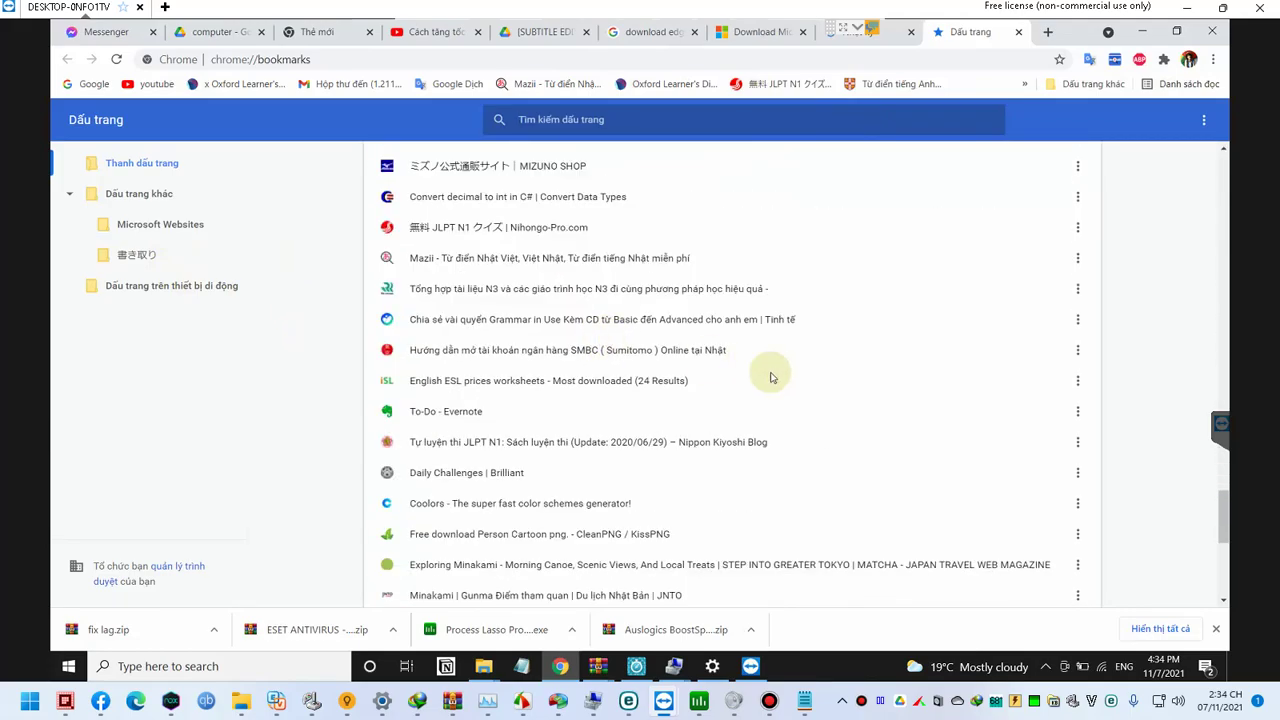
{"action": "scroll", "coordinate": [828, 394], "scroll_direction": "up", "scroll_amount": 4}
{"action": "scroll", "coordinate": [826, 390], "scroll_direction": "up", "scroll_amount": 10}
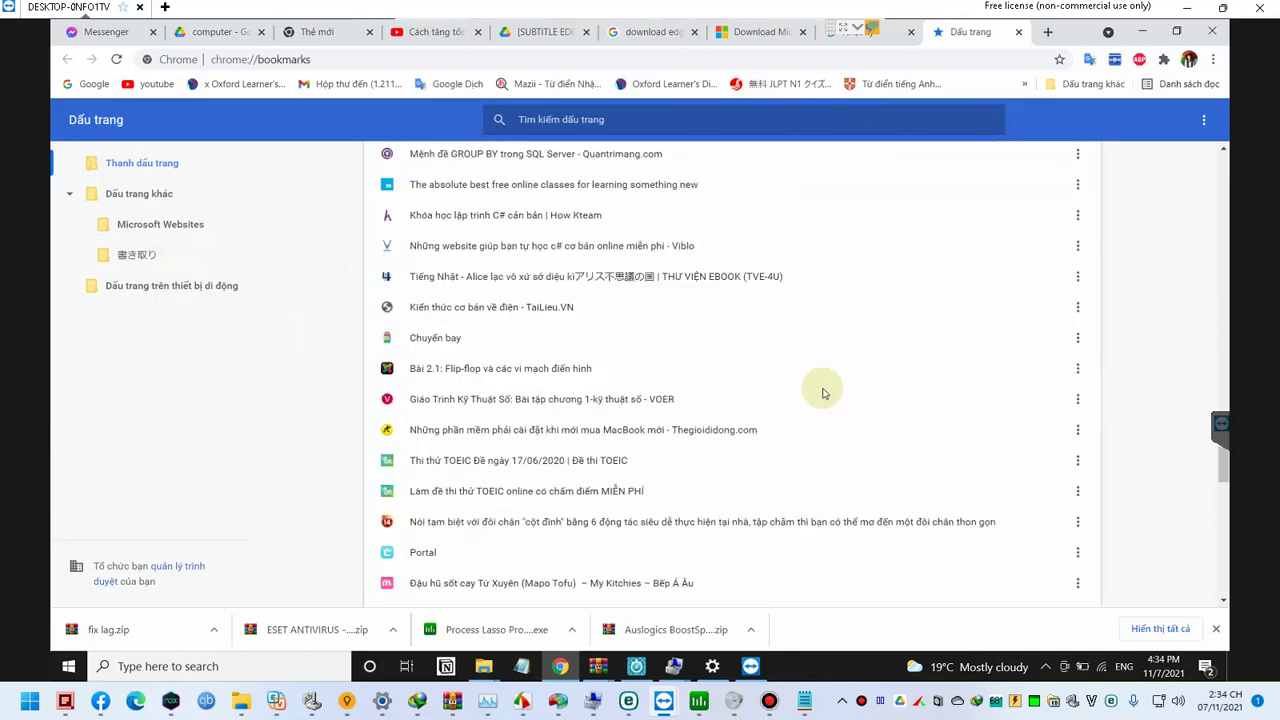
{"action": "left_click_drag", "start_coordinate": [1224, 352], "coordinate": [1201, 152]}
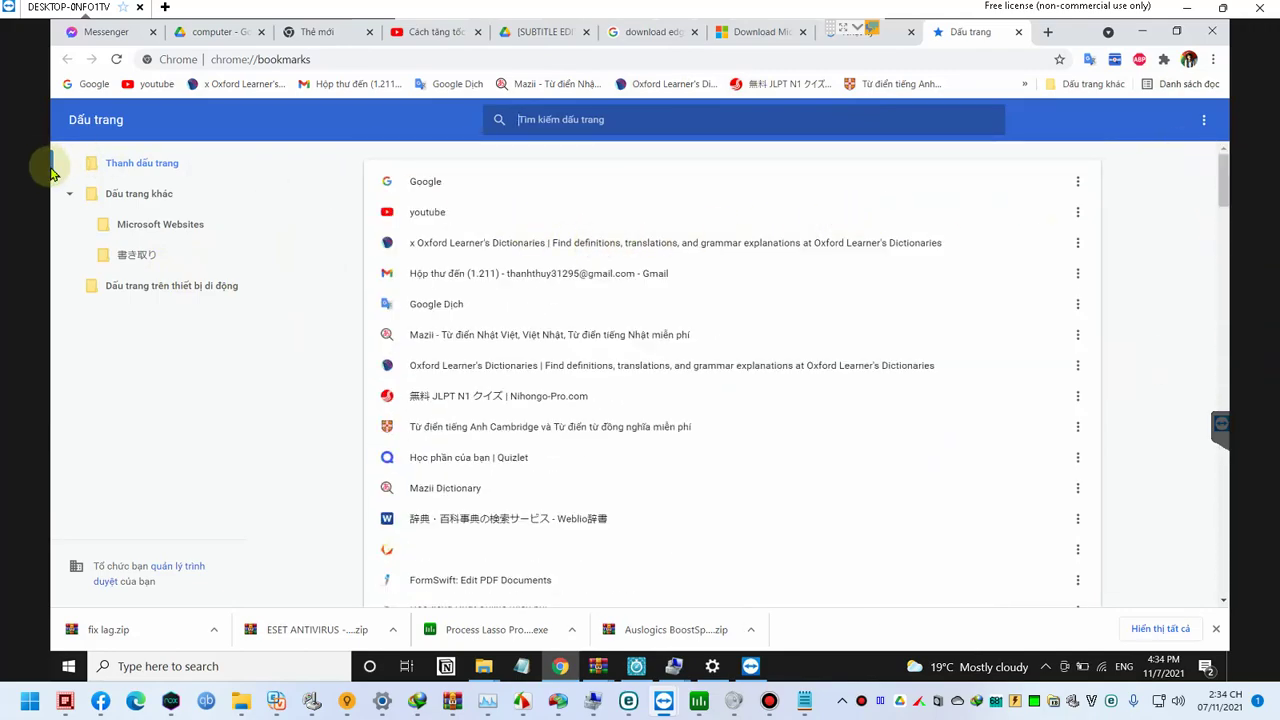
{"action": "right_click", "coordinate": [150, 168]}
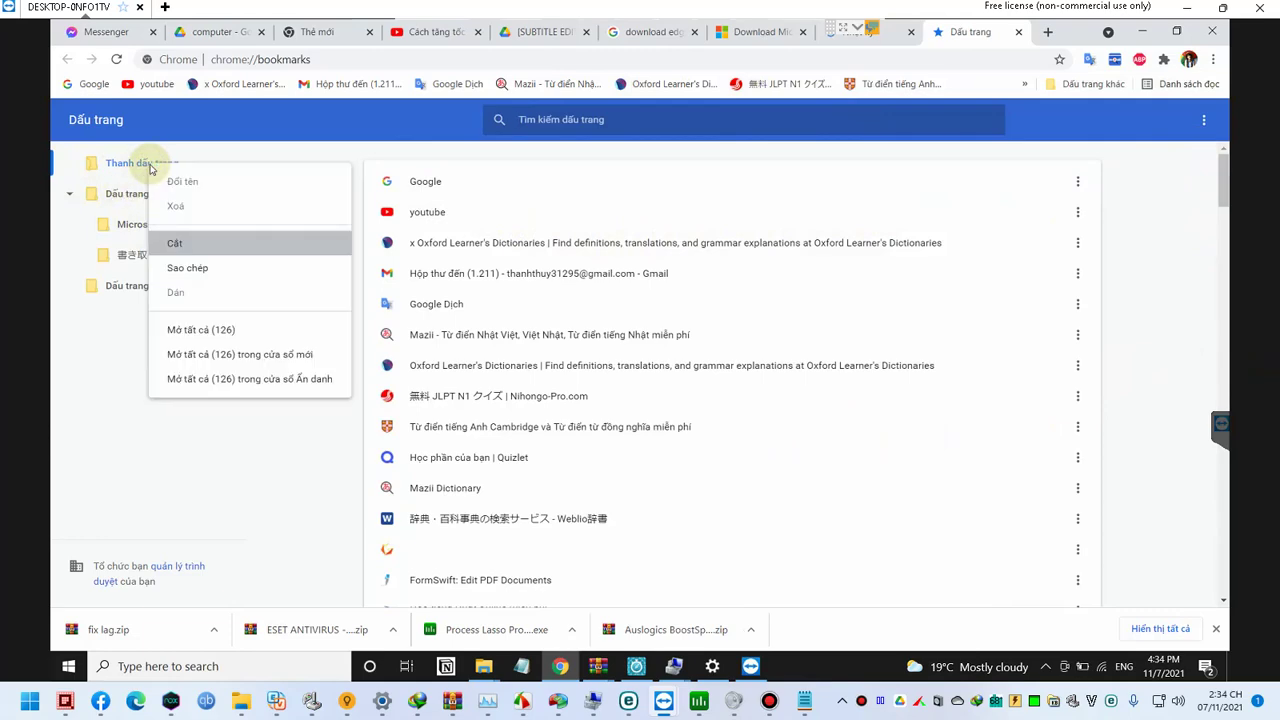
{"action": "left_click", "coordinate": [117, 342]}
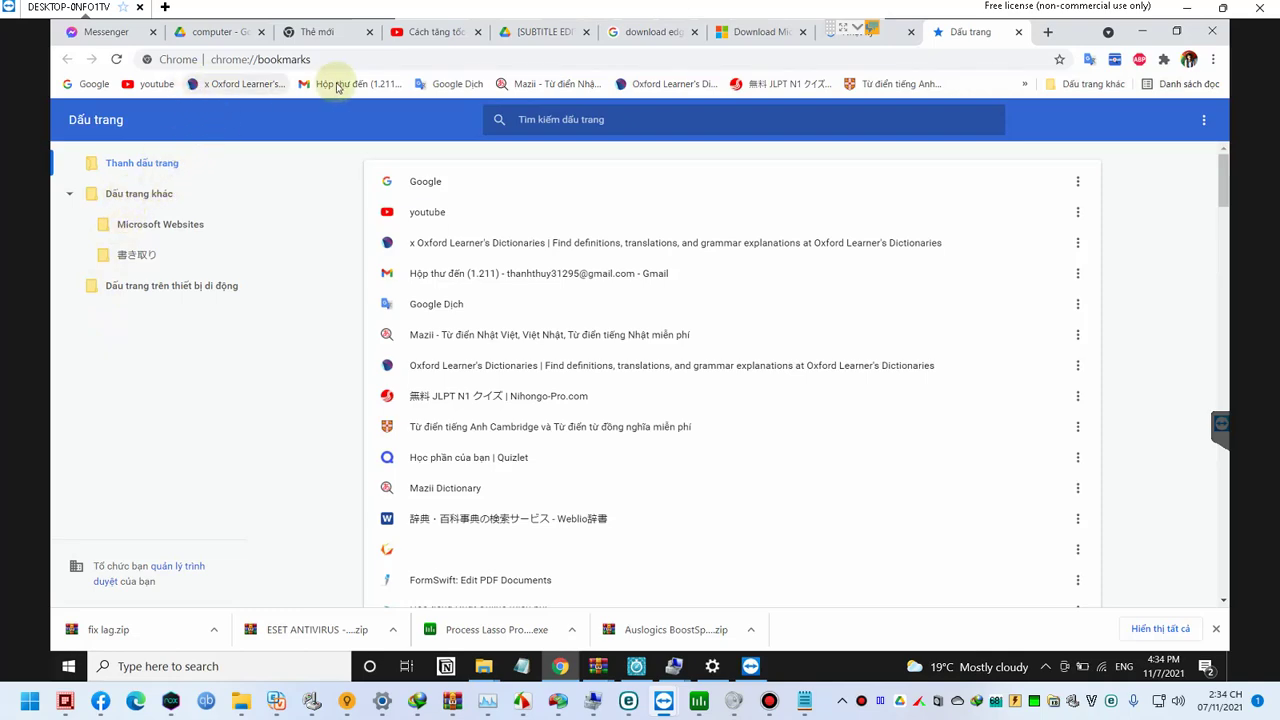
{"action": "left_click", "coordinate": [1203, 120]}
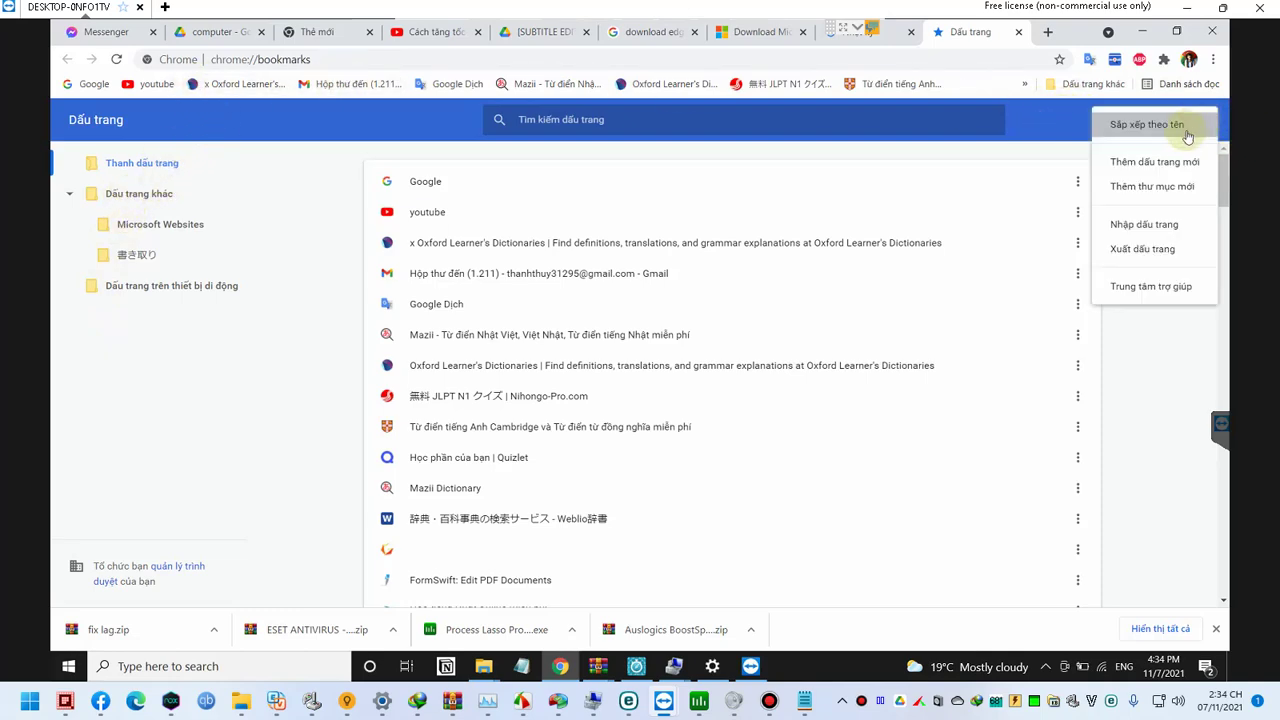
Step: Export the bookmarks as 'bookmarks thuy' to drive D:, then minimize Chrome
{"action": "left_click", "coordinate": [1155, 256]}
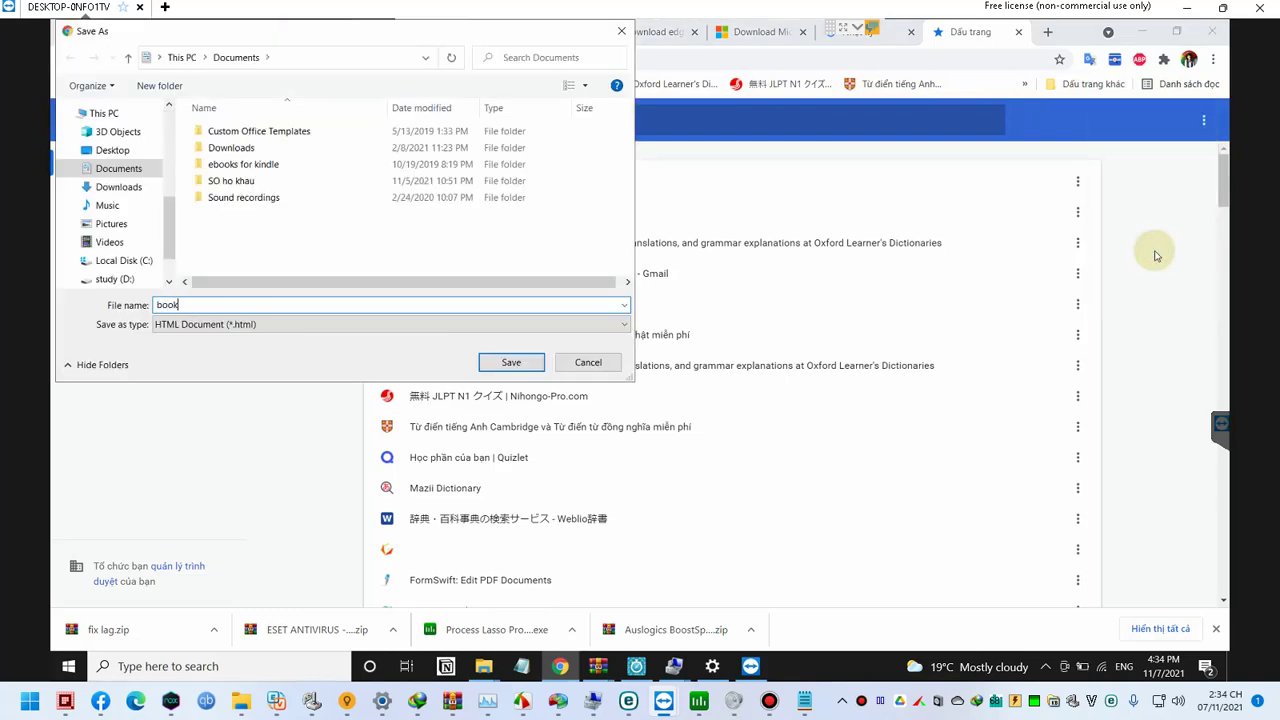
{"action": "type", "text": "bookmarks thuy"}
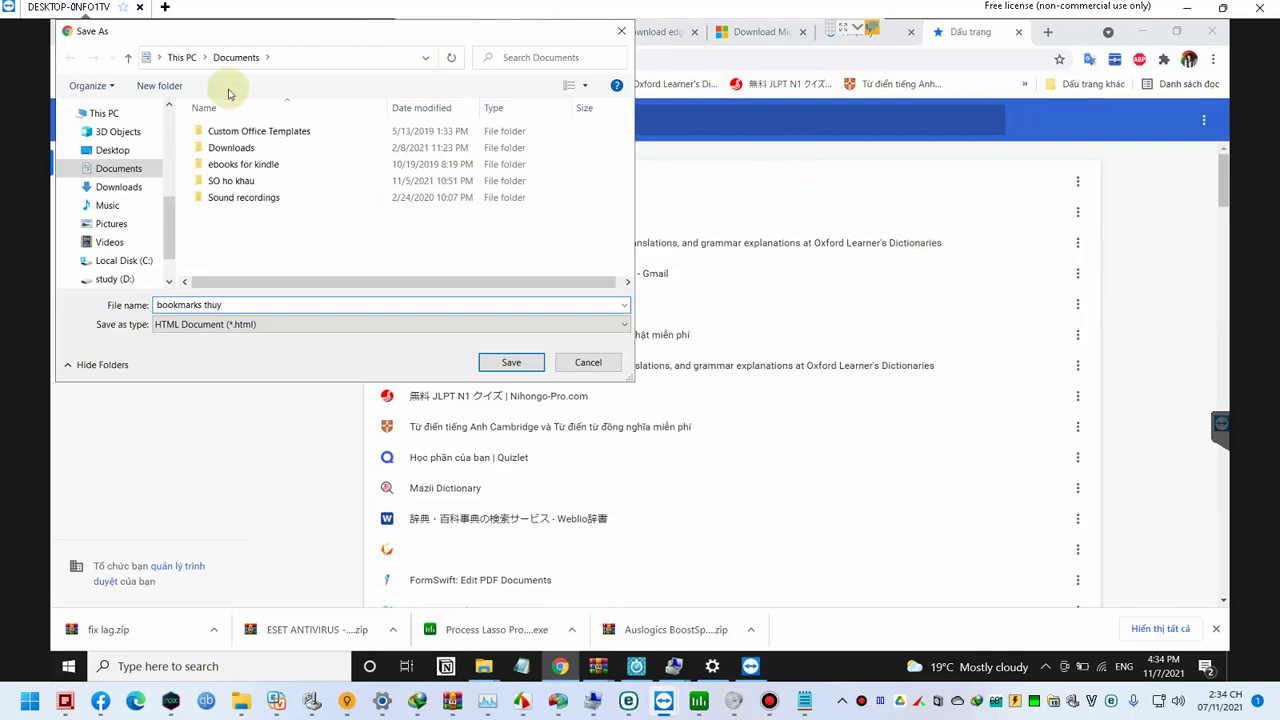
{"action": "left_click", "coordinate": [147, 59]}
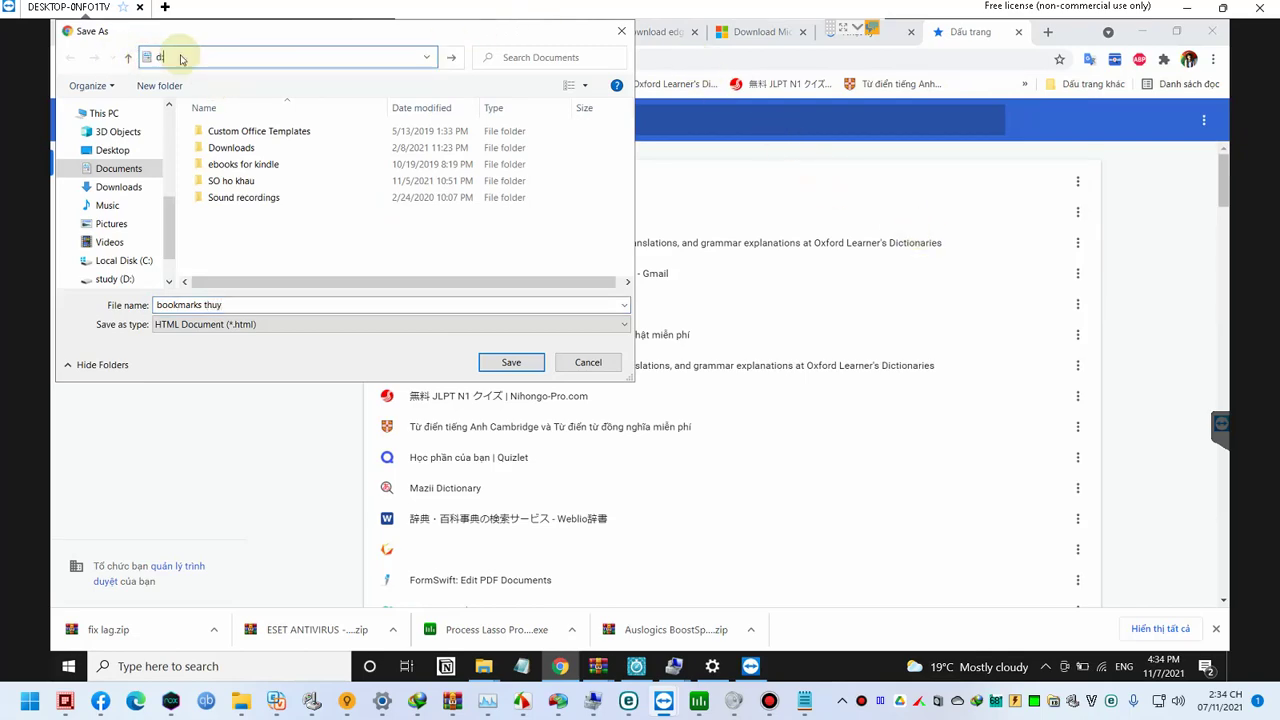
{"action": "type", "text": "d:/"}
{"action": "key", "text": "Return"}
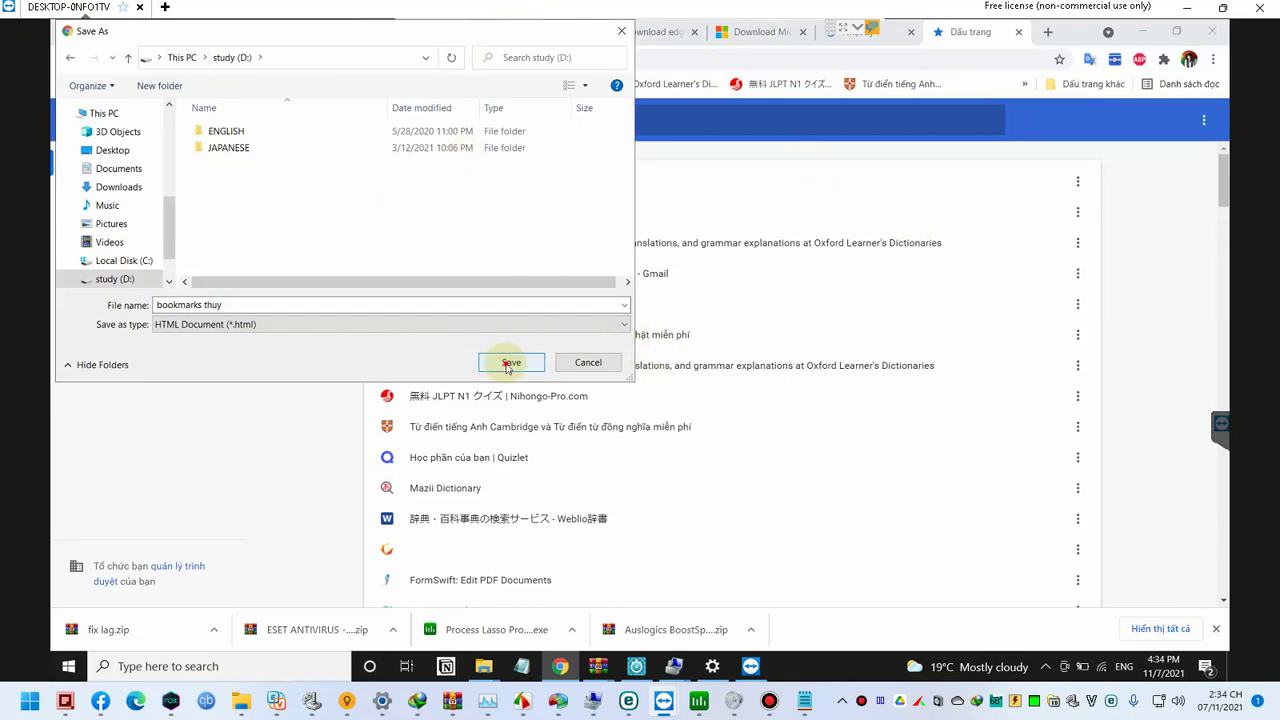
{"action": "left_click", "coordinate": [509, 363]}
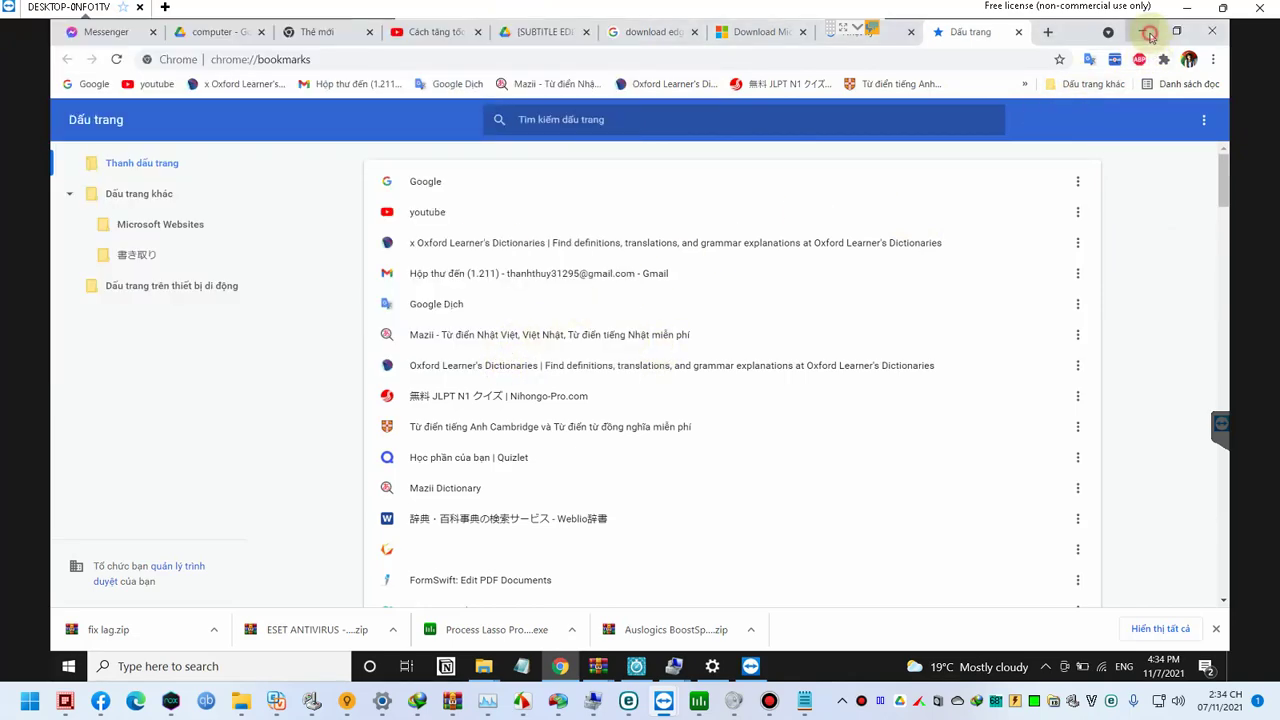
{"action": "left_click", "coordinate": [1142, 31]}
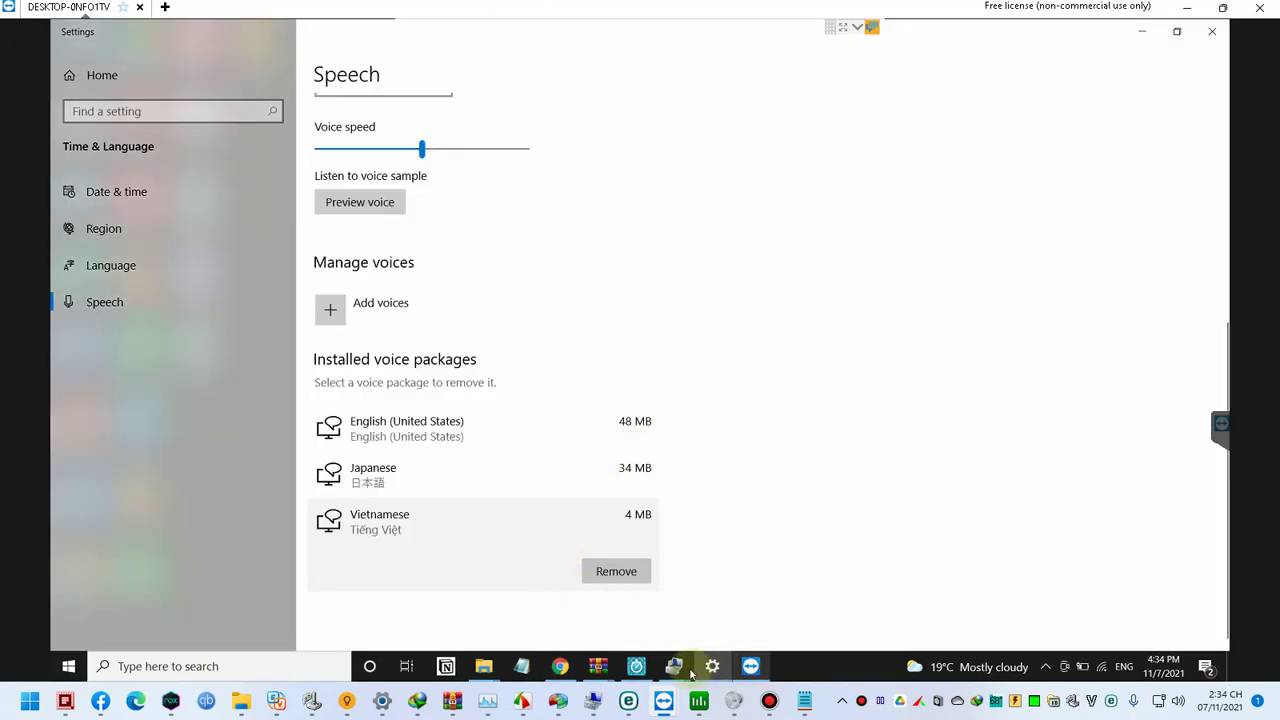
Step: Bring the remote BoostSpeed window to the front and switch it to its My Tasks page
{"action": "left_click", "coordinate": [638, 672]}
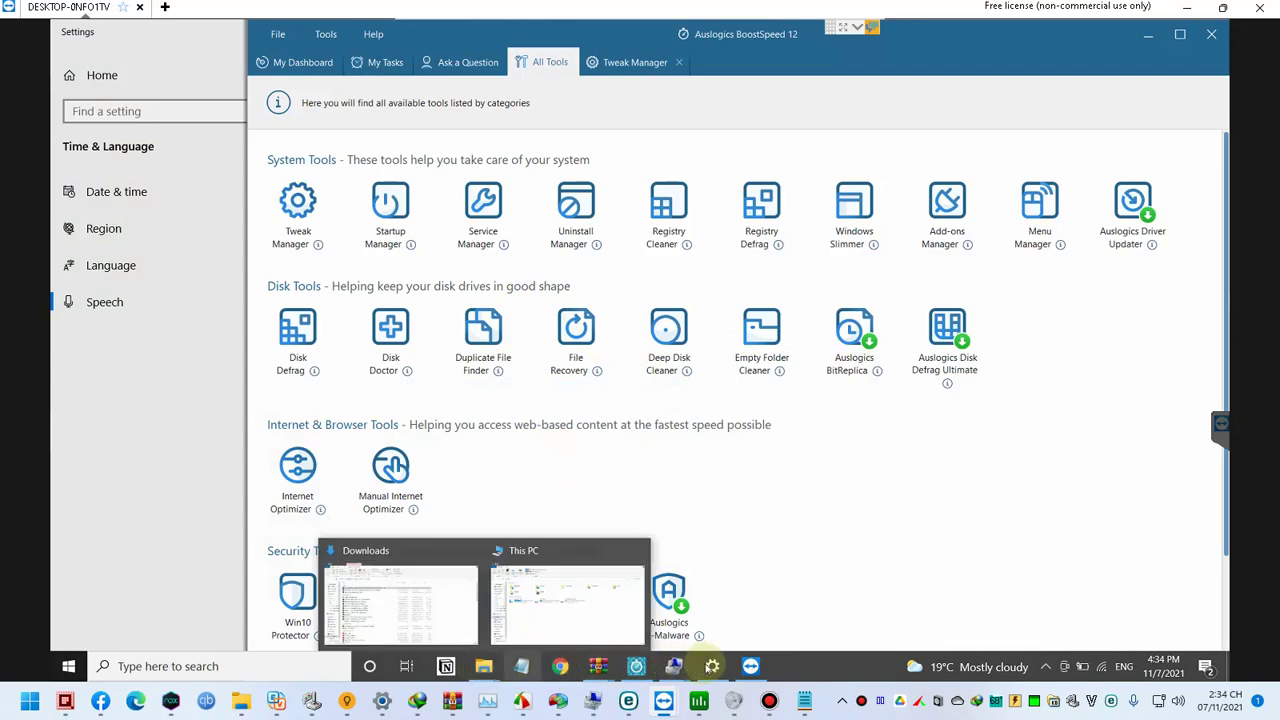
{"action": "mouse_move", "coordinate": [750, 666]}
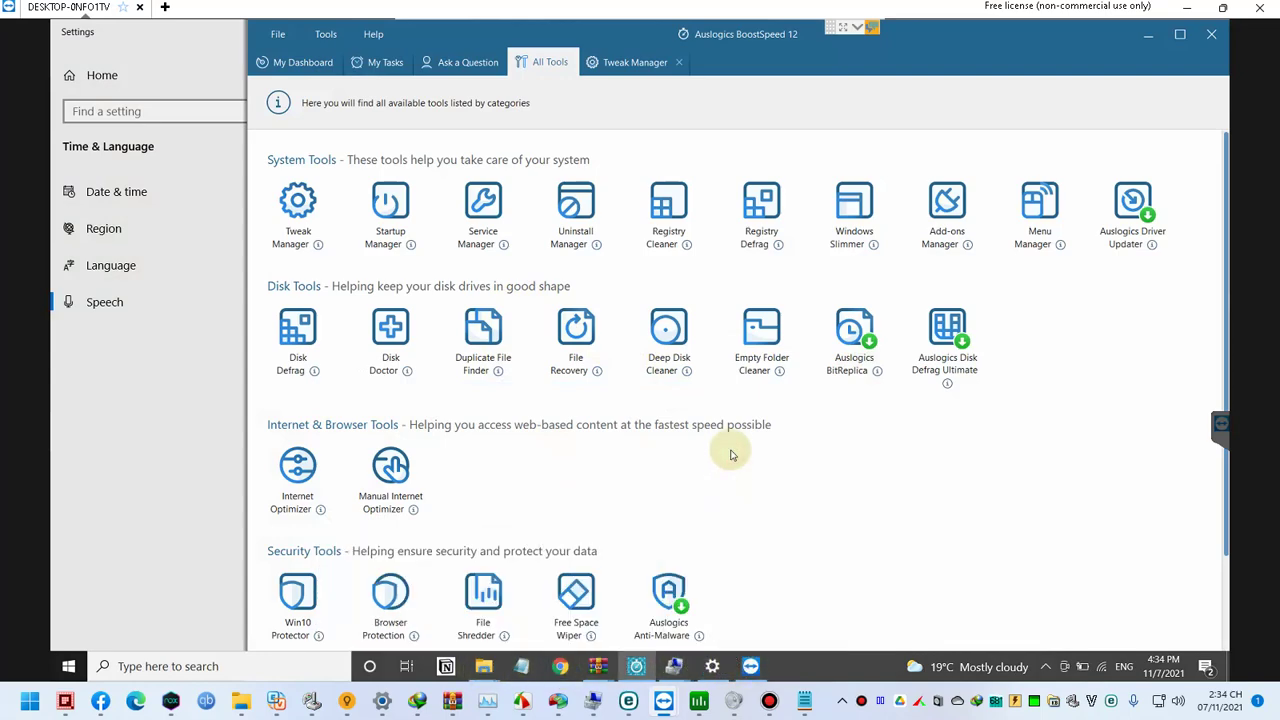
{"action": "key", "text": "super"}
{"action": "type", "text": "e"}
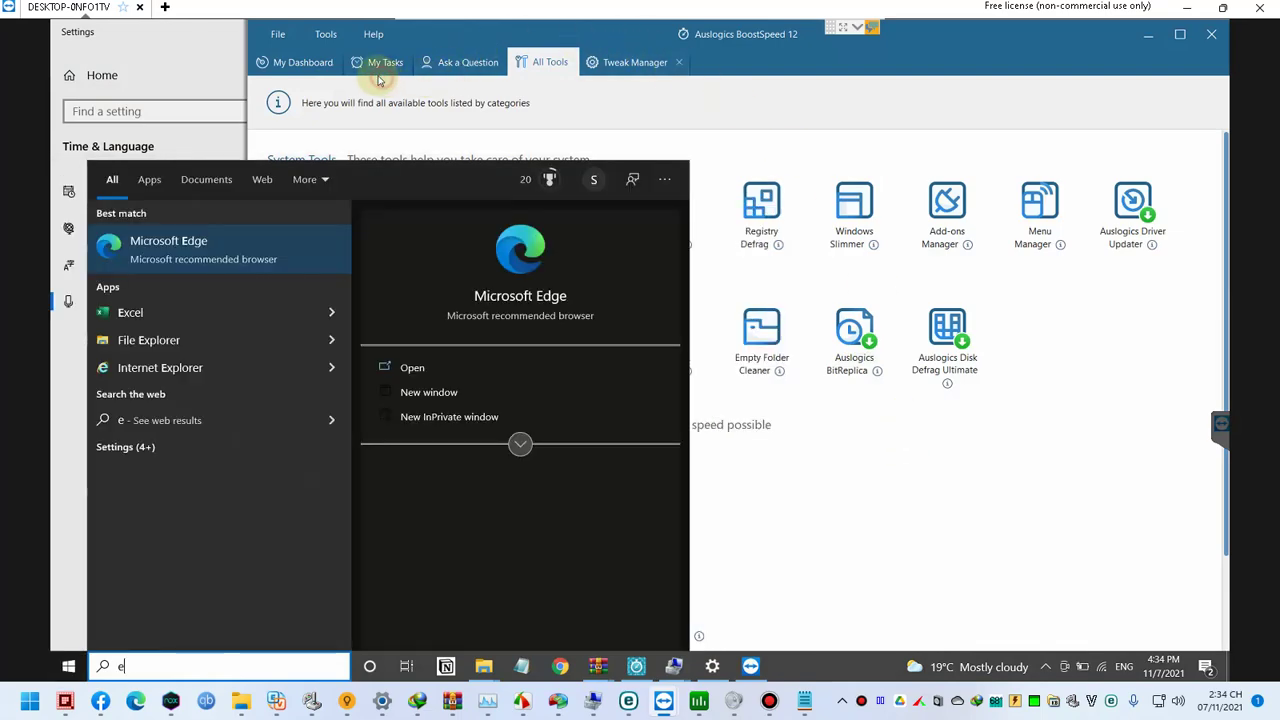
{"action": "left_click", "coordinate": [380, 80]}
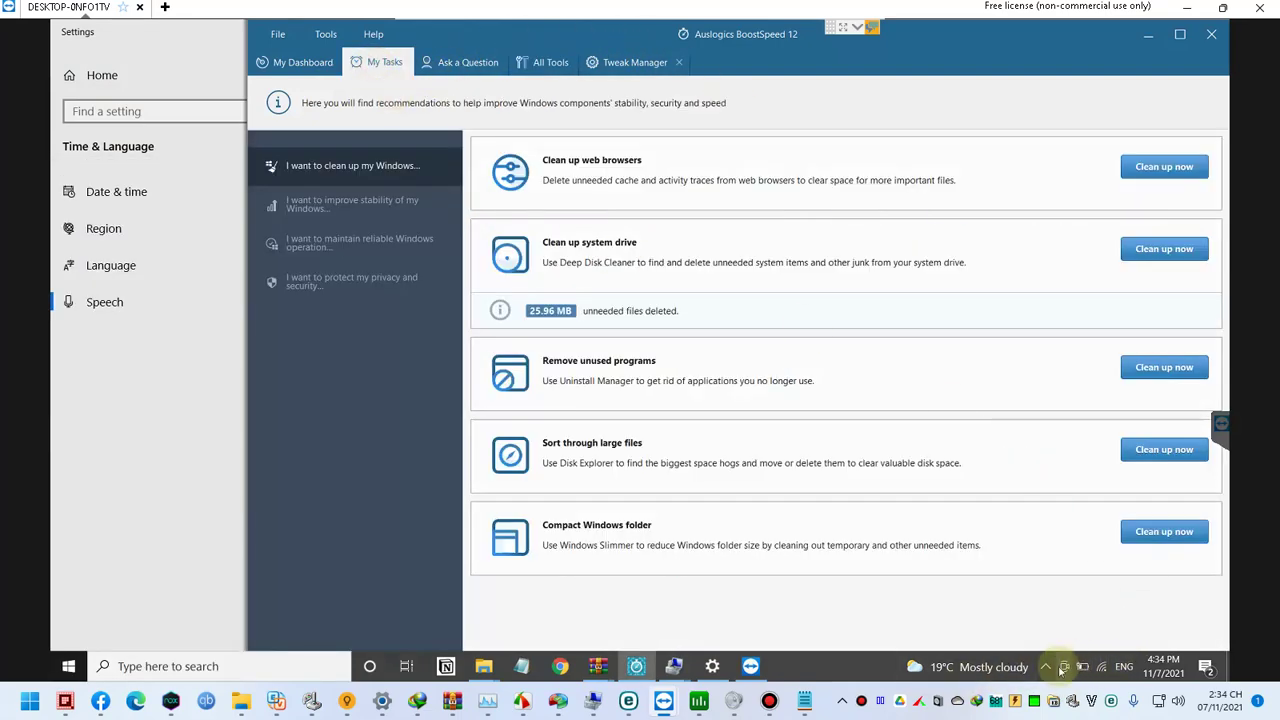
Step: Open BoostSpeed's Settings window from its hidden system-tray icon
{"action": "left_click", "coordinate": [1046, 668]}
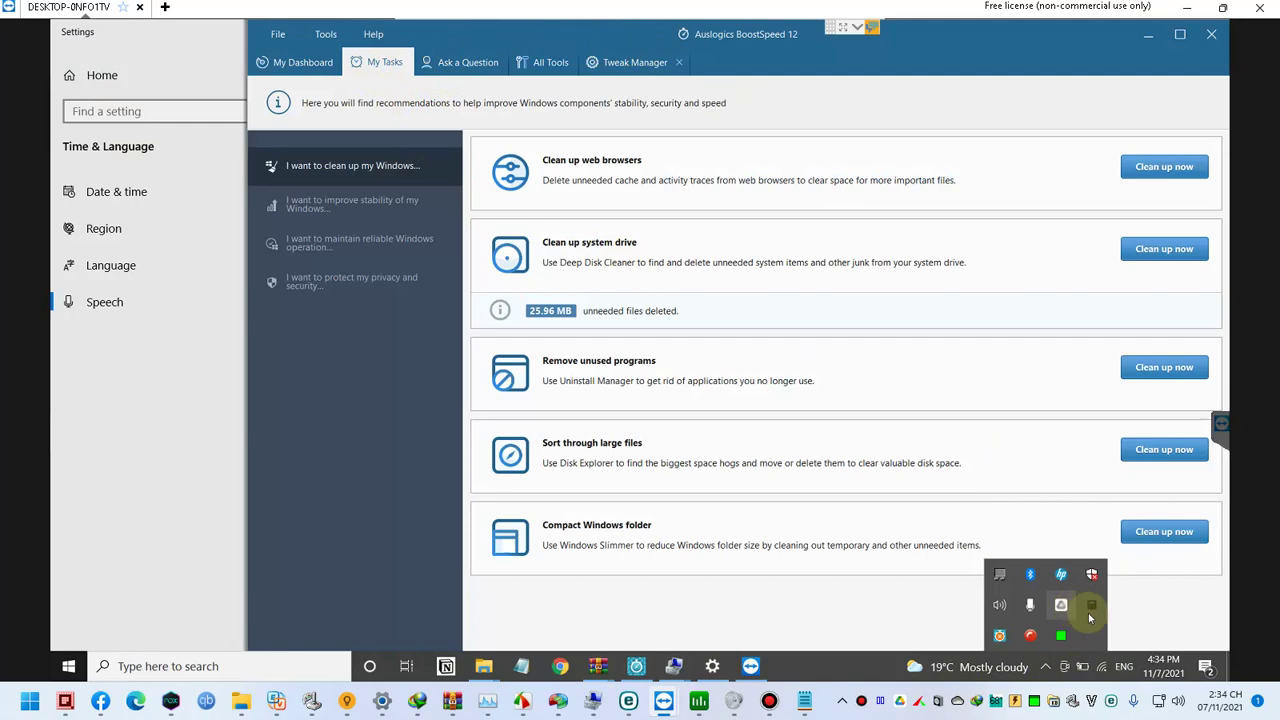
{"action": "right_click", "coordinate": [1001, 636]}
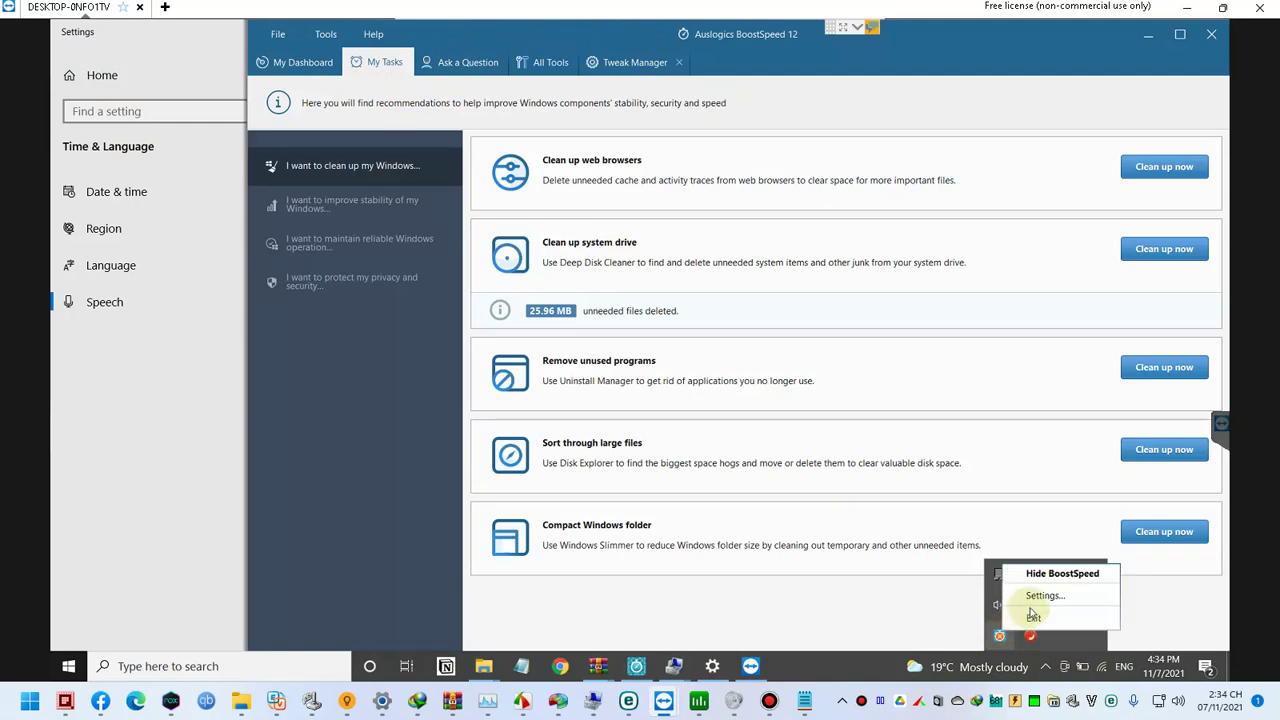
{"action": "left_click", "coordinate": [1040, 598]}
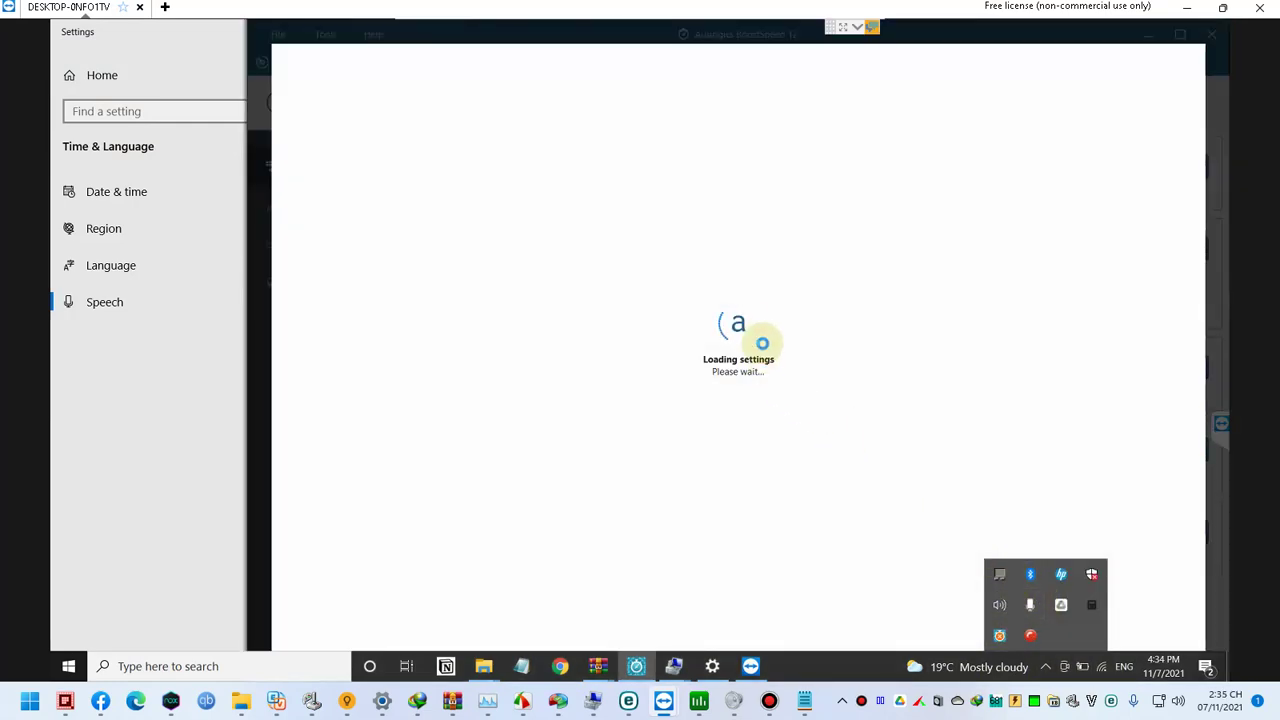
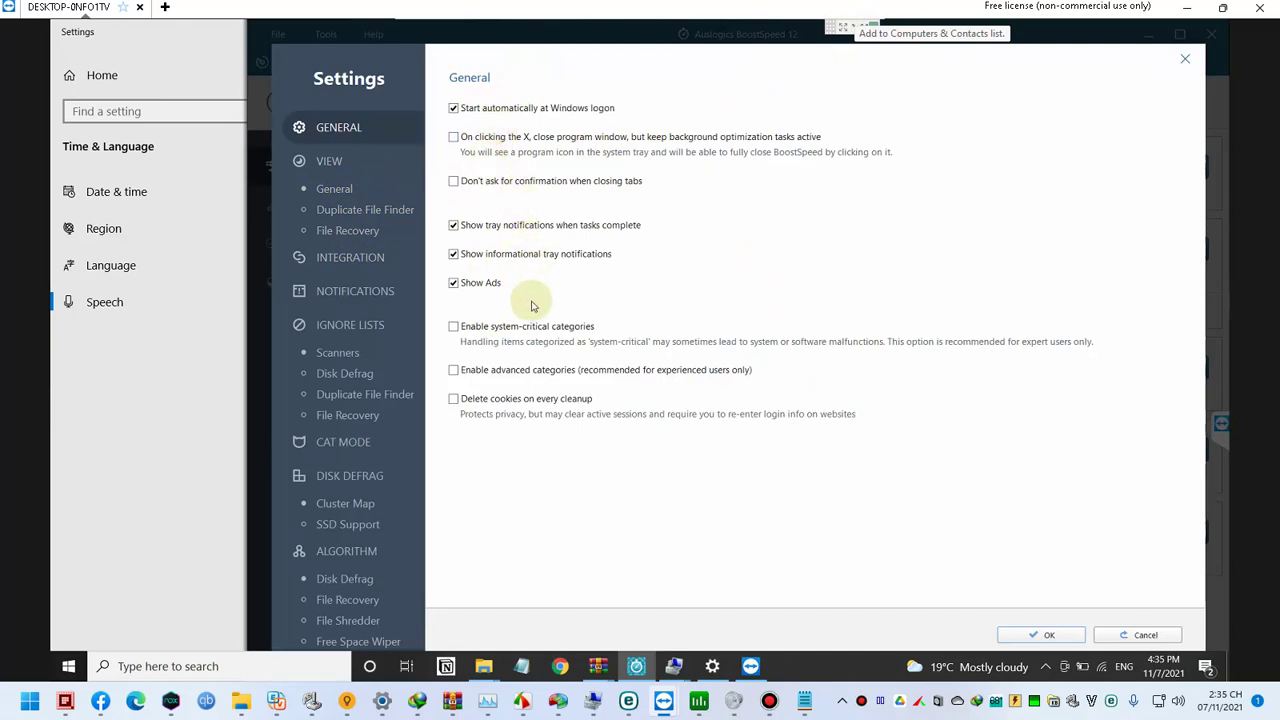
Step: In BoostSpeed Settings, turn on the advanced categories option on the General page
{"action": "left_click", "coordinate": [326, 168]}
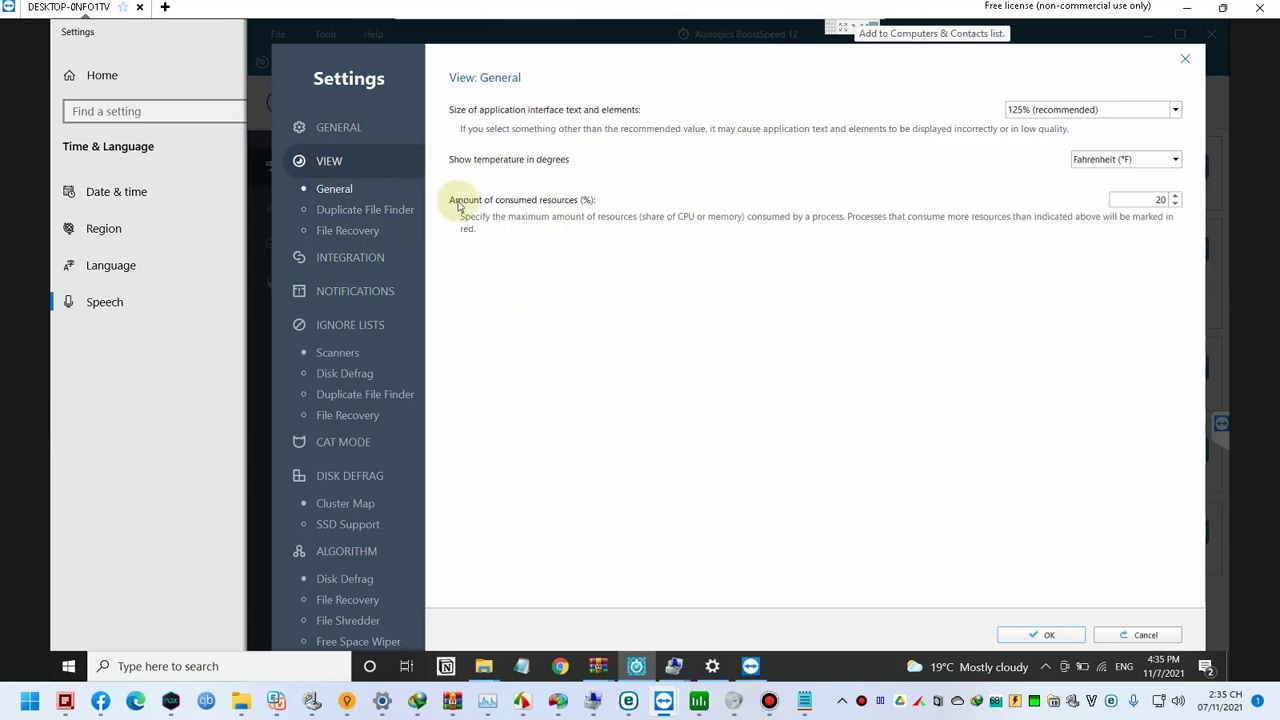
{"action": "left_click", "coordinate": [360, 253]}
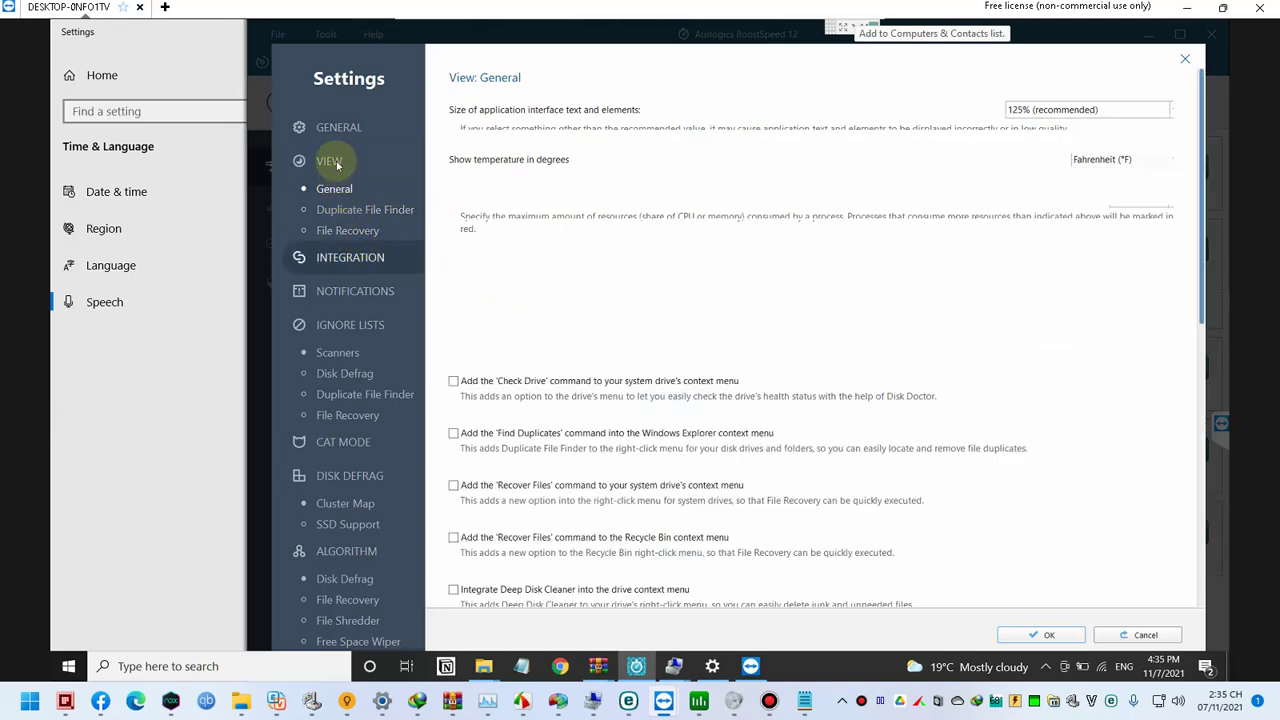
{"action": "left_click", "coordinate": [333, 127]}
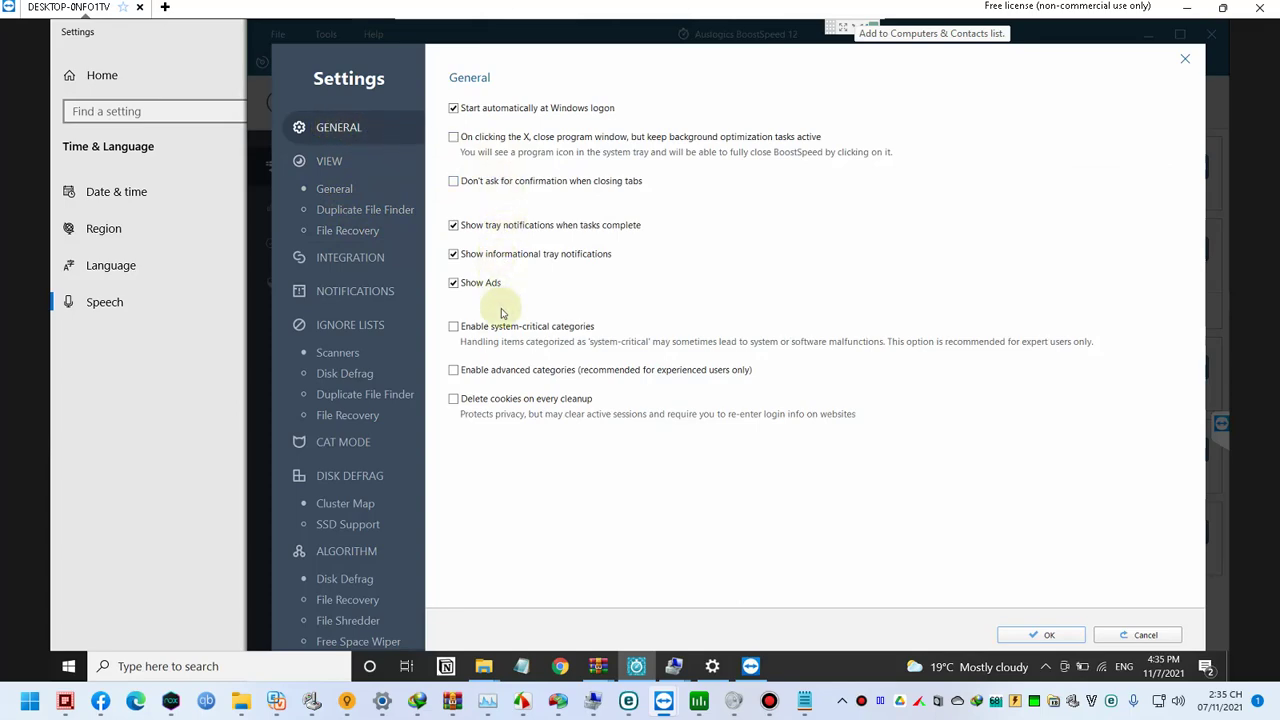
{"action": "left_click", "coordinate": [507, 371]}
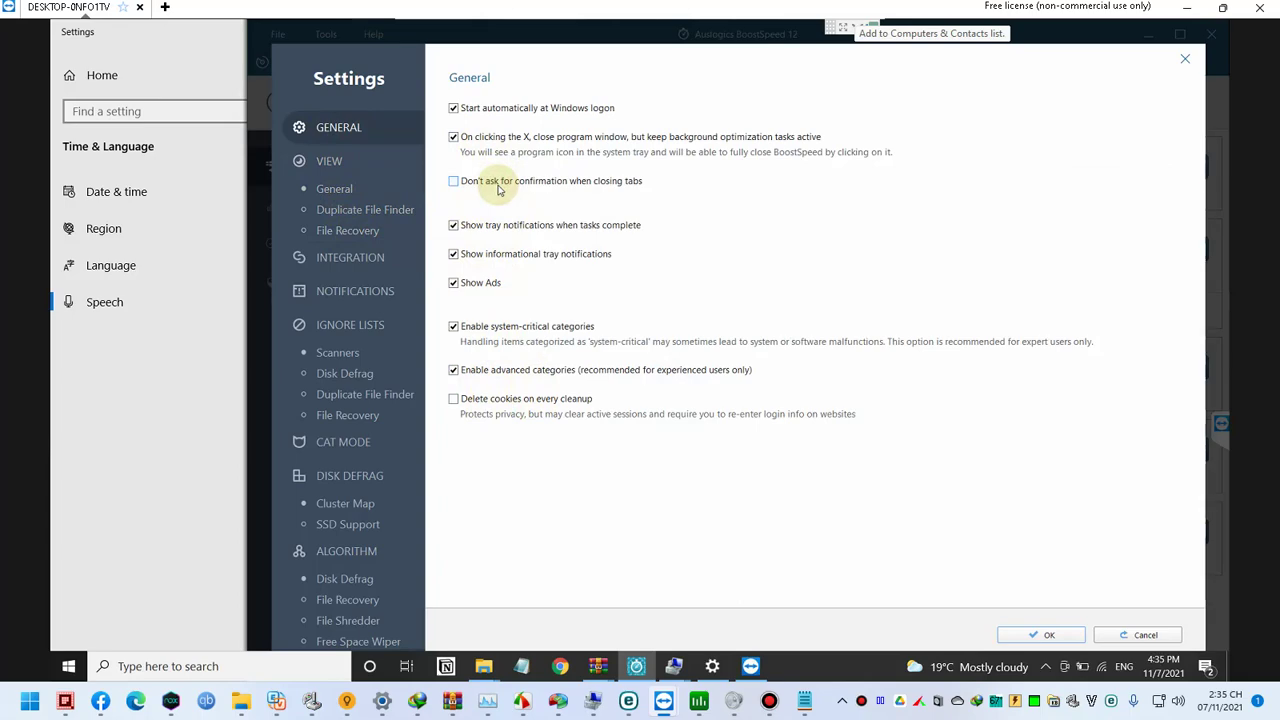
Step: Look through the View, Integration, Notifications, ignore list and Cluster Map pages, then save with OK
{"action": "left_click", "coordinate": [357, 193]}
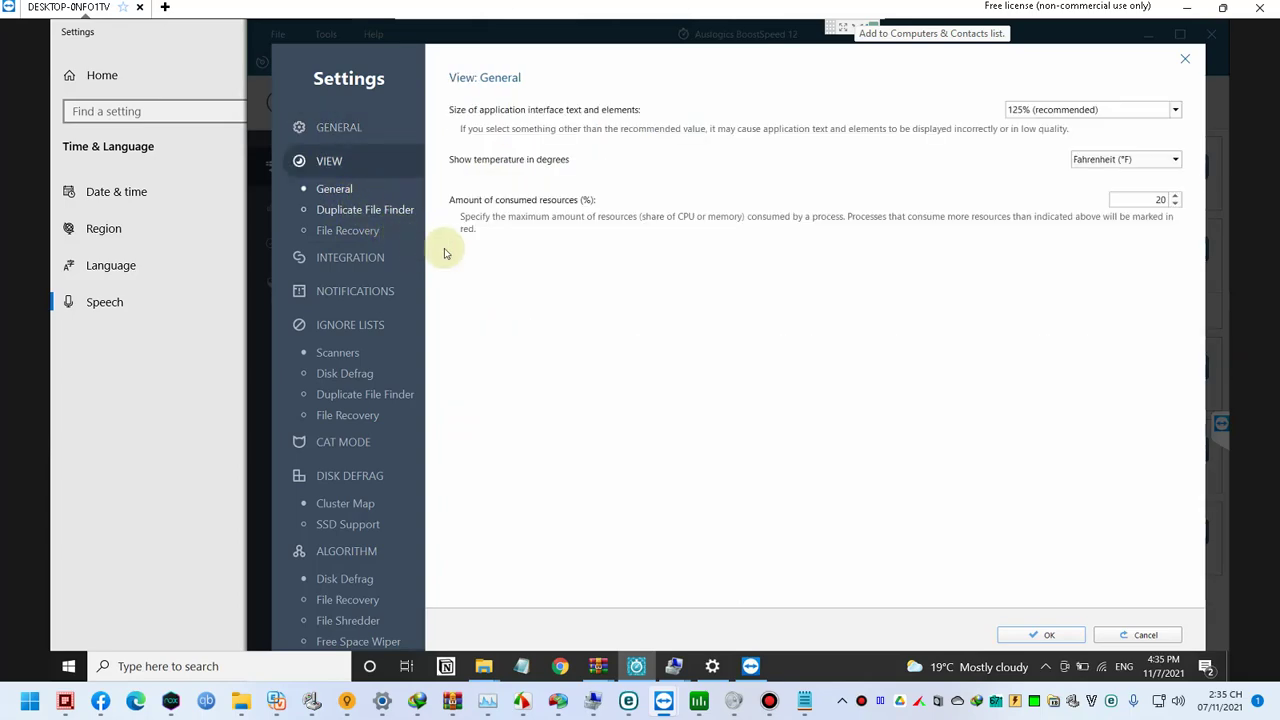
{"action": "left_click", "coordinate": [352, 212]}
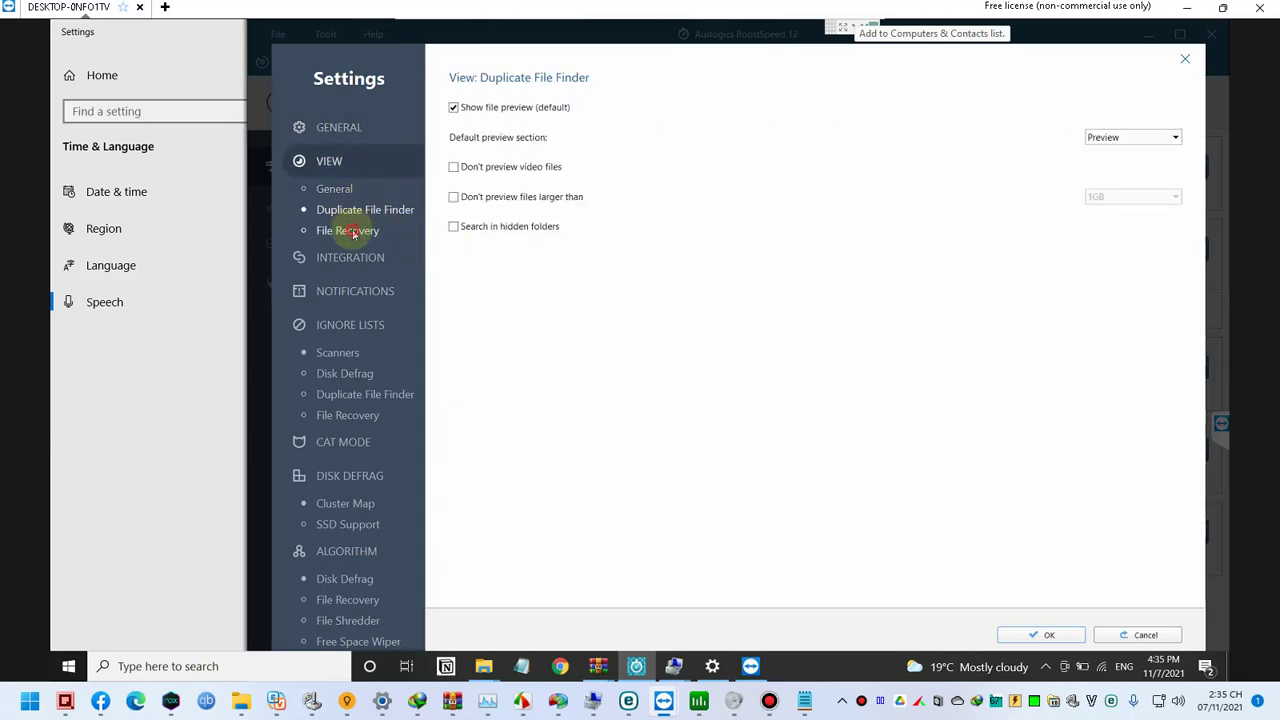
{"action": "left_click", "coordinate": [354, 232]}
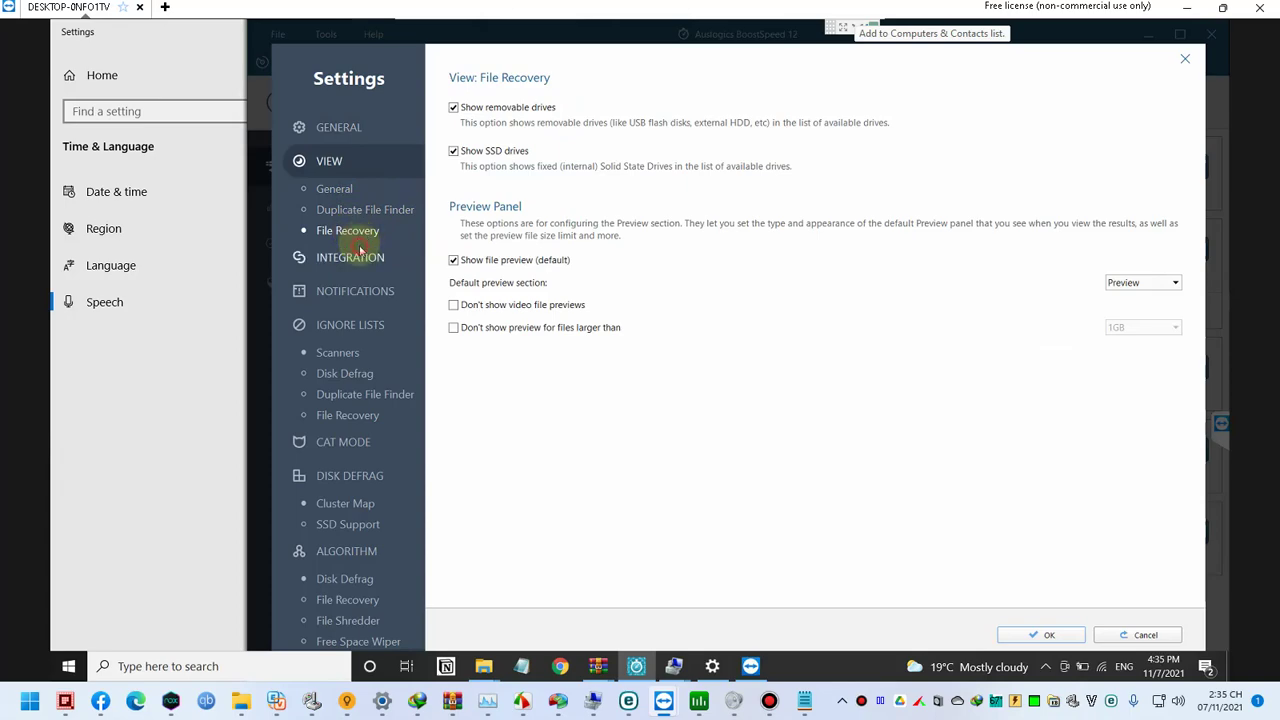
{"action": "left_click", "coordinate": [350, 257]}
{"action": "left_click", "coordinate": [355, 291]}
{"action": "left_click", "coordinate": [350, 325]}
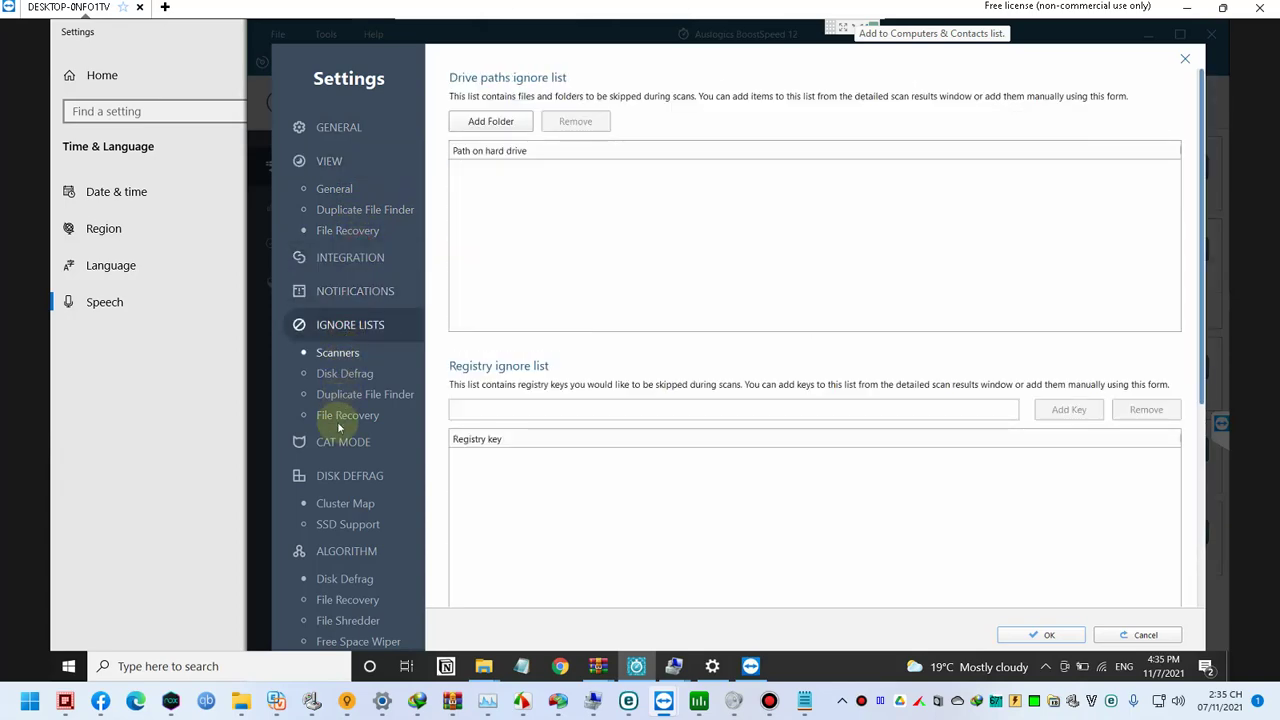
{"action": "scroll", "coordinate": [345, 474], "scroll_direction": "down", "scroll_amount": 1}
{"action": "left_click", "coordinate": [354, 443]}
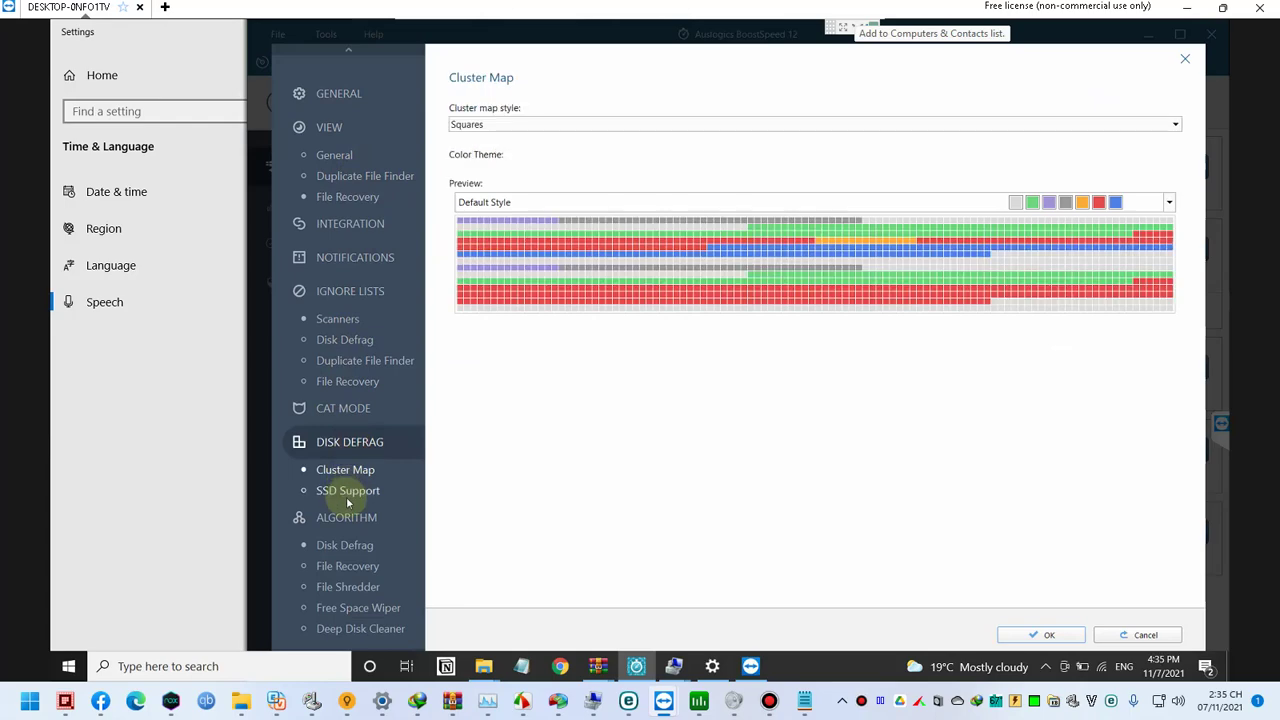
{"action": "scroll", "coordinate": [350, 490], "scroll_direction": "down", "scroll_amount": 4}
{"action": "scroll", "coordinate": [355, 487], "scroll_direction": "down", "scroll_amount": 1}
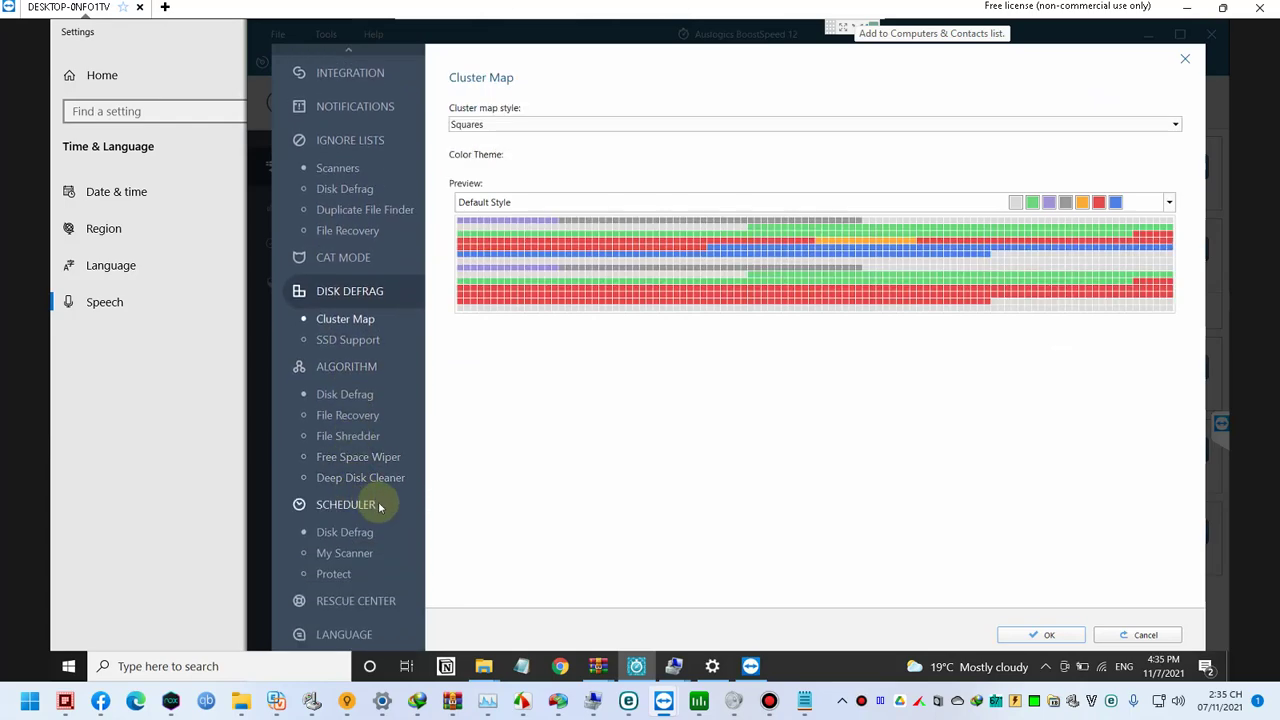
{"action": "left_click", "coordinate": [1064, 636]}
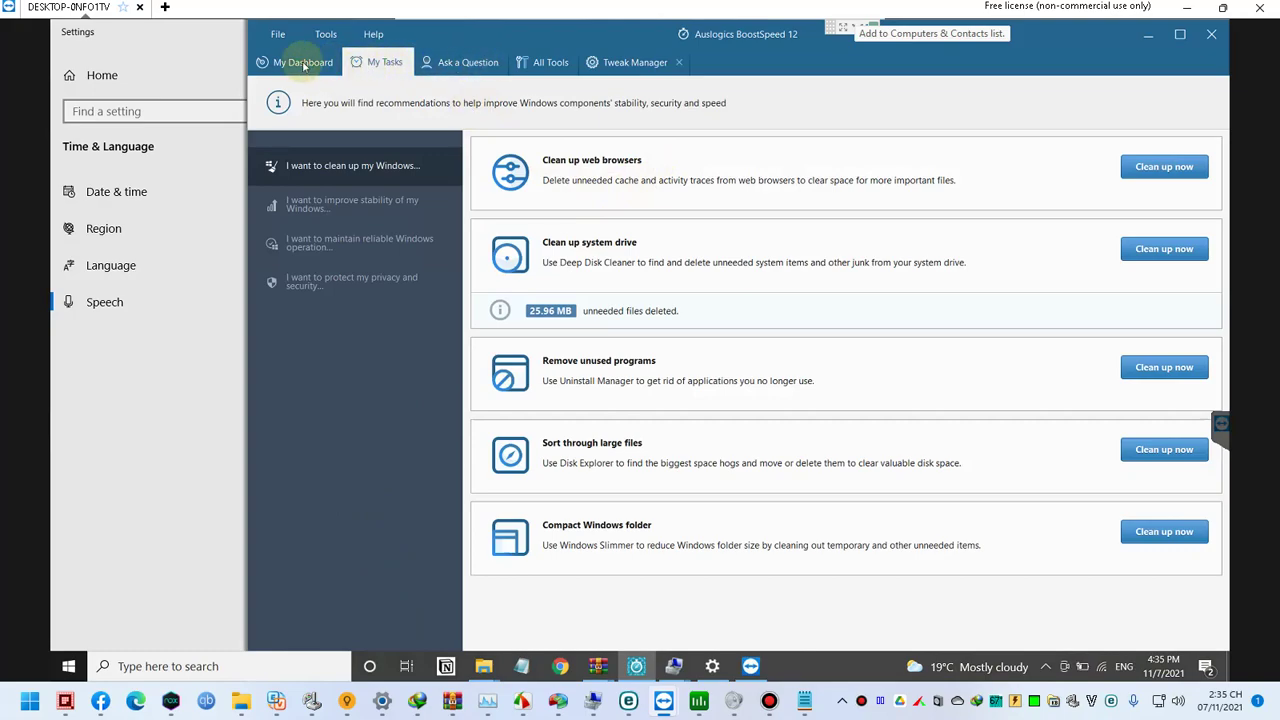
Step: Switch between My Dashboard and My Tasks, then show the 'improve stability of my Windows' recommendations
{"action": "left_click", "coordinate": [290, 62]}
{"action": "left_click", "coordinate": [364, 62]}
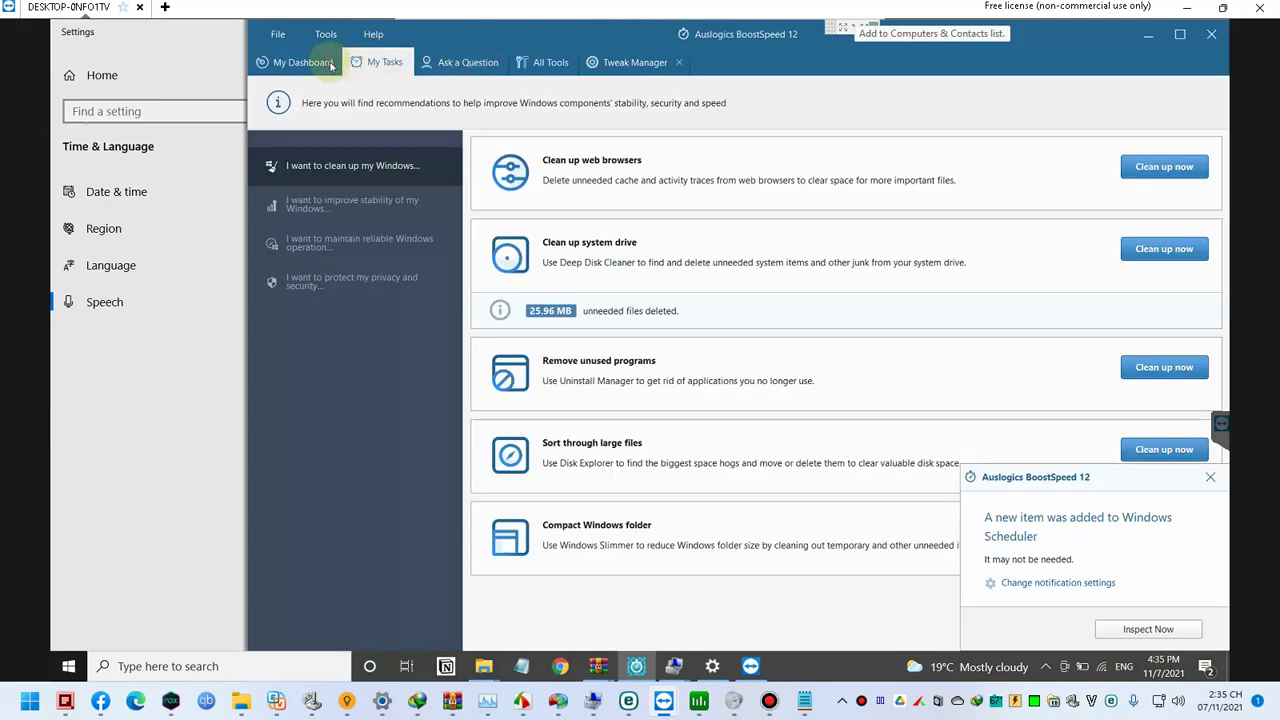
{"action": "left_click", "coordinate": [332, 65]}
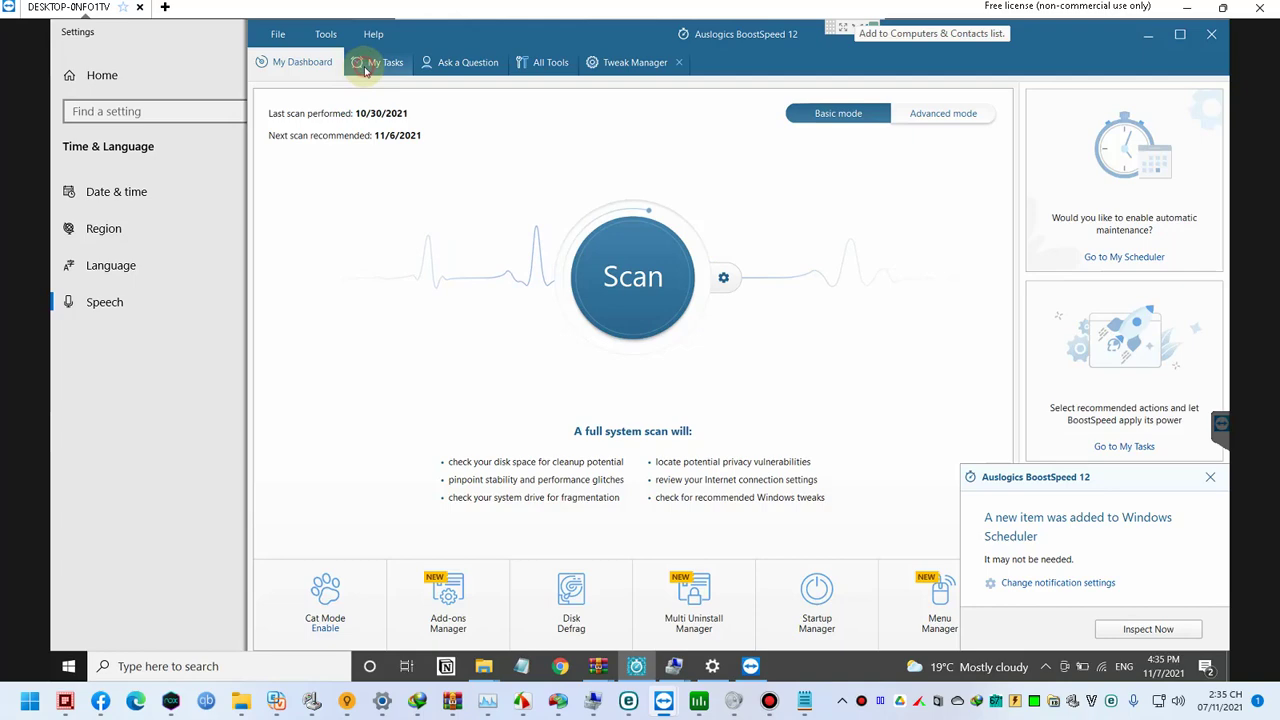
{"action": "left_click", "coordinate": [366, 68]}
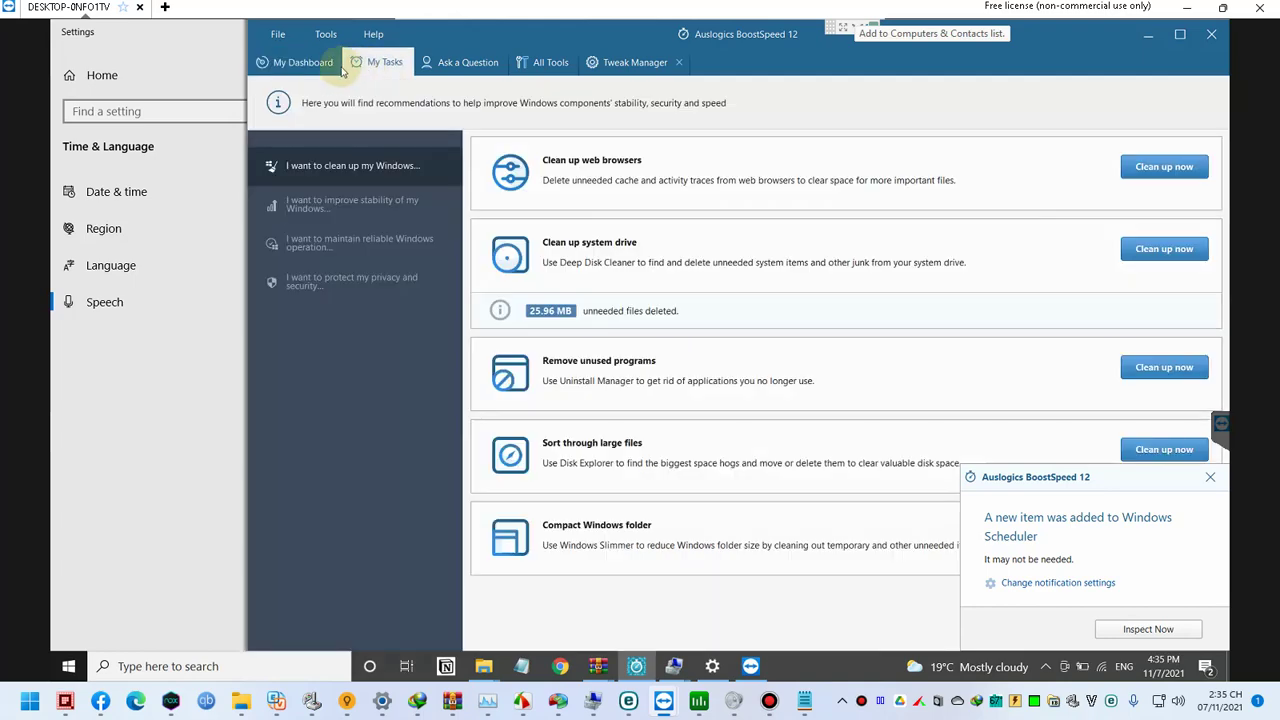
{"action": "left_click", "coordinate": [355, 209]}
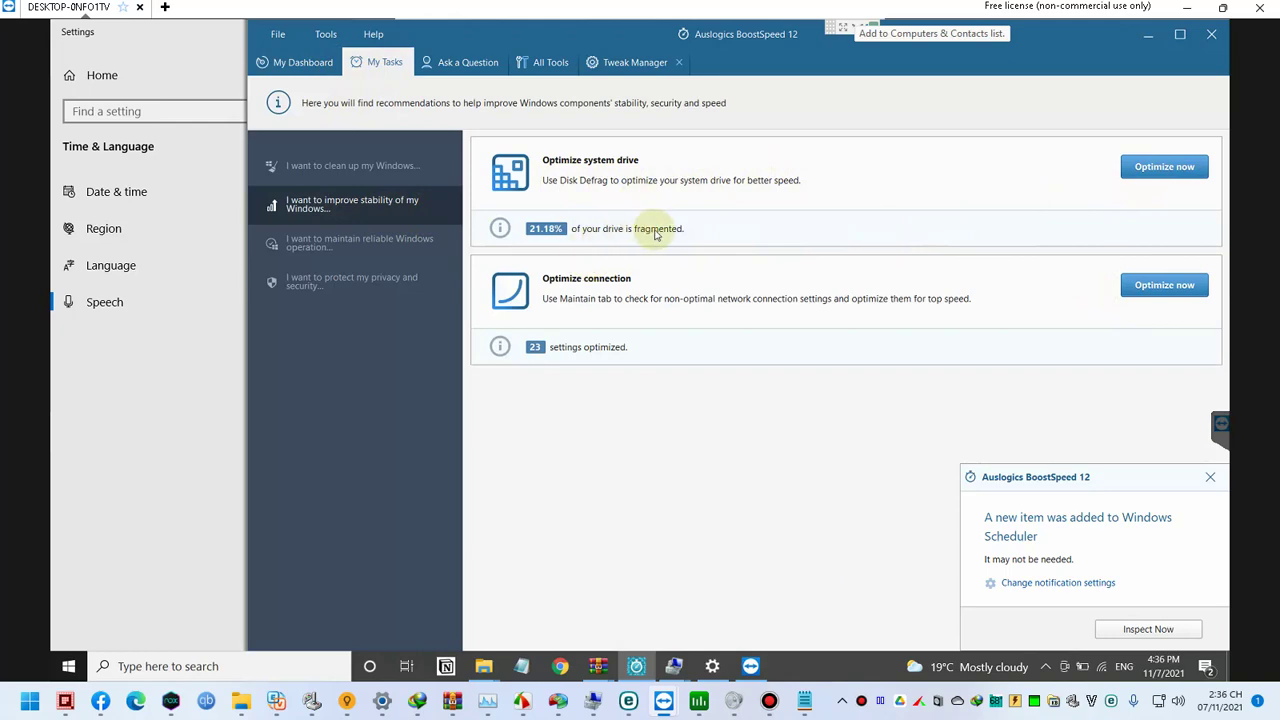
Step: Optimize the connection, then view Tweak Manager and All Tools before returning to the Maintain results
{"action": "left_click", "coordinate": [1162, 286]}
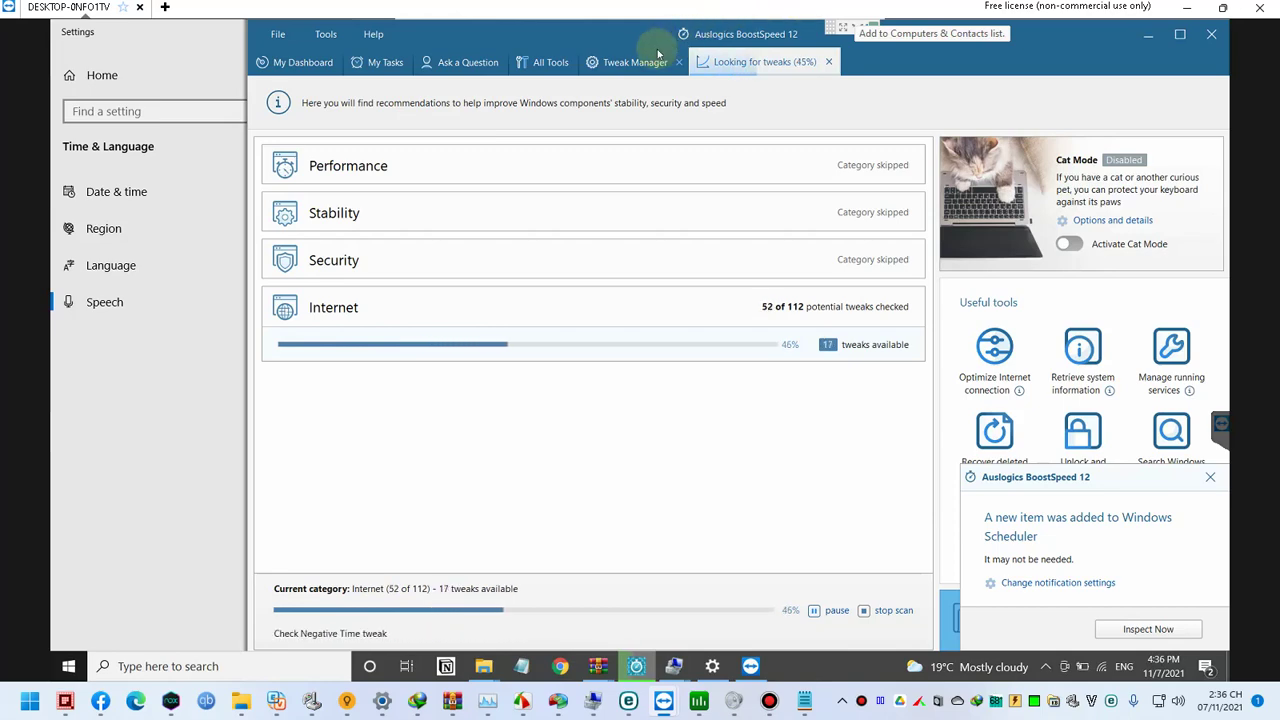
{"action": "left_click", "coordinate": [629, 64]}
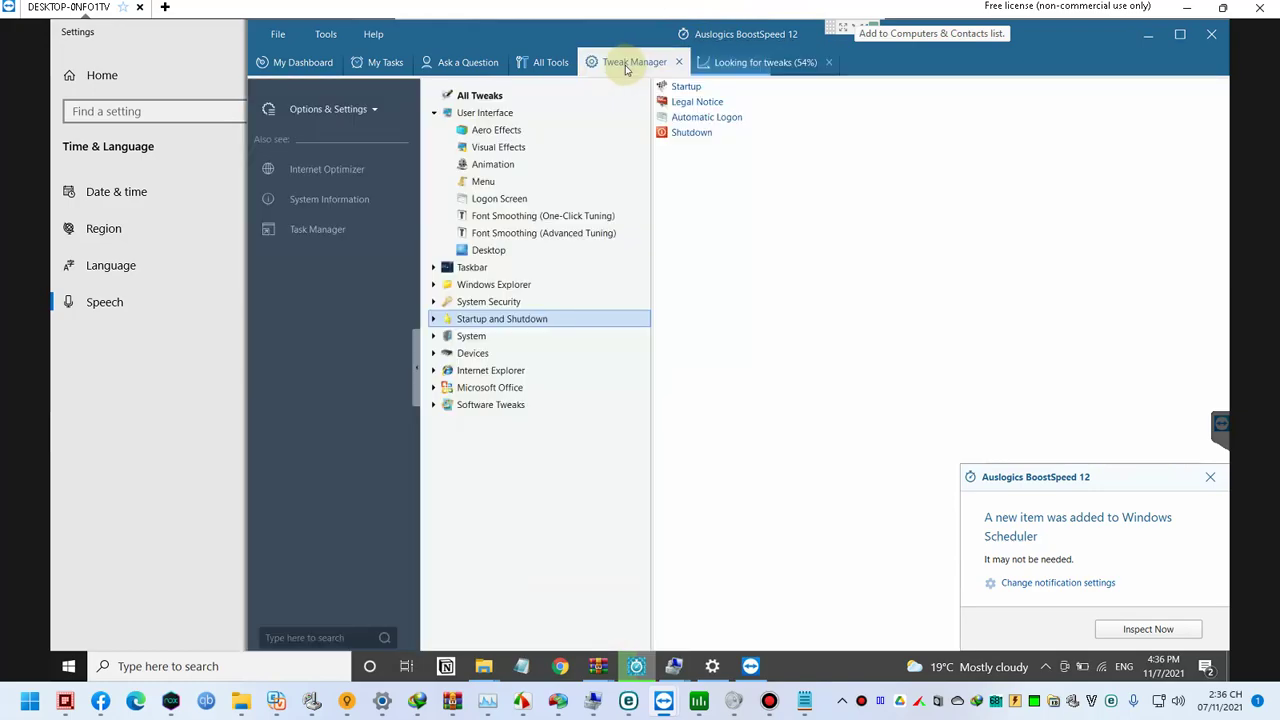
{"action": "left_click", "coordinate": [545, 62]}
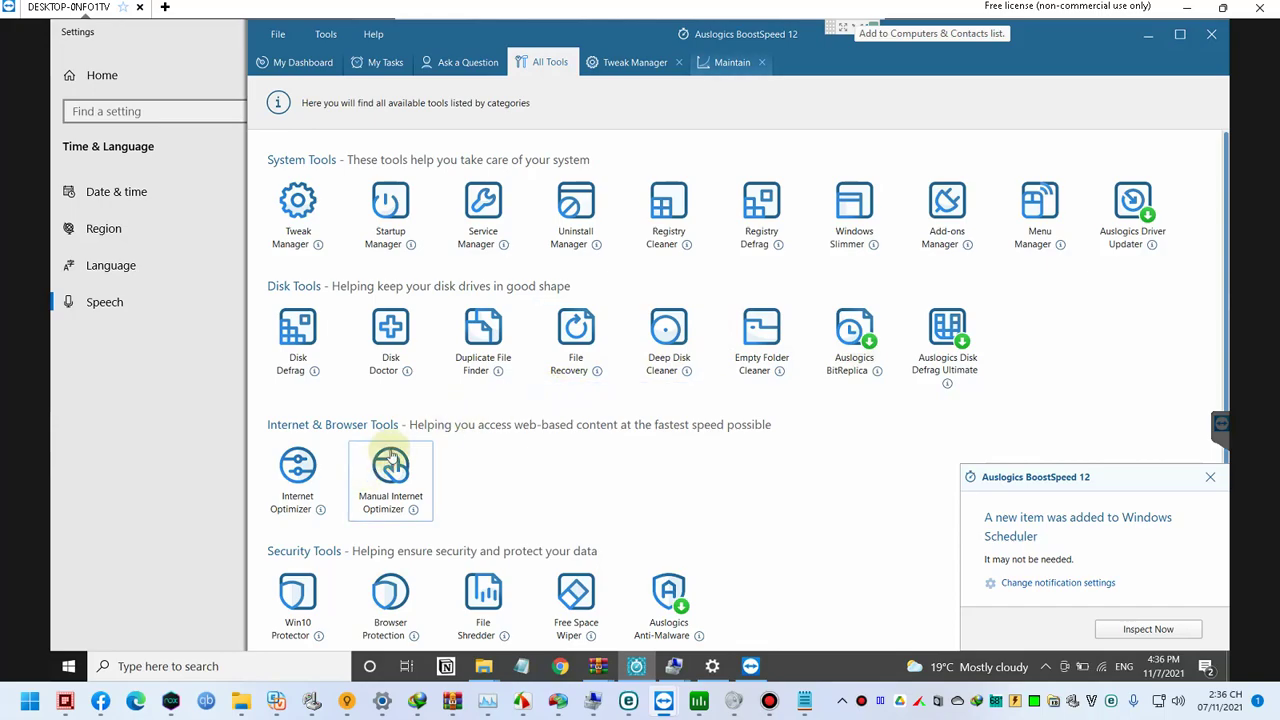
{"action": "scroll", "coordinate": [390, 450], "scroll_direction": "down", "scroll_amount": 1}
{"action": "scroll", "coordinate": [480, 383], "scroll_direction": "down", "scroll_amount": 1}
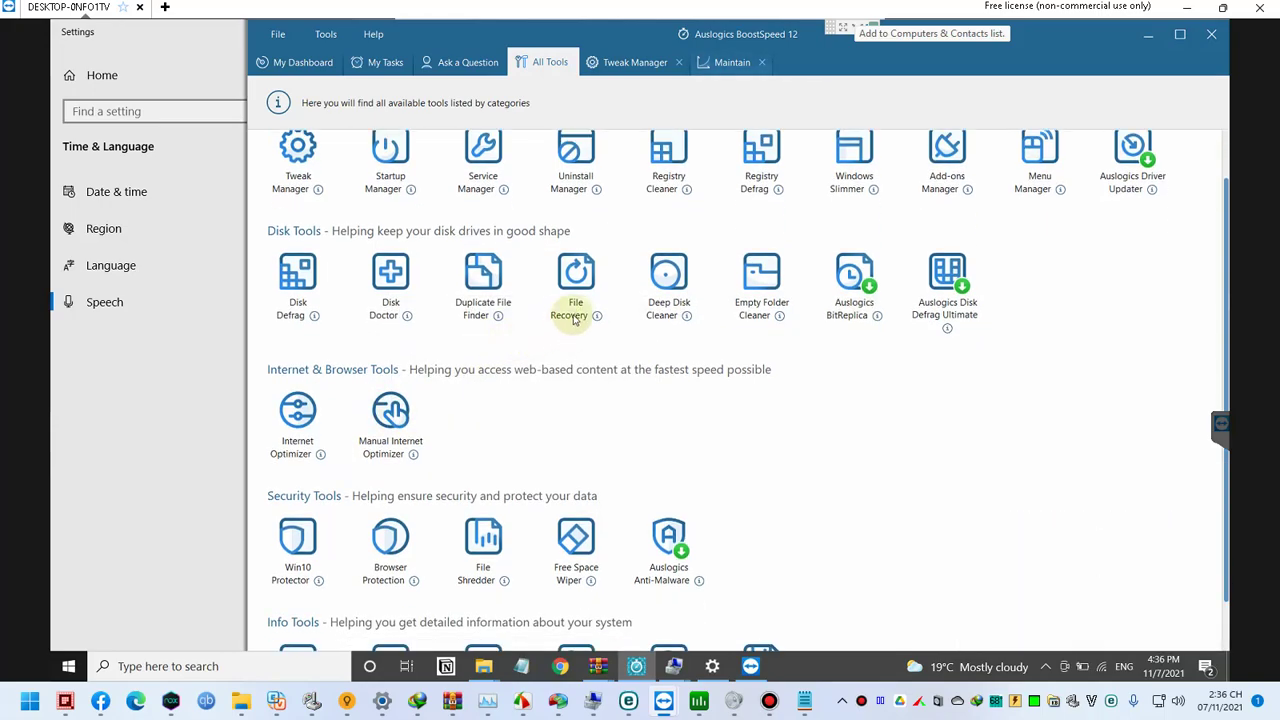
{"action": "left_click", "coordinate": [725, 60]}
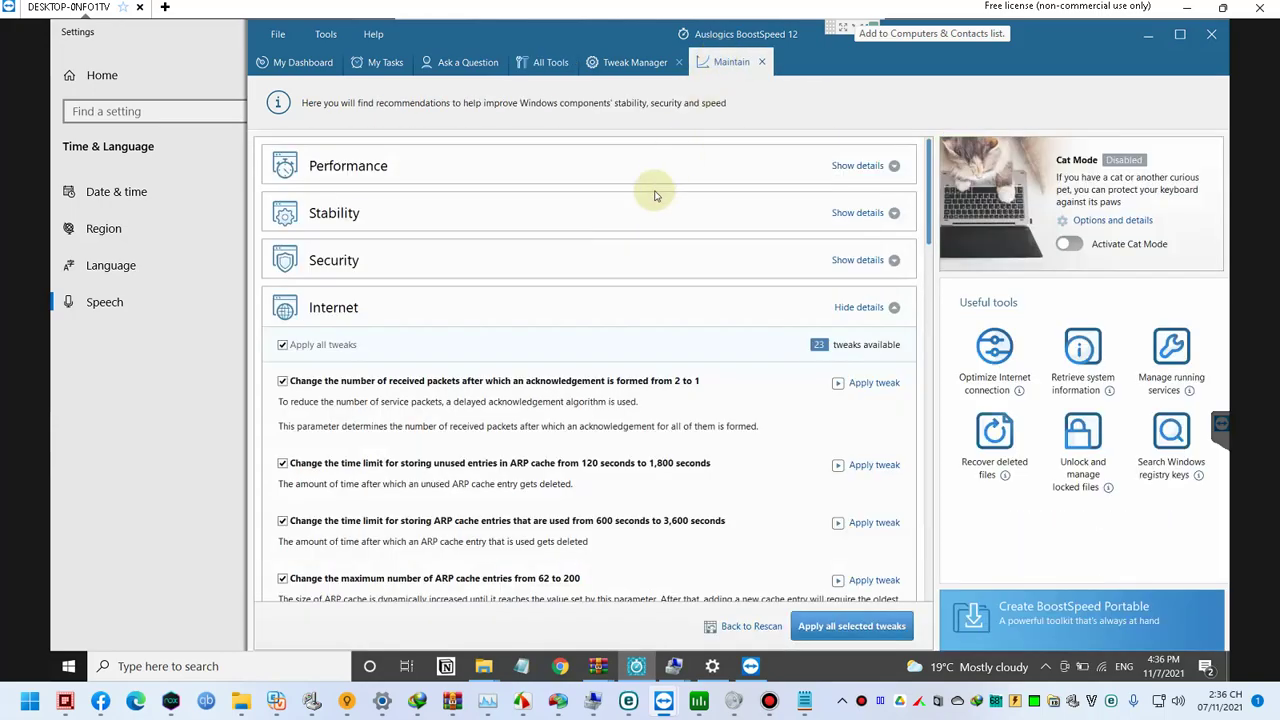
Step: Expand the Stability and Performance sections on the Maintain tab to review their tweaks
{"action": "scroll", "coordinate": [788, 420], "scroll_direction": "down", "scroll_amount": 1}
{"action": "scroll", "coordinate": [790, 410], "scroll_direction": "up", "scroll_amount": 1}
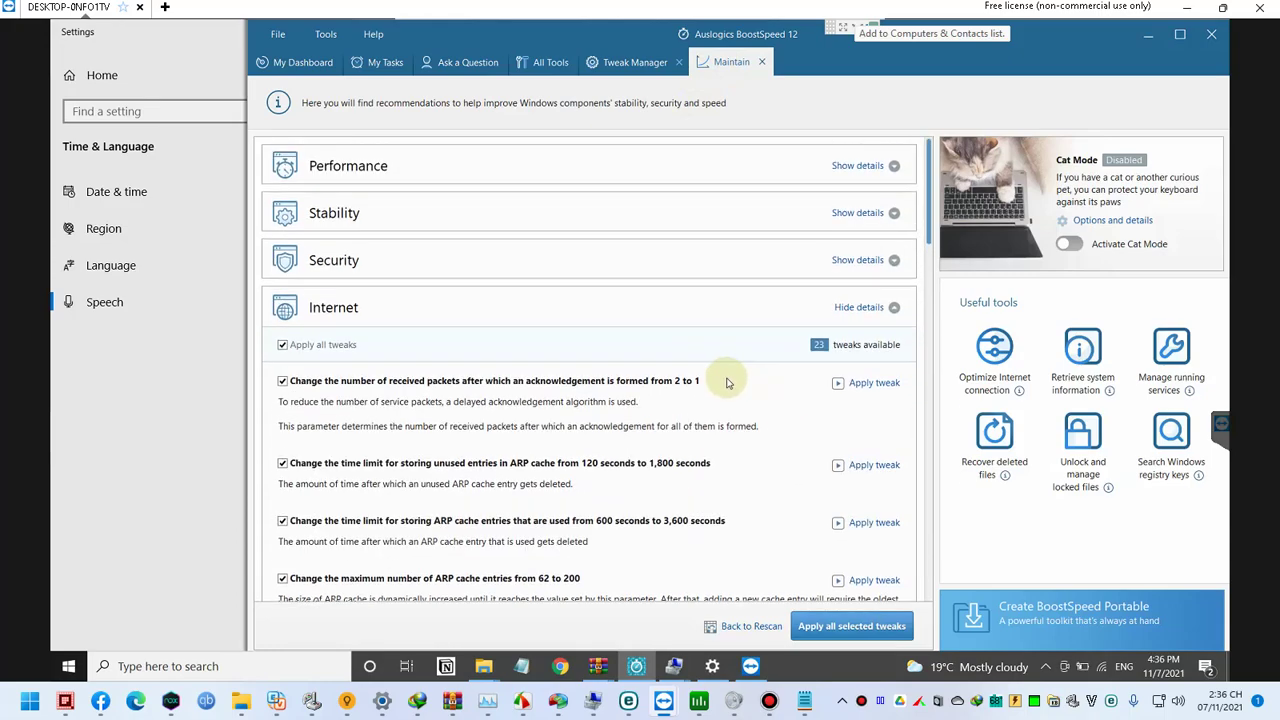
{"action": "left_click", "coordinate": [855, 215]}
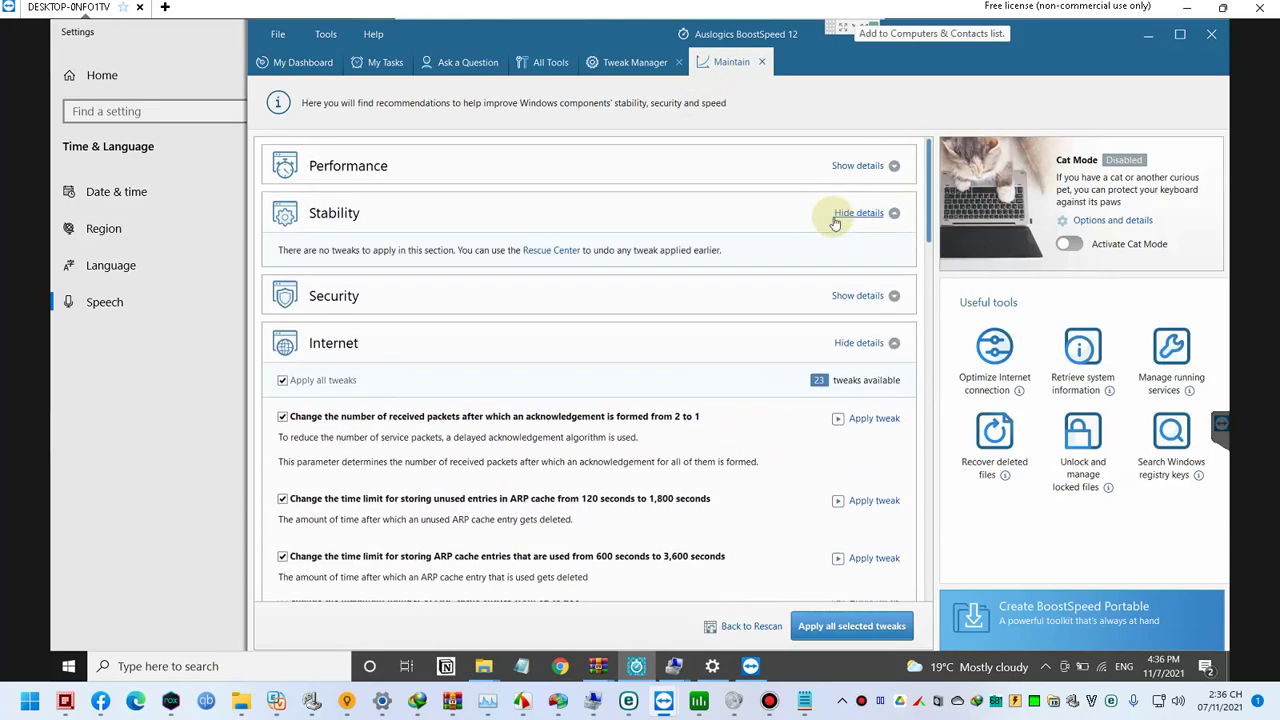
{"action": "left_click", "coordinate": [860, 165]}
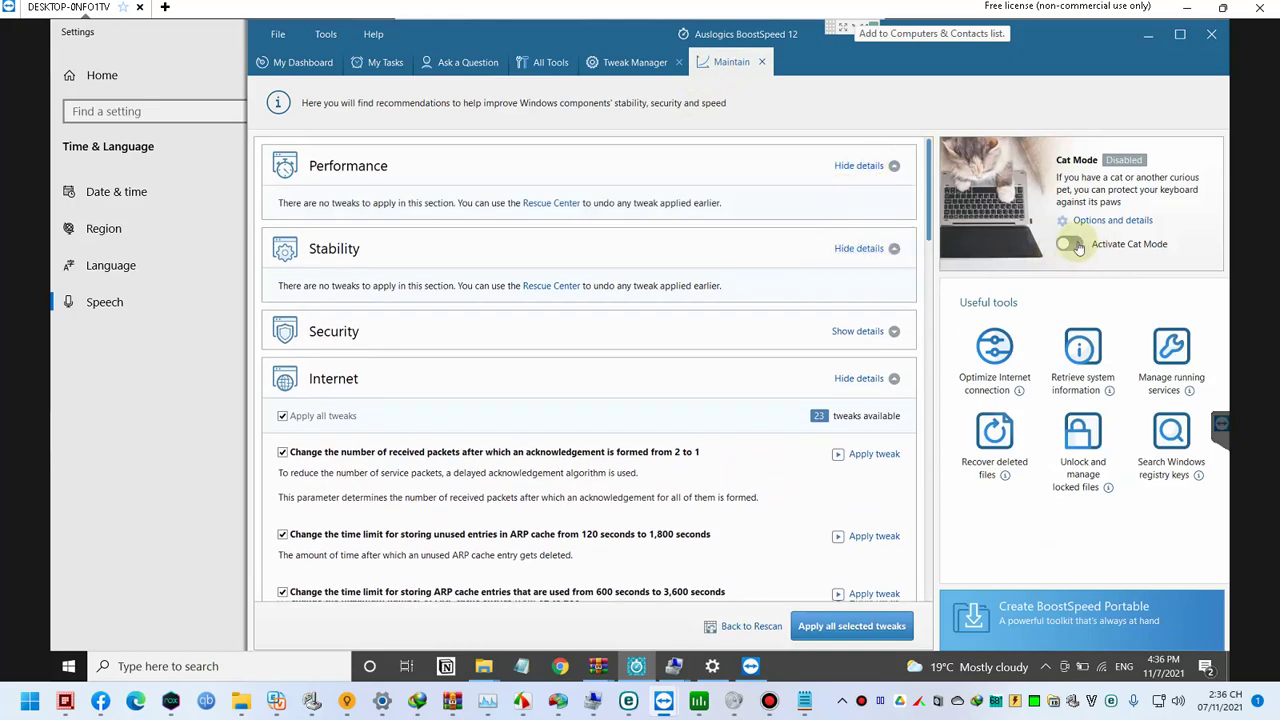
{"action": "scroll", "coordinate": [614, 251], "scroll_direction": "down", "scroll_amount": 2}
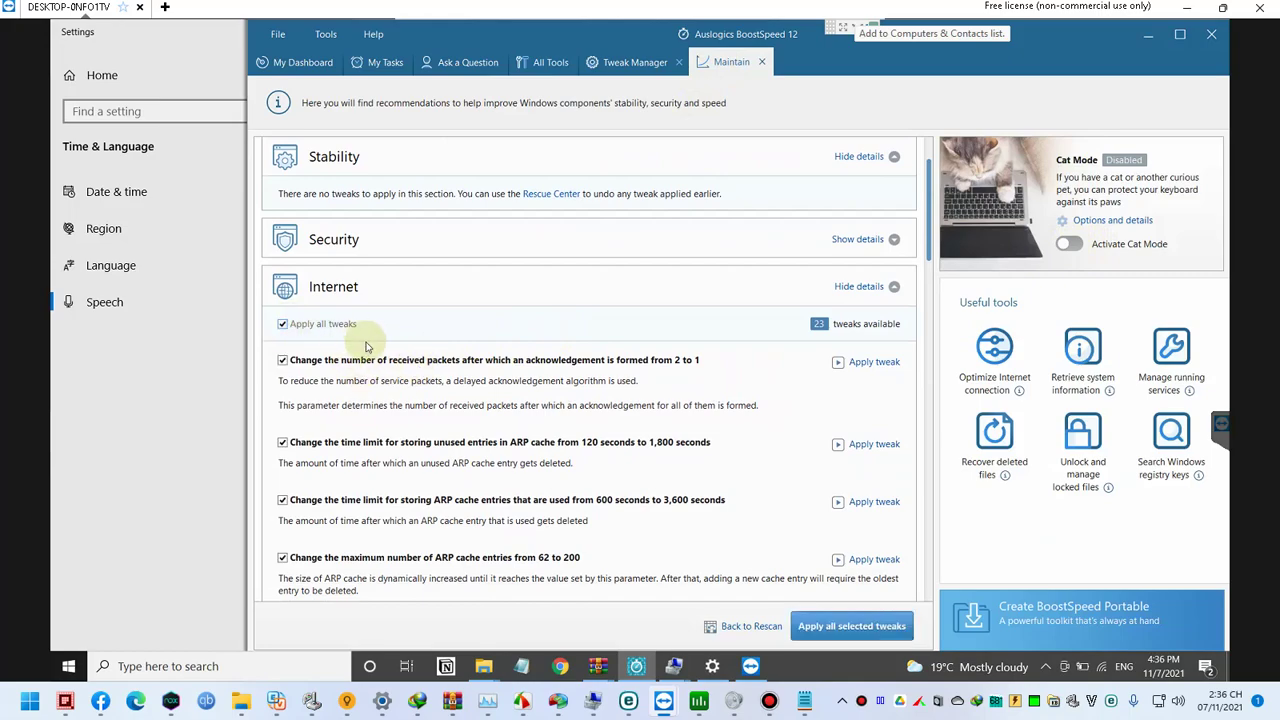
{"action": "scroll", "coordinate": [366, 346], "scroll_direction": "down", "scroll_amount": 3}
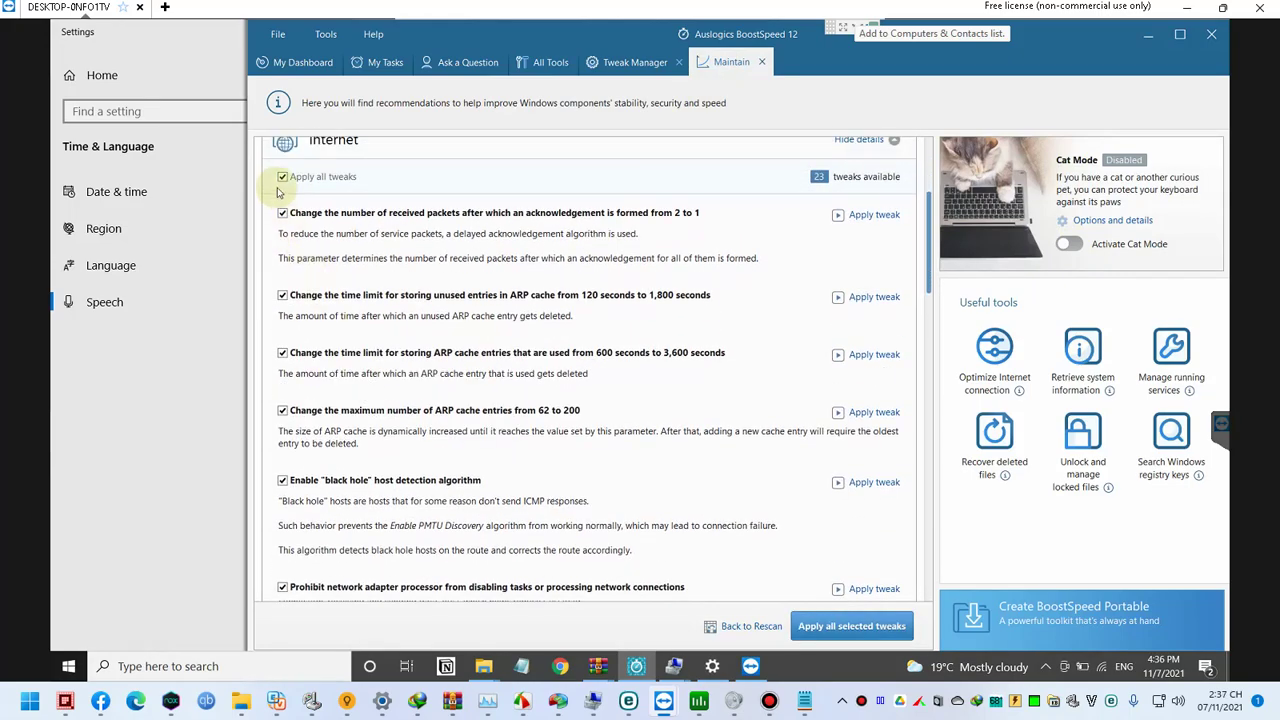
Step: Deselect, then reselect, all Internet tweaks and apply all selected tweaks
{"action": "left_click", "coordinate": [281, 177]}
{"action": "scroll", "coordinate": [300, 214], "scroll_direction": "up", "scroll_amount": 3}
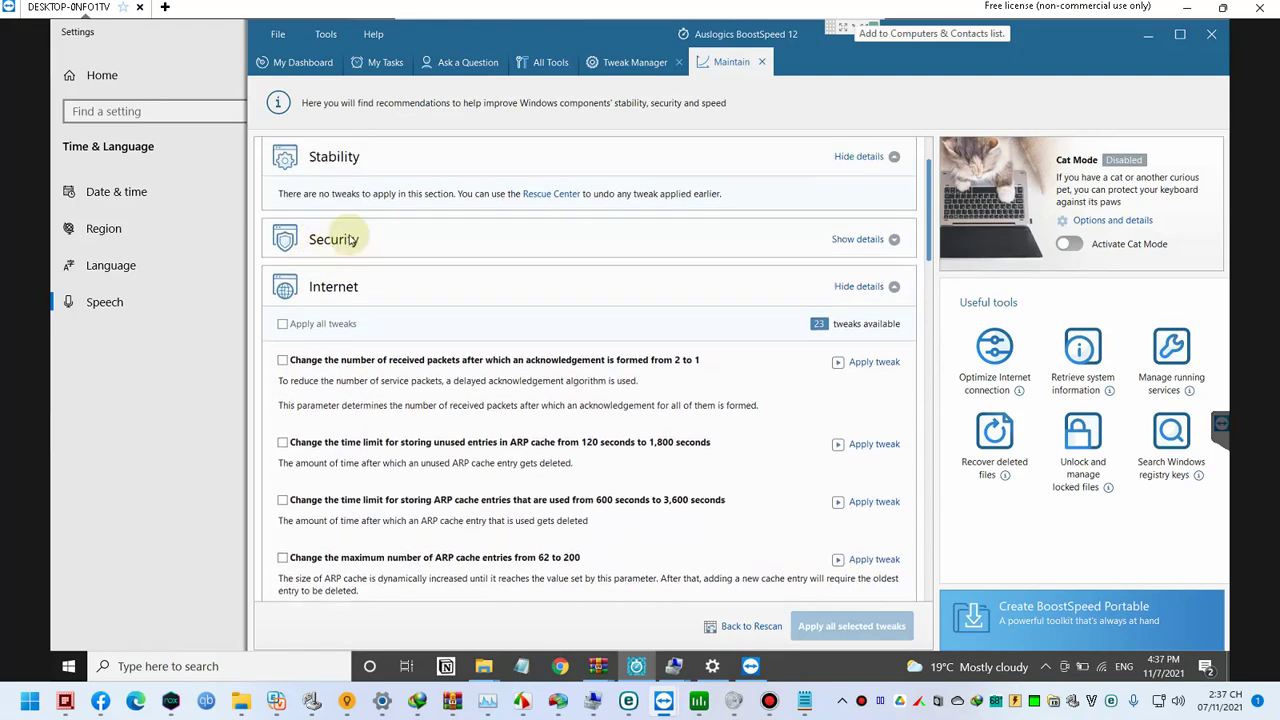
{"action": "scroll", "coordinate": [690, 291], "scroll_direction": "up", "scroll_amount": 2}
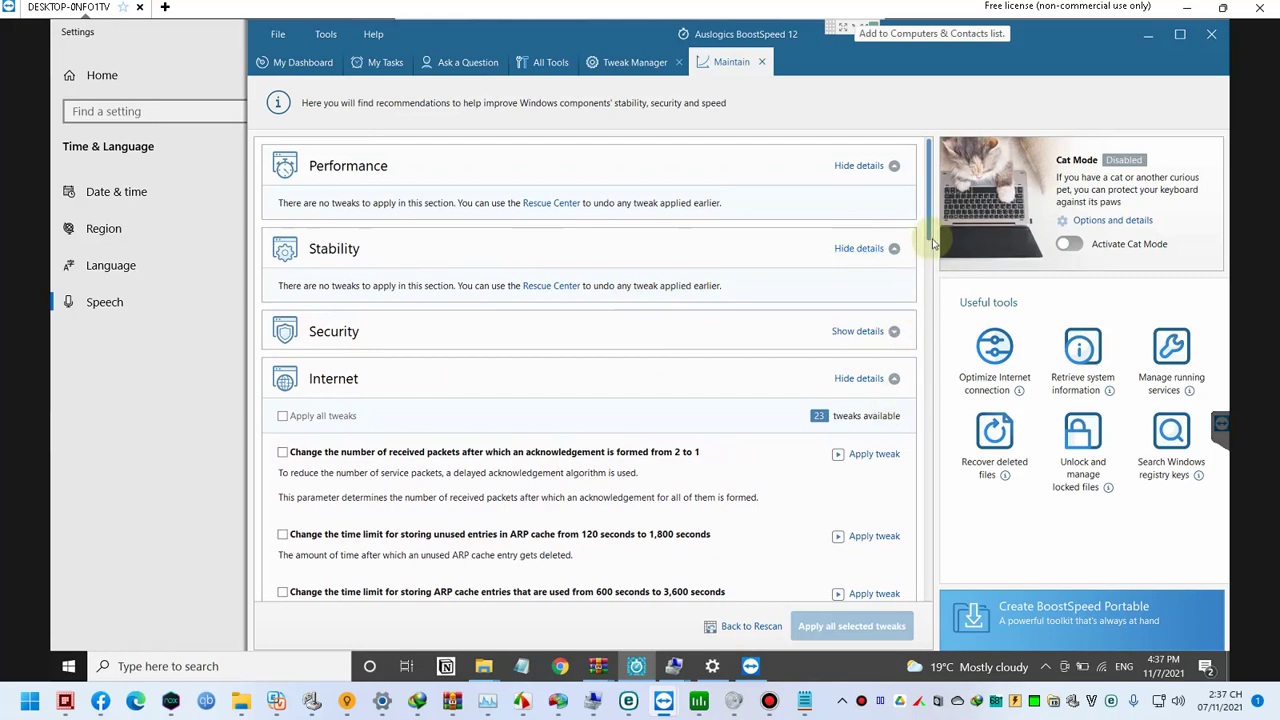
{"action": "left_click_drag", "start_coordinate": [930, 237], "coordinate": [920, 300]}
{"action": "scroll", "coordinate": [457, 300], "scroll_direction": "up", "scroll_amount": 3}
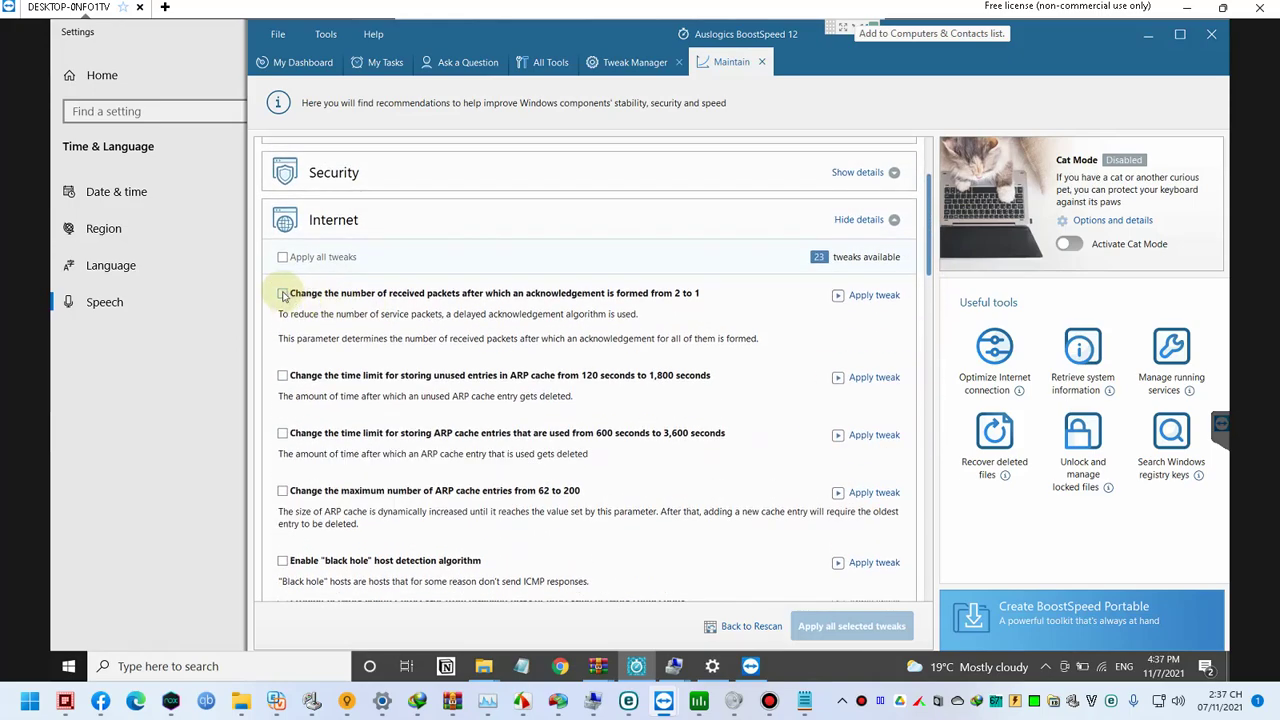
{"action": "left_click", "coordinate": [283, 258]}
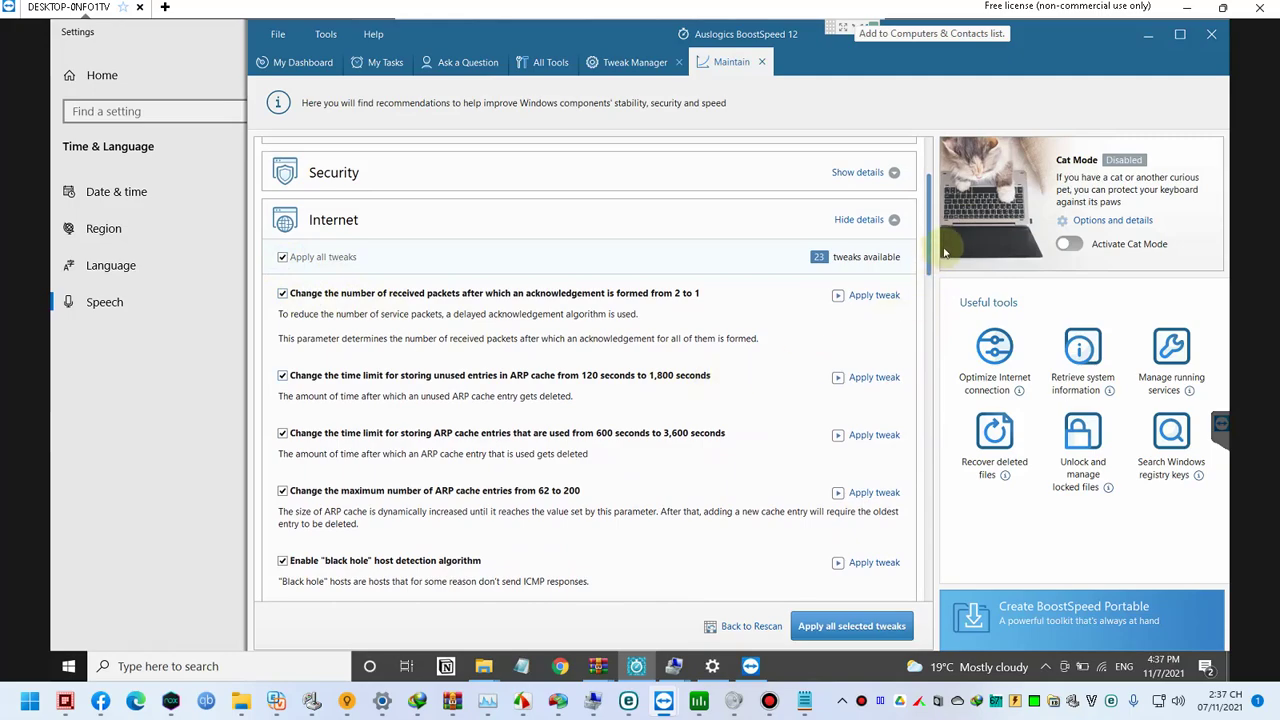
{"action": "left_click_drag", "start_coordinate": [930, 248], "coordinate": [915, 600]}
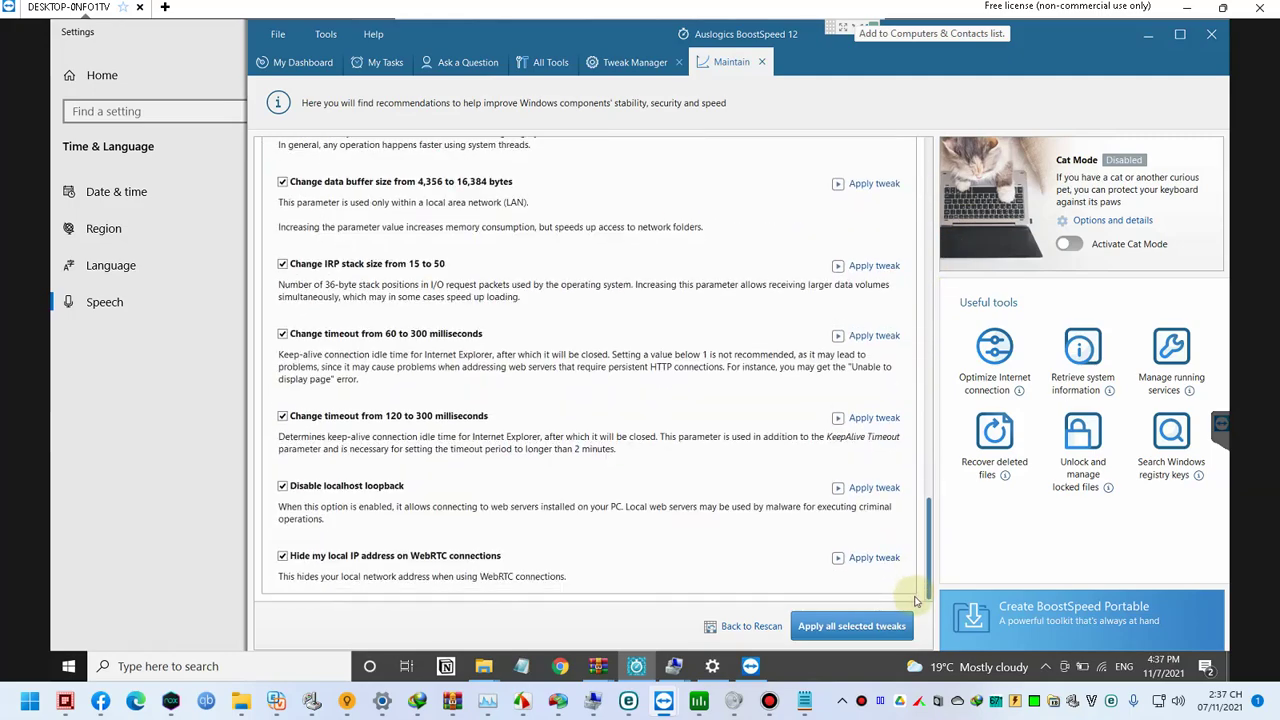
{"action": "left_click", "coordinate": [851, 626]}
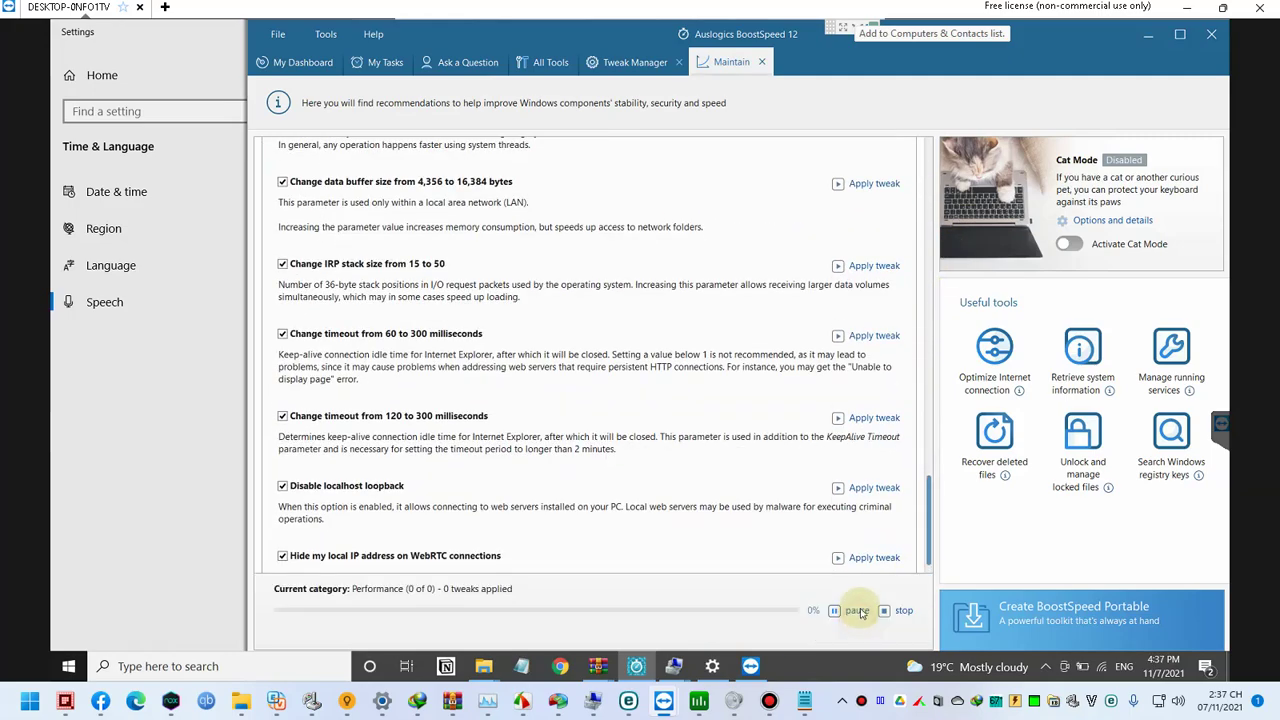
Step: Maximize Process Lasso and check ProBalance insights for findstr.exe and msedge.exe, then cancel
{"action": "left_click", "coordinate": [698, 703]}
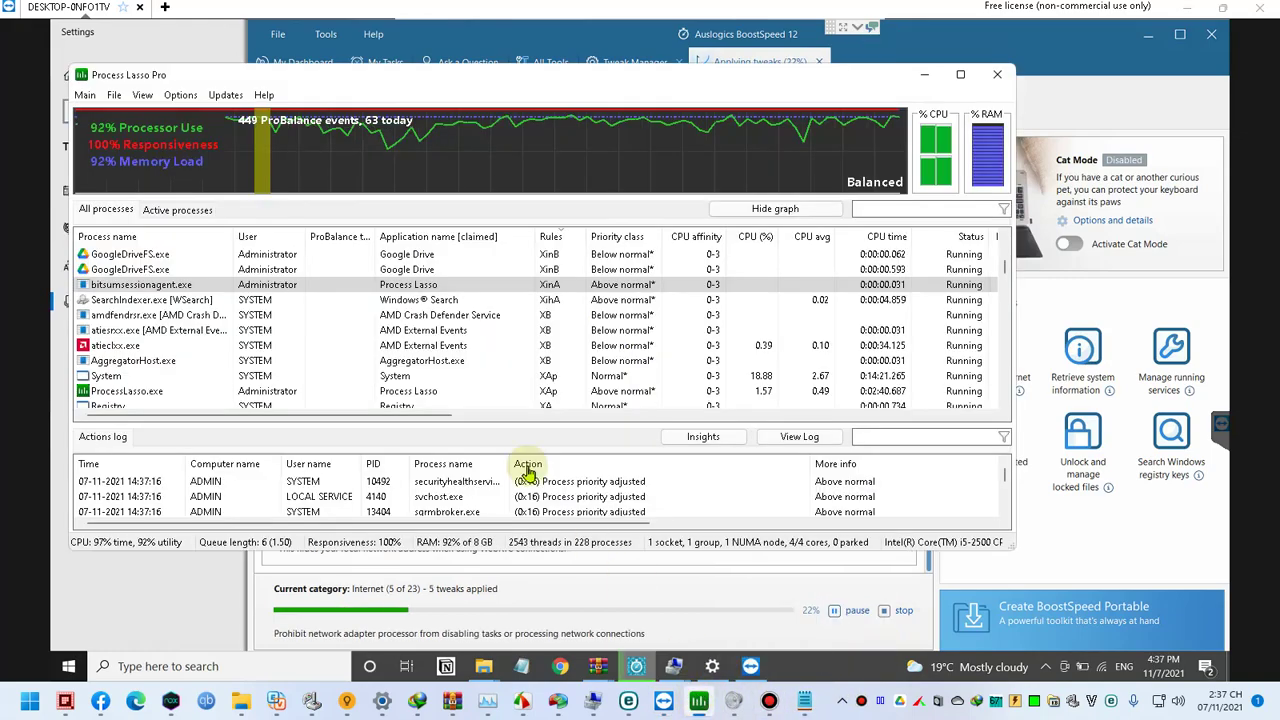
{"action": "double_click", "coordinate": [432, 80]}
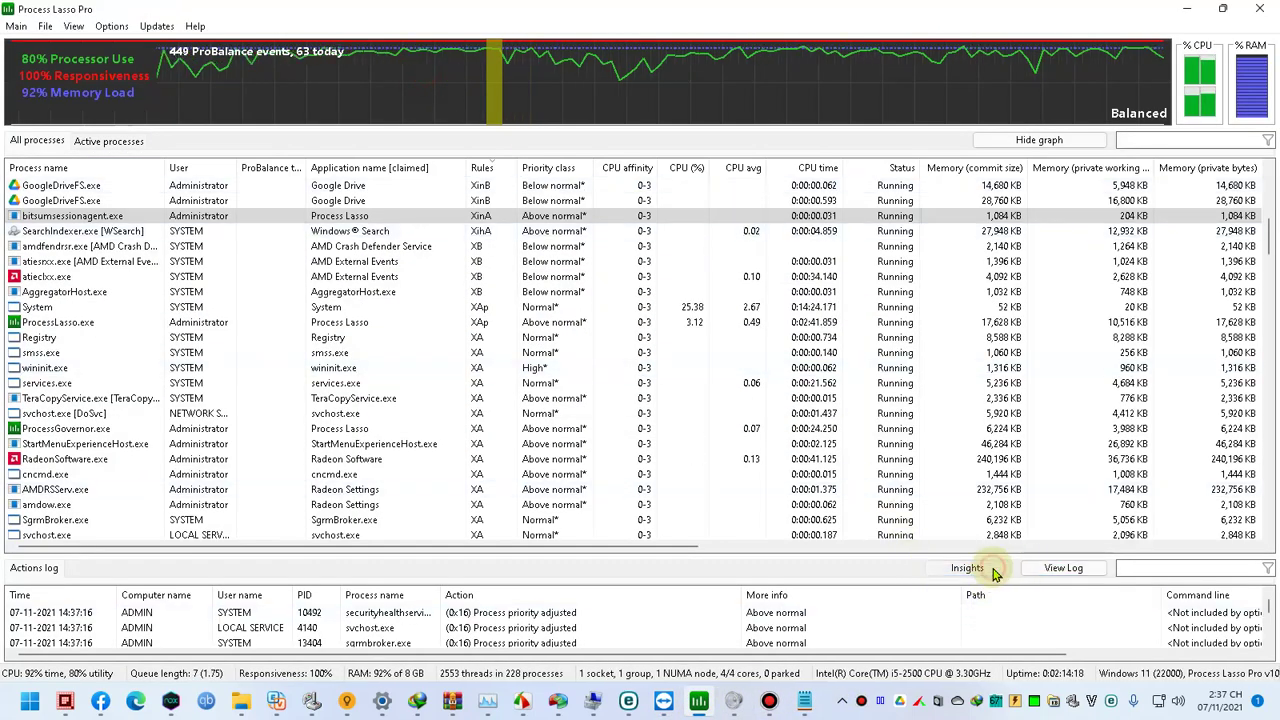
{"action": "left_click", "coordinate": [990, 570]}
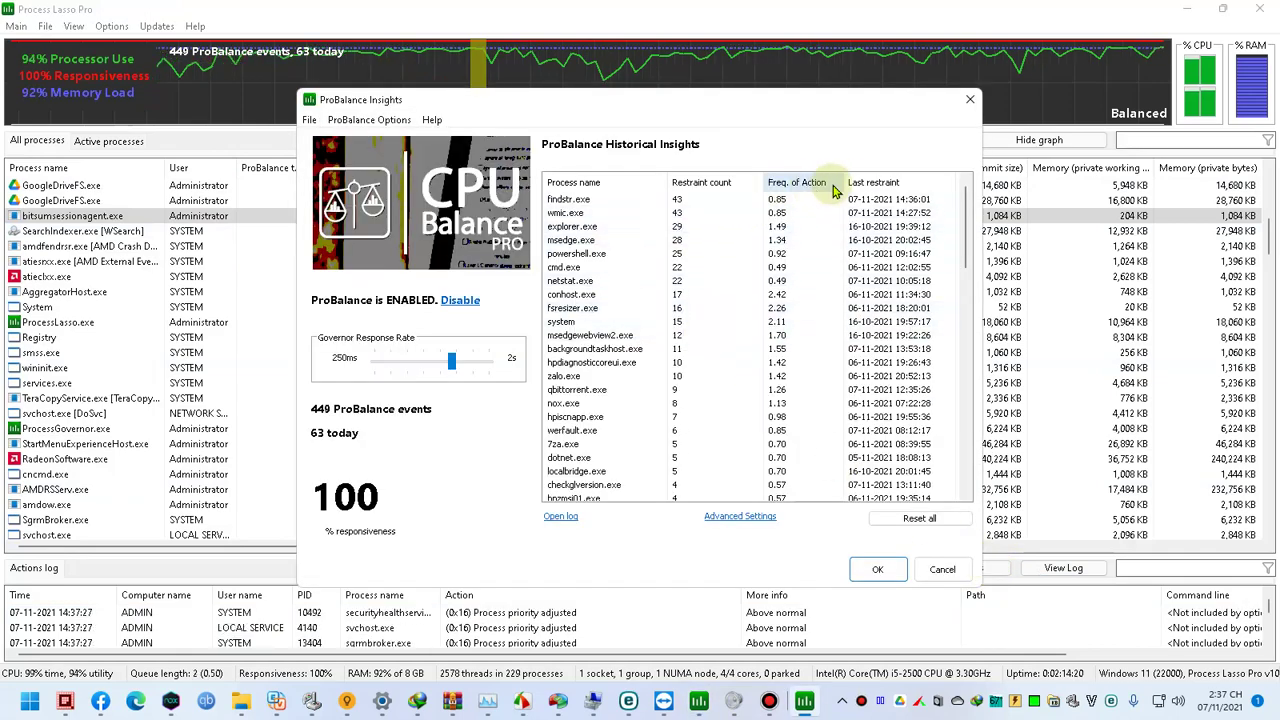
{"action": "left_click", "coordinate": [643, 203]}
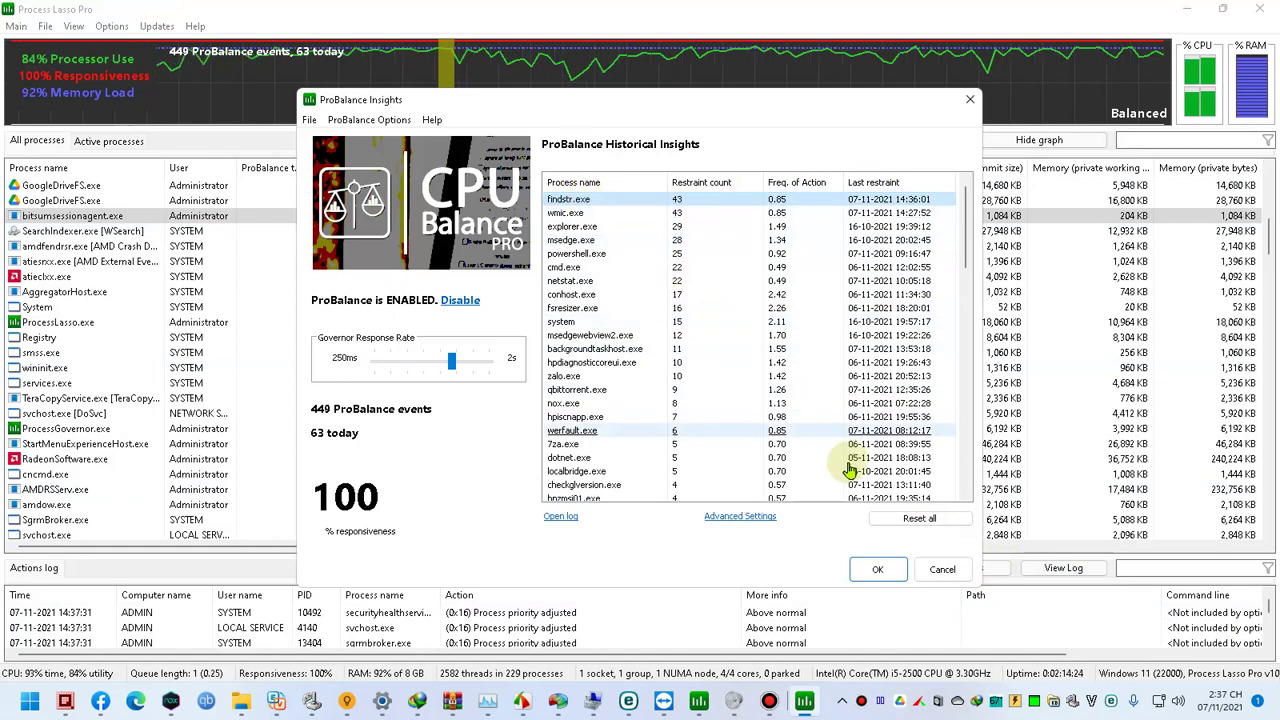
{"action": "left_click", "coordinate": [643, 240]}
{"action": "left_click", "coordinate": [580, 201]}
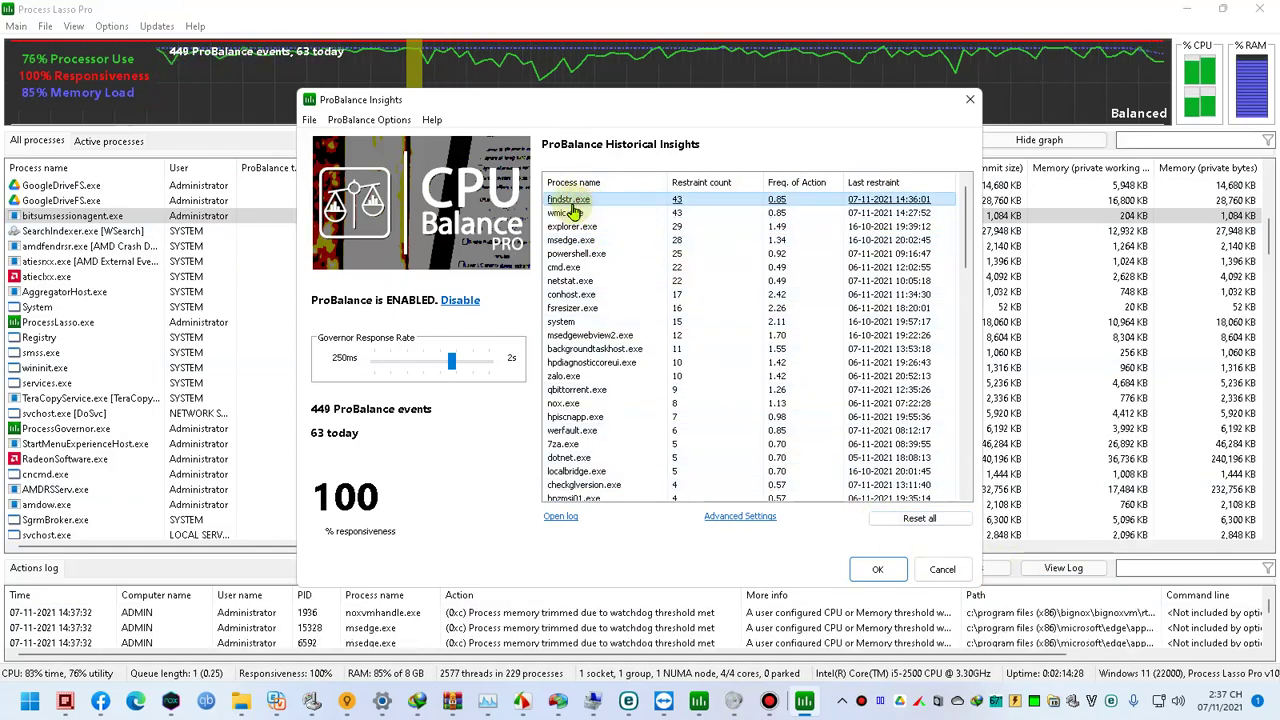
{"action": "left_click", "coordinate": [940, 569]}
Step: Select smss.exe, then reopen ProBalance insights for findstr.exe and close them
{"action": "left_click", "coordinate": [681, 360]}
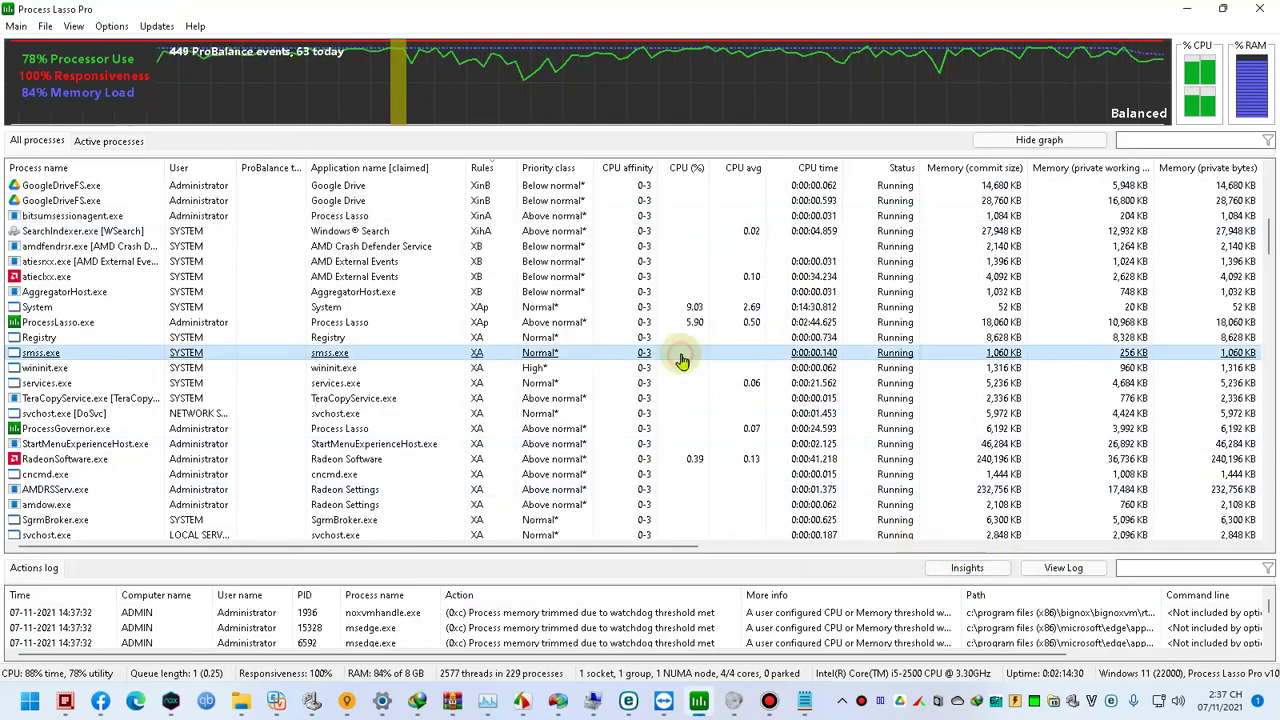
{"action": "key", "text": "f"}
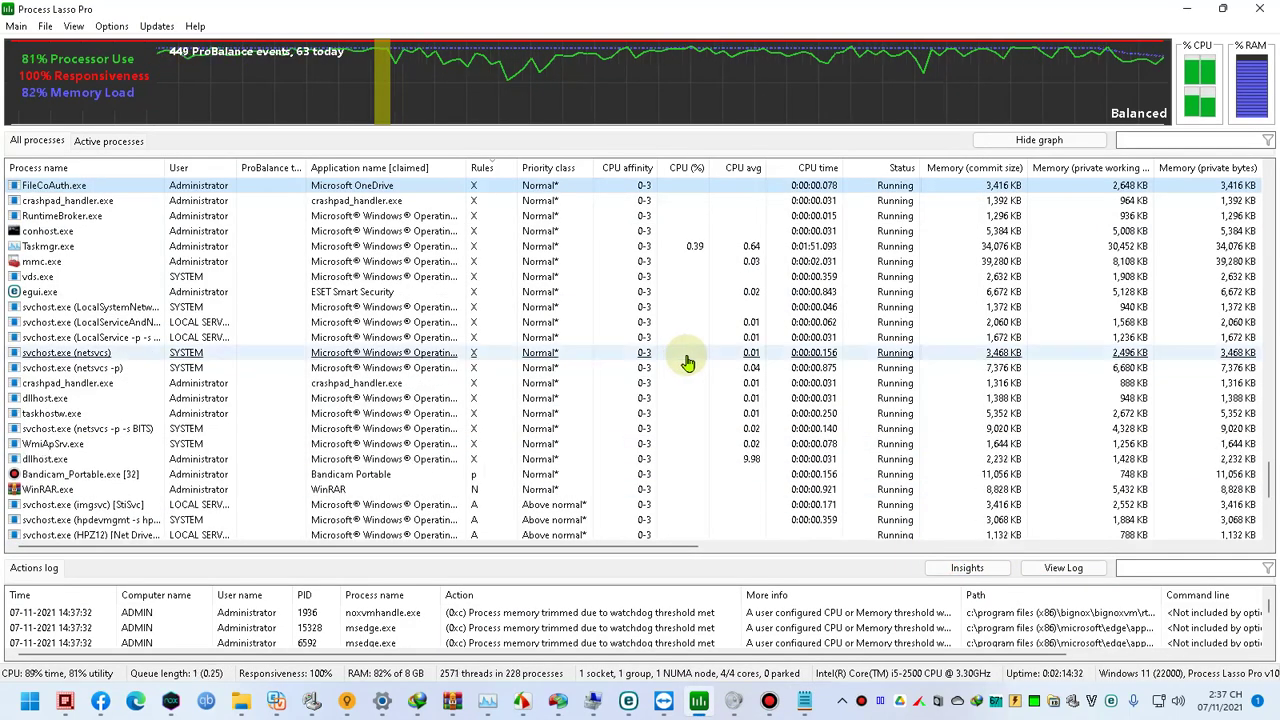
{"action": "left_click", "coordinate": [967, 568]}
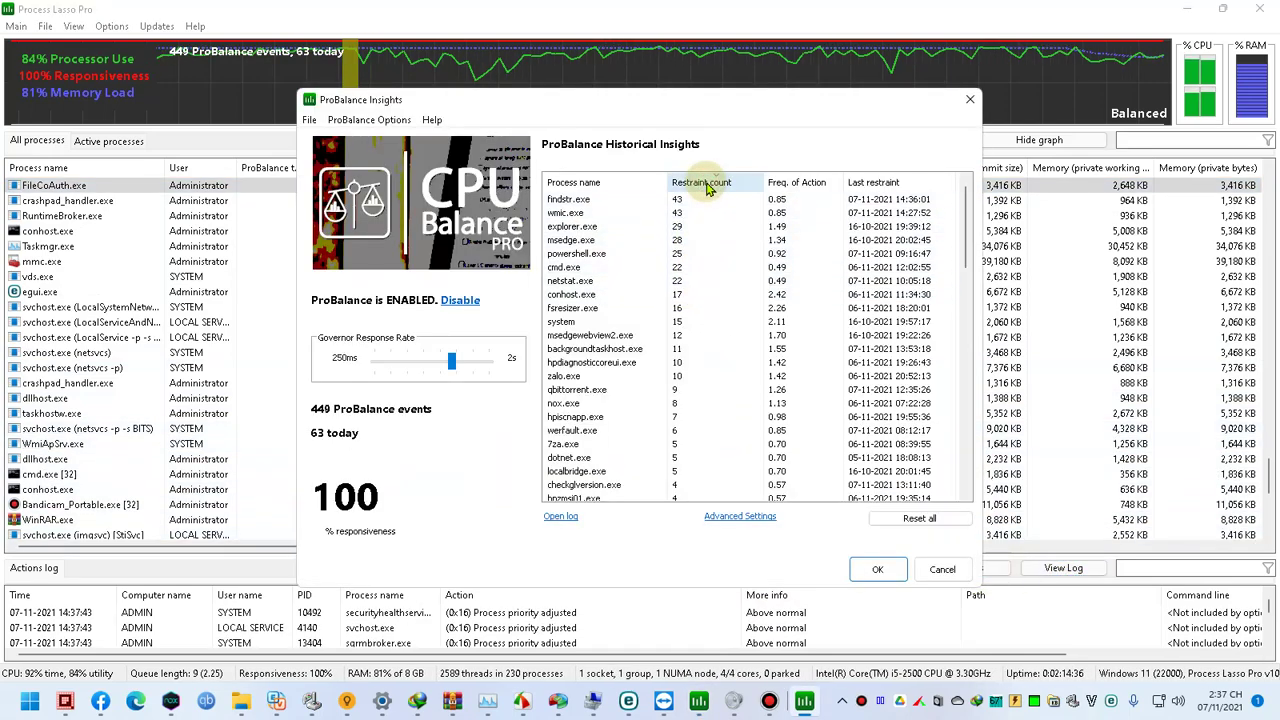
{"action": "left_click", "coordinate": [654, 202]}
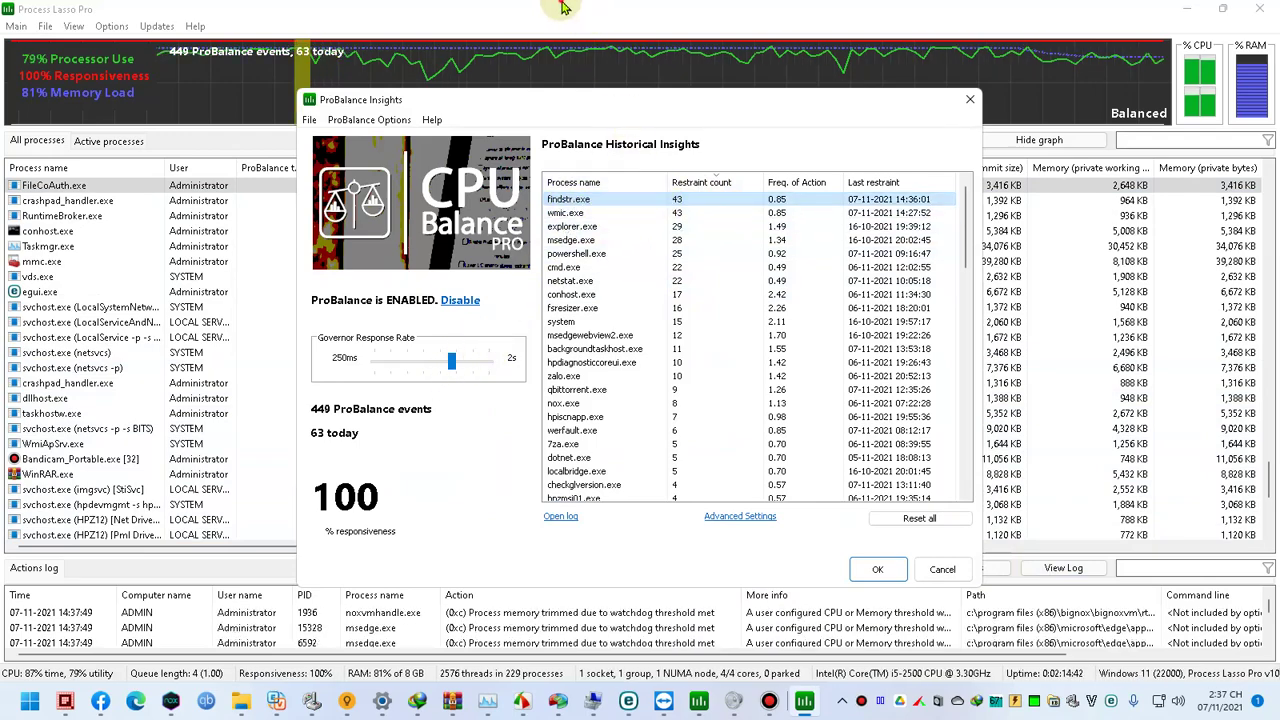
{"action": "key", "text": "Escape"}
Step: View FileCoAuth.exe's CPU Priority without changing it, and sort processes by application name
{"action": "right_click", "coordinate": [376, 185]}
{"action": "mouse_move", "coordinate": [440, 192]}
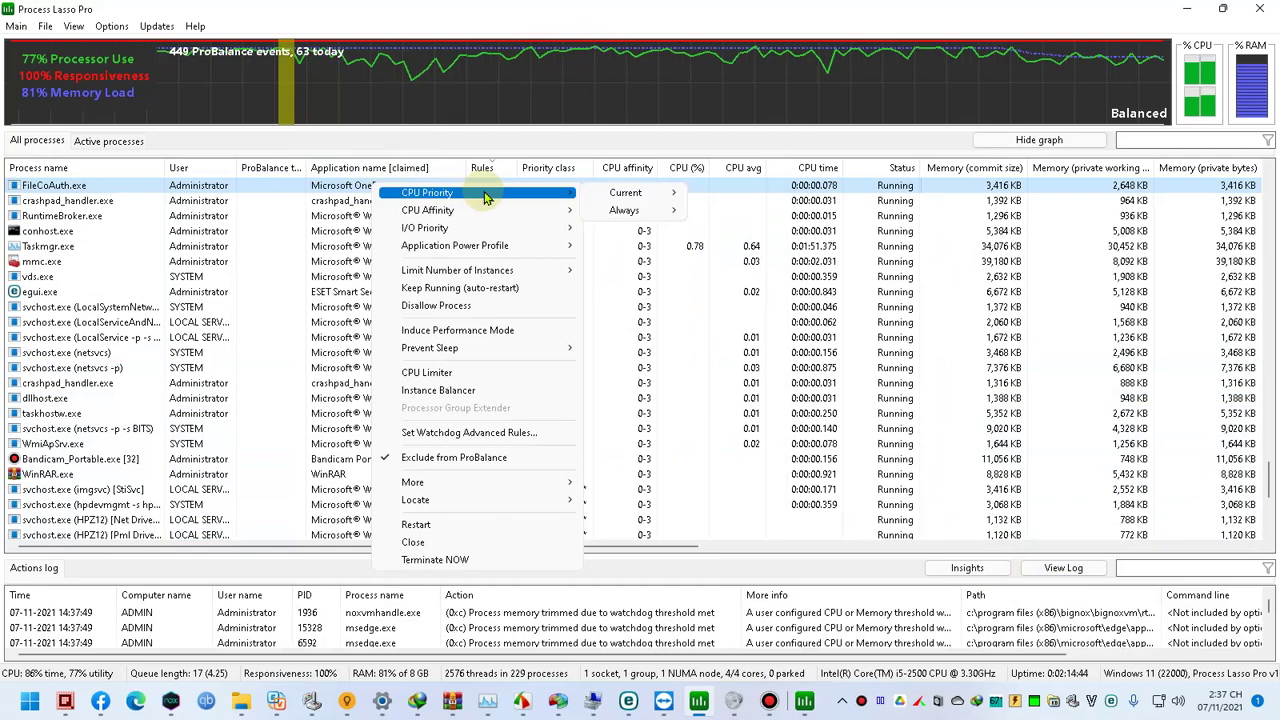
{"action": "left_click", "coordinate": [622, 195]}
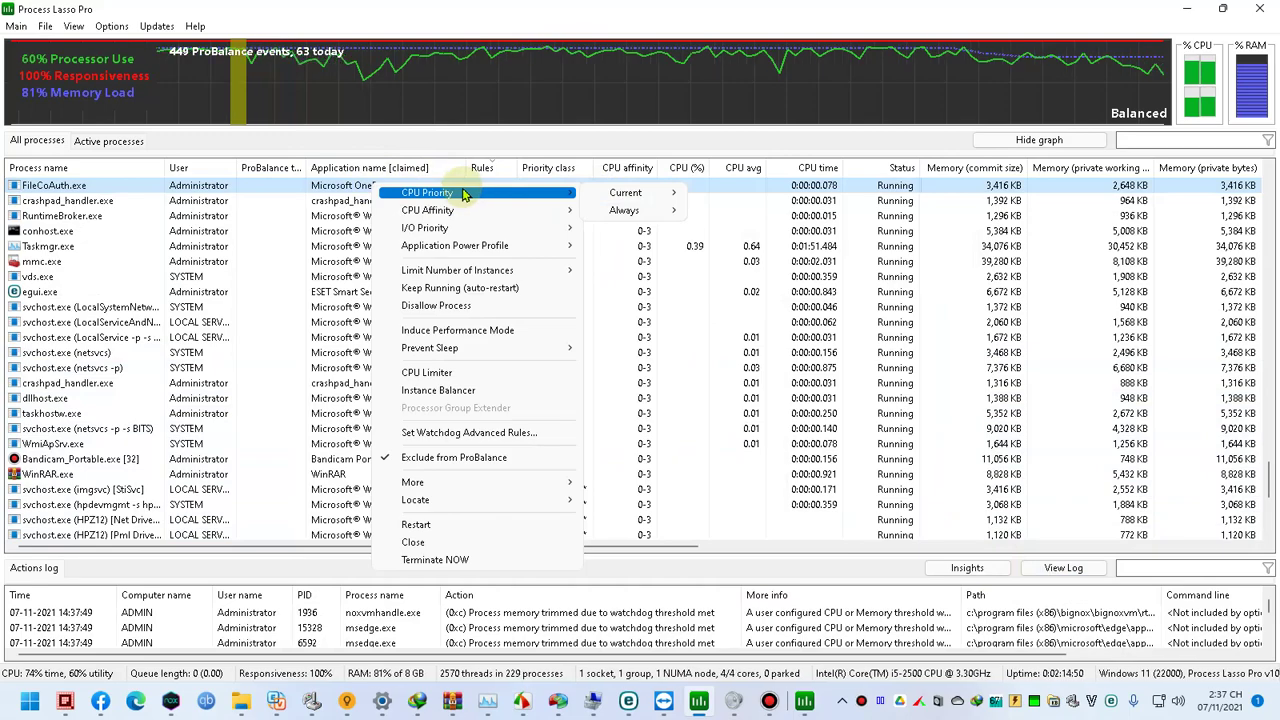
{"action": "left_click", "coordinate": [343, 201]}
{"action": "left_click", "coordinate": [373, 170]}
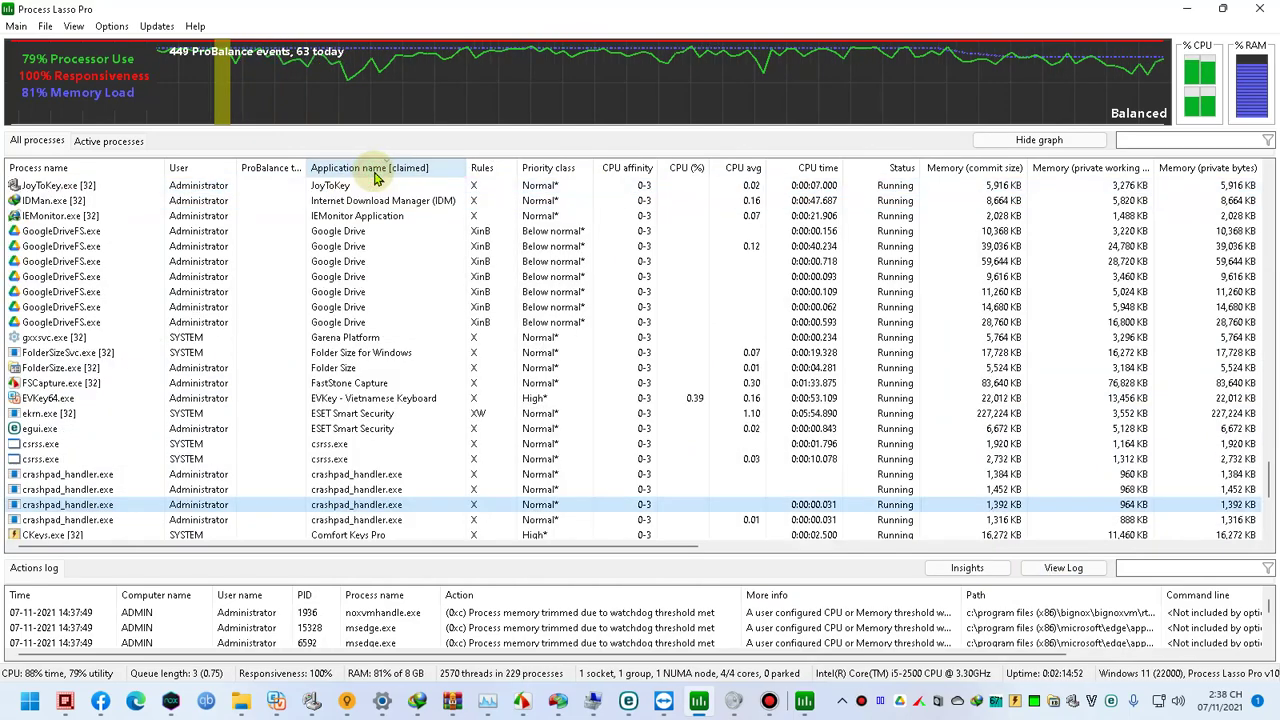
{"action": "left_click", "coordinate": [378, 170]}
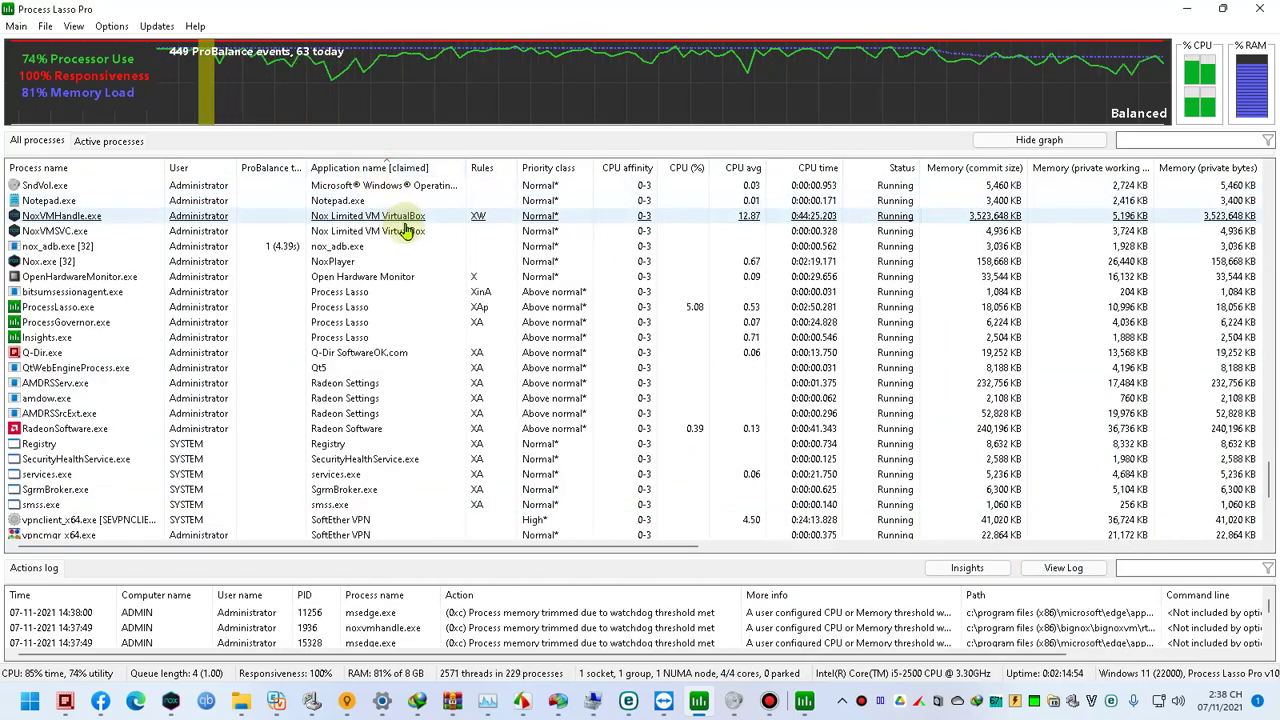
{"action": "left_click", "coordinate": [802, 704]}
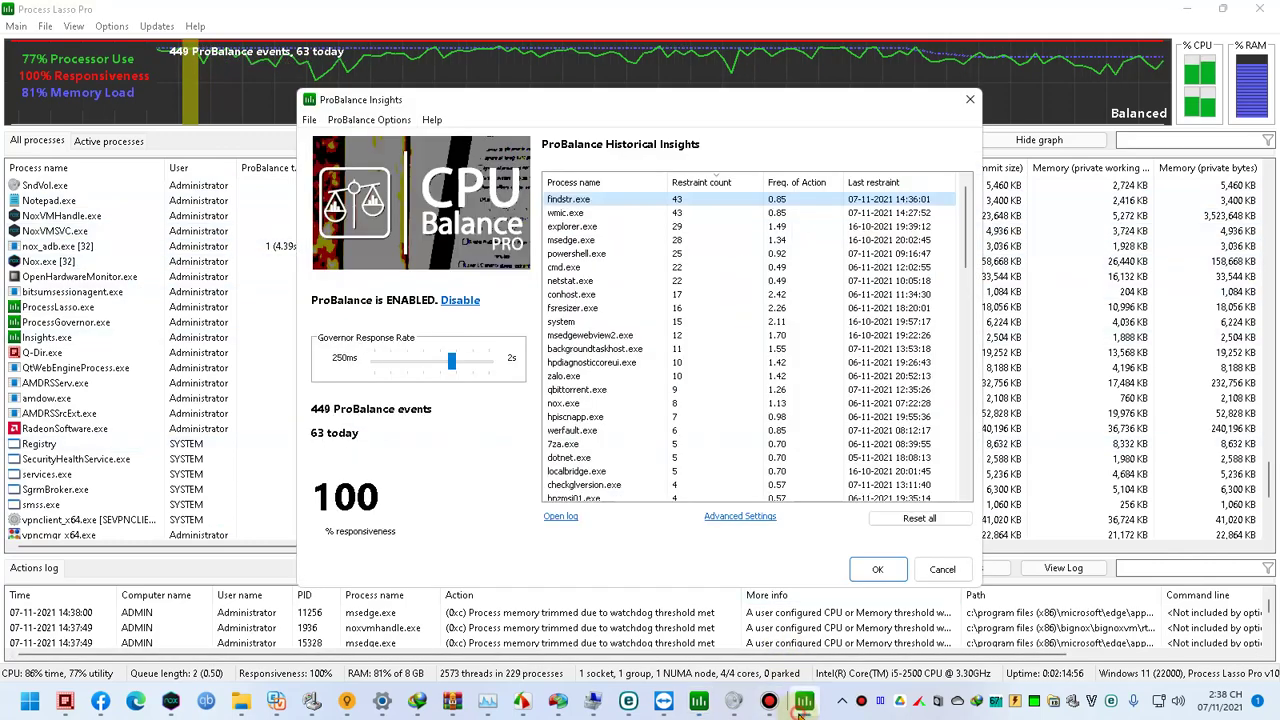
Step: Return to the BoostSpeed remote session window
{"action": "mouse_move", "coordinate": [676, 708]}
{"action": "left_click", "coordinate": [689, 637]}
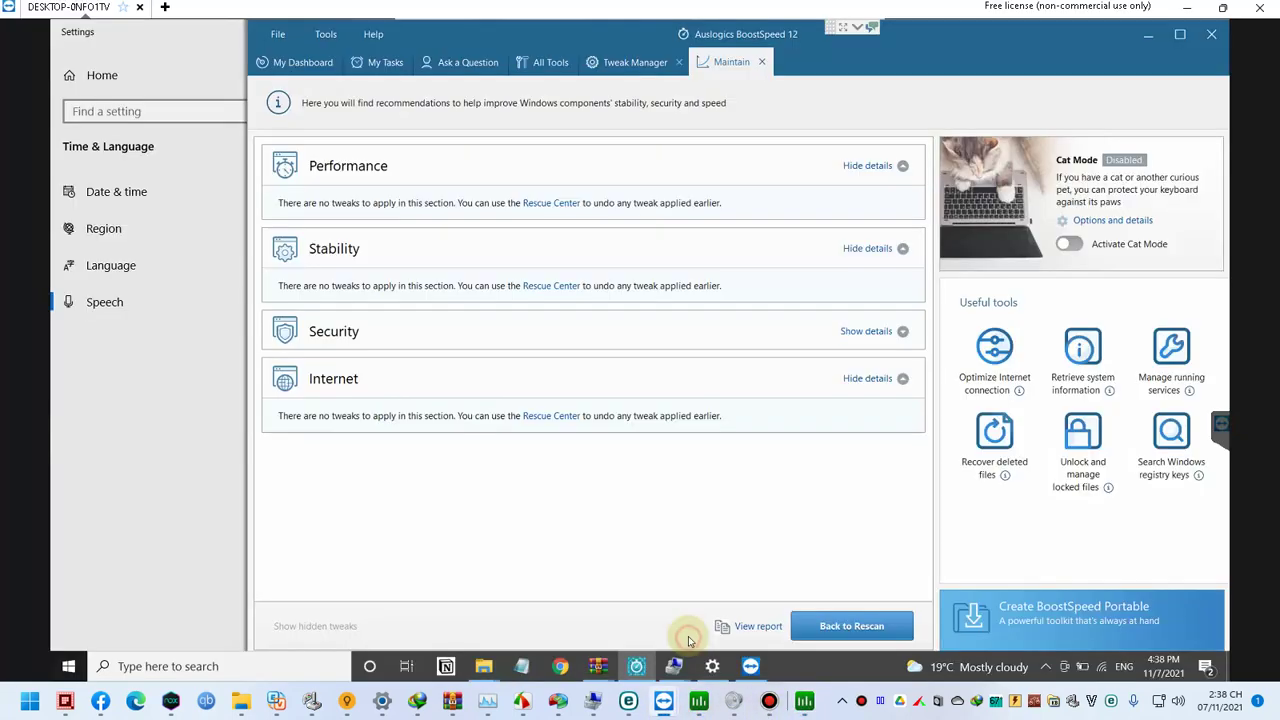
{"action": "right_click", "coordinate": [838, 674]}
{"action": "left_click", "coordinate": [806, 670]}
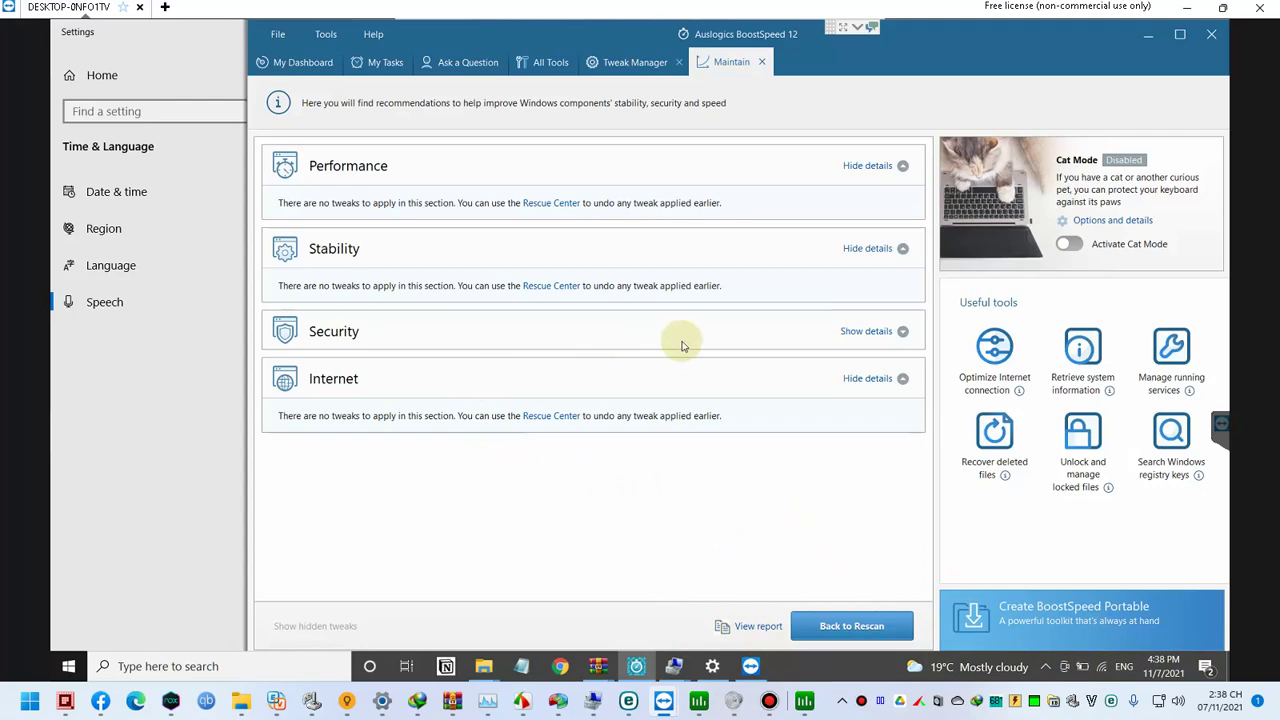
Step: View Tweak Manager, then on Maintain expand Security, collapse Internet, and open Ask a Question
{"action": "left_click", "coordinate": [710, 66]}
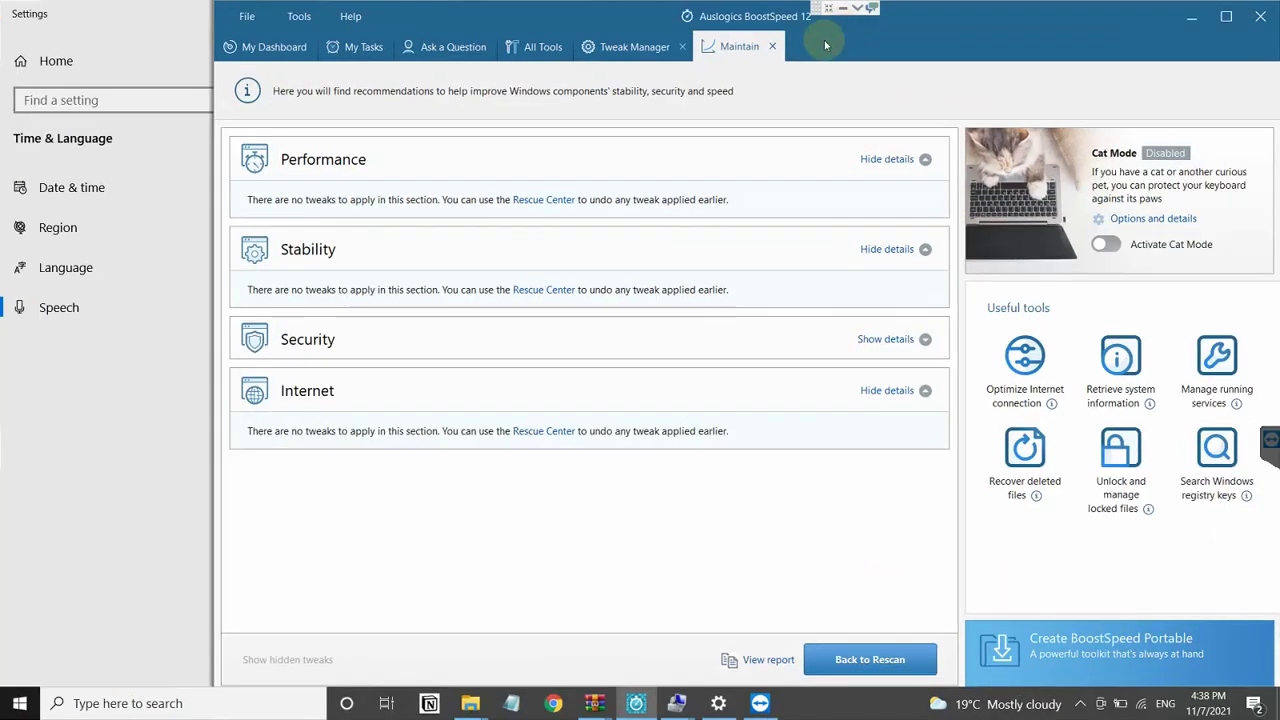
{"action": "left_click", "coordinate": [625, 49]}
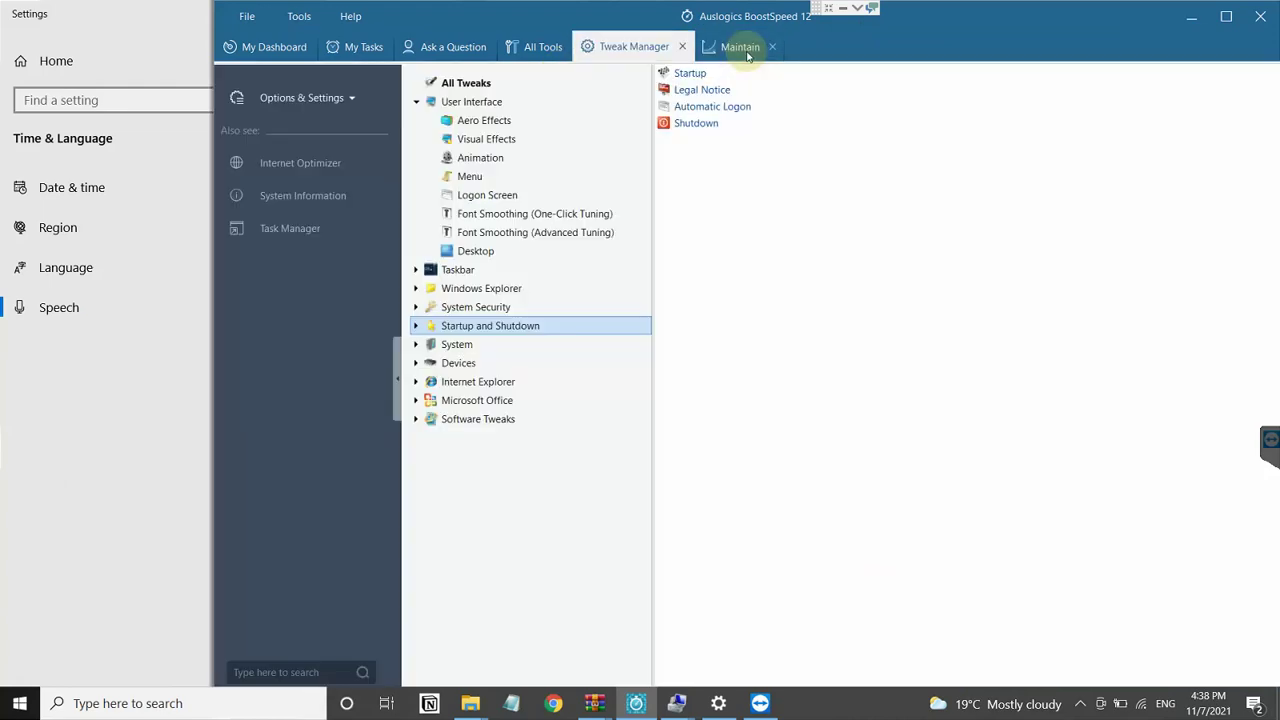
{"action": "left_click", "coordinate": [745, 50]}
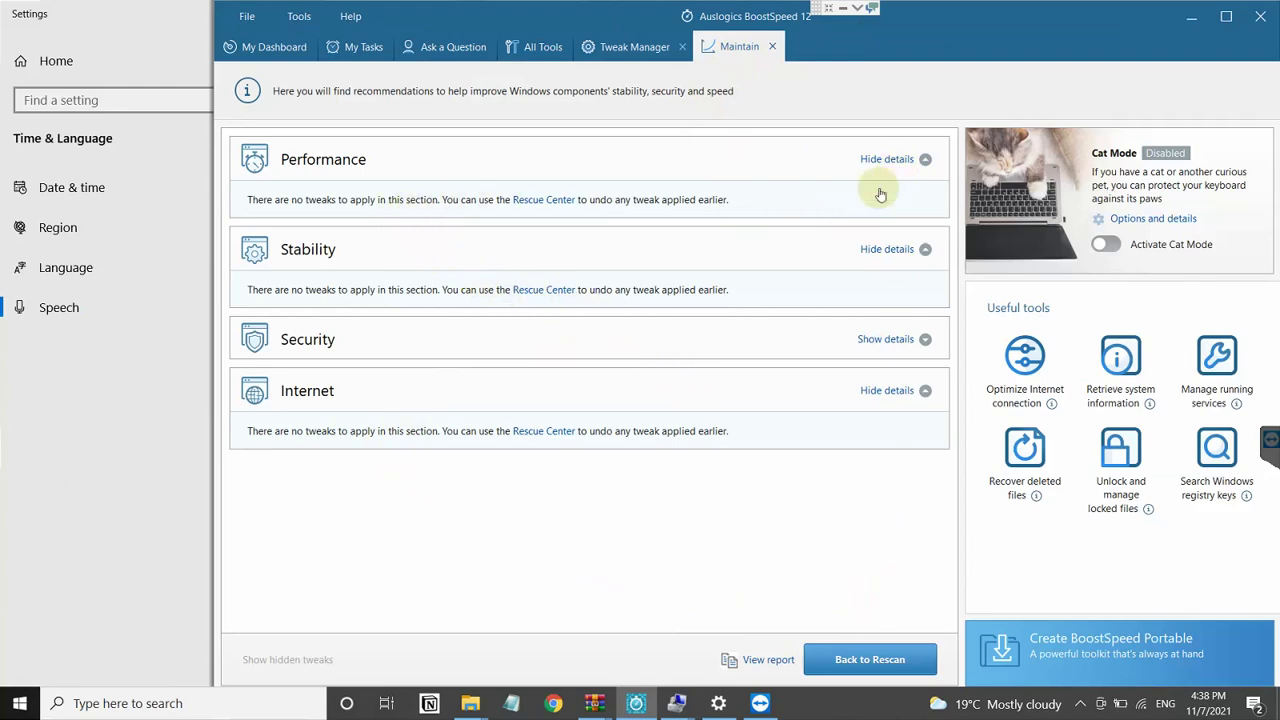
{"action": "left_click", "coordinate": [882, 339]}
{"action": "left_click", "coordinate": [890, 429]}
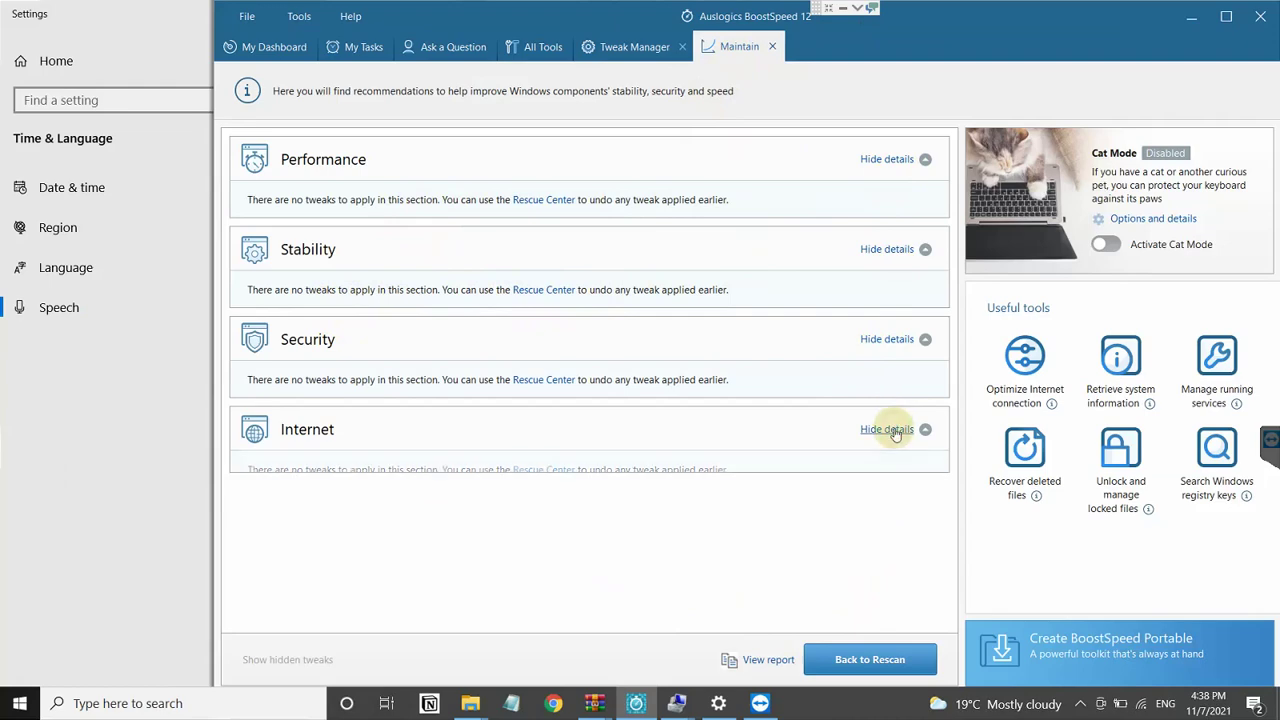
{"action": "left_click", "coordinate": [562, 52]}
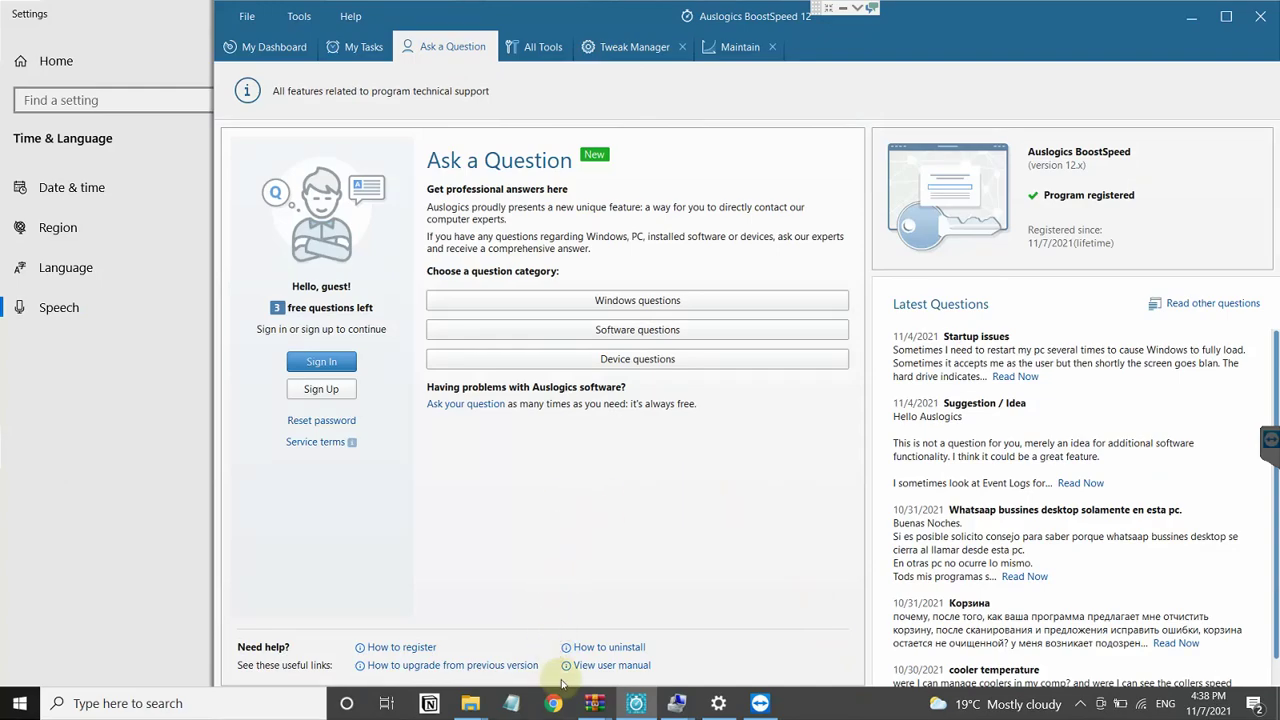
{"action": "key", "text": "super"}
{"action": "key", "text": "super"}
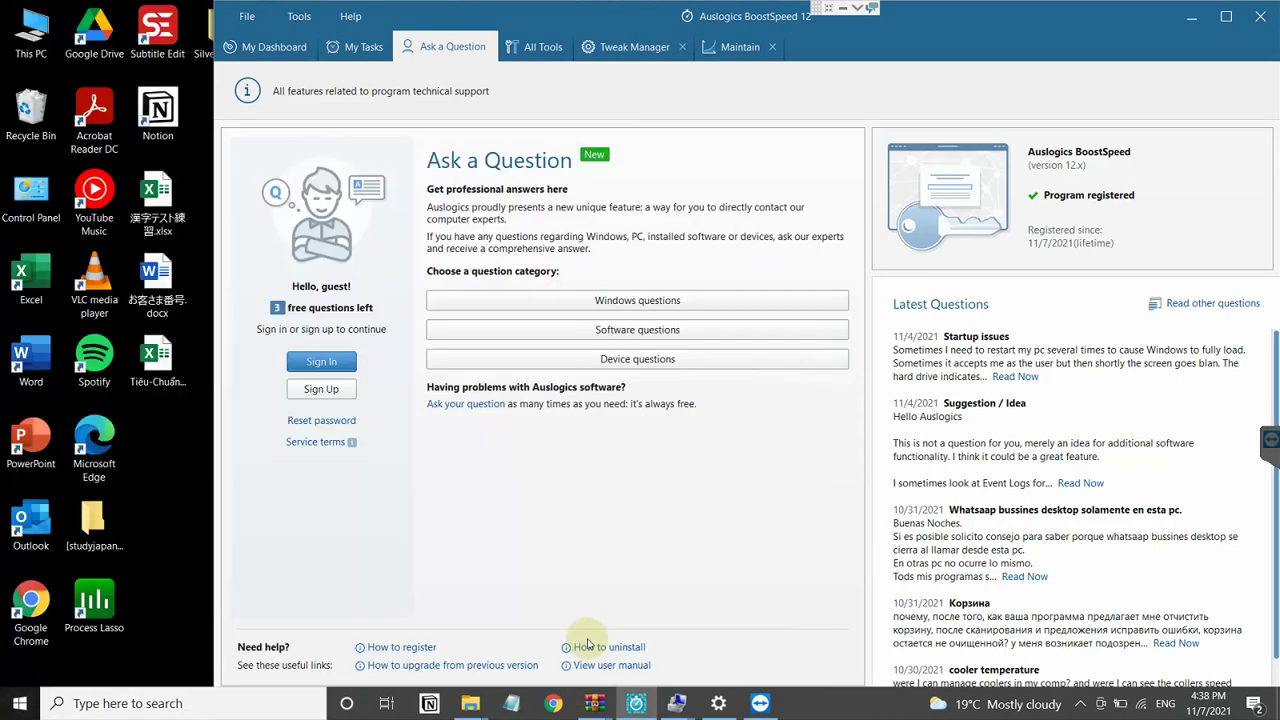
Step: Show the desktop, select ApplicationFrameHost.exe in Process Lasso, then search 'edit' for Edit power plan
{"action": "key", "text": "super+d"}
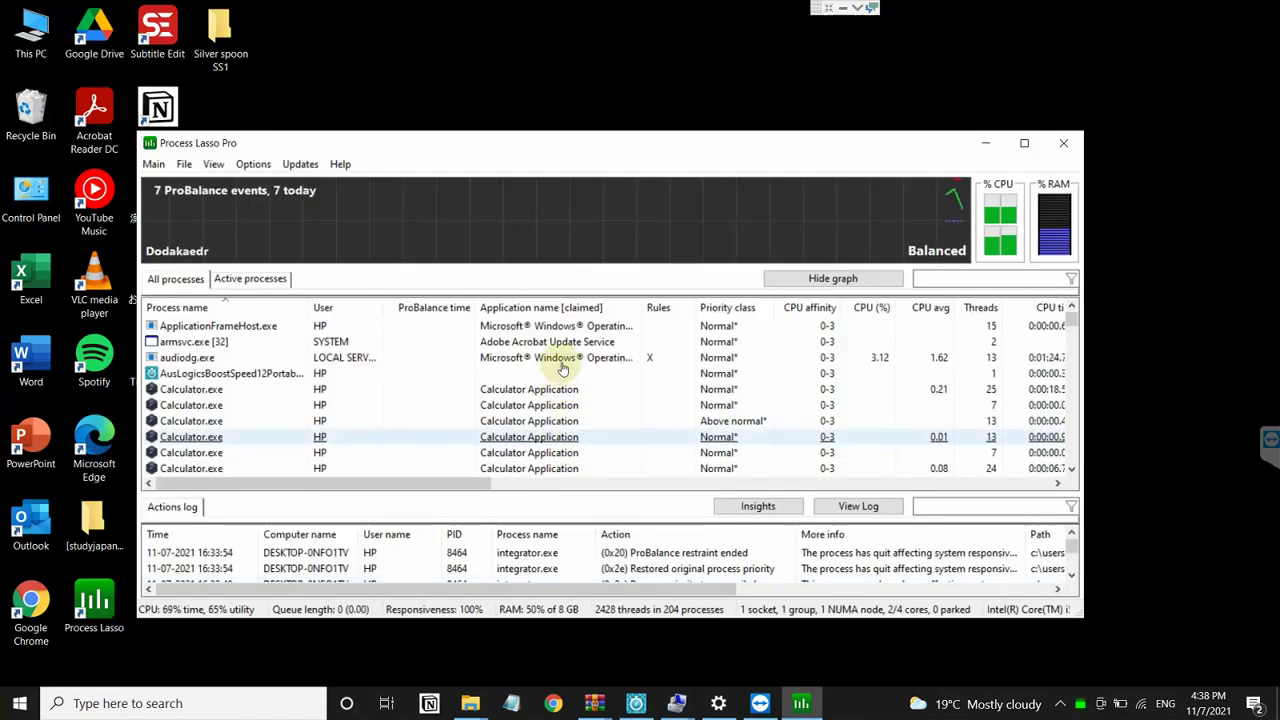
{"action": "left_click", "coordinate": [404, 328]}
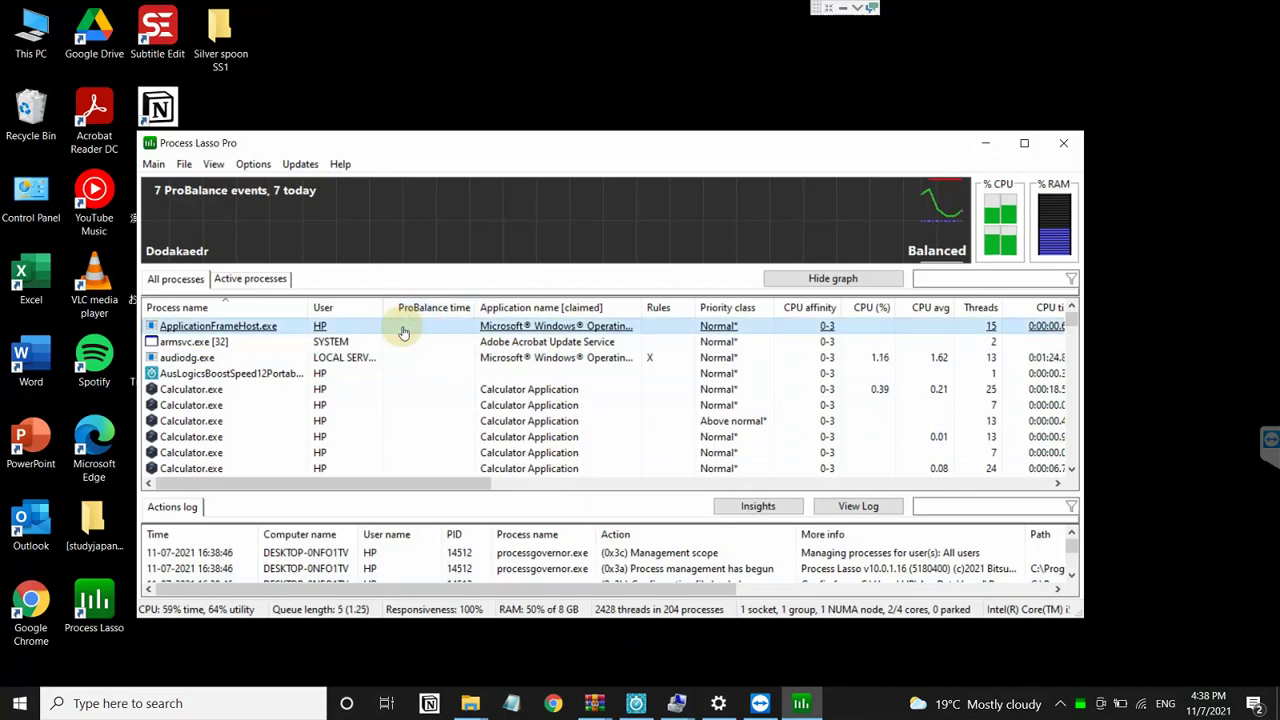
{"action": "key", "text": "super"}
{"action": "type", "text": "edi"}
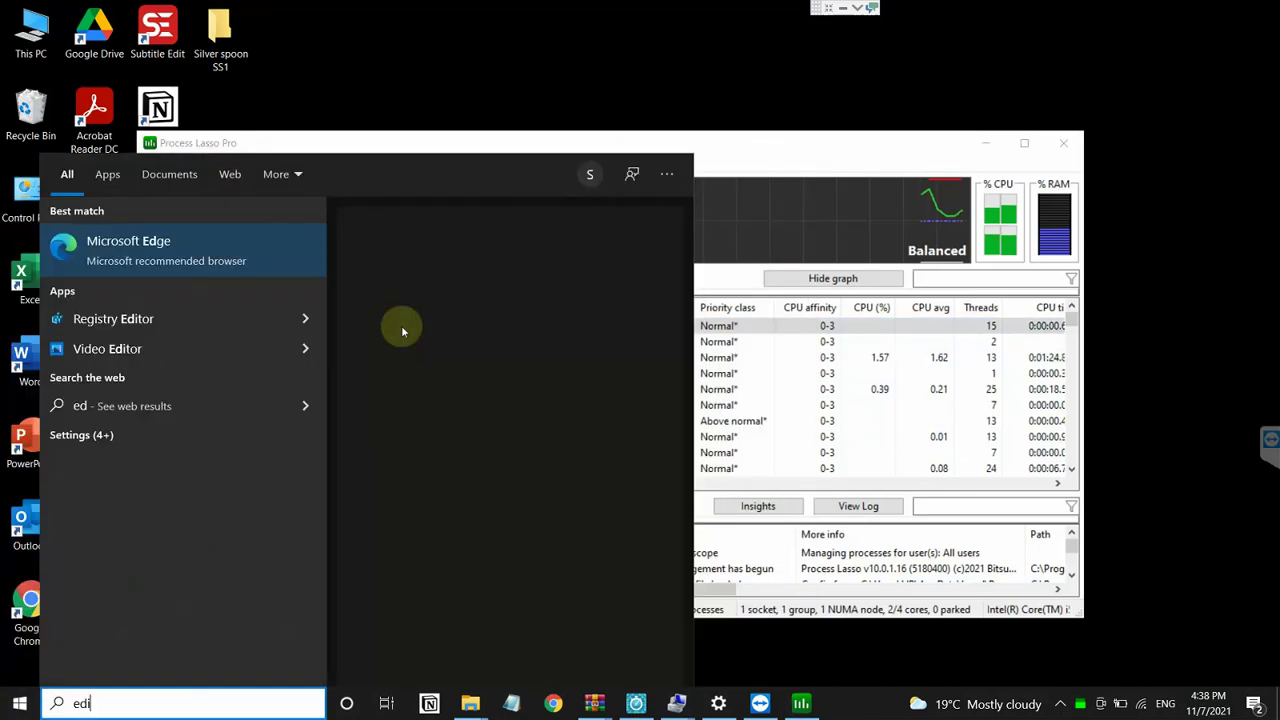
{"action": "type", "text": "t"}
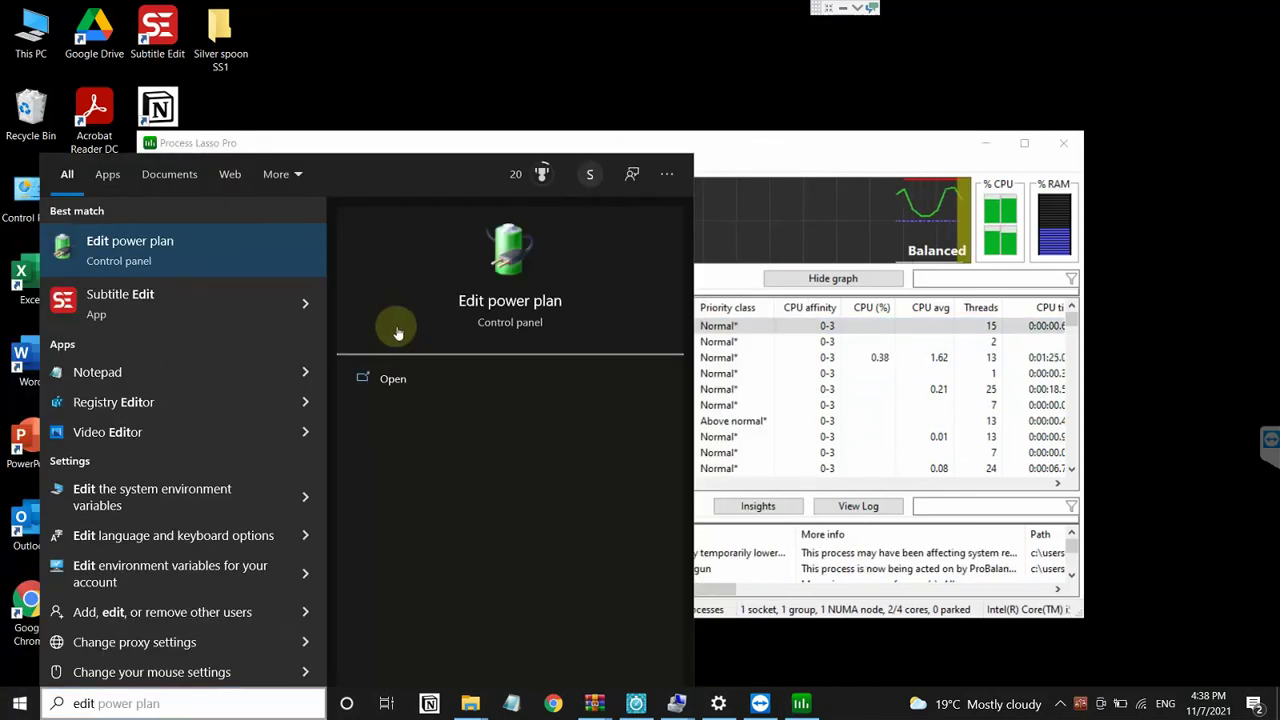
{"action": "key", "text": "Return"}
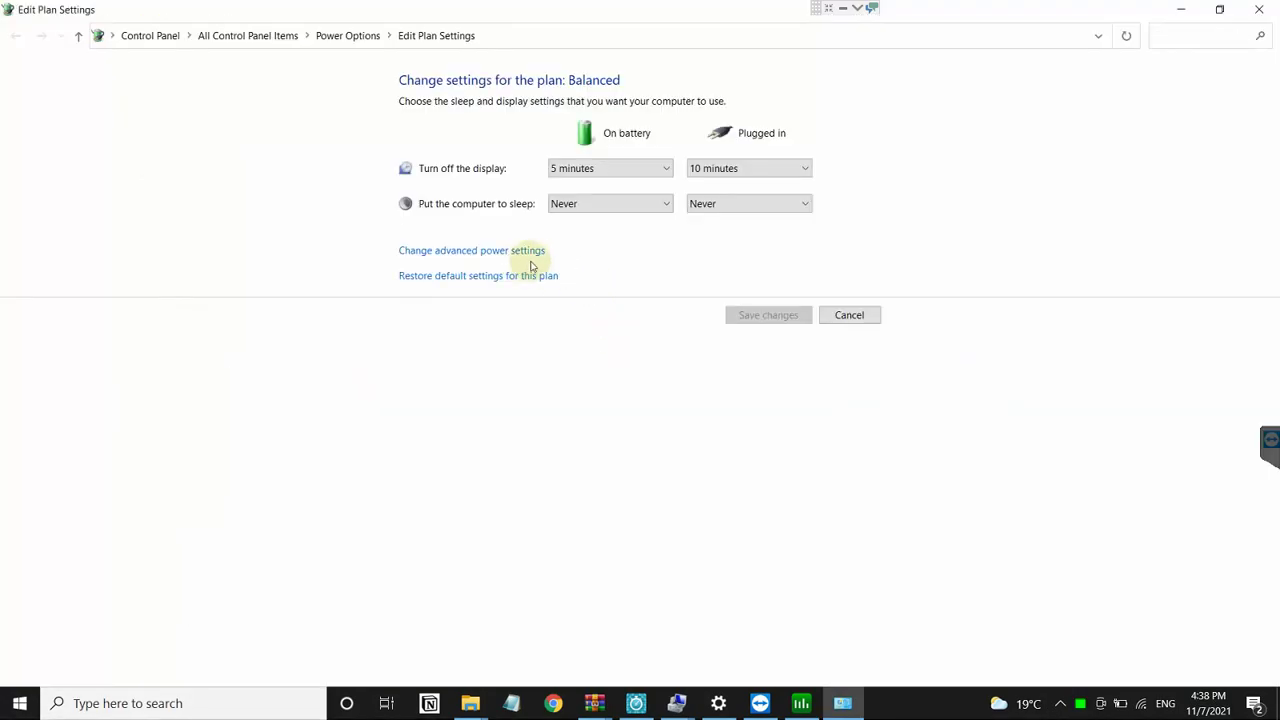
Step: In advanced power settings, set Minimum processor state to 20% on battery and plugged in
{"action": "left_click", "coordinate": [532, 255]}
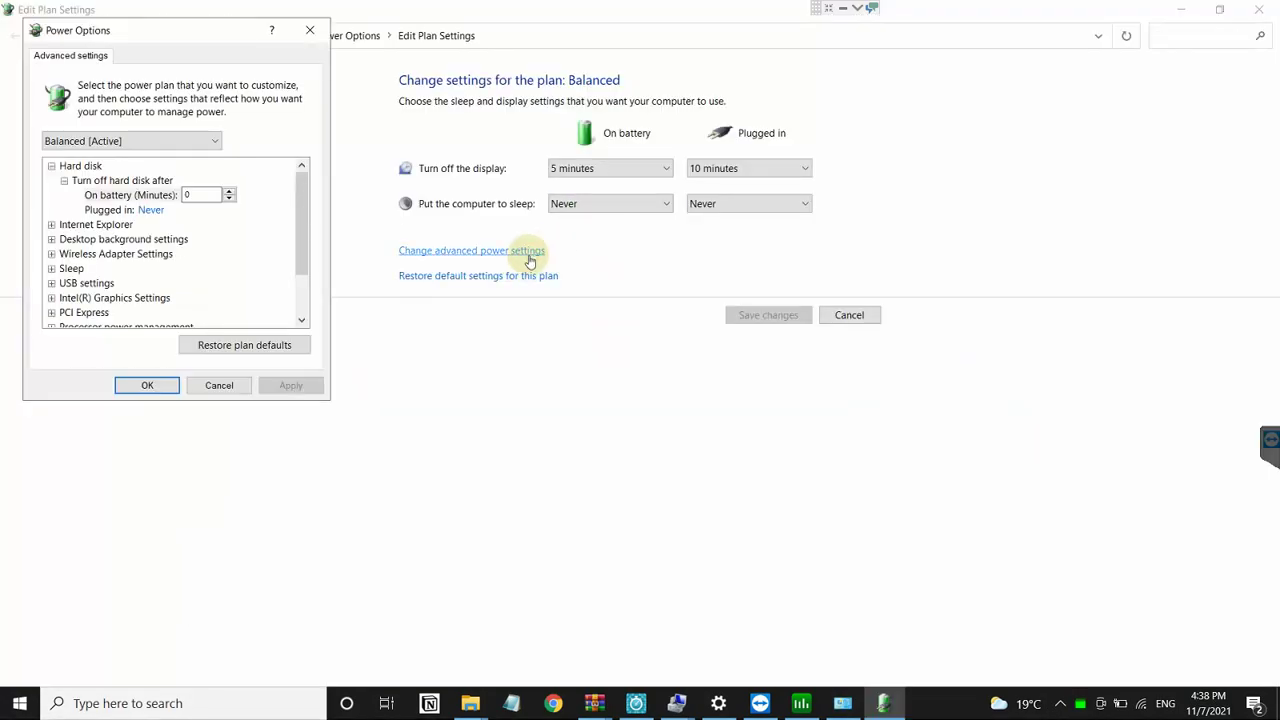
{"action": "scroll", "coordinate": [183, 279], "scroll_direction": "down", "scroll_amount": 2}
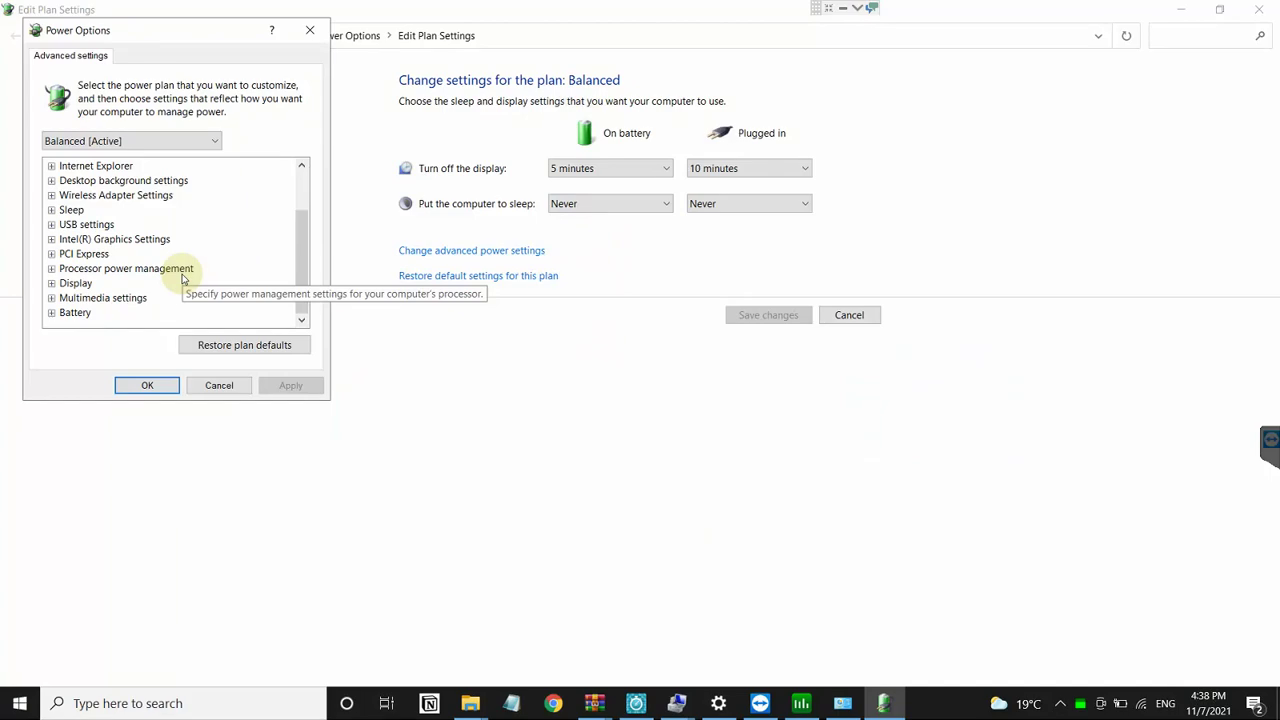
{"action": "double_click", "coordinate": [121, 268]}
{"action": "double_click", "coordinate": [128, 312]}
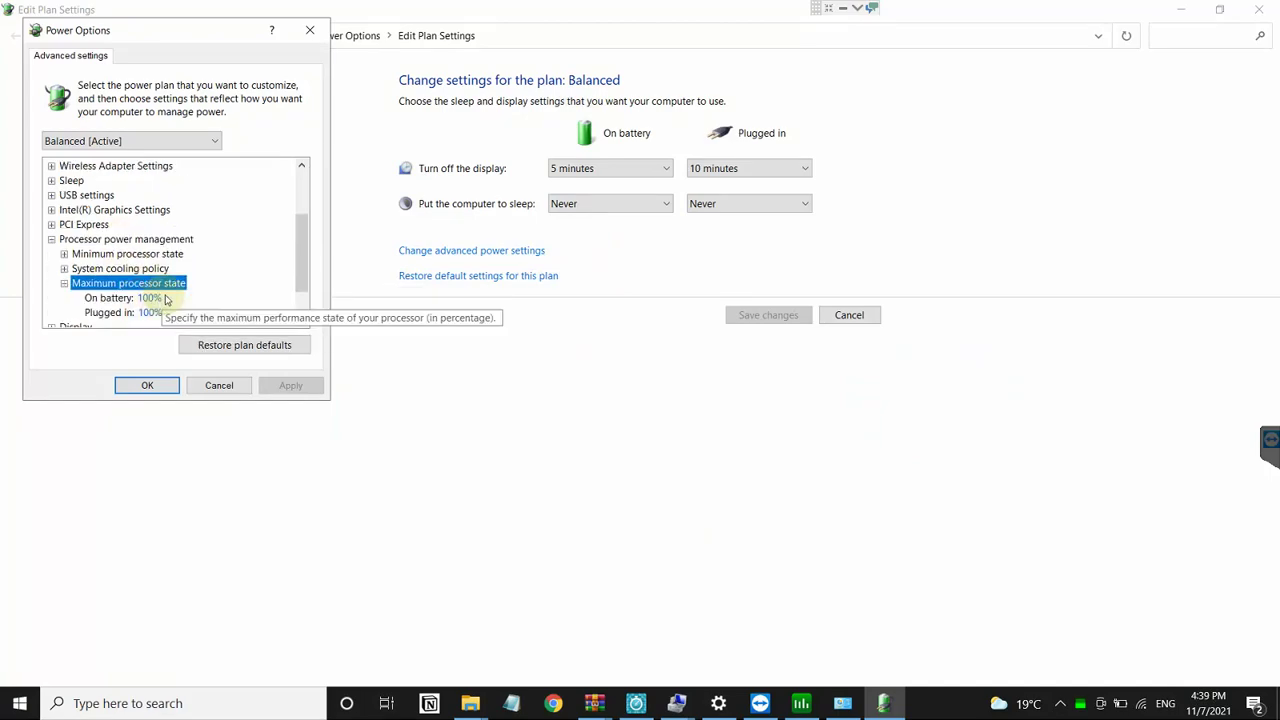
{"action": "scroll", "coordinate": [137, 306], "scroll_direction": "down", "scroll_amount": 1}
{"action": "double_click", "coordinate": [148, 209]}
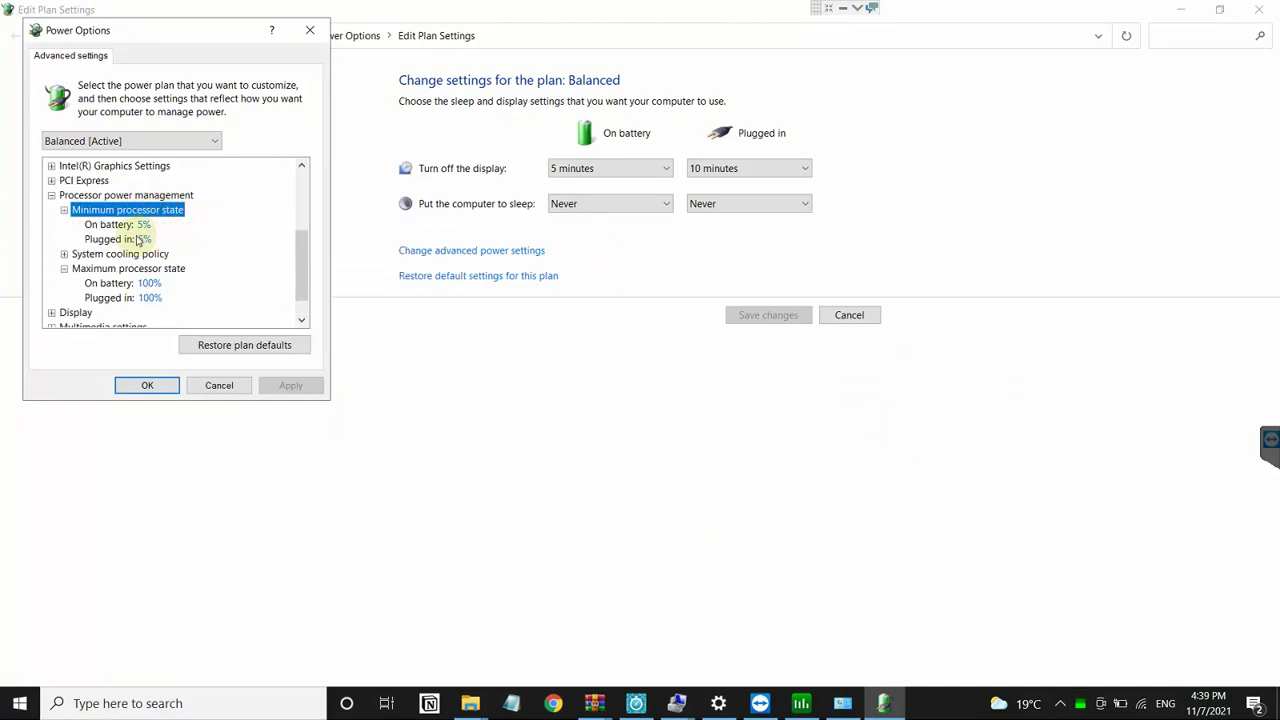
{"action": "left_click", "coordinate": [125, 287]}
{"action": "left_click", "coordinate": [150, 224]}
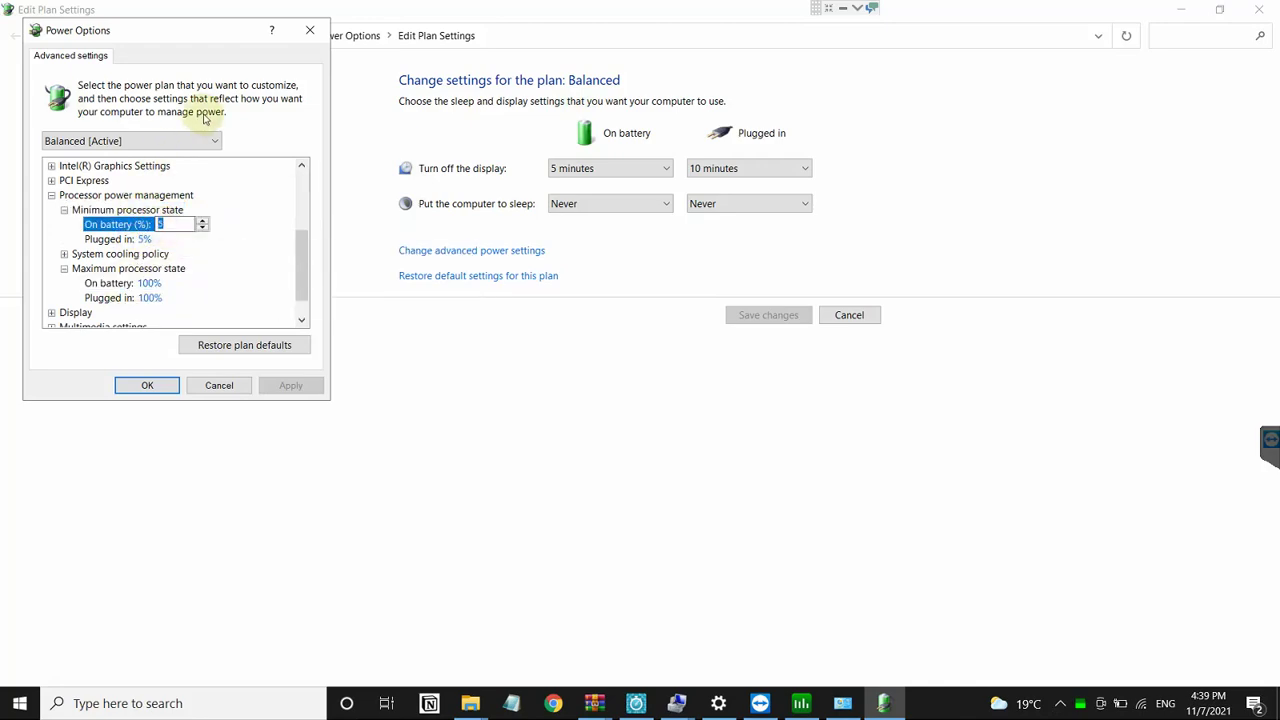
{"action": "key", "text": "Down"}
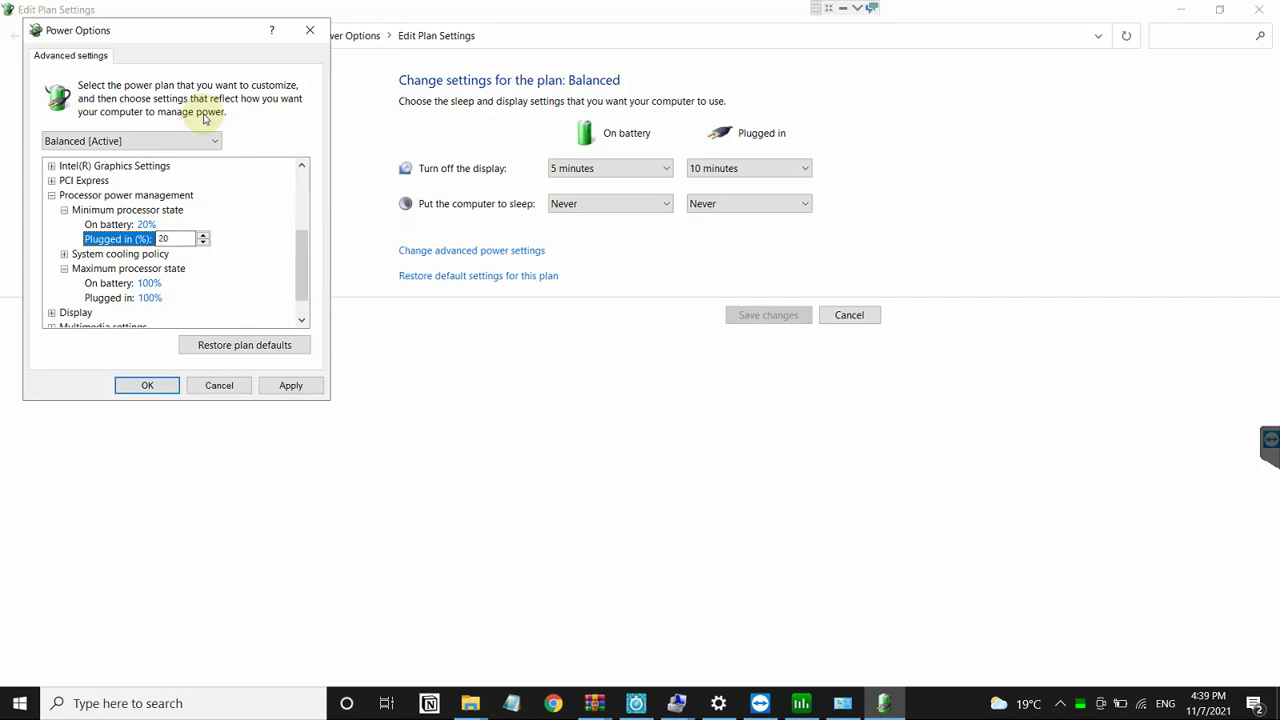
{"action": "key", "text": "Down"}
Step: Browse the System cooling policy and Battery settings groups without changing them
{"action": "key", "text": "Right"}
{"action": "key", "text": "Down"}
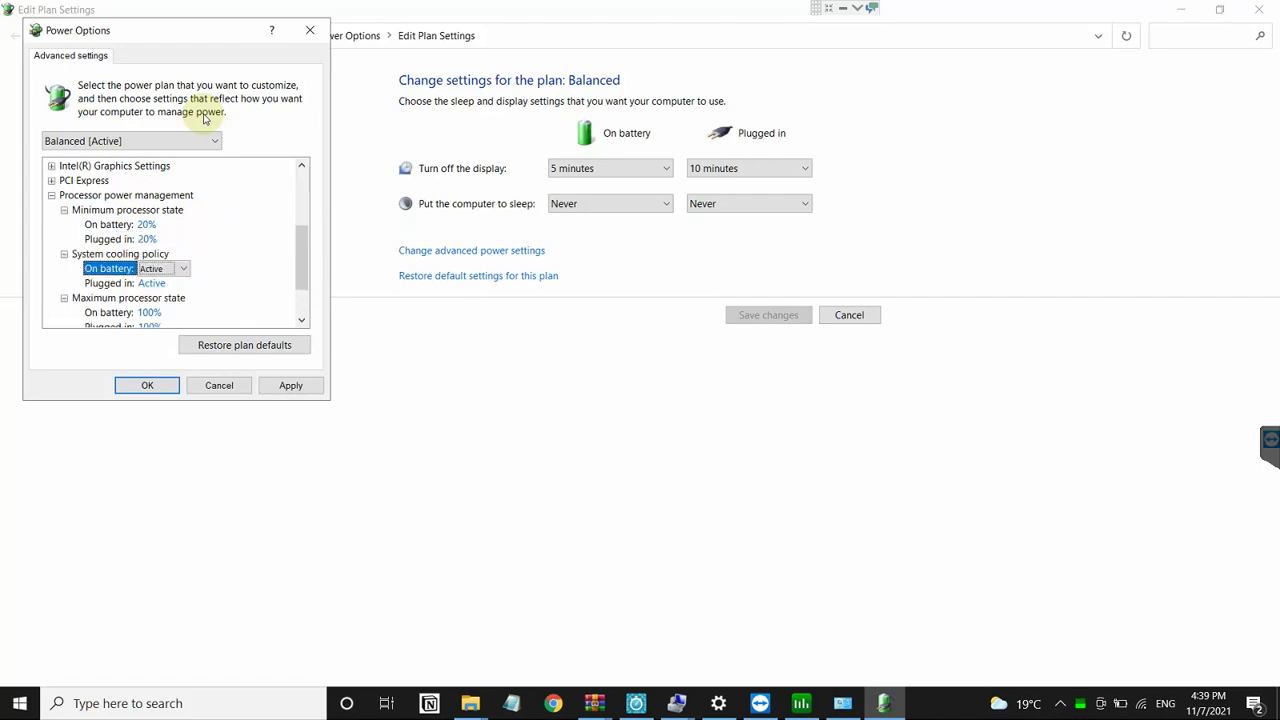
{"action": "key", "text": "Left"}
{"action": "key", "text": "Left"}
{"action": "key", "text": "End"}
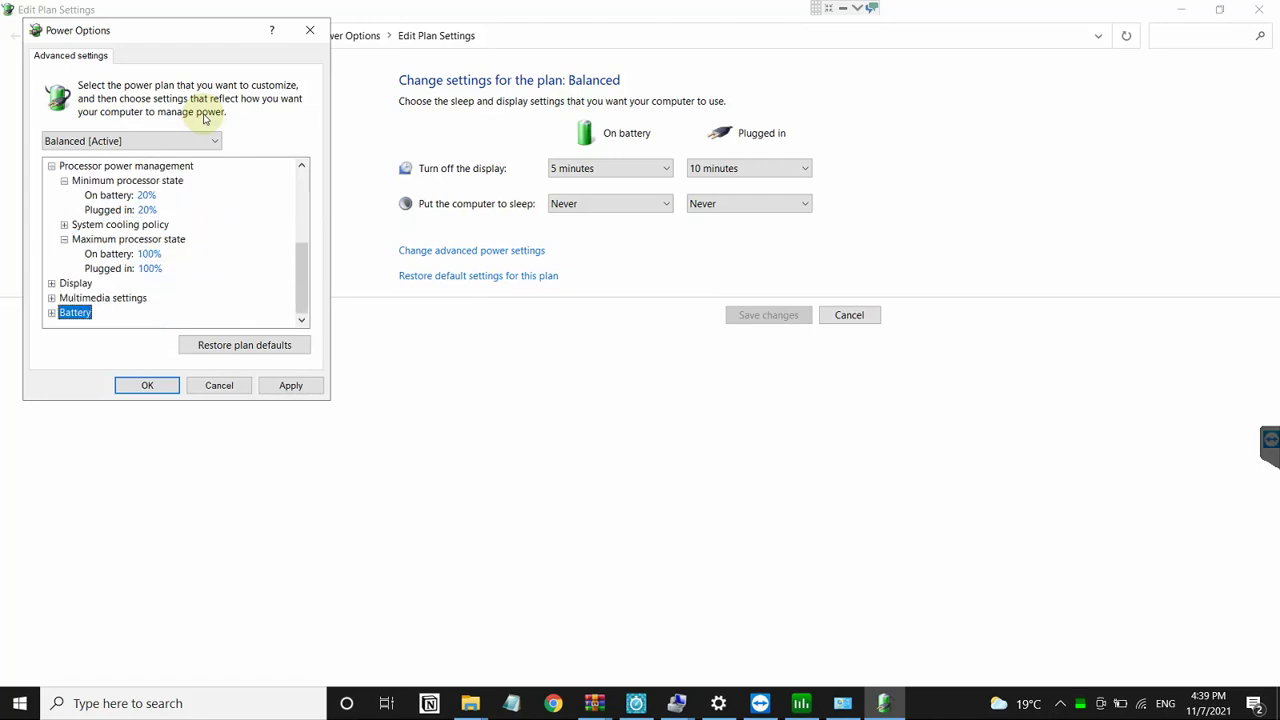
{"action": "key", "text": "Right"}
{"action": "key", "text": "Down"}
{"action": "key", "text": "Down"}
{"action": "key", "text": "Down"}
{"action": "key", "text": "Down"}
{"action": "key", "text": "Down"}
{"action": "key", "text": "Down"}
{"action": "key", "text": "Down"}
Step: Review the reserve battery level, low battery action and notification settings, then collapse Battery
{"action": "key", "text": "Right"}
{"action": "key", "text": "Up"}
{"action": "key", "text": "Right"}
{"action": "key", "text": "Up"}
{"action": "key", "text": "Left"}
{"action": "key", "text": "Left"}
Step: Under Multimedia settings, set When playing video plugged in to Balanced
{"action": "key", "text": "Up"}
{"action": "key", "text": "Right"}
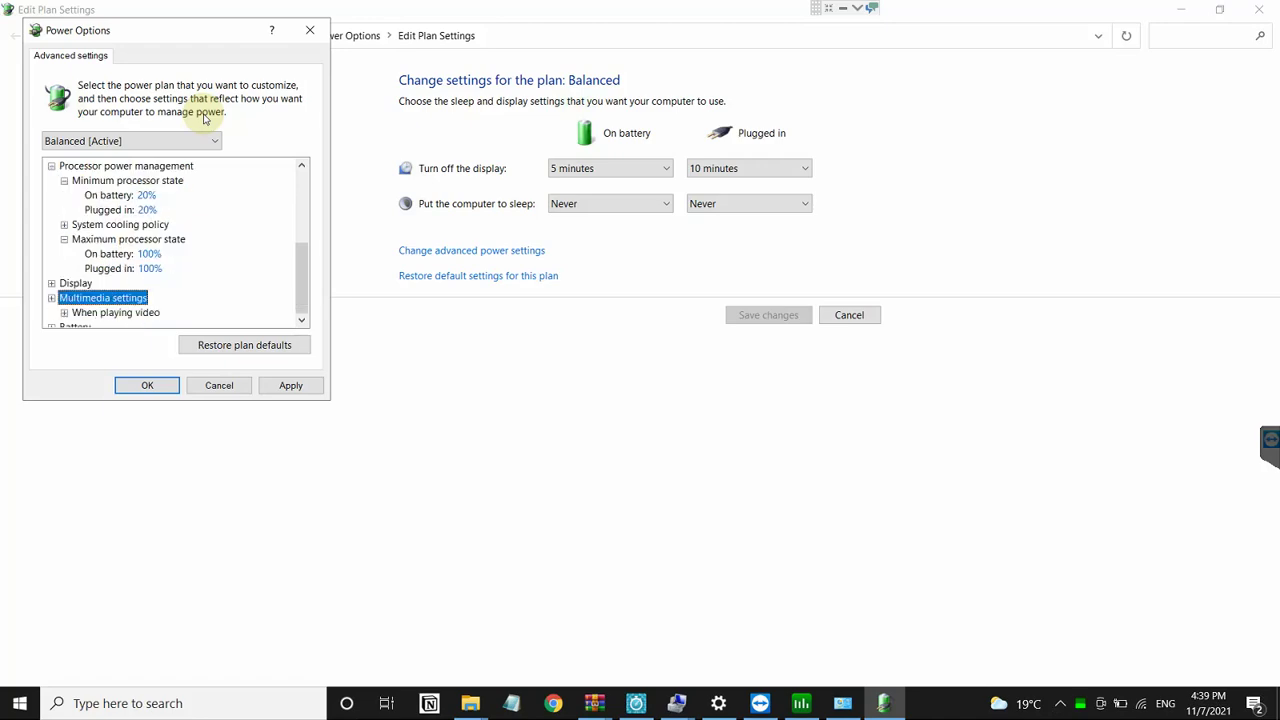
{"action": "key", "text": "Down"}
{"action": "key", "text": "Right"}
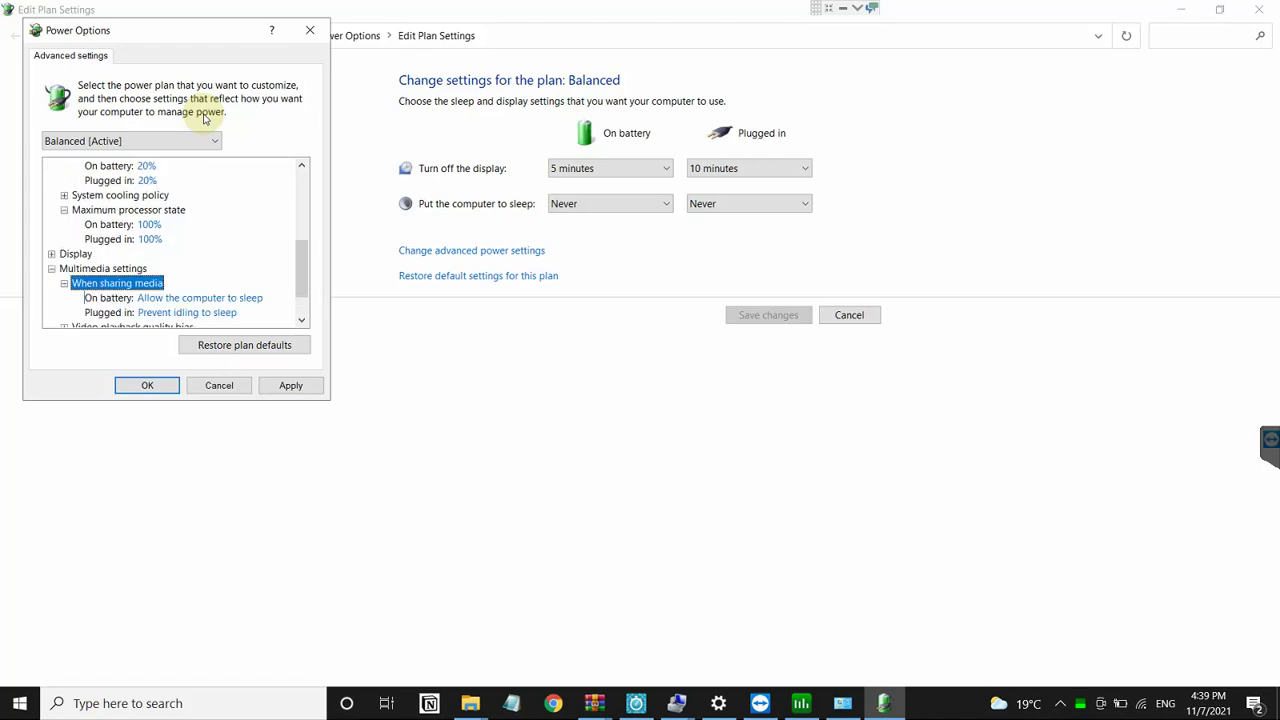
{"action": "key", "text": "Down"}
{"action": "key", "text": "Down"}
{"action": "key", "text": "Down"}
{"action": "key", "text": "Down"}
{"action": "key", "text": "Right"}
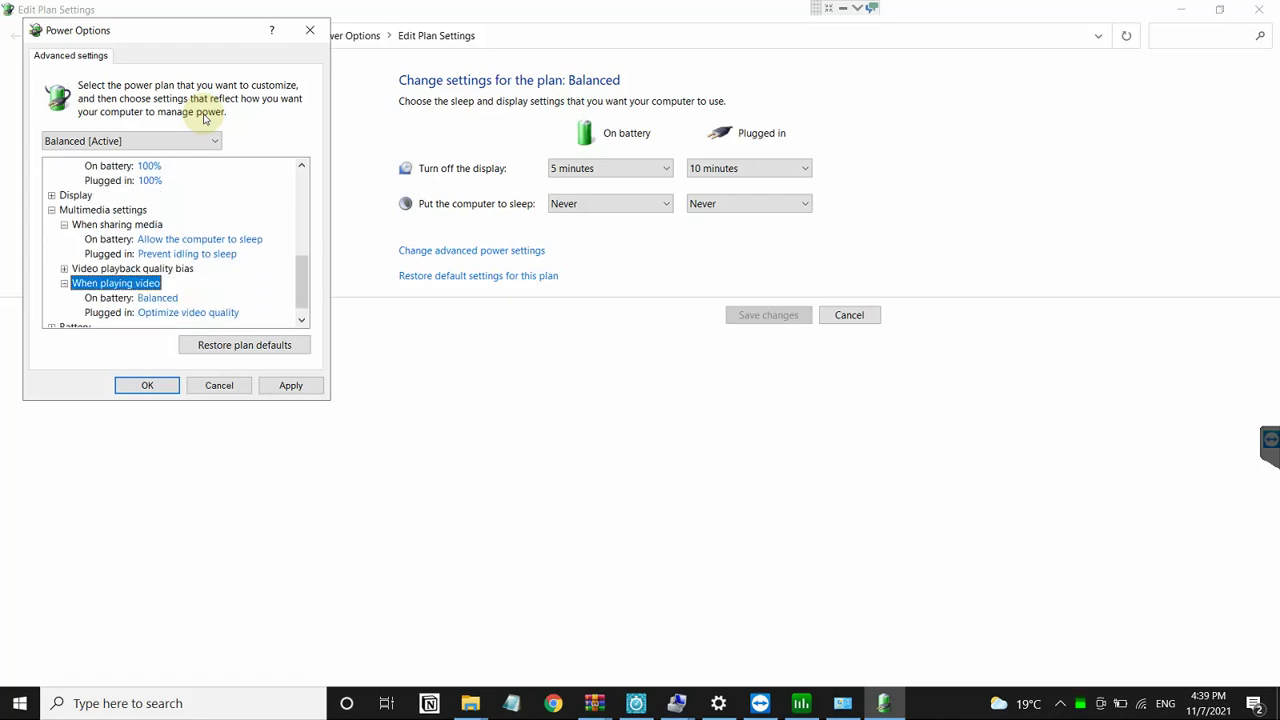
{"action": "key", "text": "Down"}
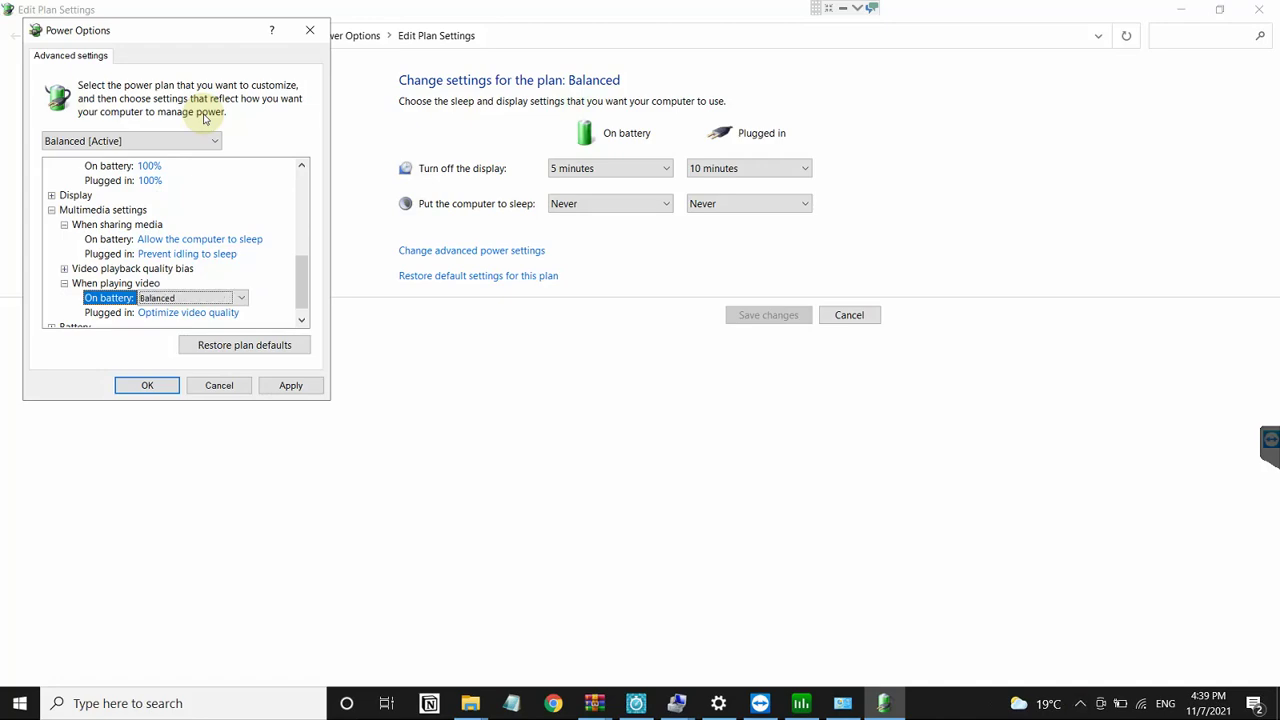
{"action": "key", "text": "Down"}
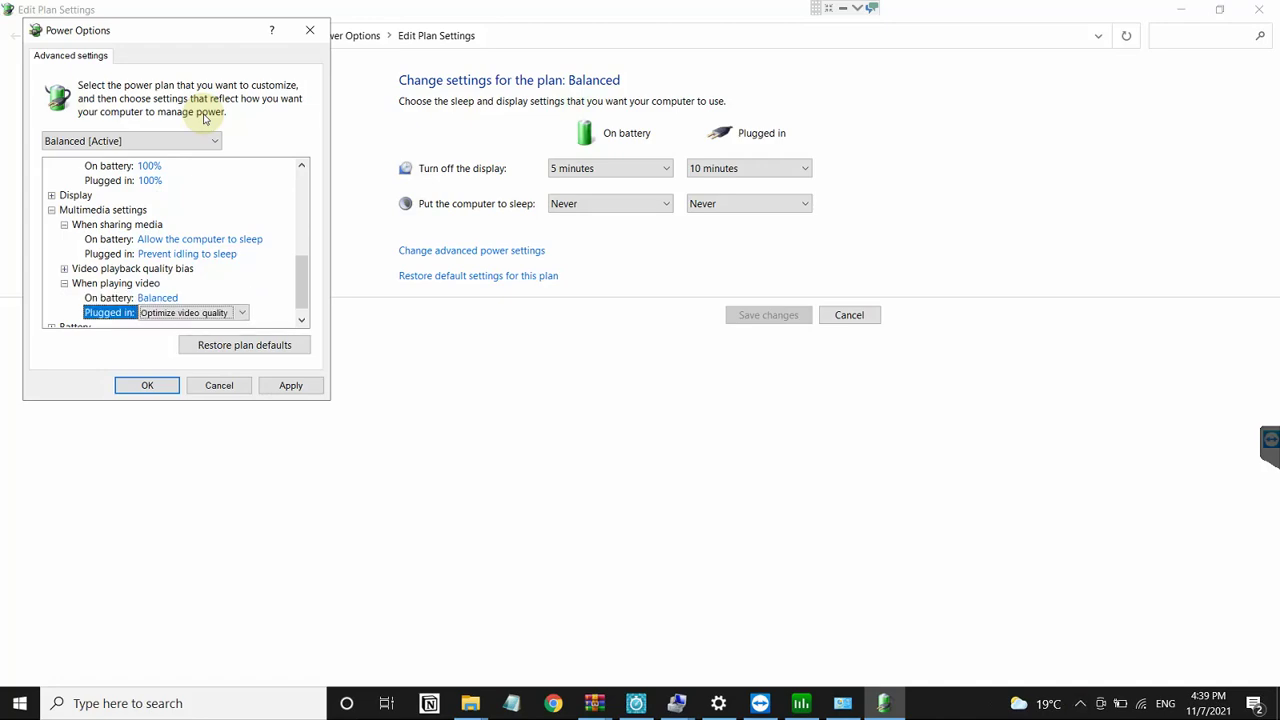
{"action": "key", "text": "Up"}
{"action": "key", "text": "Up"}
{"action": "key", "text": "Up"}
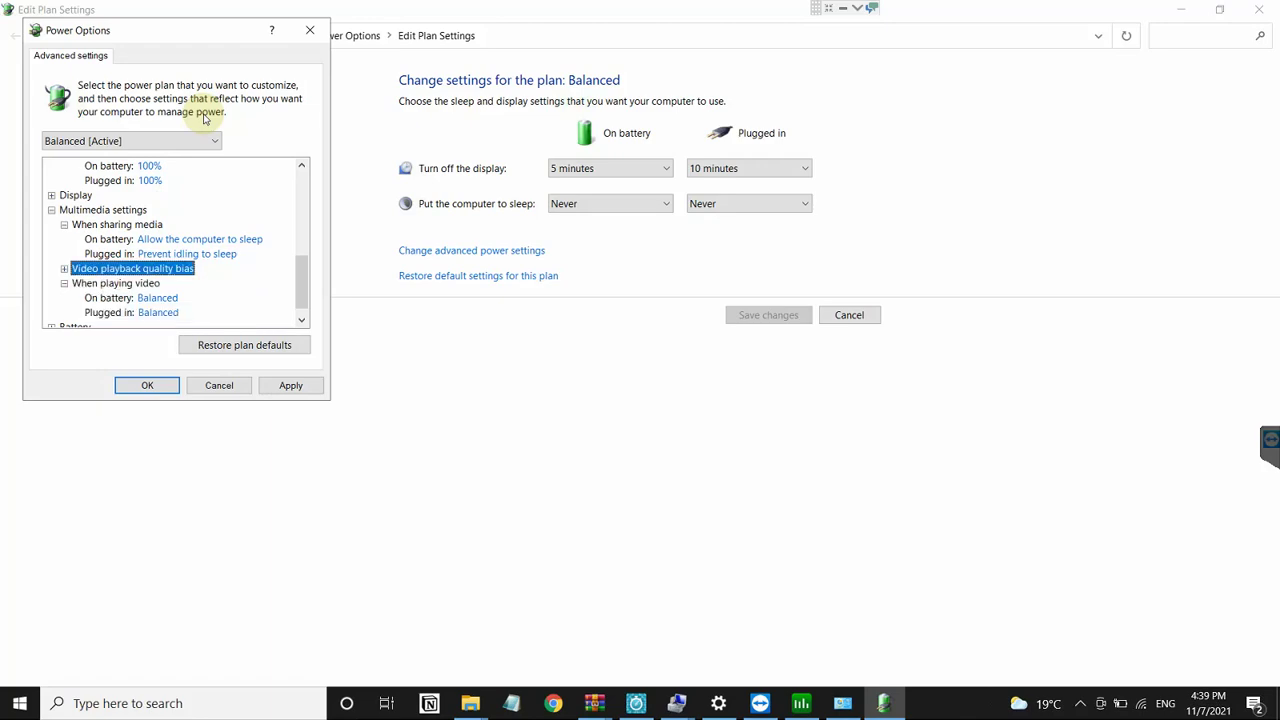
Step: Set Video playback quality bias on battery to performance bias
{"action": "key", "text": "Up"}
{"action": "key", "text": "Down"}
{"action": "key", "text": "Right"}
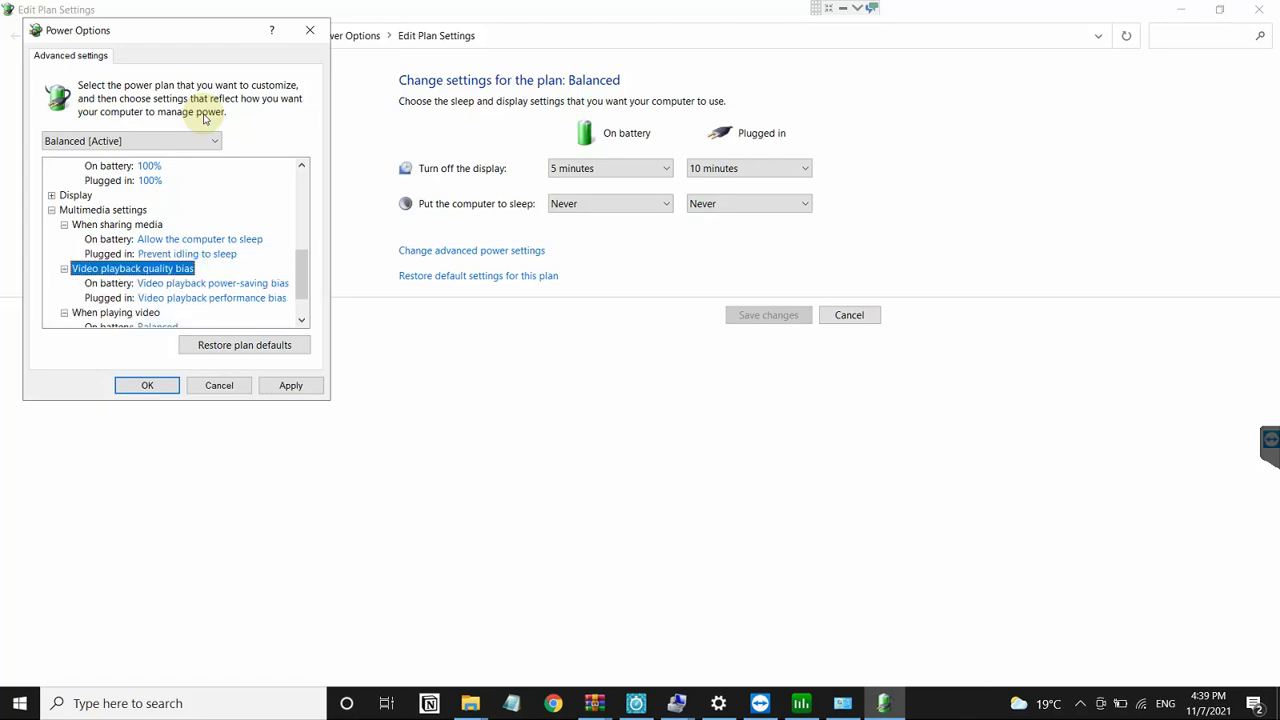
{"action": "key", "text": "Down"}
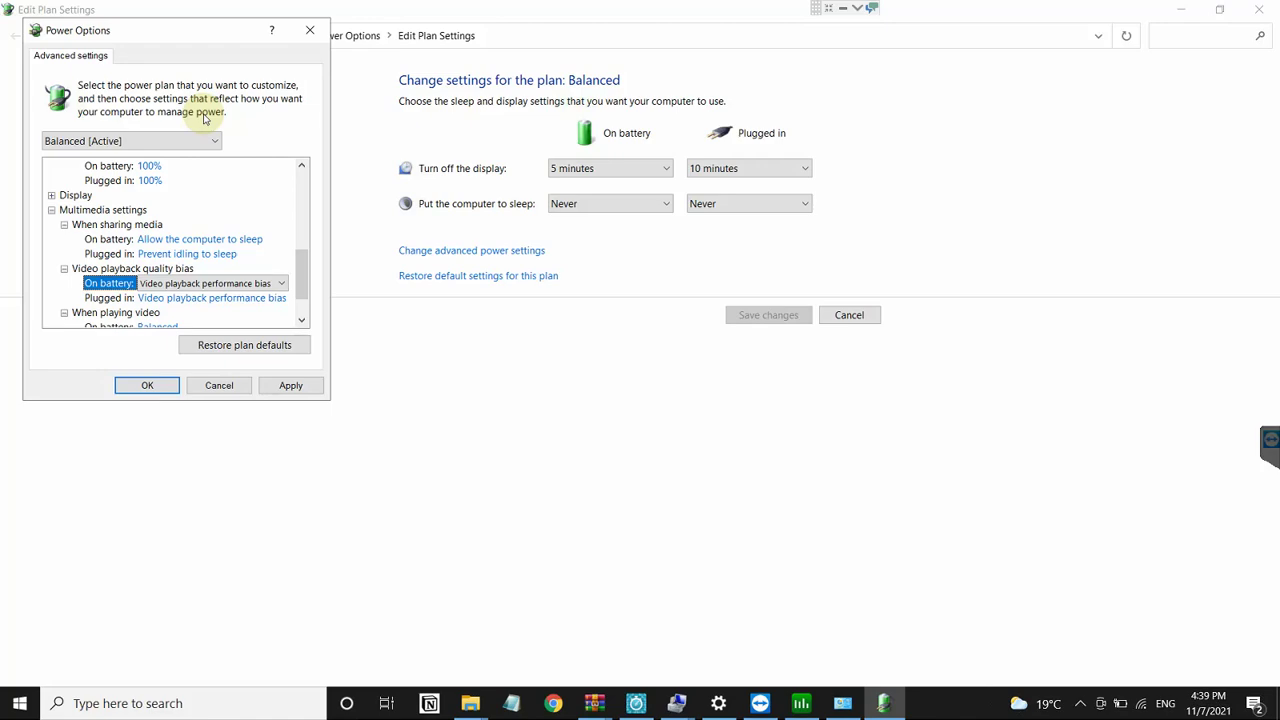
{"action": "key", "text": "Down"}
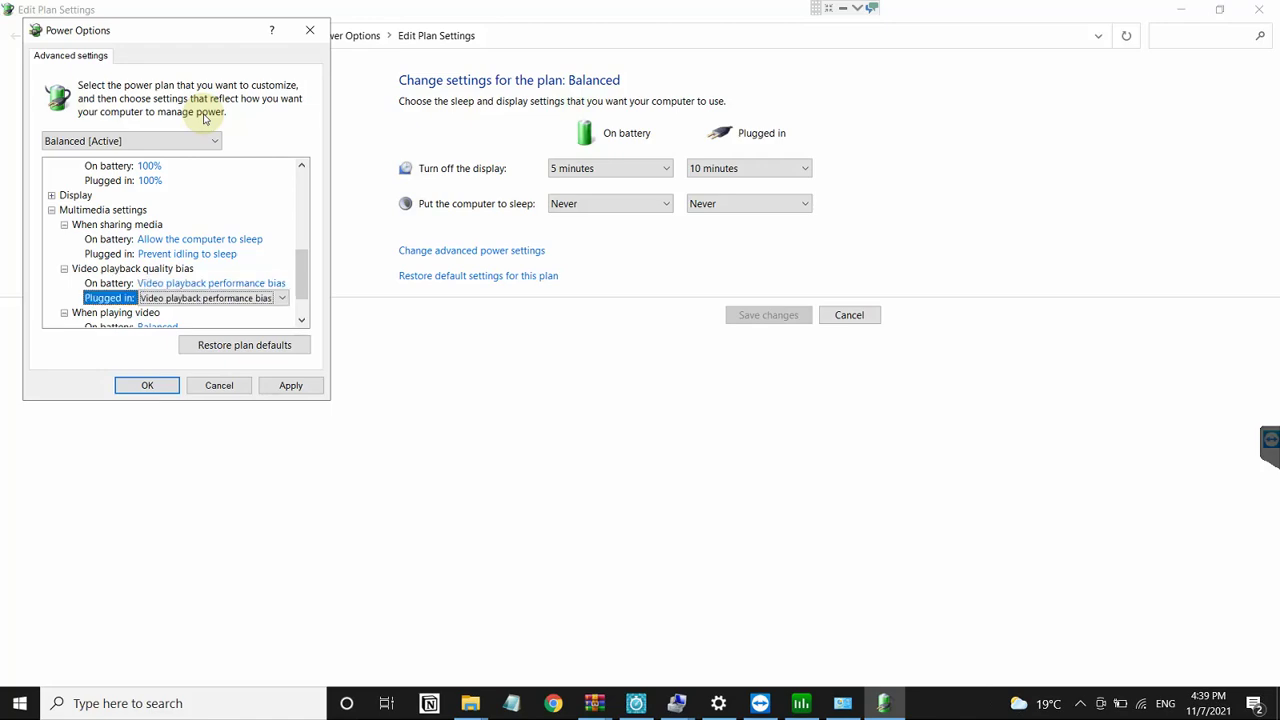
{"action": "key", "text": "Up"}
{"action": "key", "text": "Down"}
{"action": "key", "text": "Left"}
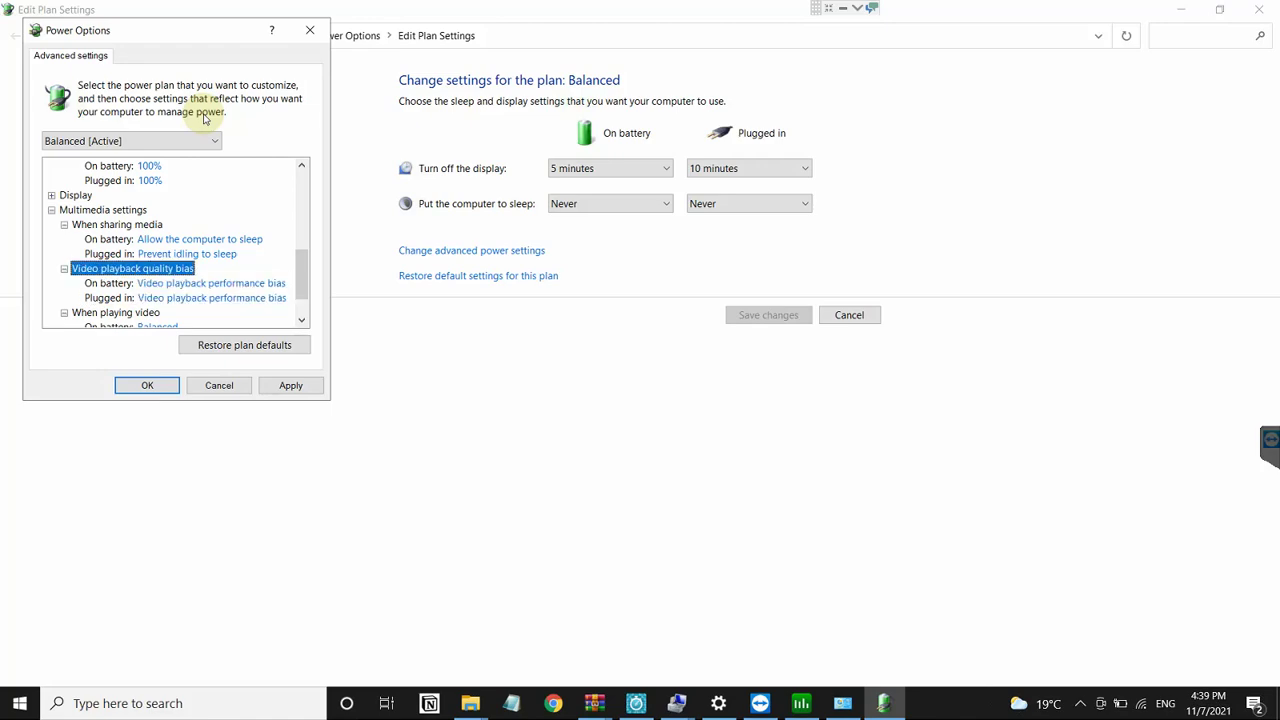
{"action": "key", "text": "Left"}
{"action": "key", "text": "Left"}
Step: Set Turn off display after on battery to 0 (Never)
{"action": "key", "text": "Right"}
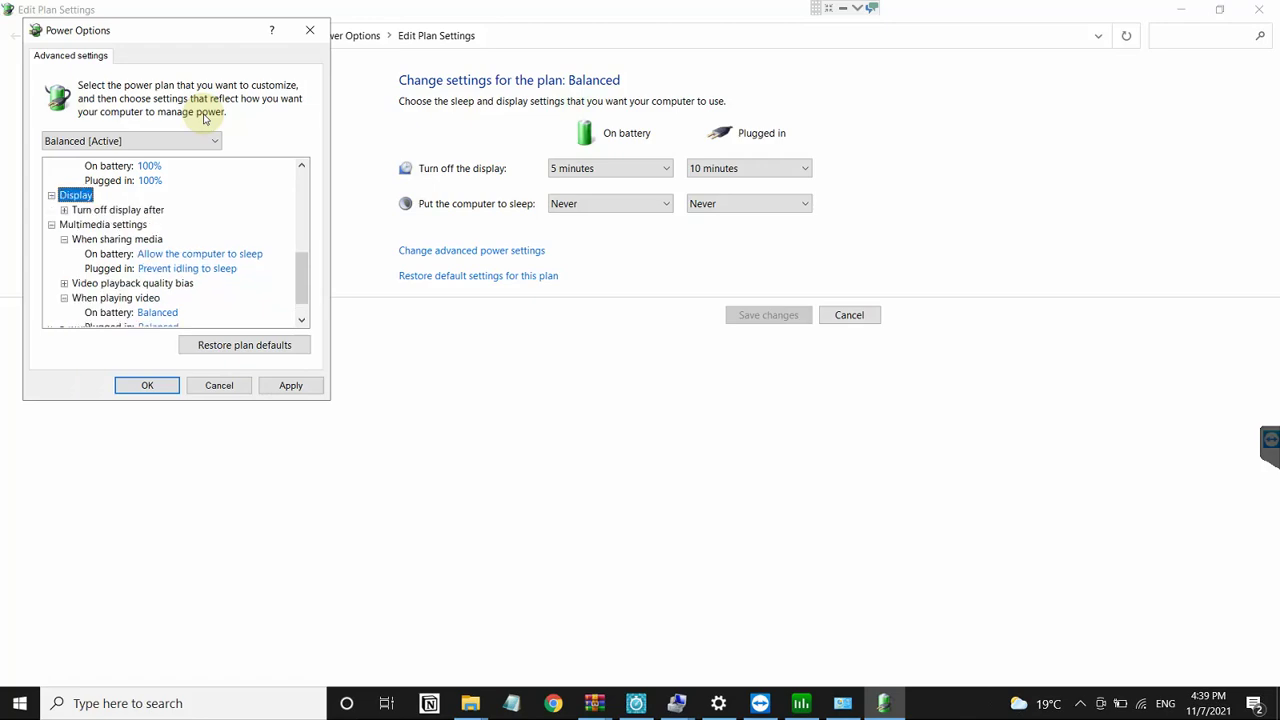
{"action": "key", "text": "Right"}
{"action": "key", "text": "Down"}
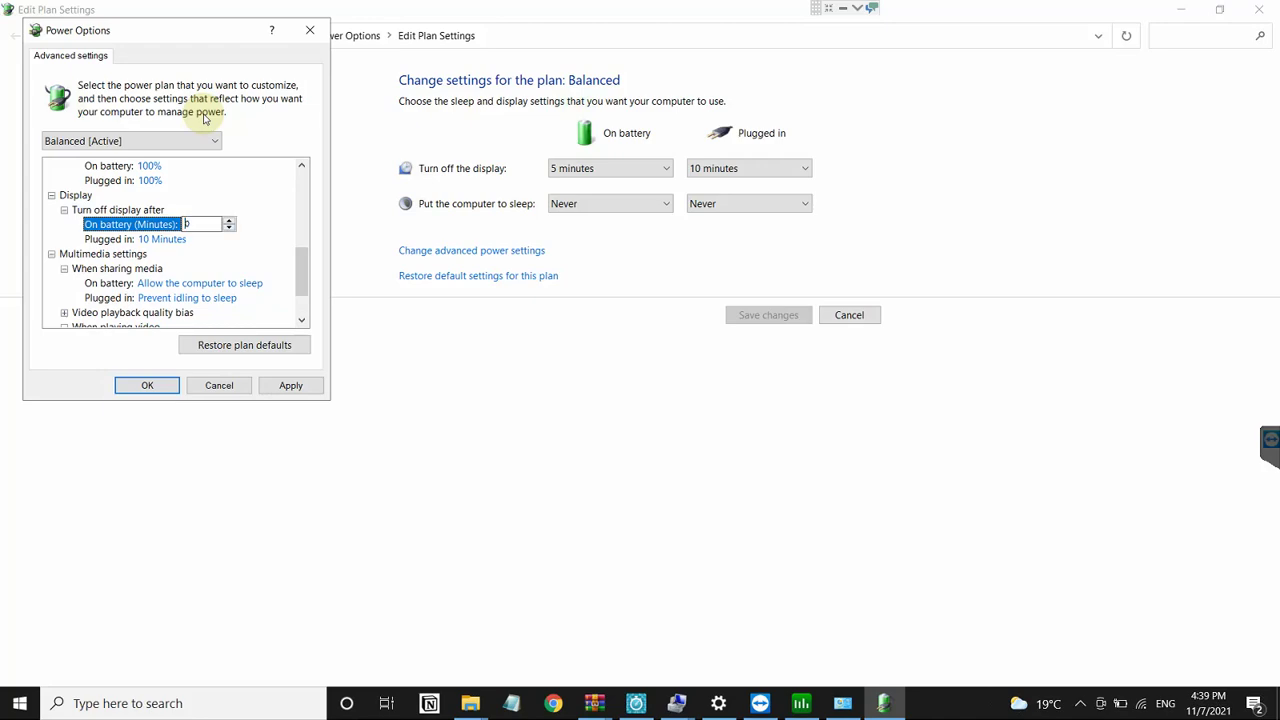
{"action": "type", "text": "0"}
{"action": "key", "text": "Down"}
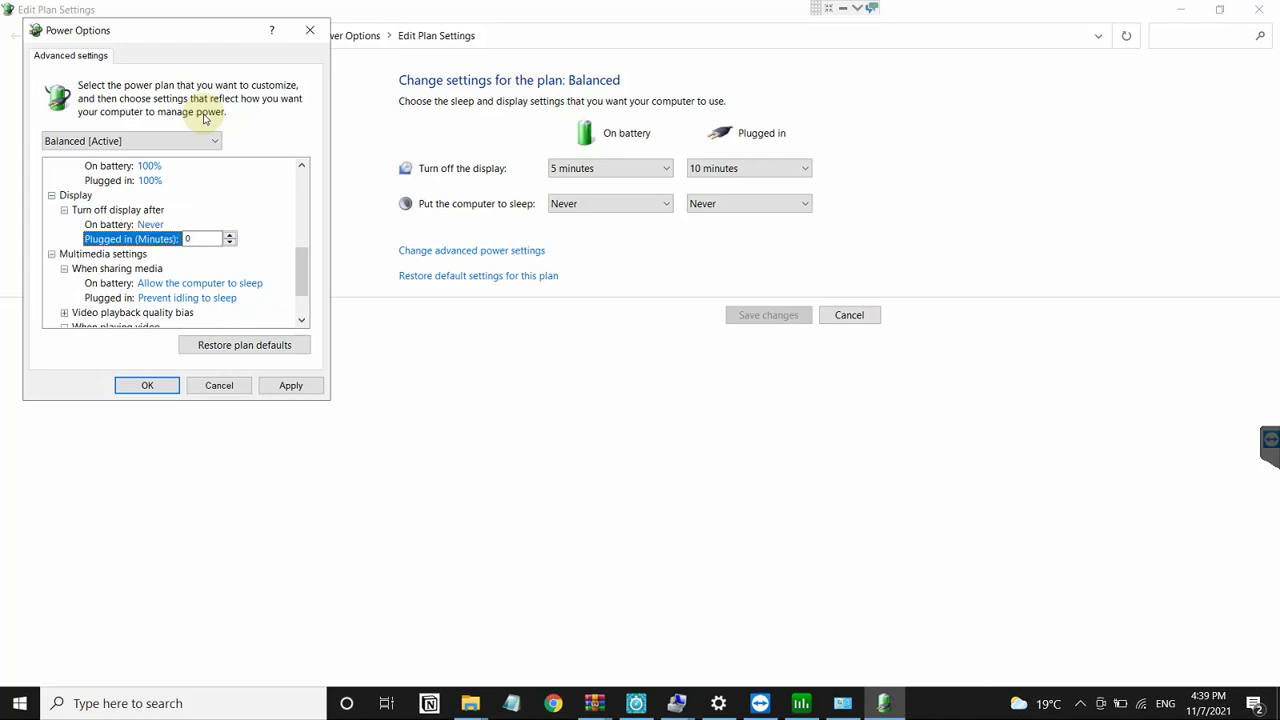
{"action": "key", "text": "Left"}
{"action": "key", "text": "Left"}
{"action": "key", "text": "Left"}
{"action": "key", "text": "Up"}
{"action": "key", "text": "Up"}
{"action": "key", "text": "Up"}
{"action": "key", "text": "Up"}
{"action": "key", "text": "Up"}
{"action": "key", "text": "Up"}
{"action": "key", "text": "Up"}
{"action": "key", "text": "Up"}
{"action": "key", "text": "Up"}
{"action": "key", "text": "Up"}
{"action": "key", "text": "Up"}
{"action": "key", "text": "Up"}
Step: Set the Intel(R) Graphics Power Plan to Maximum Performance on battery and plugged in
{"action": "key", "text": "Down"}
{"action": "key", "text": "Down"}
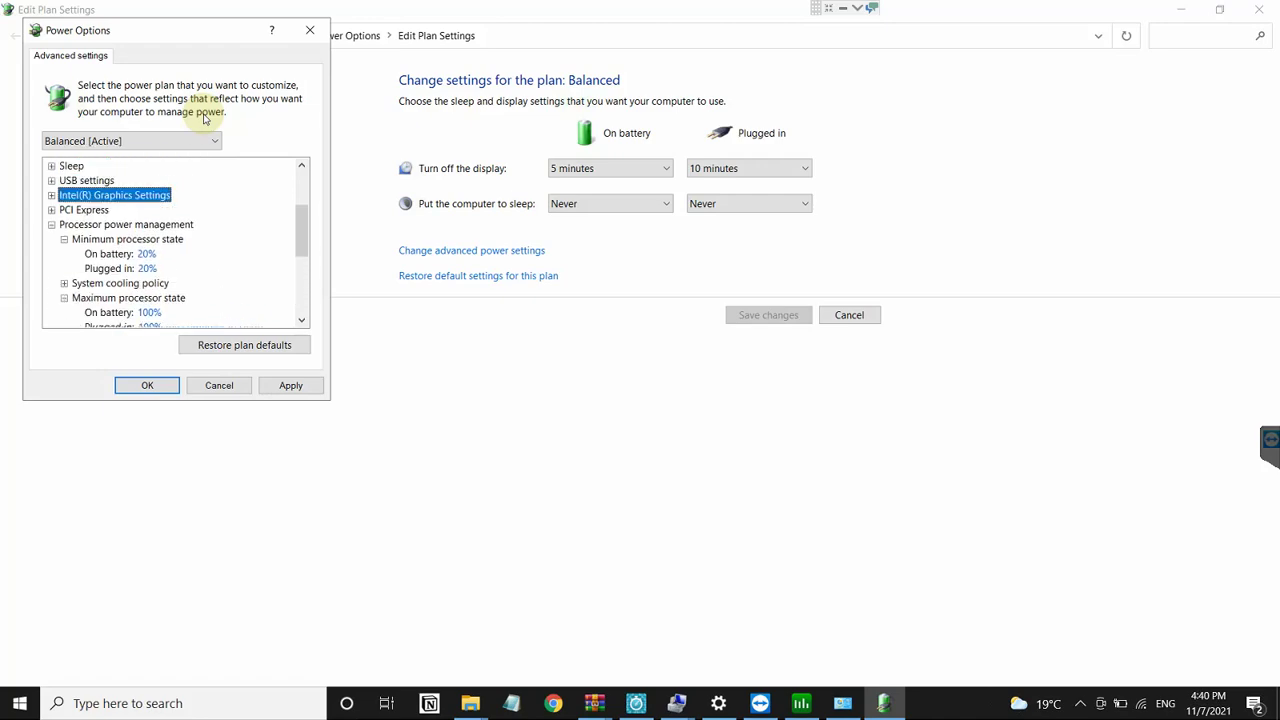
{"action": "key", "text": "Down"}
{"action": "key", "text": "Right"}
{"action": "key", "text": "Down"}
{"action": "key", "text": "Right"}
{"action": "key", "text": "Up"}
{"action": "key", "text": "Up"}
{"action": "key", "text": "Right"}
{"action": "key", "text": "Down"}
{"action": "key", "text": "Right"}
{"action": "key", "text": "Down"}
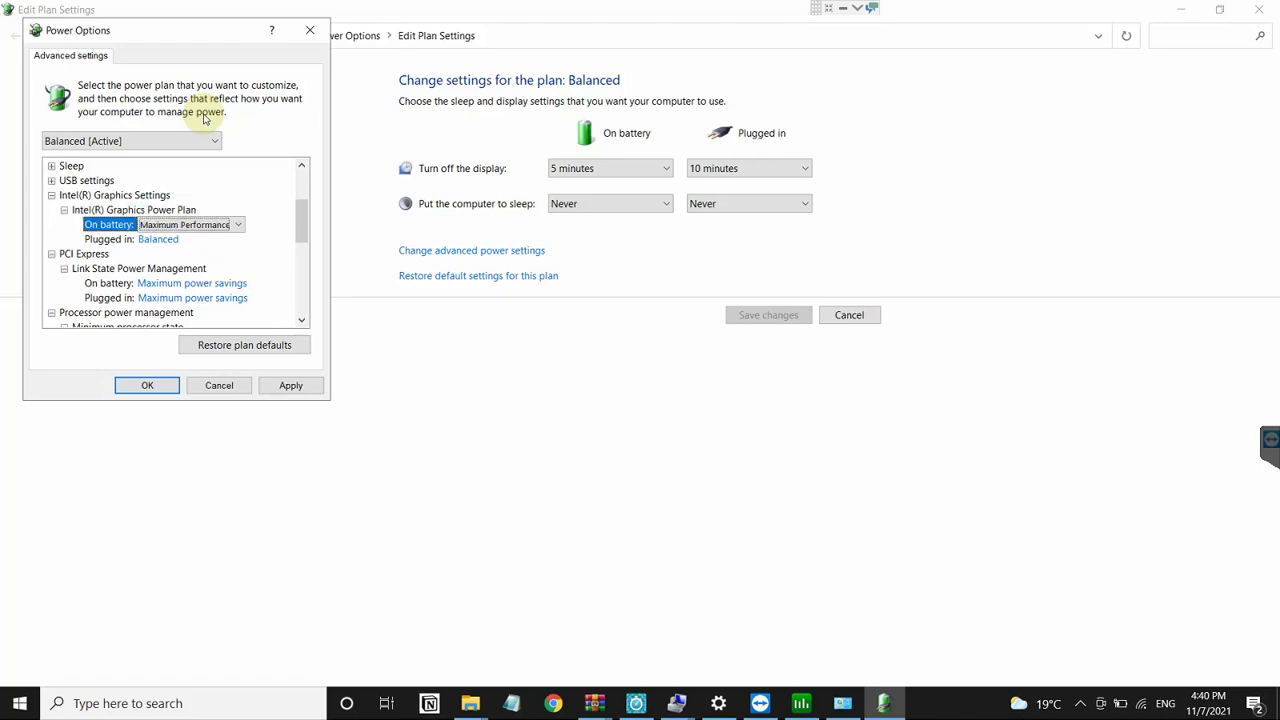
{"action": "key", "text": "Down"}
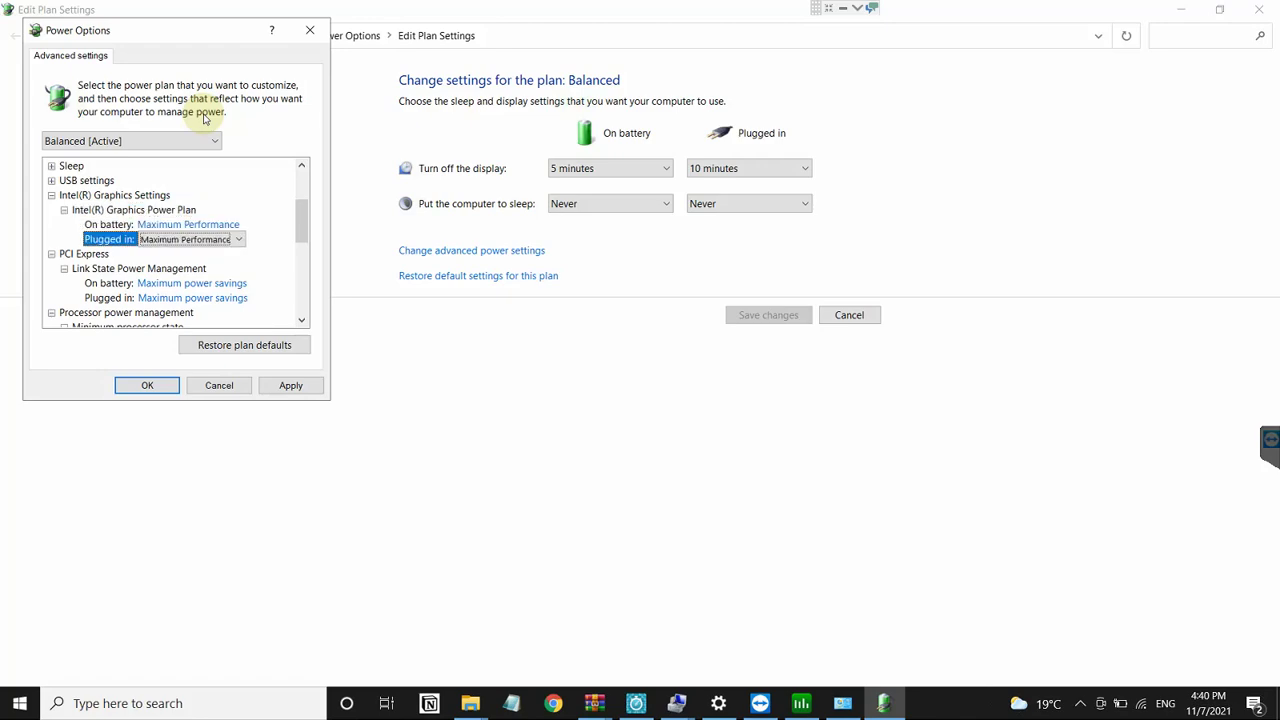
{"action": "key", "text": "Up"}
{"action": "key", "text": "Up"}
{"action": "key", "text": "Left"}
Step: Review the USB selective suspend setting's on-battery and plugged-in options
{"action": "key", "text": "Up"}
{"action": "key", "text": "Up"}
{"action": "key", "text": "Right"}
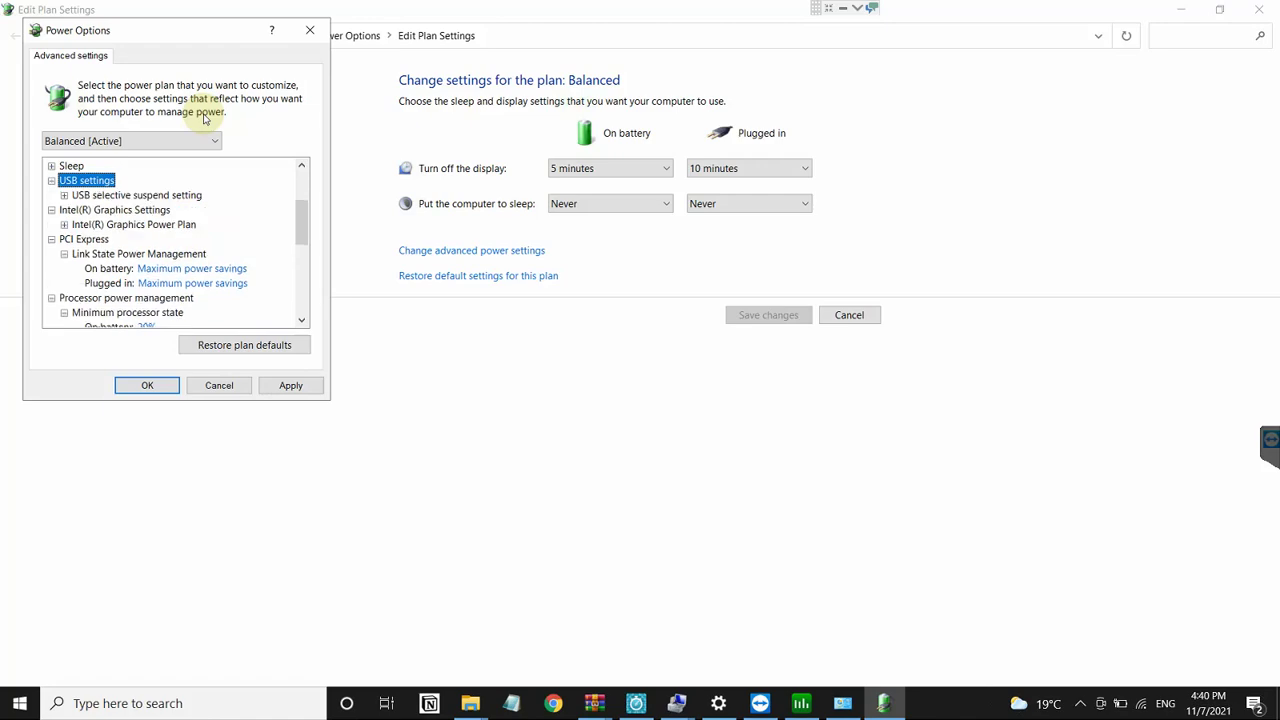
{"action": "key", "text": "Down"}
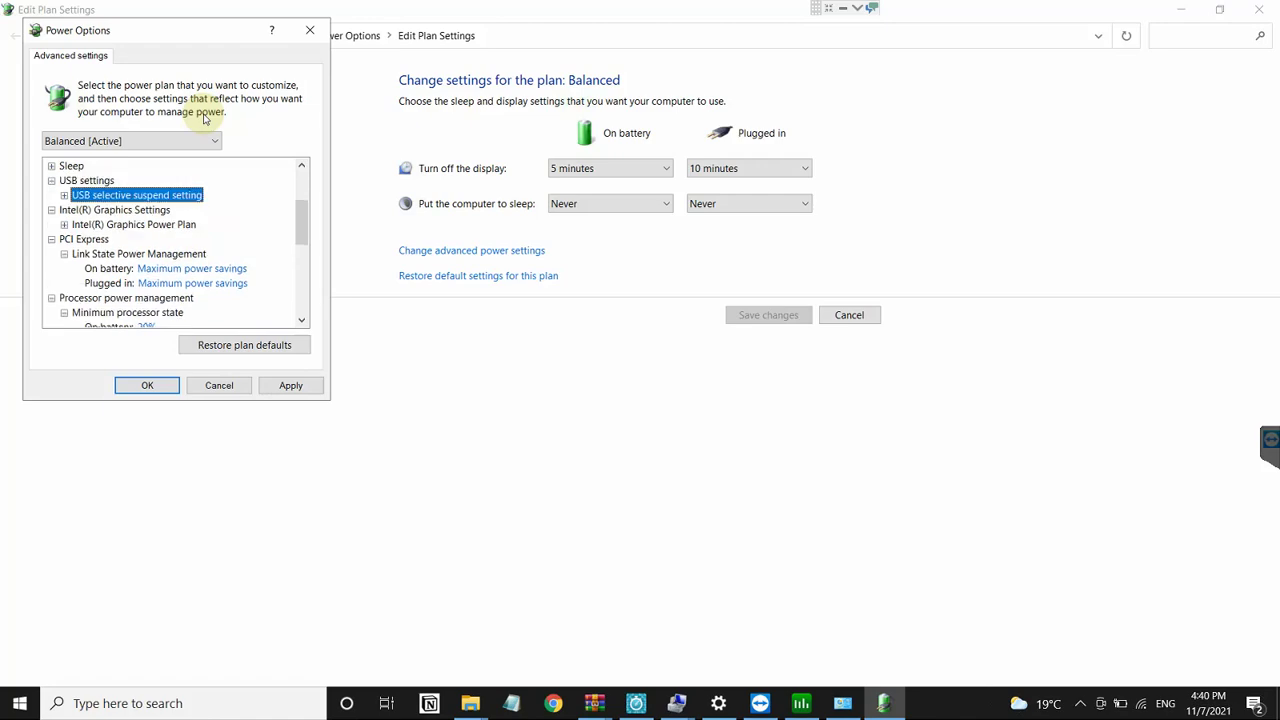
{"action": "key", "text": "Right"}
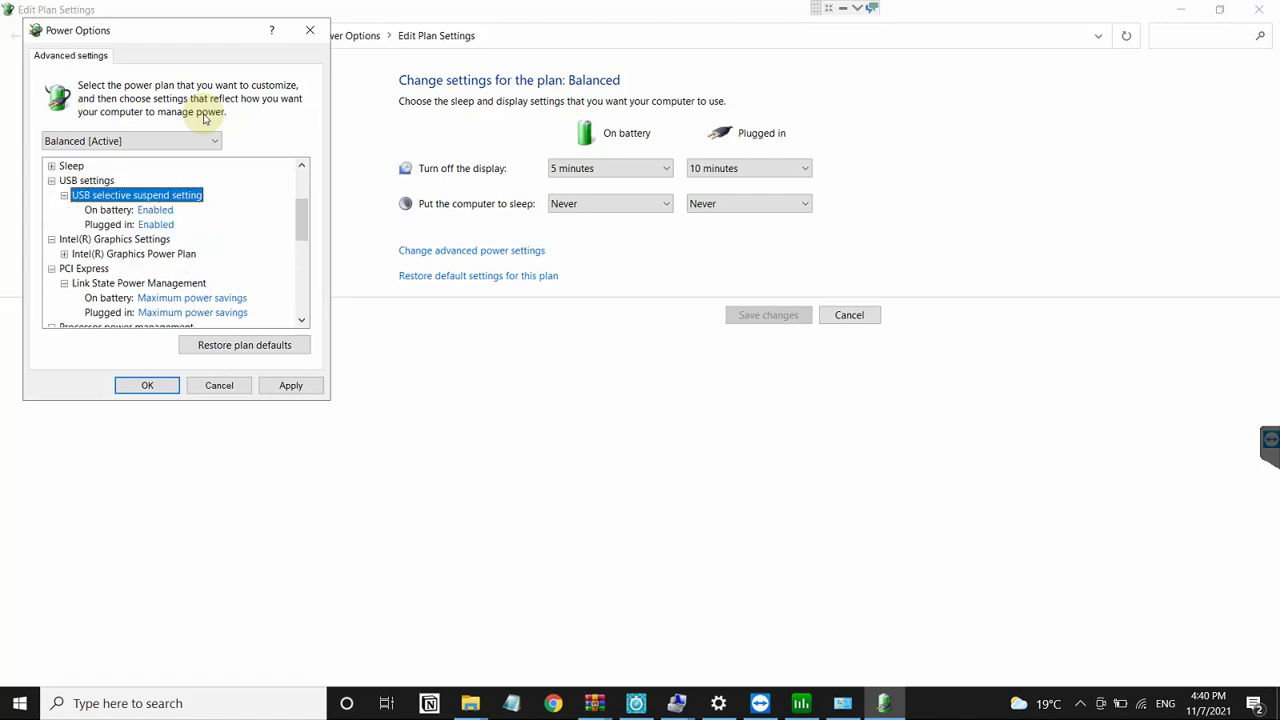
{"action": "key", "text": "Down"}
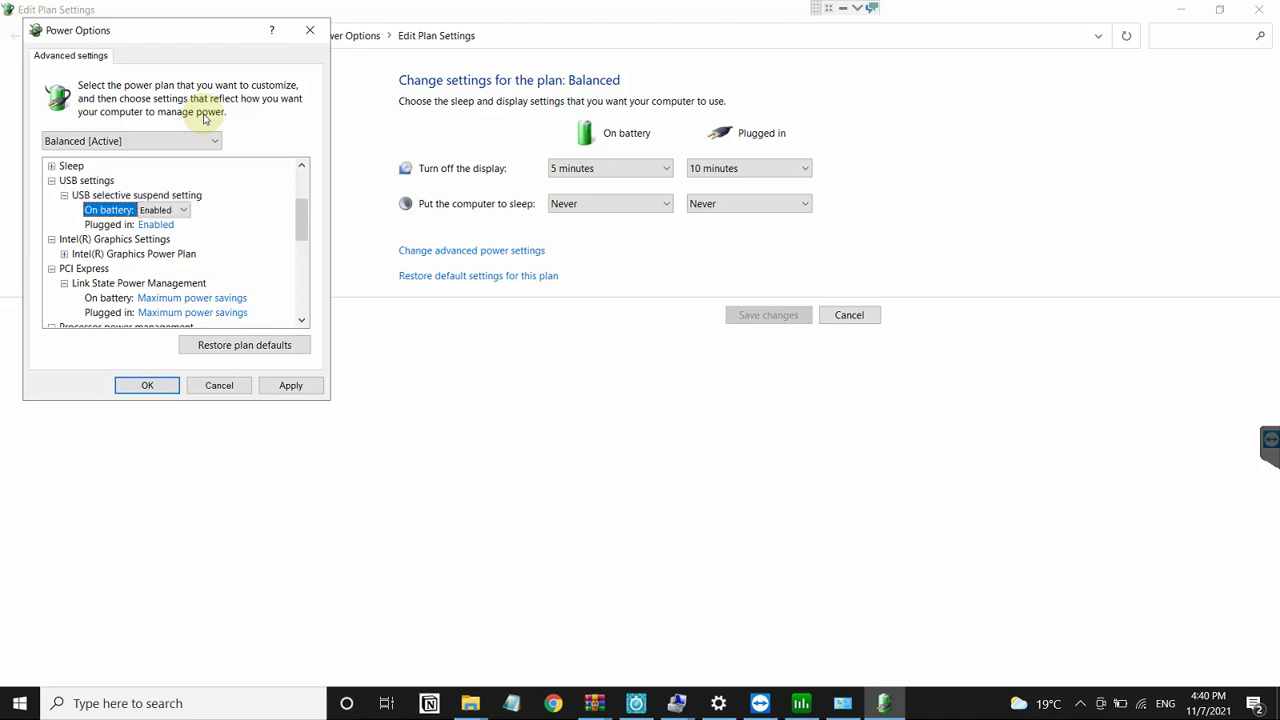
{"action": "key", "text": "Down"}
Step: Review the Balanced plan's Sleep settings: sleep timeout, hybrid sleep and wake timers
{"action": "key", "text": "Left"}
{"action": "key", "text": "Left"}
{"action": "key", "text": "Left"}
{"action": "key", "text": "Left"}
{"action": "key", "text": "Up"}
{"action": "key", "text": "Right"}
{"action": "key", "text": "Down"}
{"action": "key", "text": "Right"}
{"action": "key", "text": "Down"}
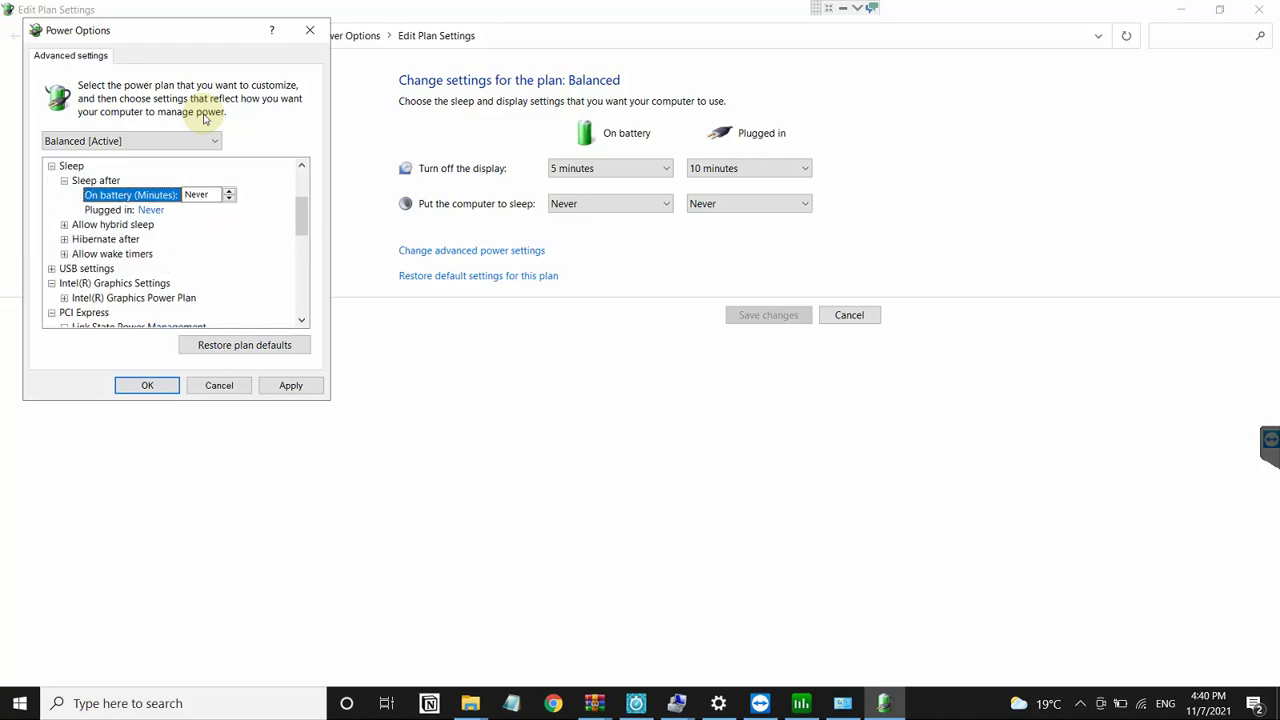
{"action": "key", "text": "Down"}
{"action": "key", "text": "Down"}
{"action": "key", "text": "Right"}
{"action": "key", "text": "Down"}
{"action": "key", "text": "Down"}
{"action": "key", "text": "Down"}
{"action": "key", "text": "Right"}
{"action": "key", "text": "Down"}
{"action": "key", "text": "Down"}
{"action": "key", "text": "Down"}
{"action": "key", "text": "Right"}
{"action": "key", "text": "Down"}
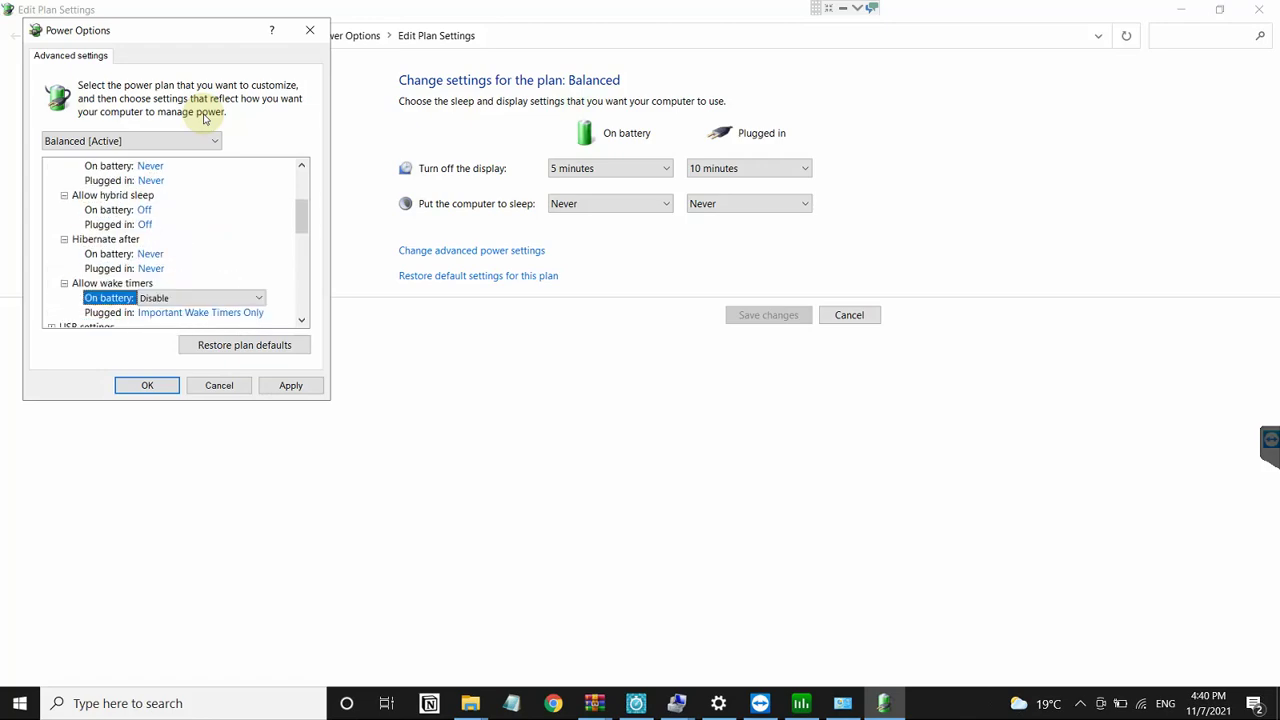
{"action": "key", "text": "Down"}
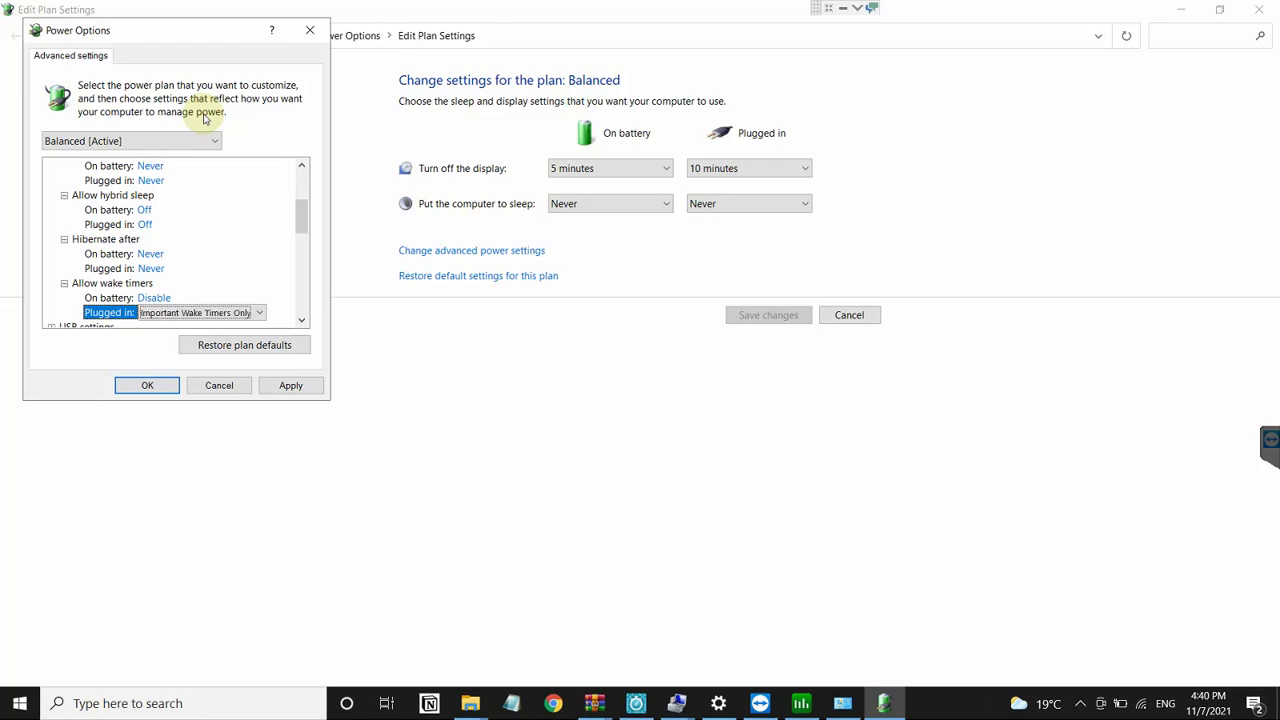
{"action": "key", "text": "Up"}
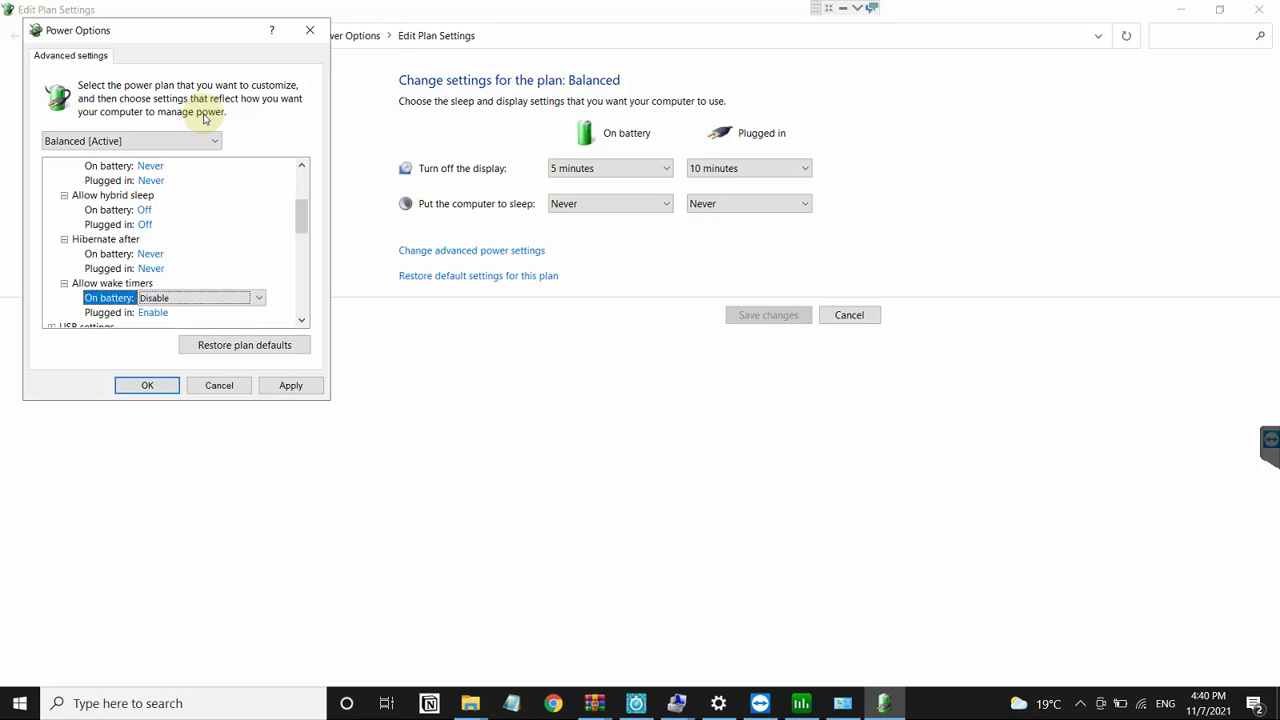
{"action": "key", "text": "Left"}
{"action": "key", "text": "Left"}
{"action": "key", "text": "Left"}
{"action": "key", "text": "Left"}
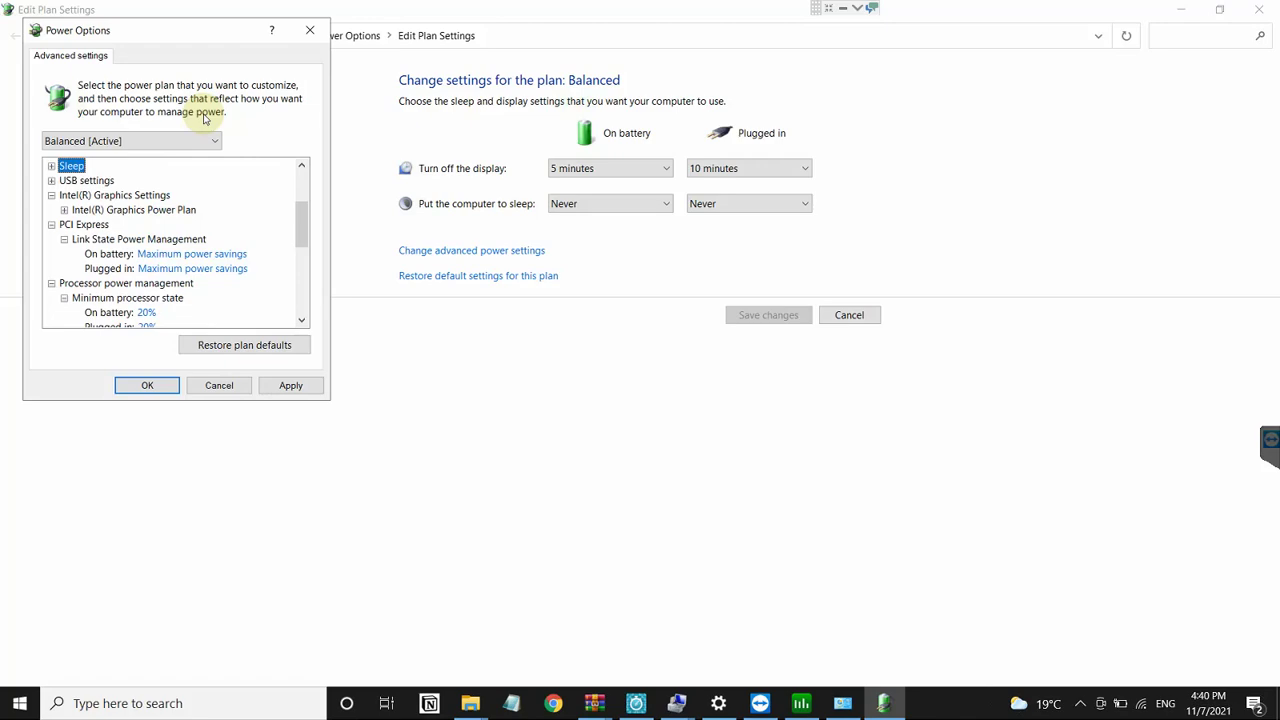
Step: Set Wireless Adapter Power Saving Mode on battery to Maximum Power Saving, confirm, and close plan settings
{"action": "key", "text": "Up"}
{"action": "key", "text": "Up"}
{"action": "key", "text": "Up"}
{"action": "key", "text": "Down"}
{"action": "key", "text": "Down"}
{"action": "key", "text": "Right"}
{"action": "key", "text": "Down"}
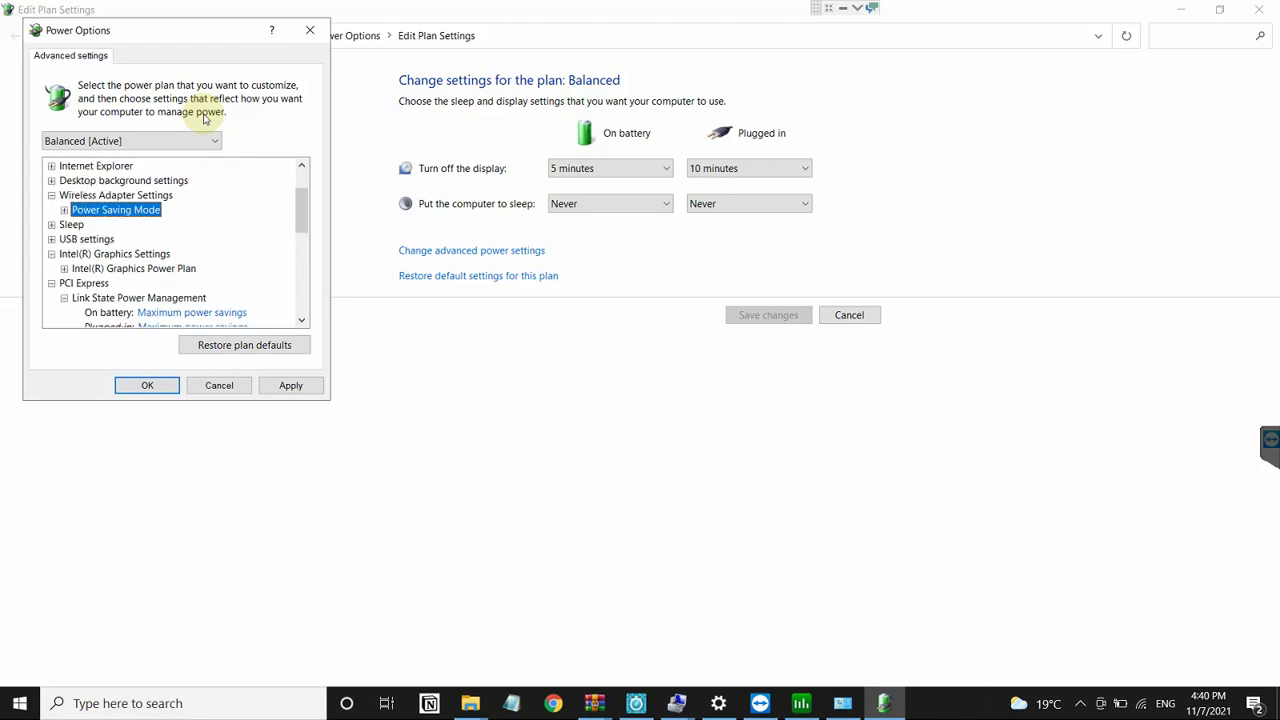
{"action": "key", "text": "Right"}
{"action": "key", "text": "Down"}
{"action": "key", "text": "Down"}
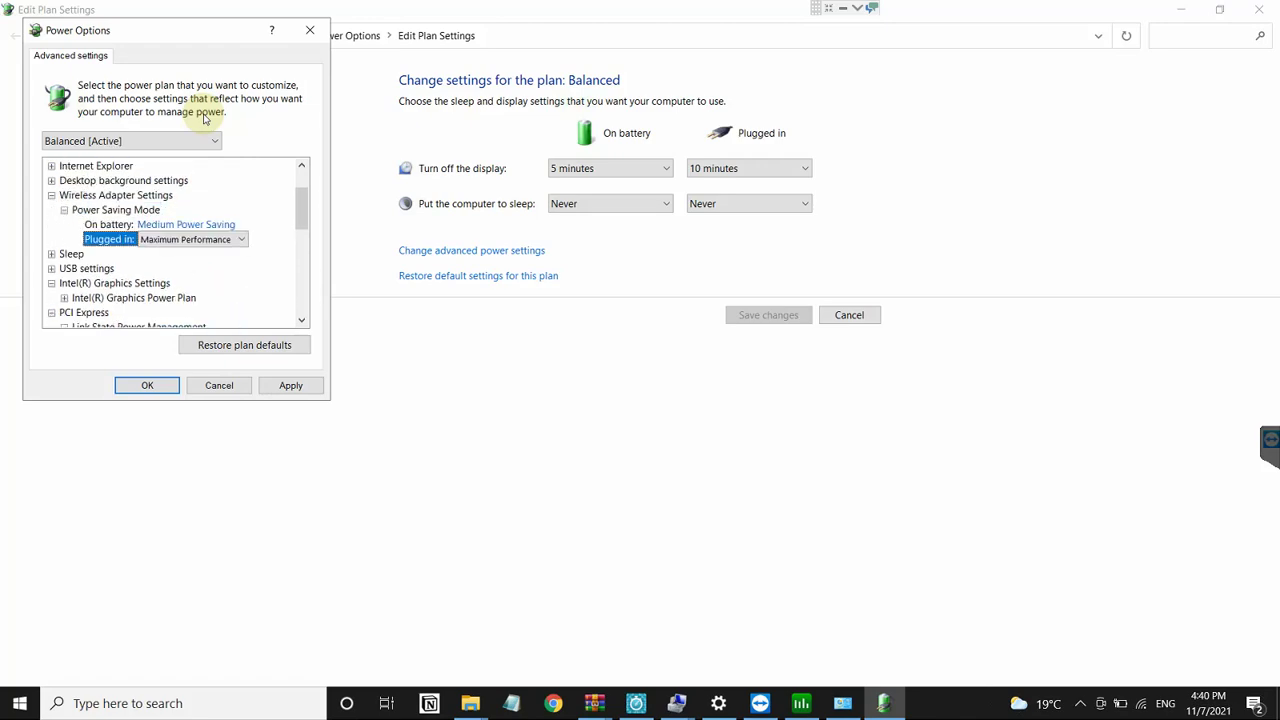
{"action": "key", "text": "Up"}
{"action": "key", "text": "Down"}
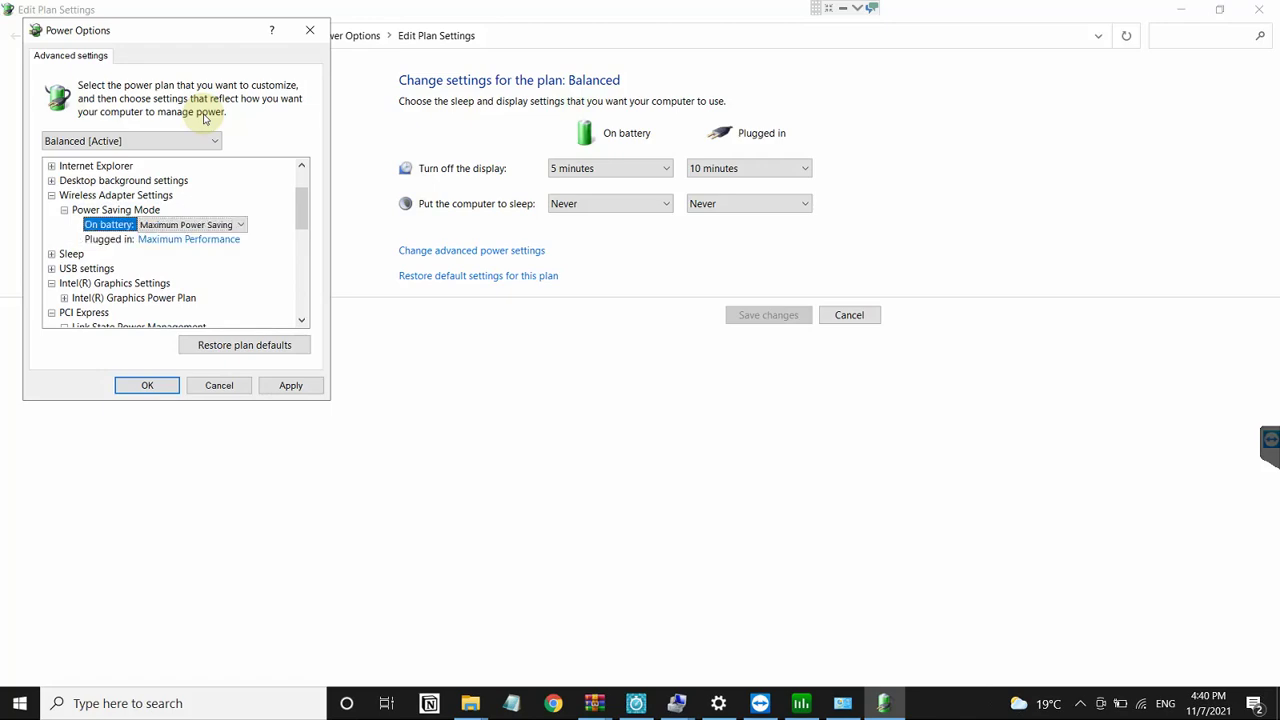
{"action": "key", "text": "Left"}
{"action": "key", "text": "Left"}
{"action": "key", "text": "Up"}
{"action": "key", "text": "Up"}
{"action": "key", "text": "Right"}
{"action": "key", "text": "Right"}
{"action": "key", "text": "Right"}
{"action": "key", "text": "Up"}
{"action": "key", "text": "Up"}
{"action": "key", "text": "Up"}
{"action": "key", "text": "Up"}
{"action": "key", "text": "Up"}
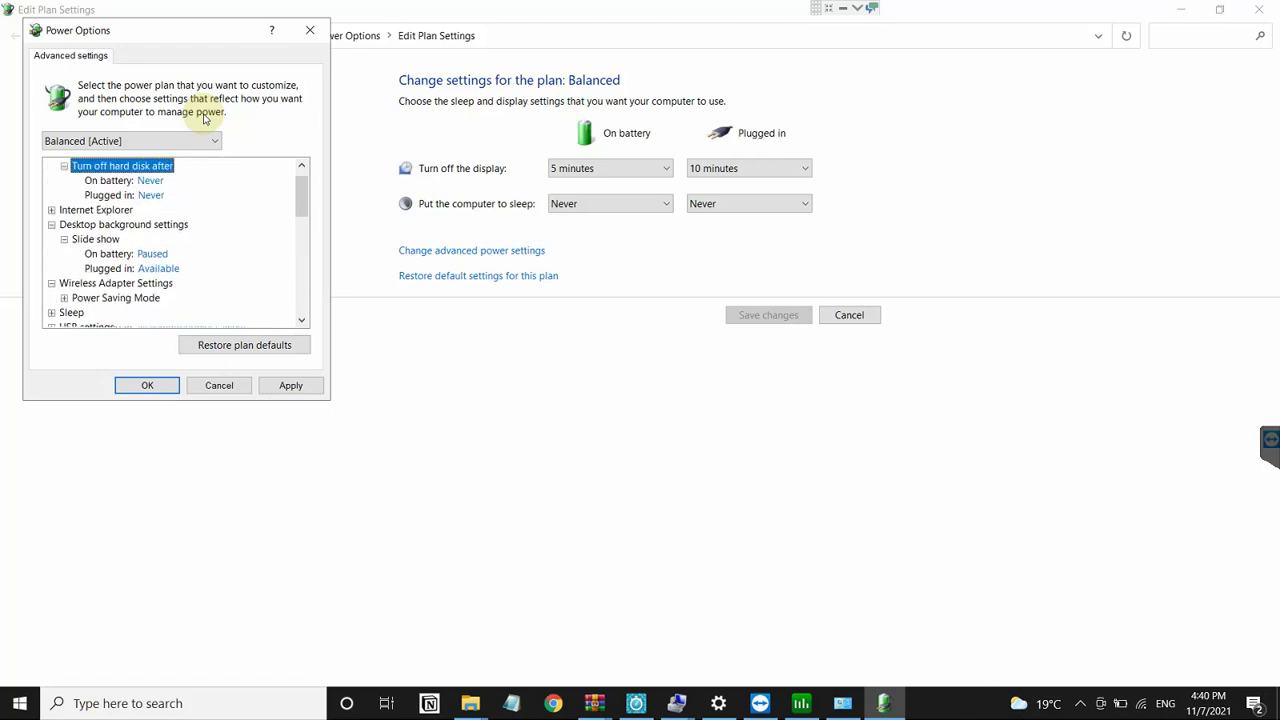
{"action": "key", "text": "Up"}
{"action": "key", "text": "Down"}
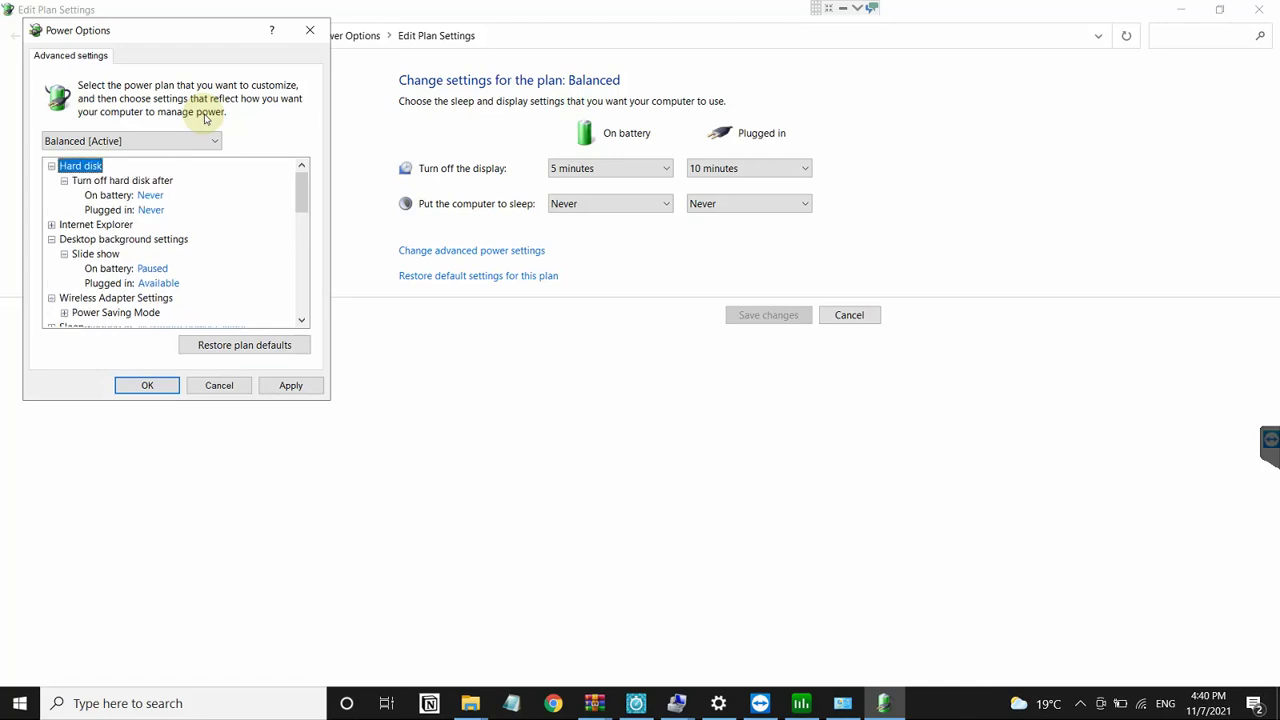
{"action": "left_click", "coordinate": [163, 389]}
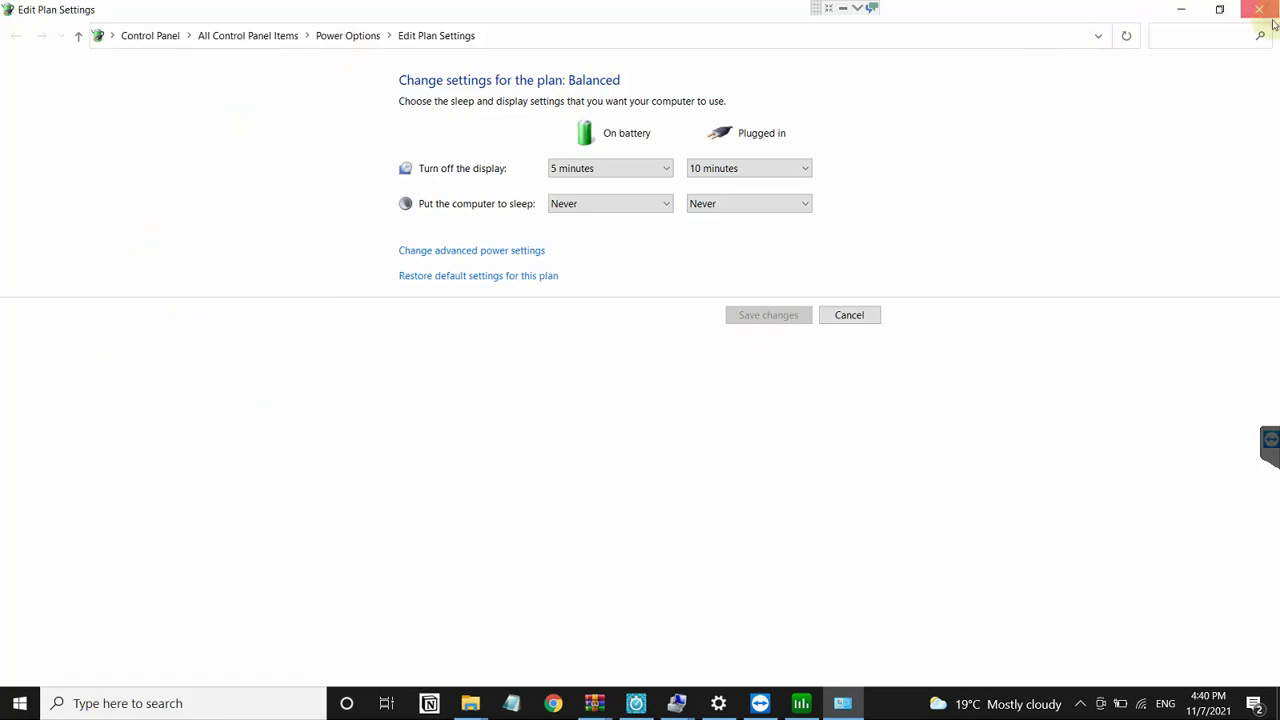
{"action": "left_click", "coordinate": [1259, 10]}
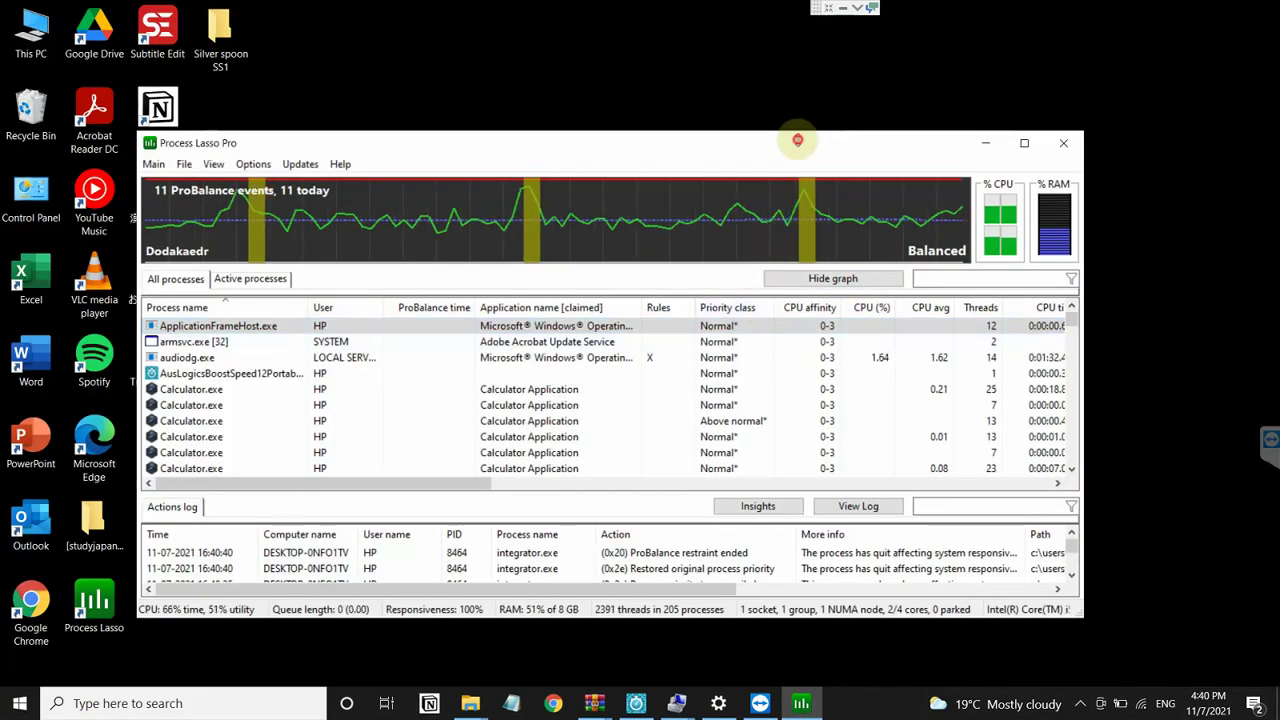
Step: Maximize Process Lasso and review the integrator.exe and conhost.exe entries in ProBalance Insights before closing it
{"action": "double_click", "coordinate": [797, 141]}
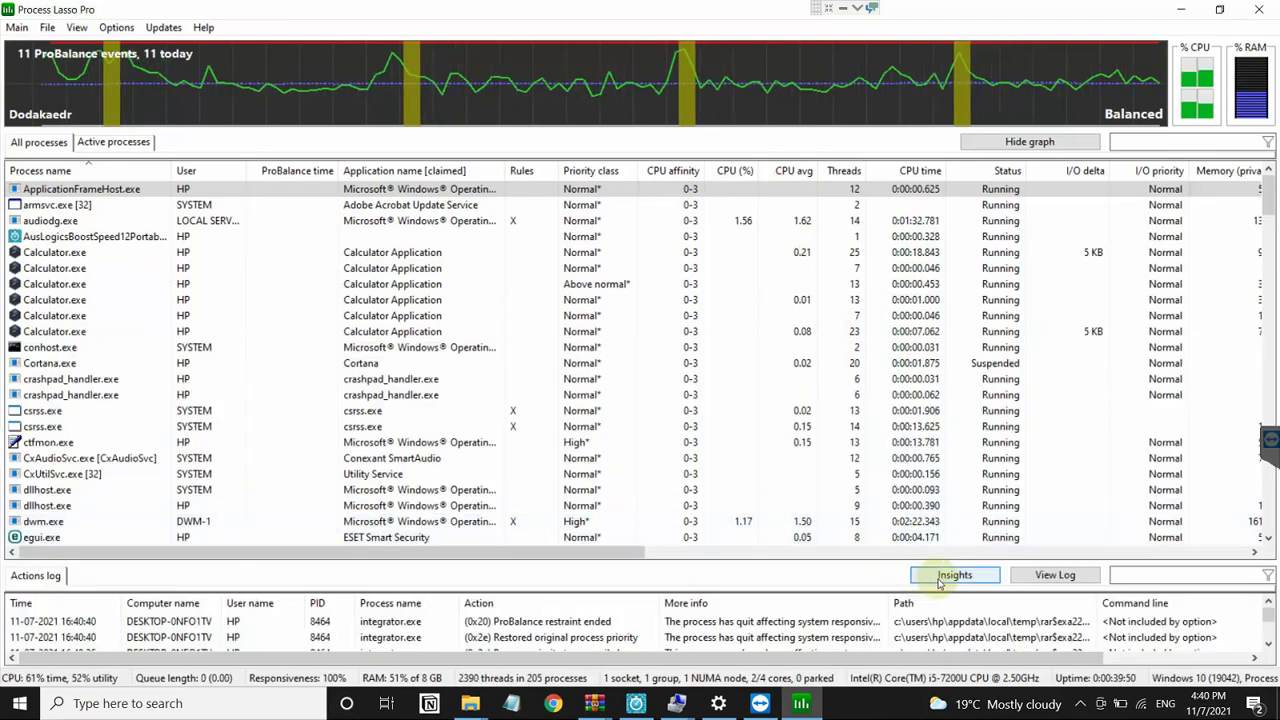
{"action": "left_click", "coordinate": [940, 578]}
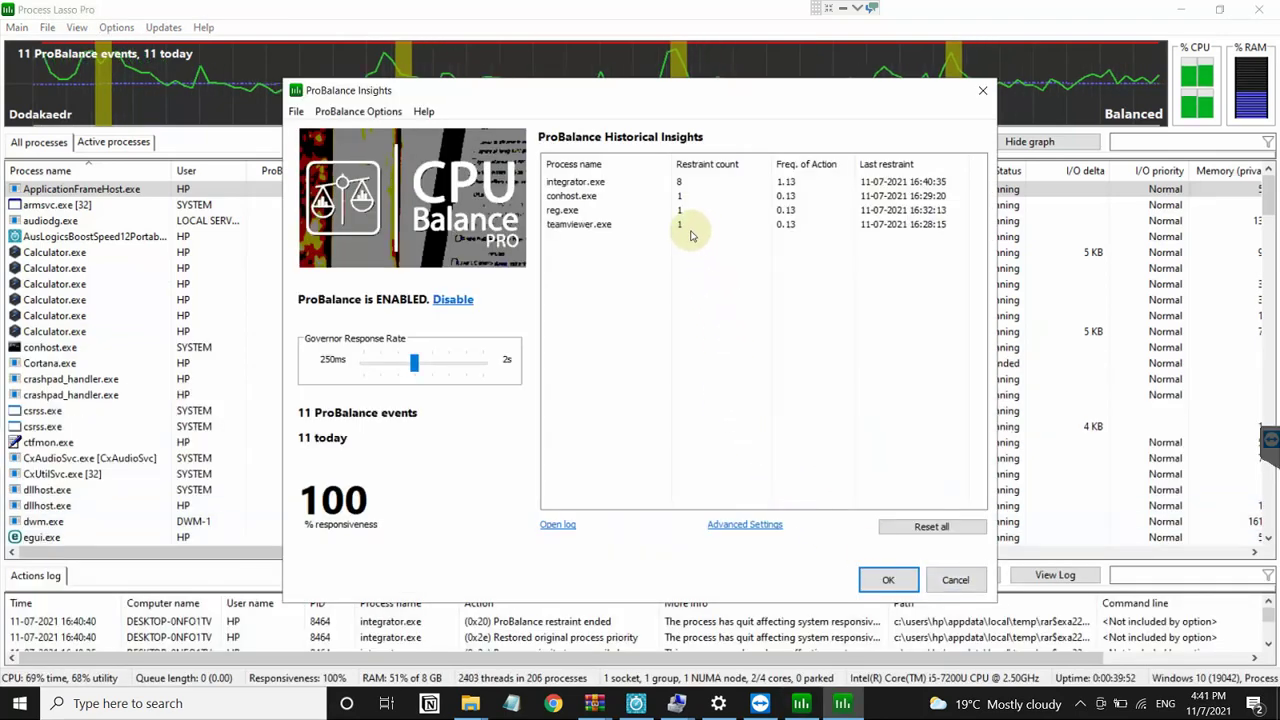
{"action": "left_click", "coordinate": [627, 188]}
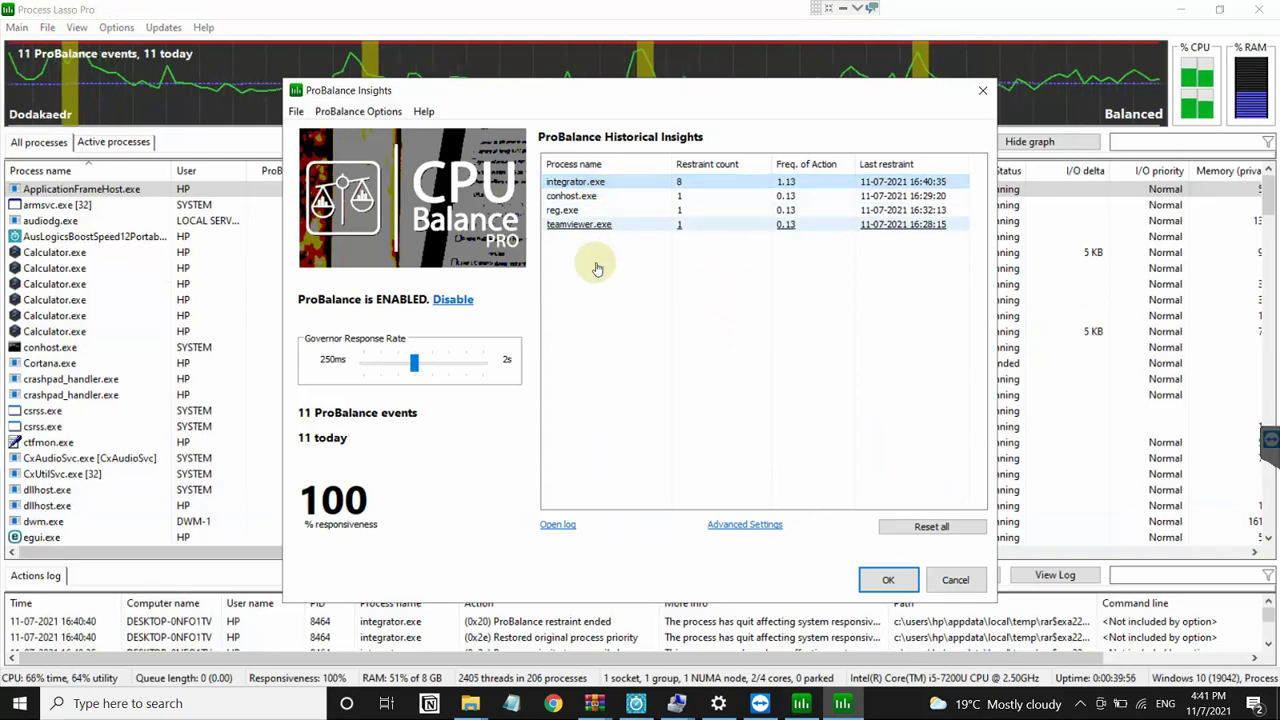
{"action": "left_click", "coordinate": [576, 198]}
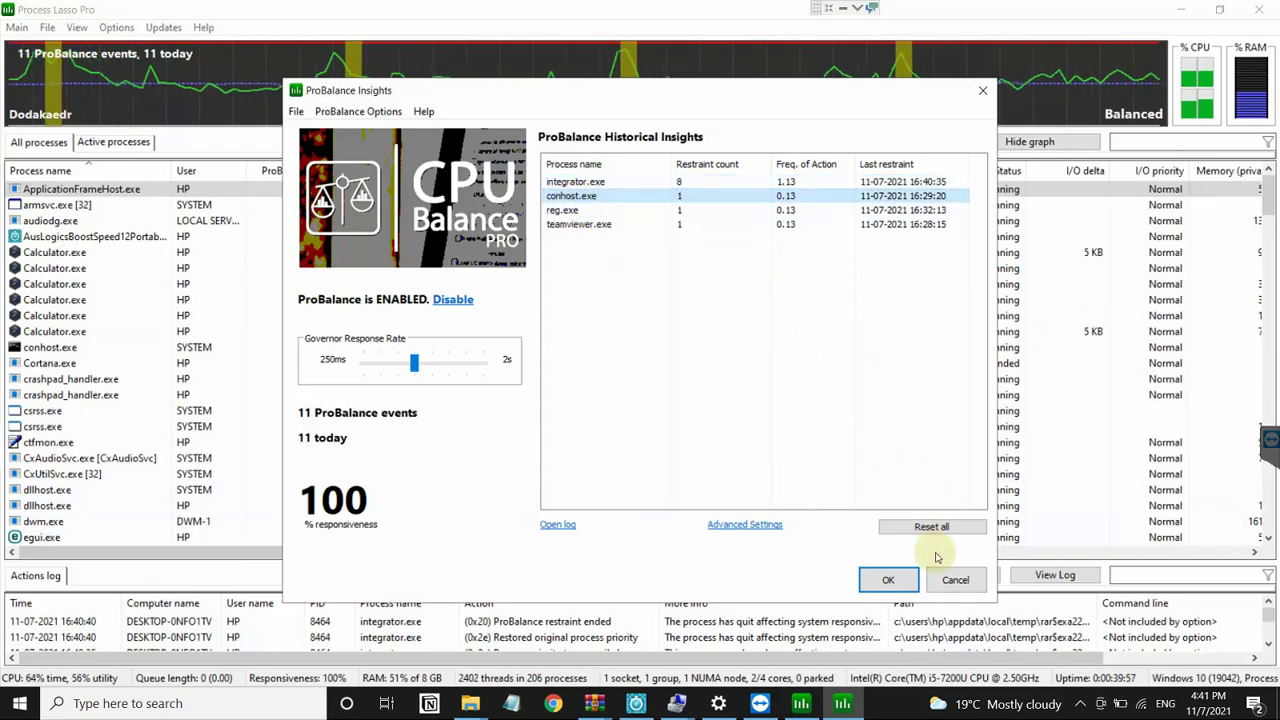
{"action": "key", "text": "Escape"}
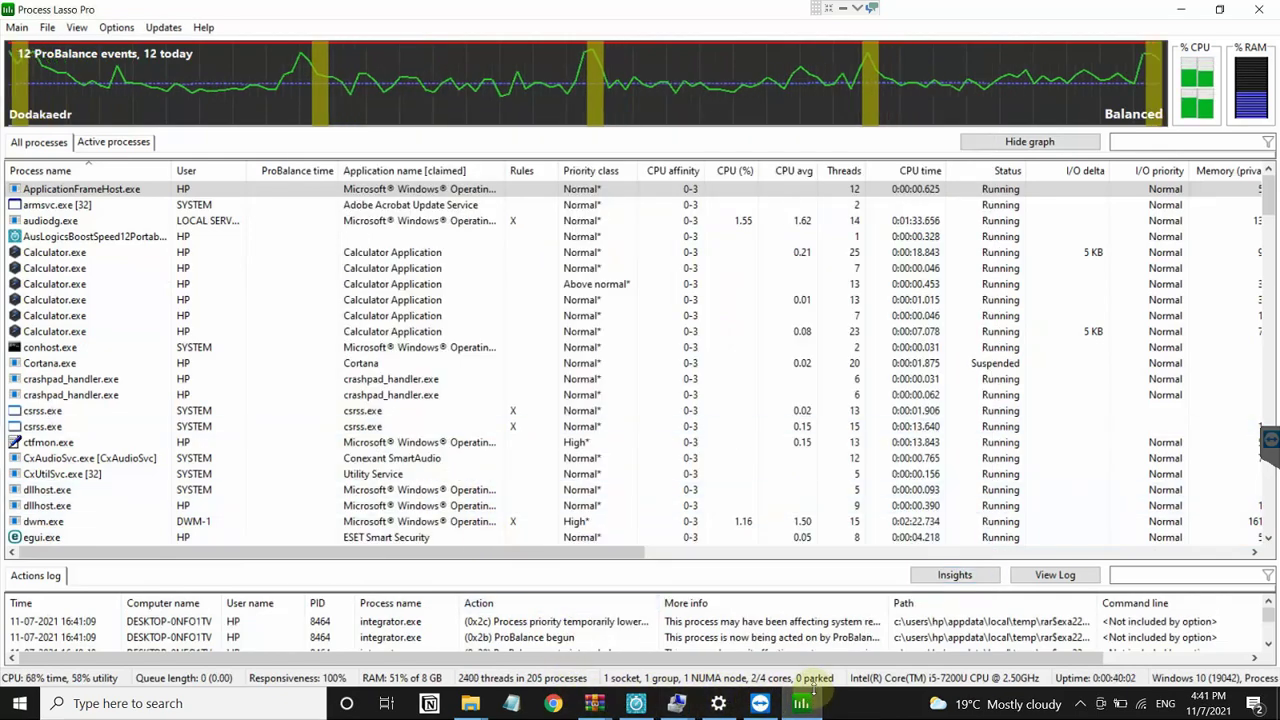
Step: Launch Microsoft Edge from Start search with 'edge' and sort Process Lasso's processes by CPU usage
{"action": "key", "text": "super"}
{"action": "type", "text": "e"}
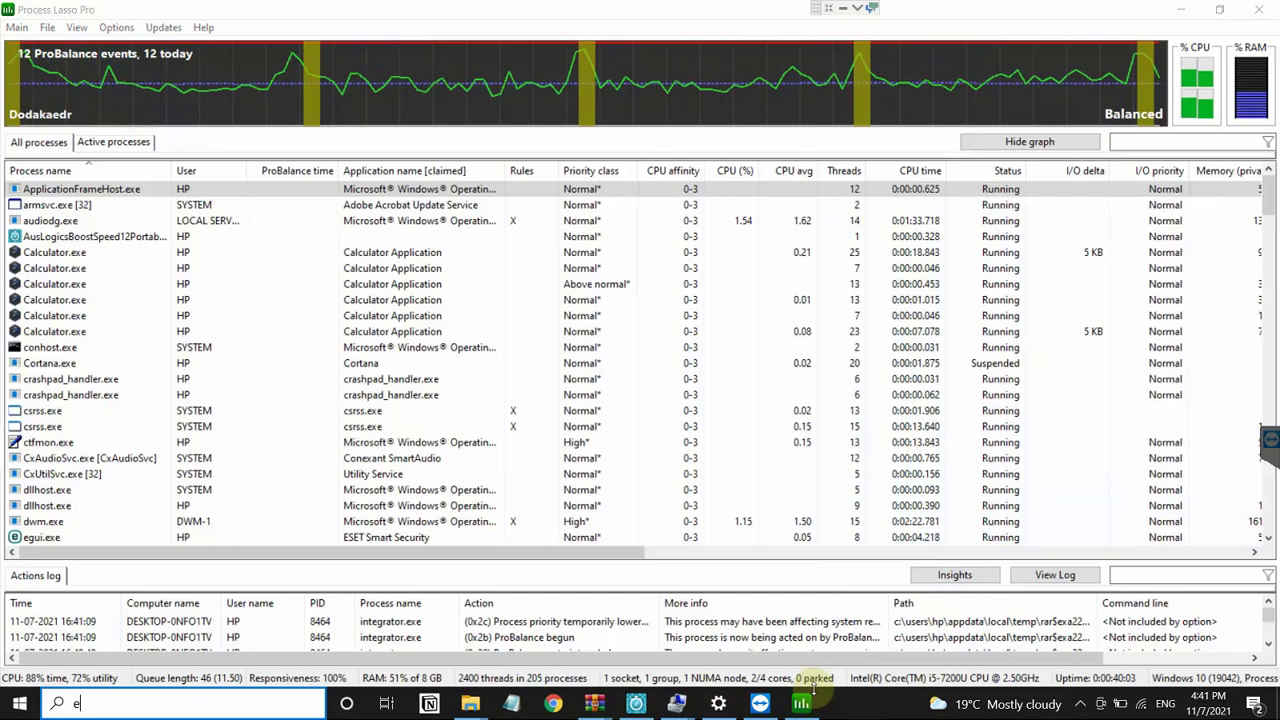
{"action": "type", "text": "dge"}
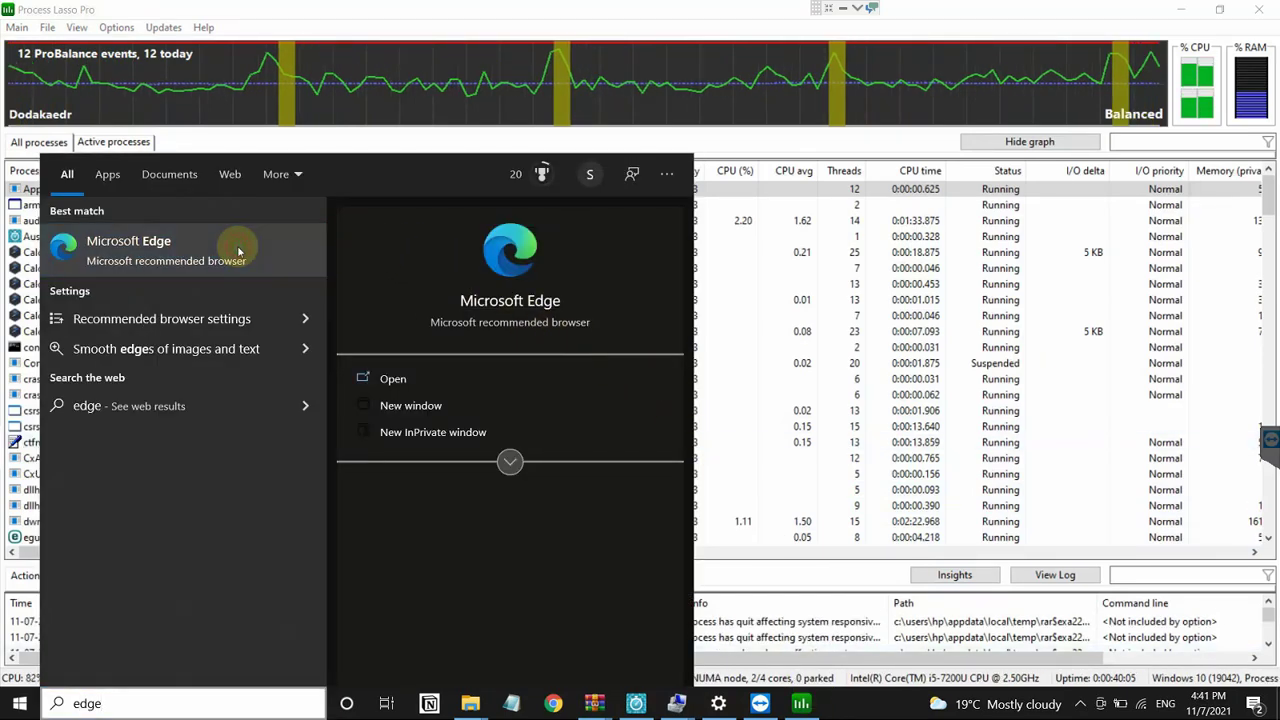
{"action": "left_click", "coordinate": [240, 250]}
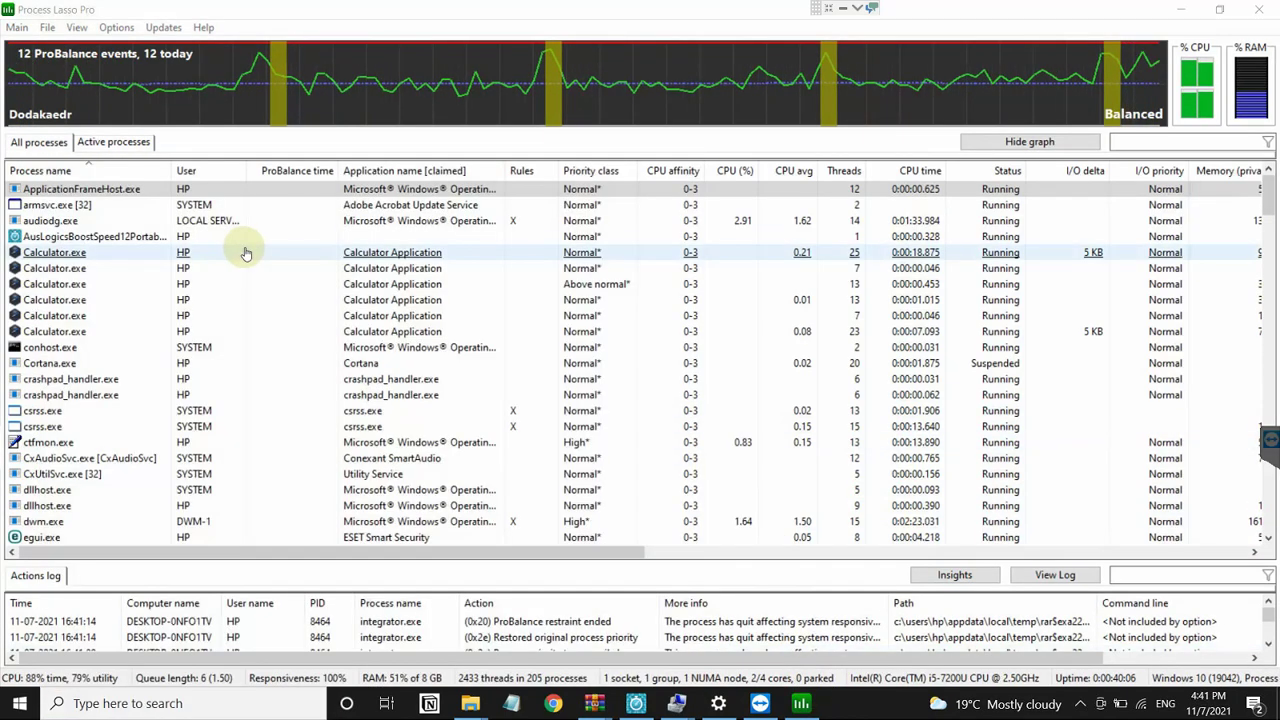
{"action": "left_click", "coordinate": [716, 172]}
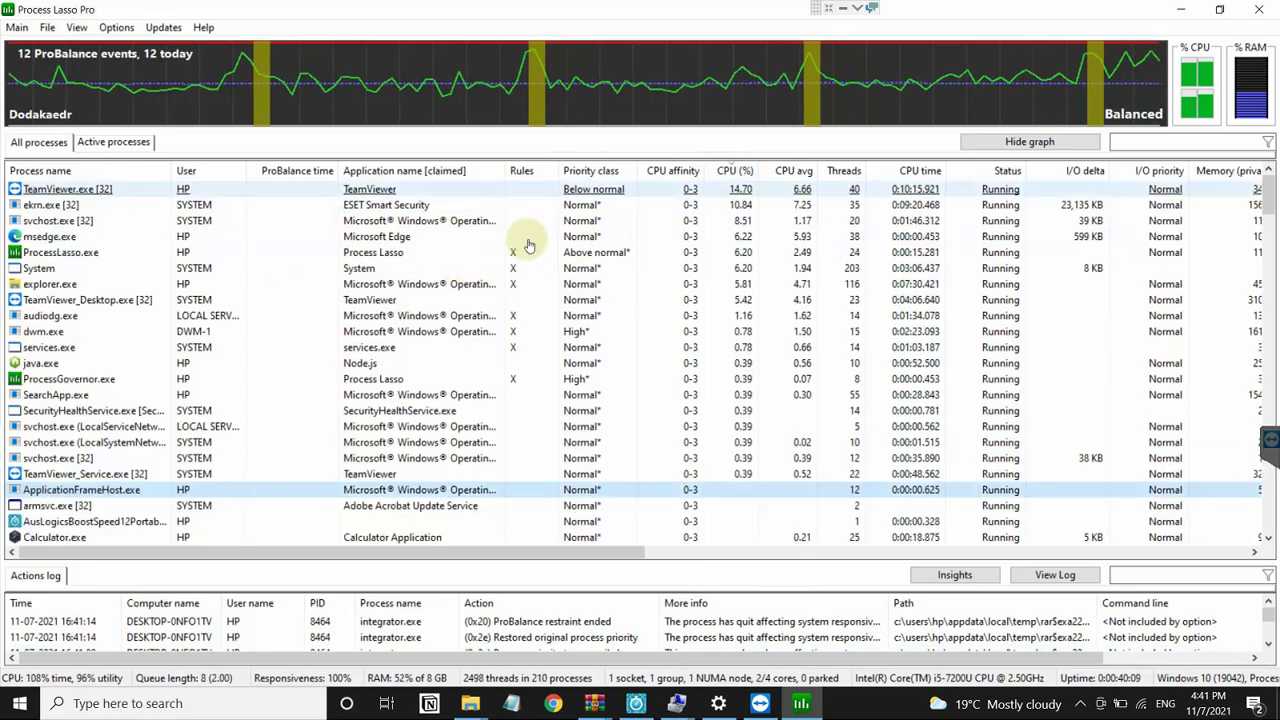
{"action": "left_click", "coordinate": [529, 245]}
{"action": "left_click", "coordinate": [543, 209]}
Step: Decline Edge's recommended settings, keeping the current browser settings, and return to Process Lasso
{"action": "left_click", "coordinate": [843, 703]}
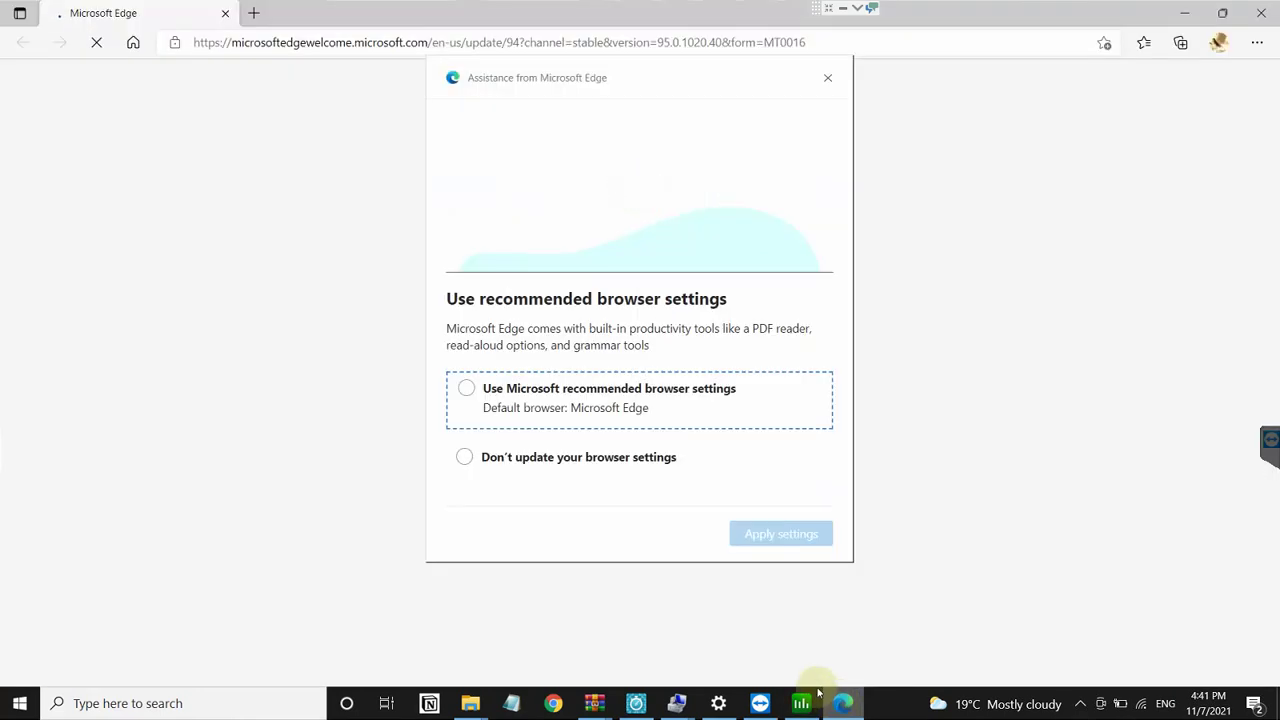
{"action": "left_click", "coordinate": [488, 457]}
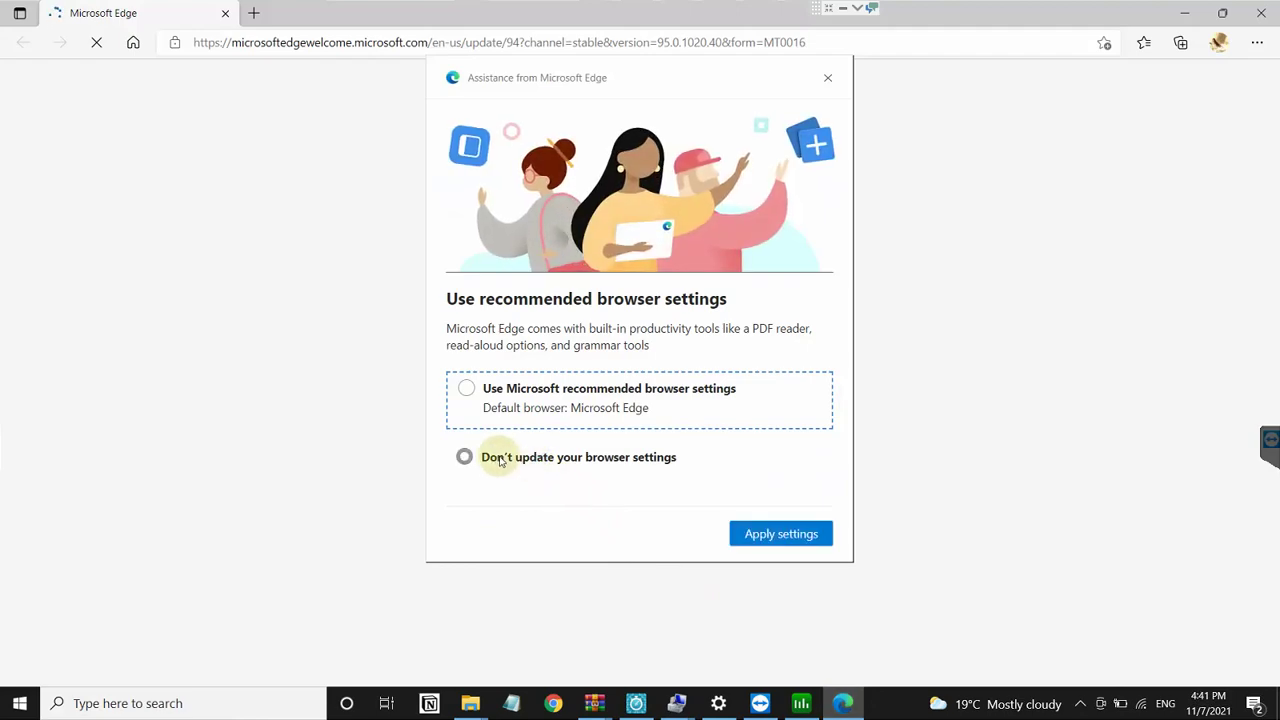
{"action": "left_click", "coordinate": [757, 531]}
{"action": "left_click", "coordinate": [806, 704]}
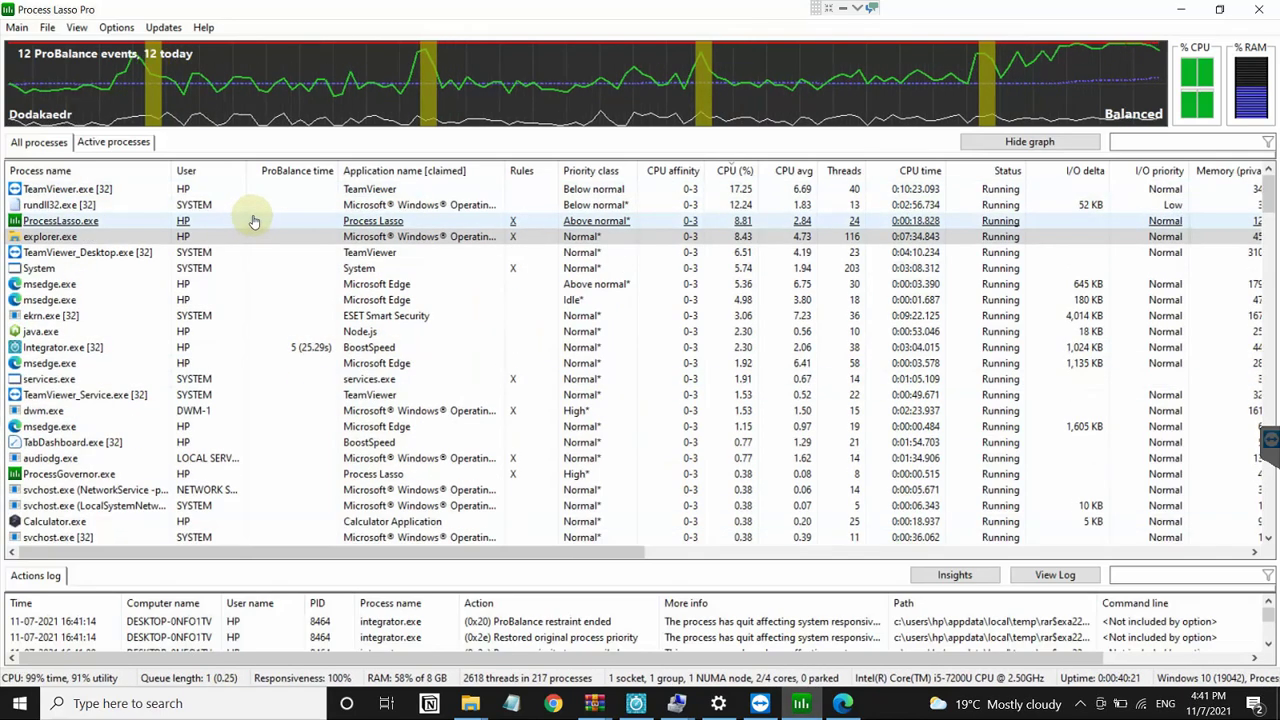
Step: Always run explorer.exe at Above normal priority, suppressing the system-process warning from reappearing
{"action": "right_click", "coordinate": [241, 220]}
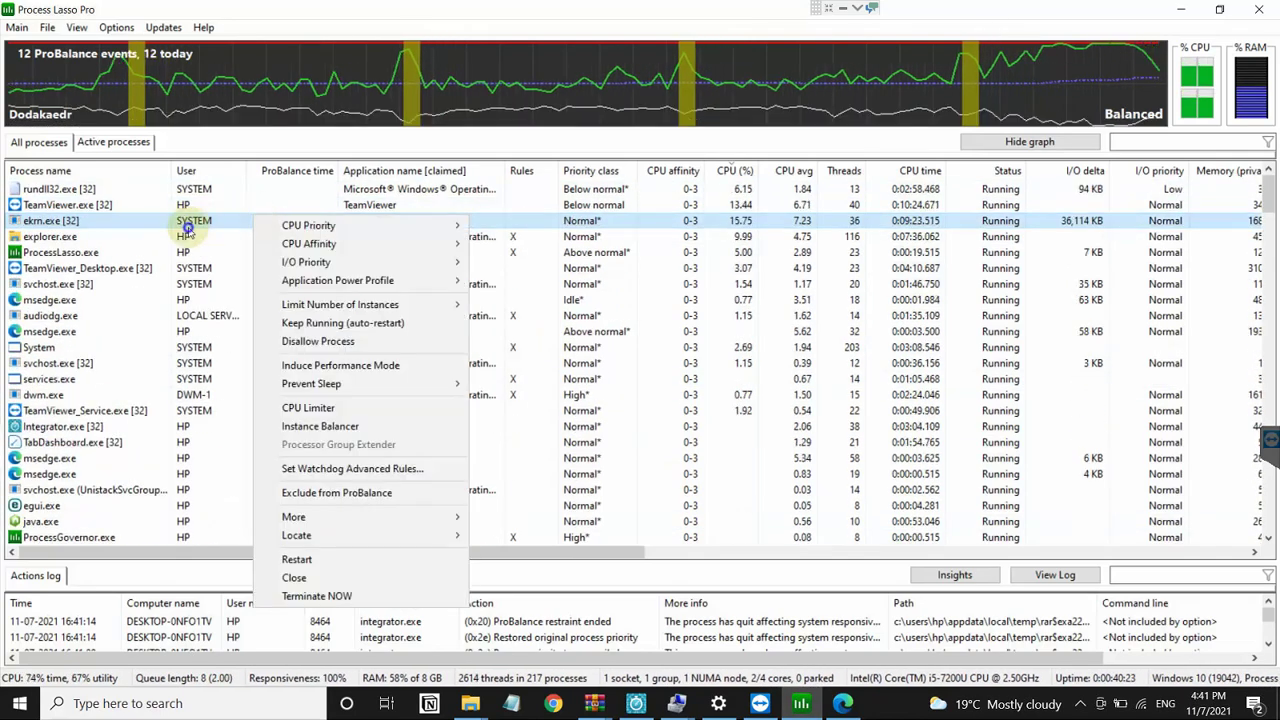
{"action": "right_click", "coordinate": [187, 228]}
{"action": "right_click", "coordinate": [155, 237]}
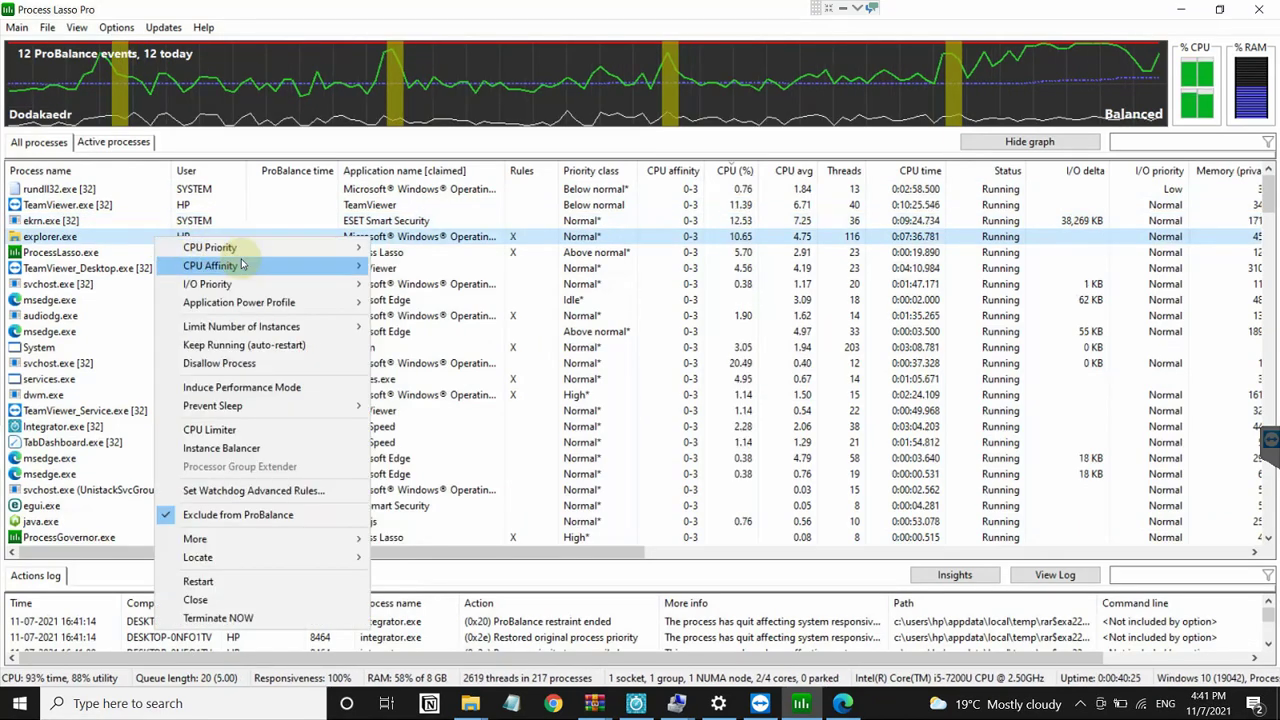
{"action": "mouse_move", "coordinate": [282, 250]}
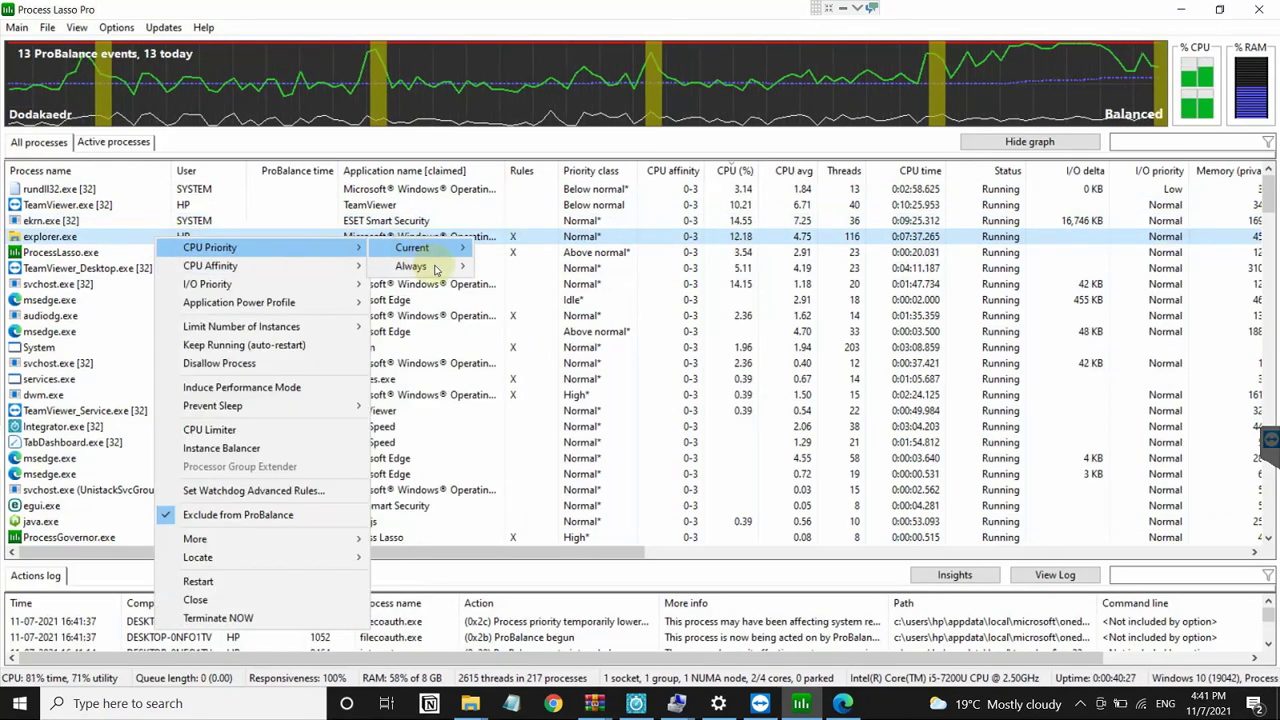
{"action": "mouse_move", "coordinate": [434, 267]}
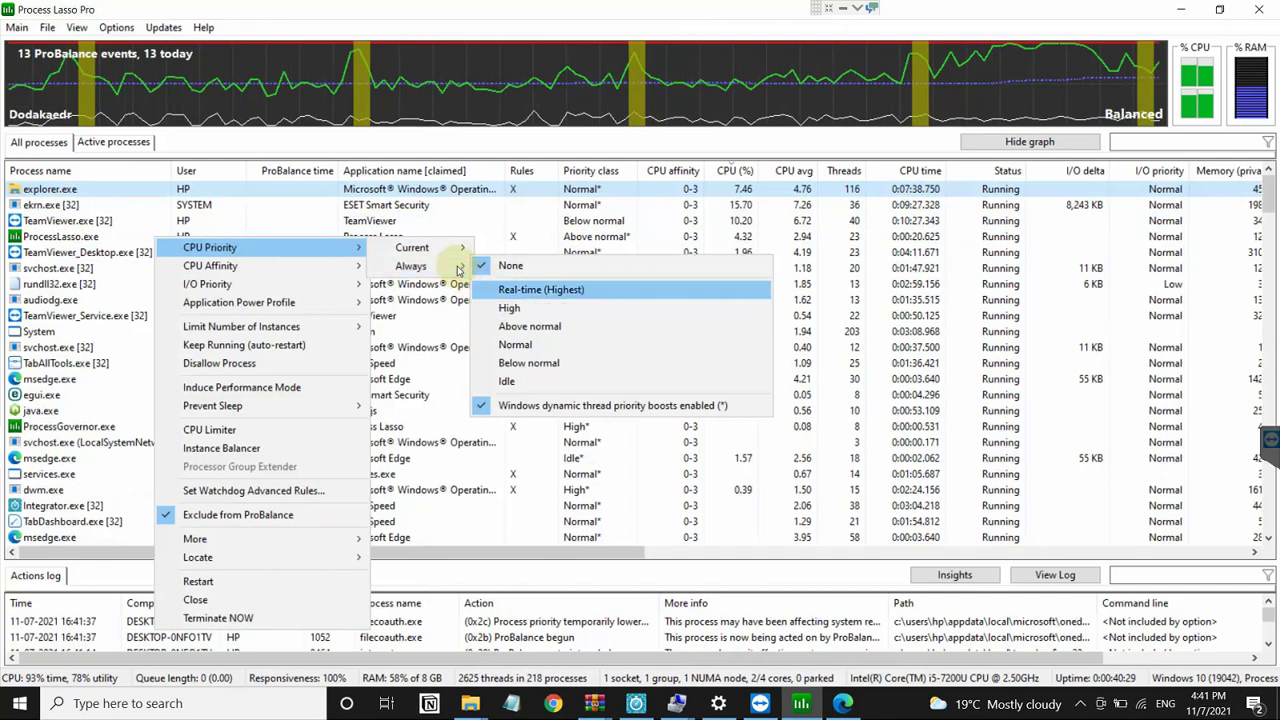
{"action": "mouse_move", "coordinate": [474, 248]}
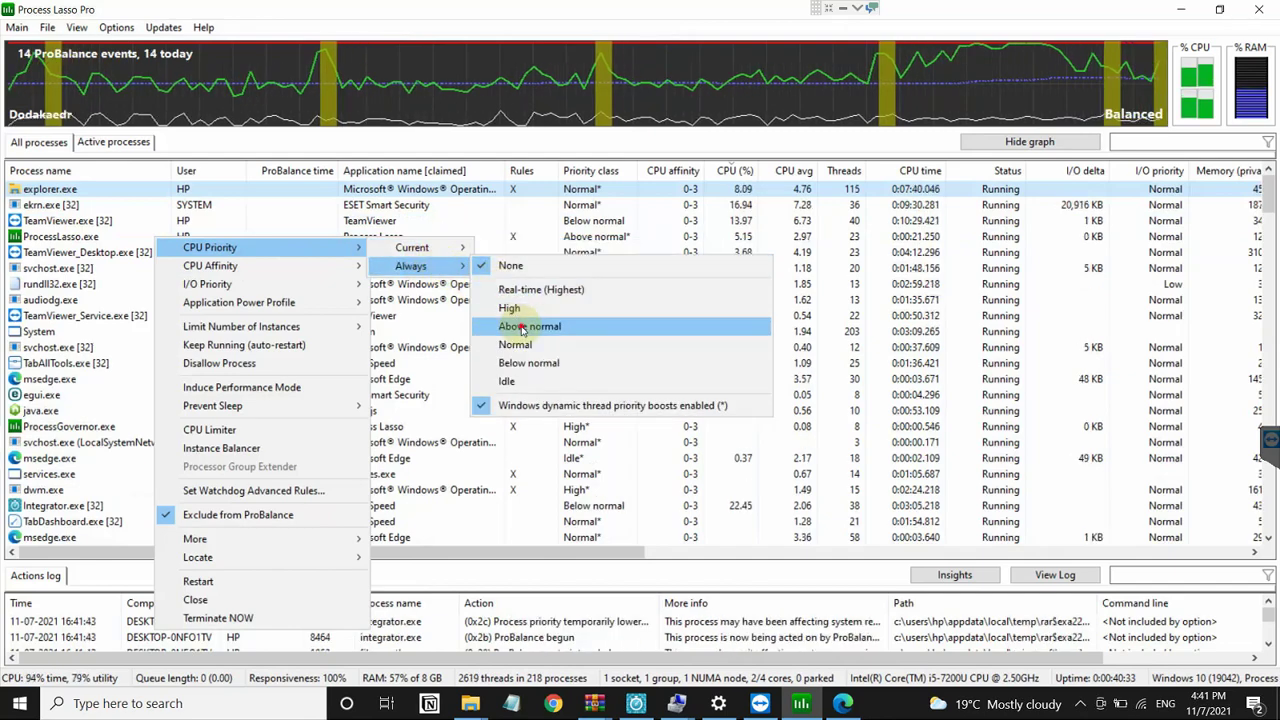
{"action": "left_click", "coordinate": [521, 330]}
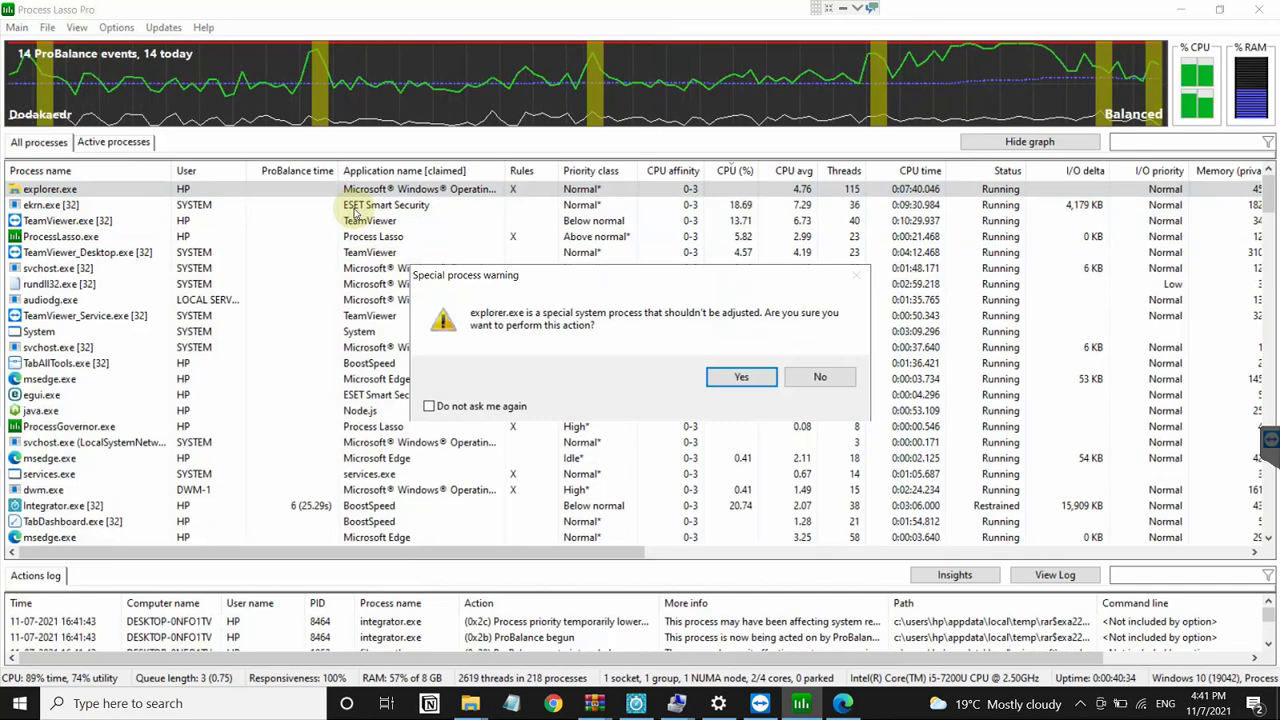
{"action": "left_click", "coordinate": [516, 408]}
{"action": "left_click", "coordinate": [716, 381]}
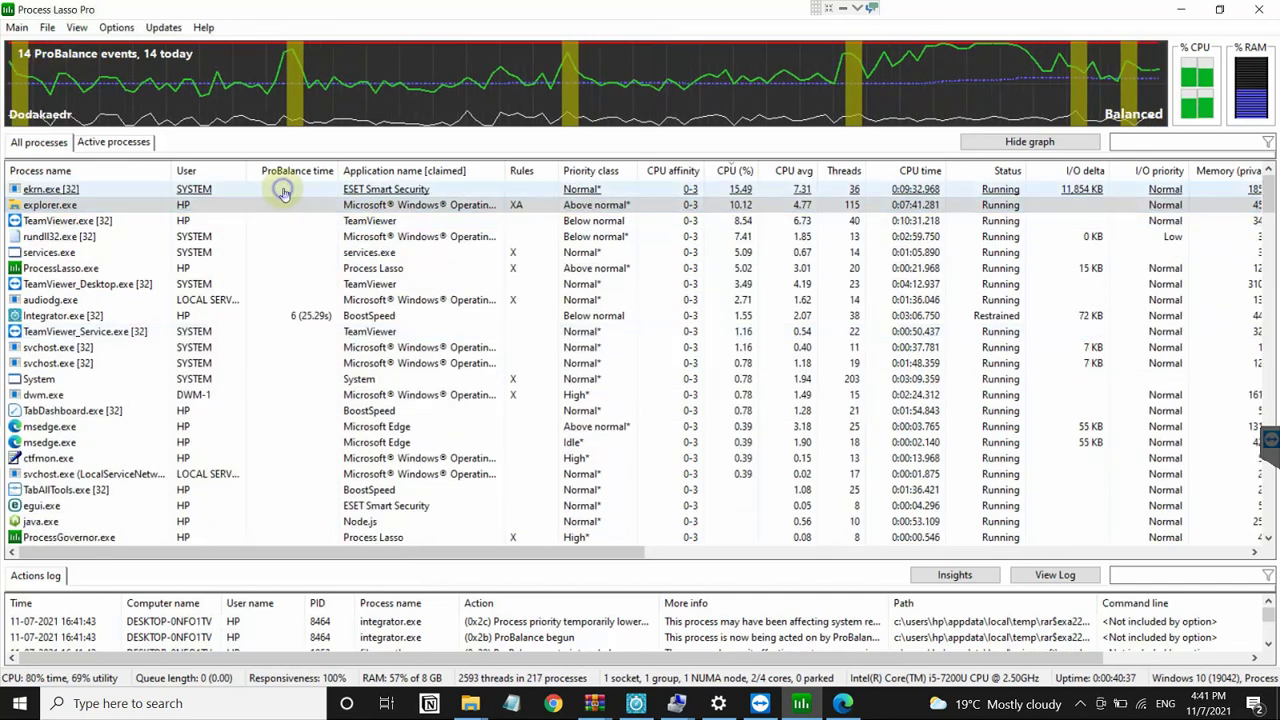
Step: Sort the process list alphabetically by name and select the first msedge.exe process
{"action": "right_click", "coordinate": [284, 192]}
{"action": "left_click", "coordinate": [205, 210]}
{"action": "right_click", "coordinate": [205, 210]}
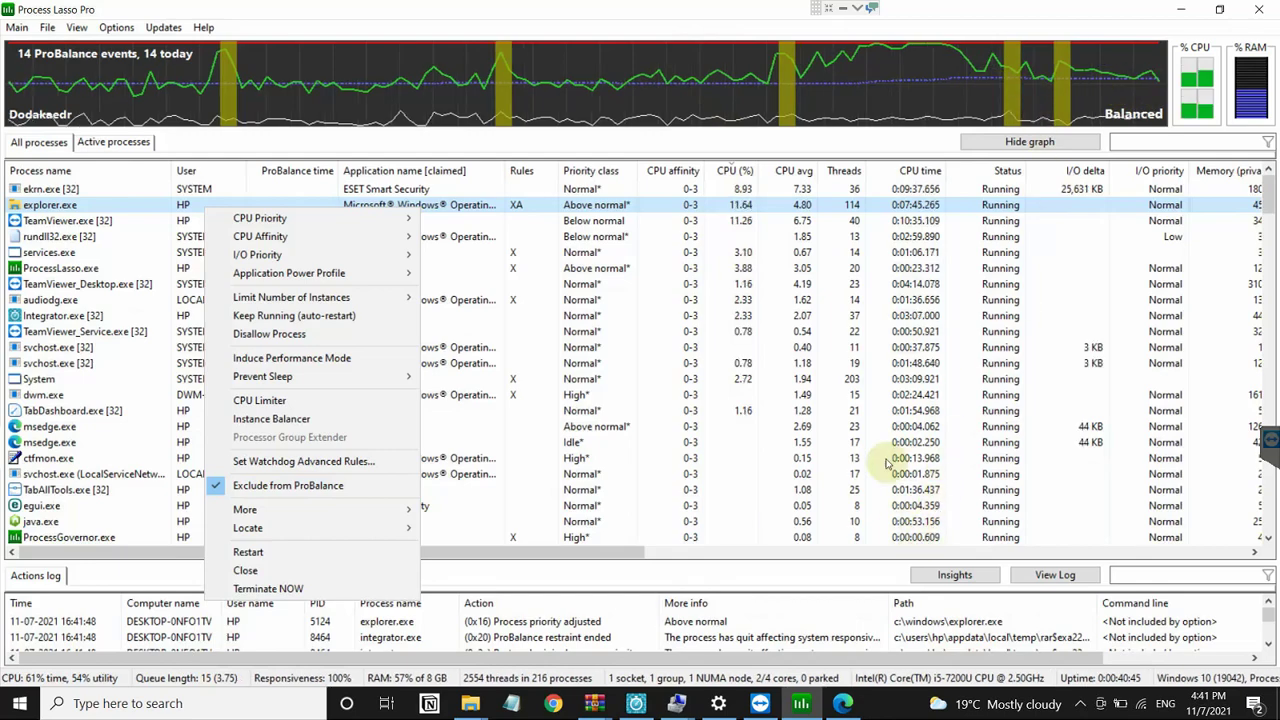
{"action": "left_click", "coordinate": [135, 220]}
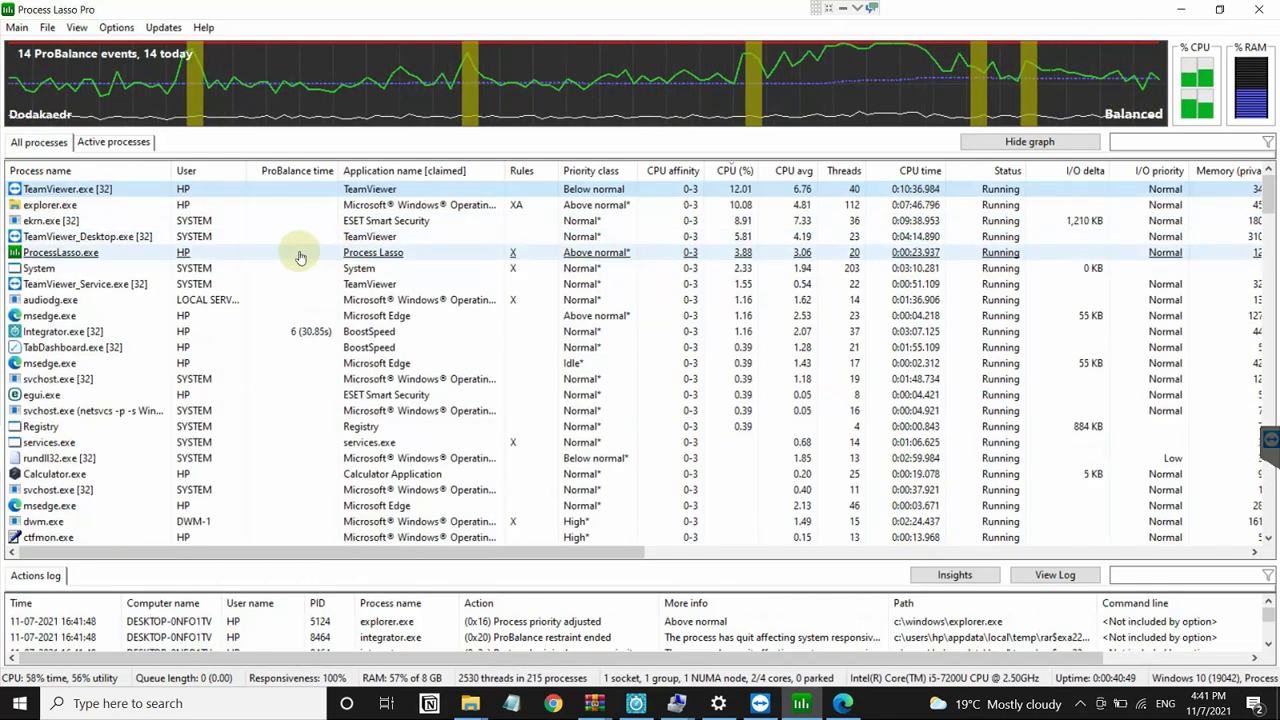
{"action": "left_click", "coordinate": [165, 284]}
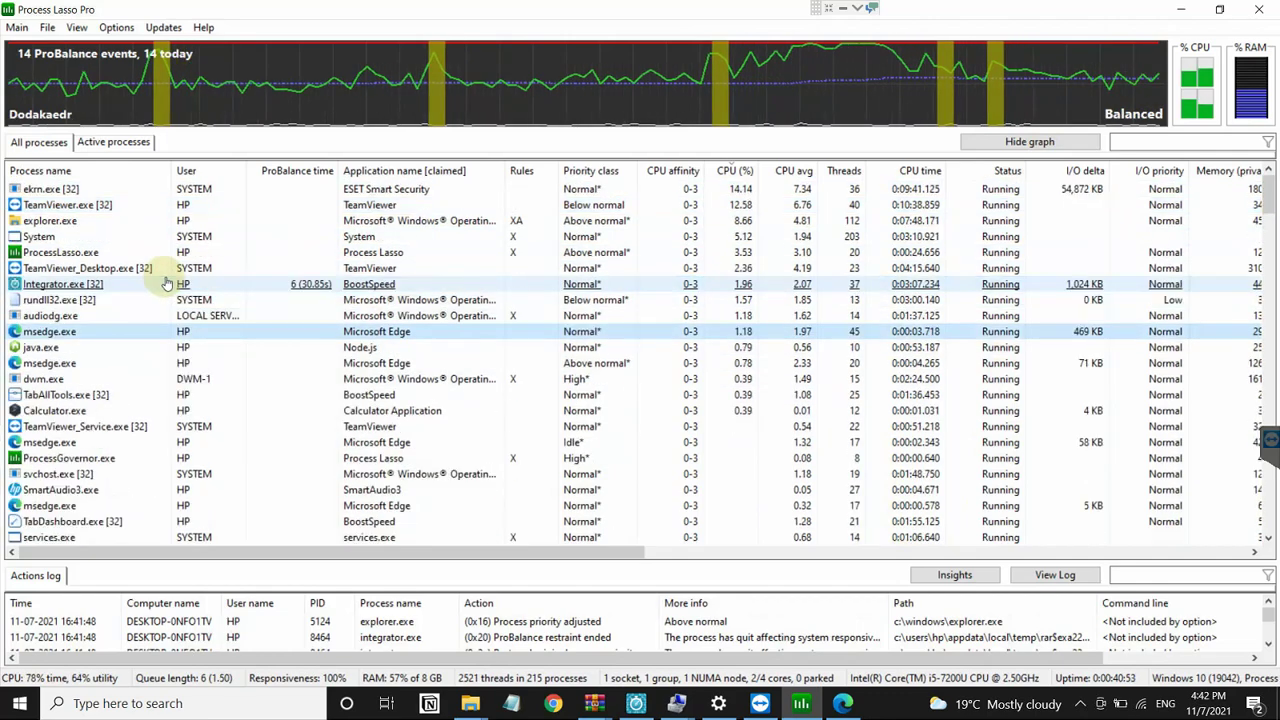
{"action": "left_click", "coordinate": [125, 174]}
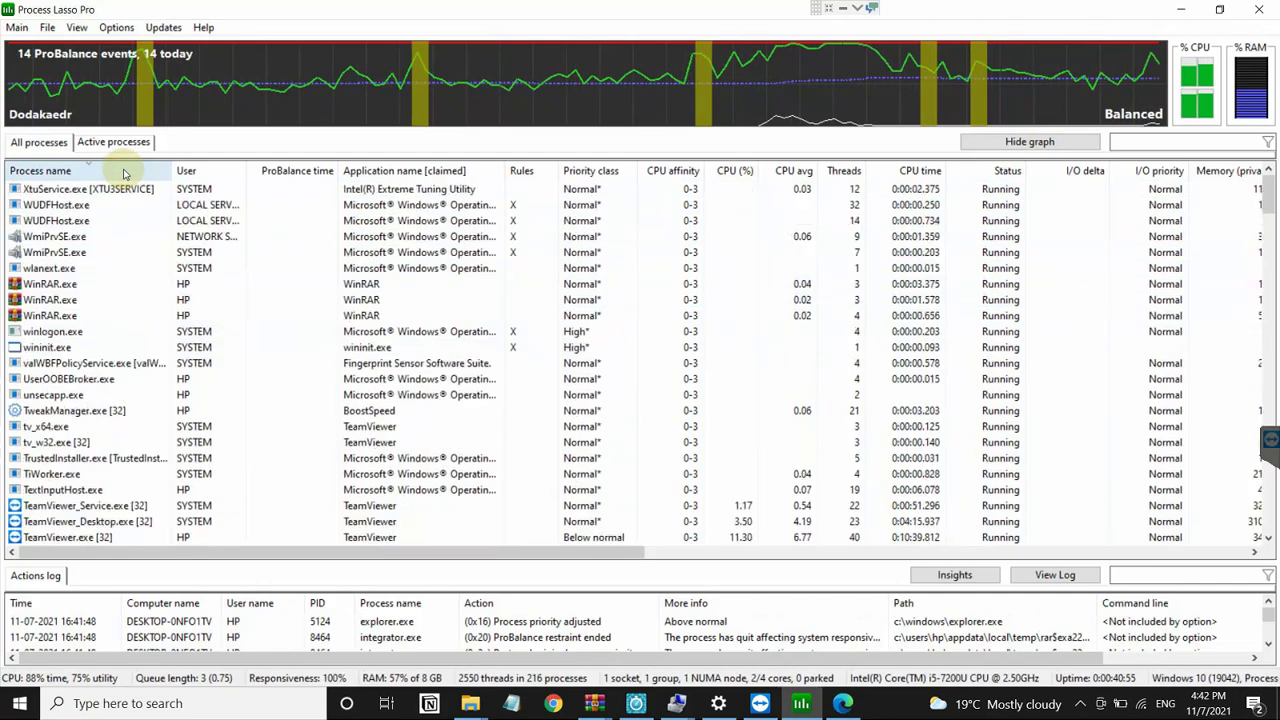
{"action": "left_click", "coordinate": [143, 252]}
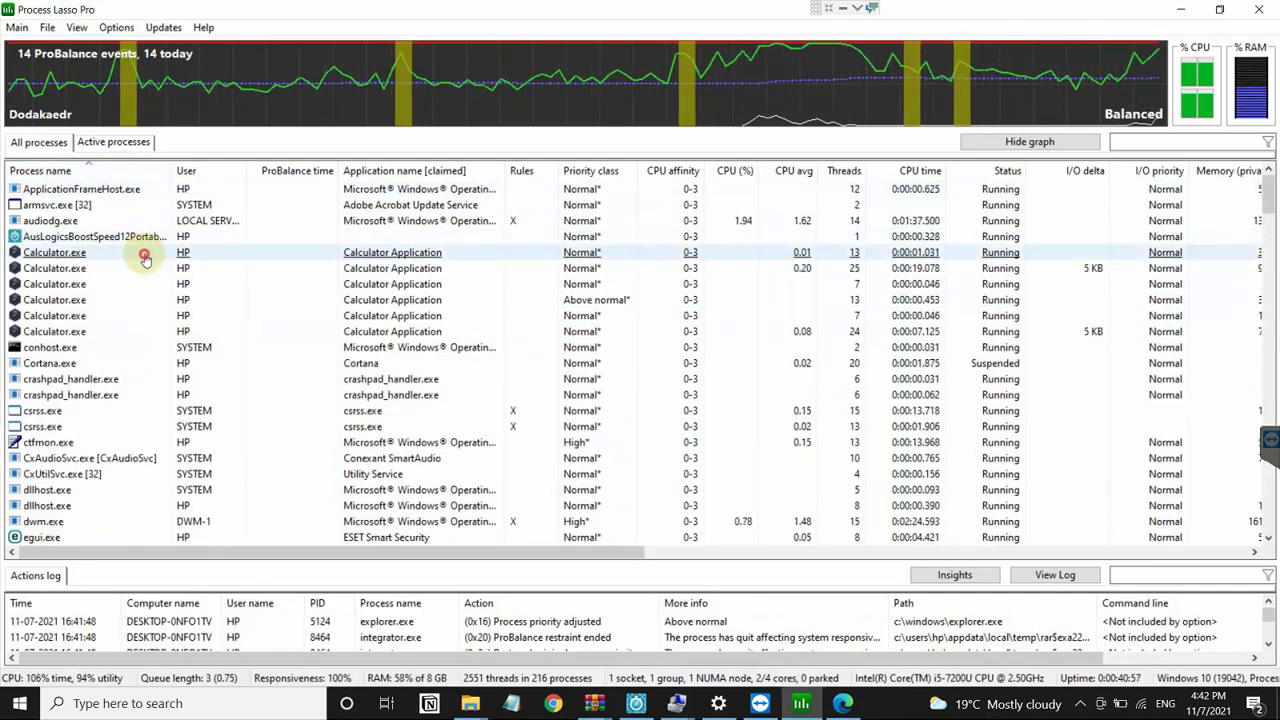
{"action": "scroll", "coordinate": [145, 258], "scroll_direction": "down", "scroll_amount": 10}
{"action": "left_click", "coordinate": [143, 266]}
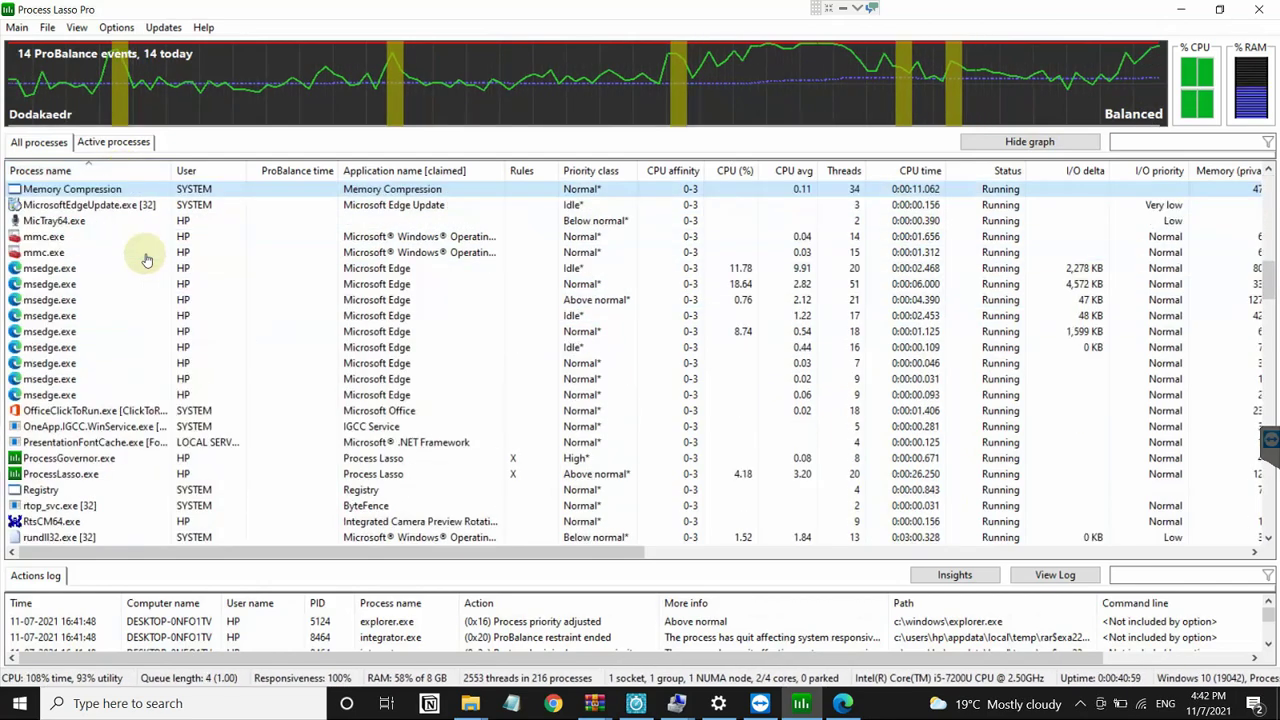
Step: Start a Watchdog advanced rule for msedge.exe triggered by CPU above 30 percent for 3 seconds
{"action": "right_click", "coordinate": [71, 270]}
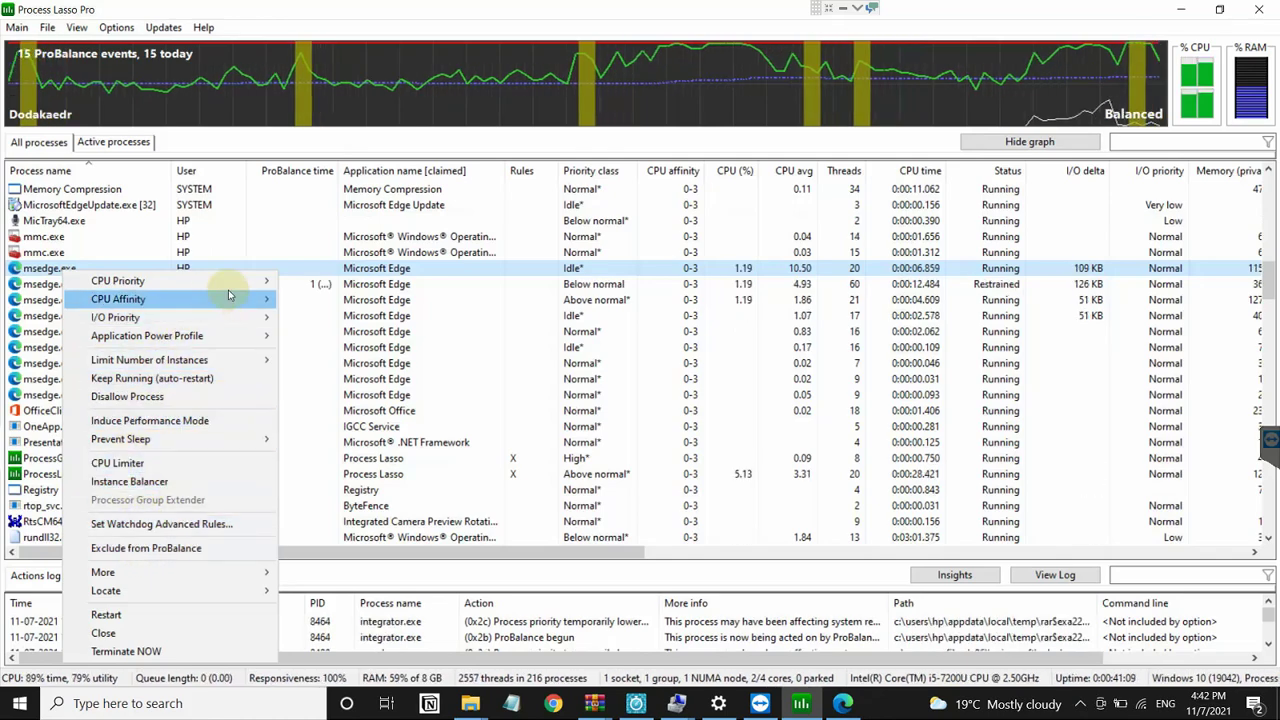
{"action": "left_click", "coordinate": [167, 527]}
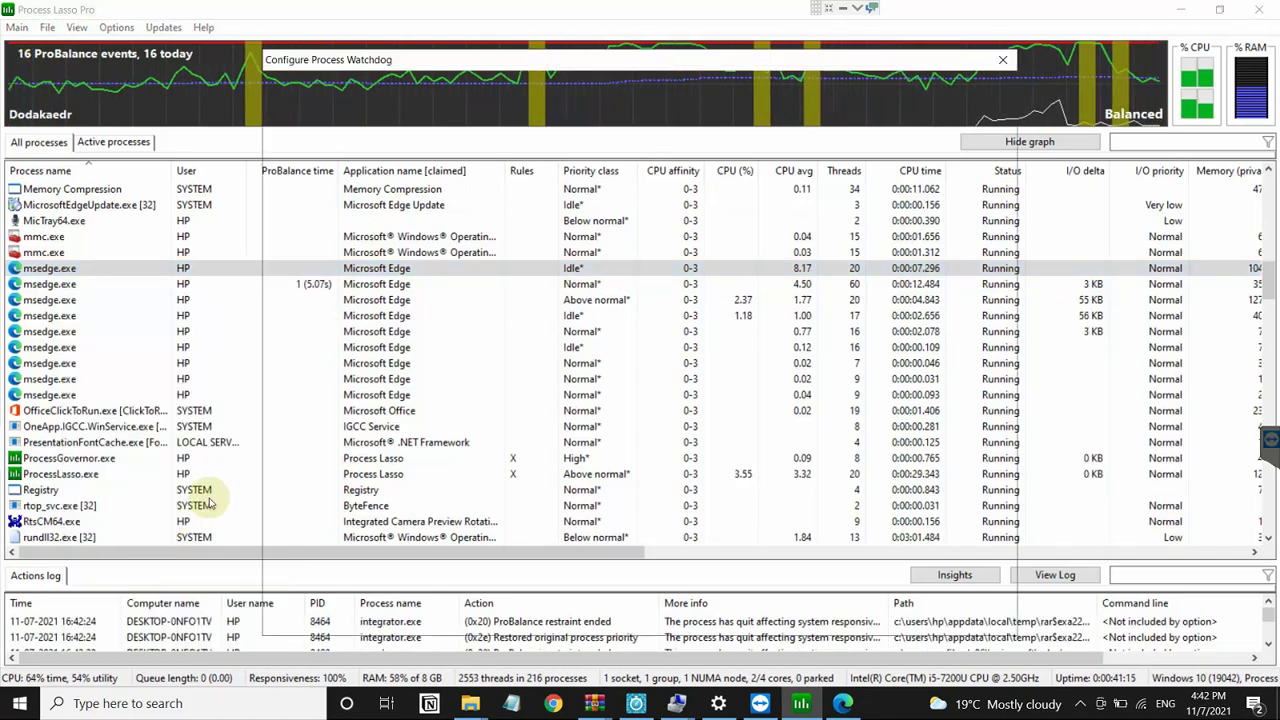
{"action": "left_click", "coordinate": [486, 183]}
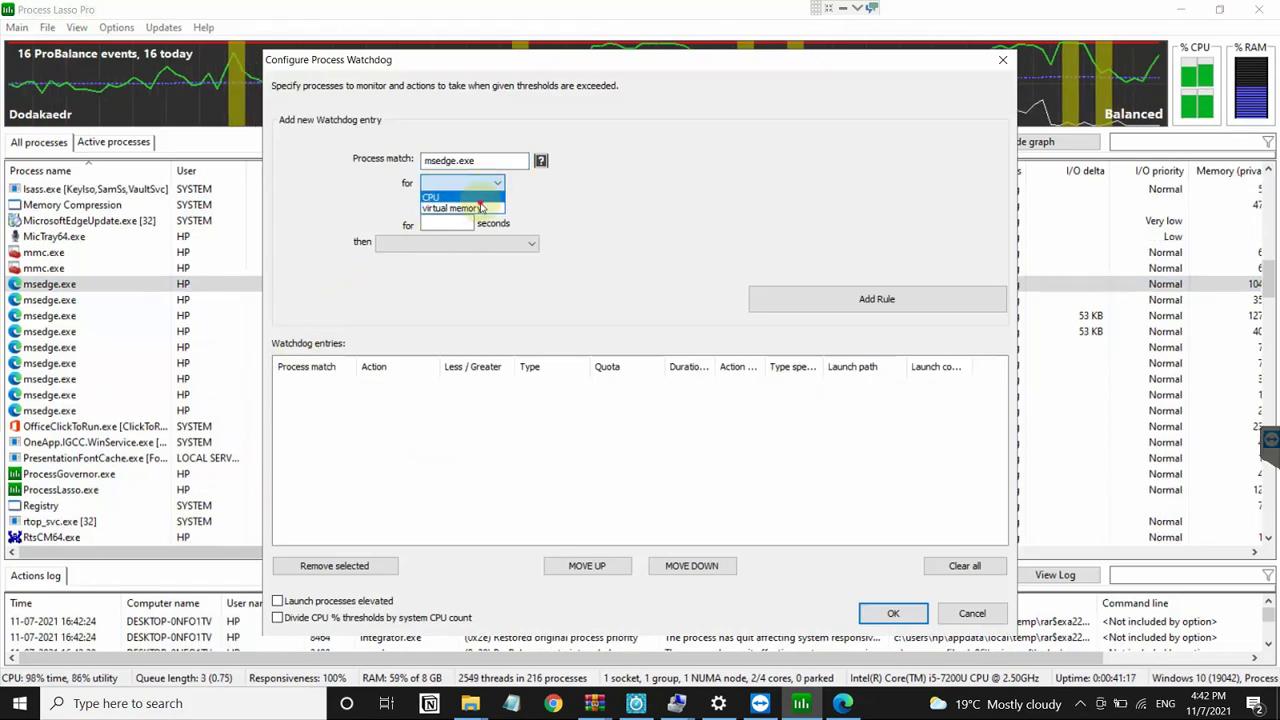
{"action": "left_click", "coordinate": [468, 208]}
{"action": "left_click", "coordinate": [486, 183]}
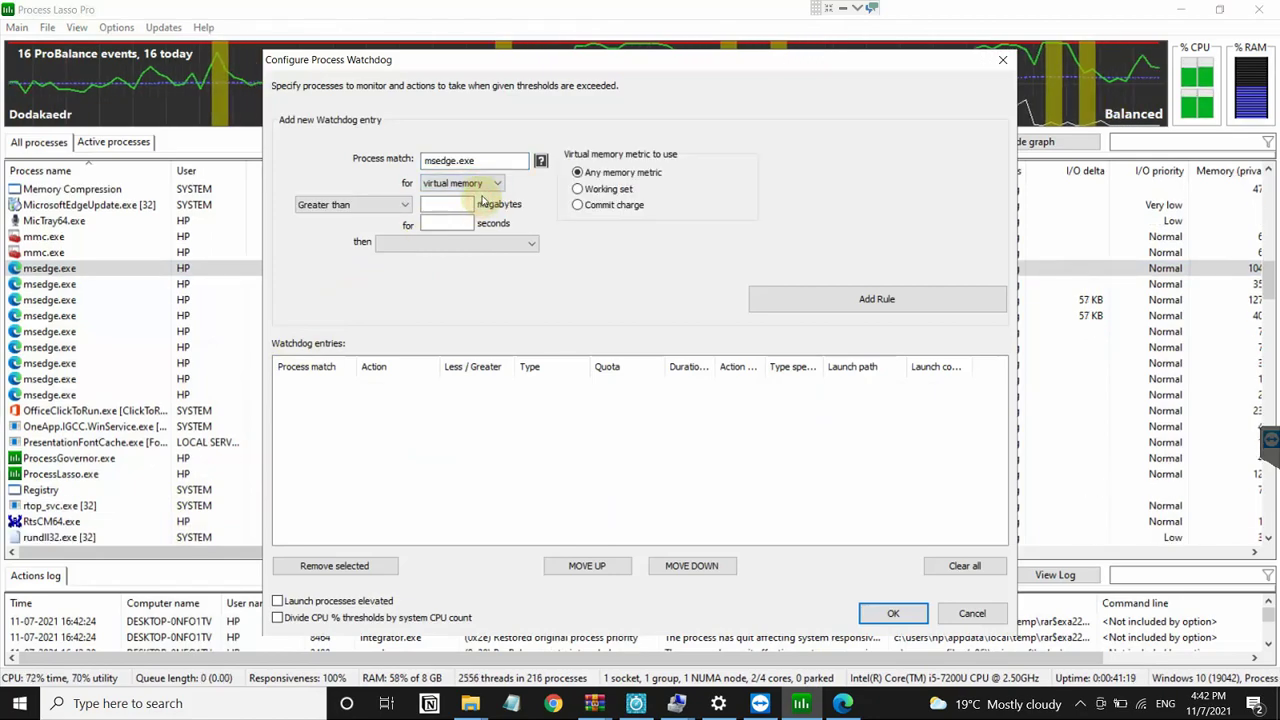
{"action": "left_click", "coordinate": [470, 198]}
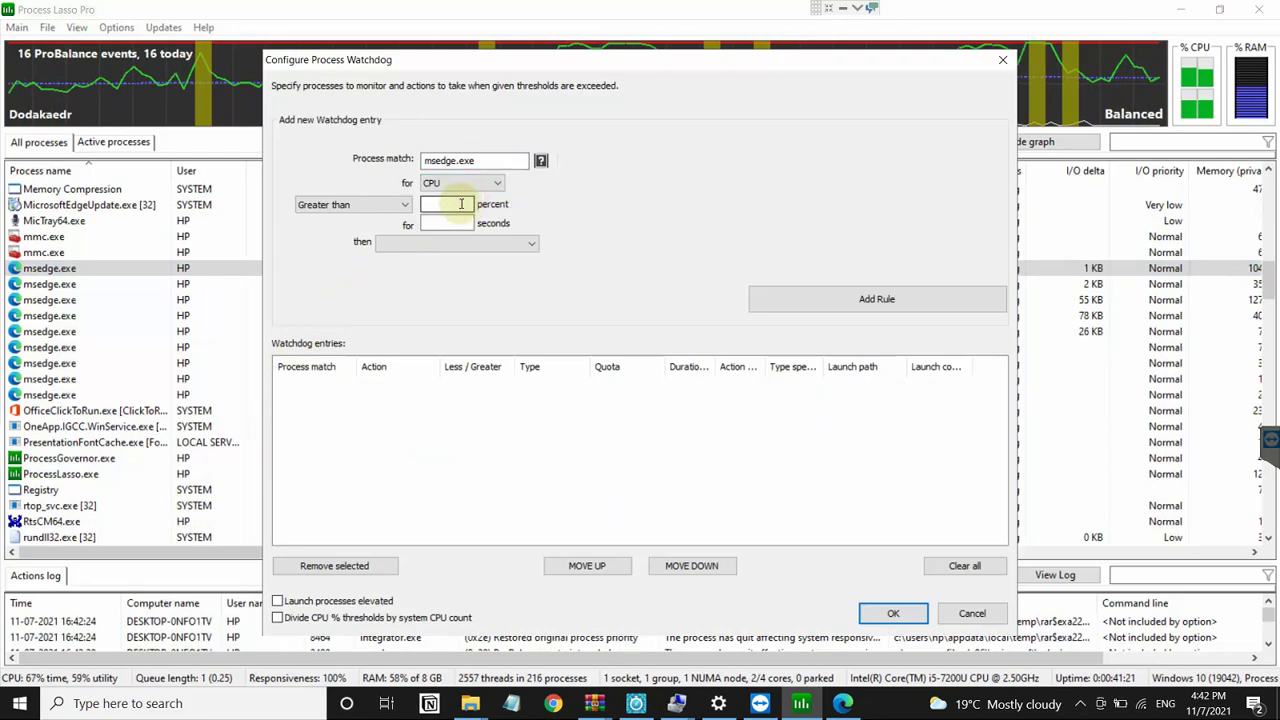
{"action": "type", "text": "32"}
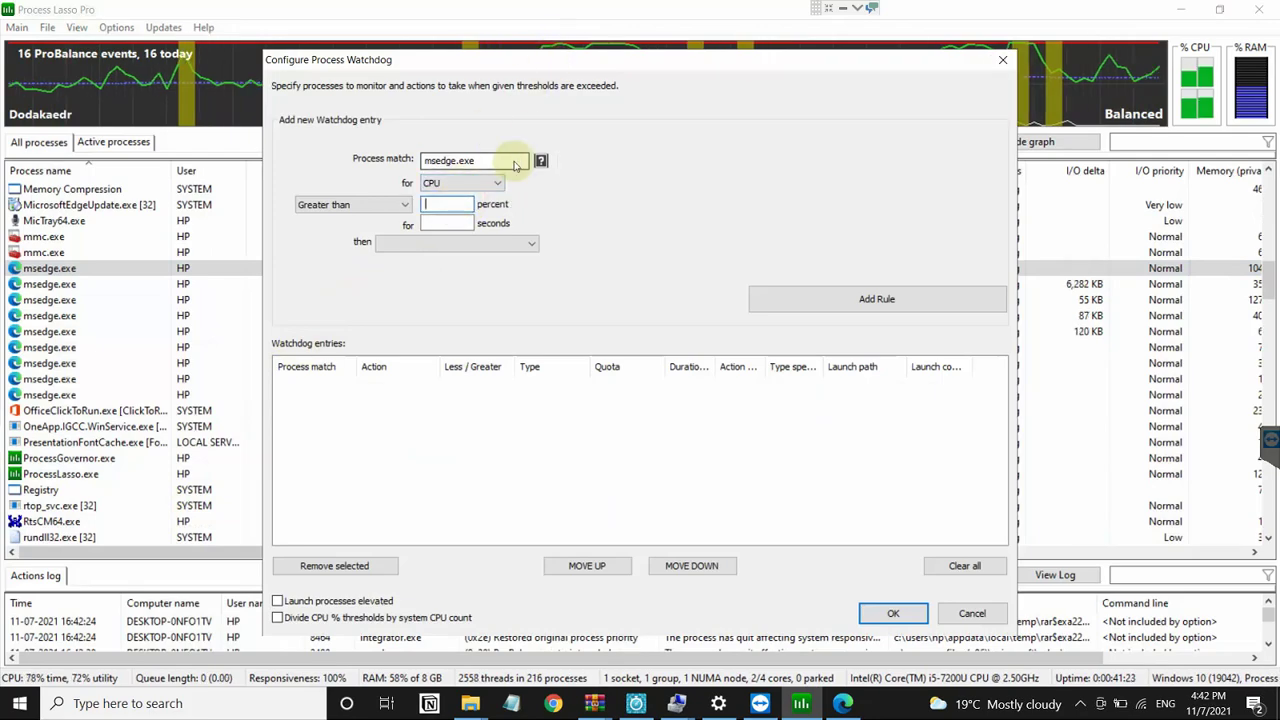
{"action": "double_click", "coordinate": [515, 160]}
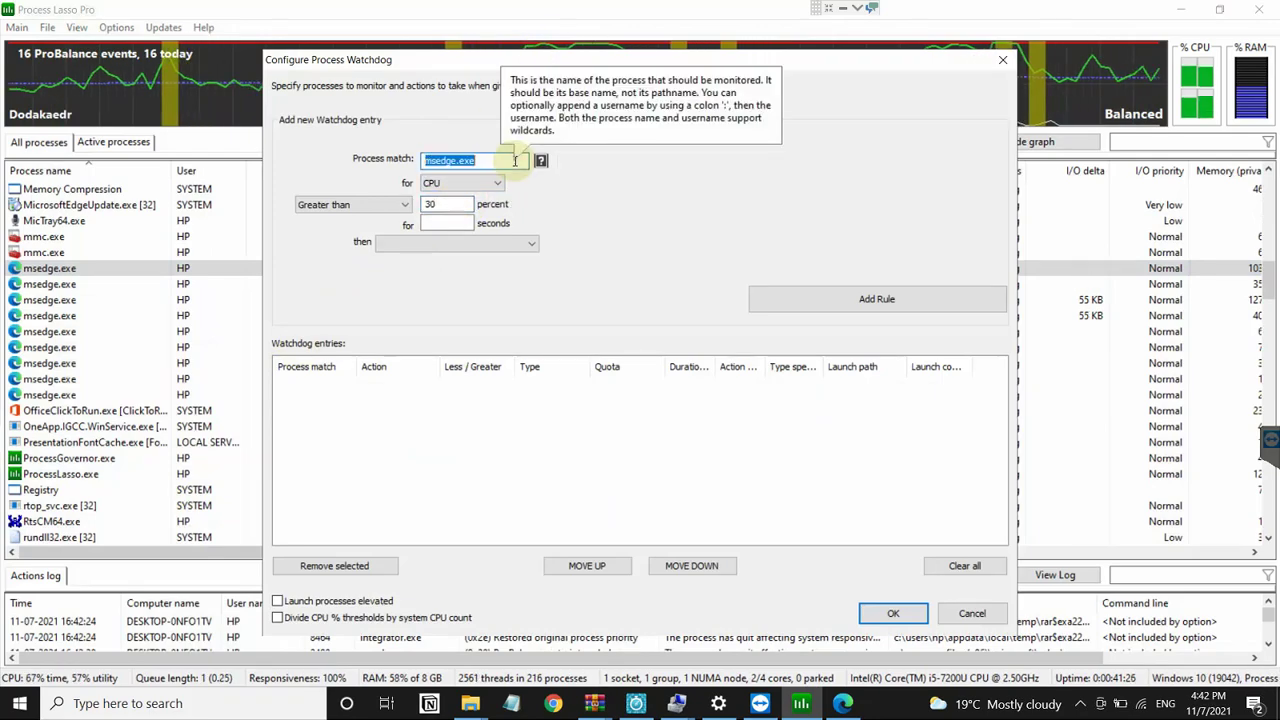
{"action": "left_click", "coordinate": [440, 223]}
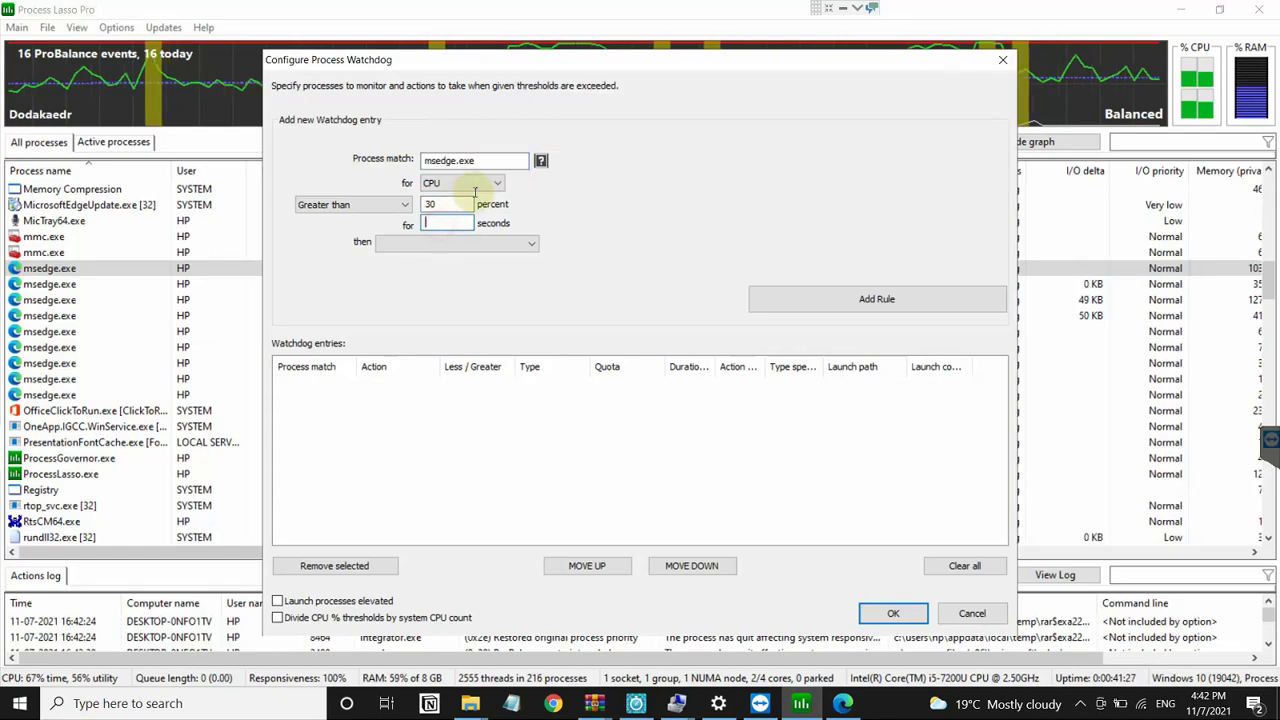
{"action": "type", "text": "3"}
Step: Make the rule set CPU priority to Below normal, add it, and save the watchdog rules
{"action": "left_click", "coordinate": [465, 243]}
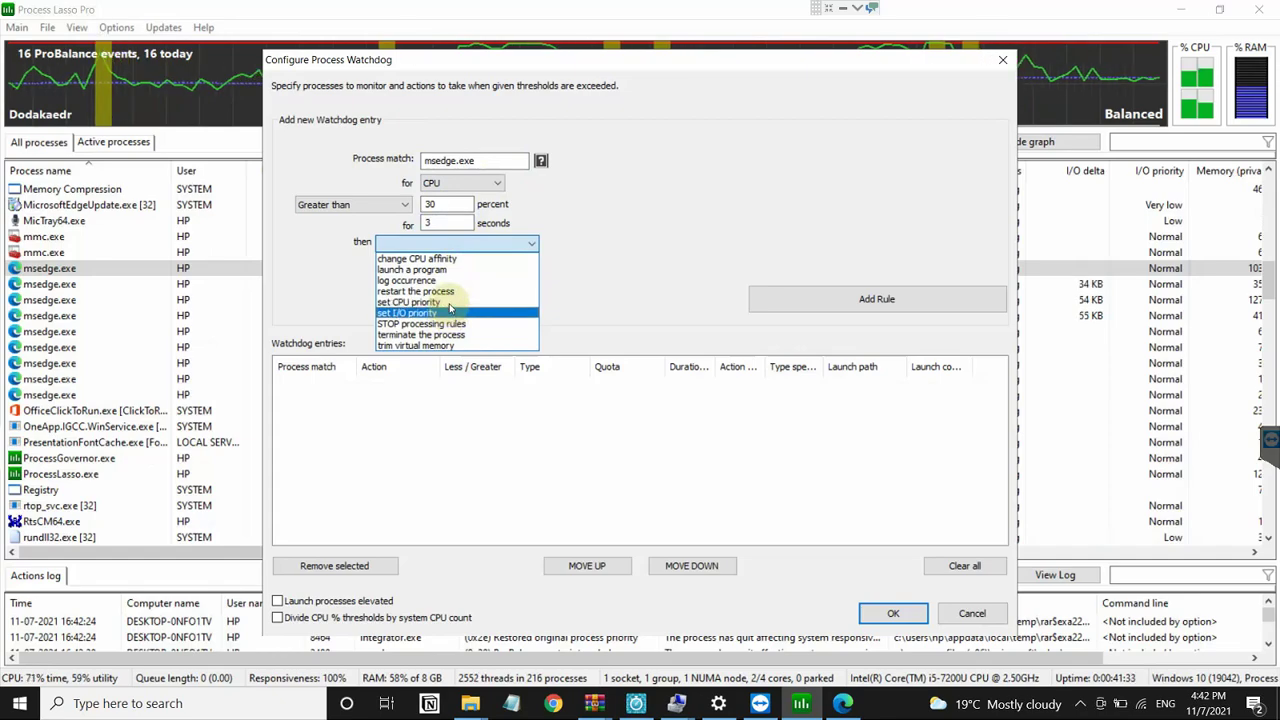
{"action": "left_click", "coordinate": [448, 302]}
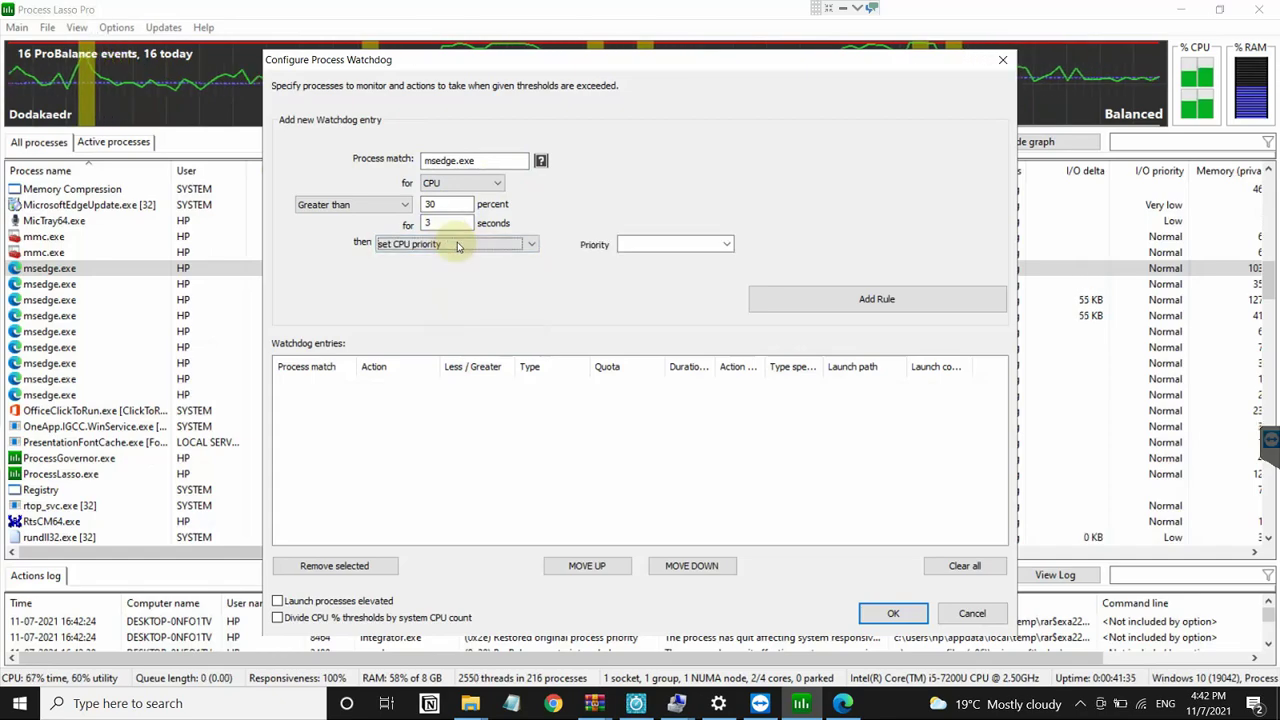
{"action": "left_click", "coordinate": [457, 244]}
{"action": "left_click", "coordinate": [616, 243]}
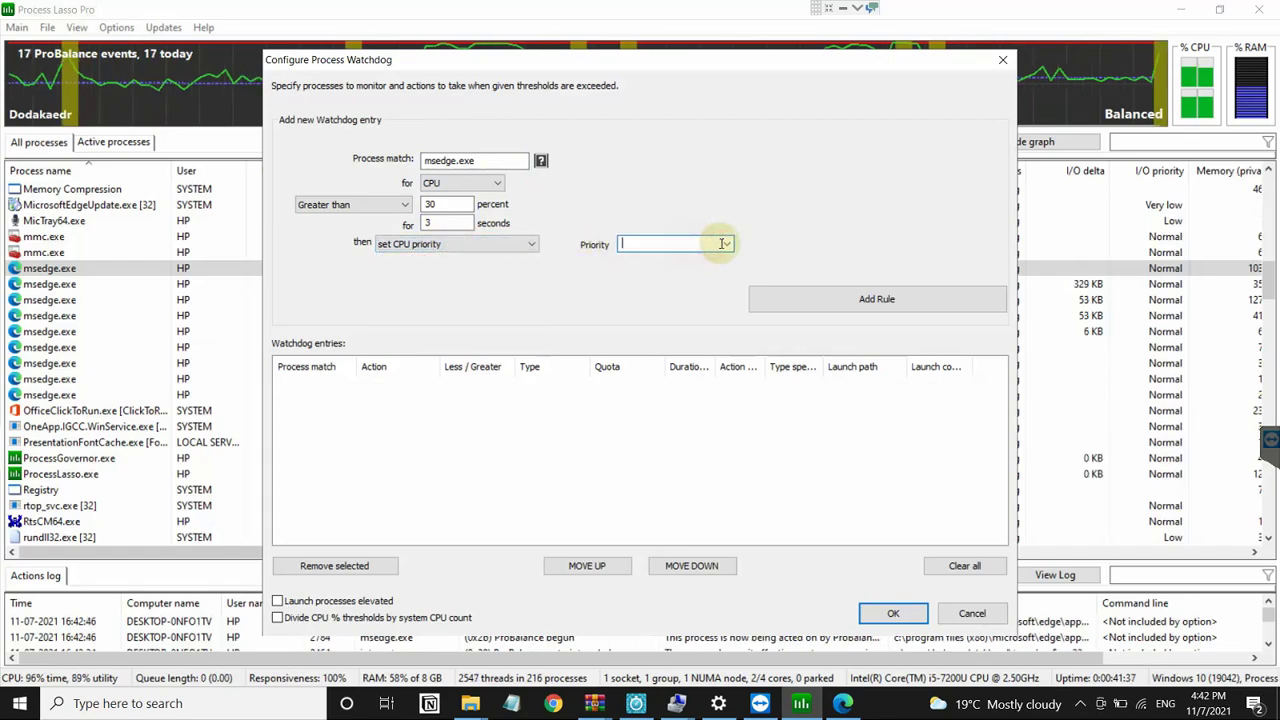
{"action": "left_click", "coordinate": [726, 247]}
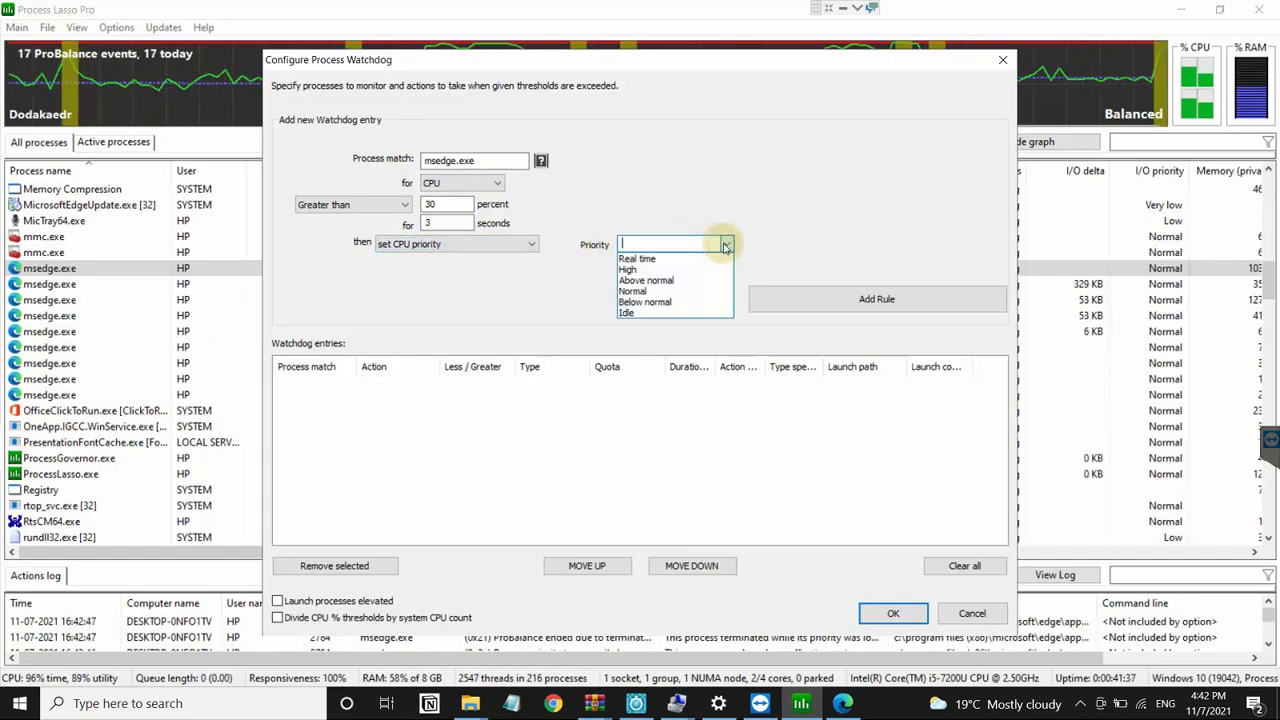
{"action": "left_click", "coordinate": [672, 301]}
{"action": "left_click", "coordinate": [790, 300]}
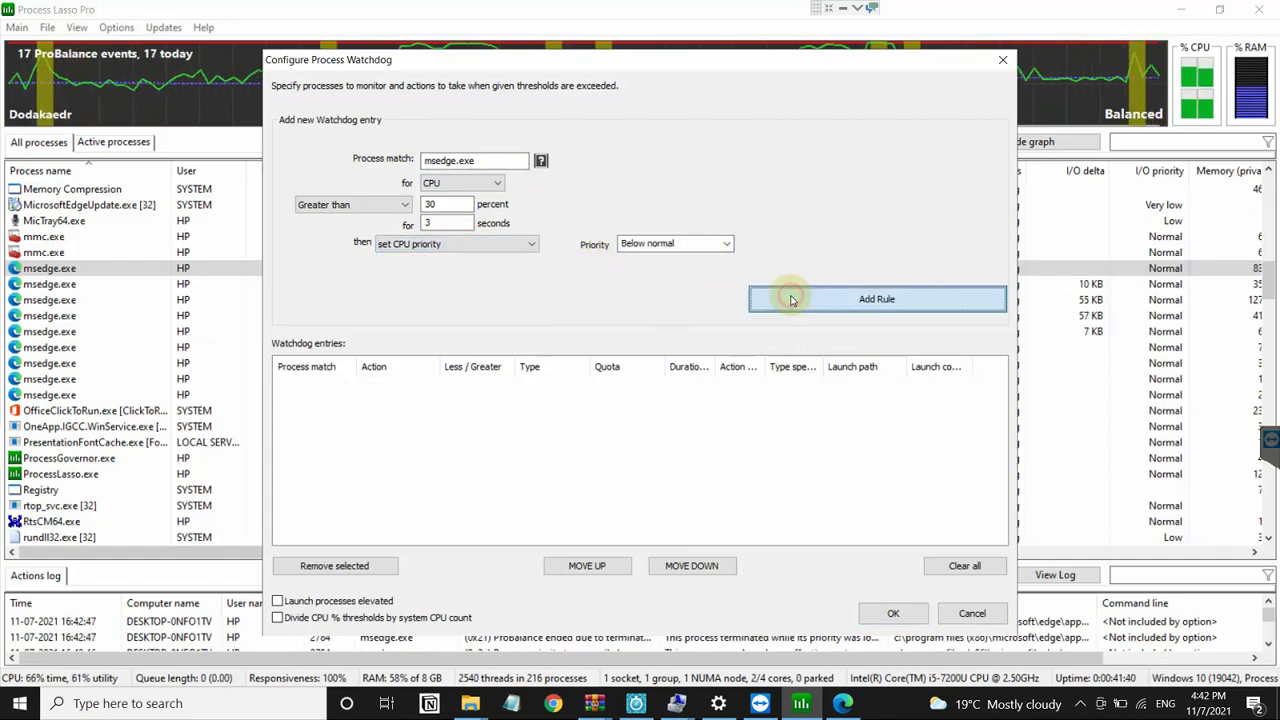
{"action": "left_click", "coordinate": [893, 613]}
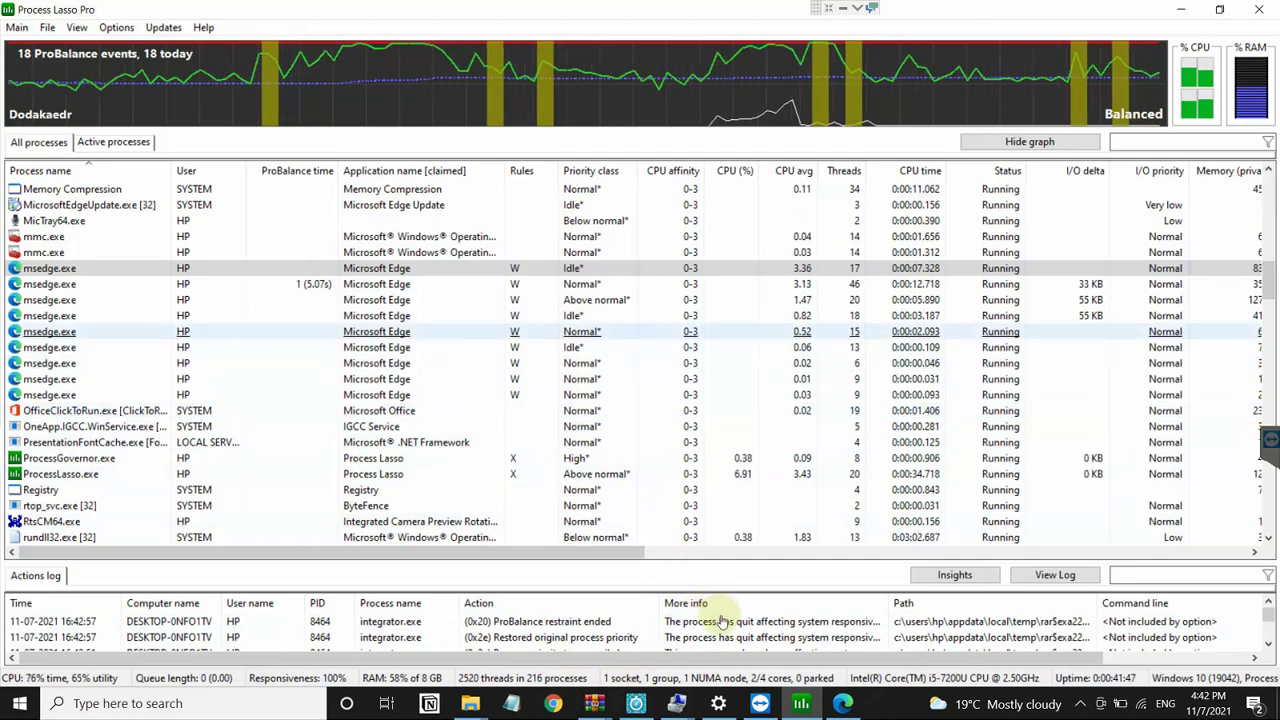
Step: Always restrict msedge.exe CPU affinity to cores 1–3 by excluding CPU 0
{"action": "right_click", "coordinate": [78, 268]}
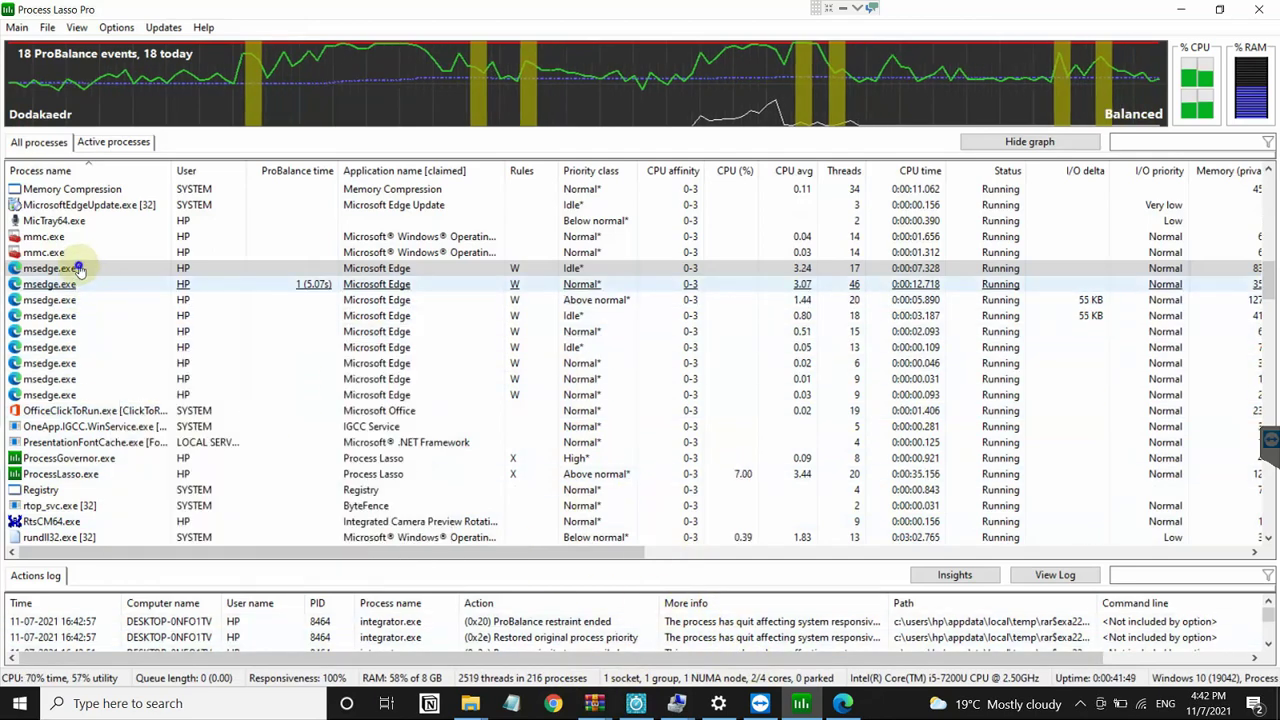
{"action": "mouse_move", "coordinate": [245, 291]}
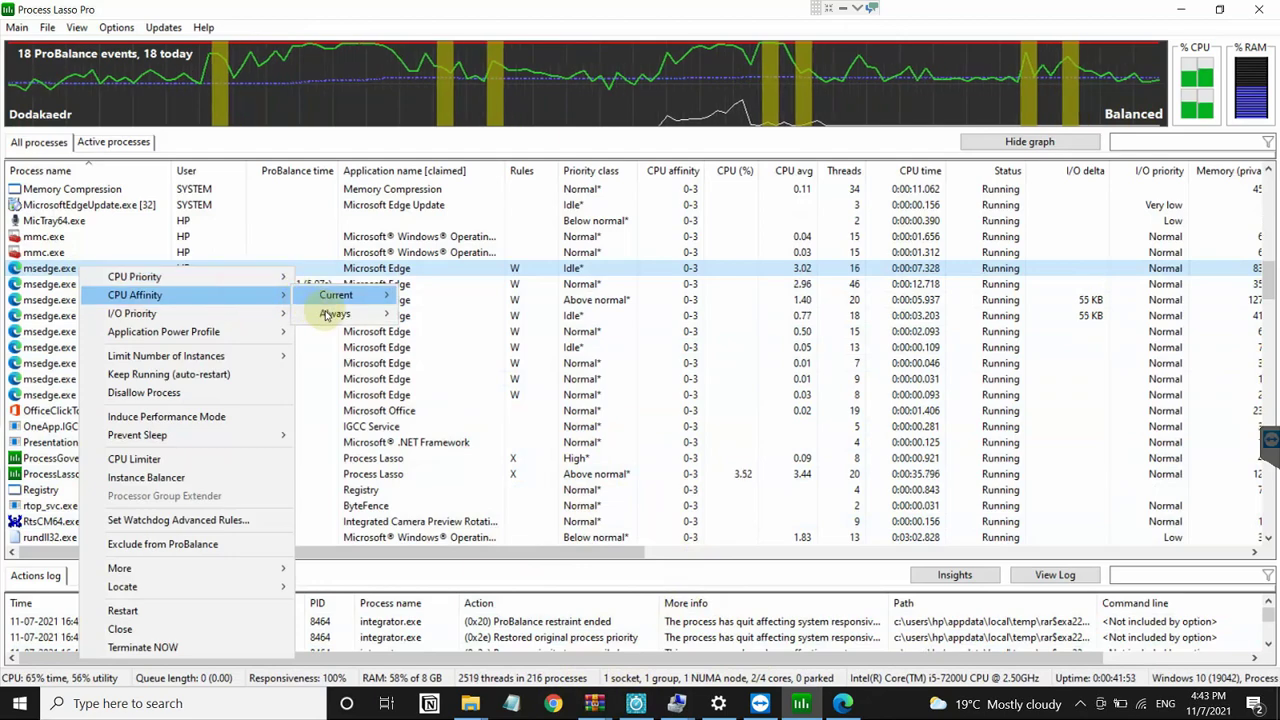
{"action": "mouse_move", "coordinate": [327, 315]}
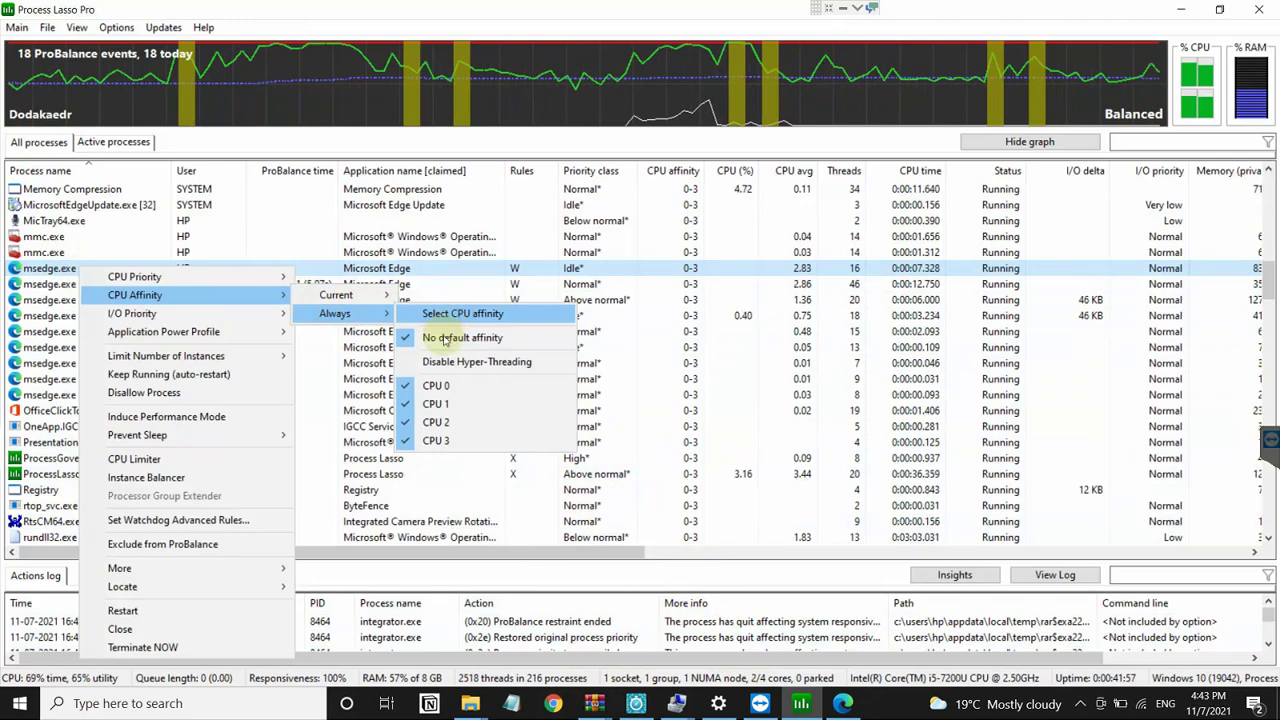
{"action": "left_click", "coordinate": [456, 314]}
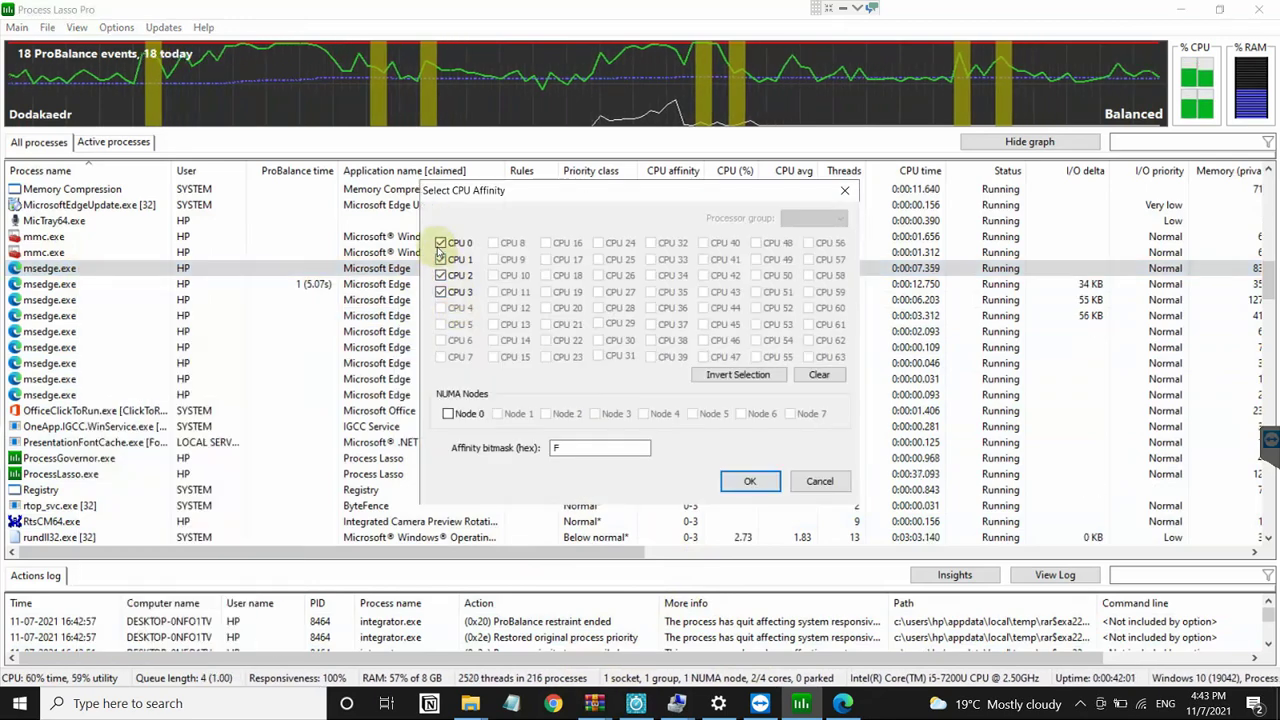
{"action": "left_click", "coordinate": [440, 244]}
{"action": "left_click", "coordinate": [441, 261]}
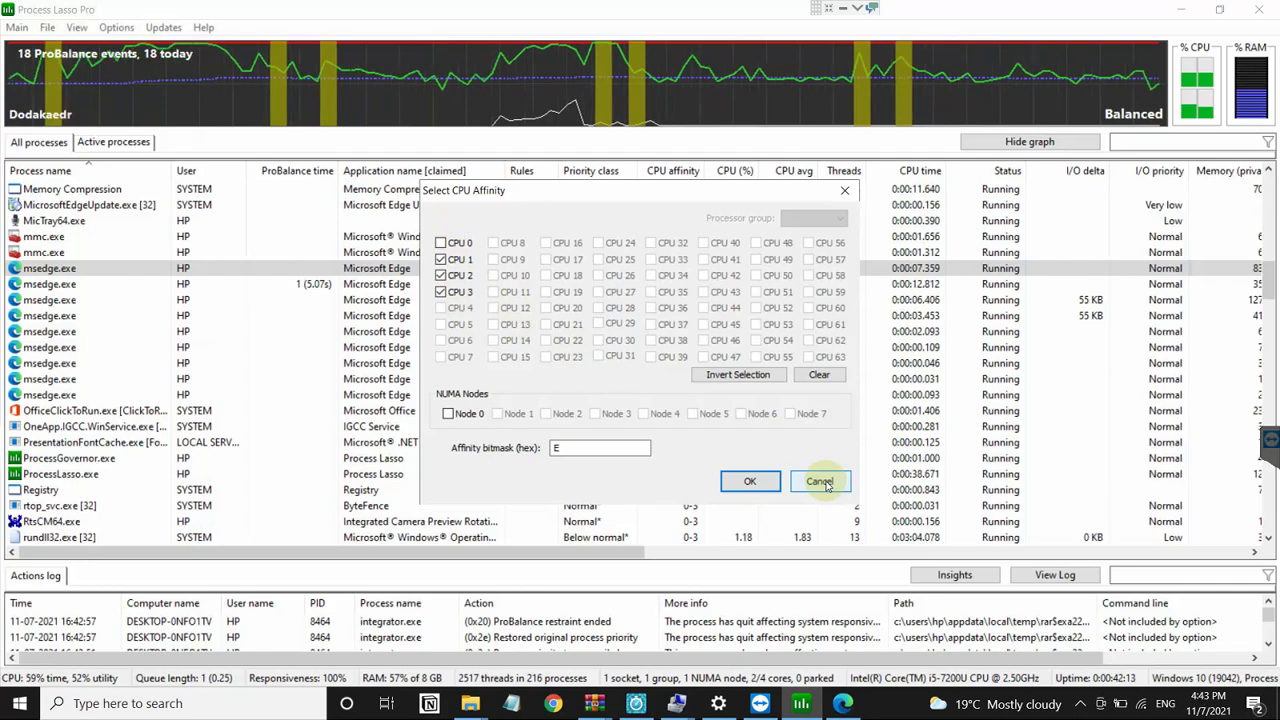
{"action": "left_click", "coordinate": [776, 484]}
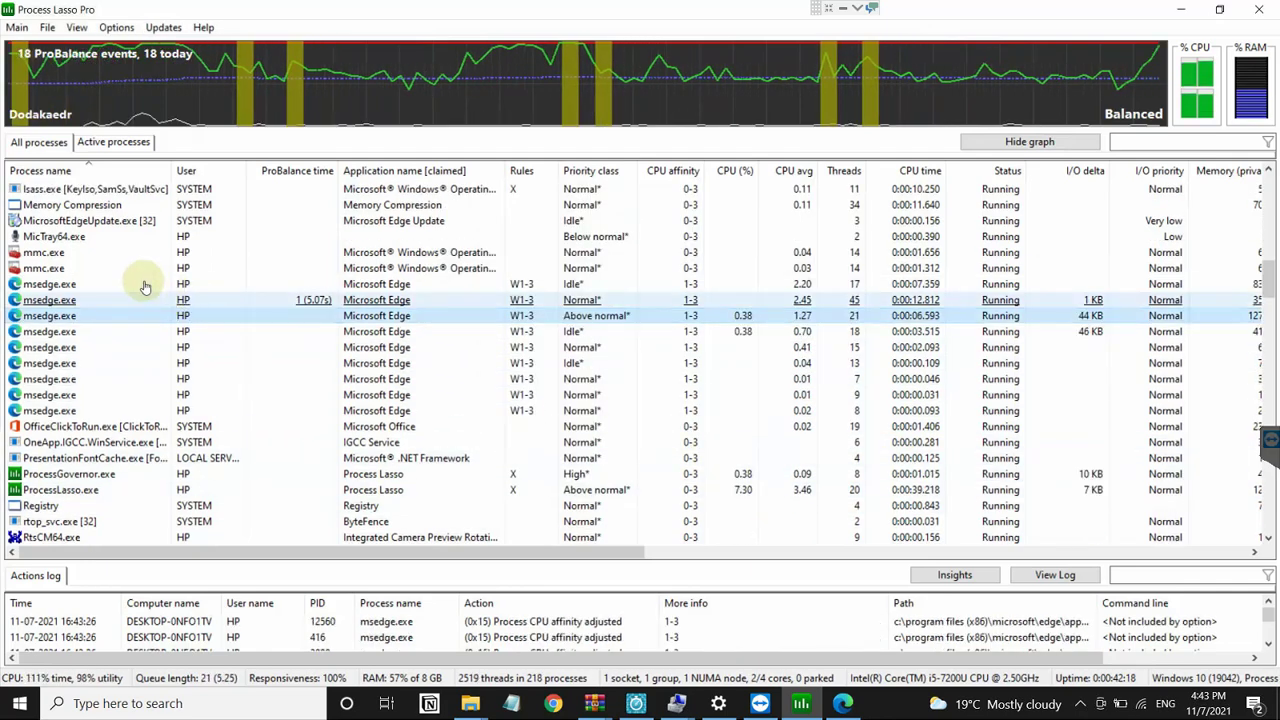
{"action": "left_click", "coordinate": [131, 311]}
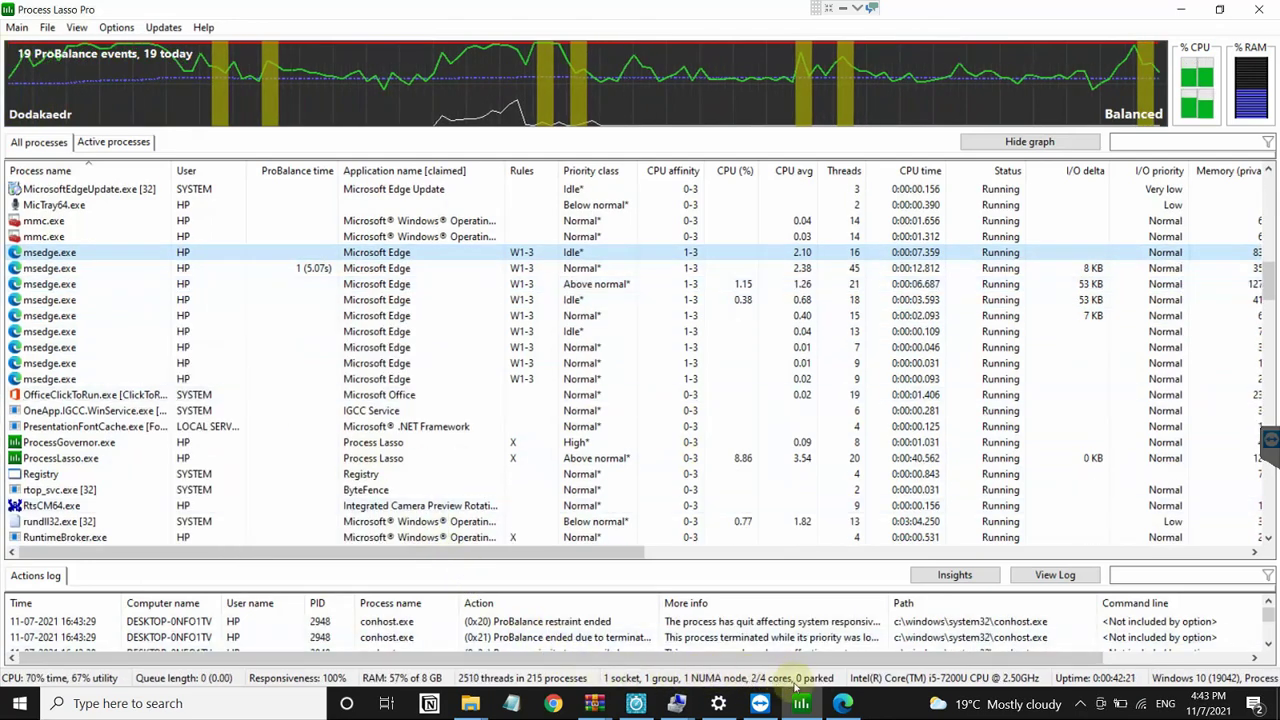
Step: Load facebook.com in the Edge browser
{"action": "left_click", "coordinate": [840, 701]}
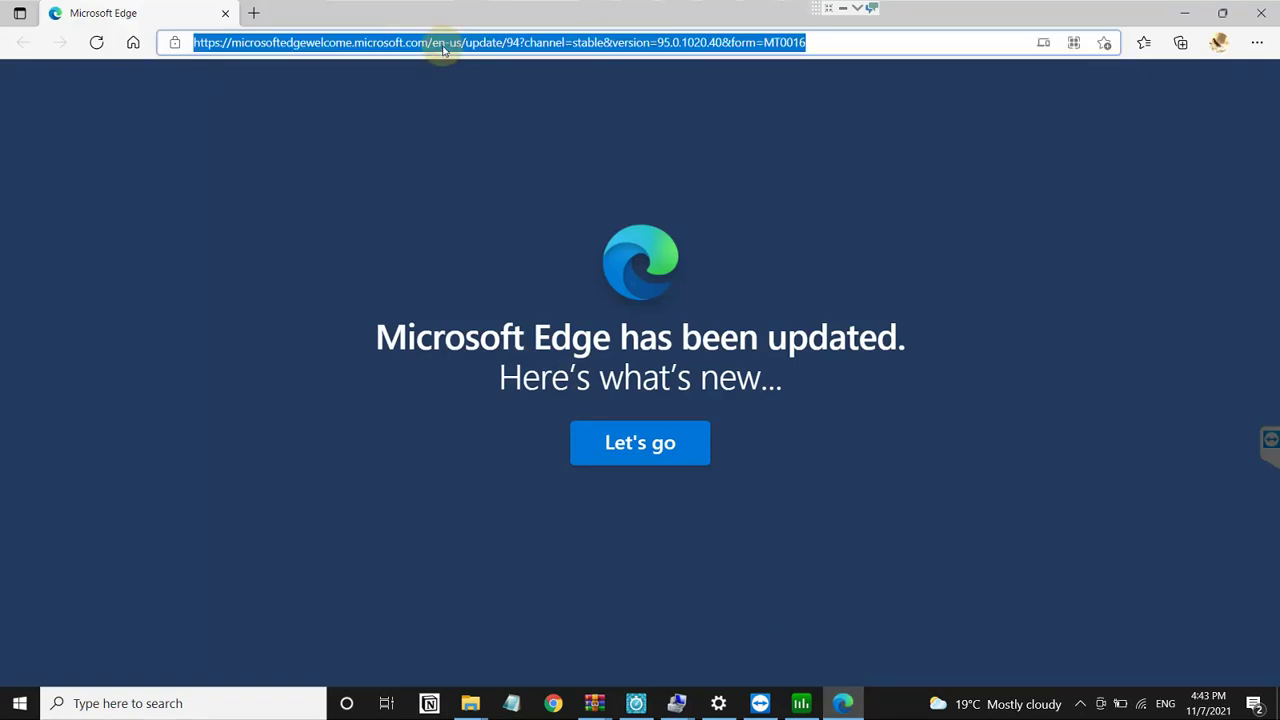
{"action": "type", "text": "facebook.com"}
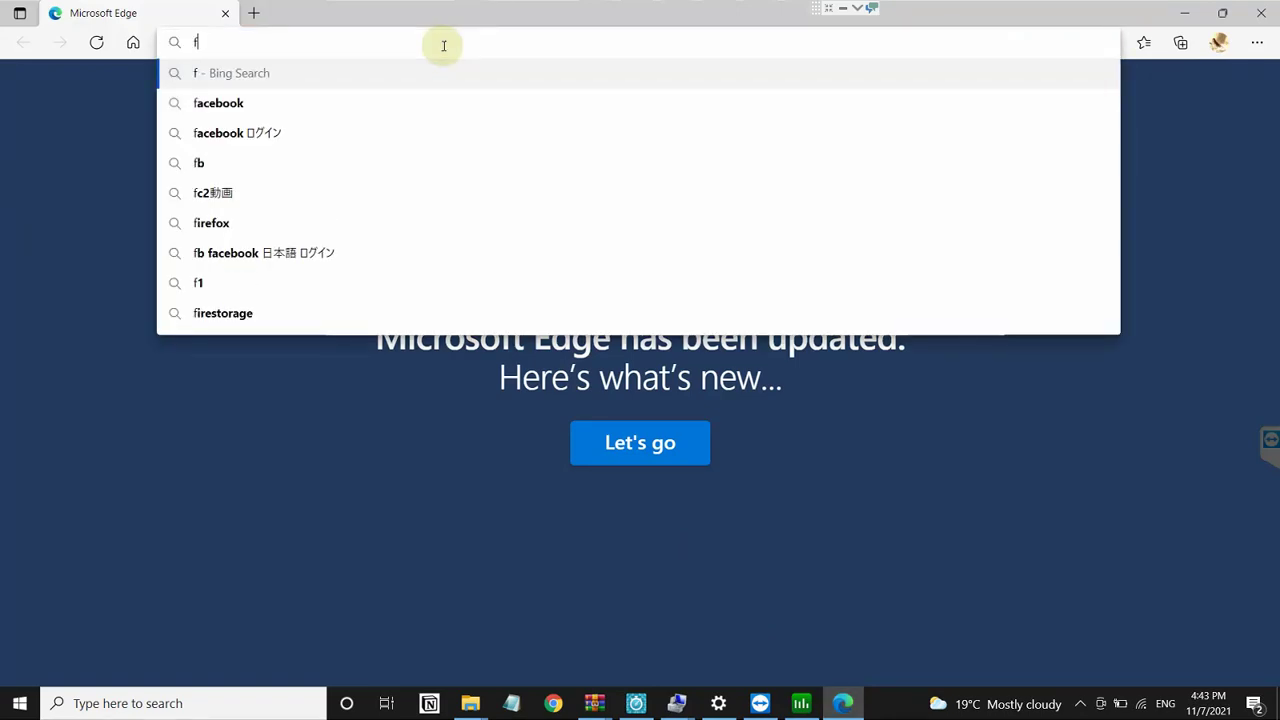
{"action": "key", "text": "Return"}
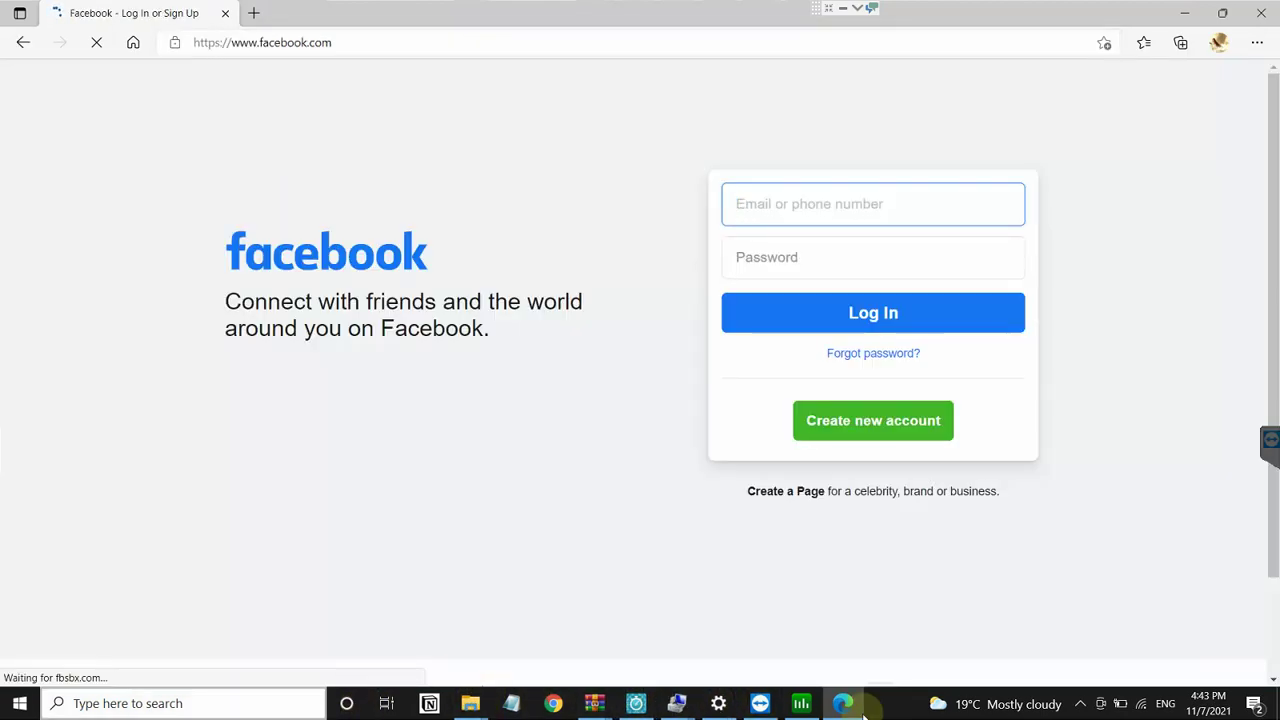
{"action": "right_click", "coordinate": [891, 692]}
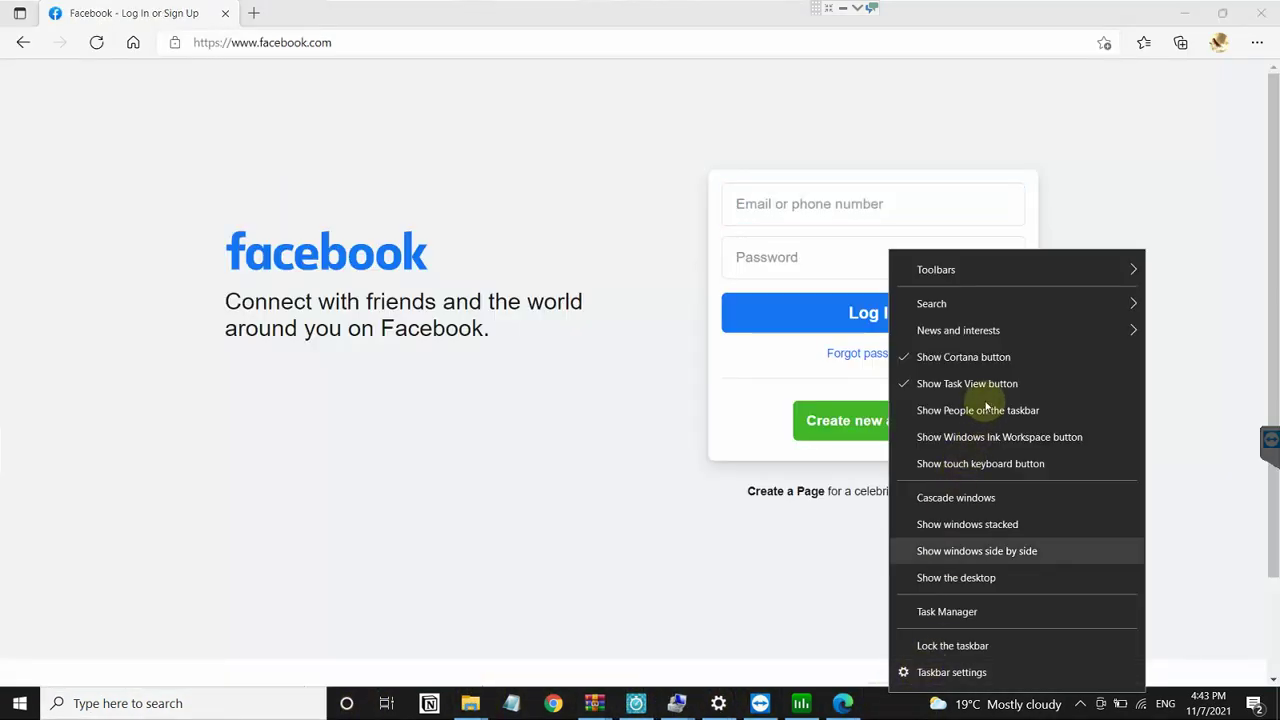
{"action": "mouse_move", "coordinate": [935, 304]}
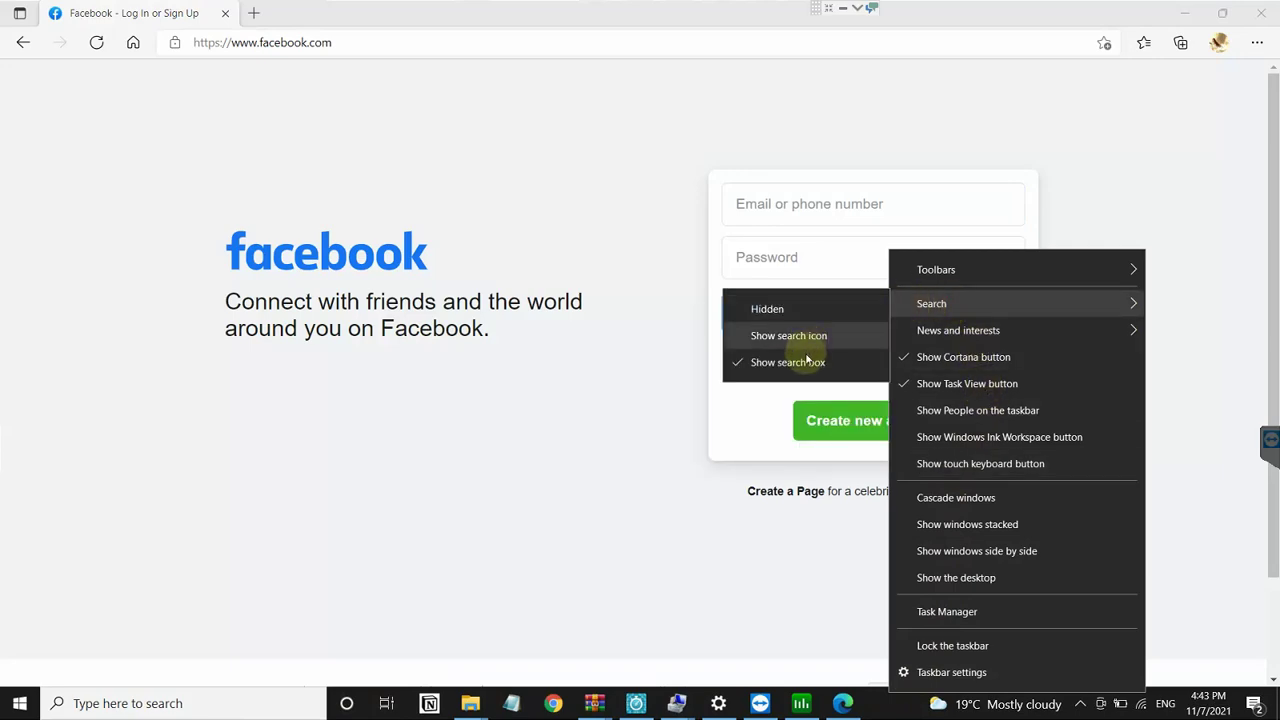
{"action": "left_click", "coordinate": [727, 433]}
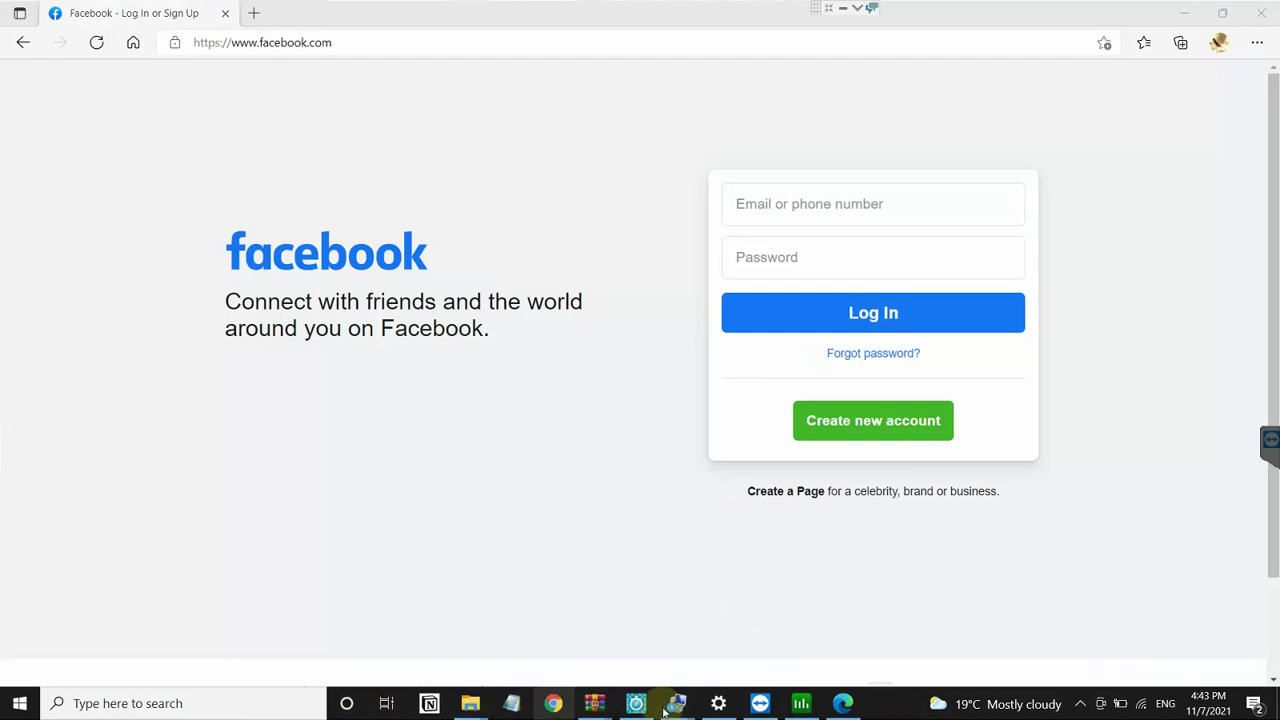
Step: Launch Microsoft Store from Start search with 'stor', then return to the Facebook page in Edge
{"action": "key", "text": "super"}
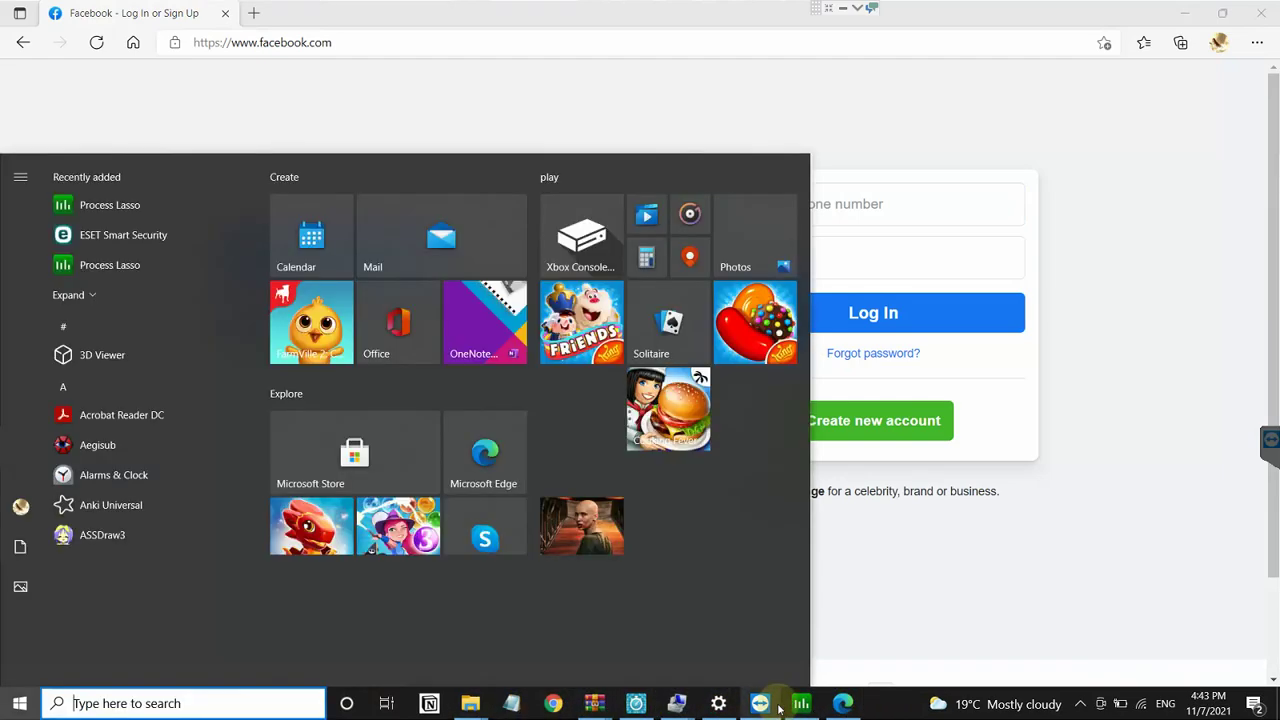
{"action": "type", "text": "stor"}
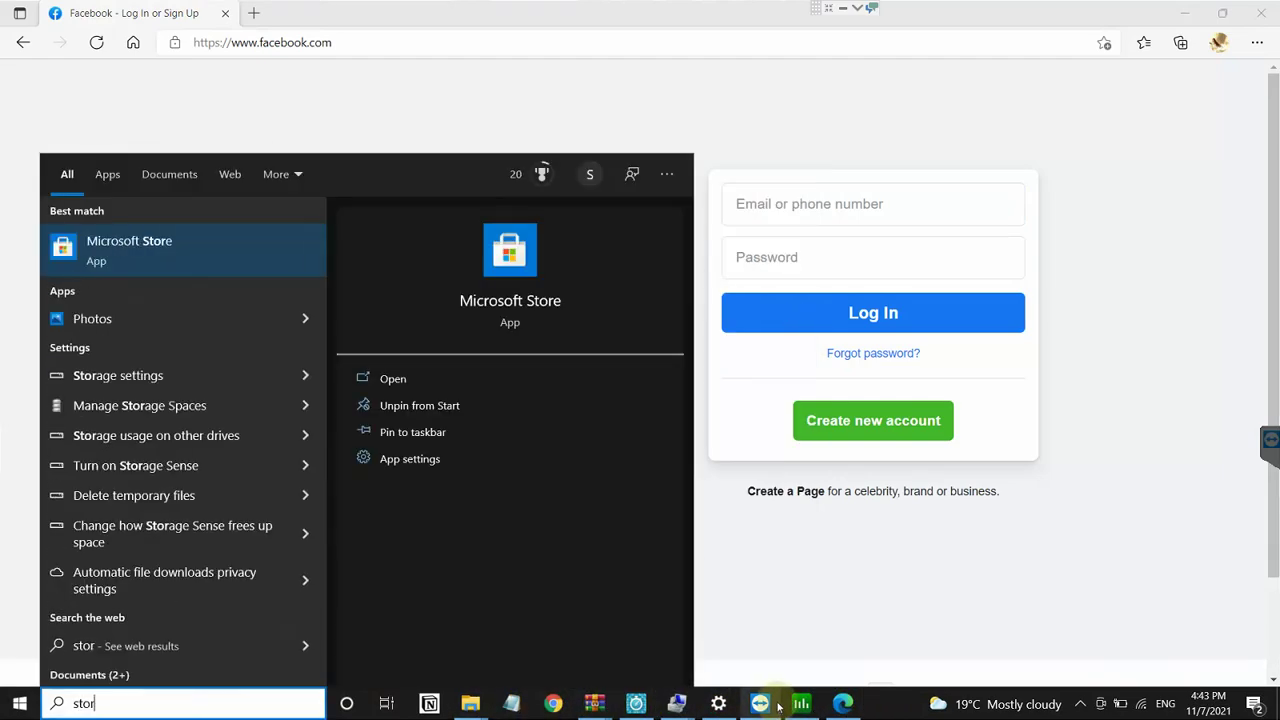
{"action": "key", "text": "Return"}
{"action": "mouse_move", "coordinate": [760, 703]}
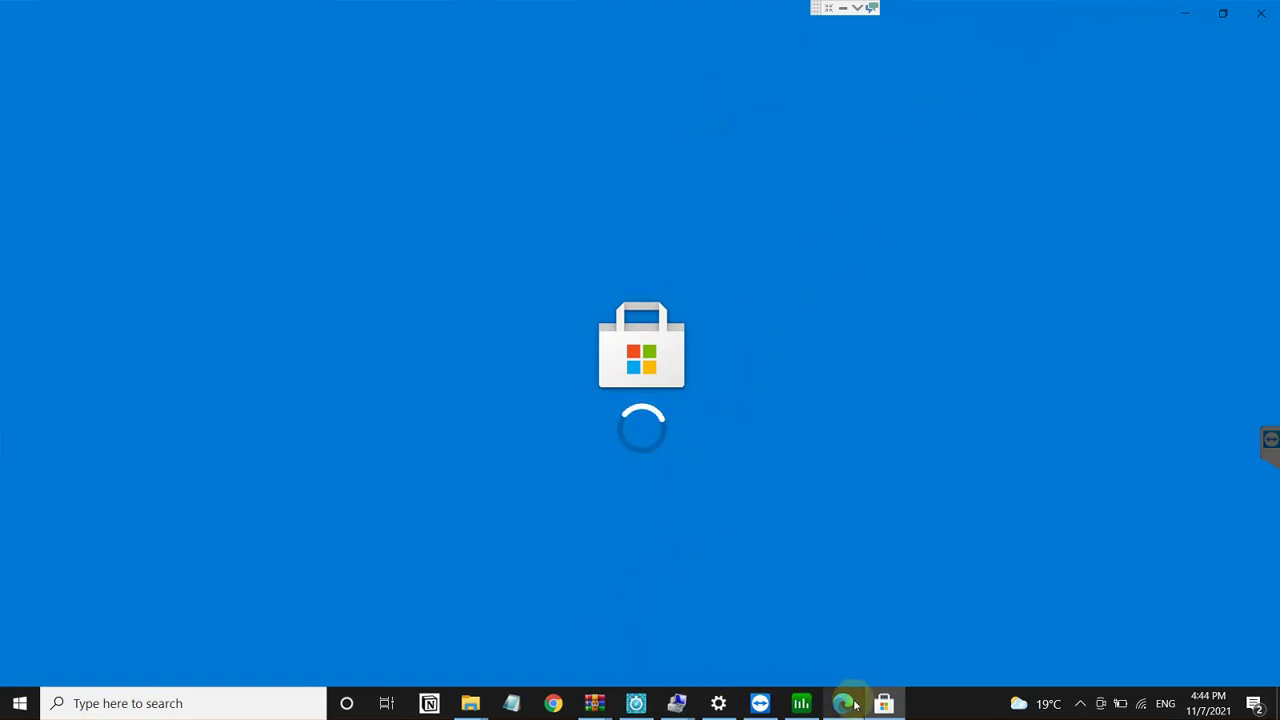
{"action": "mouse_move", "coordinate": [855, 706]}
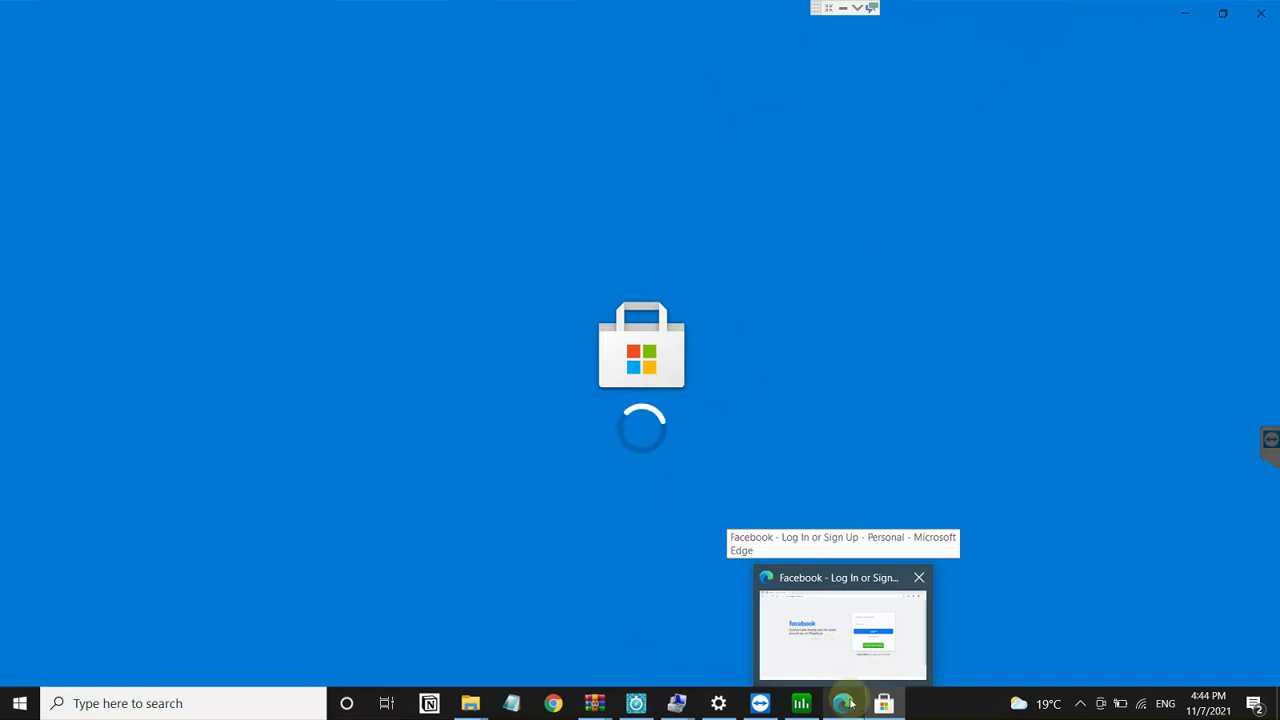
{"action": "left_click", "coordinate": [848, 636]}
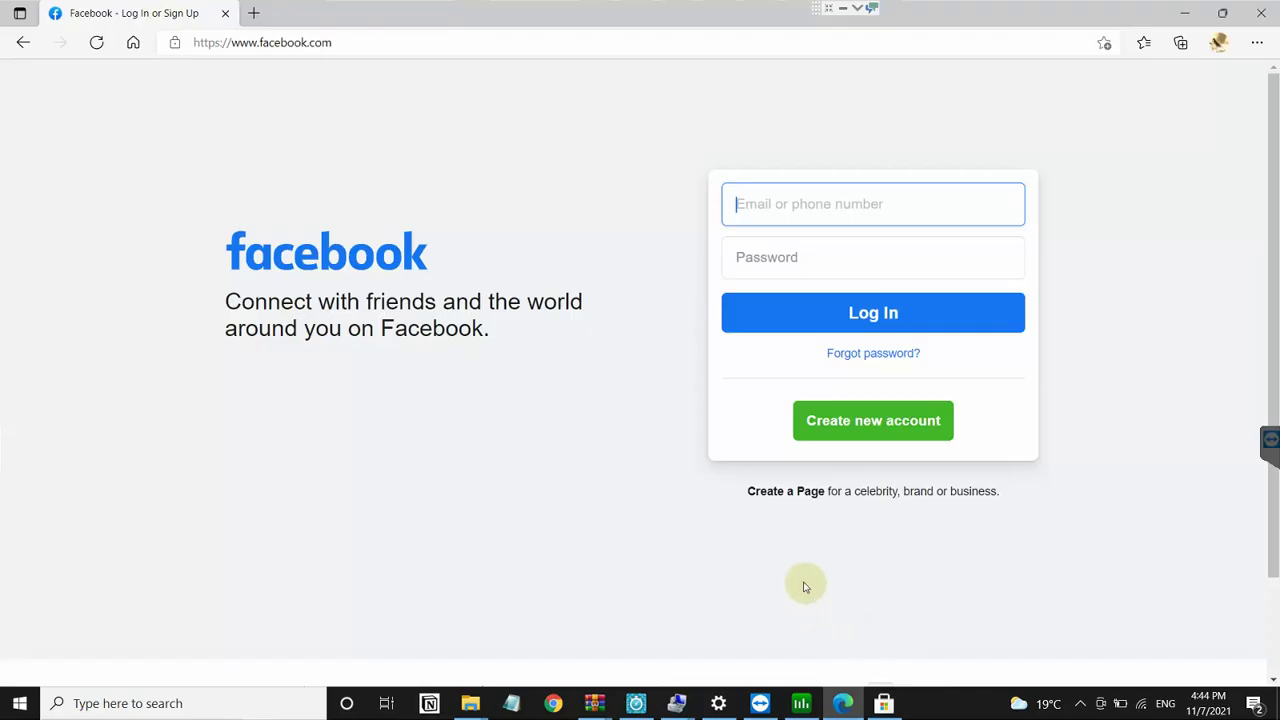
Step: Load youtube.com and open Edge settings in a new tab
{"action": "left_click", "coordinate": [239, 43]}
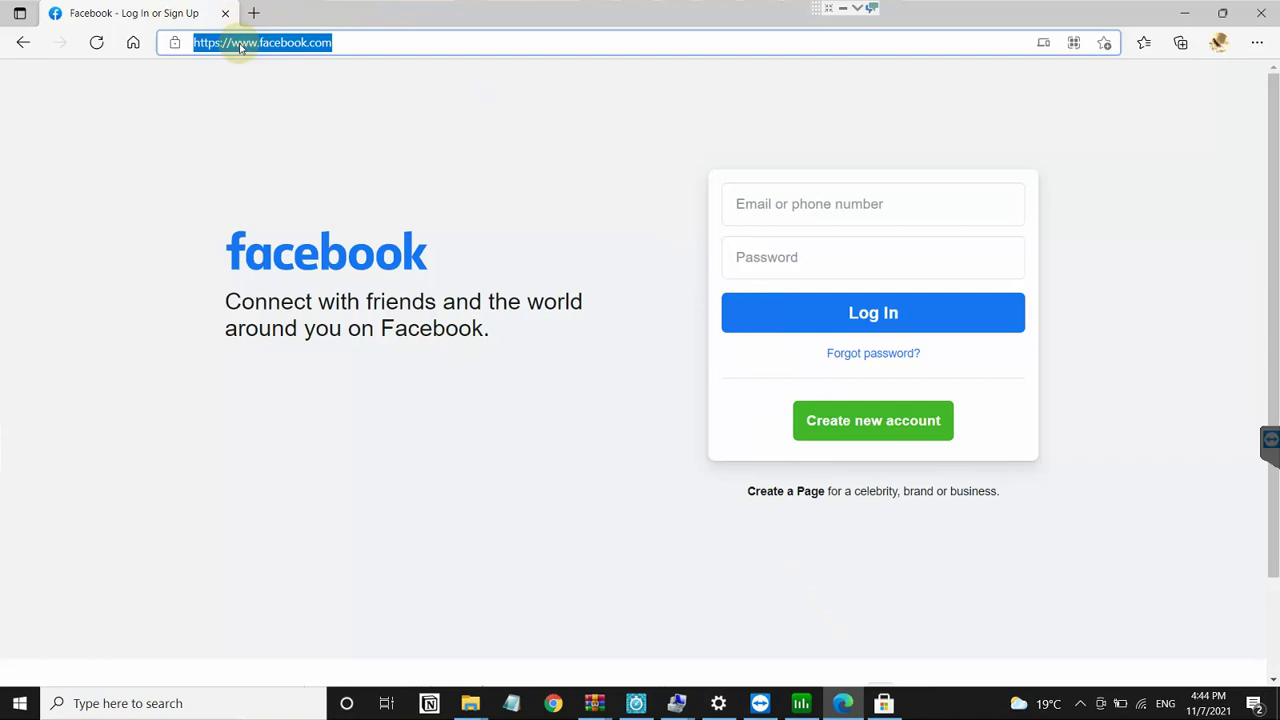
{"action": "type", "text": "youtube.com"}
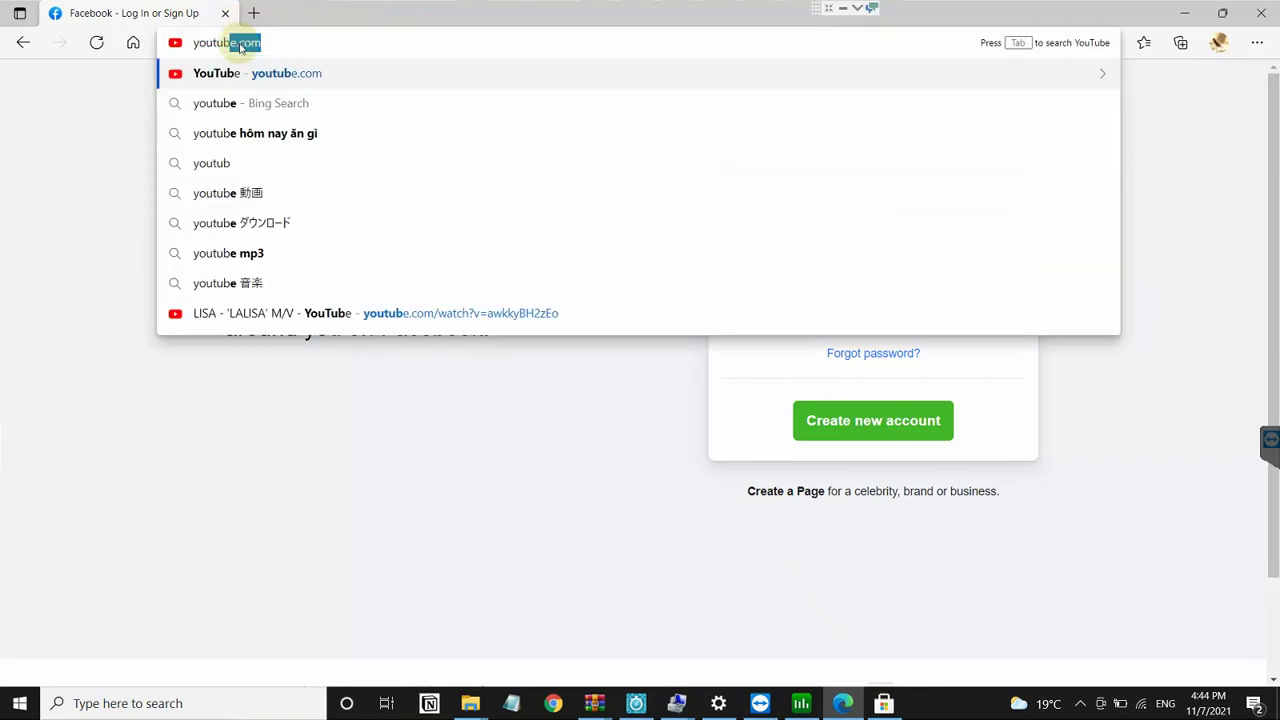
{"action": "key", "text": "Return"}
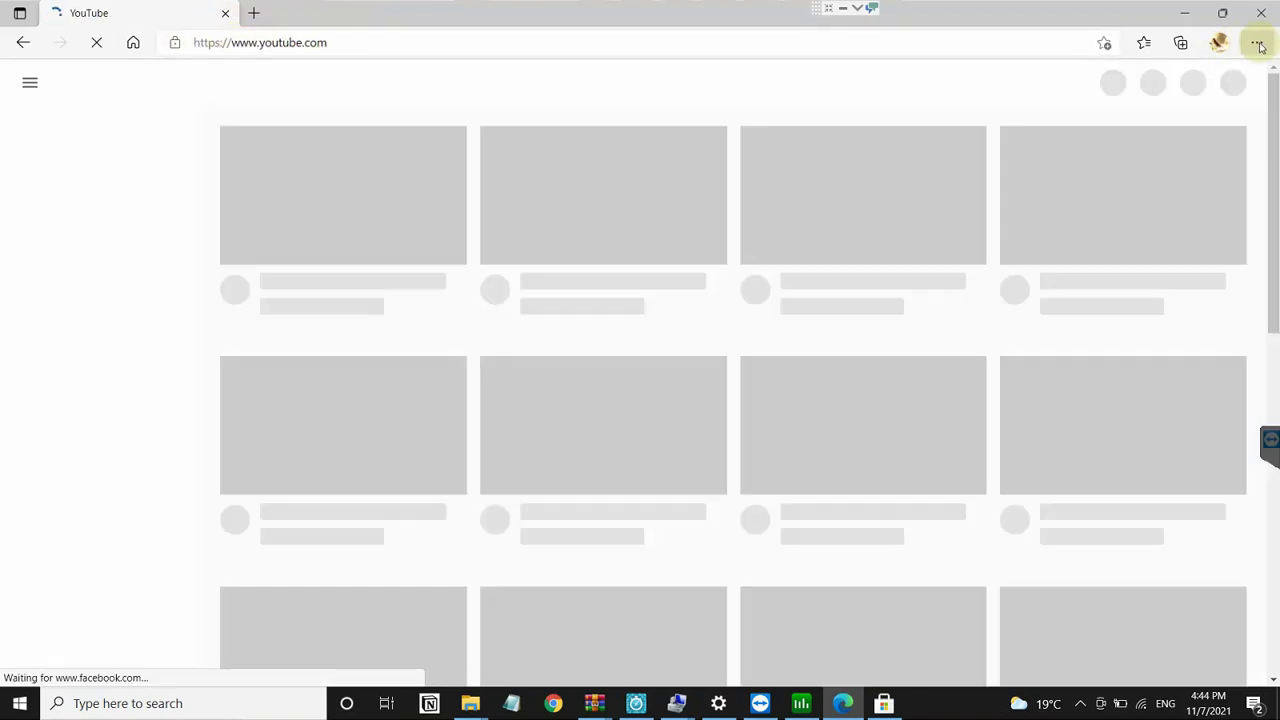
{"action": "left_click", "coordinate": [1257, 42]}
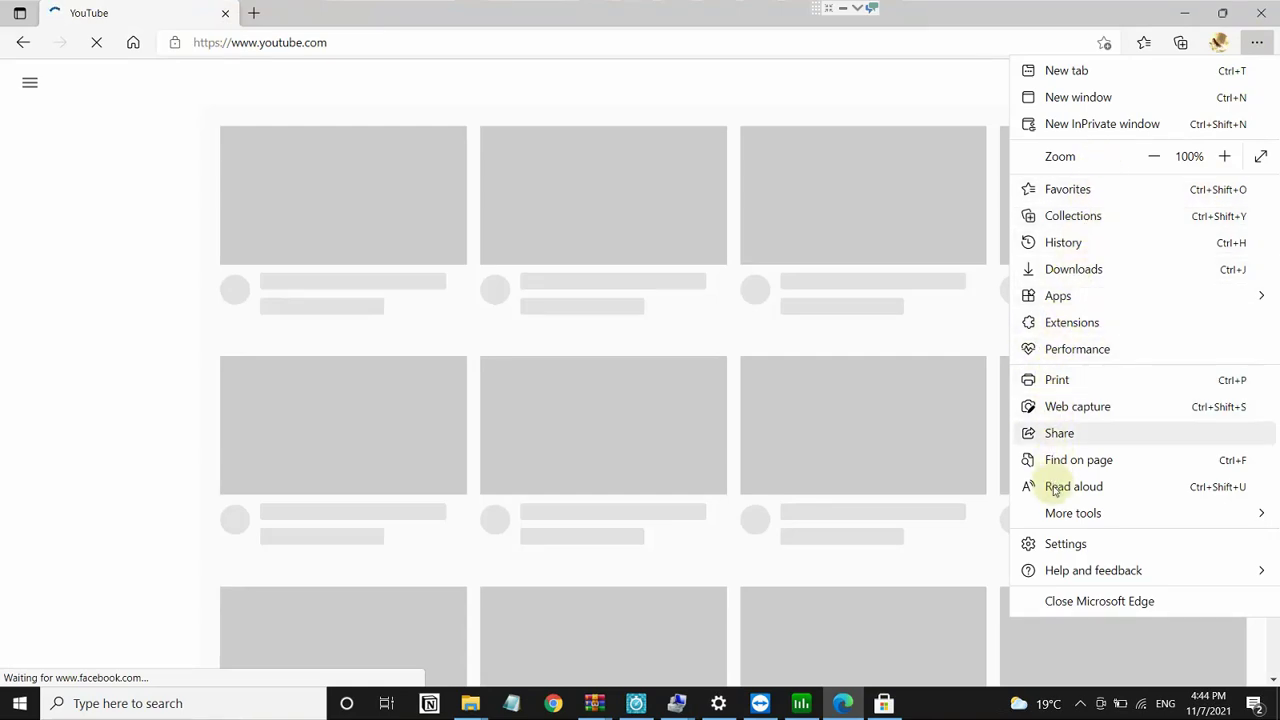
{"action": "left_click", "coordinate": [1062, 546]}
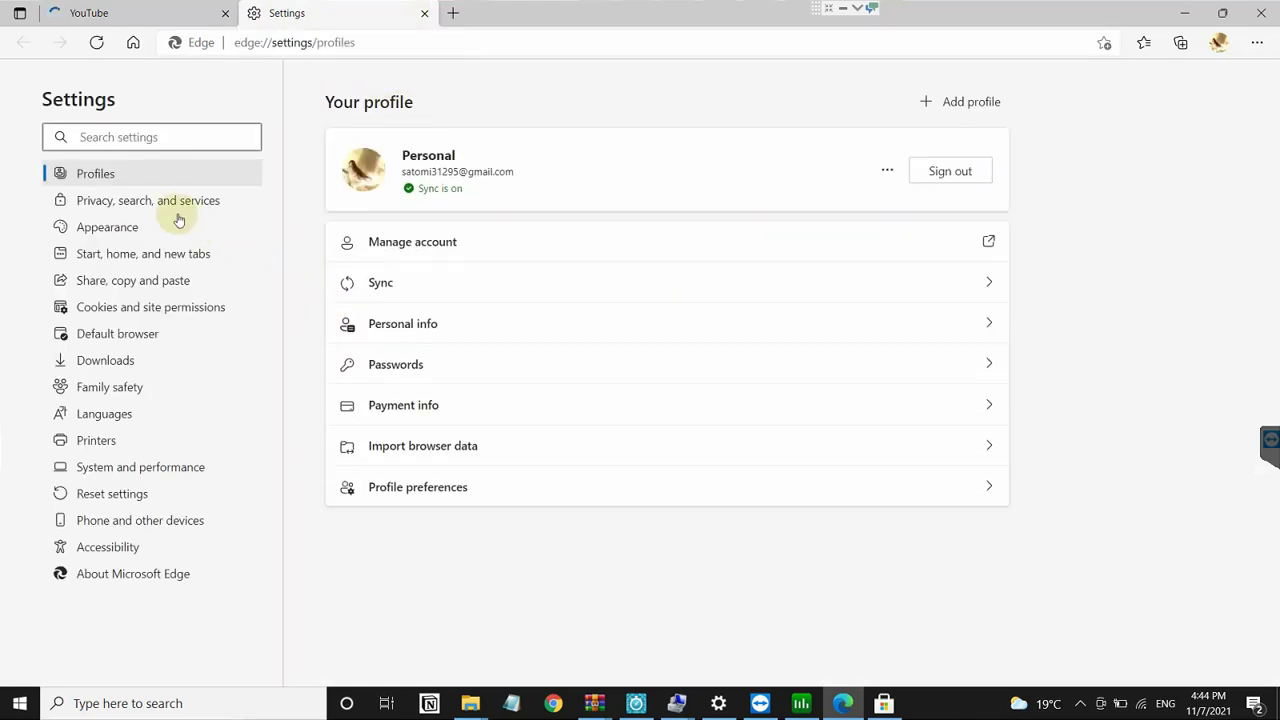
Step: Choose Import favorites from the Favorites pane's more-options menu
{"action": "left_click", "coordinate": [1258, 44]}
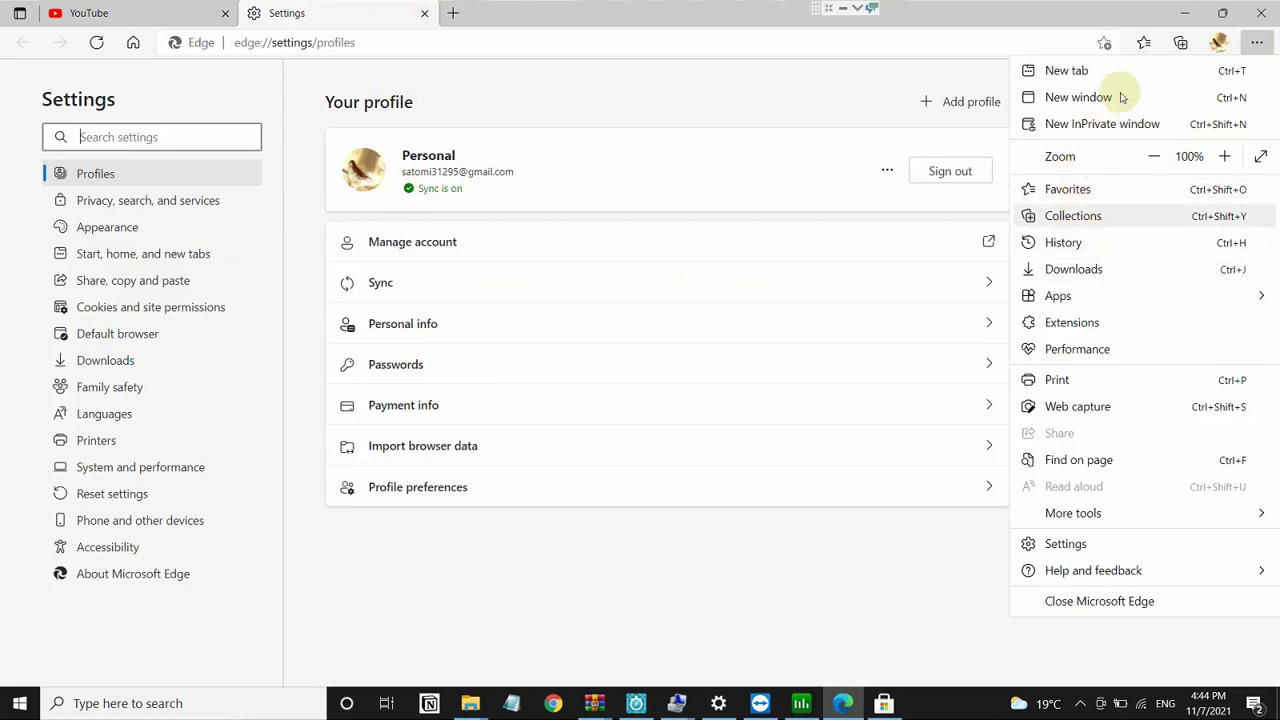
{"action": "left_click", "coordinate": [1143, 43]}
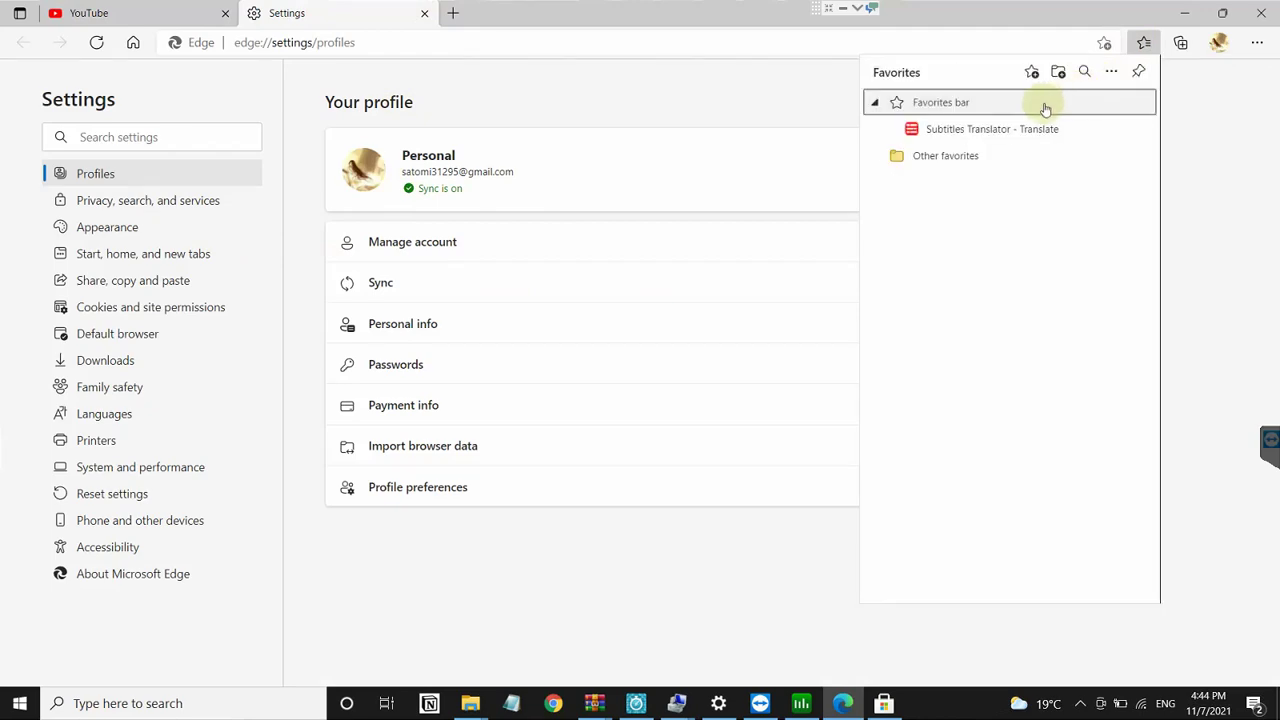
{"action": "left_click", "coordinate": [1111, 75]}
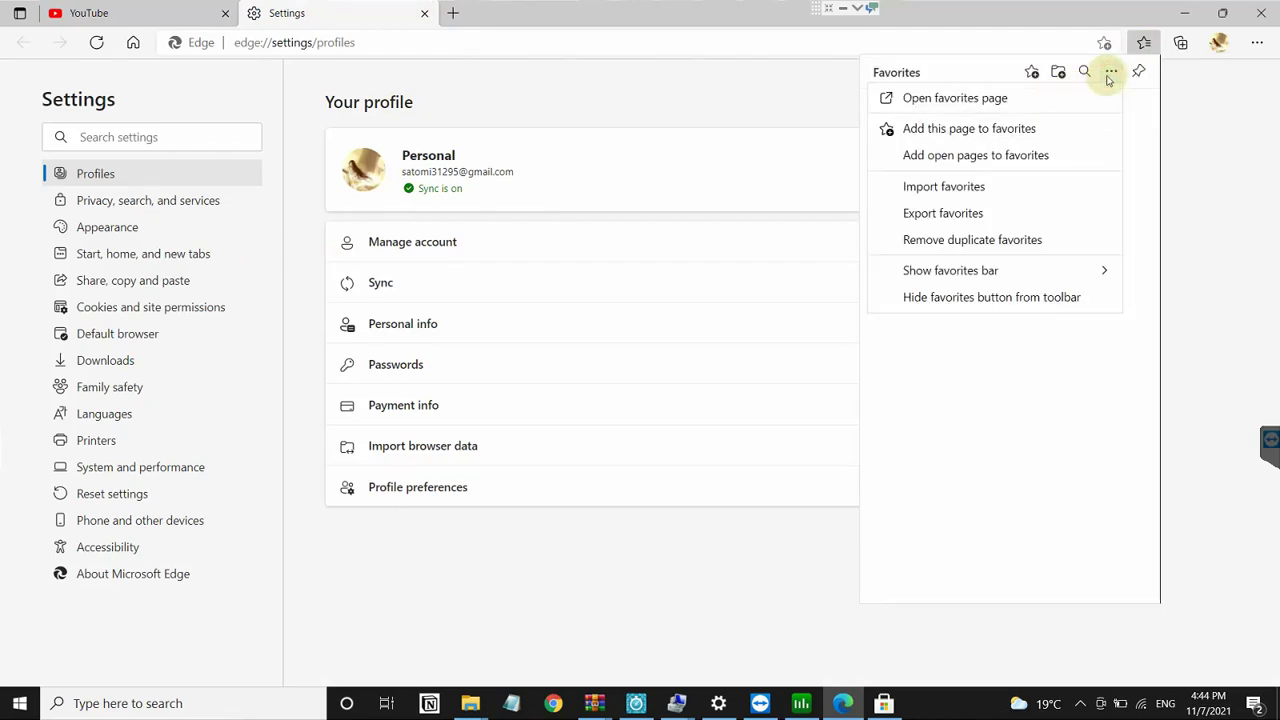
{"action": "left_click", "coordinate": [1026, 191]}
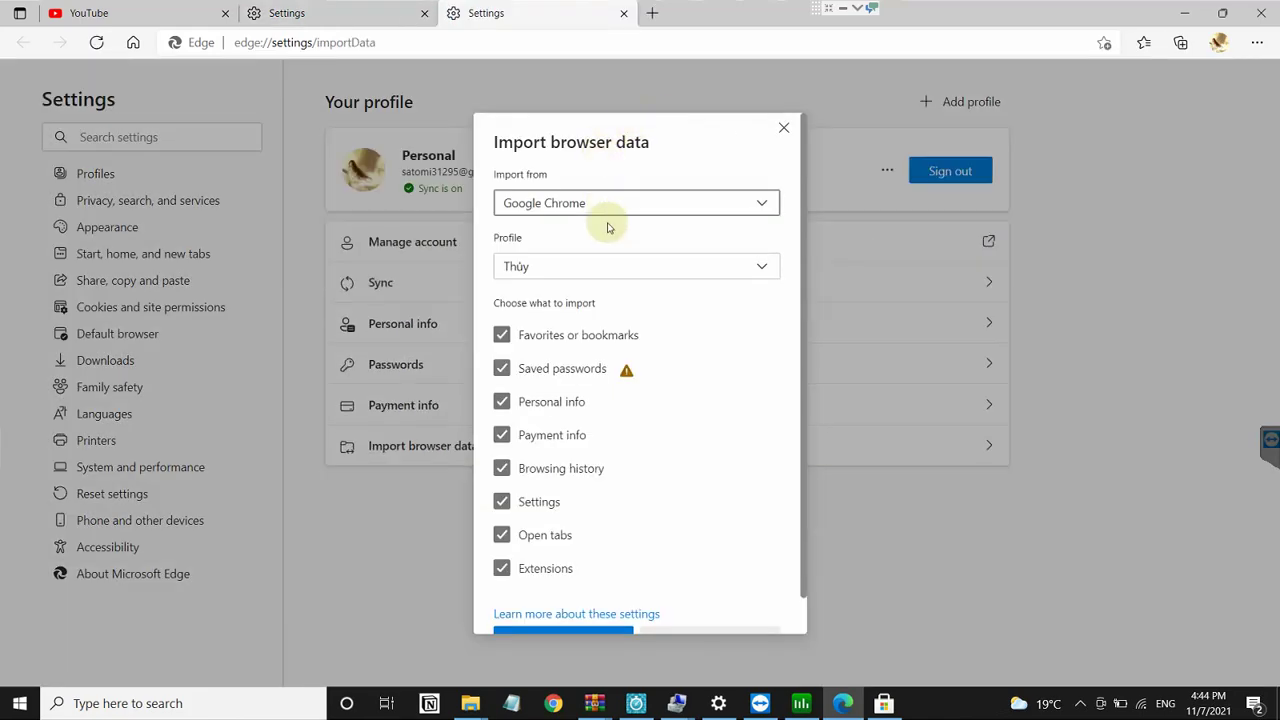
Step: Import all items from the Google Chrome profile into Edge and dismiss the completion message
{"action": "left_click", "coordinate": [626, 273]}
{"action": "left_click", "coordinate": [624, 272]}
{"action": "left_click", "coordinate": [625, 277]}
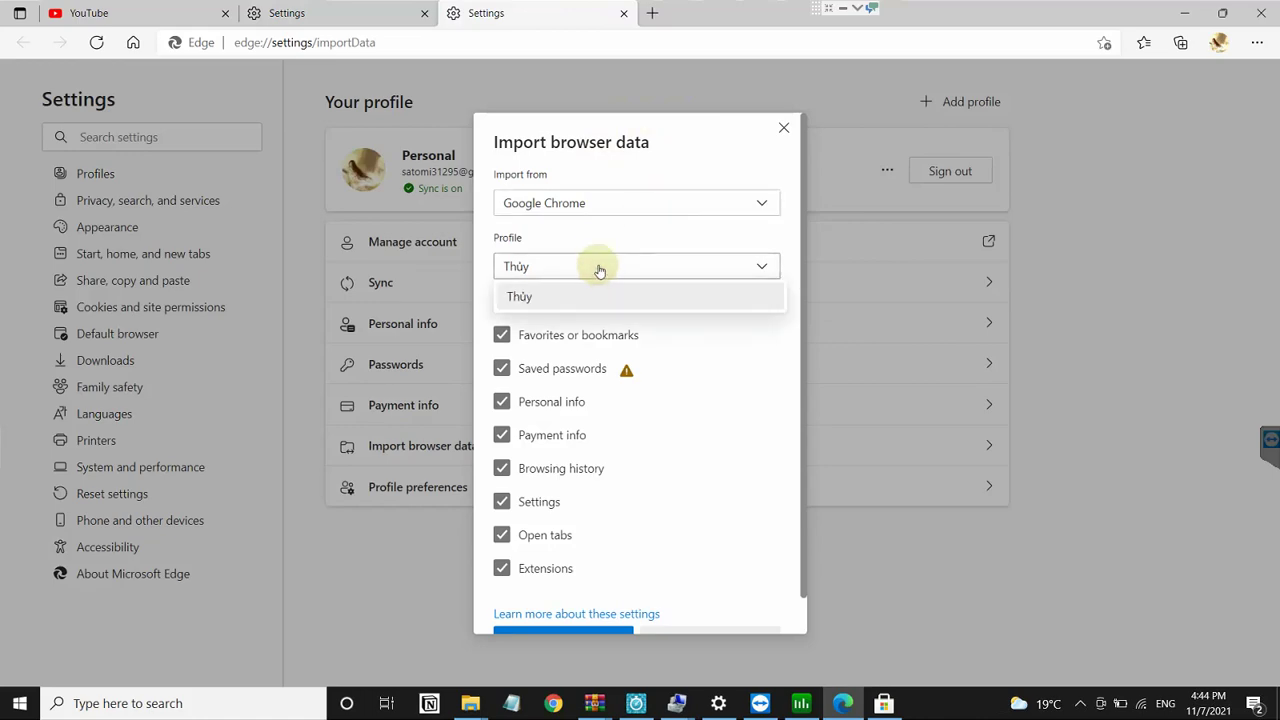
{"action": "left_click", "coordinate": [588, 208]}
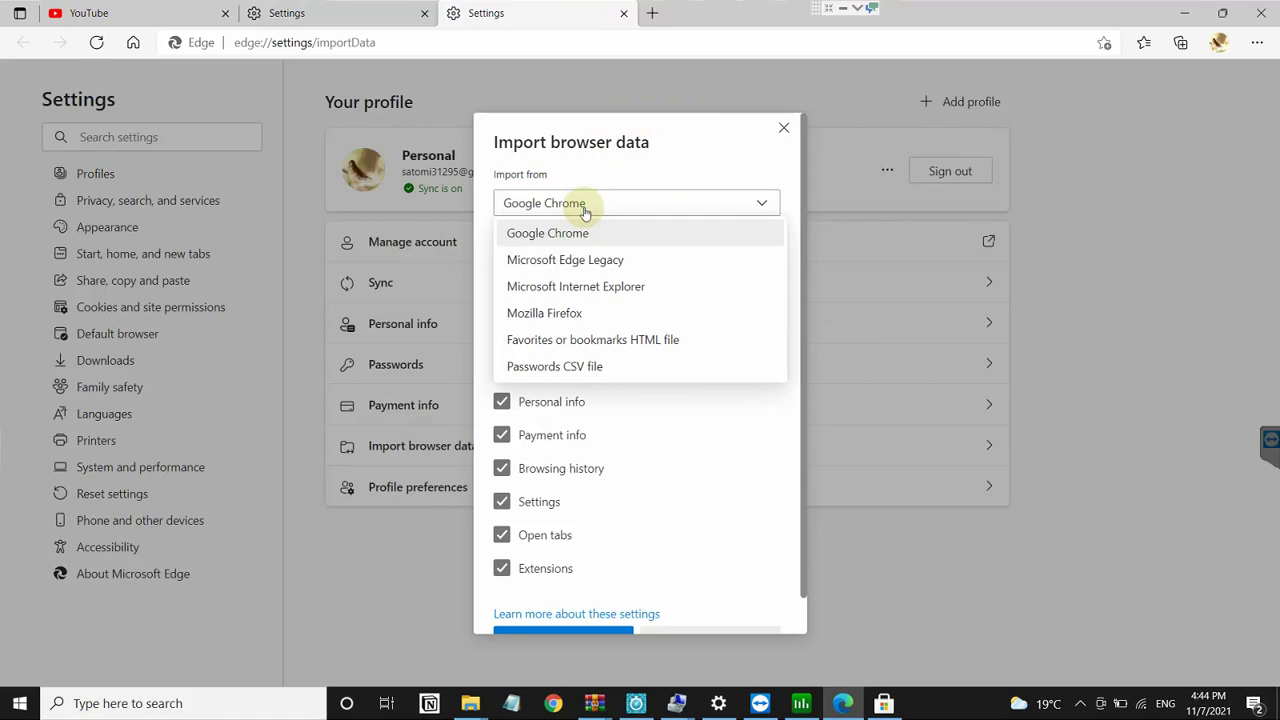
{"action": "left_click", "coordinate": [592, 173]}
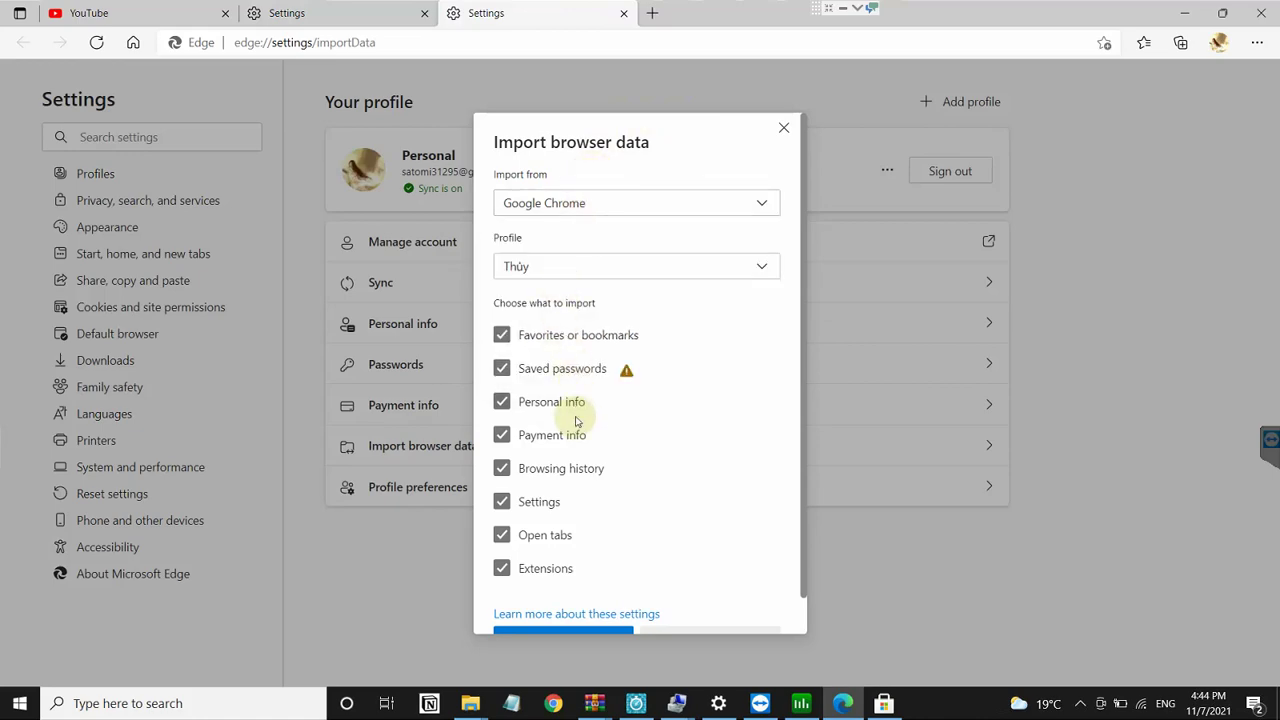
{"action": "scroll", "coordinate": [575, 418], "scroll_direction": "down", "scroll_amount": 1}
{"action": "left_click", "coordinate": [591, 606]}
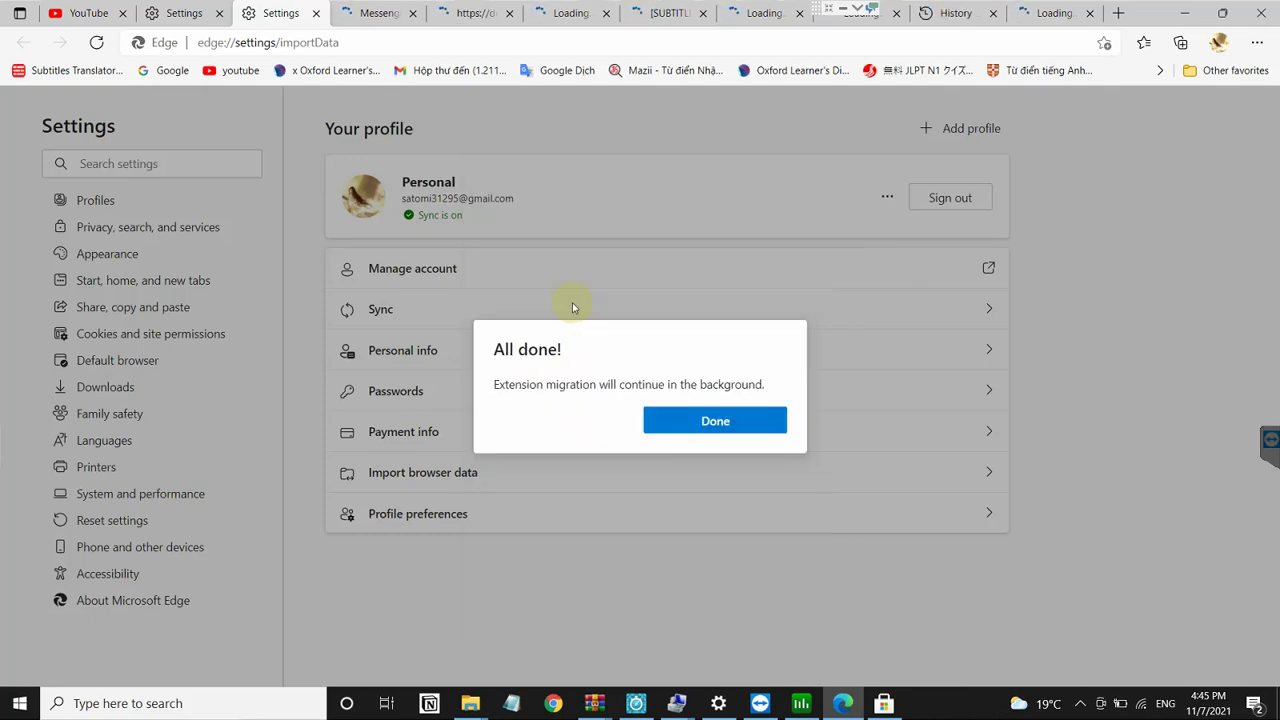
{"action": "left_click", "coordinate": [703, 424]}
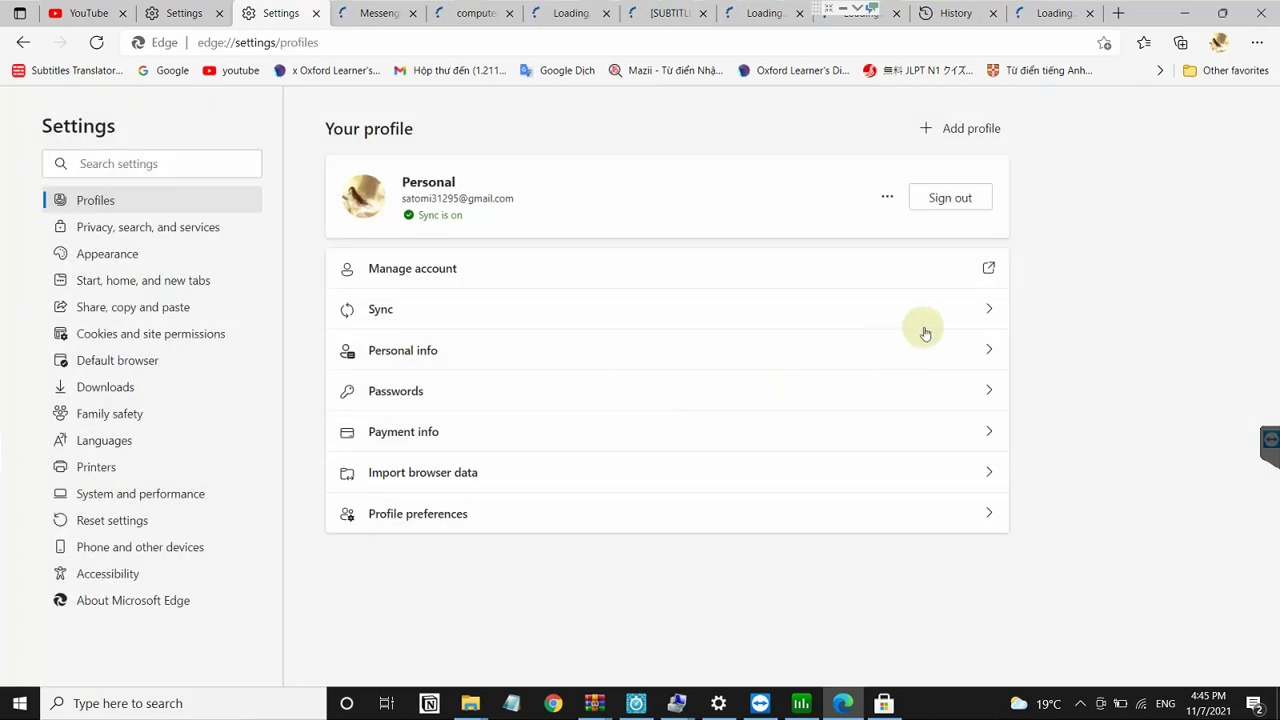
Step: Check the imported bookmarks in the Favorites list
{"action": "left_click", "coordinate": [1143, 42]}
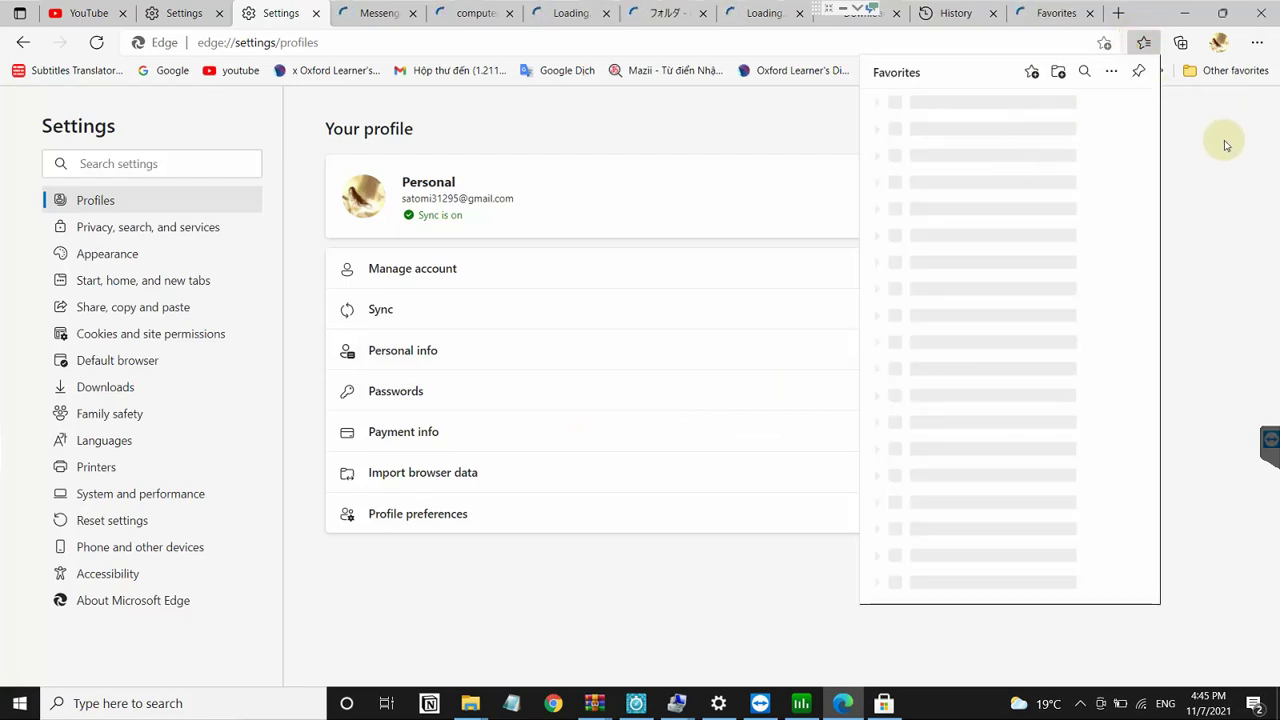
{"action": "left_click", "coordinate": [1143, 42]}
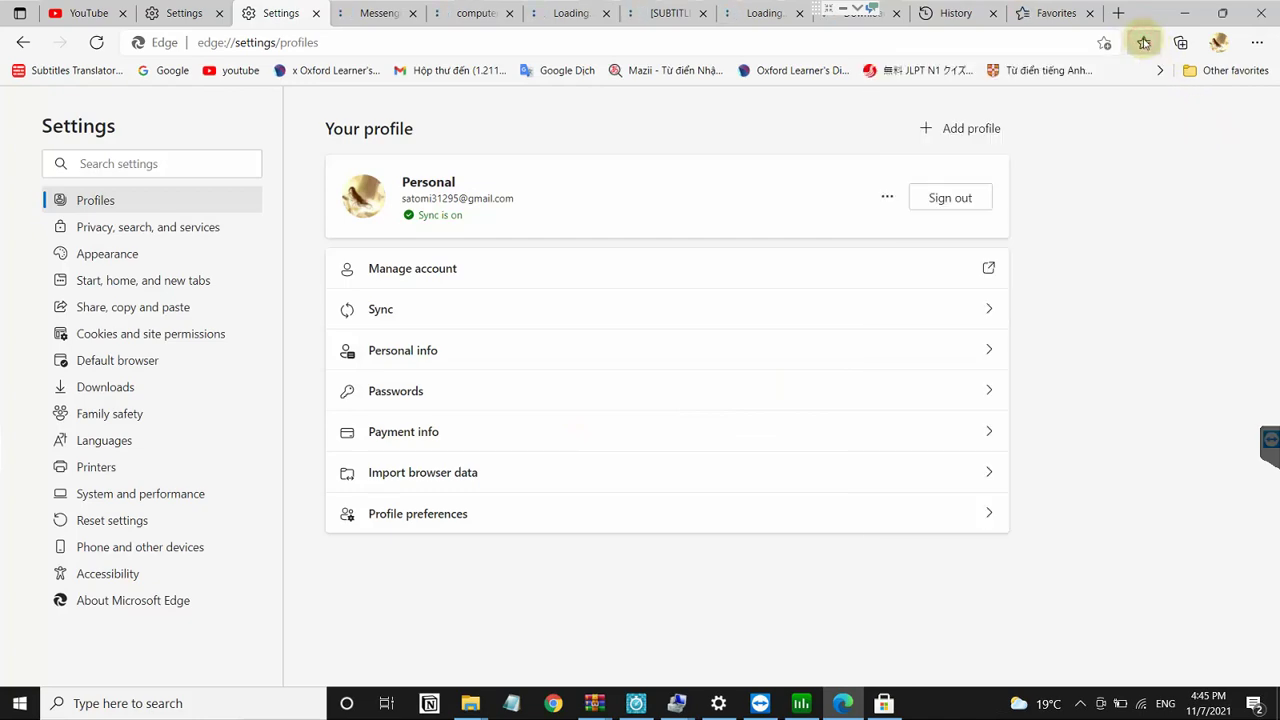
{"action": "left_click", "coordinate": [1144, 42]}
{"action": "left_click", "coordinate": [1144, 42]}
{"action": "left_click", "coordinate": [1144, 42]}
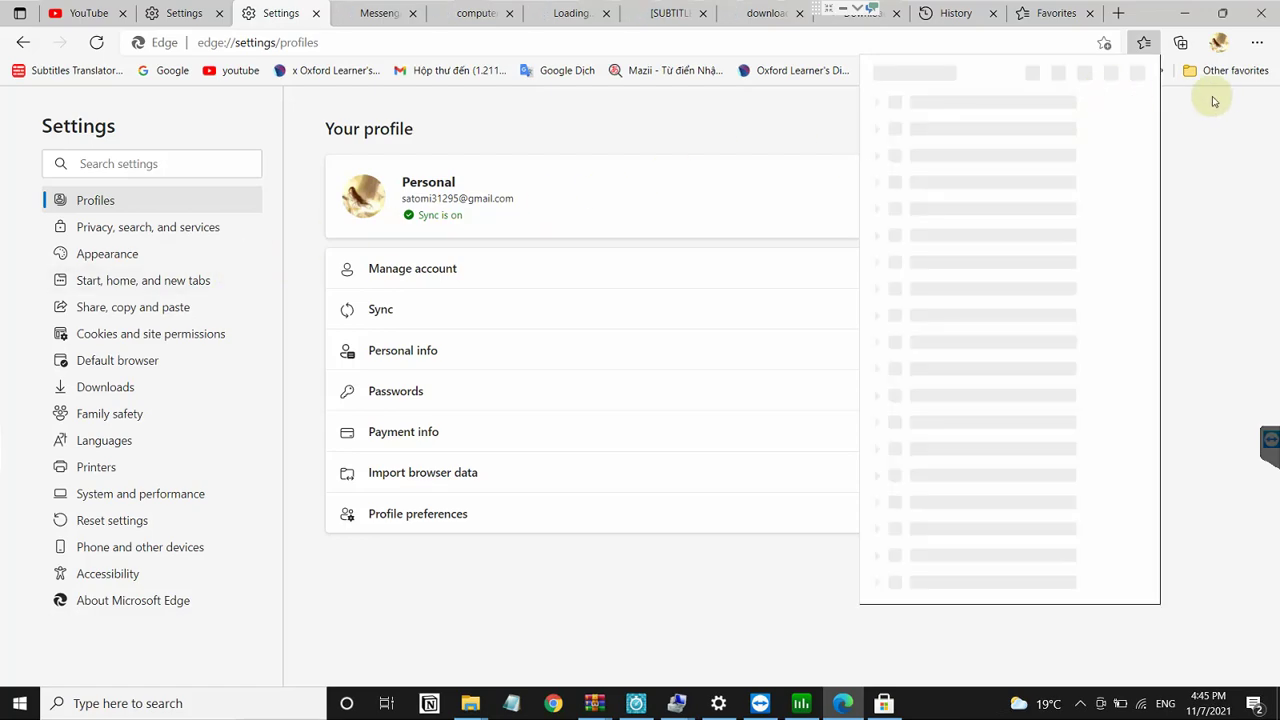
Step: Turn on the imported extensions, allowing extensions from other stores
{"action": "left_click", "coordinate": [1256, 45]}
{"action": "left_click", "coordinate": [1258, 46]}
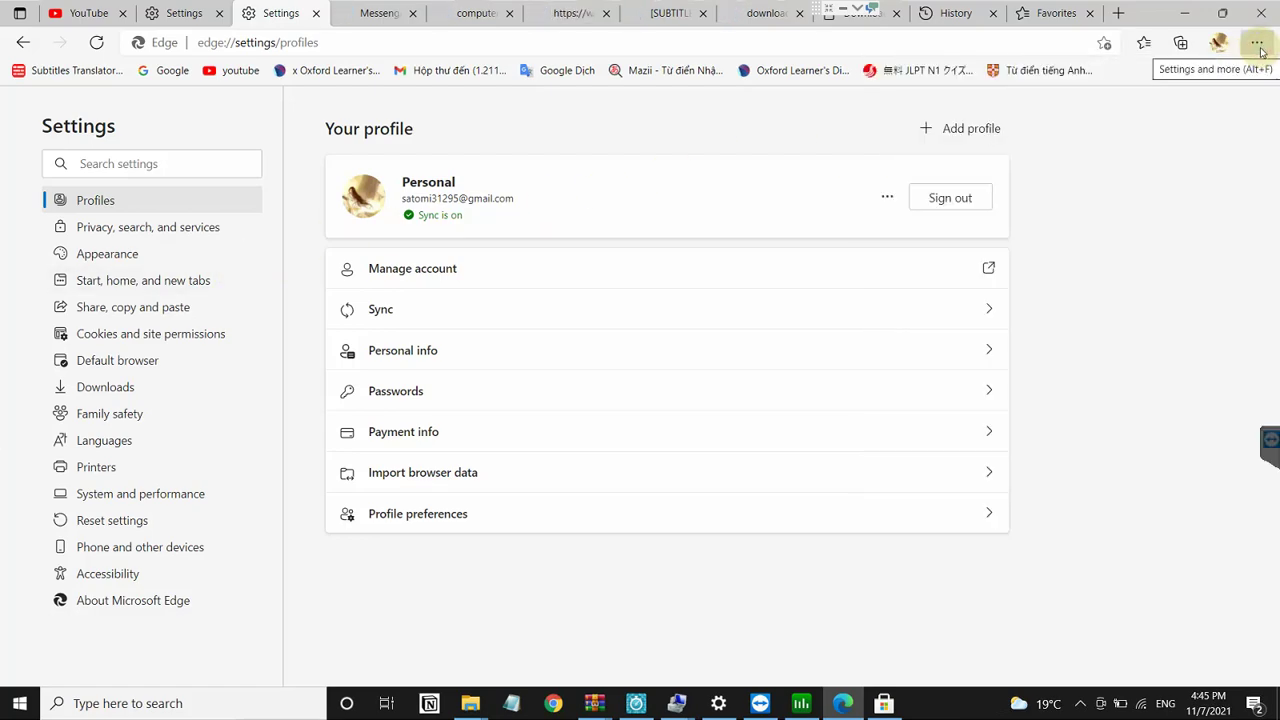
{"action": "left_click", "coordinate": [1255, 43]}
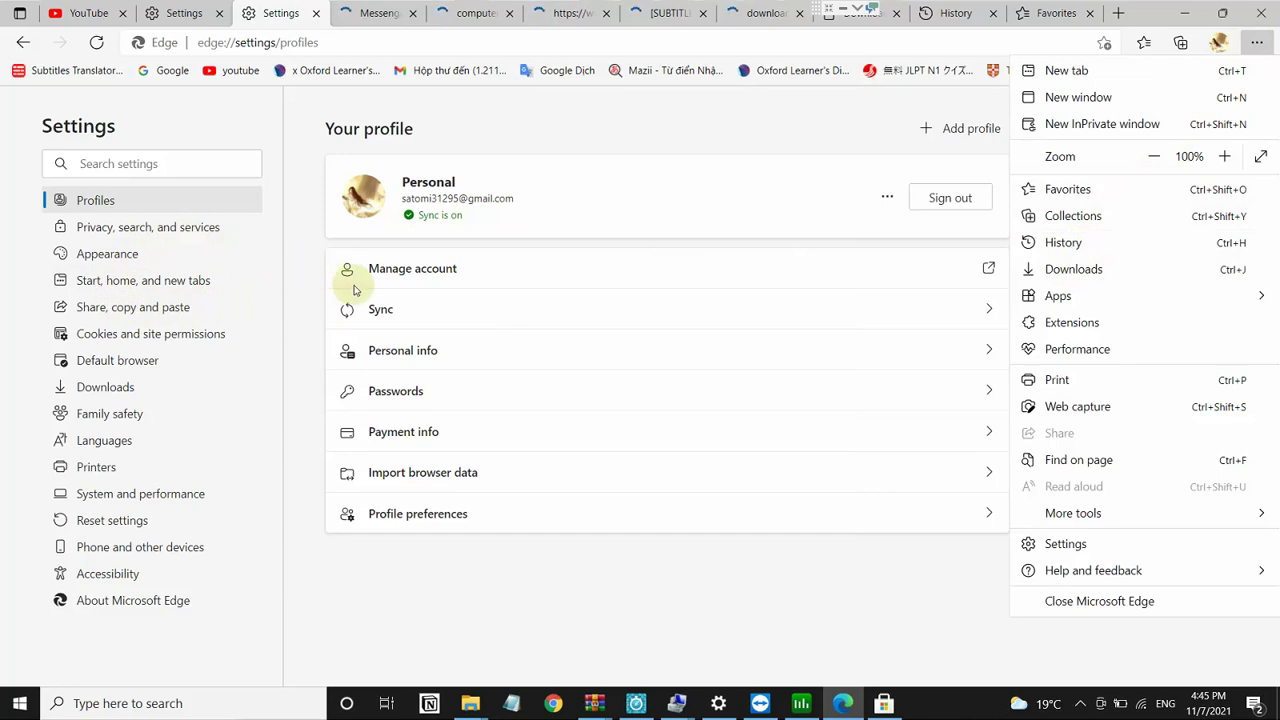
{"action": "left_click", "coordinate": [414, 269]}
{"action": "left_click", "coordinate": [425, 270]}
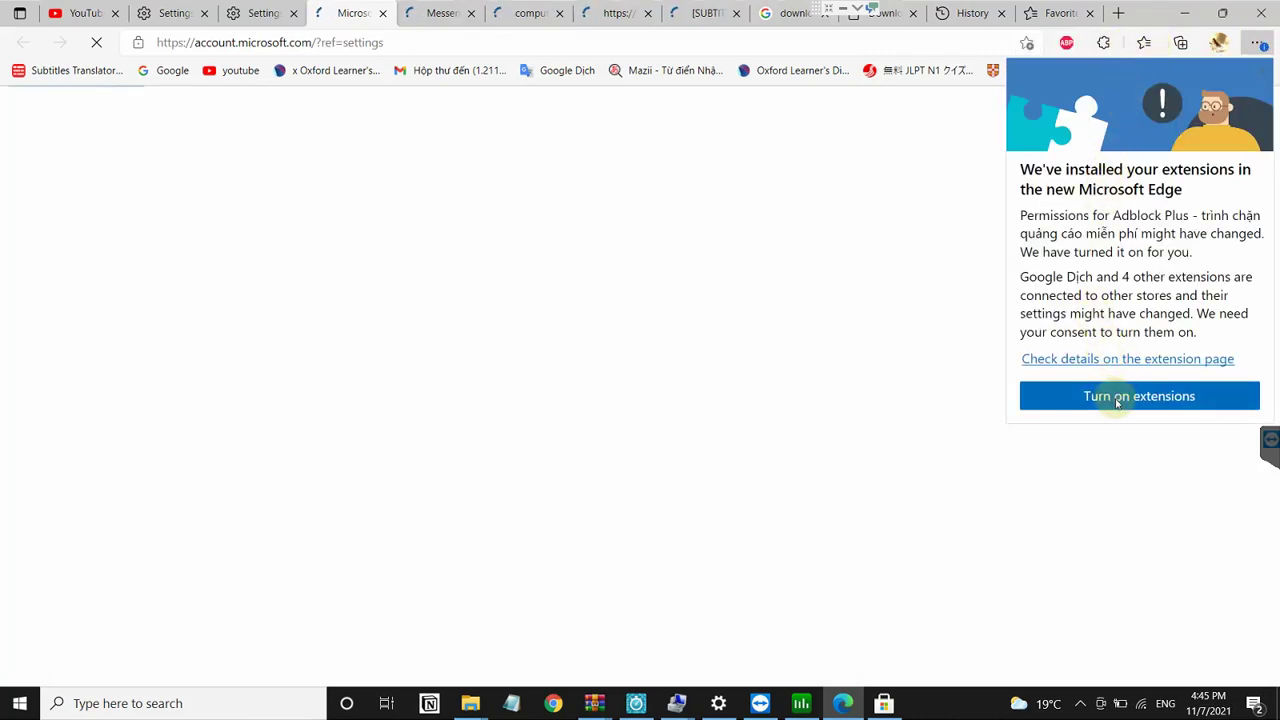
{"action": "left_click", "coordinate": [1109, 394]}
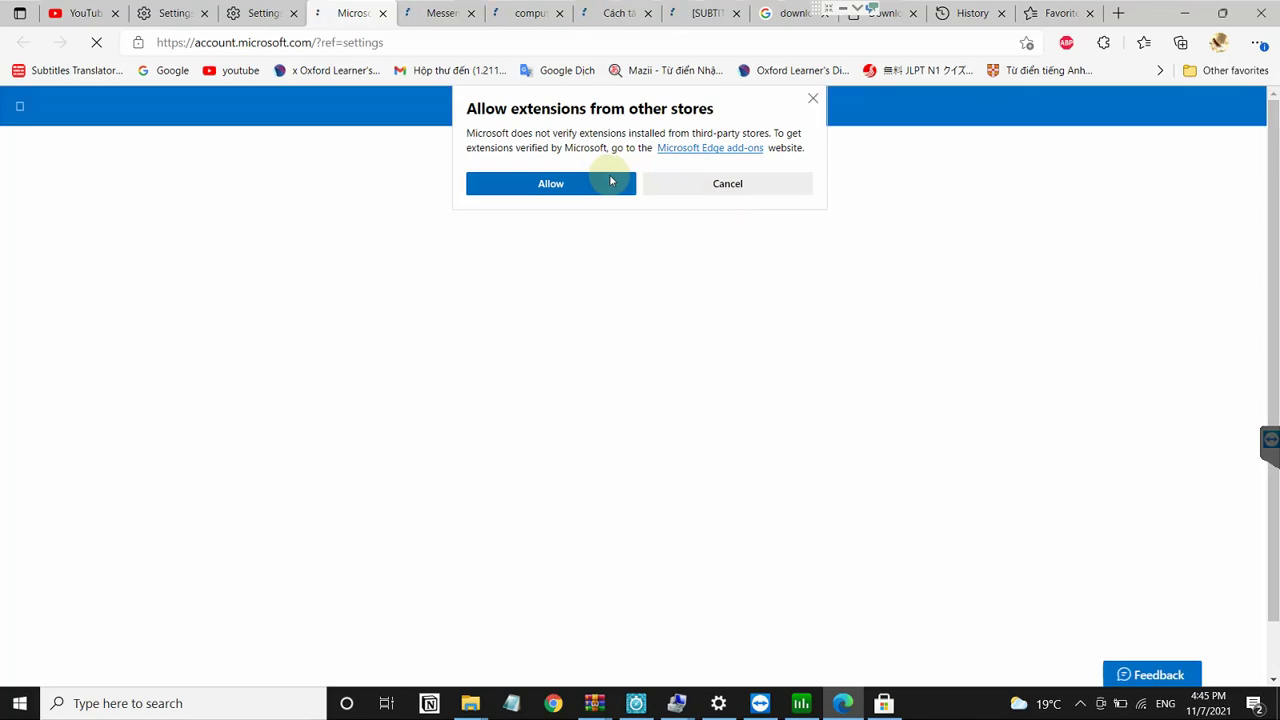
{"action": "left_click", "coordinate": [611, 183]}
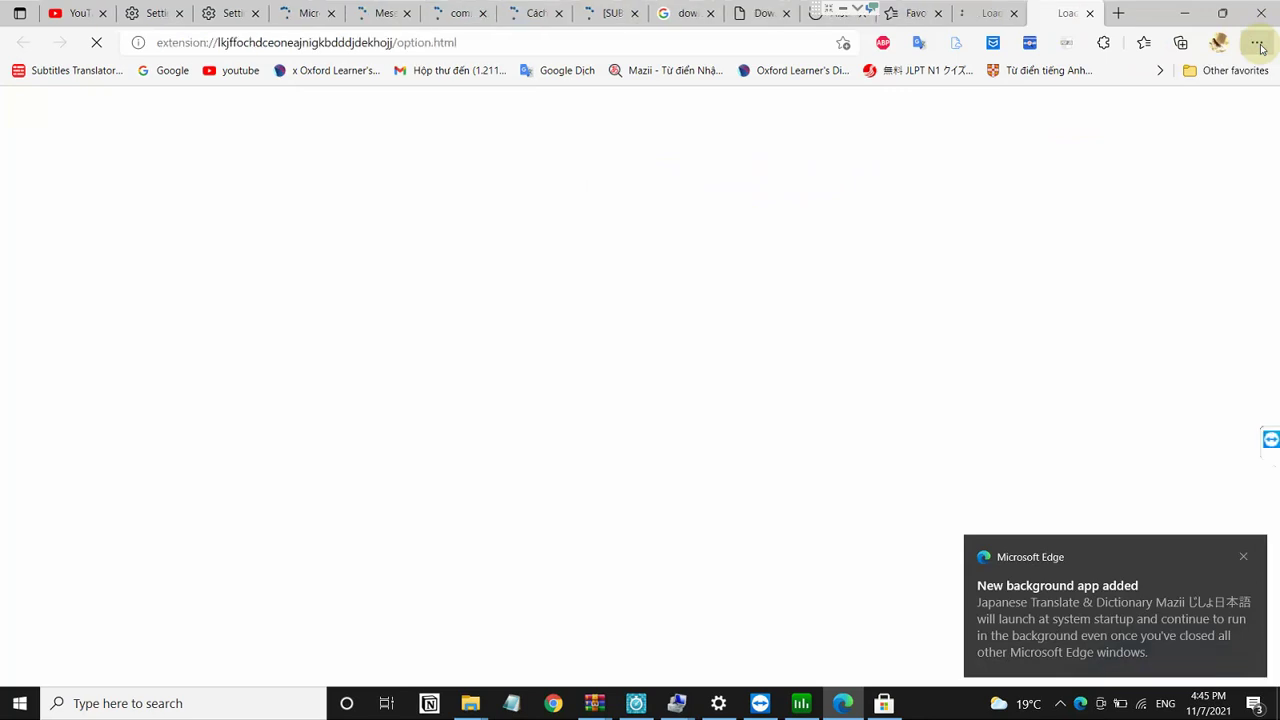
Step: Dismiss the Auslogics notification and open Edge settings
{"action": "left_click", "coordinate": [1258, 43]}
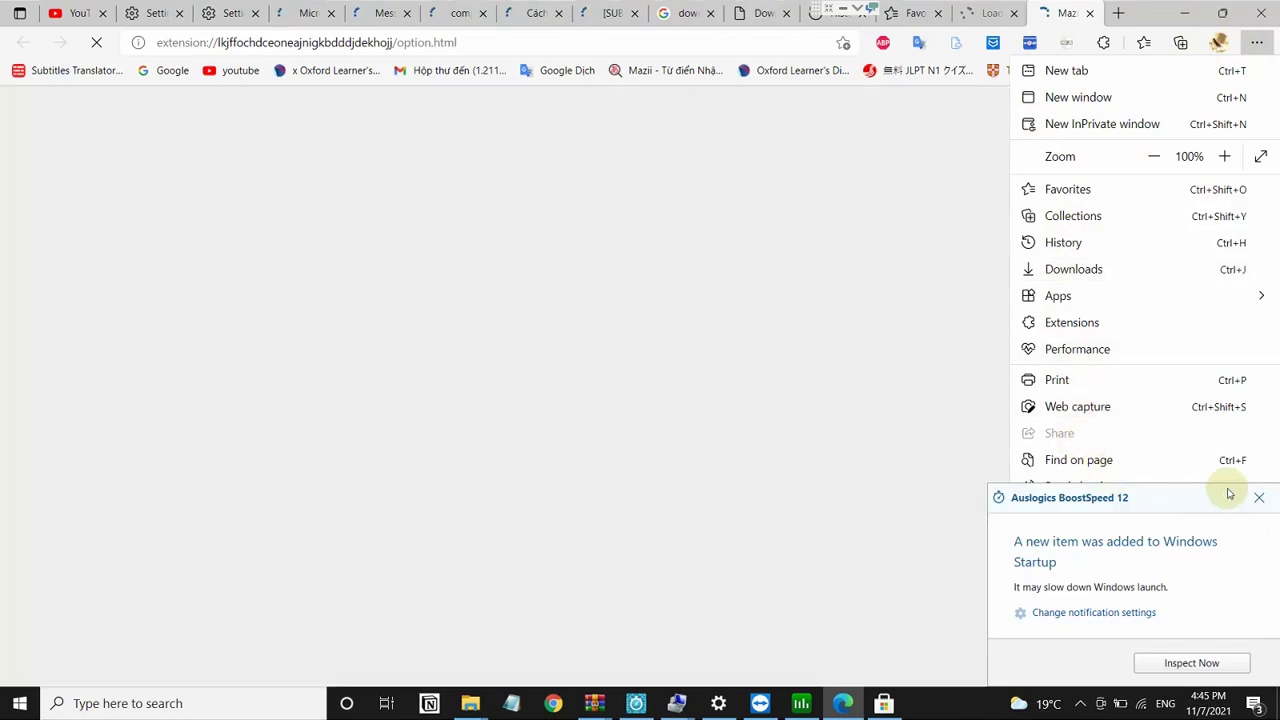
{"action": "left_click", "coordinate": [1259, 497]}
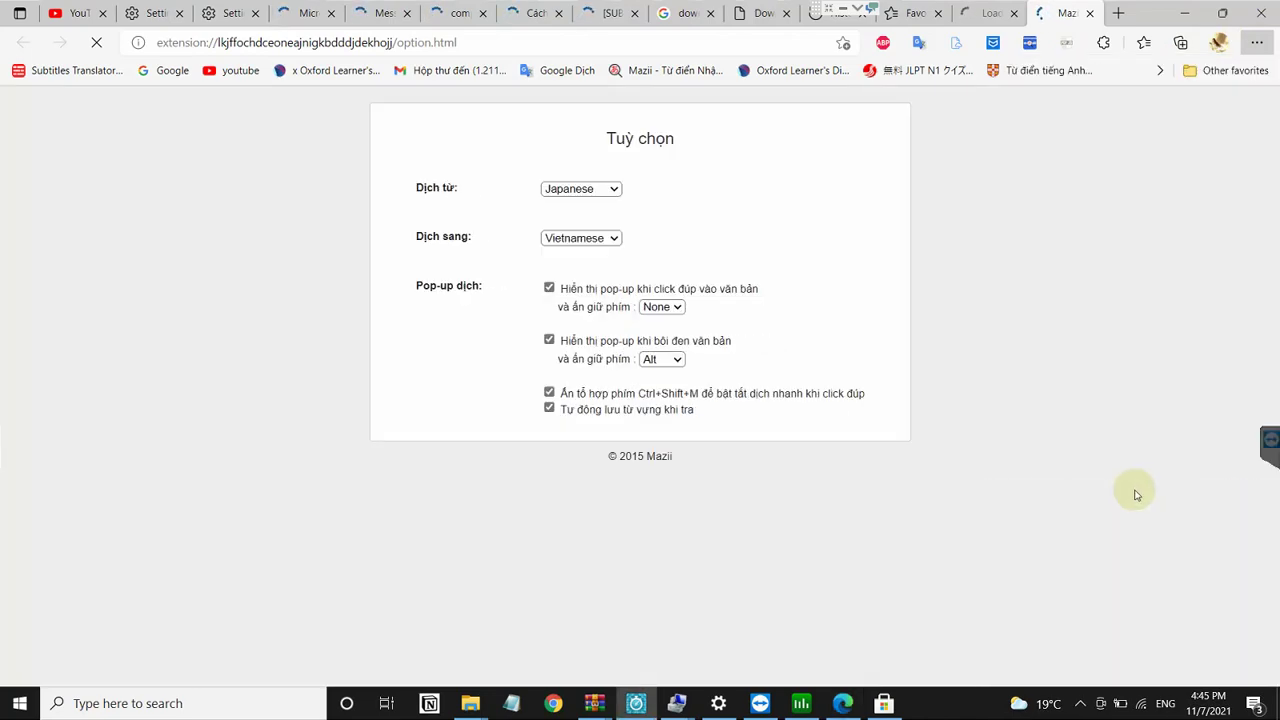
{"action": "left_click", "coordinate": [1262, 42]}
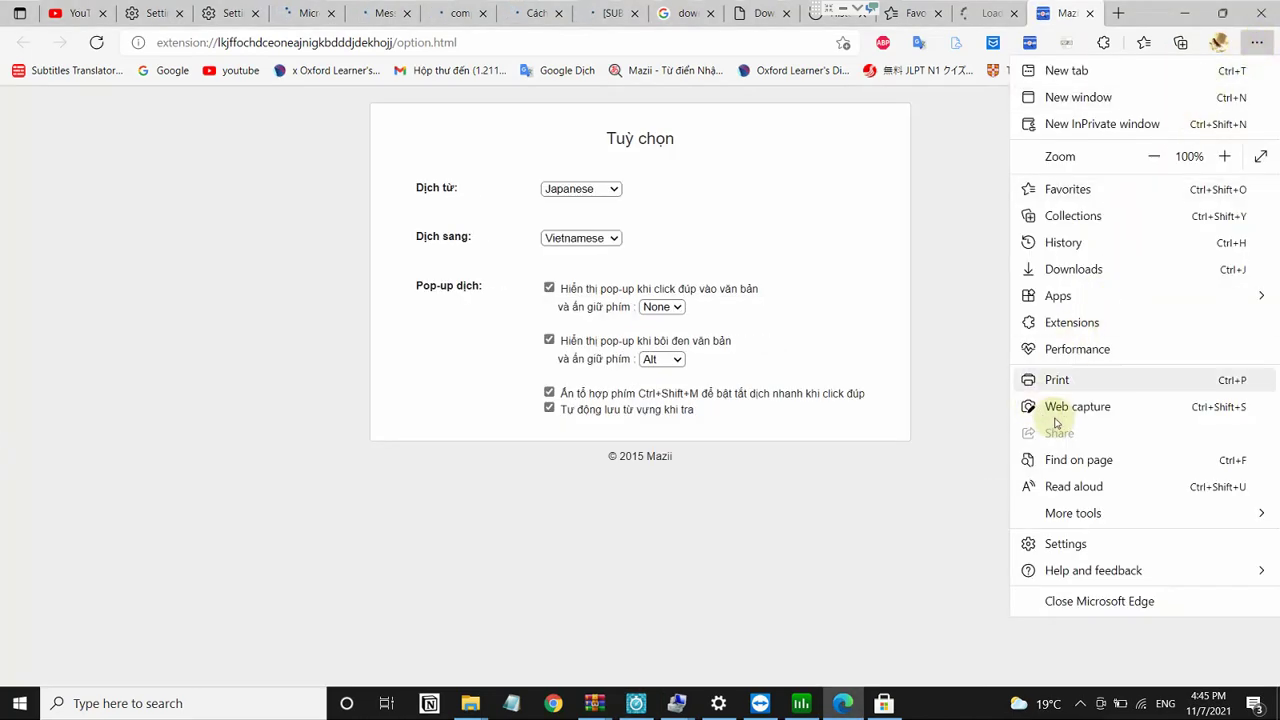
{"action": "left_click", "coordinate": [1066, 543]}
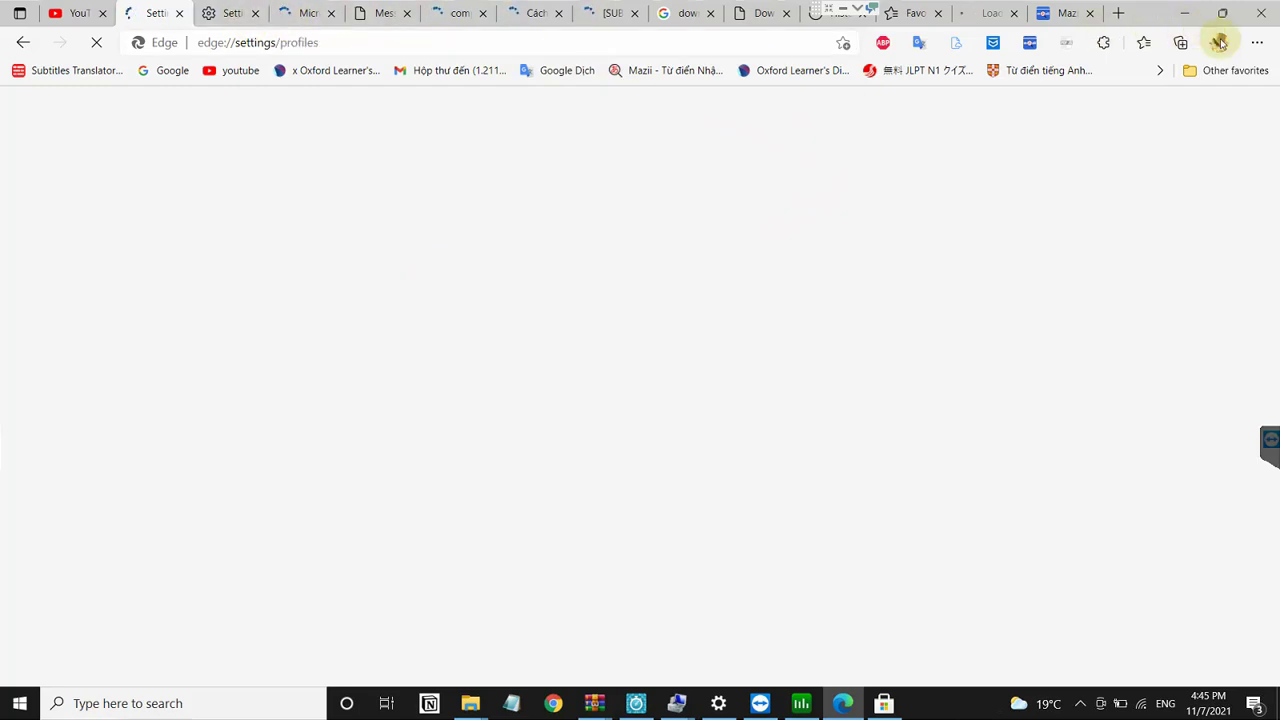
Step: Open Edge's saved Passwords settings, dismissing the Auslogics privacy alert along the way
{"action": "left_click", "coordinate": [1252, 43]}
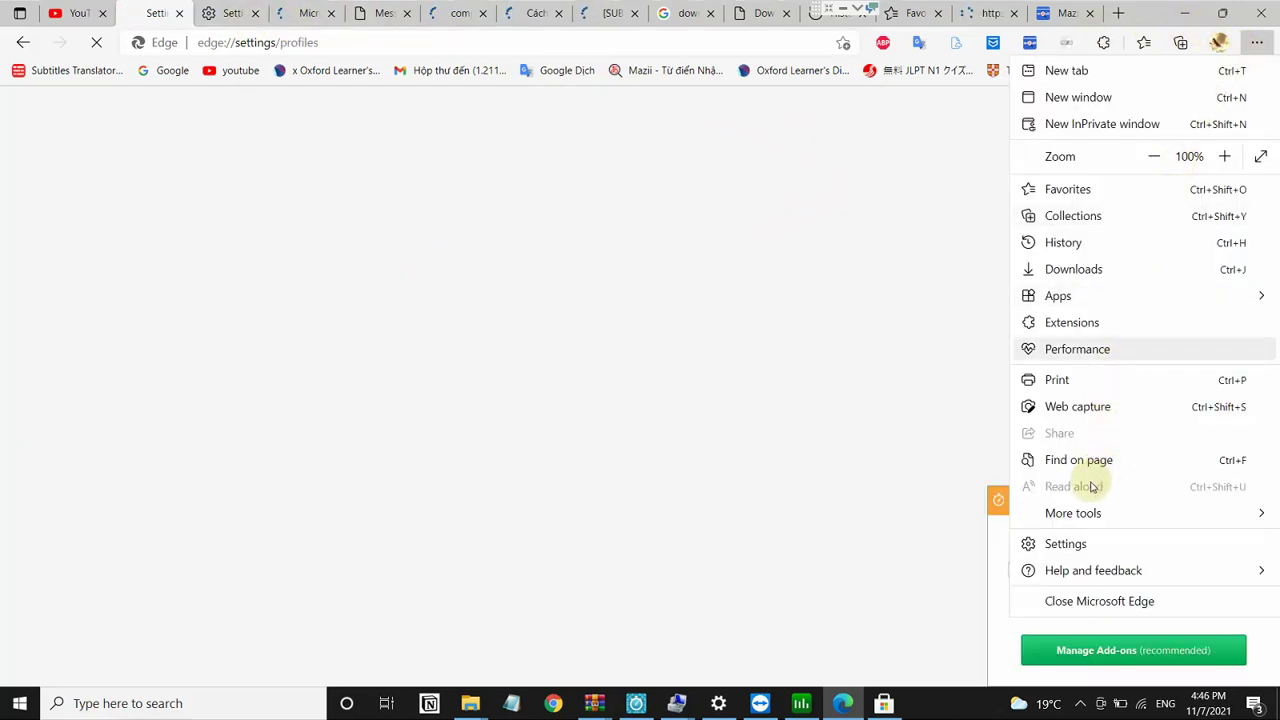
{"action": "left_click", "coordinate": [1067, 544]}
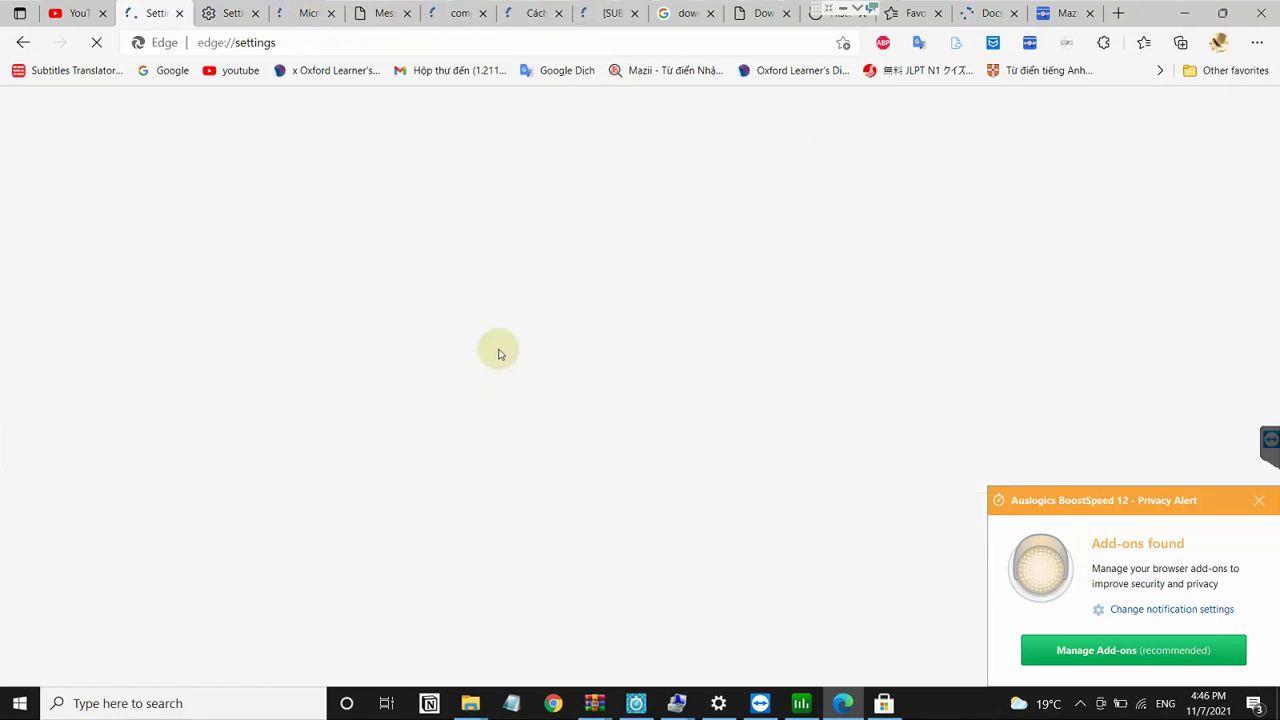
{"action": "left_click", "coordinate": [1260, 502]}
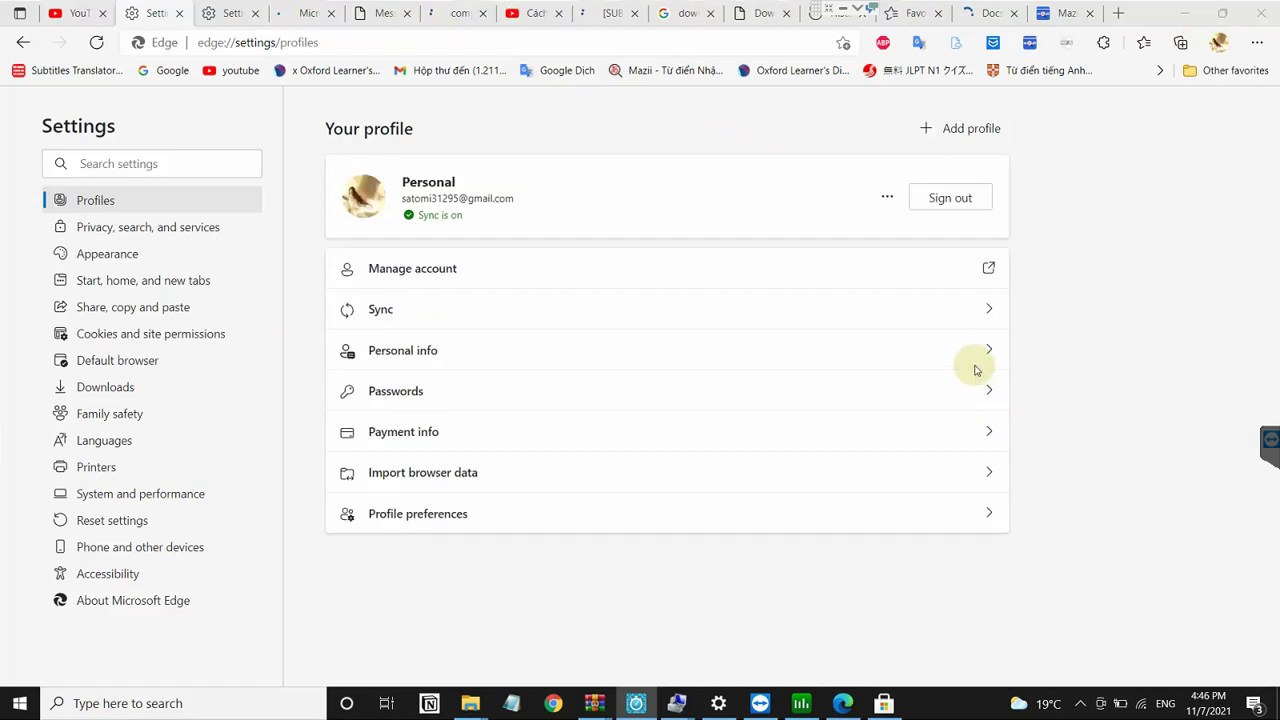
{"action": "left_click", "coordinate": [982, 394]}
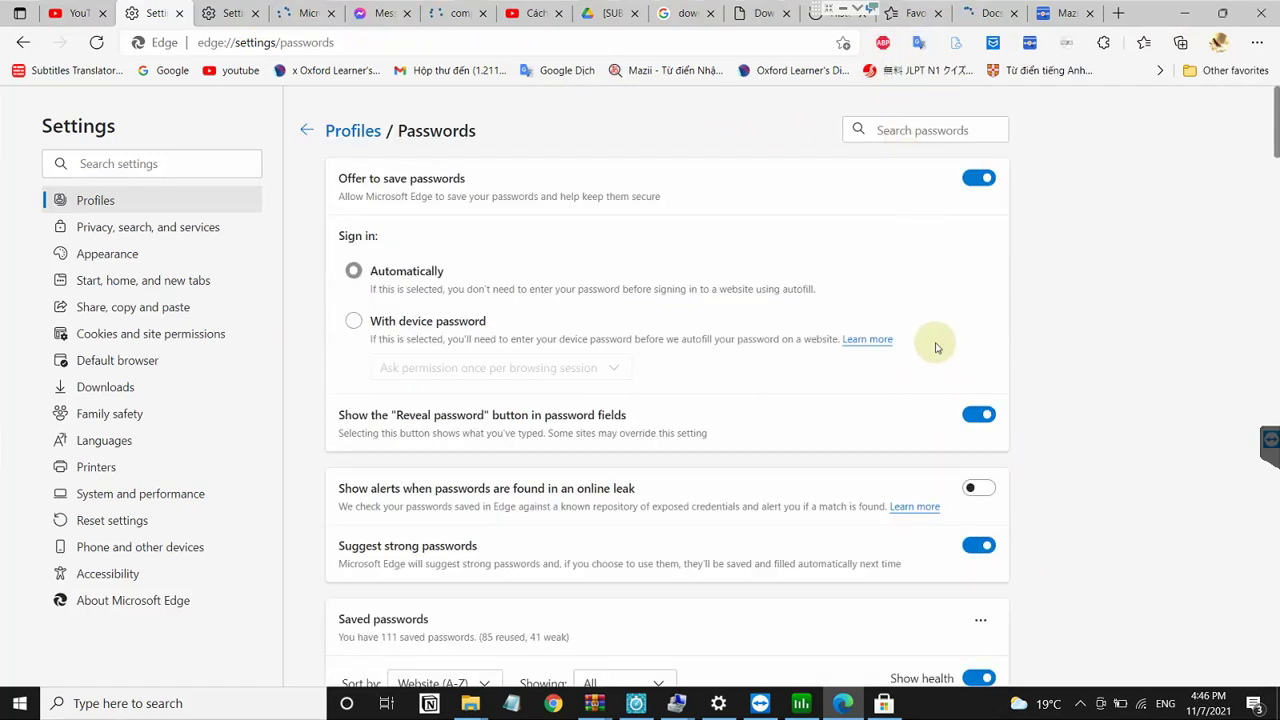
{"action": "scroll", "coordinate": [935, 345], "scroll_direction": "down", "scroll_amount": 2}
{"action": "scroll", "coordinate": [935, 345], "scroll_direction": "up", "scroll_amount": 2}
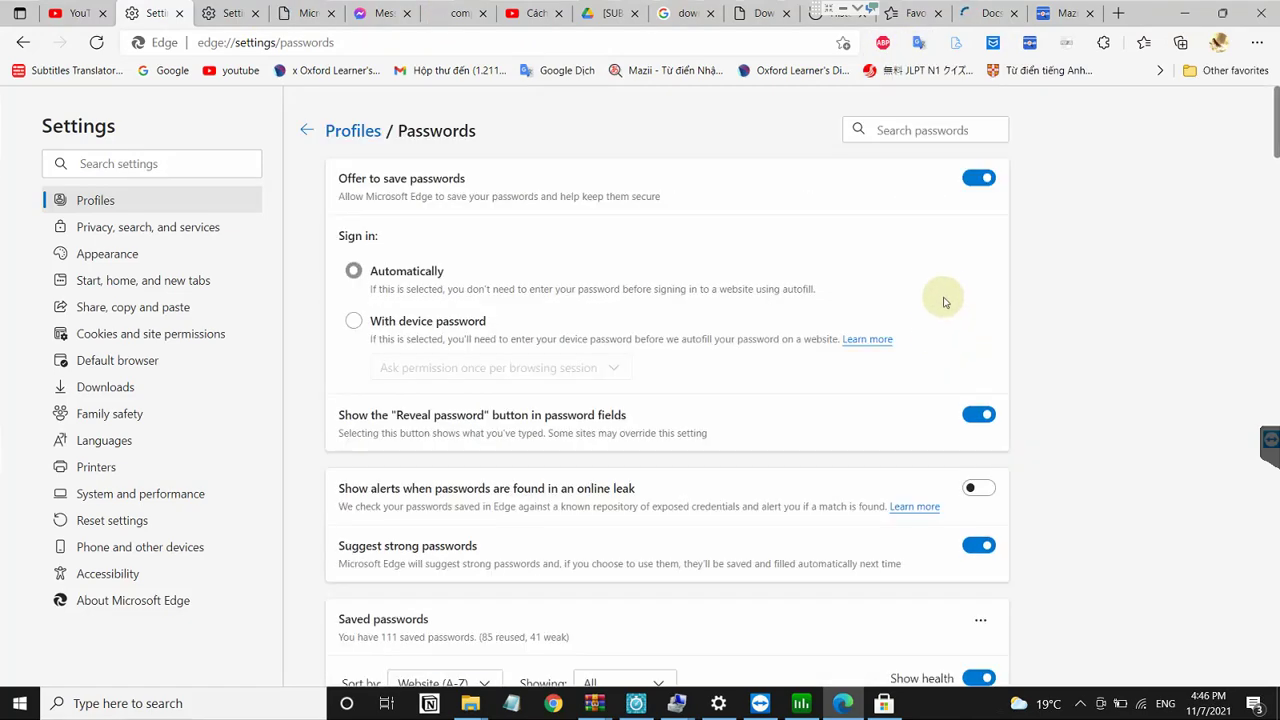
Step: Close both Settings tabs and the Microsoft account tab to return to Messenger login
{"action": "left_click", "coordinate": [176, 13]}
{"action": "left_click", "coordinate": [177, 13]}
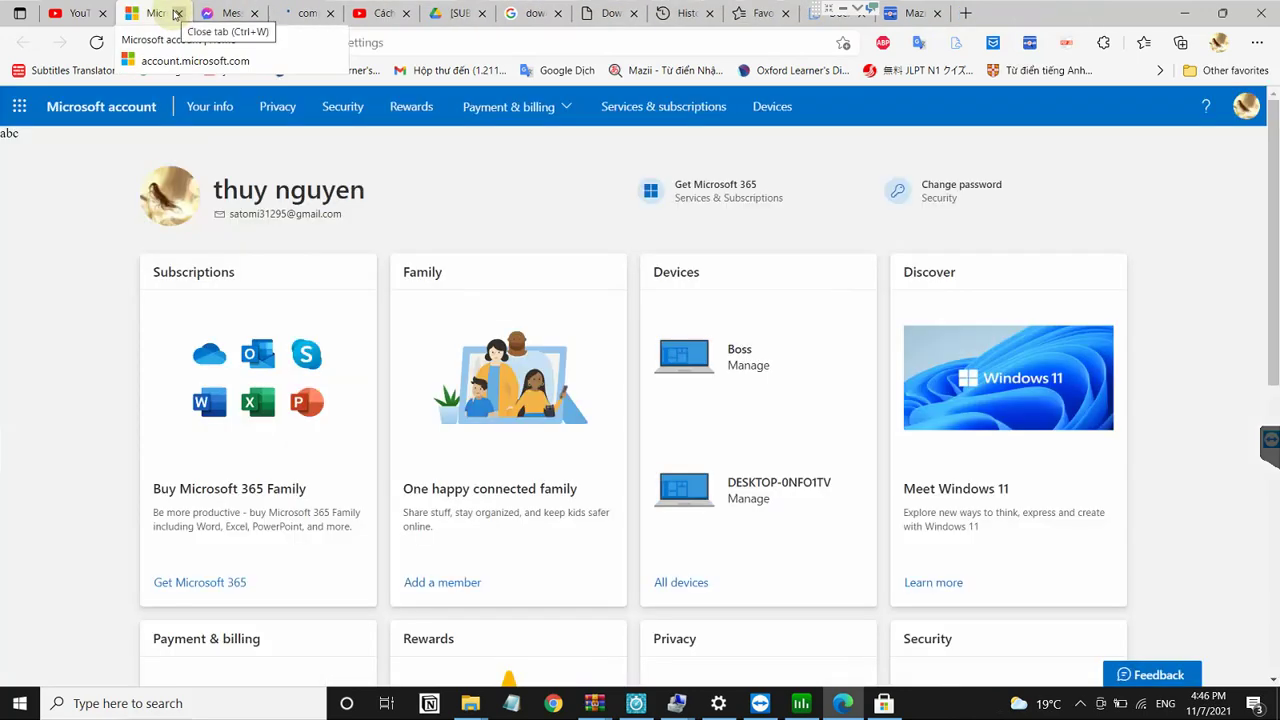
{"action": "left_click", "coordinate": [176, 13]}
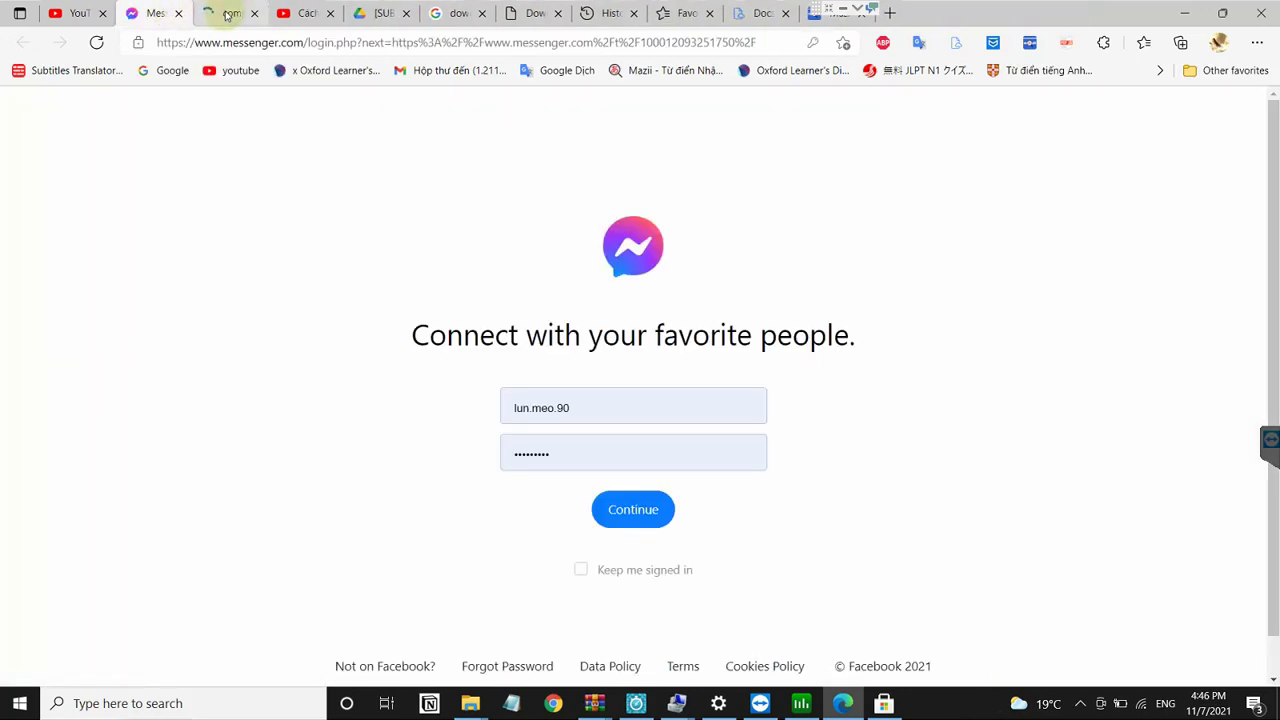
Step: Search the Microsoft Store for 'facebook', then switch TeamViewer to windowed mode
{"action": "left_click", "coordinate": [884, 703]}
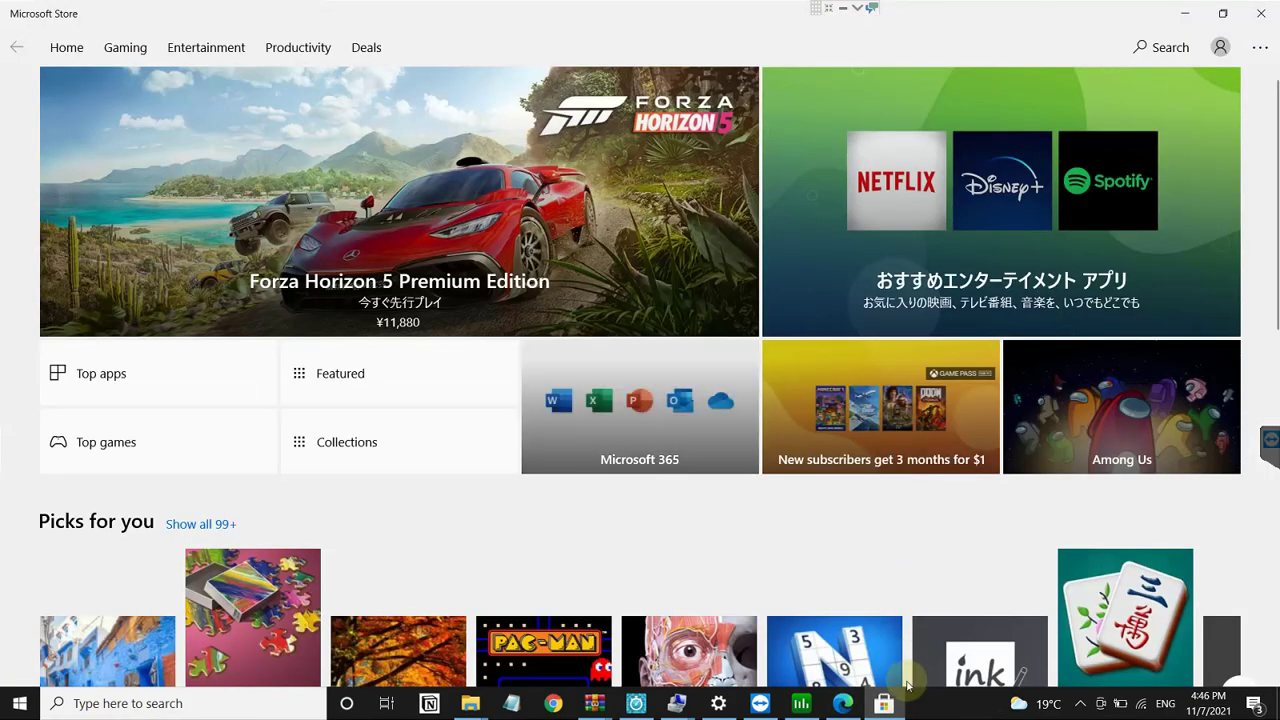
{"action": "left_click", "coordinate": [1150, 48]}
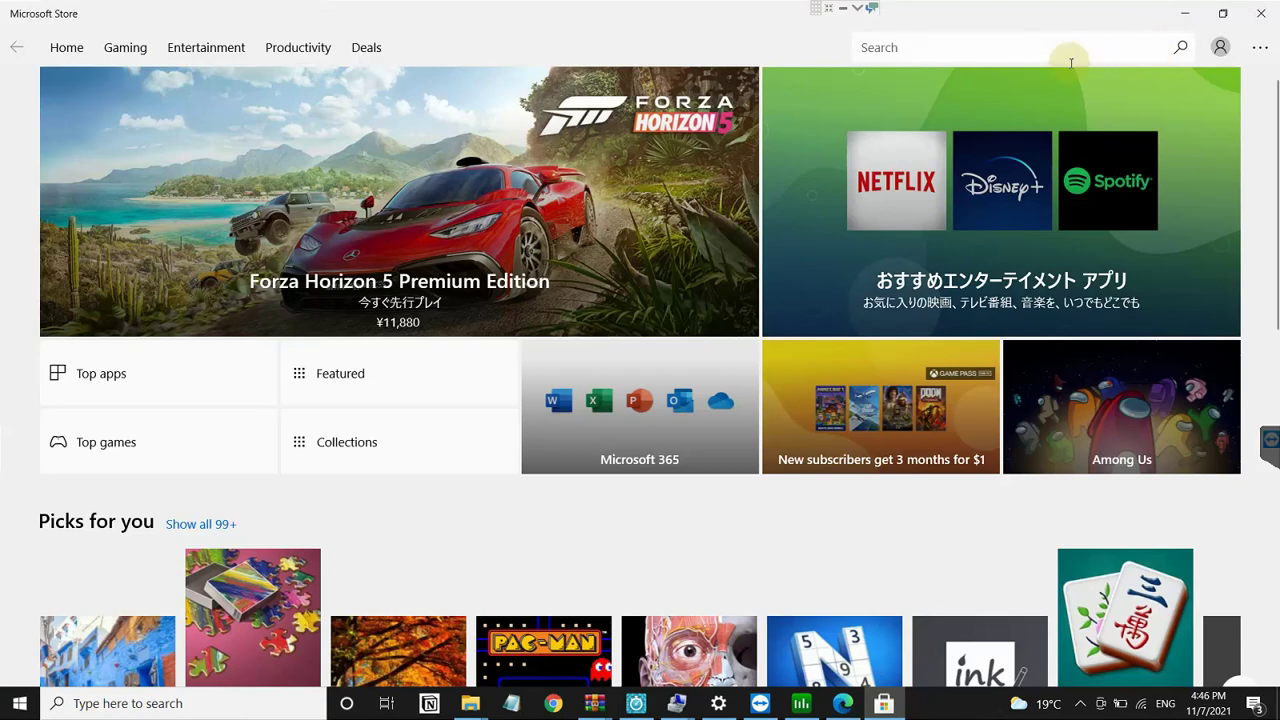
{"action": "type", "text": "facebook"}
{"action": "key", "text": "Return"}
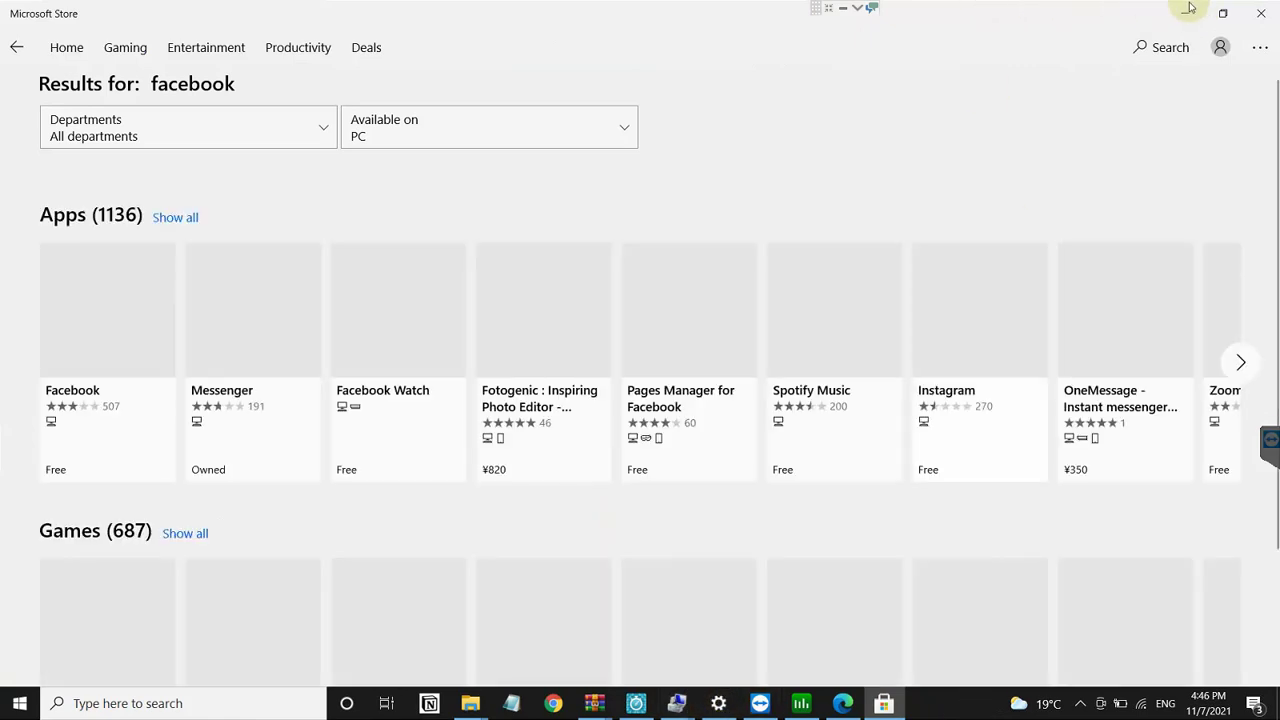
{"action": "left_click", "coordinate": [848, 10]}
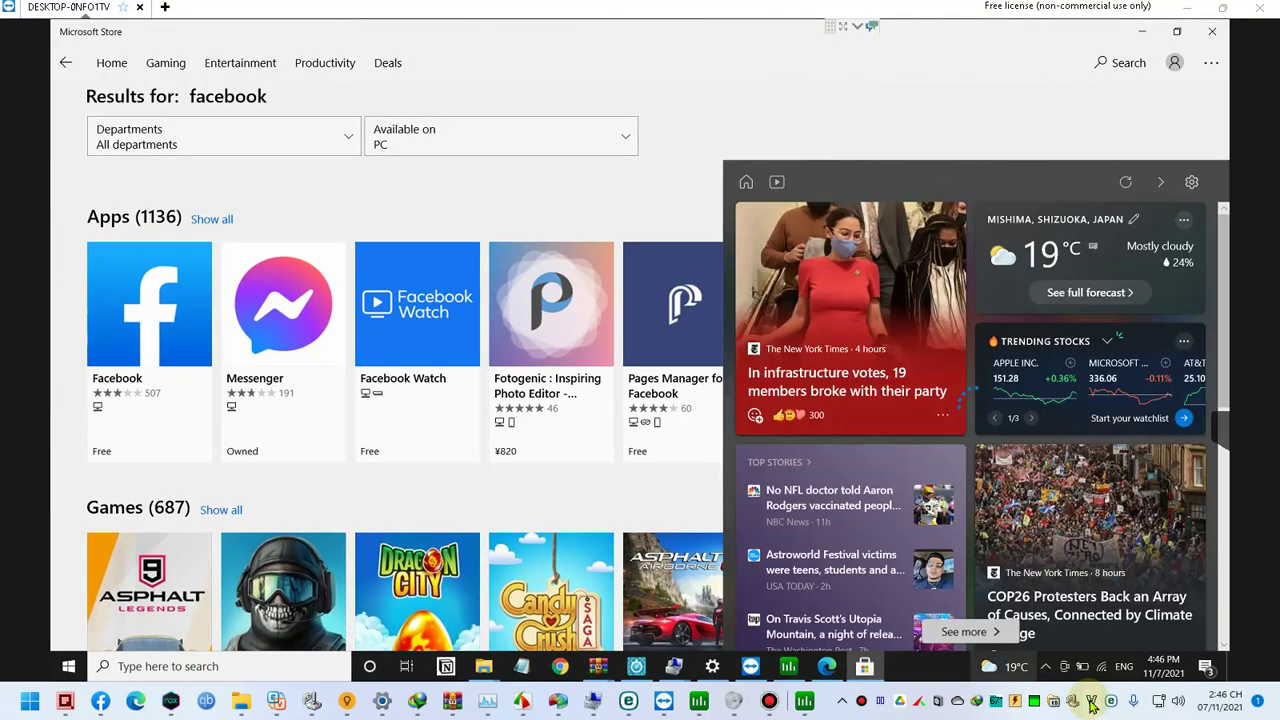
Step: Cancel EVKey's macro file picker, close Macro Definition and the EVKey window, then minimize the Store
{"action": "left_click", "coordinate": [1092, 704]}
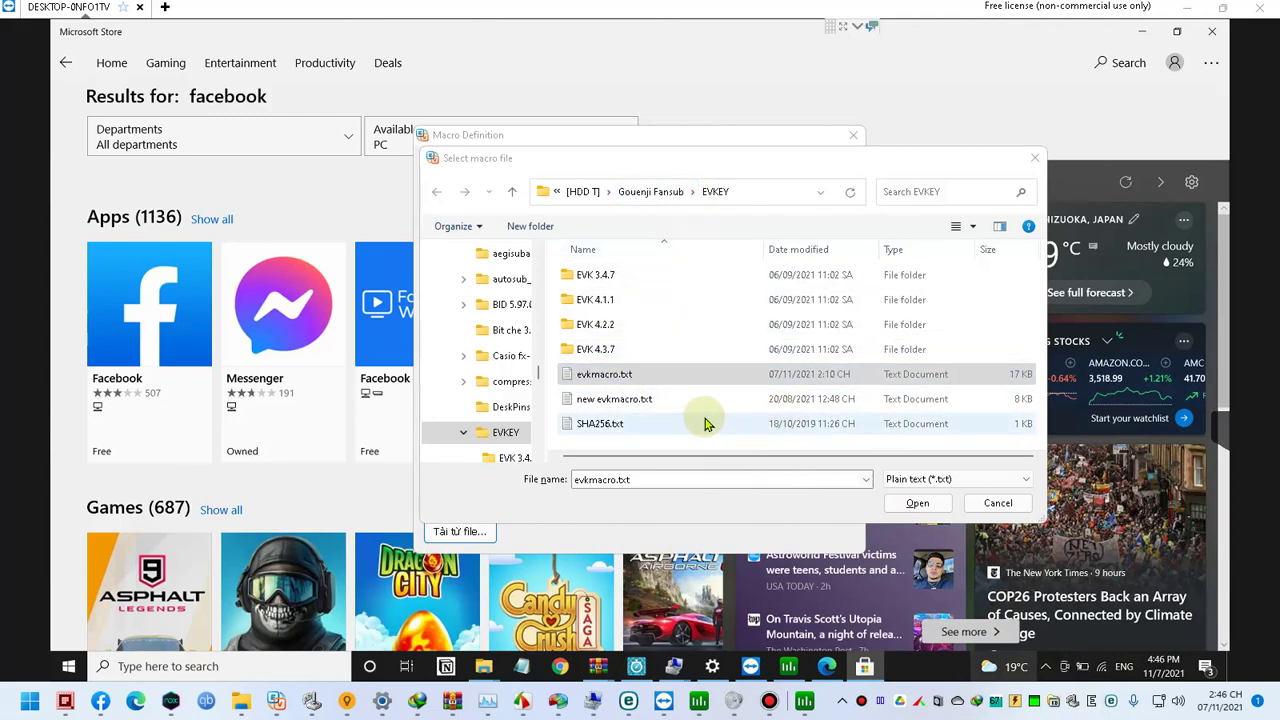
{"action": "left_click", "coordinate": [1090, 700]}
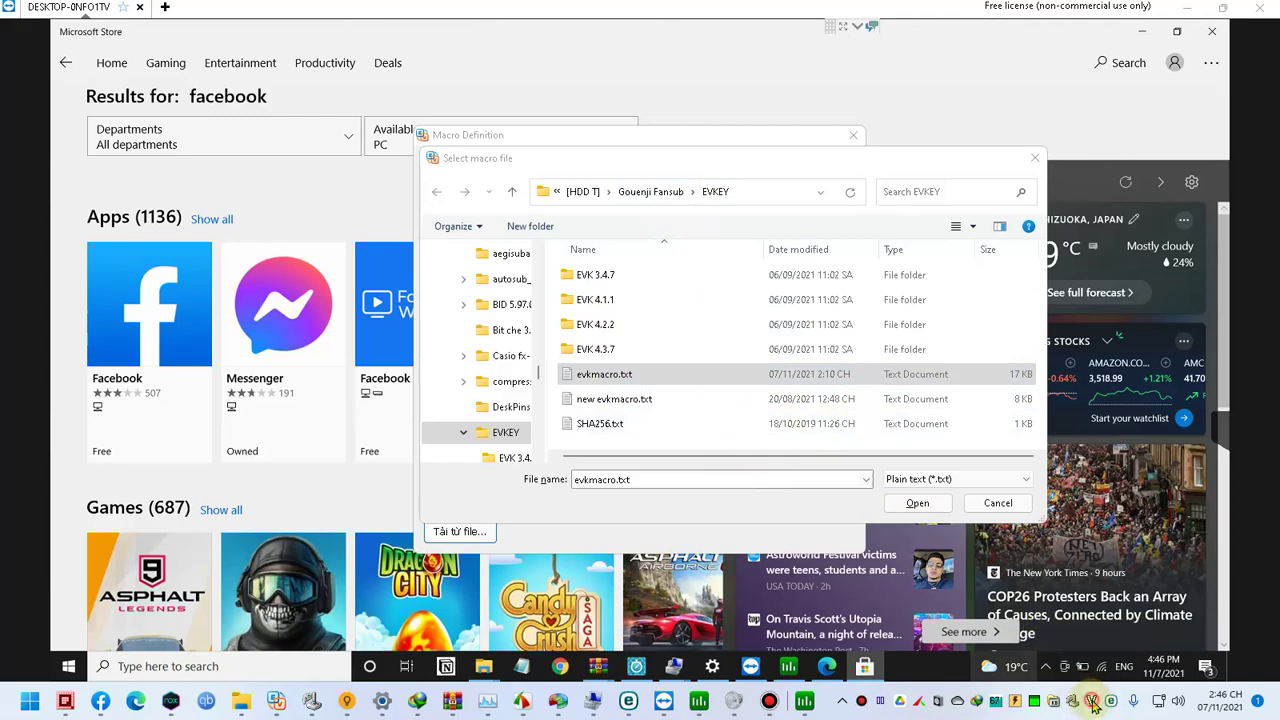
{"action": "left_click", "coordinate": [998, 503]}
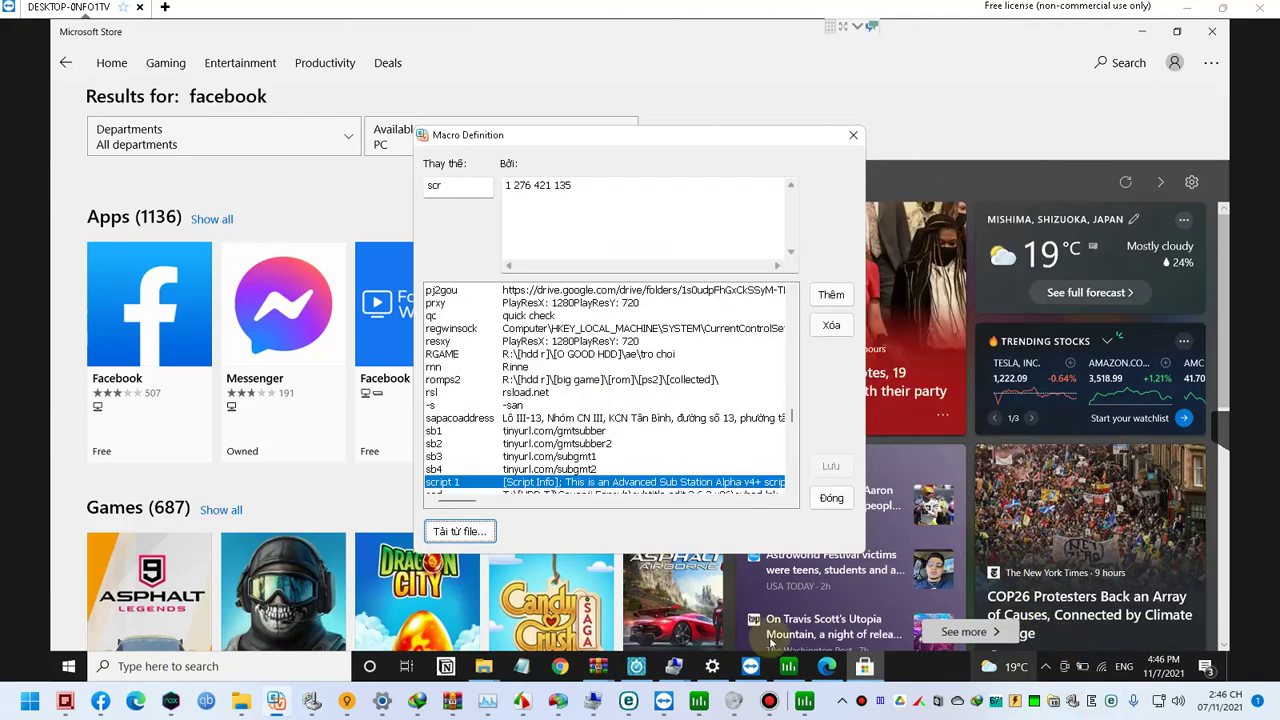
{"action": "left_click", "coordinate": [831, 498]}
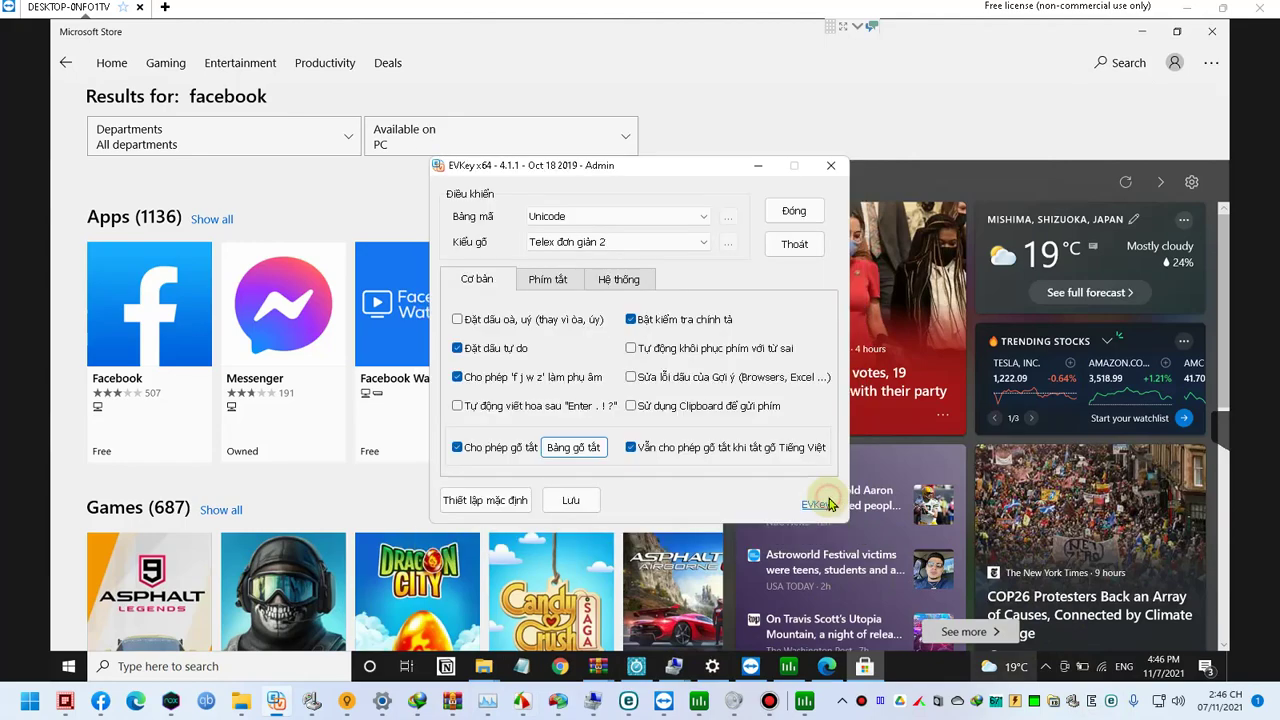
{"action": "left_click", "coordinate": [777, 213]}
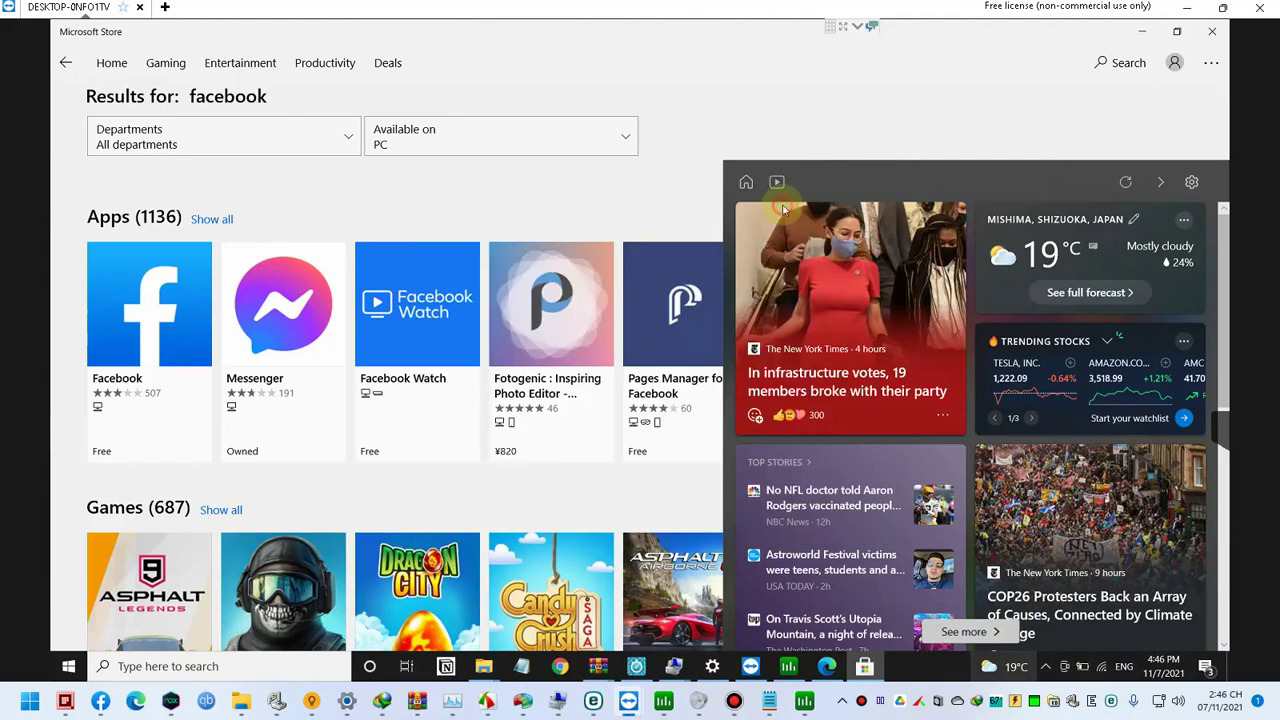
{"action": "left_click", "coordinate": [727, 141]}
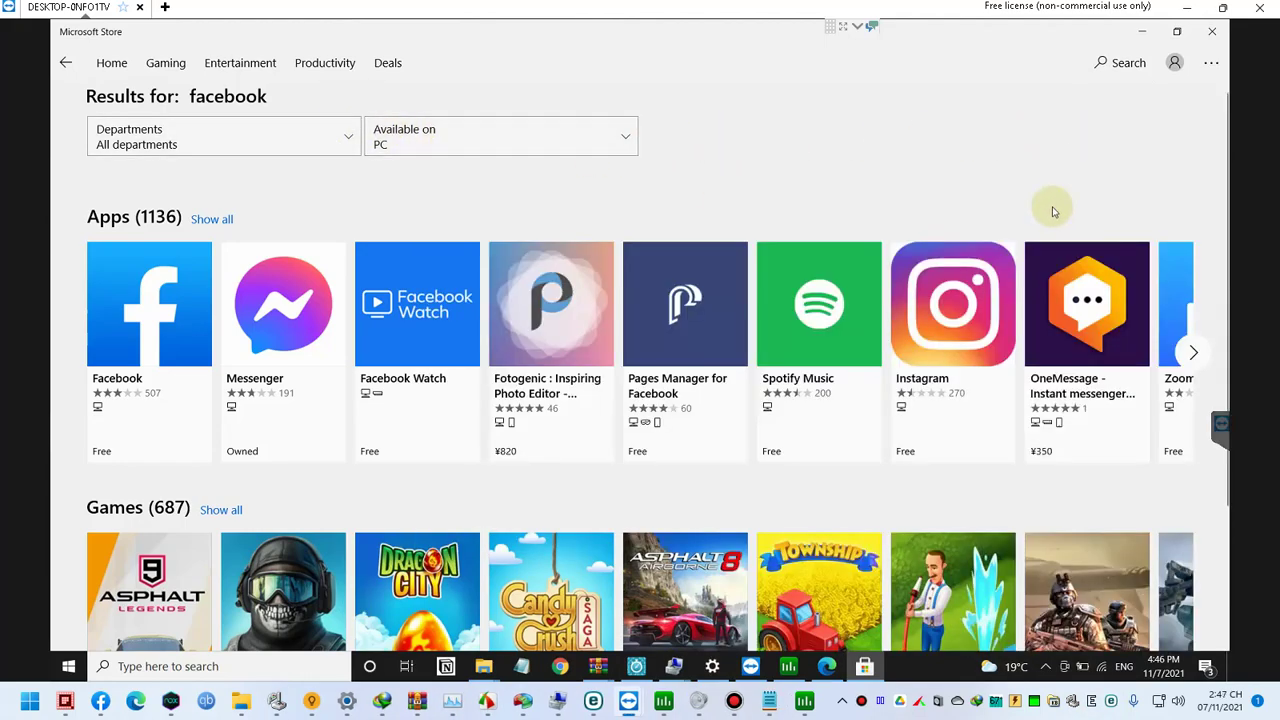
{"action": "left_click", "coordinate": [865, 666]}
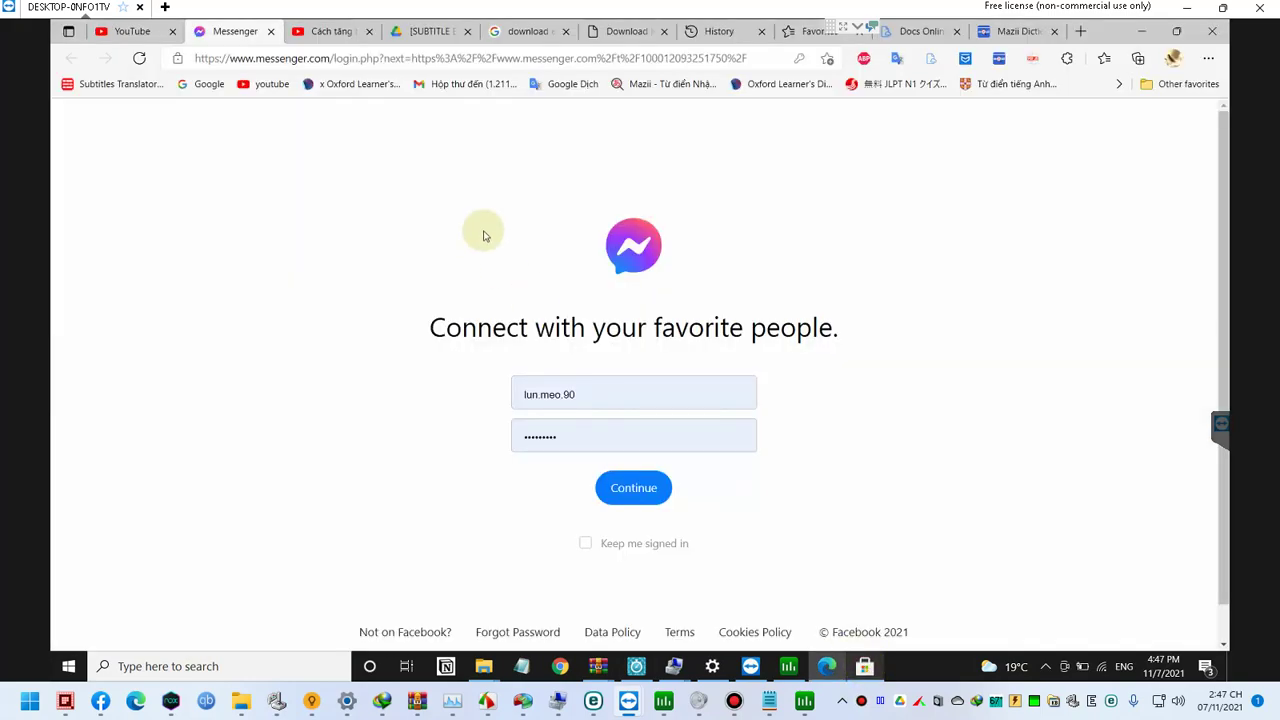
Step: Search the web for 'evkey 4.' in a new Edge tab
{"action": "left_click", "coordinate": [548, 60]}
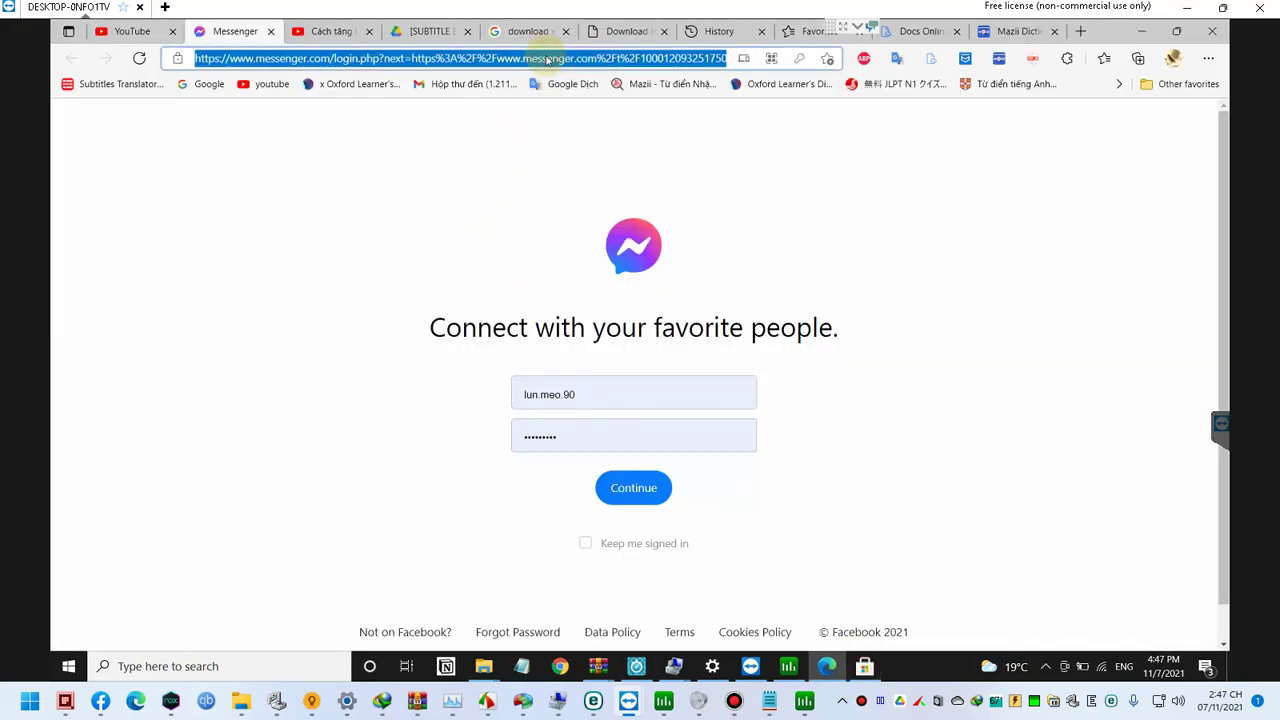
{"action": "key", "text": "ctrl+t"}
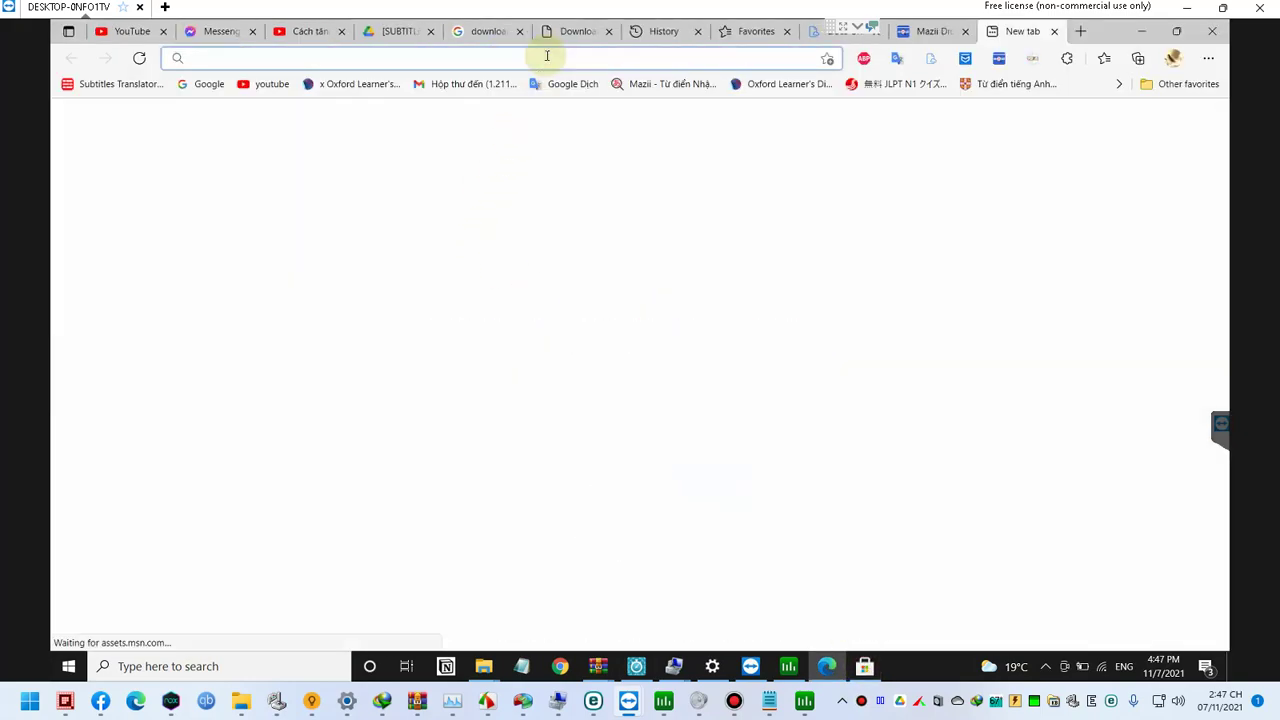
{"action": "type", "text": "e"}
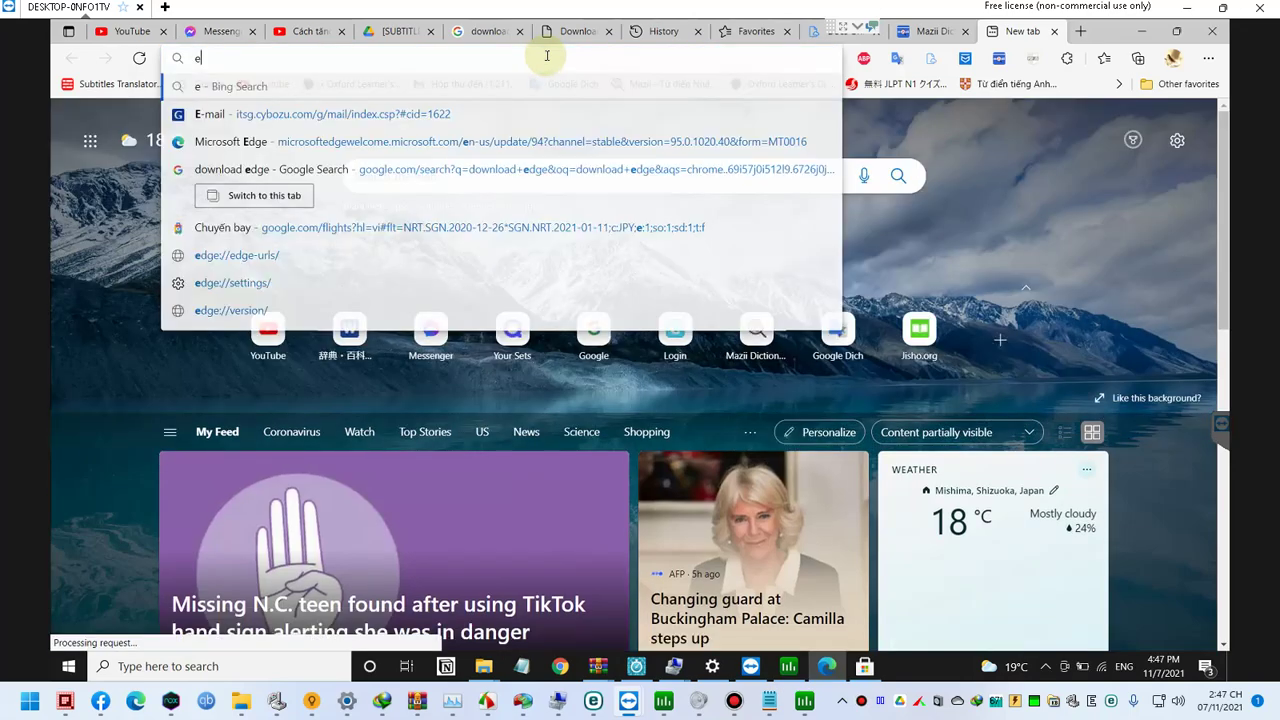
{"action": "type", "text": "vkey 4.1.1"}
{"action": "key", "text": "Return"}
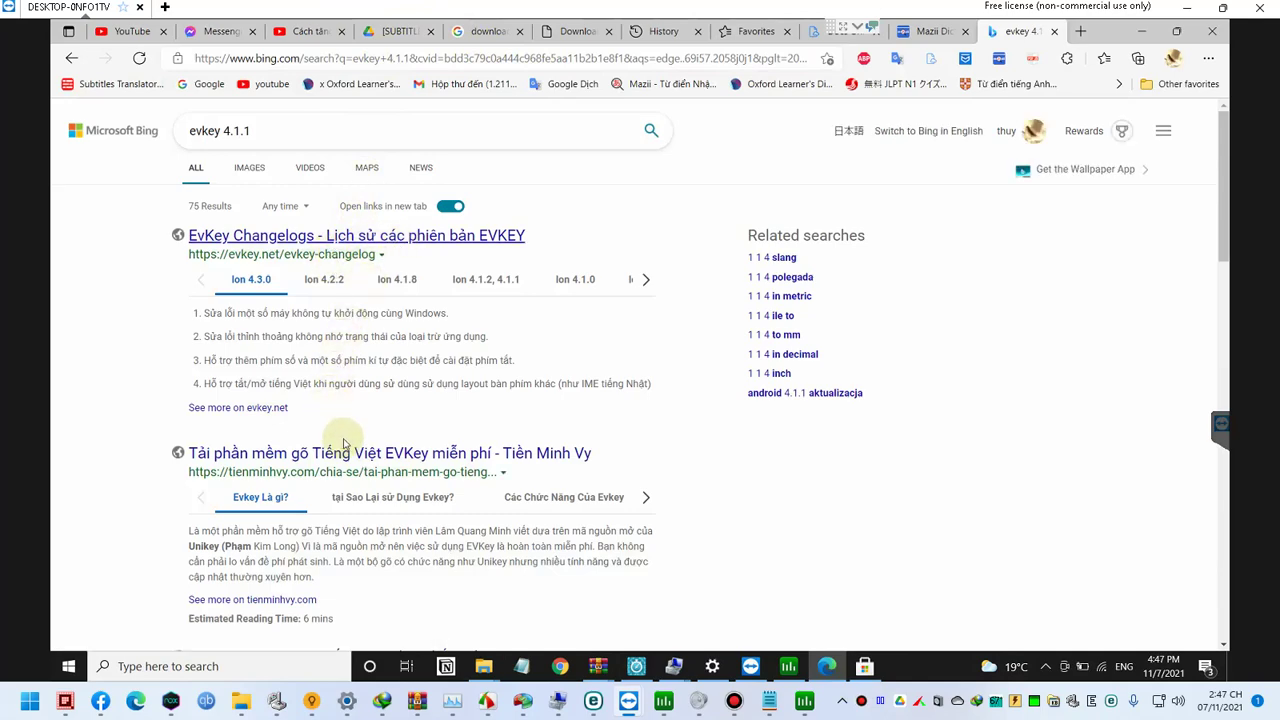
{"action": "scroll", "coordinate": [343, 457], "scroll_direction": "down", "scroll_amount": 1}
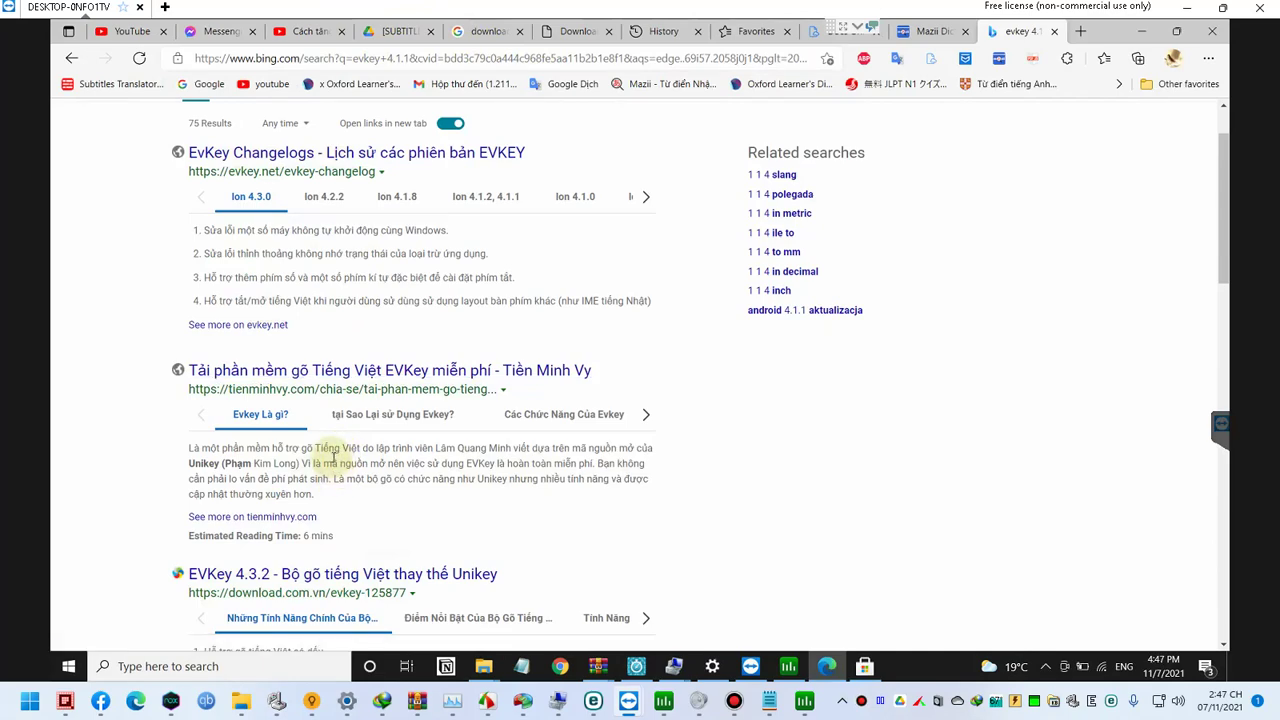
{"action": "scroll", "coordinate": [333, 458], "scroll_direction": "up", "scroll_amount": 1}
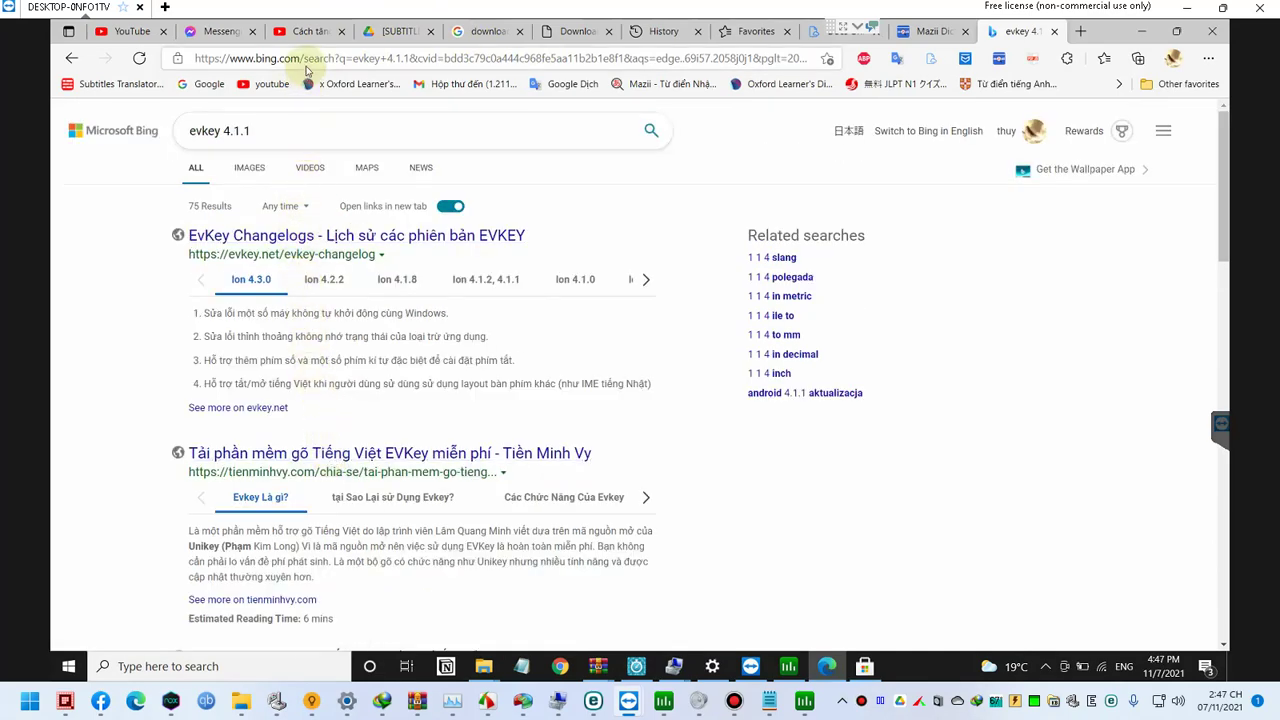
Step: Rerun the search as 'evkey 4.1.1' and bring up Edge's main menu
{"action": "left_click", "coordinate": [314, 60]}
{"action": "type", "text": "evkey 4.1.1"}
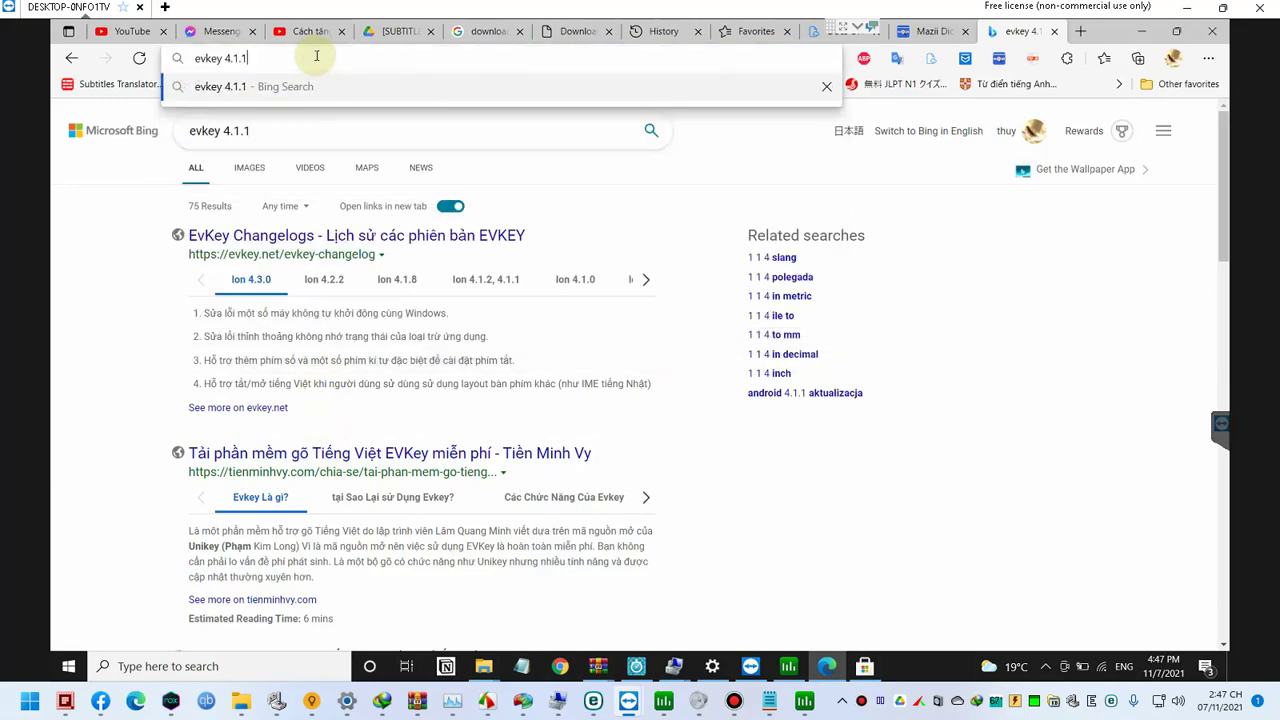
{"action": "key", "text": "Return"}
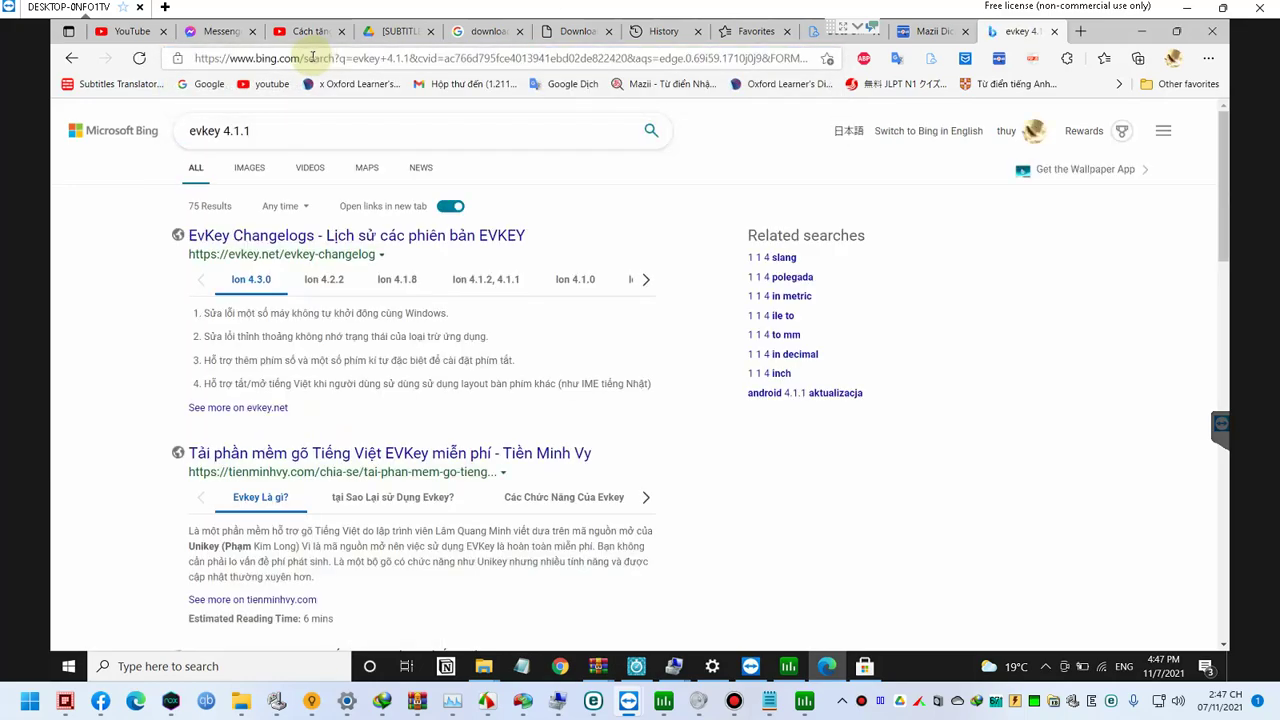
{"action": "left_click", "coordinate": [1208, 58]}
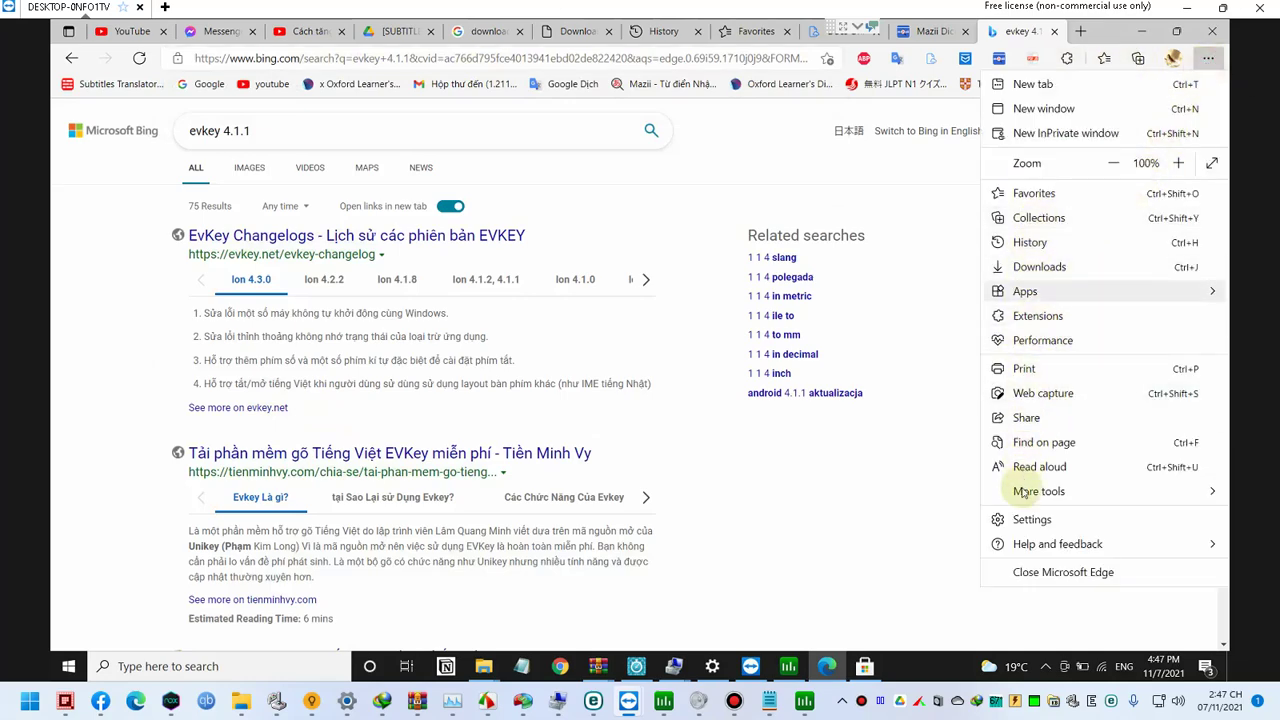
Step: Make Google the address bar search engine under Privacy, search and services
{"action": "left_click", "coordinate": [1030, 519]}
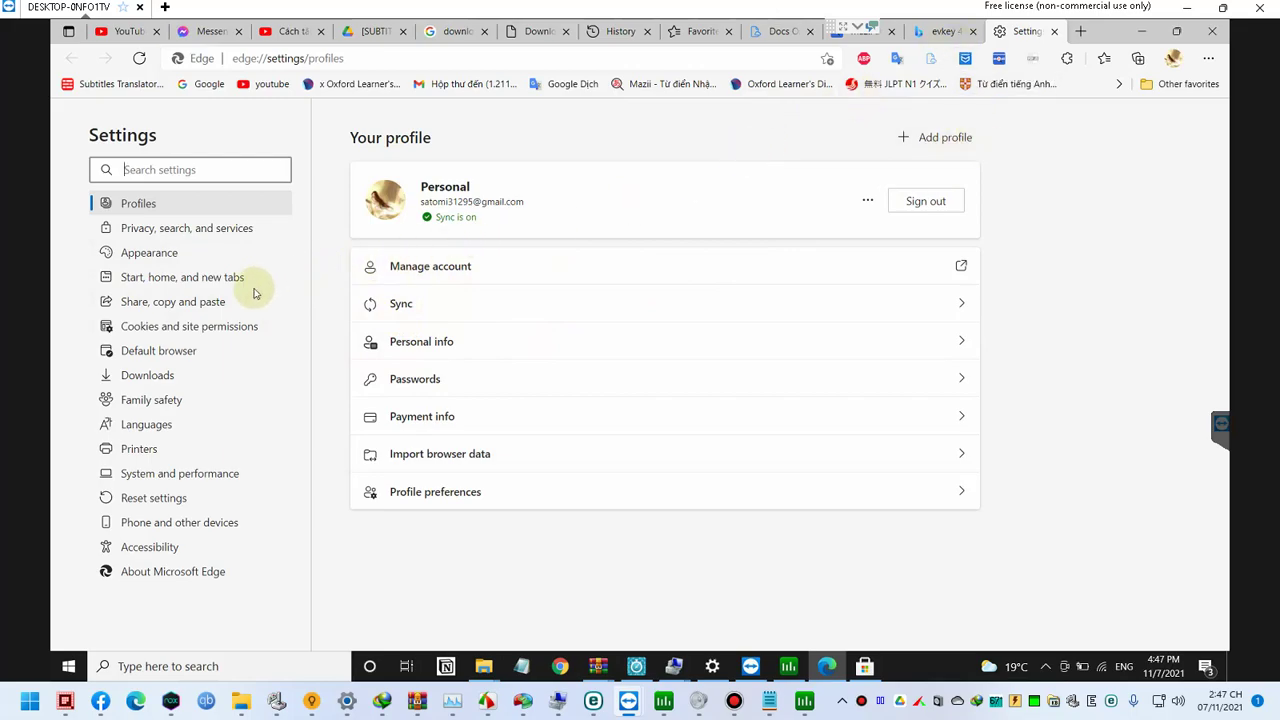
{"action": "left_click", "coordinate": [192, 240]}
{"action": "scroll", "coordinate": [490, 358], "scroll_direction": "down", "scroll_amount": 15}
{"action": "scroll", "coordinate": [520, 378], "scroll_direction": "down", "scroll_amount": 4}
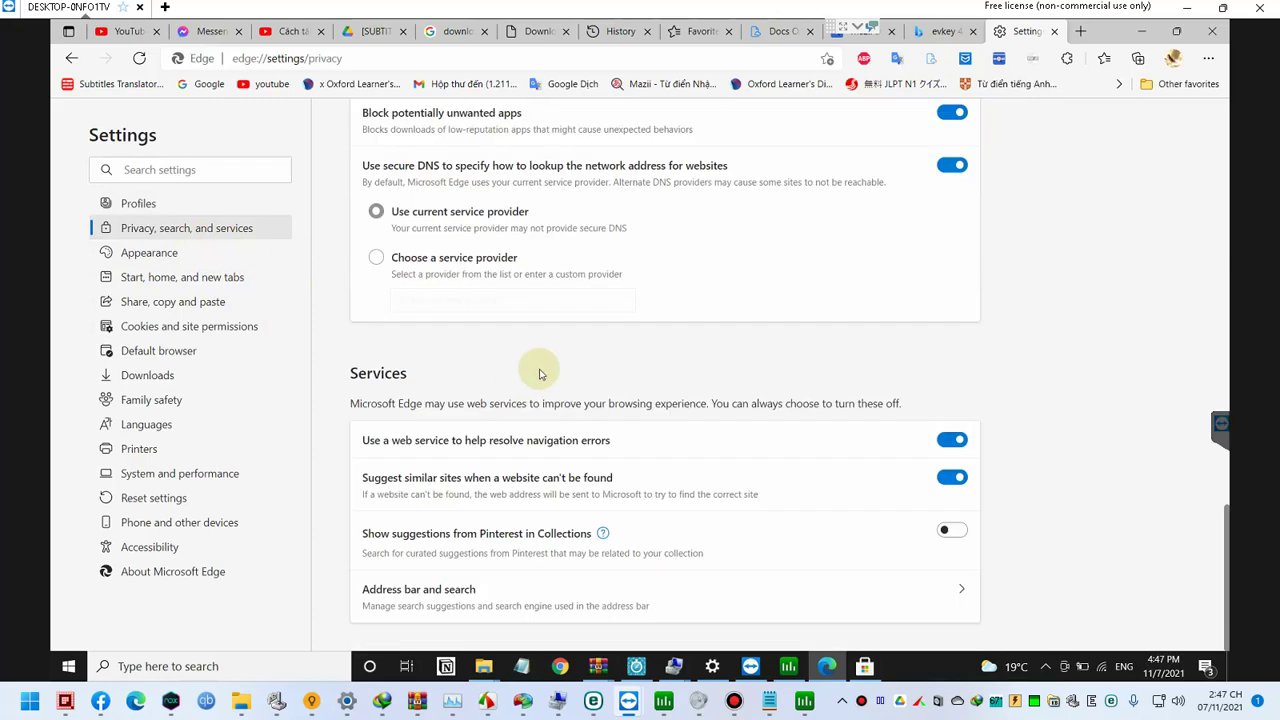
{"action": "left_click", "coordinate": [964, 597]}
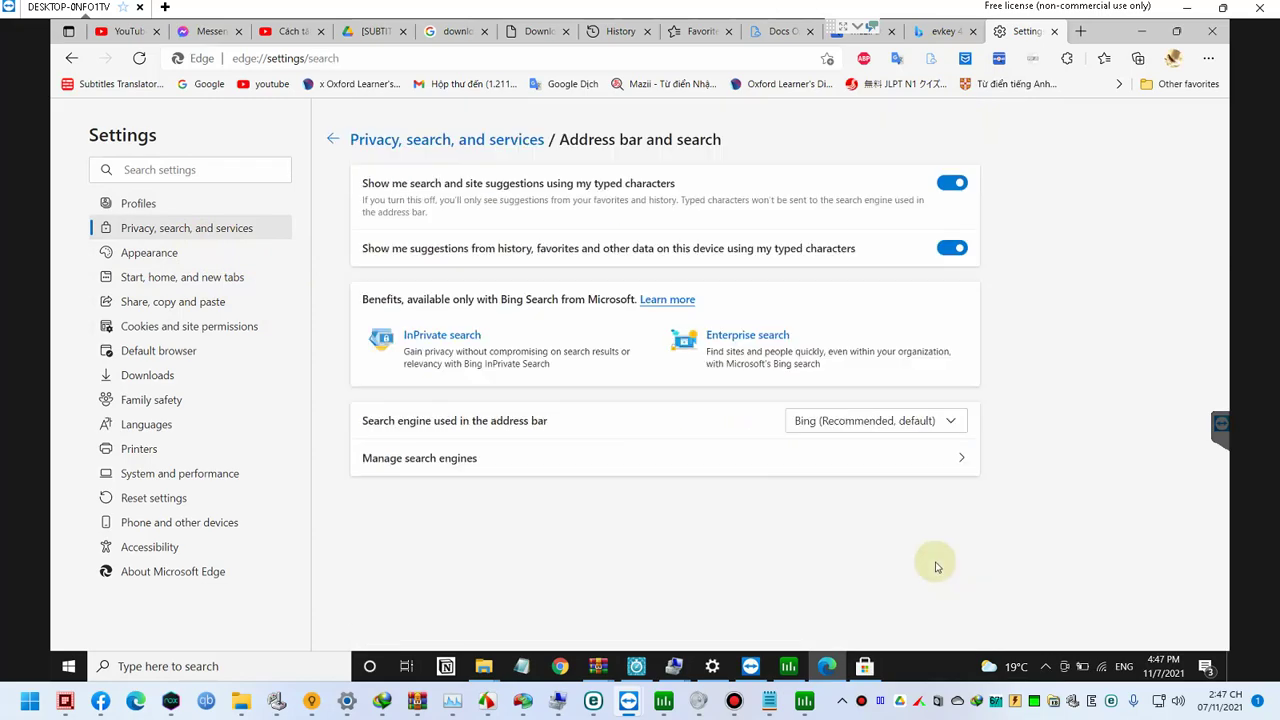
{"action": "left_click", "coordinate": [861, 427]}
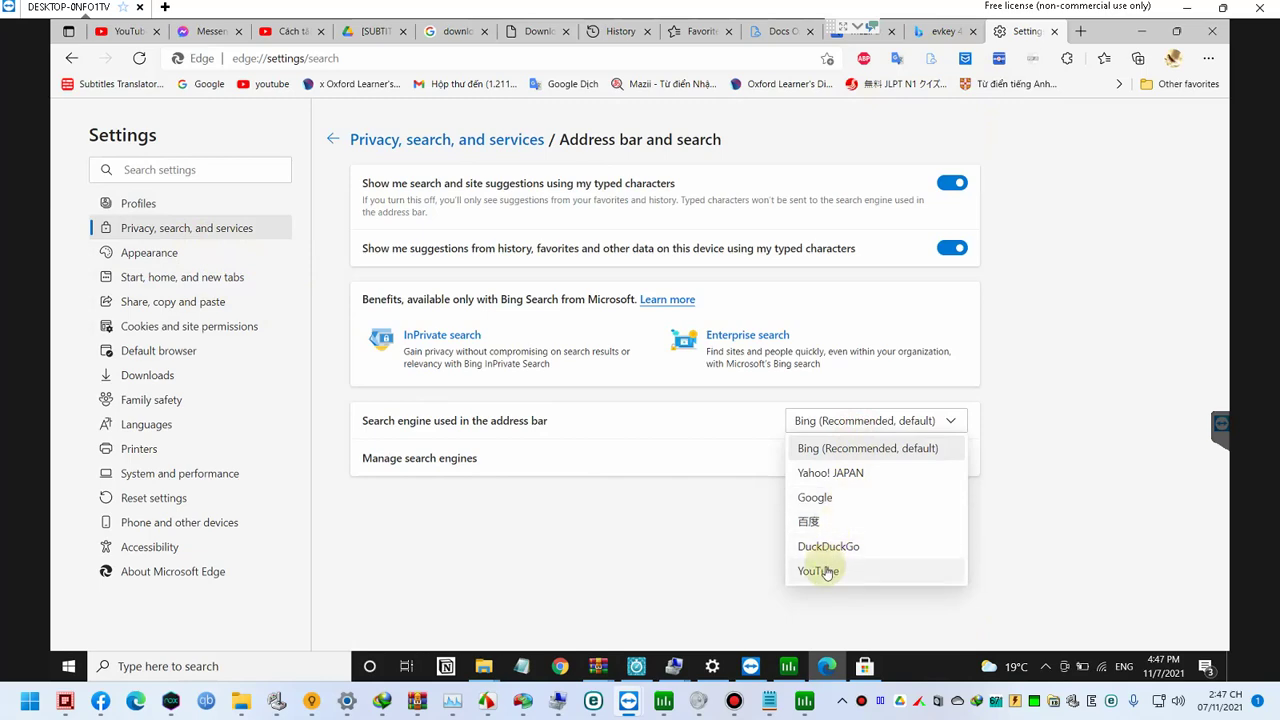
{"action": "left_click", "coordinate": [836, 499]}
Step: Try address-bar new-tab searching, revert to Search box (Recommended), and close Settings
{"action": "left_click", "coordinate": [838, 460]}
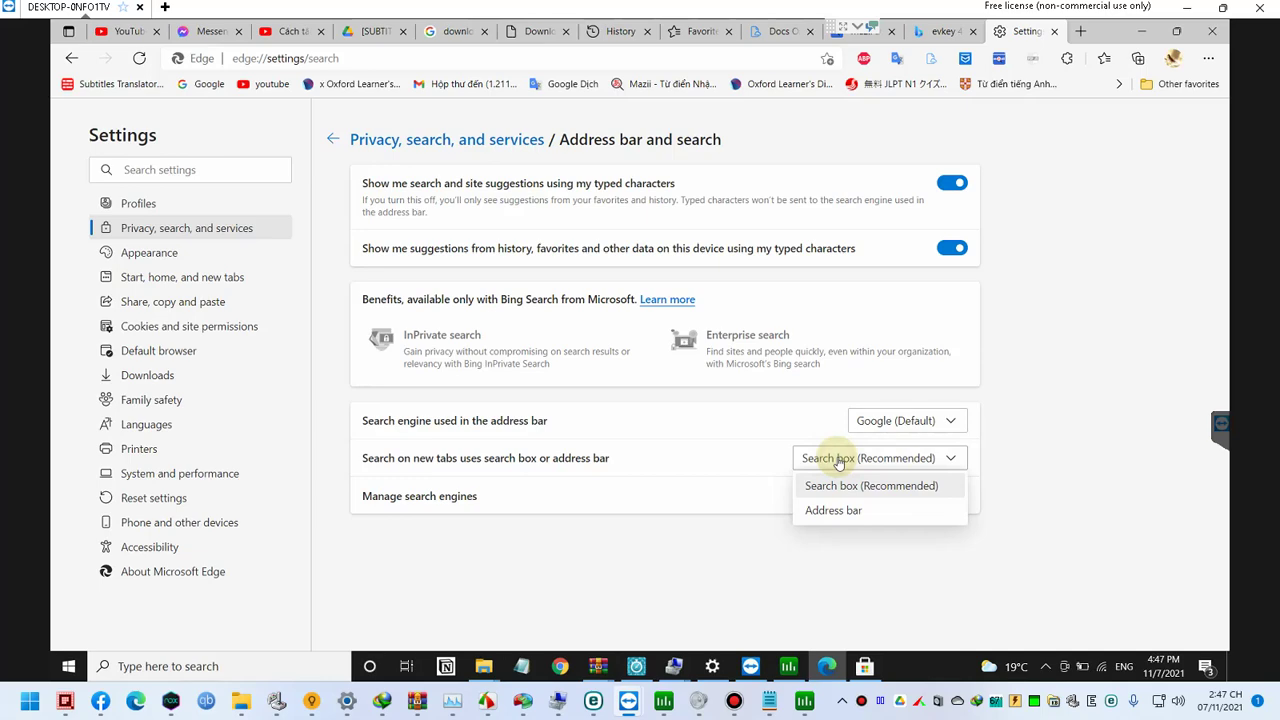
{"action": "left_click", "coordinate": [840, 511]}
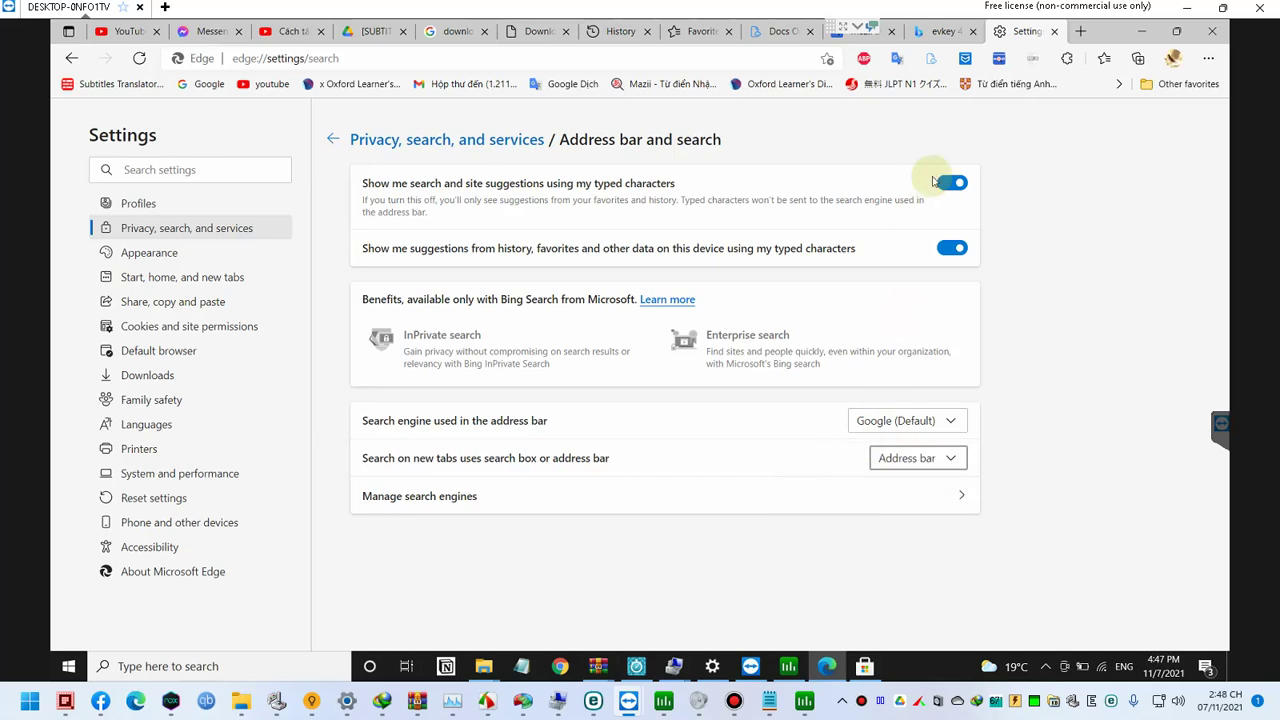
{"action": "left_click", "coordinate": [930, 458]}
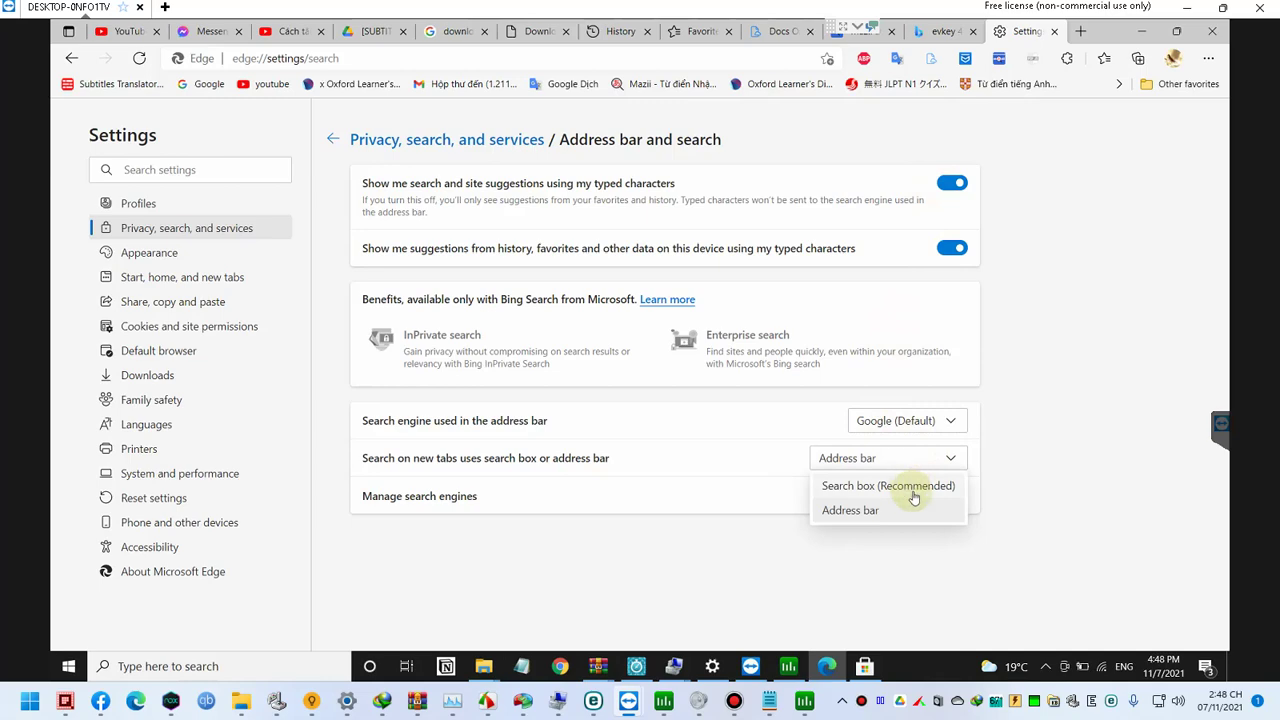
{"action": "left_click", "coordinate": [913, 488]}
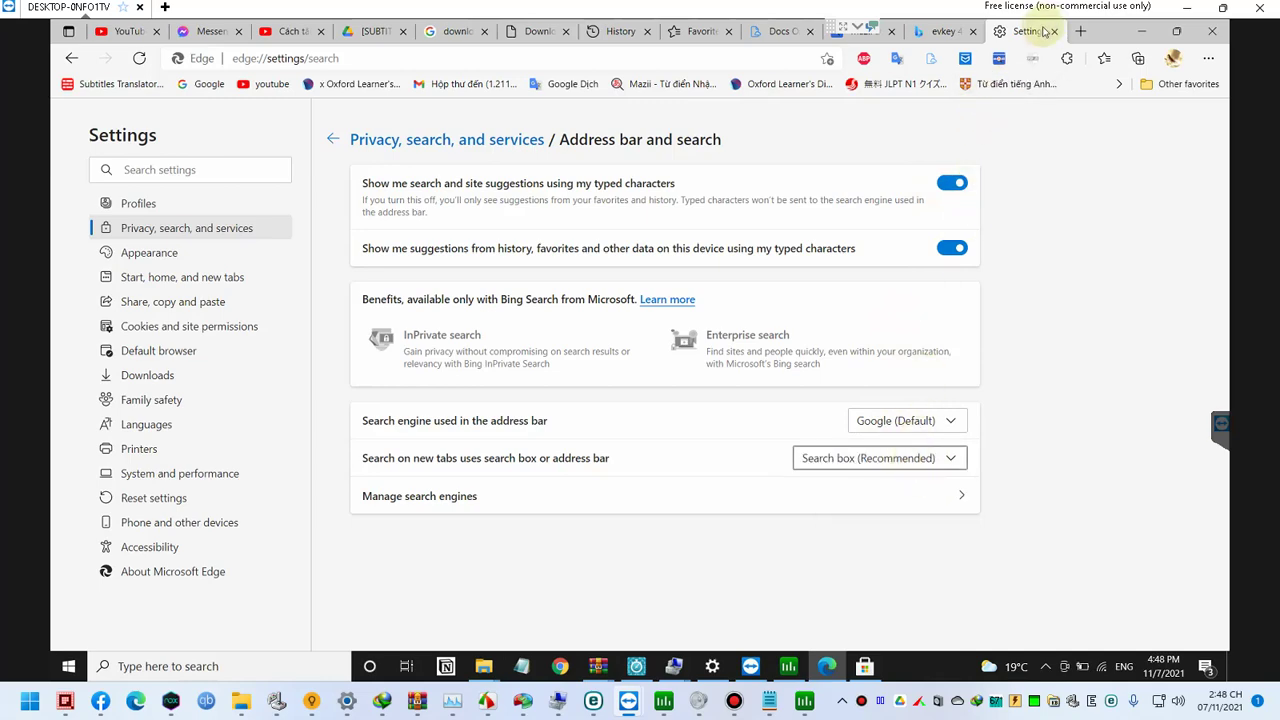
{"action": "left_click", "coordinate": [1048, 31]}
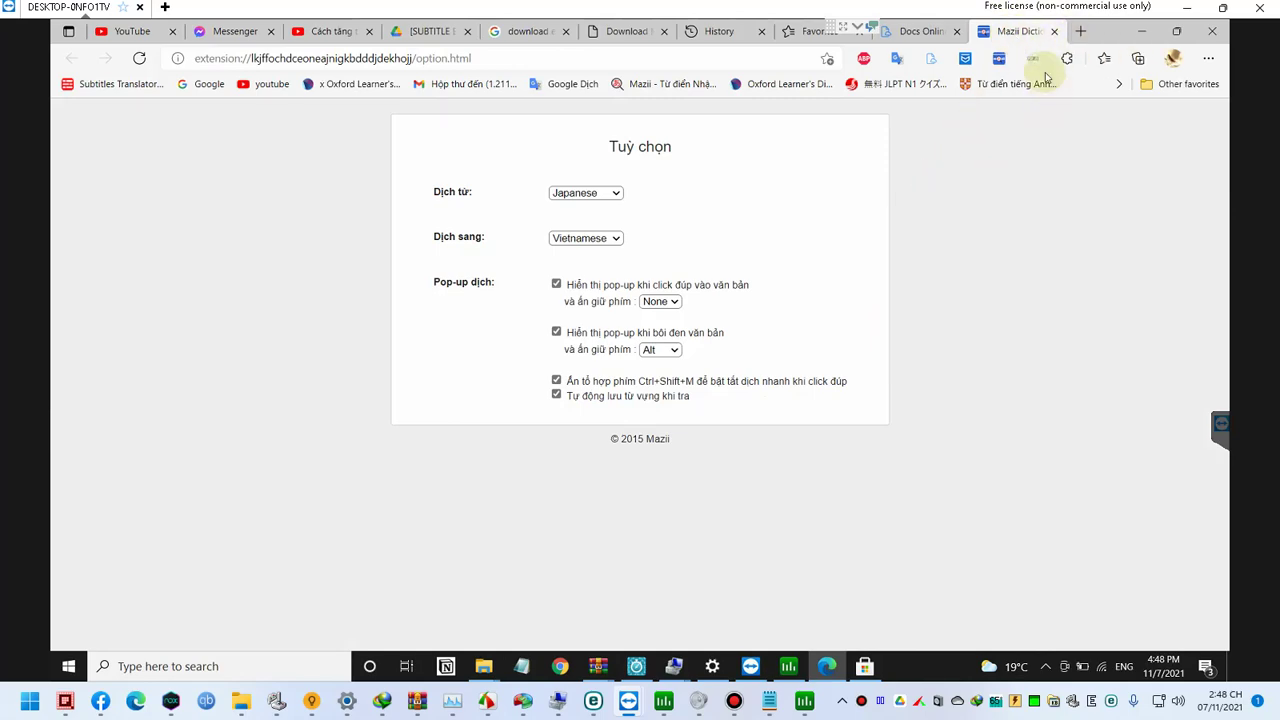
Step: Close the Mazii options tab with Ctrl+W and open a new tab
{"action": "left_click", "coordinate": [1206, 62]}
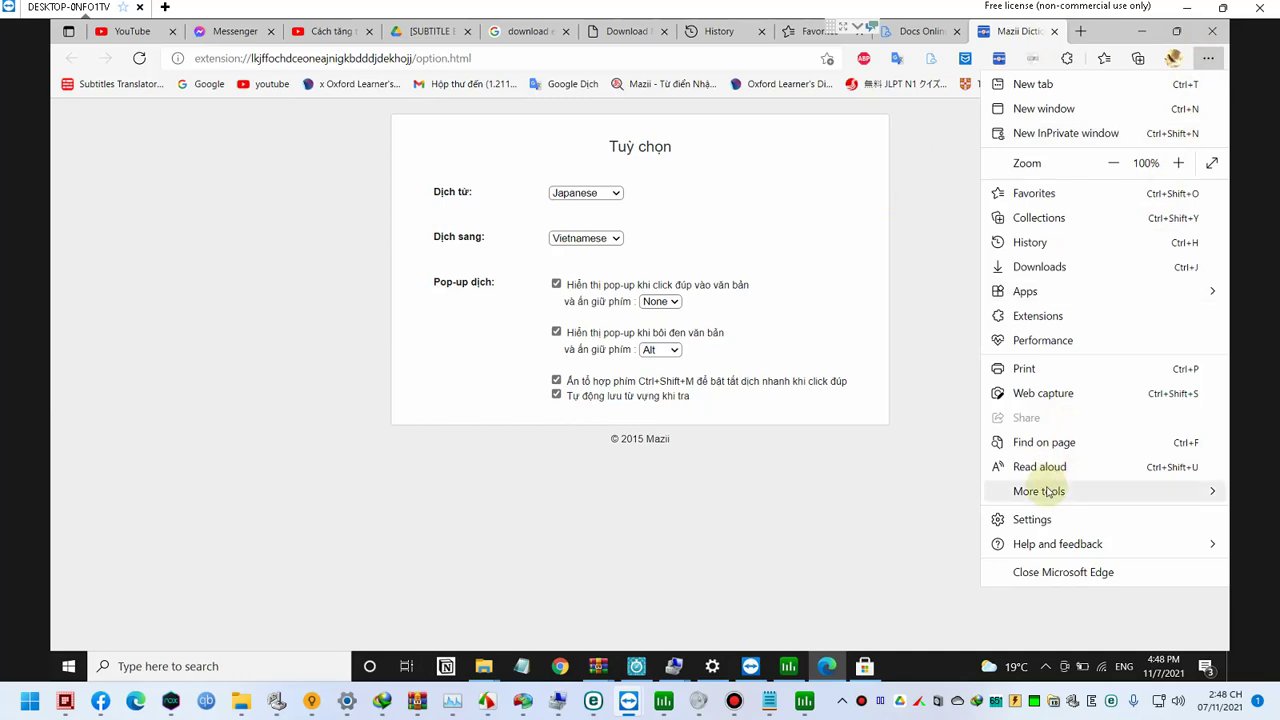
{"action": "left_click", "coordinate": [1015, 33]}
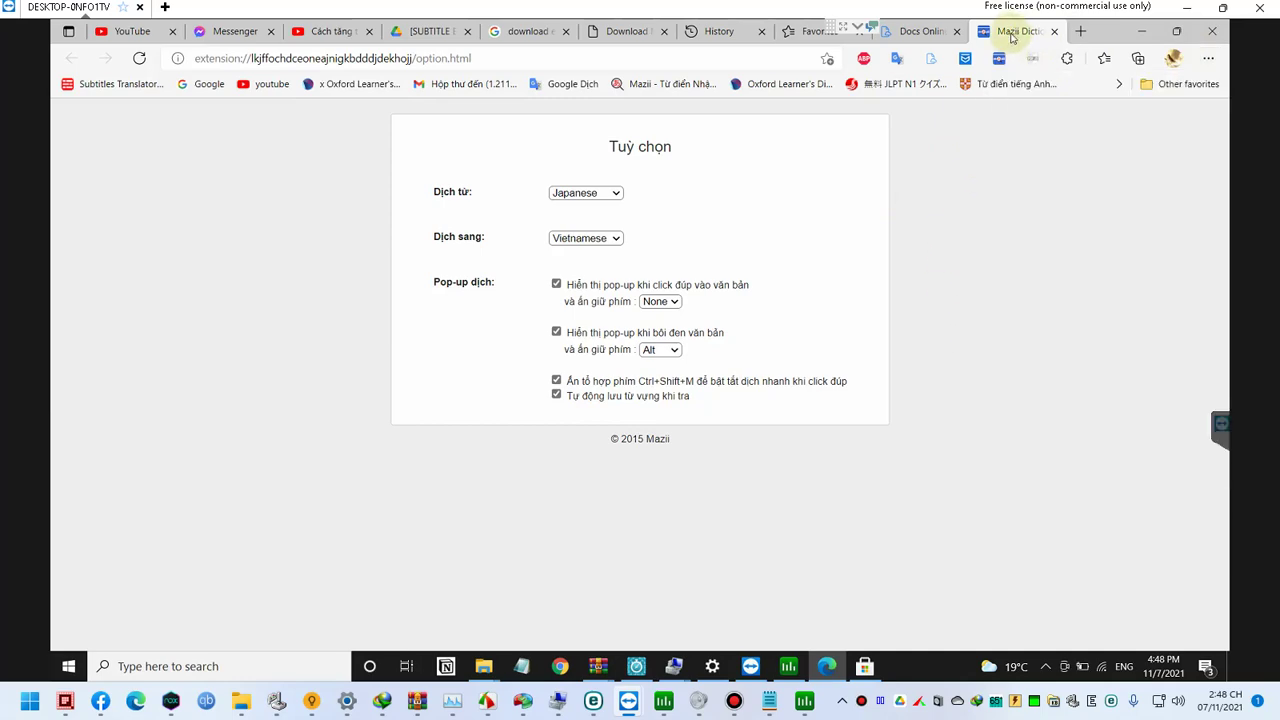
{"action": "key", "text": "ctrl+w"}
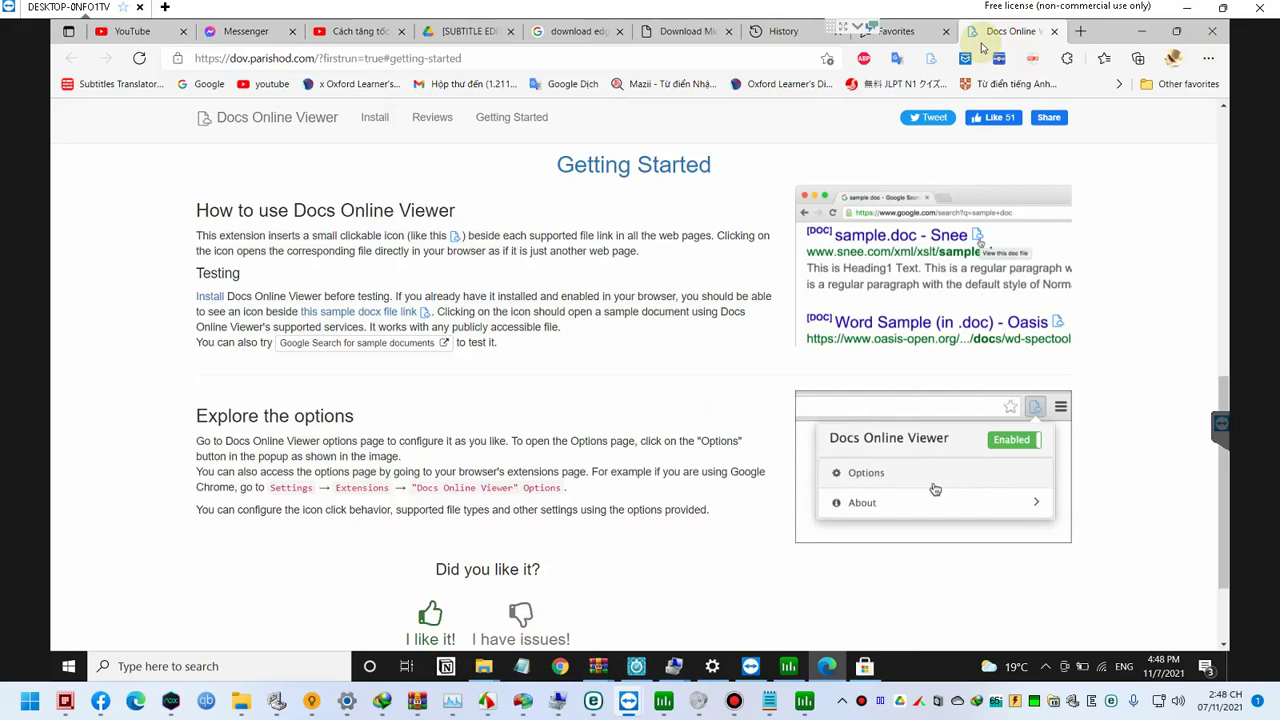
{"action": "key", "text": "ctrl+t"}
Step: Google 'evkey 4.1.1', browse the download.com.vn EVKey page, then close that tab
{"action": "type", "text": "evkey"}
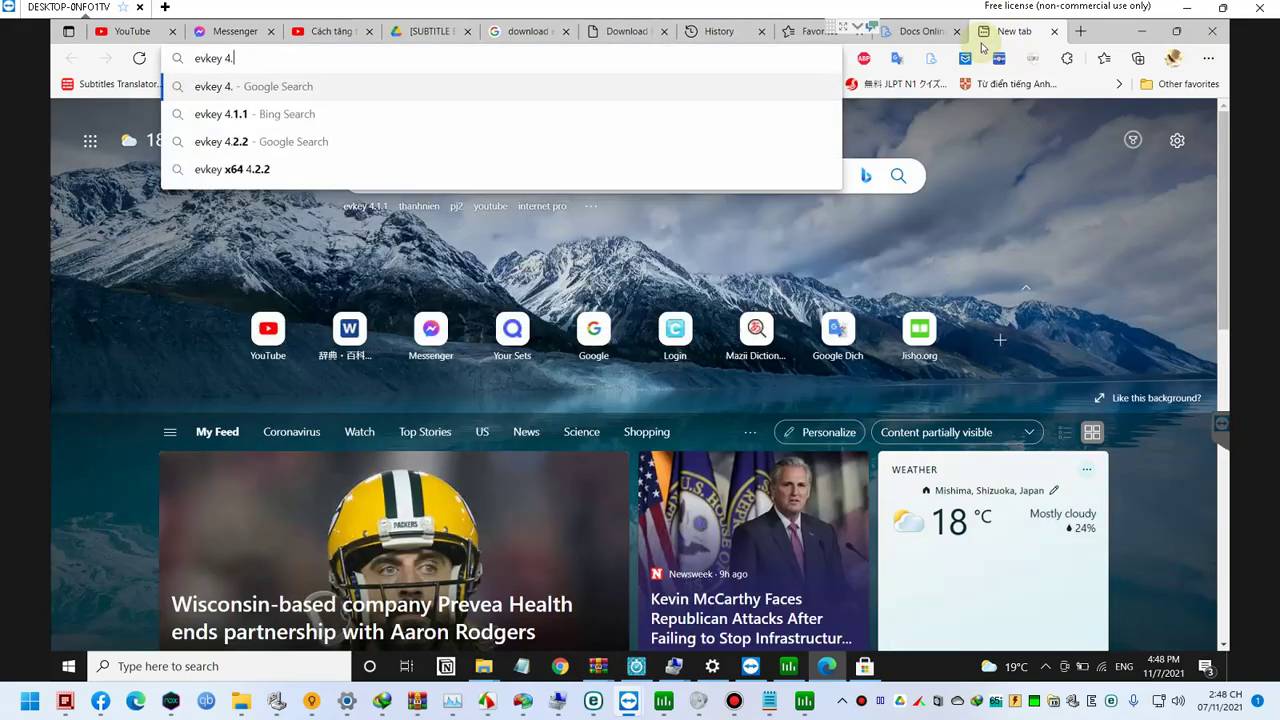
{"action": "type", "text": " 4.1.1"}
{"action": "key", "text": "Return"}
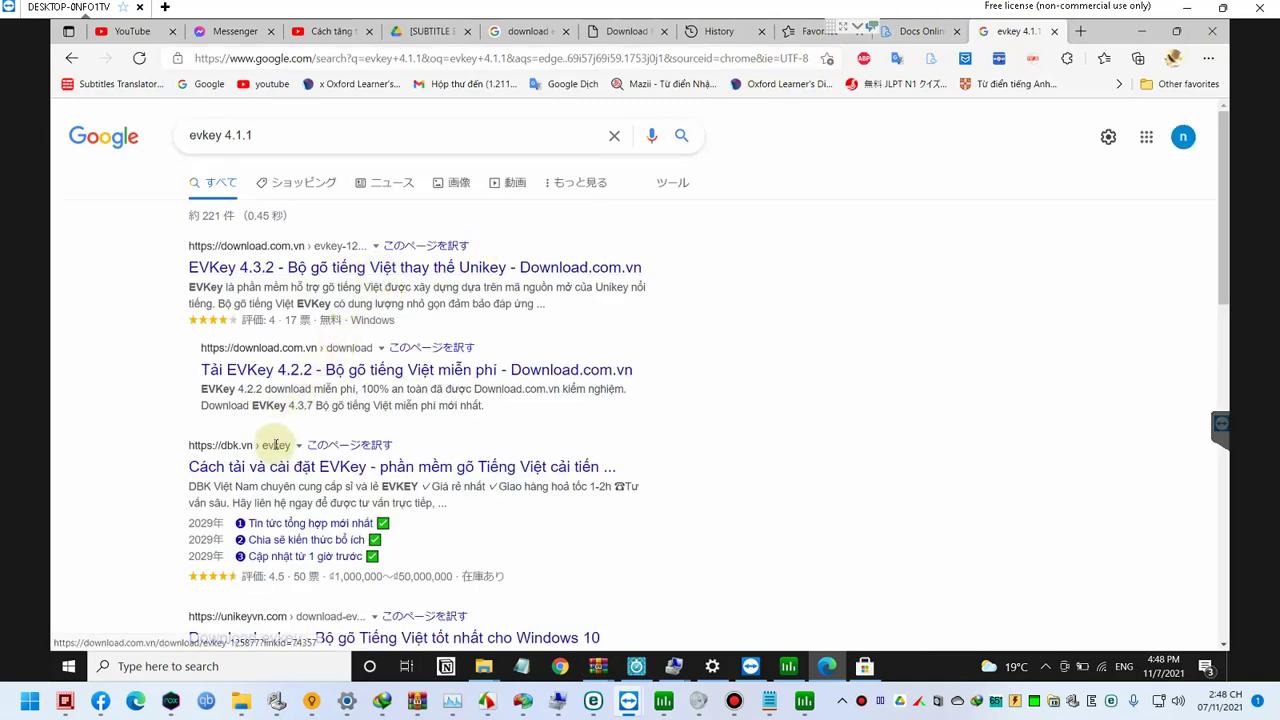
{"action": "left_click", "coordinate": [287, 272]}
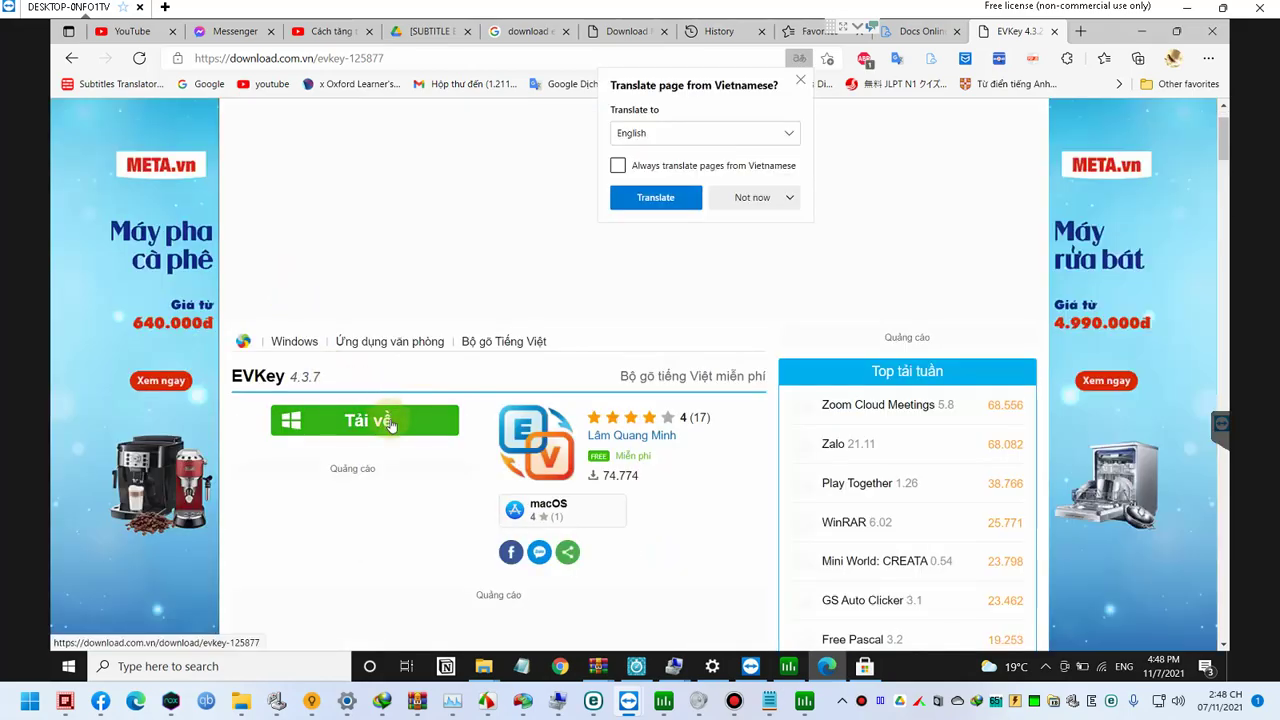
{"action": "scroll", "coordinate": [386, 420], "scroll_direction": "down", "scroll_amount": 3}
{"action": "scroll", "coordinate": [391, 426], "scroll_direction": "down", "scroll_amount": 2}
{"action": "scroll", "coordinate": [391, 426], "scroll_direction": "up", "scroll_amount": 3}
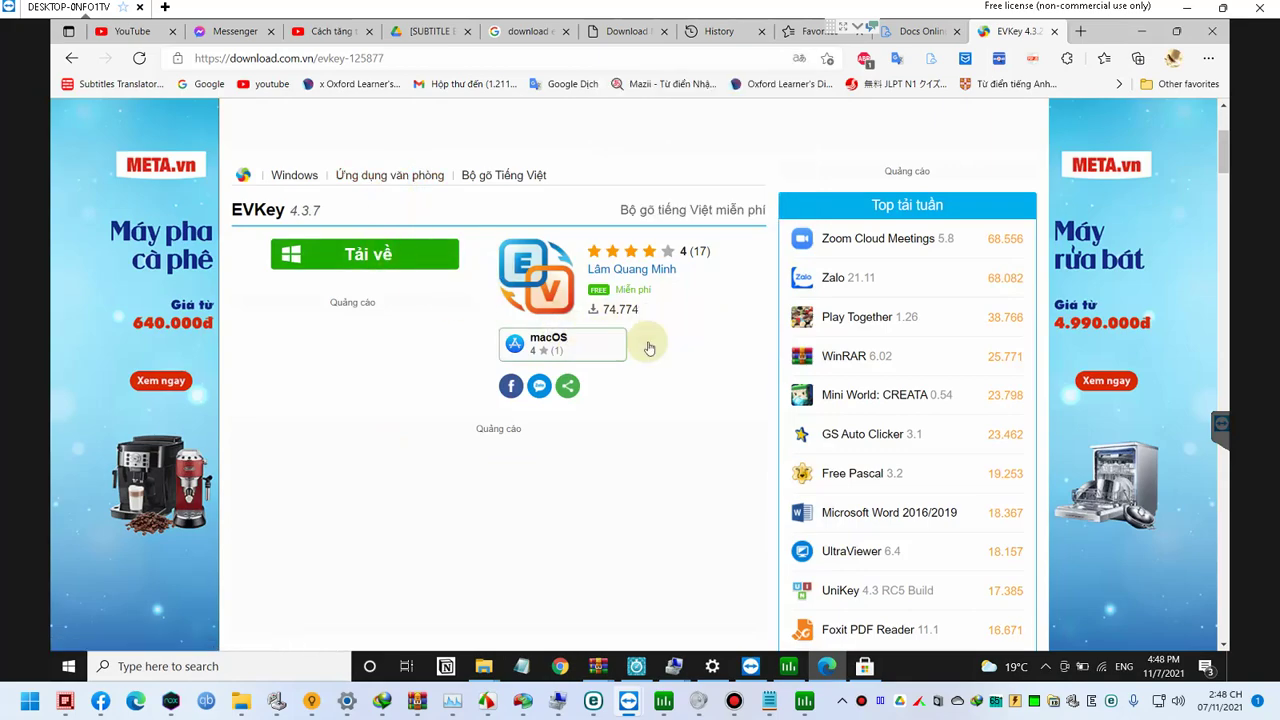
{"action": "scroll", "coordinate": [651, 343], "scroll_direction": "down", "scroll_amount": 5}
{"action": "scroll", "coordinate": [635, 350], "scroll_direction": "down", "scroll_amount": 15}
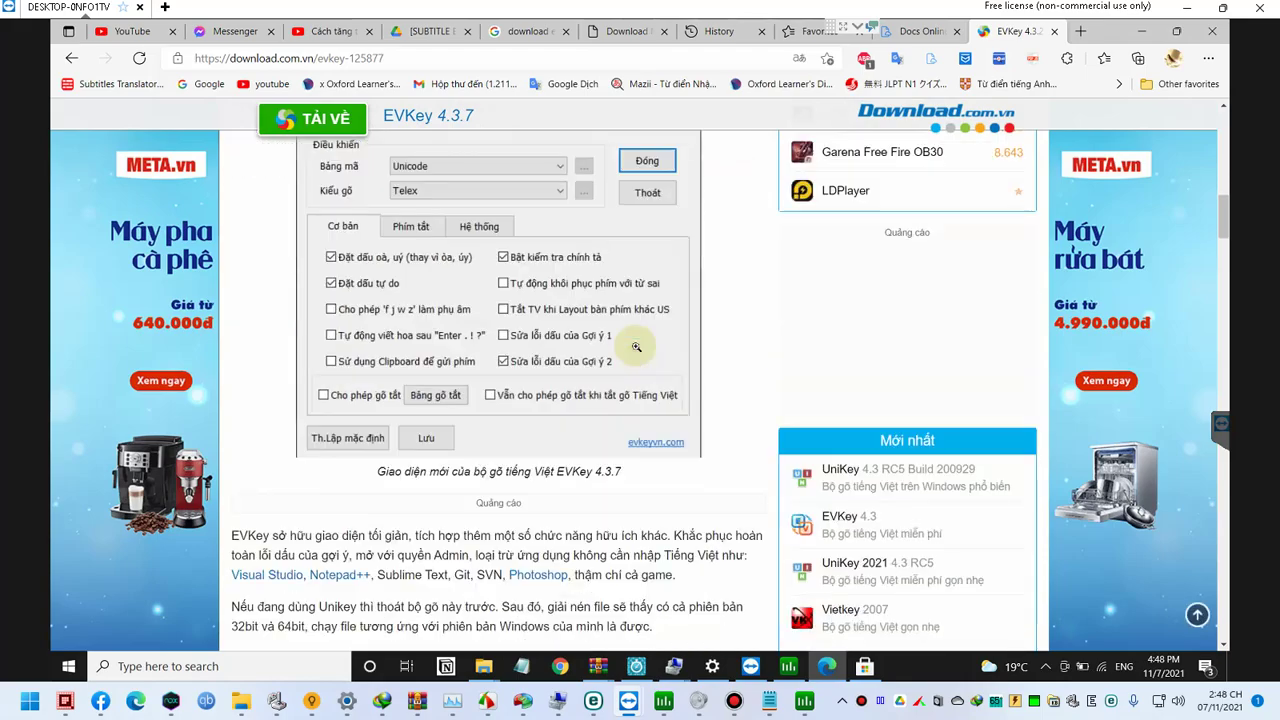
{"action": "scroll", "coordinate": [366, 230], "scroll_direction": "down", "scroll_amount": 1}
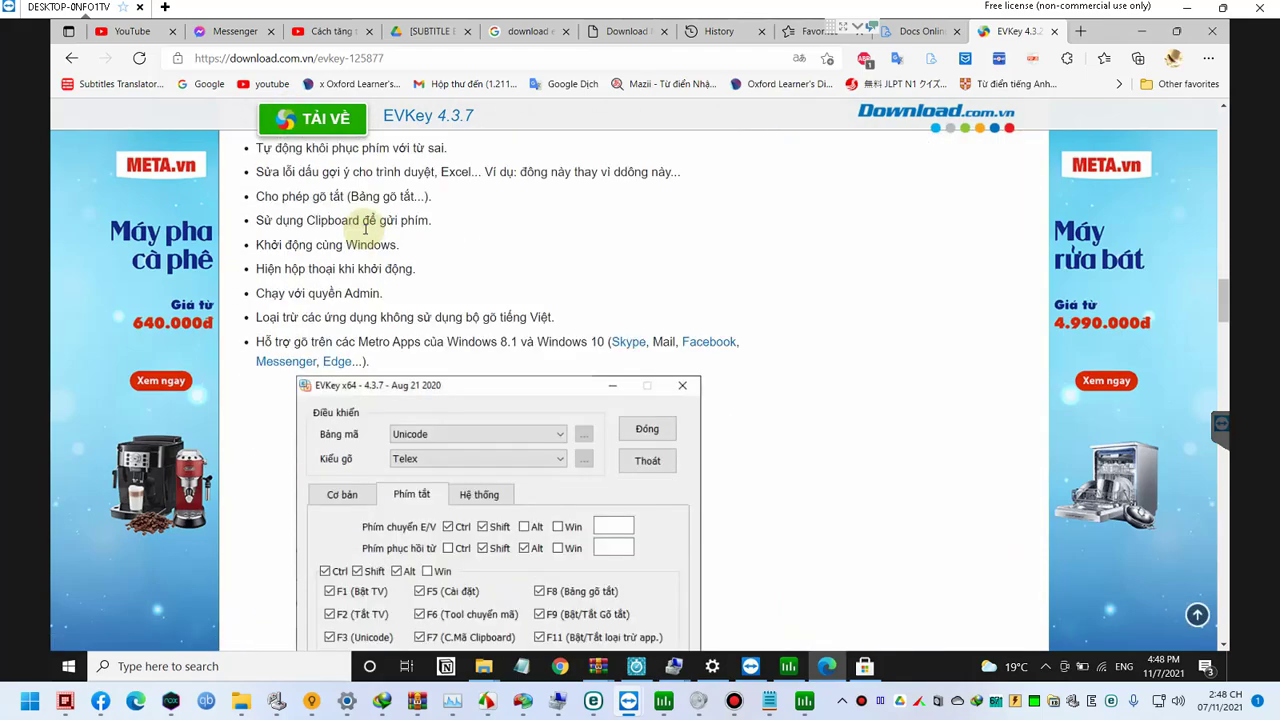
{"action": "key", "text": "ctrl+w"}
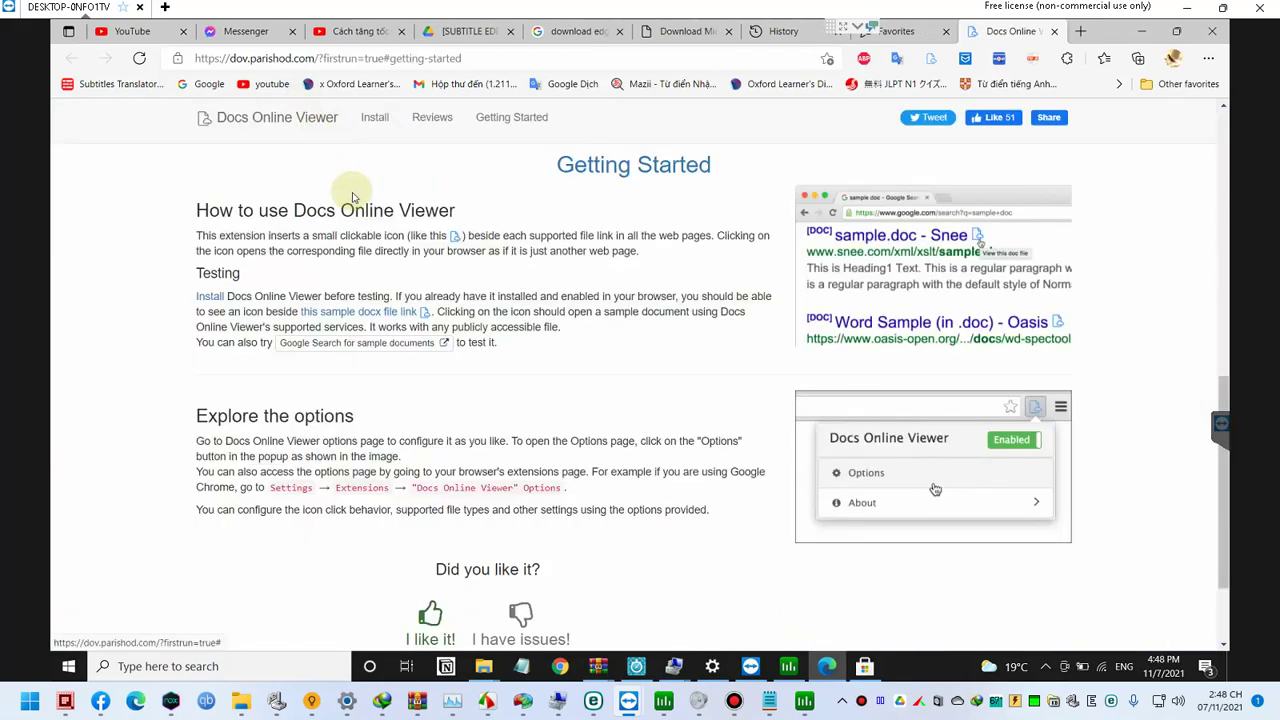
Step: Search Google for 'evkey downmienphi' from the address bar
{"action": "scroll", "coordinate": [330, 125], "scroll_direction": "up", "scroll_amount": 4}
{"action": "left_click", "coordinate": [365, 60]}
{"action": "type", "text": "evkey tai"}
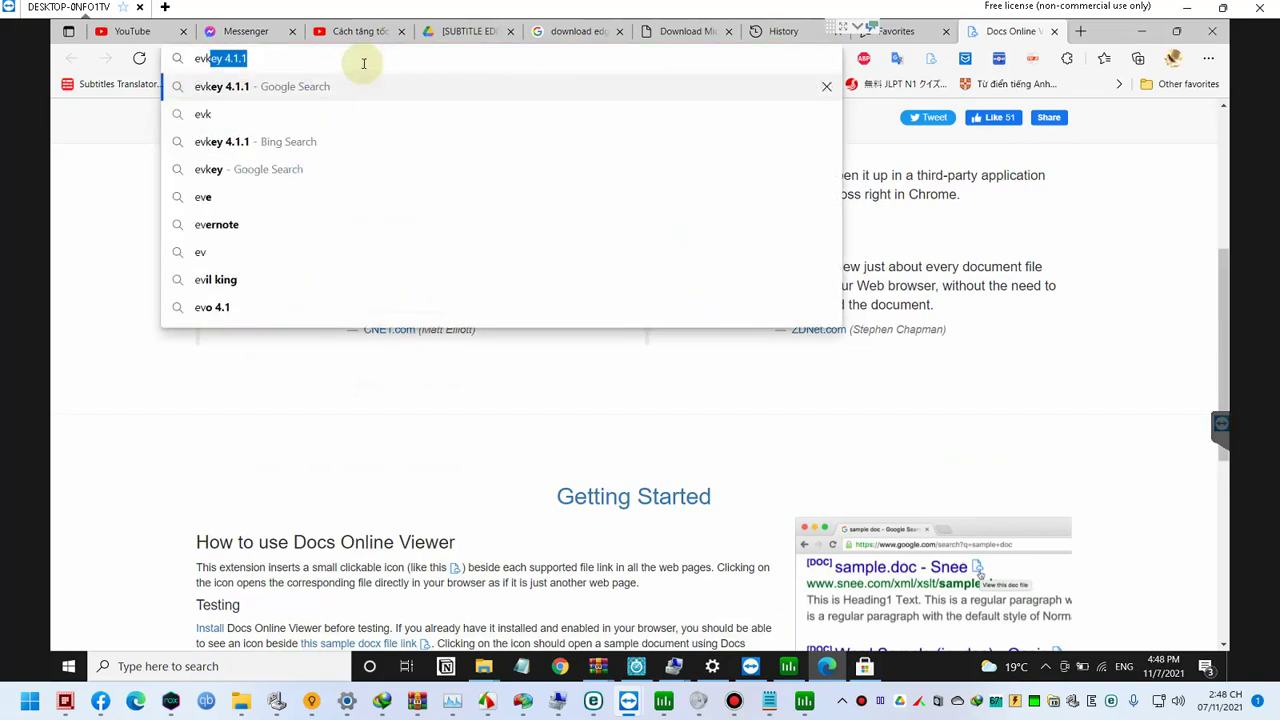
{"action": "key", "text": "BackSpace"}
{"action": "key", "text": "BackSpace"}
{"action": "key", "text": "BackSpace"}
{"action": "type", "text": "downmienphi"}
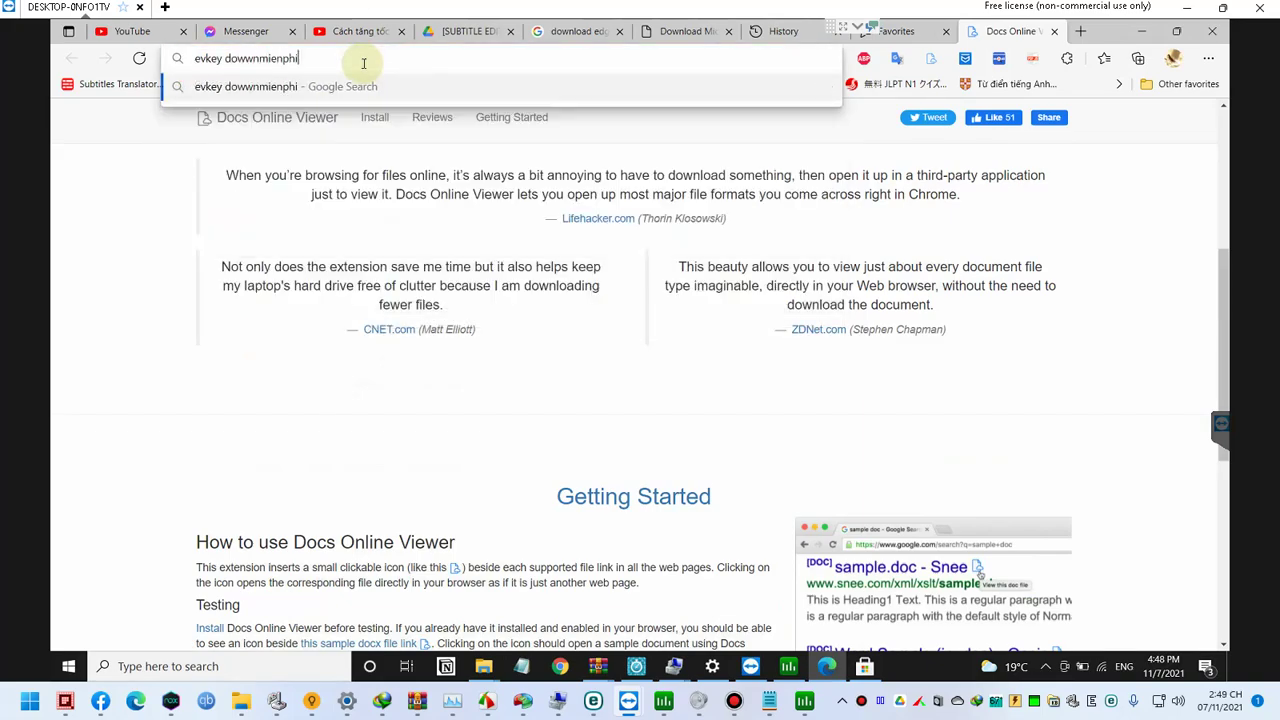
{"action": "key", "text": "Return"}
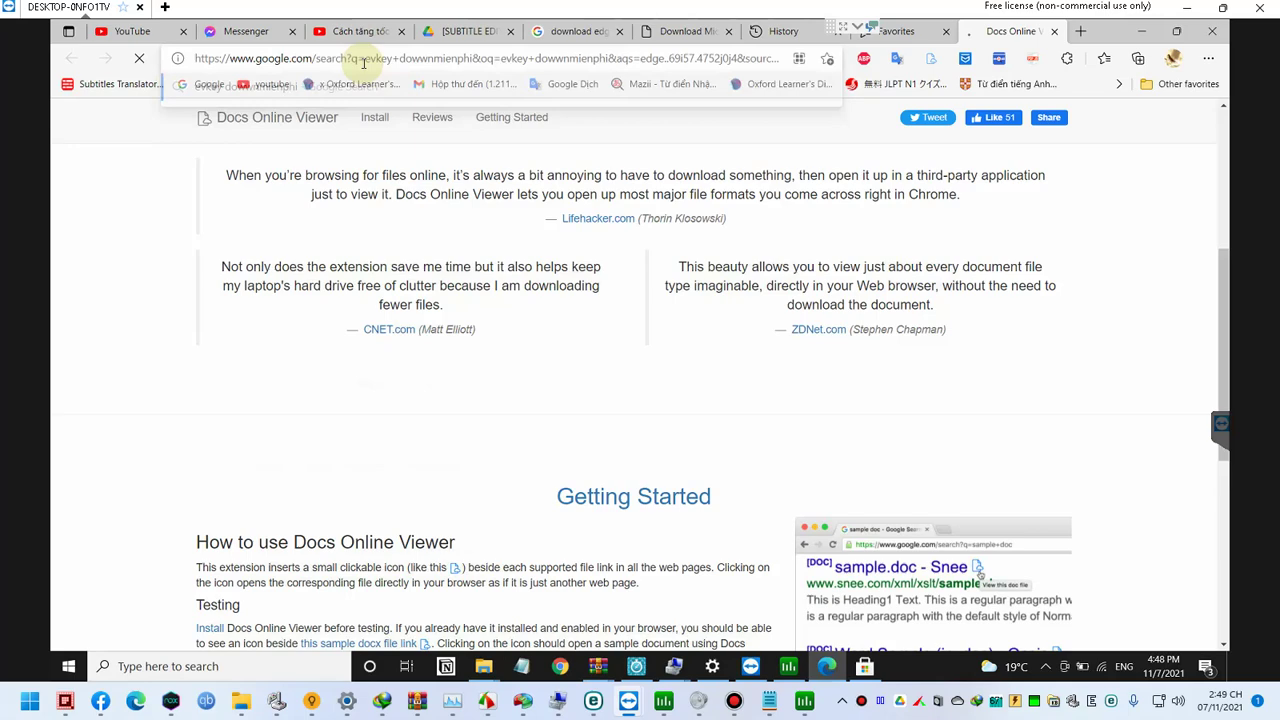
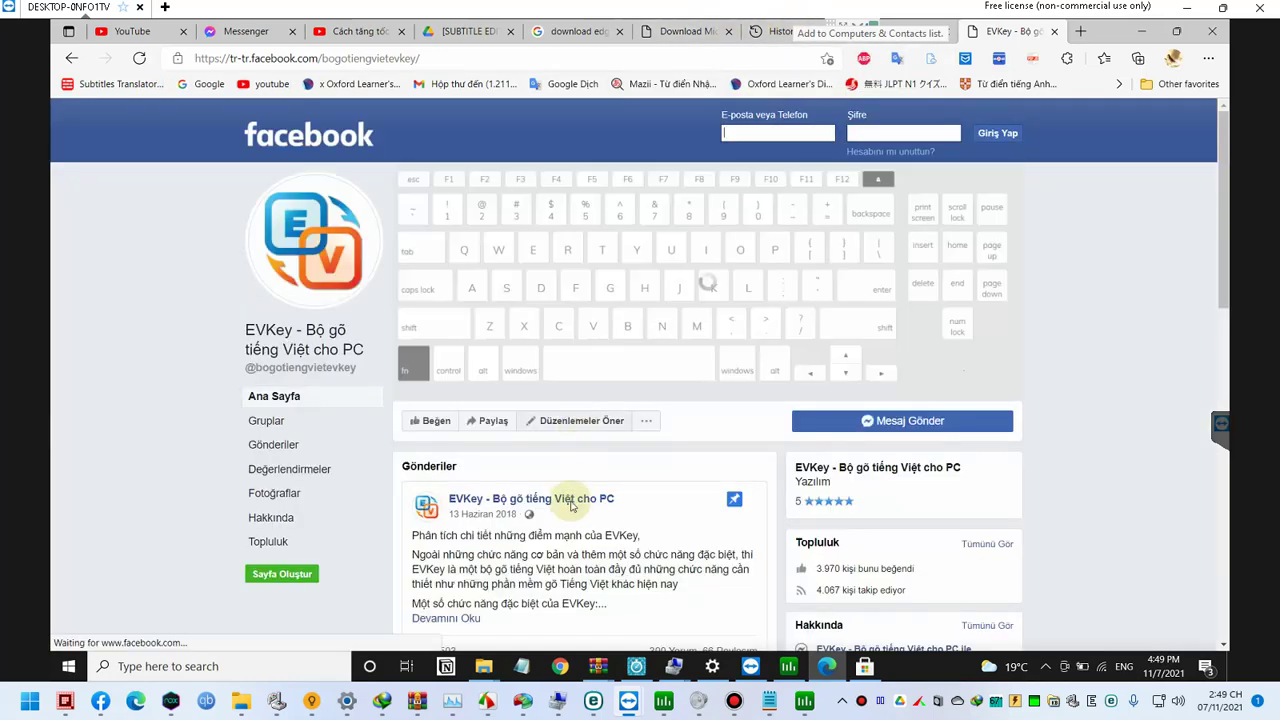
Step: View the EVKey page's cover photo, close it, and scroll through the page
{"action": "left_click", "coordinate": [570, 506]}
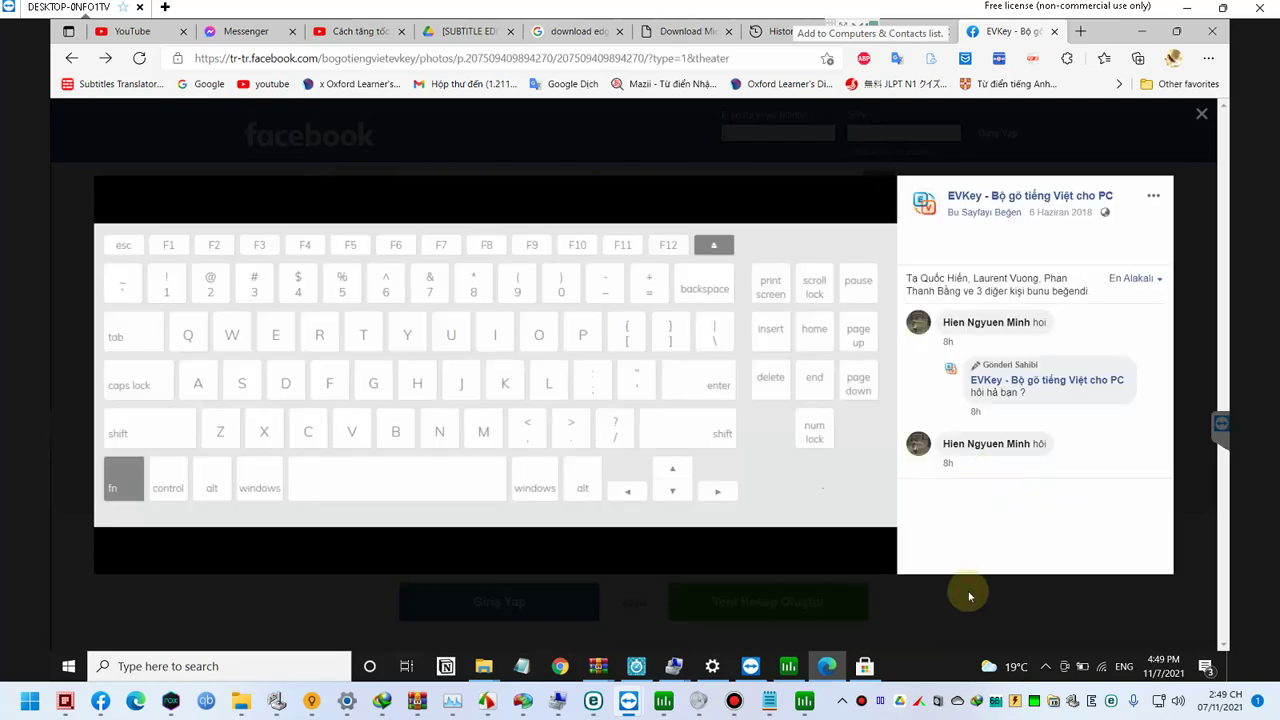
{"action": "left_click", "coordinate": [968, 597]}
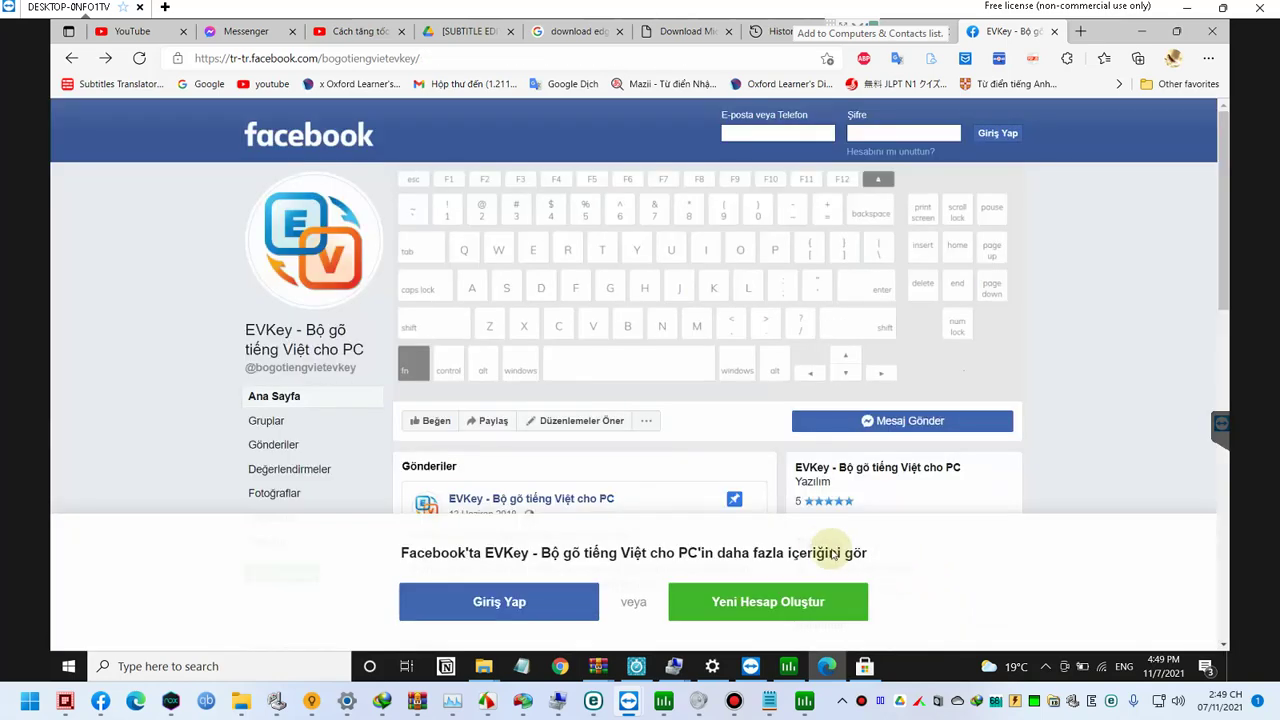
{"action": "scroll", "coordinate": [677, 466], "scroll_direction": "down", "scroll_amount": 5}
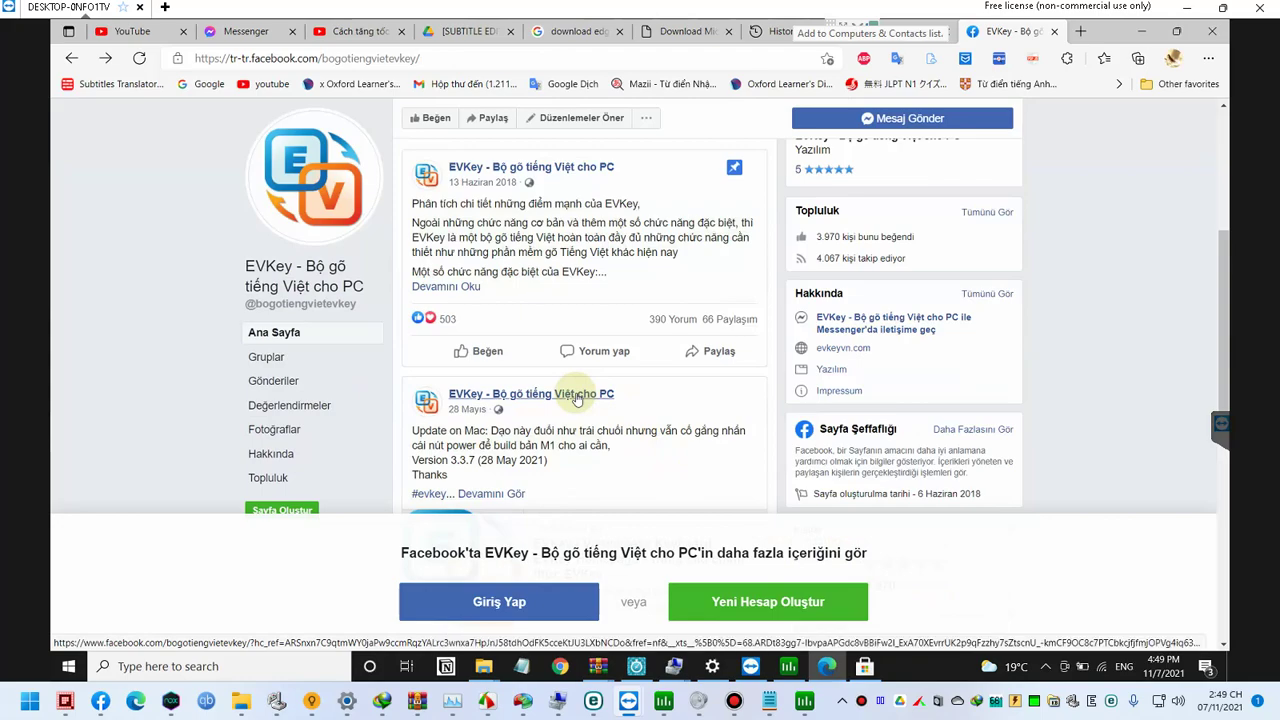
{"action": "scroll", "coordinate": [576, 398], "scroll_direction": "down", "scroll_amount": 3}
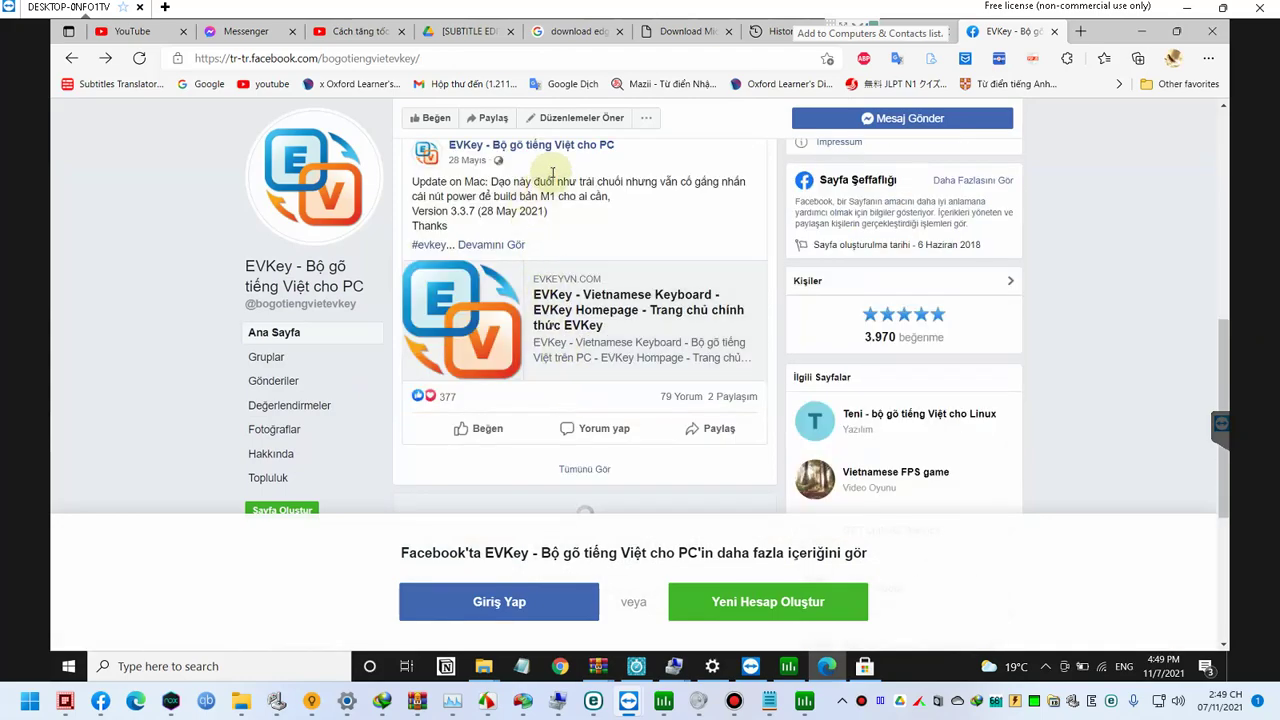
{"action": "scroll", "coordinate": [552, 173], "scroll_direction": "down", "scroll_amount": 2}
{"action": "scroll", "coordinate": [563, 214], "scroll_direction": "up", "scroll_amount": 5}
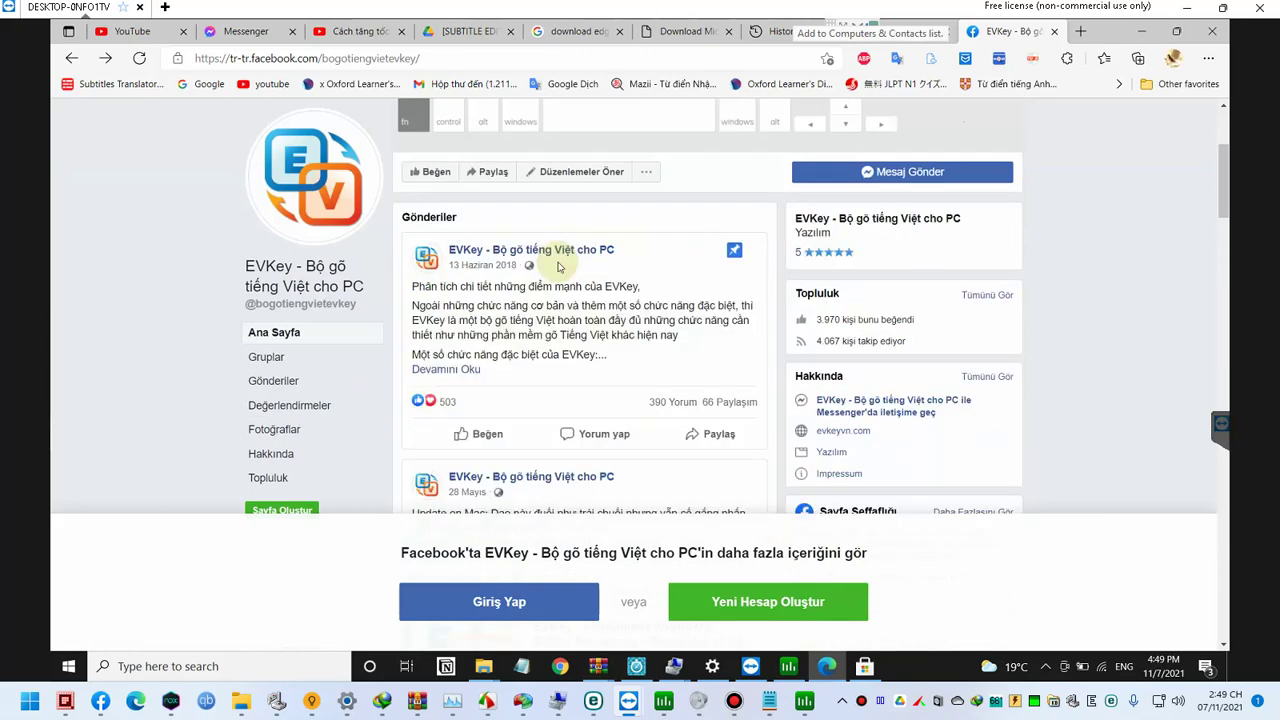
Step: Open the pinned June 13, 2018 EVKey post, read through it, and select the web address
{"action": "left_click", "coordinate": [569, 253]}
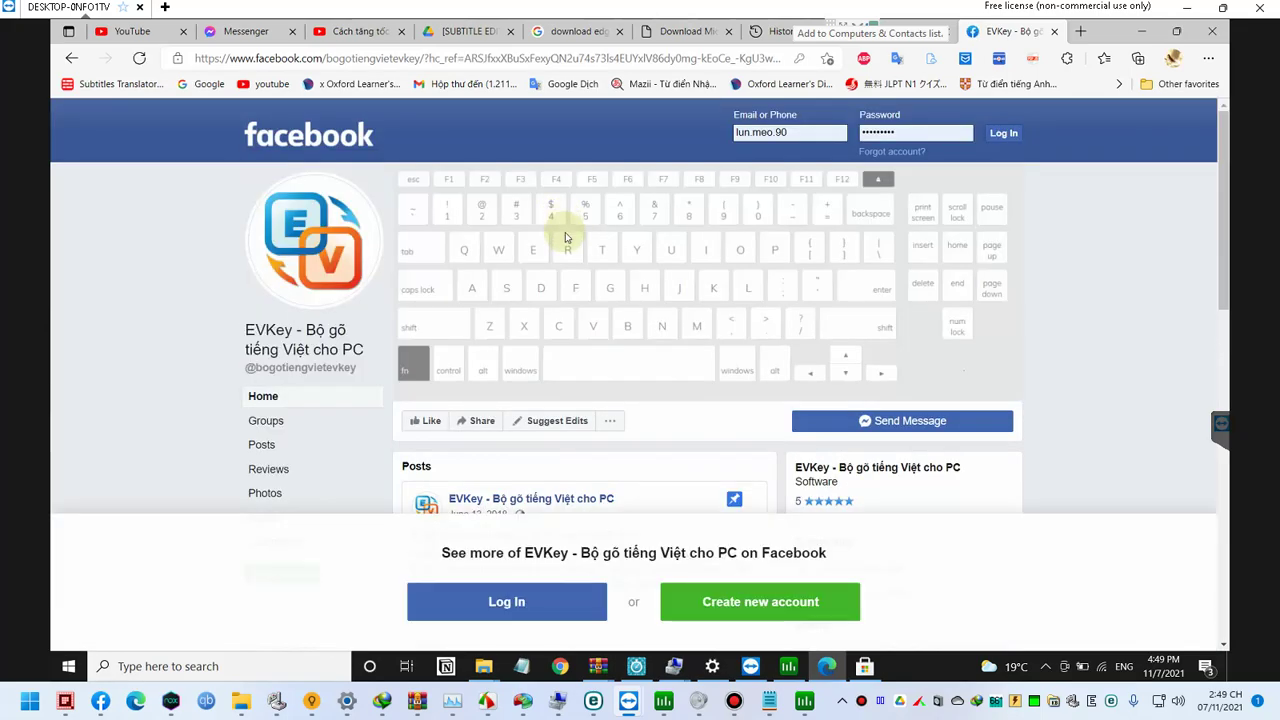
{"action": "scroll", "coordinate": [598, 284], "scroll_direction": "down", "scroll_amount": 1}
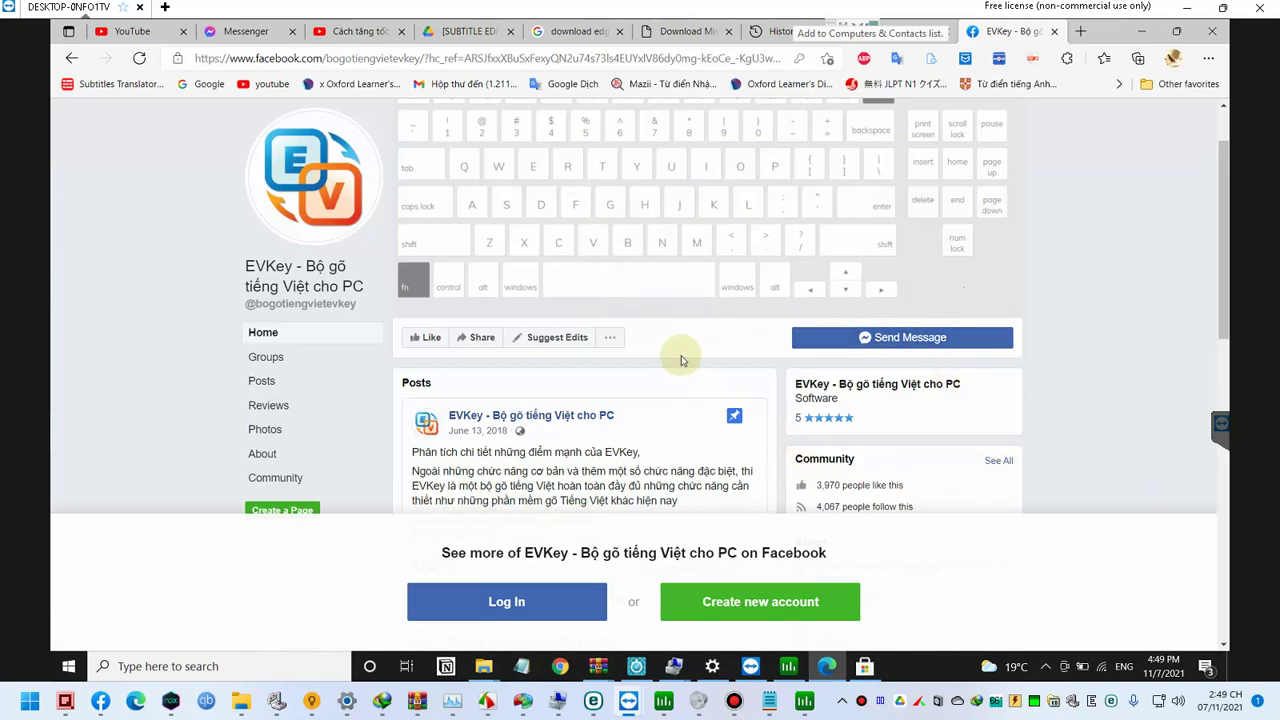
{"action": "scroll", "coordinate": [681, 360], "scroll_direction": "down", "scroll_amount": 3}
{"action": "scroll", "coordinate": [680, 354], "scroll_direction": "up", "scroll_amount": 1}
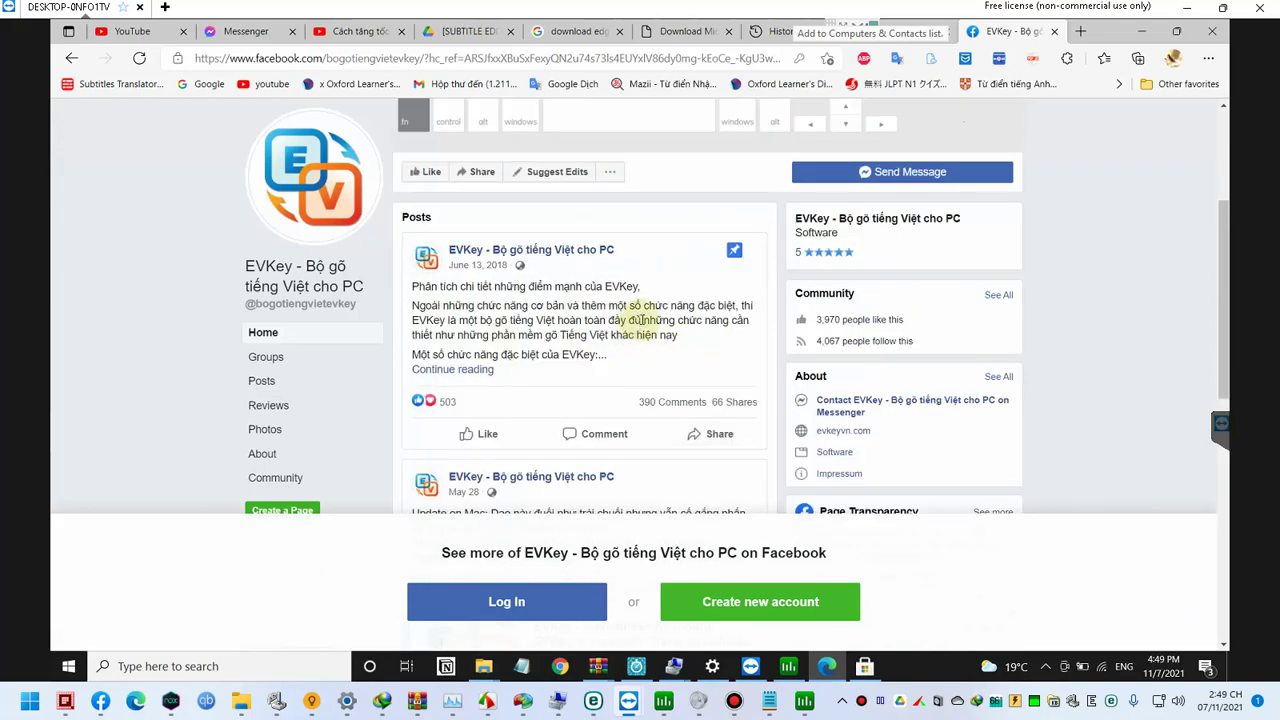
{"action": "scroll", "coordinate": [561, 322], "scroll_direction": "down", "scroll_amount": 1}
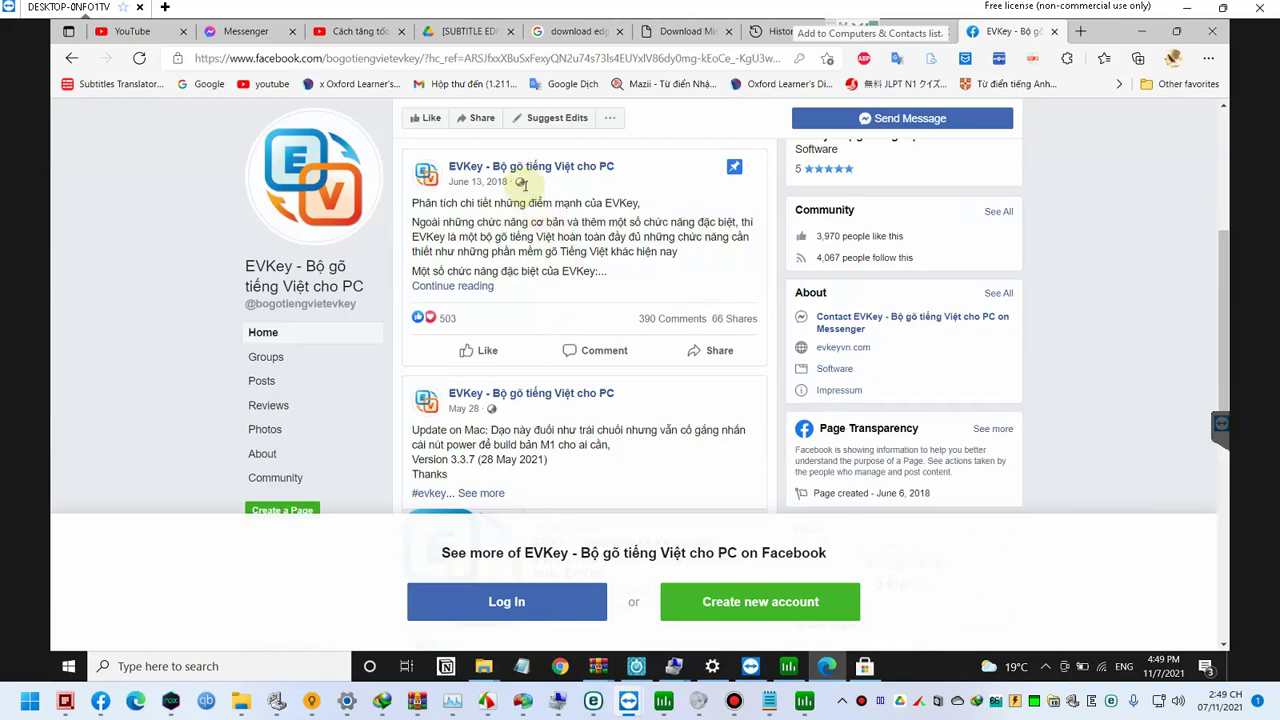
{"action": "scroll", "coordinate": [530, 240], "scroll_direction": "up", "scroll_amount": 1}
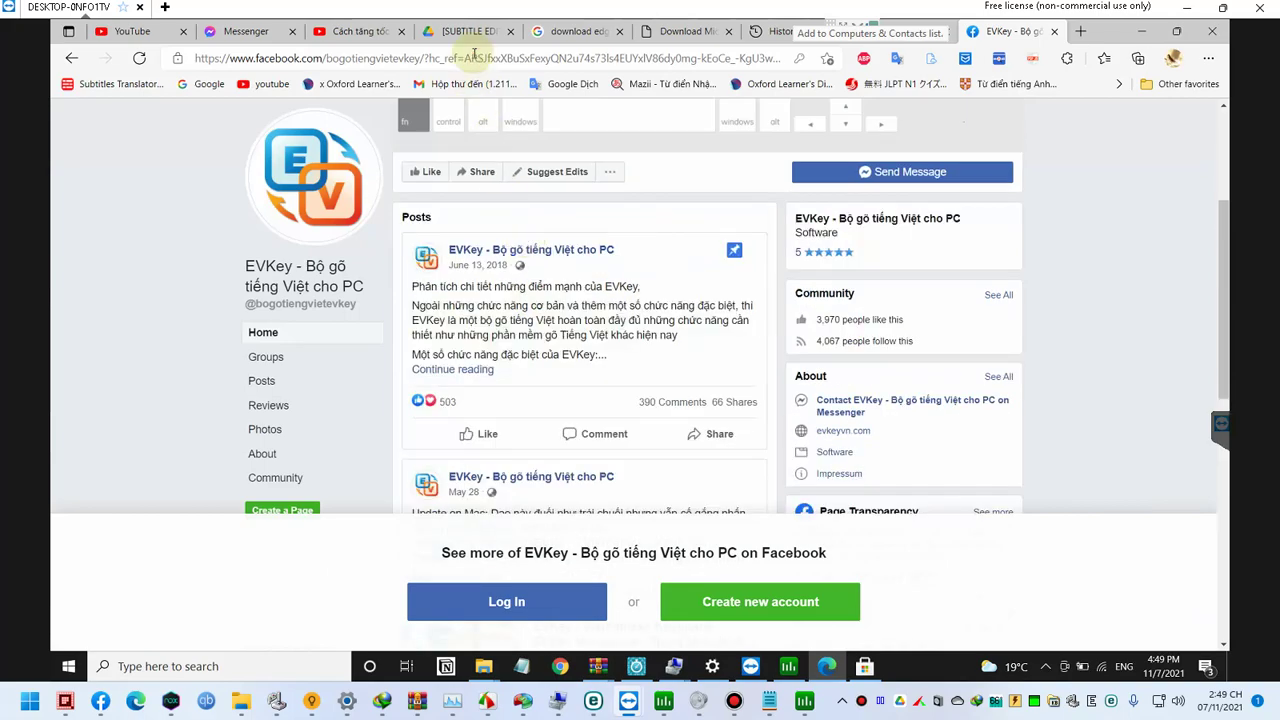
{"action": "left_click", "coordinate": [470, 57]}
Step: Search 'evkey homepage' and download the Windows v4.3.7 EVKey.zip from evkeyvn.com
{"action": "type", "text": "e"}
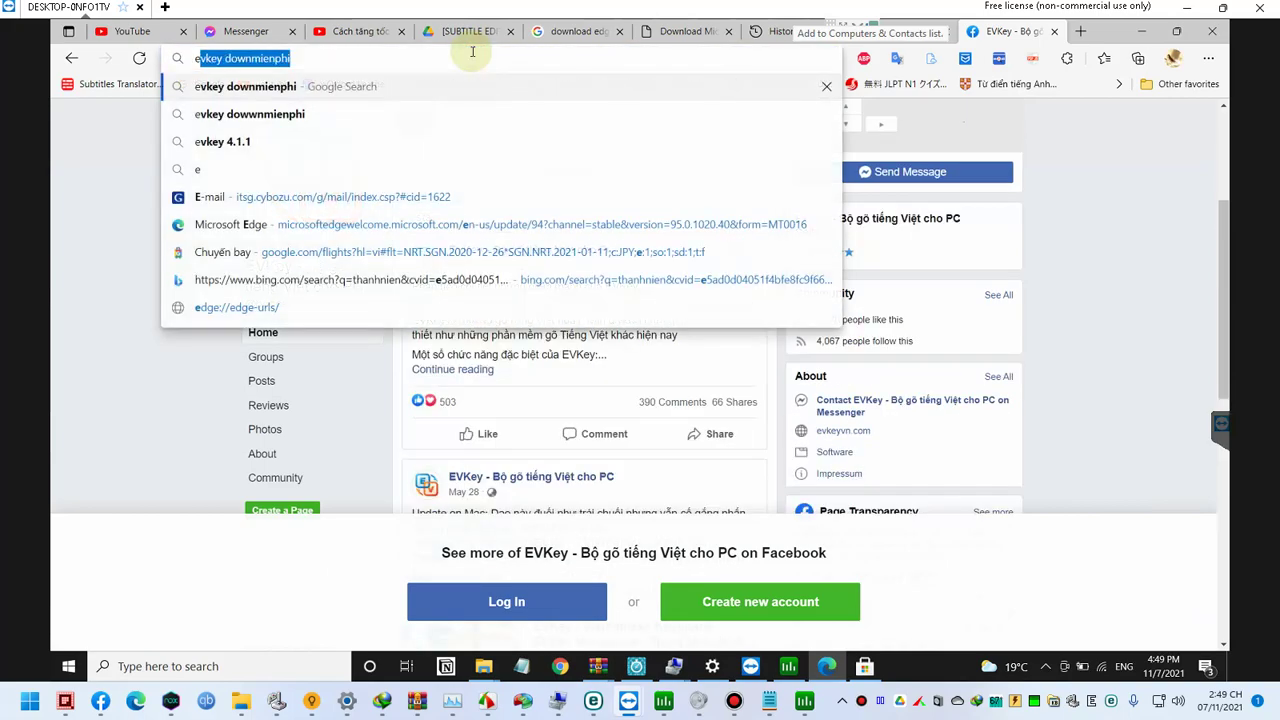
{"action": "type", "text": "vkey homepage"}
{"action": "key", "text": "Return"}
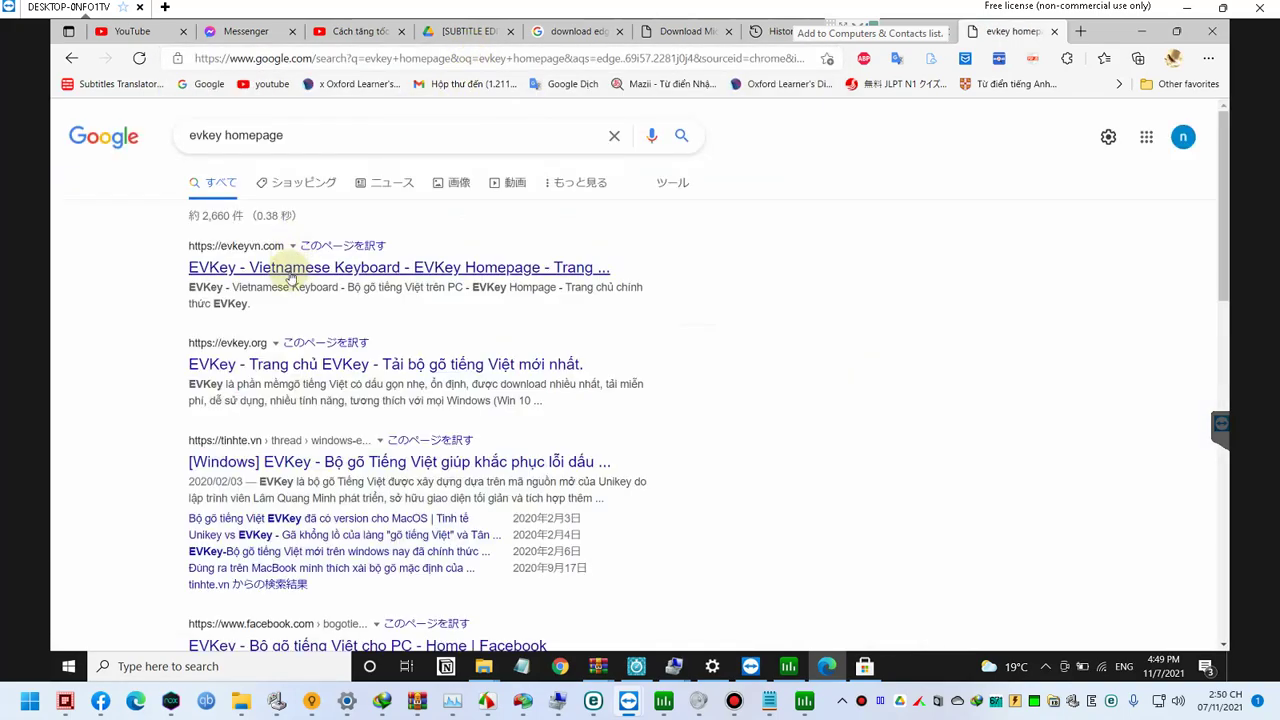
{"action": "left_click", "coordinate": [290, 270]}
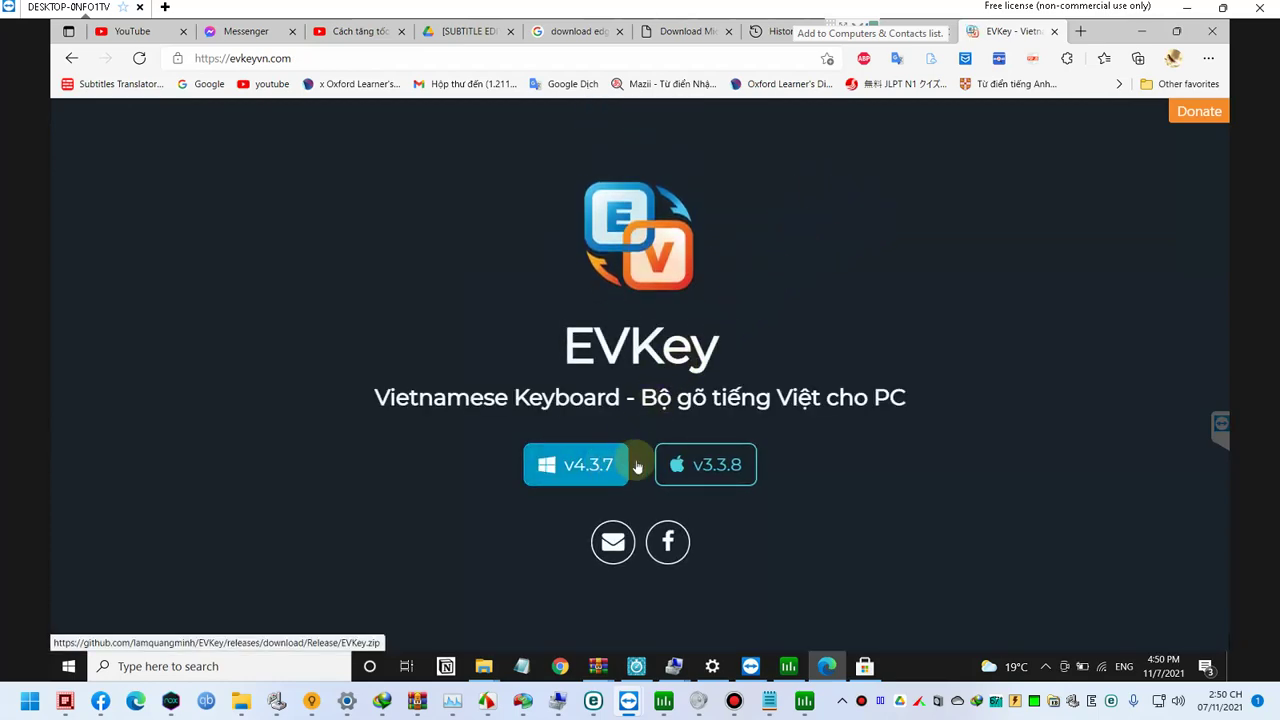
{"action": "left_click", "coordinate": [607, 463]}
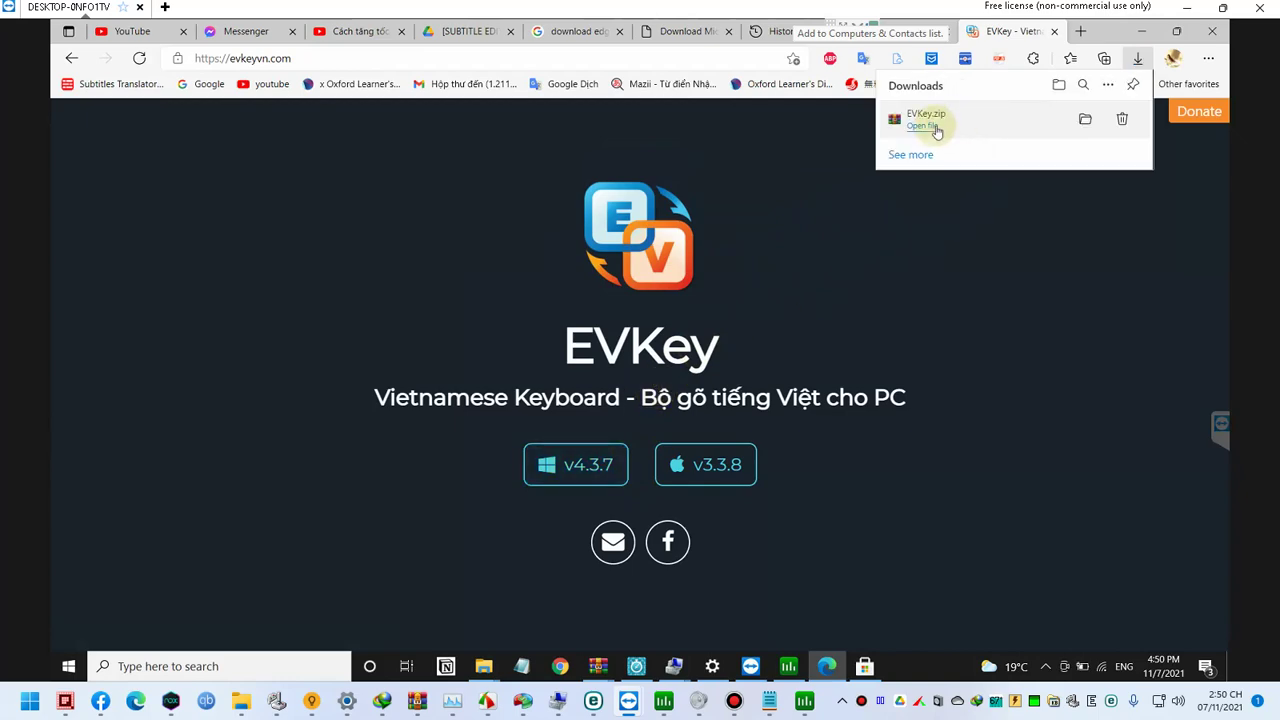
Step: Open EVKey.zip, select all four files, and set the extraction path to D:\Program files\Evkey 4.3.7\
{"action": "left_click", "coordinate": [925, 126]}
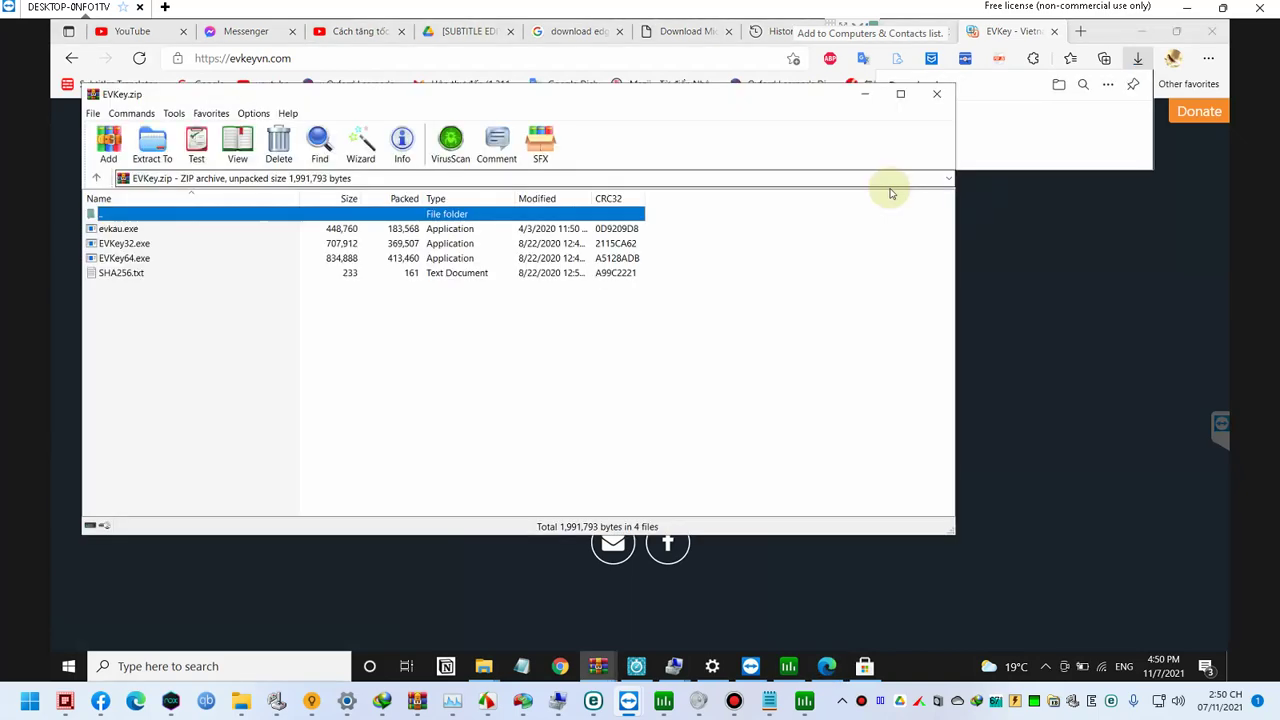
{"action": "left_click_drag", "start_coordinate": [140, 290], "coordinate": [114, 220]}
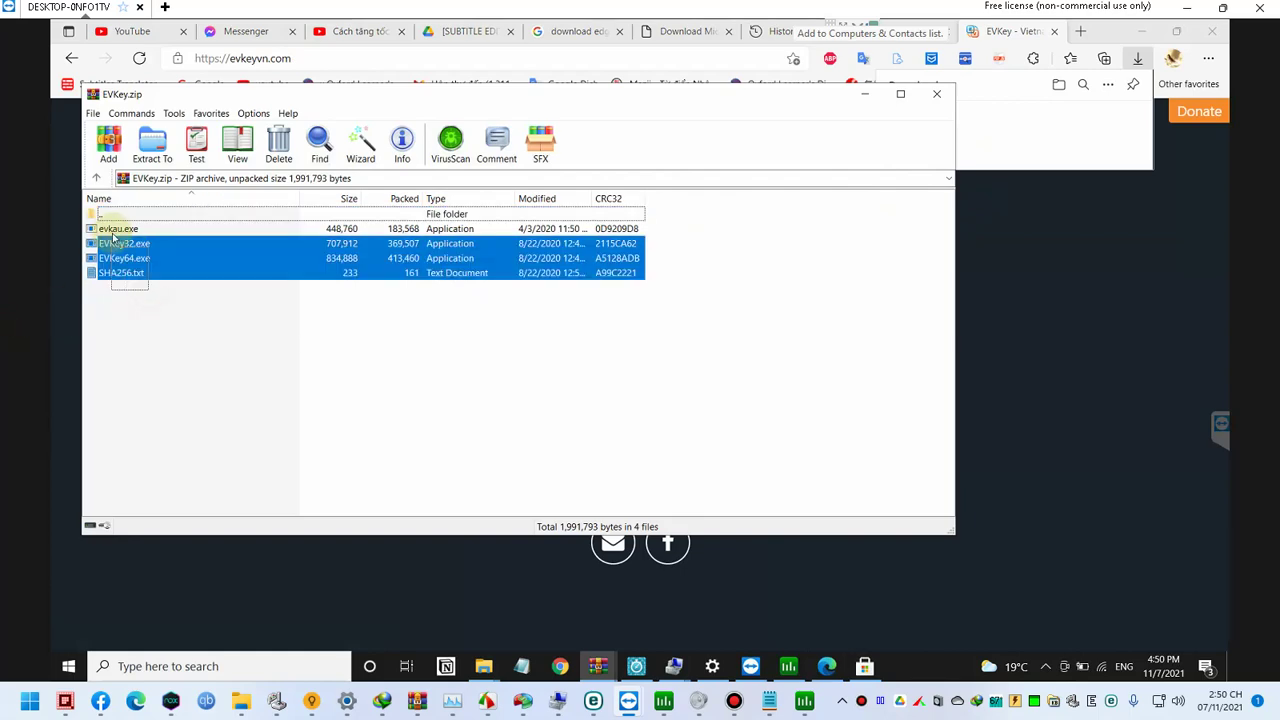
{"action": "right_click", "coordinate": [116, 237]}
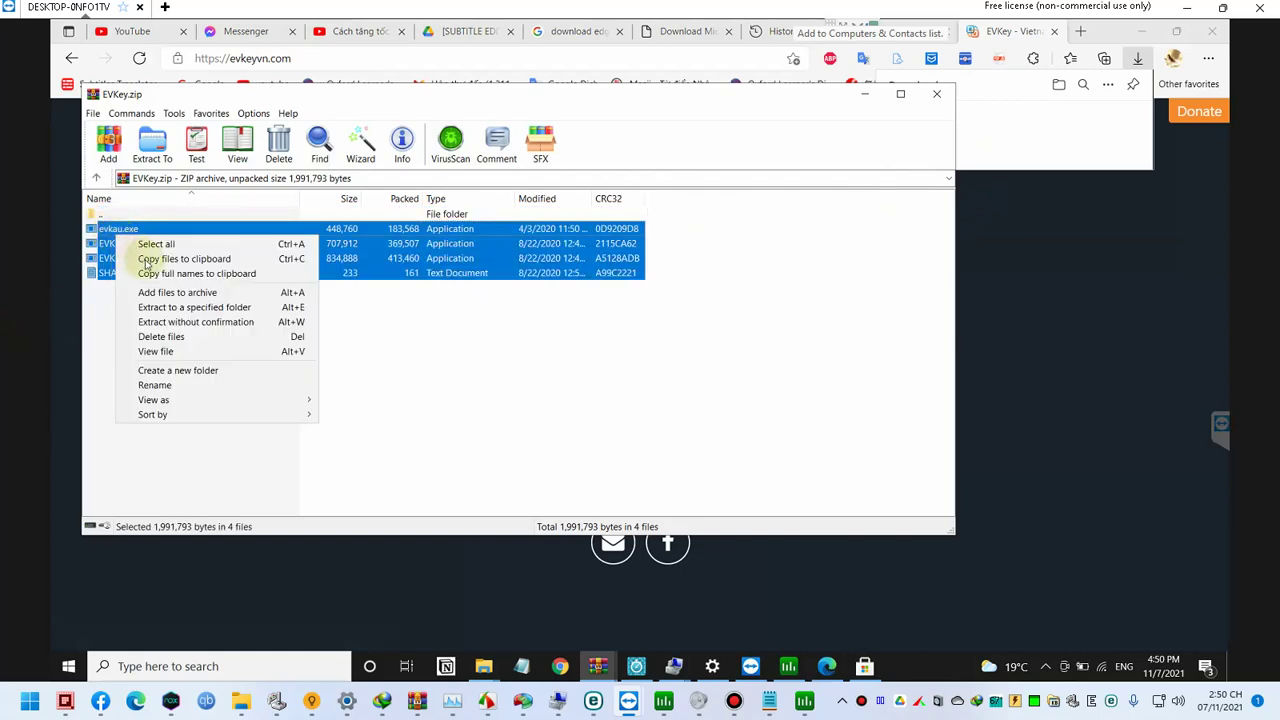
{"action": "left_click", "coordinate": [200, 307]}
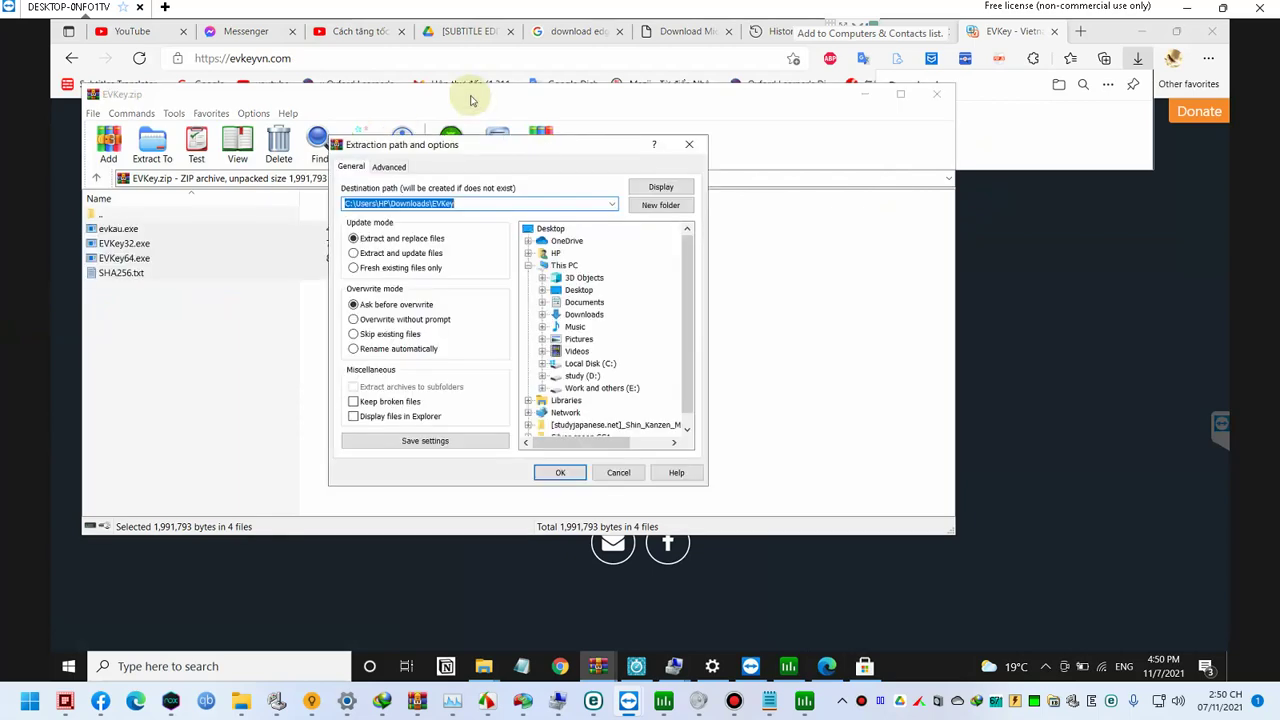
{"action": "type", "text": "d"}
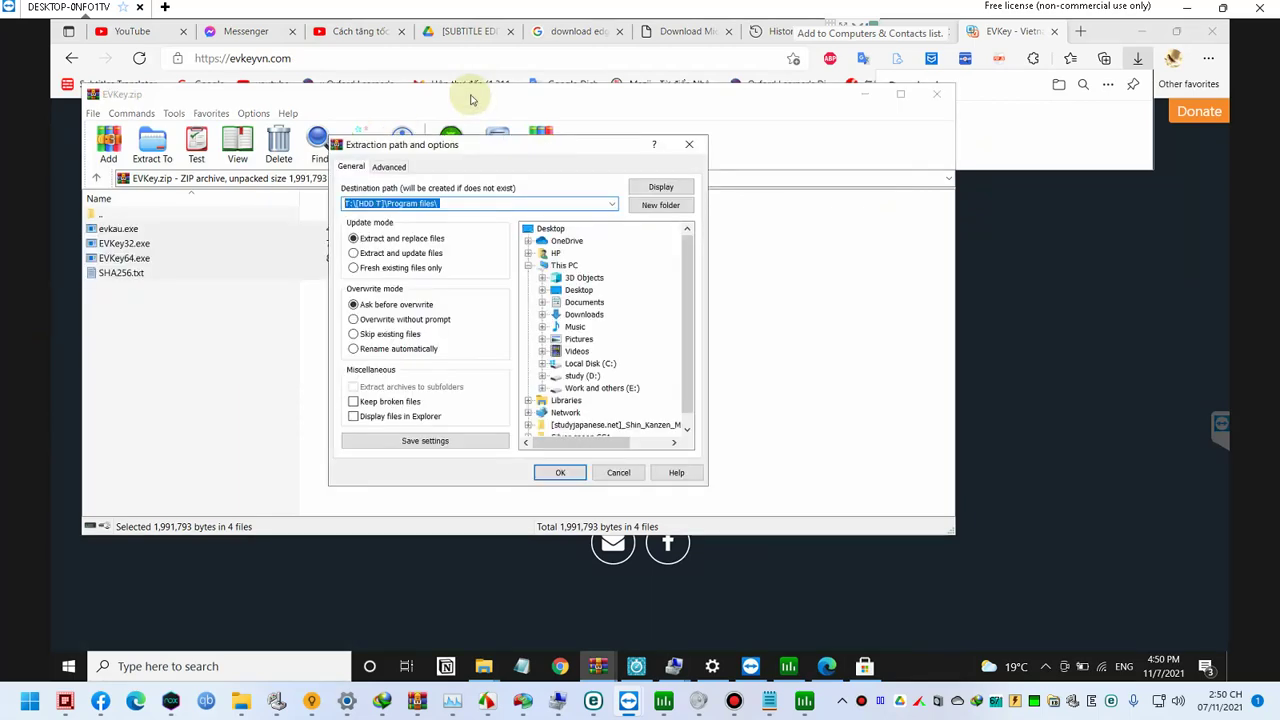
{"action": "key", "text": "Home"}
{"action": "key", "text": "shift+Right"}
{"action": "key", "text": "shift+Right"}
{"action": "key", "text": "shift+Right"}
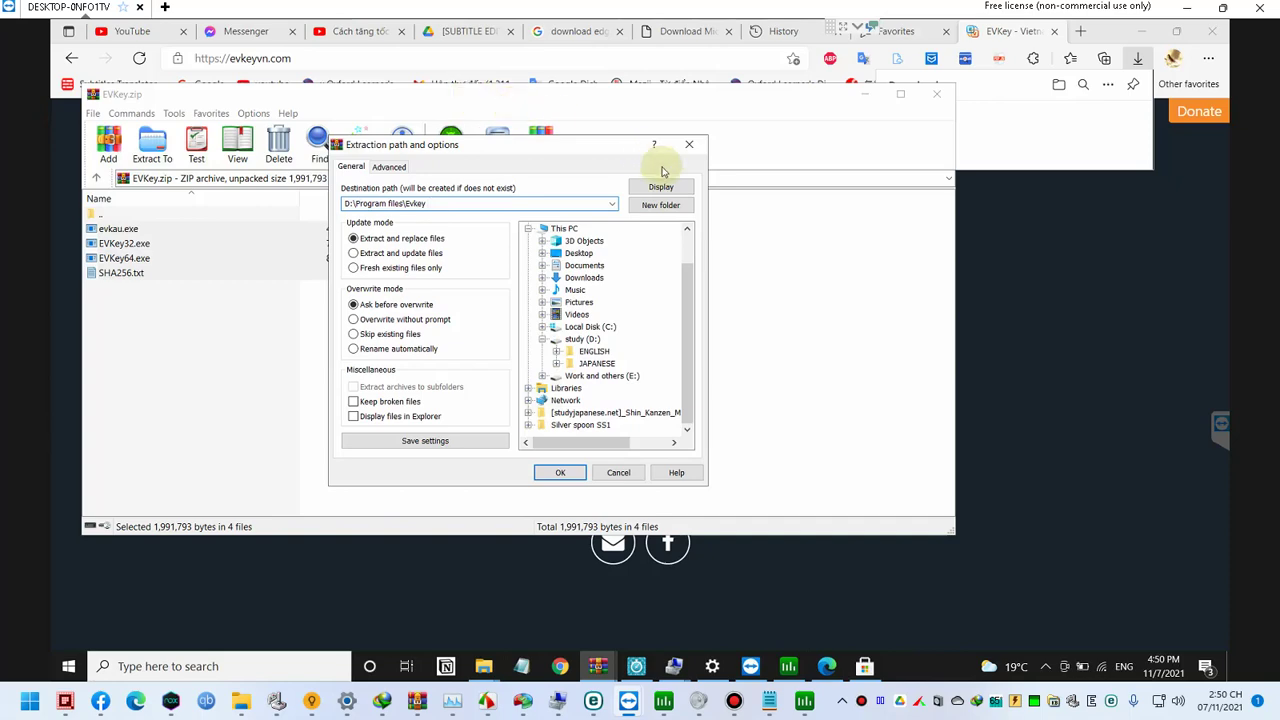
Step: Confirm the extraction to the Evkey 4.3.7 folder and clear the file selection
{"action": "left_click", "coordinate": [1010, 395]}
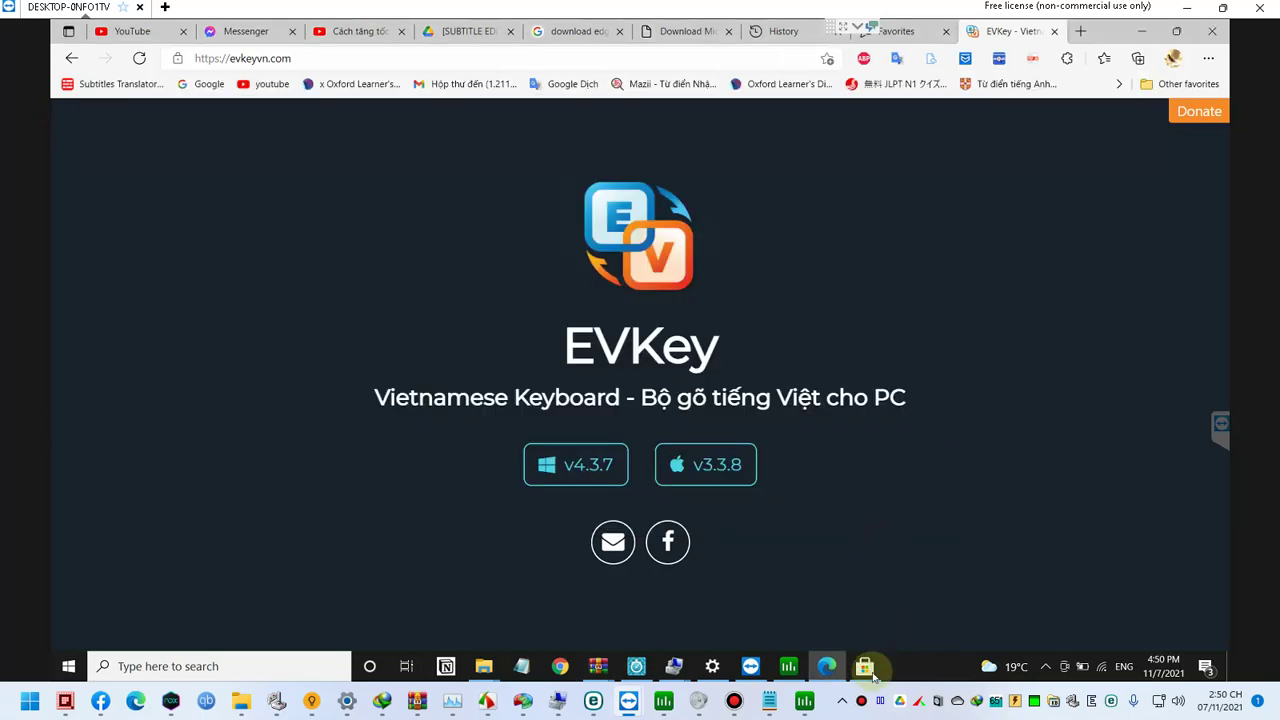
{"action": "mouse_move", "coordinate": [611, 676]}
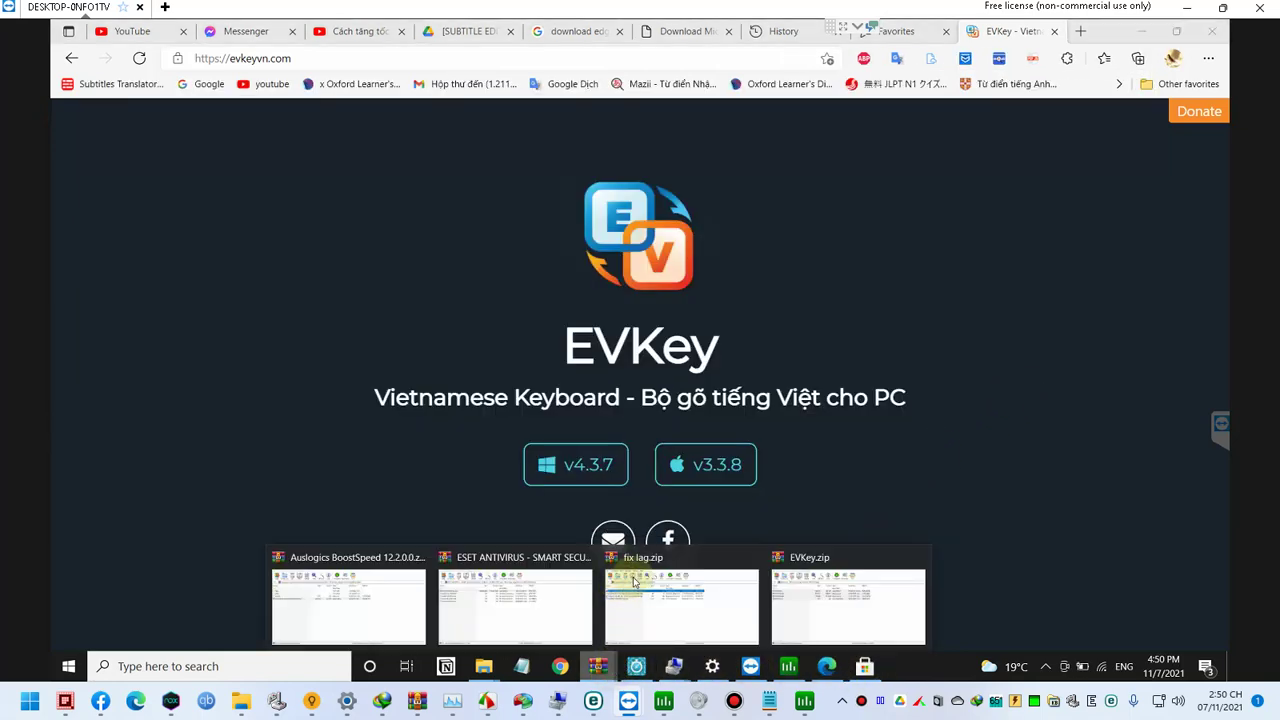
{"action": "left_click", "coordinate": [858, 585]}
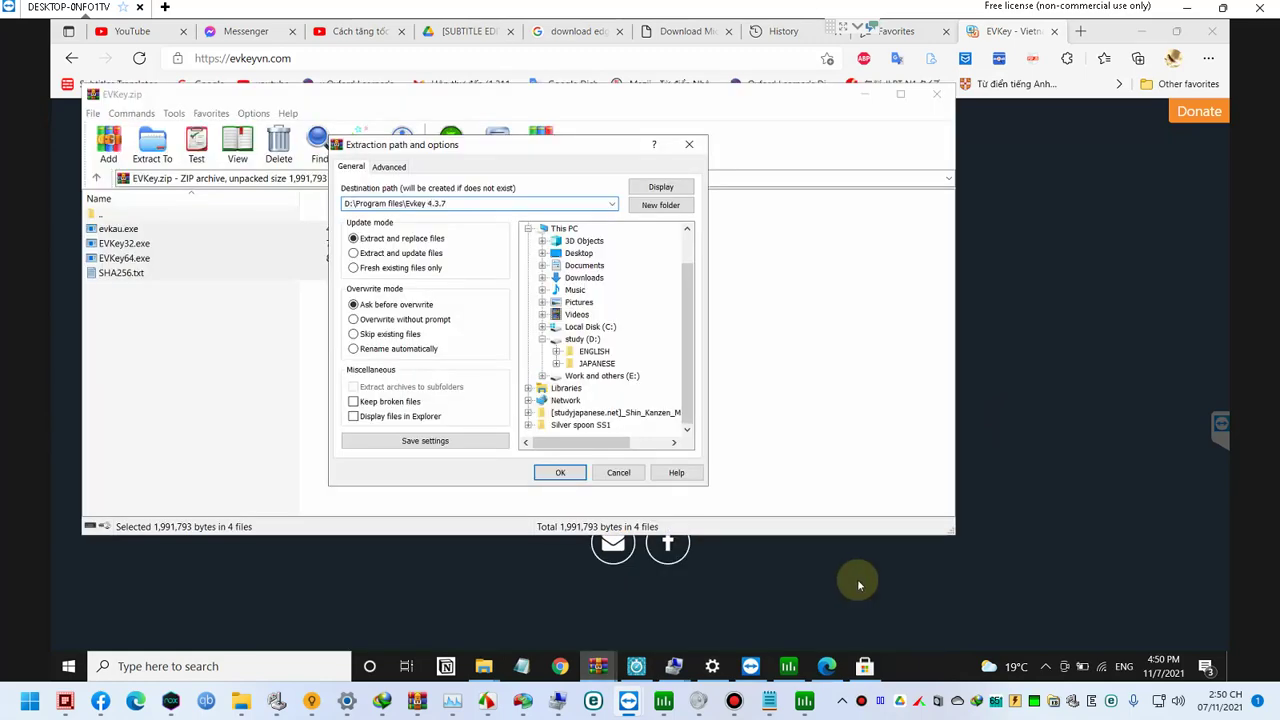
{"action": "left_click", "coordinate": [563, 473]}
{"action": "left_click", "coordinate": [576, 433]}
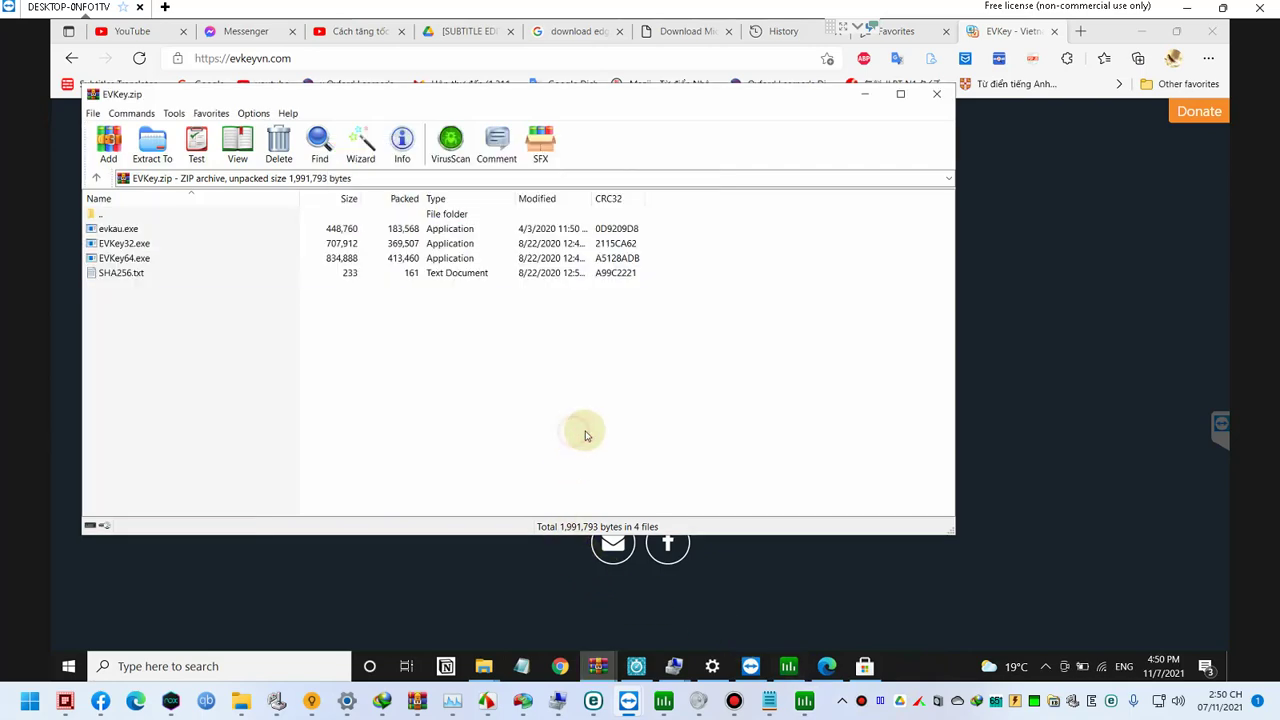
Step: Create a desktop shortcut to EVKey64.exe from D:\Program files\Evkey 4.3.7
{"action": "left_click", "coordinate": [864, 94]}
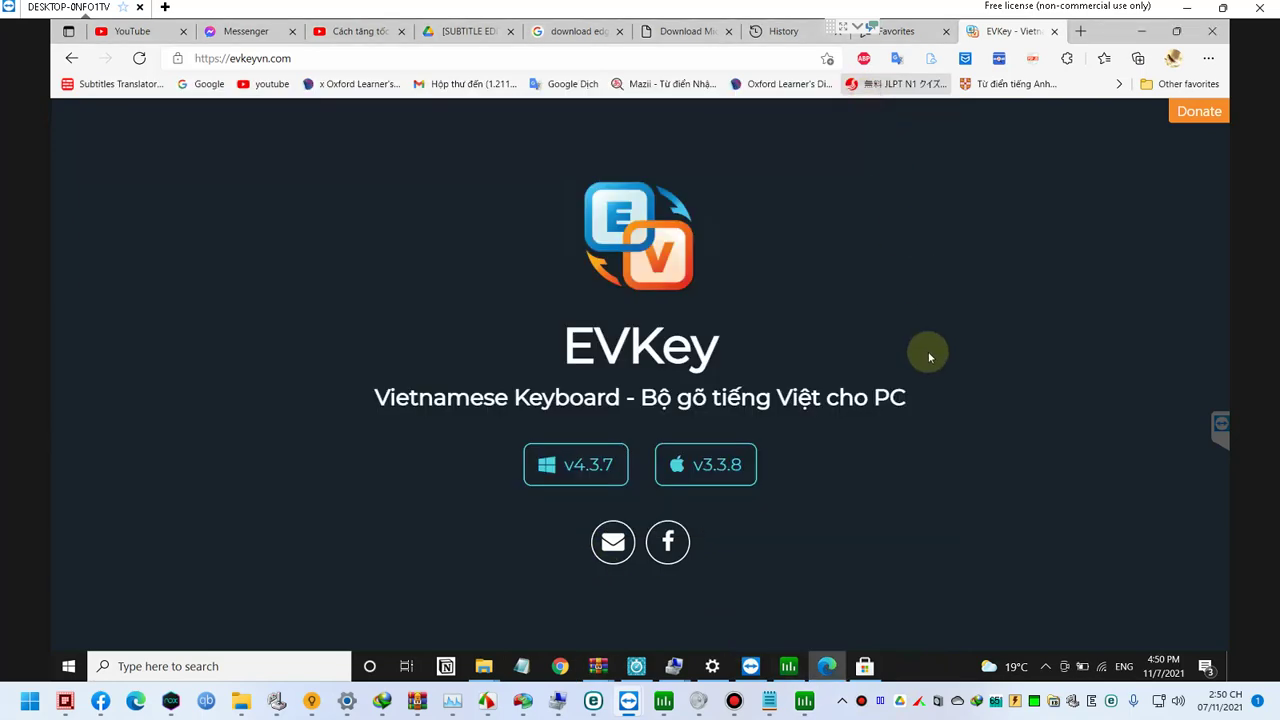
{"action": "key", "text": "super+r"}
{"action": "type", "text": "d:"}
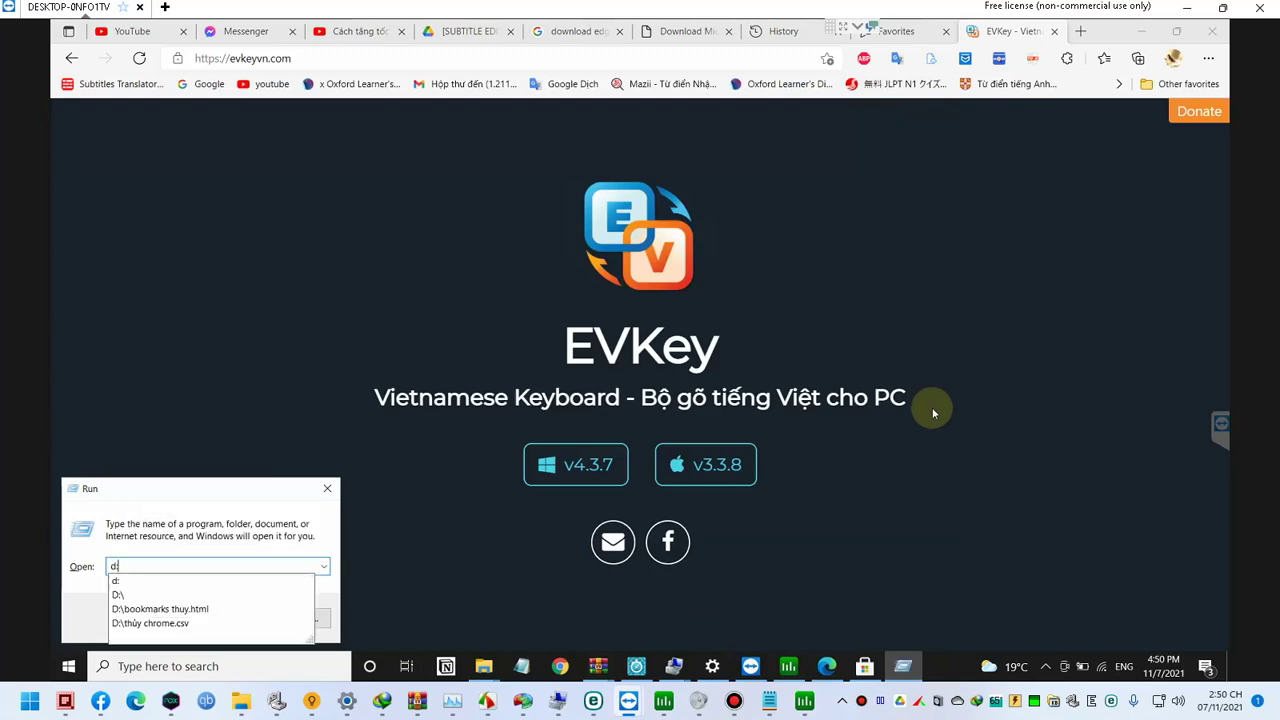
{"action": "key", "text": "Return"}
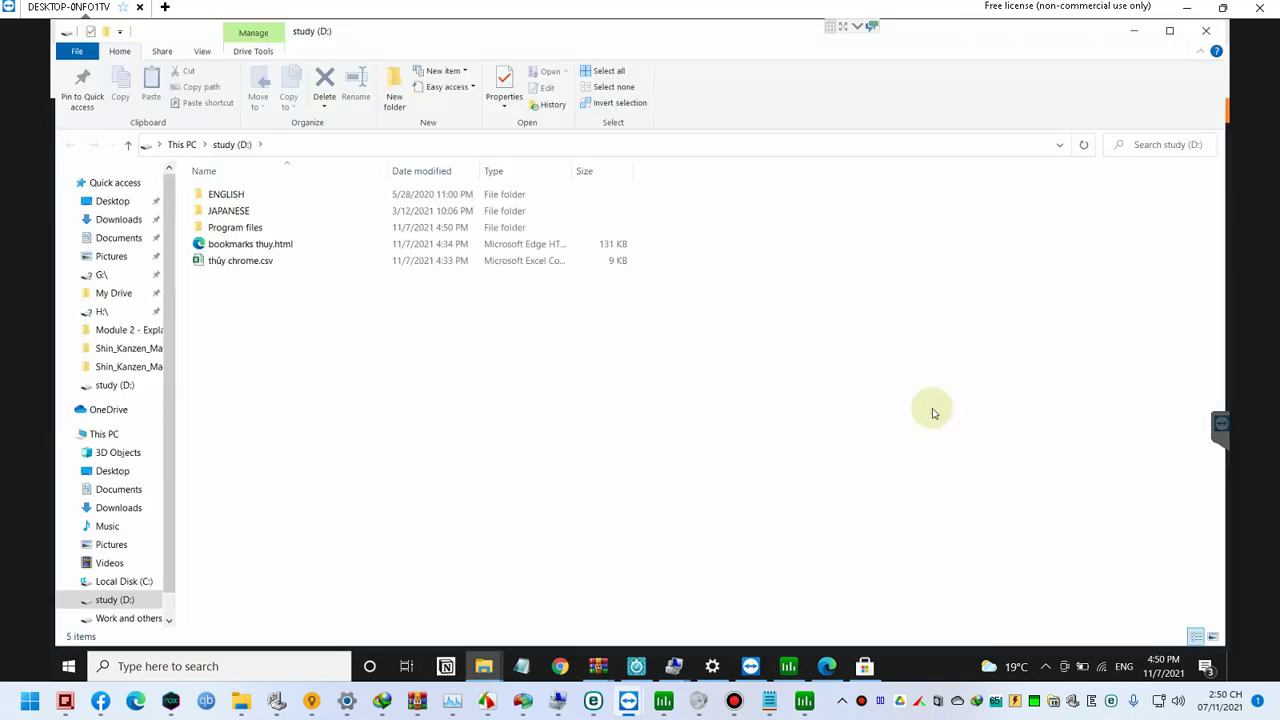
{"action": "double_click", "coordinate": [245, 227]}
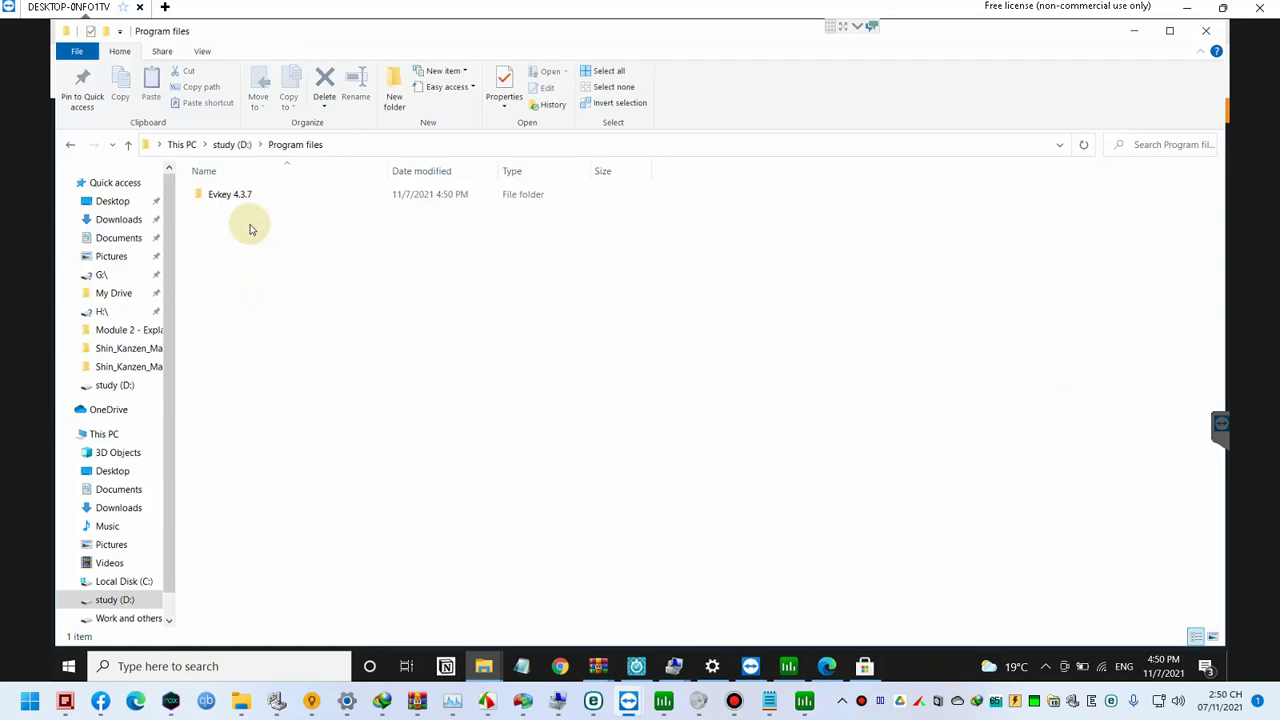
{"action": "double_click", "coordinate": [231, 195]}
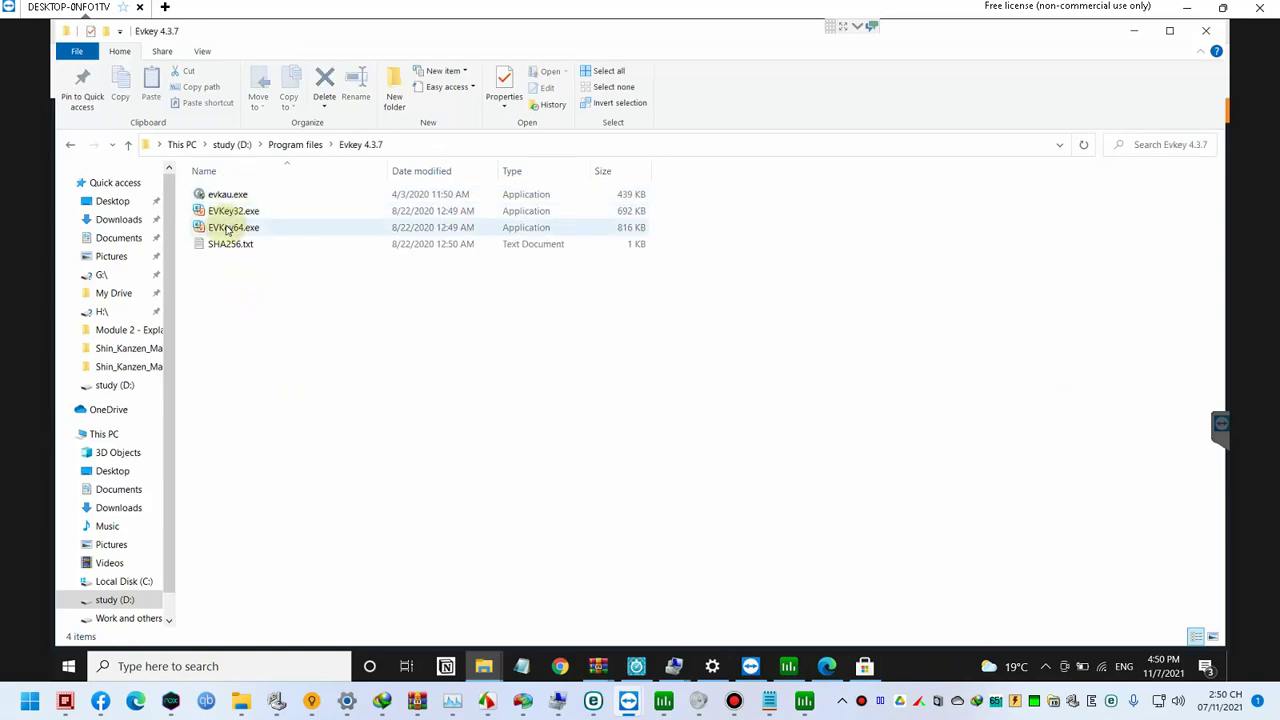
{"action": "left_click_drag", "start_coordinate": [235, 228], "coordinate": [361, 301]}
{"action": "key", "text": "super+d"}
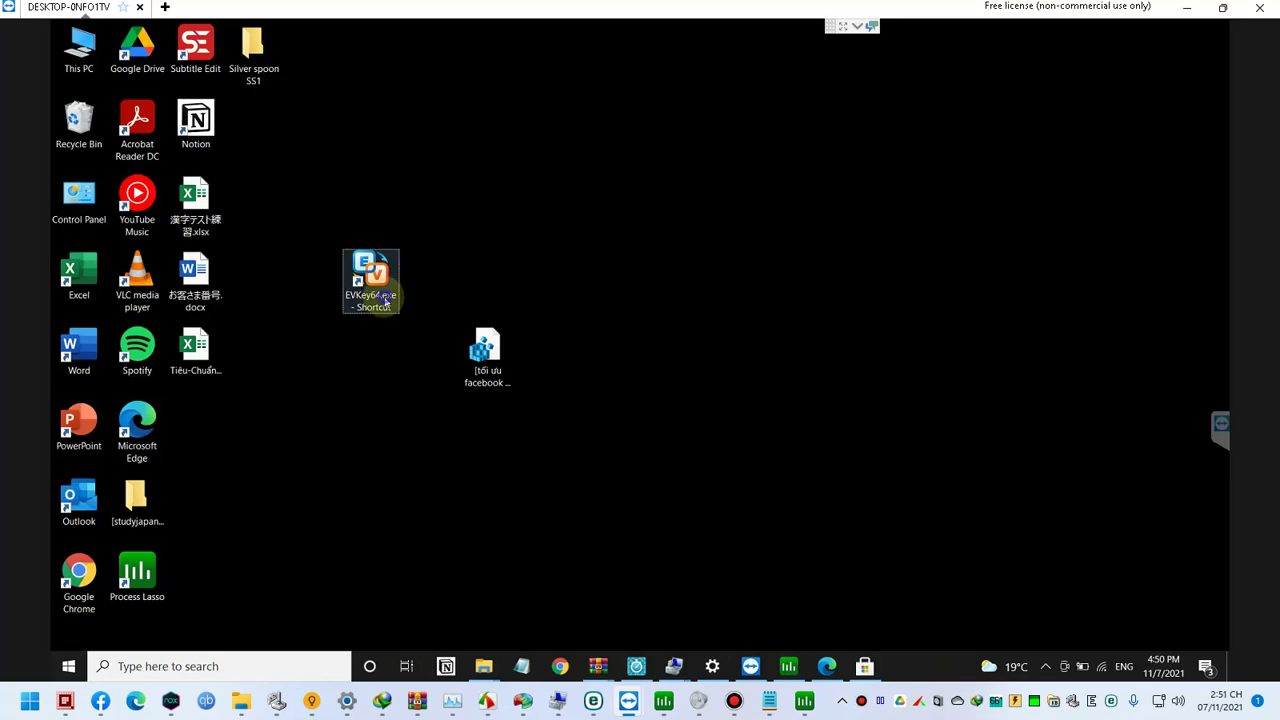
{"action": "right_click", "coordinate": [383, 298]}
{"action": "left_click", "coordinate": [354, 385]}
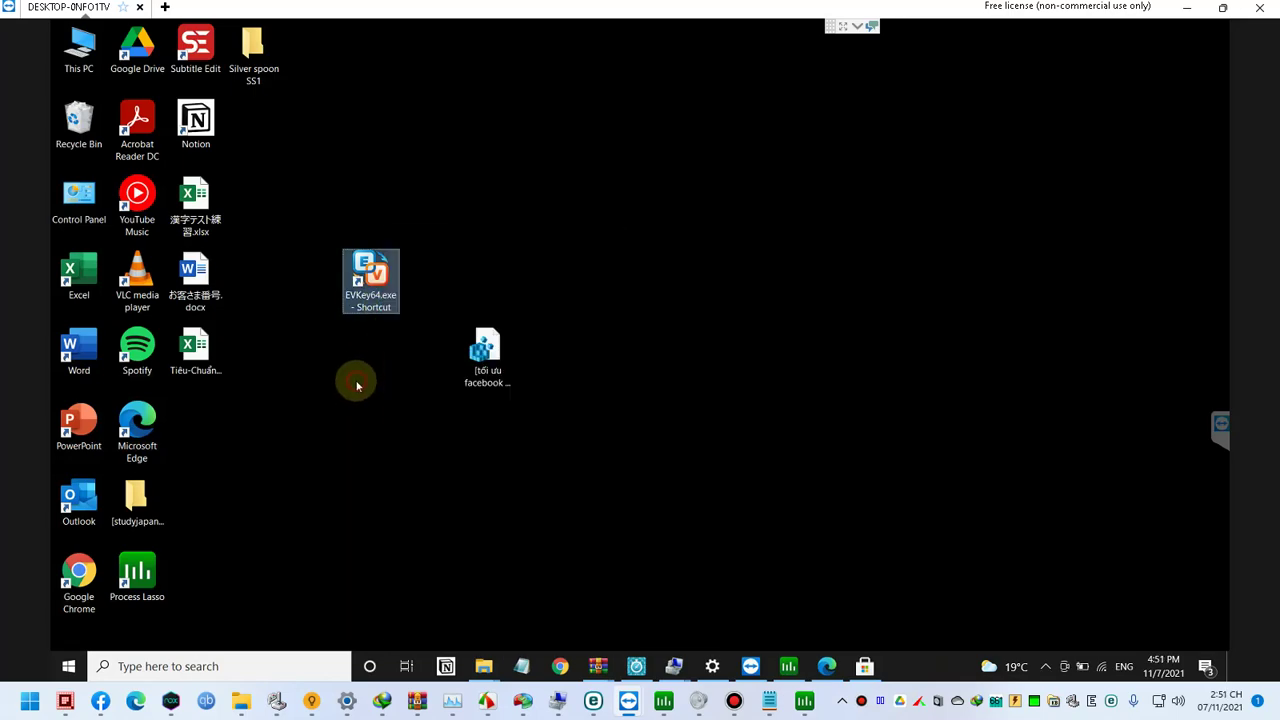
Step: Launch EVKey64 from the shortcut, set Sửa lỗi dấu to Gợi ý 1, and enable 'Cho phép gõ tắt'
{"action": "double_click", "coordinate": [381, 312]}
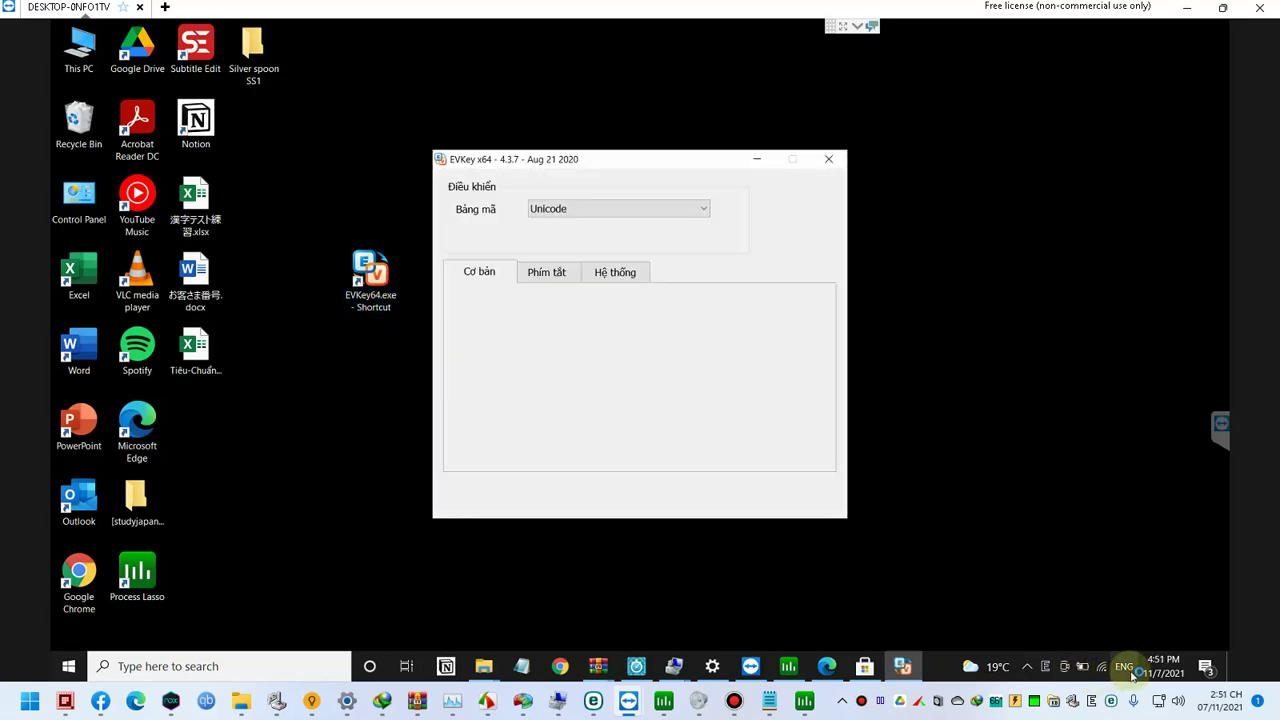
{"action": "left_click", "coordinate": [989, 577]}
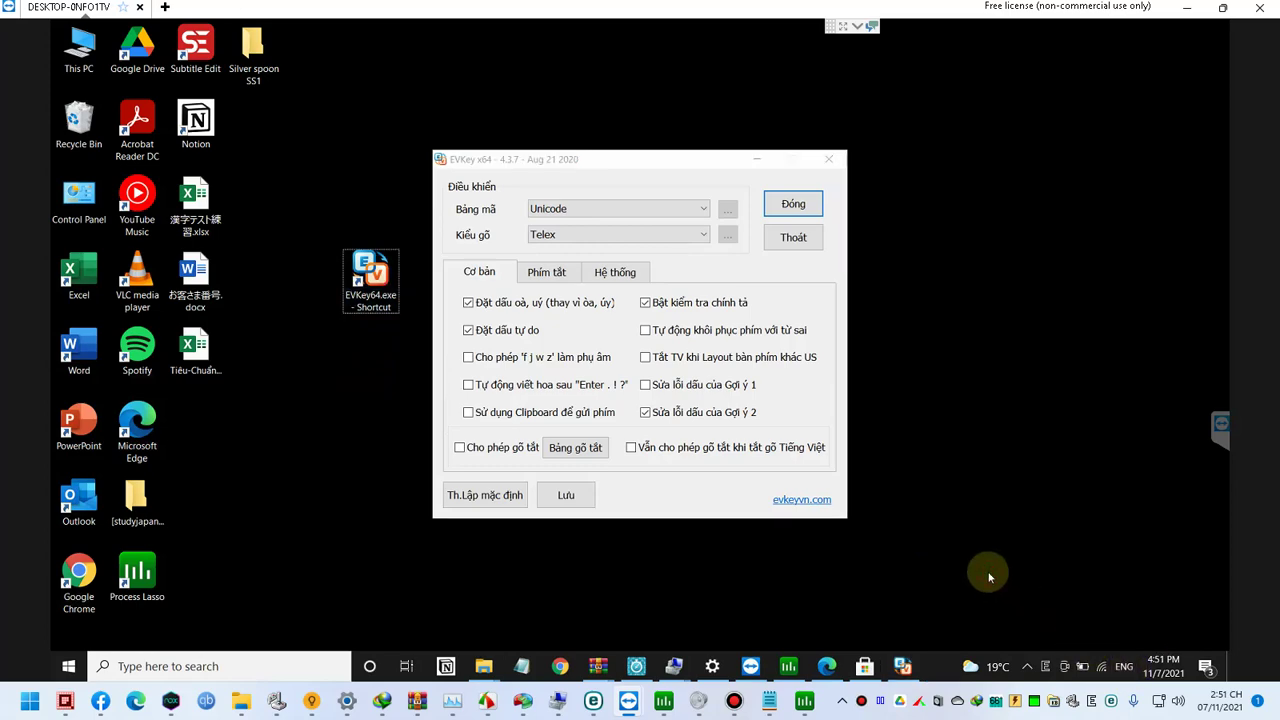
{"action": "key", "text": "super"}
{"action": "type", "text": "inpu"}
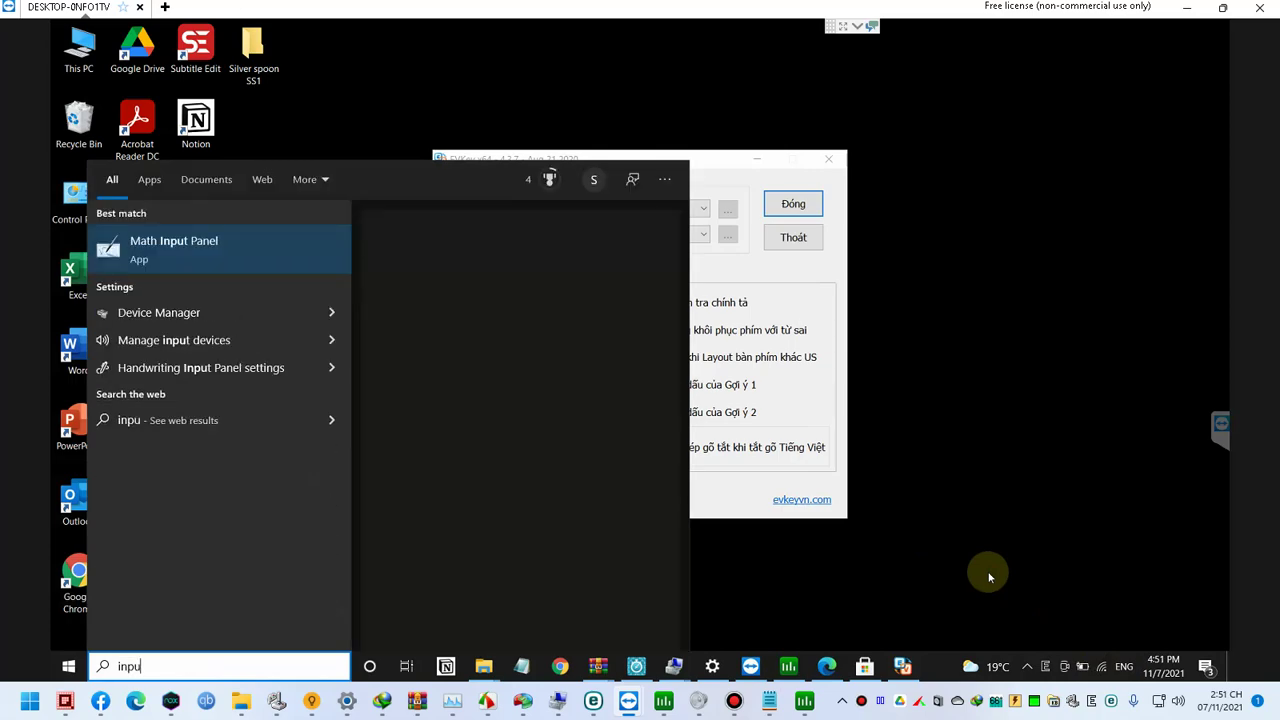
{"action": "type", "text": "t"}
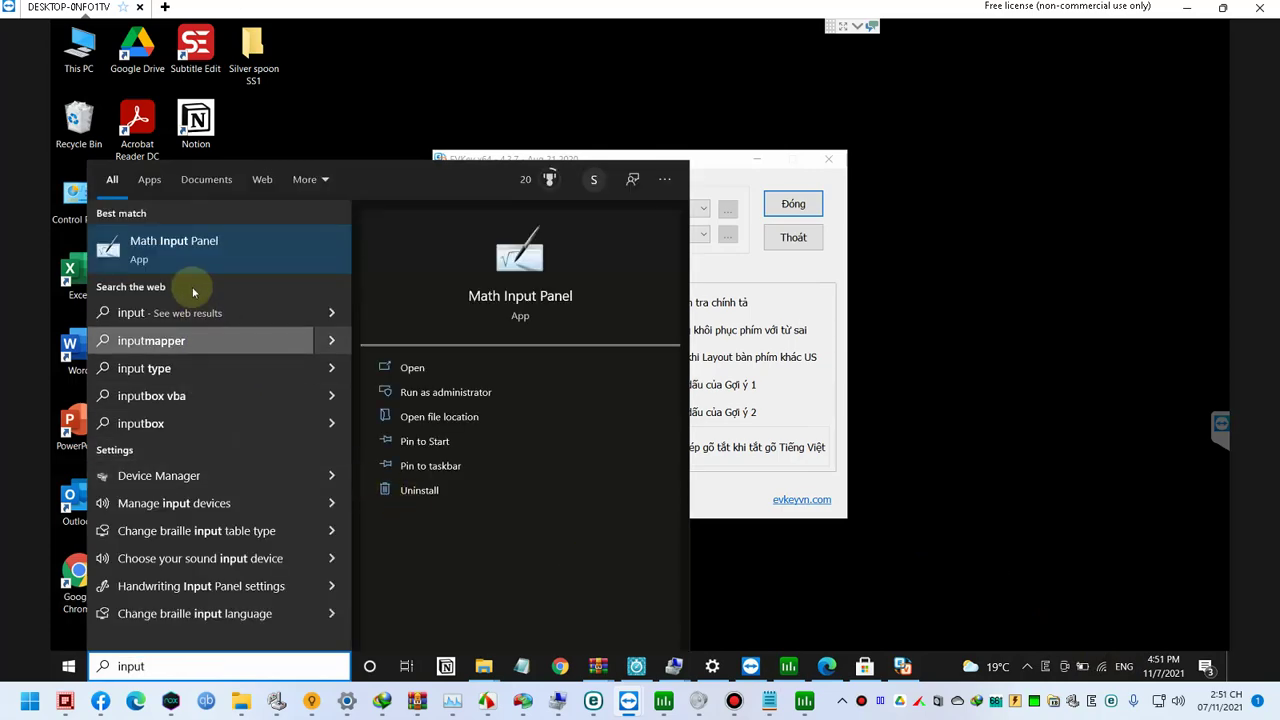
{"action": "left_click", "coordinate": [766, 380]}
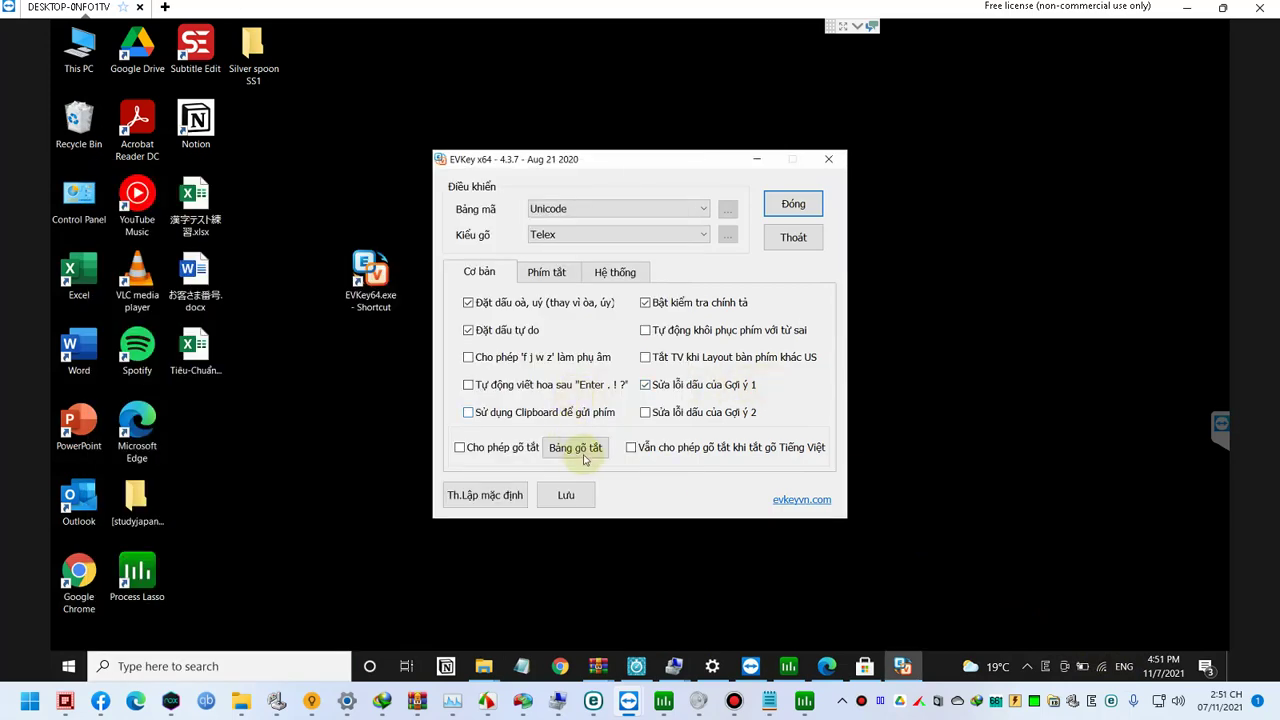
{"action": "left_click", "coordinate": [523, 447]}
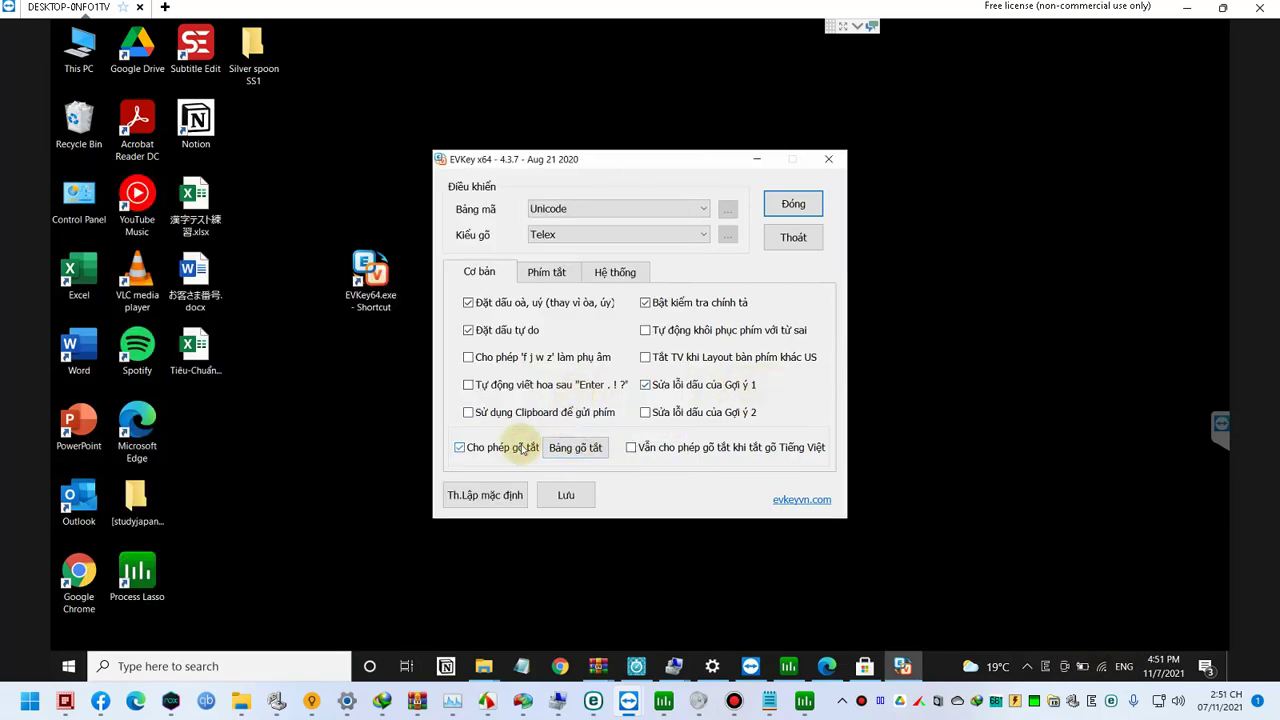
{"action": "left_click", "coordinate": [634, 448]}
Step: Clear the old vnlhdonate entry and its text from the abbreviation table
{"action": "left_click", "coordinate": [587, 449]}
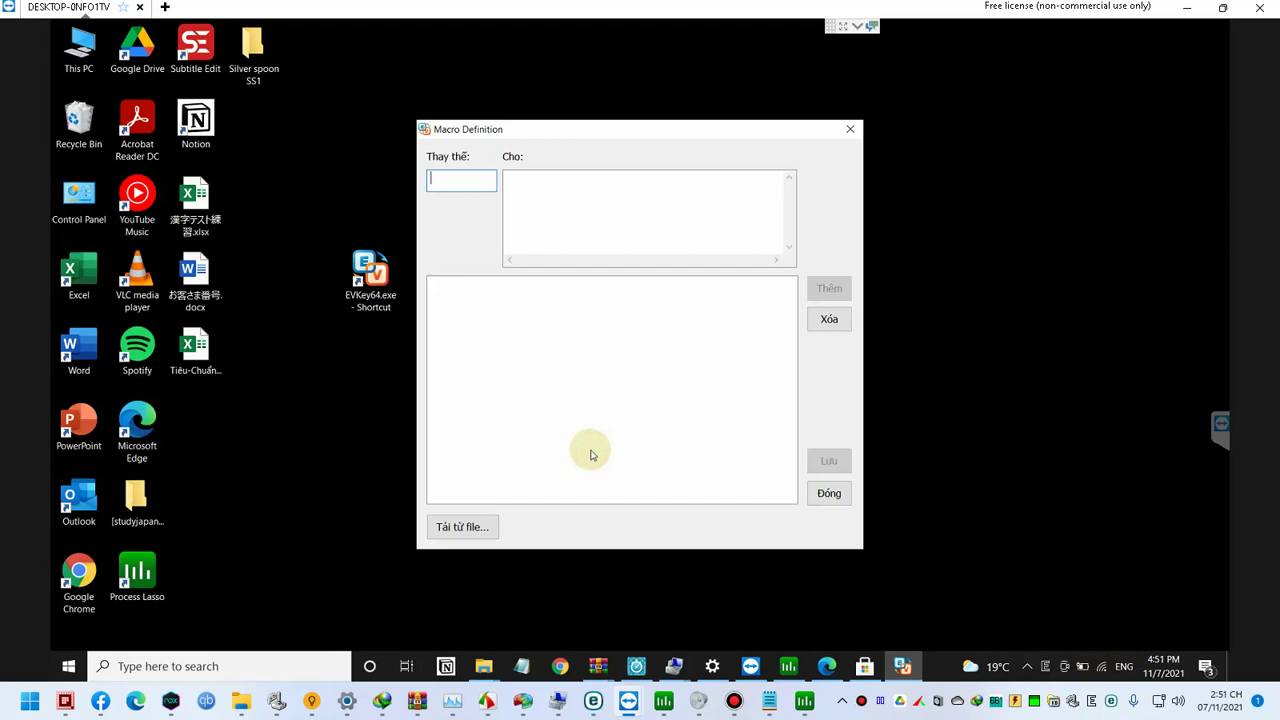
{"action": "left_click", "coordinate": [580, 205]}
{"action": "key", "text": "shift+Tab"}
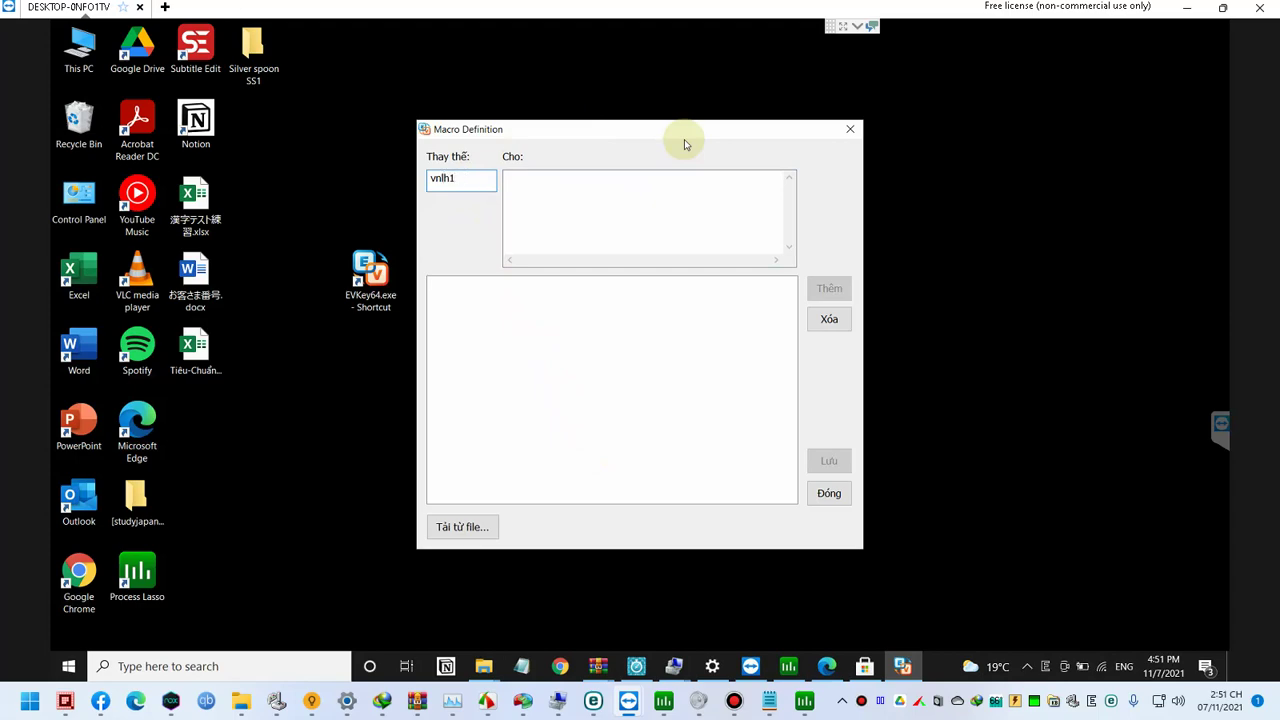
{"action": "key", "text": "ctrl+a"}
{"action": "key", "text": "Tab"}
{"action": "type", "text": "vnlhdonate"}
{"action": "key", "text": "BackSpace"}
{"action": "key", "text": "BackSpace"}
{"action": "key", "text": "BackSpace"}
{"action": "key", "text": "BackSpace"}
{"action": "key", "text": "BackSpace"}
{"action": "key", "text": "BackSpace"}
{"action": "key", "text": "BackSpace"}
{"action": "key", "text": "BackSpace"}
{"action": "key", "text": "BackSpace"}
{"action": "key", "text": "BackSpace"}
{"action": "type", "text": "Mọi đóng góp hảo tâm để Gou mua chai nescafe làm động lực download fap materials, xin vui lòng donate qua MOMO/ZALOPAY/MB"}
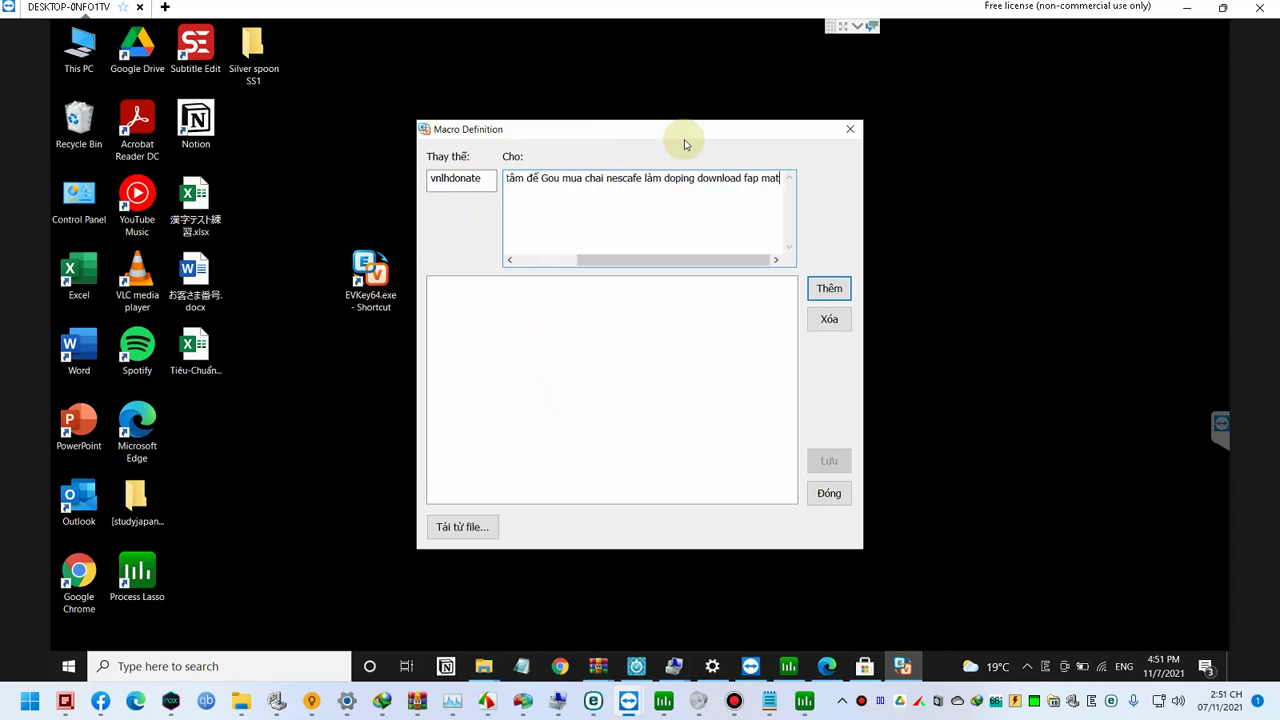
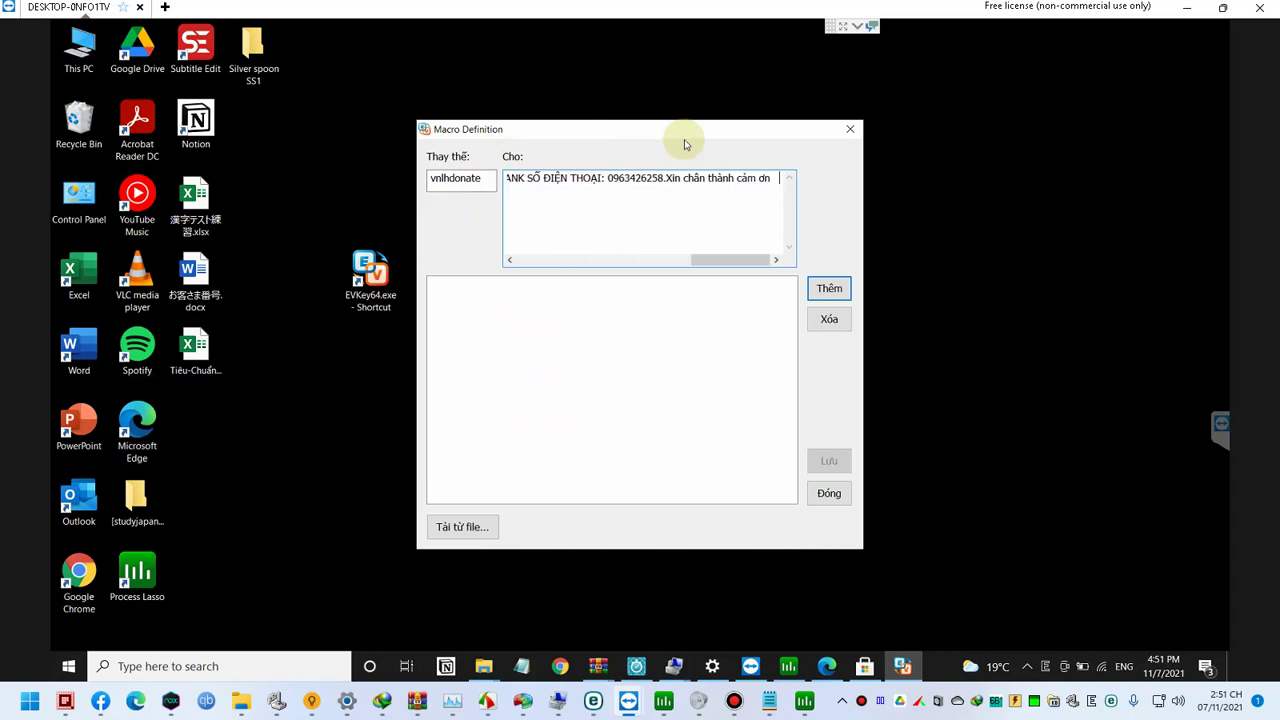
{"action": "key", "text": "ctrl+a"}
{"action": "key", "text": "ctrl+x"}
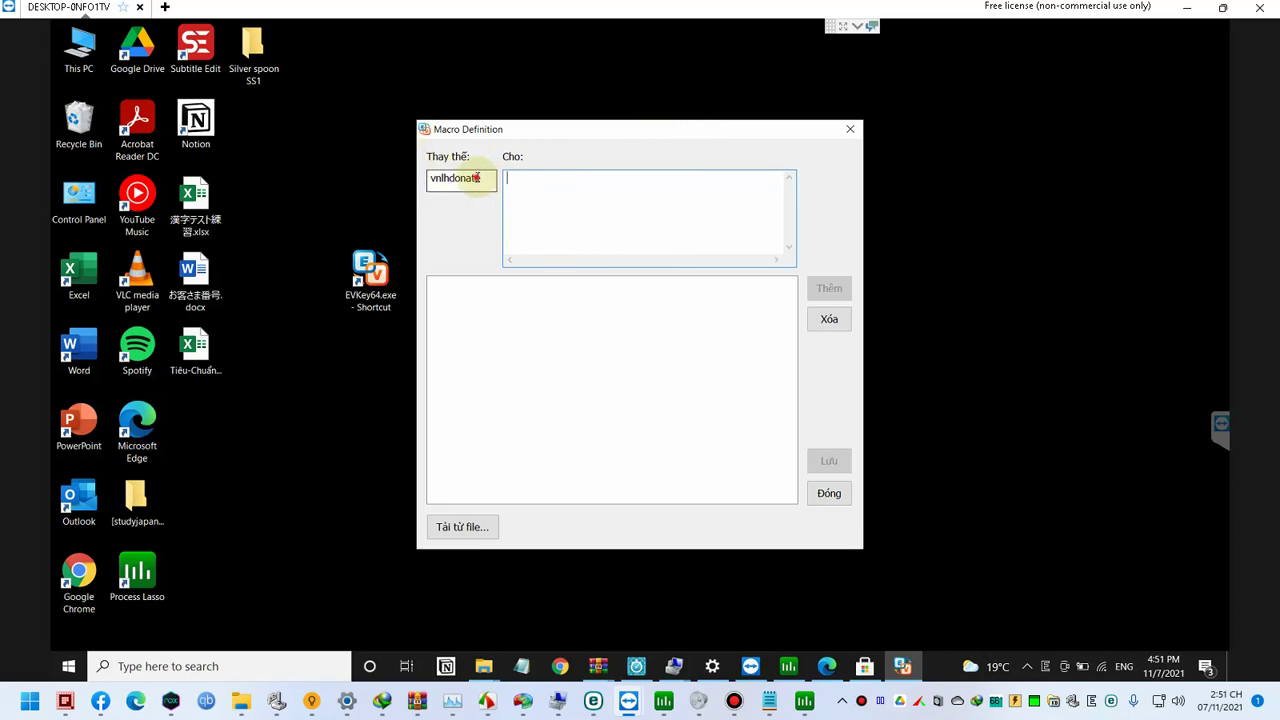
{"action": "left_click_drag", "start_coordinate": [480, 178], "coordinate": [291, 179]}
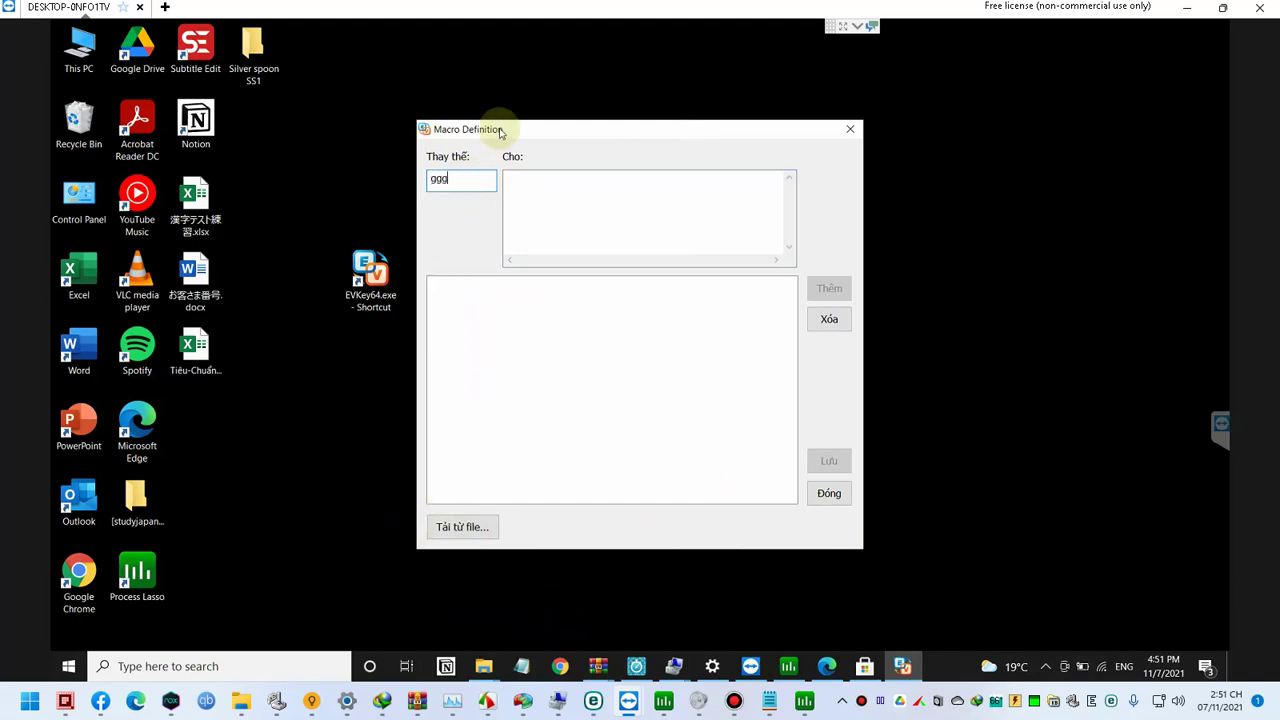
{"action": "key", "text": "Tab"}
{"action": "type", "text": "ggg"}
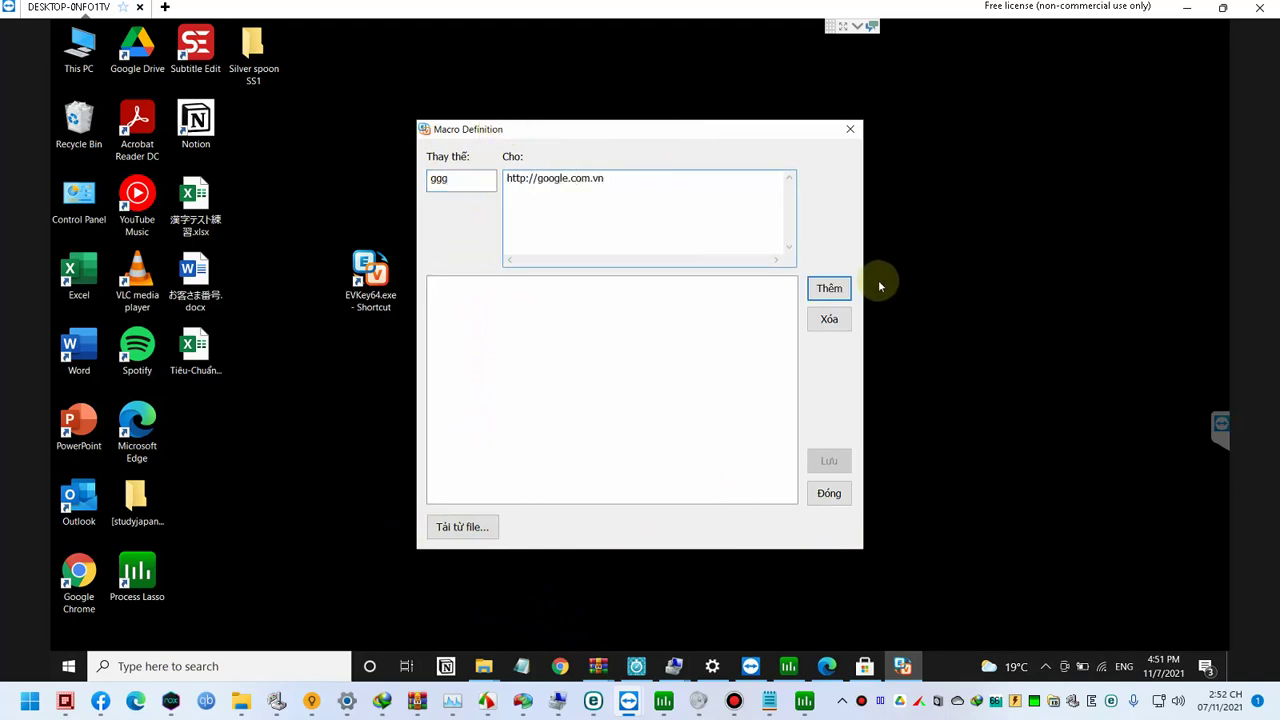
{"action": "left_click", "coordinate": [829, 289]}
{"action": "left_click", "coordinate": [830, 462]}
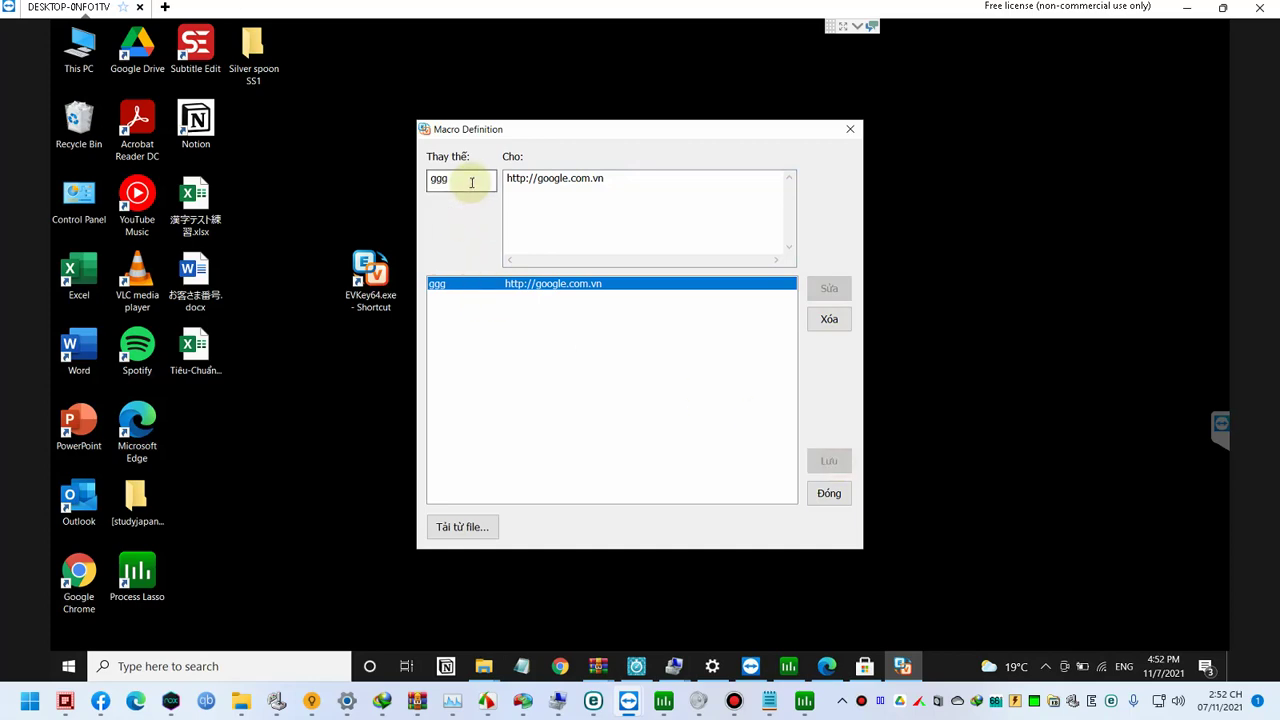
{"action": "type", "text": "fb"}
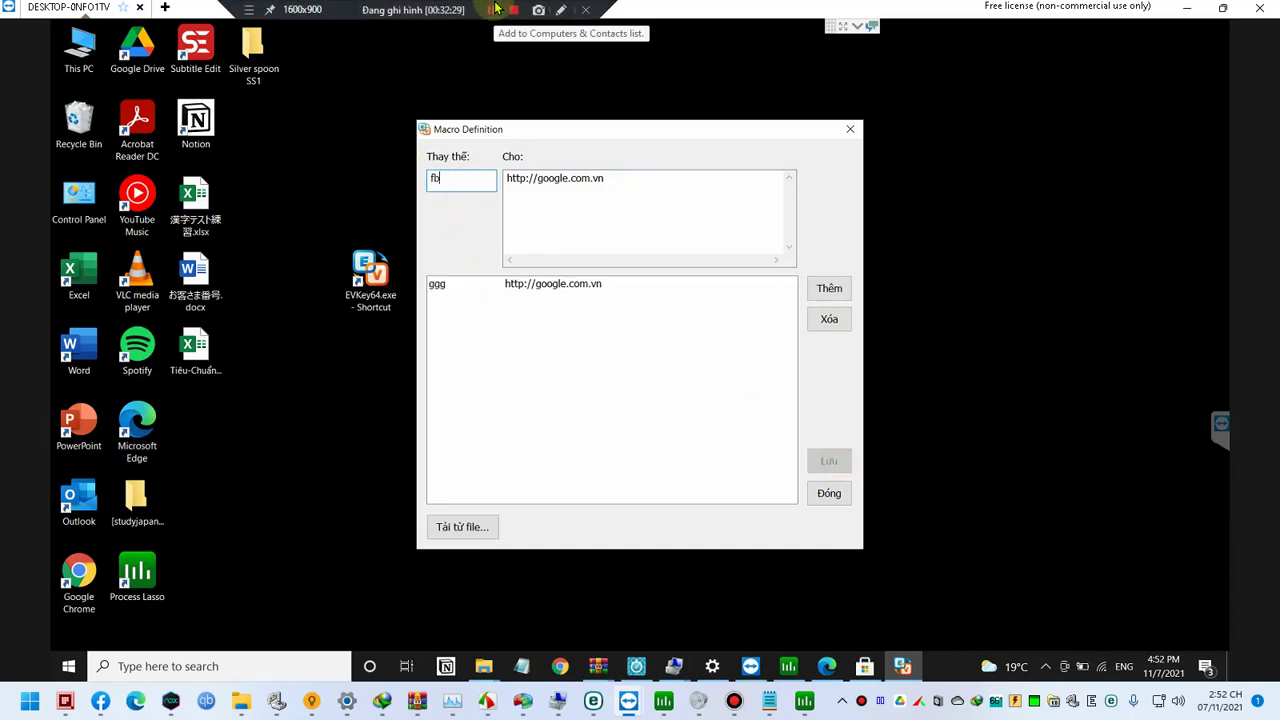
{"action": "key", "text": "Tab"}
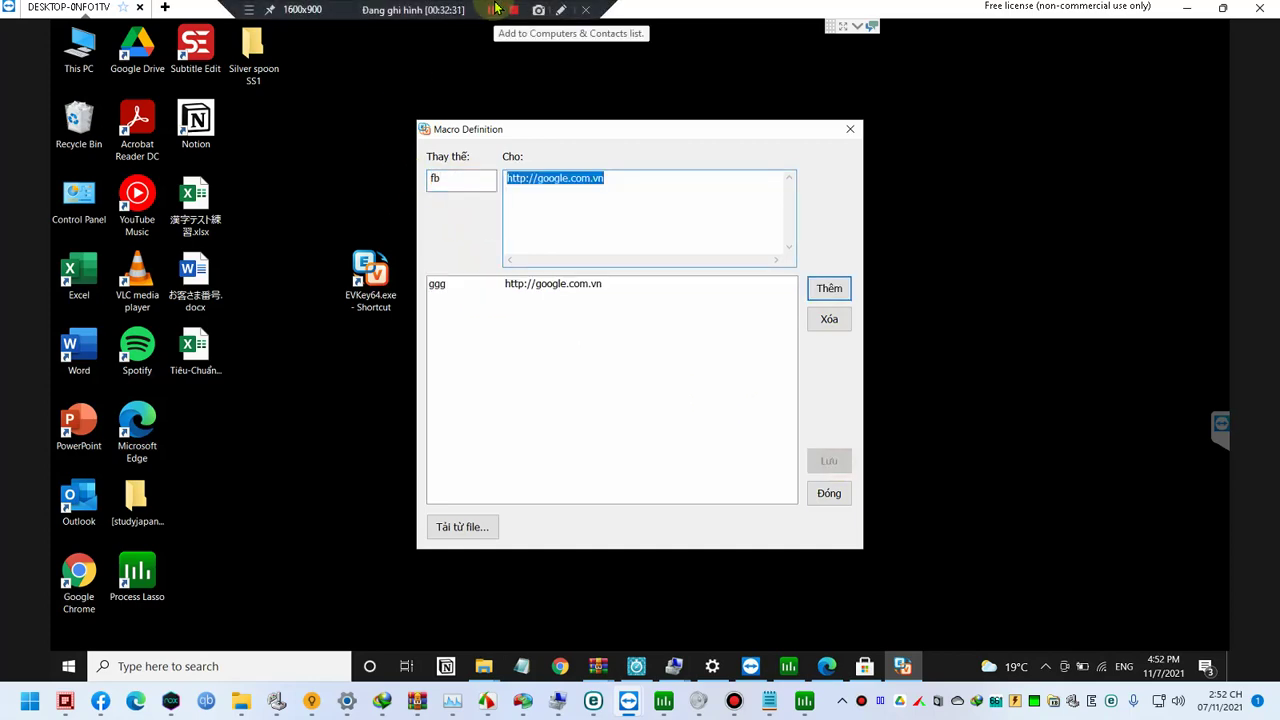
{"action": "type", "text": "fb.c"}
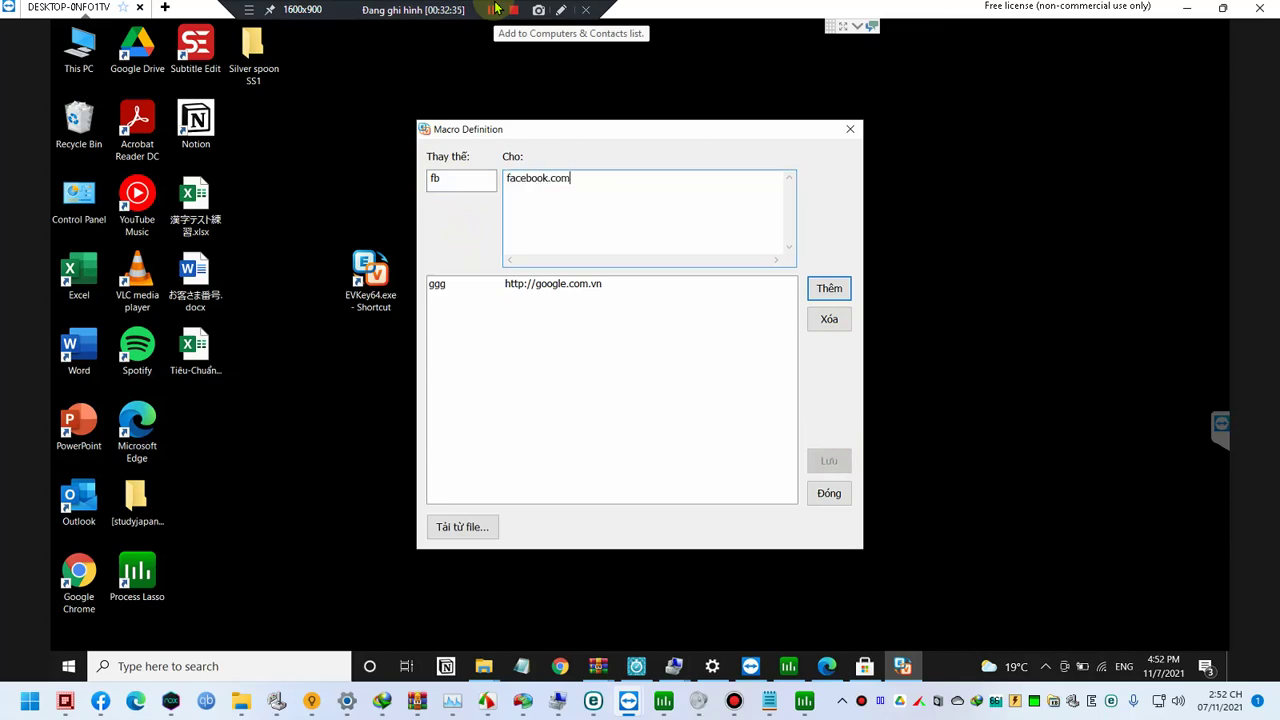
{"action": "key", "text": "Return"}
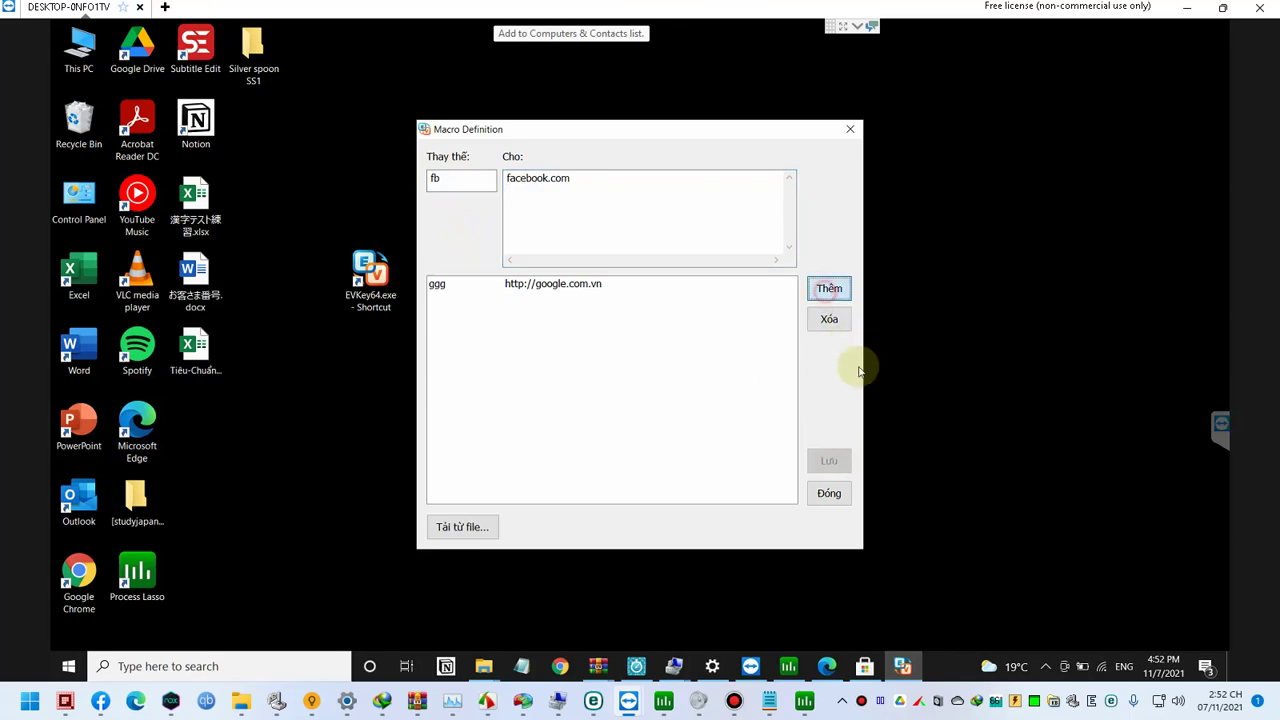
{"action": "left_click", "coordinate": [830, 461]}
{"action": "left_click", "coordinate": [465, 520]}
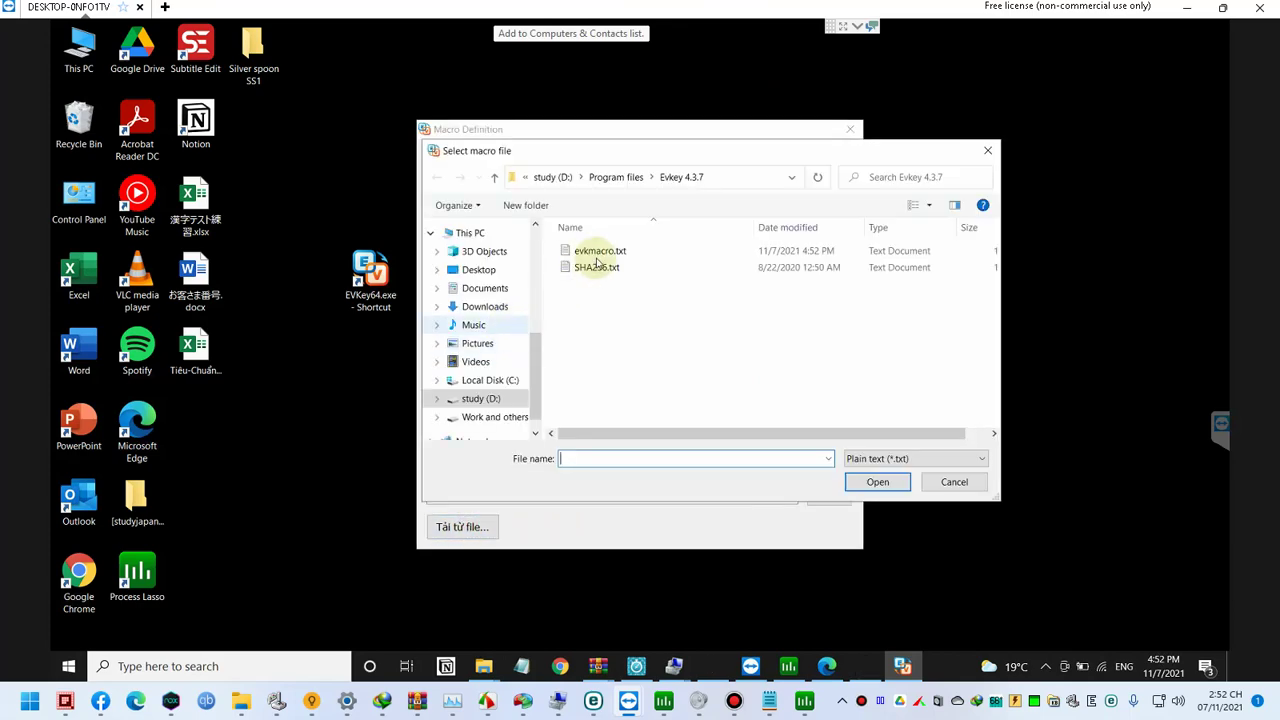
Step: Open evkmacro.txt in Notepad and type a new cpg|| line
{"action": "right_click", "coordinate": [598, 249]}
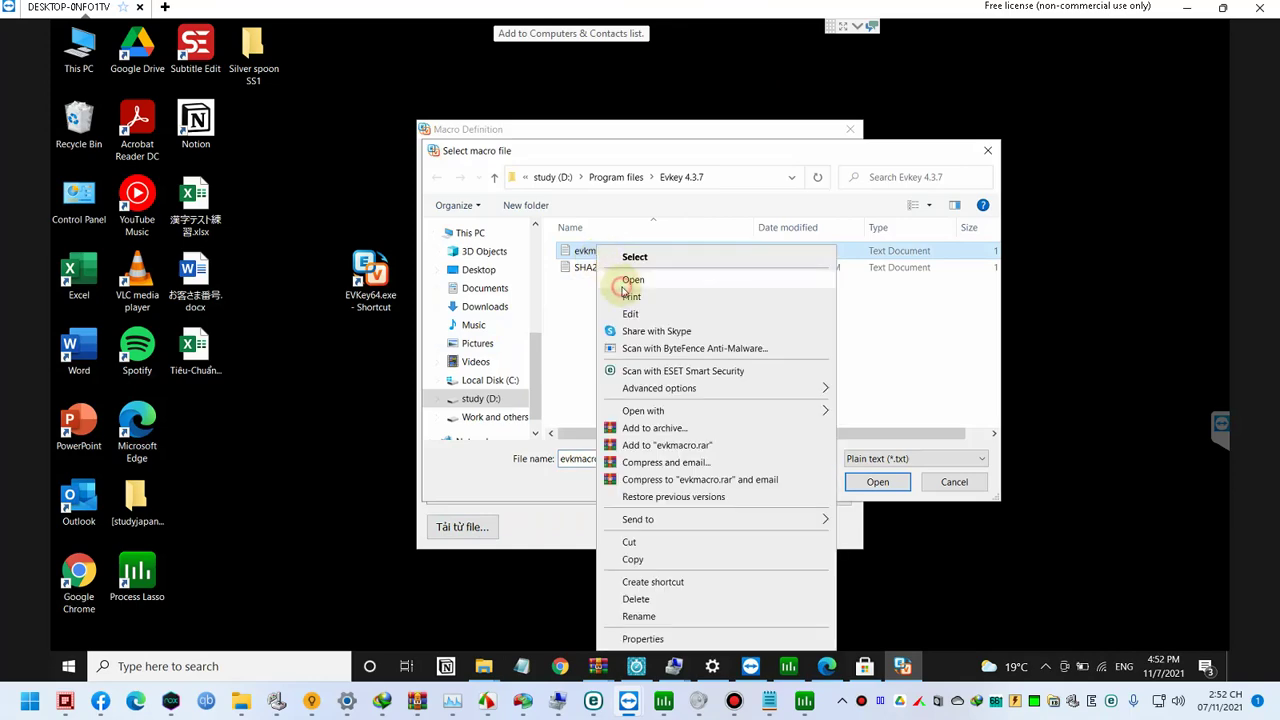
{"action": "left_click", "coordinate": [622, 286]}
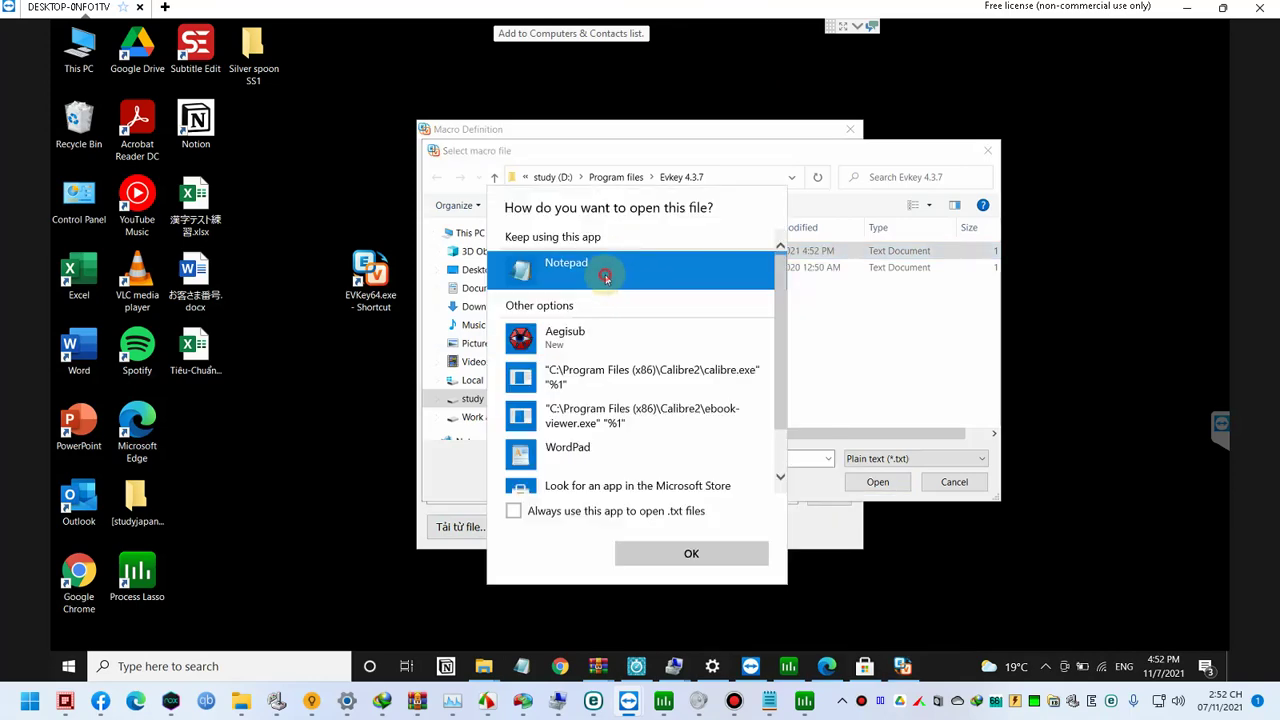
{"action": "left_click", "coordinate": [567, 514]}
{"action": "left_click", "coordinate": [643, 553]}
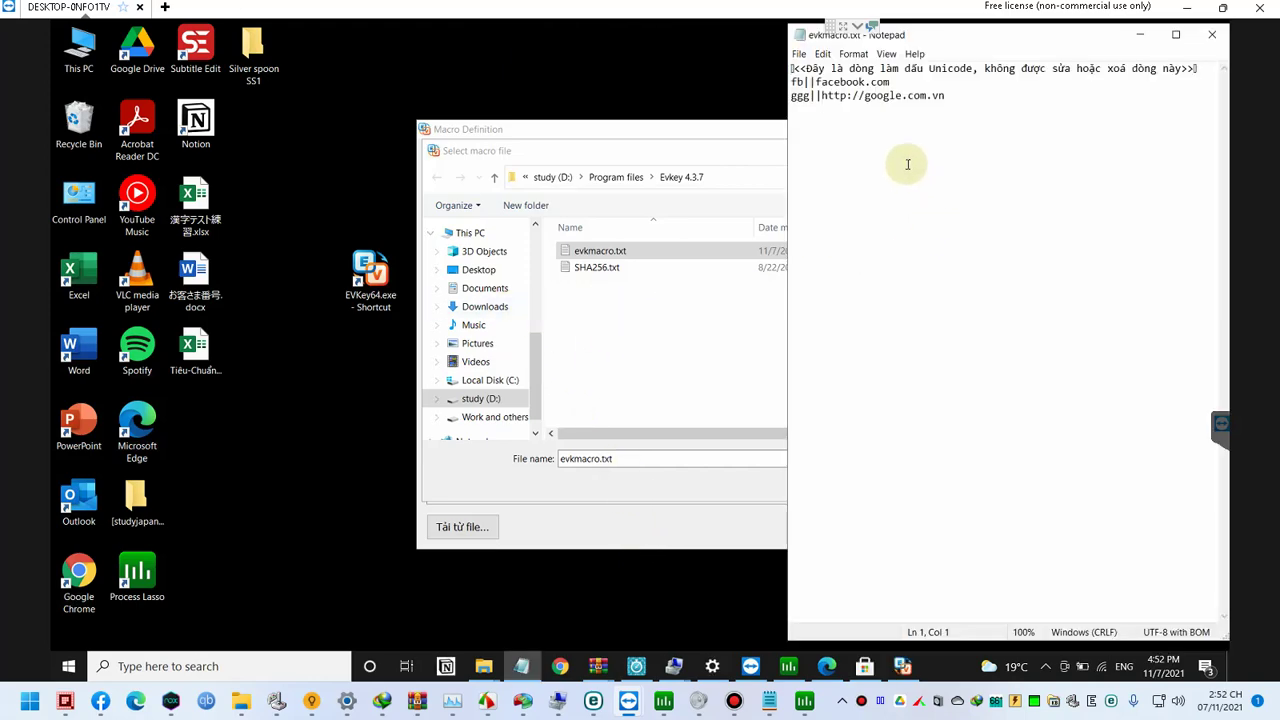
{"action": "scroll", "coordinate": [908, 164], "scroll_direction": "up", "scroll_amount": 4}
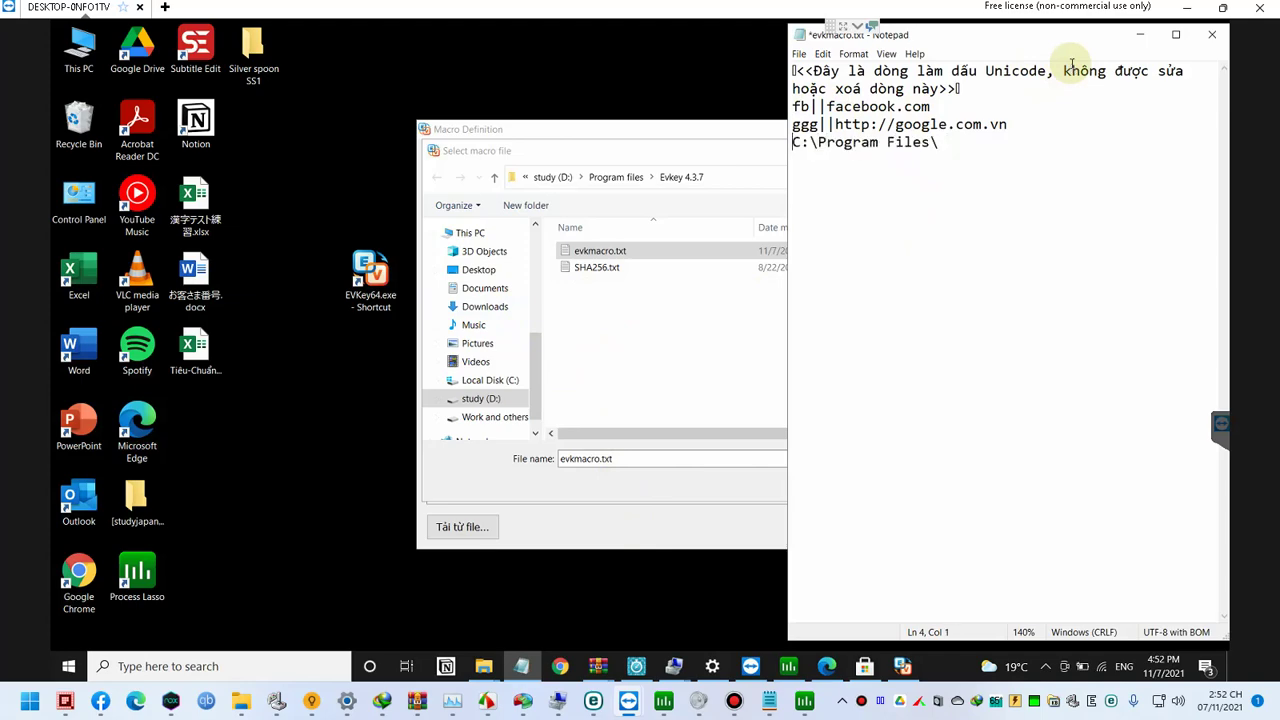
{"action": "type", "text": "cpg"}
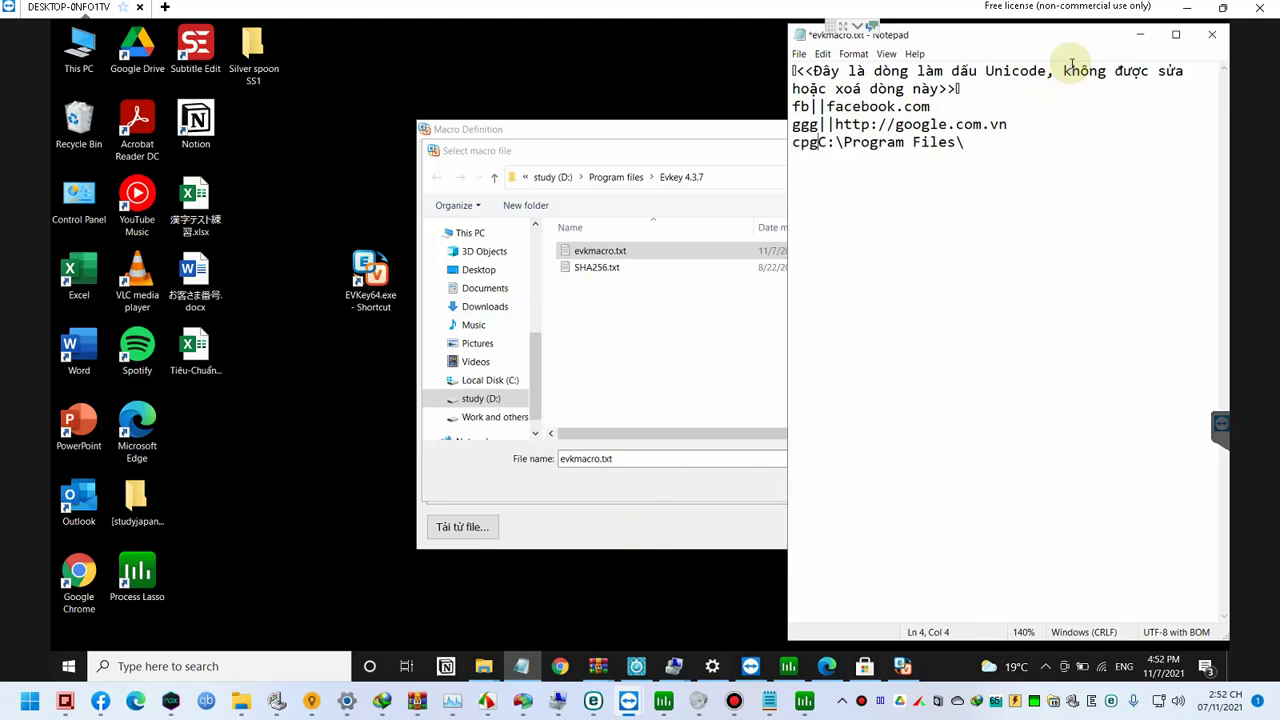
{"action": "type", "text": ":"}
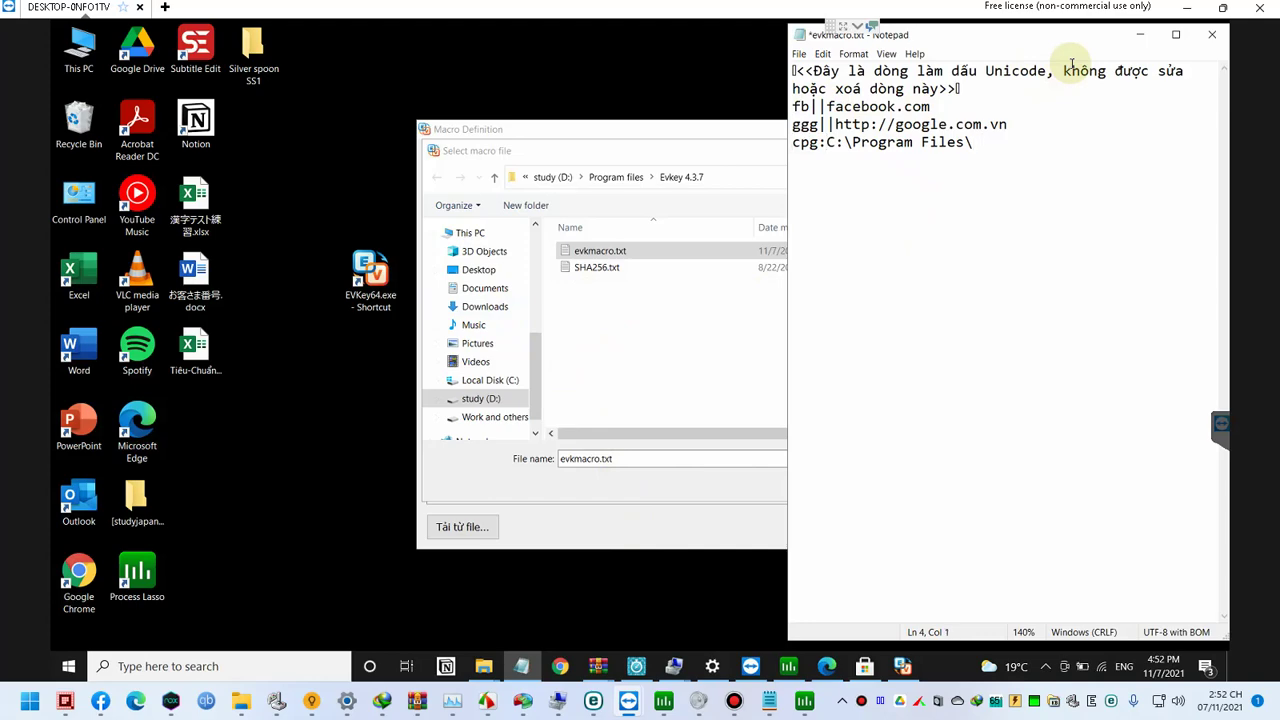
{"action": "key", "text": "BackSpace"}
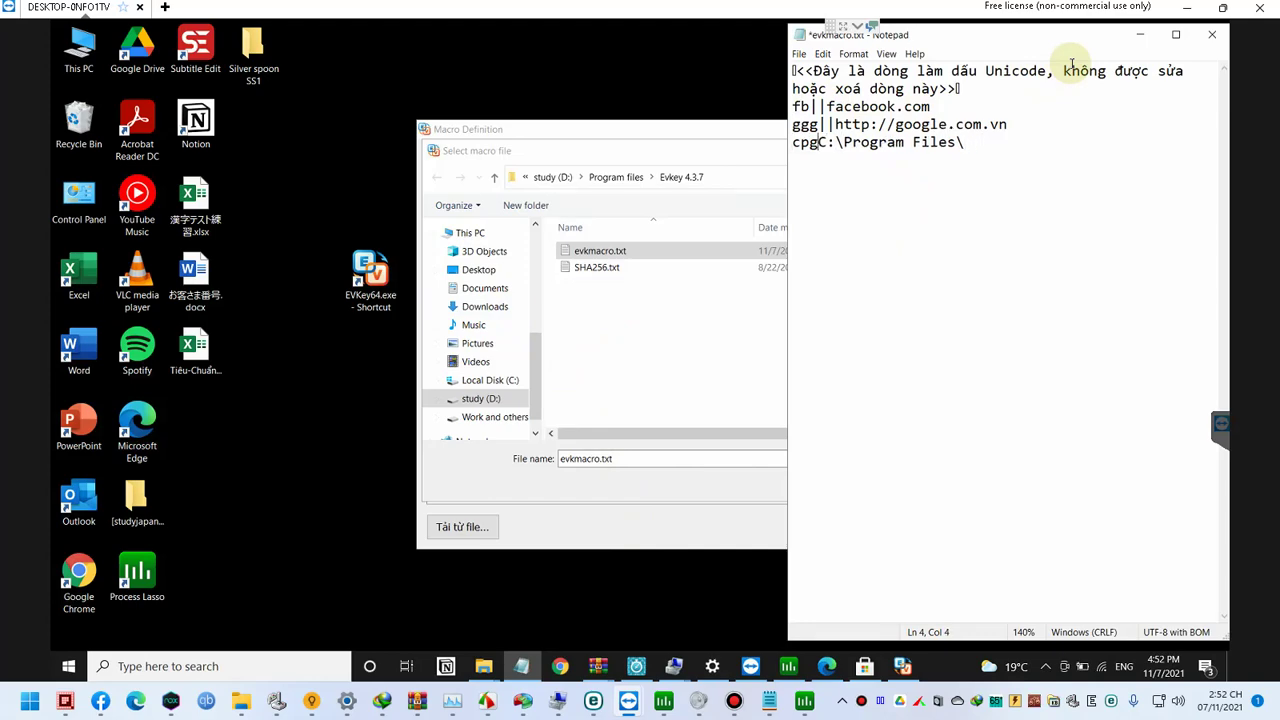
{"action": "type", "text": "|"}
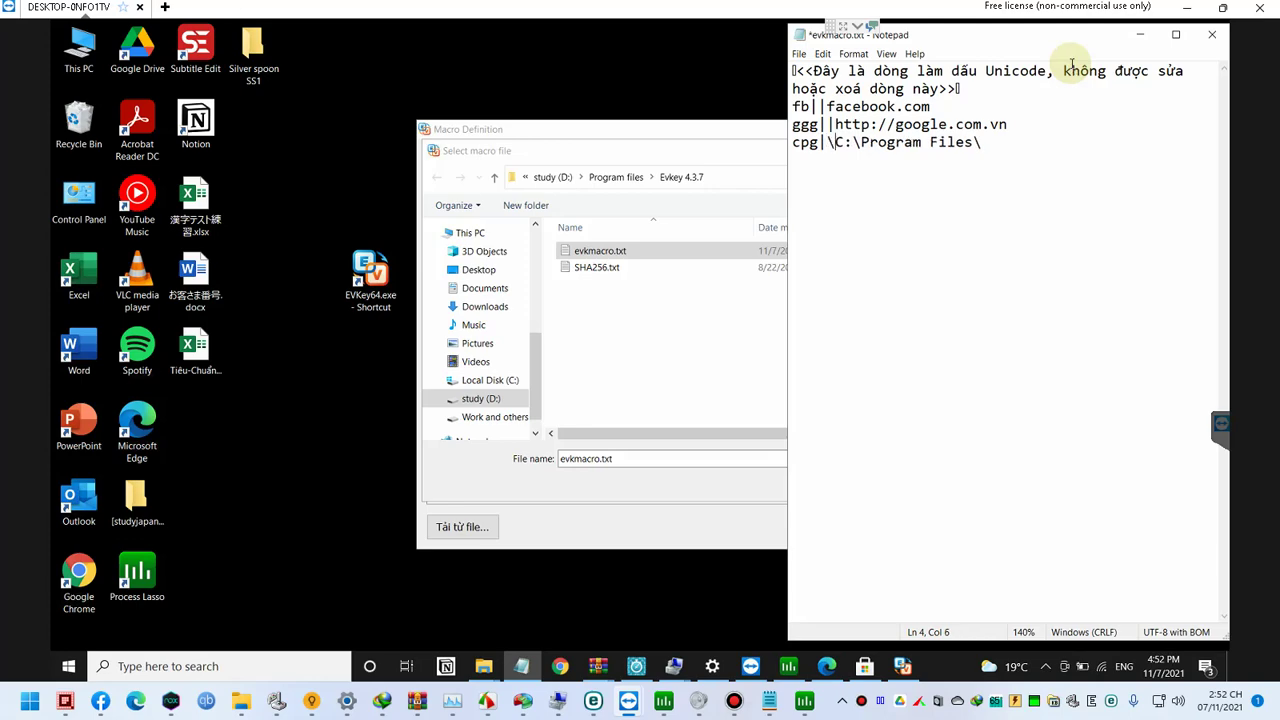
{"action": "type", "text": "|"}
Step: Select the macro text, then close Notepad without saving the changes
{"action": "key", "text": "ctrl+a"}
{"action": "mouse_move", "coordinate": [600, 703]}
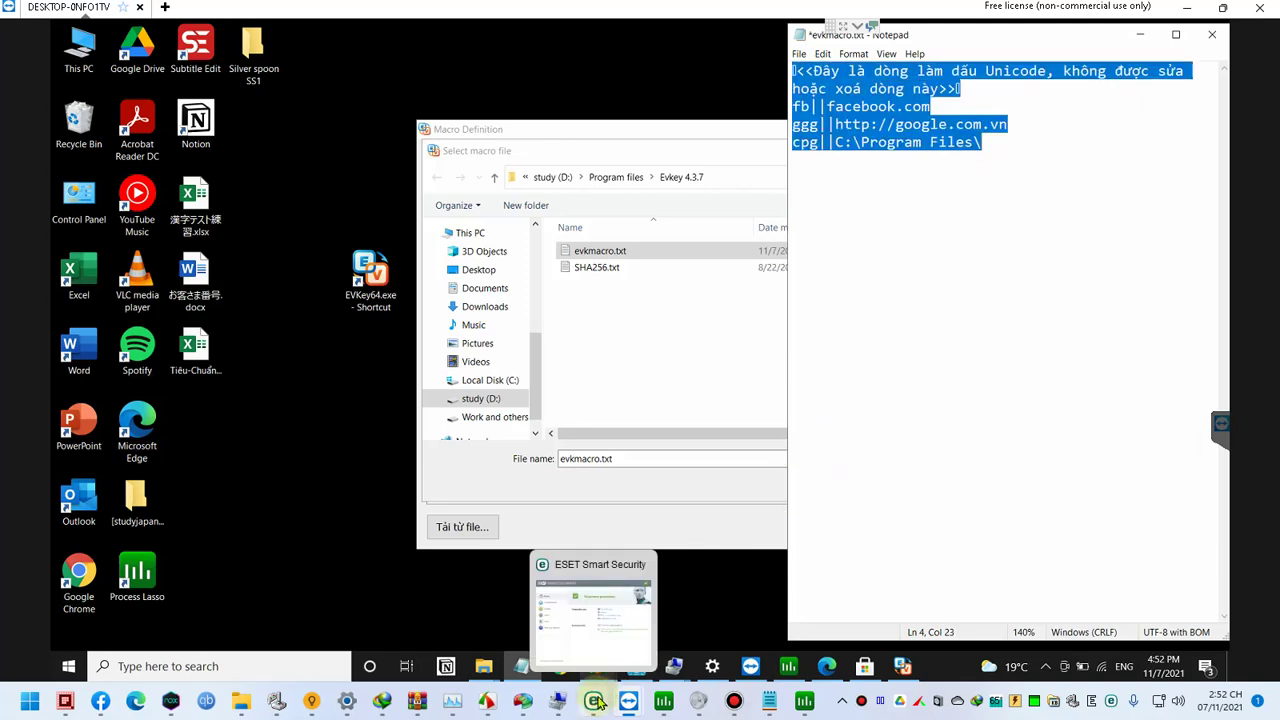
{"action": "left_click", "coordinate": [1030, 197]}
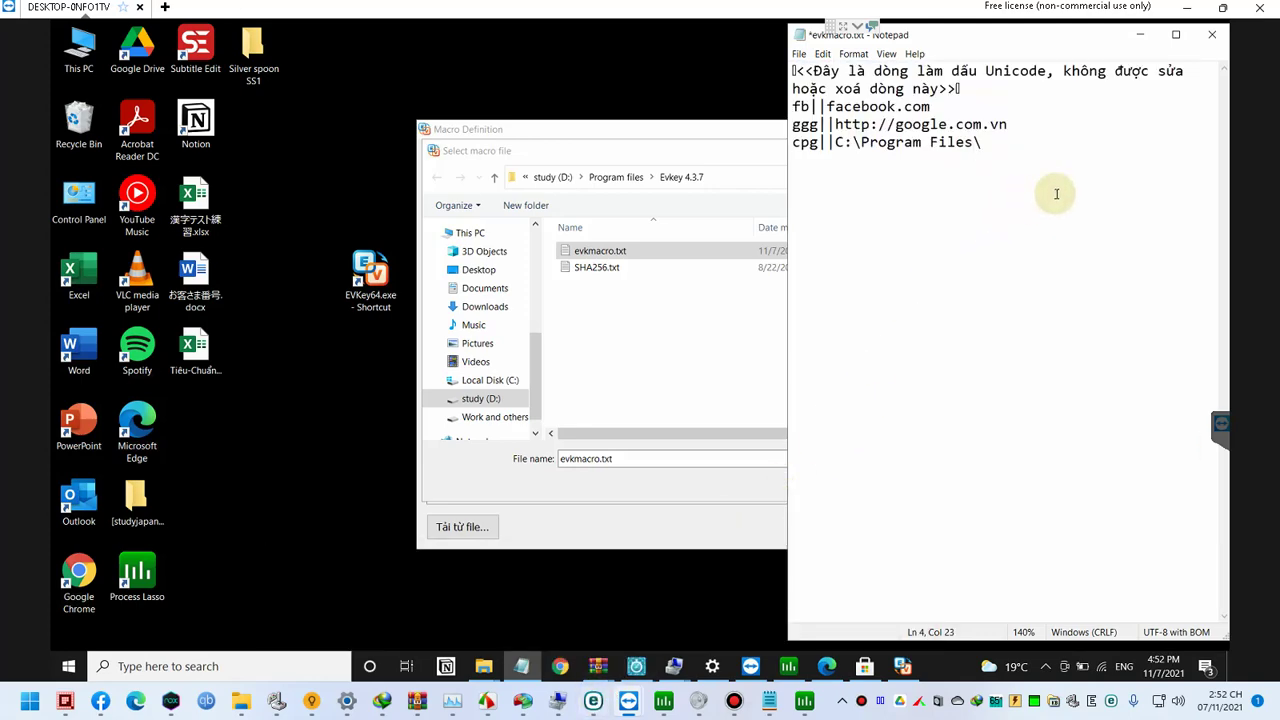
{"action": "left_click", "coordinate": [1207, 42]}
{"action": "left_click", "coordinate": [660, 355]}
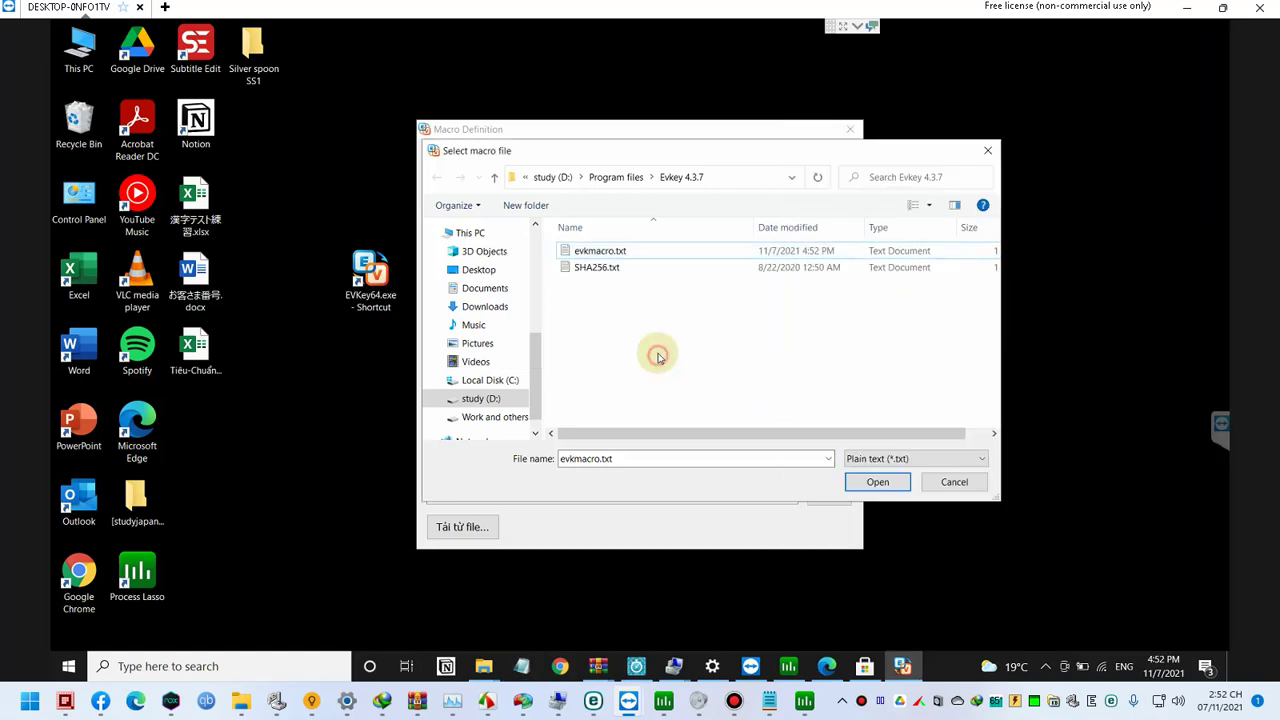
Step: Load evkmacro.txt into the macro list, then close Macro Definition and the EVKey window
{"action": "left_click", "coordinate": [934, 482]}
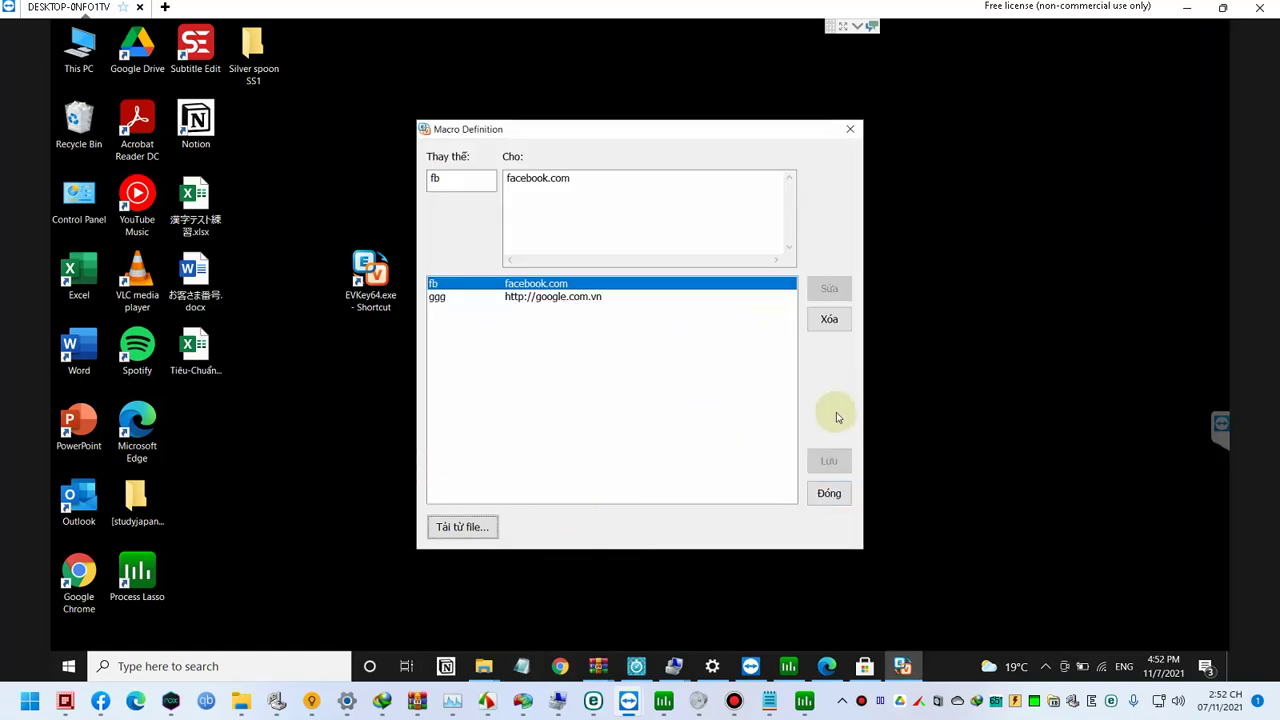
{"action": "left_click", "coordinate": [829, 493]}
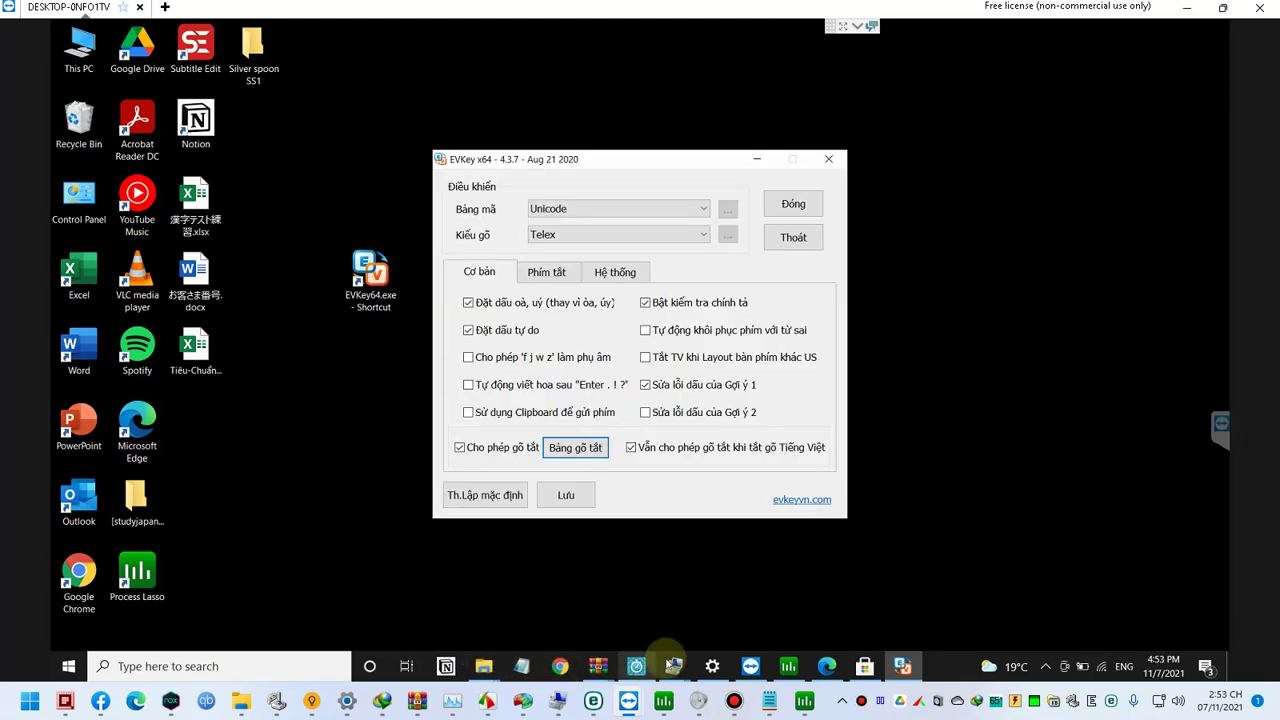
{"action": "left_click", "coordinate": [795, 204]}
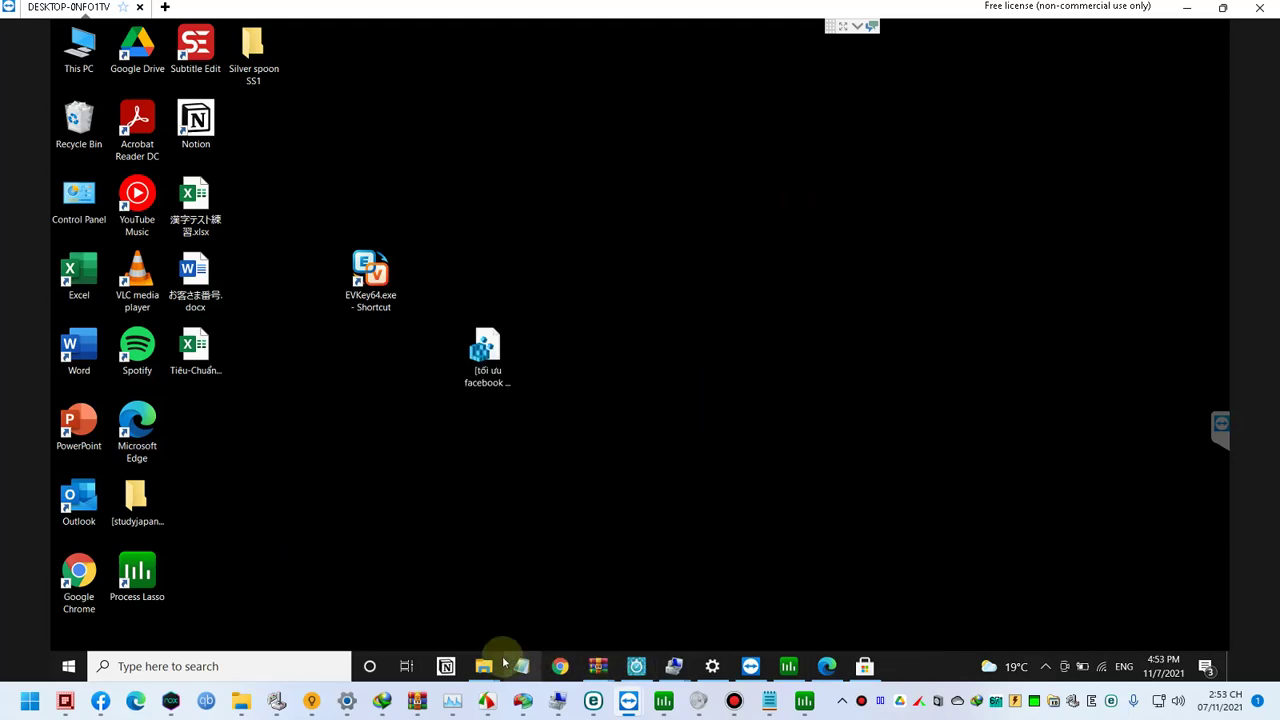
Step: Pin Edge to the taskbar and move its icon next to File Explorer
{"action": "left_click", "coordinate": [828, 666]}
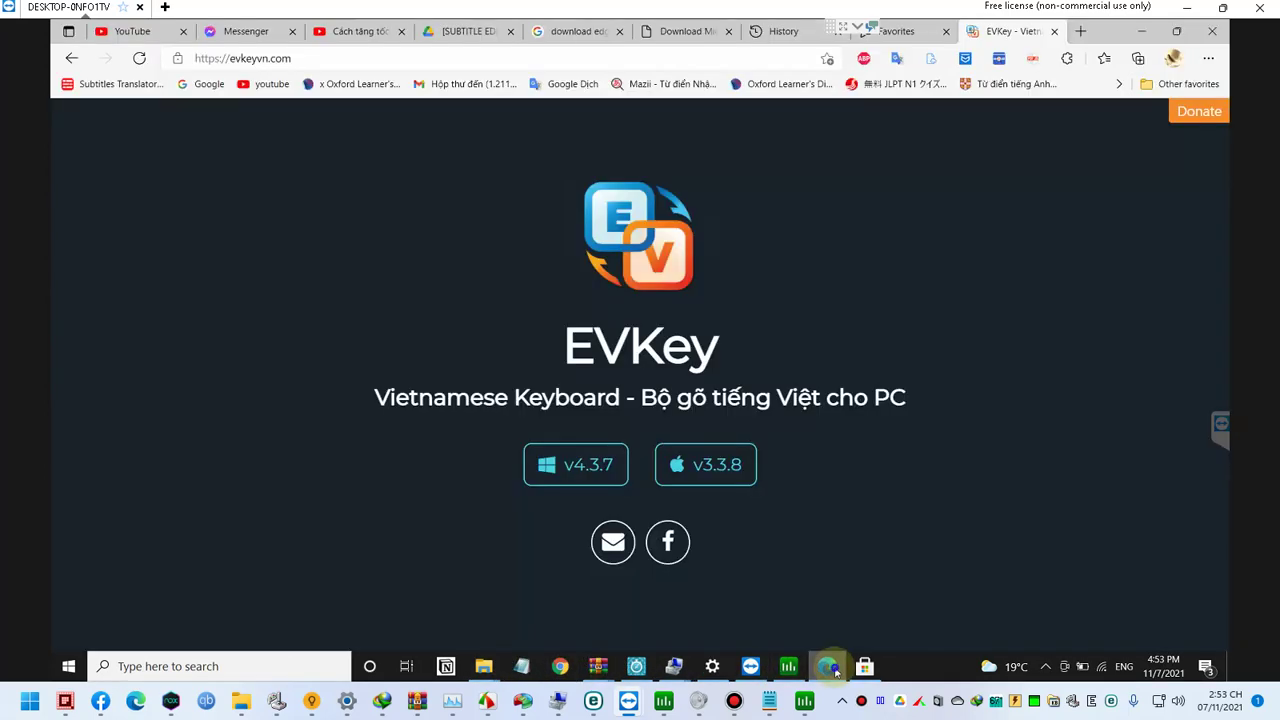
{"action": "right_click", "coordinate": [827, 664]}
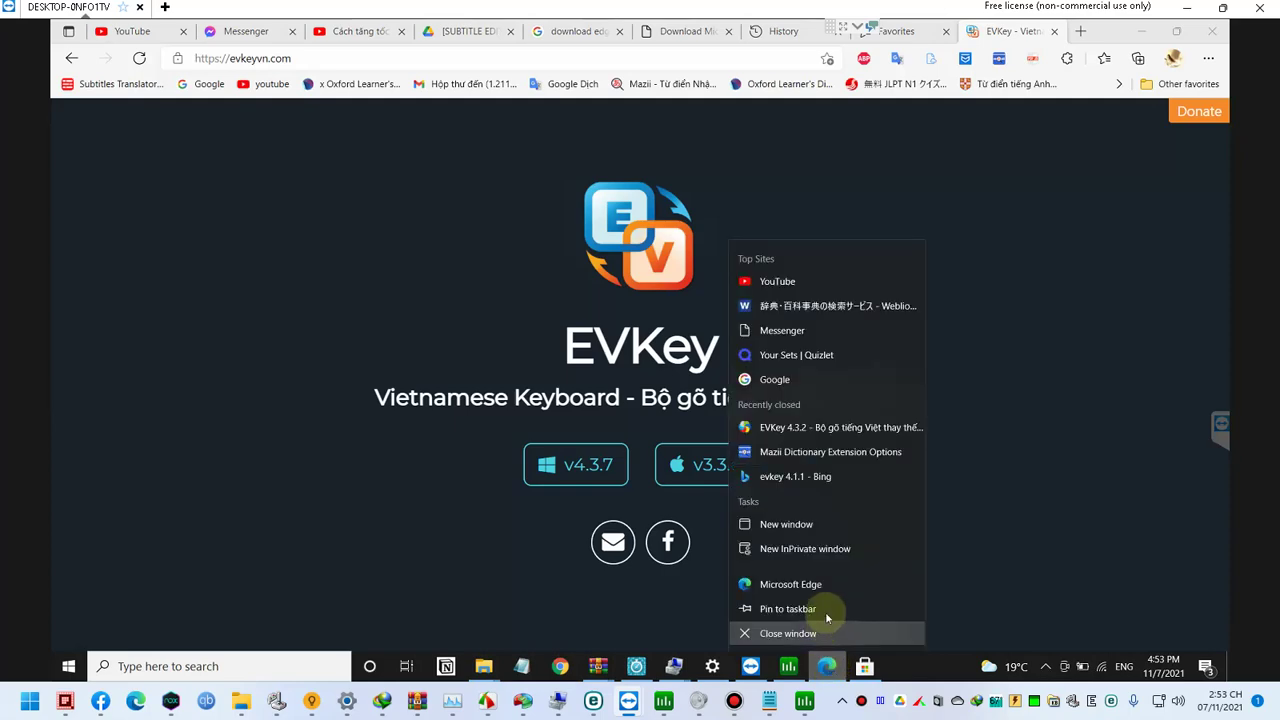
{"action": "left_click", "coordinate": [825, 609]}
{"action": "left_click_drag", "start_coordinate": [828, 665], "coordinate": [496, 670]}
Step: Test typing a Google Translate URL in Edge's address bar, then search Windows for 'keyboard'
{"action": "left_click", "coordinate": [337, 60]}
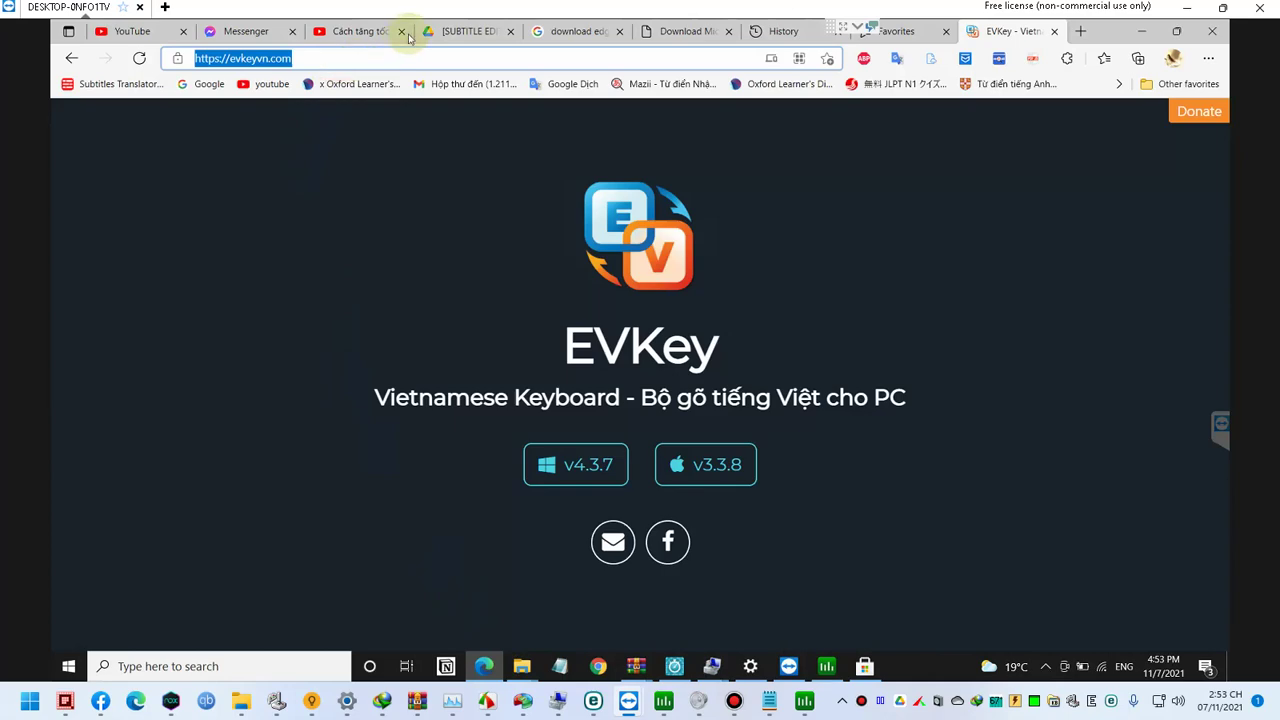
{"action": "type", "text": "gge"}
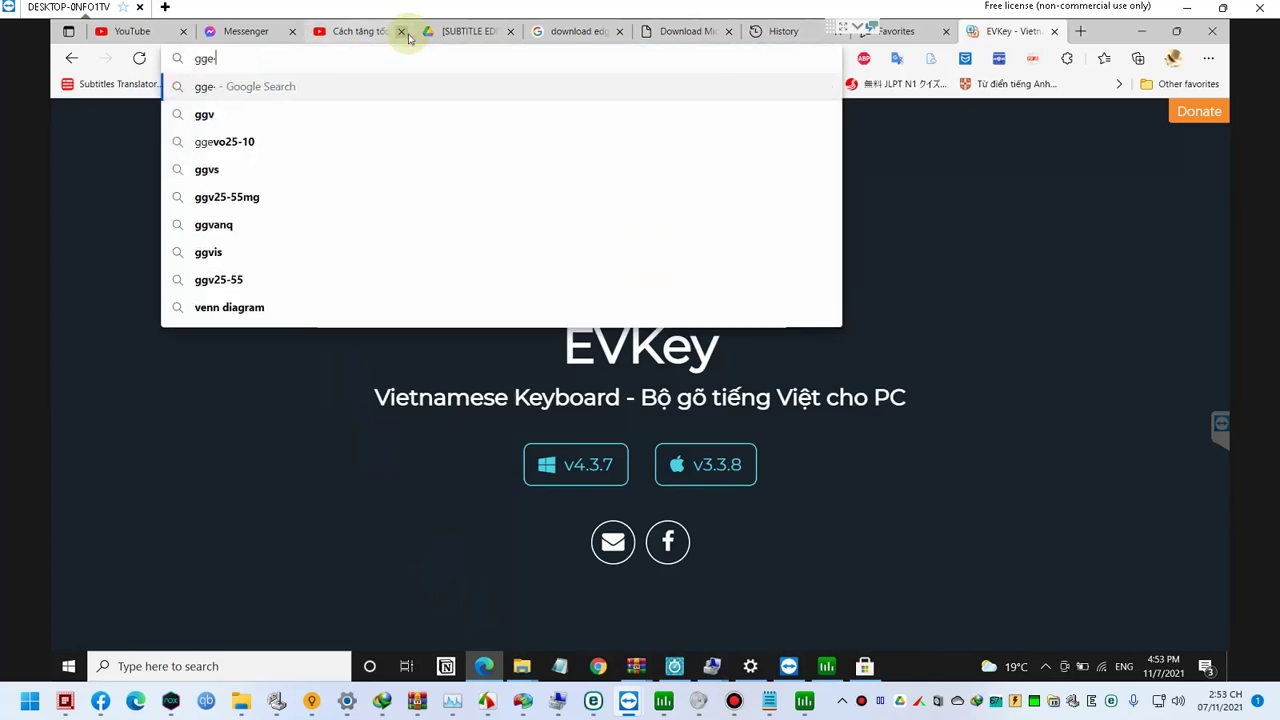
{"action": "type", "text": "vhttps://tránlate.gôgle.com/?sl=en&tl=vi&op=tránlate"}
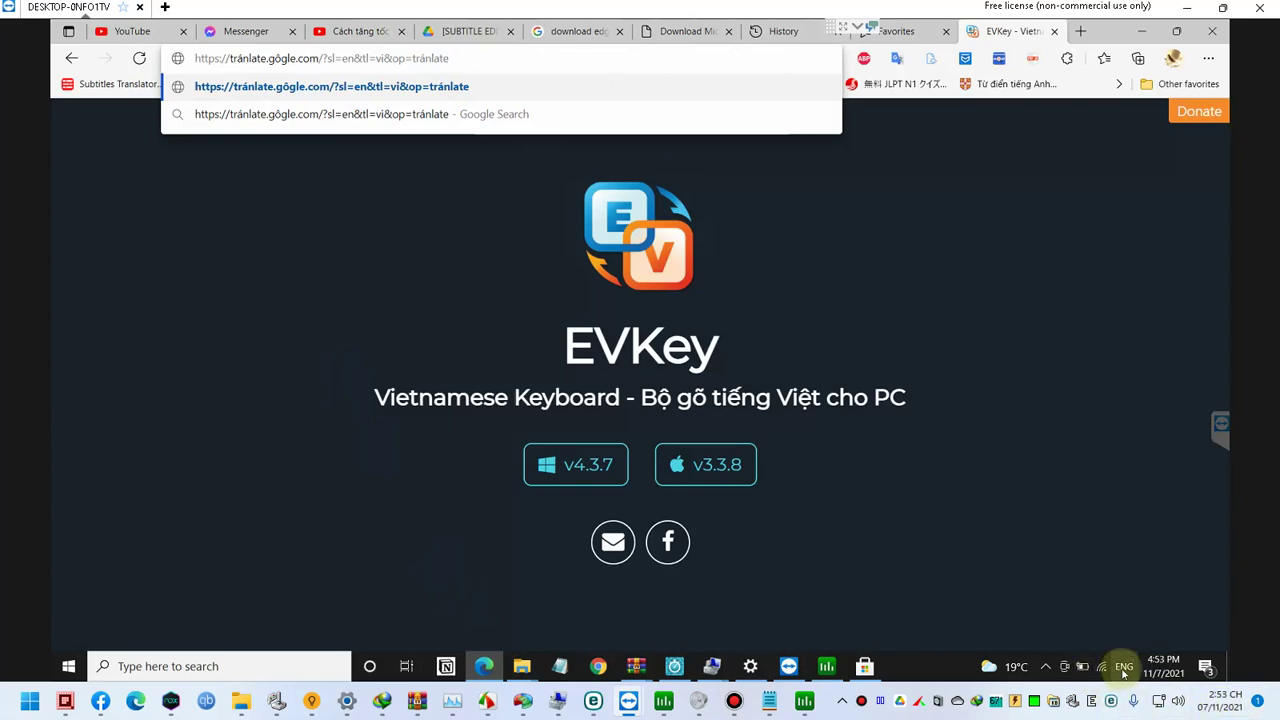
{"action": "left_click", "coordinate": [1044, 666]}
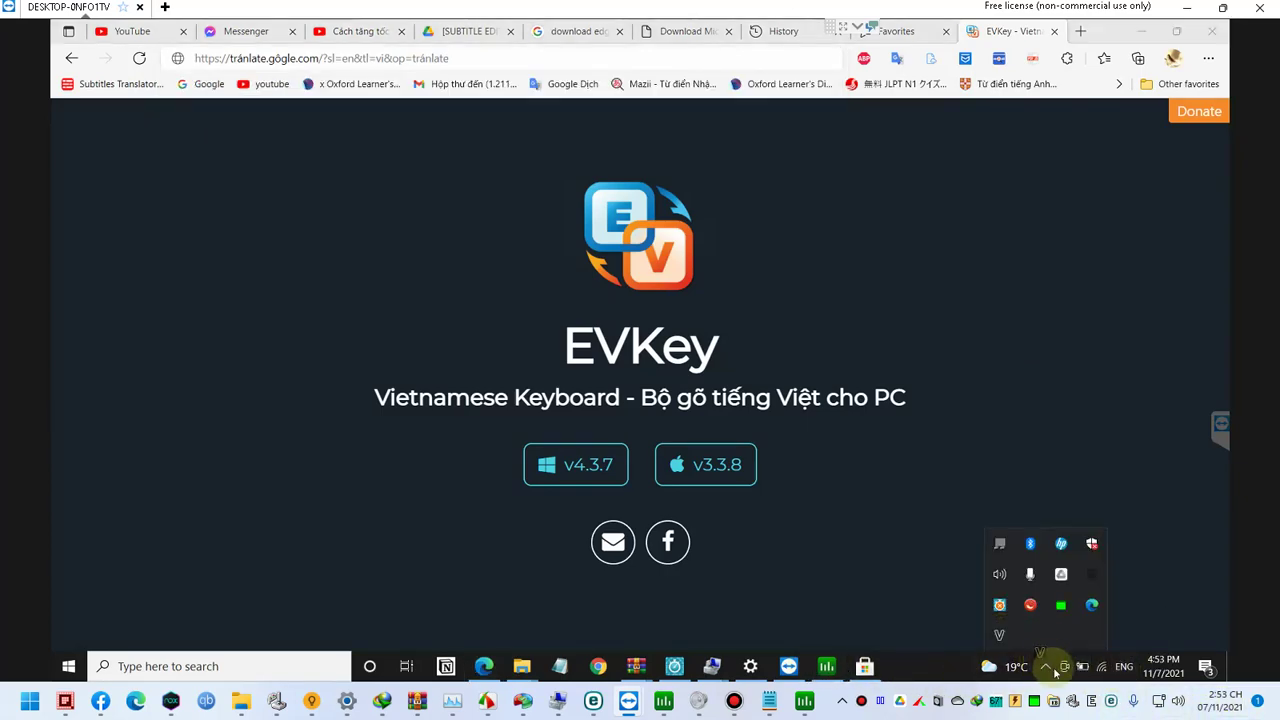
{"action": "right_click", "coordinate": [1118, 666]}
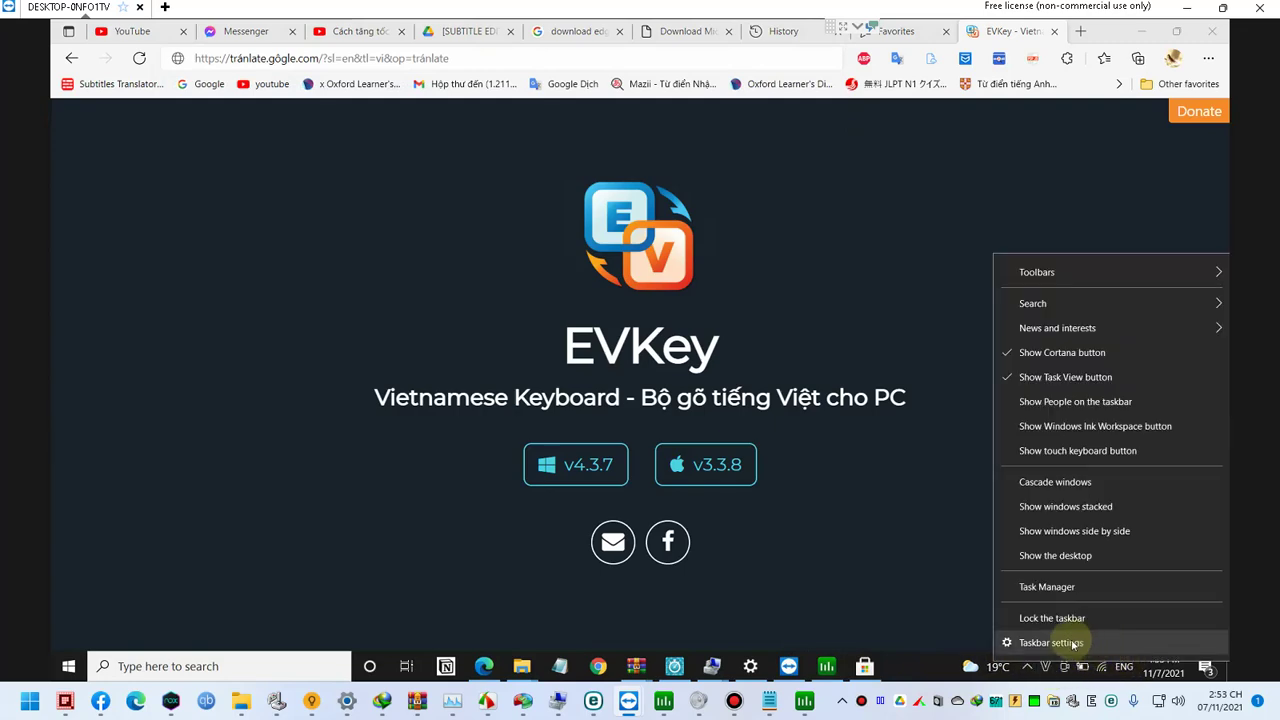
{"action": "left_click", "coordinate": [909, 664]}
{"action": "key", "text": "super"}
{"action": "type", "text": "keyboard"}
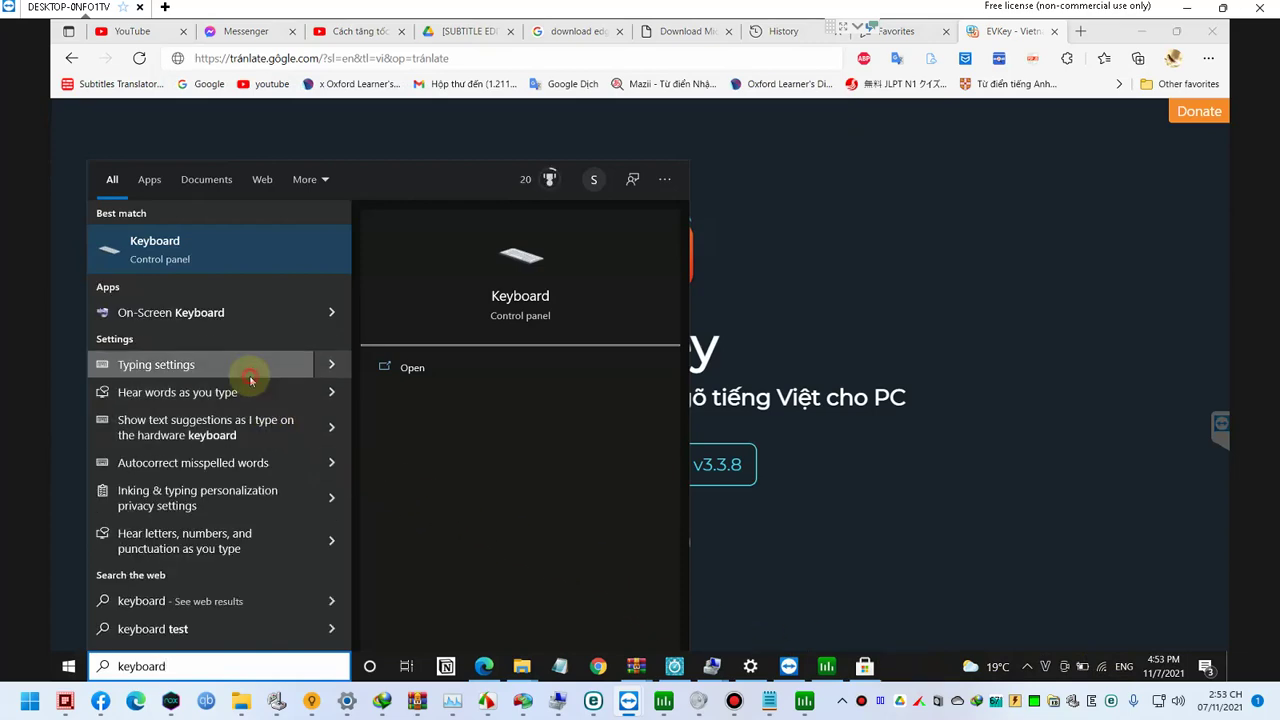
Step: Go from Typing settings to Advanced keyboard settings and open Language bar options
{"action": "left_click", "coordinate": [251, 368]}
{"action": "scroll", "coordinate": [416, 383], "scroll_direction": "down", "scroll_amount": 5}
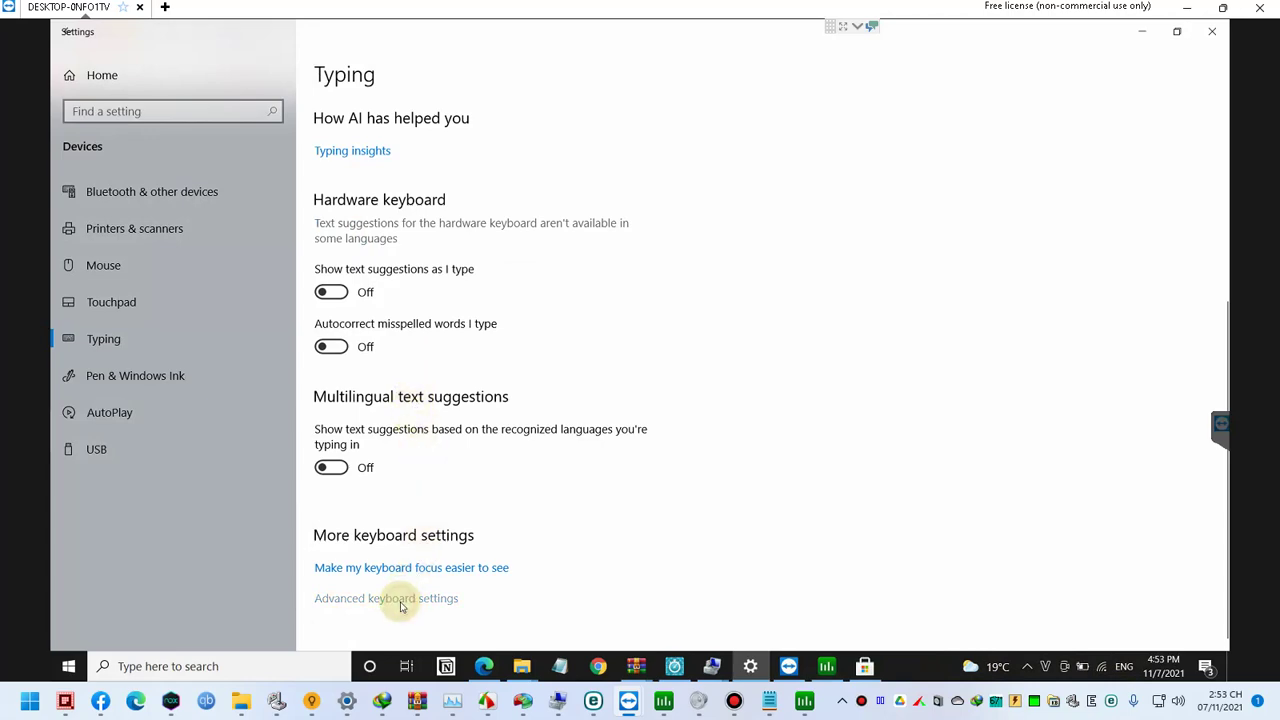
{"action": "left_click", "coordinate": [401, 598]}
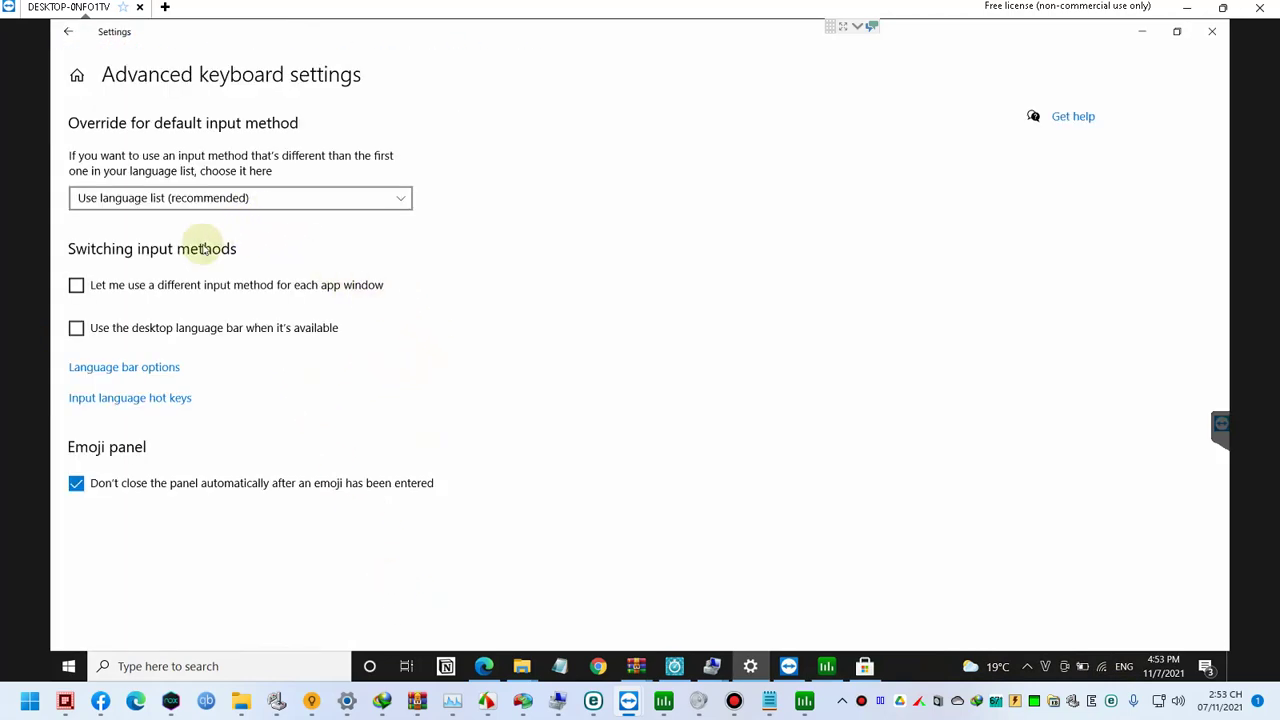
{"action": "left_click", "coordinate": [143, 374]}
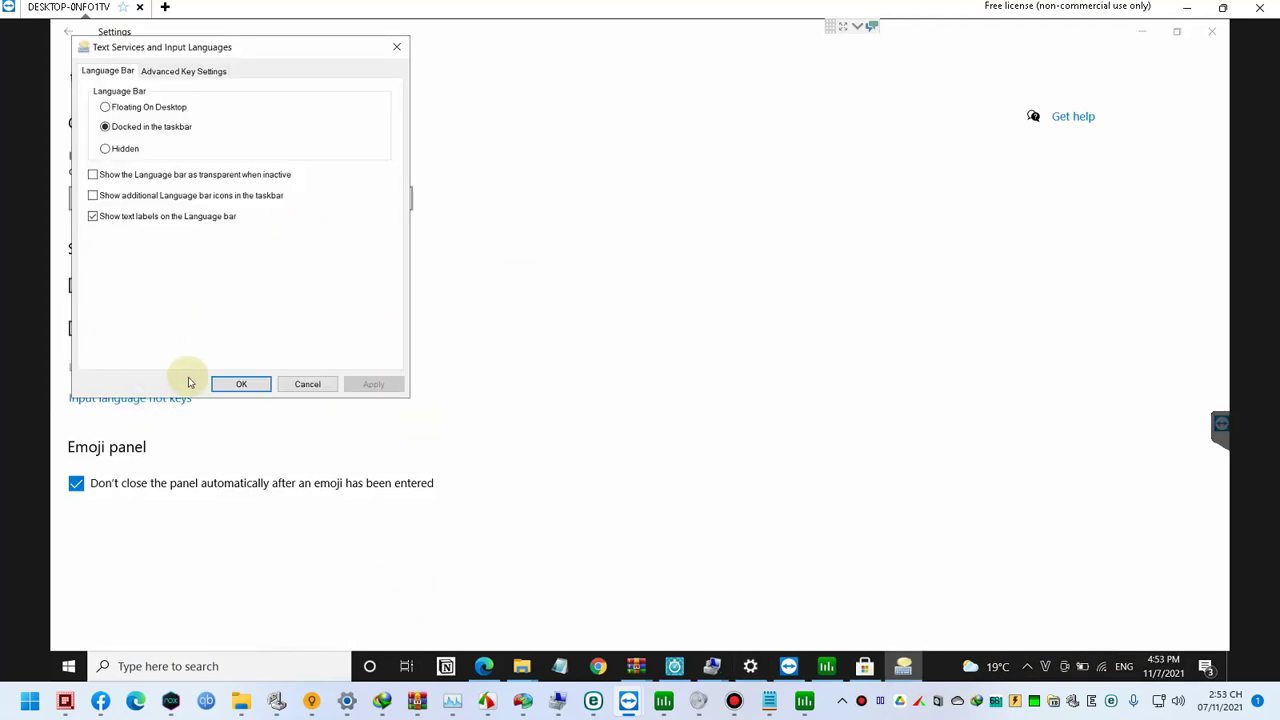
{"action": "left_click", "coordinate": [903, 666]}
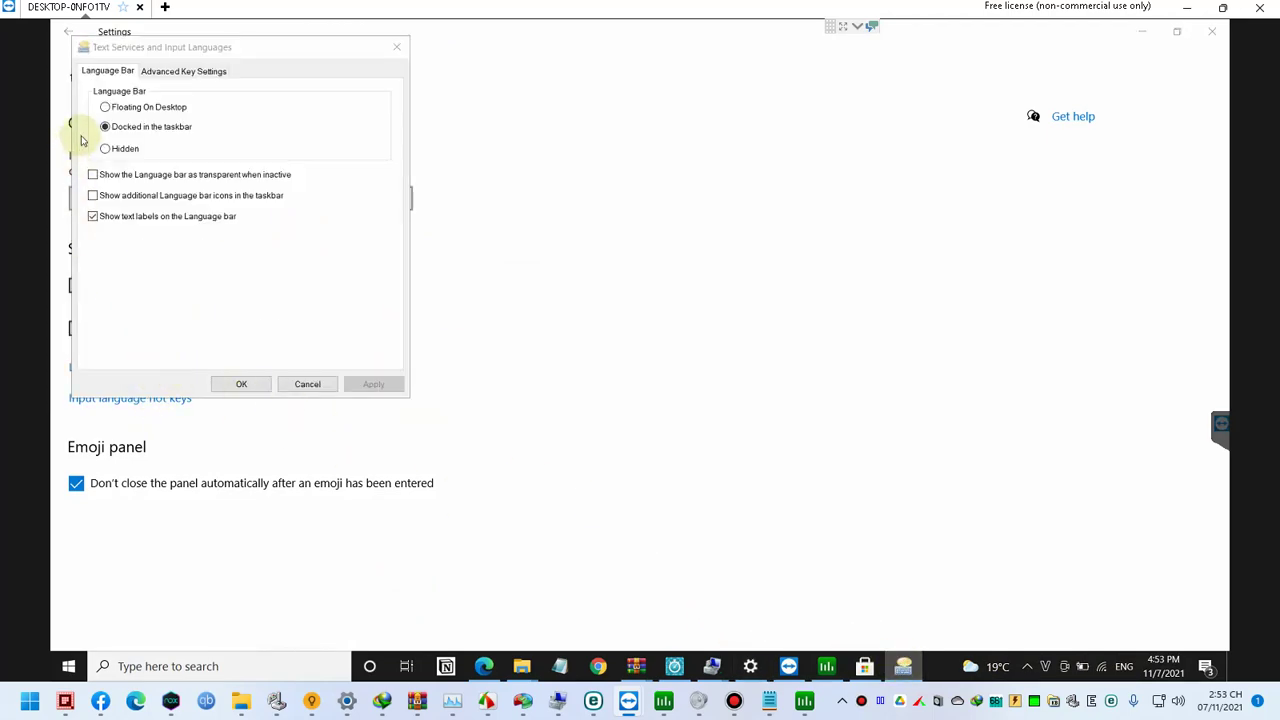
Step: In Advanced Key Settings, make pressing Shift turn off Caps Lock, then apply and confirm
{"action": "left_click", "coordinate": [150, 71]}
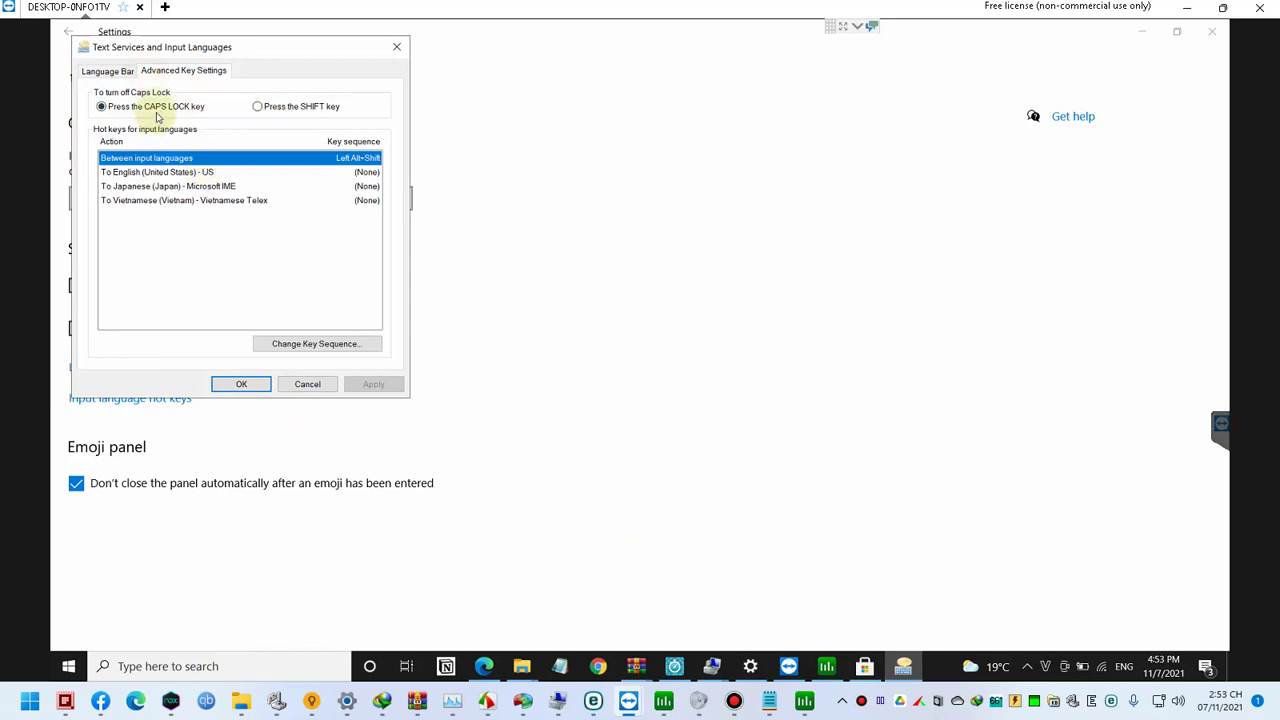
{"action": "left_click", "coordinate": [265, 108]}
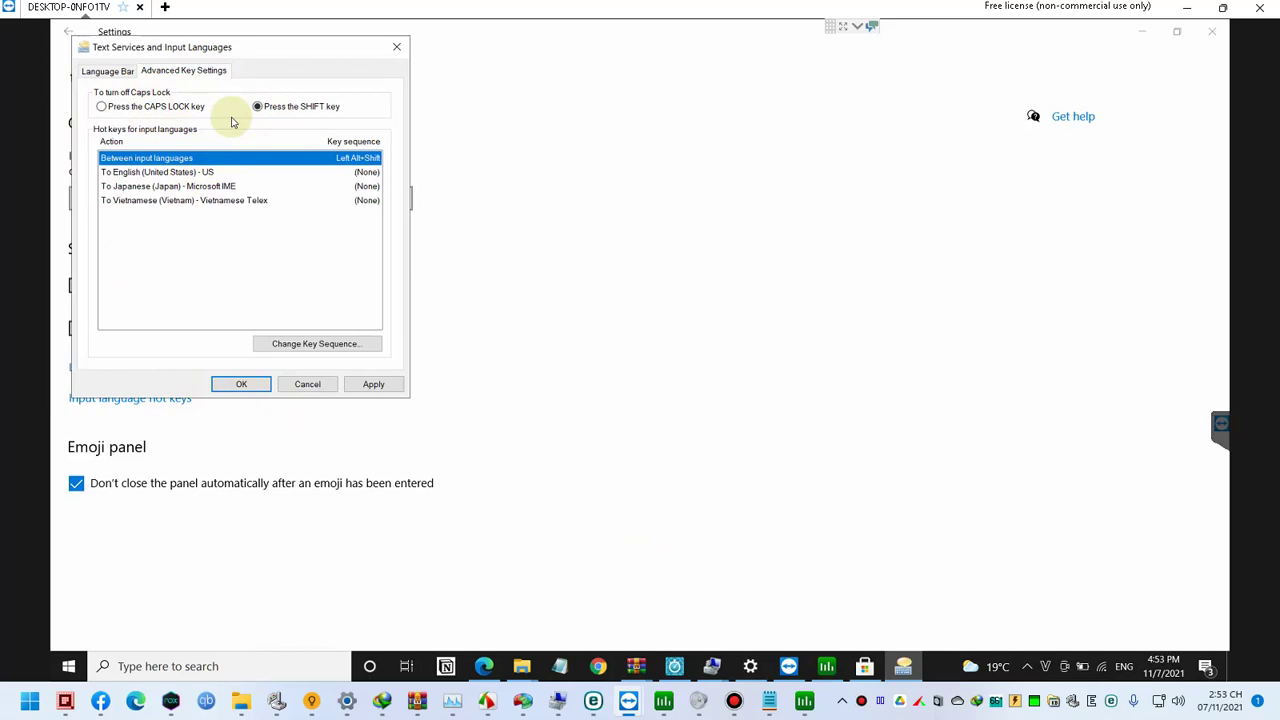
{"action": "left_click", "coordinate": [232, 174]}
{"action": "left_click", "coordinate": [227, 199]}
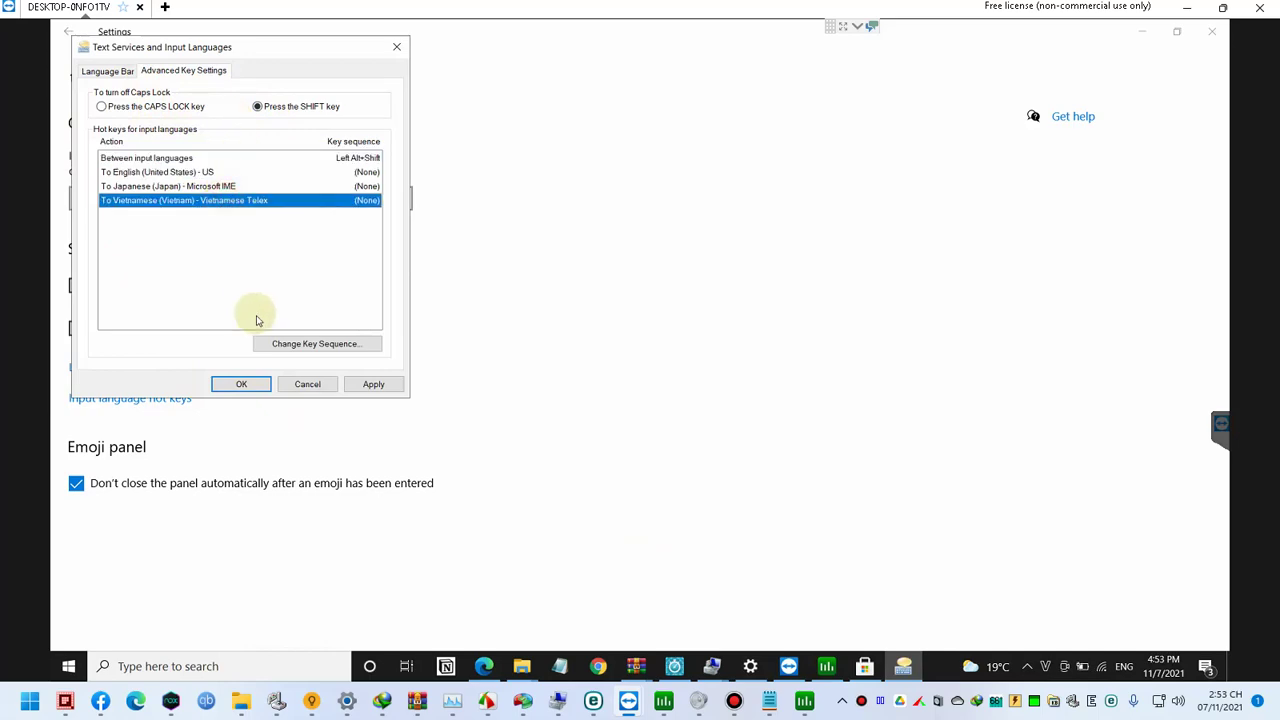
{"action": "left_click", "coordinate": [371, 386]}
{"action": "left_click", "coordinate": [240, 385]}
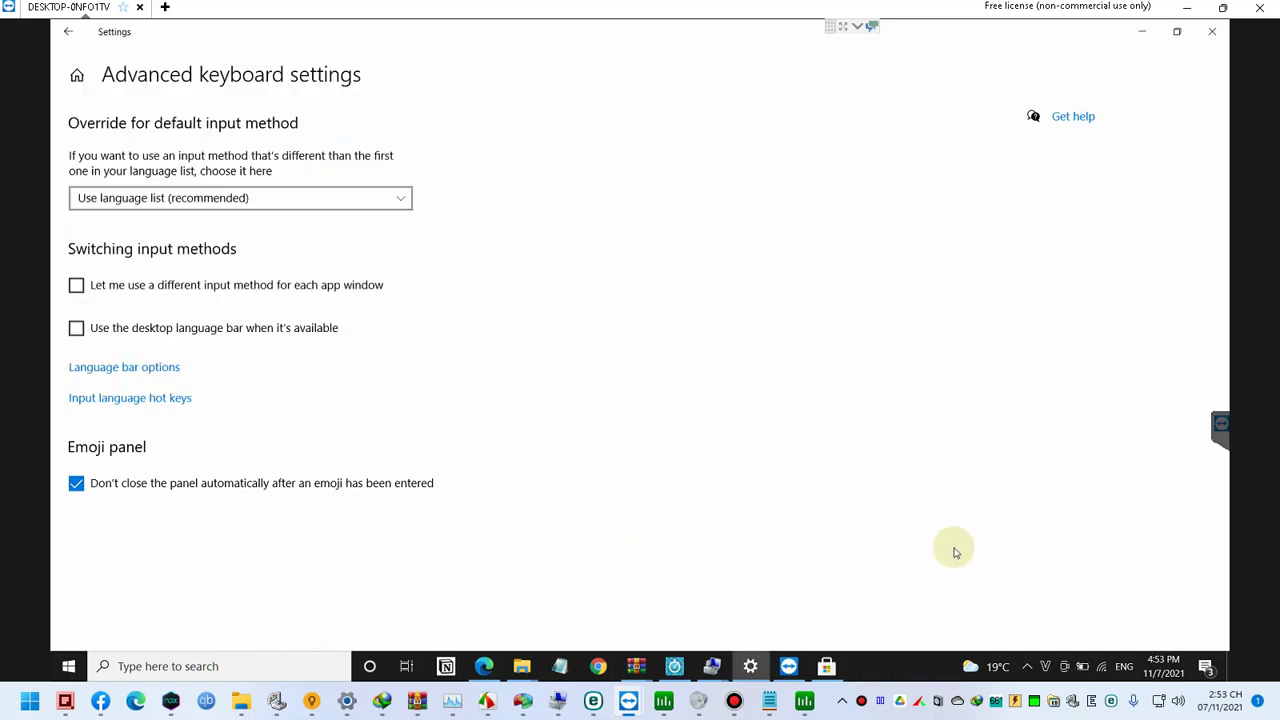
Step: Turn on EVKey's 'Chạy với quyền admin' option, confirm restarting as Admin, and close its settings
{"action": "left_click", "coordinate": [1049, 667]}
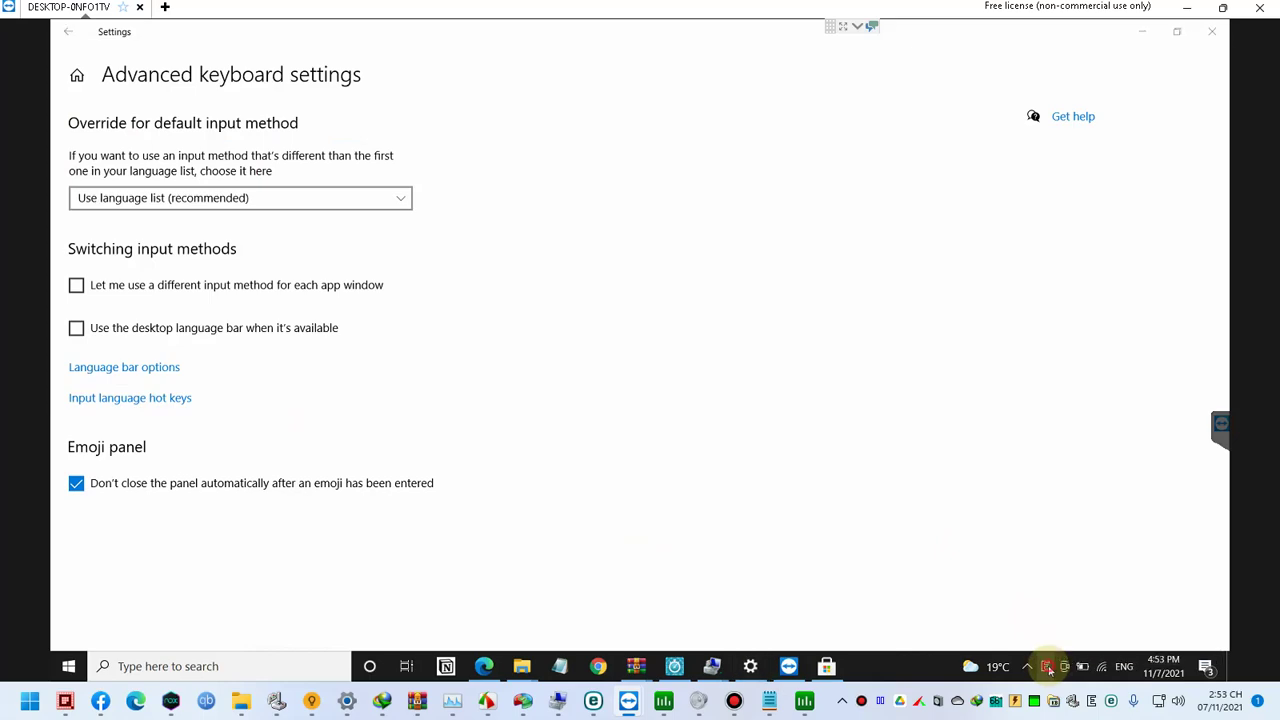
{"action": "left_click", "coordinate": [681, 389]}
{"action": "left_click", "coordinate": [622, 276]}
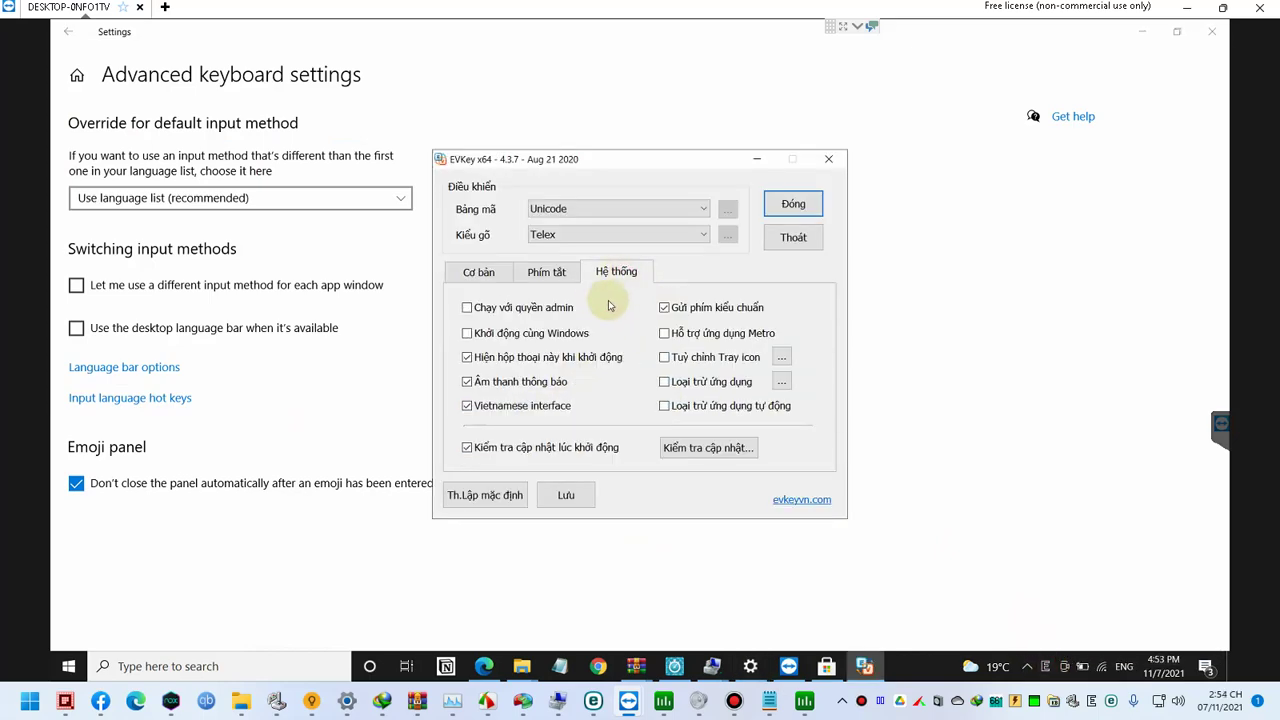
{"action": "left_click", "coordinate": [540, 310]}
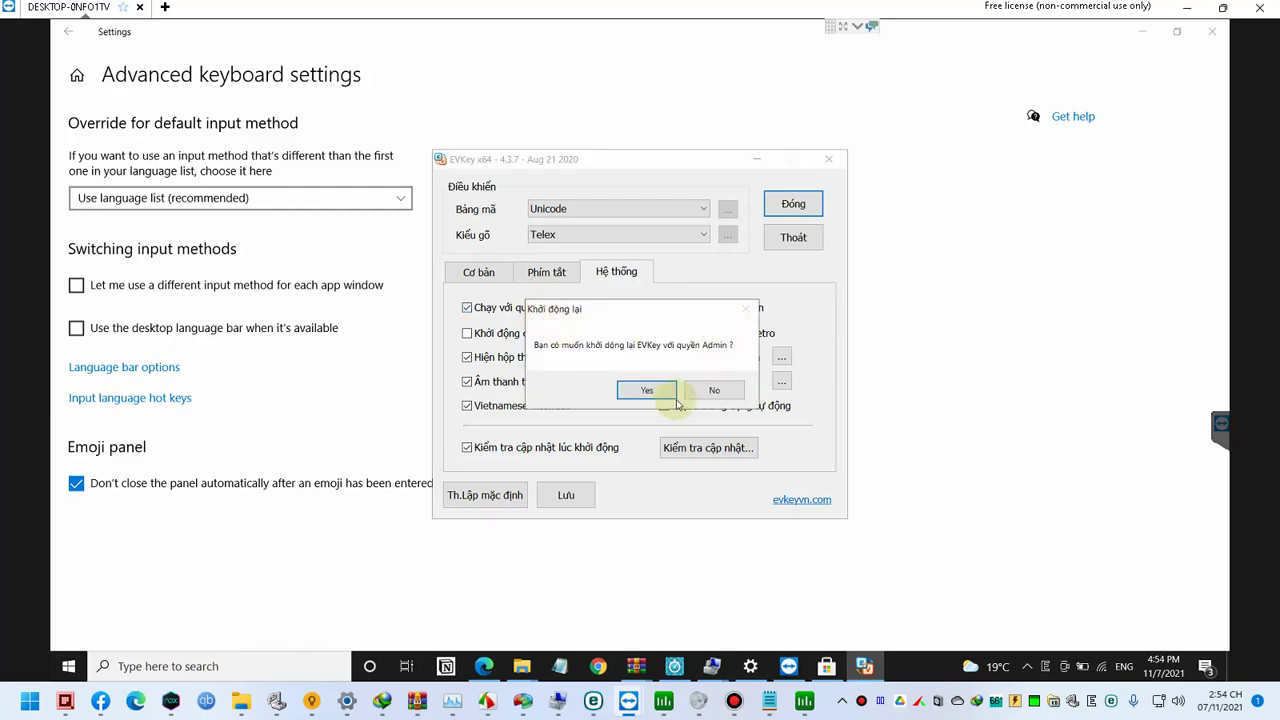
{"action": "left_click", "coordinate": [668, 394]}
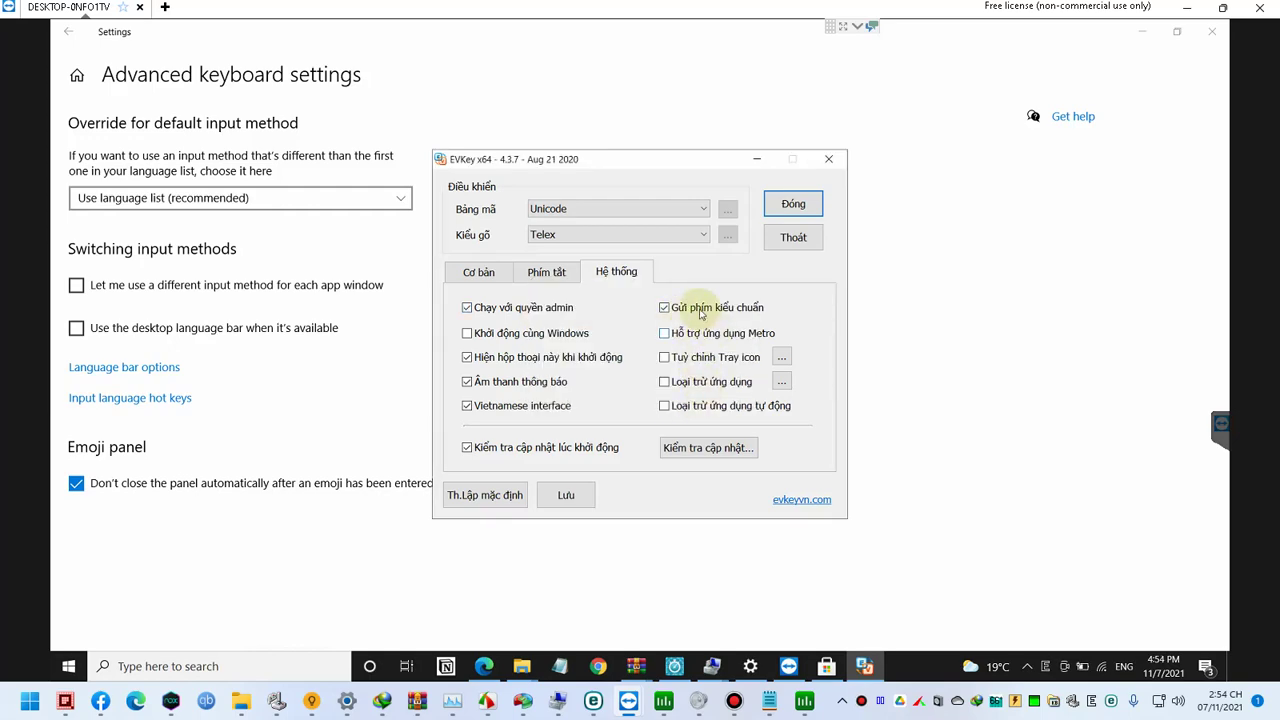
{"action": "left_click", "coordinate": [796, 206]}
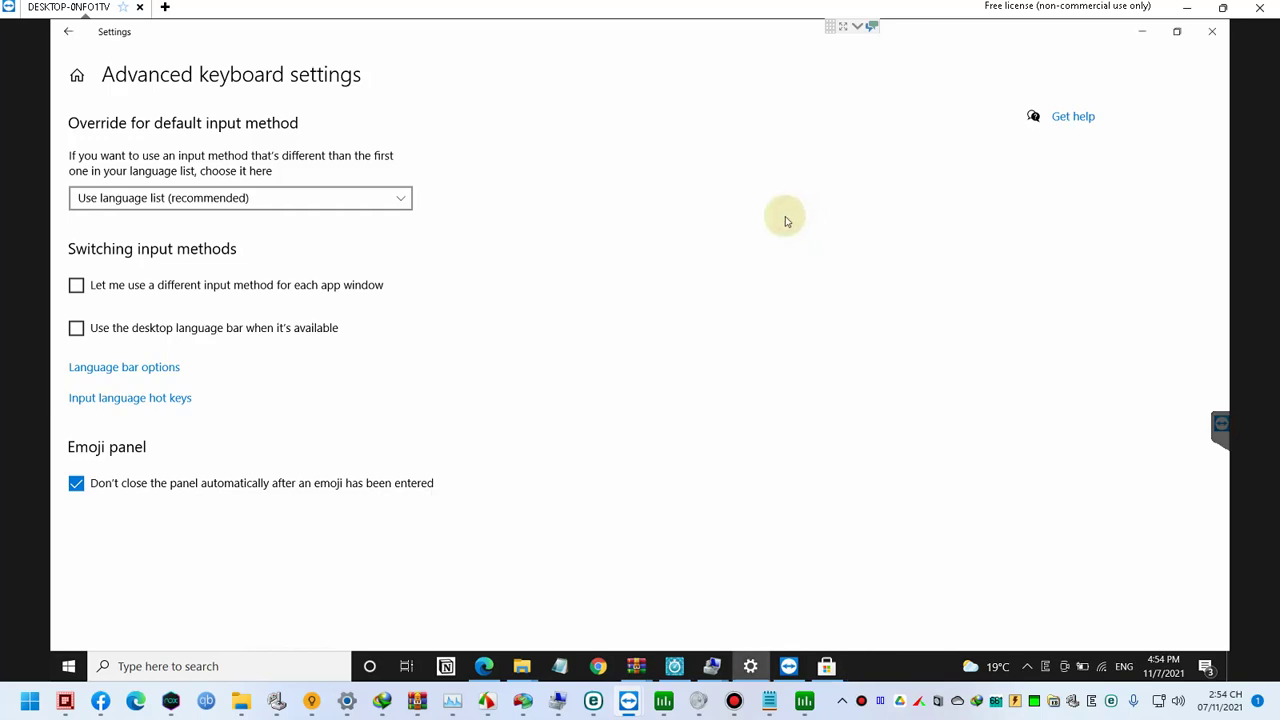
Step: Open Microsoft Edge's Settings page from the browser menu
{"action": "left_click", "coordinate": [1143, 37]}
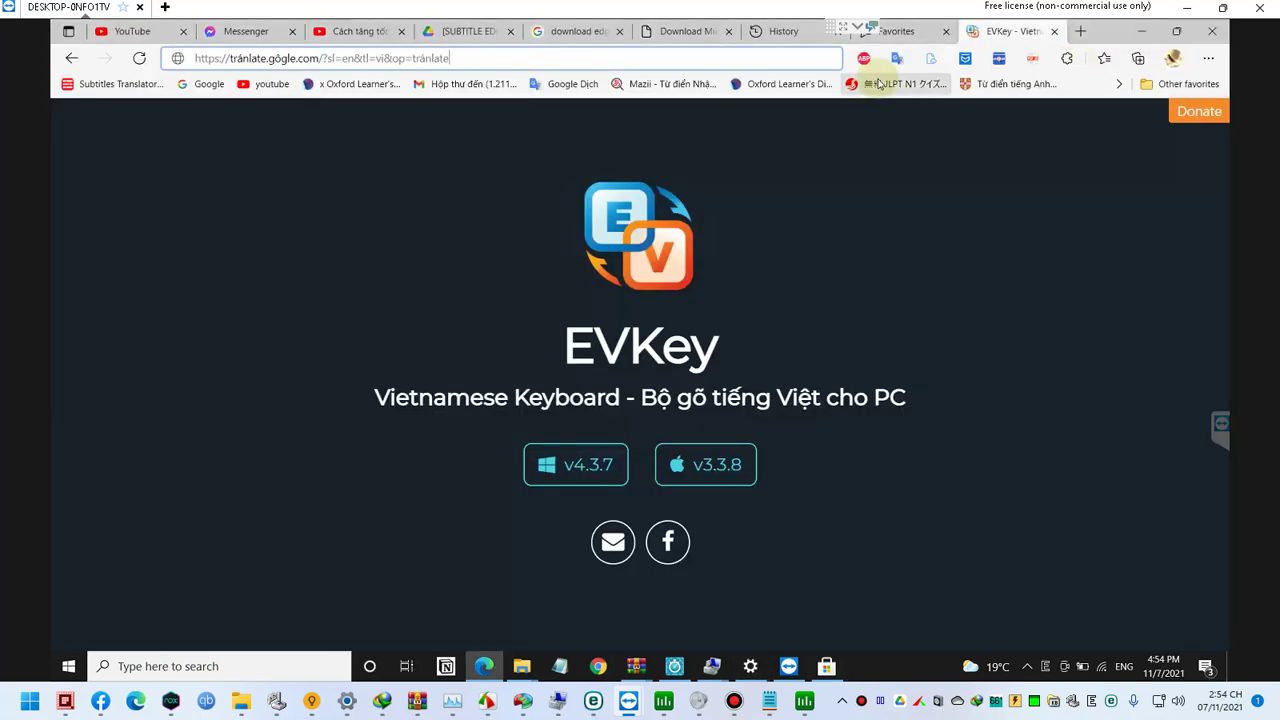
{"action": "left_click", "coordinate": [1210, 62]}
{"action": "left_click", "coordinate": [1005, 443]}
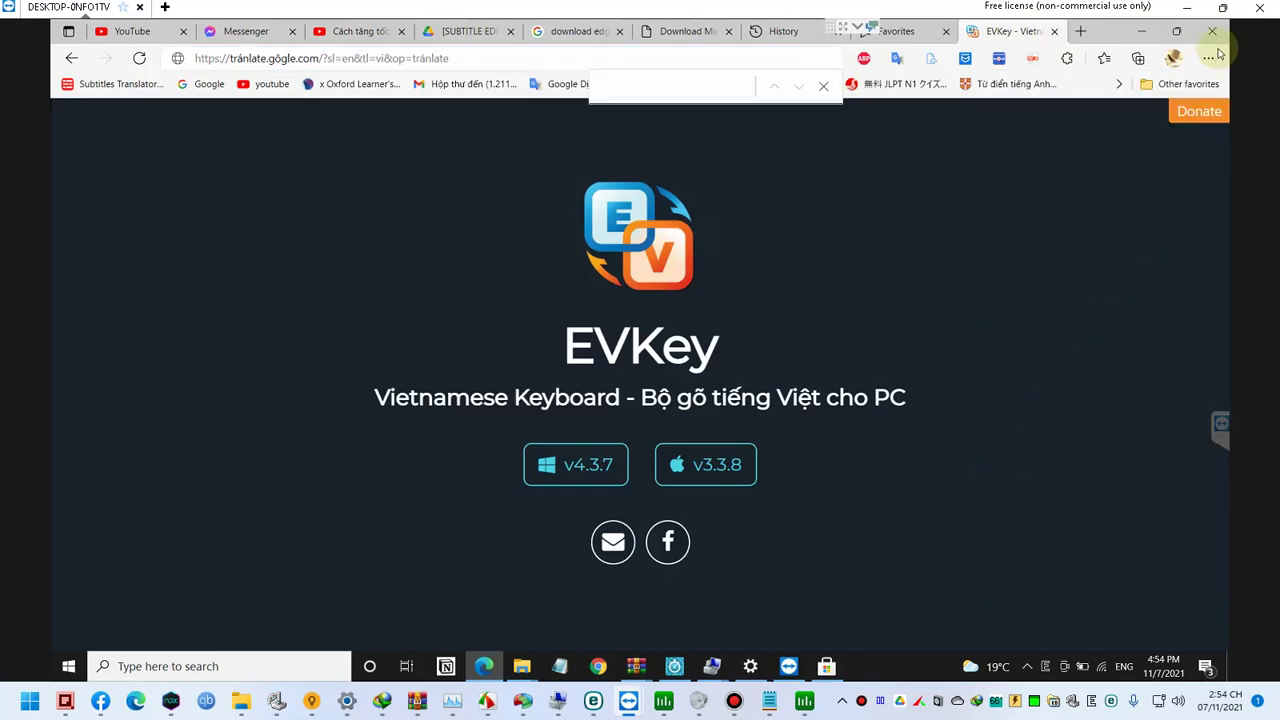
{"action": "left_click", "coordinate": [1208, 57]}
{"action": "left_click", "coordinate": [1025, 517]}
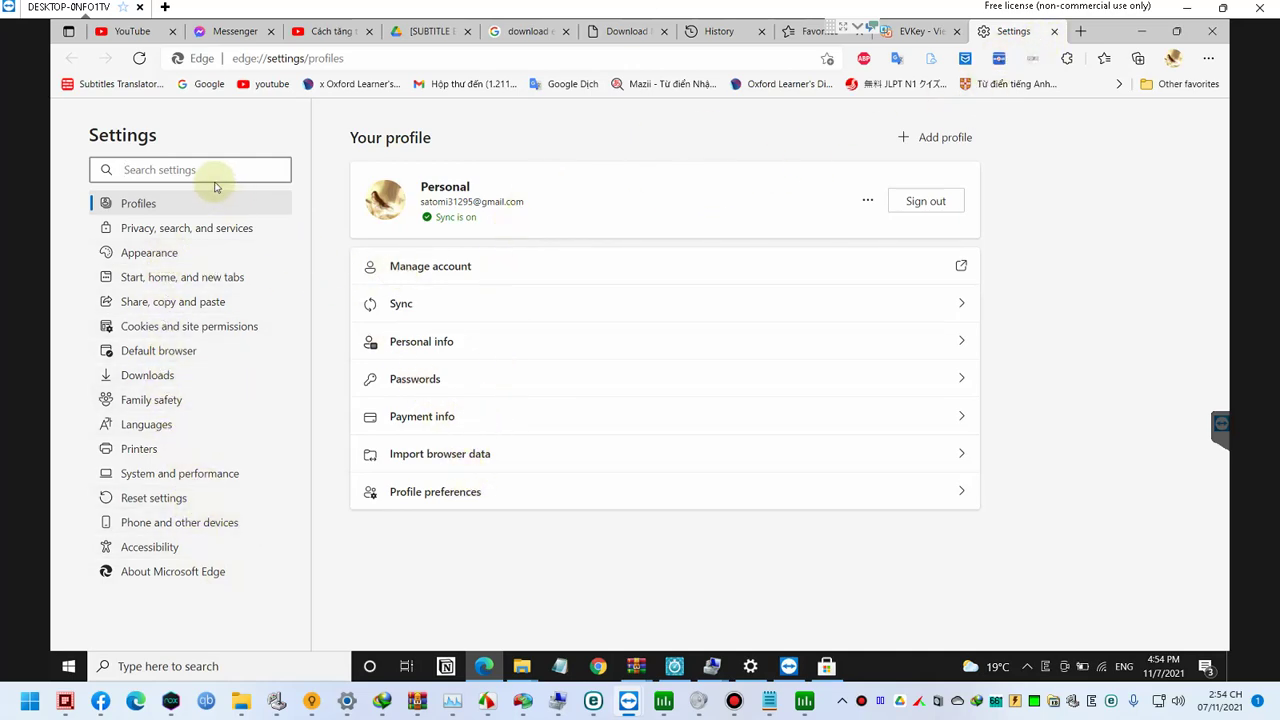
Step: In Privacy, search, and services, try Strict tracking prevention, then return it to Balanced
{"action": "left_click", "coordinate": [194, 229]}
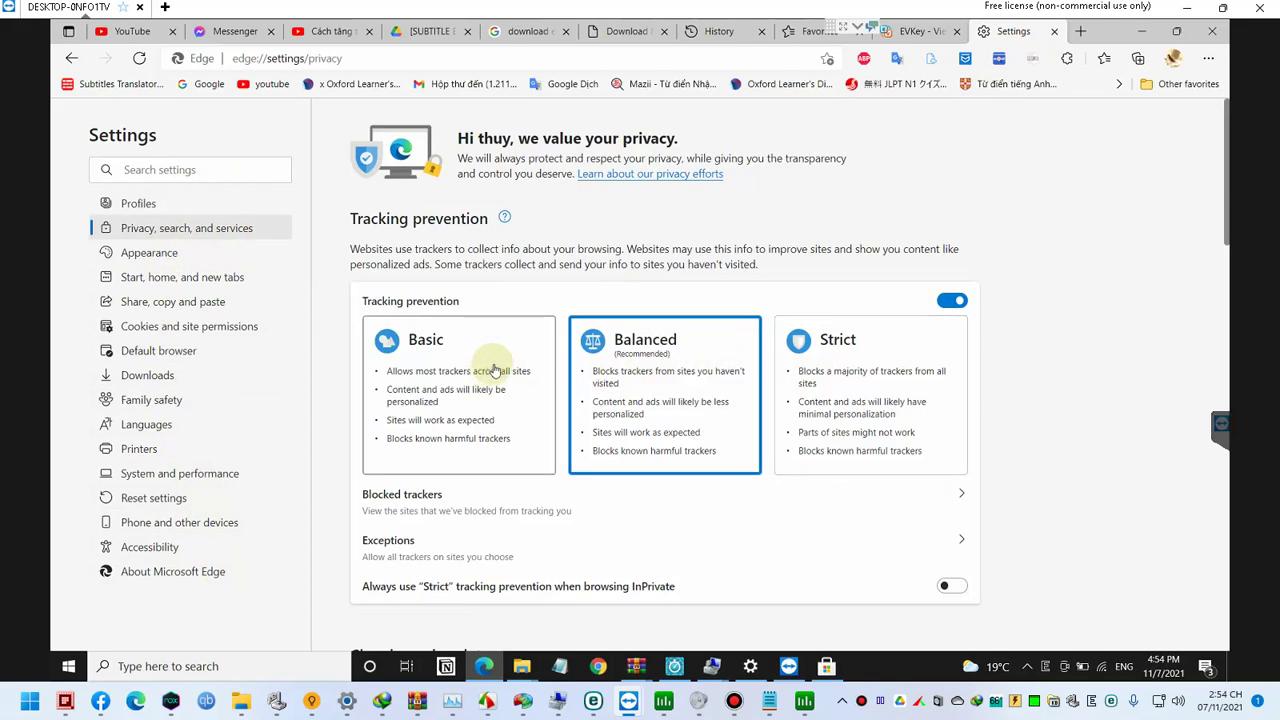
{"action": "scroll", "coordinate": [623, 366], "scroll_direction": "down", "scroll_amount": 2}
{"action": "scroll", "coordinate": [540, 300], "scroll_direction": "up", "scroll_amount": 2}
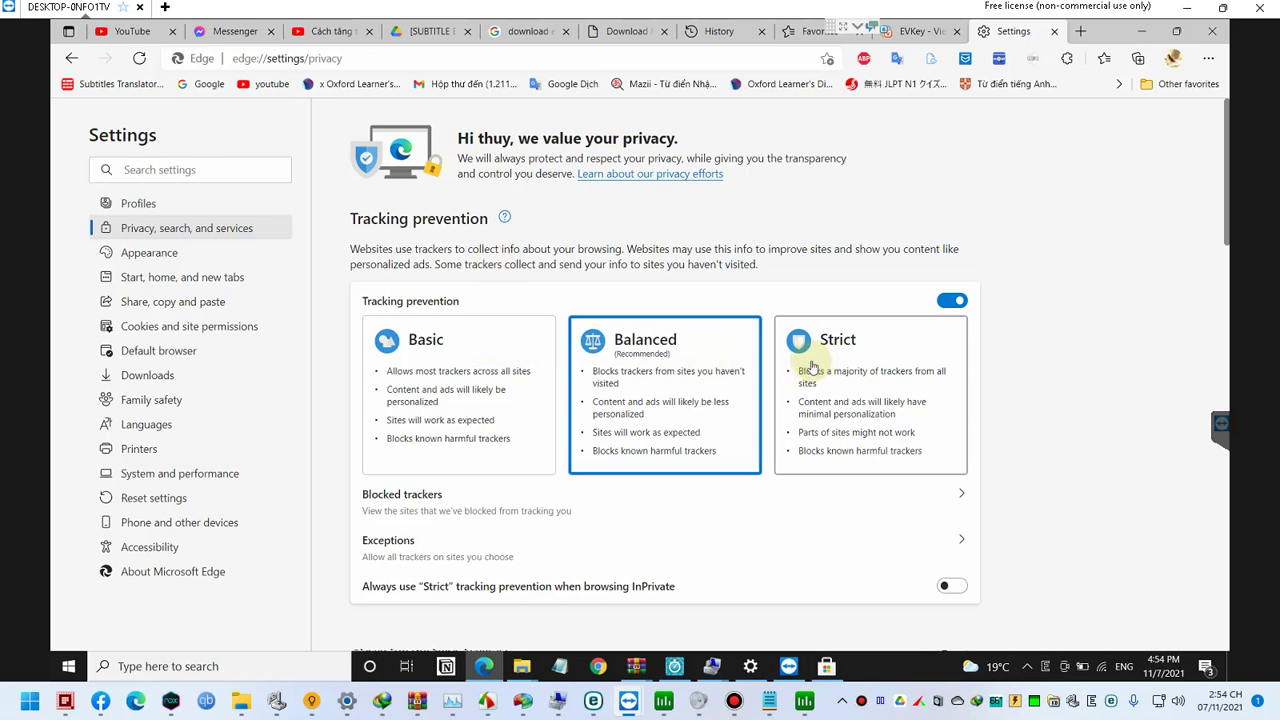
{"action": "left_click", "coordinate": [848, 375]}
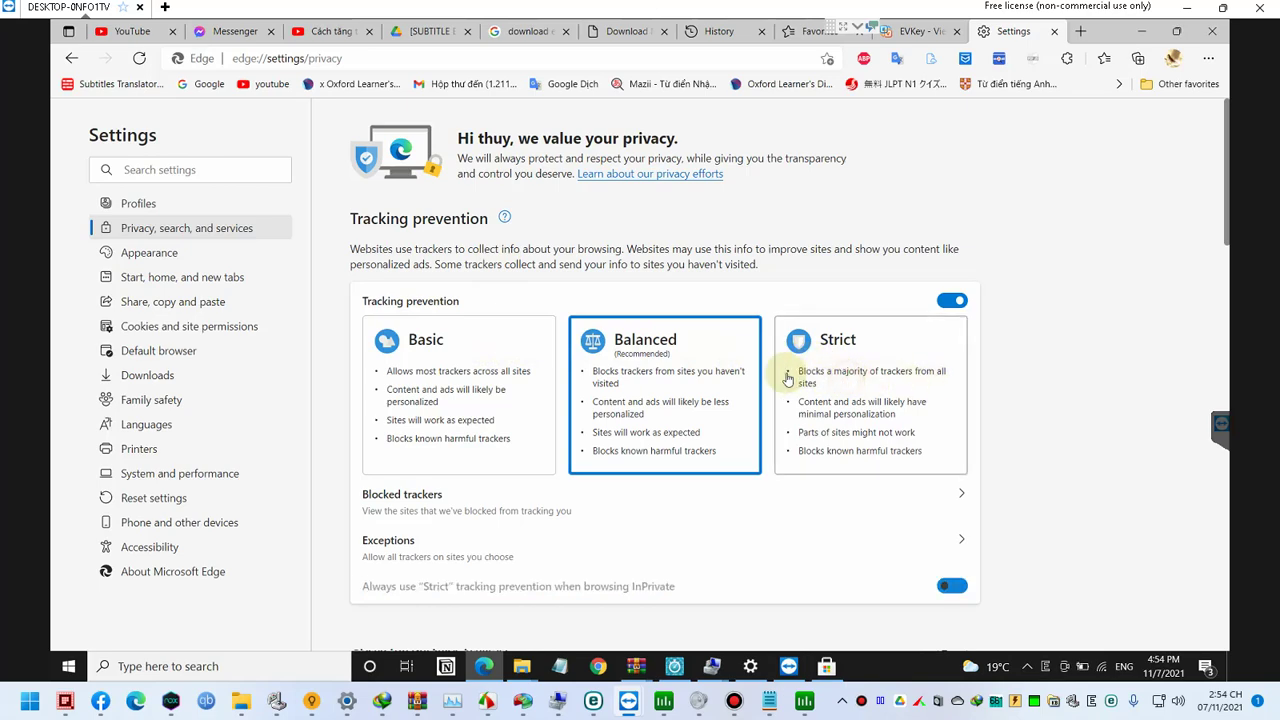
{"action": "left_click", "coordinate": [697, 376]}
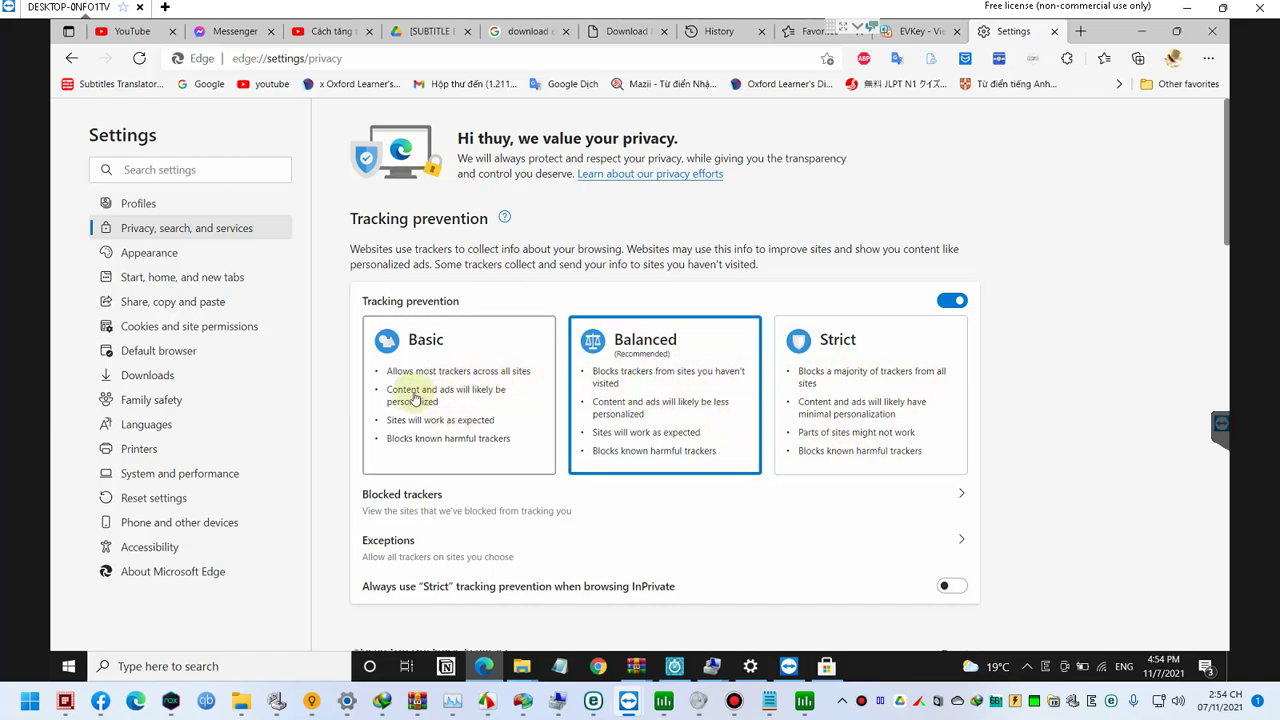
{"action": "scroll", "coordinate": [468, 428], "scroll_direction": "down", "scroll_amount": 3}
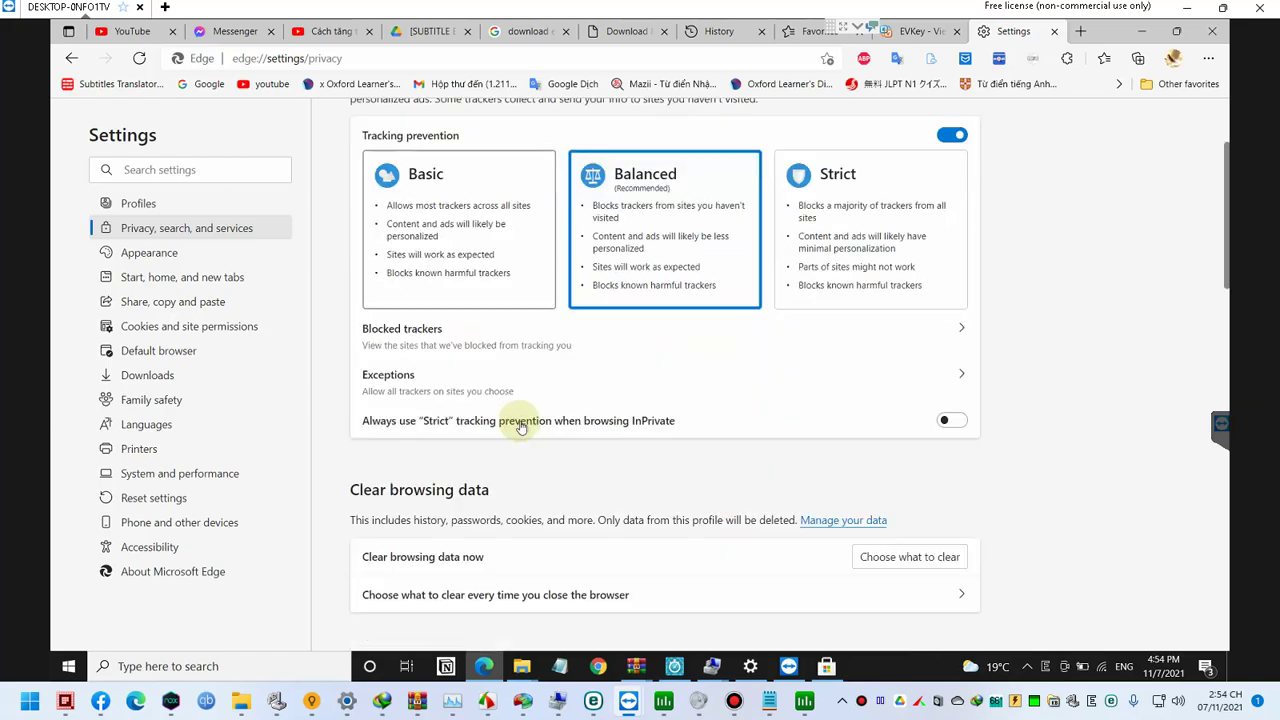
{"action": "scroll", "coordinate": [534, 423], "scroll_direction": "up", "scroll_amount": 3}
{"action": "scroll", "coordinate": [543, 423], "scroll_direction": "down", "scroll_amount": 4}
{"action": "scroll", "coordinate": [543, 423], "scroll_direction": "down", "scroll_amount": 10}
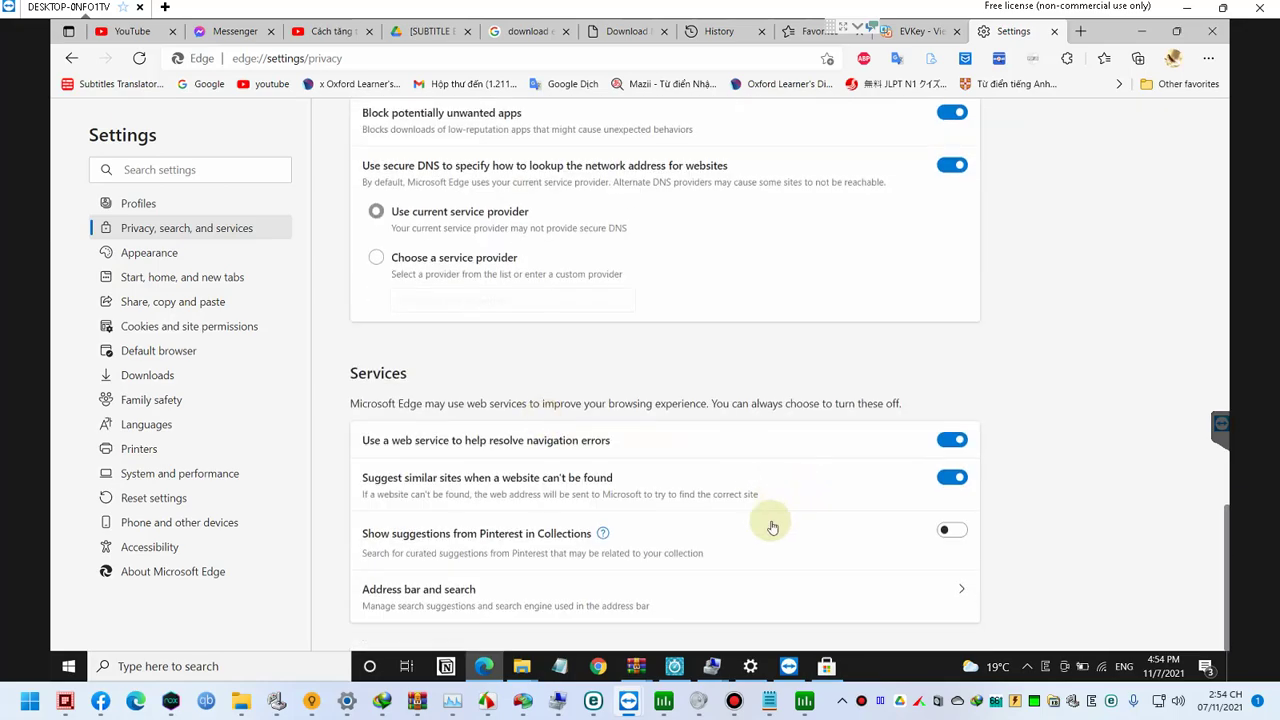
Step: Set copied links to paste as Plain text under Share, copy and paste
{"action": "left_click", "coordinate": [155, 254]}
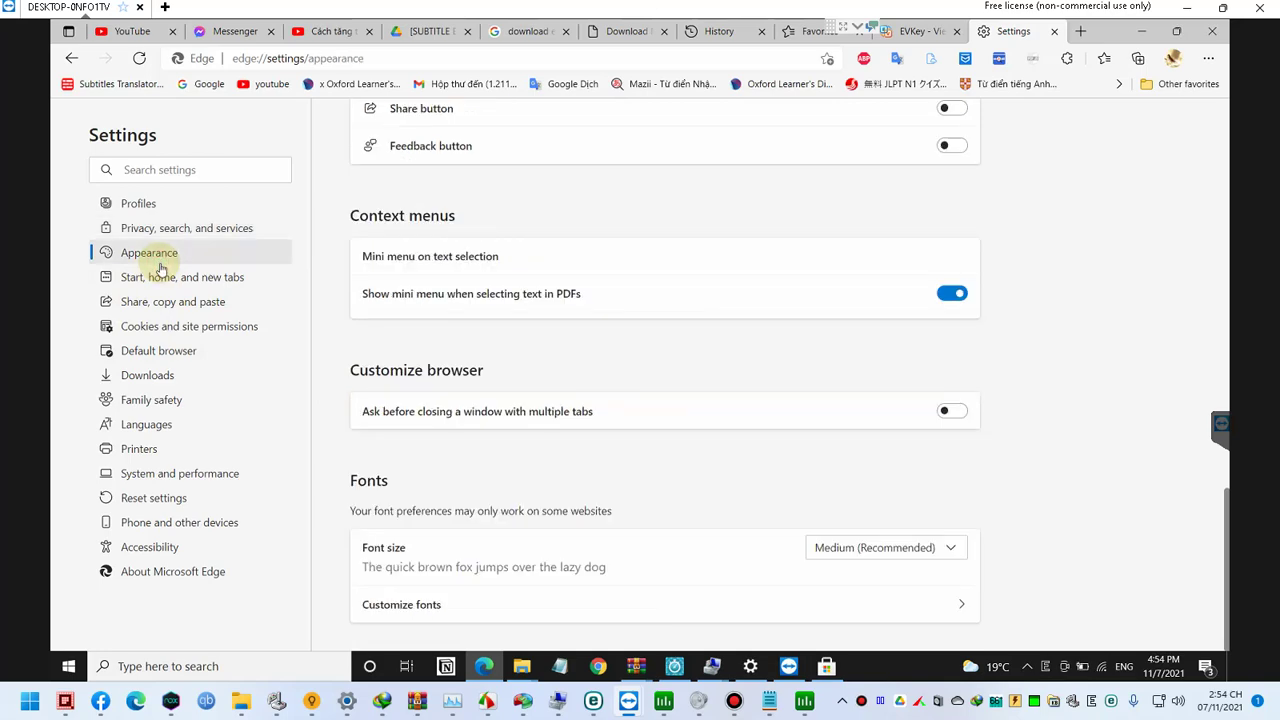
{"action": "left_click", "coordinate": [188, 279]}
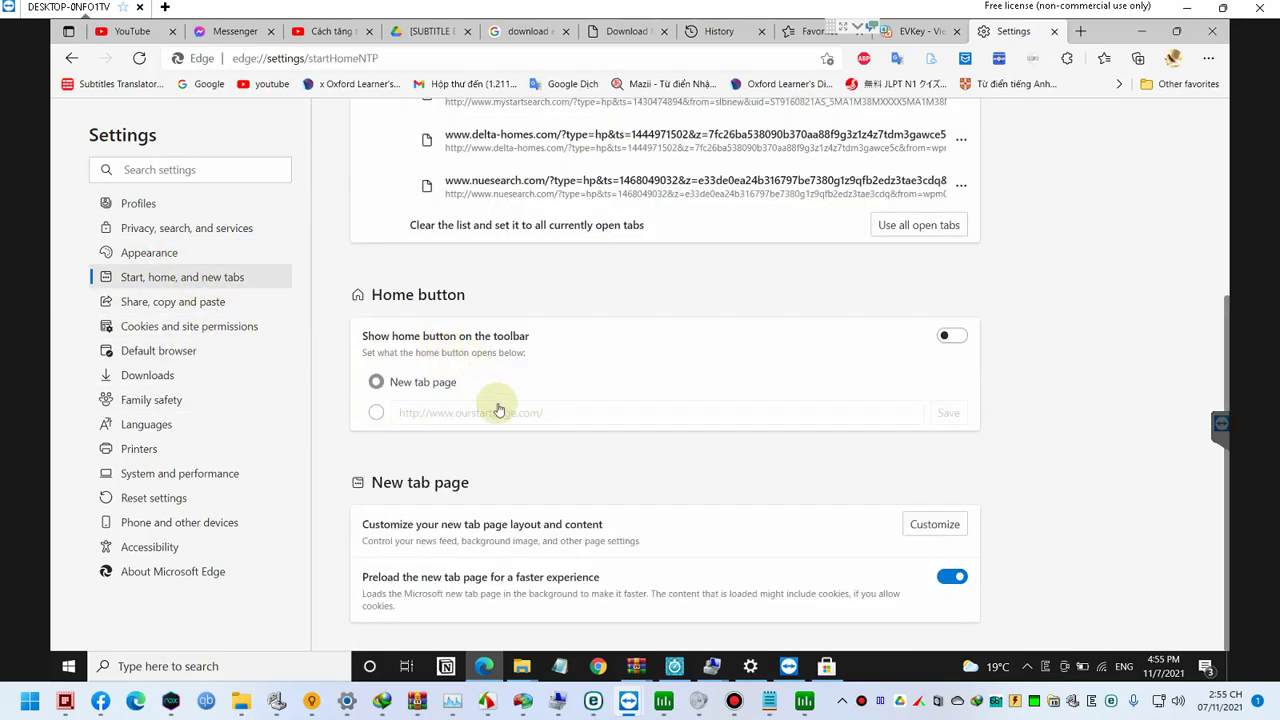
{"action": "left_click", "coordinate": [198, 311]}
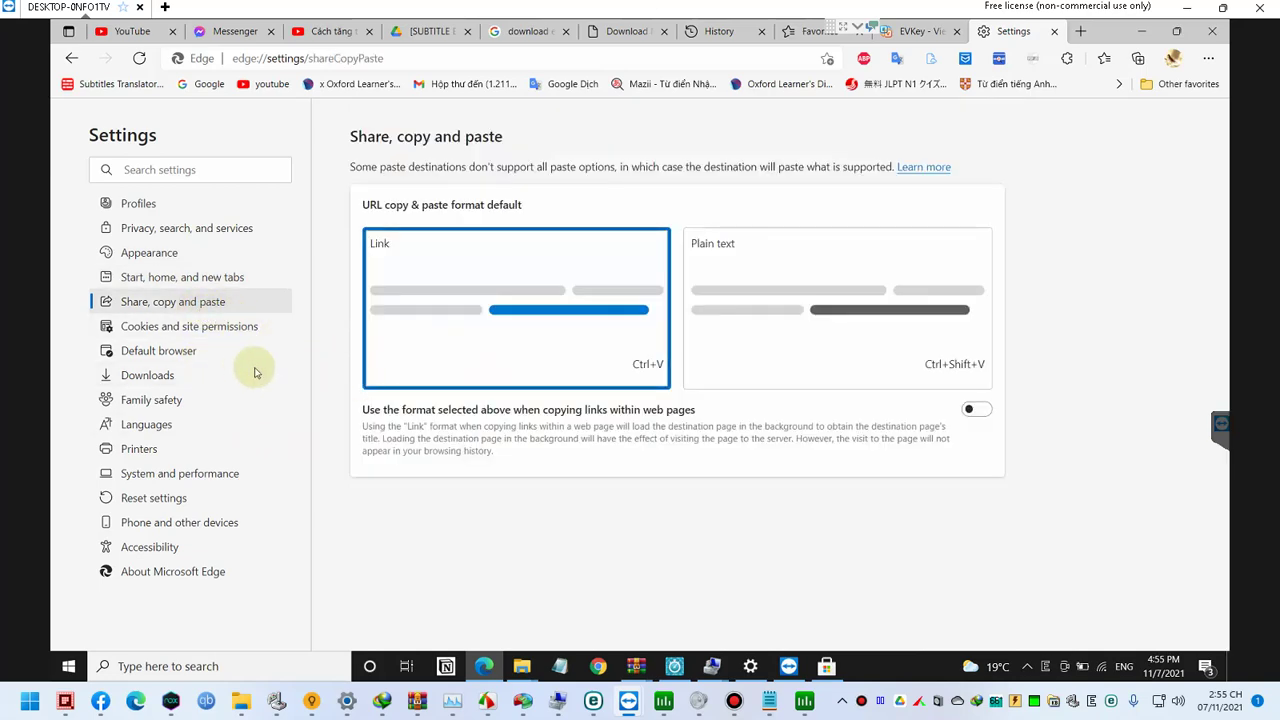
{"action": "left_click", "coordinate": [770, 338]}
Step: Browse the remaining settings sections, then close the Settings tab and open a new tab
{"action": "left_click", "coordinate": [200, 324]}
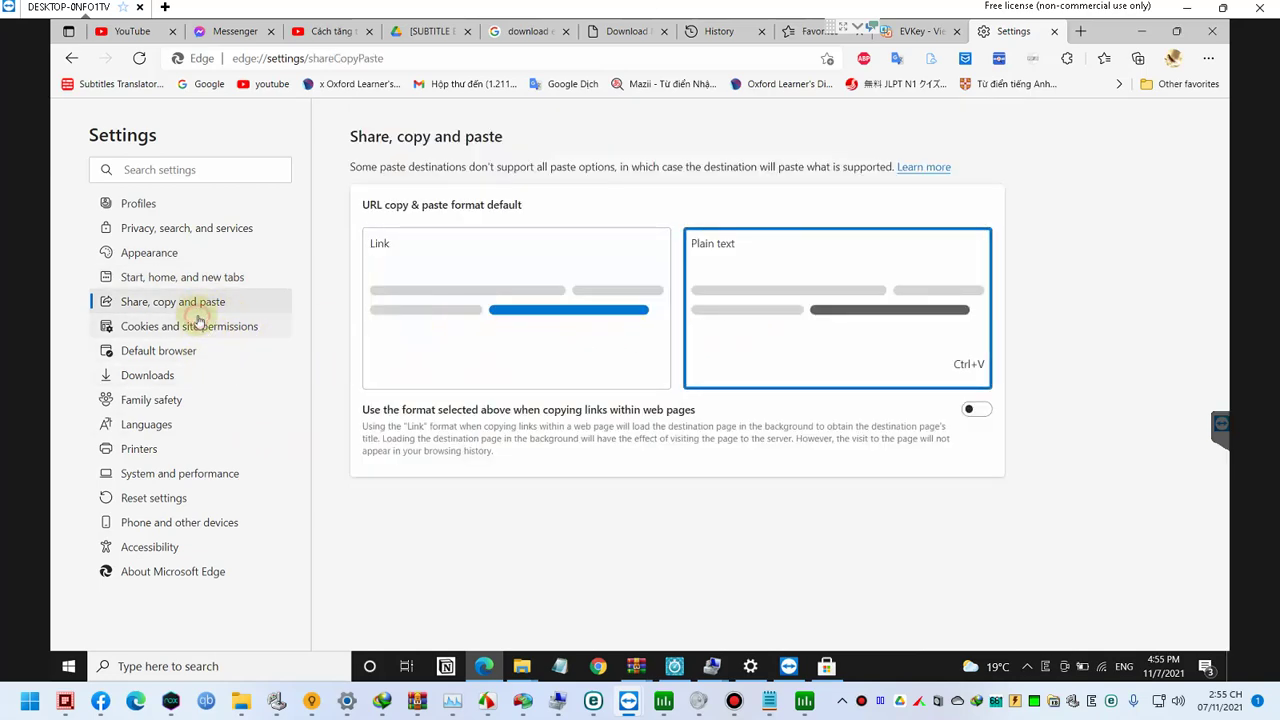
{"action": "scroll", "coordinate": [325, 386], "scroll_direction": "down", "scroll_amount": 3}
{"action": "left_click", "coordinate": [177, 350]}
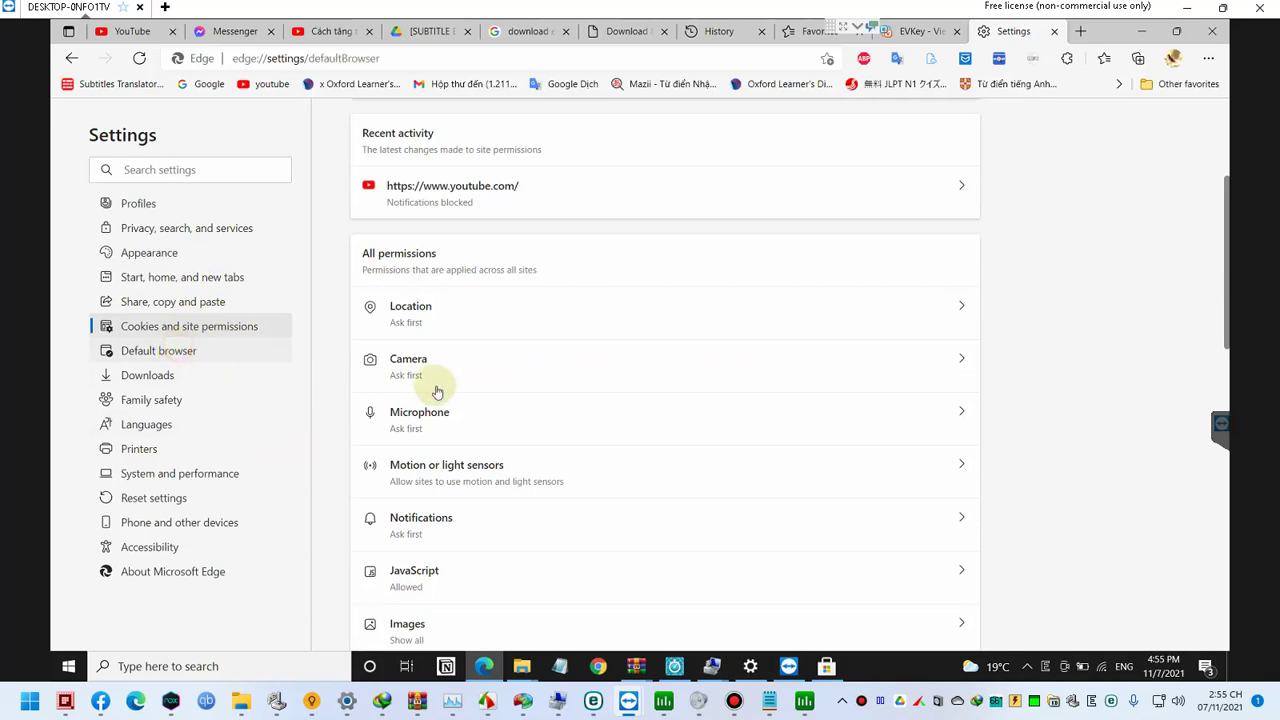
{"action": "left_click", "coordinate": [237, 376]}
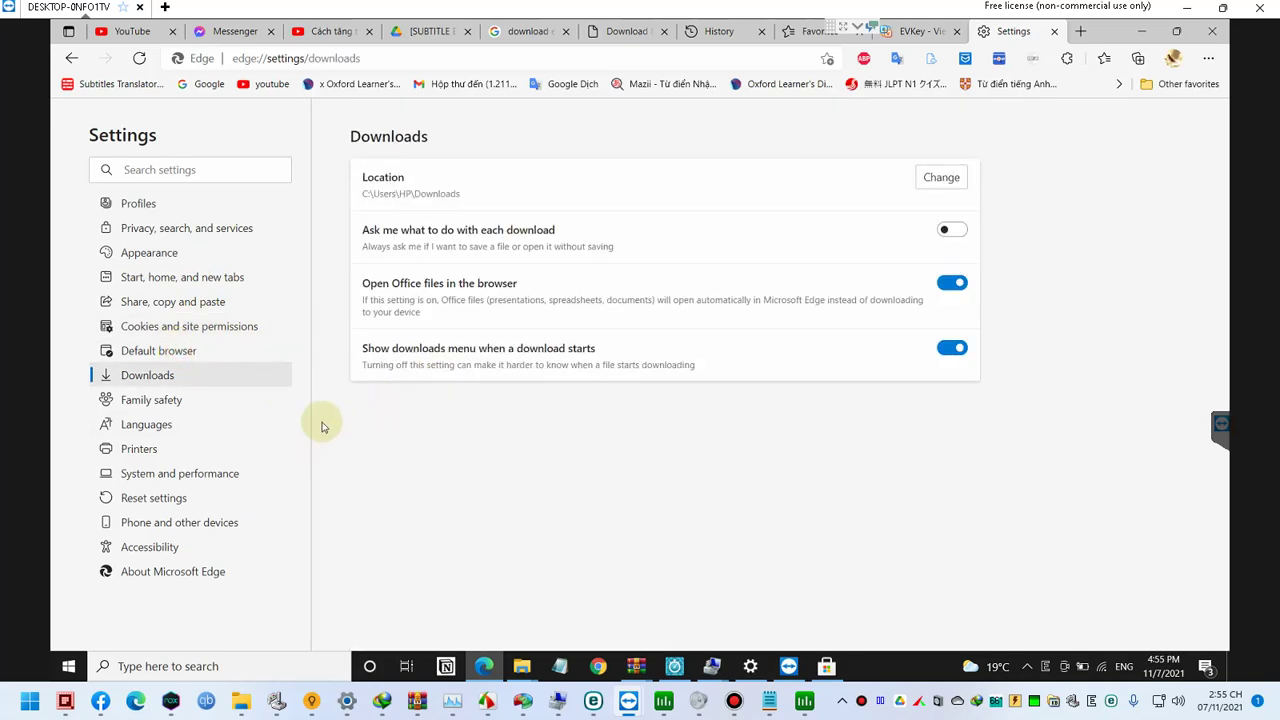
{"action": "left_click", "coordinate": [205, 475]}
{"action": "left_click", "coordinate": [205, 522]}
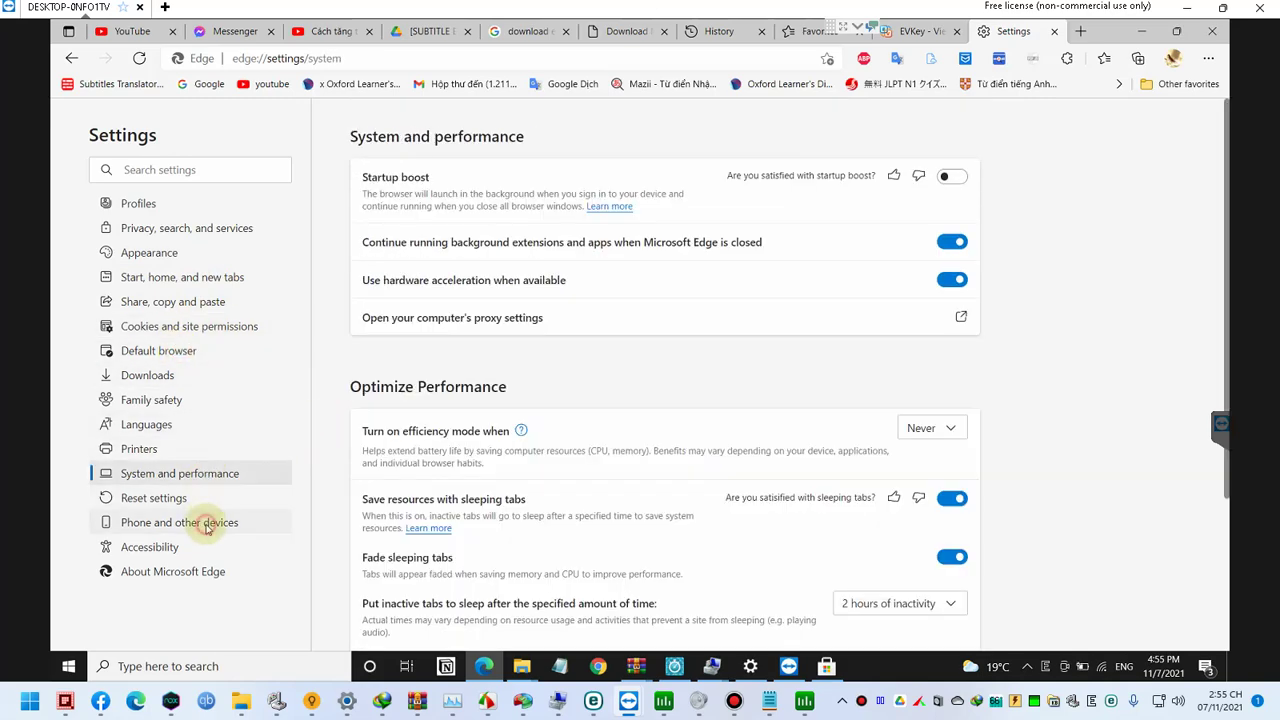
{"action": "left_click", "coordinate": [210, 546]}
{"action": "left_click", "coordinate": [180, 571]}
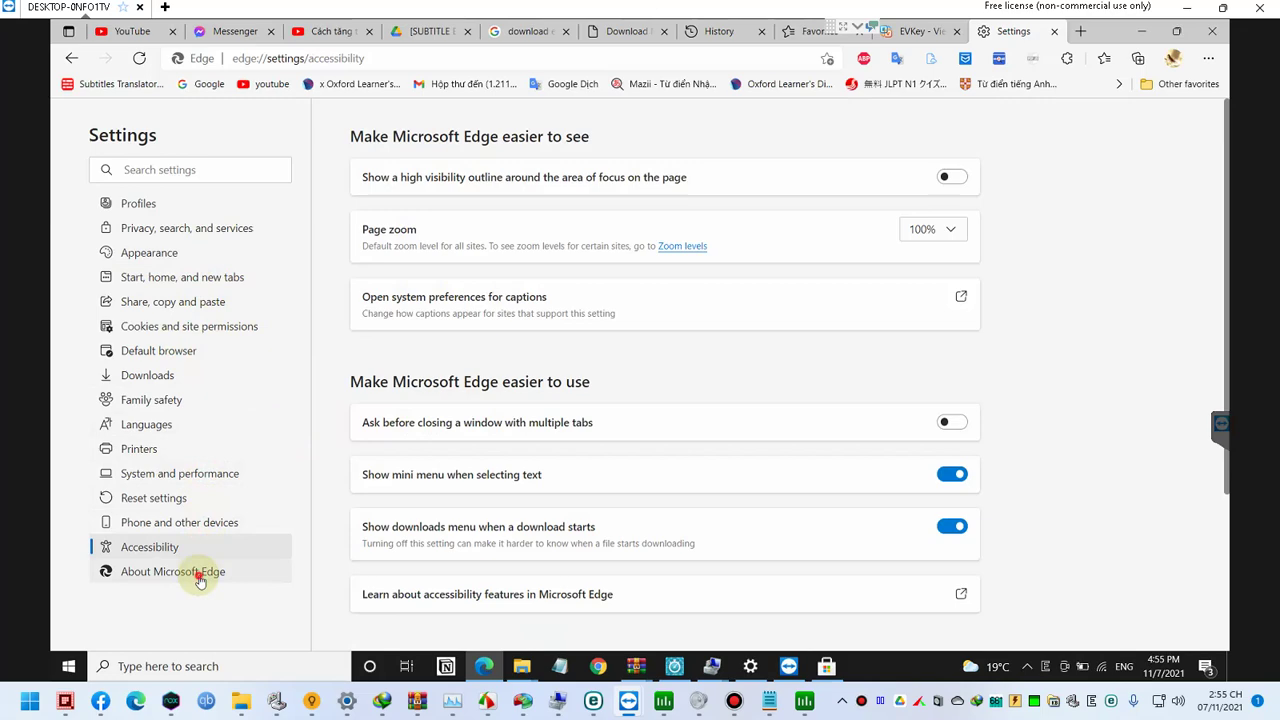
{"action": "left_click", "coordinate": [191, 205]}
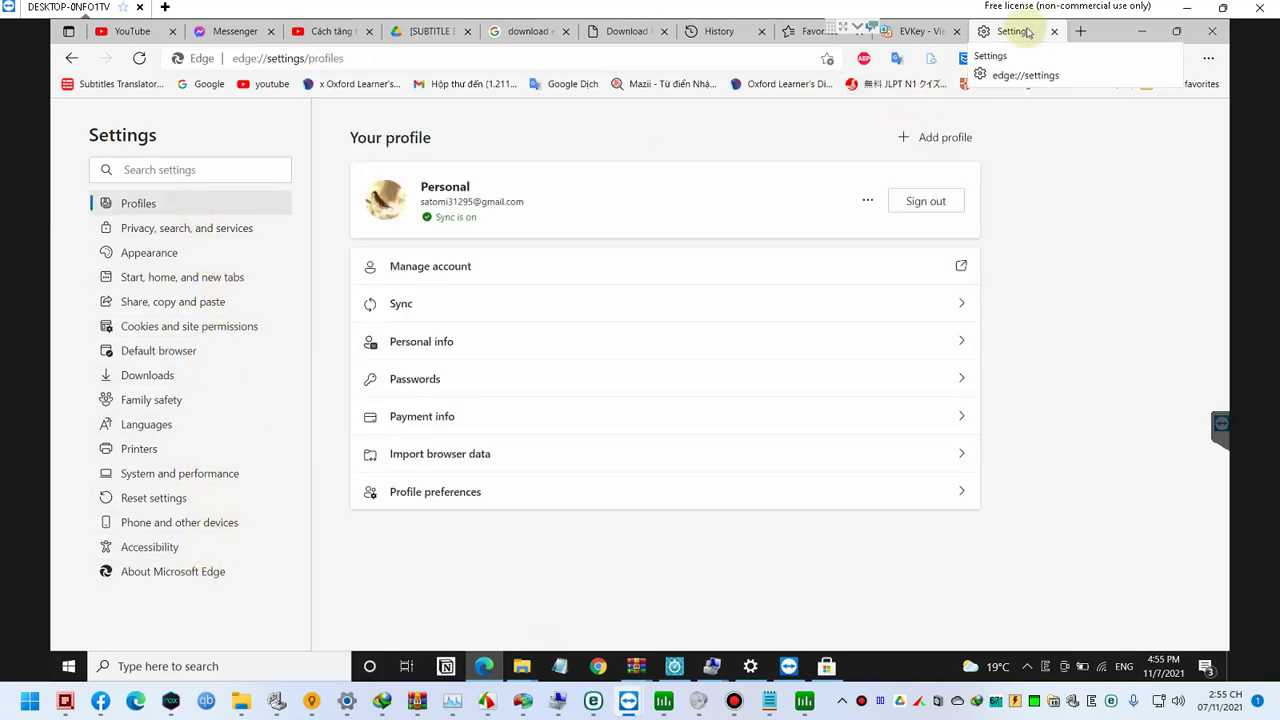
{"action": "middle_click", "coordinate": [1028, 33]}
{"action": "left_click", "coordinate": [1084, 33]}
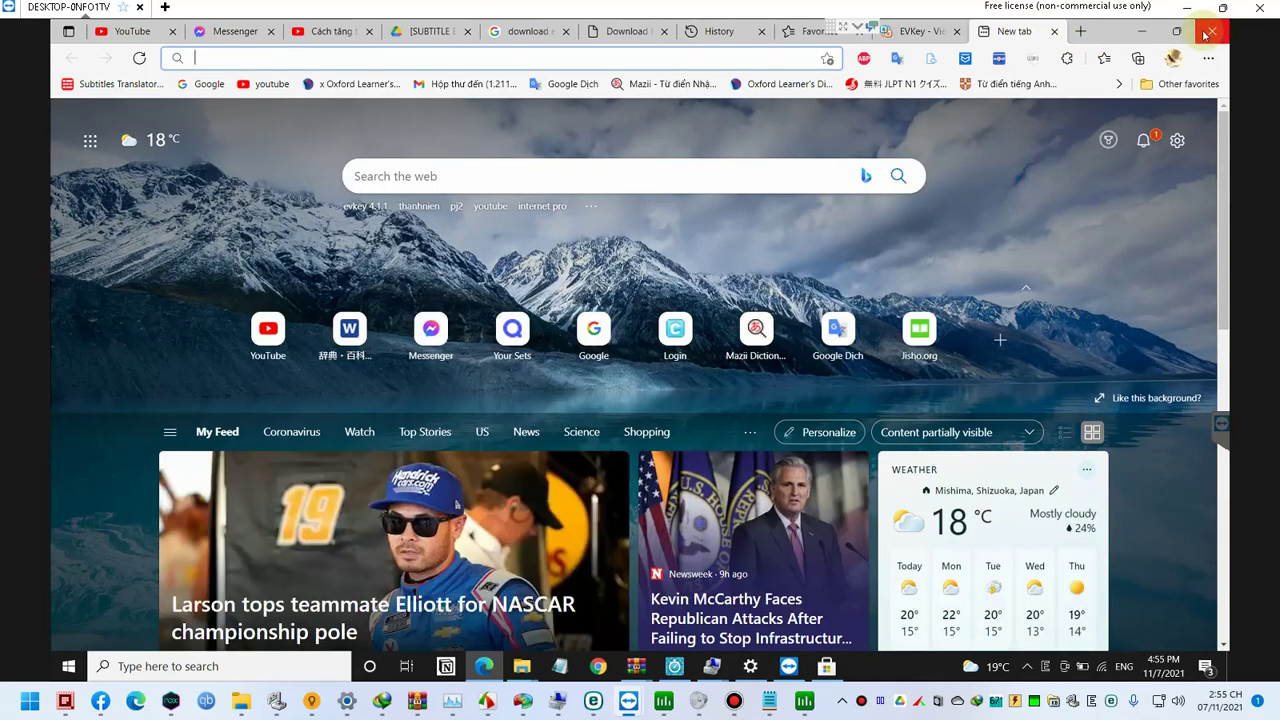
Step: Close Edge and reopen it on translate.google.com/?sl=en&tl=vi&op=translate via Start search
{"action": "left_click", "coordinate": [1209, 33]}
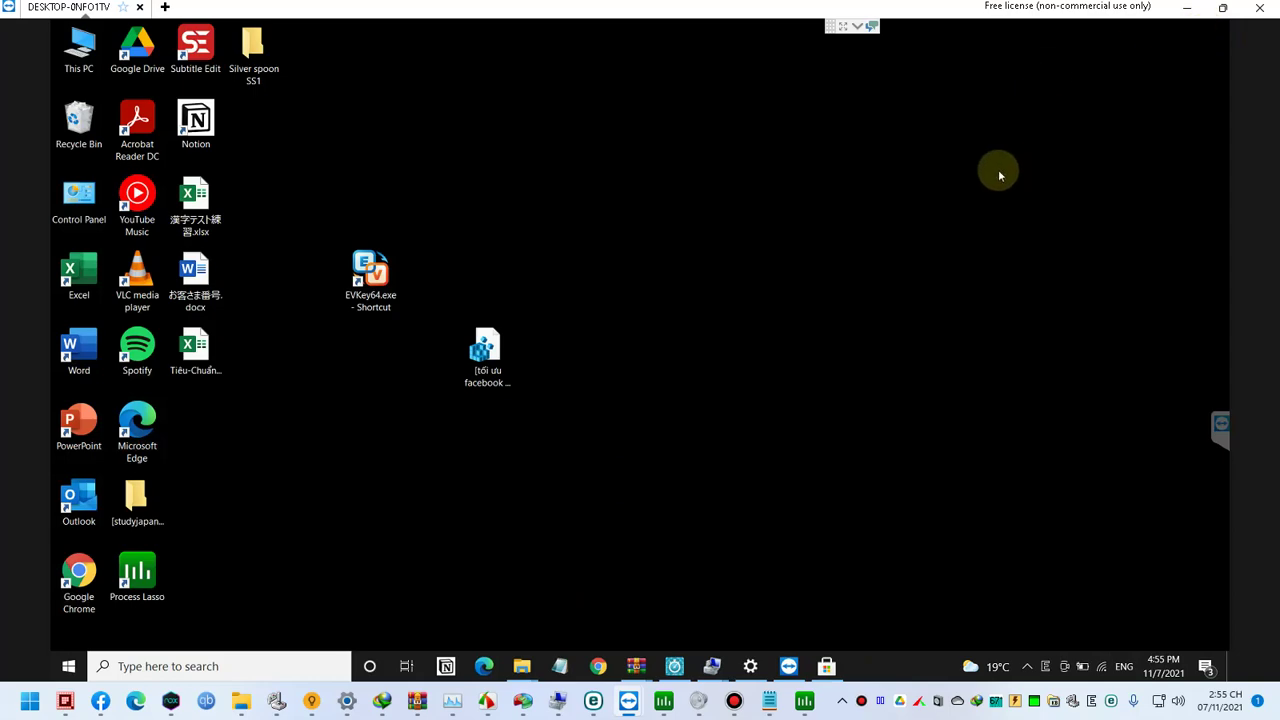
{"action": "key", "text": "super"}
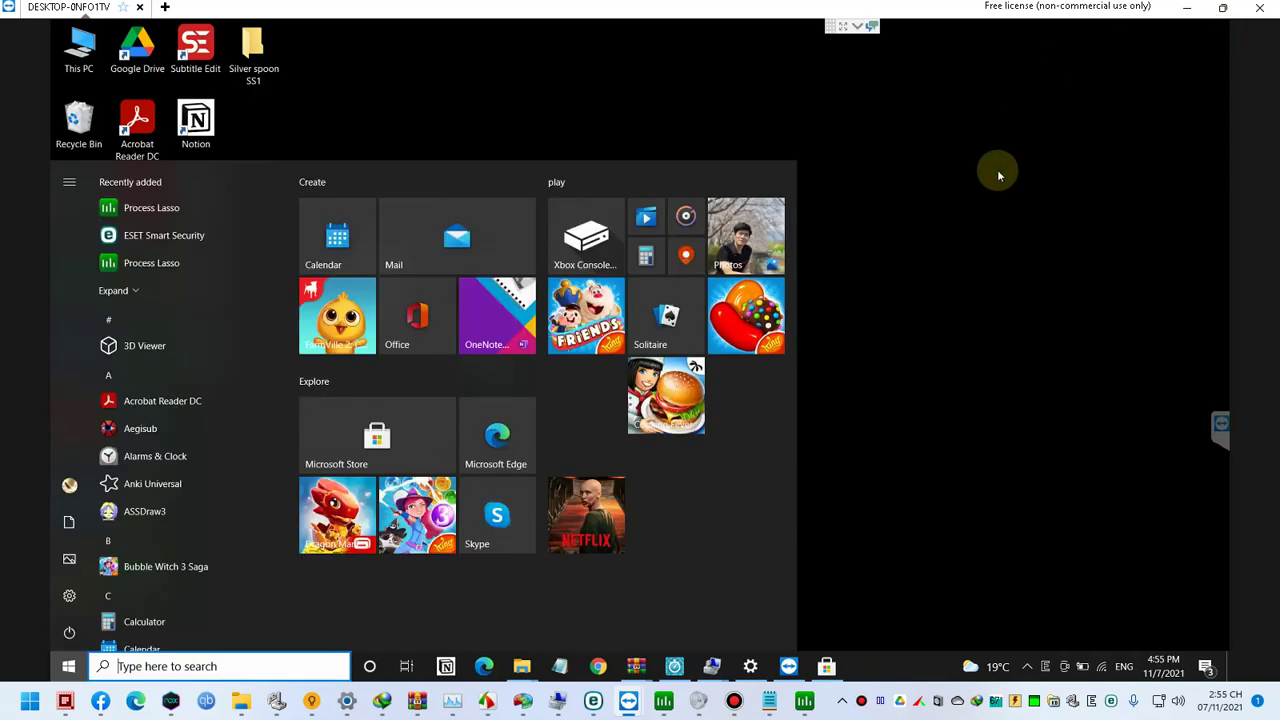
{"action": "type", "text": "ggg"}
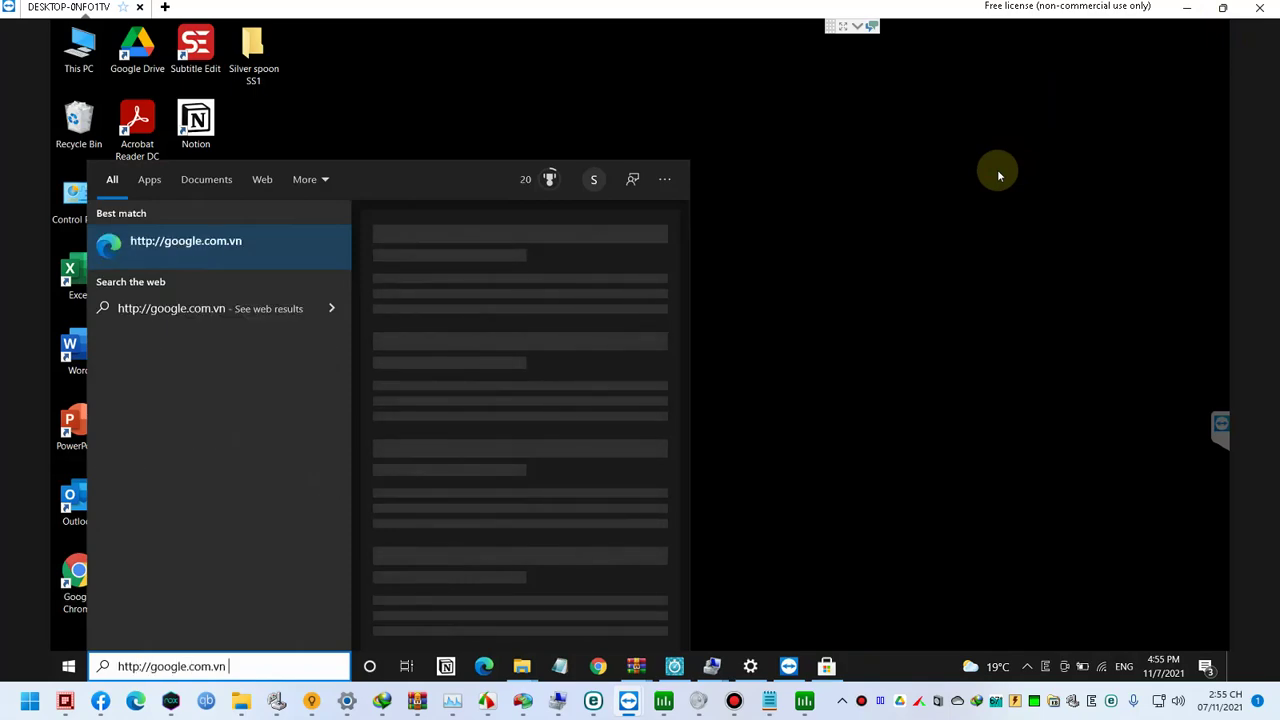
{"action": "key", "text": "ctrl+a"}
{"action": "type", "text": "gg"}
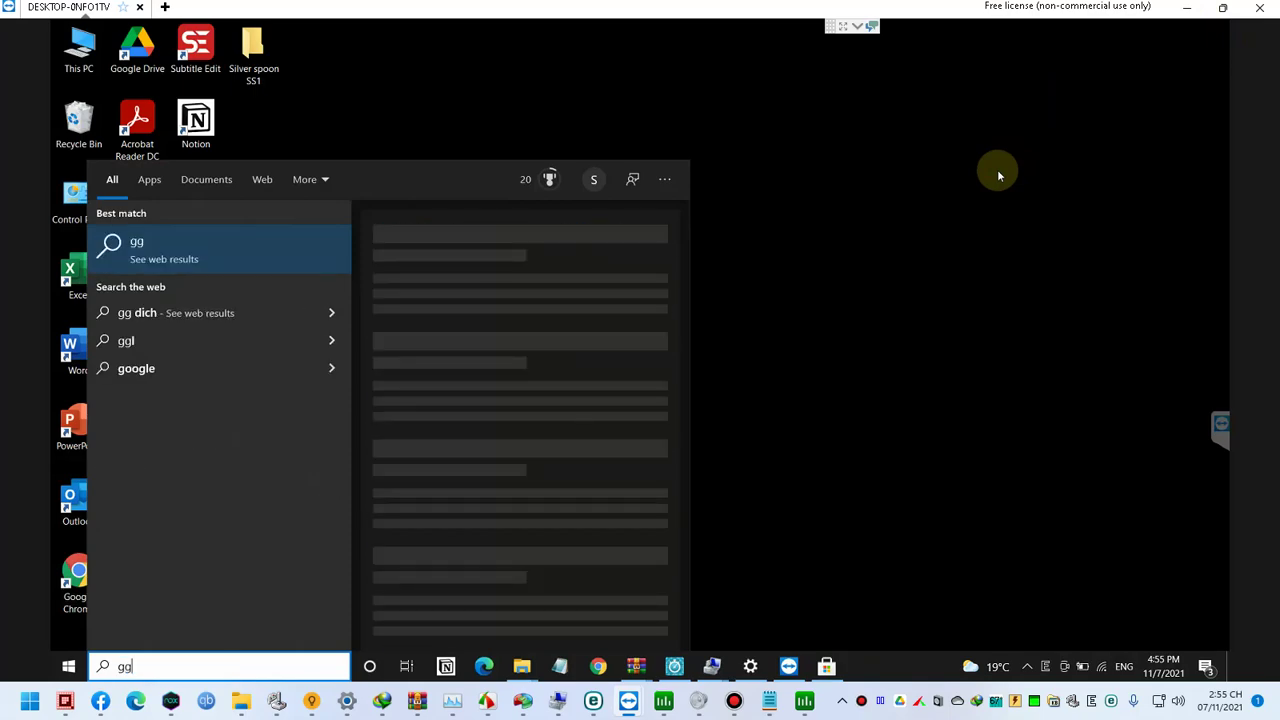
{"action": "type", "text": "evtranslate.google.com/?sl=en&tl=vi&op=translate"}
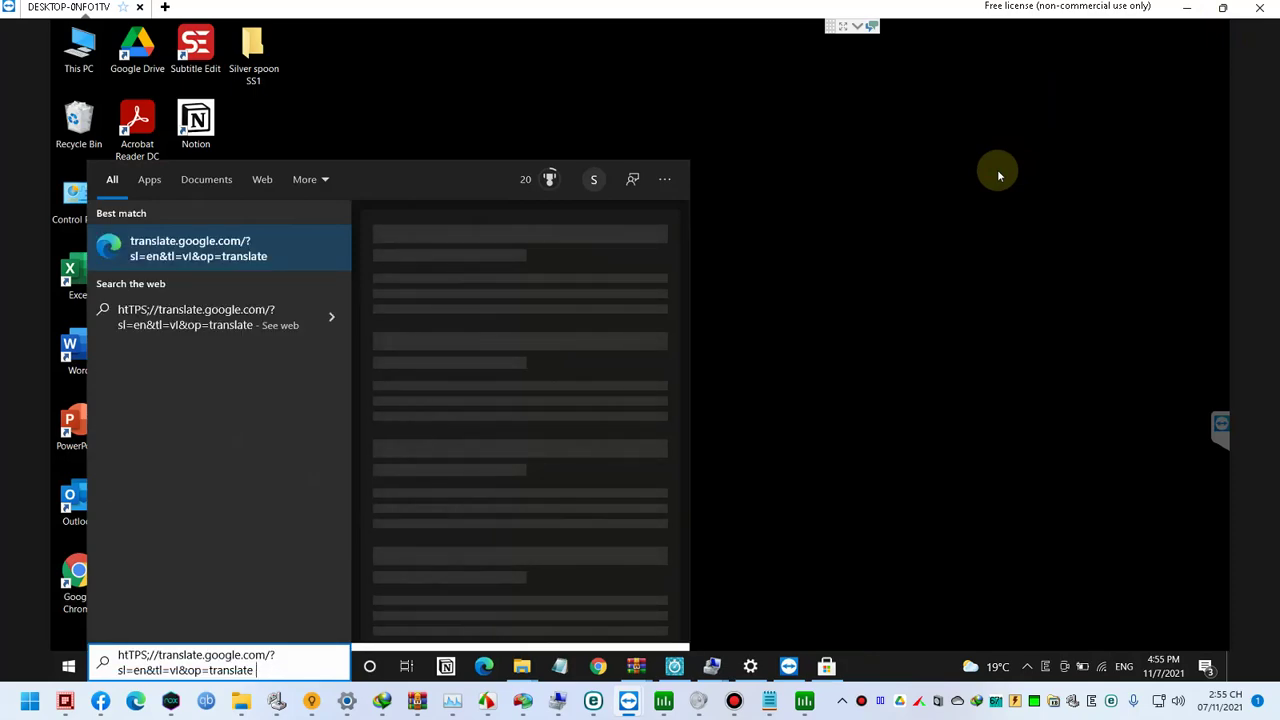
{"action": "key", "text": "Return"}
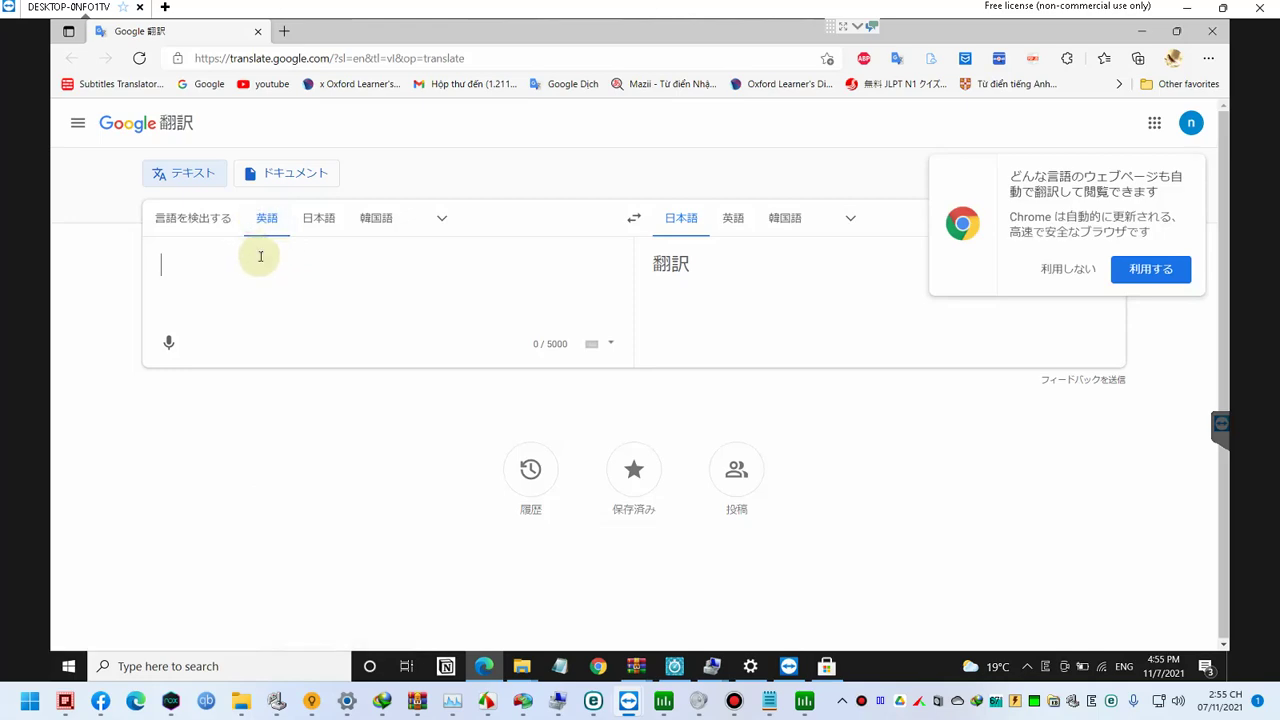
Step: Open Edge's Settings in a new tab beside Google Translate
{"action": "left_click", "coordinate": [1045, 330]}
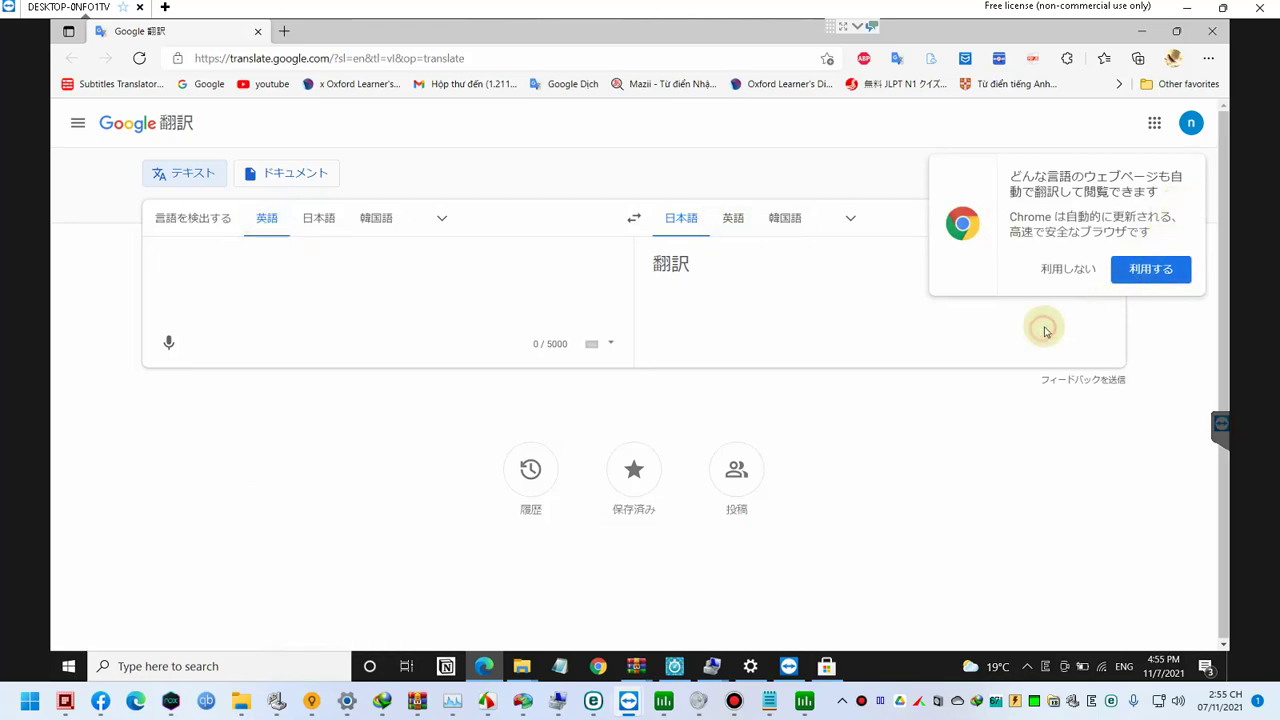
{"action": "left_click", "coordinate": [1208, 58]}
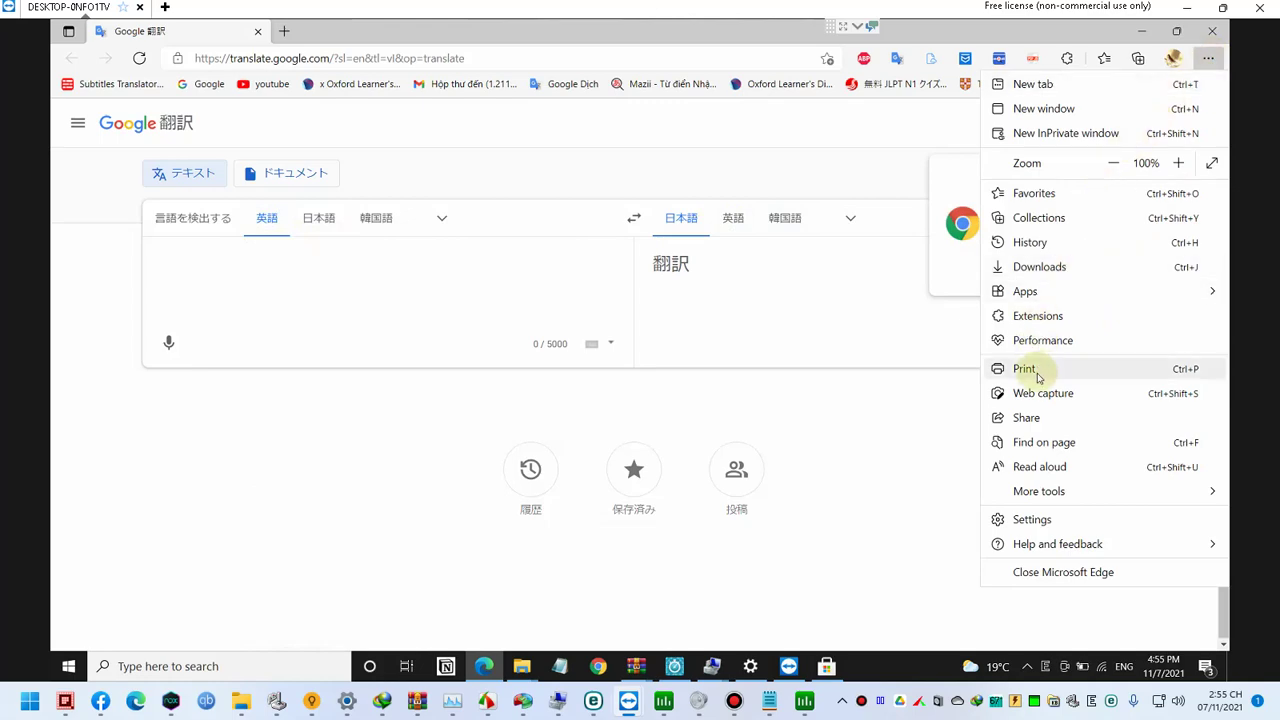
{"action": "left_click", "coordinate": [1025, 519]}
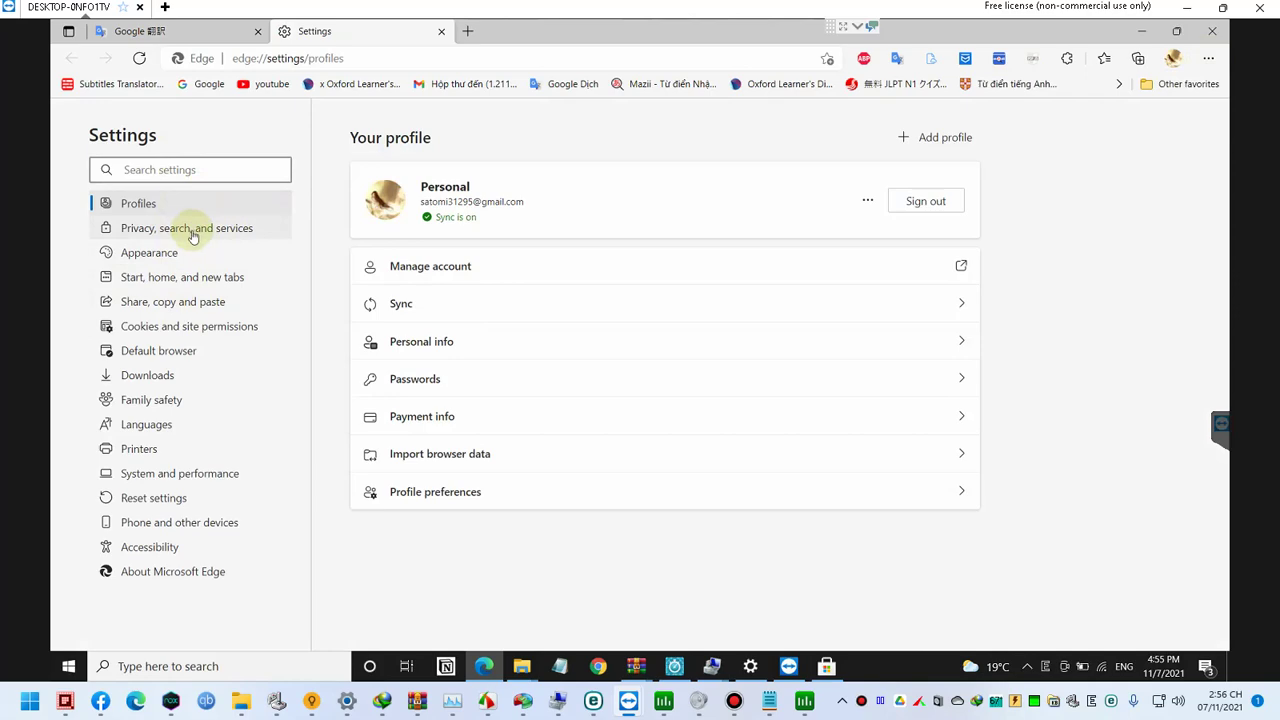
Step: Search 'languag' to open Windows Language settings and view the Japanese language options
{"action": "key", "text": "super"}
{"action": "type", "text": "languag"}
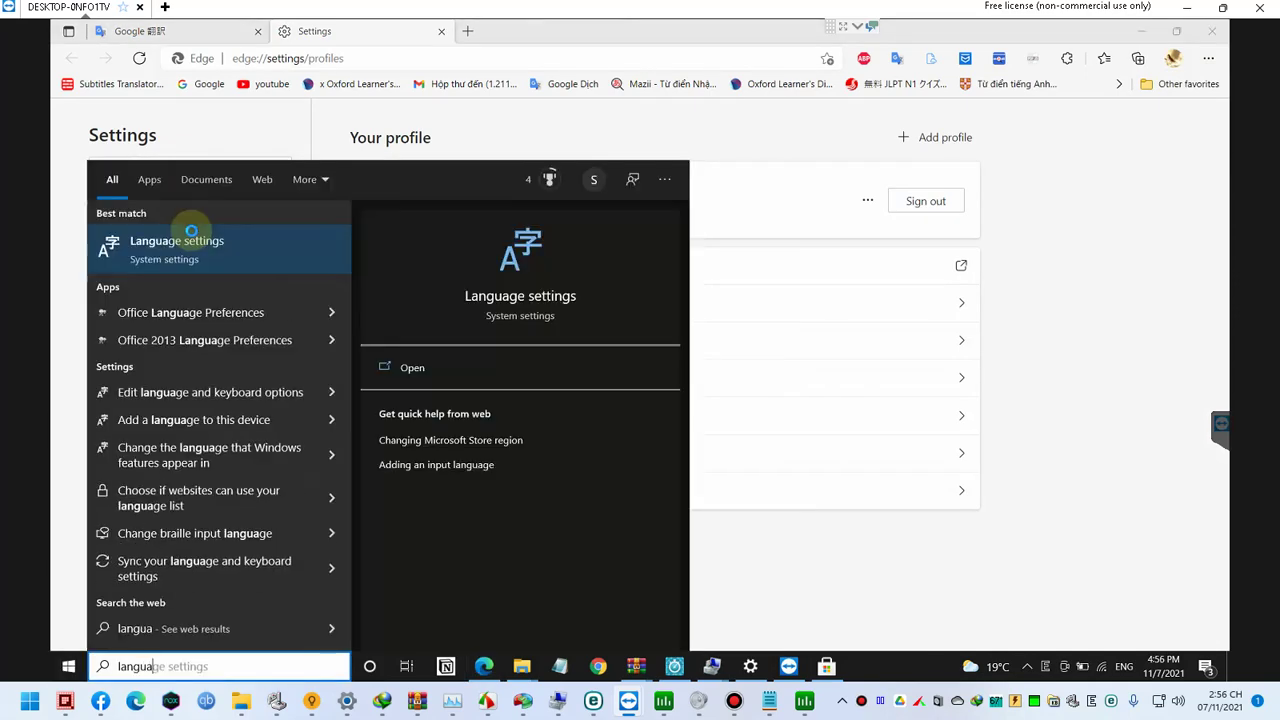
{"action": "left_click", "coordinate": [191, 232]}
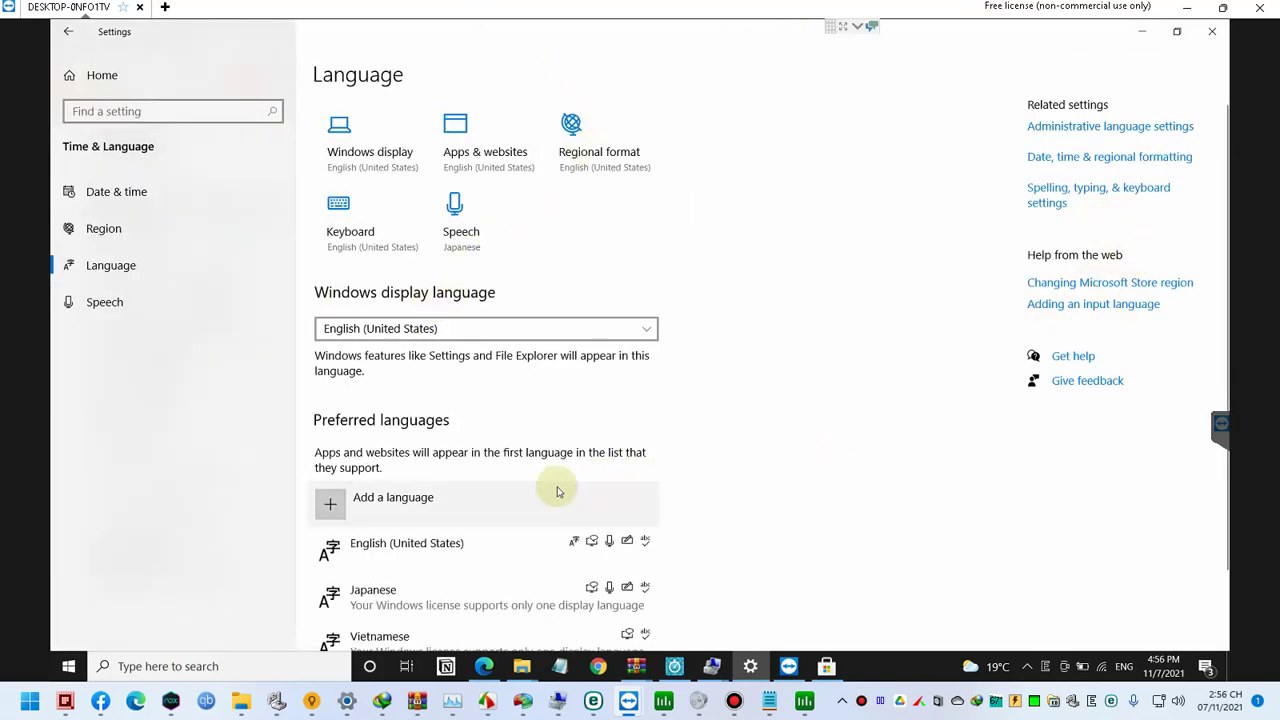
{"action": "scroll", "coordinate": [555, 488], "scroll_direction": "down", "scroll_amount": 2}
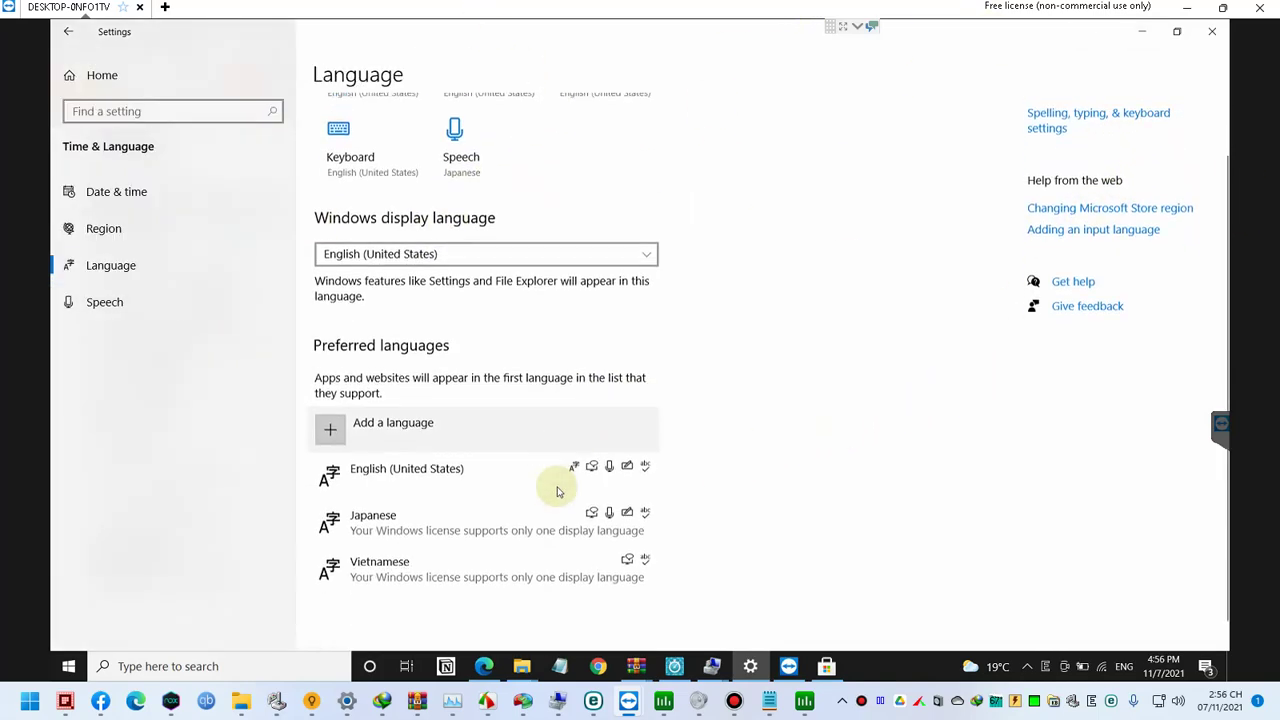
{"action": "left_click", "coordinate": [447, 519]}
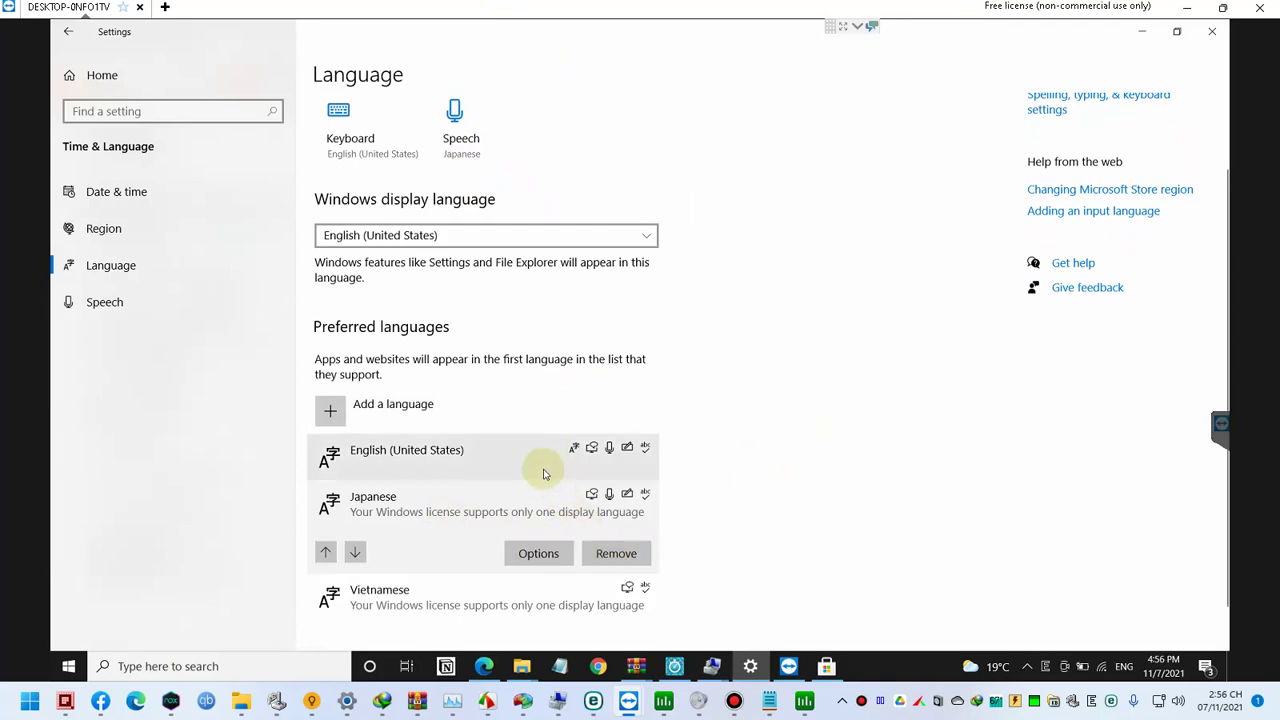
{"action": "scroll", "coordinate": [543, 468], "scroll_direction": "up", "scroll_amount": 2}
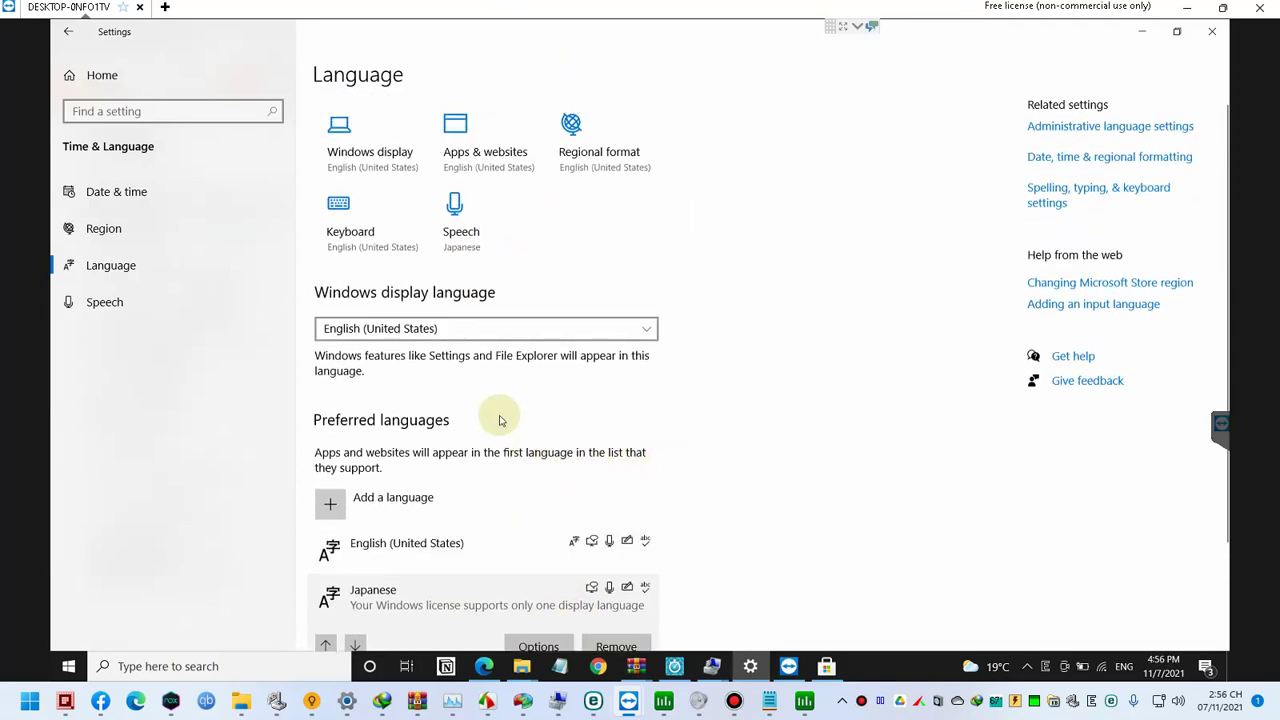
{"action": "scroll", "coordinate": [466, 400], "scroll_direction": "down", "scroll_amount": 2}
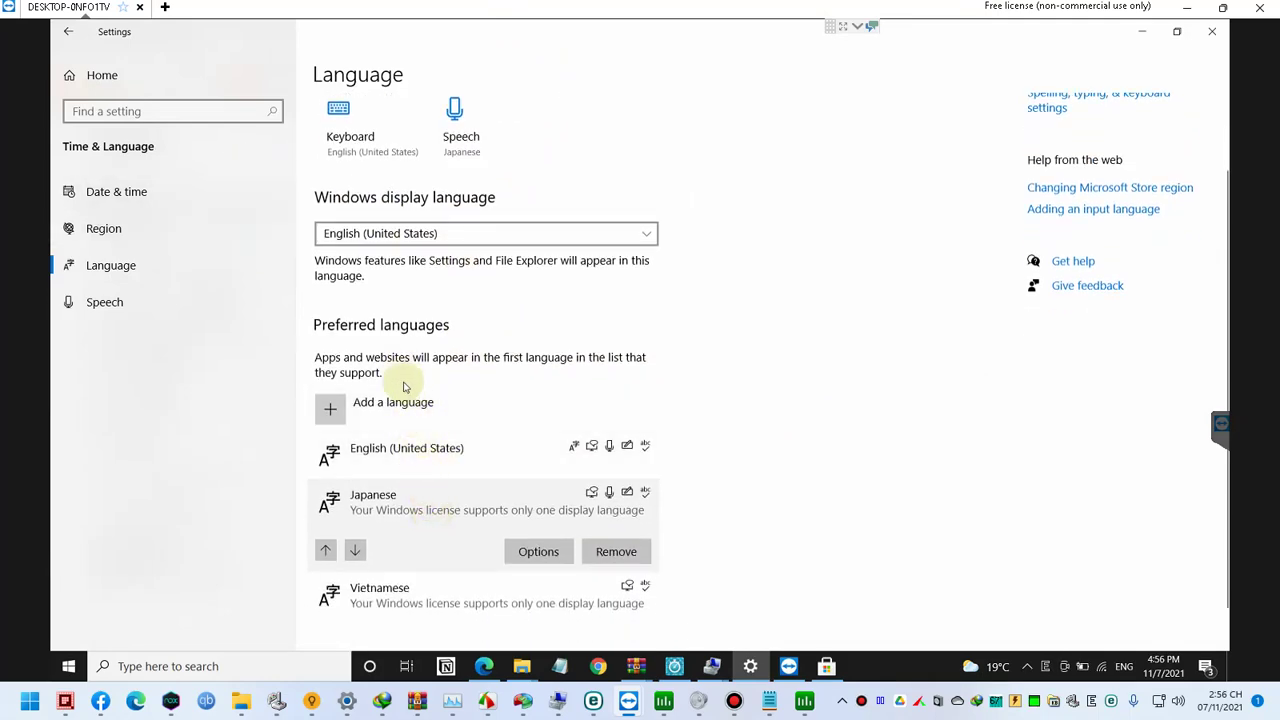
Step: Select each preferred language, move Japanese below Vietnamese and back up, then close Settings
{"action": "left_click", "coordinate": [440, 450]}
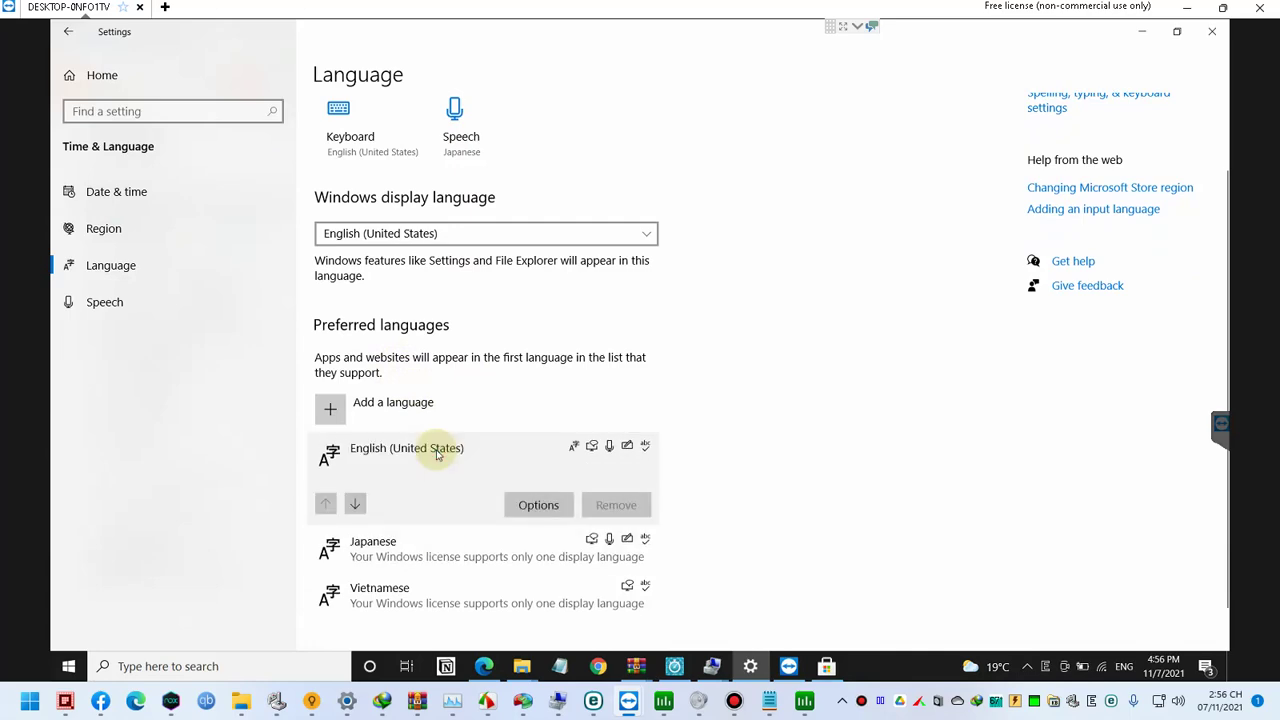
{"action": "scroll", "coordinate": [436, 455], "scroll_direction": "down", "scroll_amount": 1}
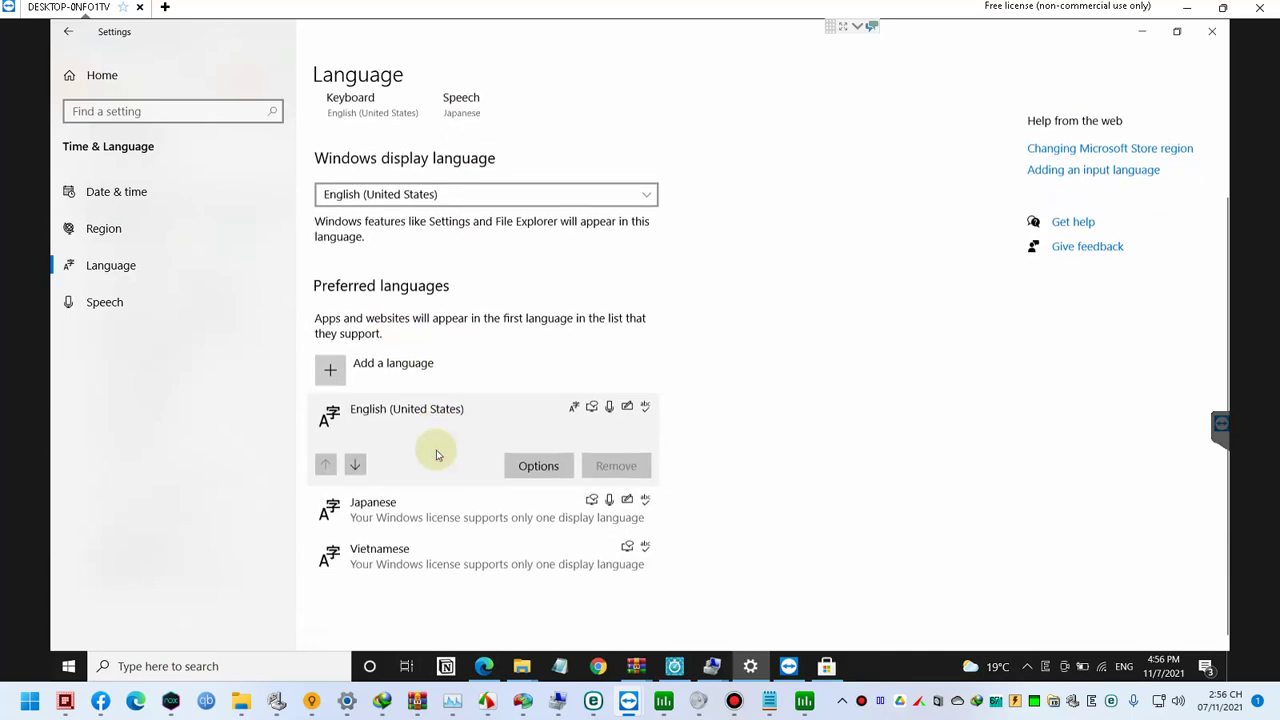
{"action": "left_click", "coordinate": [443, 503]}
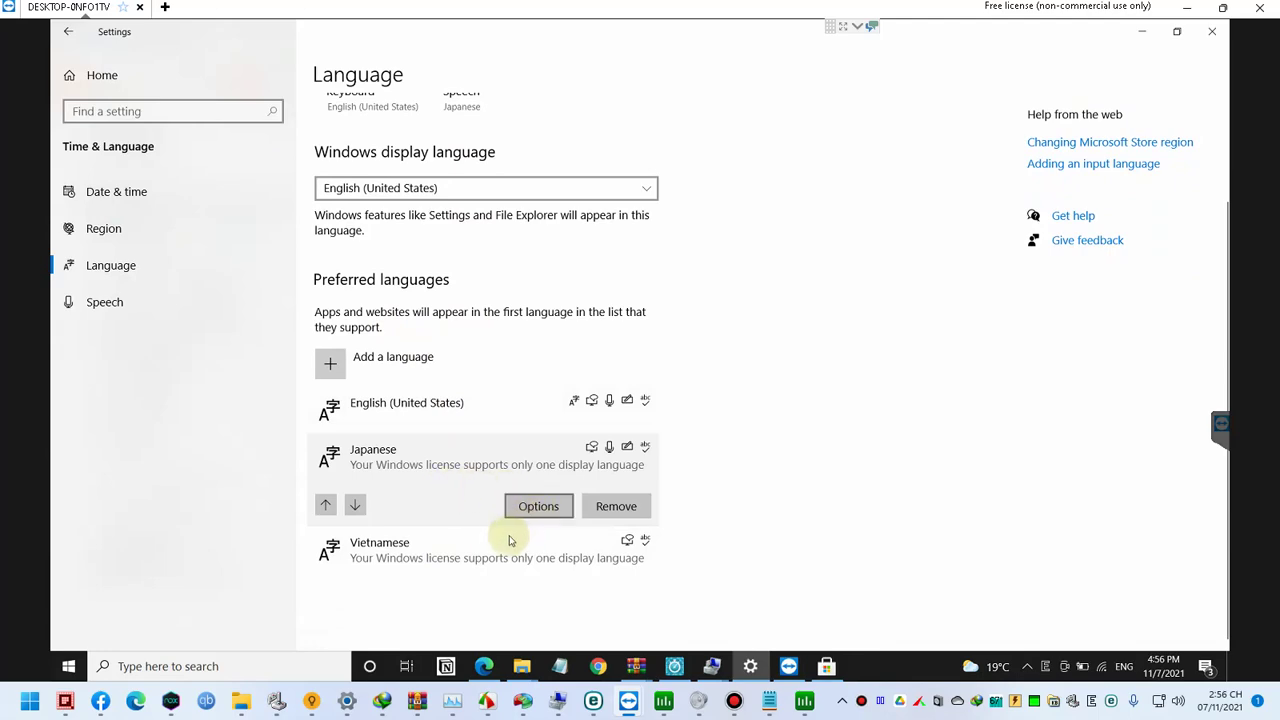
{"action": "left_click", "coordinate": [488, 542]}
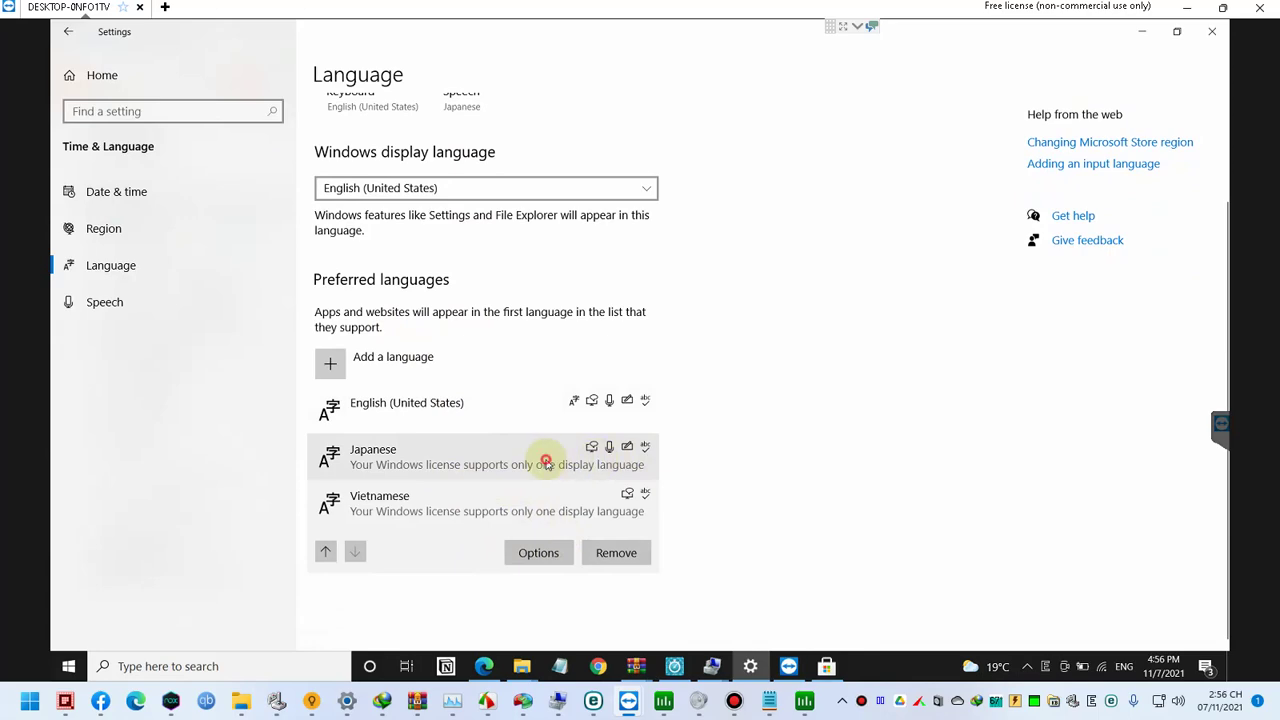
{"action": "left_click", "coordinate": [546, 463]}
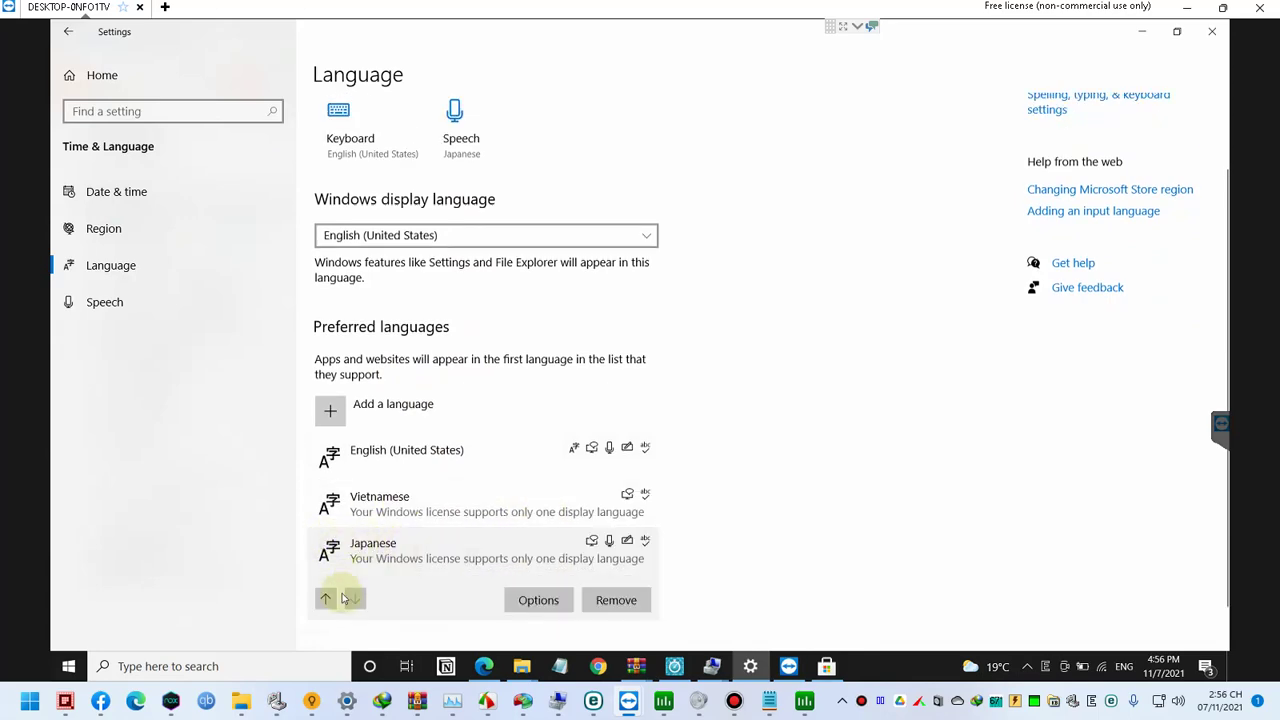
{"action": "left_click", "coordinate": [327, 600]}
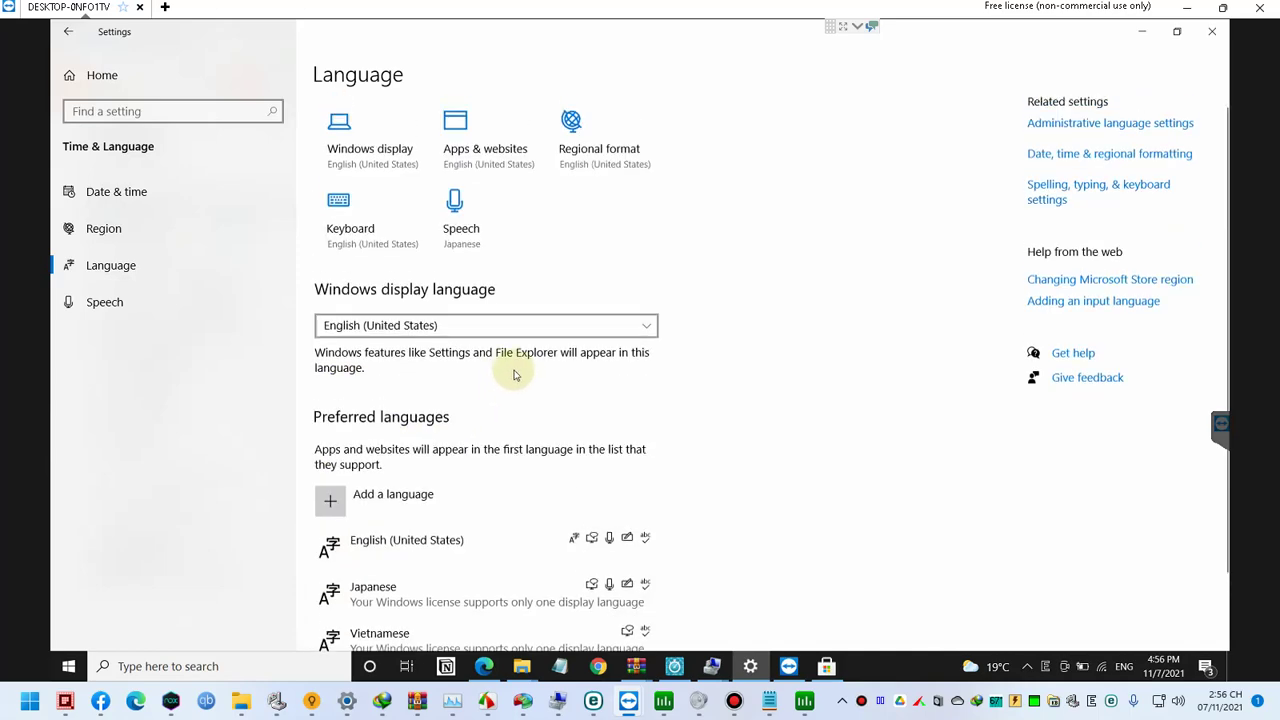
{"action": "left_click", "coordinate": [1208, 35]}
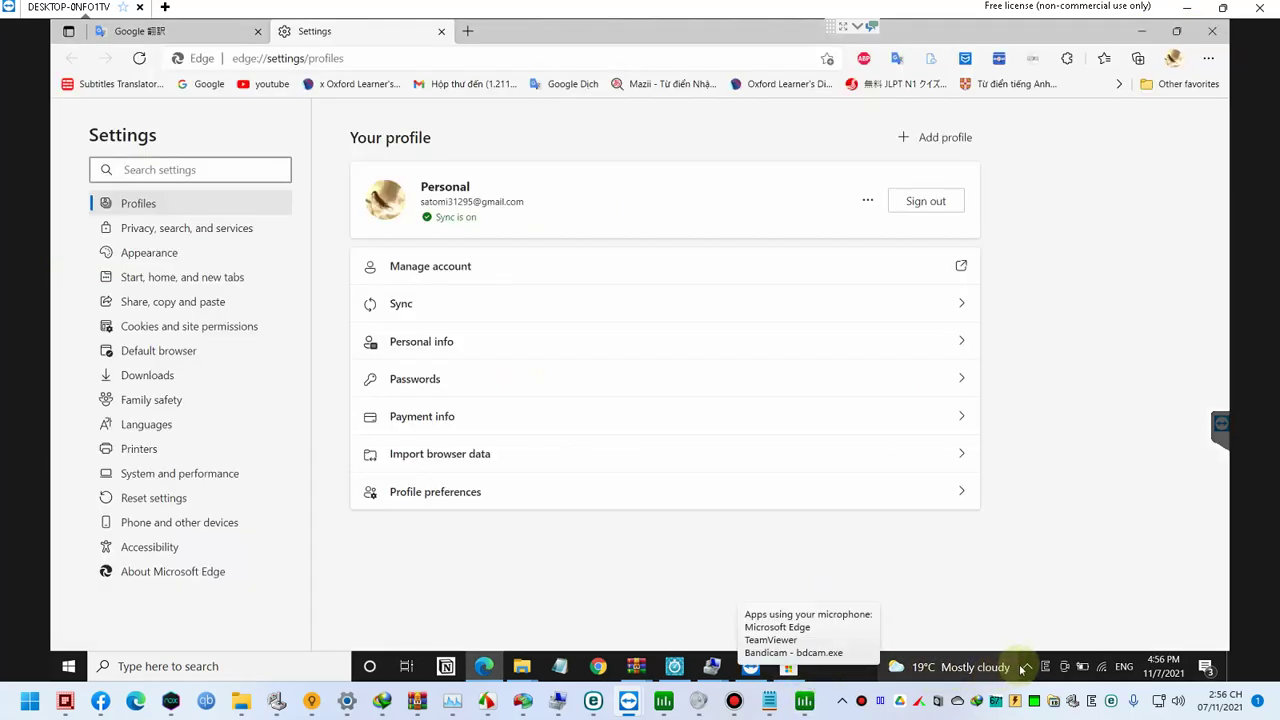
Step: Open Edge's Languages settings from its background tray icon menu
{"action": "left_click", "coordinate": [1026, 667]}
{"action": "right_click", "coordinate": [1044, 638]}
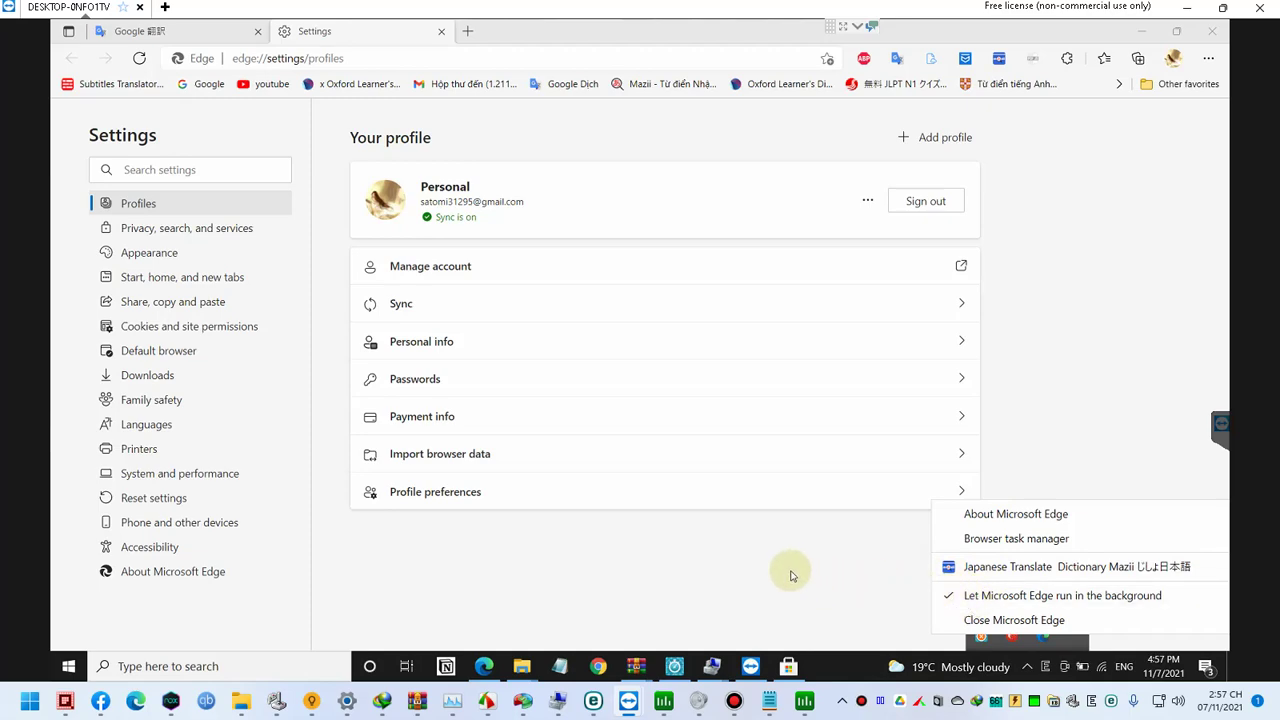
{"action": "double_click", "coordinate": [200, 426]}
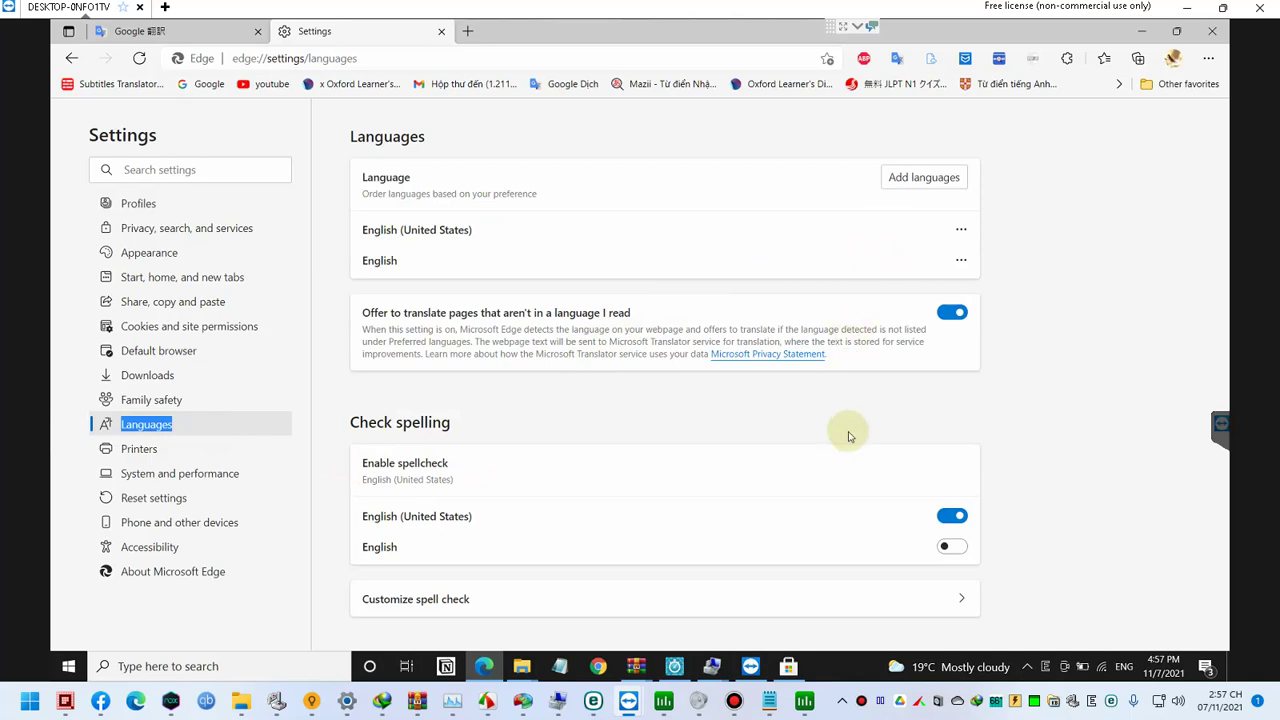
Step: Bring the Google Translate tab back to the front and select its web address
{"action": "left_click", "coordinate": [140, 31]}
{"action": "left_click", "coordinate": [300, 60]}
{"action": "left_click", "coordinate": [327, 60]}
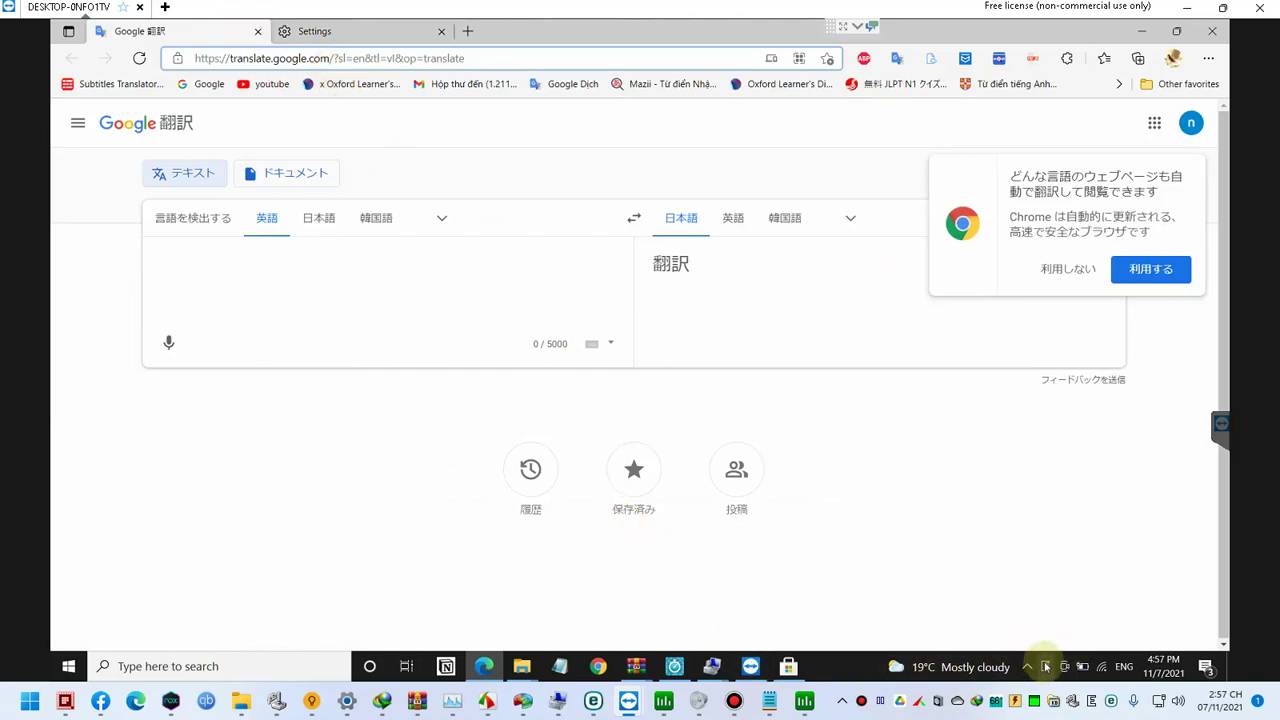
{"action": "left_click", "coordinate": [1027, 667]}
{"action": "left_click", "coordinate": [1027, 667]}
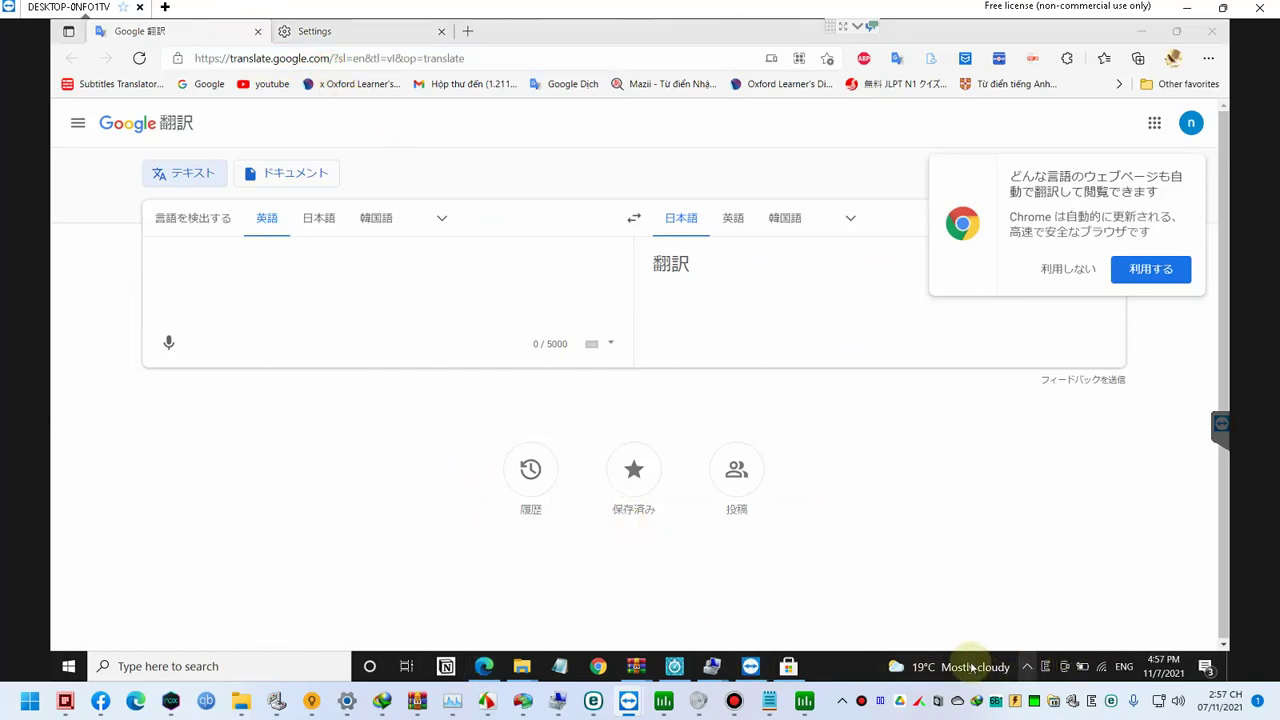
{"action": "double_click", "coordinate": [1045, 667]}
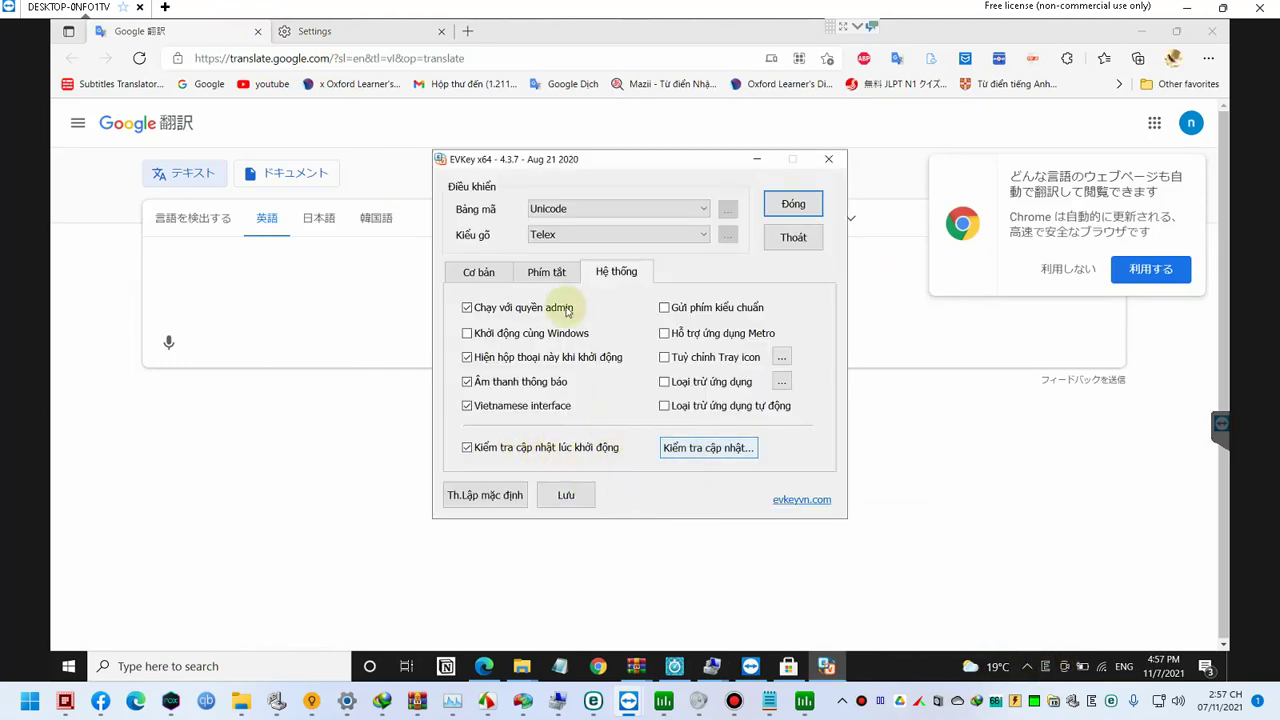
{"action": "left_click", "coordinate": [498, 270]}
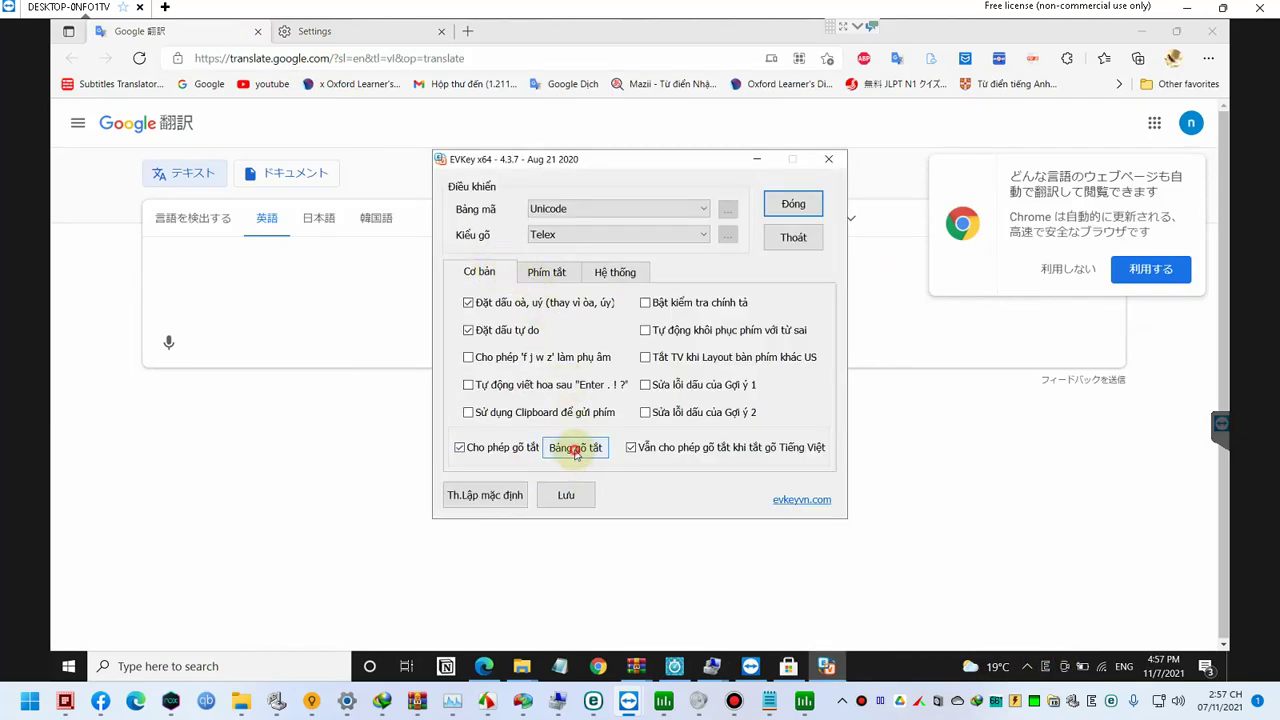
{"action": "left_click", "coordinate": [576, 450]}
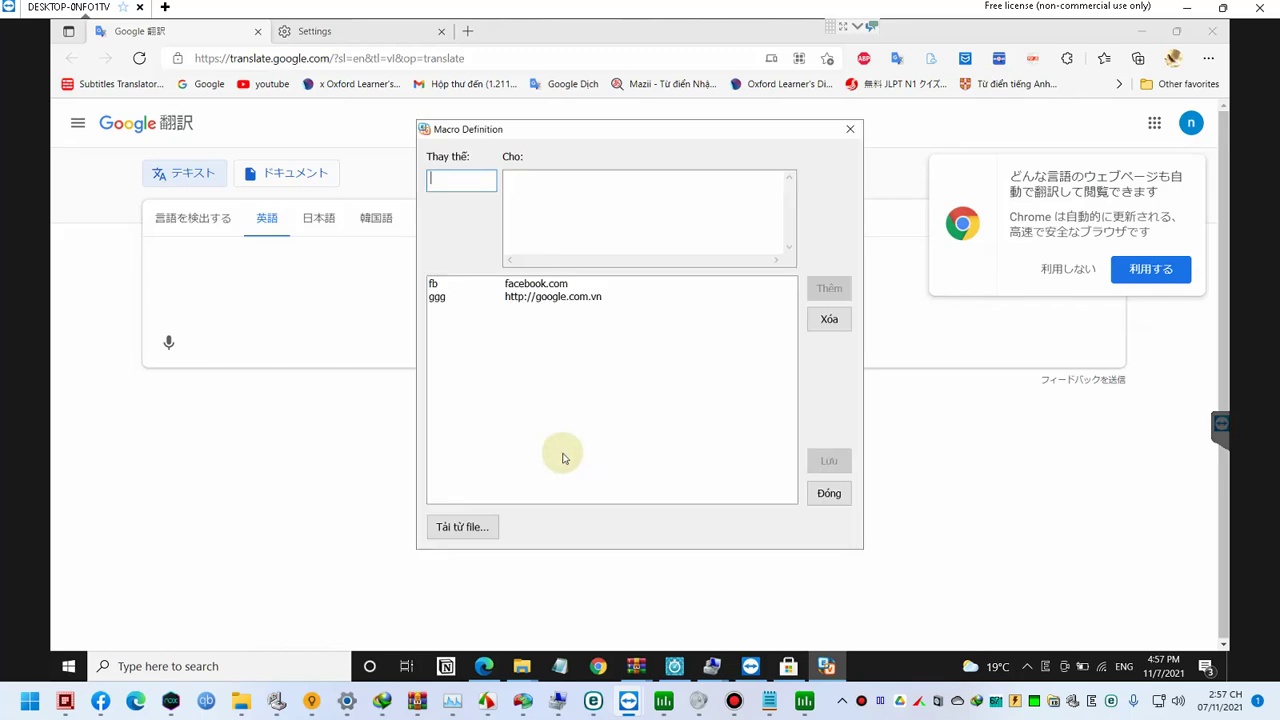
{"action": "left_click", "coordinate": [578, 297]}
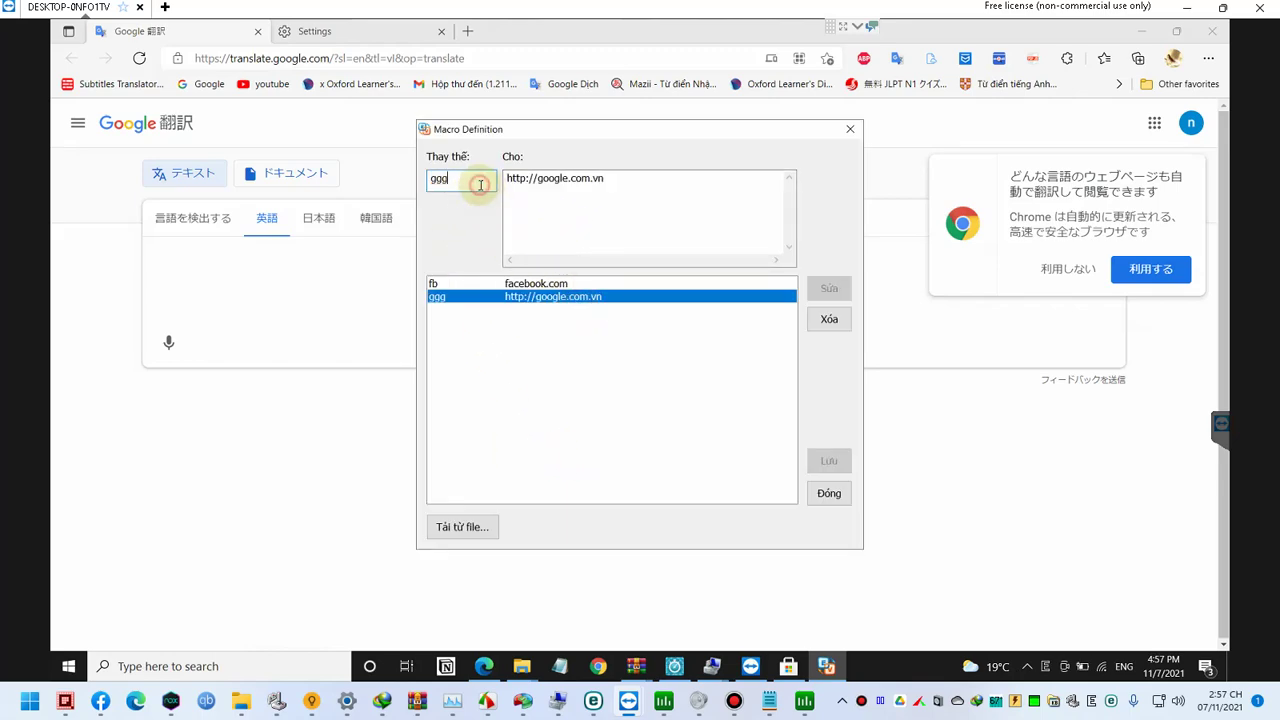
{"action": "type", "text": "g"}
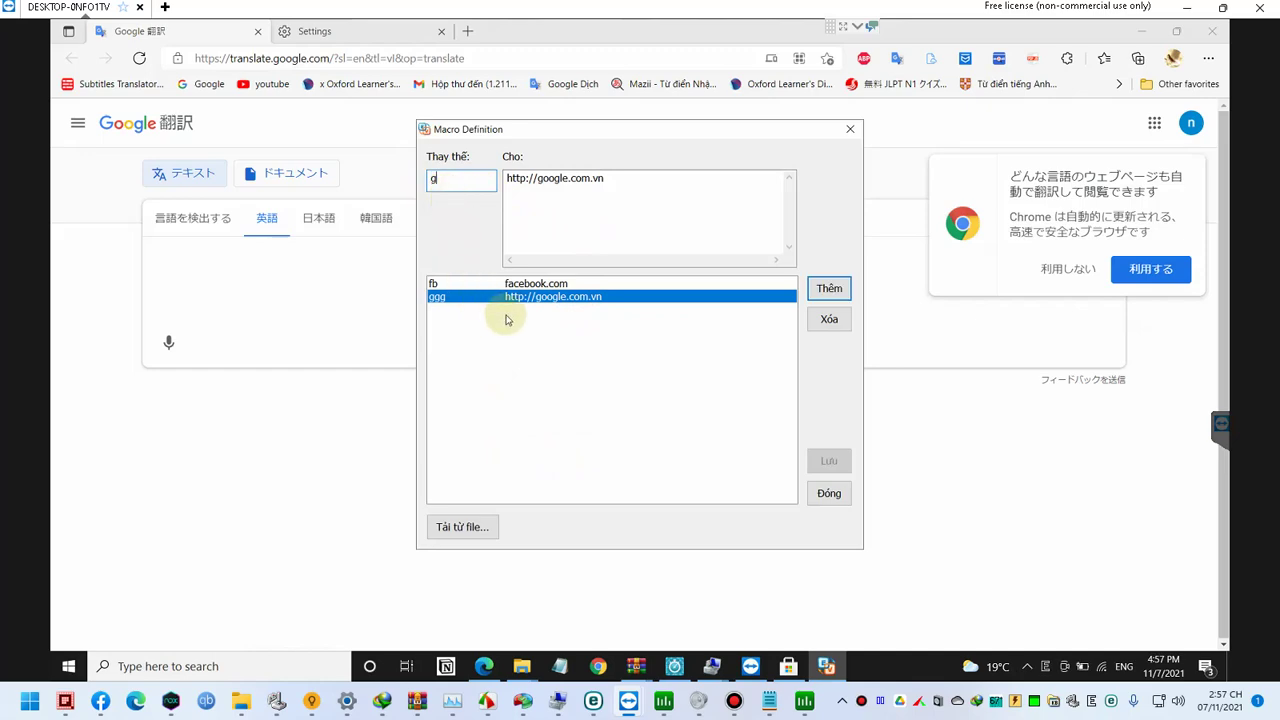
{"action": "left_click_drag", "start_coordinate": [470, 184], "coordinate": [410, 179]}
{"action": "type", "text": "ggev"}
{"action": "key", "text": "Tab"}
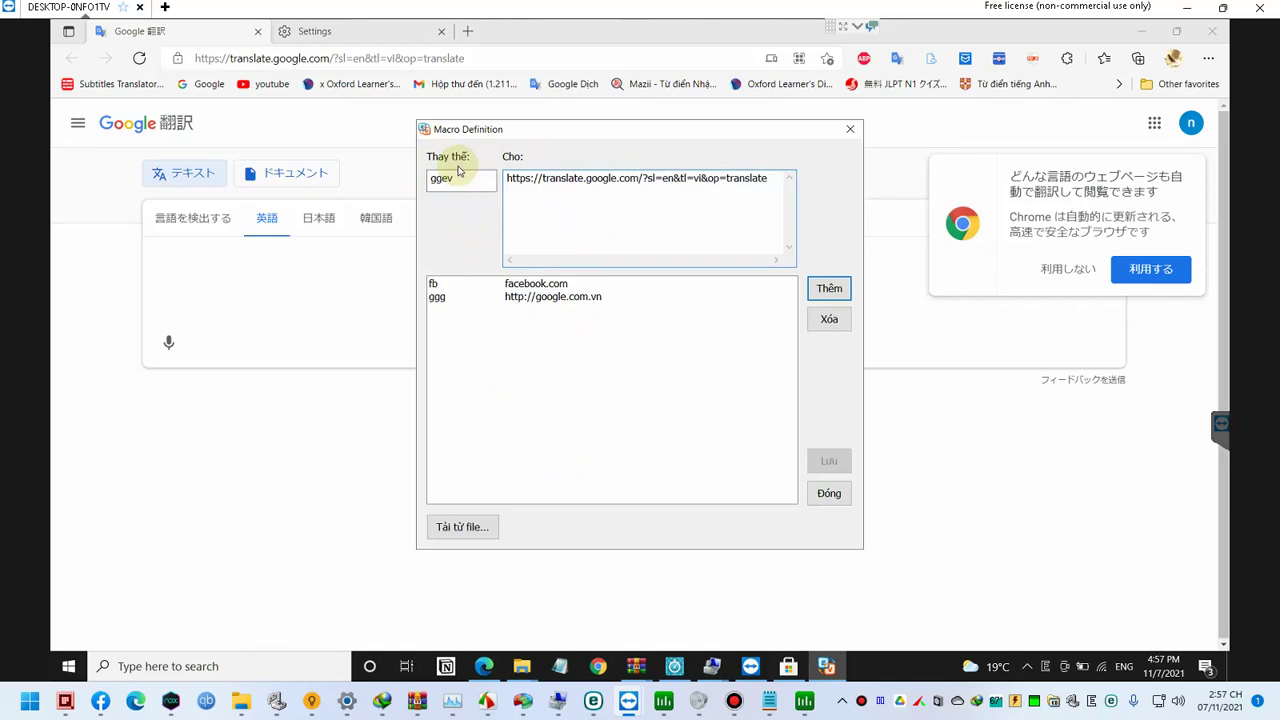
{"action": "type", "text": ".vn"}
{"action": "left_click", "coordinate": [829, 292]}
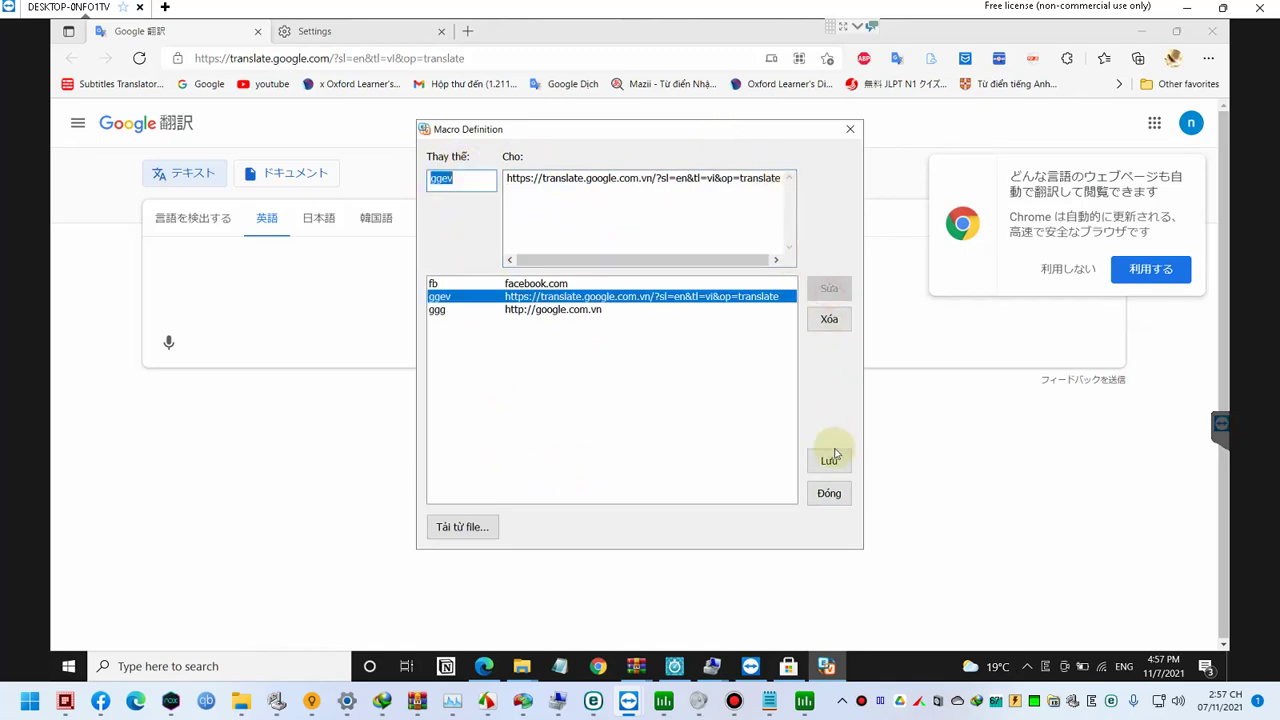
Step: Close EVKey and test the ggev shortcut, loading Google Translate in Edge
{"action": "left_click", "coordinate": [797, 203]}
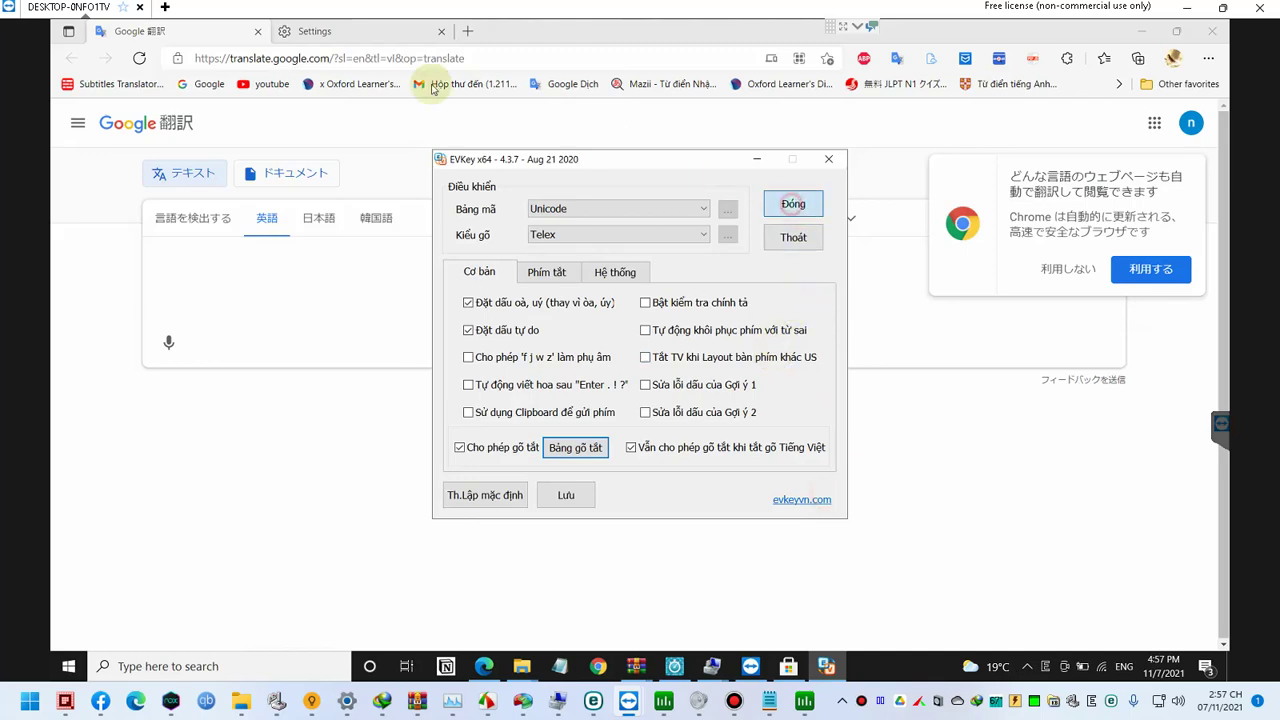
{"action": "type", "text": "gge"}
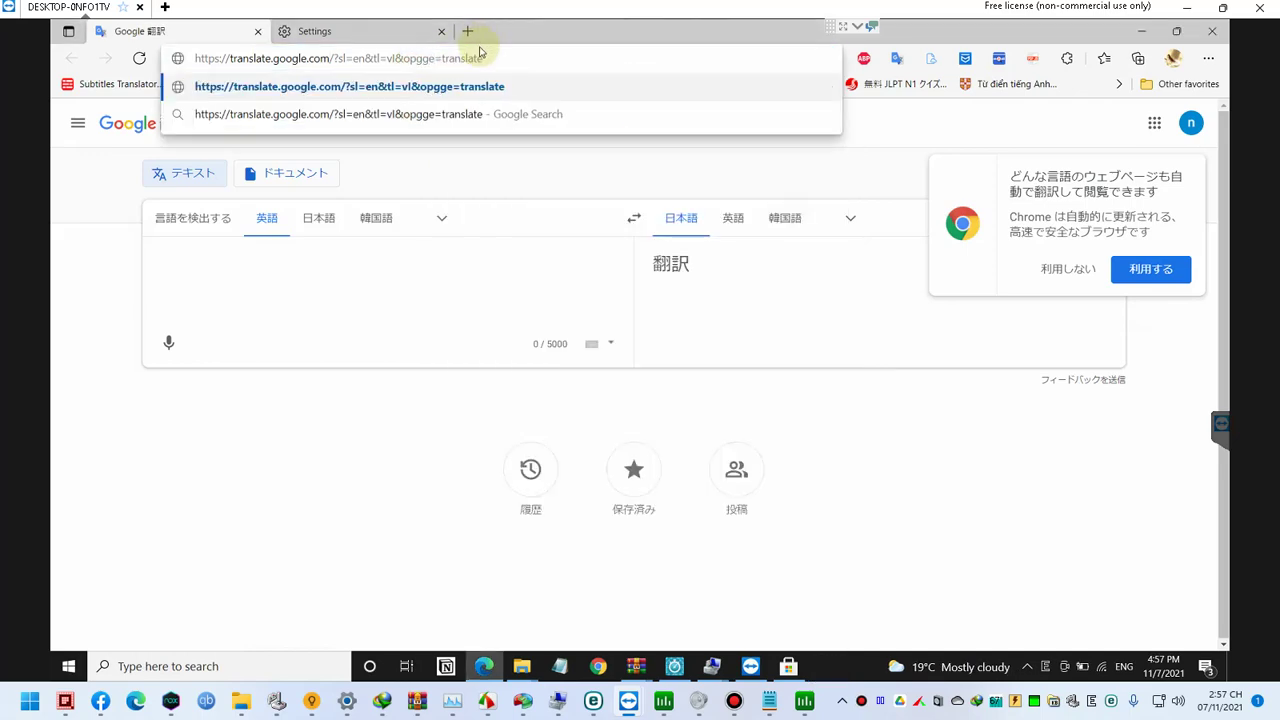
{"action": "key", "text": "ctrl+a"}
{"action": "type", "text": "ggev"}
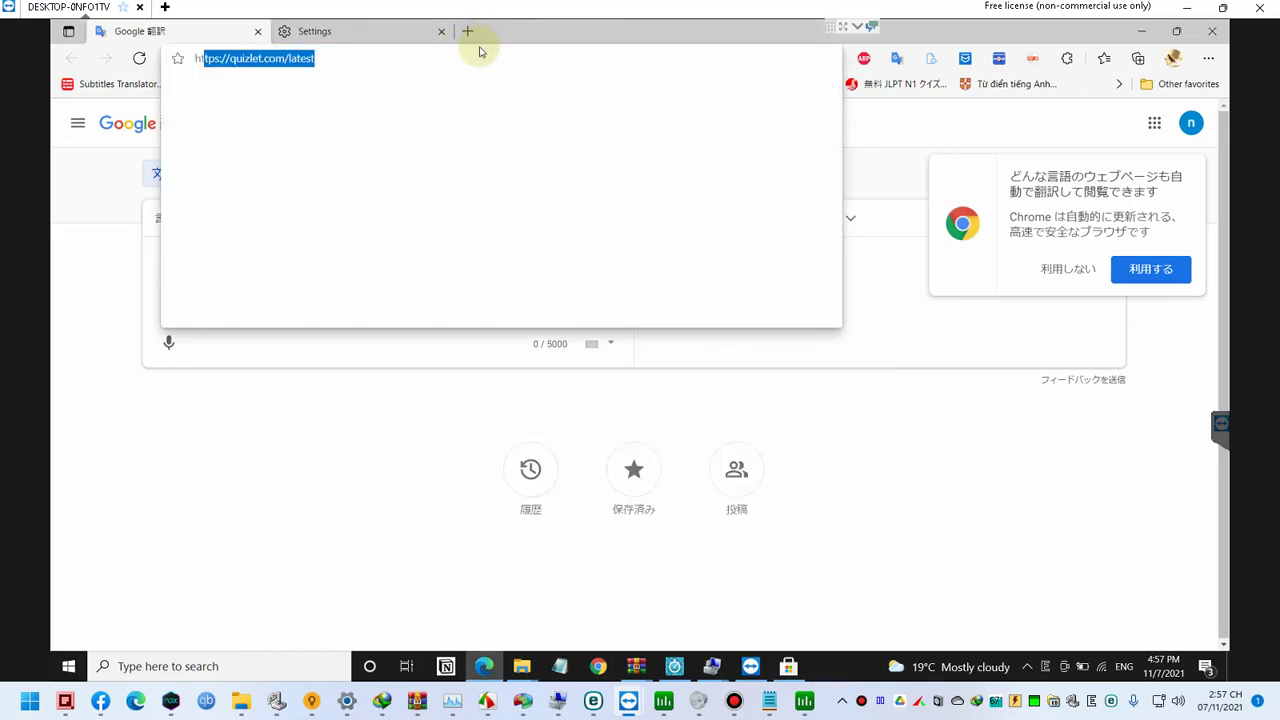
{"action": "key", "text": "Return"}
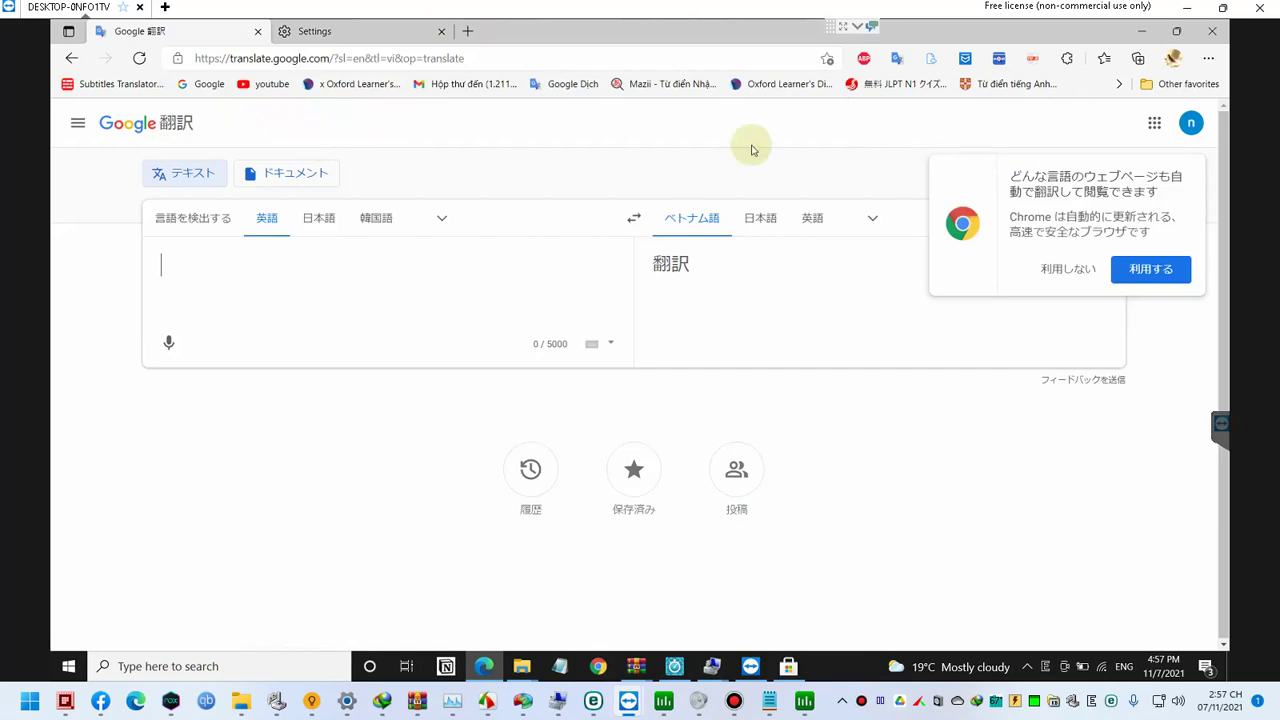
{"action": "left_click", "coordinate": [79, 131]}
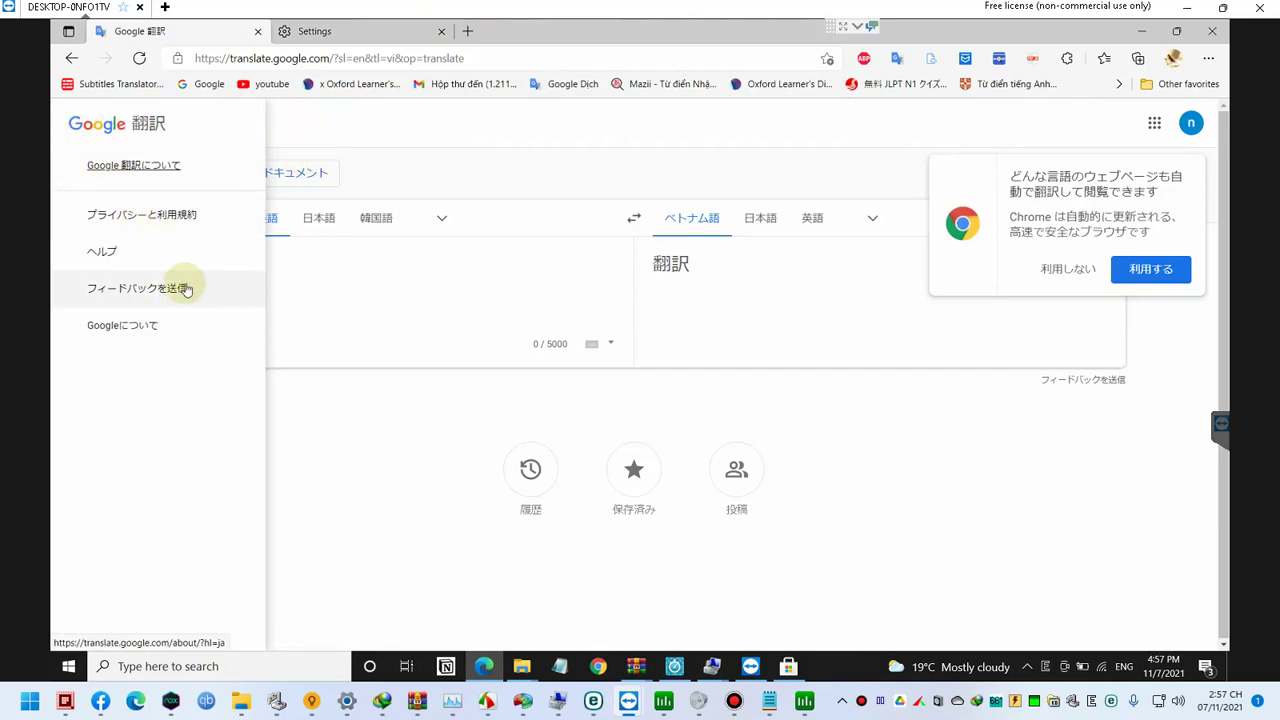
Step: Test the fb shortcut and bring up Microsoft Store's facebook results
{"action": "left_click", "coordinate": [380, 30]}
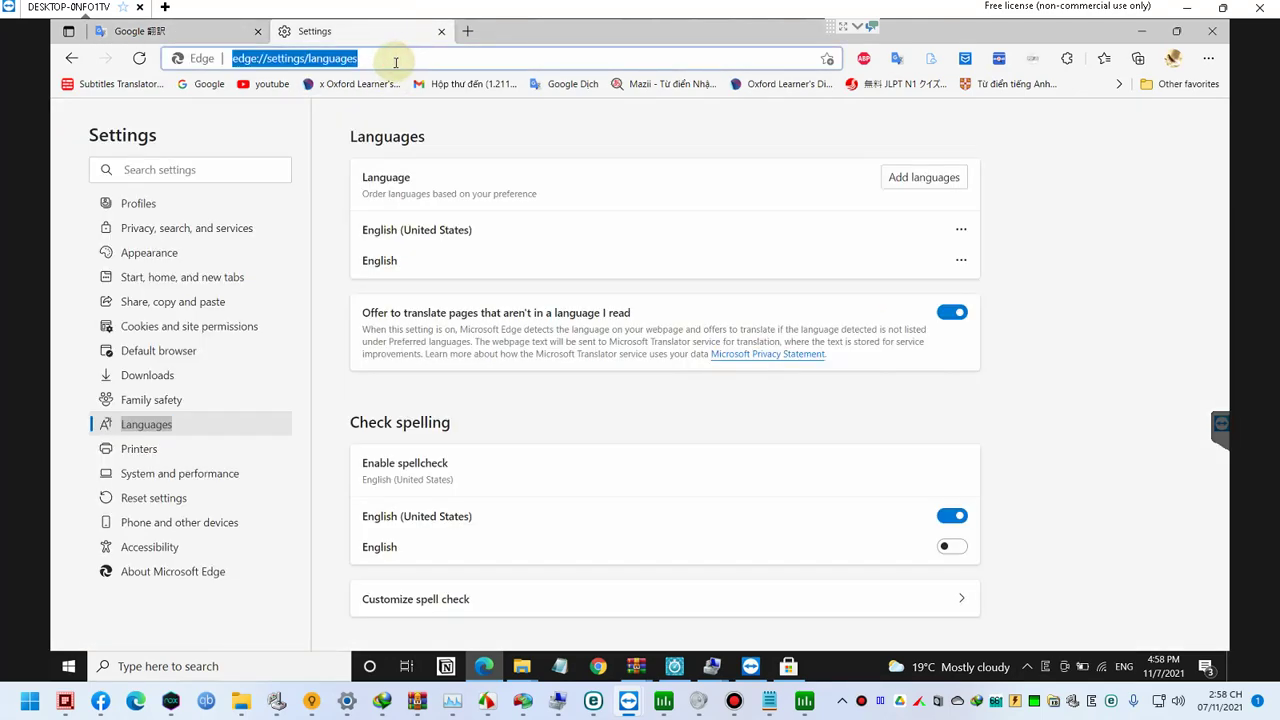
{"action": "type", "text": "fb"}
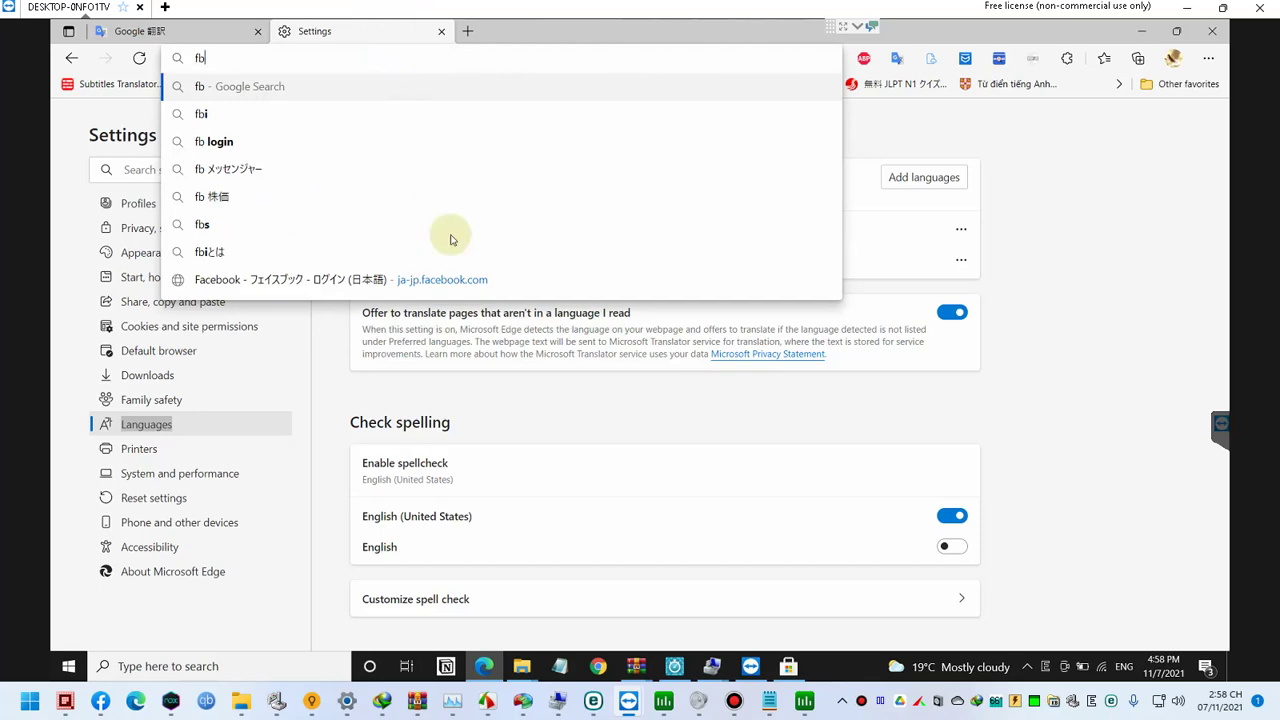
{"action": "key", "text": "super+d"}
{"action": "left_click", "coordinate": [789, 667]}
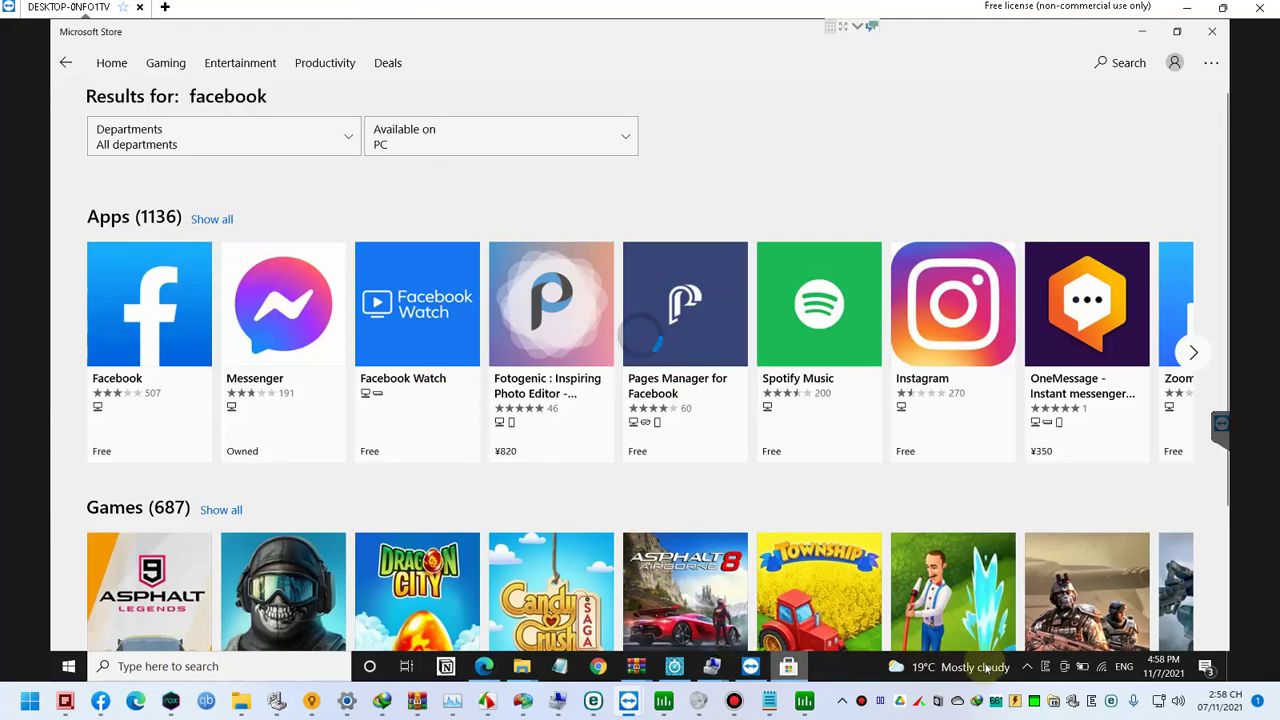
{"action": "left_click", "coordinate": [1027, 666]}
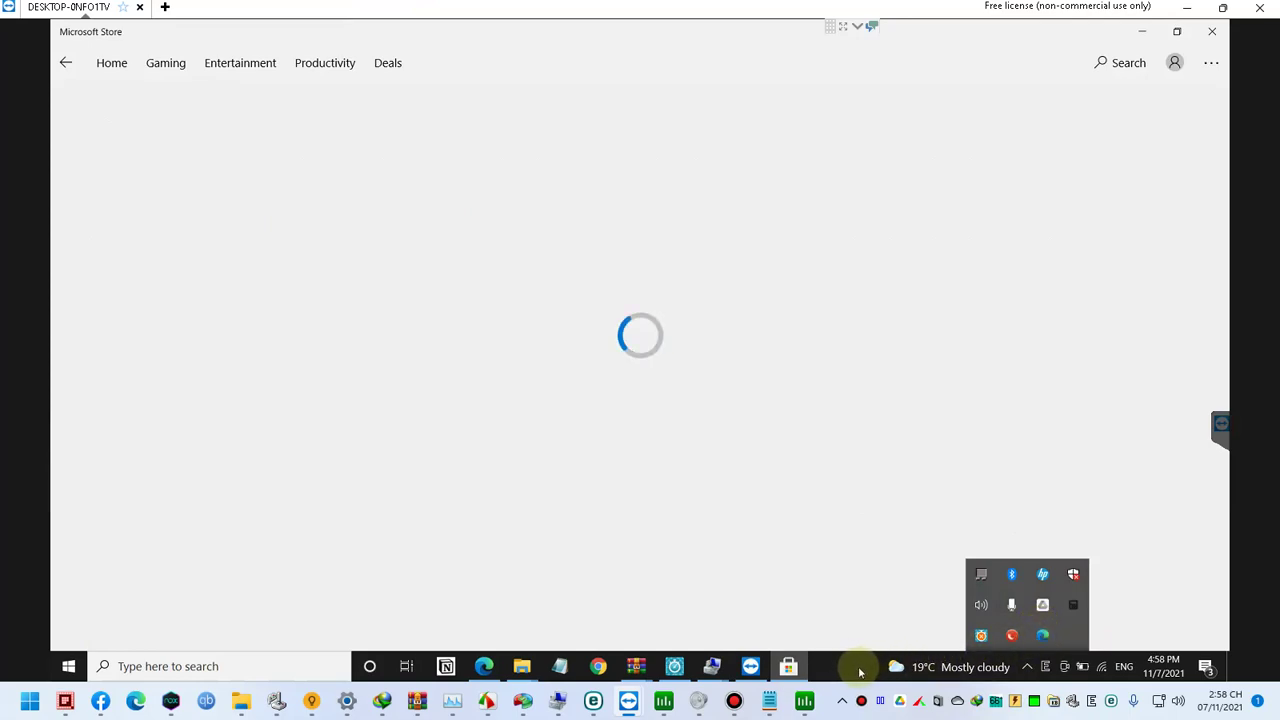
Step: Launch Process Lasso from the desktop and pin its icon to the visible tray
{"action": "key", "text": "super+d"}
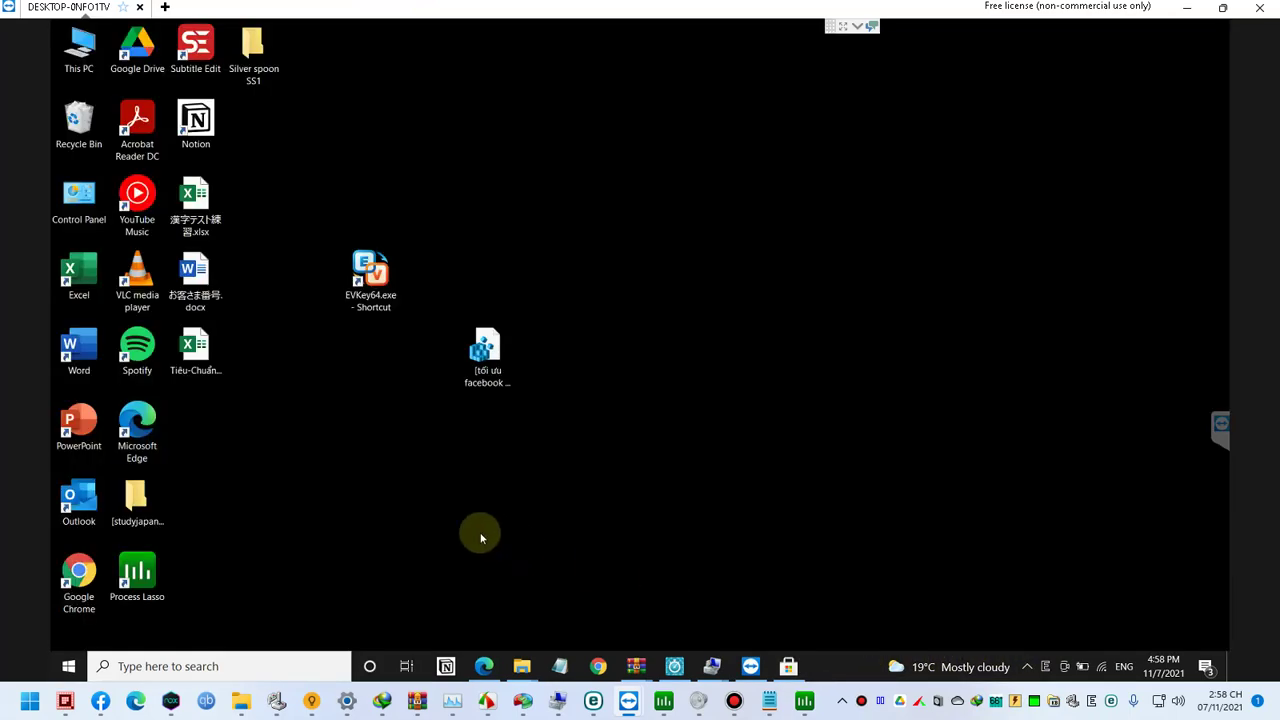
{"action": "double_click", "coordinate": [140, 572]}
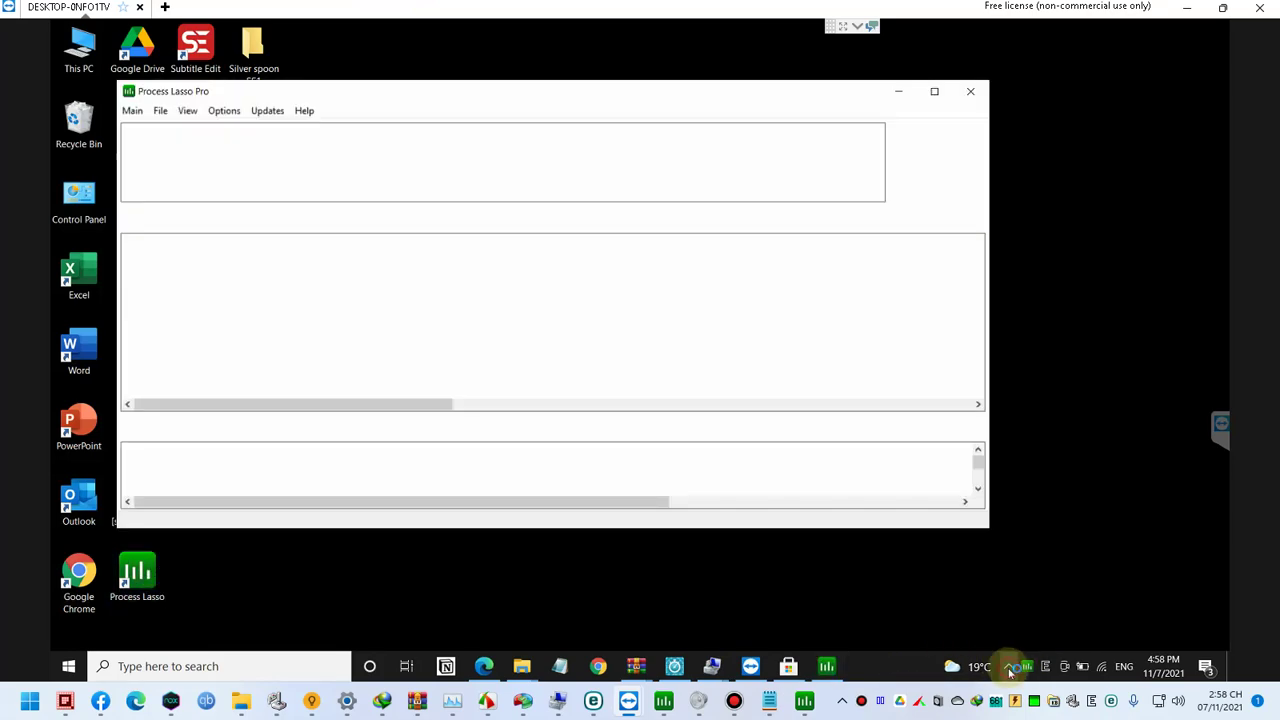
{"action": "left_click", "coordinate": [1012, 668]}
{"action": "left_click_drag", "start_coordinate": [1037, 675], "coordinate": [1030, 670]}
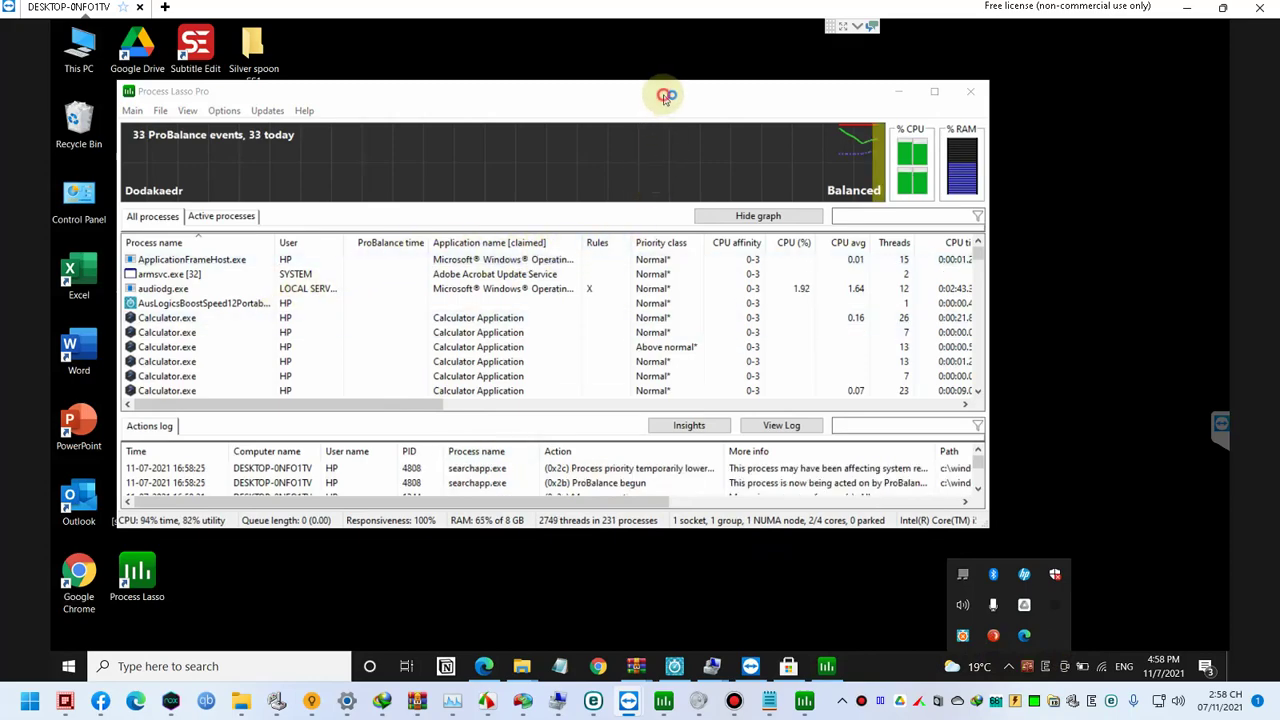
{"action": "left_click", "coordinate": [660, 95]}
Step: Sort processes by CPU (%) and inspect the options for svchost processes
{"action": "left_click", "coordinate": [795, 243]}
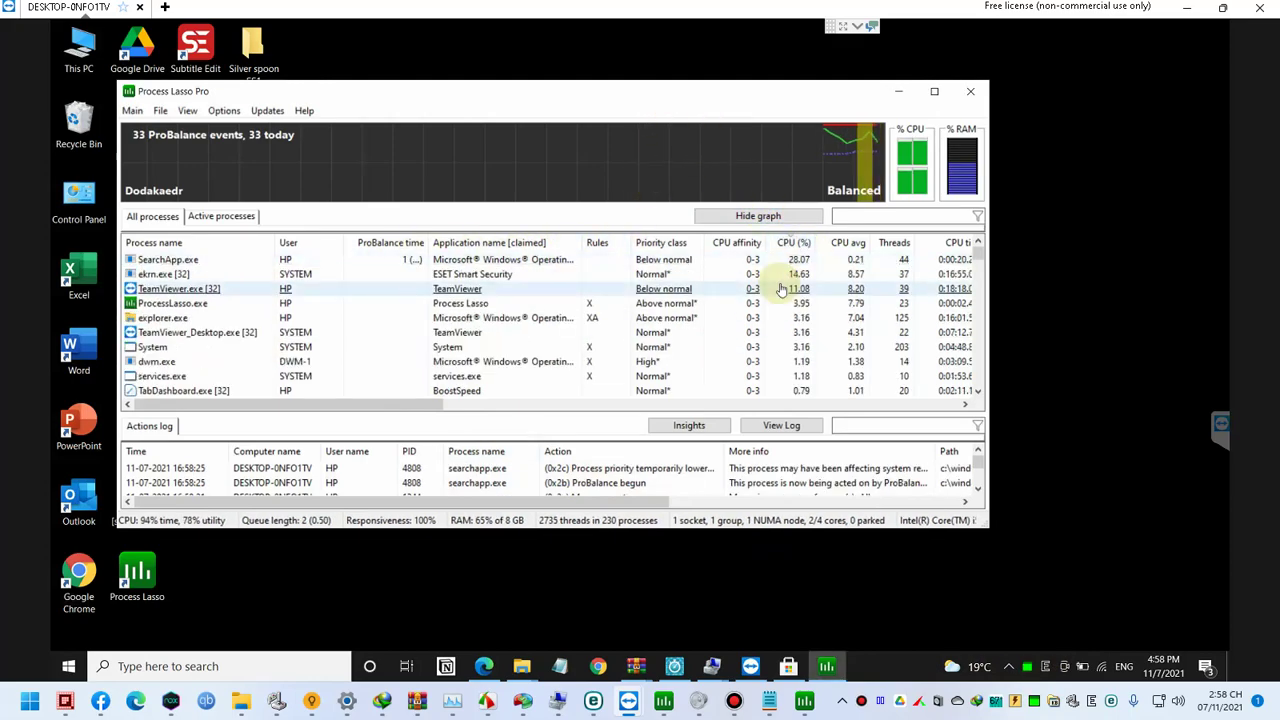
{"action": "left_click", "coordinate": [731, 274]}
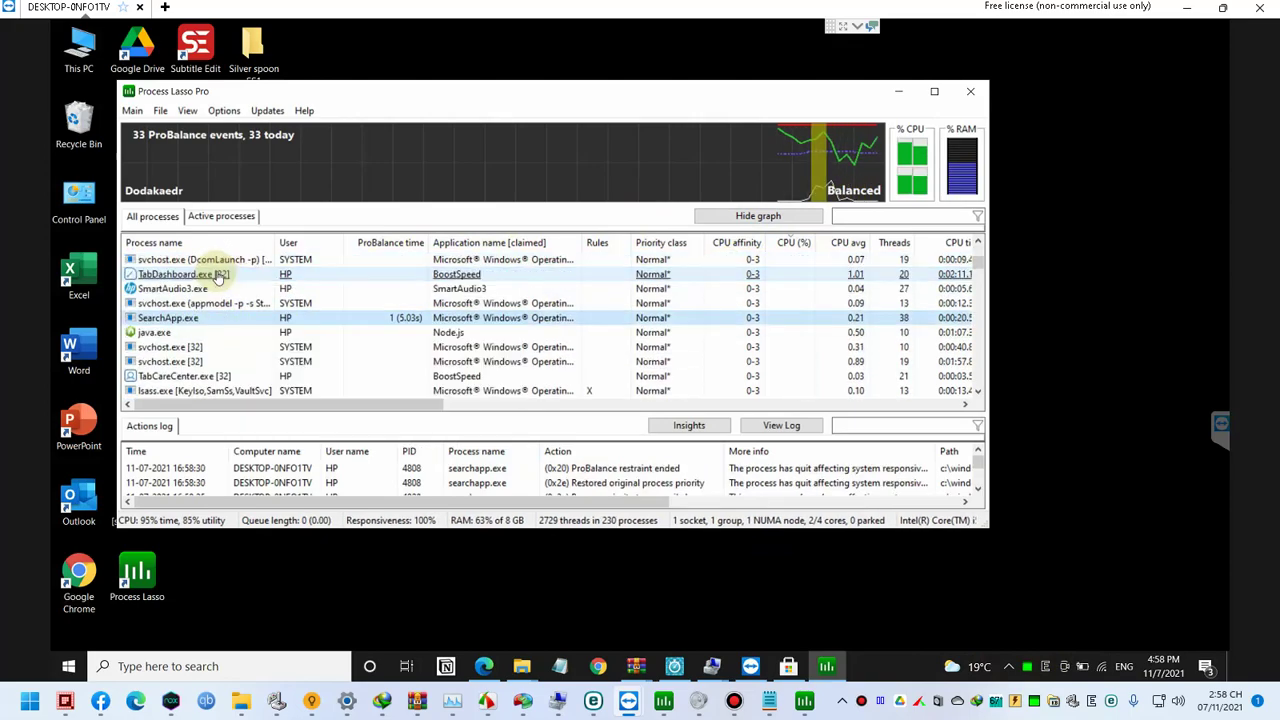
{"action": "right_click", "coordinate": [192, 356]}
{"action": "left_click", "coordinate": [188, 362]}
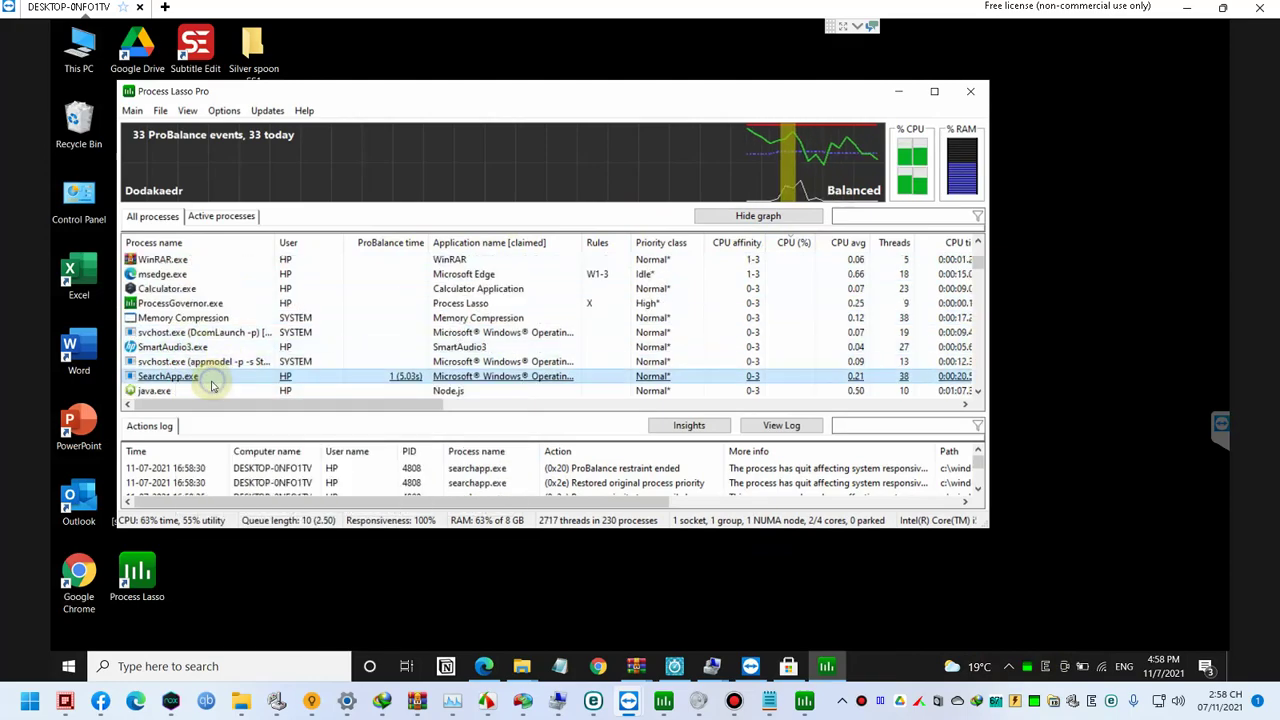
{"action": "right_click", "coordinate": [213, 385]}
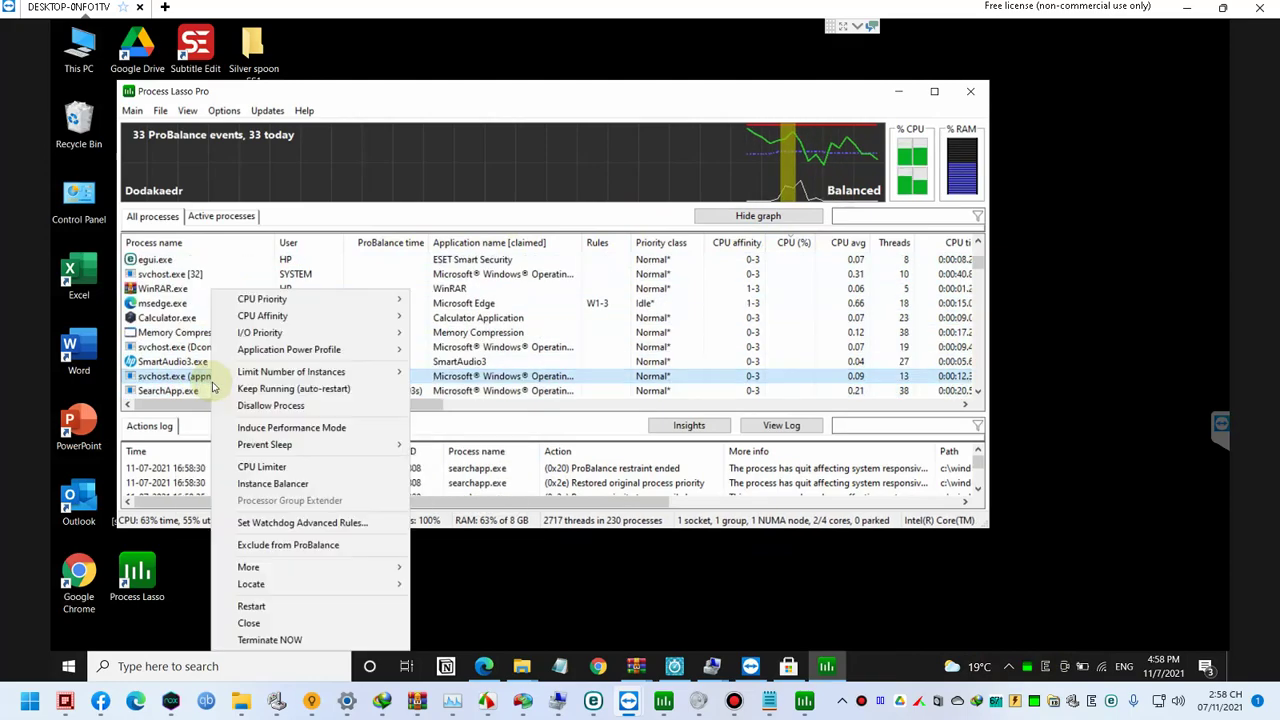
{"action": "left_click", "coordinate": [740, 567]}
{"action": "key", "text": "super+r"}
Step: In services, set the Themes service's startup type to Disabled and stop it
{"action": "type", "text": "serv"}
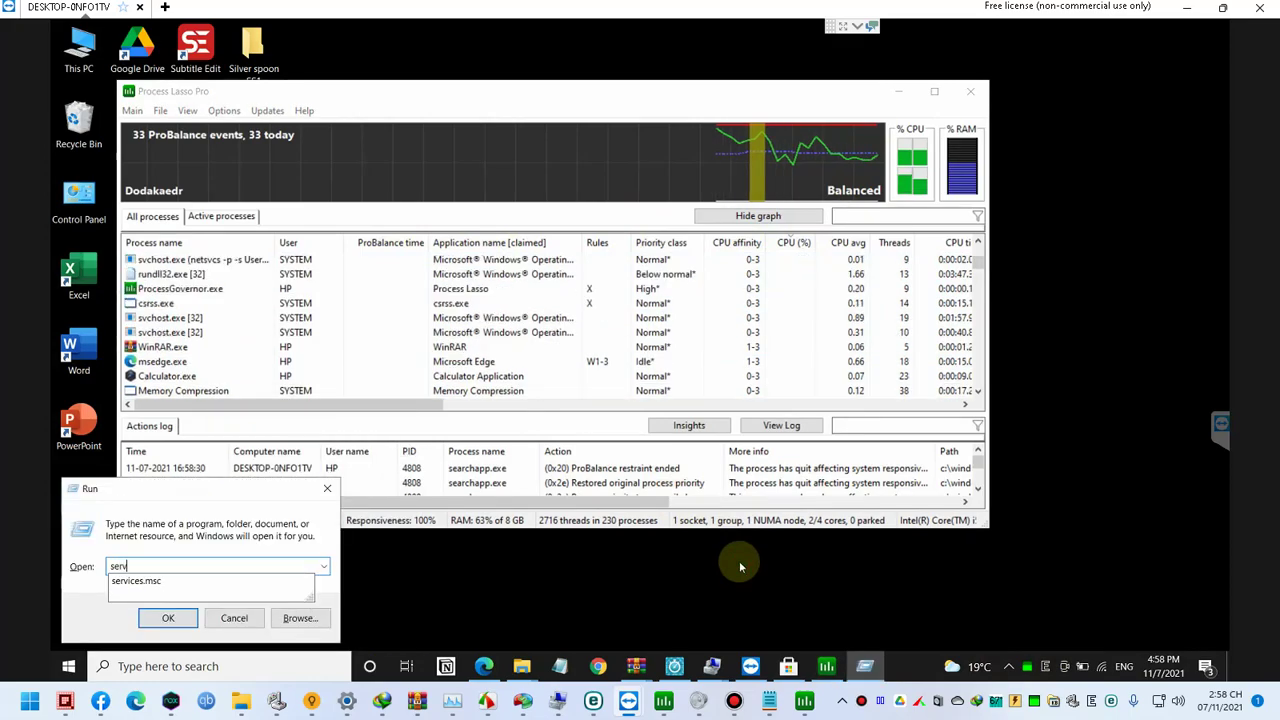
{"action": "type", "text": "ices.ms"}
{"action": "key", "text": "Return"}
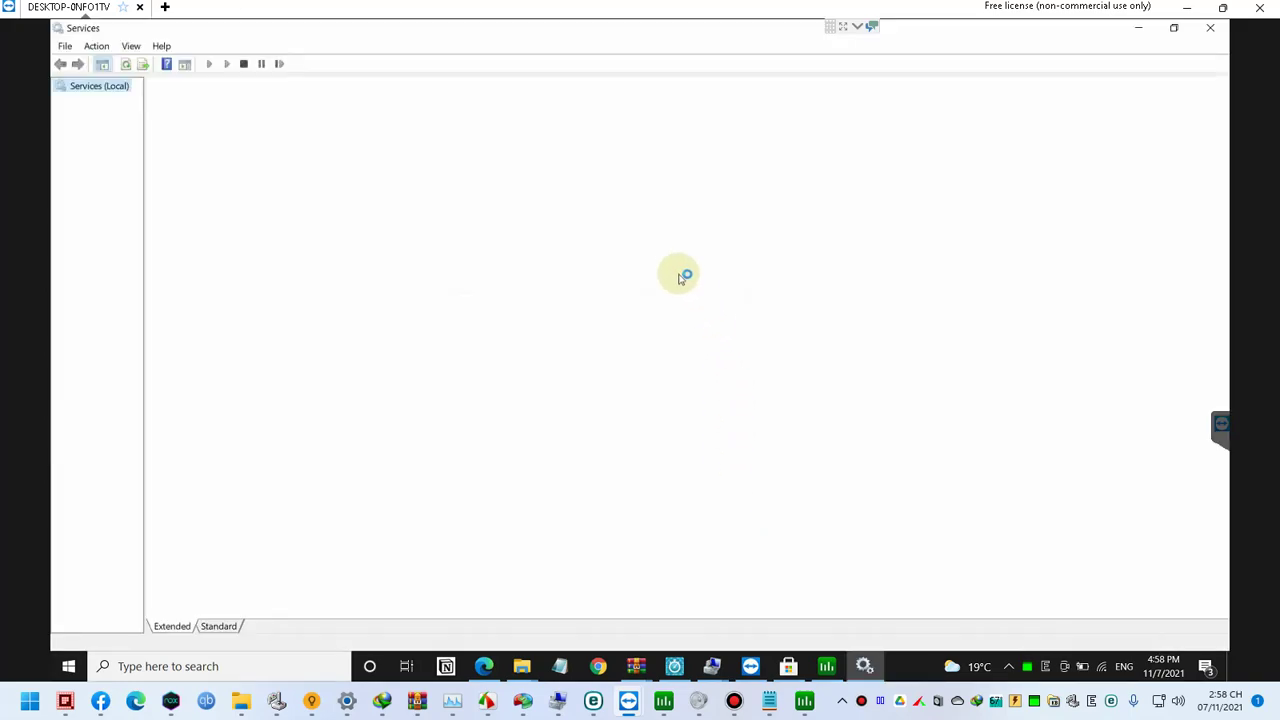
{"action": "left_click", "coordinate": [637, 360]}
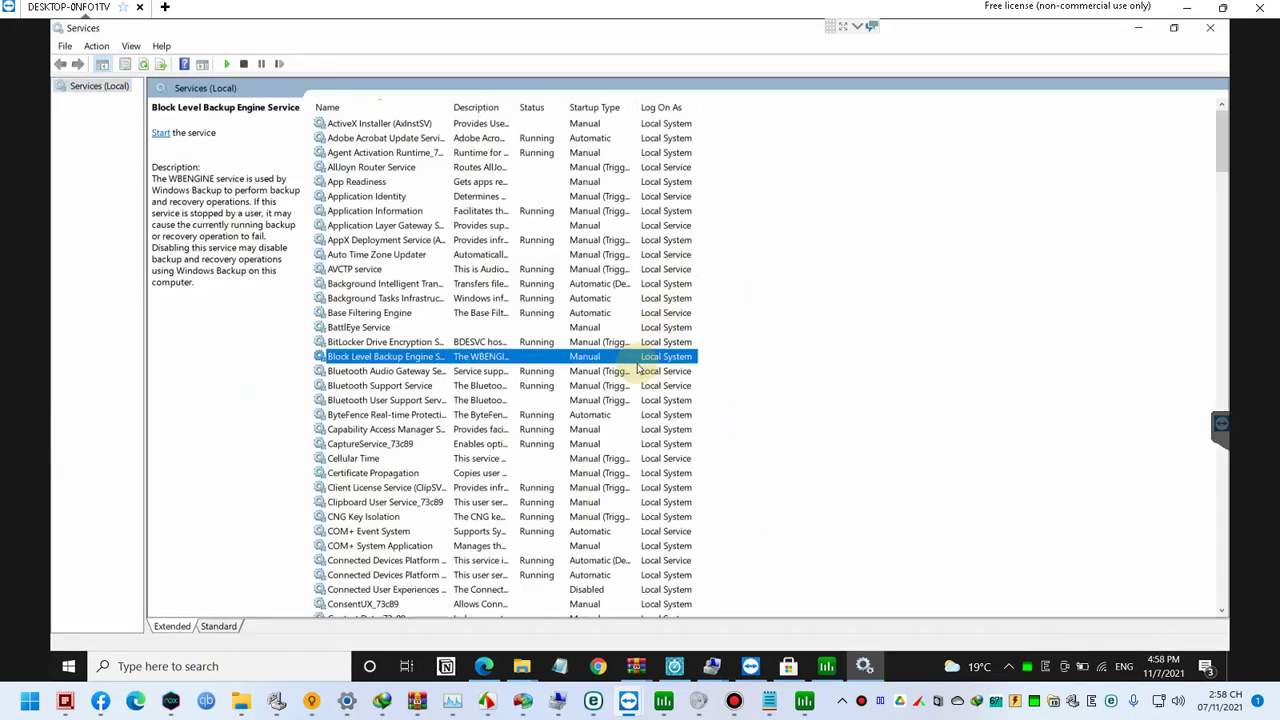
{"action": "type", "text": "th"}
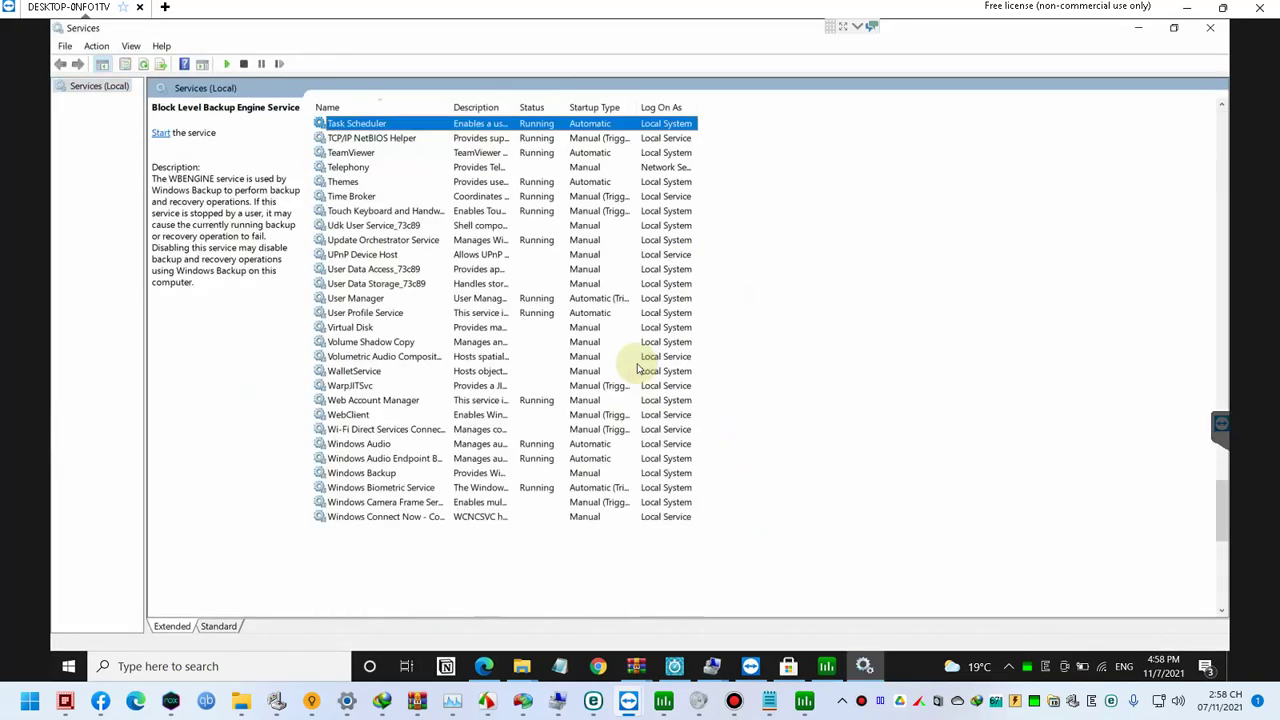
{"action": "double_click", "coordinate": [488, 182]}
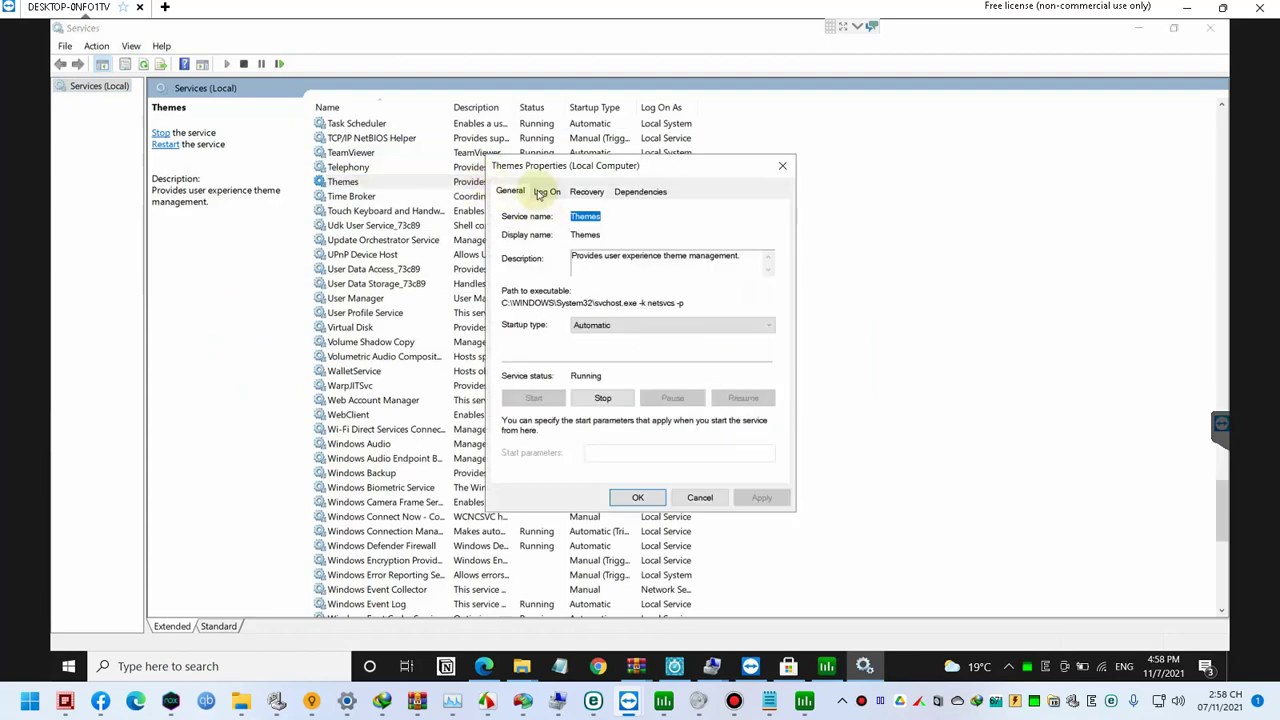
{"action": "left_click", "coordinate": [612, 328]}
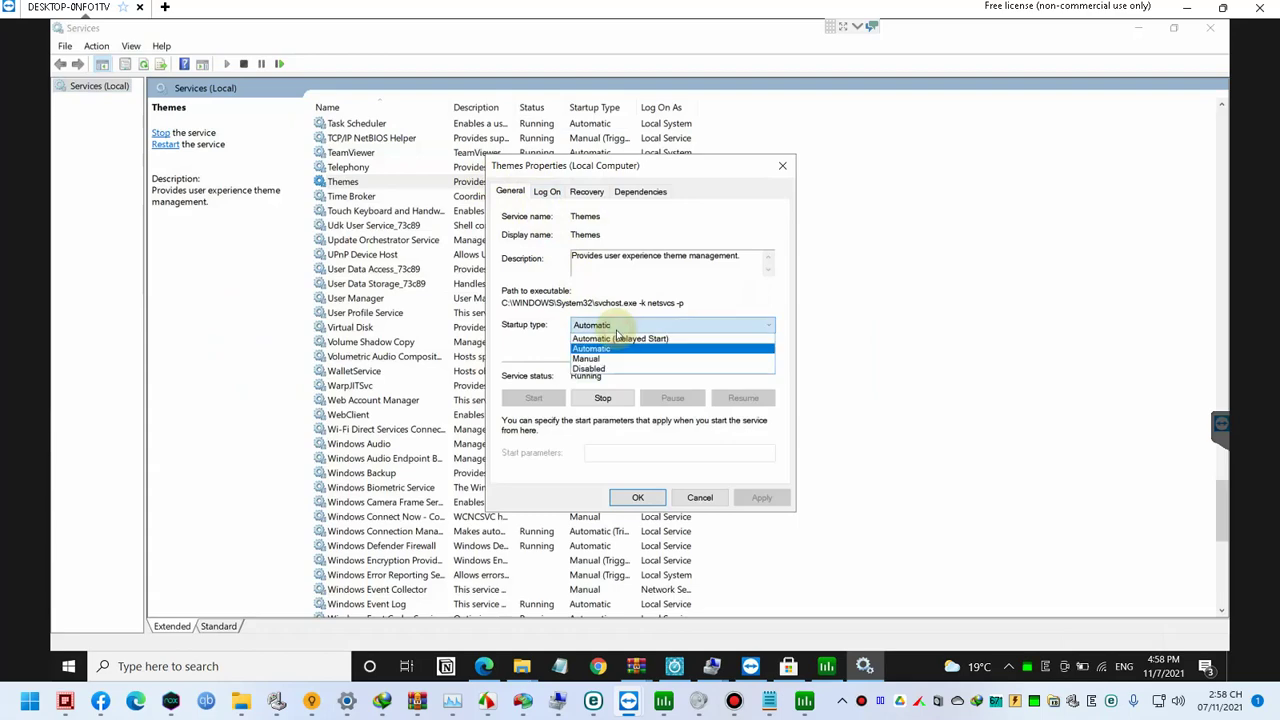
{"action": "left_click", "coordinate": [609, 370]}
{"action": "left_click", "coordinate": [760, 498]}
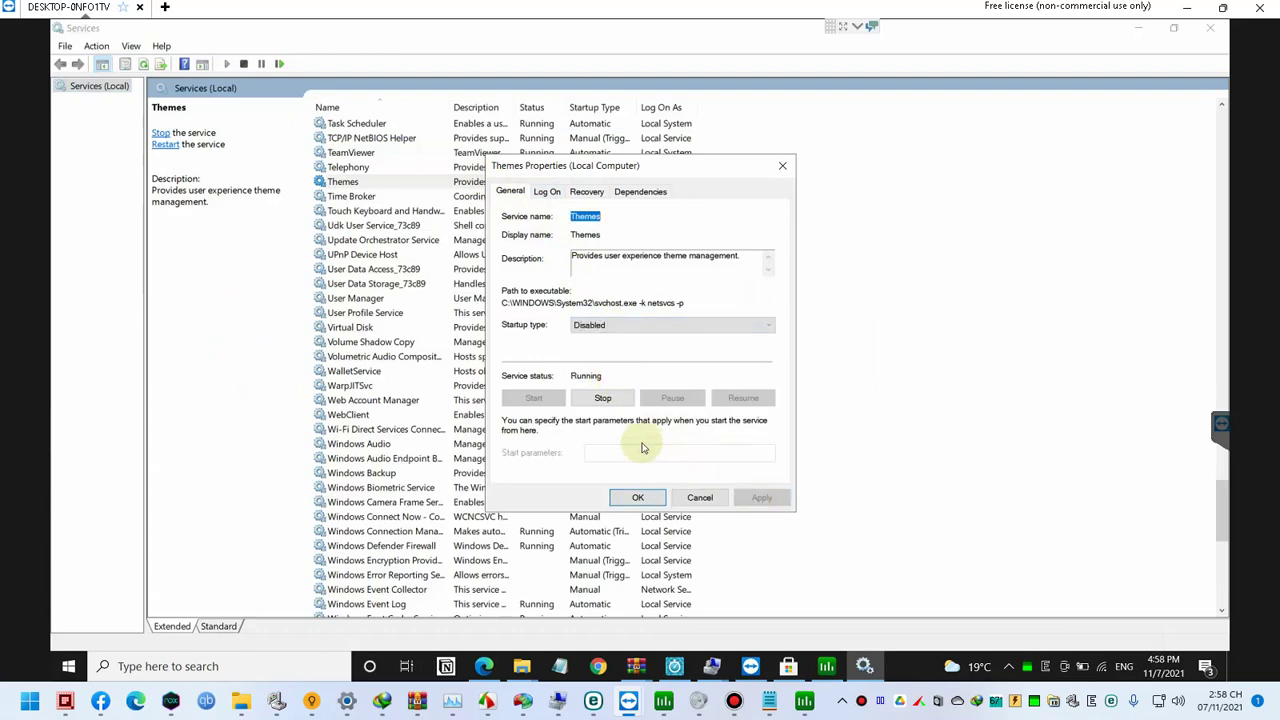
{"action": "left_click", "coordinate": [603, 398]}
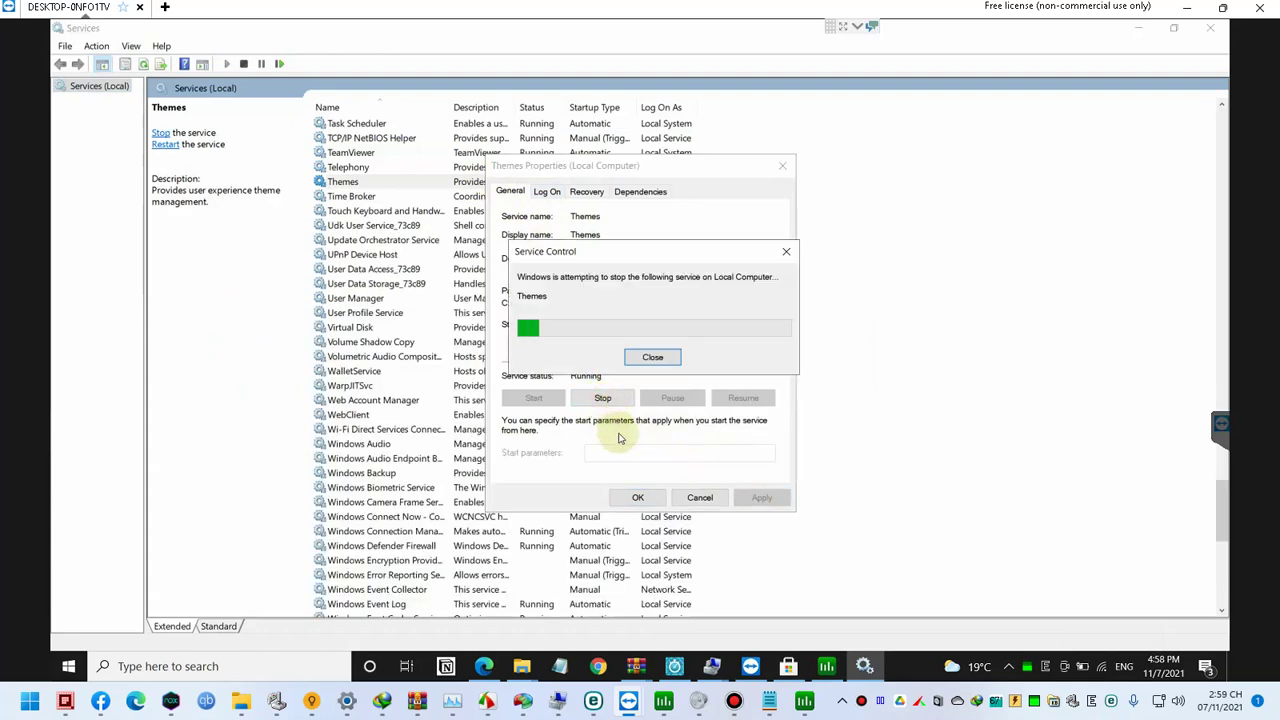
{"action": "left_click", "coordinate": [640, 499]}
Step: Browse the services list, jumping to entries starting with 'sy' and 'cor'
{"action": "left_click", "coordinate": [459, 420]}
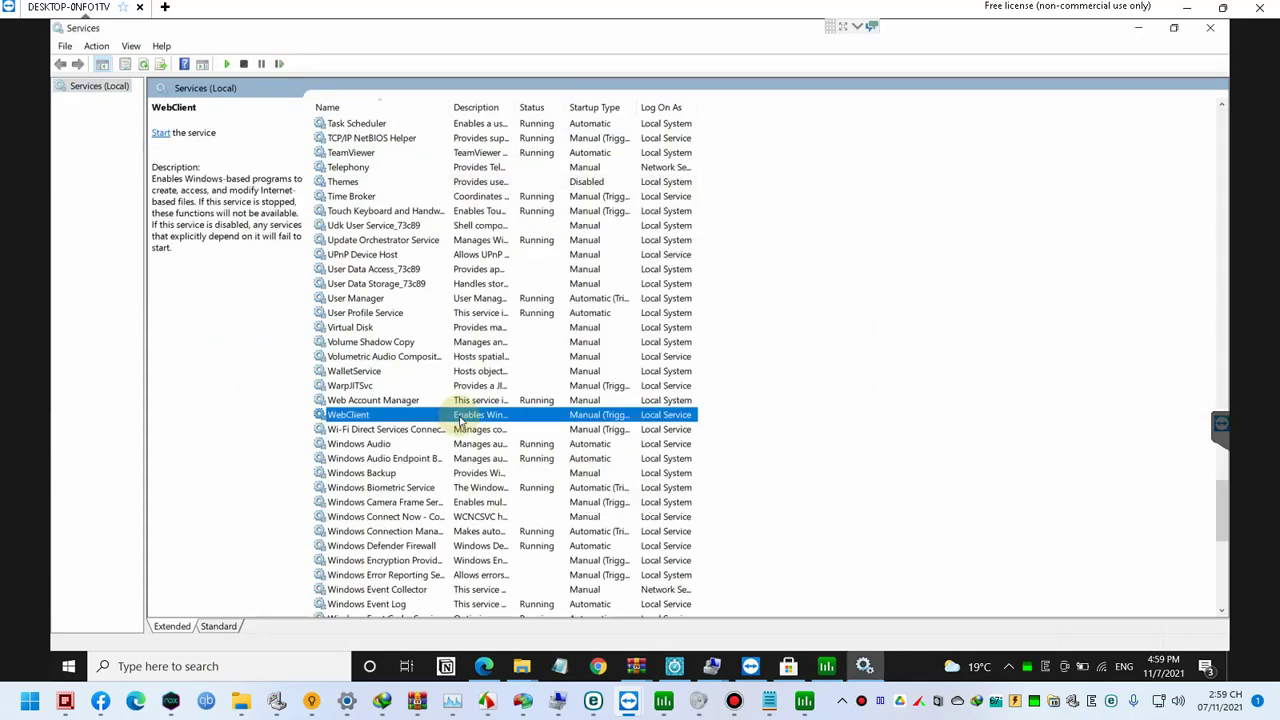
{"action": "type", "text": "sy"}
{"action": "key", "text": "Down"}
{"action": "key", "text": "Down"}
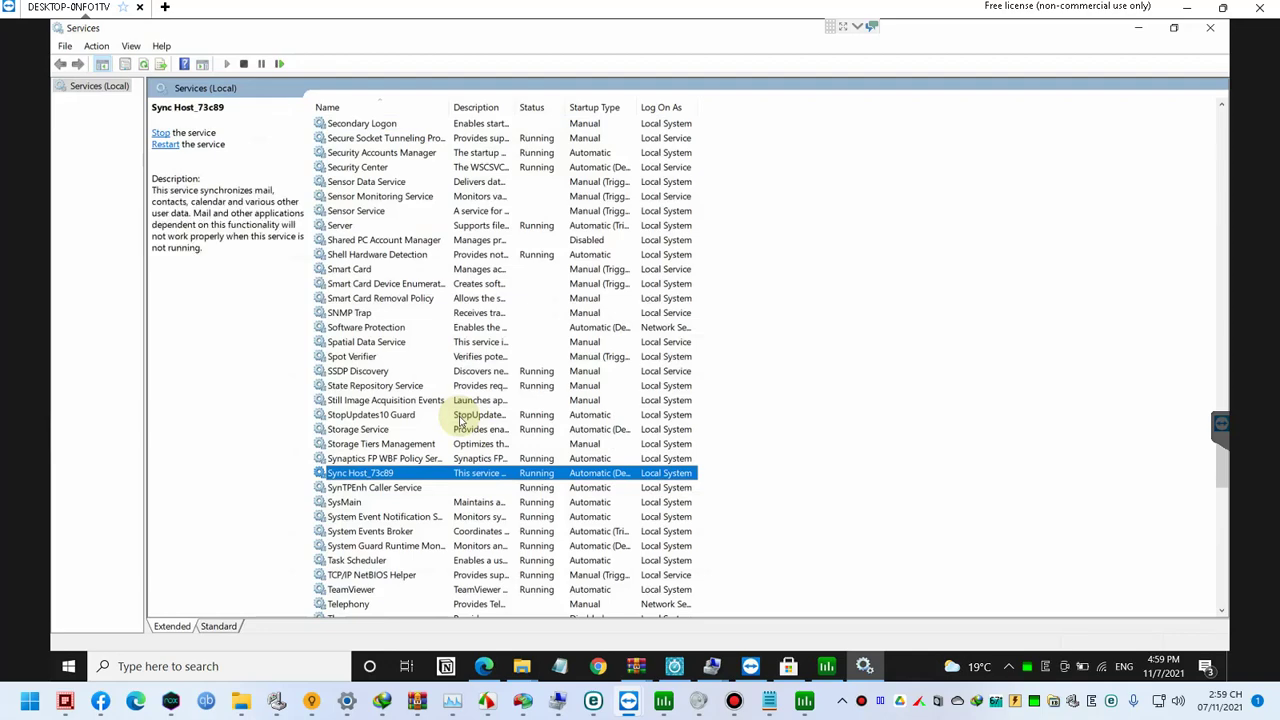
{"action": "key", "text": "Page_Up"}
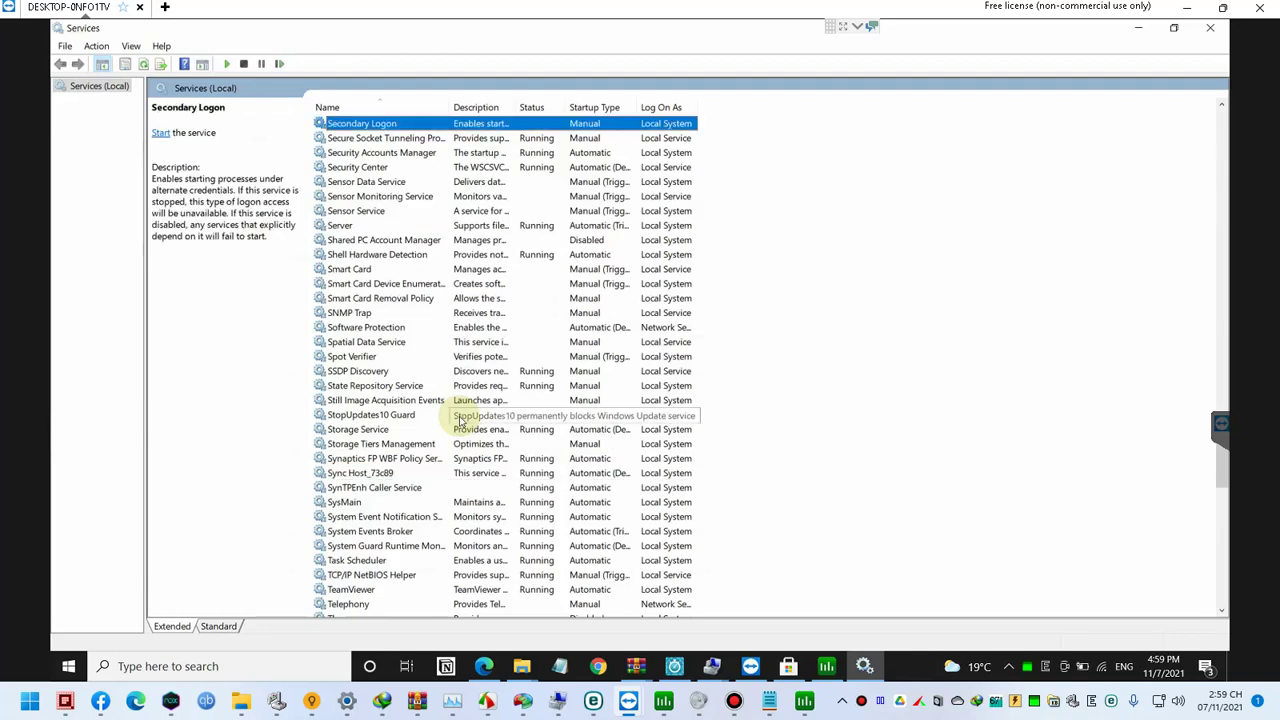
{"action": "type", "text": "cor"}
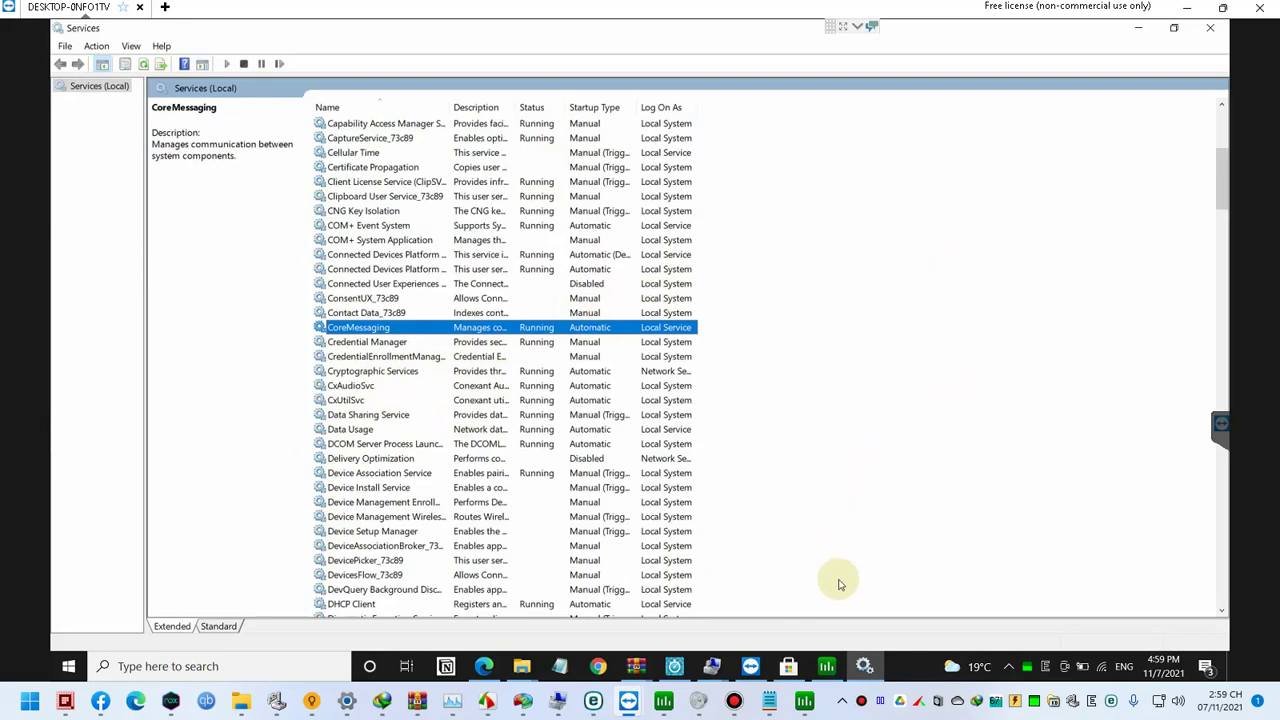
{"action": "key", "text": "super"}
Step: Open Control Panel, then reach Apps & features by searching 'remove' in Start
{"action": "type", "text": "p"}
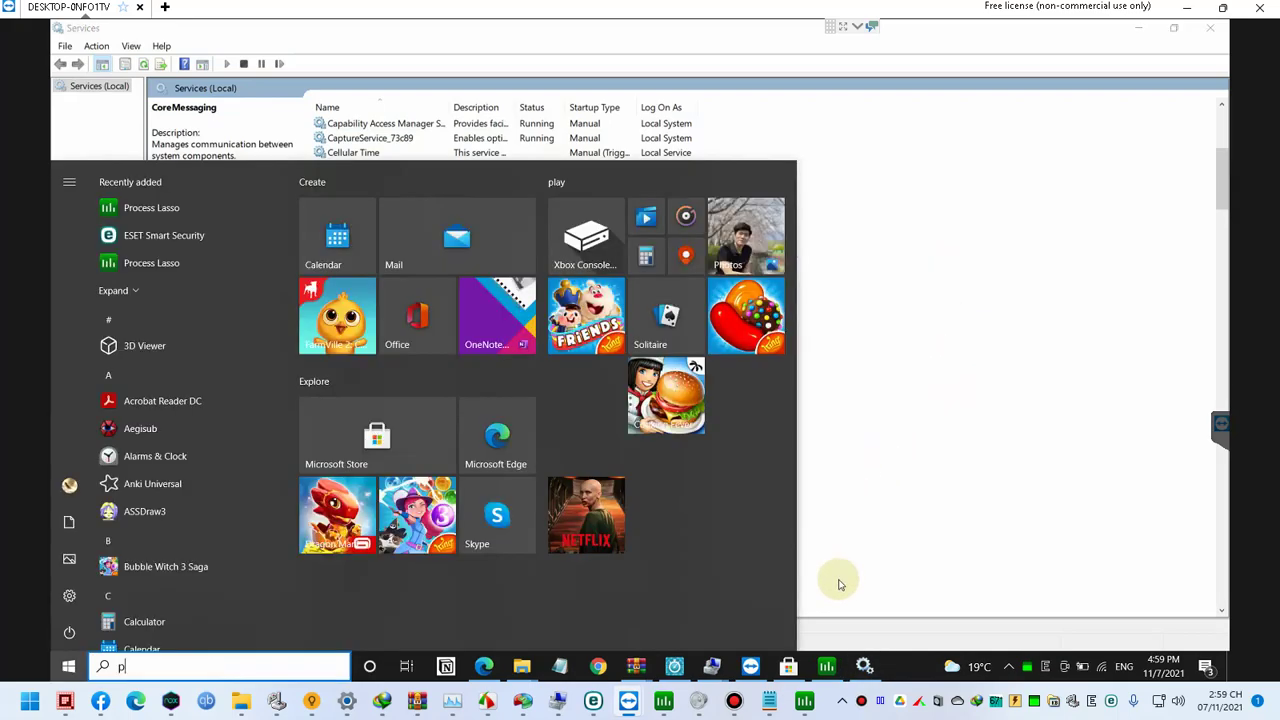
{"action": "type", "text": "papp"}
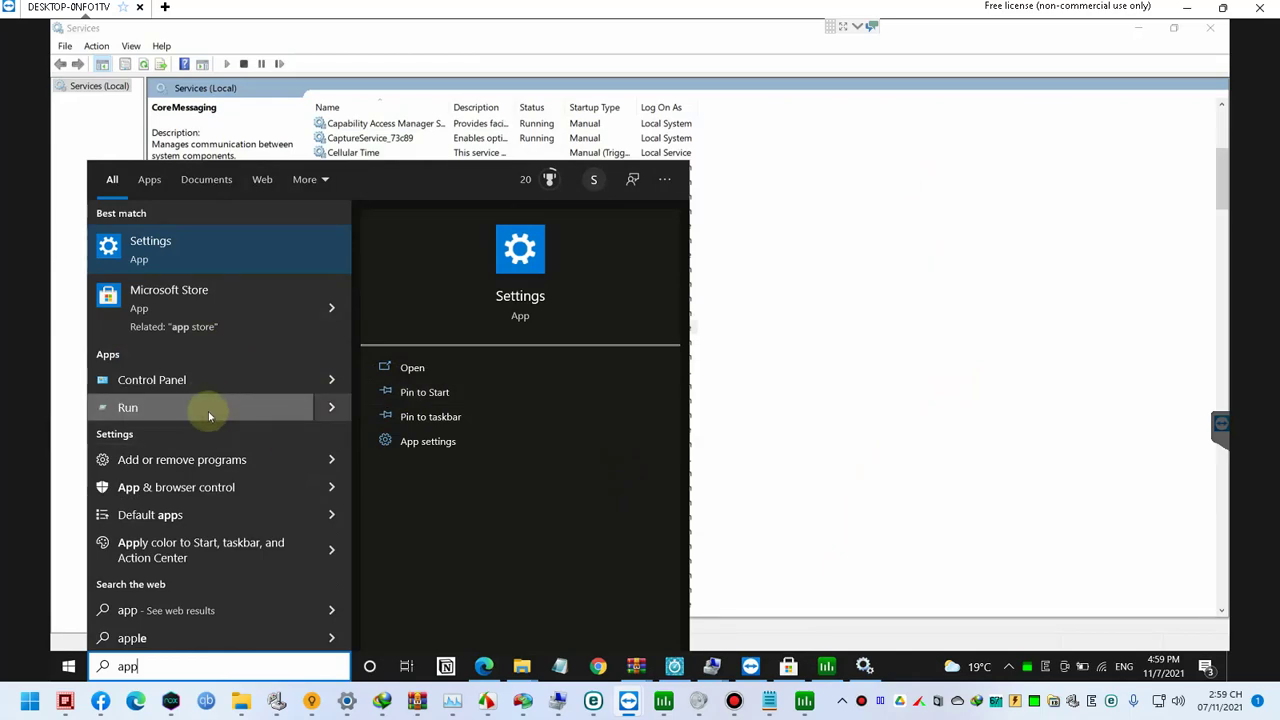
{"action": "left_click", "coordinate": [198, 387]}
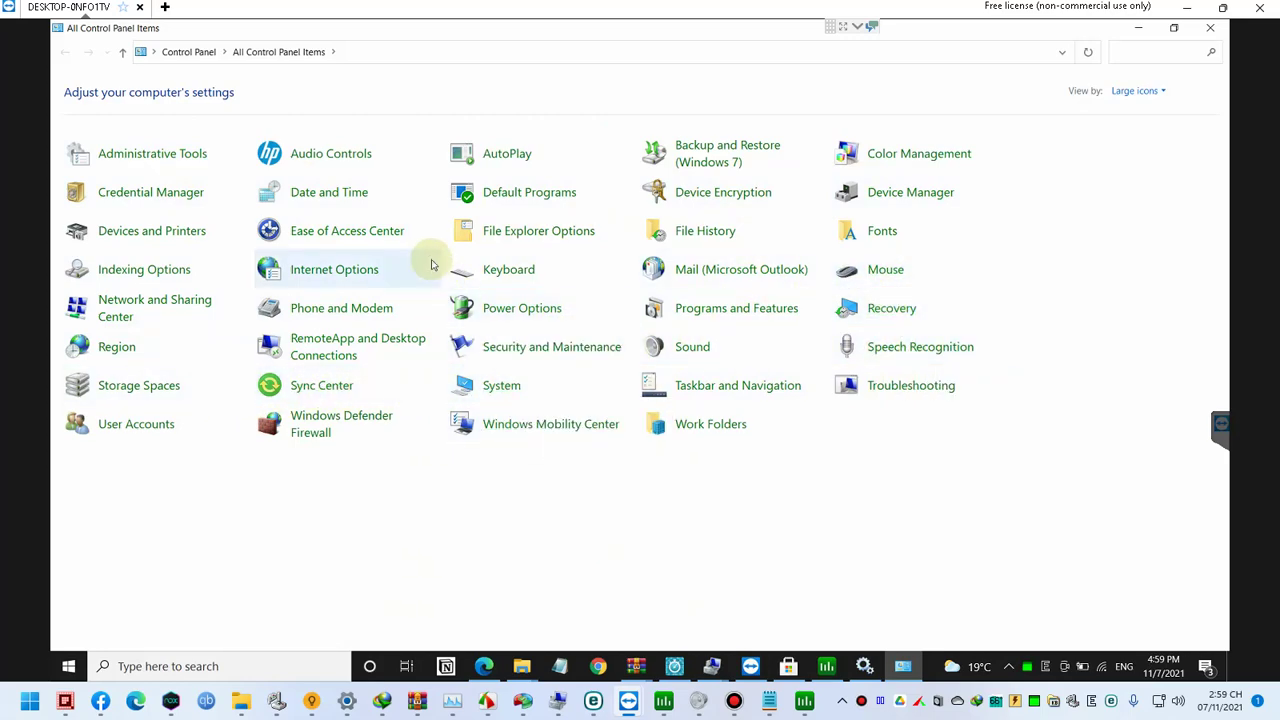
{"action": "key", "text": "super"}
{"action": "key", "text": "super"}
{"action": "key", "text": "super"}
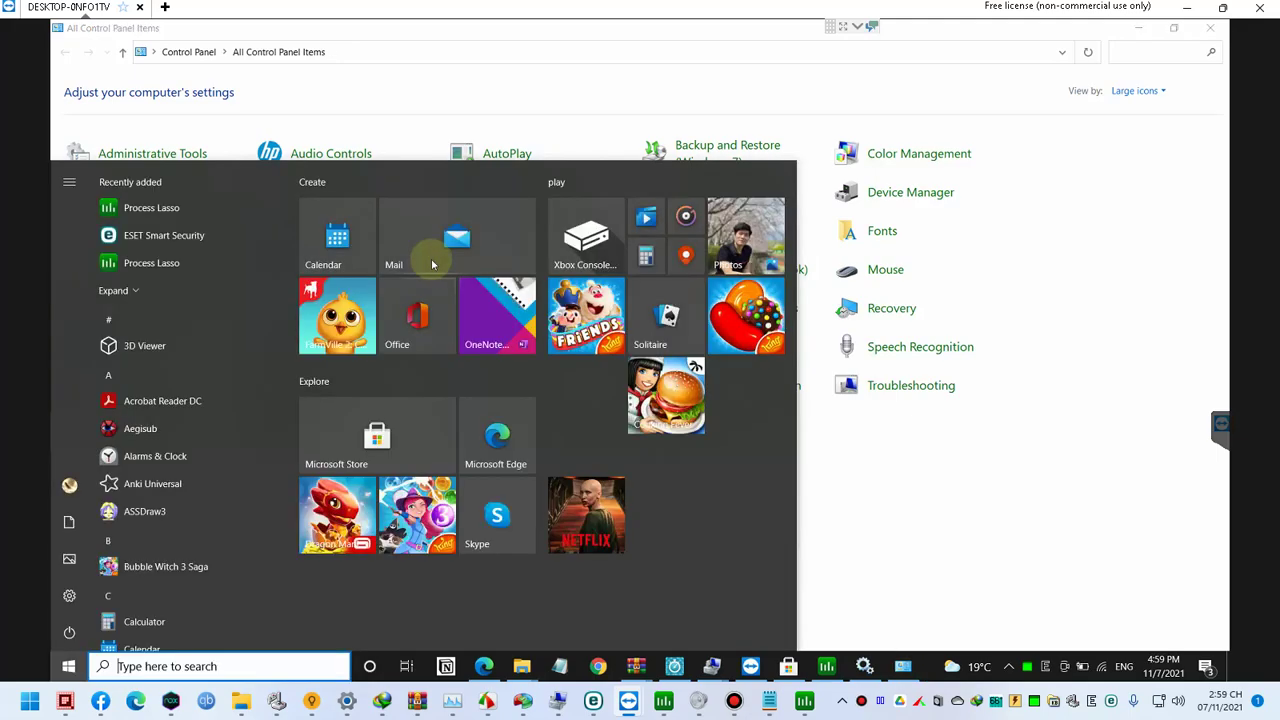
{"action": "type", "text": "app&"}
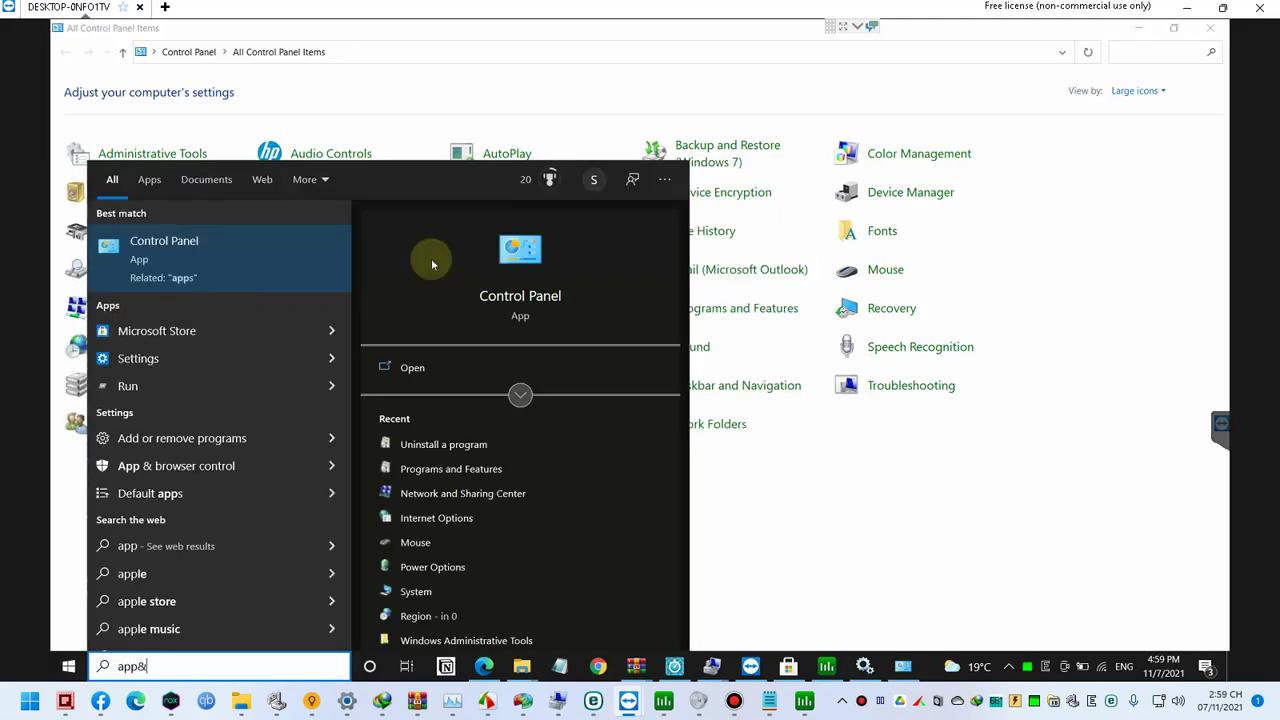
{"action": "key", "text": "BackSpace"}
{"action": "type", "text": "s&"}
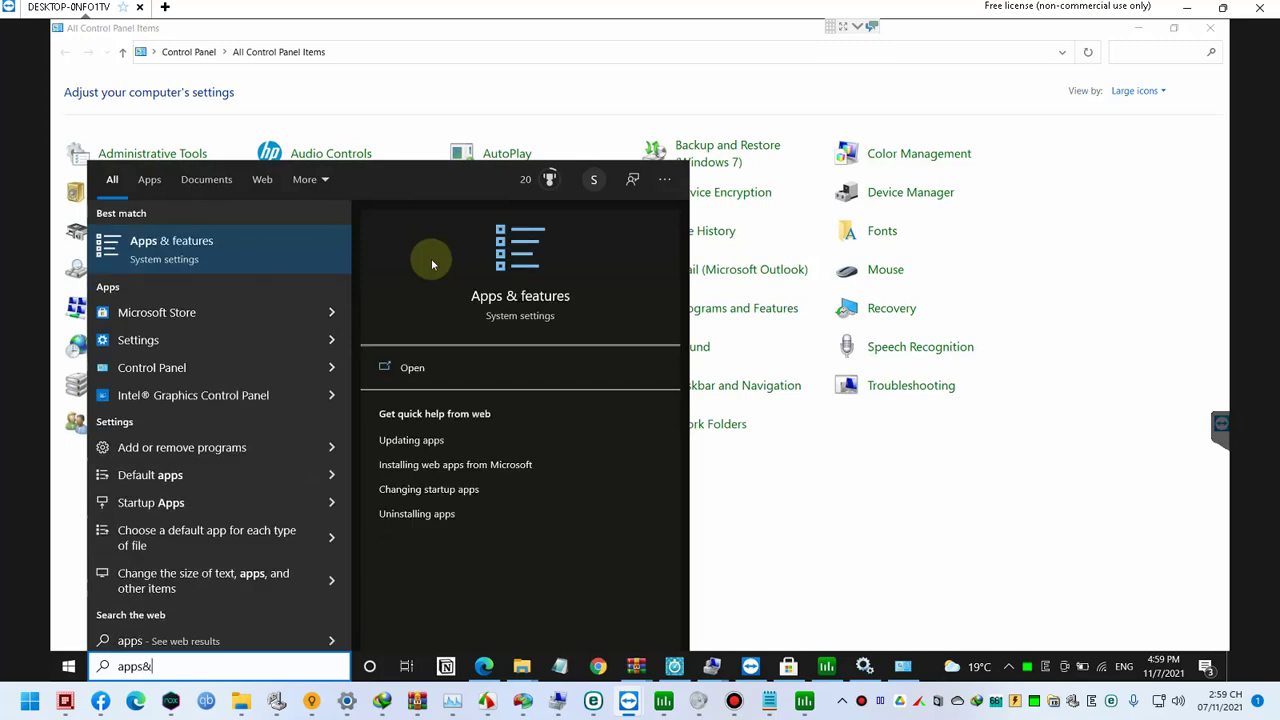
{"action": "key", "text": "ctrl+a"}
{"action": "type", "text": "rem"}
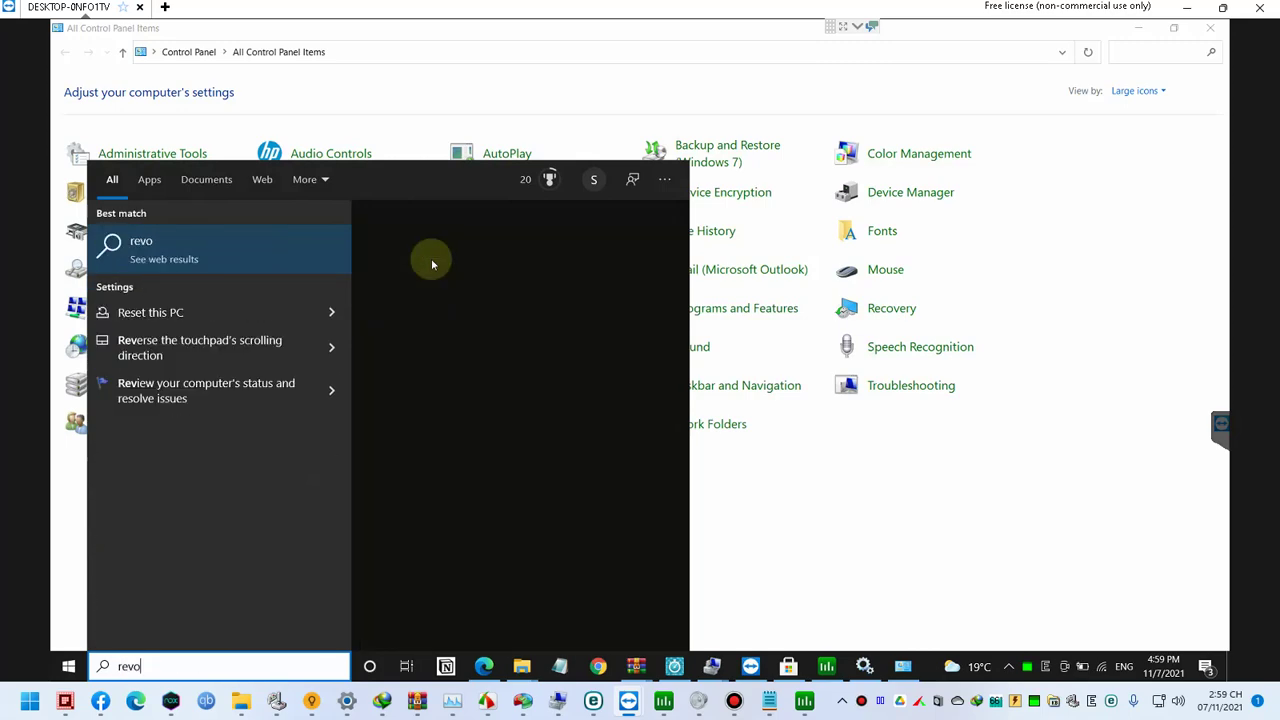
{"action": "type", "text": "ove"}
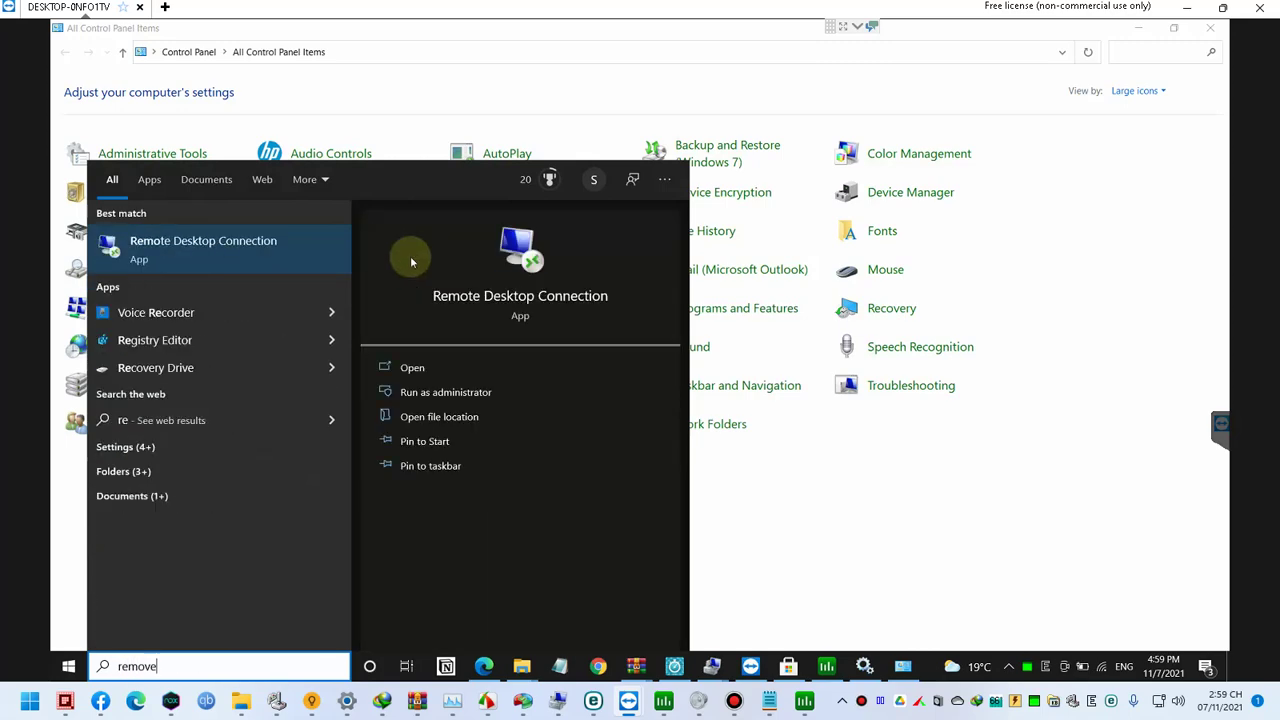
{"action": "left_click", "coordinate": [241, 243]}
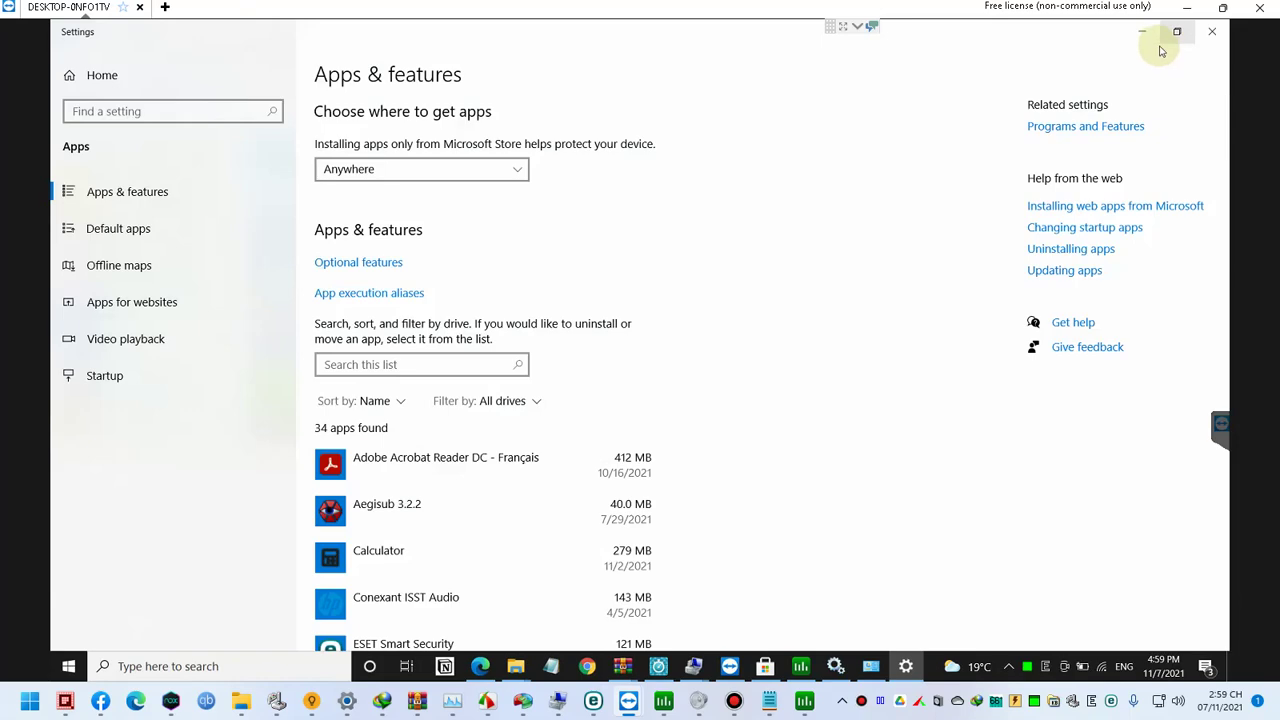
Step: Search the Apps & features list for 'cortana' and open Cortana's advanced options
{"action": "left_click", "coordinate": [518, 503]}
{"action": "scroll", "coordinate": [443, 351], "scroll_direction": "down", "scroll_amount": 1}
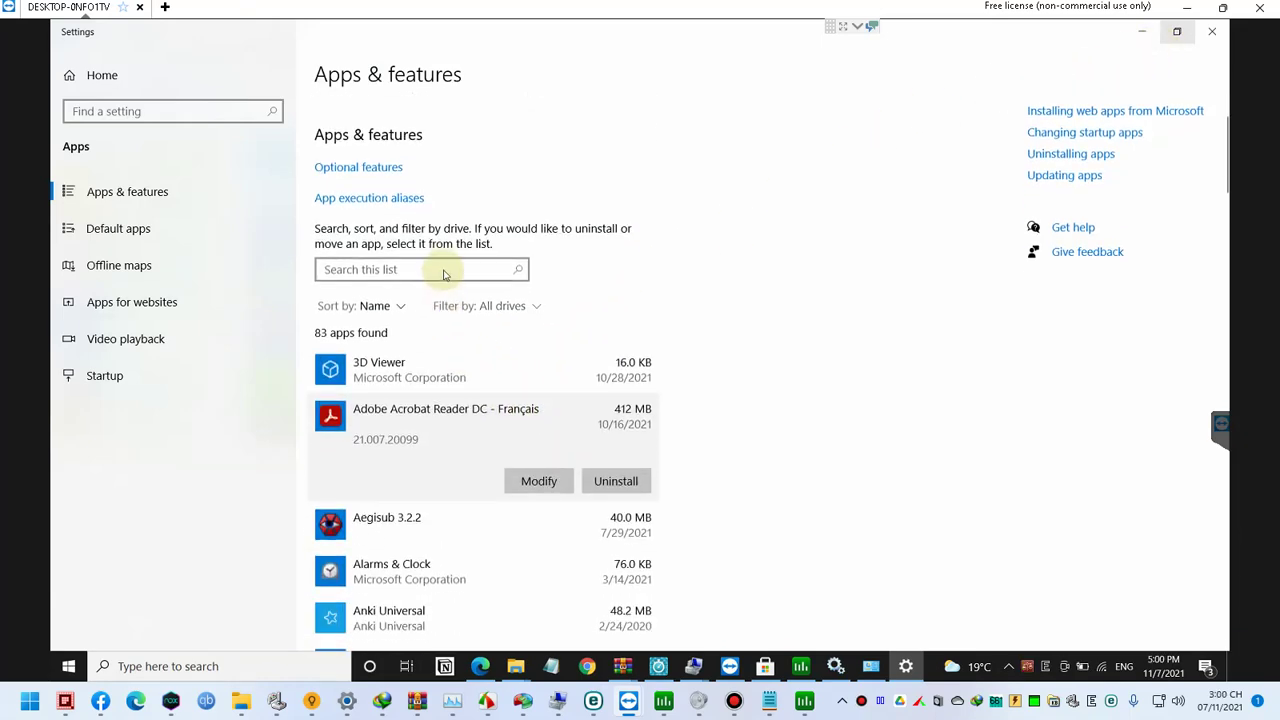
{"action": "left_click", "coordinate": [444, 266]}
{"action": "type", "text": "co"}
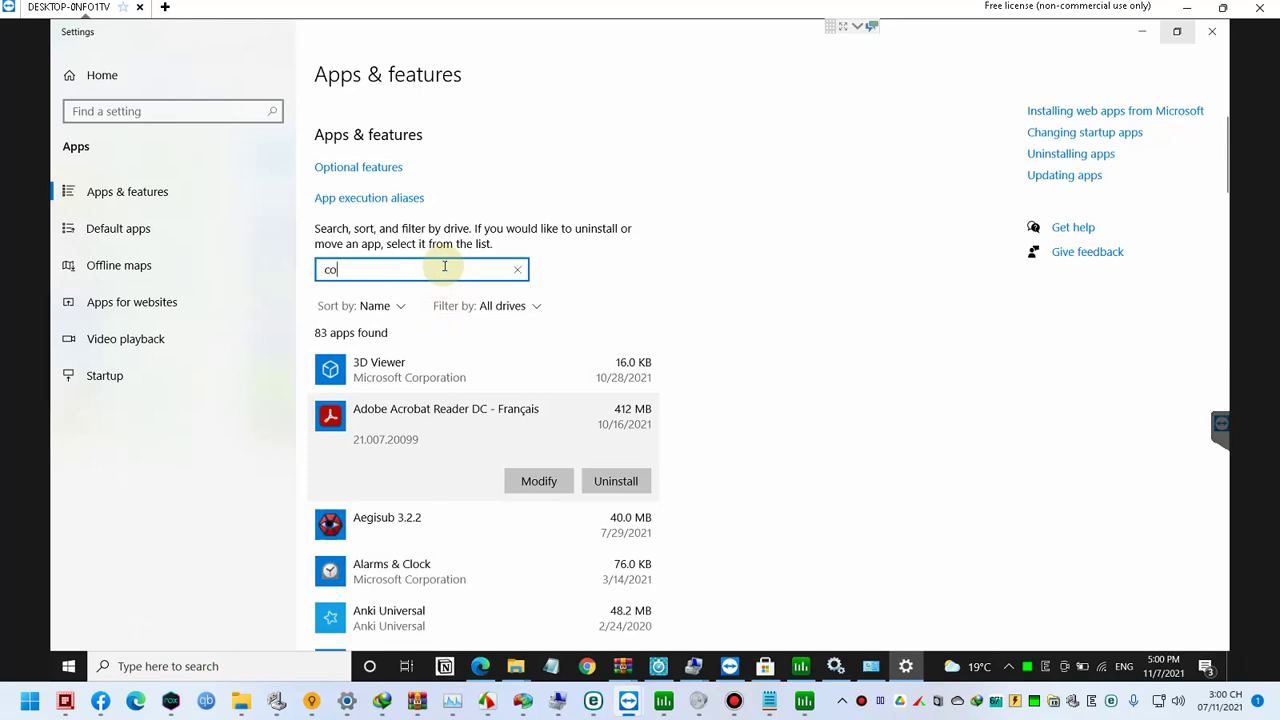
{"action": "type", "text": "r"}
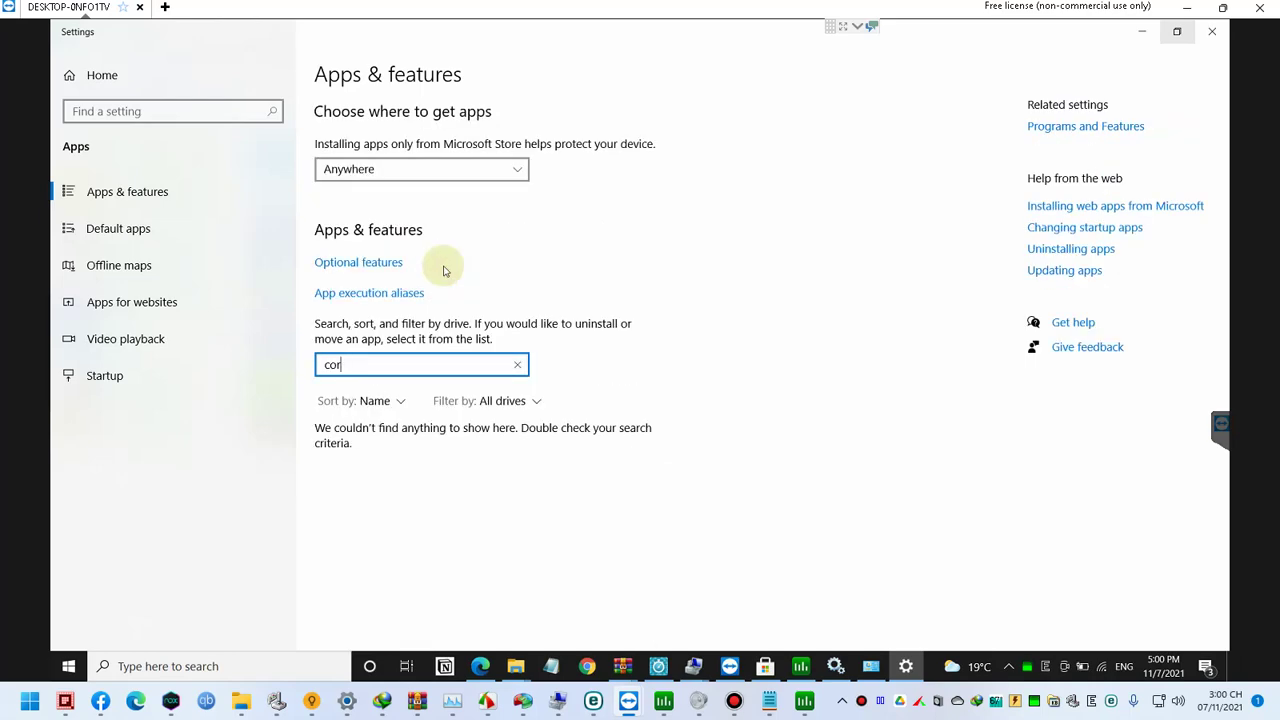
{"action": "type", "text": "rtta"}
{"action": "left_click", "coordinate": [475, 475]}
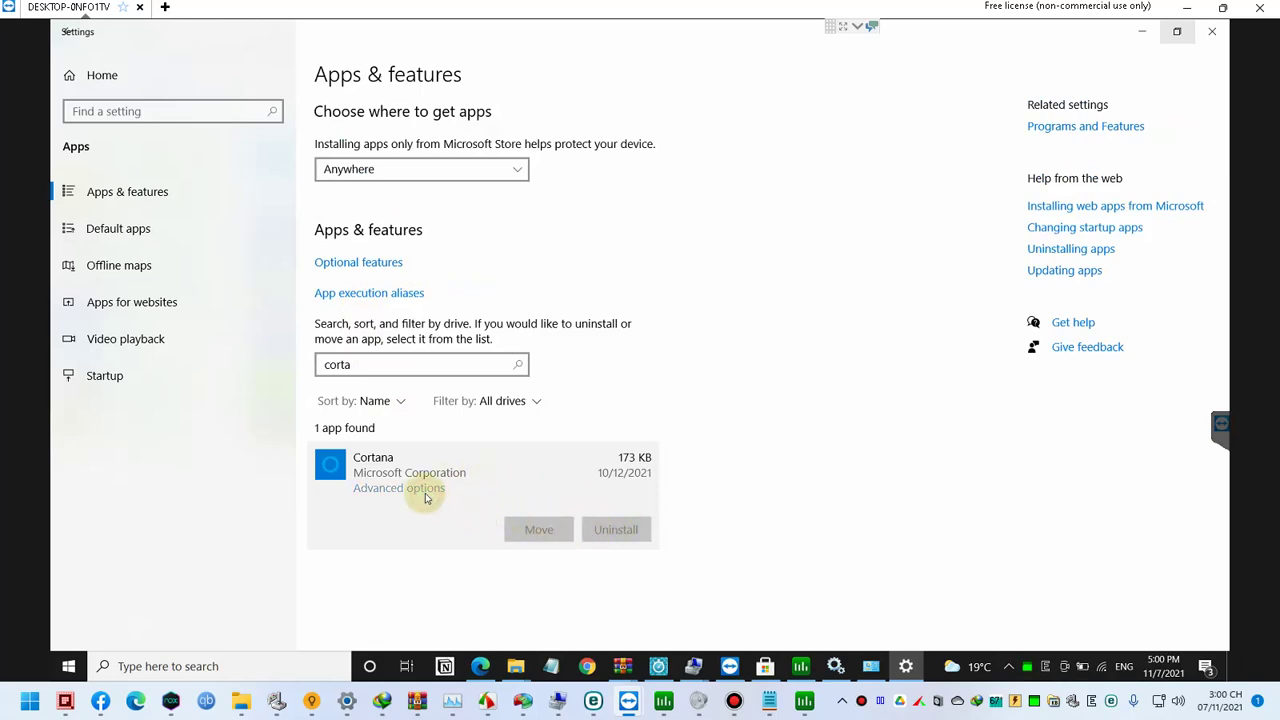
{"action": "left_click", "coordinate": [425, 490]}
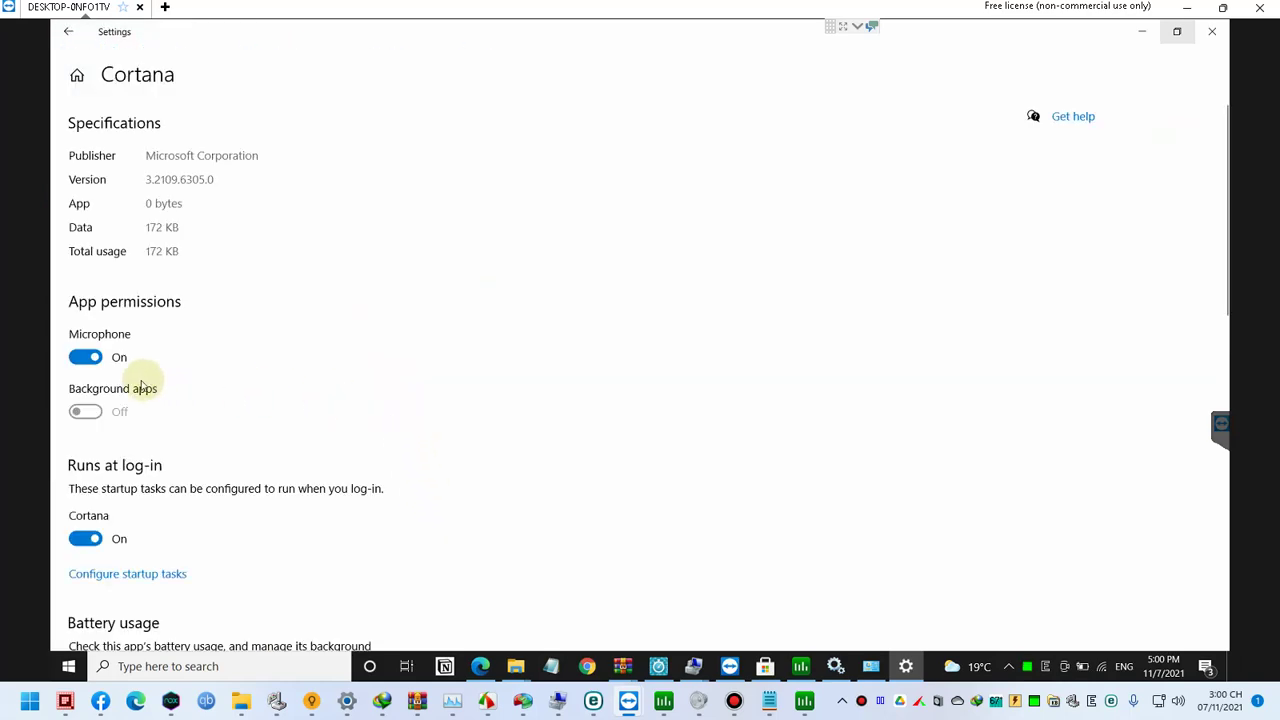
Step: Switch off Cortana's Runs at log-in and microphone access, then close Settings
{"action": "left_click", "coordinate": [88, 546]}
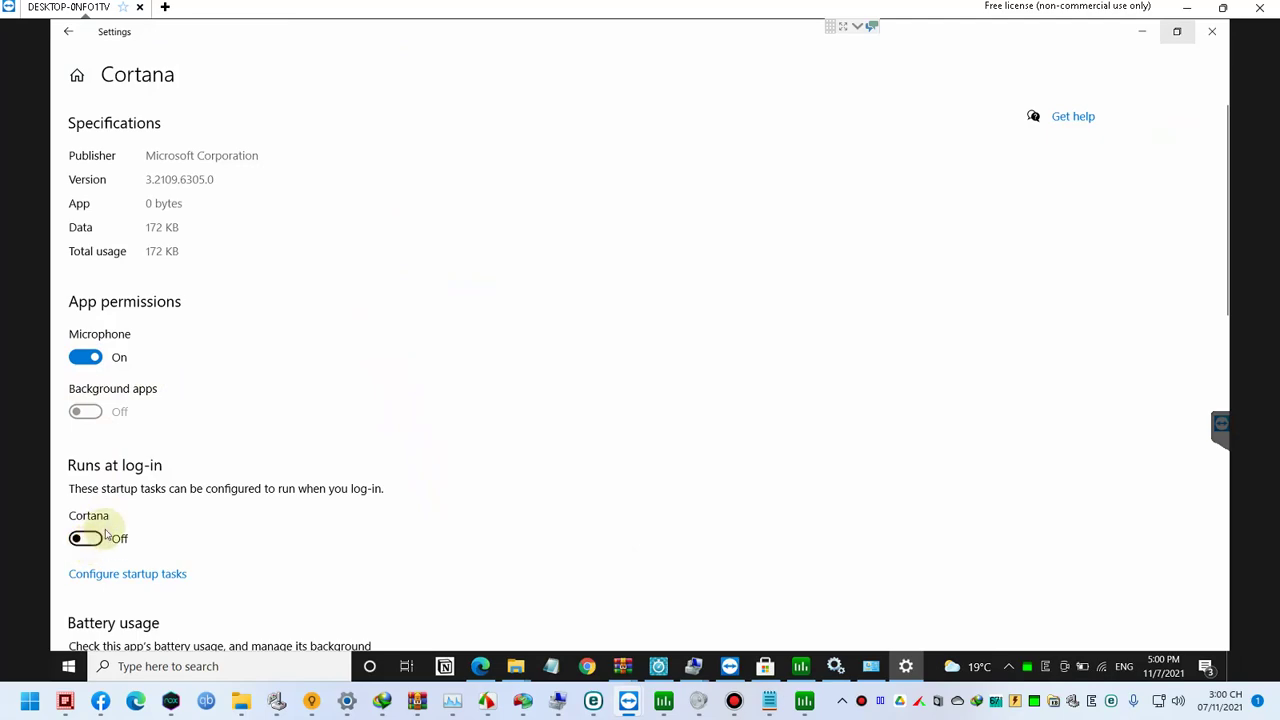
{"action": "scroll", "coordinate": [107, 535], "scroll_direction": "down", "scroll_amount": 5}
{"action": "scroll", "coordinate": [54, 304], "scroll_direction": "up", "scroll_amount": 4}
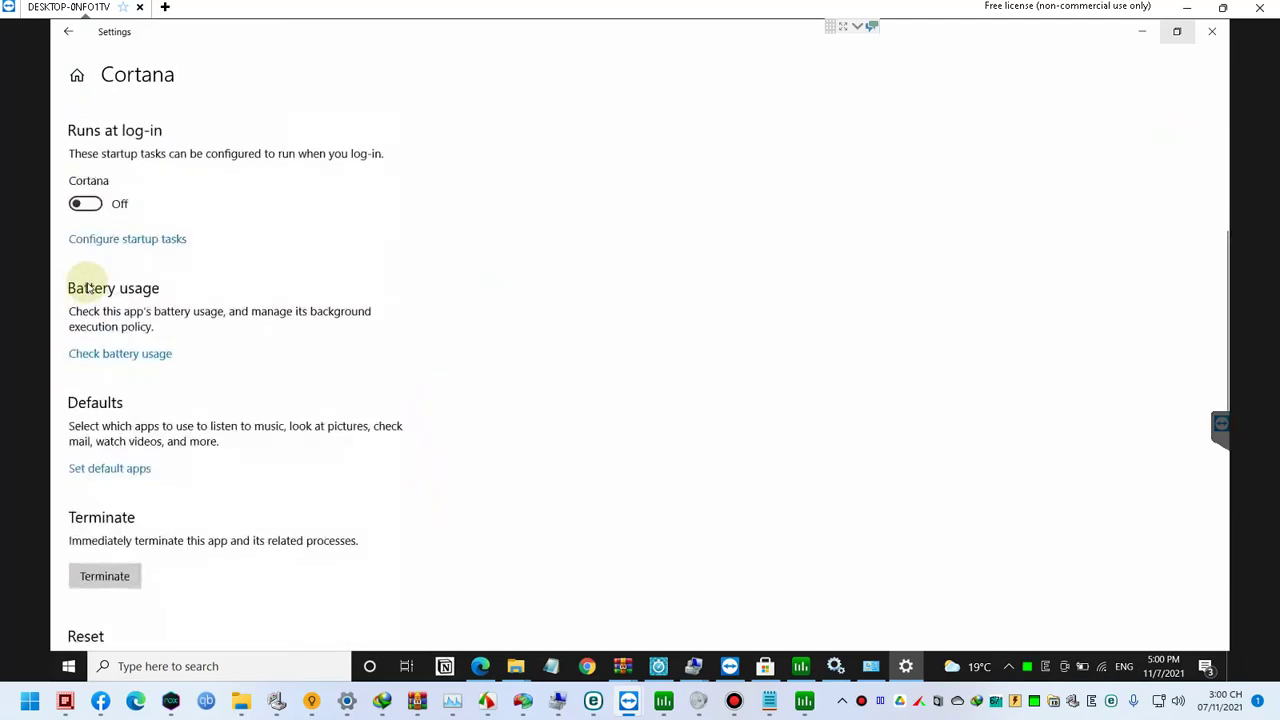
{"action": "left_click", "coordinate": [88, 189]}
{"action": "scroll", "coordinate": [200, 343], "scroll_direction": "down", "scroll_amount": 10}
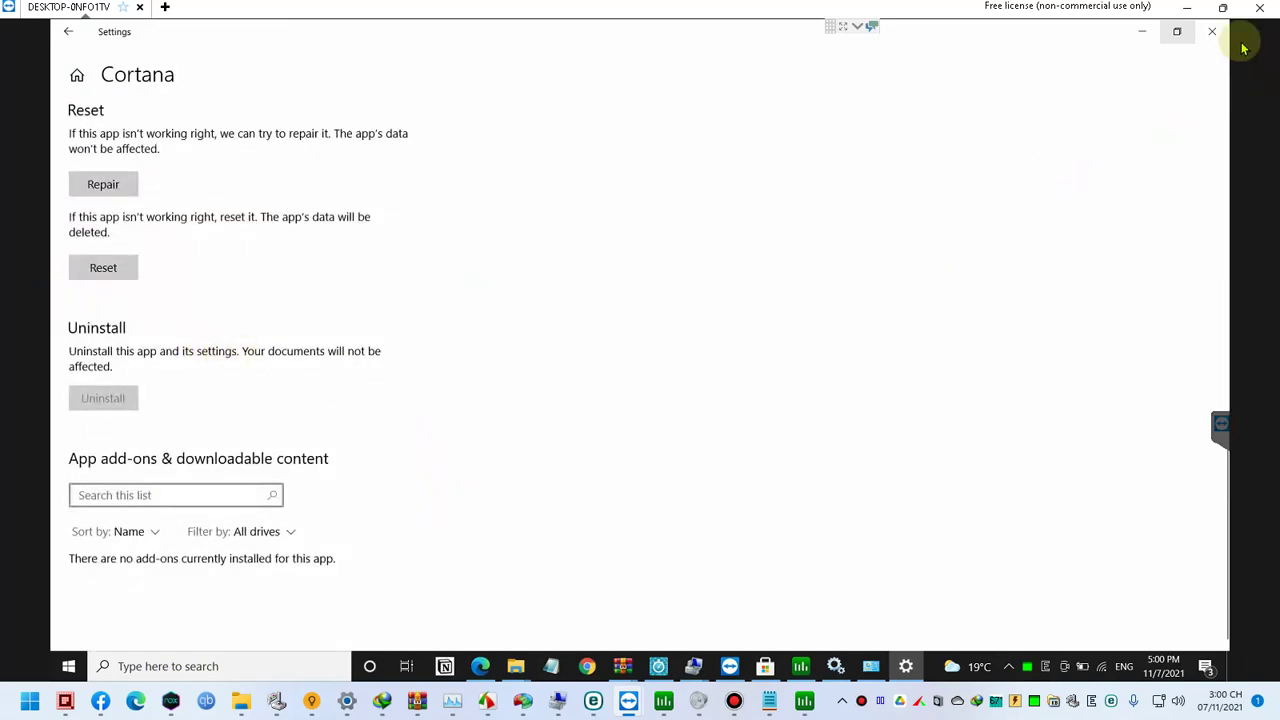
{"action": "left_click", "coordinate": [1212, 31]}
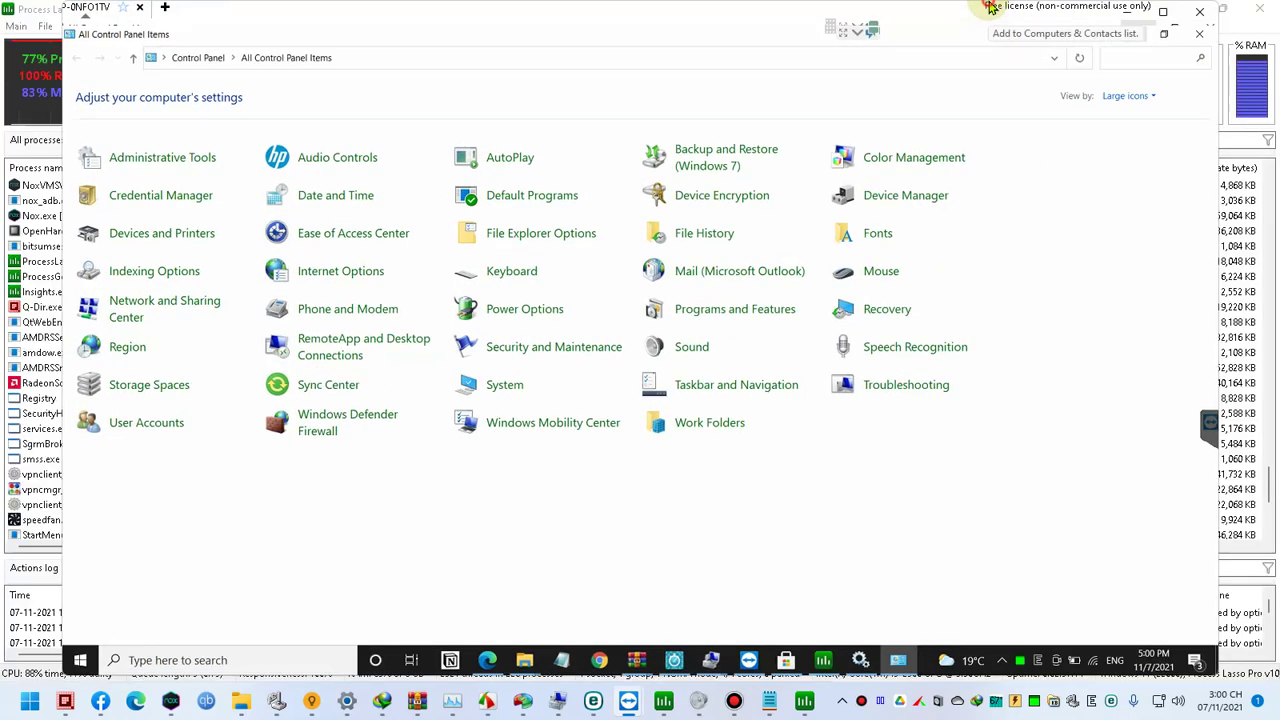
{"action": "left_click", "coordinate": [698, 494]}
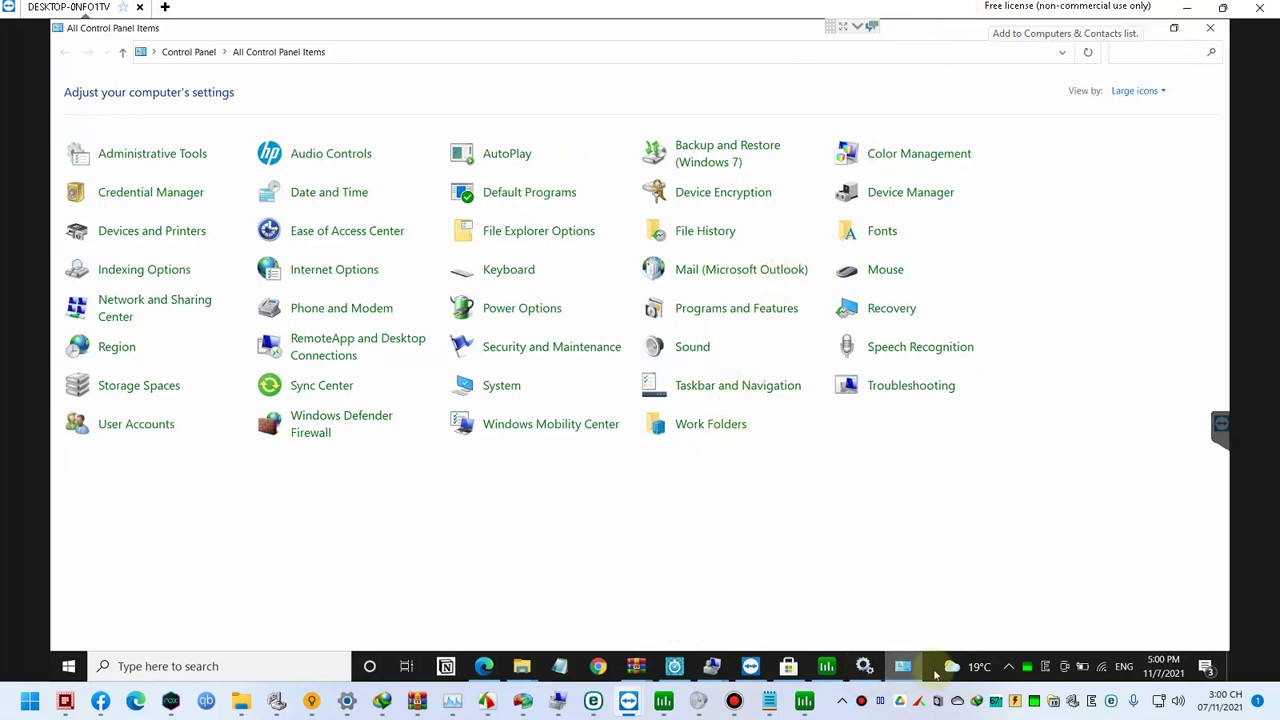
Step: Enable the built-in Administrator account with 'net user administrator /active:yes' in an elevated Command Prompt
{"action": "key", "text": "super"}
{"action": "type", "text": "cmd"}
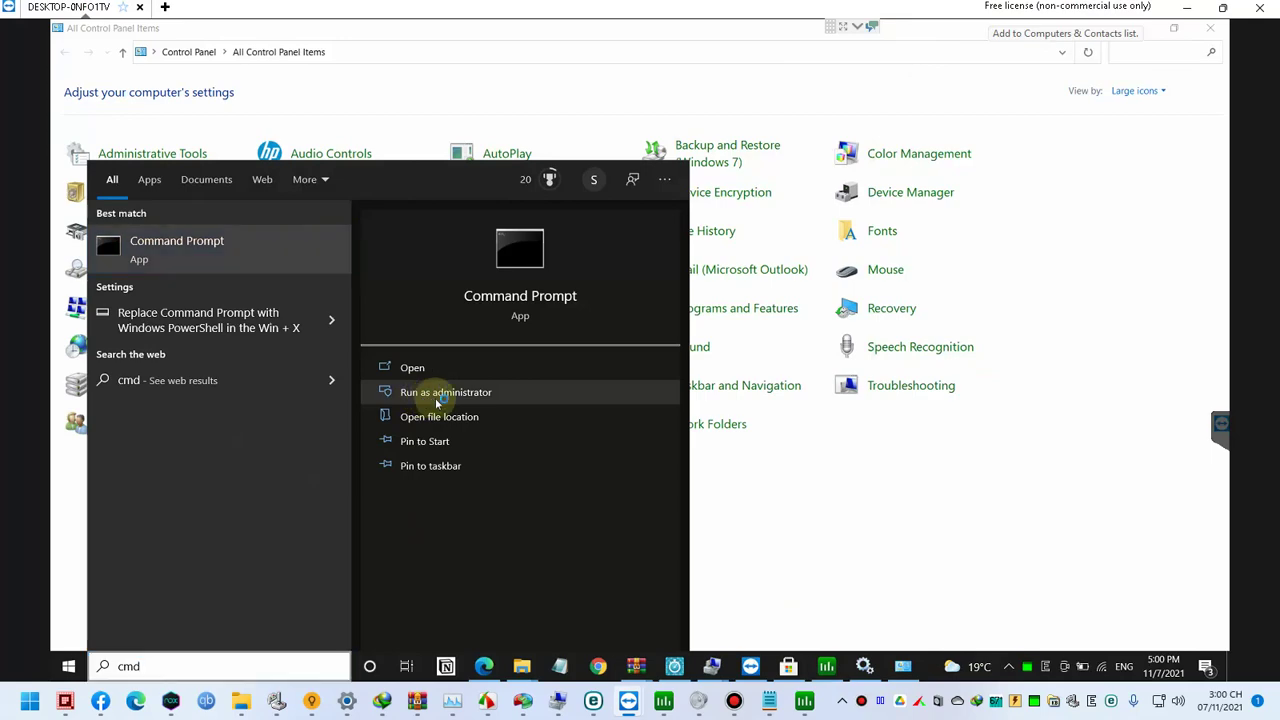
{"action": "left_click", "coordinate": [475, 392]}
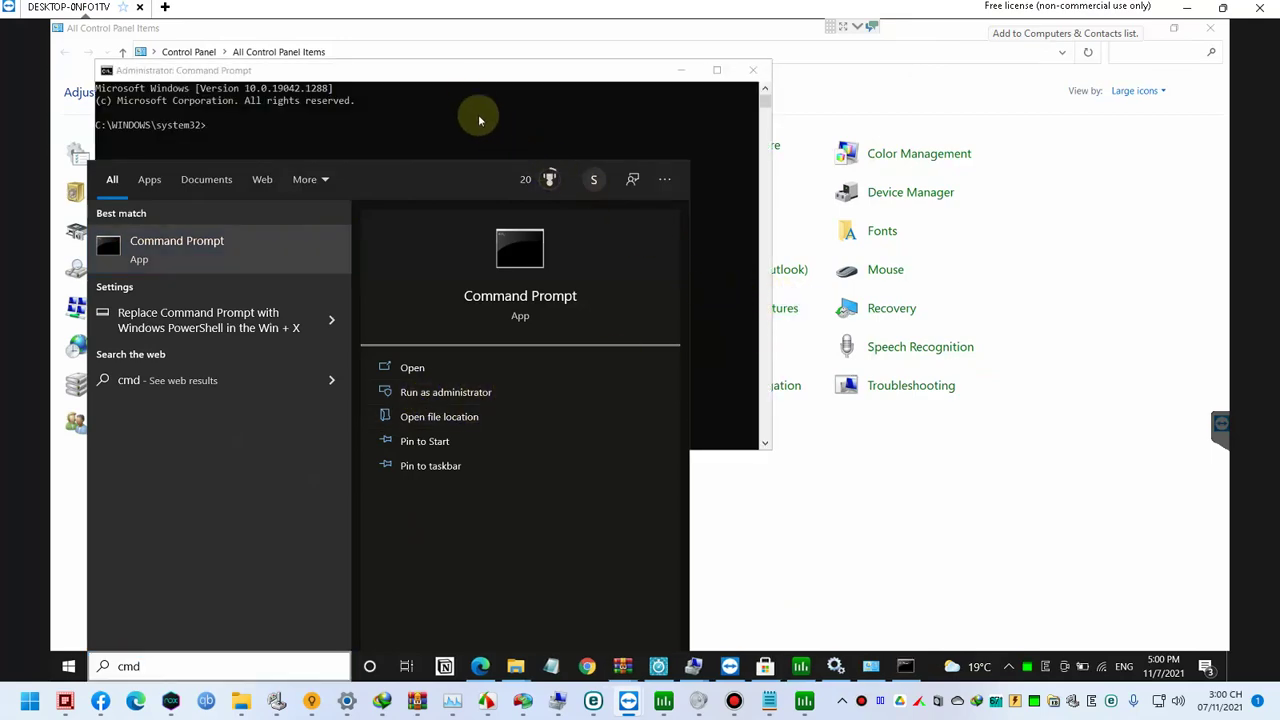
{"action": "left_click", "coordinate": [472, 82]}
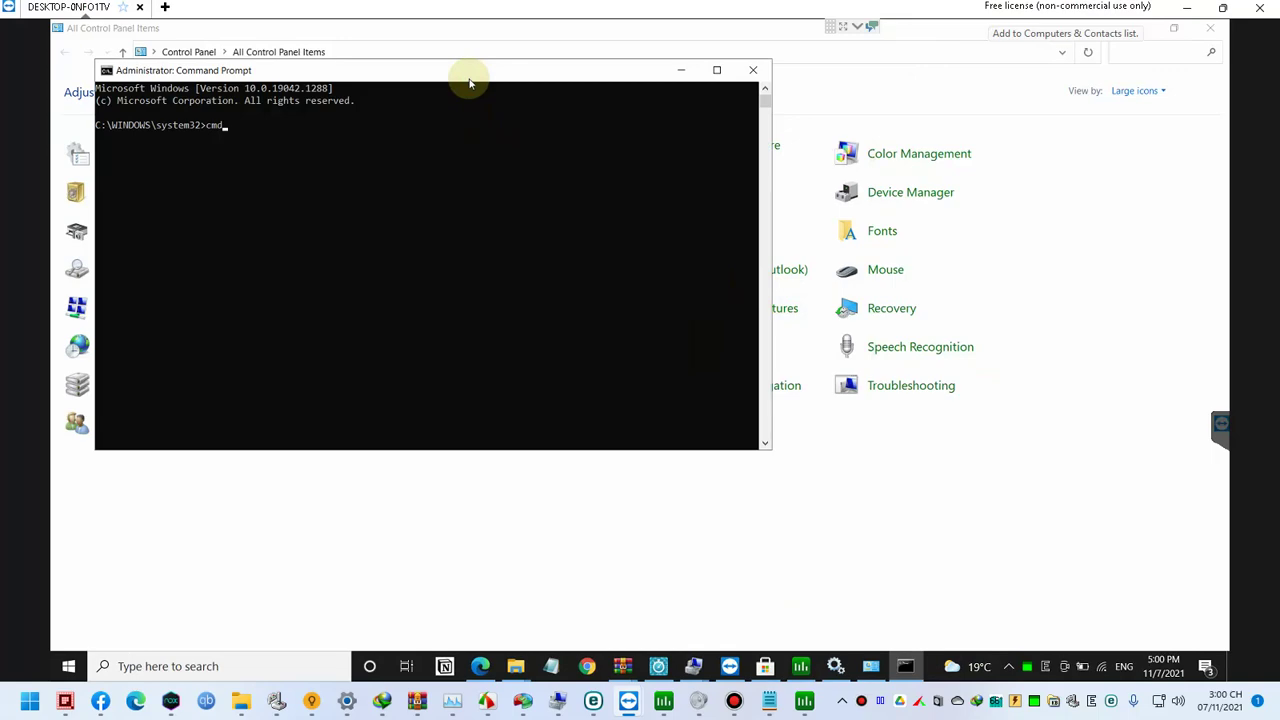
{"action": "type", "text": "net user administrator /active:yes"}
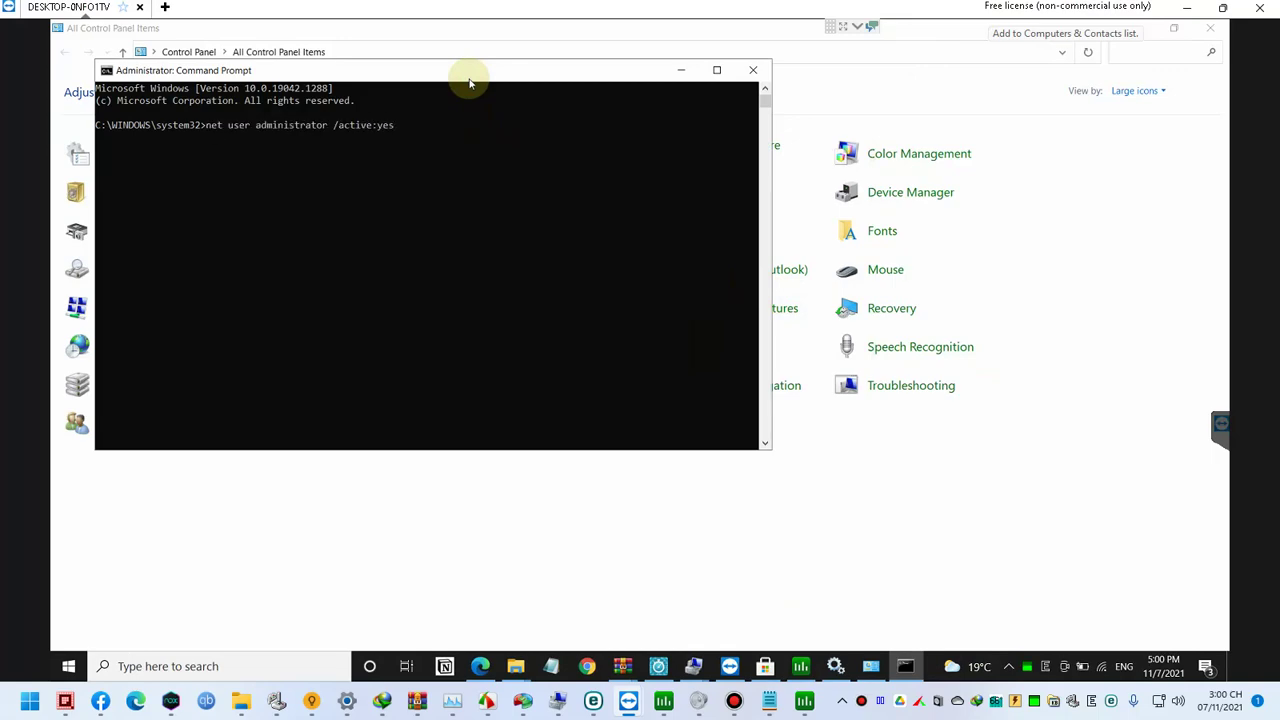
{"action": "key", "text": "Return"}
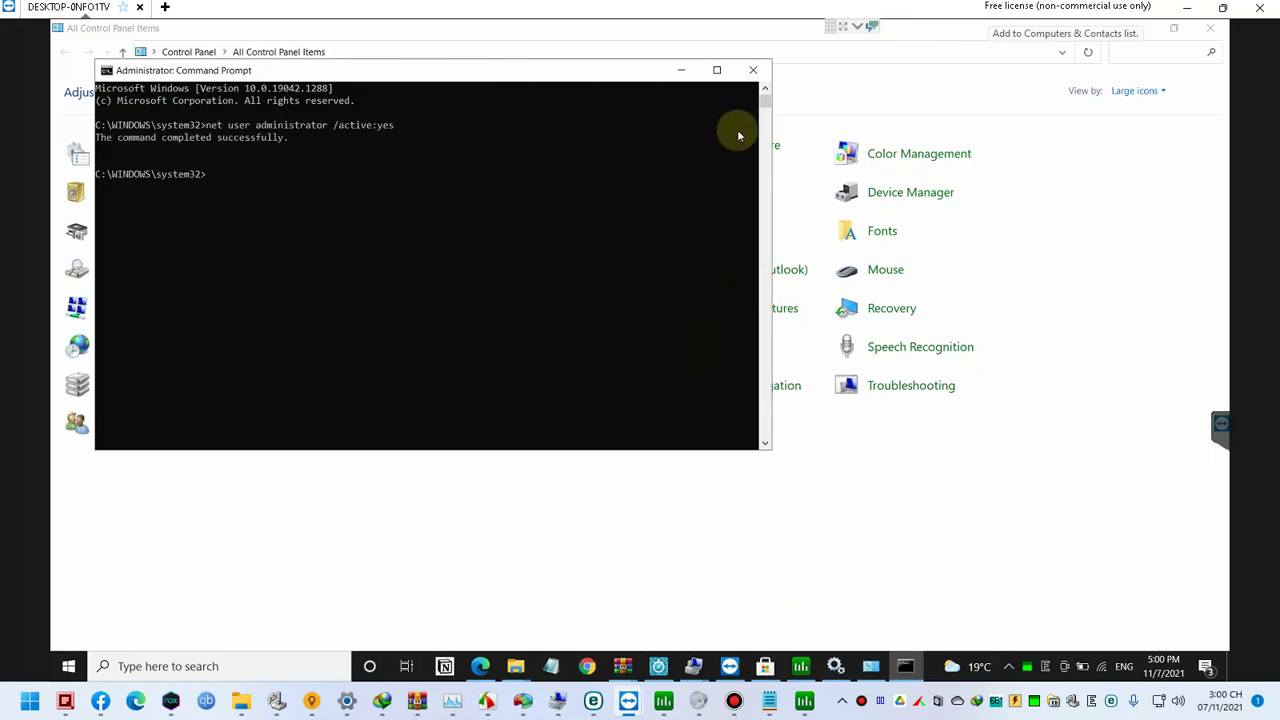
Step: Close Control Panel, Services and Process Lasso, and minimize Command Prompt
{"action": "left_click", "coordinate": [1210, 27]}
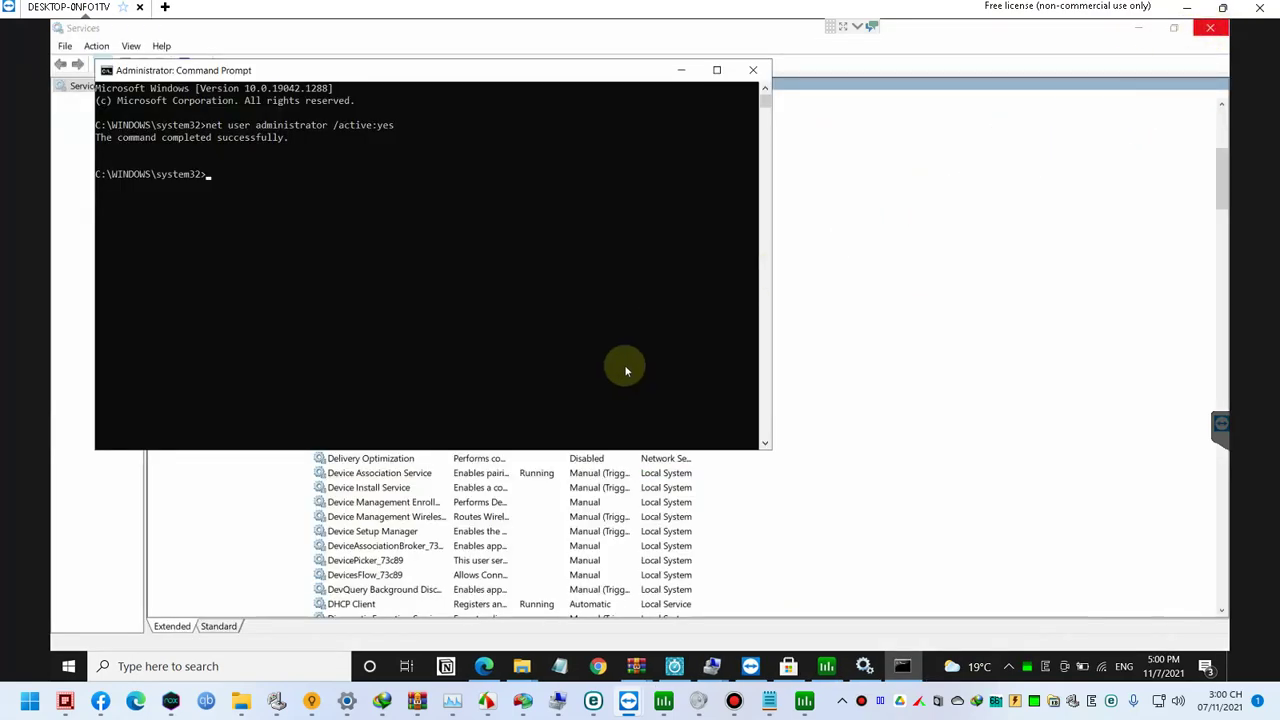
{"action": "left_click", "coordinate": [453, 517]}
{"action": "left_click", "coordinate": [1210, 27]}
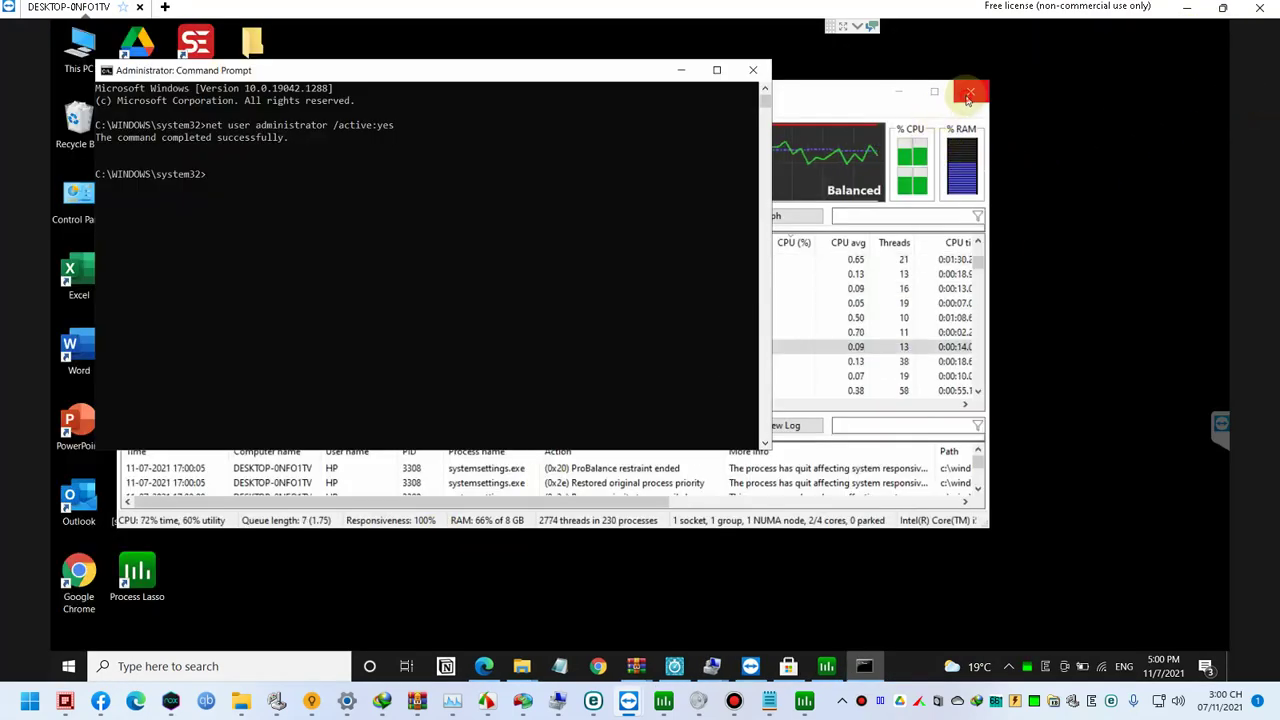
{"action": "left_click", "coordinate": [970, 94]}
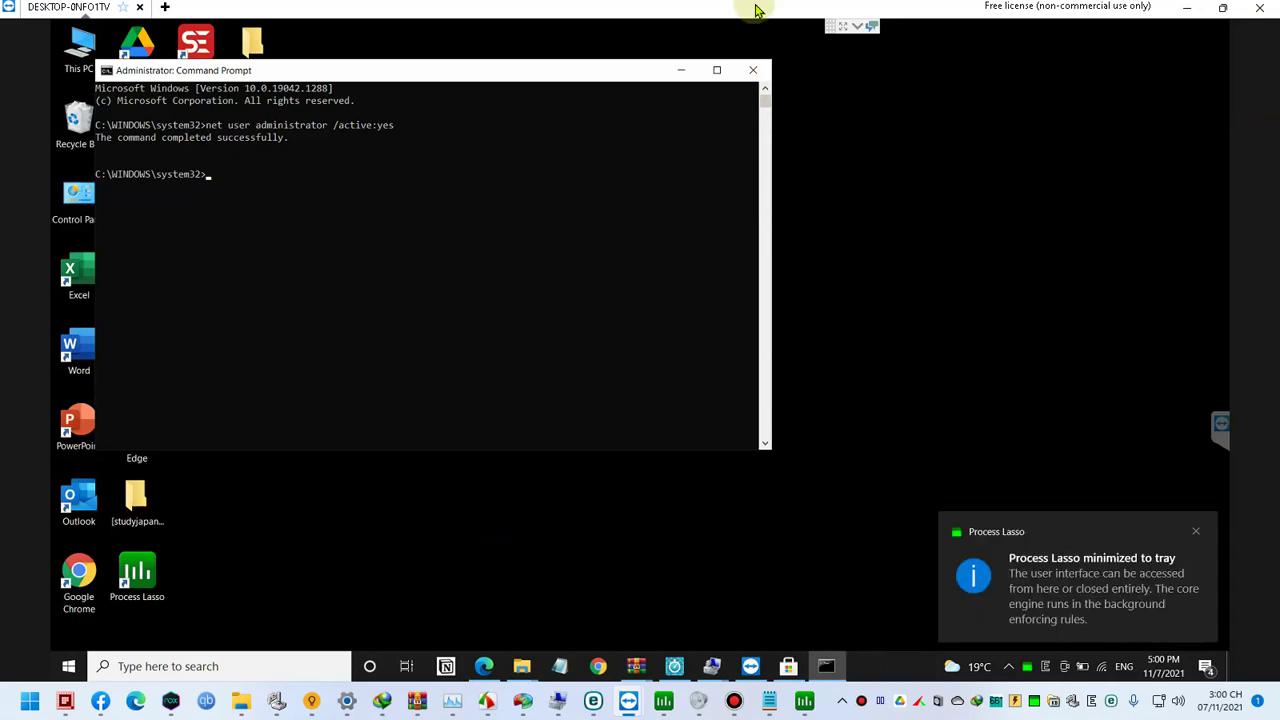
{"action": "left_click", "coordinate": [69, 667]}
{"action": "left_click", "coordinate": [916, 380]}
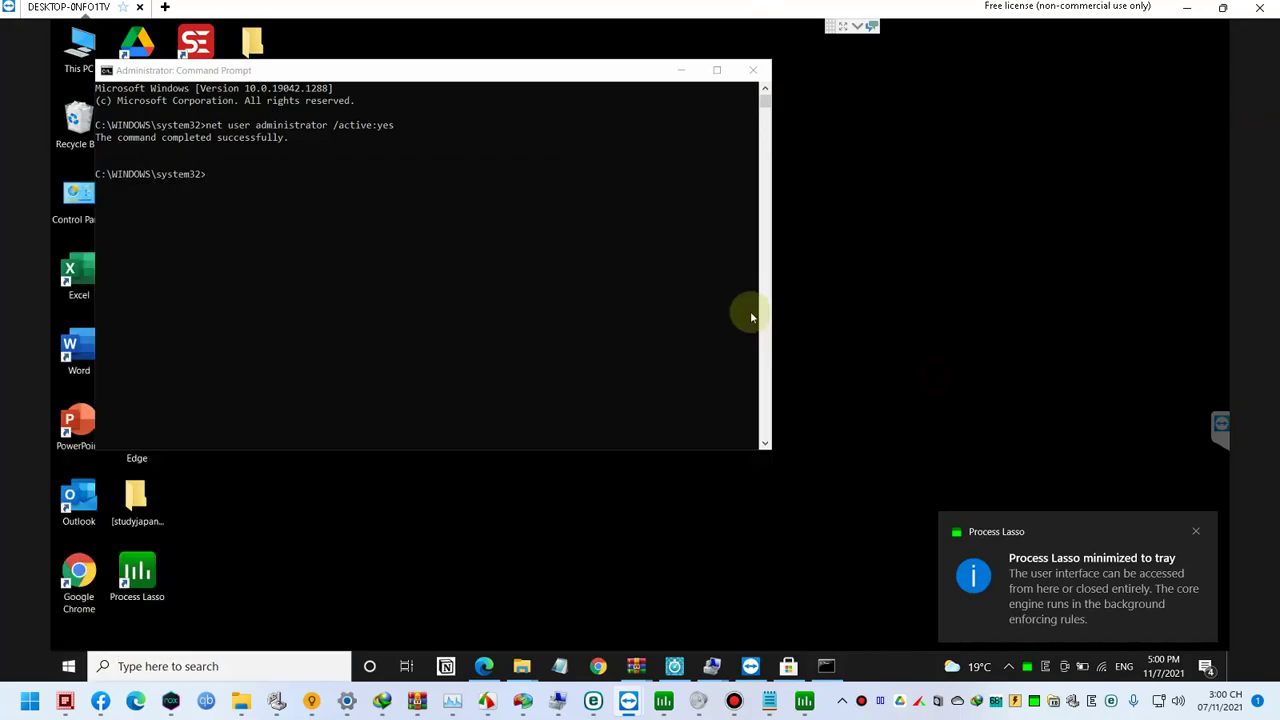
{"action": "left_click", "coordinate": [684, 71]}
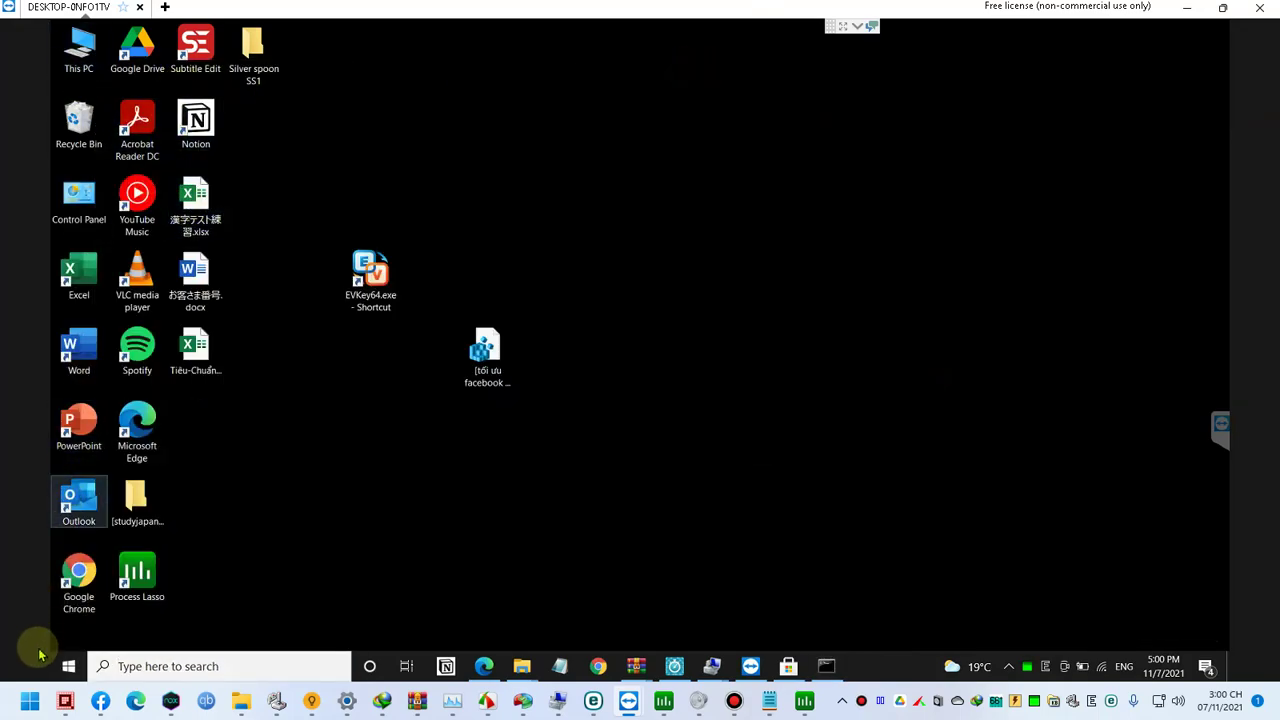
{"action": "left_click", "coordinate": [65, 665]}
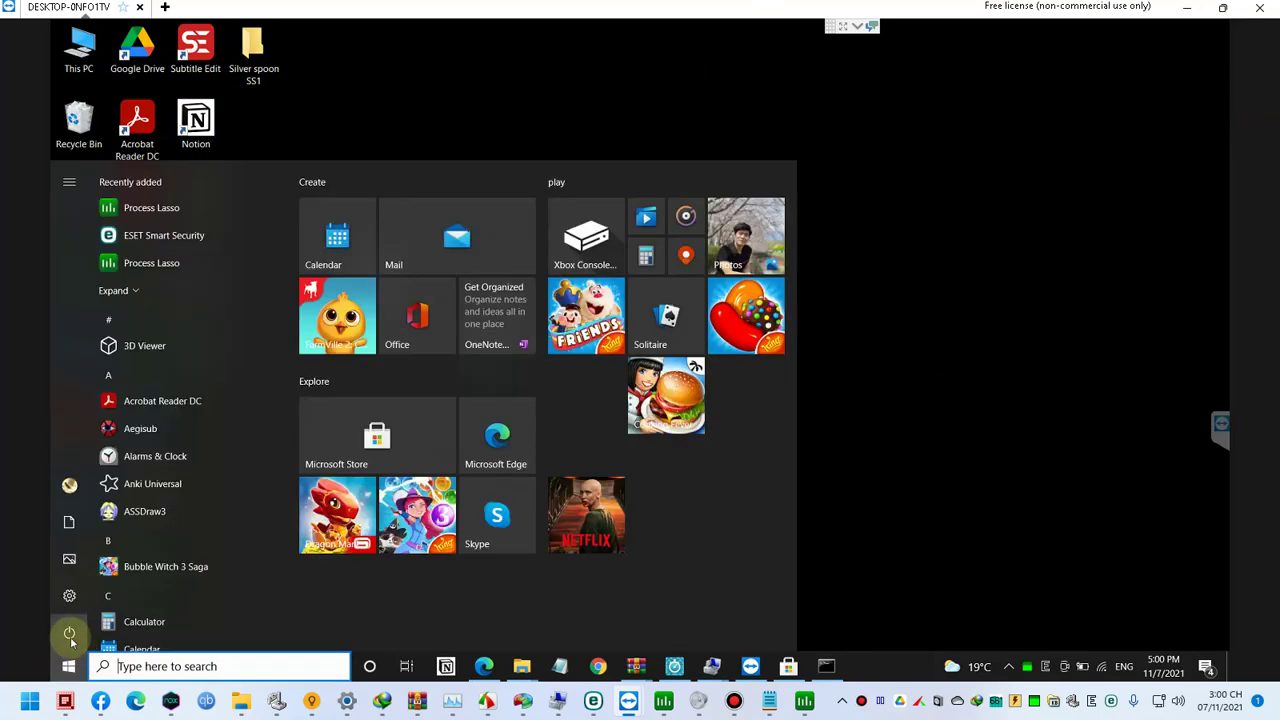
Step: Leave the current session via the Start menu and sign in as Administrator from the lock screen
{"action": "left_click", "coordinate": [67, 636]}
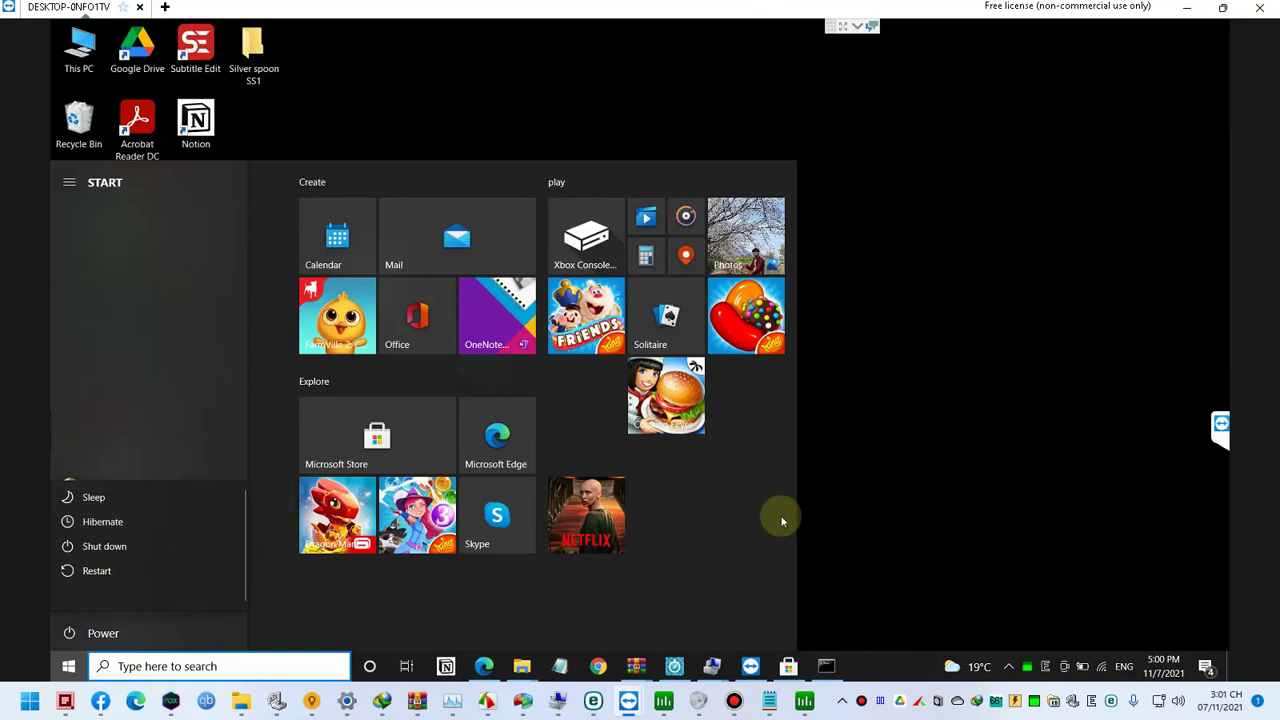
{"action": "left_click", "coordinate": [878, 476]}
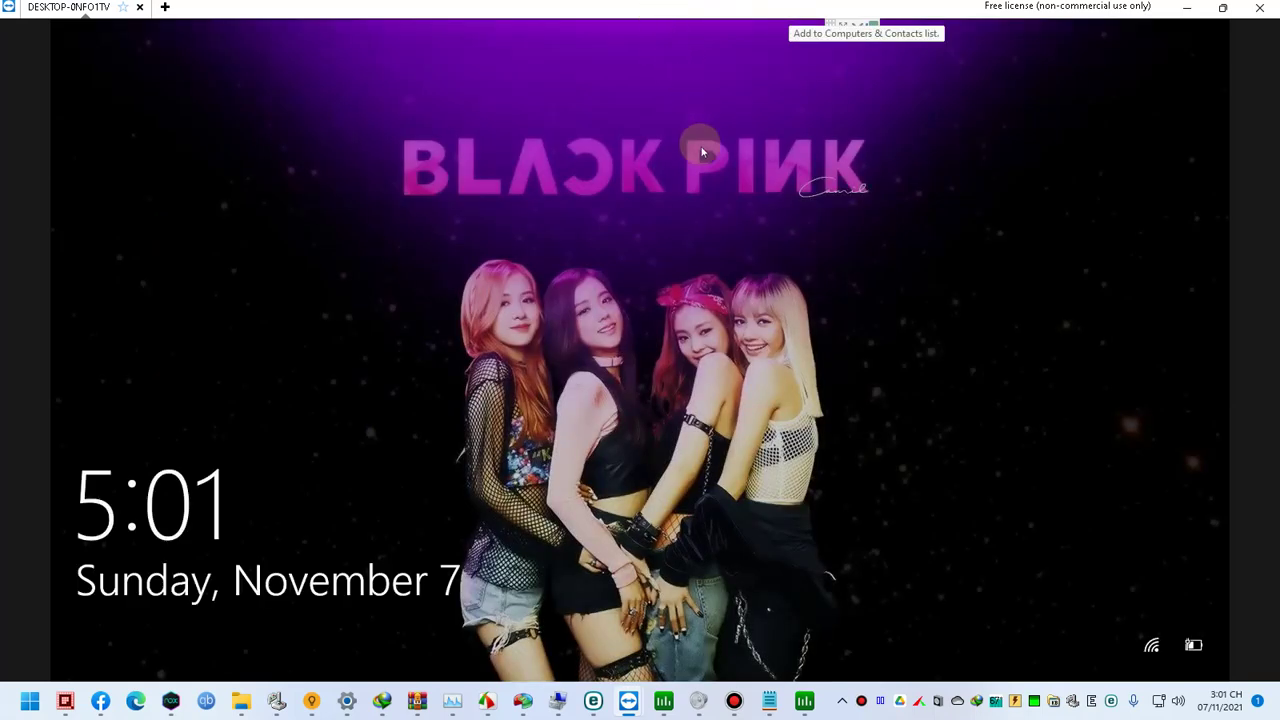
{"action": "left_click", "coordinate": [700, 241]}
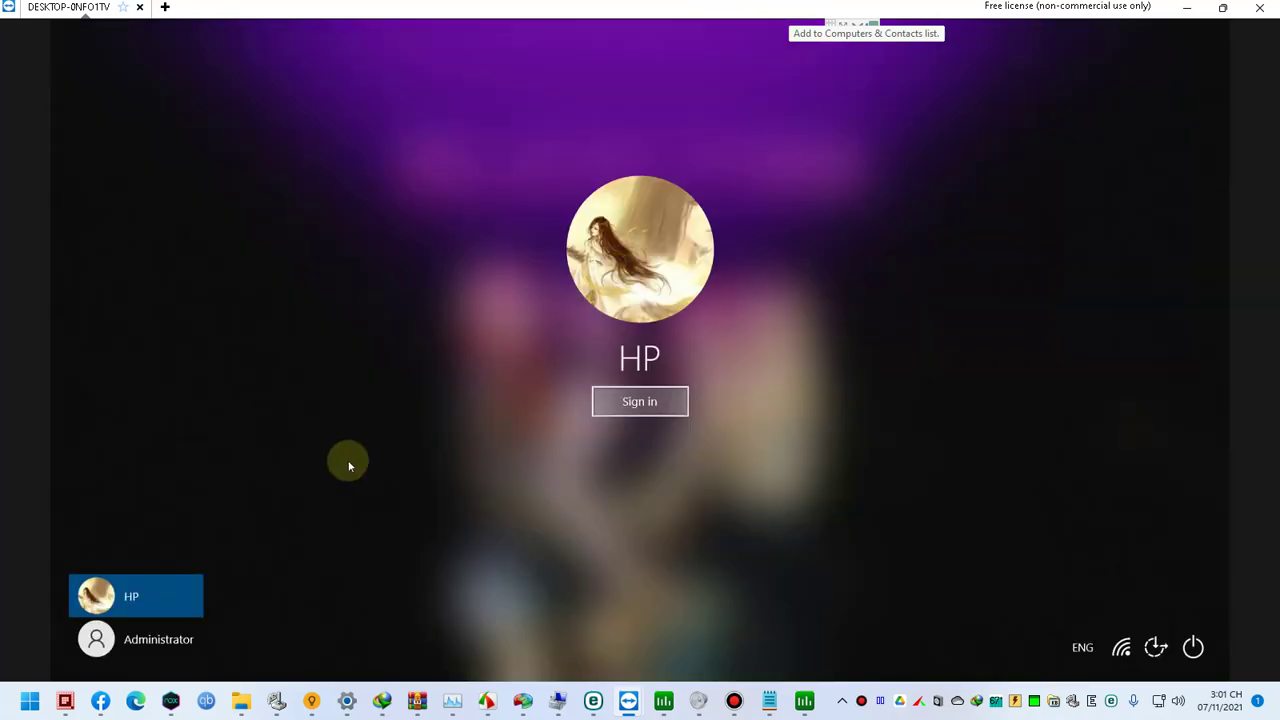
{"action": "left_click", "coordinate": [181, 641]}
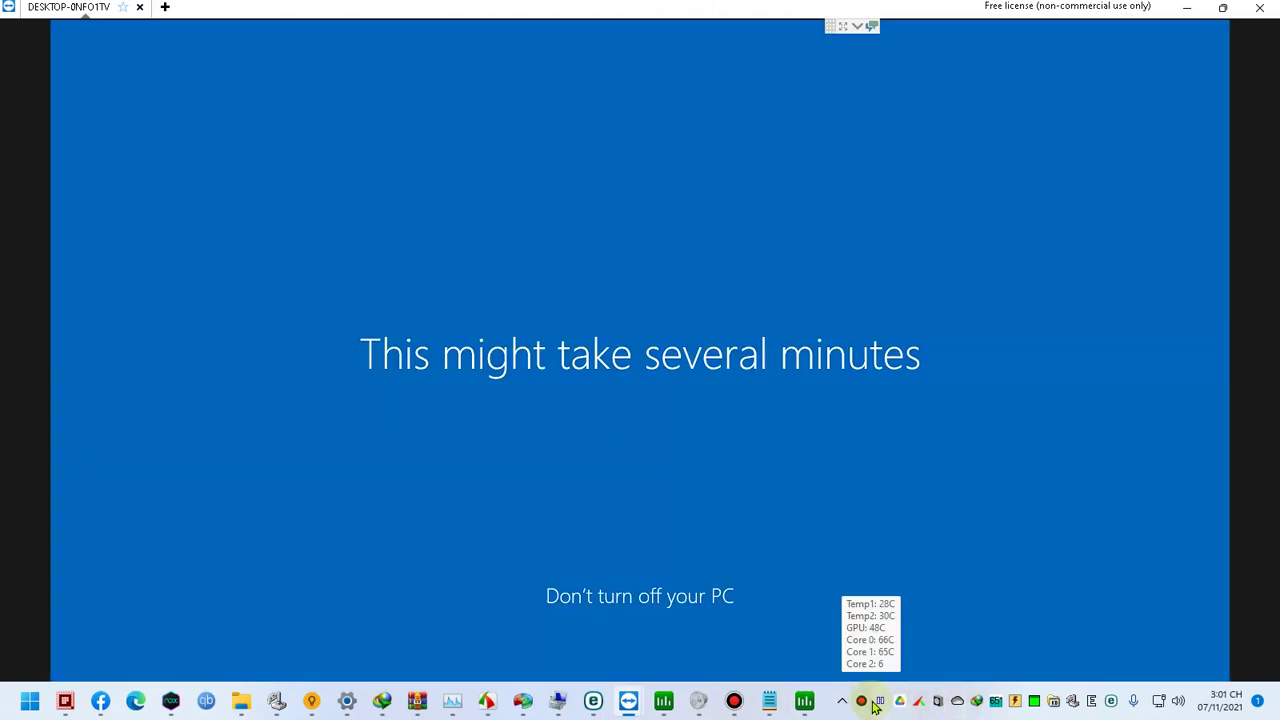
{"action": "left_click", "coordinate": [878, 702]}
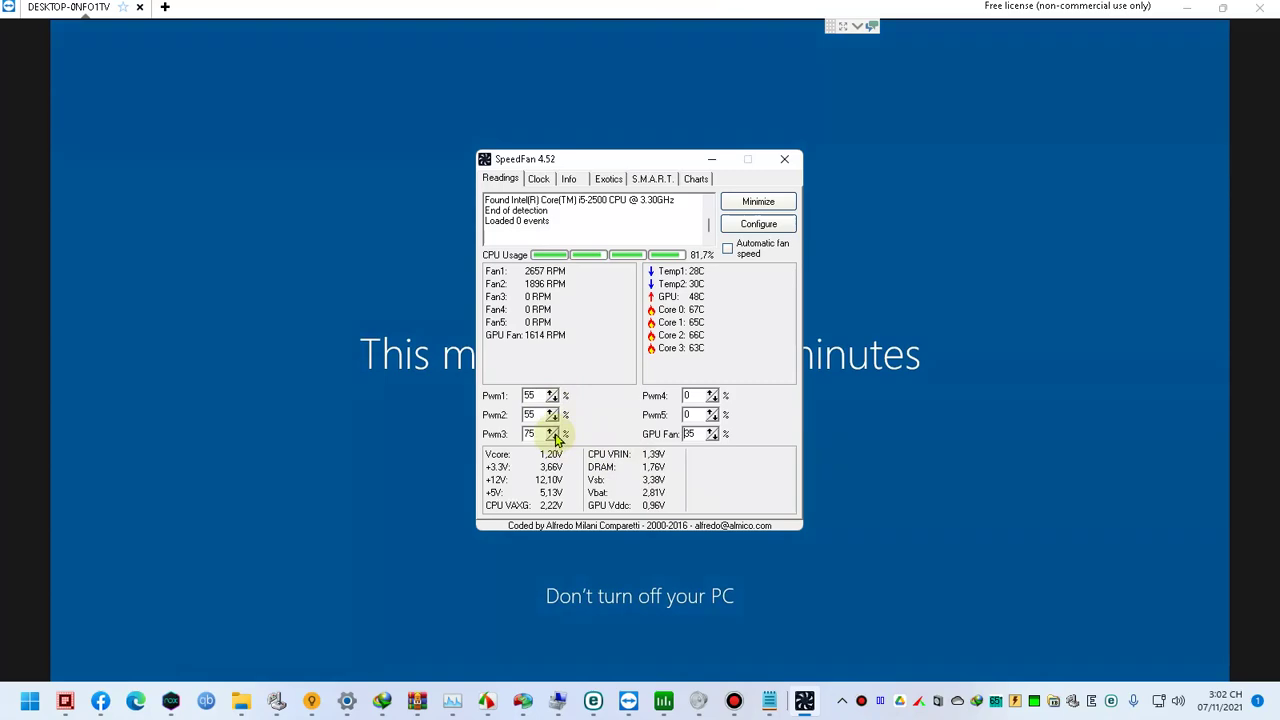
Step: Raise SpeedFan's Pwm1 fan speed to 65% and move its window to the right
{"action": "left_click", "coordinate": [551, 393]}
{"action": "left_click", "coordinate": [551, 393]}
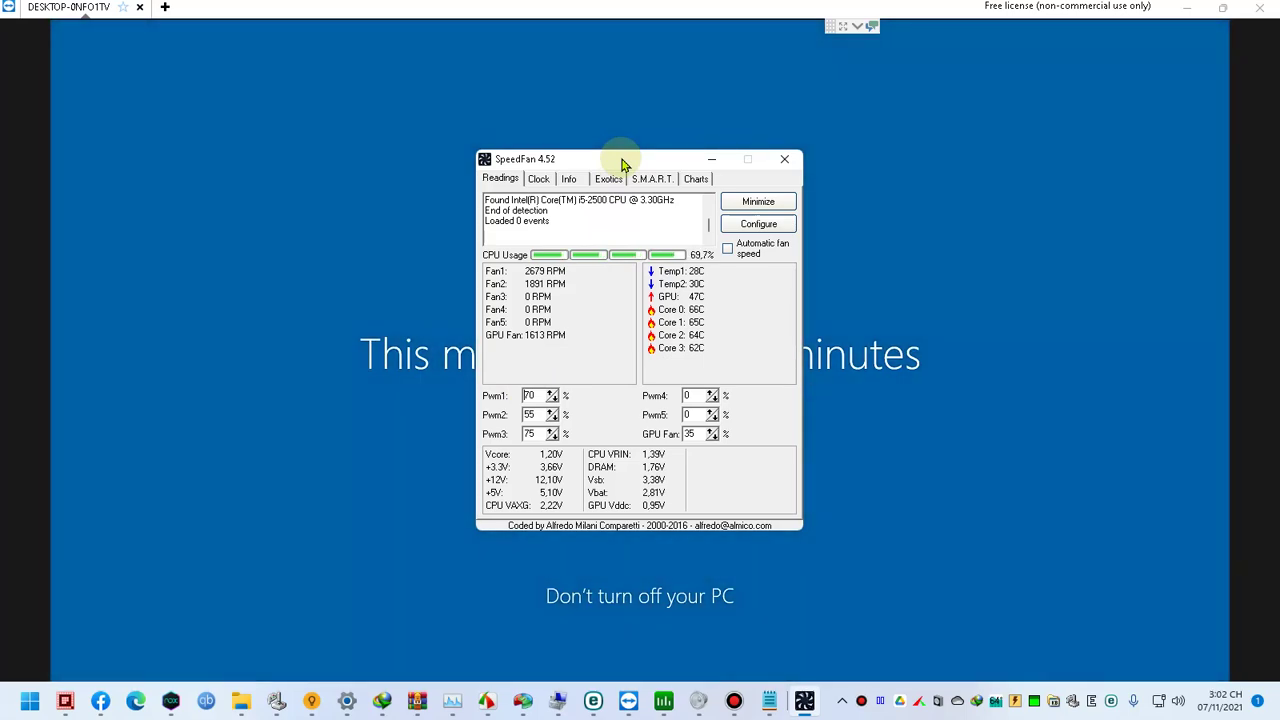
{"action": "left_click_drag", "start_coordinate": [621, 162], "coordinate": [855, 108]}
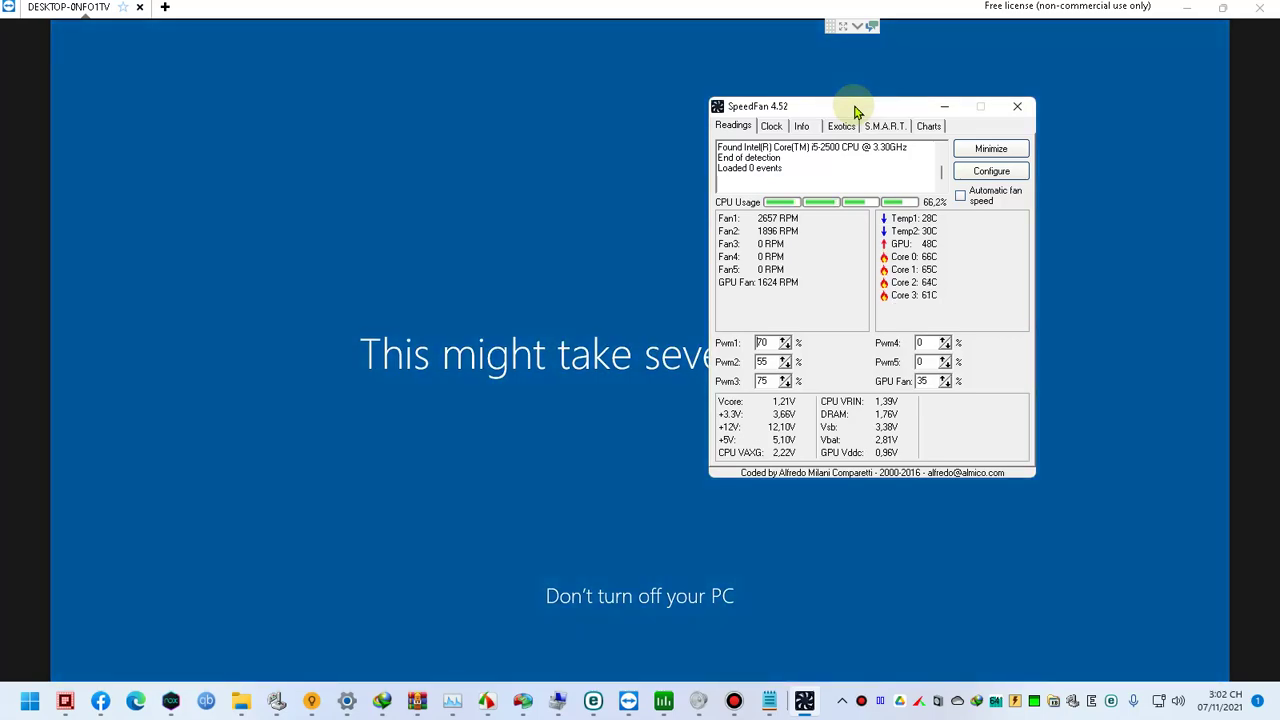
Step: Dismiss SpeedFan's window menu and expand the collapsed TeamViewer toolbar
{"action": "right_click", "coordinate": [853, 108]}
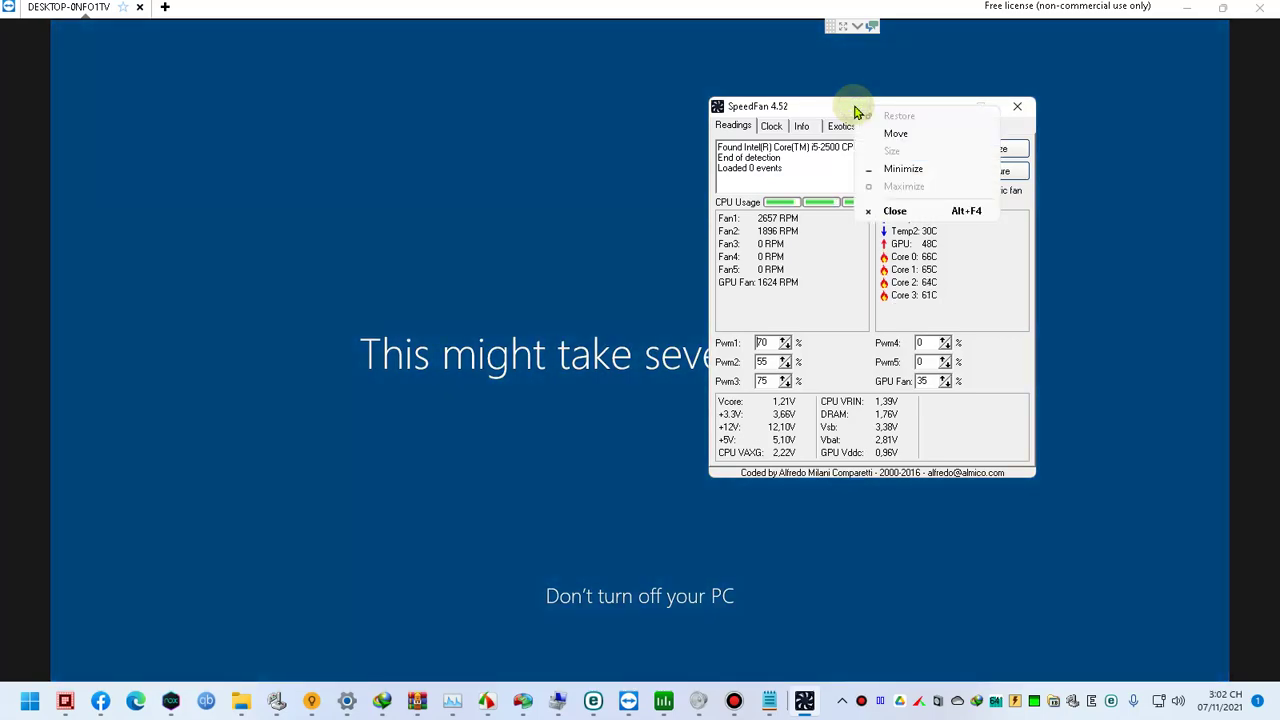
{"action": "left_click", "coordinate": [823, 106]}
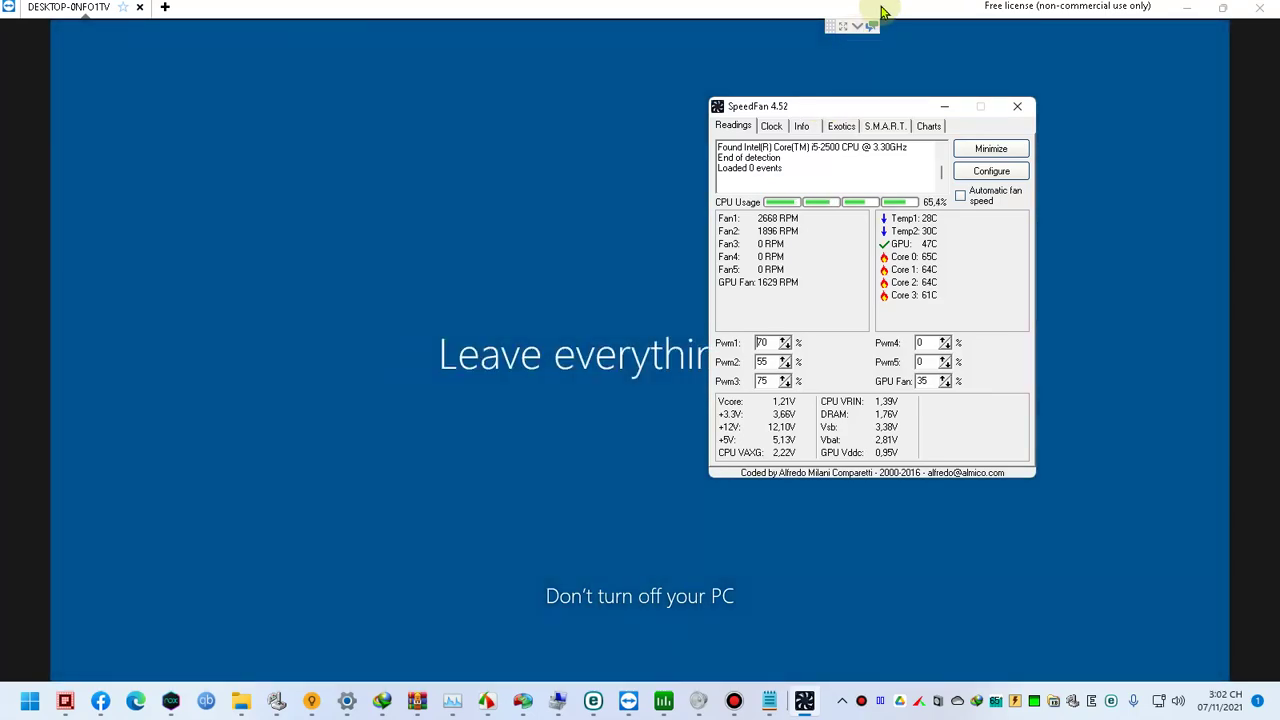
{"action": "left_click", "coordinate": [864, 30]}
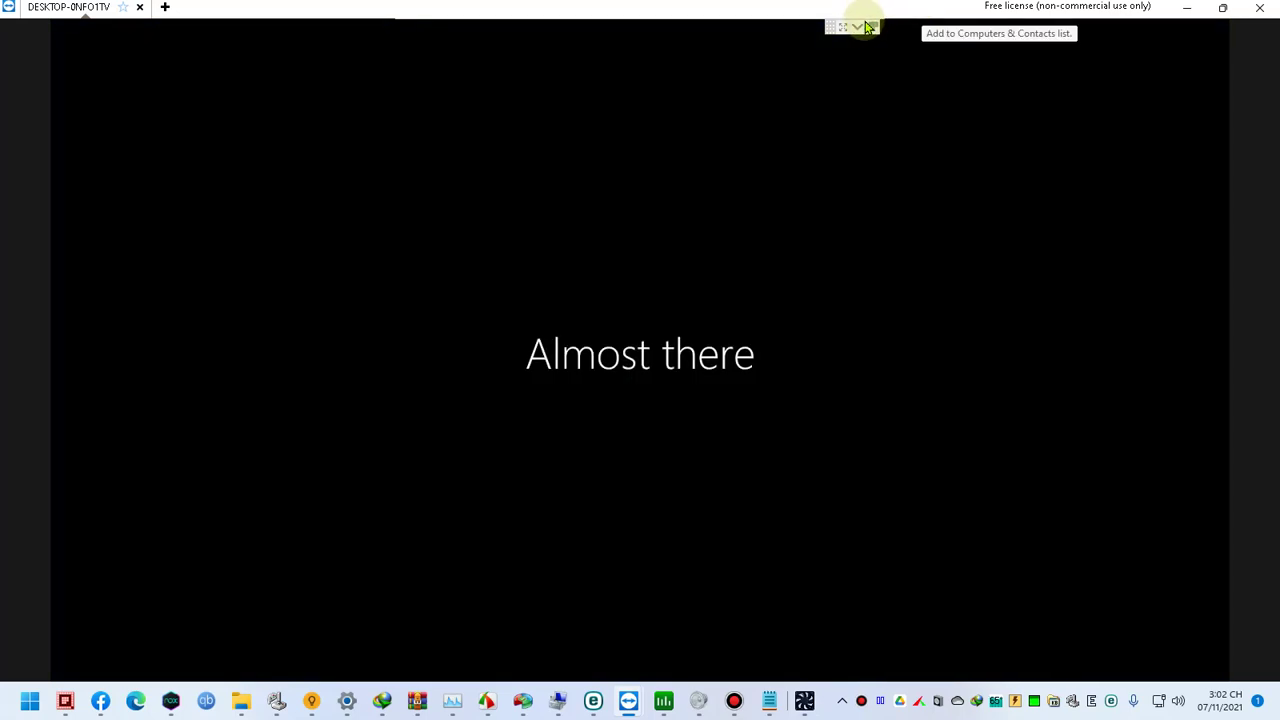
Step: Accept the Windows privacy settings to let first-time setup finish
{"action": "left_click", "coordinate": [860, 27]}
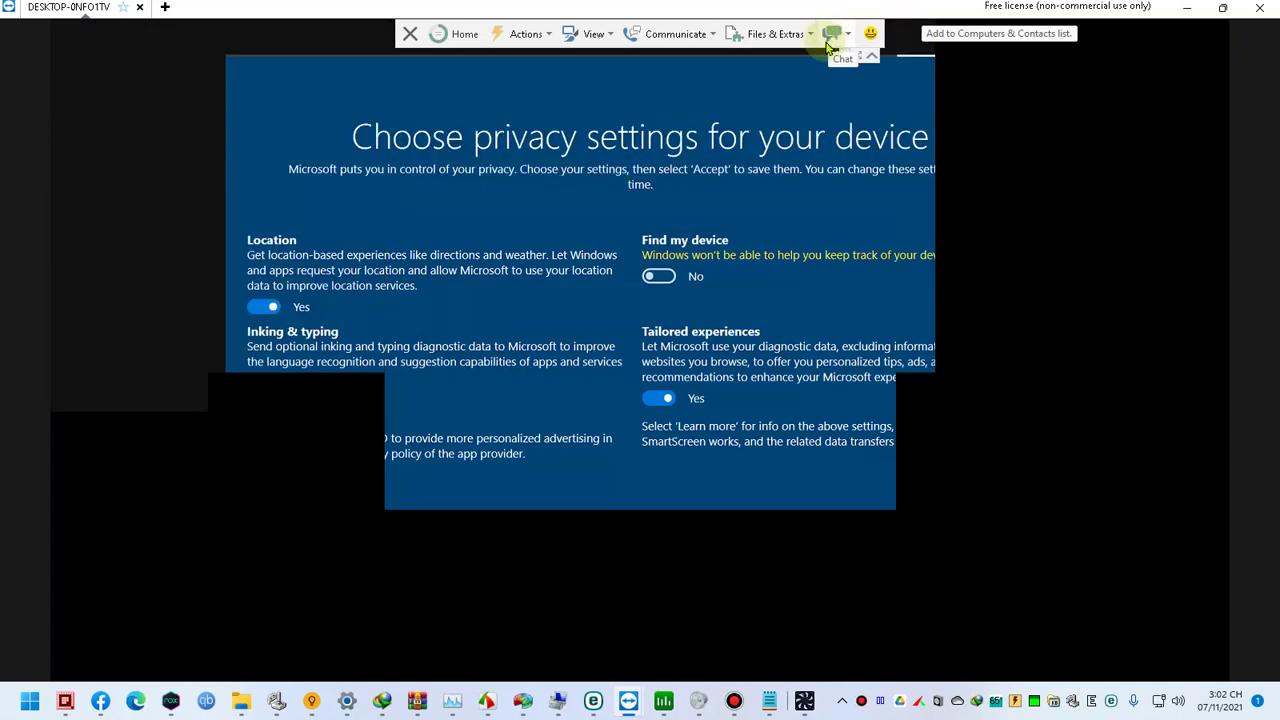
{"action": "left_click", "coordinate": [970, 610]}
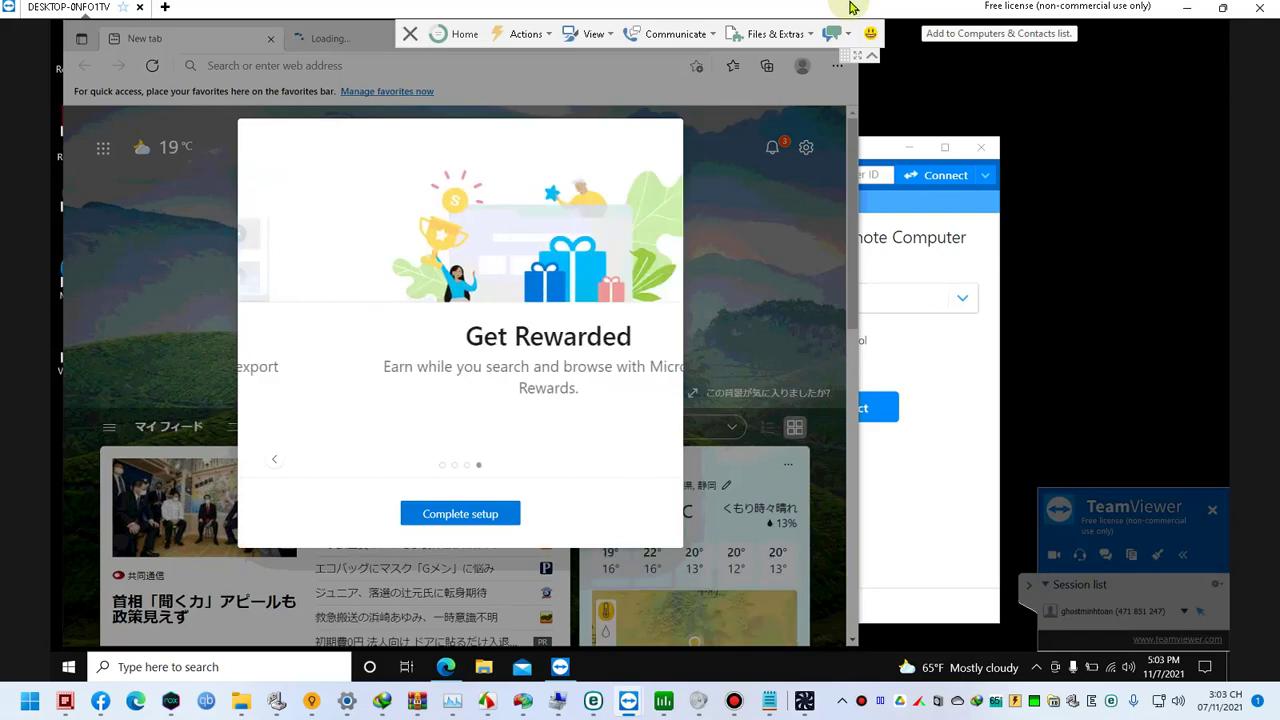
{"action": "left_click", "coordinate": [838, 34]}
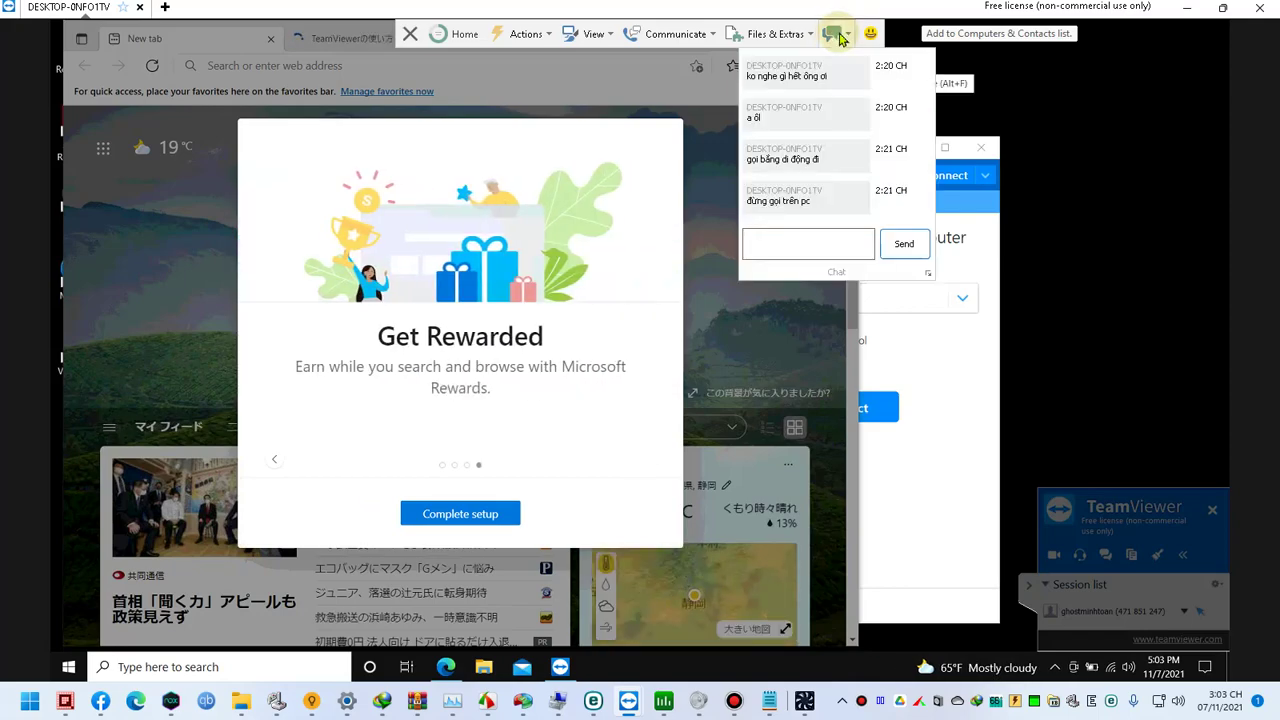
{"action": "left_click", "coordinate": [851, 9]}
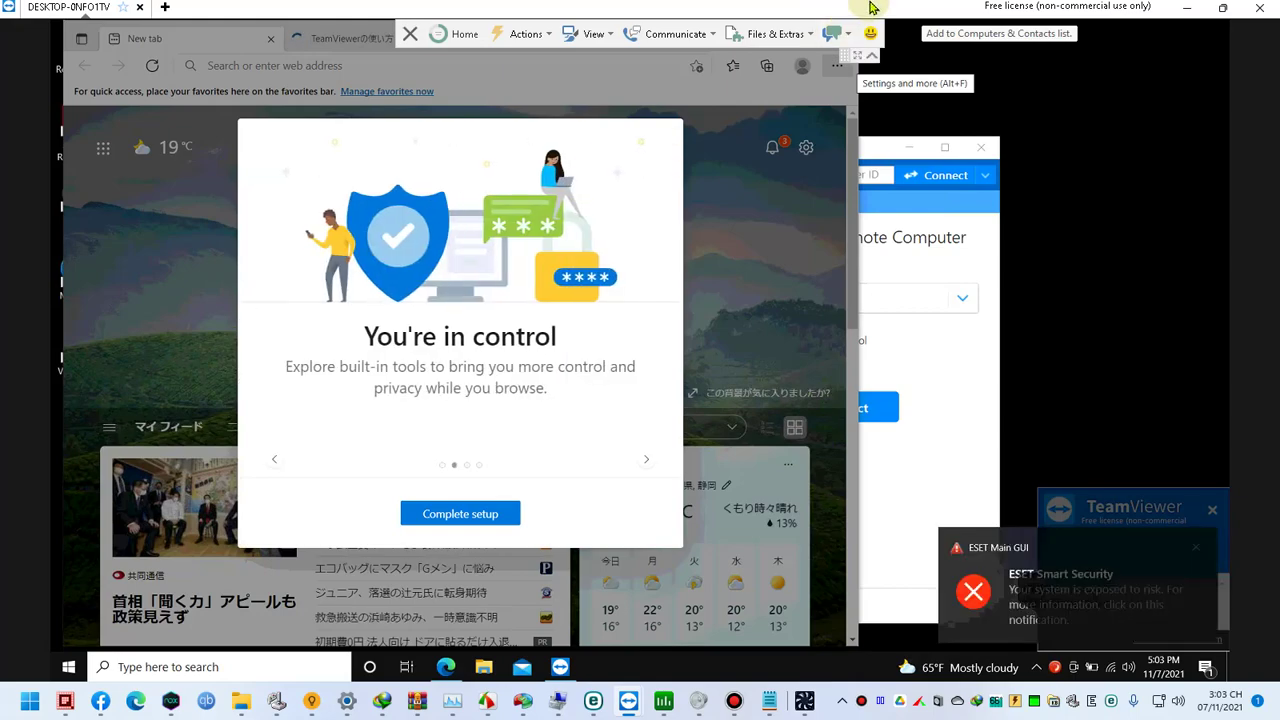
{"action": "left_click", "coordinate": [836, 34]}
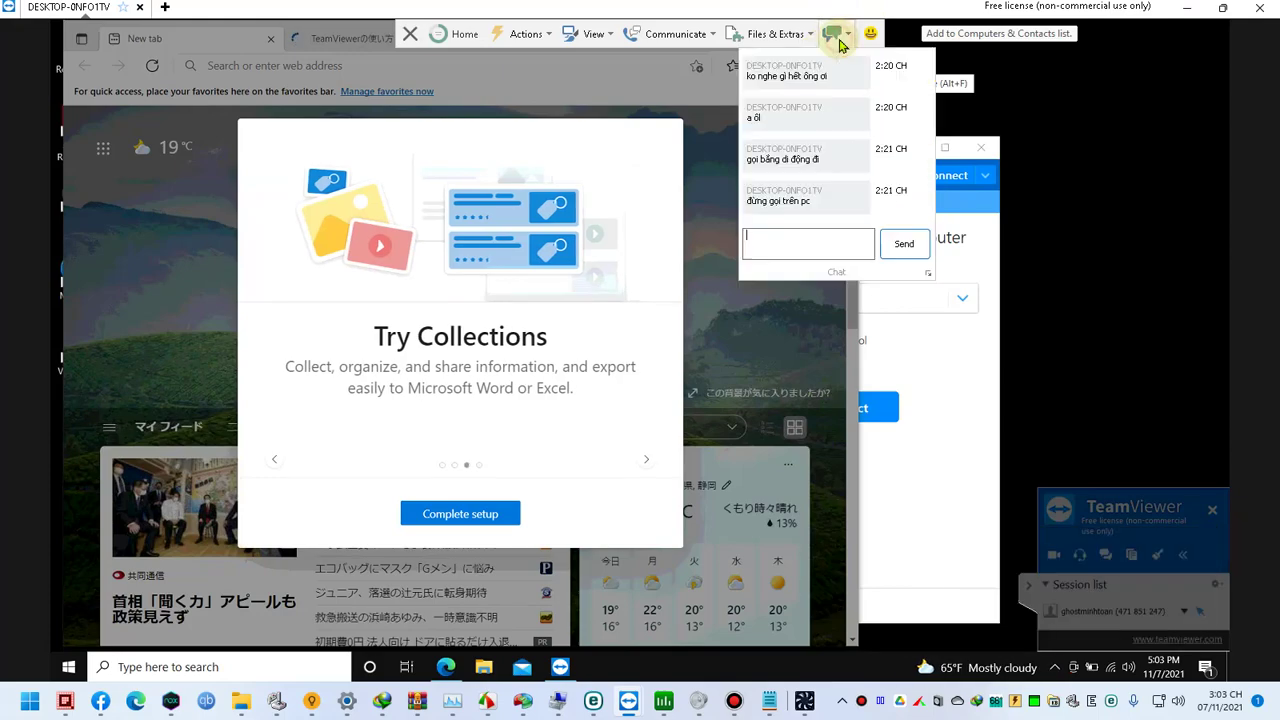
{"action": "left_click", "coordinate": [835, 7]}
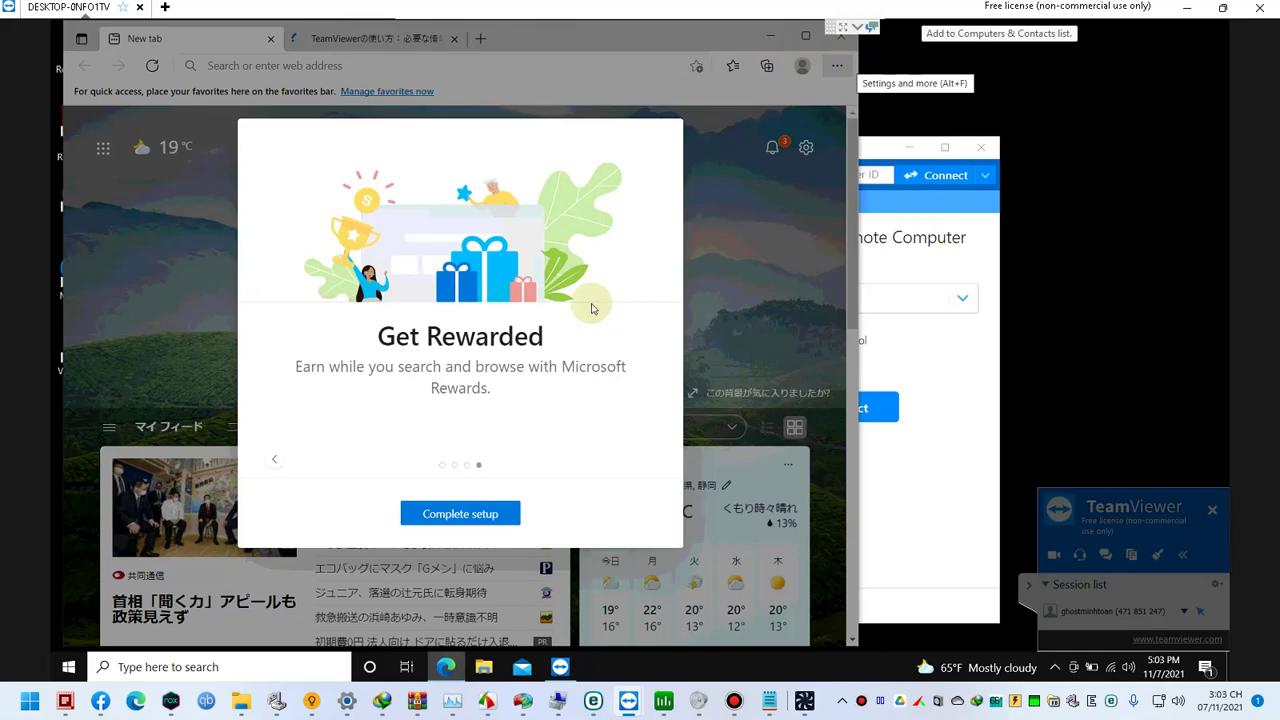
Step: Complete Edge's welcome setup and choose to sign in to sync browser data
{"action": "left_click", "coordinate": [499, 517]}
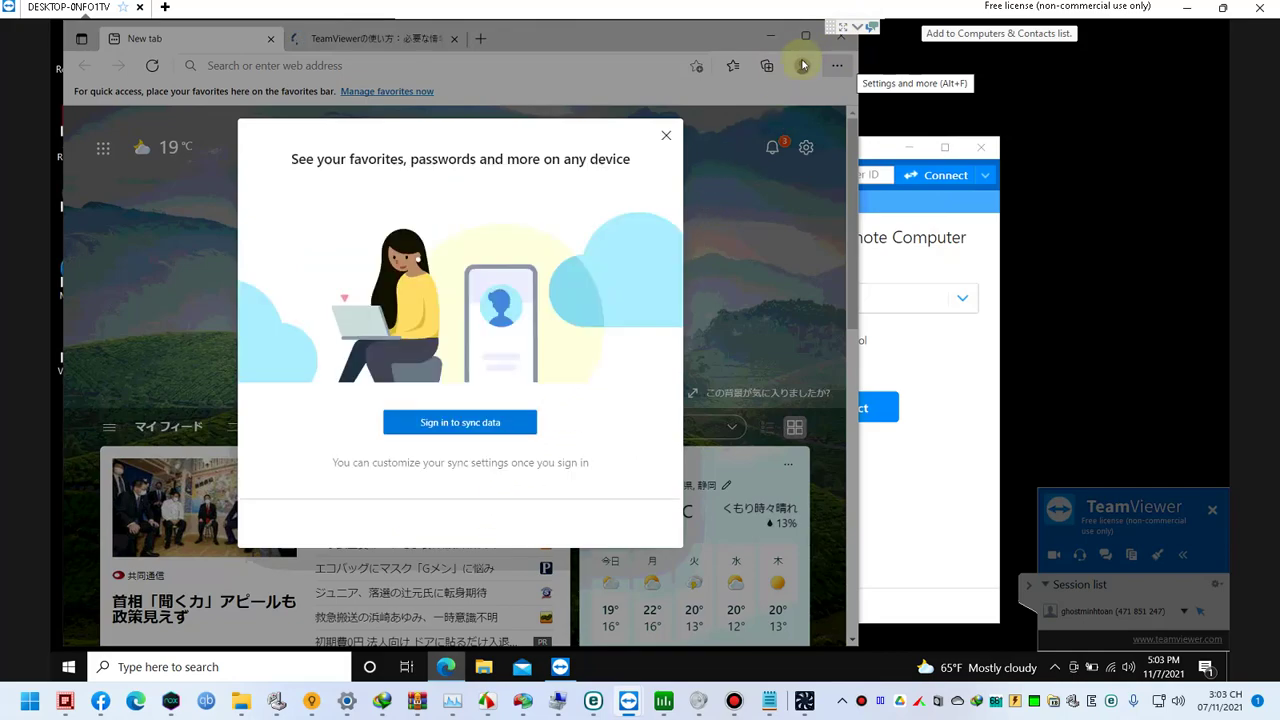
{"action": "left_click", "coordinate": [494, 428]}
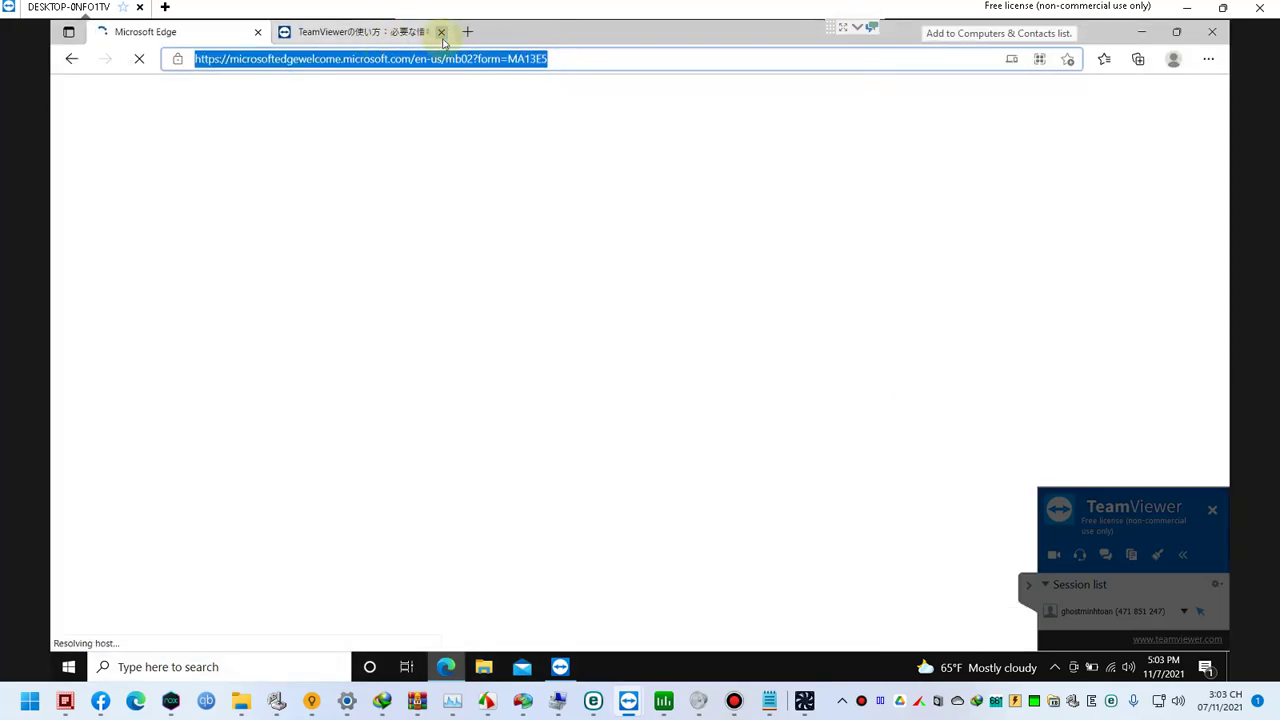
{"action": "left_click", "coordinate": [382, 33]}
Step: Run a Bing search for 'facebook' from Edge's address bar
{"action": "left_click", "coordinate": [393, 60]}
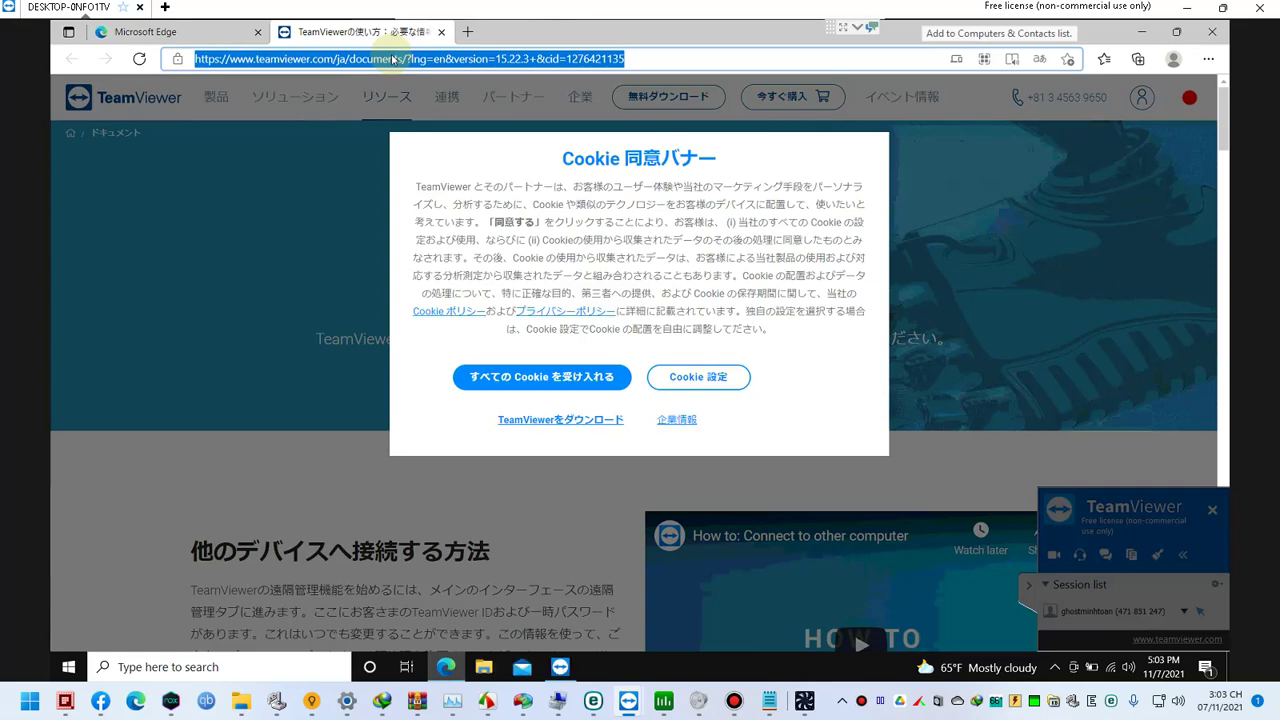
{"action": "type", "text": "fa"}
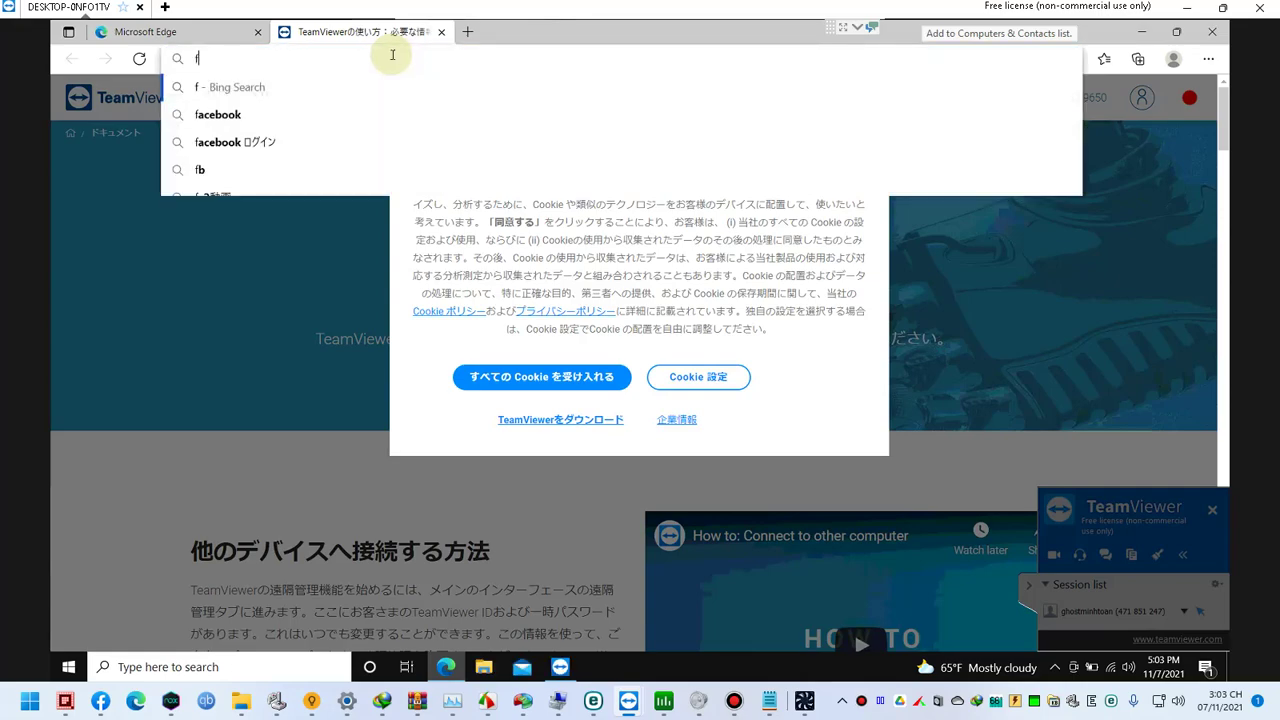
{"action": "key", "text": "BackSpace"}
{"action": "type", "text": "acebook"}
{"action": "key", "text": "Return"}
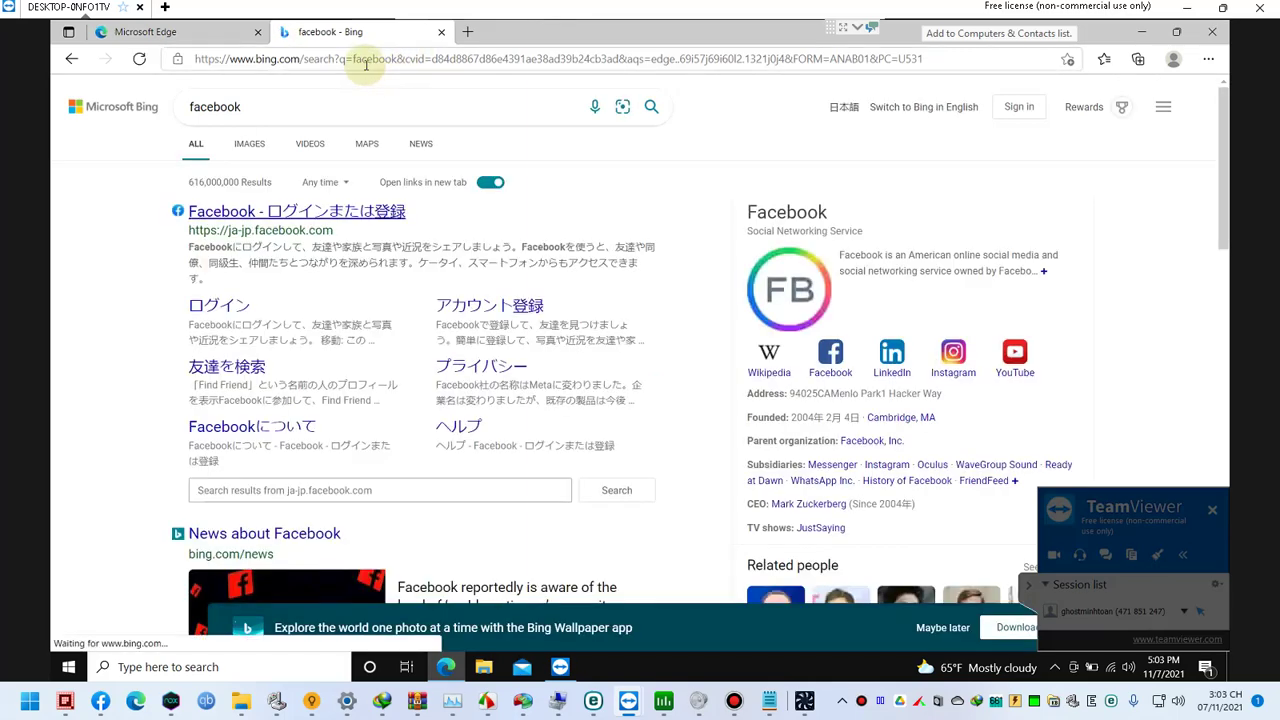
Step: Hide all windows with Win+D to show the desktop
{"action": "left_click", "coordinate": [366, 62]}
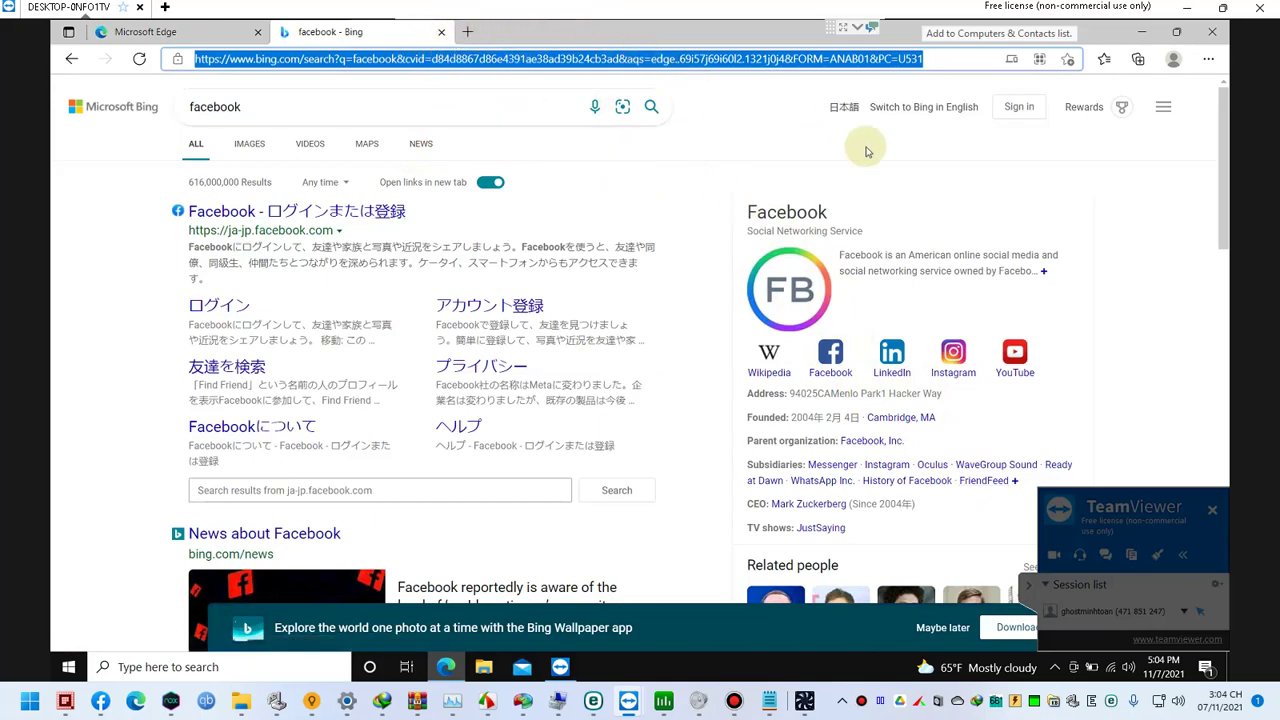
{"action": "left_click", "coordinate": [922, 165]}
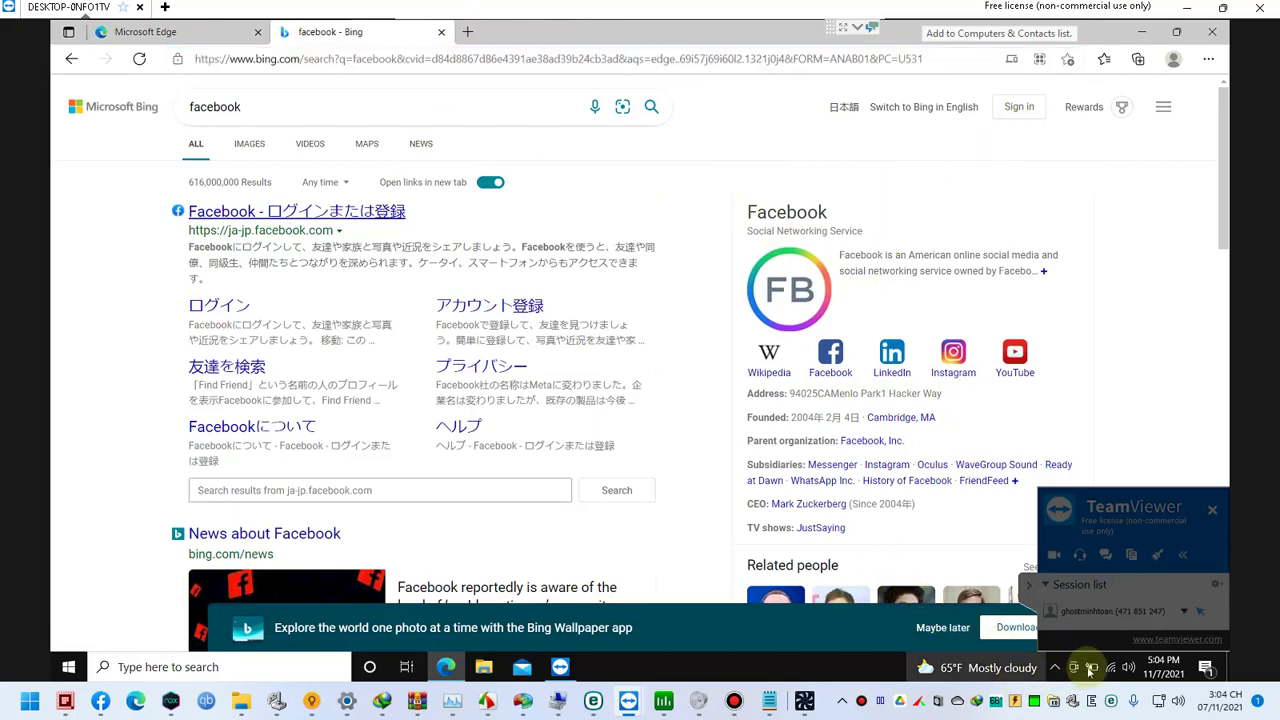
{"action": "left_click", "coordinate": [1056, 667]}
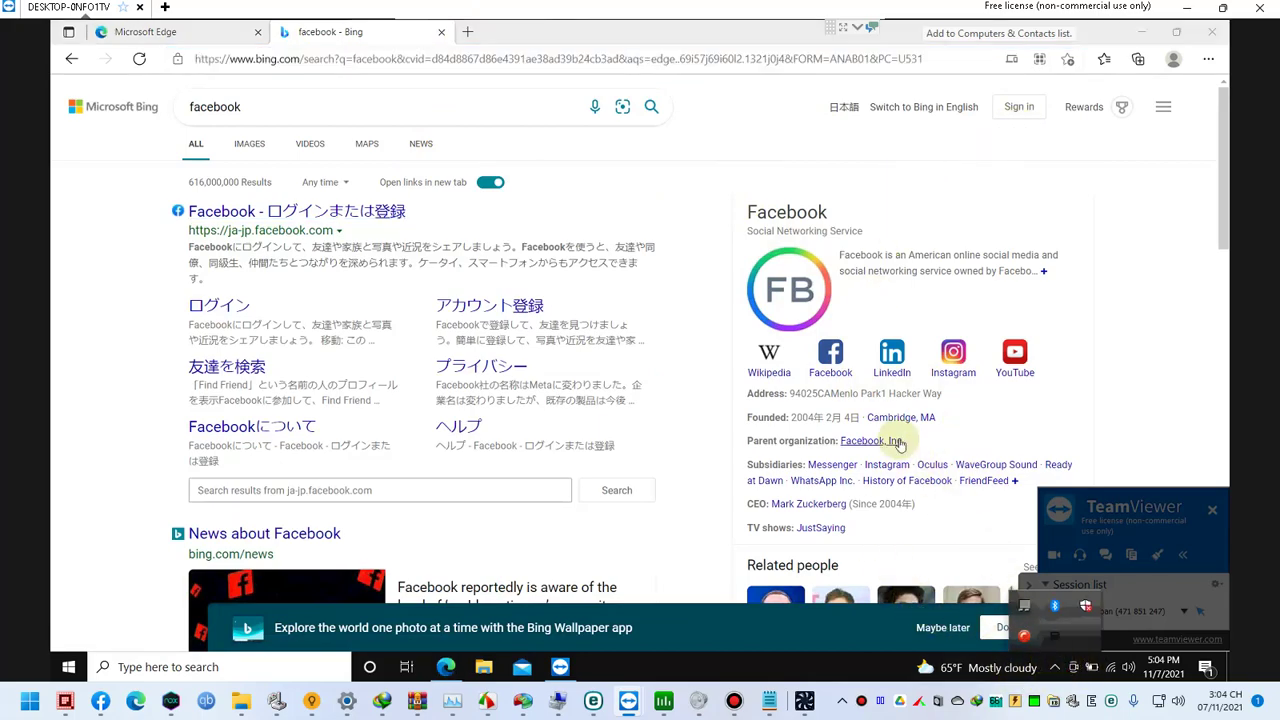
{"action": "key", "text": "super+d"}
Step: Open ESET Smart Security from the tray and start a signature database update
{"action": "left_click", "coordinate": [1057, 668]}
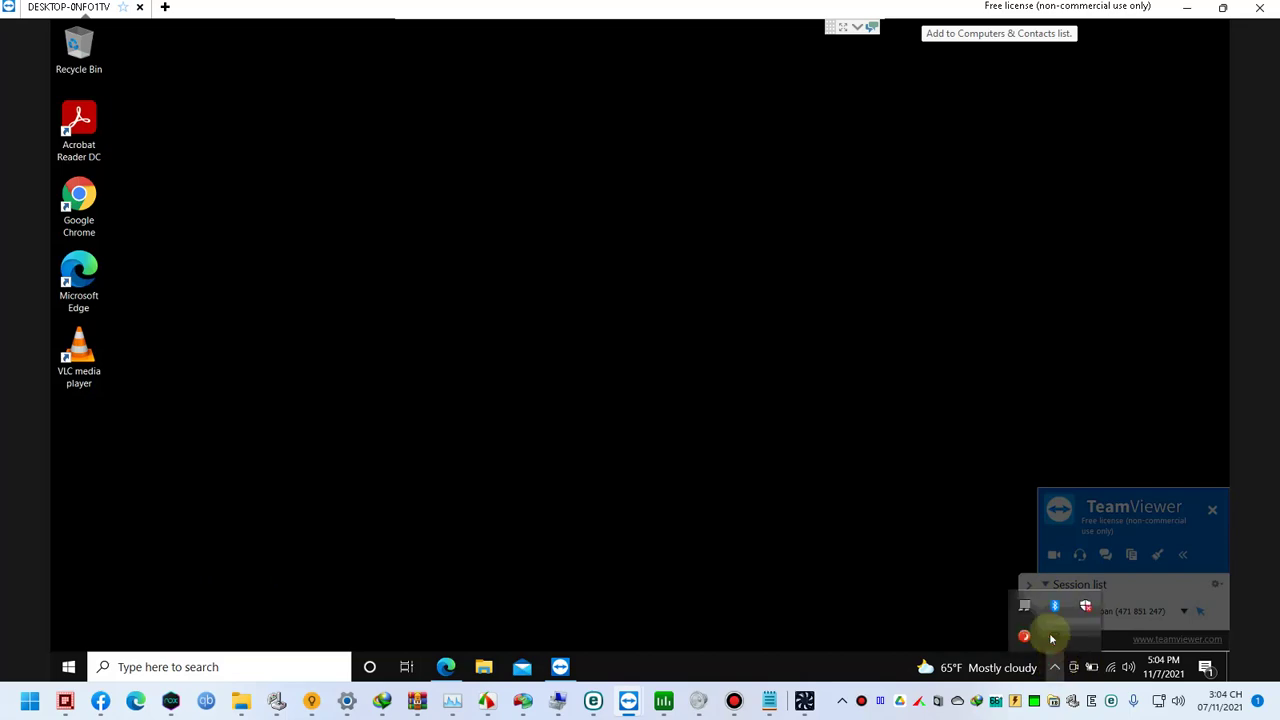
{"action": "left_click", "coordinate": [1025, 638]}
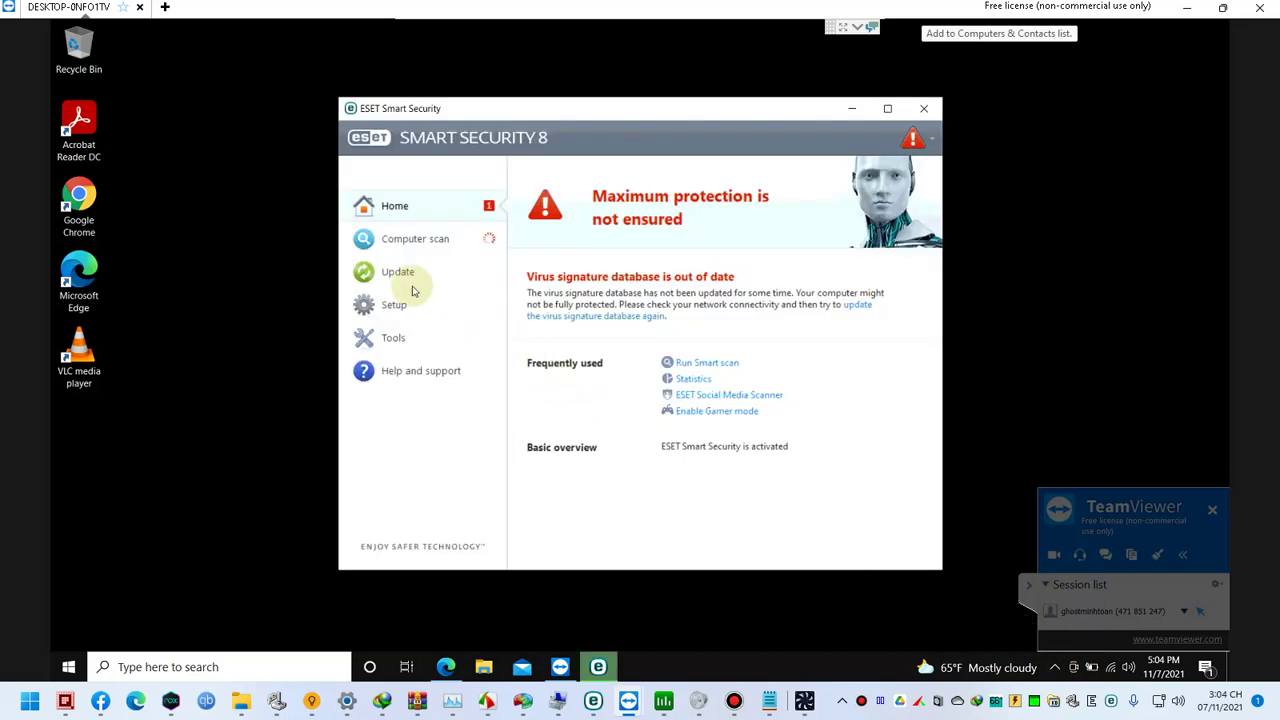
{"action": "left_click", "coordinate": [436, 246]}
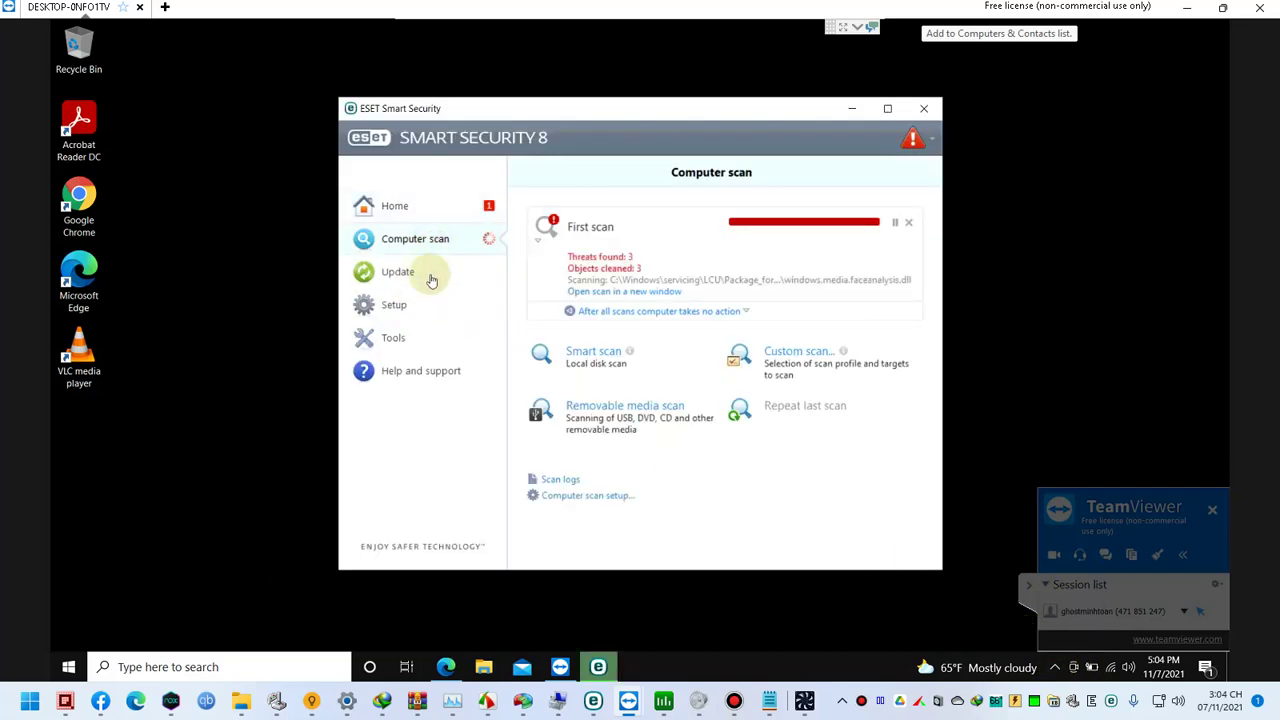
{"action": "left_click", "coordinate": [429, 273]}
{"action": "left_click", "coordinate": [636, 292]}
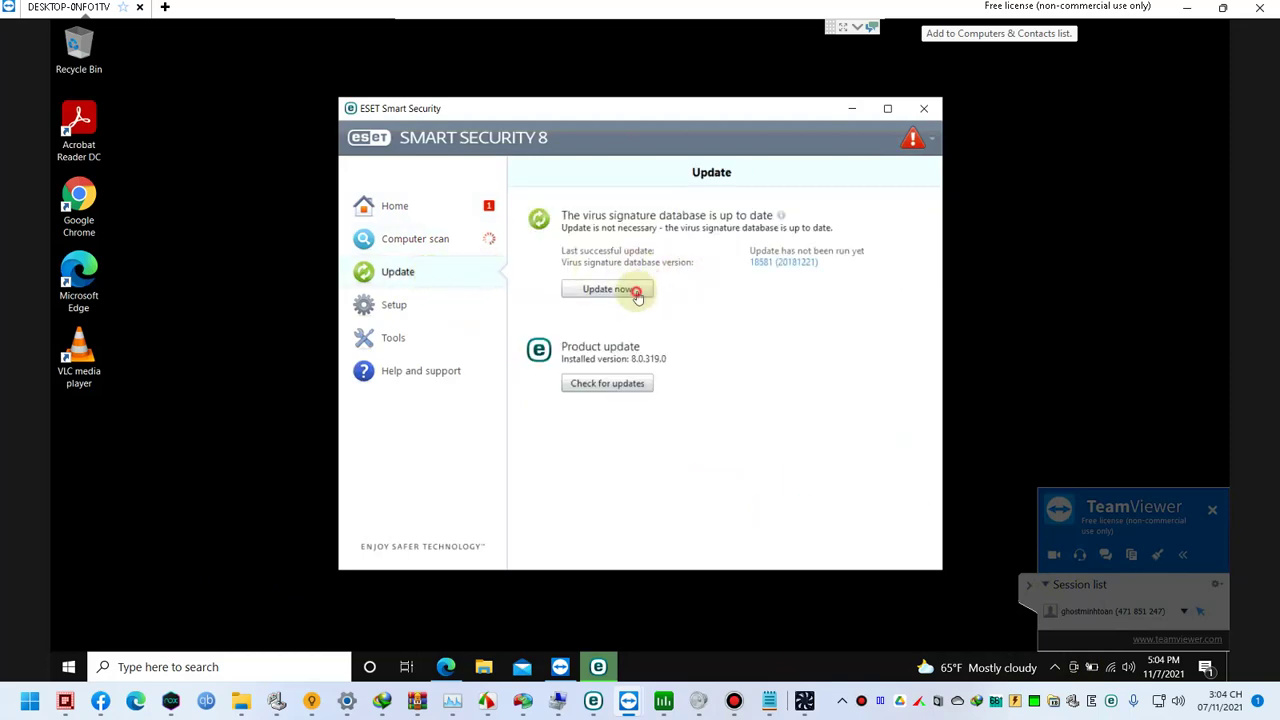
Step: Open ESET's Quarantine list showing three quarantined files, including WinRAR's Patch.exe
{"action": "left_click", "coordinate": [471, 248]}
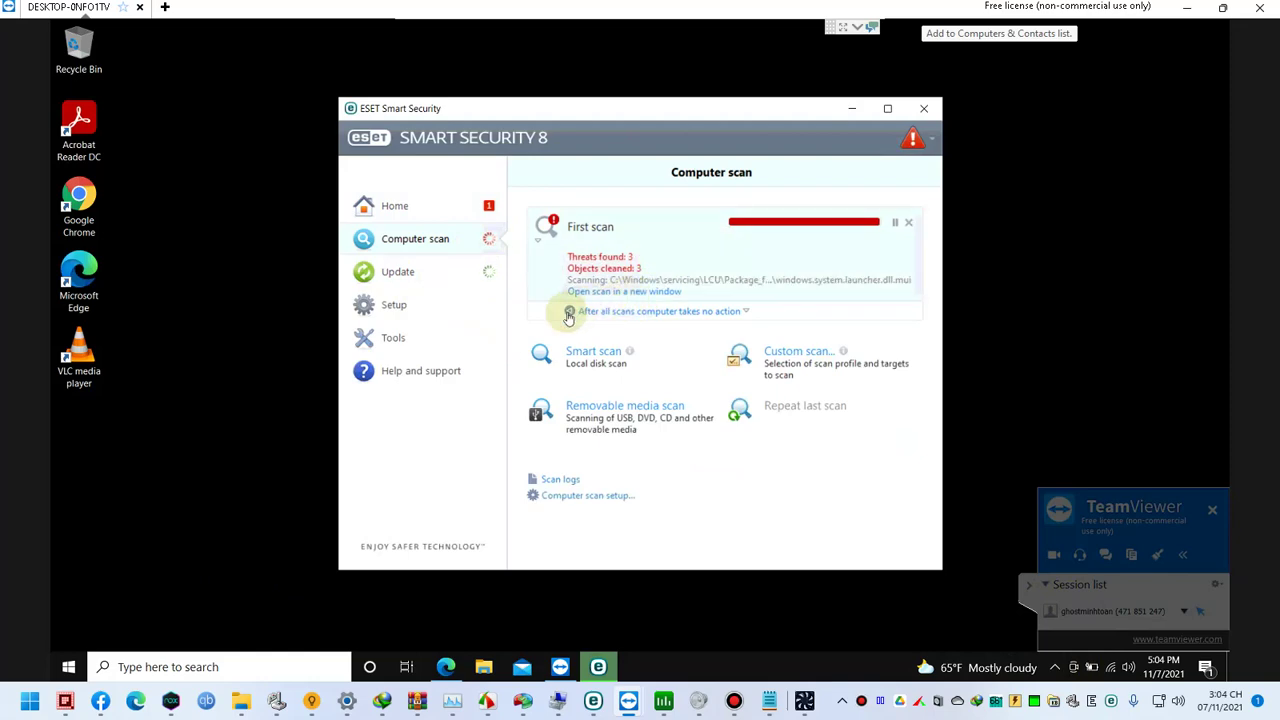
{"action": "left_click", "coordinate": [458, 338]}
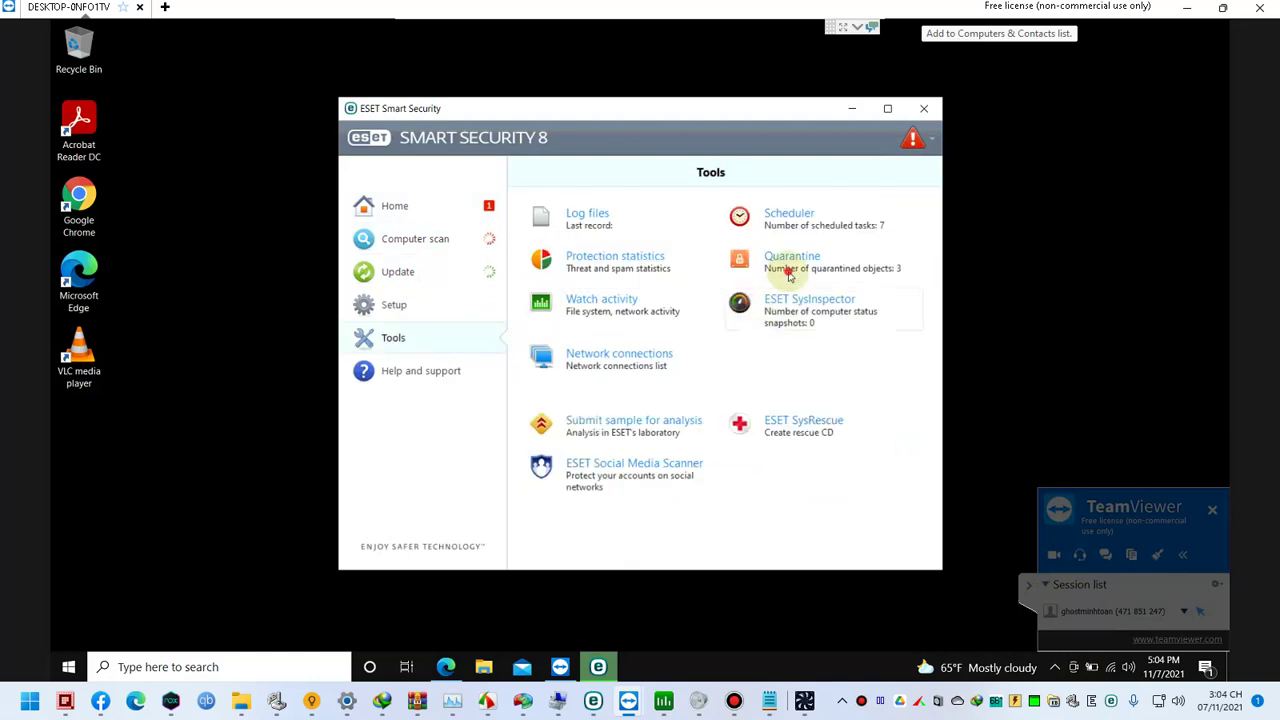
{"action": "left_click", "coordinate": [787, 268]}
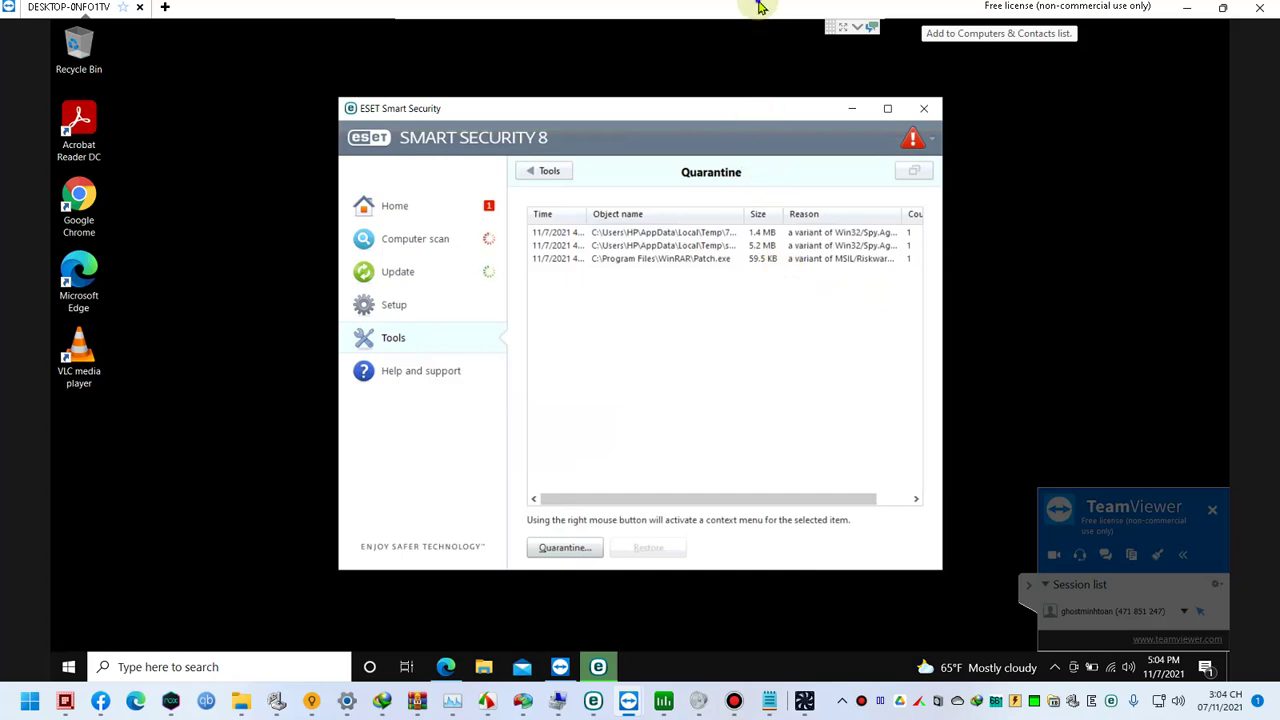
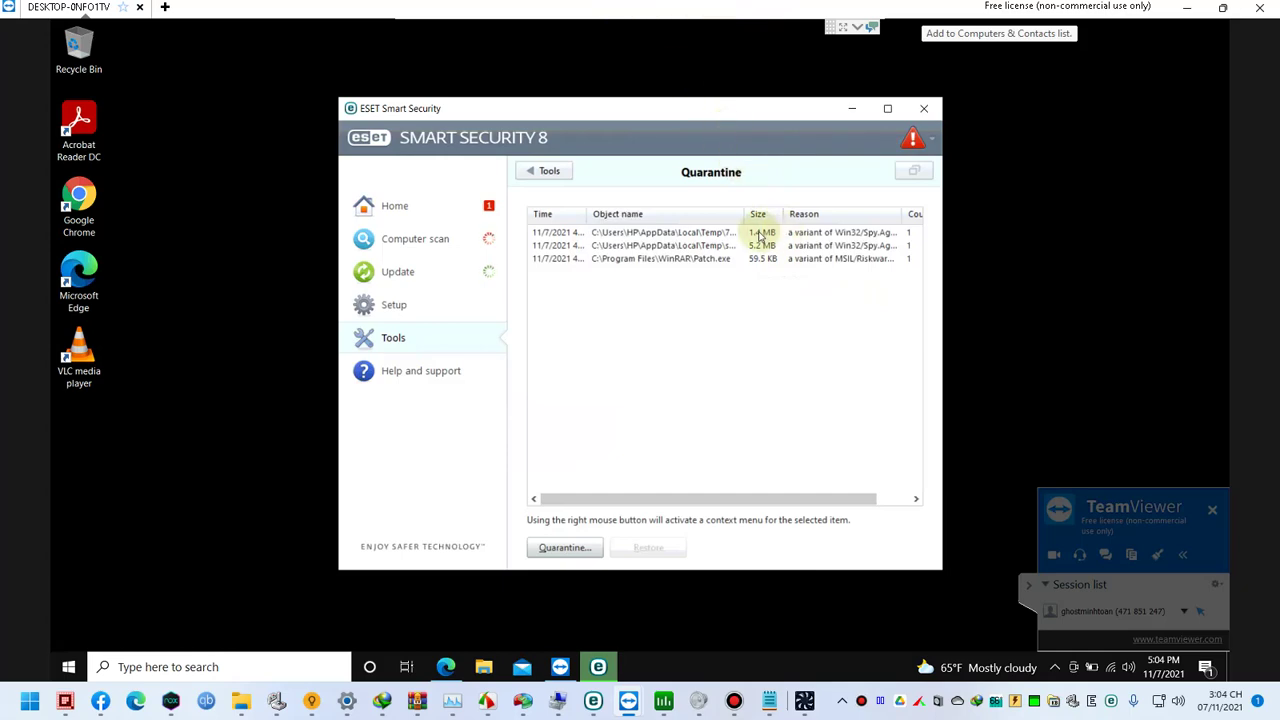
Step: Widen the Object name column to show full paths and inspect the options for Patch.exe
{"action": "left_click_drag", "start_coordinate": [743, 219], "coordinate": [900, 225]}
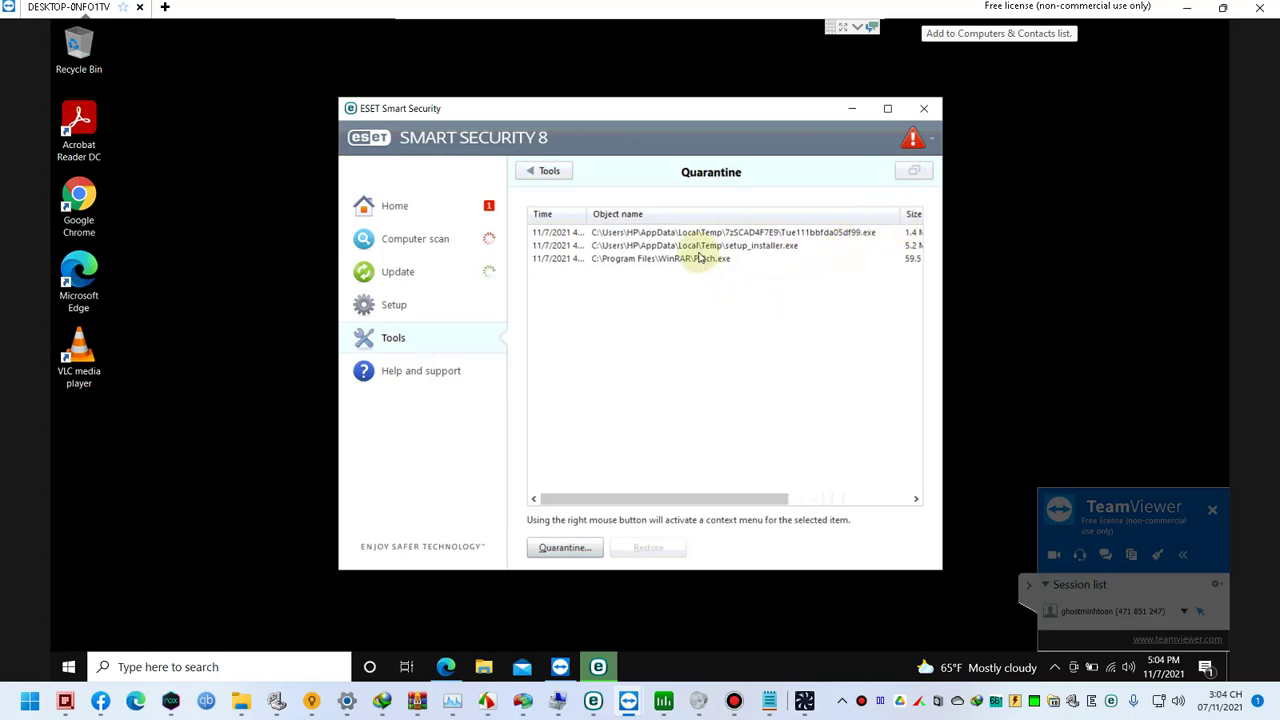
{"action": "left_click", "coordinate": [659, 289]}
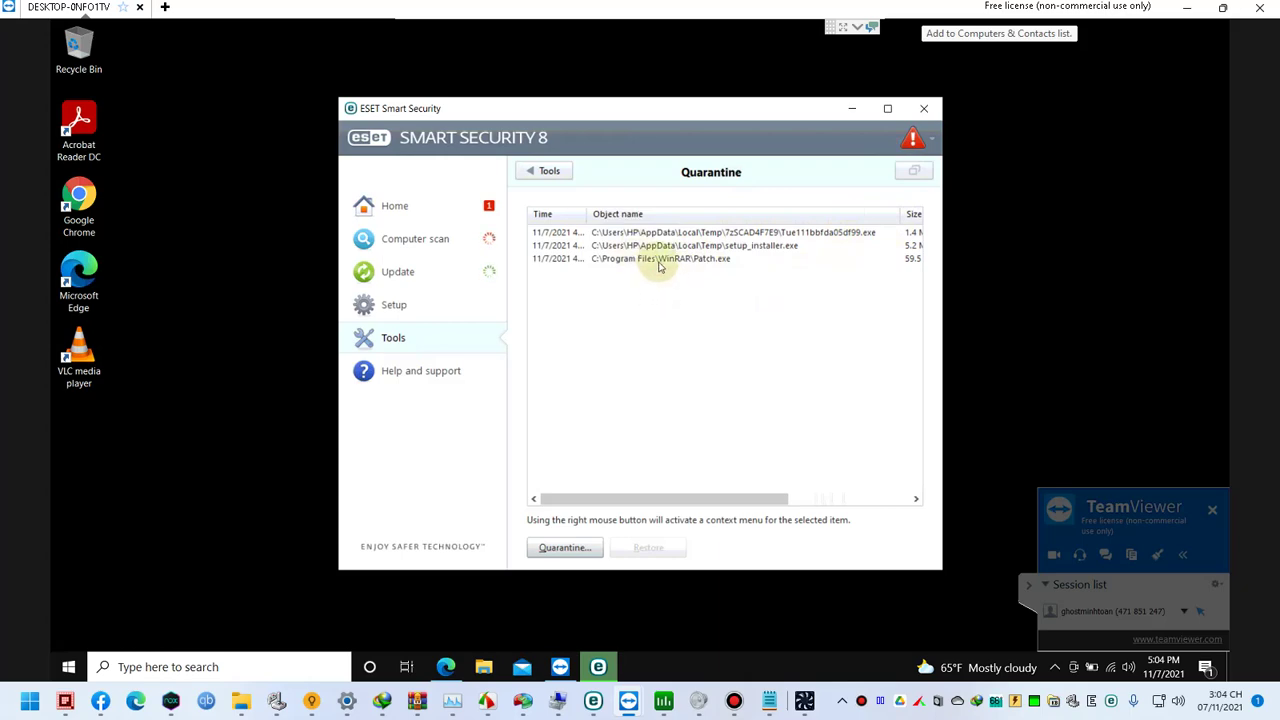
{"action": "left_click", "coordinate": [655, 282]}
{"action": "right_click", "coordinate": [659, 268]}
{"action": "left_click", "coordinate": [638, 113]}
Step: Maximize the Quarantine window, widen the Reason column, and review setup_installer.exe's actions without choosing one
{"action": "double_click", "coordinate": [638, 113]}
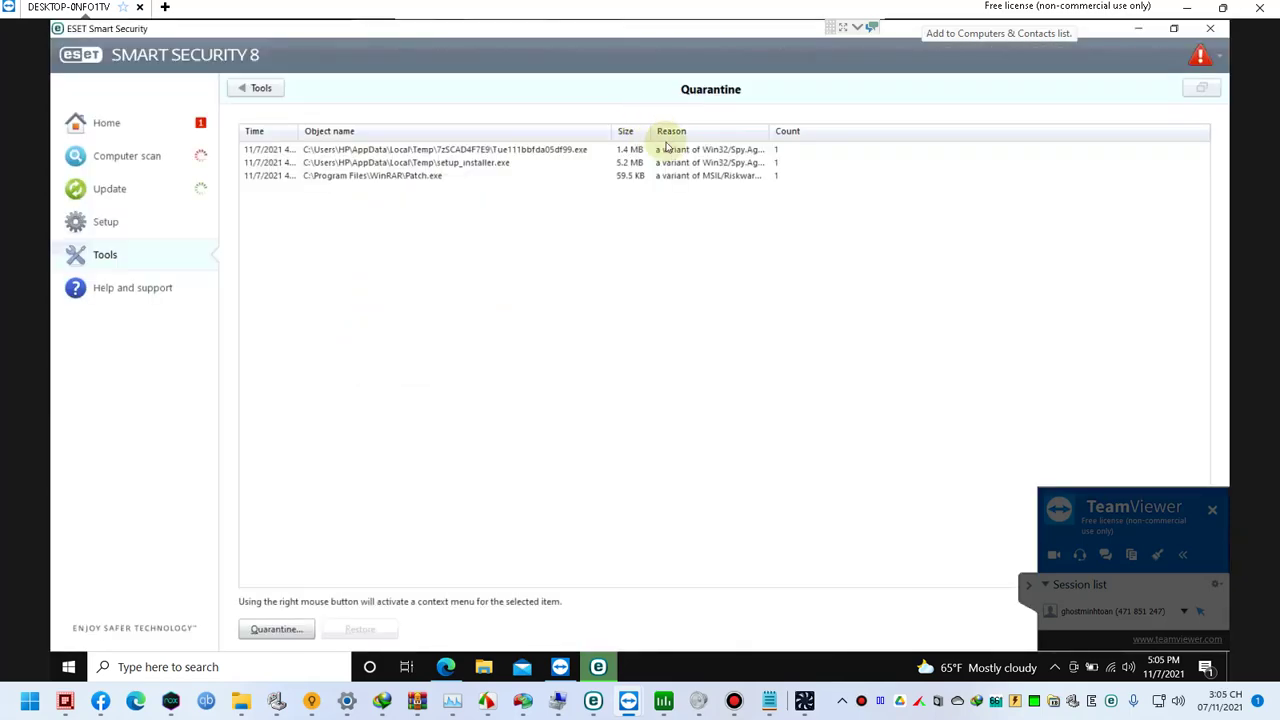
{"action": "left_click_drag", "start_coordinate": [769, 137], "coordinate": [866, 131]}
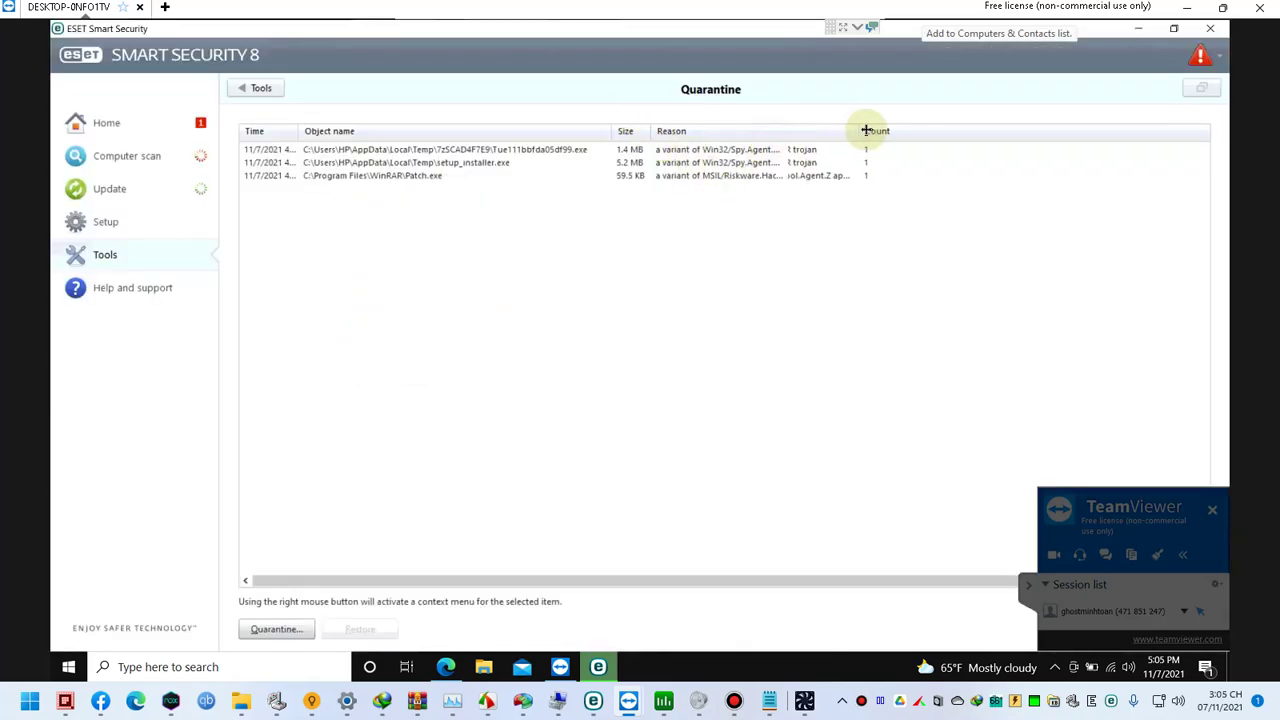
{"action": "left_click", "coordinate": [807, 167]}
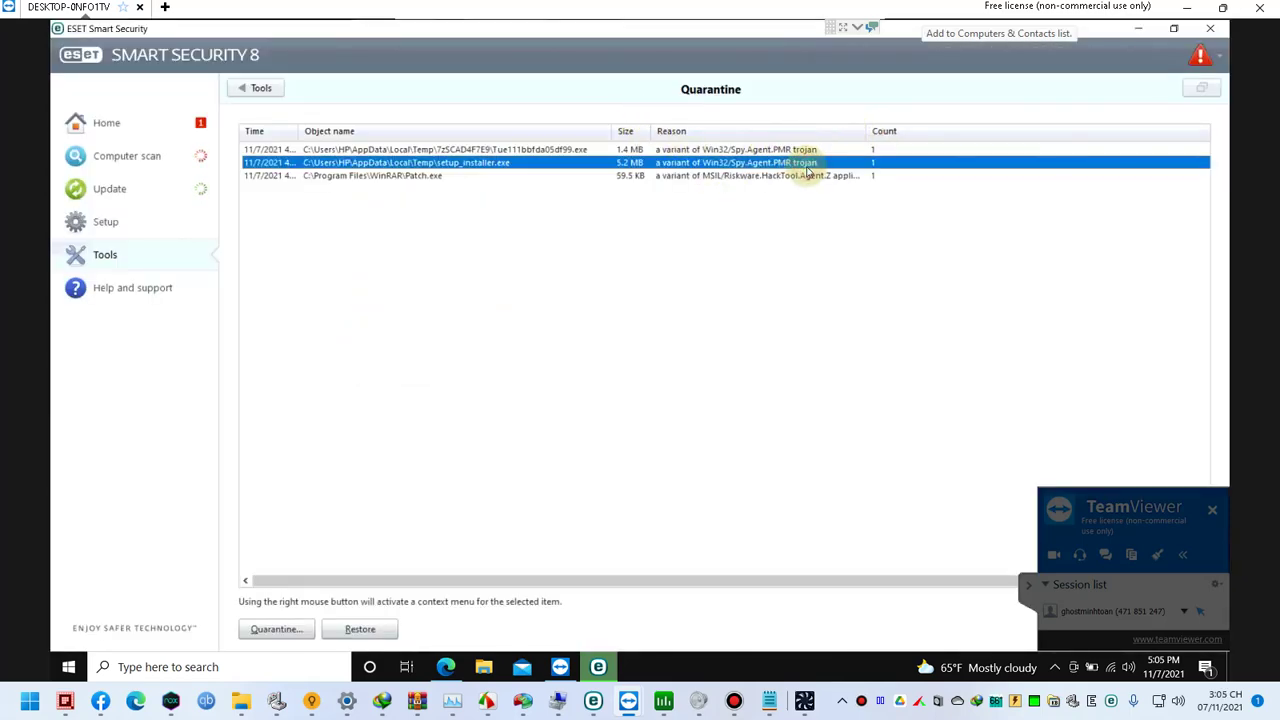
{"action": "left_click", "coordinate": [746, 204]}
{"action": "left_click", "coordinate": [743, 166]}
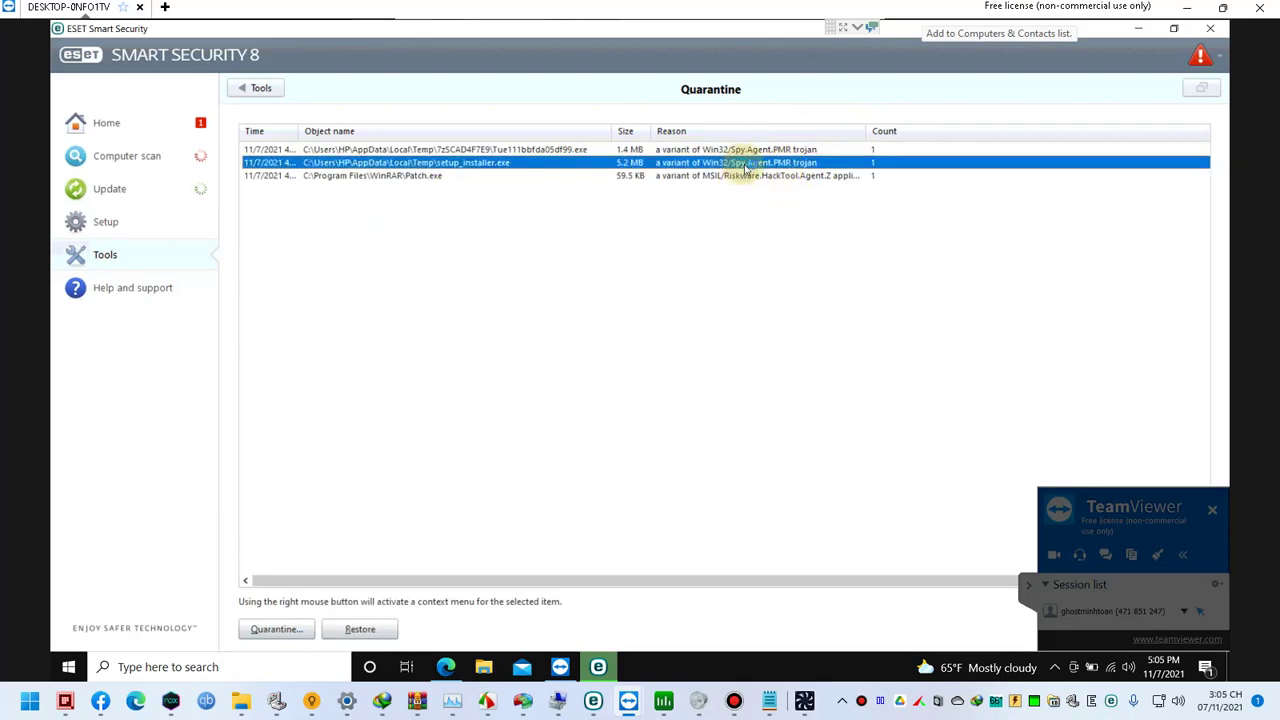
{"action": "right_click", "coordinate": [689, 165]}
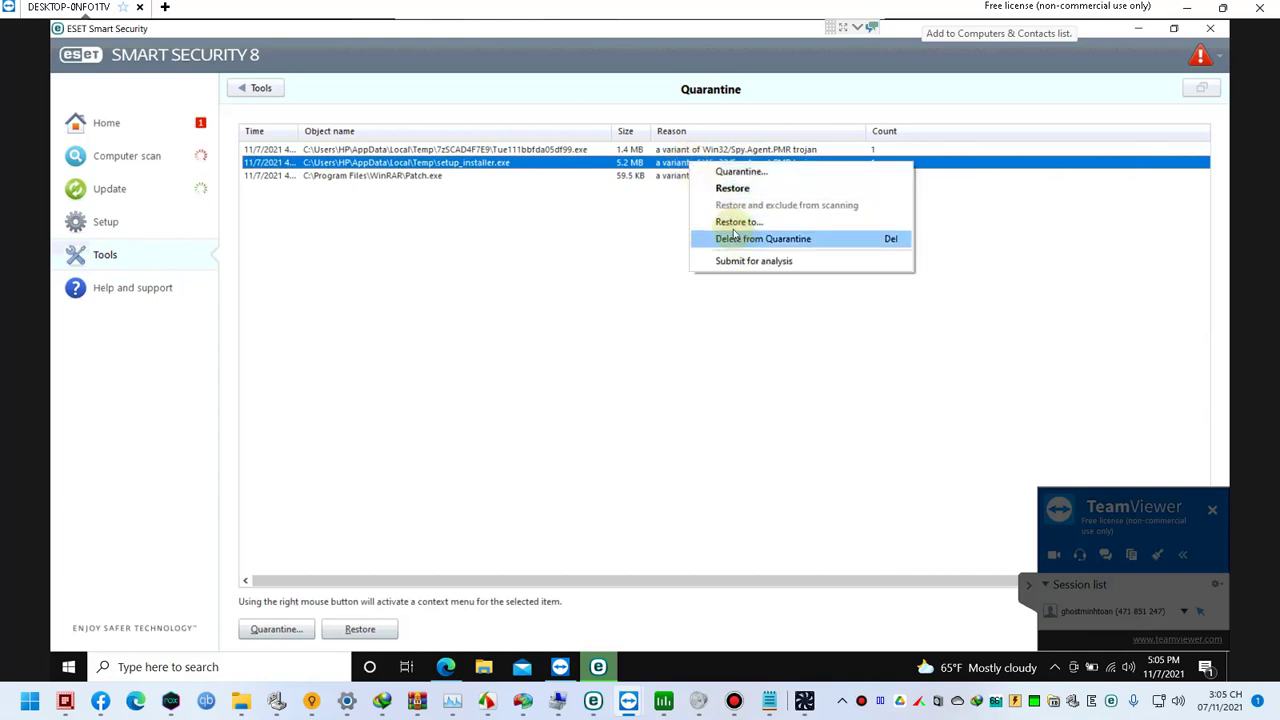
{"action": "left_click", "coordinate": [617, 251]}
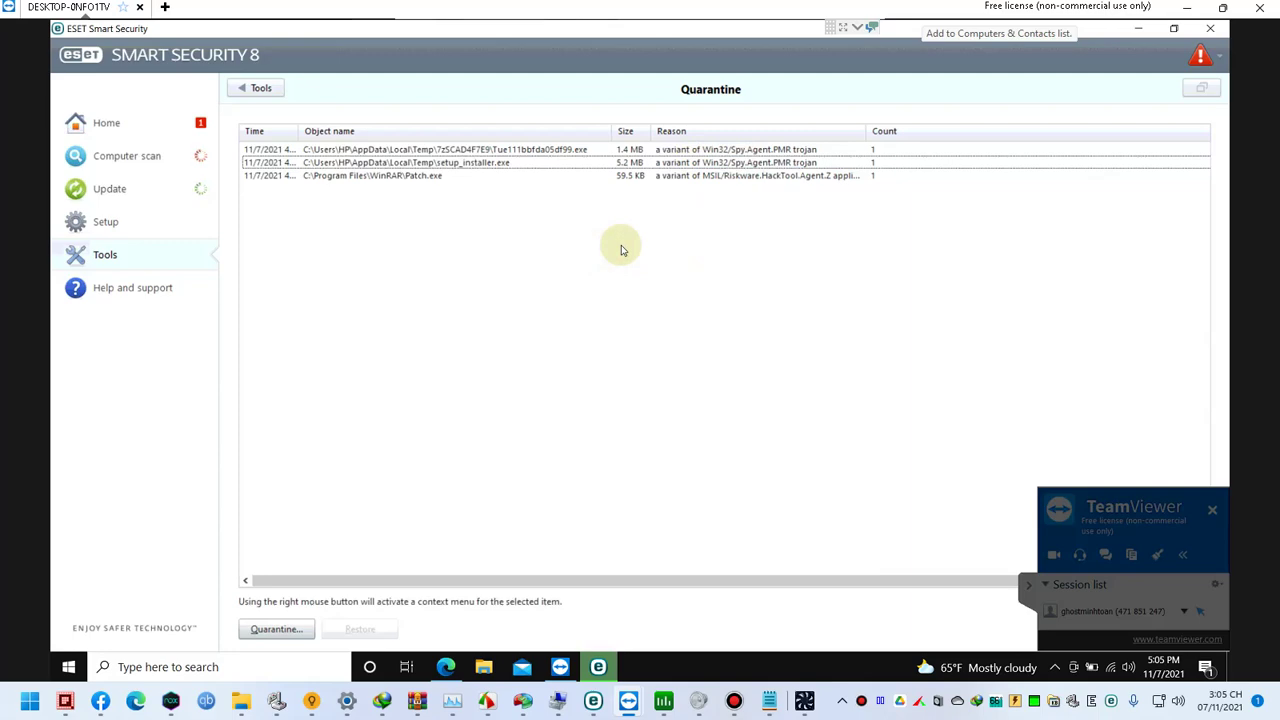
Step: Open the C: drive through the Run box with c:\, then hide that window
{"action": "key", "text": "super+r"}
{"action": "type", "text": "c:\\"}
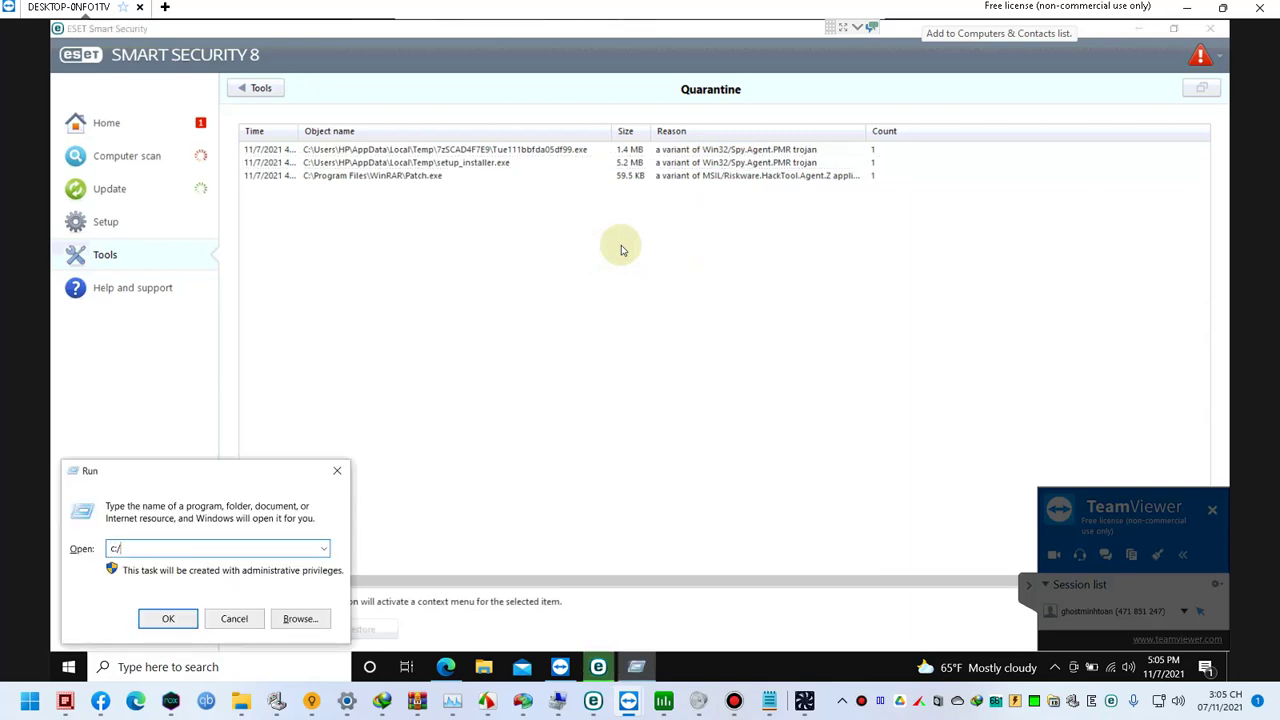
{"action": "key", "text": "Return"}
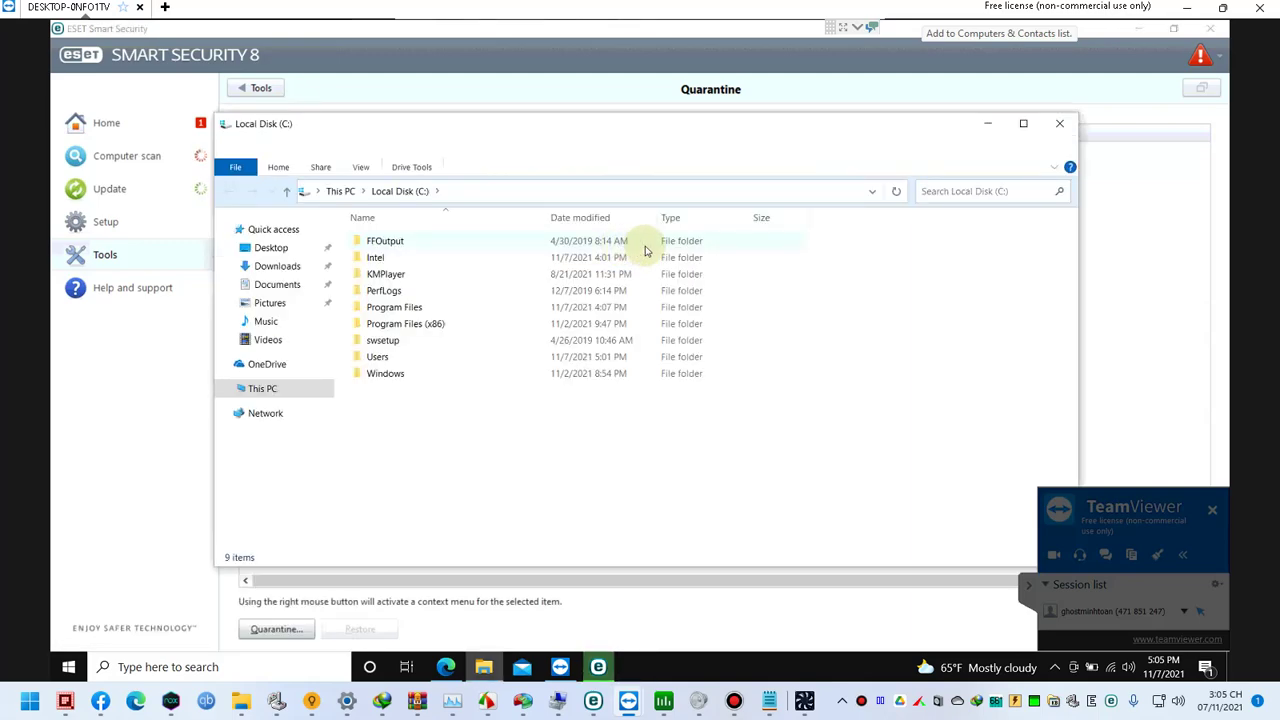
{"action": "left_click", "coordinate": [1062, 127]}
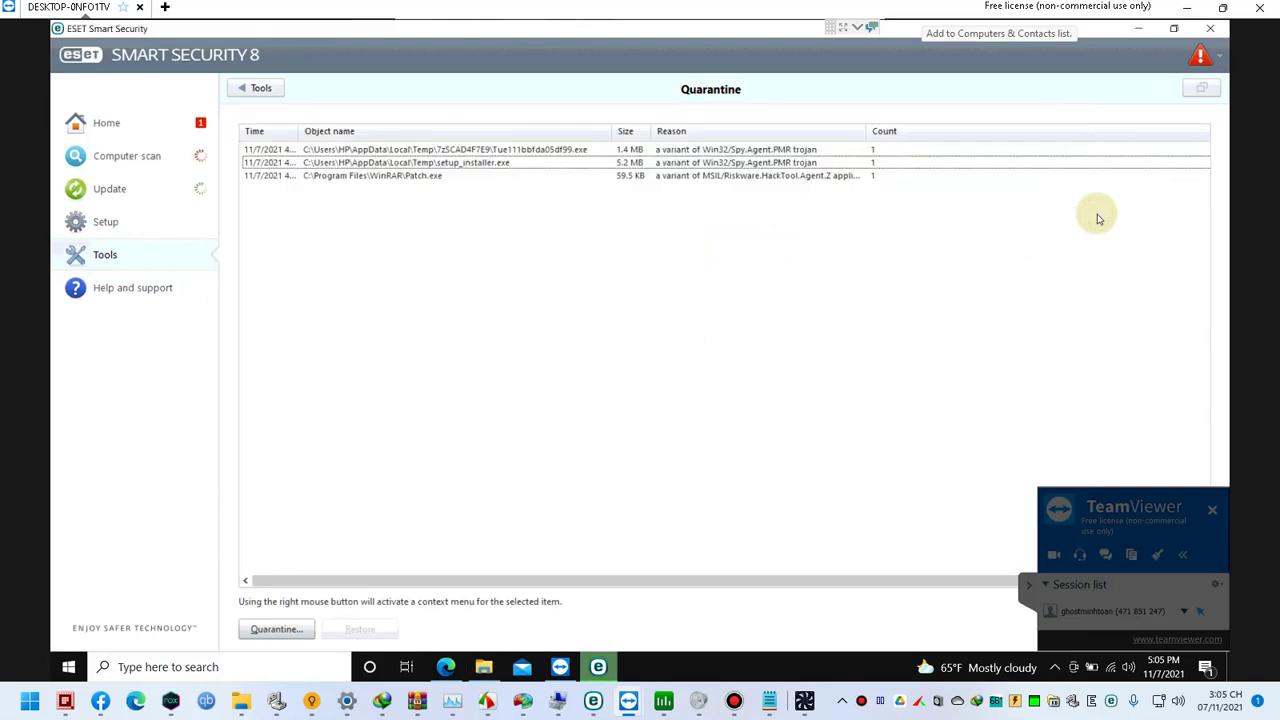
Step: Search Windows for c:/, which opens a Bing search in Edge, then minimize Edge
{"action": "key", "text": "super"}
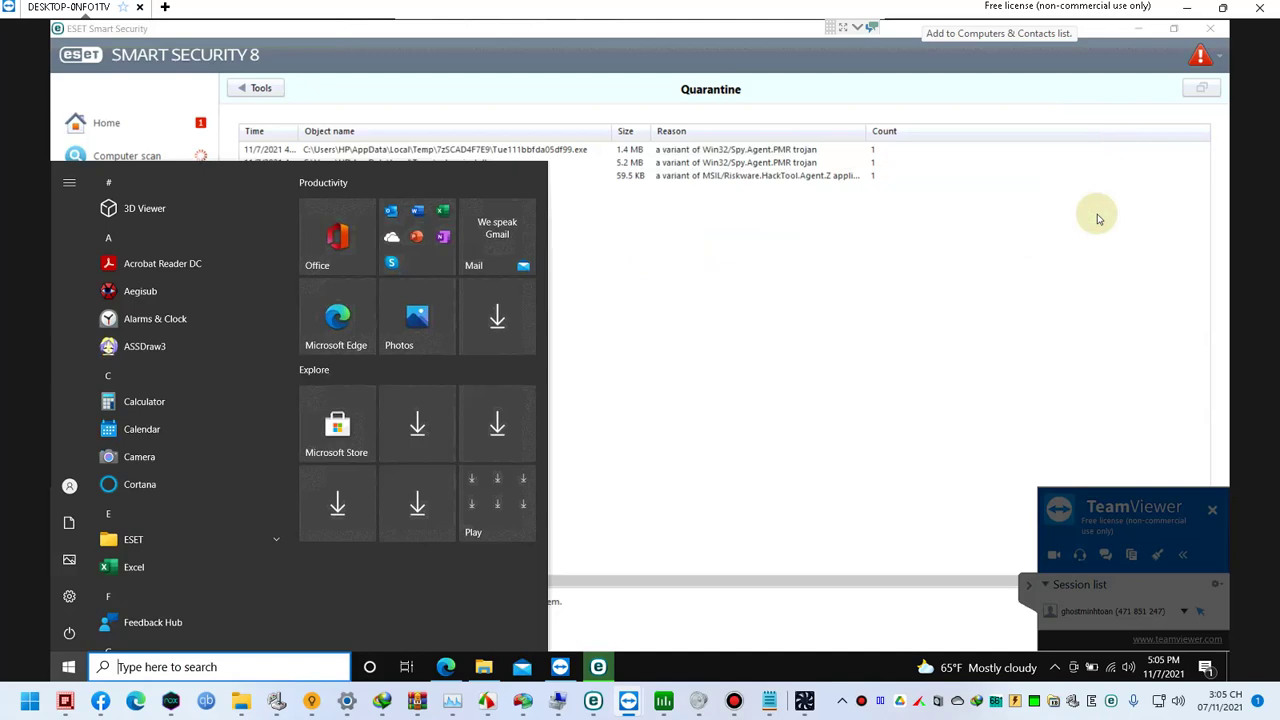
{"action": "left_click", "coordinate": [1040, 289]}
{"action": "key", "text": "super"}
{"action": "type", "text": "c/"}
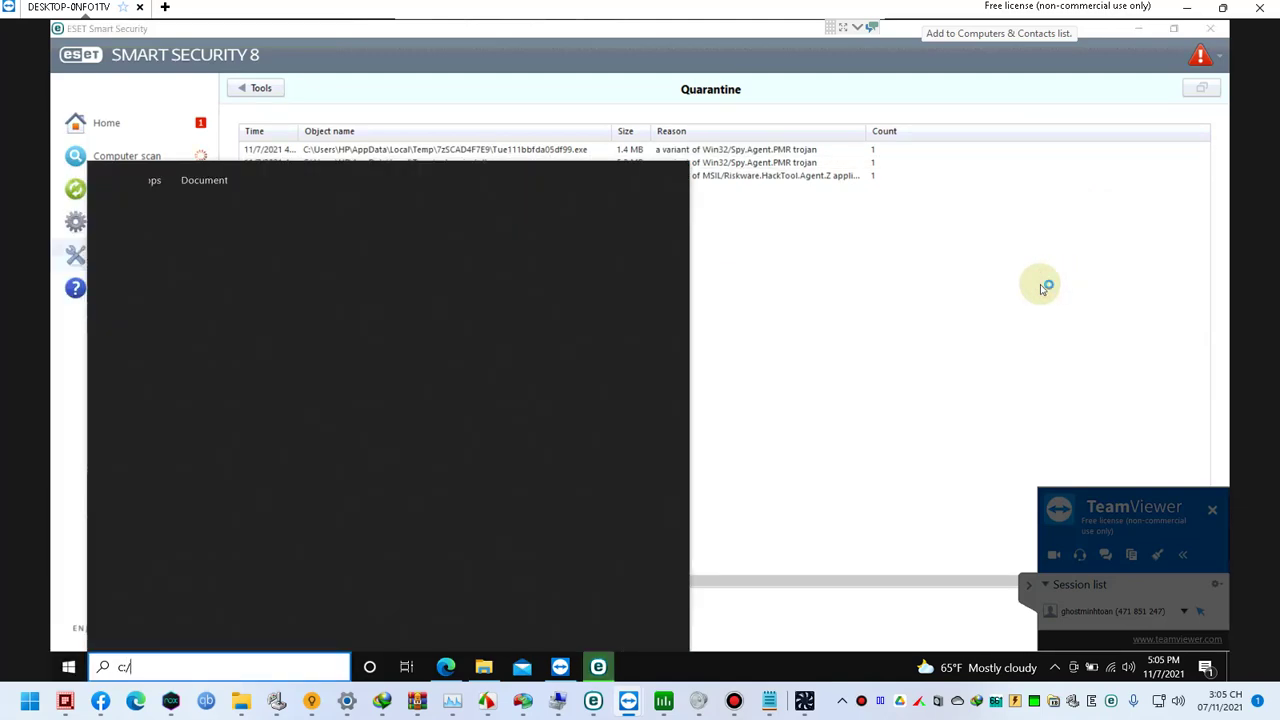
{"action": "type", "text": ":/"}
{"action": "key", "text": "Return"}
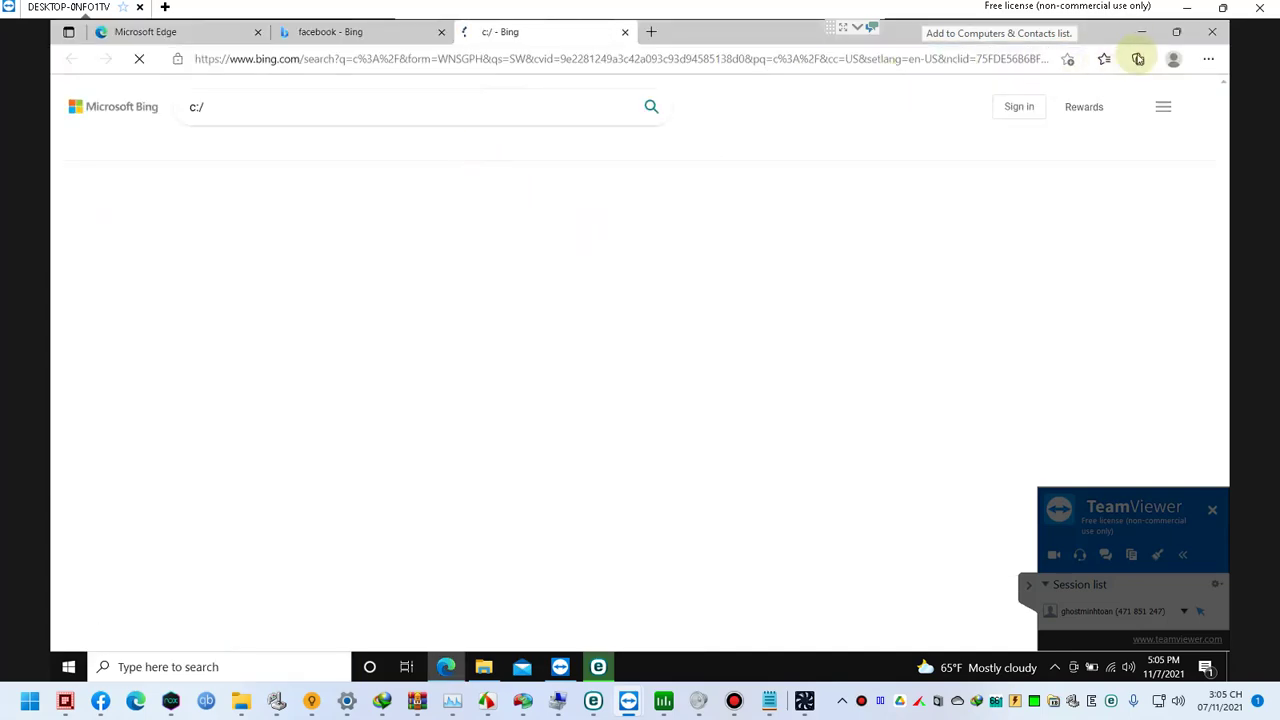
{"action": "left_click", "coordinate": [1141, 31]}
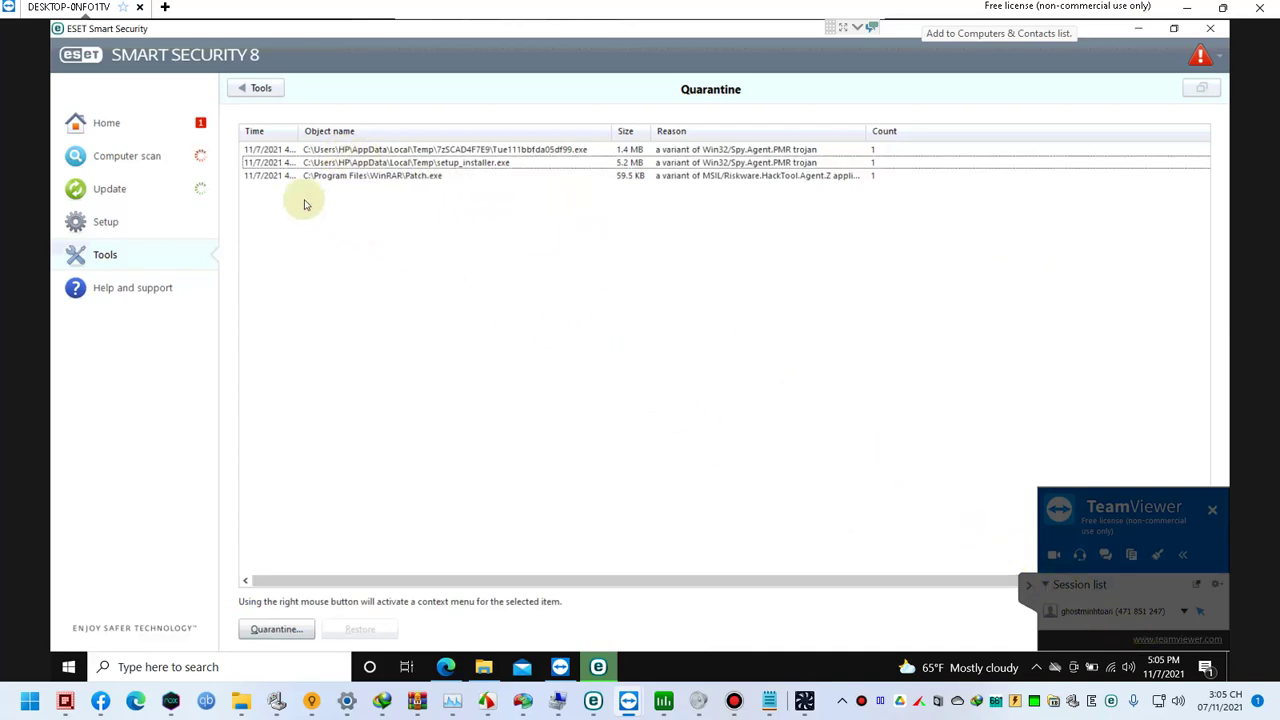
Step: In ESET, go from Computer scan to Tools and open the Quarantine list, then show the desktop
{"action": "left_click", "coordinate": [186, 157]}
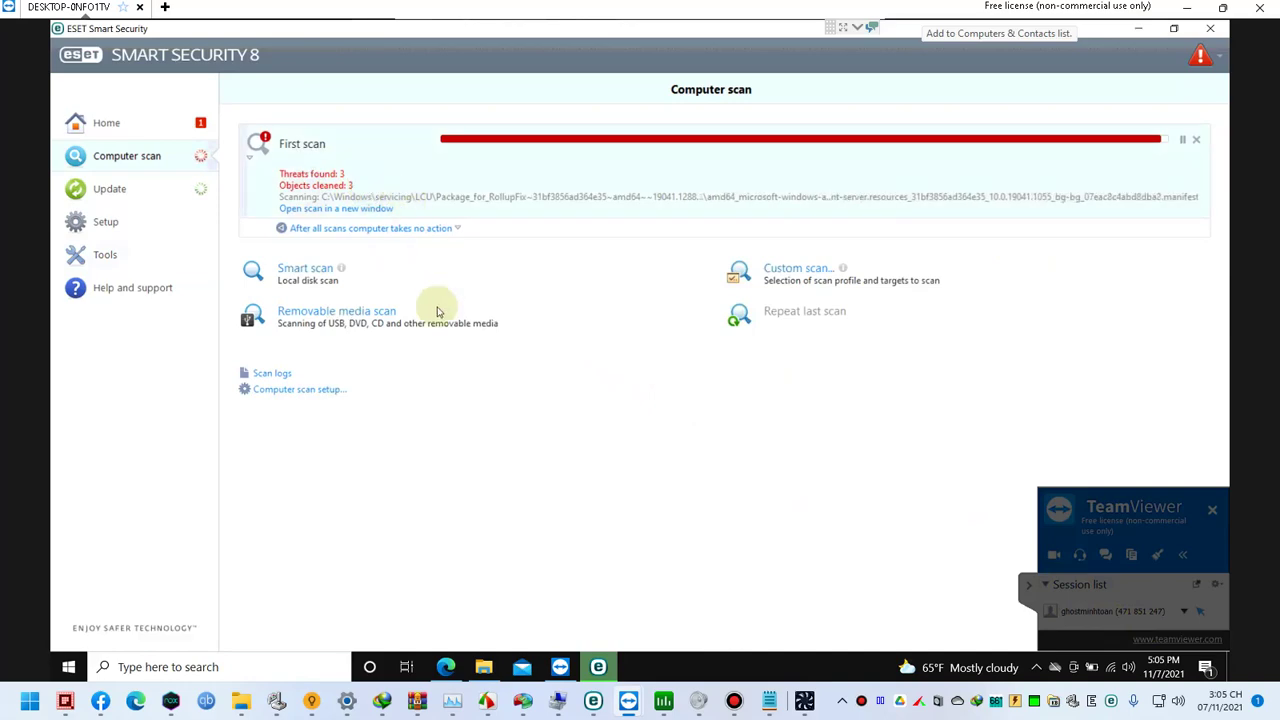
{"action": "left_click", "coordinate": [132, 257]}
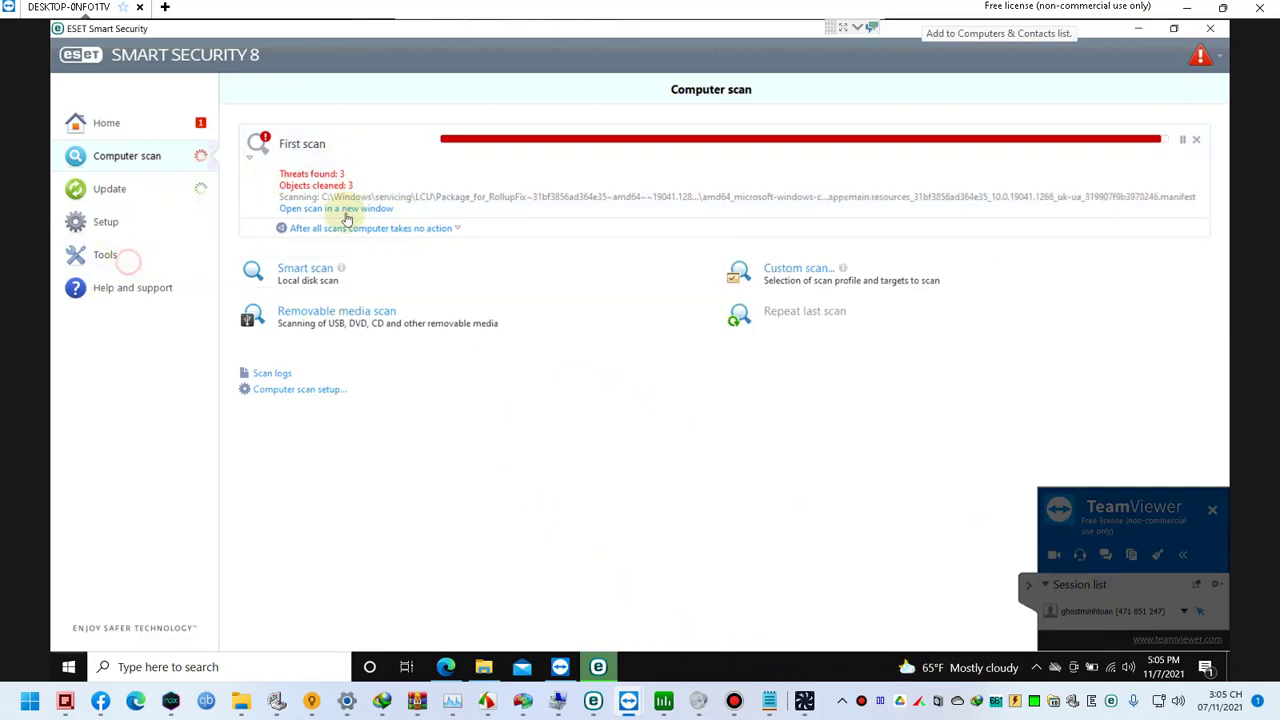
{"action": "left_click", "coordinate": [762, 187]}
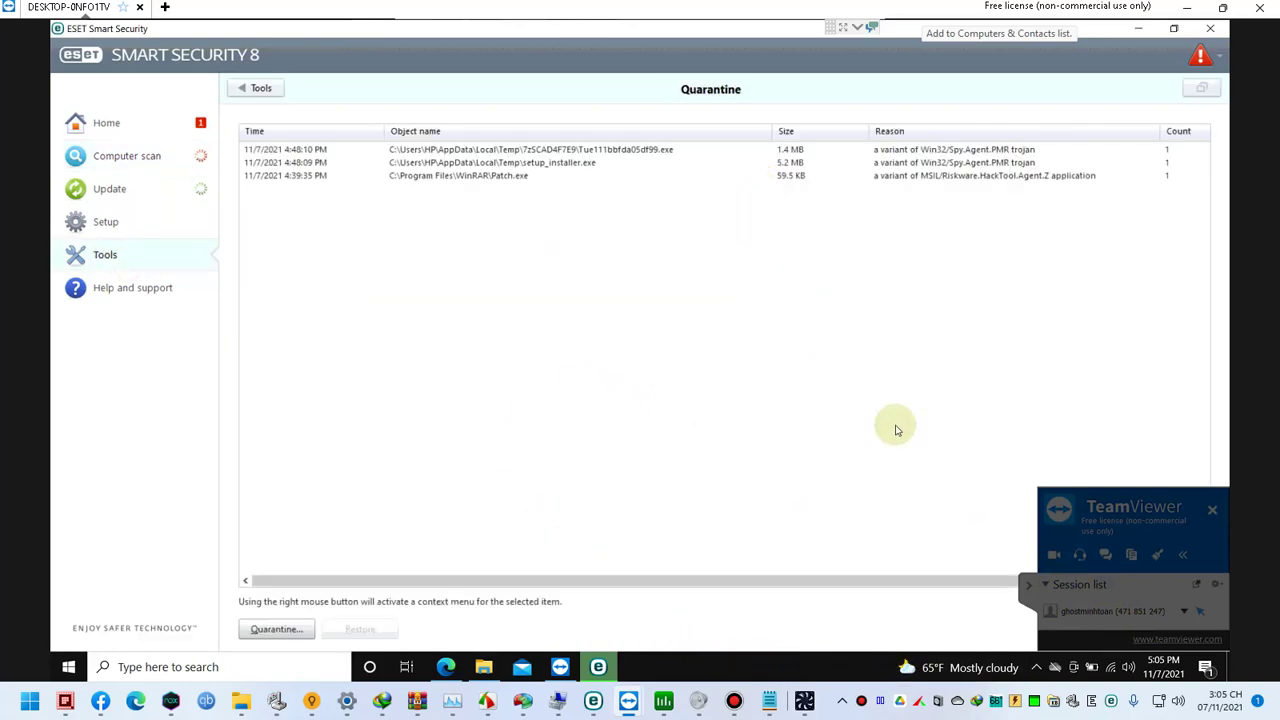
{"action": "left_click", "coordinate": [1226, 670]}
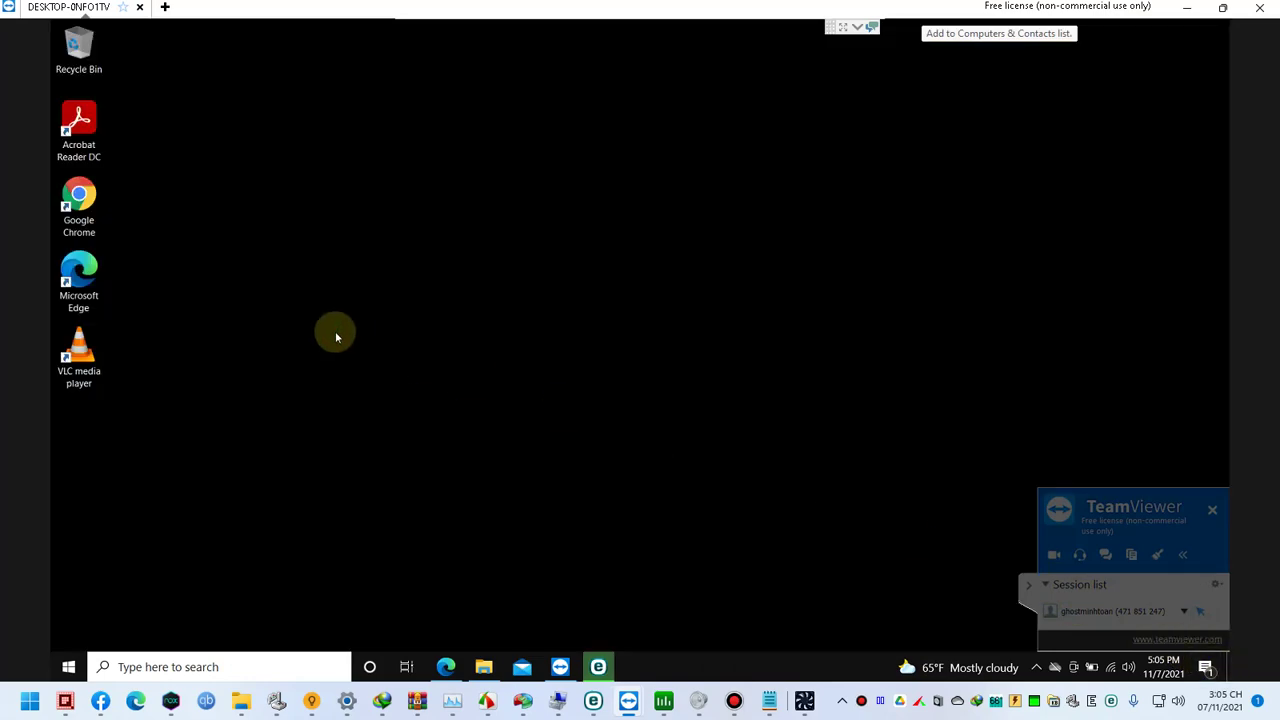
Step: Open the user profile folder by entering %USER in the Run box
{"action": "key", "text": "super+r"}
{"action": "type", "text": "u"}
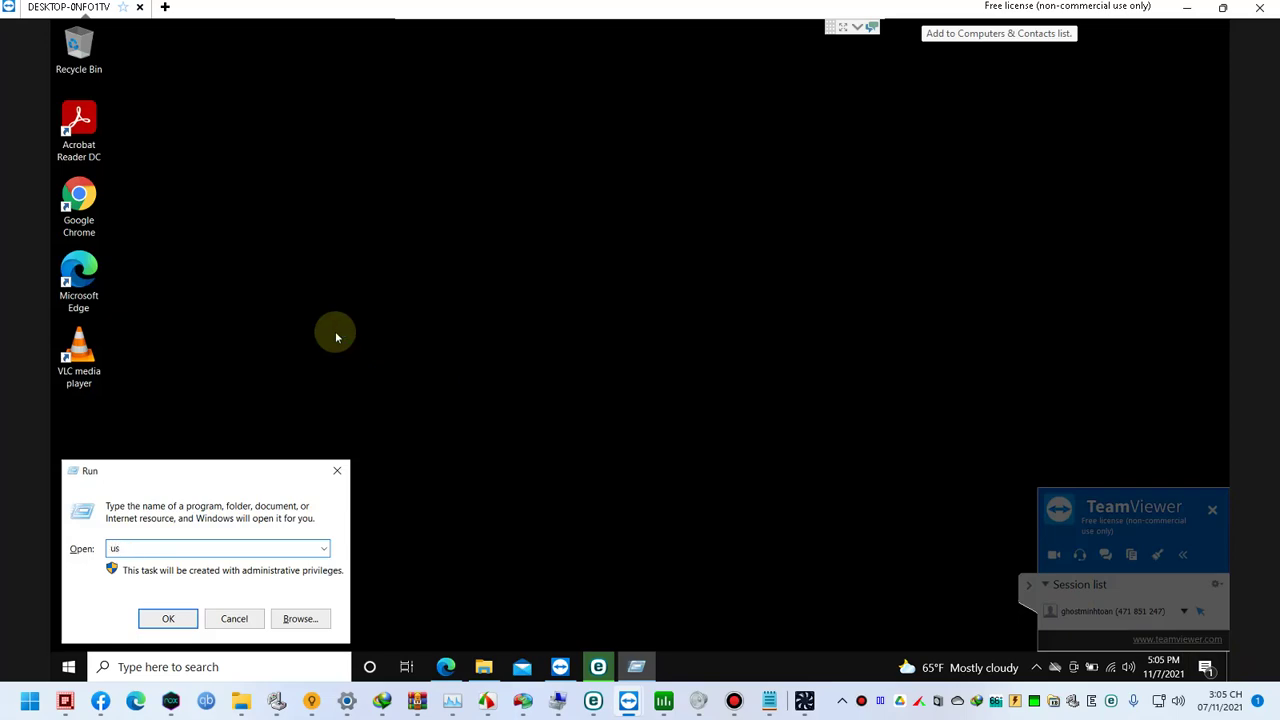
{"action": "key", "text": "BackSpace"}
{"action": "key", "text": "BackSpace"}
{"action": "key", "text": "BackSpace"}
{"action": "type", "text": "%USER"}
{"action": "key", "text": "Return"}
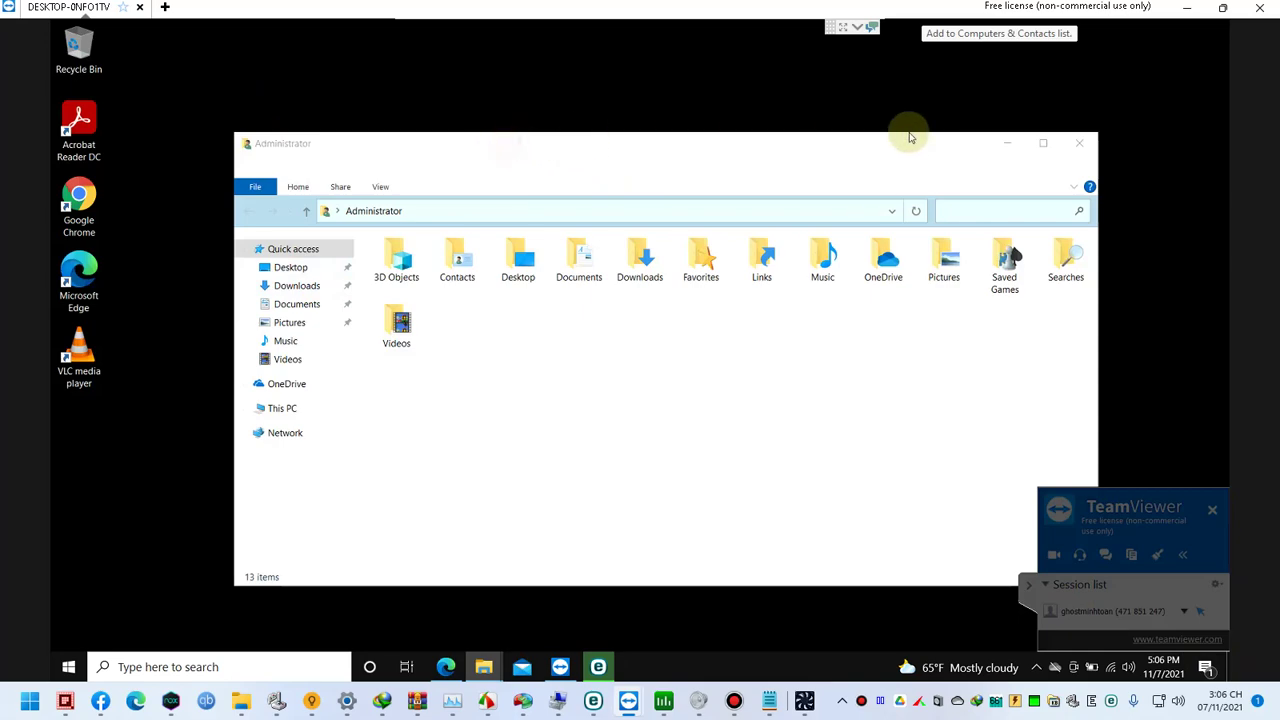
Step: Close the Administrator folder window and restore the Local Disk (C:) window
{"action": "left_click", "coordinate": [848, 26]}
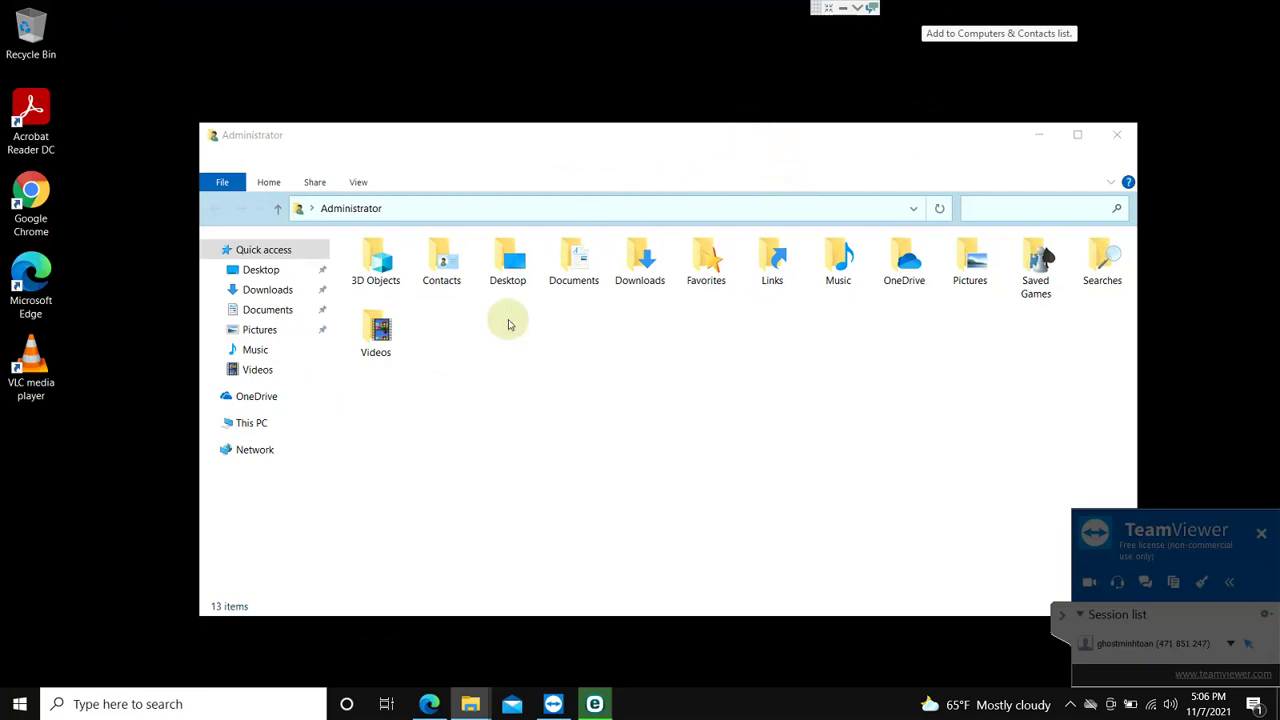
{"action": "left_click", "coordinate": [424, 135]}
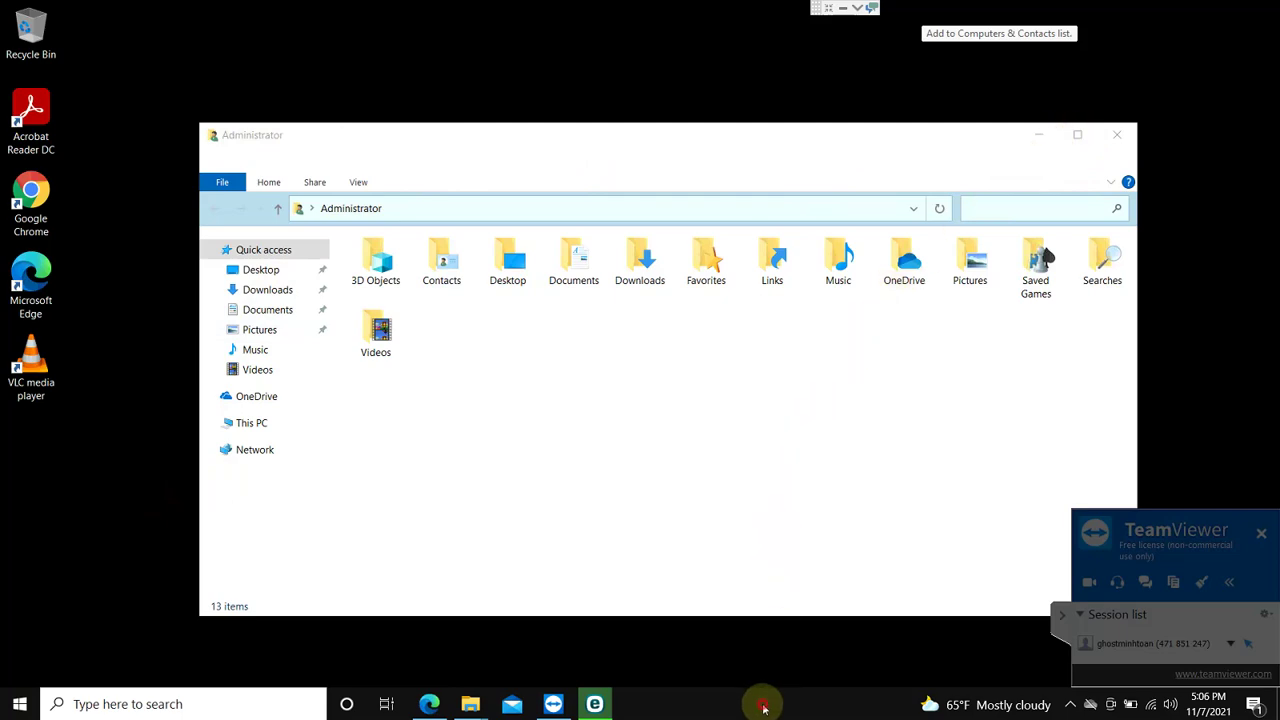
{"action": "left_click", "coordinate": [612, 707]}
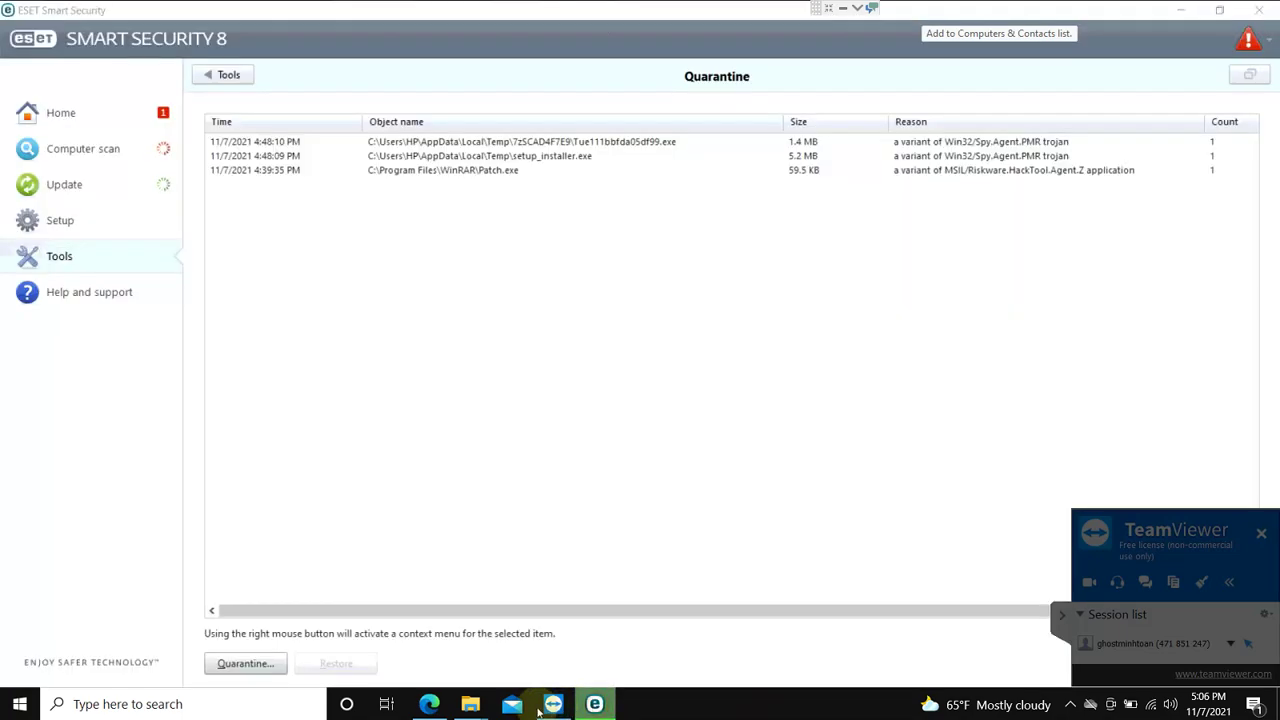
{"action": "left_click", "coordinate": [474, 706]}
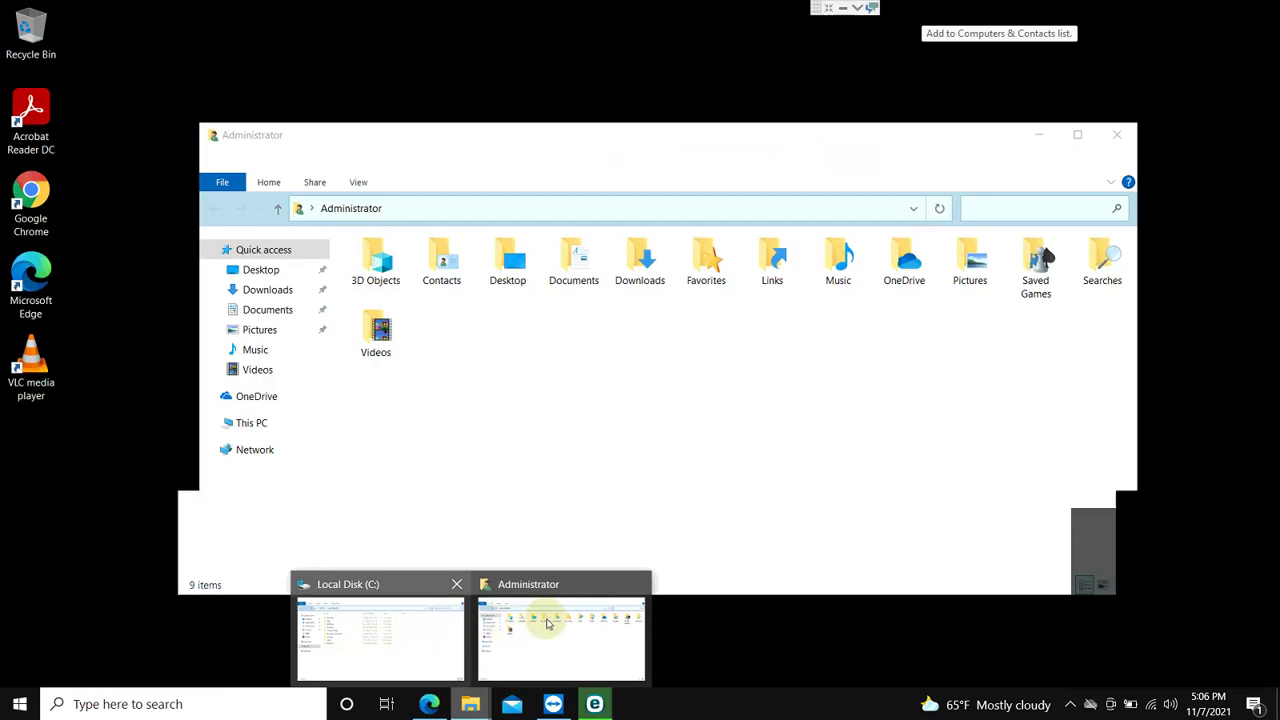
{"action": "middle_click", "coordinate": [497, 631]}
{"action": "left_click", "coordinate": [494, 631]}
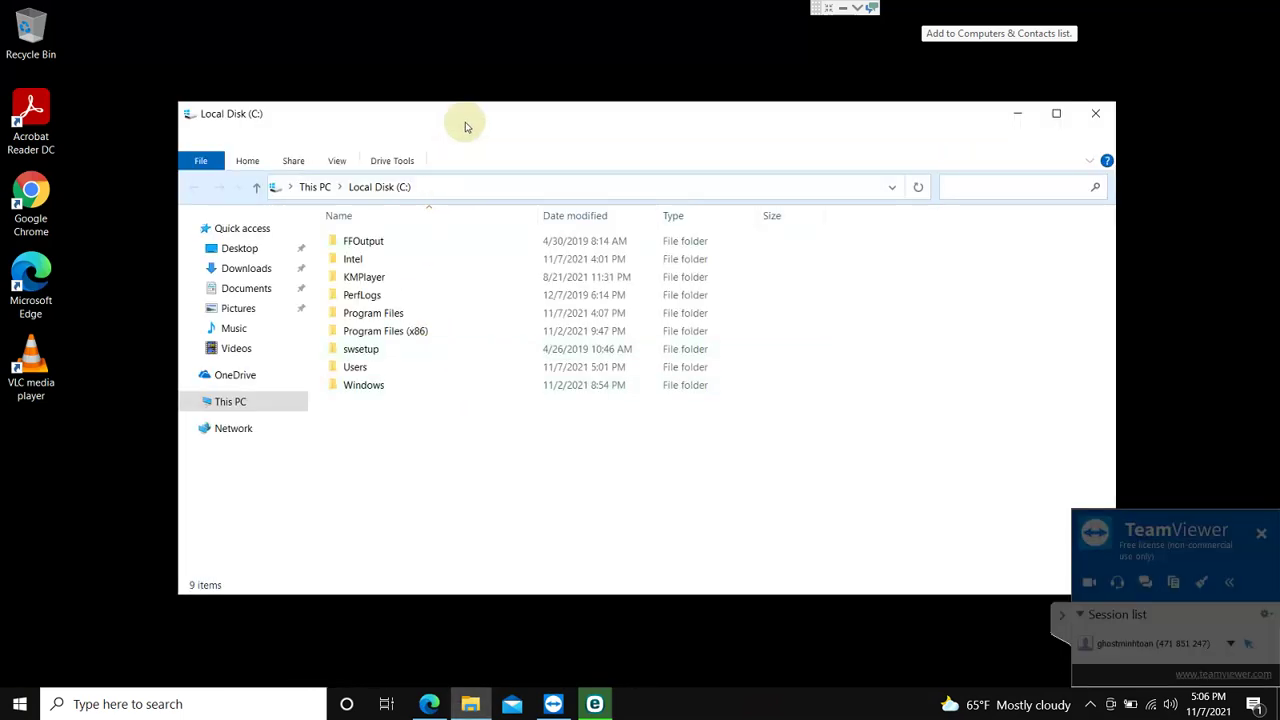
Step: Go up to This PC and open the Local Disk (C:) drive
{"action": "left_click", "coordinate": [439, 124]}
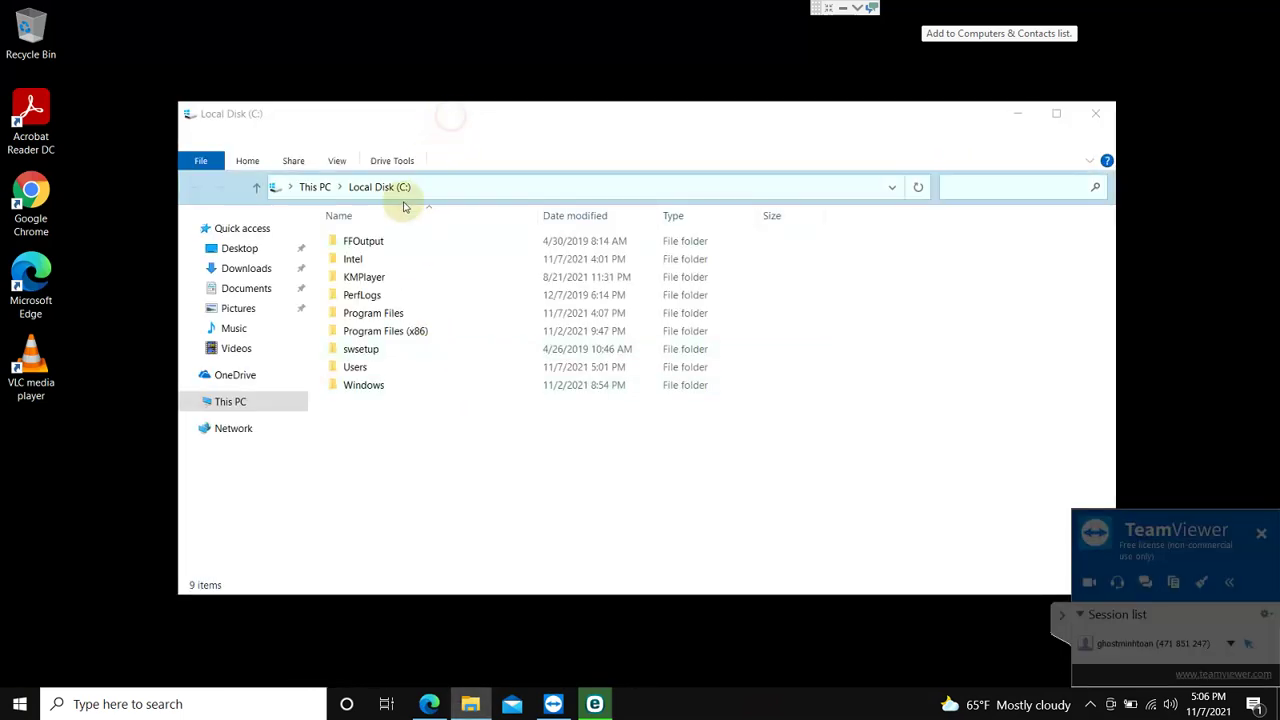
{"action": "left_click", "coordinate": [323, 190]}
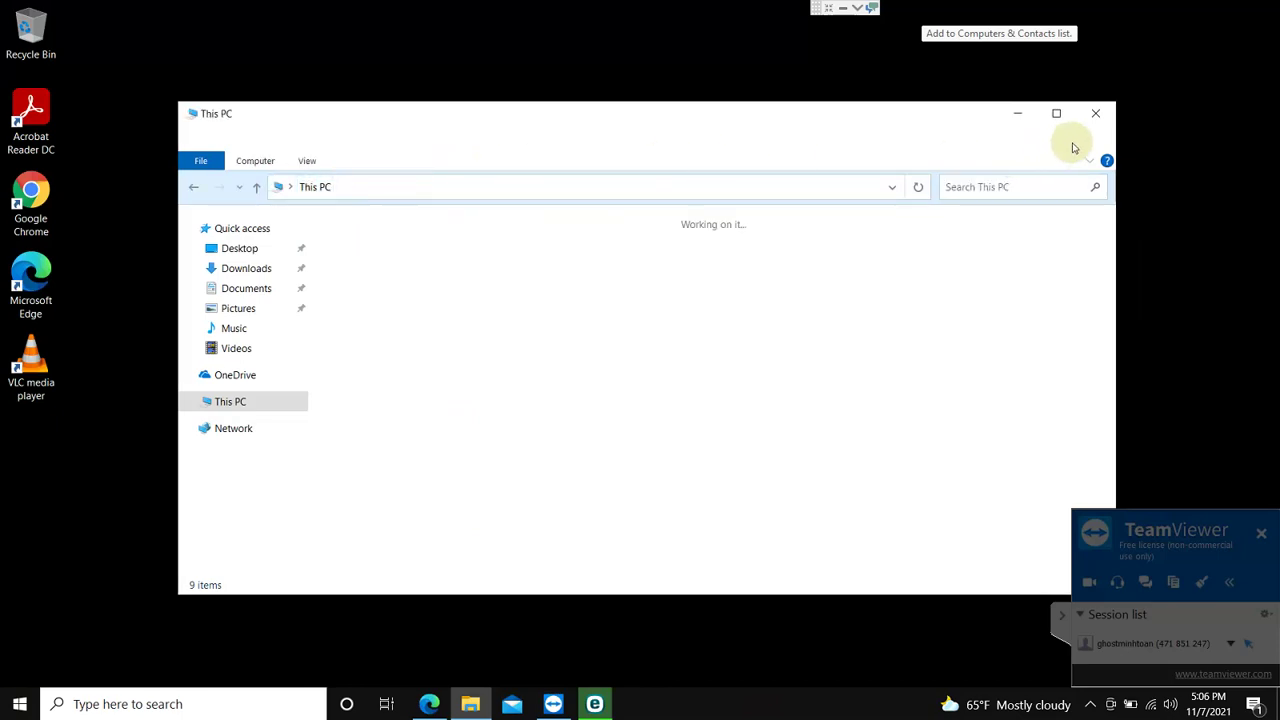
{"action": "left_click", "coordinate": [943, 120]}
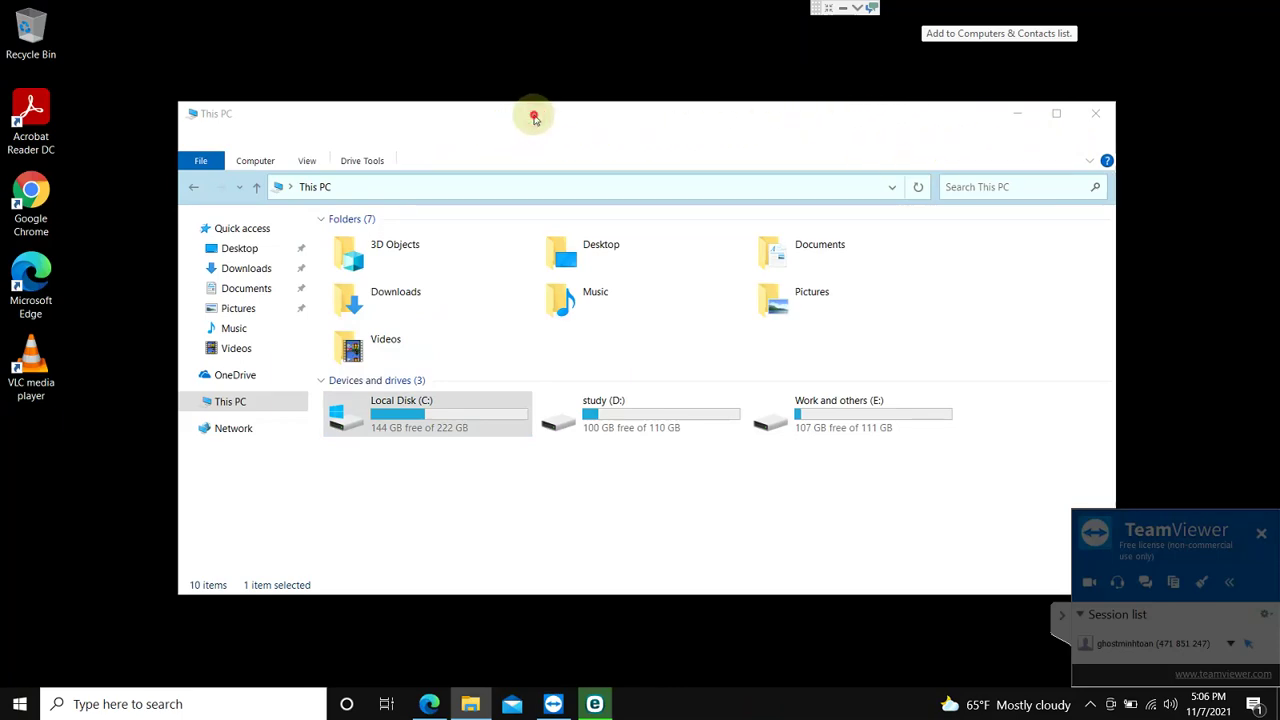
{"action": "left_click", "coordinate": [638, 523]}
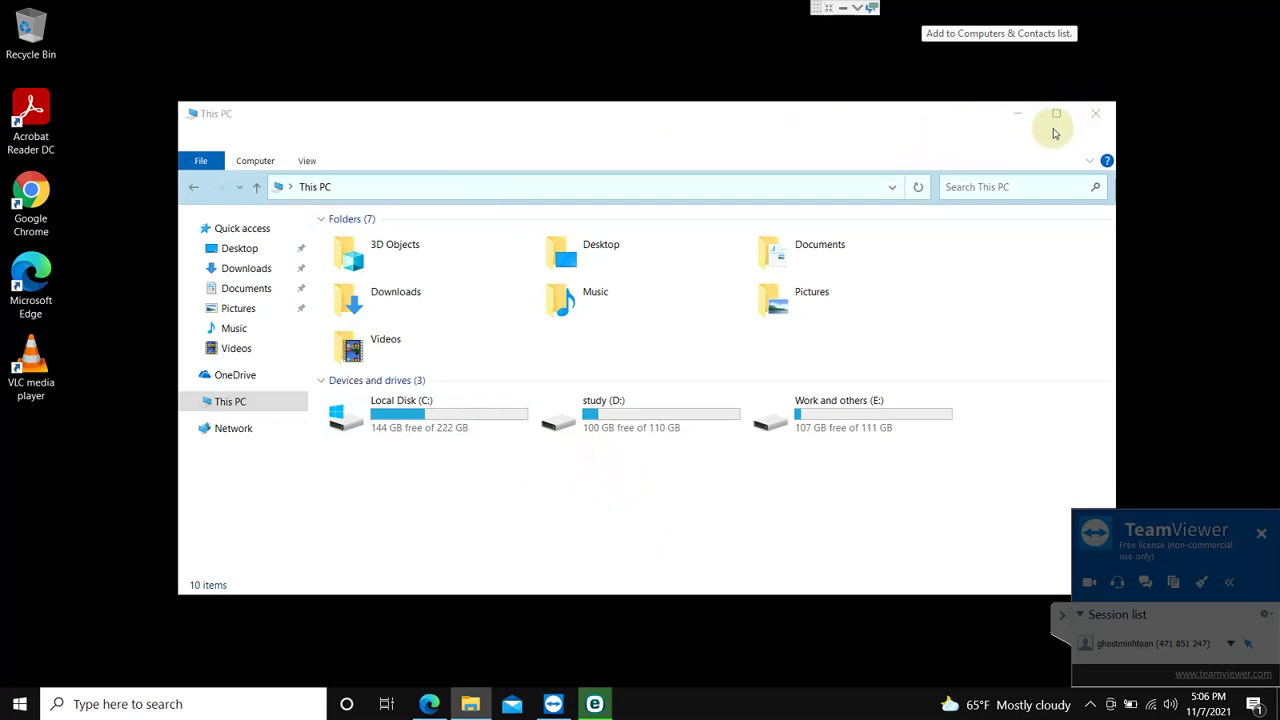
{"action": "double_click", "coordinate": [471, 425]}
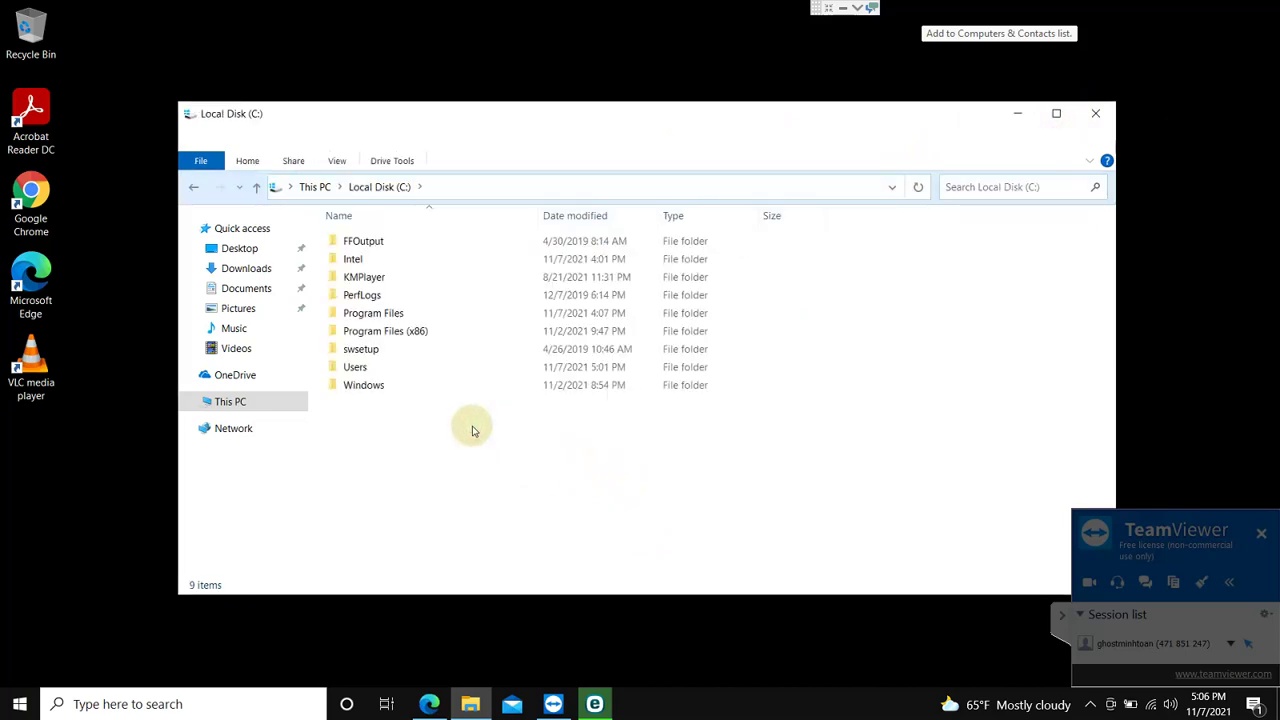
Step: Go to Users > HP profile > Desktop by keyboard and select all 17 items
{"action": "key", "text": "u"}
{"action": "key", "text": "Return"}
{"action": "key", "text": "h"}
{"action": "key", "text": "Return"}
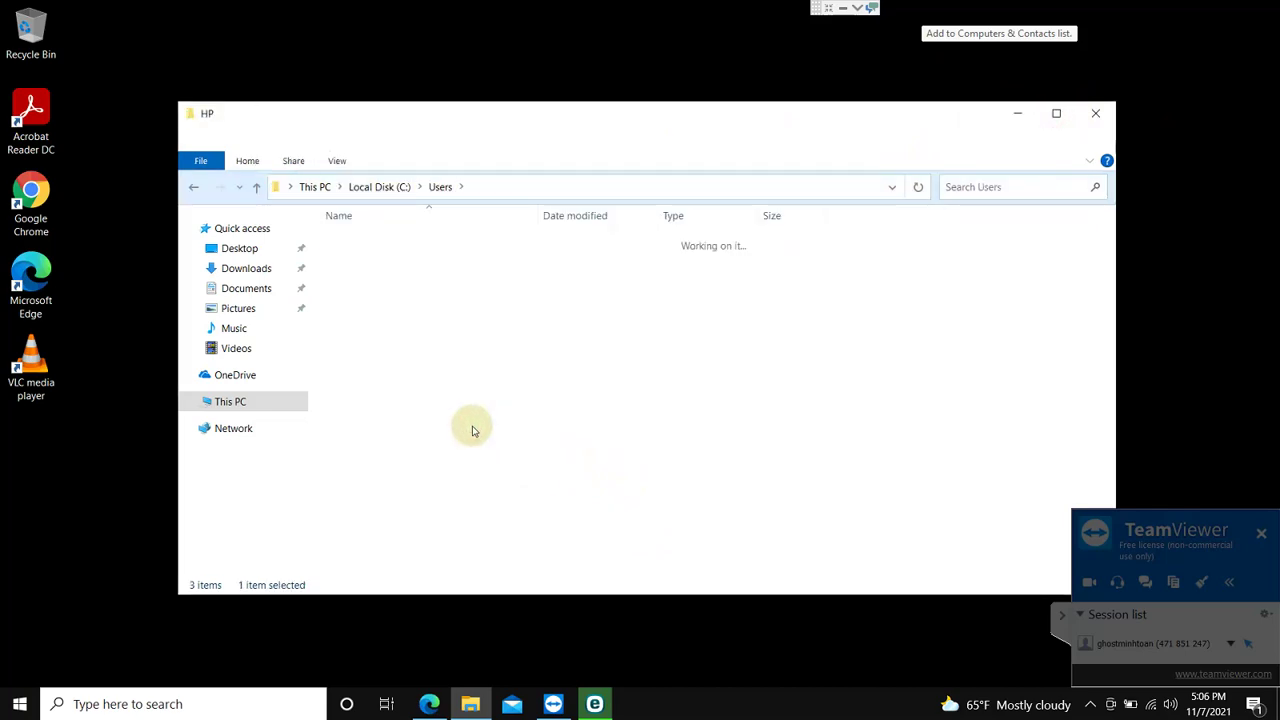
{"action": "key", "text": "d"}
{"action": "key", "text": "Return"}
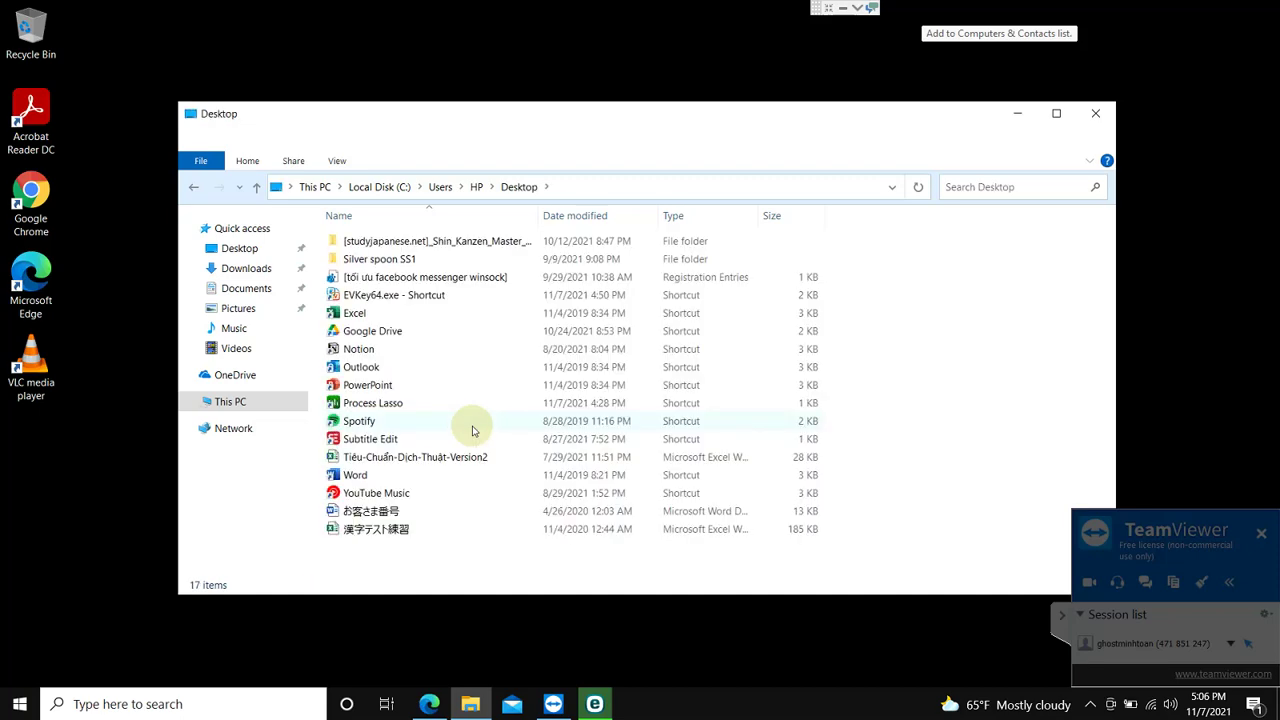
{"action": "key", "text": "ctrl+a"}
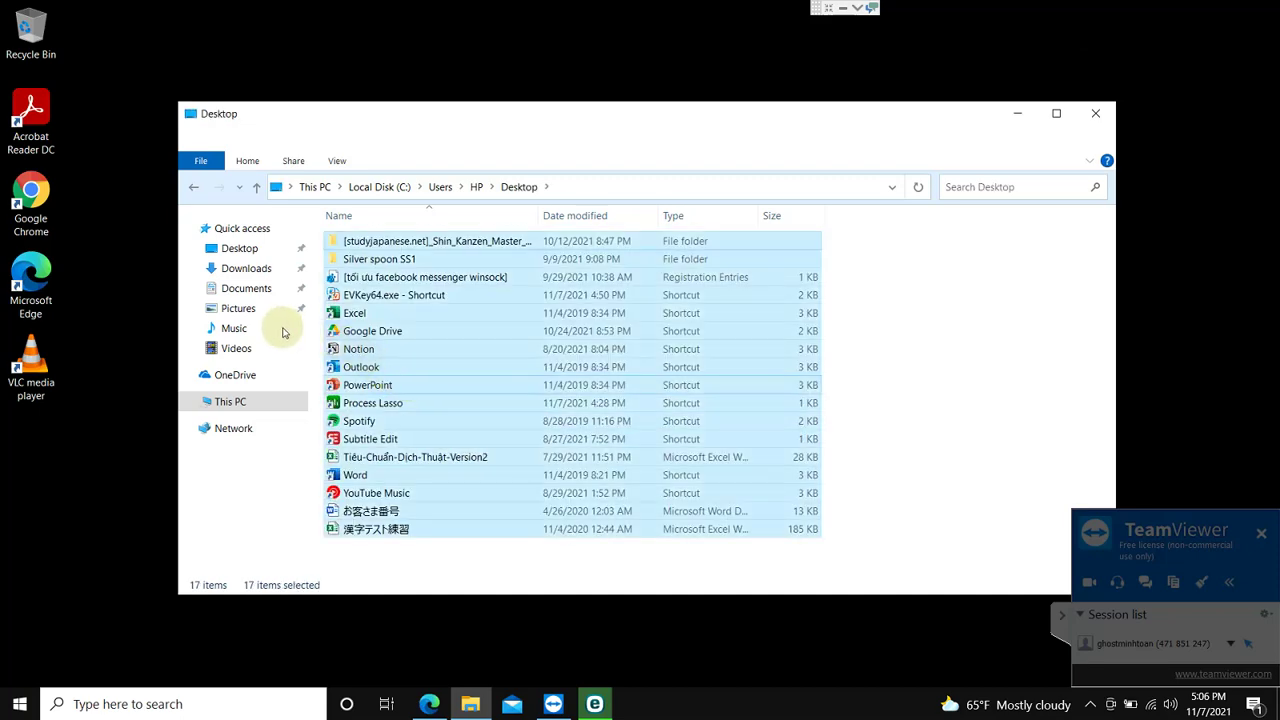
Step: Move the selected Desktop items onto the screen's desktop, cancelling the in-use folder move
{"action": "left_click", "coordinate": [94, 440]}
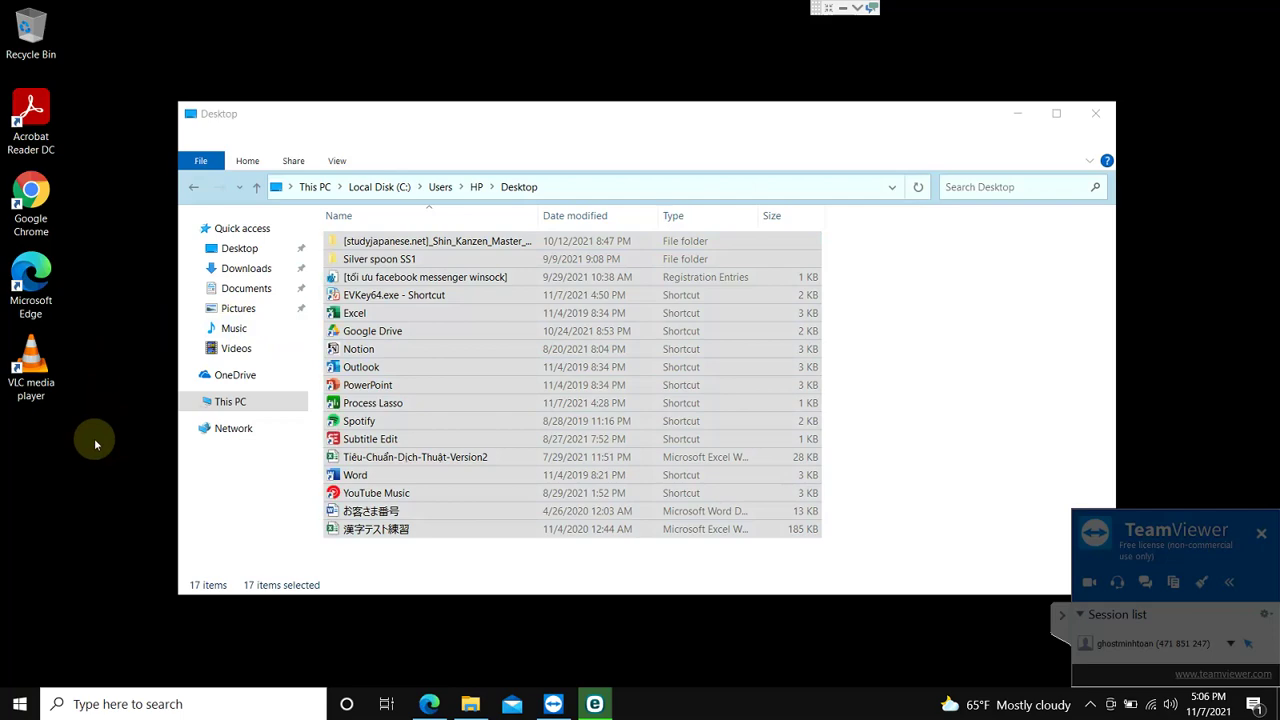
{"action": "left_click_drag", "start_coordinate": [365, 250], "coordinate": [480, 171]}
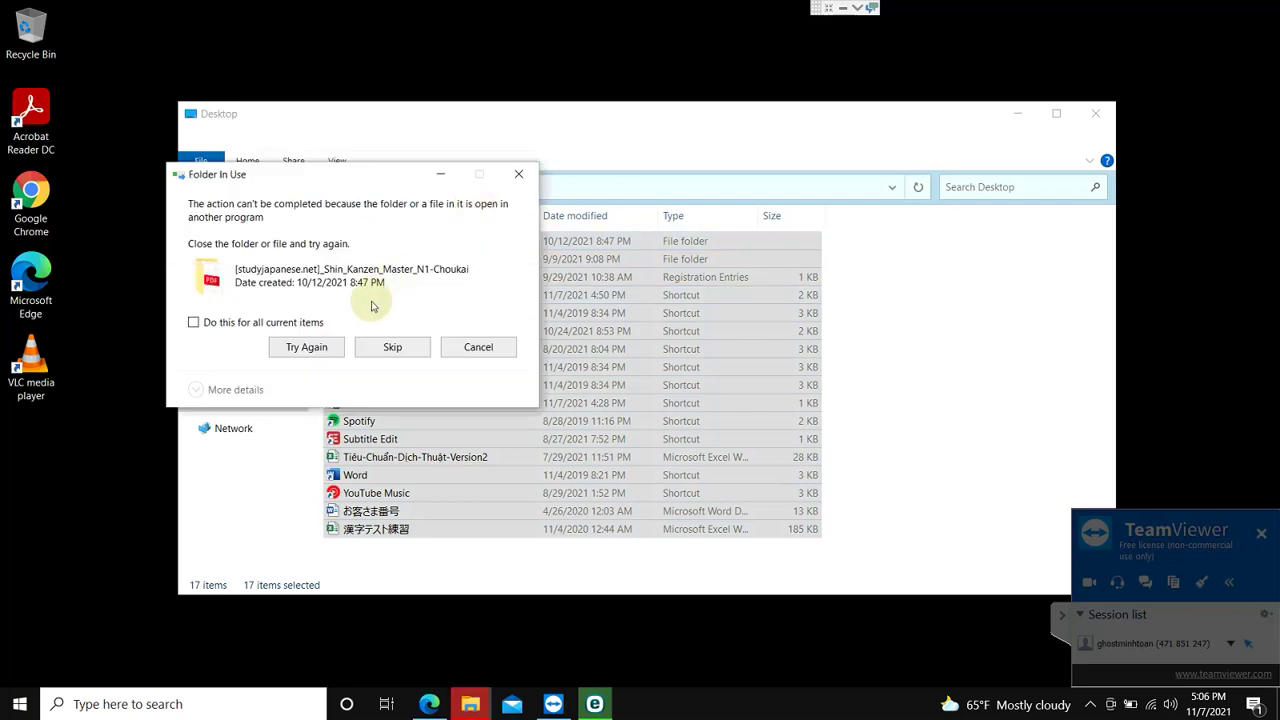
{"action": "left_click", "coordinate": [289, 352]}
{"action": "left_click", "coordinate": [305, 322]}
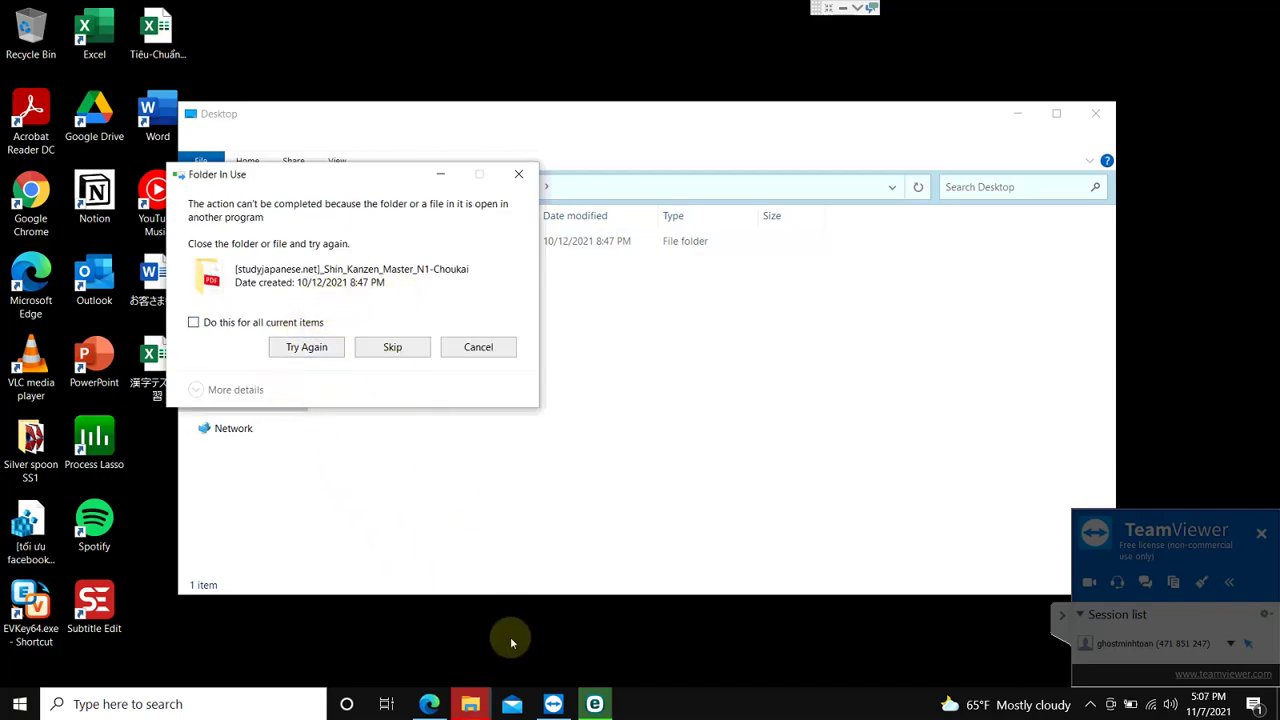
{"action": "mouse_move", "coordinate": [477, 712]}
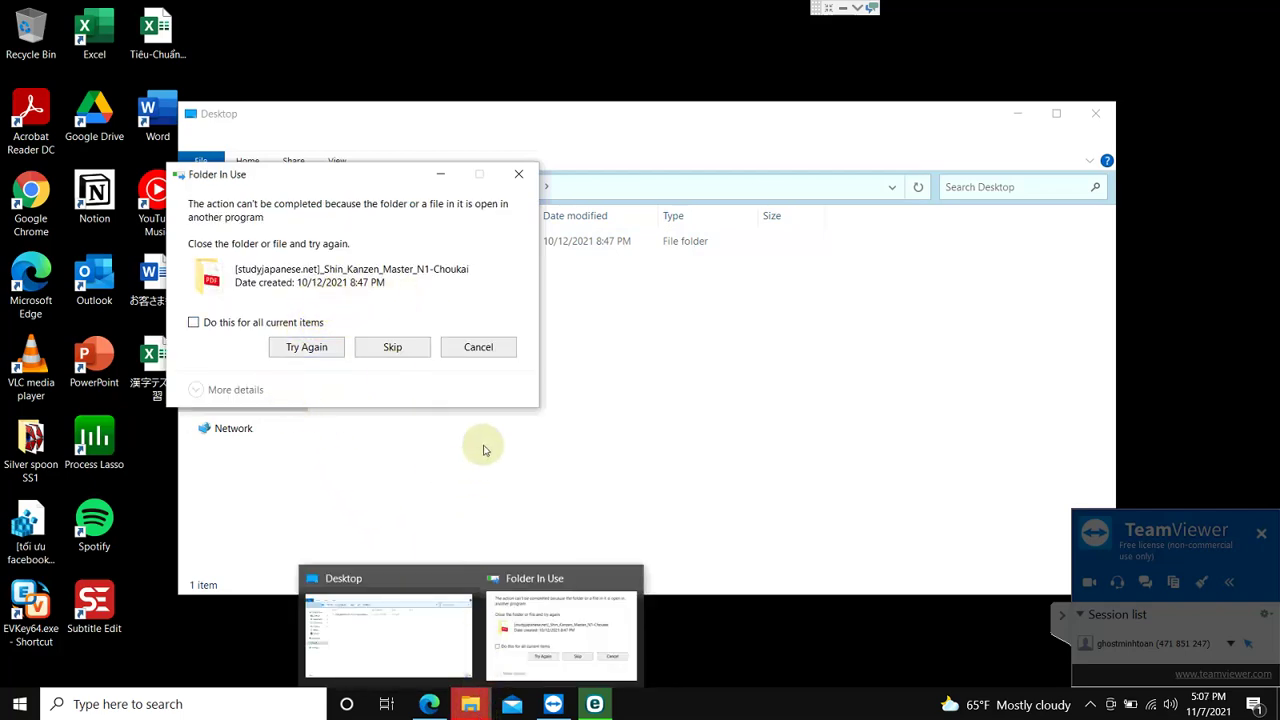
{"action": "left_click", "coordinate": [480, 347]}
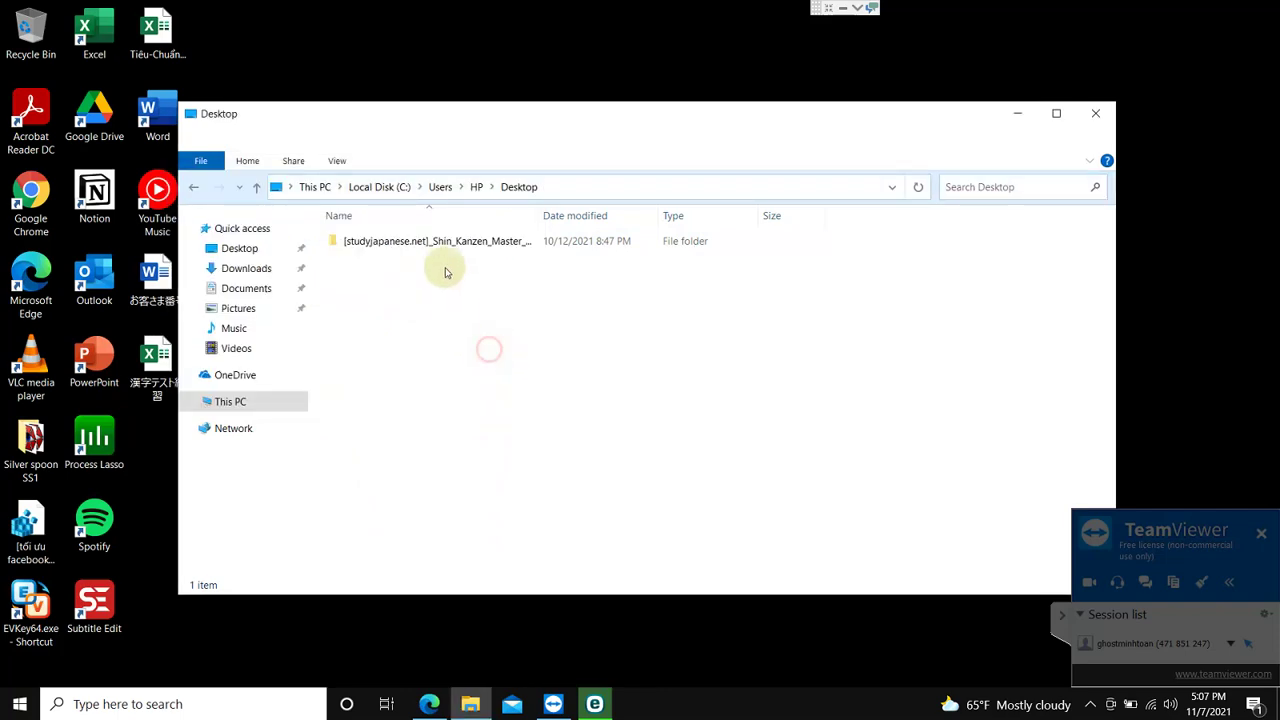
Step: Check the three files inside the leftover Shin_Kanzen_Master folder, then return to Desktop
{"action": "double_click", "coordinate": [443, 242]}
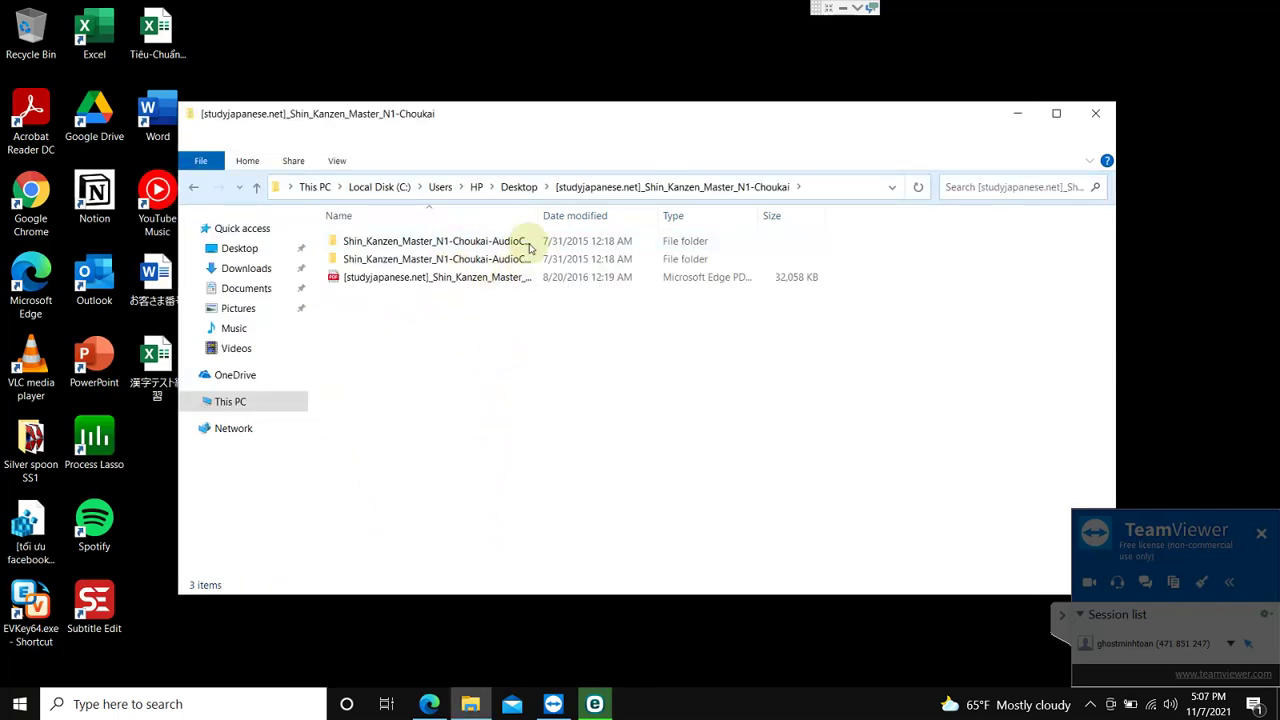
{"action": "left_click", "coordinate": [429, 704]}
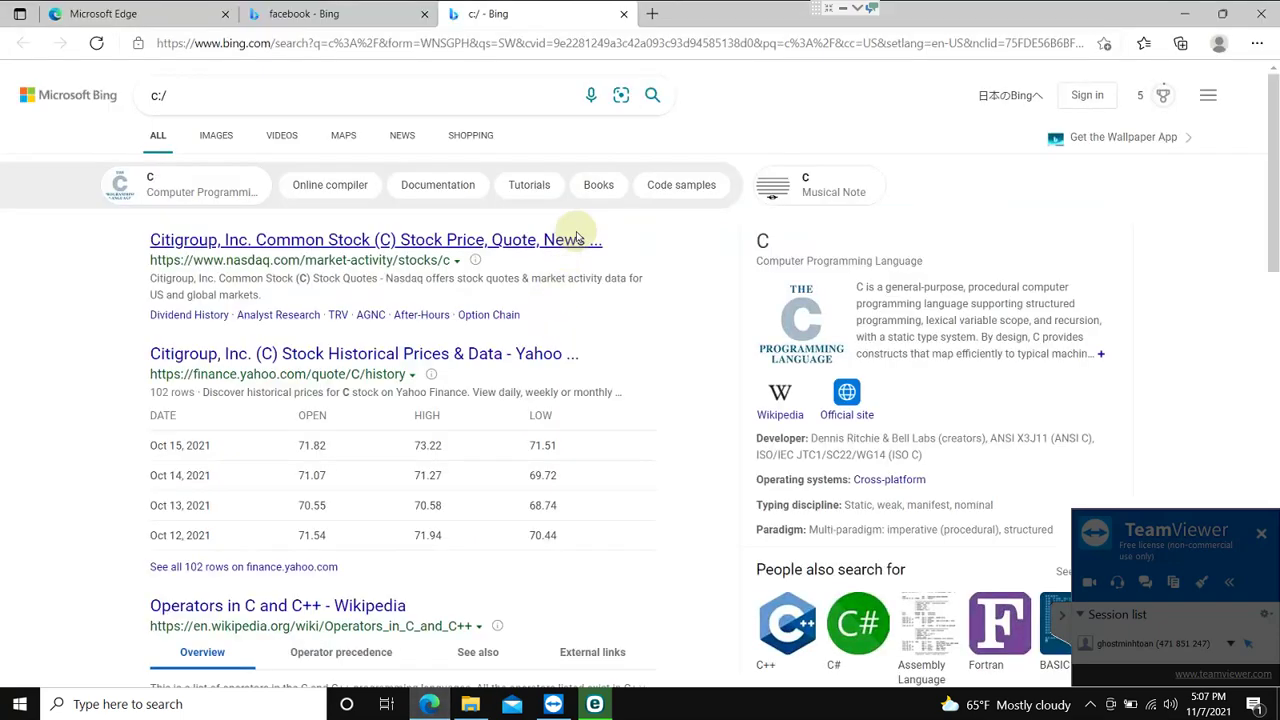
{"action": "left_click", "coordinate": [1260, 14]}
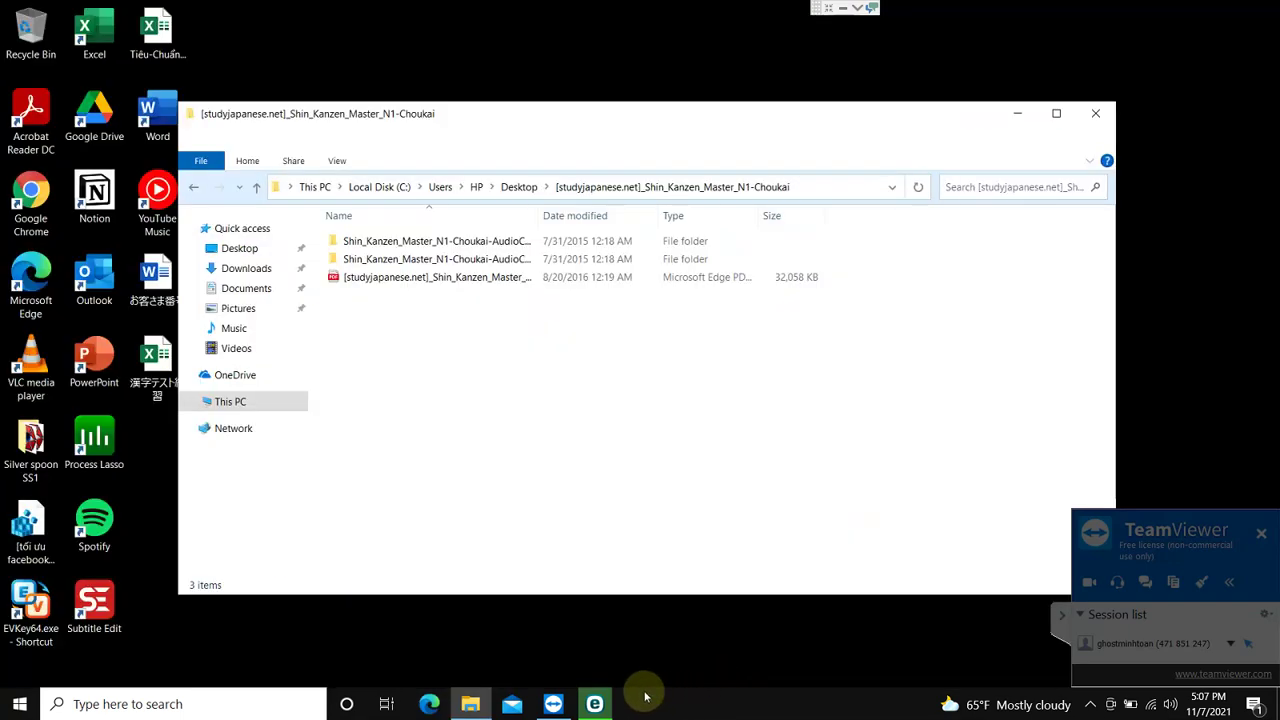
{"action": "left_click", "coordinate": [461, 370]}
{"action": "left_click_drag", "start_coordinate": [440, 280], "coordinate": [424, 237]}
{"action": "left_click", "coordinate": [518, 187]}
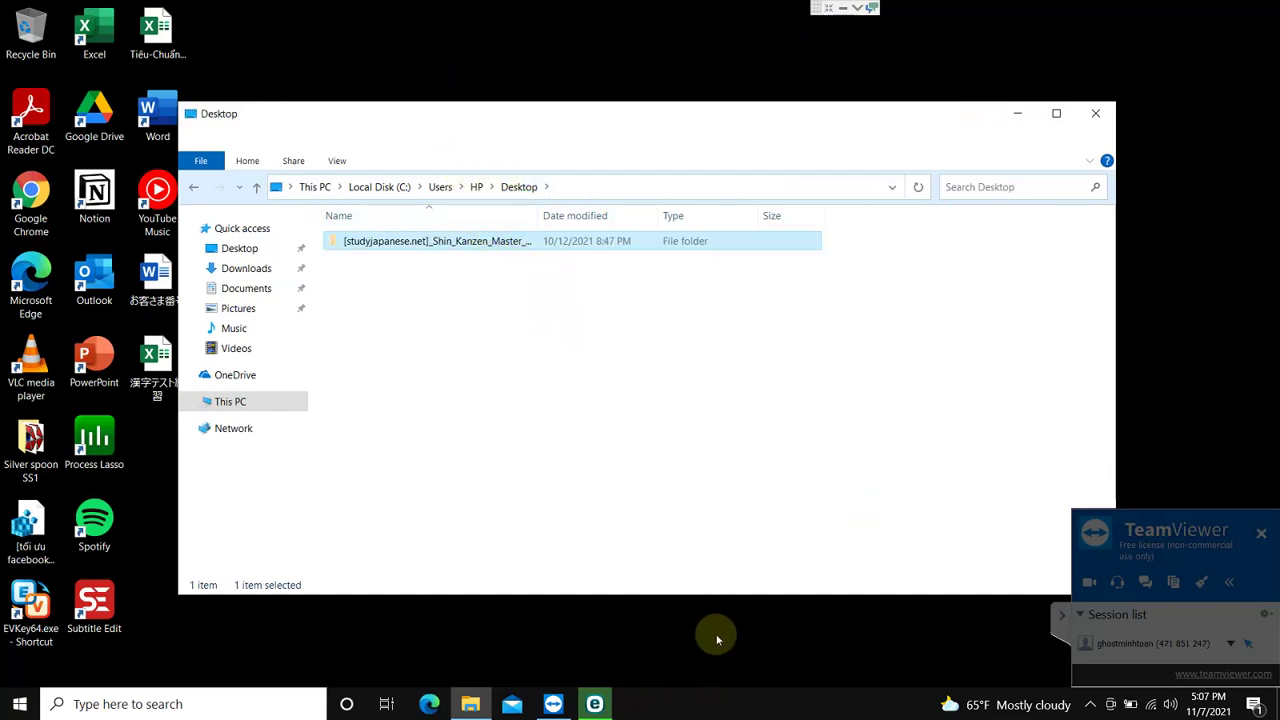
{"action": "left_click", "coordinate": [437, 318]}
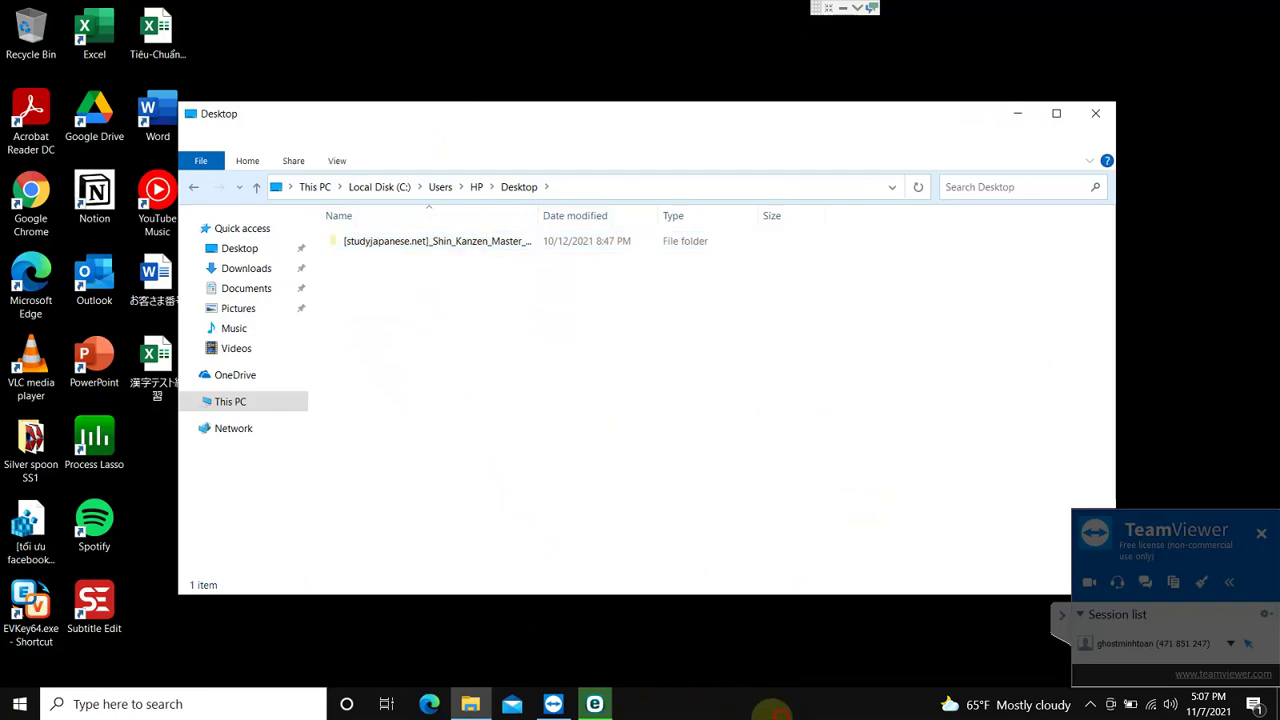
{"action": "left_click", "coordinate": [778, 712]}
{"action": "key", "text": "ctrl+shift+Escape"}
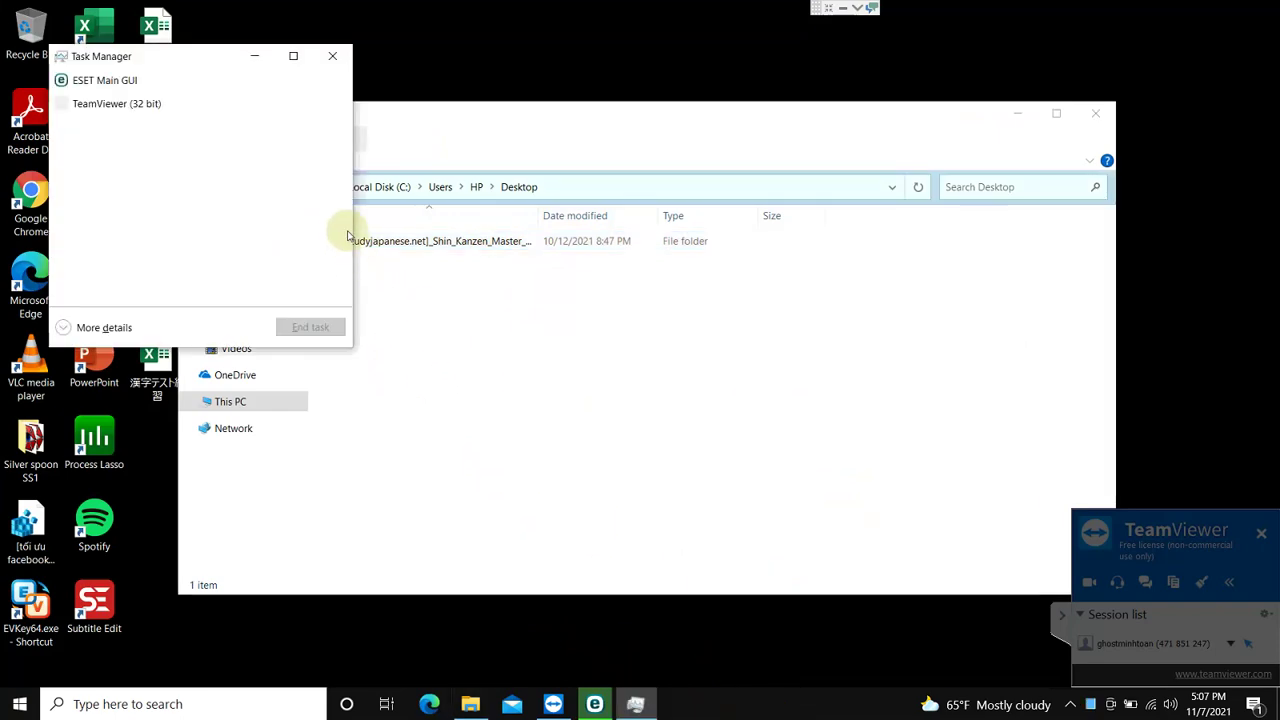
{"action": "left_click_drag", "start_coordinate": [212, 63], "coordinate": [881, 96]}
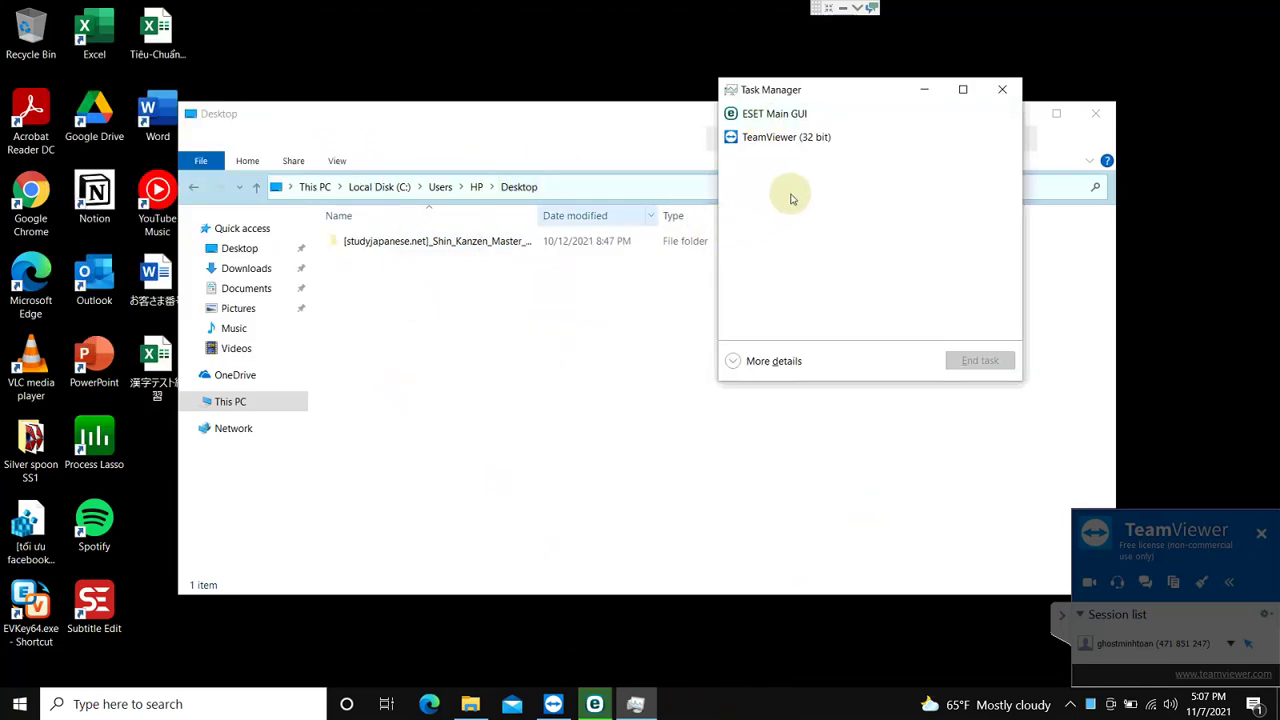
{"action": "left_click", "coordinate": [773, 362]}
{"action": "left_click", "coordinate": [984, 131]}
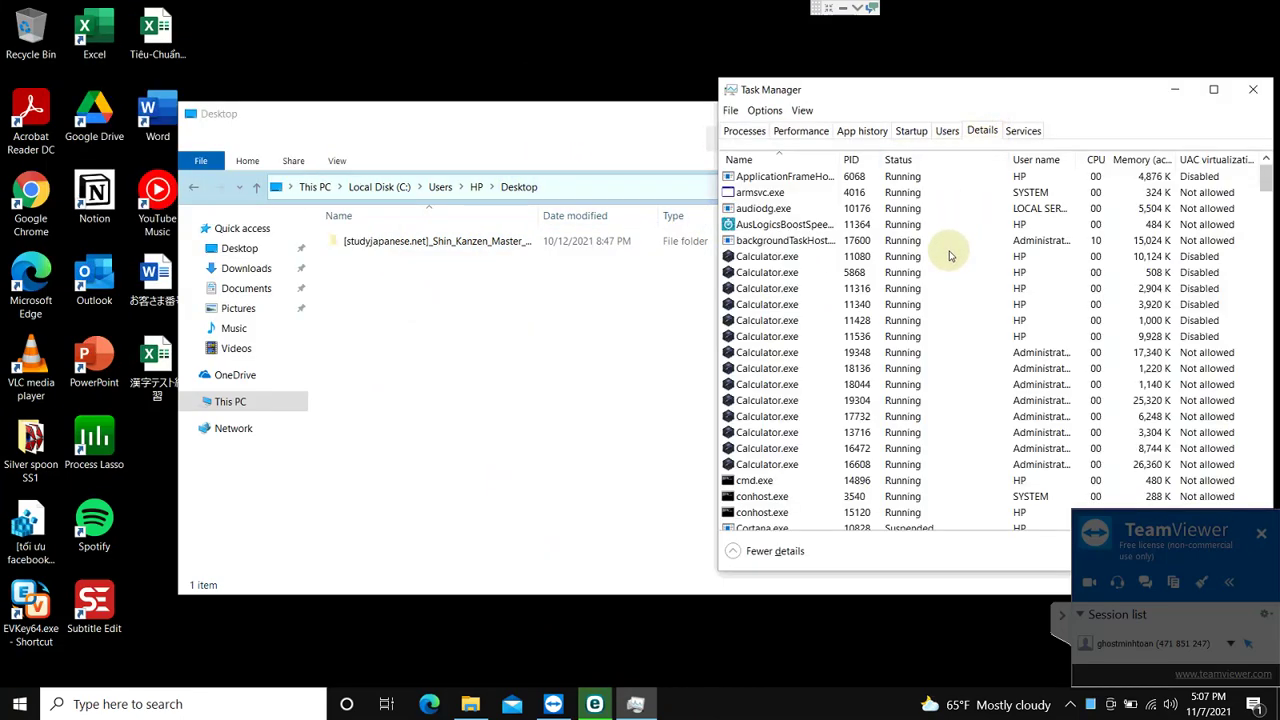
{"action": "left_click", "coordinate": [949, 254]}
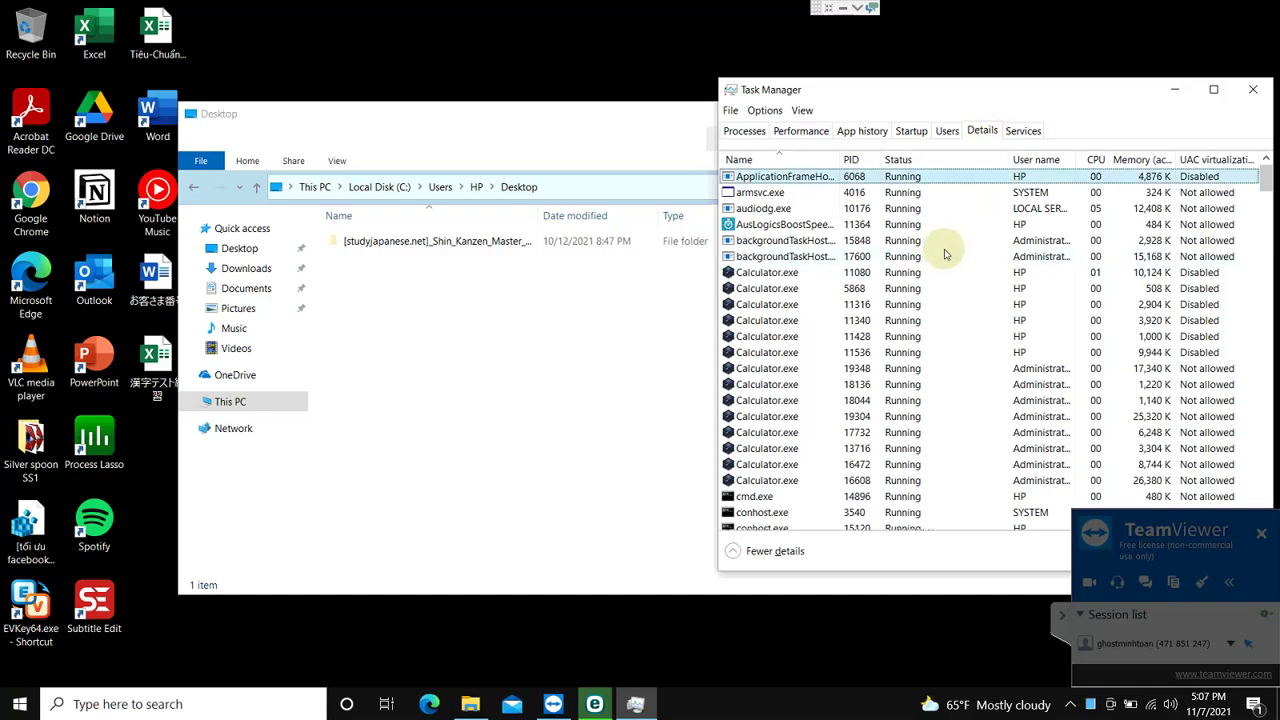
{"action": "left_click", "coordinate": [948, 131]}
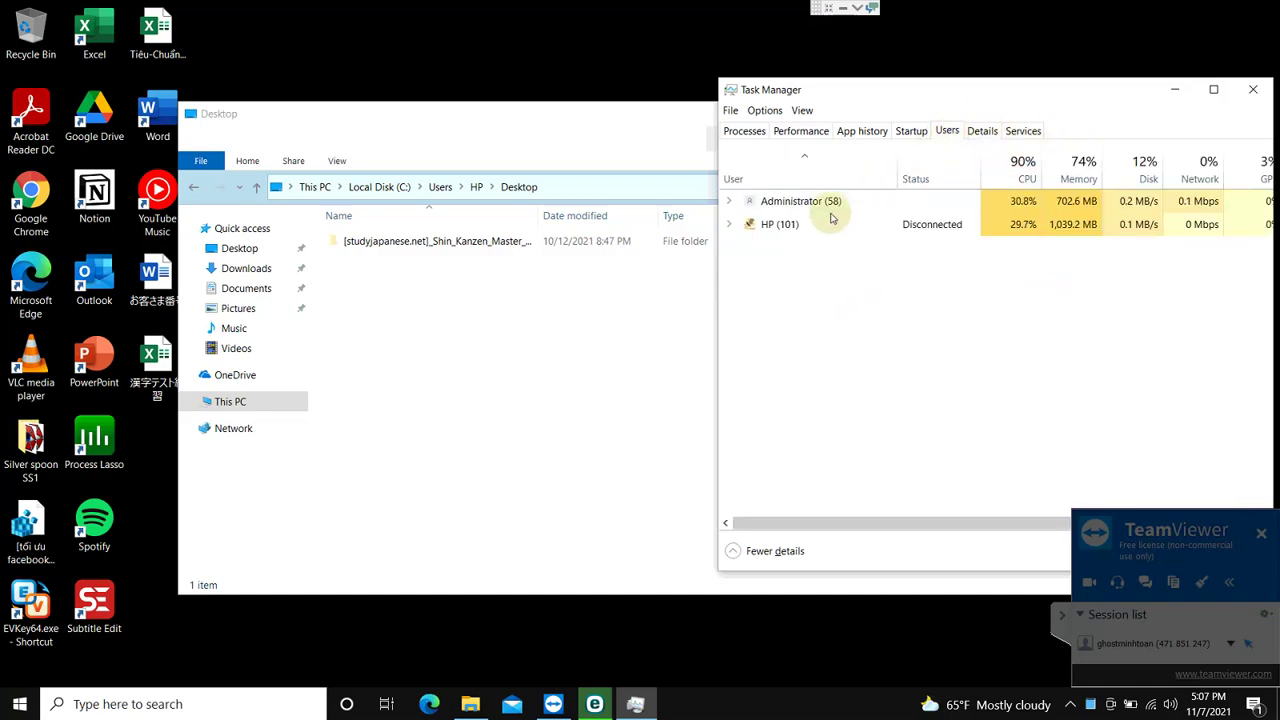
{"action": "left_click", "coordinate": [766, 230]}
{"action": "left_click", "coordinate": [732, 229]}
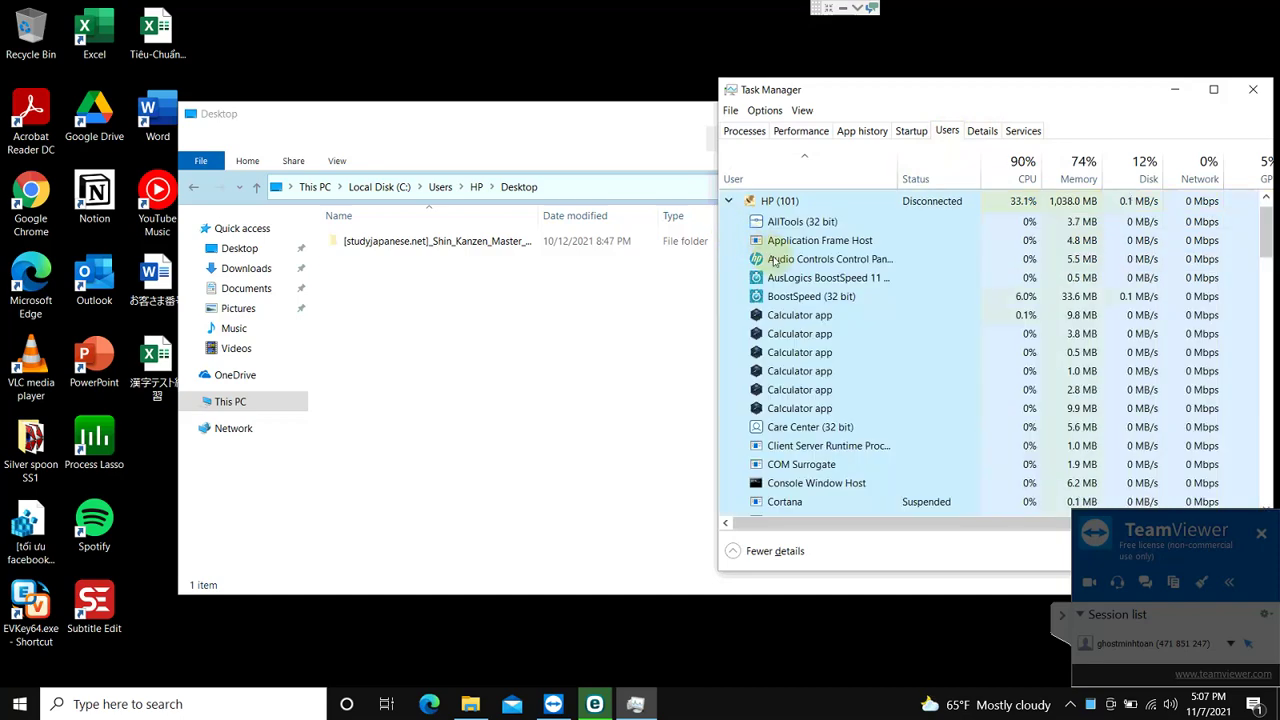
{"action": "scroll", "coordinate": [818, 298], "scroll_direction": "up", "scroll_amount": 1}
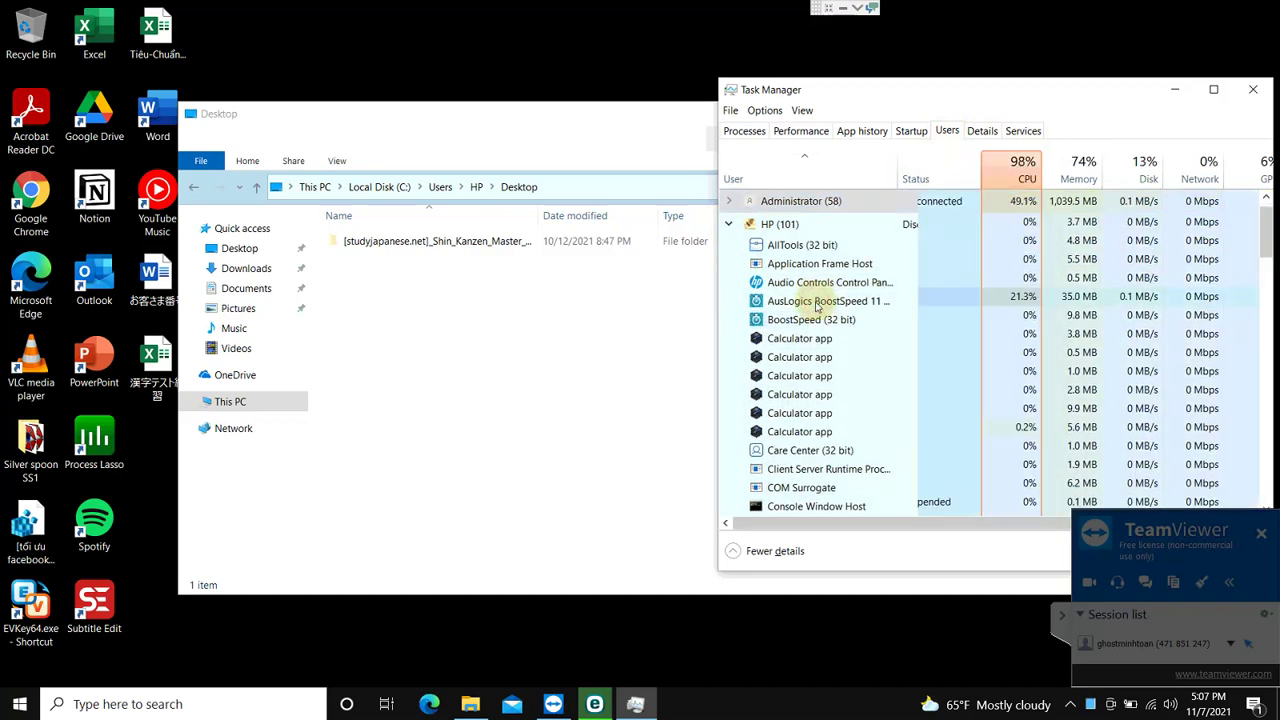
{"action": "scroll", "coordinate": [818, 305], "scroll_direction": "down", "scroll_amount": 1}
{"action": "left_click", "coordinate": [814, 278]}
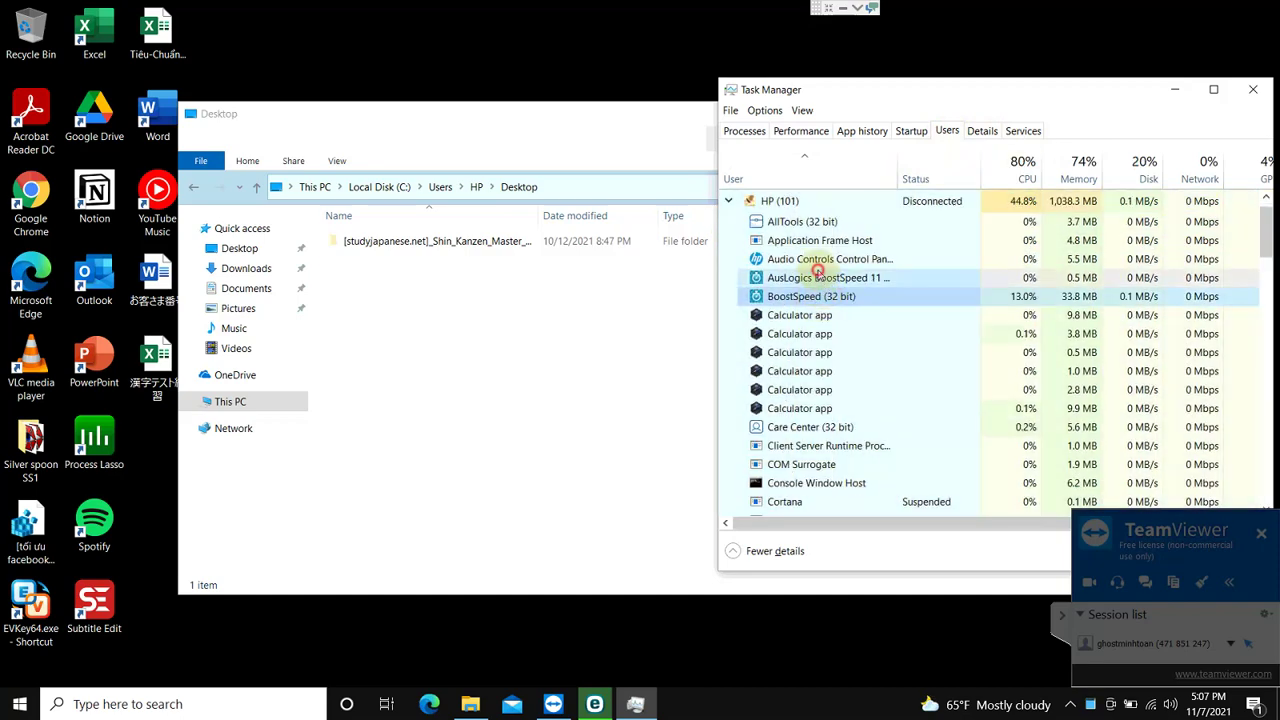
{"action": "key", "text": "Delete"}
{"action": "scroll", "coordinate": [762, 282], "scroll_direction": "up", "scroll_amount": 1}
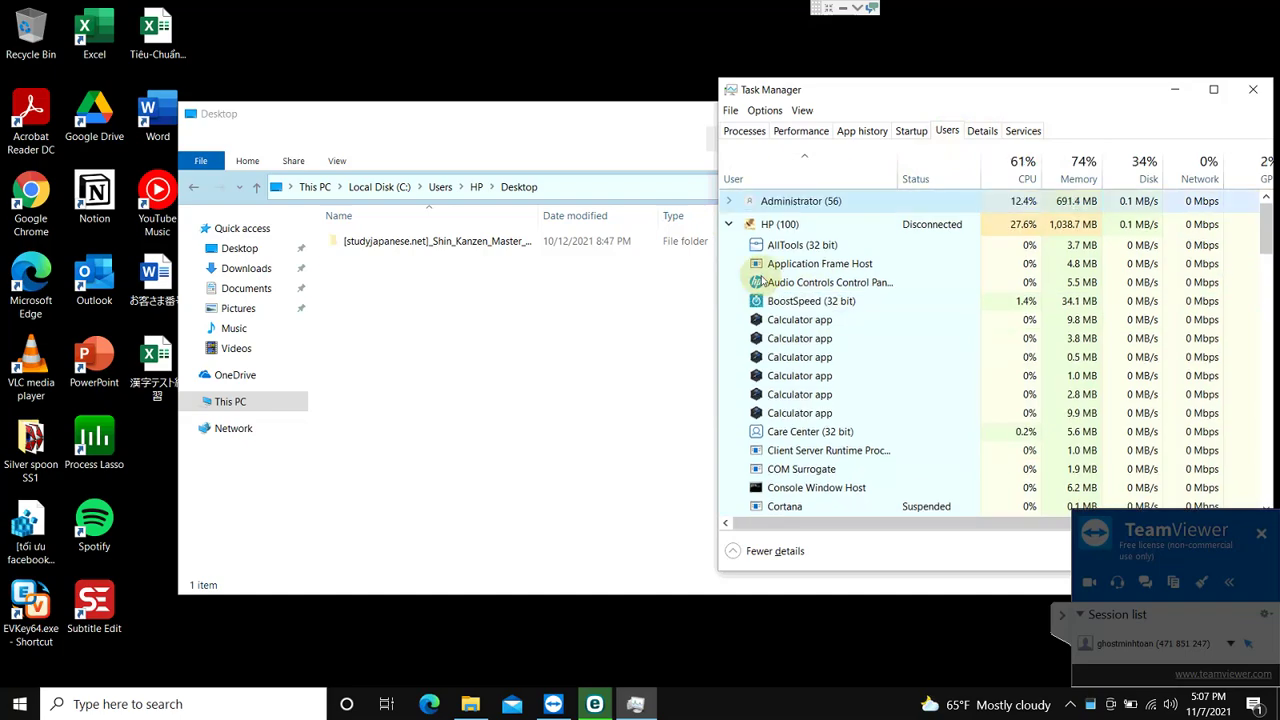
{"action": "scroll", "coordinate": [829, 310], "scroll_direction": "down", "scroll_amount": 1}
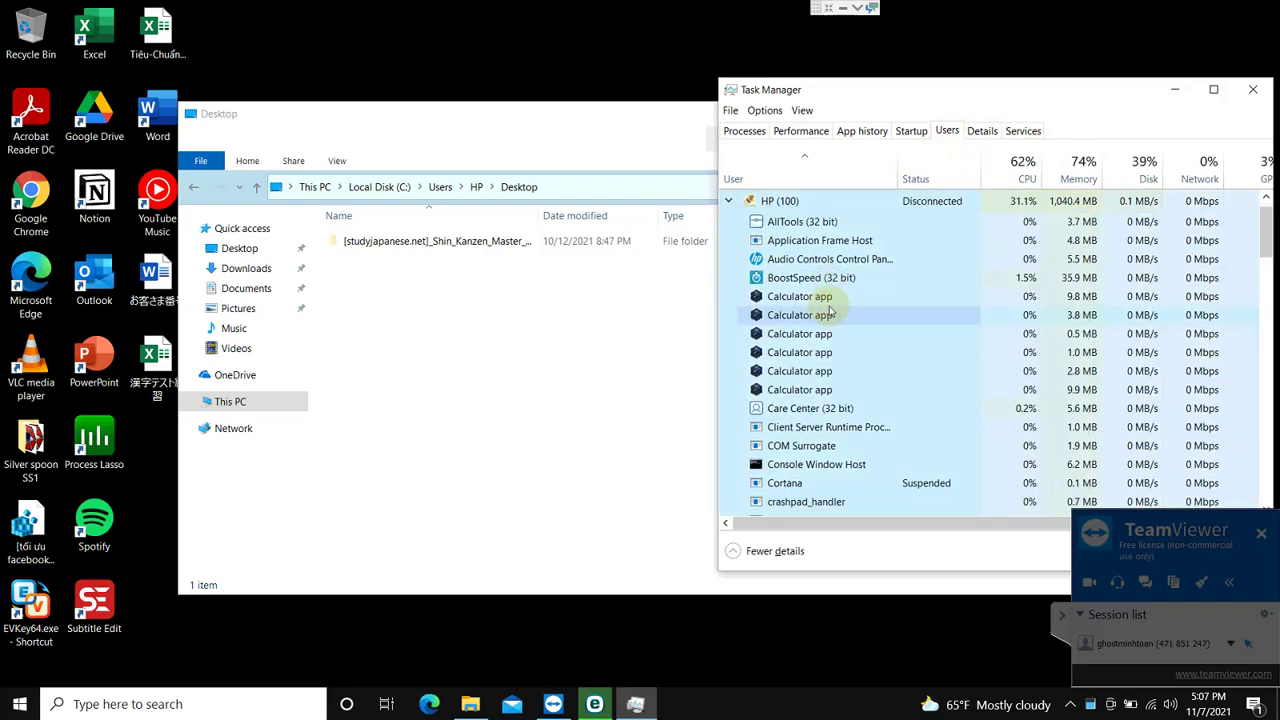
{"action": "scroll", "coordinate": [829, 312], "scroll_direction": "up", "scroll_amount": 1}
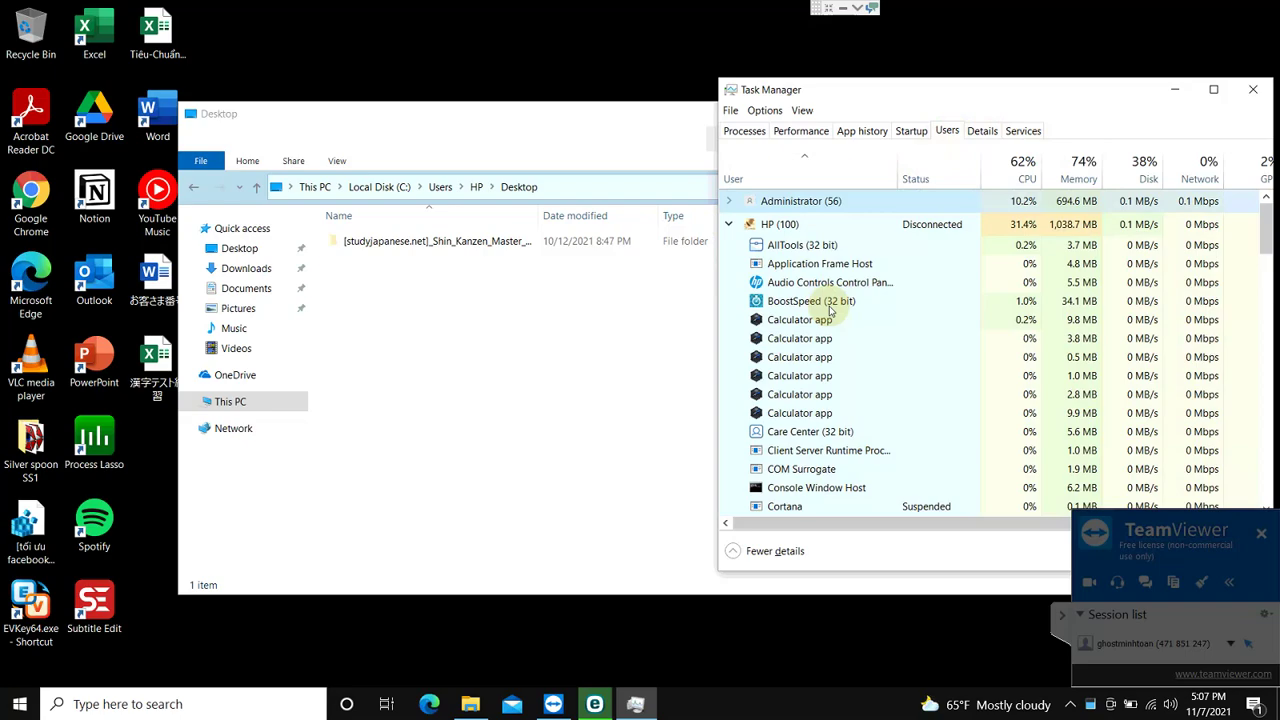
{"action": "scroll", "coordinate": [829, 312], "scroll_direction": "down", "scroll_amount": 1}
{"action": "scroll", "coordinate": [829, 312], "scroll_direction": "up", "scroll_amount": 1}
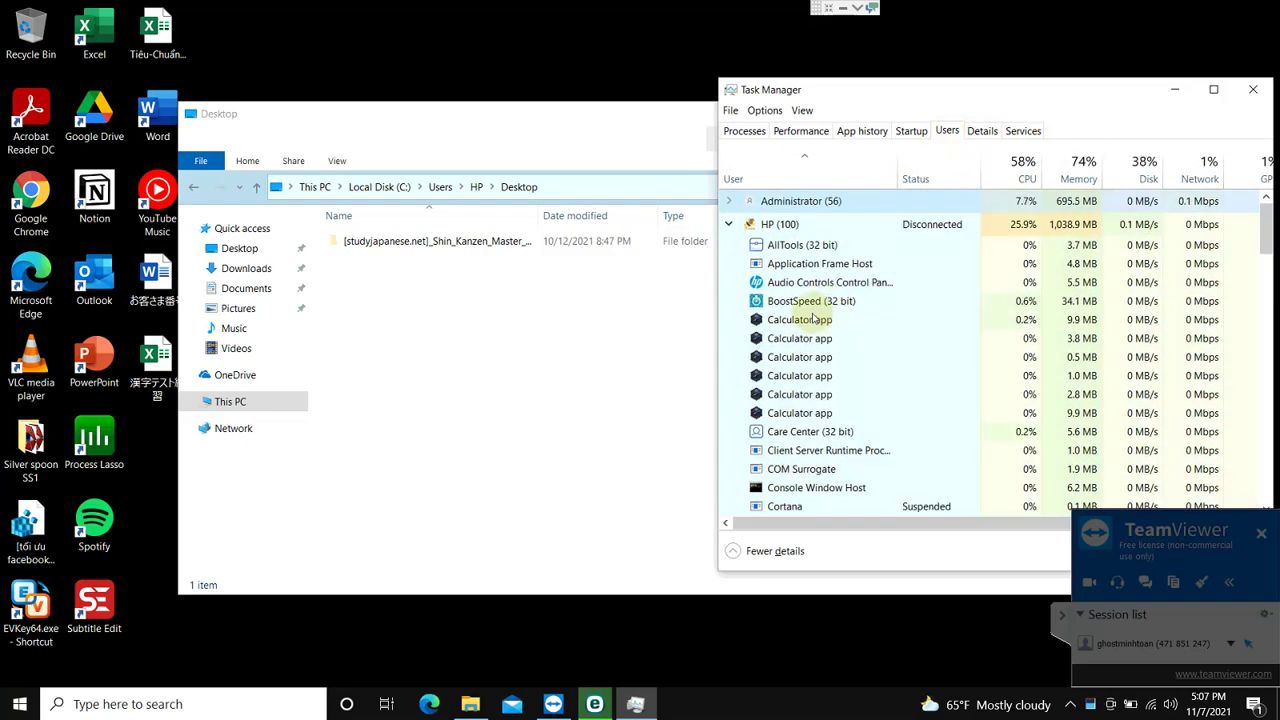
{"action": "scroll", "coordinate": [812, 300], "scroll_direction": "down", "scroll_amount": 1}
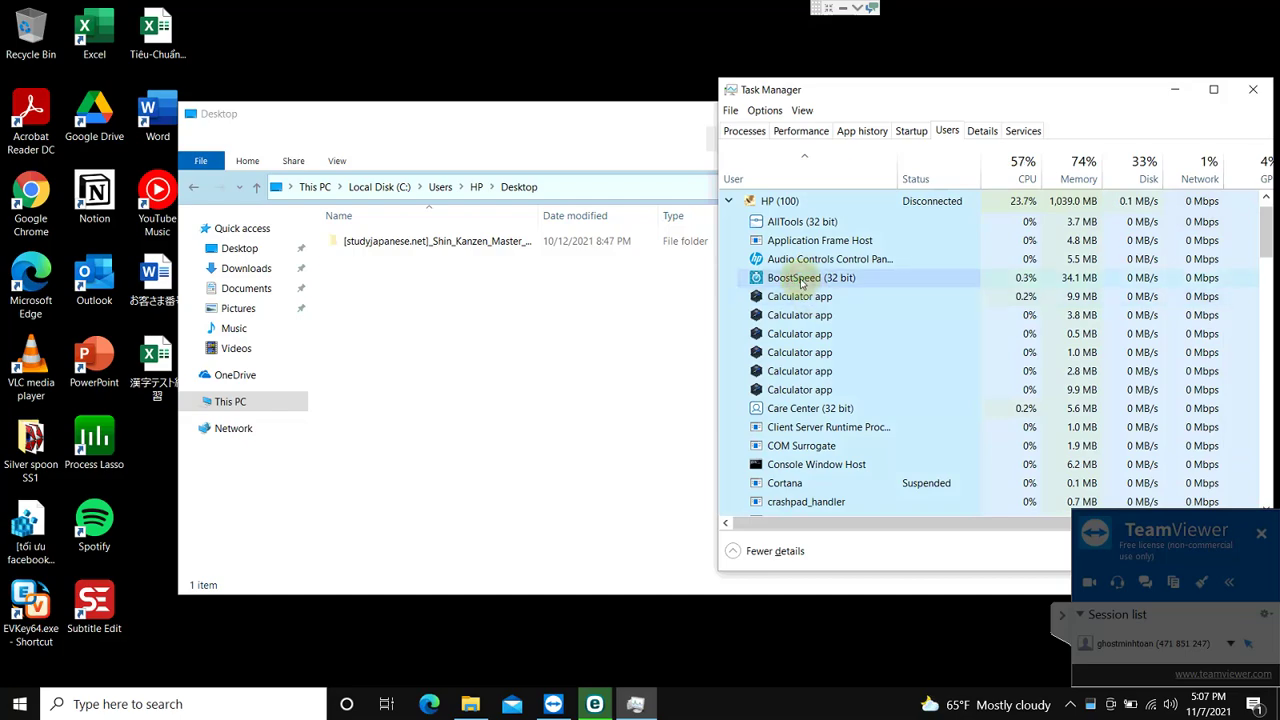
{"action": "left_click", "coordinate": [801, 281]}
{"action": "key", "text": "Delete"}
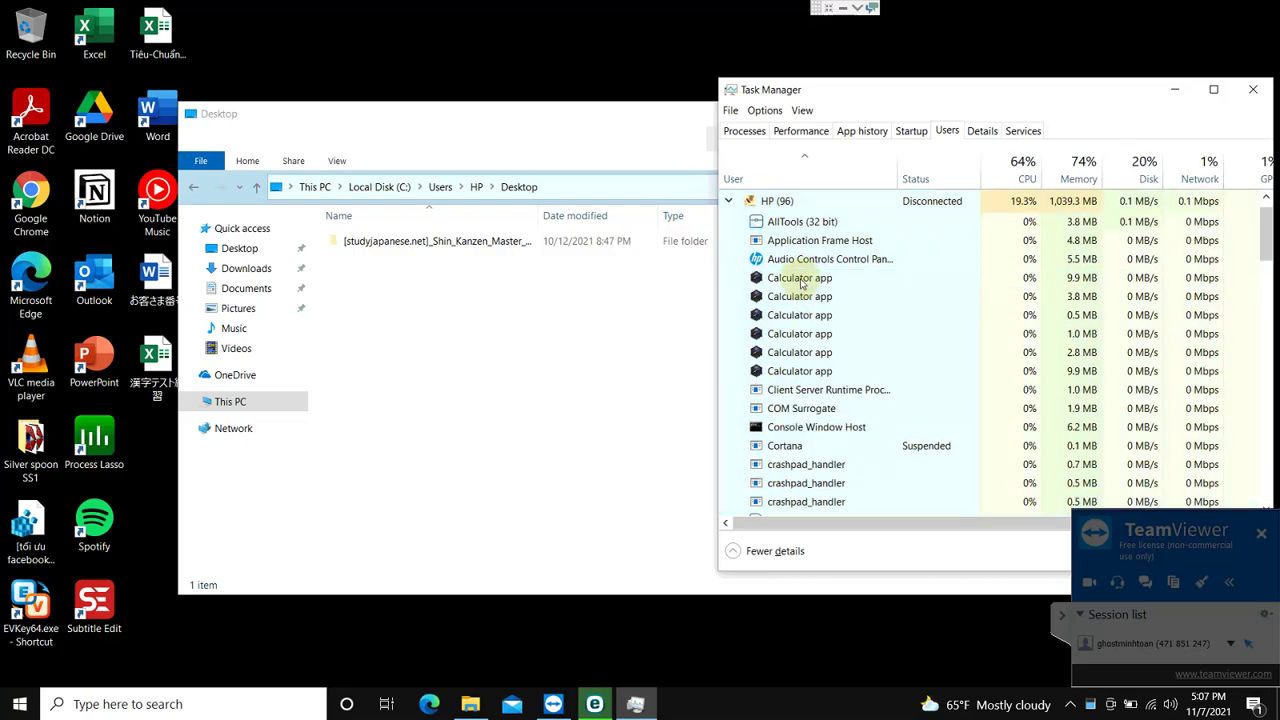
{"action": "left_click", "coordinate": [1003, 172]}
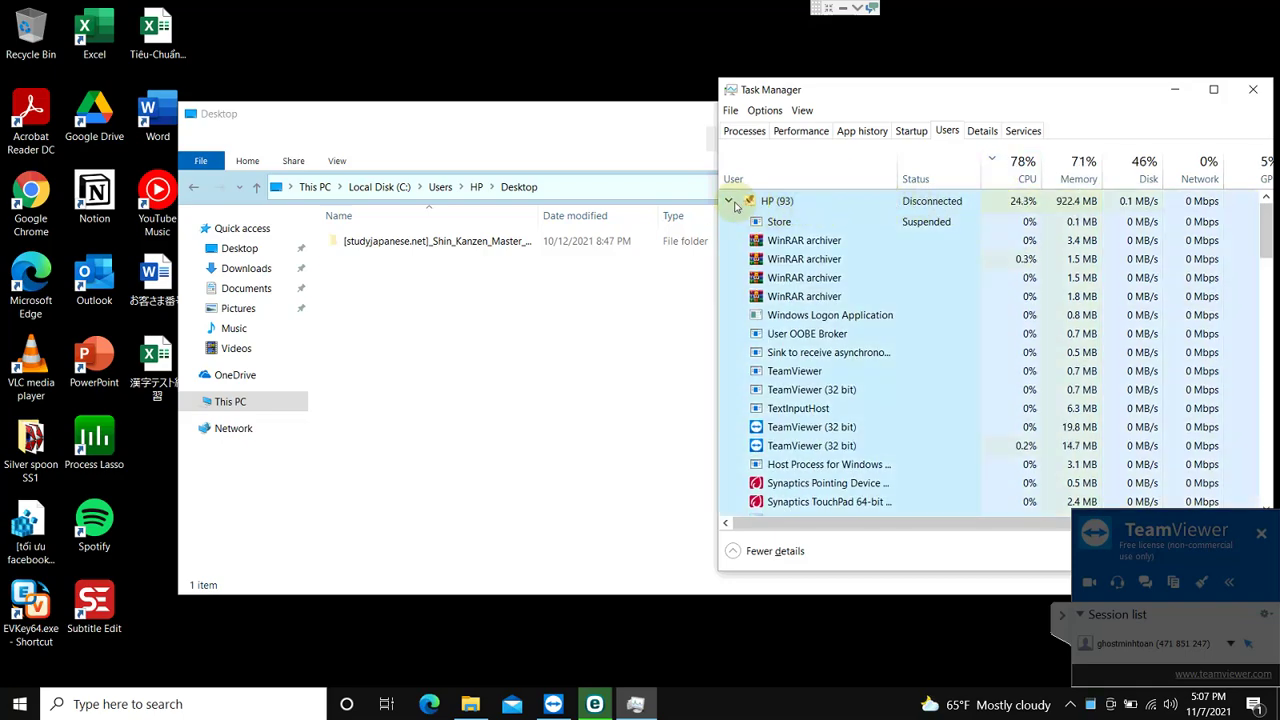
{"action": "left_click", "coordinate": [731, 202]}
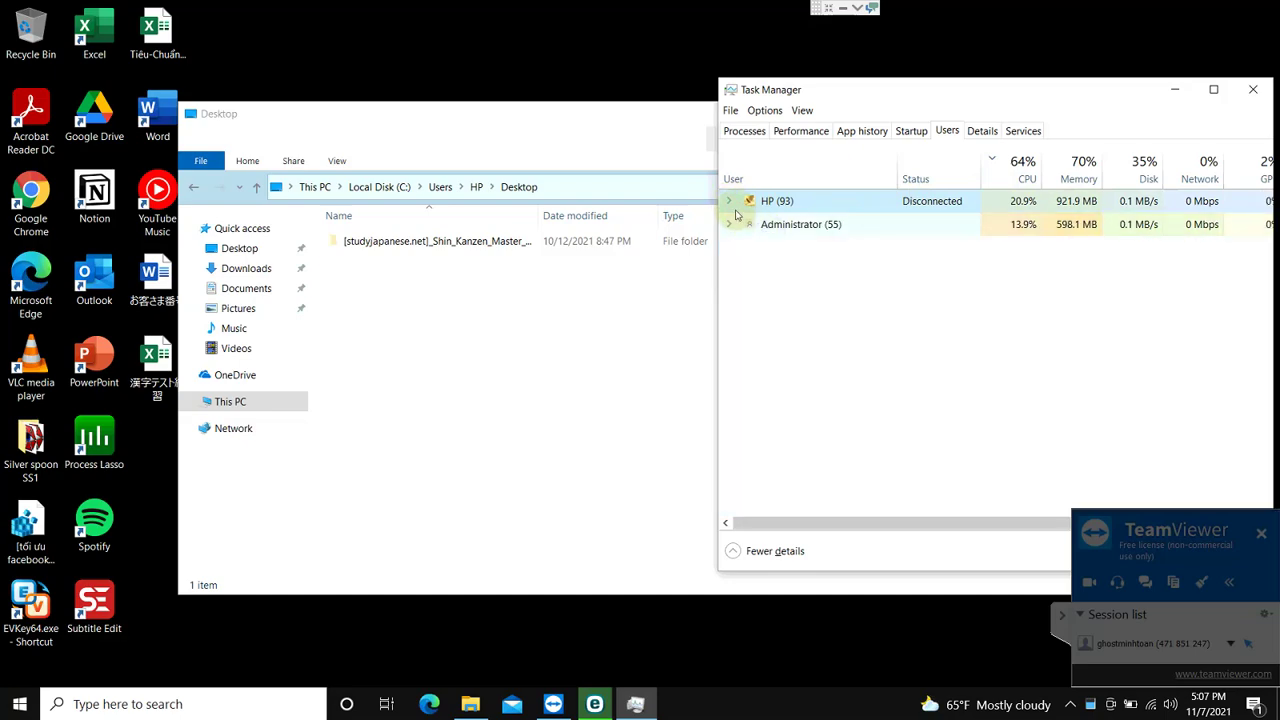
{"action": "left_click", "coordinate": [729, 201]}
{"action": "left_click", "coordinate": [800, 221]}
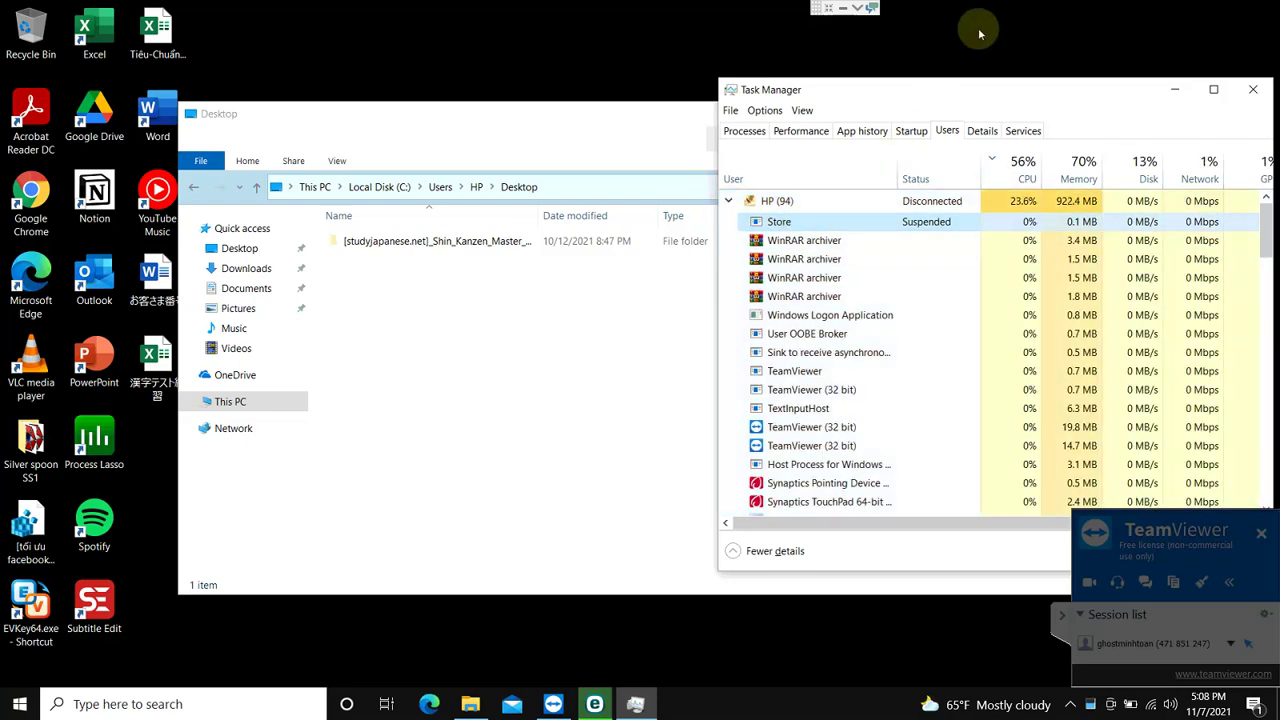
{"action": "scroll", "coordinate": [968, 265], "scroll_direction": "down", "scroll_amount": 3}
{"action": "scroll", "coordinate": [968, 265], "scroll_direction": "down", "scroll_amount": 10}
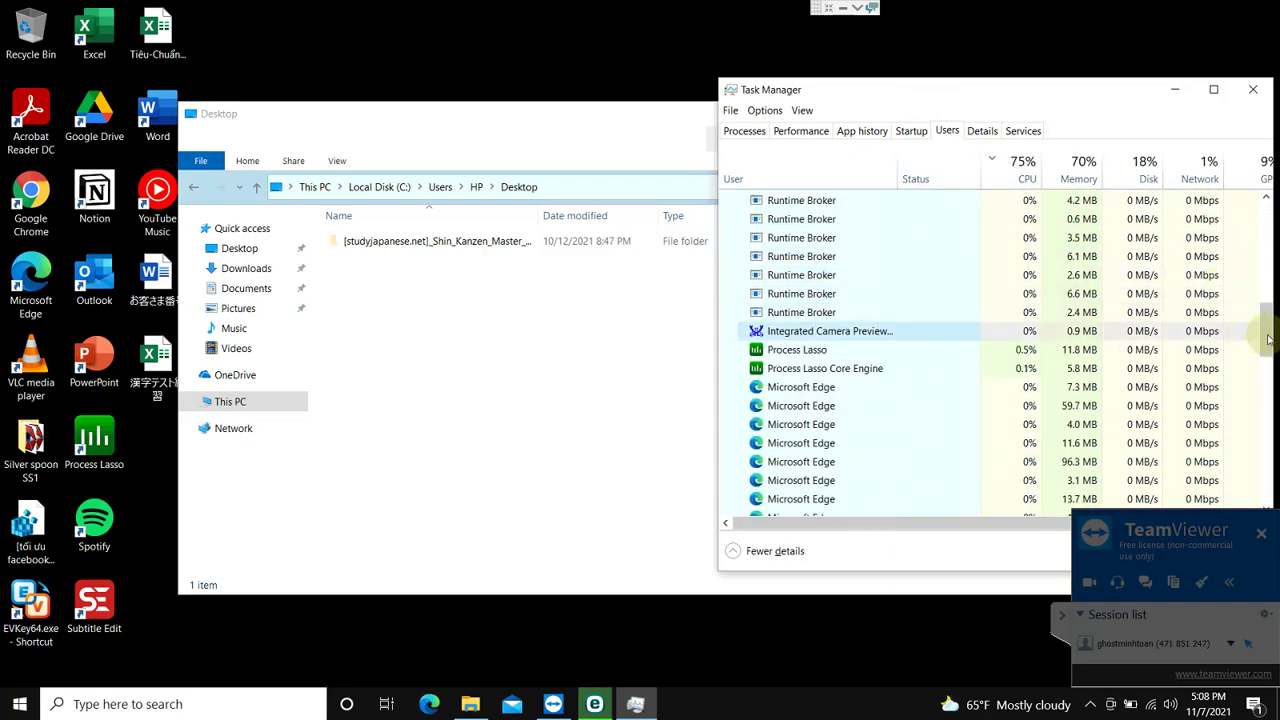
{"action": "left_click_drag", "start_coordinate": [1268, 340], "coordinate": [1258, 408]}
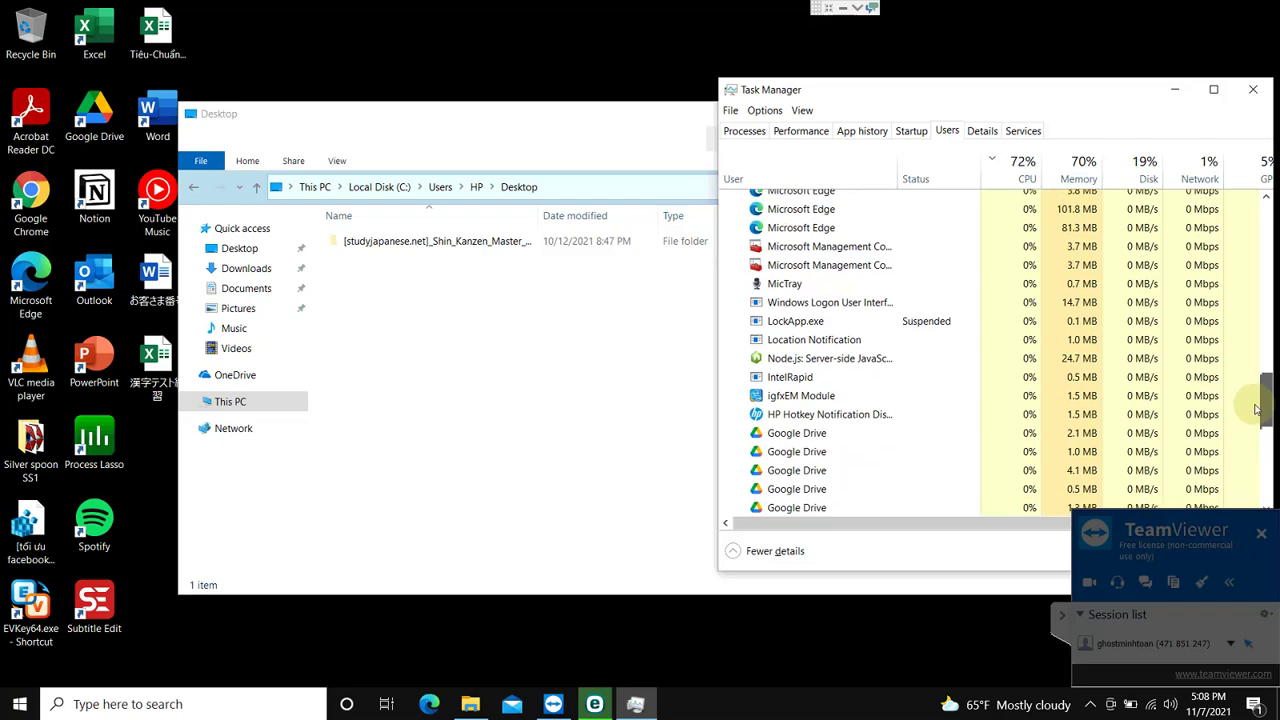
{"action": "scroll", "coordinate": [888, 362], "scroll_direction": "down", "scroll_amount": 8}
{"action": "scroll", "coordinate": [887, 362], "scroll_direction": "down", "scroll_amount": 3}
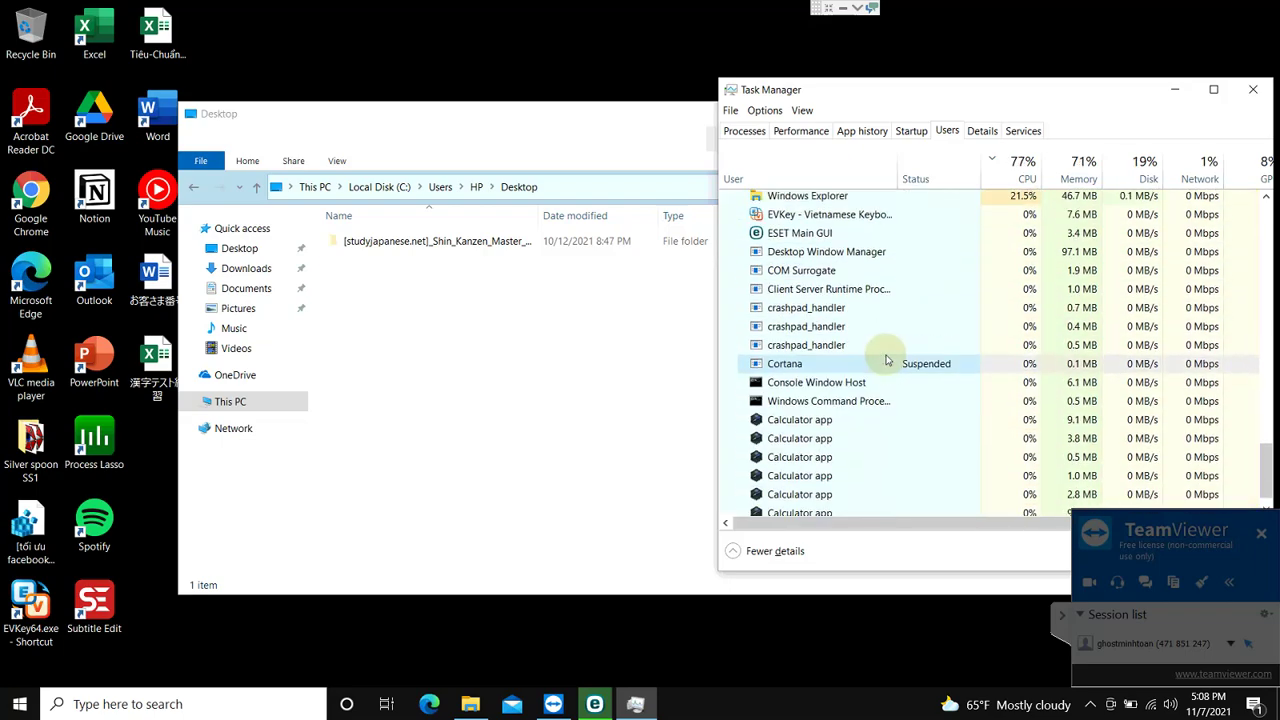
Step: Cancel the blocked folder move and open the studyjapanese.net folder's AudioCD1 subfolder
{"action": "left_click", "coordinate": [413, 246]}
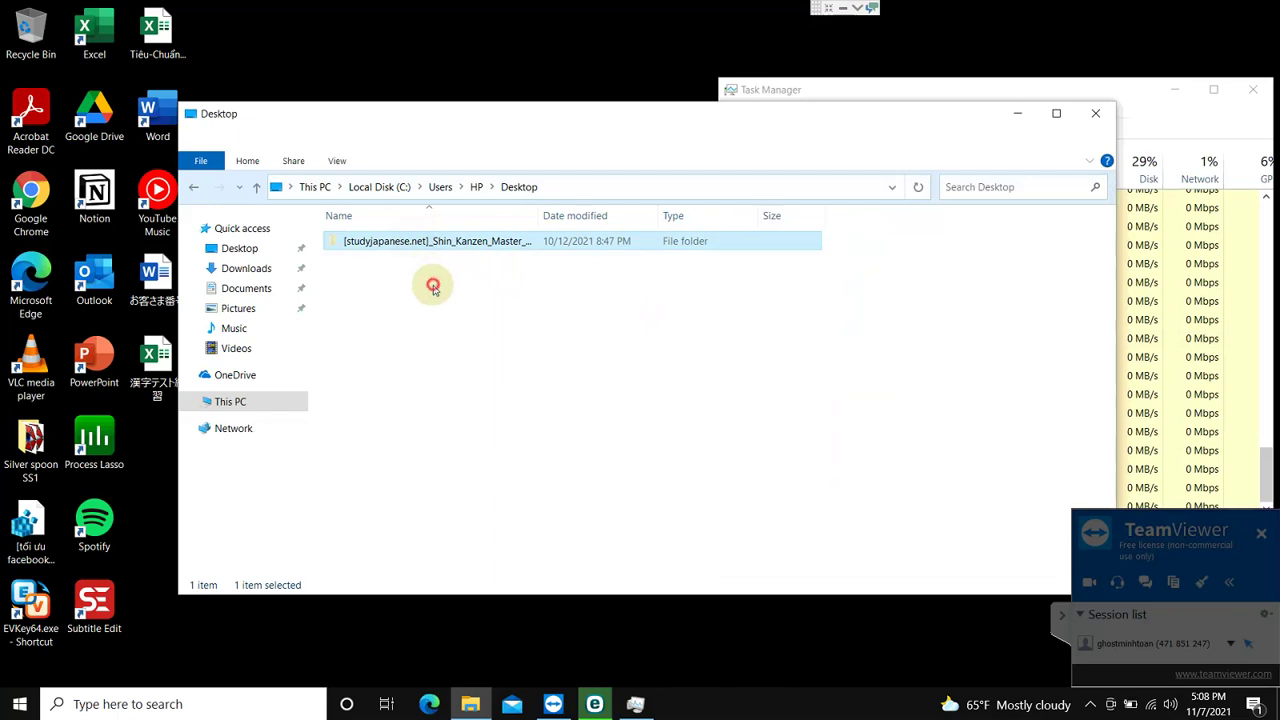
{"action": "left_click", "coordinate": [515, 70]}
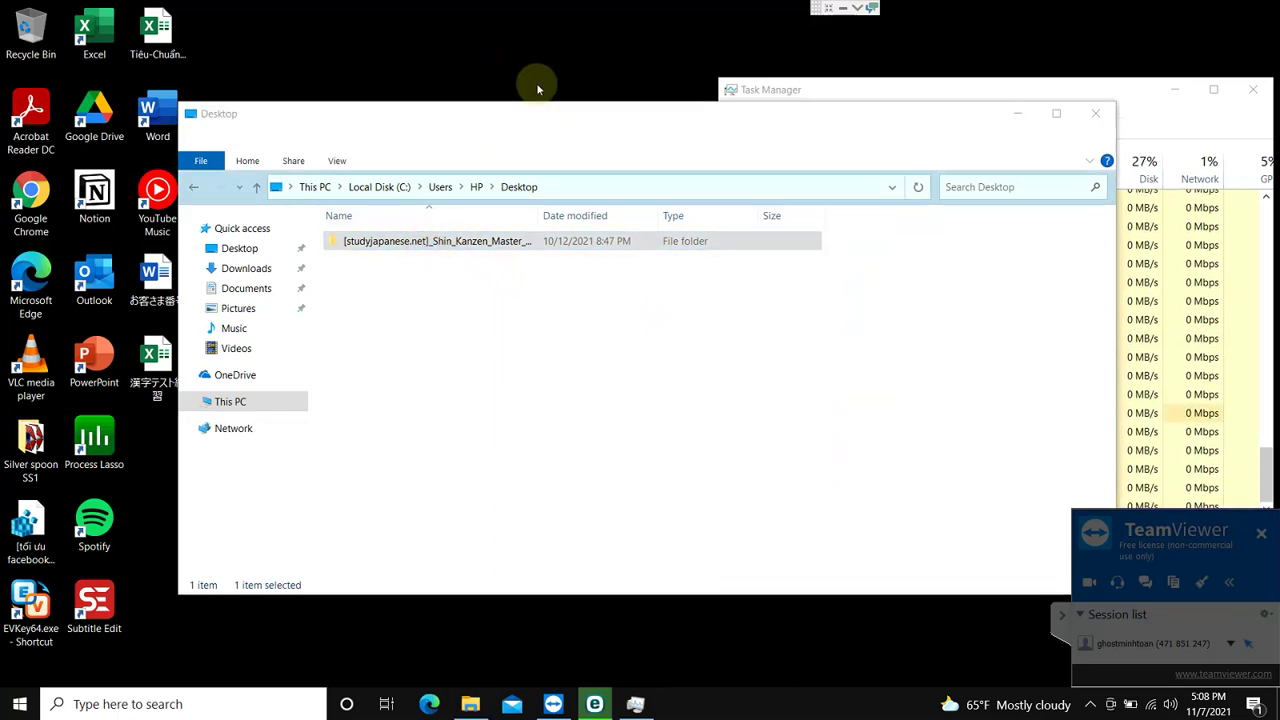
{"action": "left_click", "coordinate": [764, 320]}
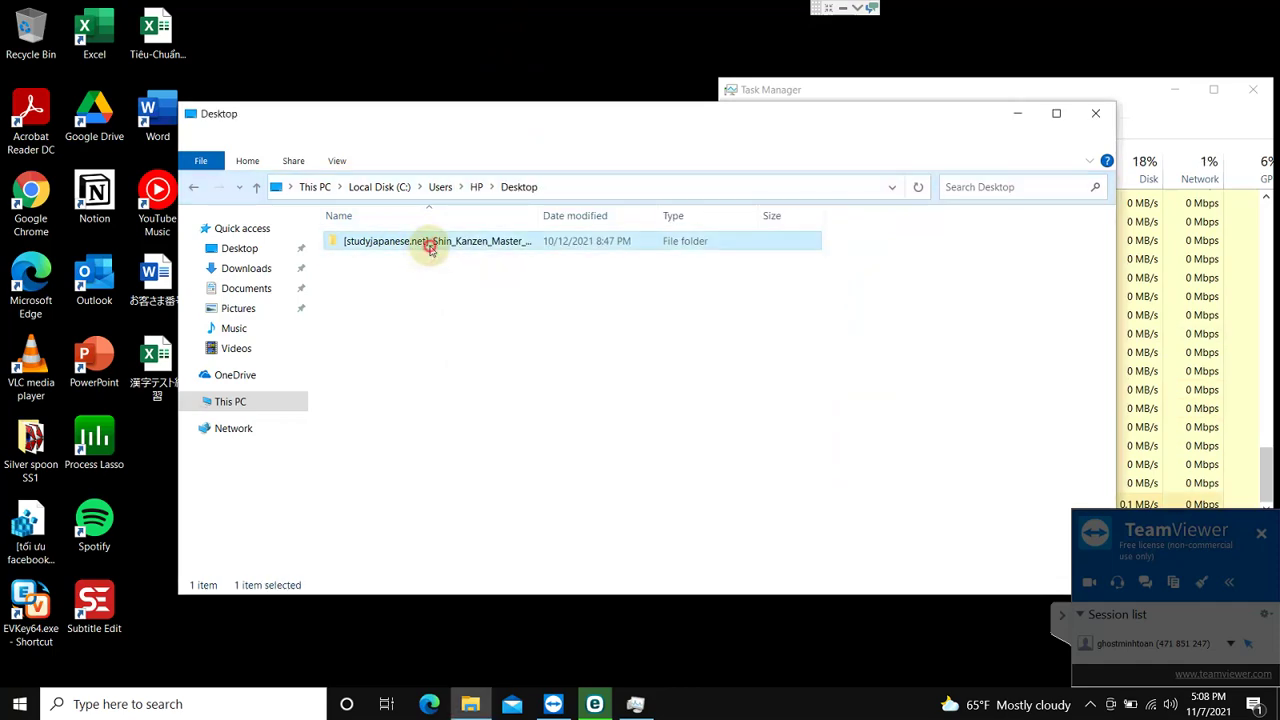
{"action": "double_click", "coordinate": [428, 251]}
{"action": "double_click", "coordinate": [488, 243]}
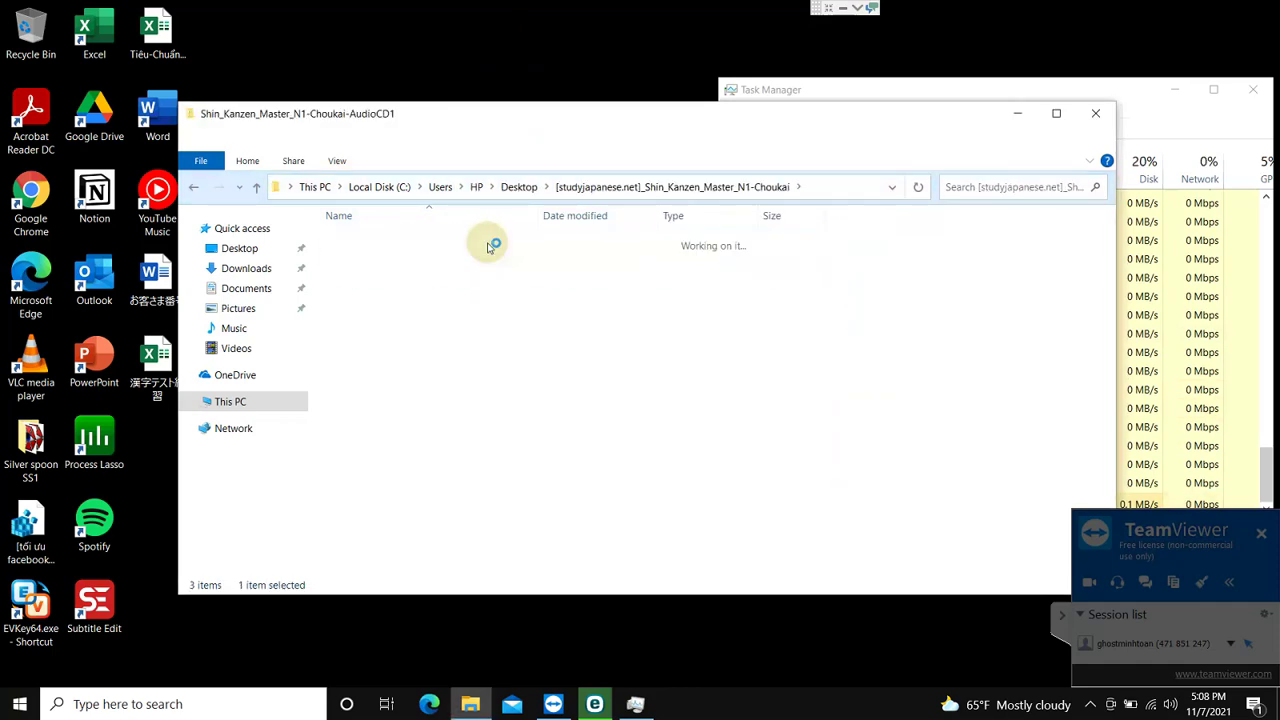
Step: Select the Cortana process in the running processes list and launch Process Lasso
{"action": "left_click", "coordinate": [1155, 300]}
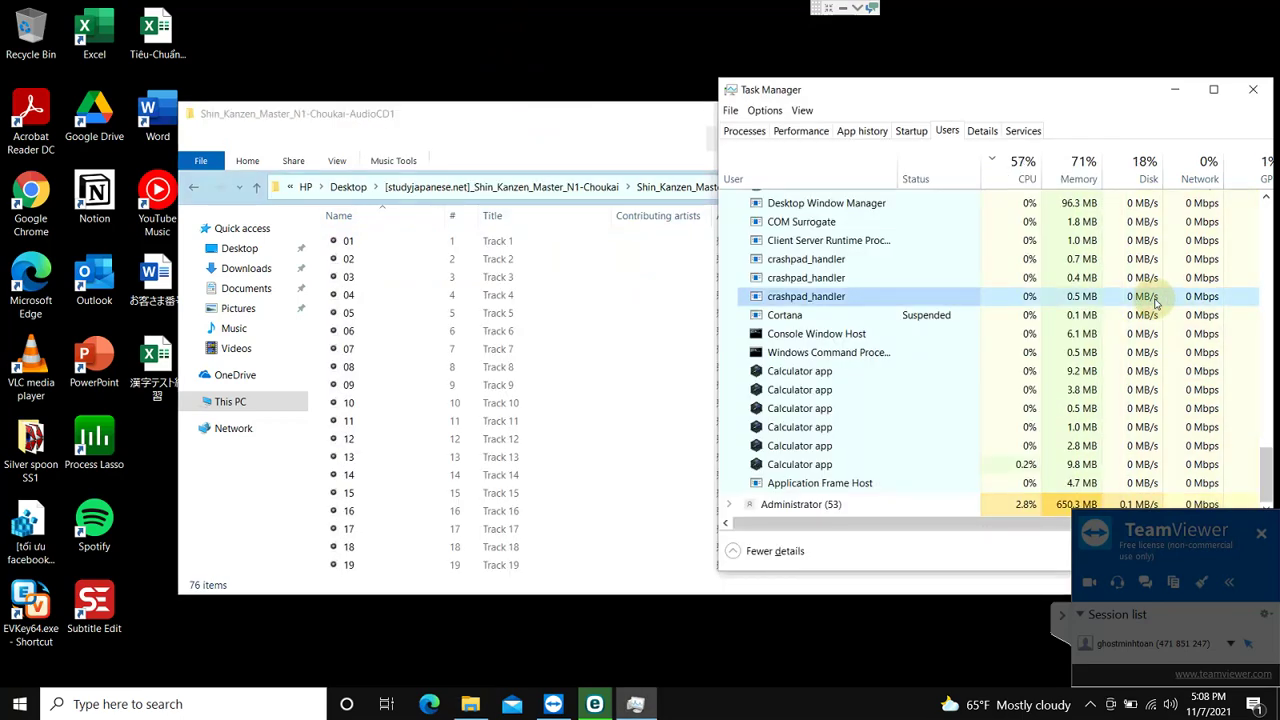
{"action": "key", "text": "Down"}
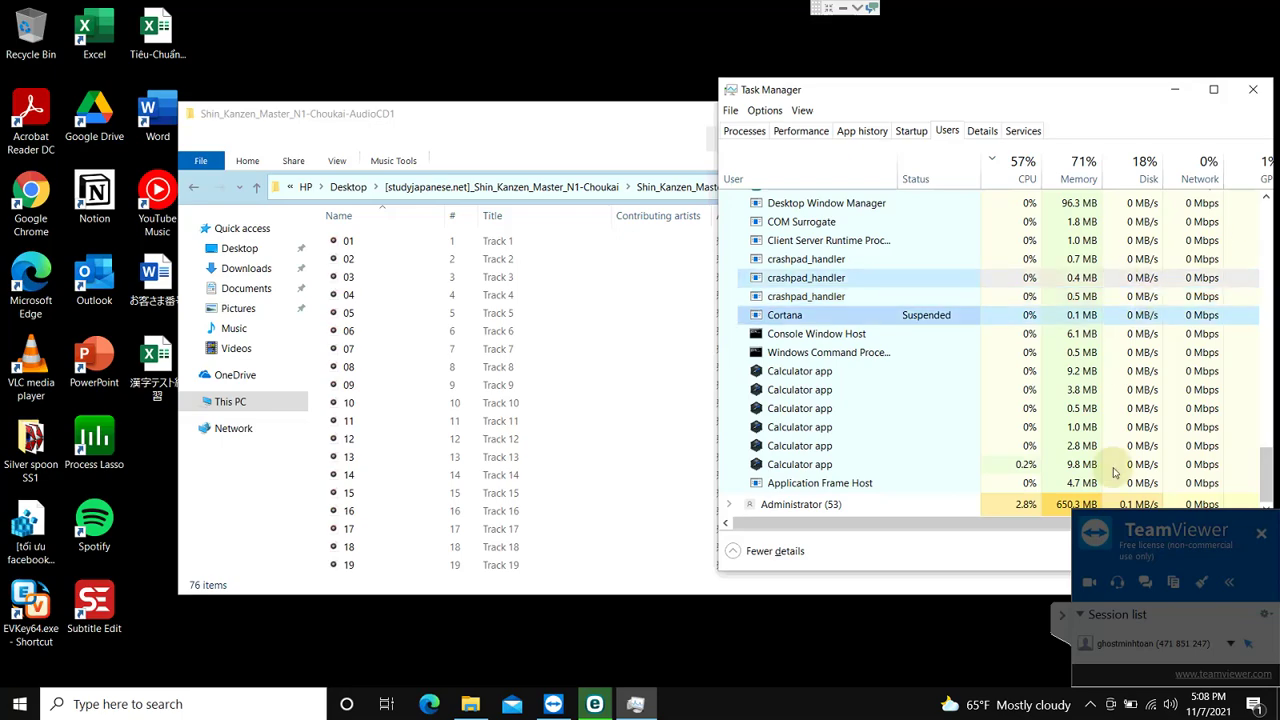
{"action": "left_click", "coordinate": [94, 445]}
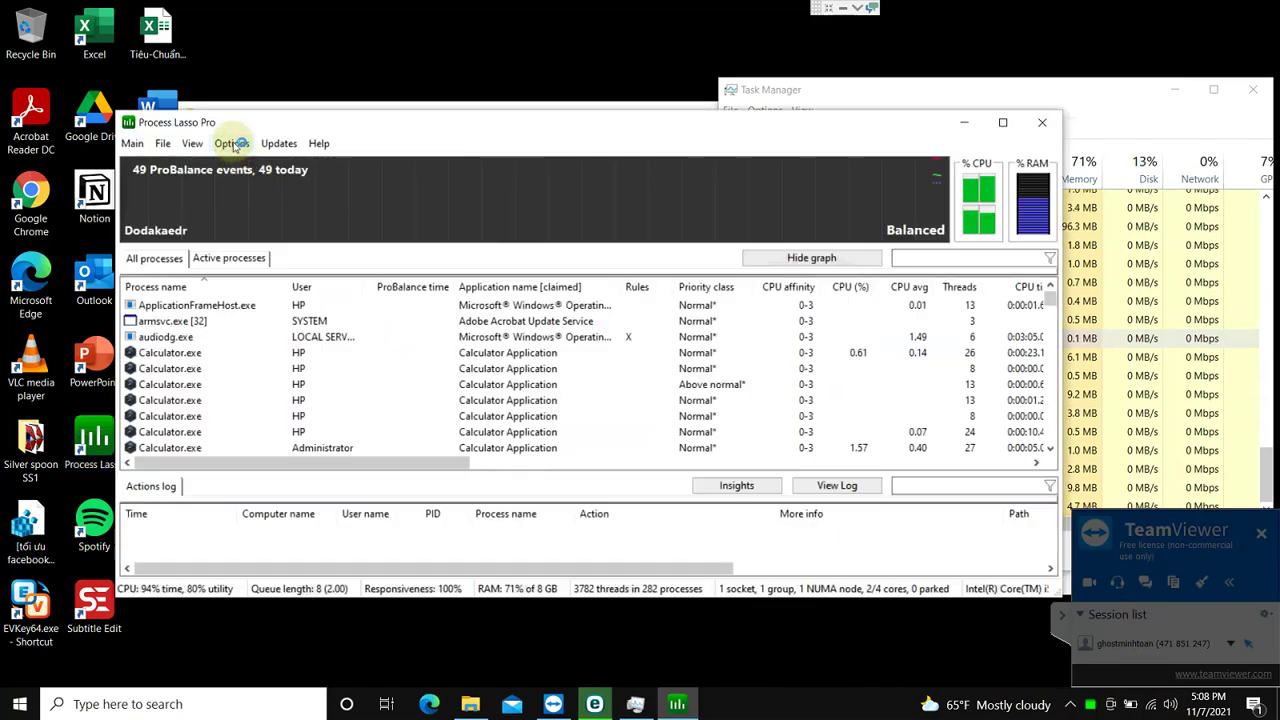
Step: Add cortana.exe to Process Lasso's Disallowed Processes list and save it
{"action": "left_click", "coordinate": [232, 144]}
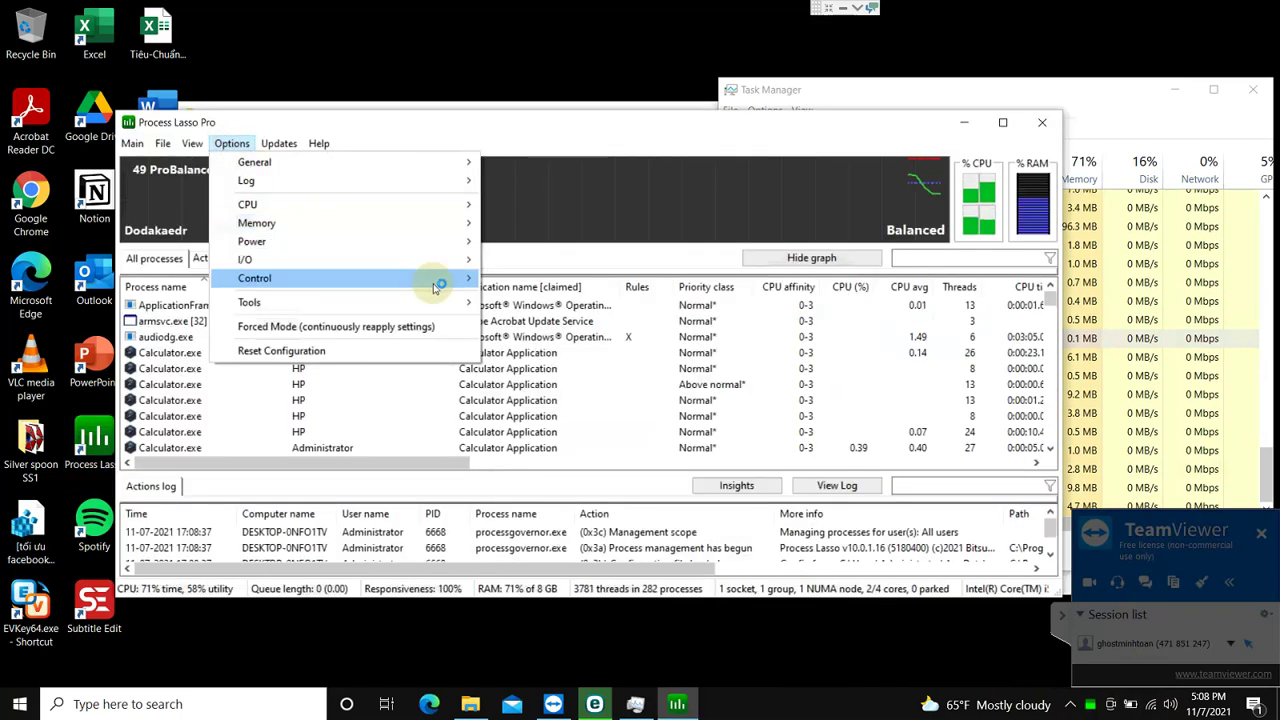
{"action": "mouse_move", "coordinate": [437, 288]}
{"action": "left_click", "coordinate": [552, 316]}
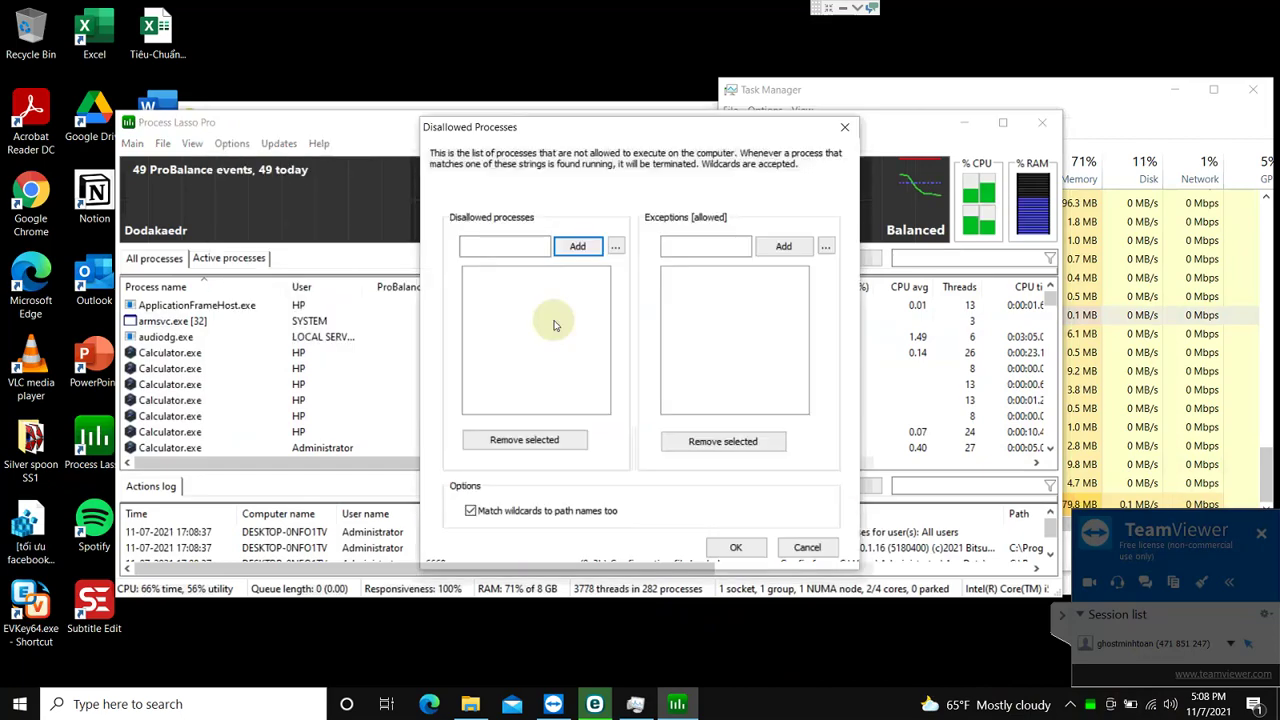
{"action": "left_click", "coordinate": [497, 246]}
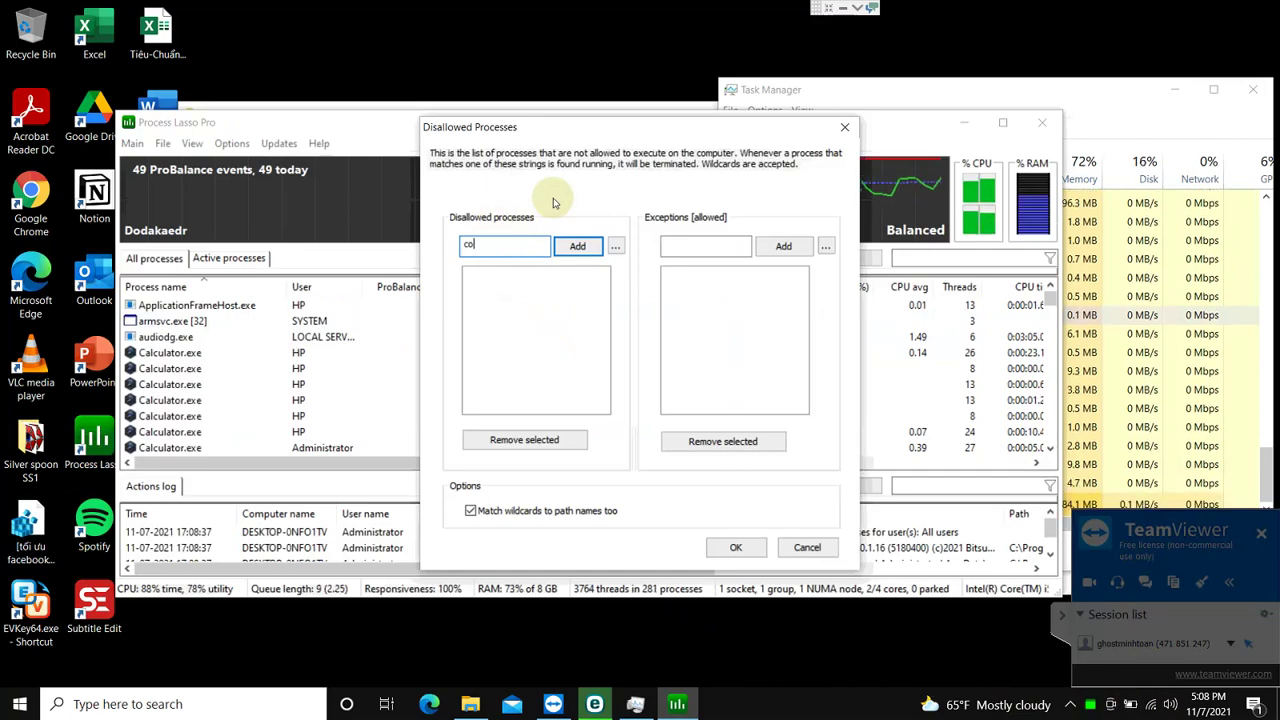
{"action": "type", "text": "corta"}
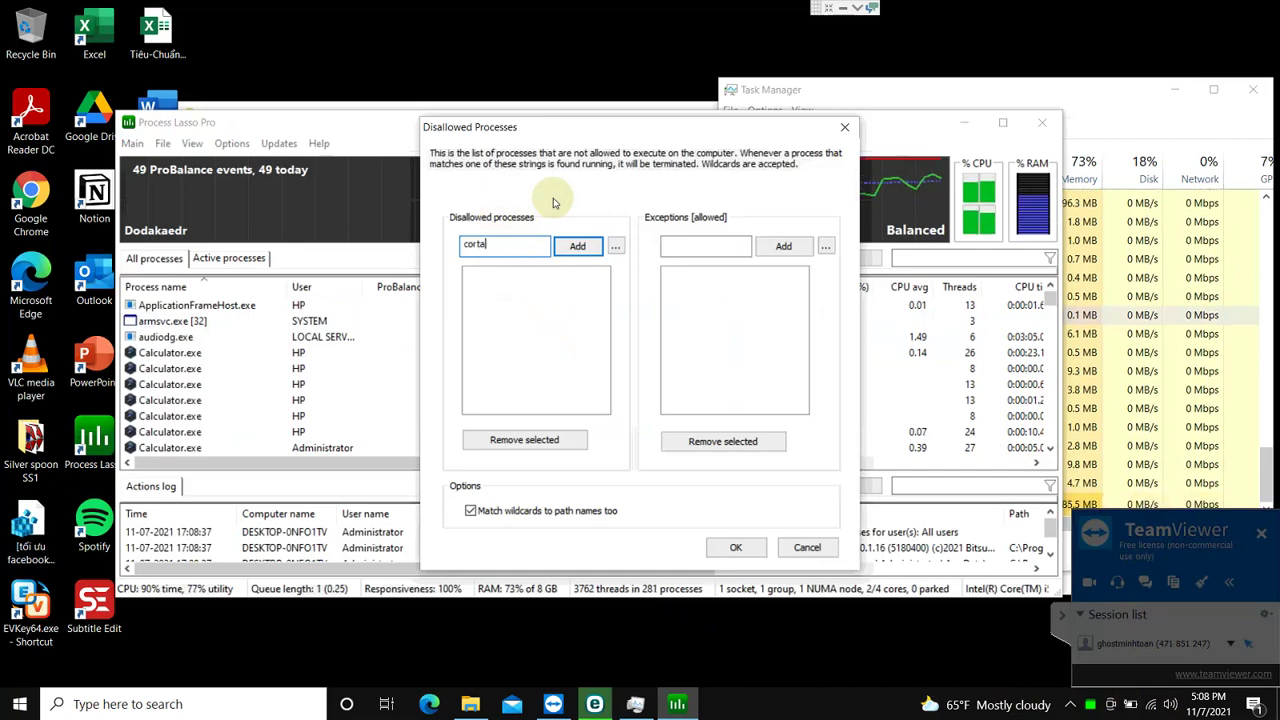
{"action": "type", "text": "na.exx"}
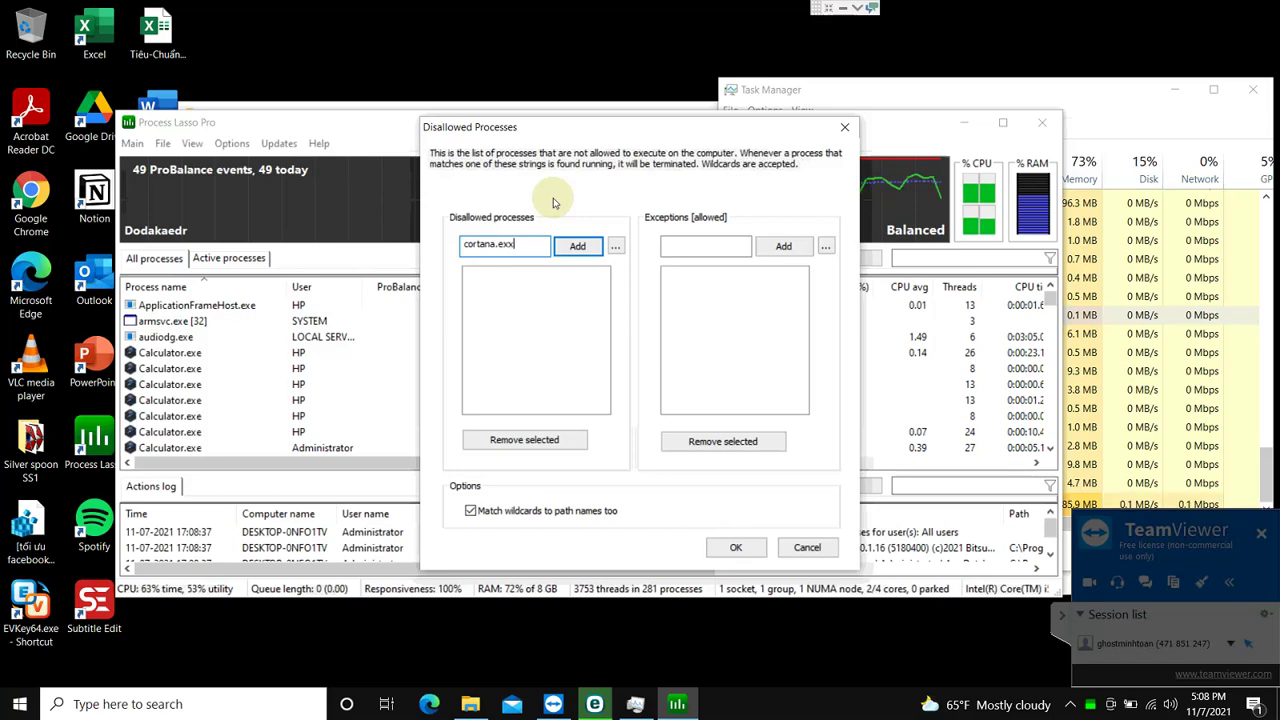
{"action": "type", "text": "e"}
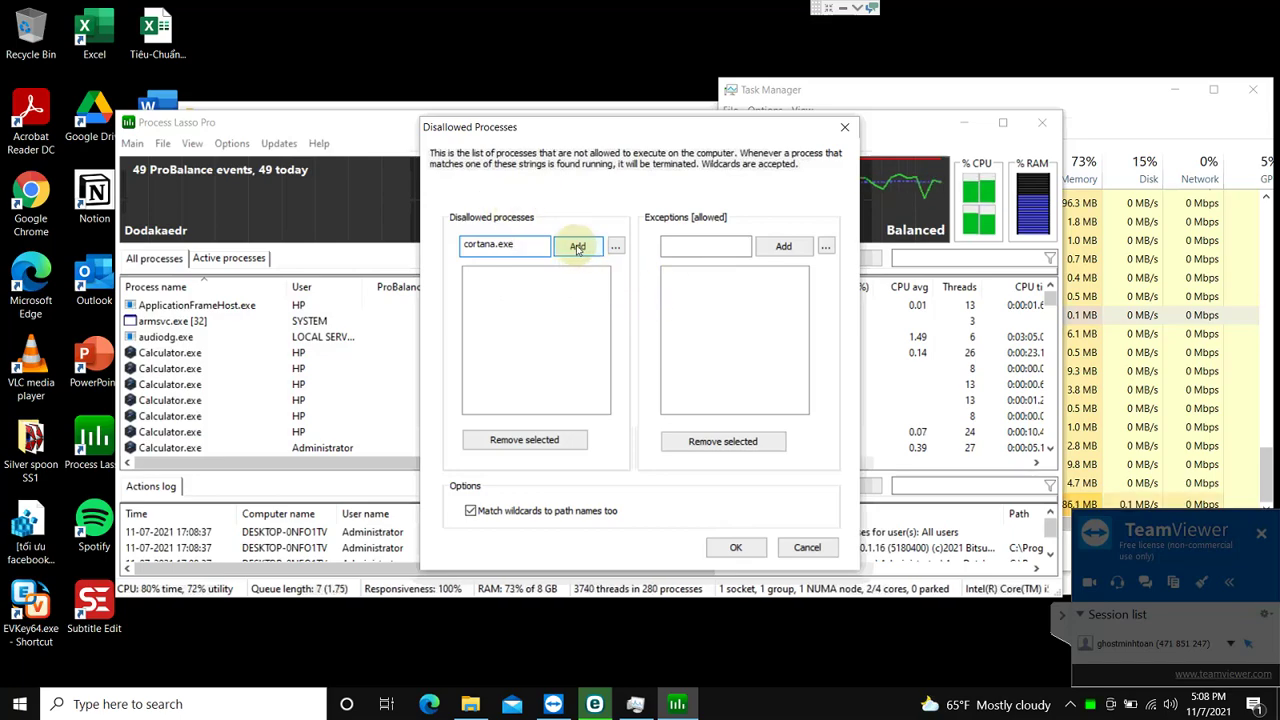
{"action": "left_click", "coordinate": [738, 548]}
Step: Find the Flow process, jump to Flow.exe in the Details view, and open its file location
{"action": "left_click", "coordinate": [1143, 365]}
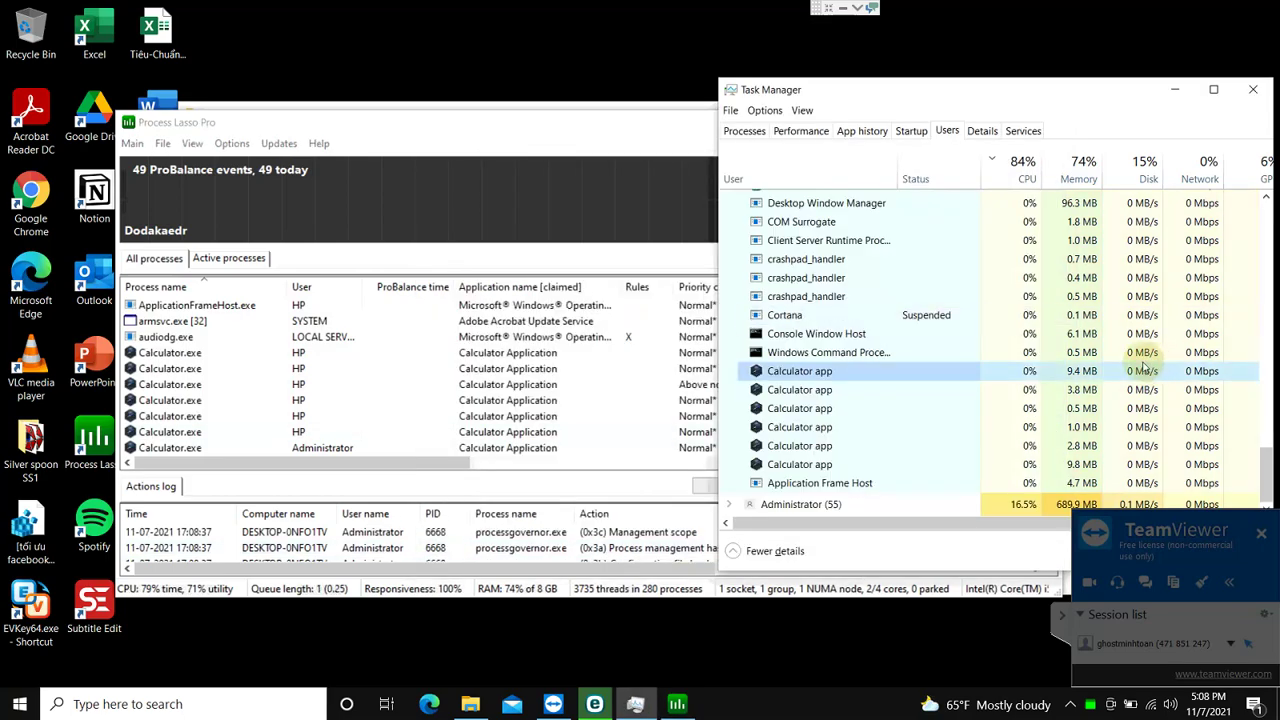
{"action": "scroll", "coordinate": [885, 372], "scroll_direction": "up", "scroll_amount": 1}
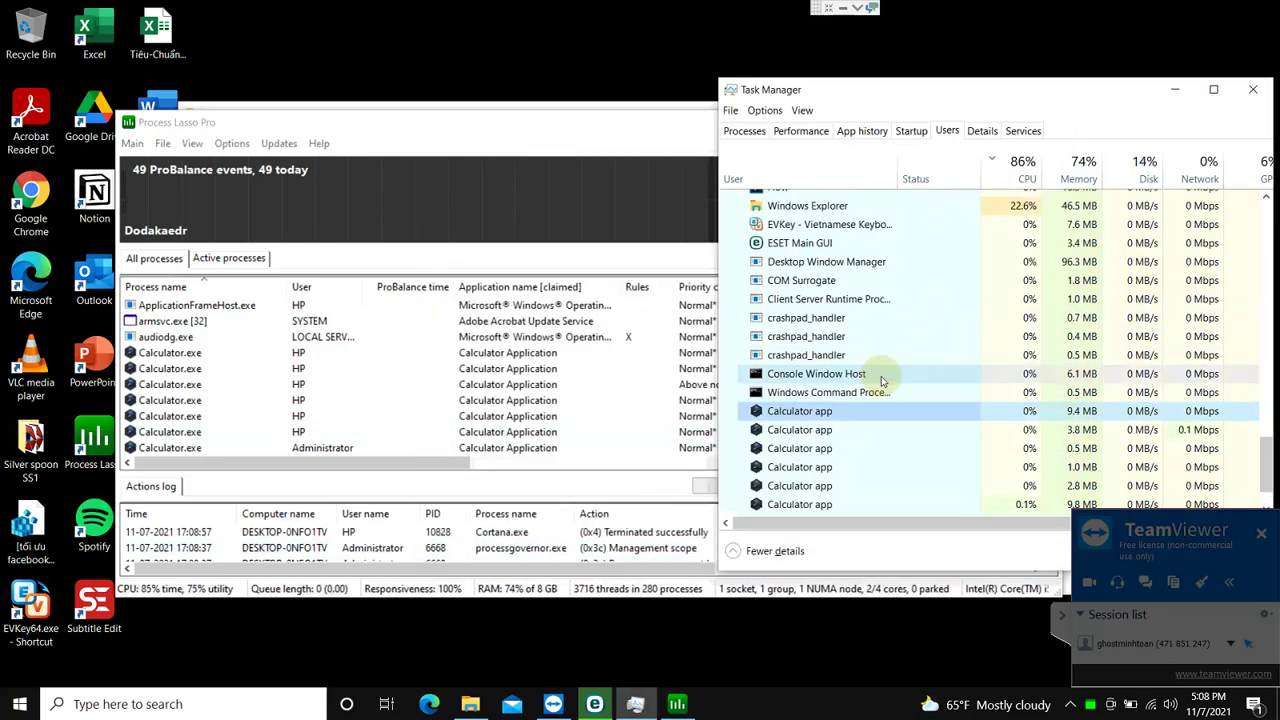
{"action": "scroll", "coordinate": [880, 376], "scroll_direction": "up", "scroll_amount": 3}
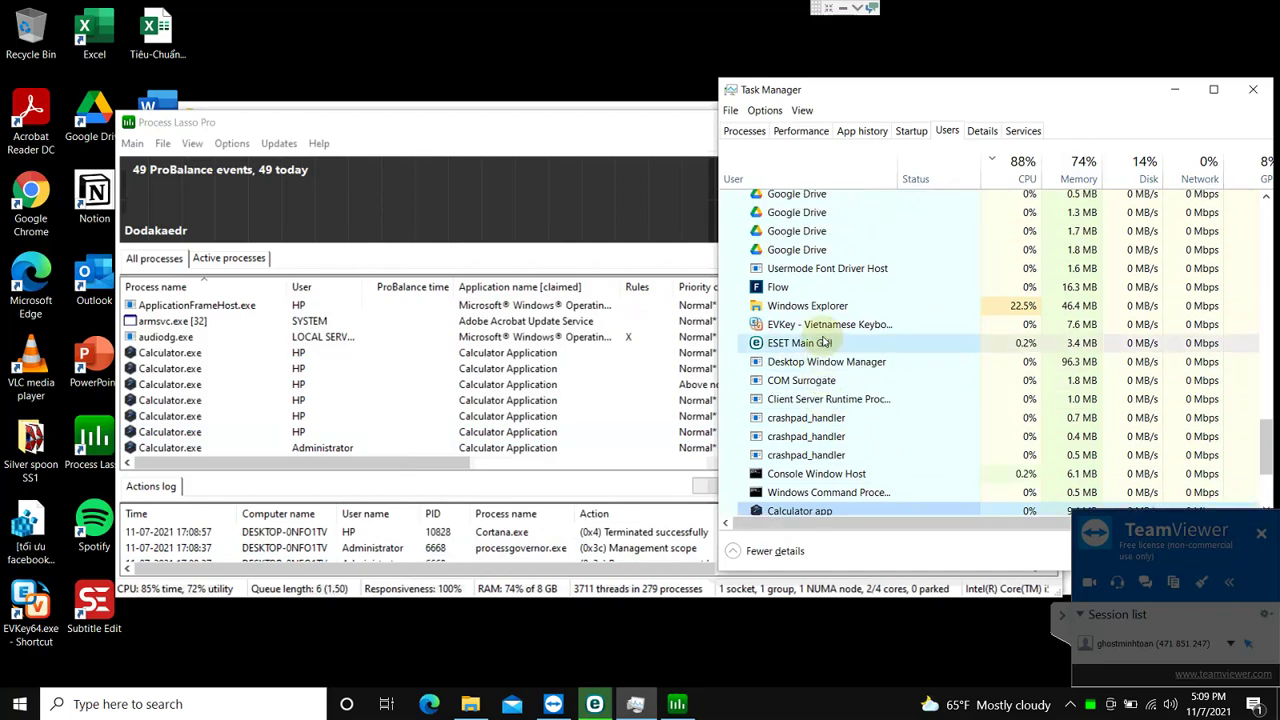
{"action": "left_click", "coordinate": [789, 334]}
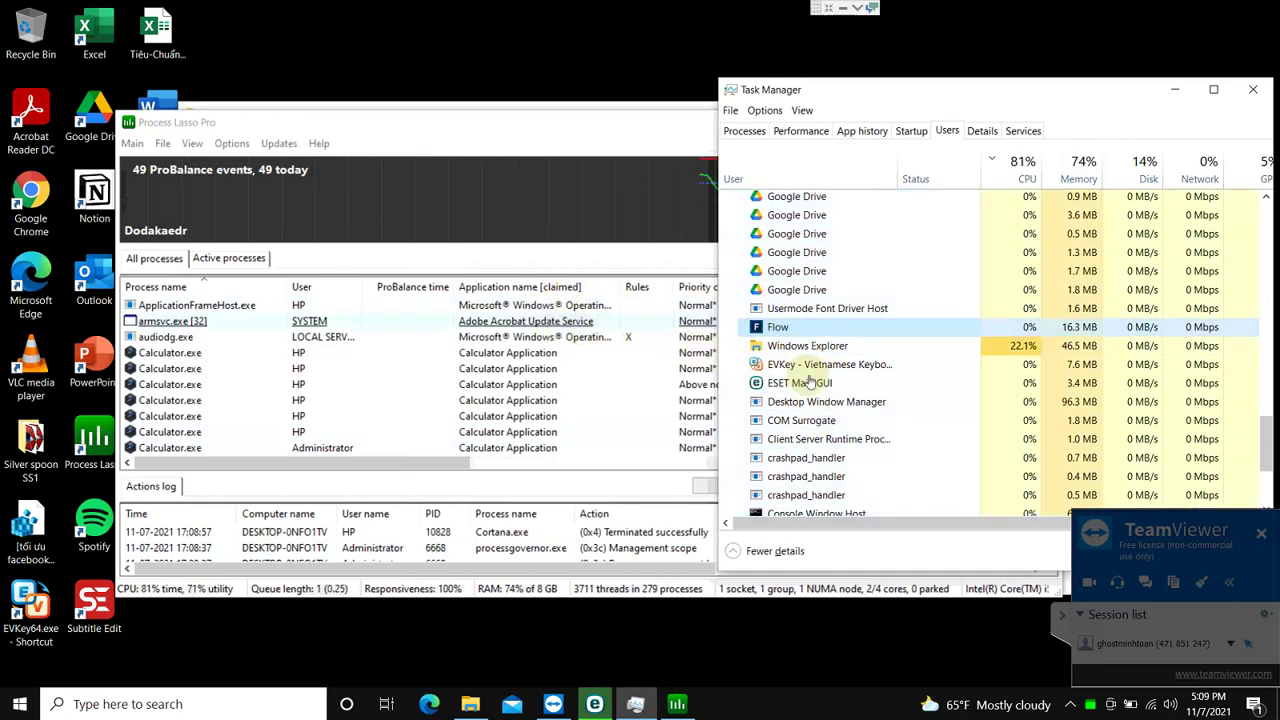
{"action": "scroll", "coordinate": [830, 350], "scroll_direction": "up", "scroll_amount": 1}
{"action": "right_click", "coordinate": [838, 348]}
{"action": "right_click", "coordinate": [789, 375]}
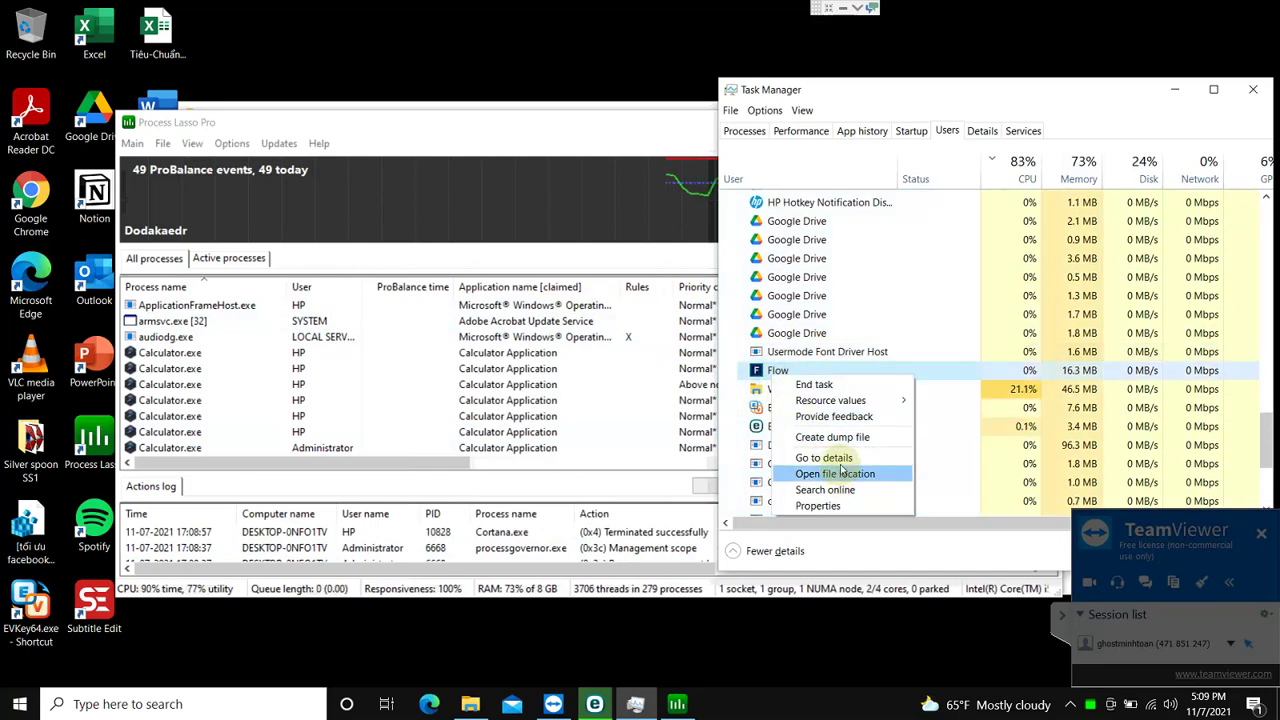
{"action": "left_click", "coordinate": [828, 457]}
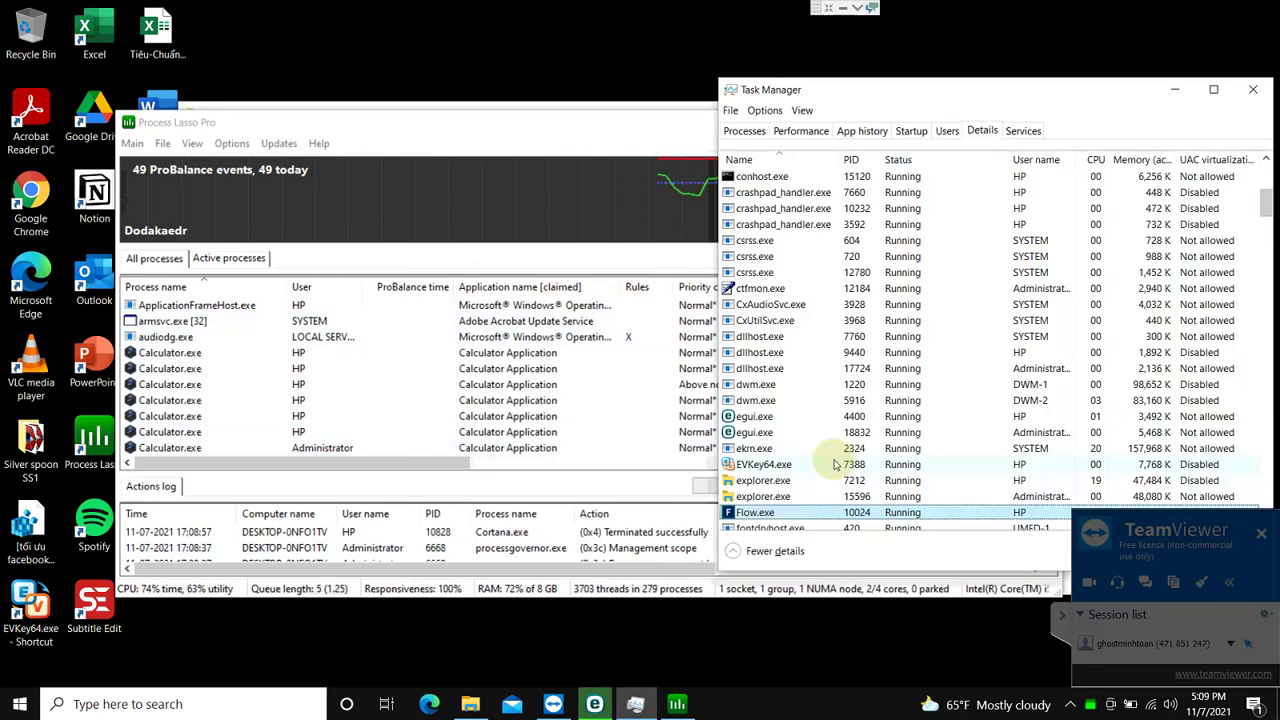
{"action": "right_click", "coordinate": [799, 513]}
{"action": "left_click", "coordinate": [835, 450]}
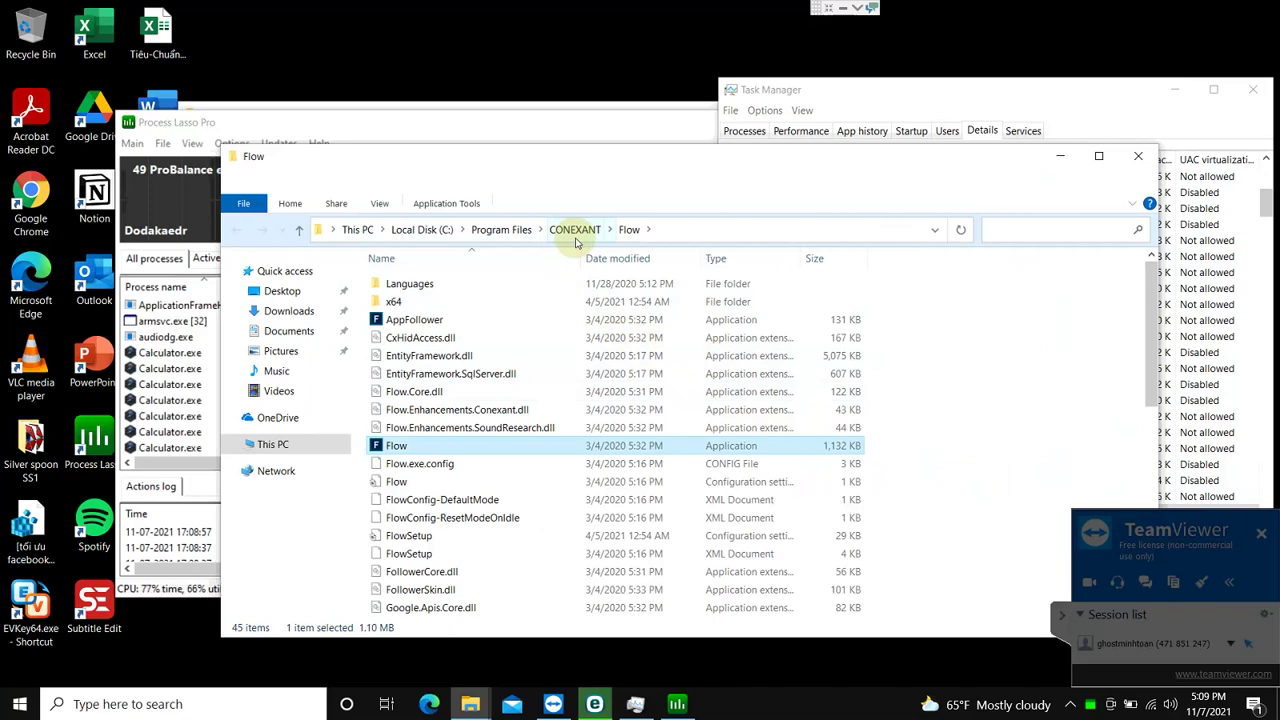
Step: Go up through CONEXANT to Program Files and reopen the CONEXANT folder
{"action": "left_click", "coordinate": [575, 238]}
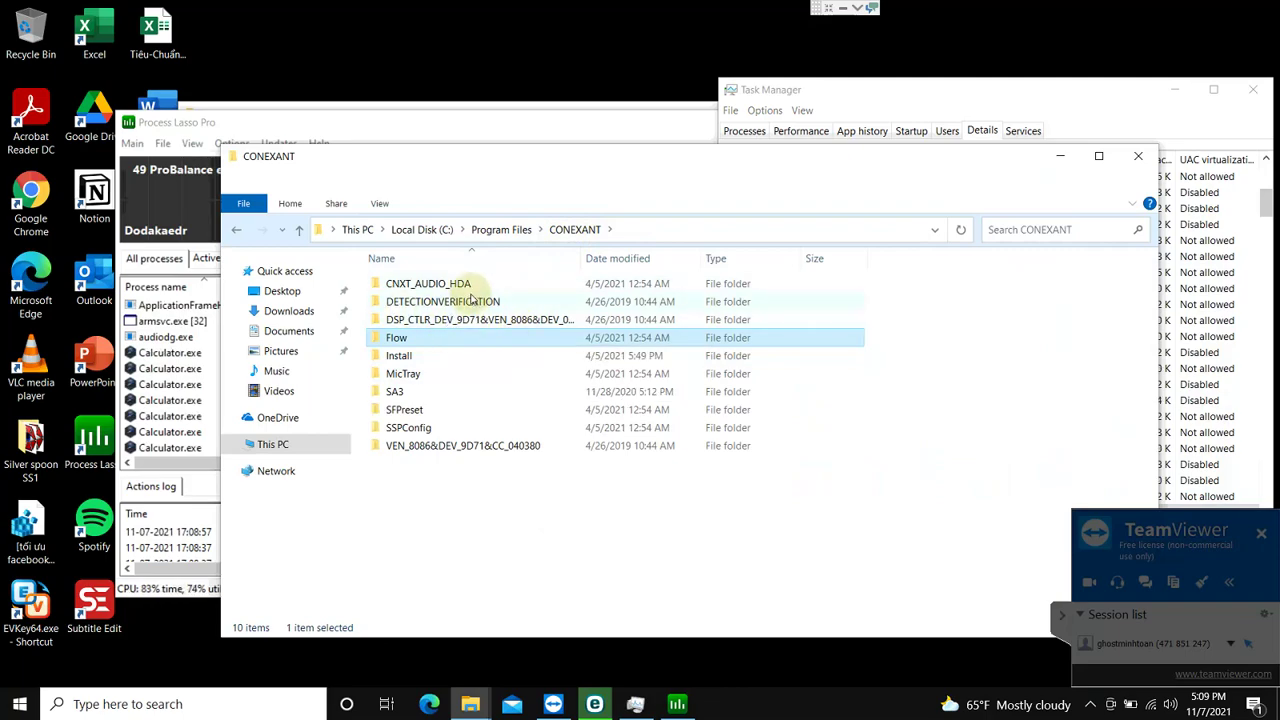
{"action": "left_click", "coordinate": [501, 229]}
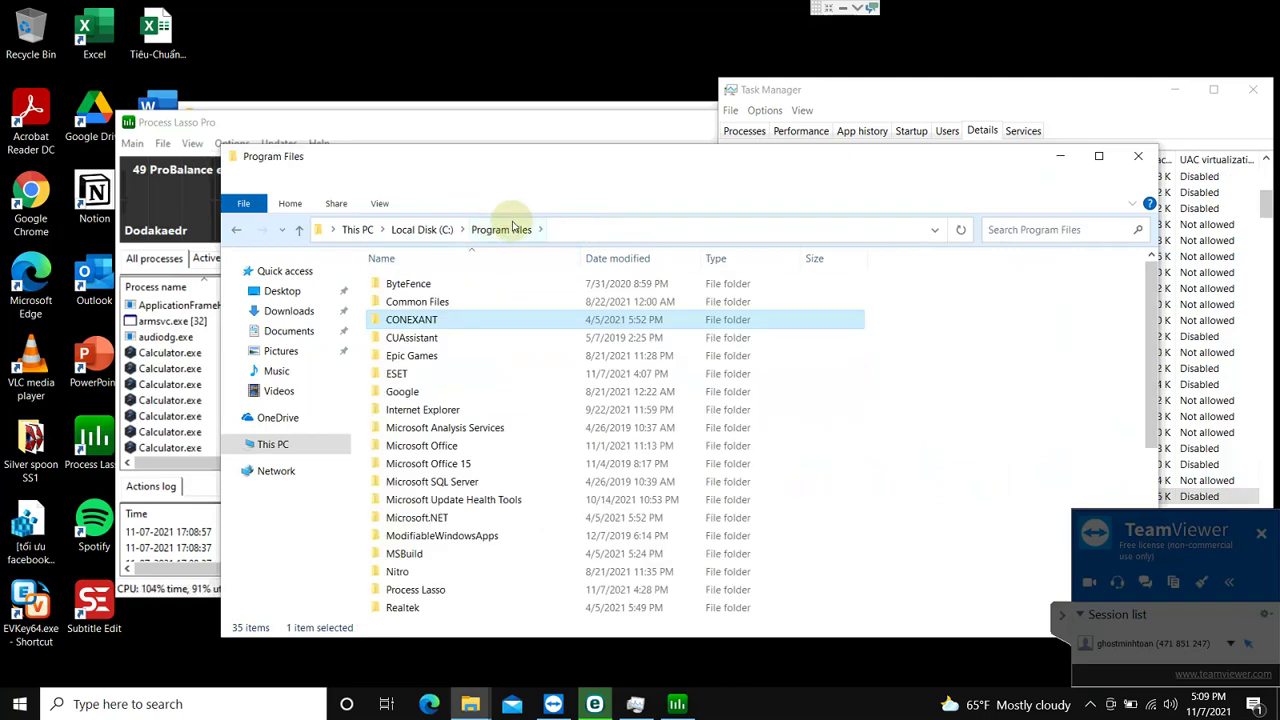
{"action": "double_click", "coordinate": [452, 320]}
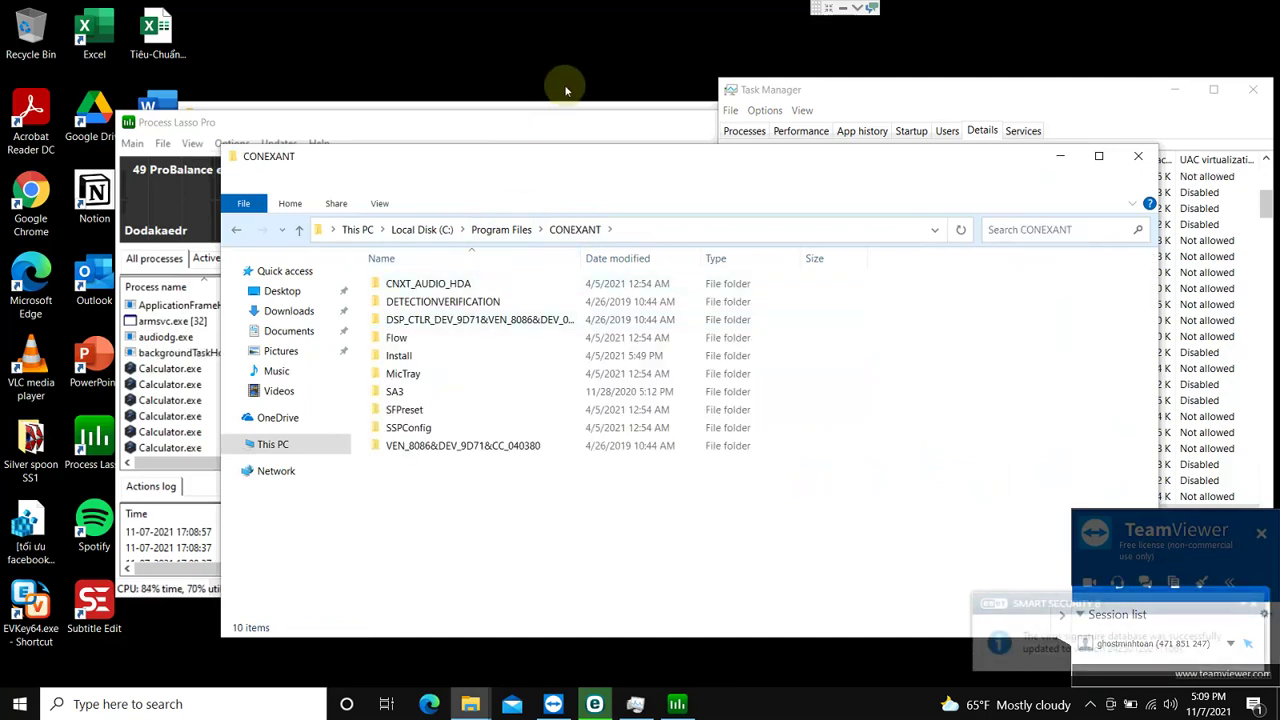
{"action": "key", "text": "super"}
{"action": "type", "text": "conexant"}
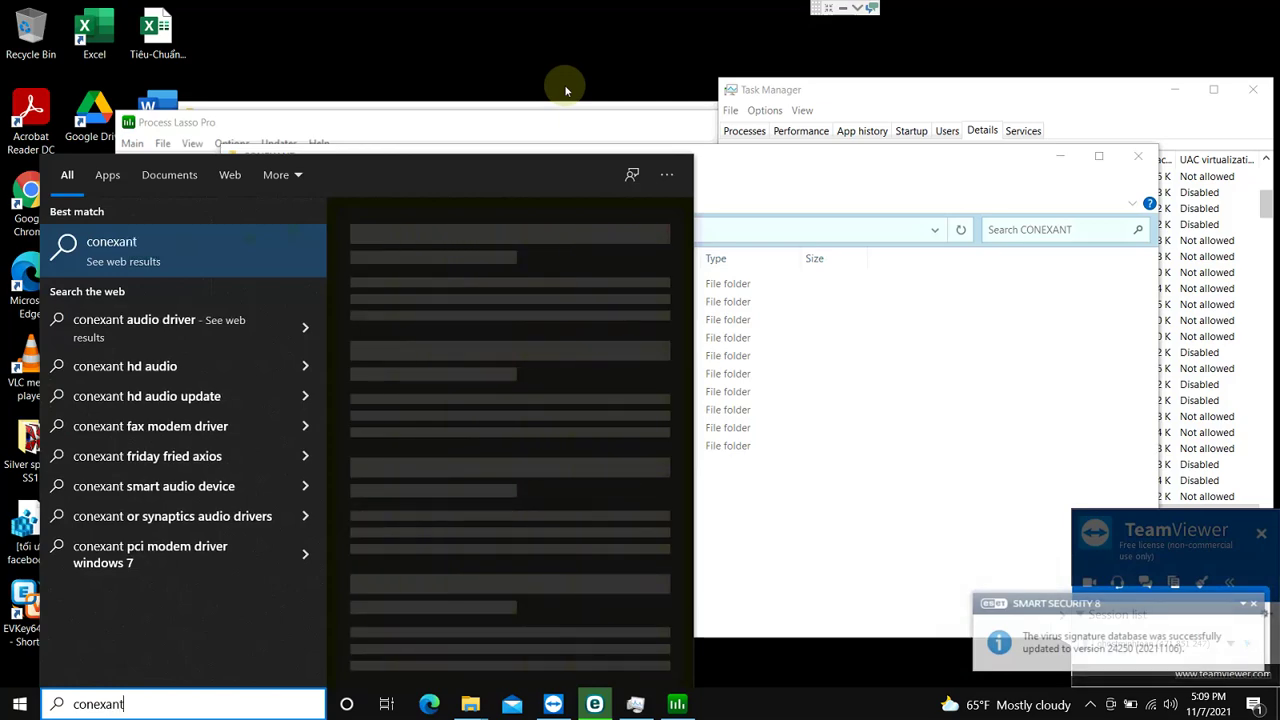
{"action": "key", "text": "Escape"}
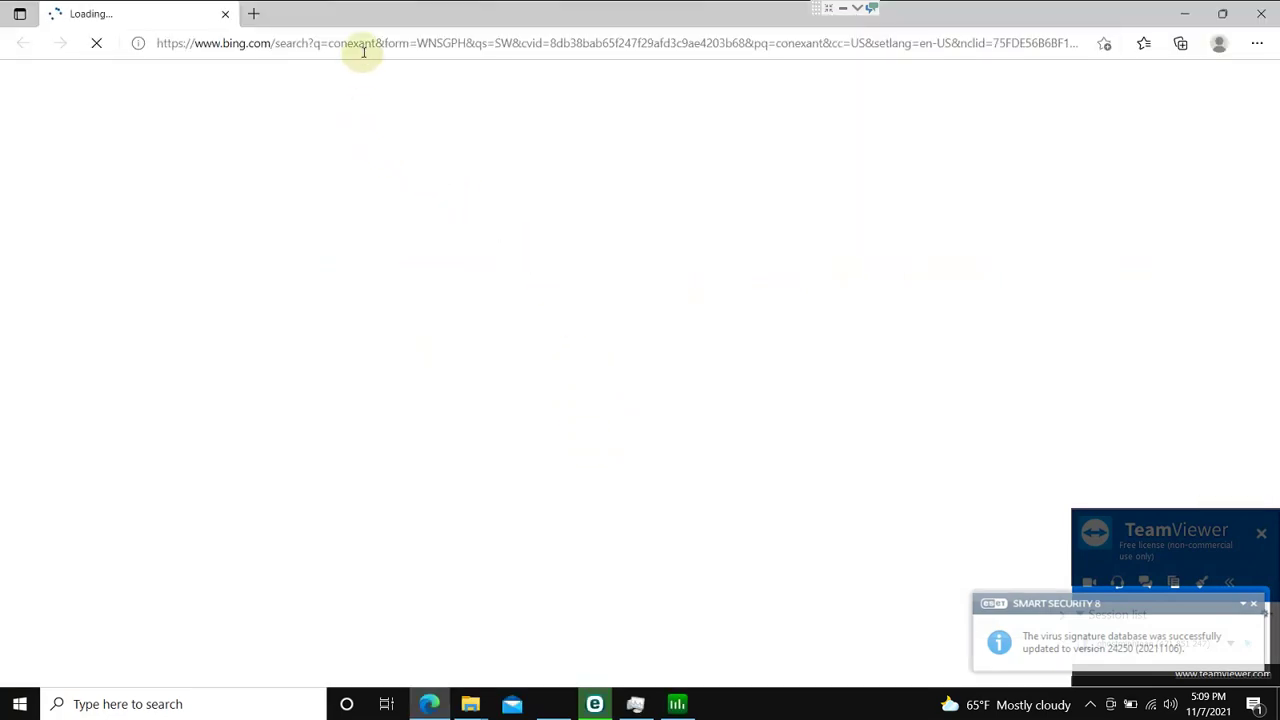
{"action": "left_click", "coordinate": [361, 50]}
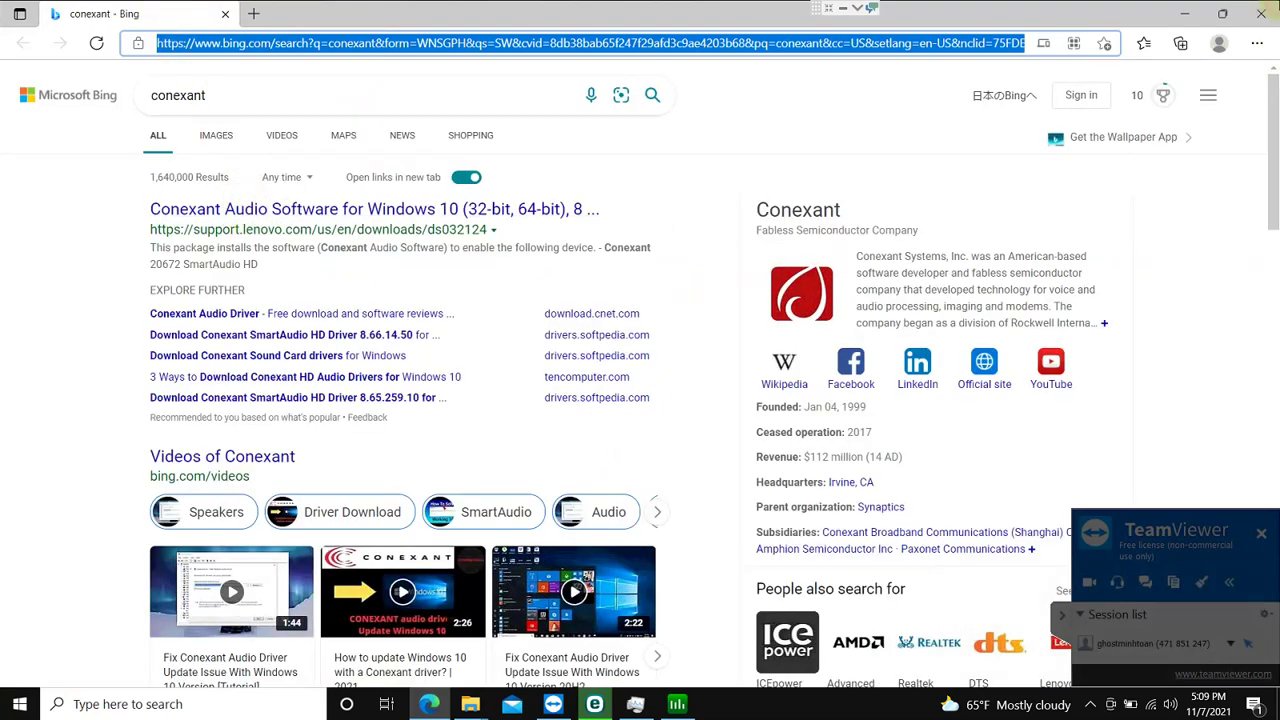
{"action": "left_click", "coordinate": [1262, 13]}
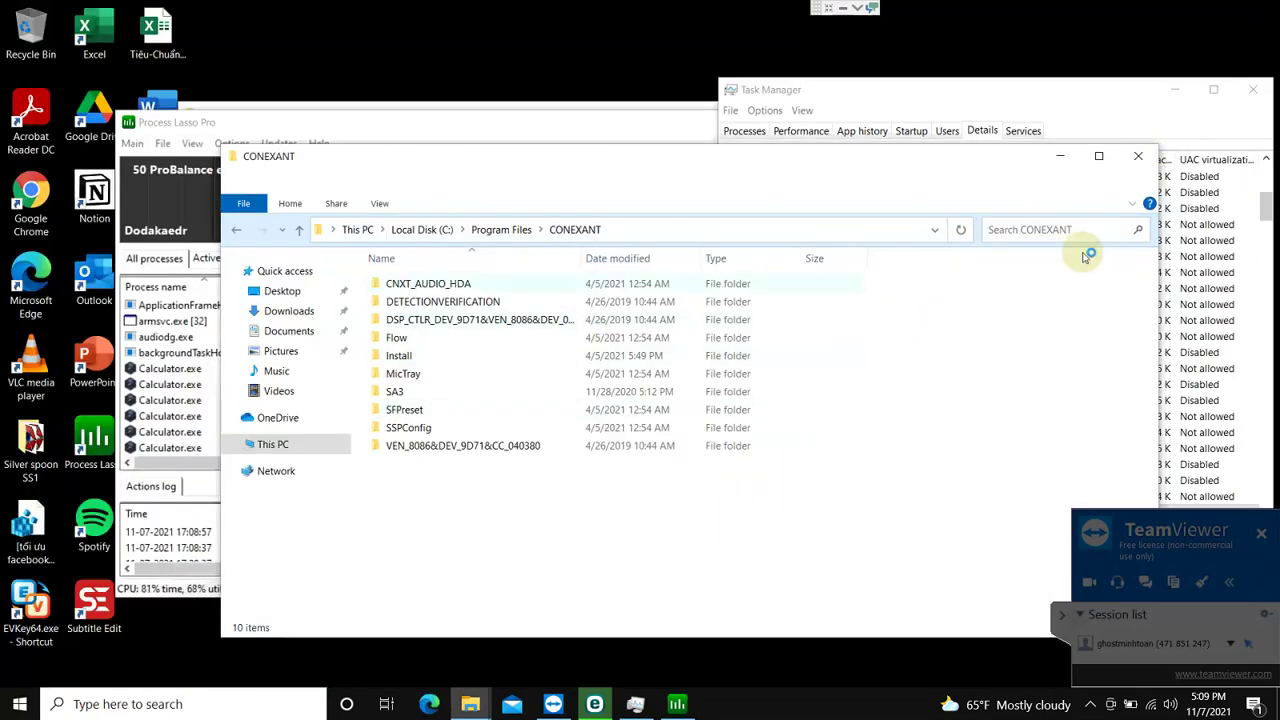
Step: Bring Task Manager's Details list forward and select the Calculator.exe row with PID 11428
{"action": "left_click", "coordinate": [1139, 160]}
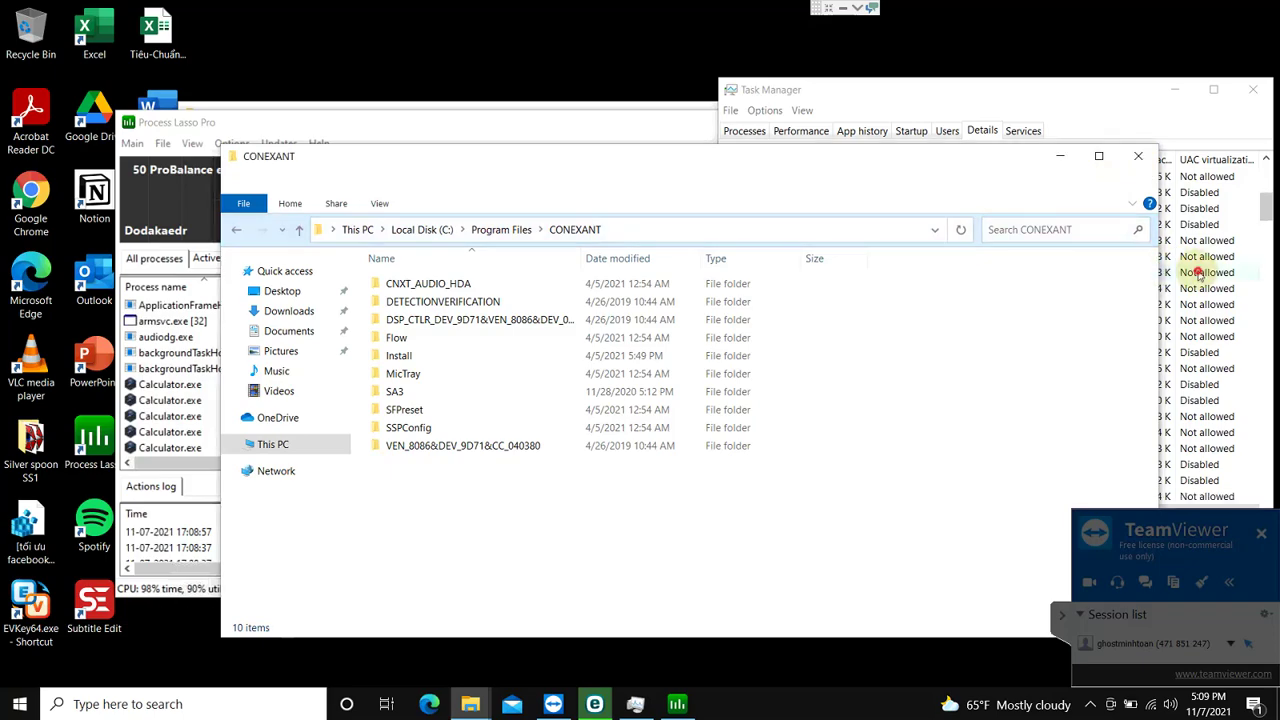
{"action": "left_click", "coordinate": [1192, 272]}
{"action": "scroll", "coordinate": [1010, 250], "scroll_direction": "down", "scroll_amount": 1}
{"action": "scroll", "coordinate": [797, 340], "scroll_direction": "up", "scroll_amount": 5}
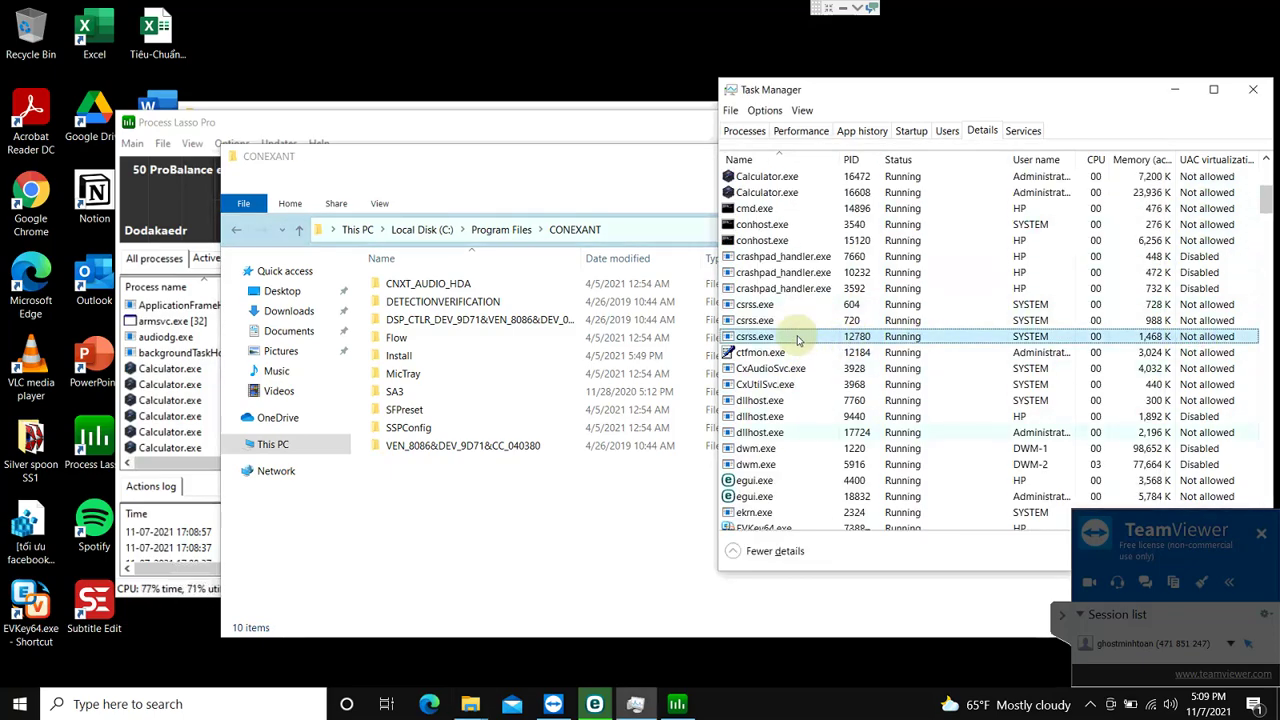
{"action": "scroll", "coordinate": [797, 340], "scroll_direction": "up", "scroll_amount": 2}
{"action": "left_click", "coordinate": [763, 288]}
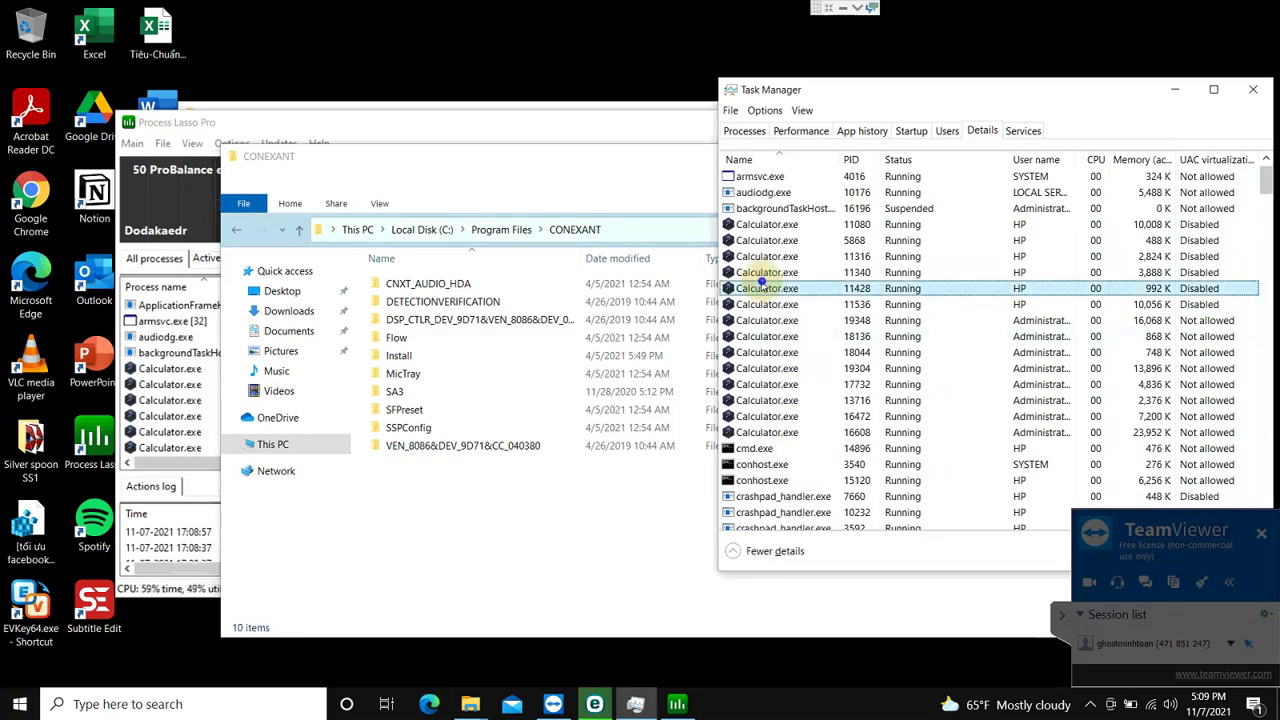
Step: Open the file location of Calculator.exe, revealing the AppData\Roaming\Calculator folder
{"action": "right_click", "coordinate": [763, 288]}
{"action": "left_click", "coordinate": [828, 435]}
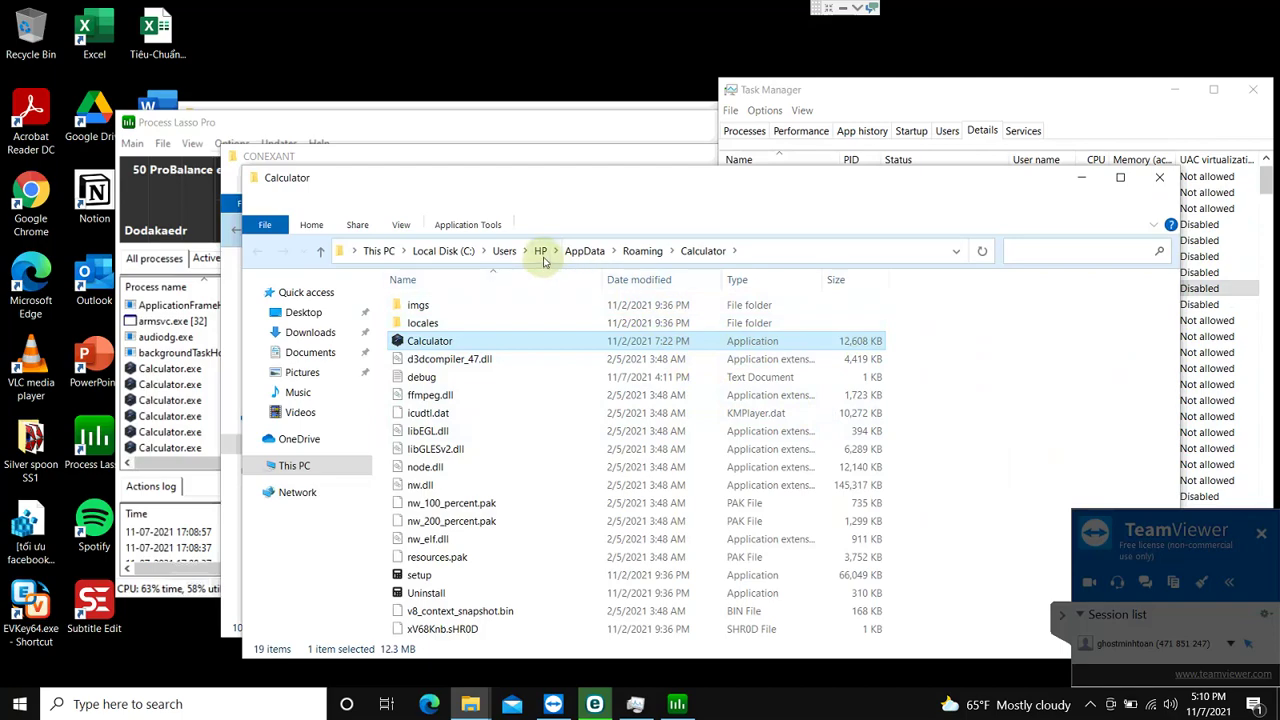
{"action": "left_click", "coordinate": [499, 344]}
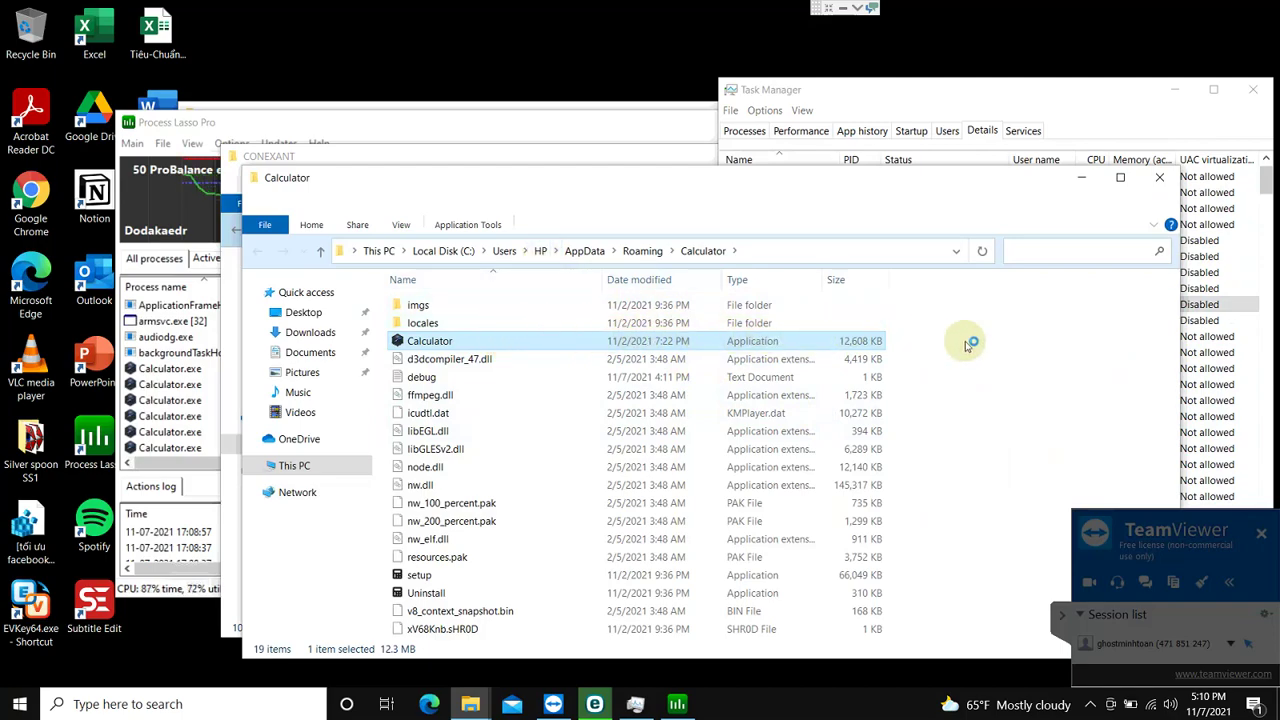
{"action": "left_click", "coordinate": [1066, 347]}
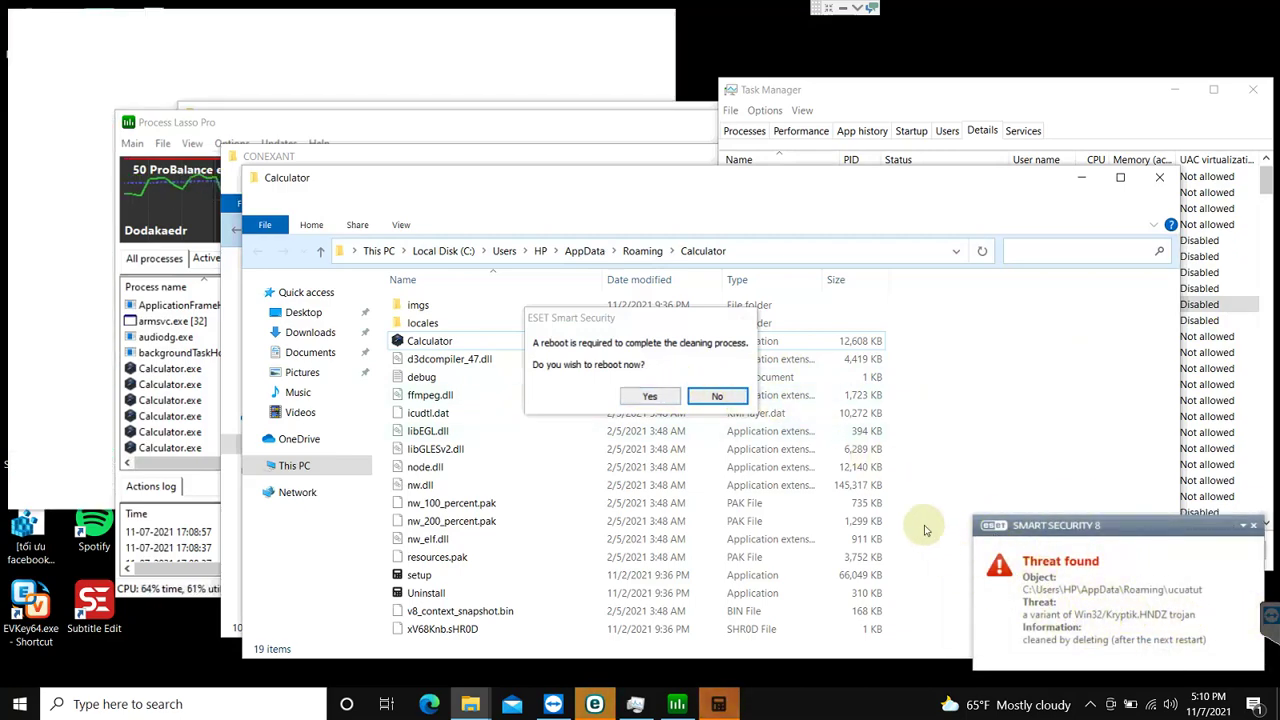
Step: Decline the reboot and permanently delete Roaming\Calculator, cancelling when its in-use files block deletion
{"action": "left_click", "coordinate": [734, 398]}
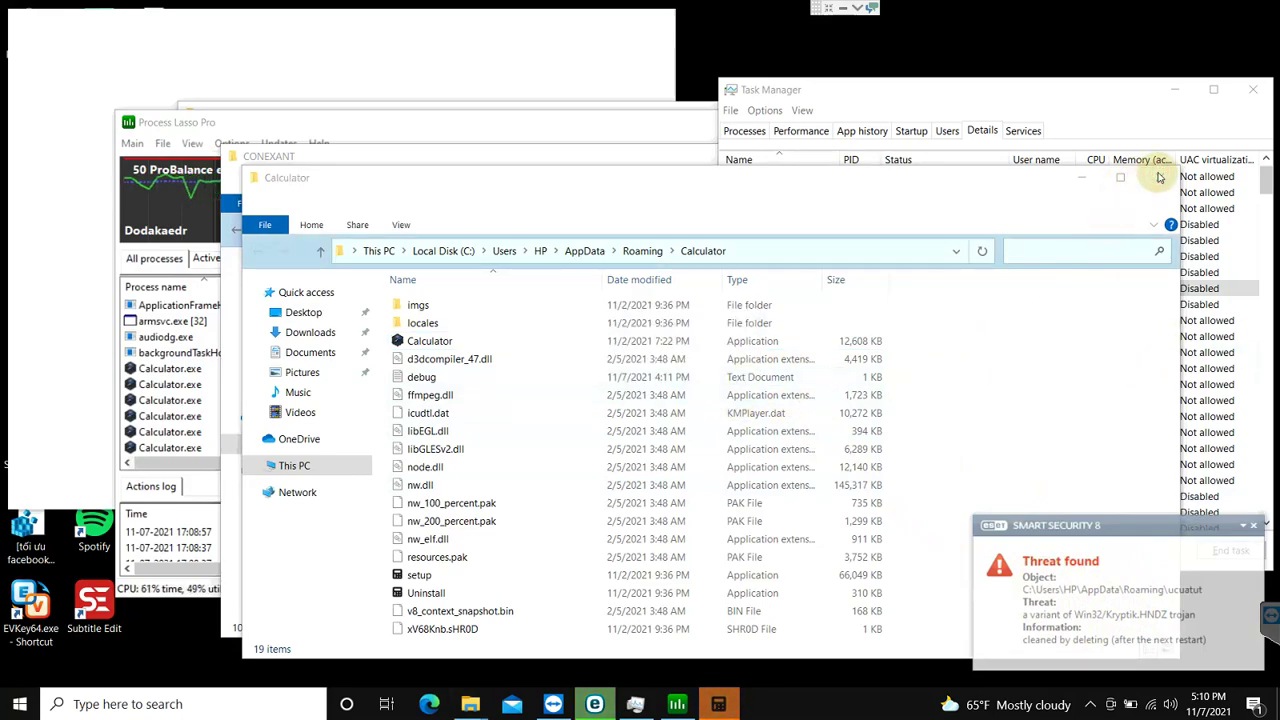
{"action": "left_click", "coordinate": [640, 254]}
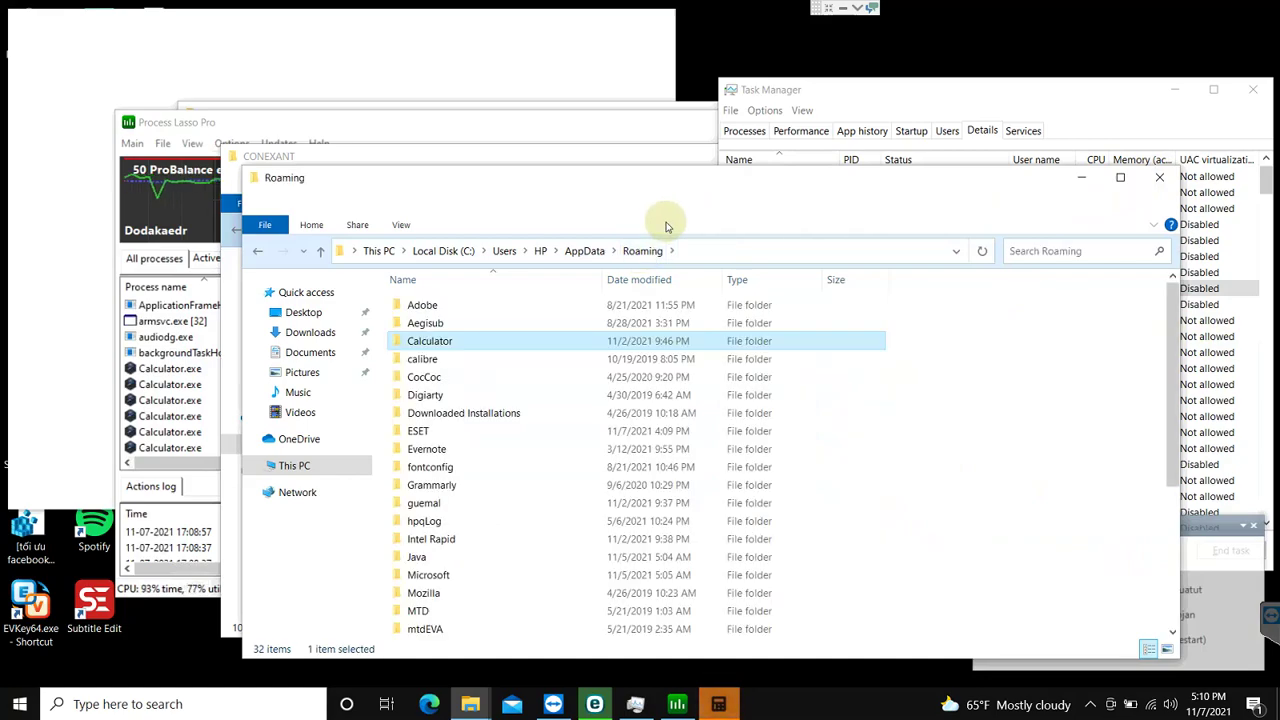
{"action": "key", "text": "shift+Delete"}
{"action": "key", "text": "Escape"}
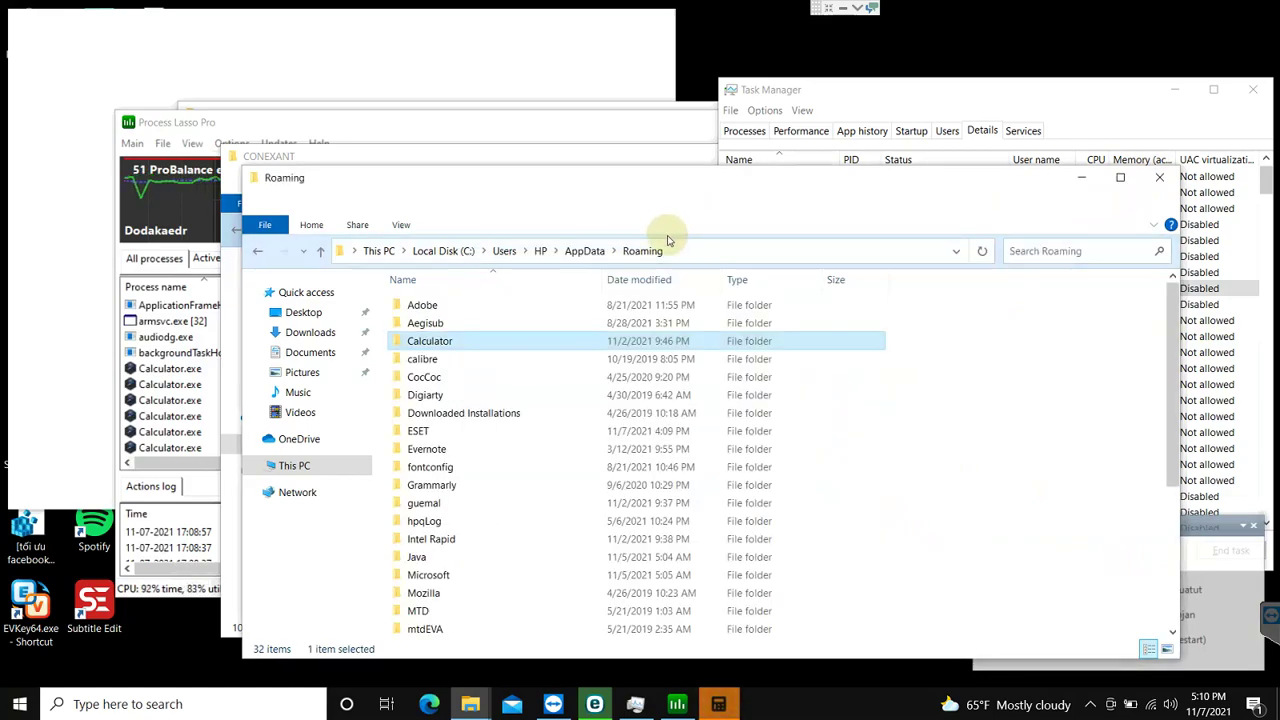
{"action": "key", "text": "Delete"}
{"action": "left_click", "coordinate": [483, 347]}
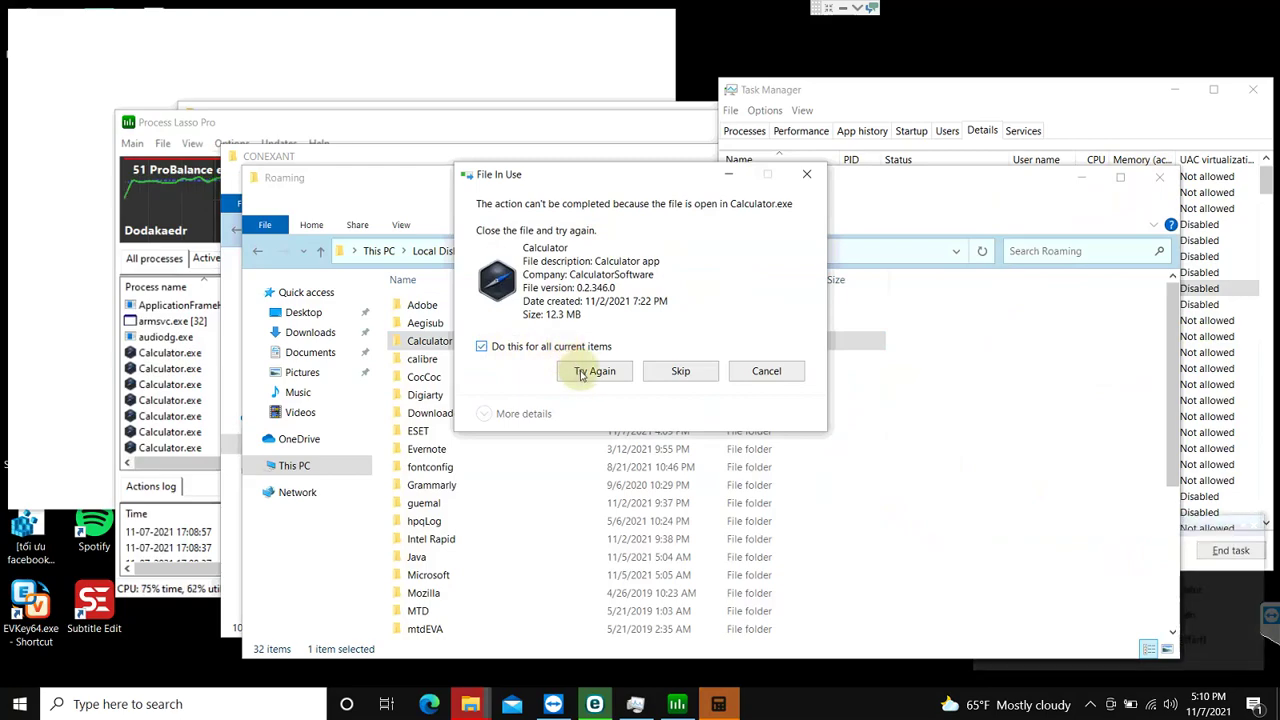
{"action": "left_click", "coordinate": [580, 373]}
{"action": "left_click", "coordinate": [760, 374]}
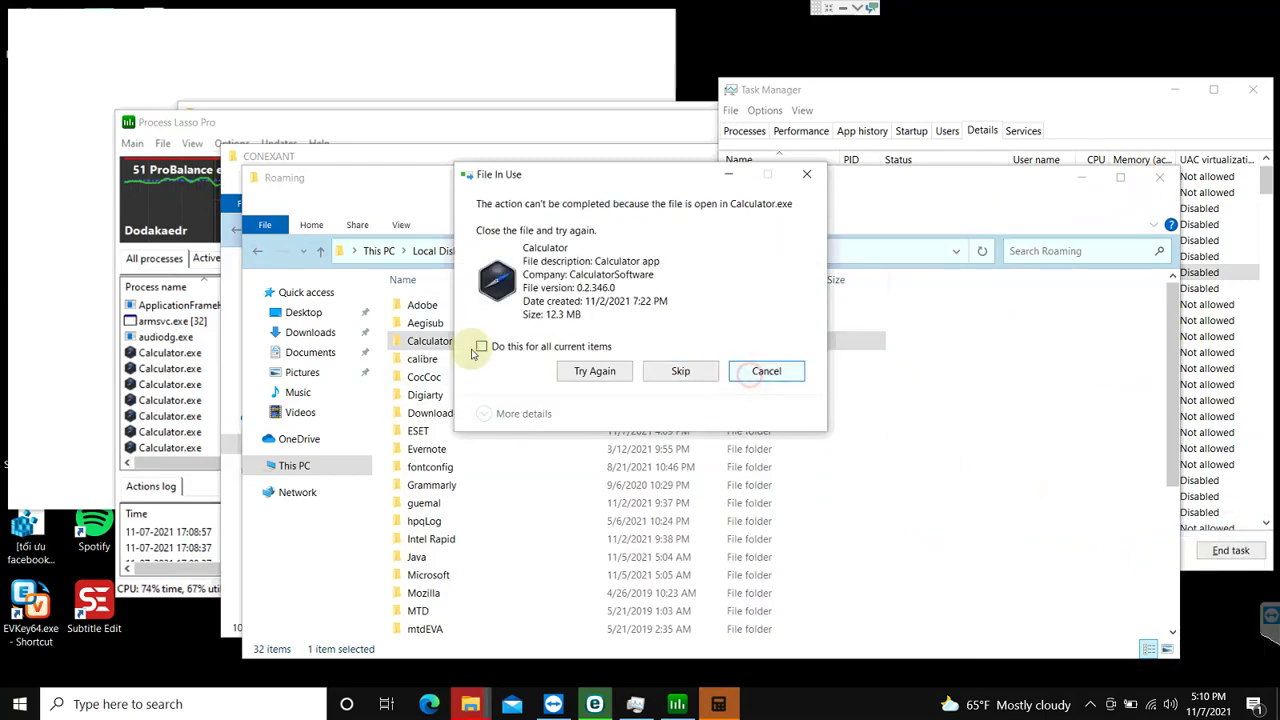
Step: Check the 15 items left in Calculator, then select Calculator.exe PID 18044 in Task Manager
{"action": "double_click", "coordinate": [413, 341]}
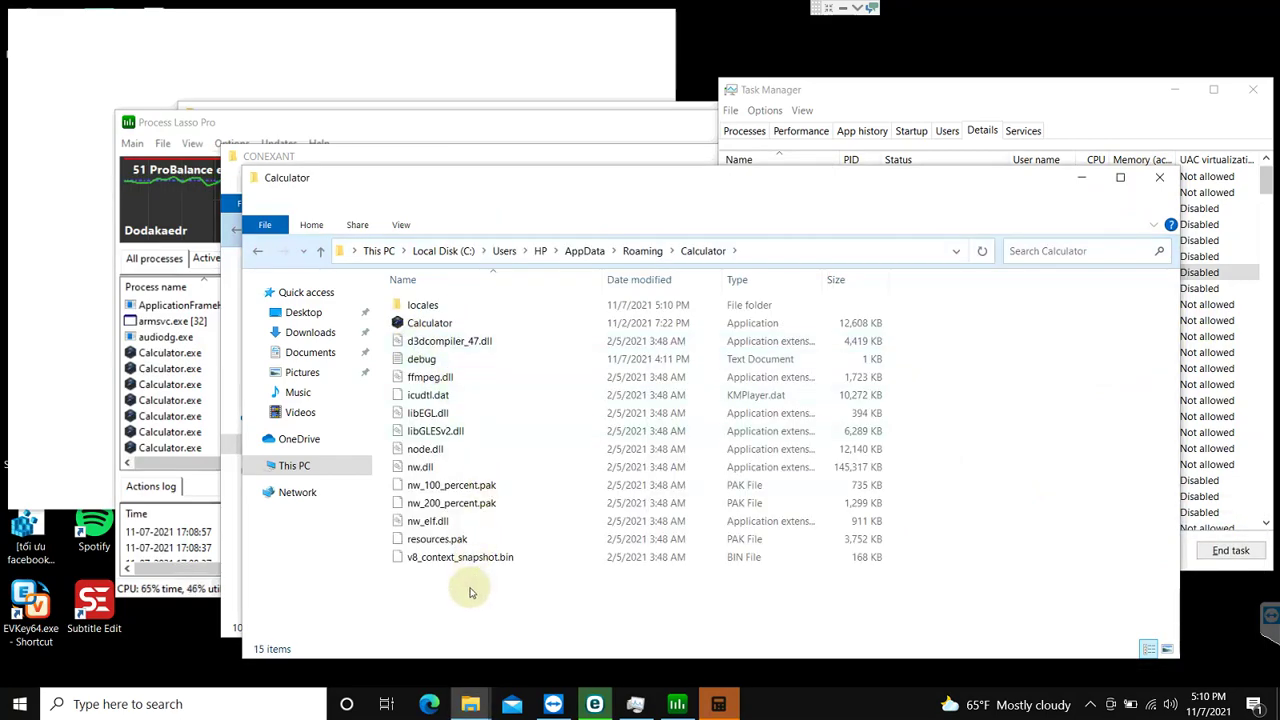
{"action": "left_click", "coordinate": [1158, 178]}
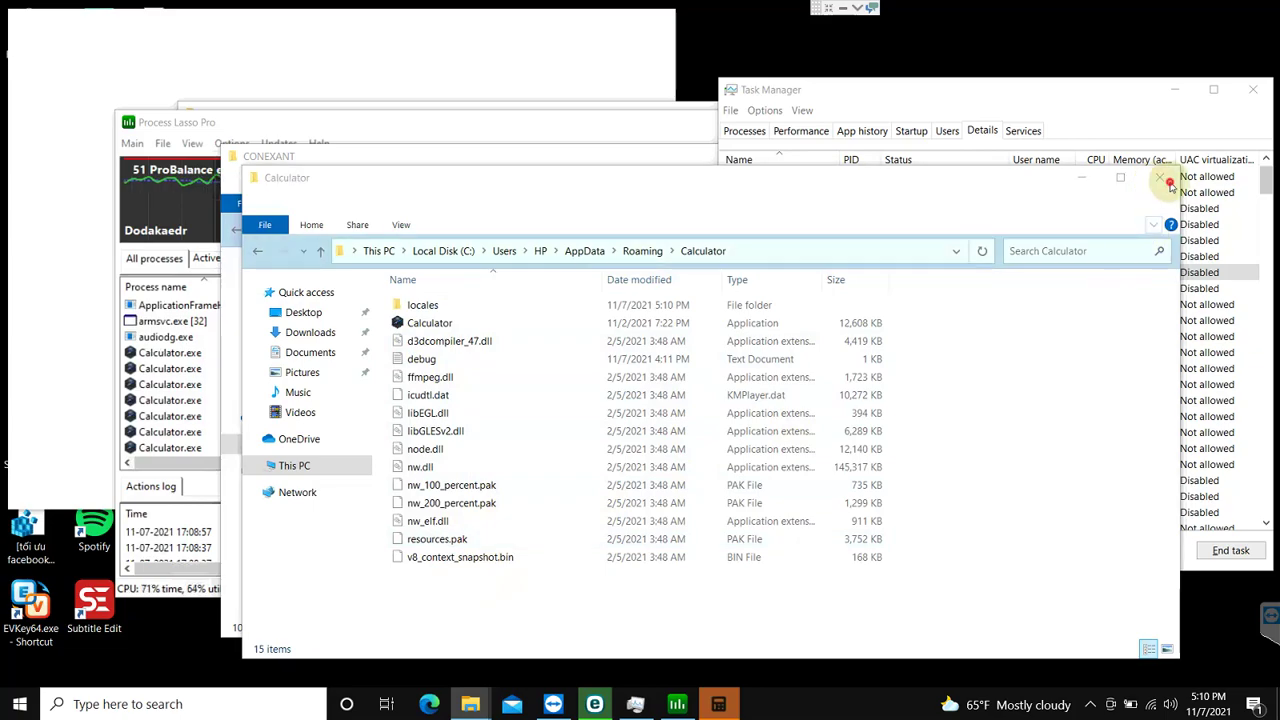
{"action": "left_click", "coordinate": [1205, 285]}
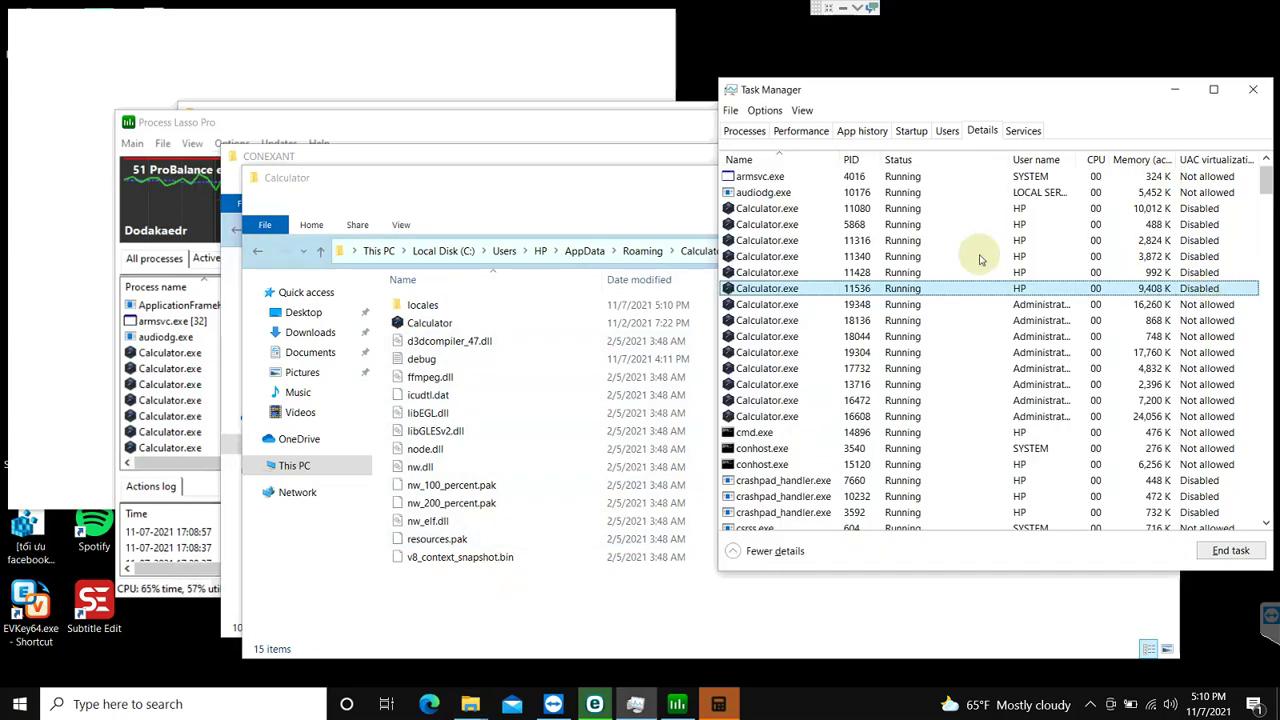
{"action": "left_click", "coordinate": [789, 336]}
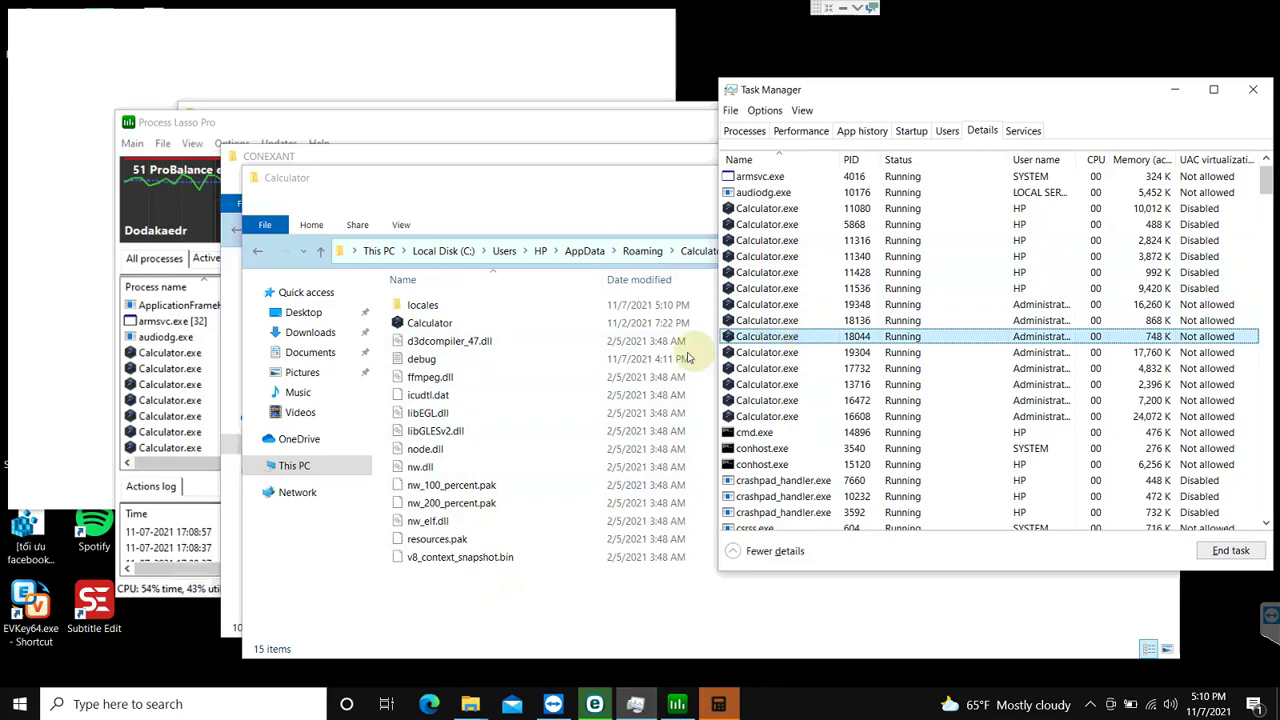
{"action": "left_click", "coordinate": [1091, 708]}
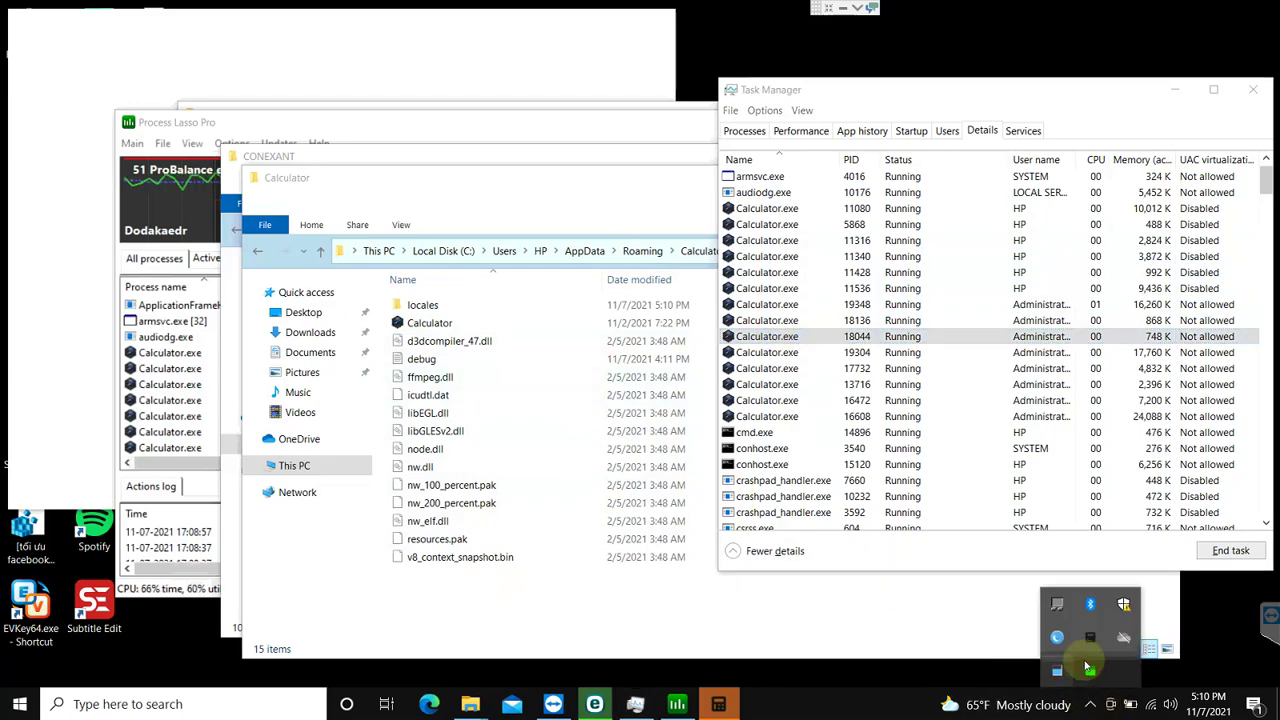
Step: Open ESET Smart Security and browse the quarantine entries, including the ucuatut Kryptik.HNDZ trojan
{"action": "left_click", "coordinate": [1060, 642]}
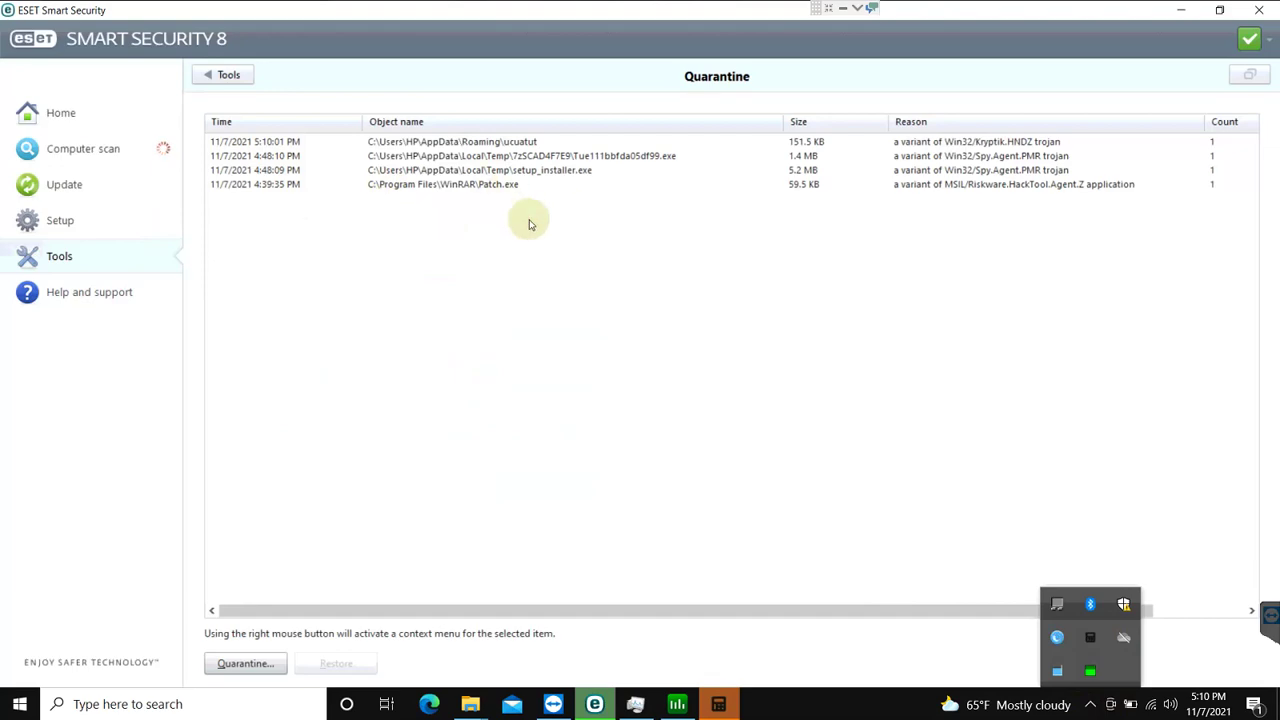
{"action": "left_click", "coordinate": [438, 145]}
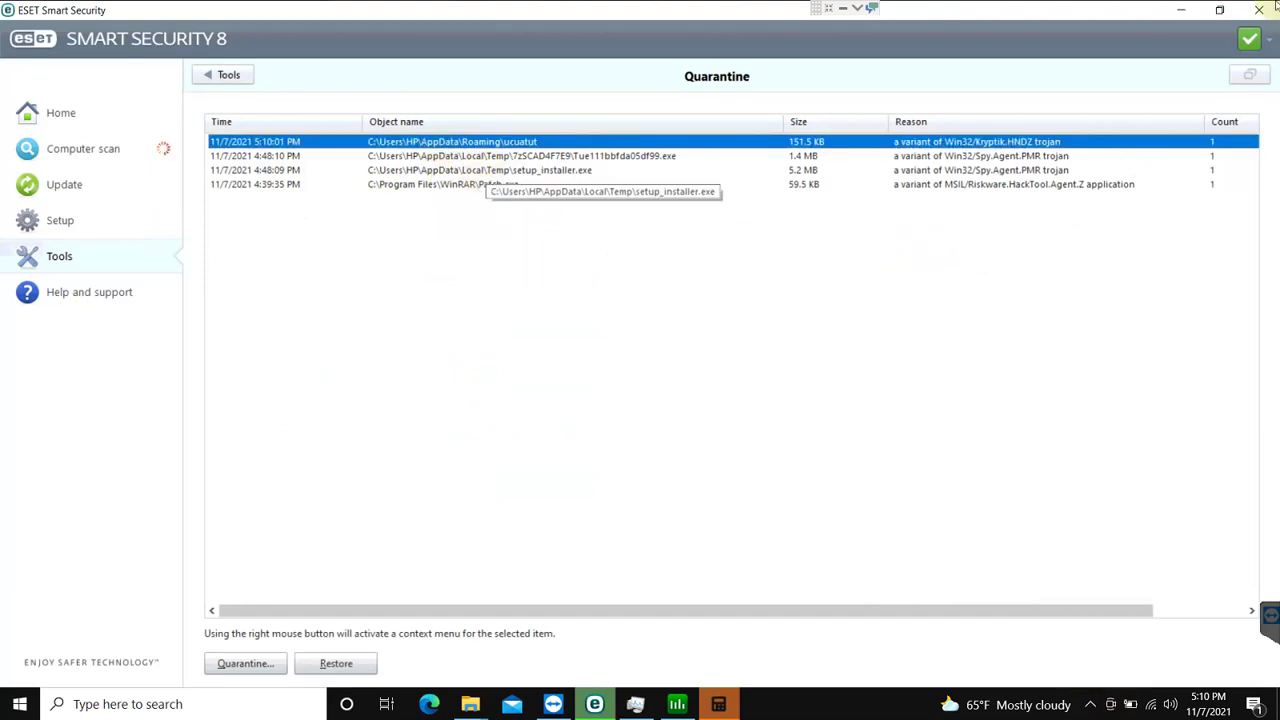
{"action": "left_click", "coordinate": [964, 218]}
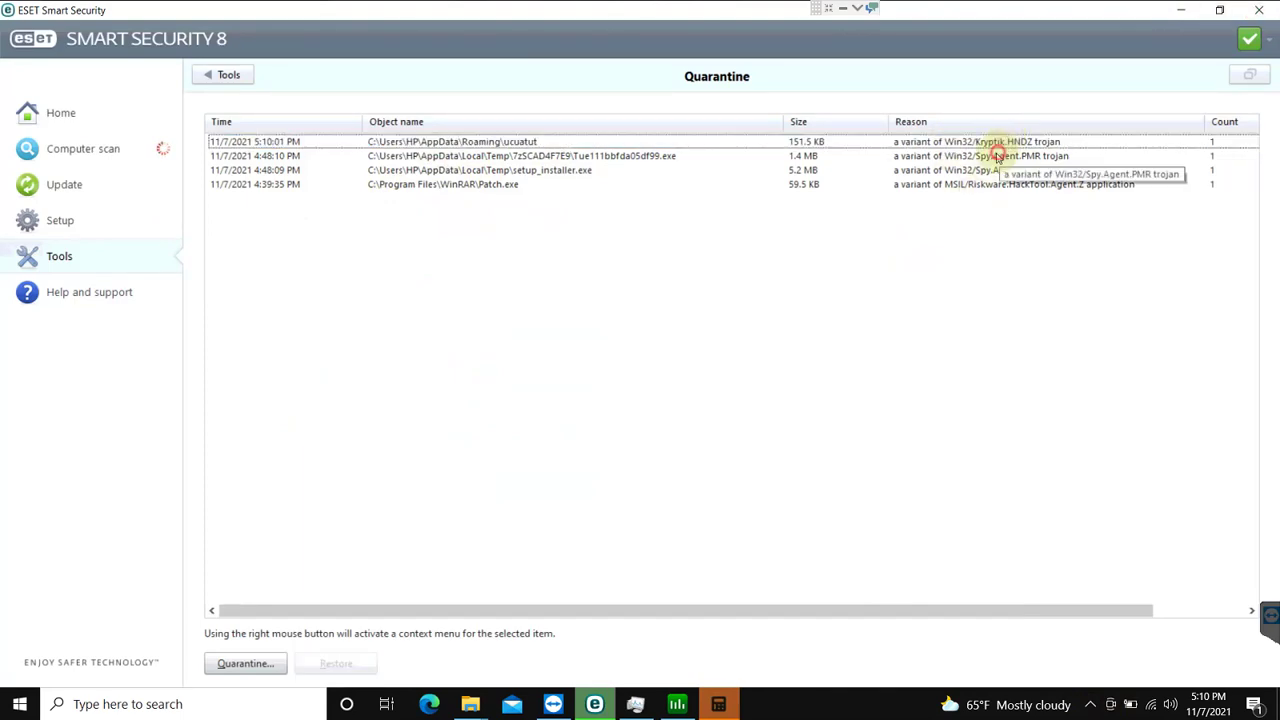
{"action": "left_click", "coordinate": [1005, 155]}
{"action": "left_click", "coordinate": [1007, 145]}
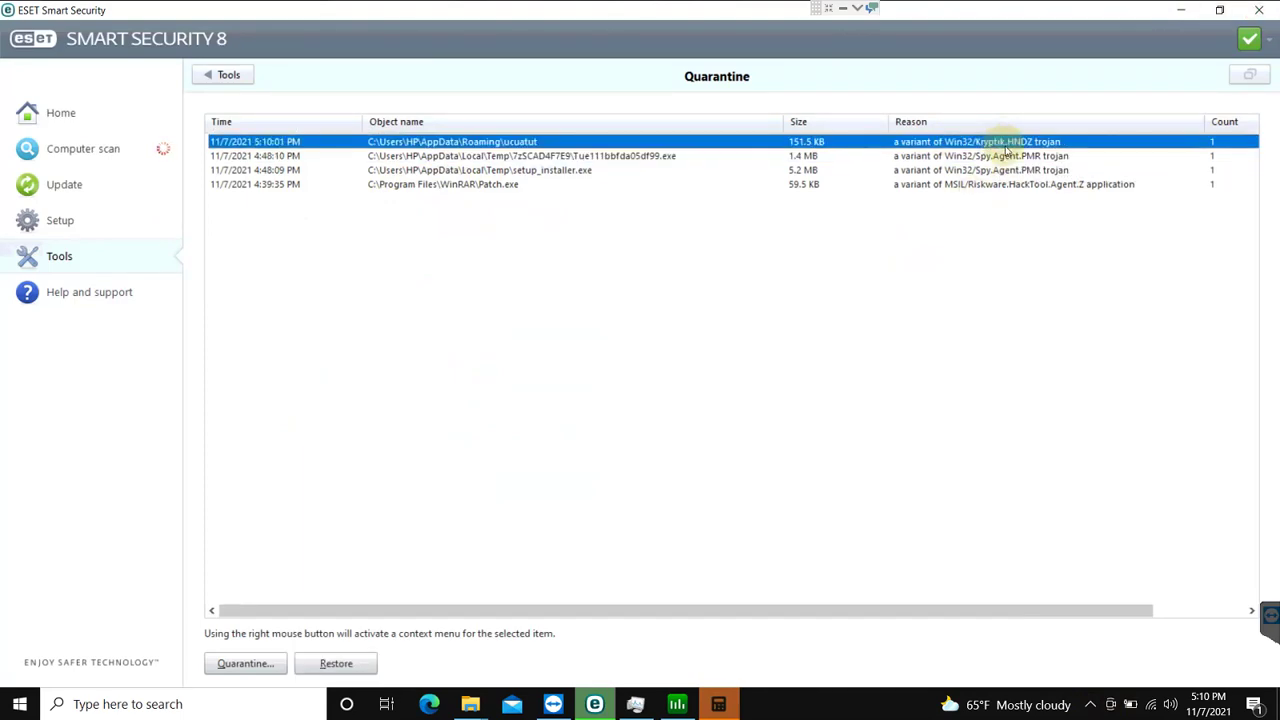
{"action": "left_click", "coordinate": [992, 238]}
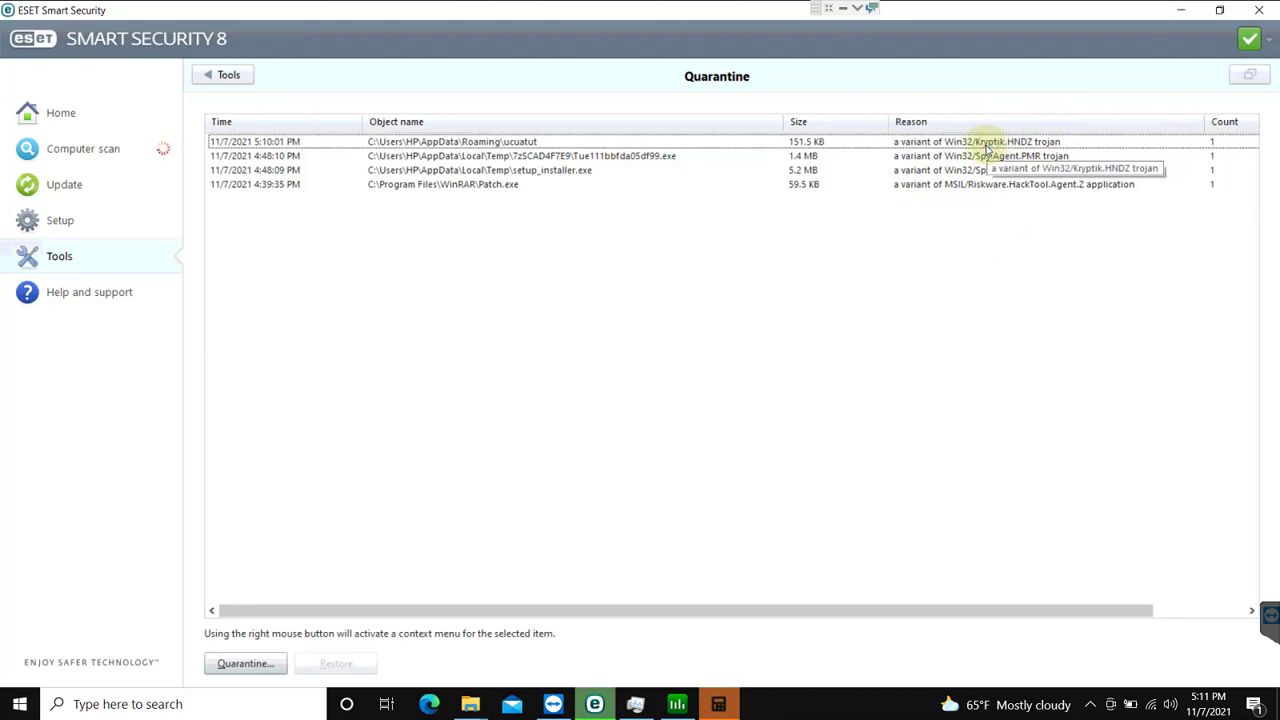
Step: Zoom in with Magnifier to read the quarantined threat names, then zoom back out
{"action": "key", "text": "super+plus"}
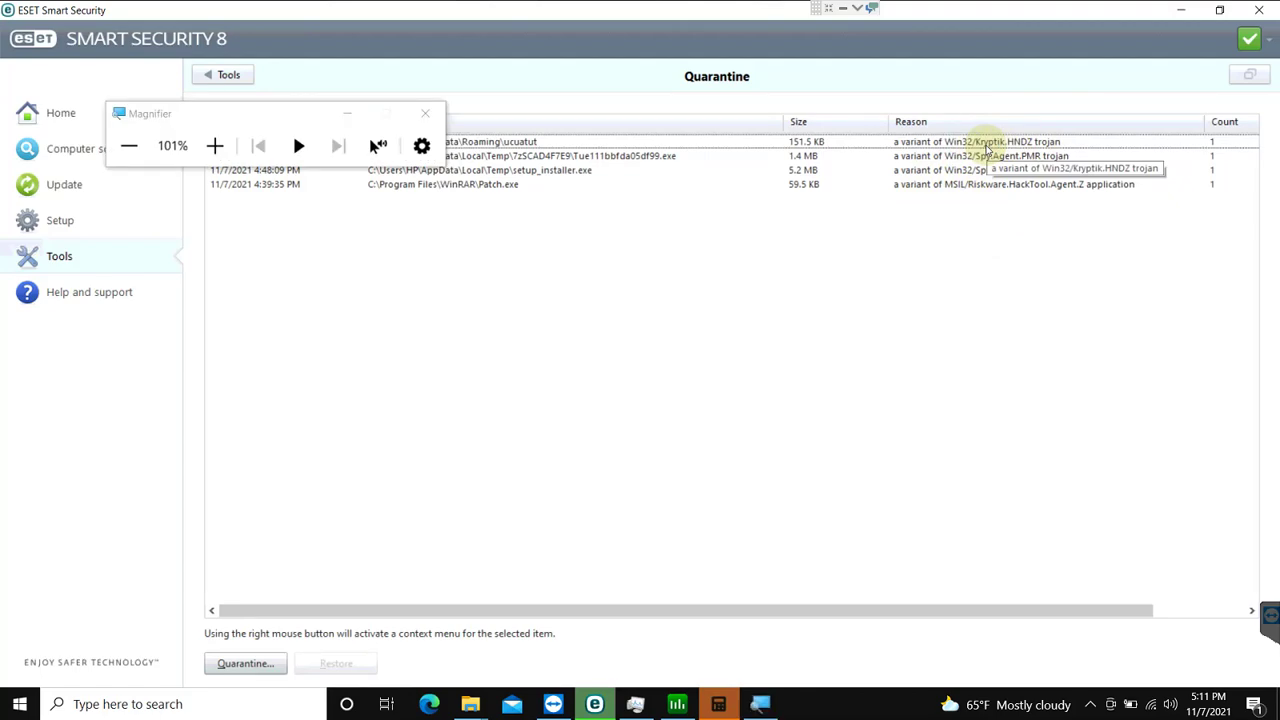
{"action": "key", "text": "super+plus"}
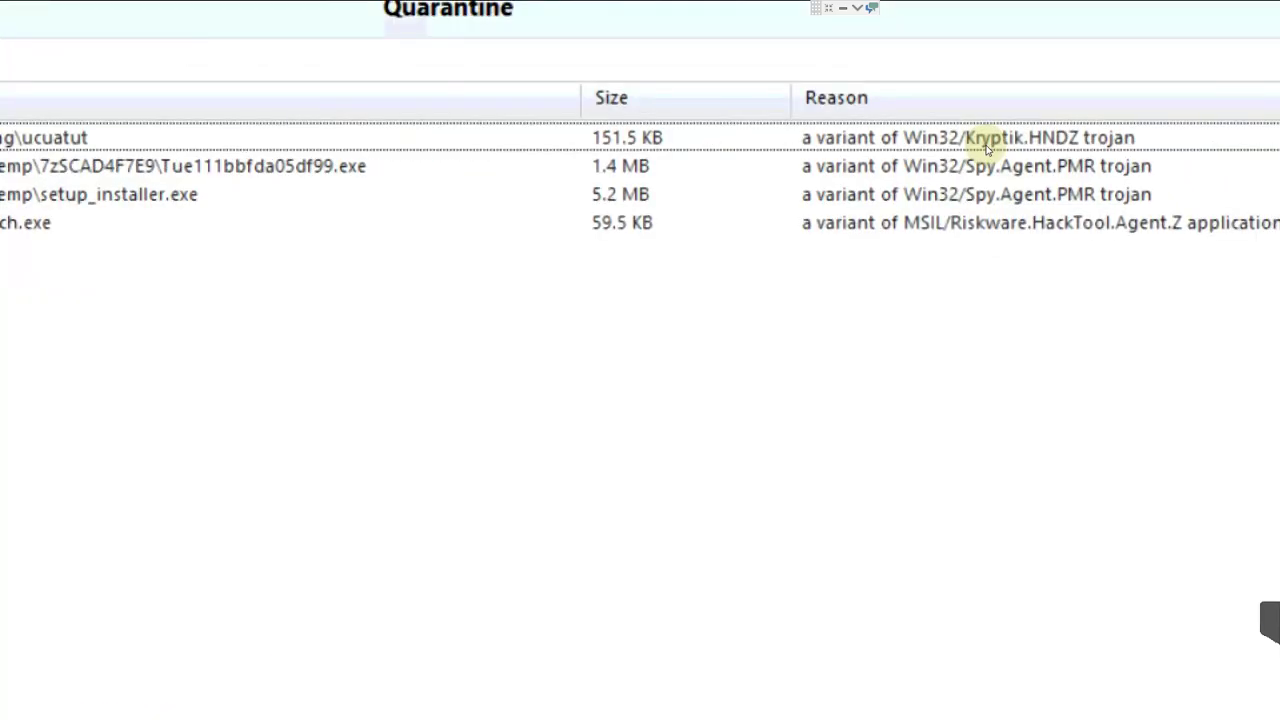
{"action": "key", "text": "super+minus"}
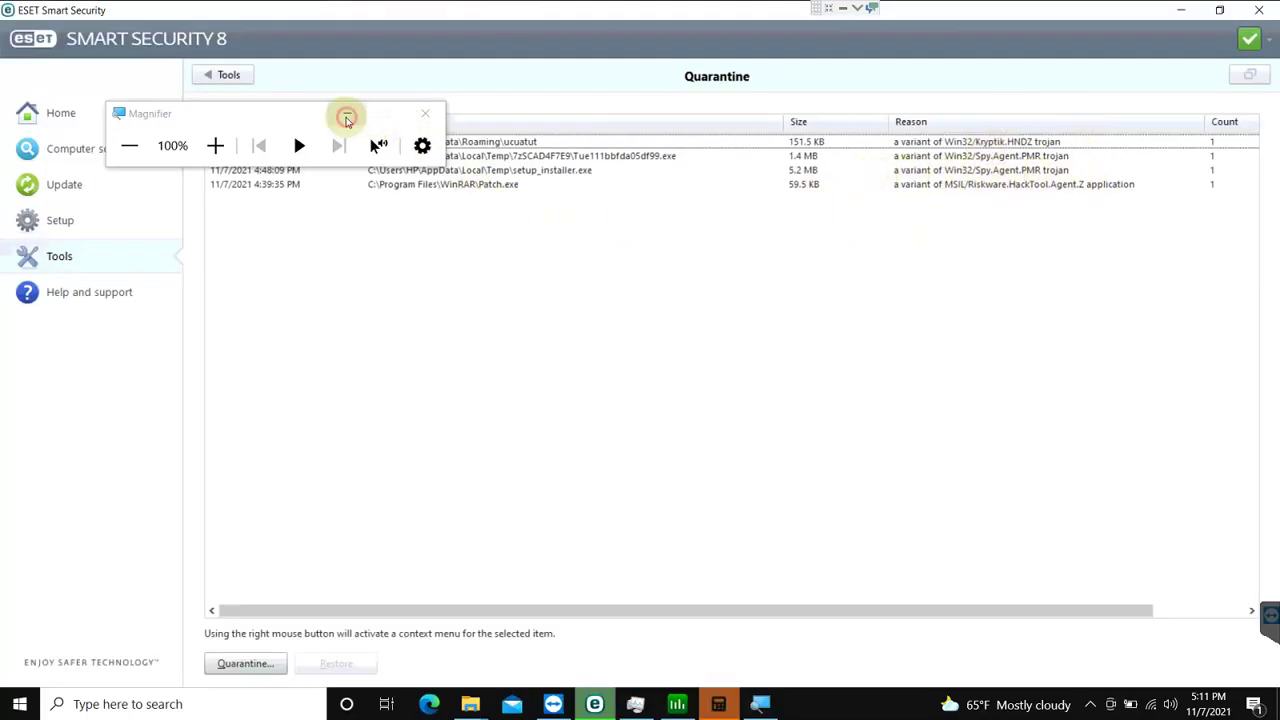
{"action": "left_click", "coordinate": [346, 113]}
{"action": "left_click", "coordinate": [408, 231]}
Step: Check the running computer scan's progress and return to ESET's Setup page
{"action": "left_click", "coordinate": [84, 228]}
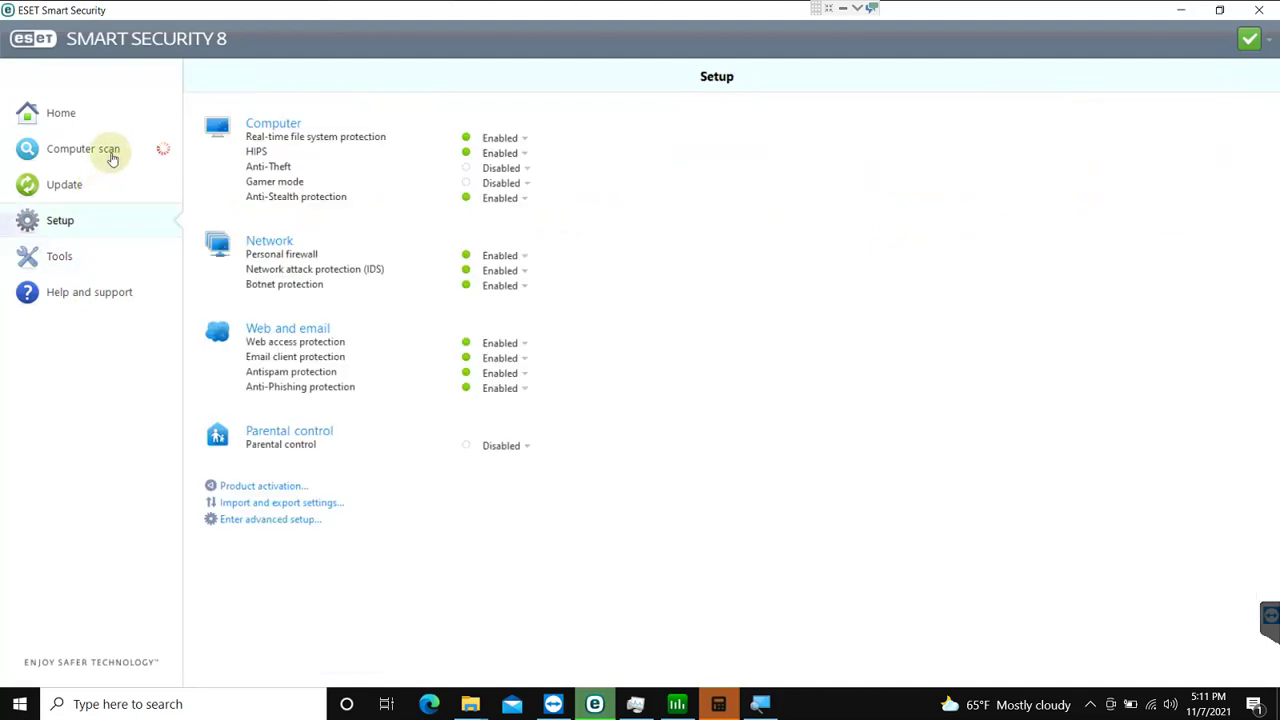
{"action": "left_click", "coordinate": [114, 152]}
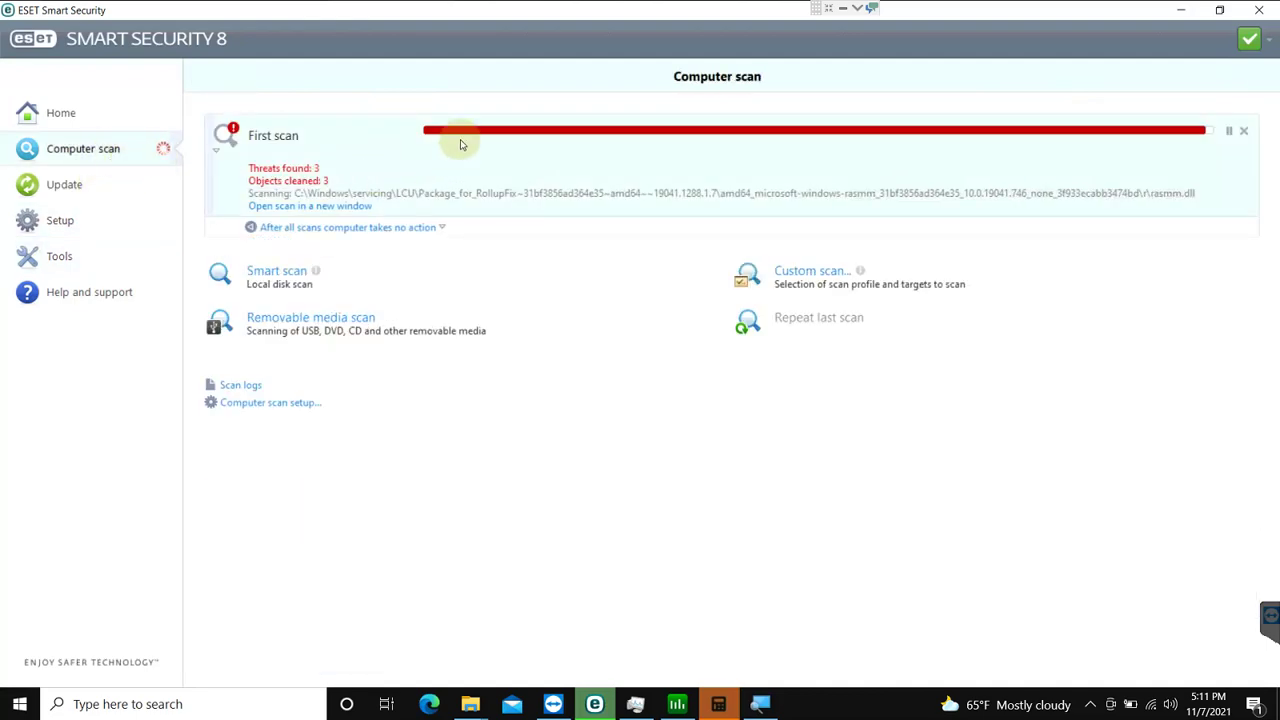
{"action": "mouse_move", "coordinate": [512, 8]}
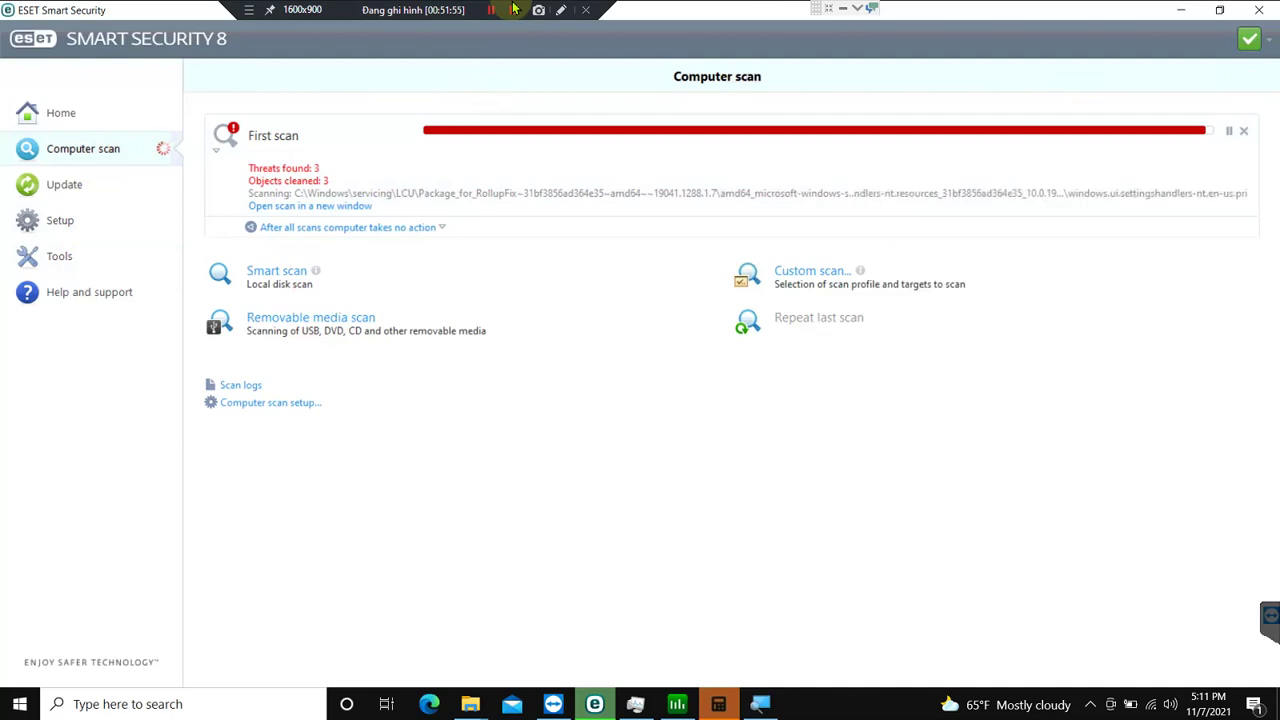
{"action": "left_click", "coordinate": [86, 226]}
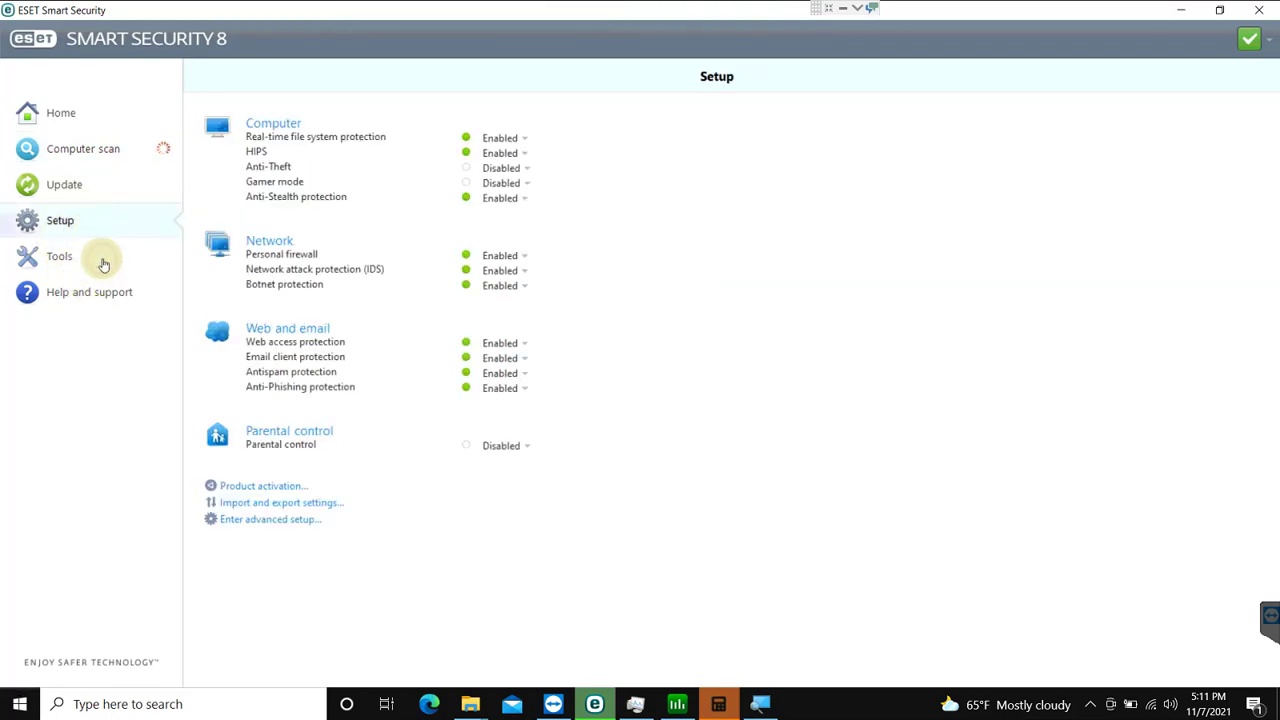
{"action": "left_click", "coordinate": [103, 256]}
{"action": "left_click", "coordinate": [103, 230]}
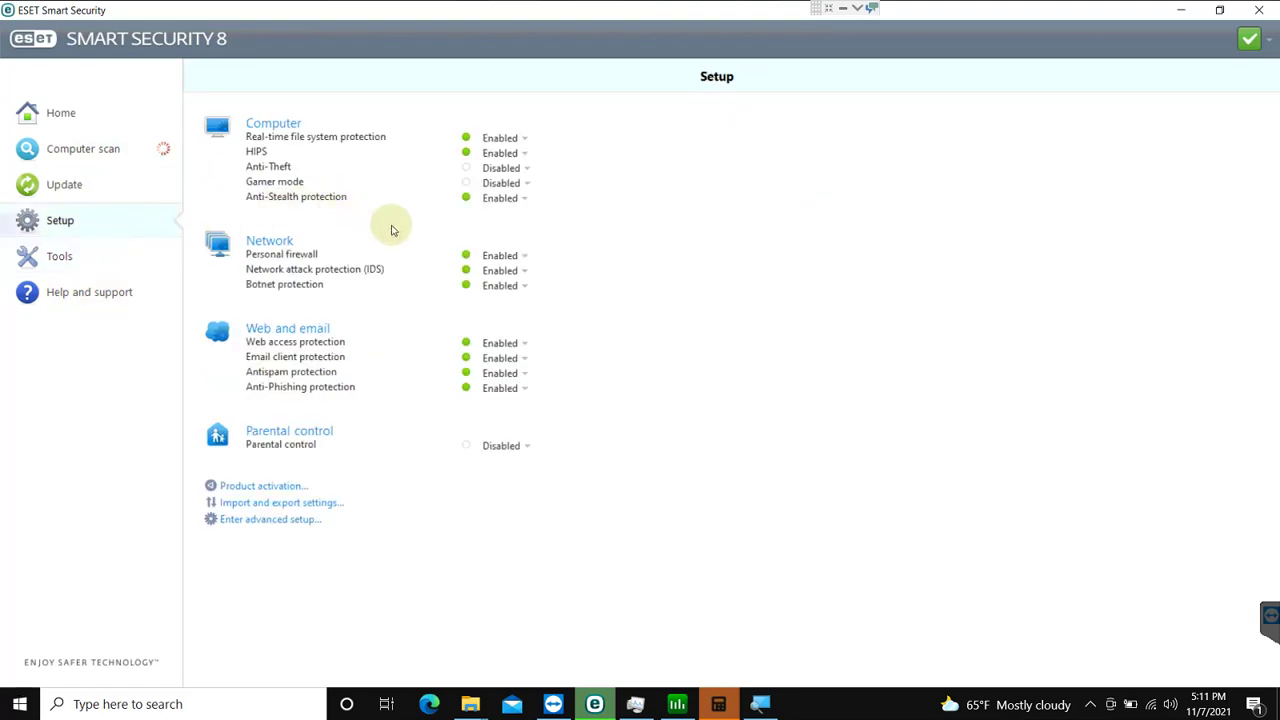
Step: Disable the personal firewall permanently, leave web access protection enabled, and close ESET
{"action": "left_click", "coordinate": [501, 255]}
{"action": "left_click", "coordinate": [540, 390]}
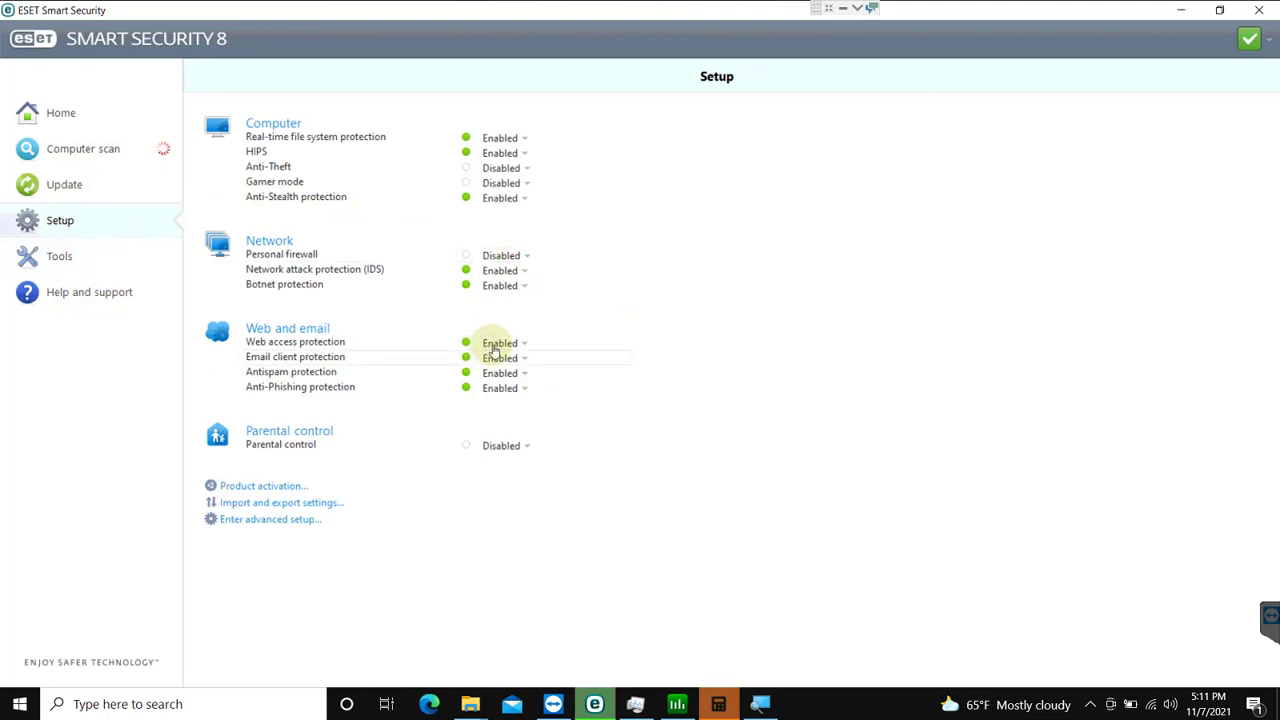
{"action": "left_click", "coordinate": [498, 343]}
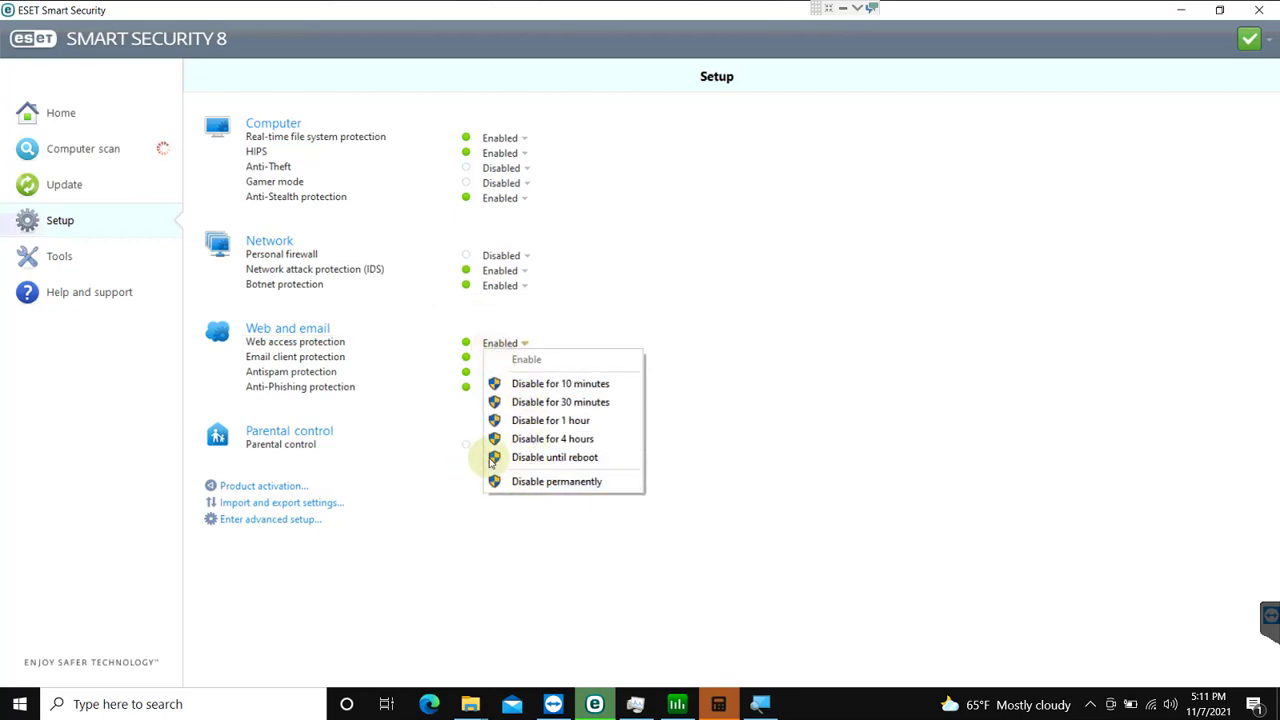
{"action": "left_click", "coordinate": [876, 414]}
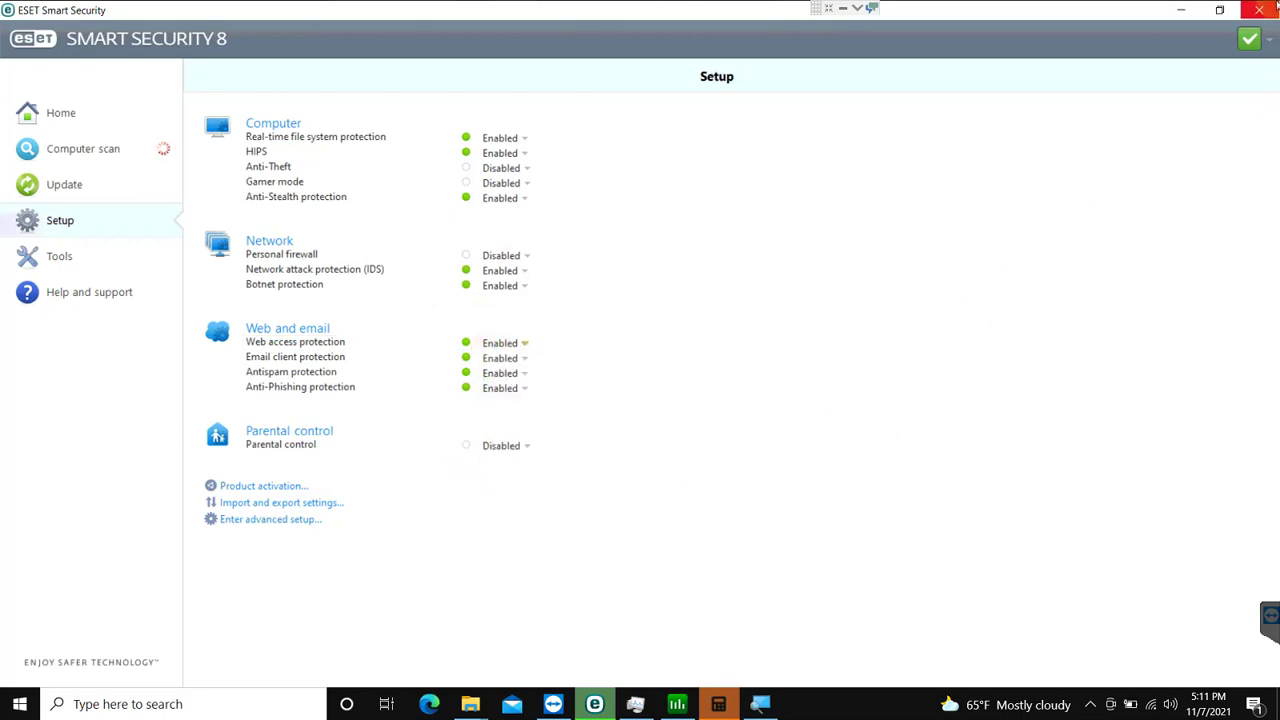
{"action": "left_click", "coordinate": [1262, 10]}
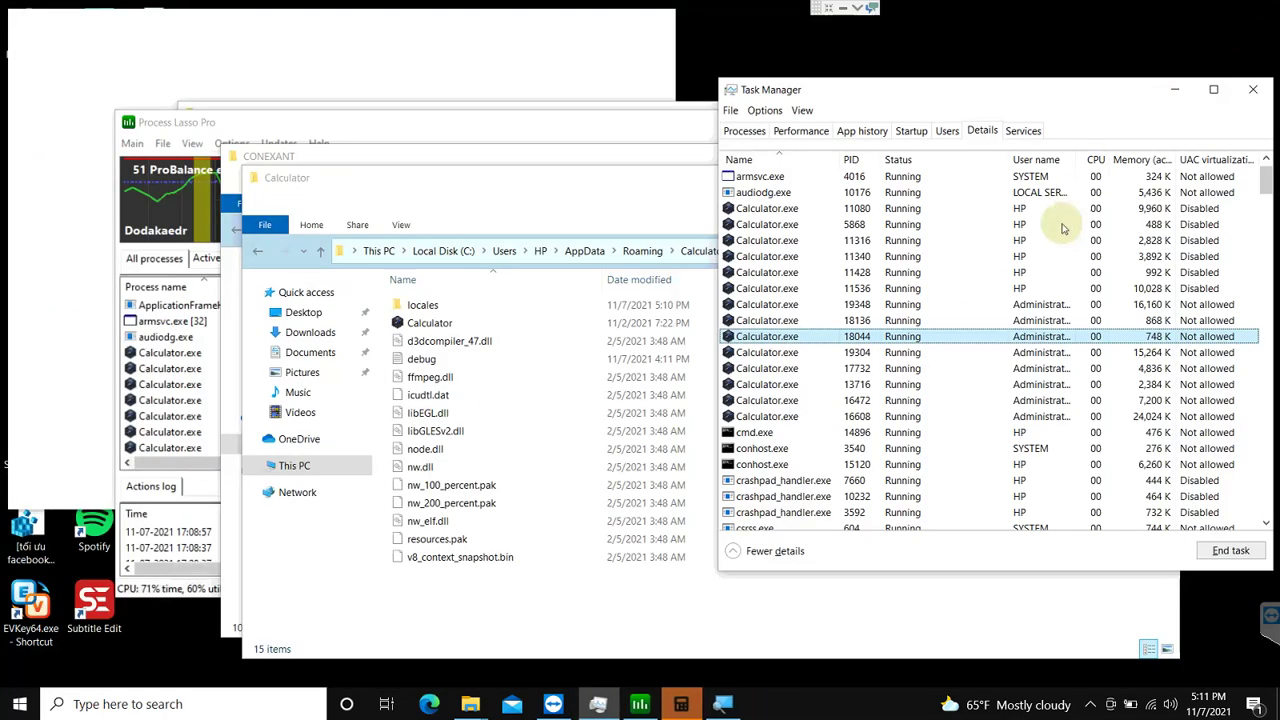
Step: End Calculator.exe process 5868 and the process trees of two more instances, including 19304
{"action": "left_click", "coordinate": [676, 706]}
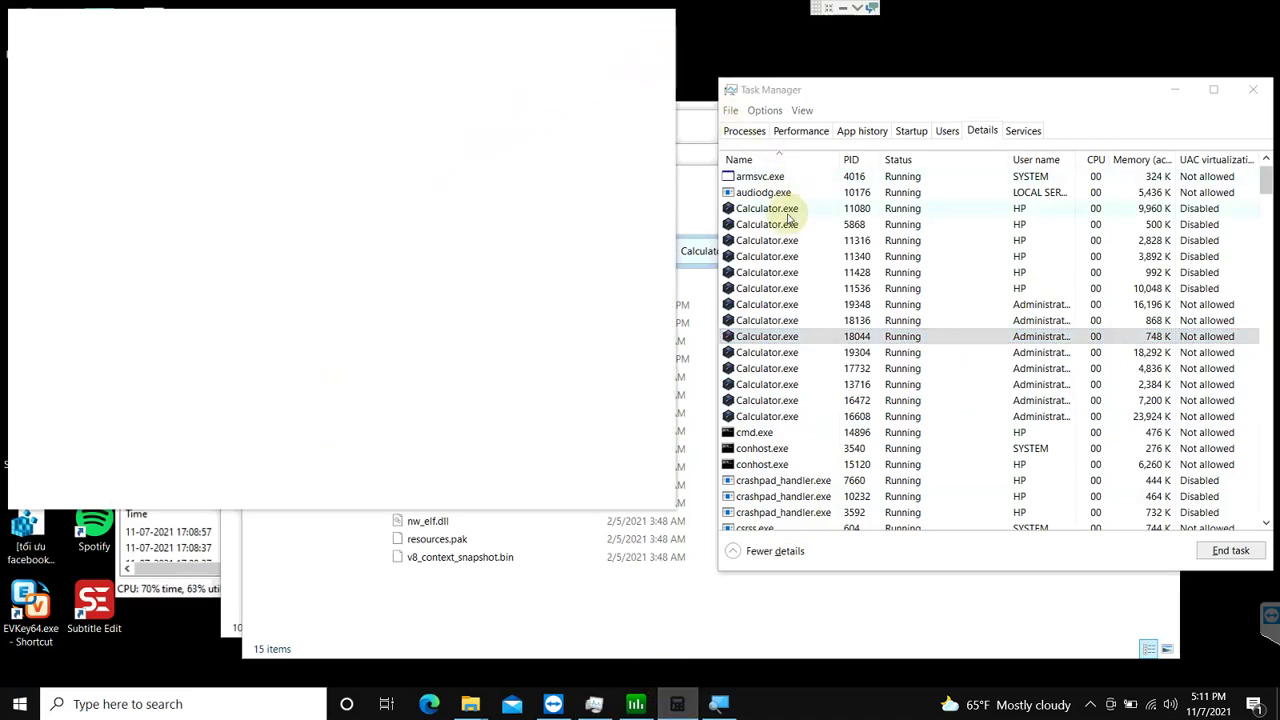
{"action": "left_click", "coordinate": [789, 224]}
{"action": "key", "text": "Delete"}
{"action": "key", "text": "Return"}
{"action": "left_click", "coordinate": [765, 272]}
{"action": "right_click", "coordinate": [764, 274]}
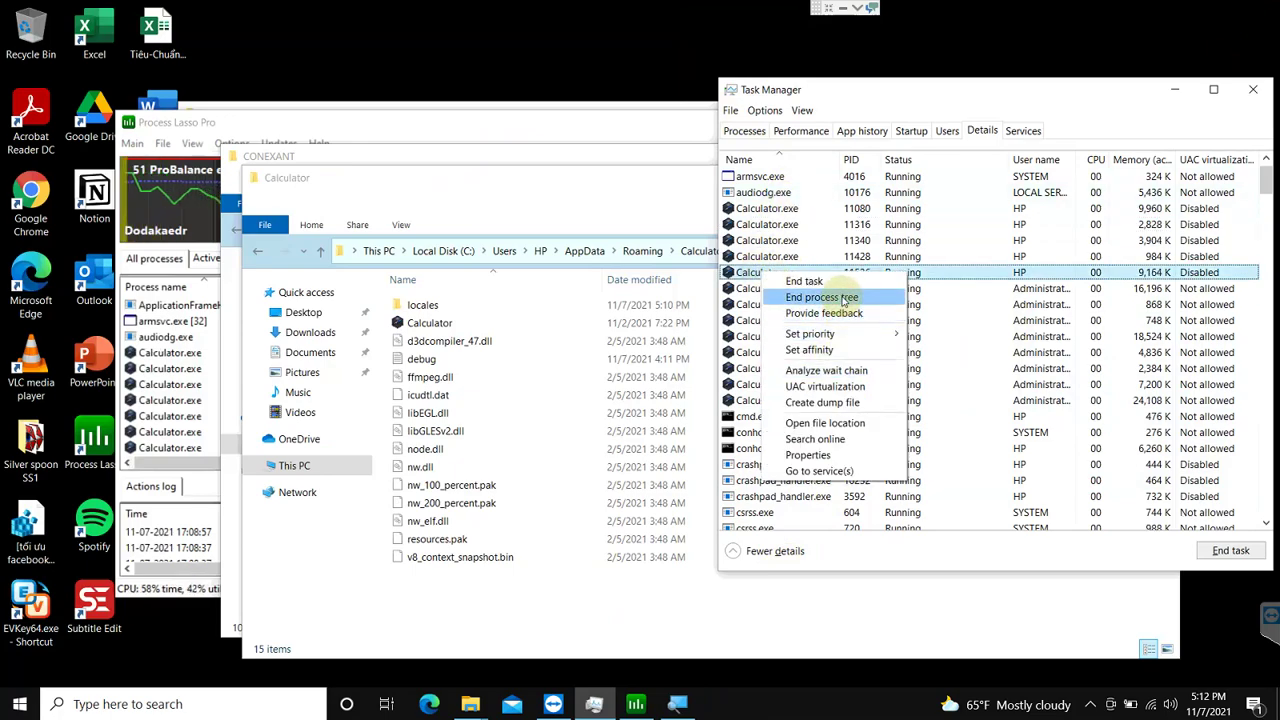
{"action": "left_click", "coordinate": [835, 297]}
{"action": "left_click", "coordinate": [668, 391]}
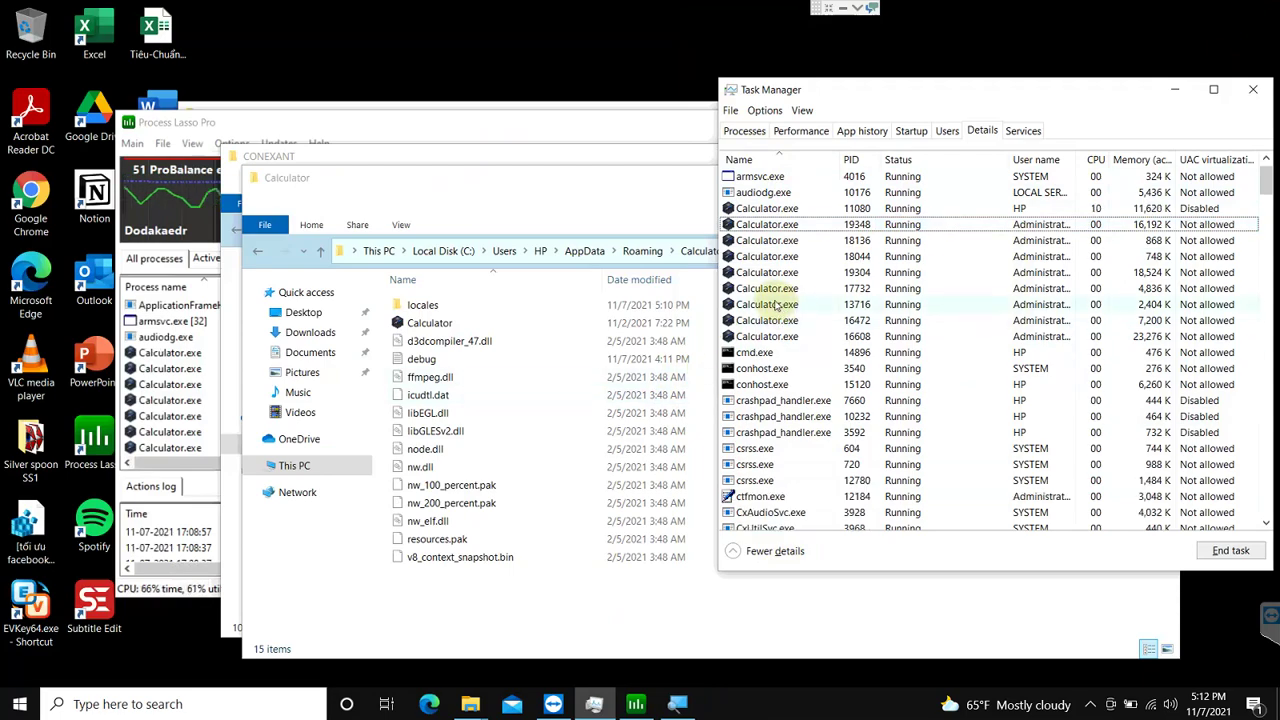
{"action": "left_click", "coordinate": [779, 276]}
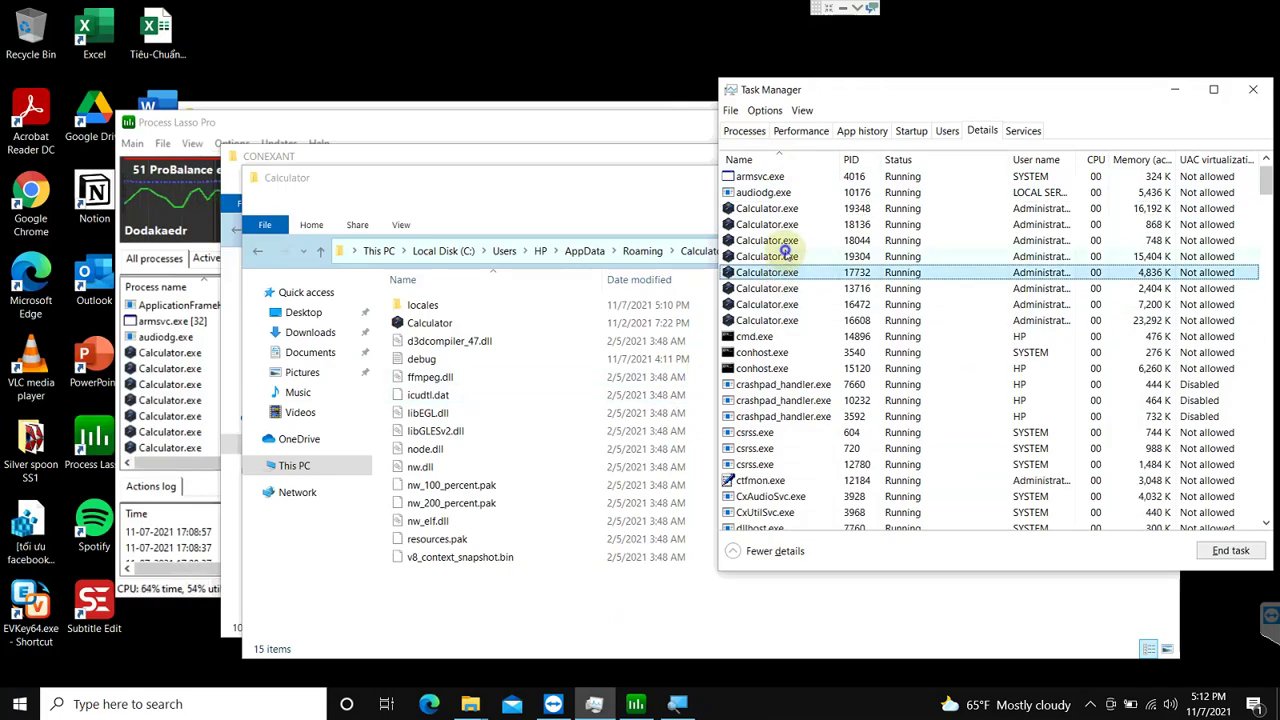
{"action": "right_click", "coordinate": [785, 254]}
{"action": "left_click", "coordinate": [835, 276]}
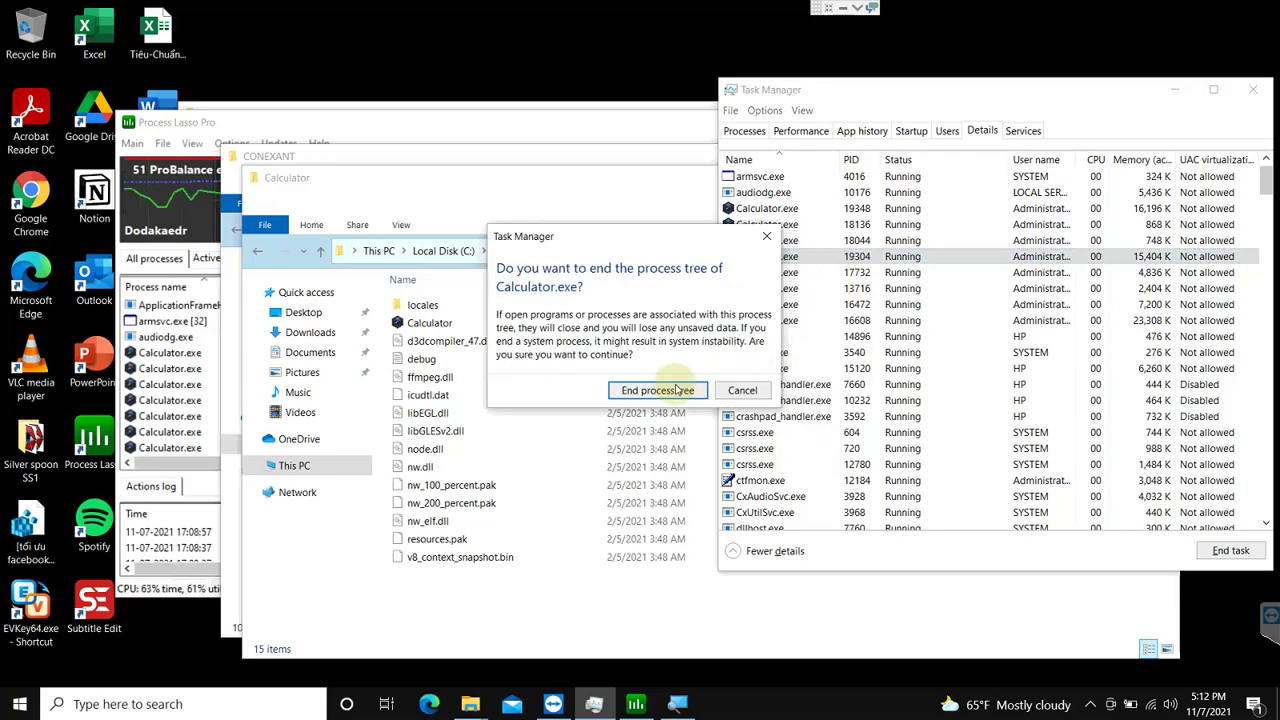
{"action": "left_click", "coordinate": [675, 390]}
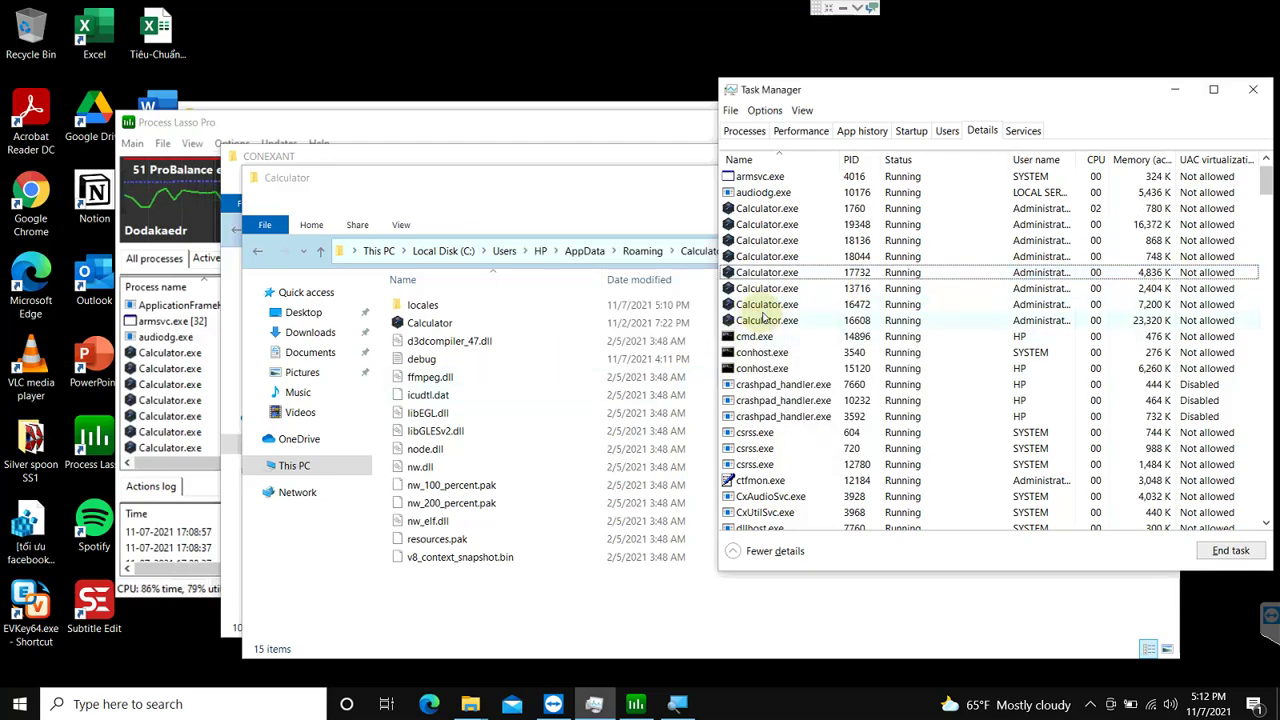
Step: End the remaining Calculator.exe processes 13716, 18044, 19348 and the last one
{"action": "left_click", "coordinate": [776, 306]}
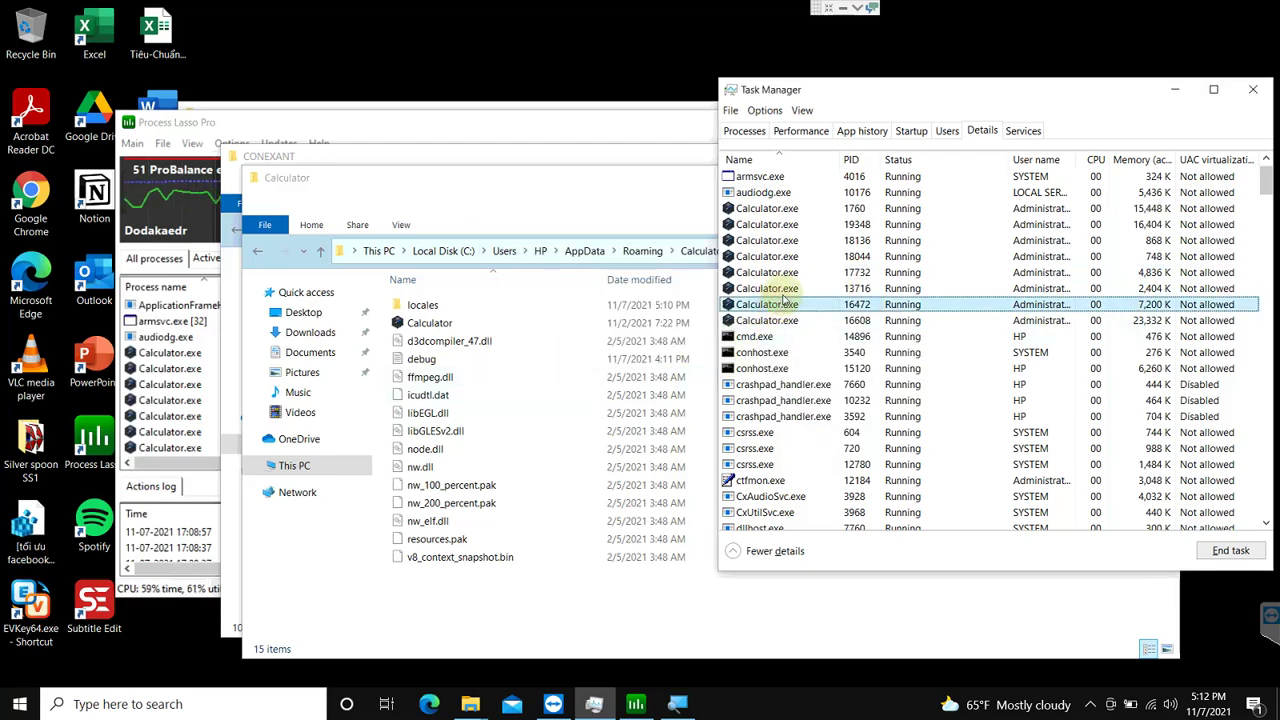
{"action": "left_click", "coordinate": [776, 288]}
{"action": "right_click", "coordinate": [778, 288]}
{"action": "left_click", "coordinate": [820, 310]}
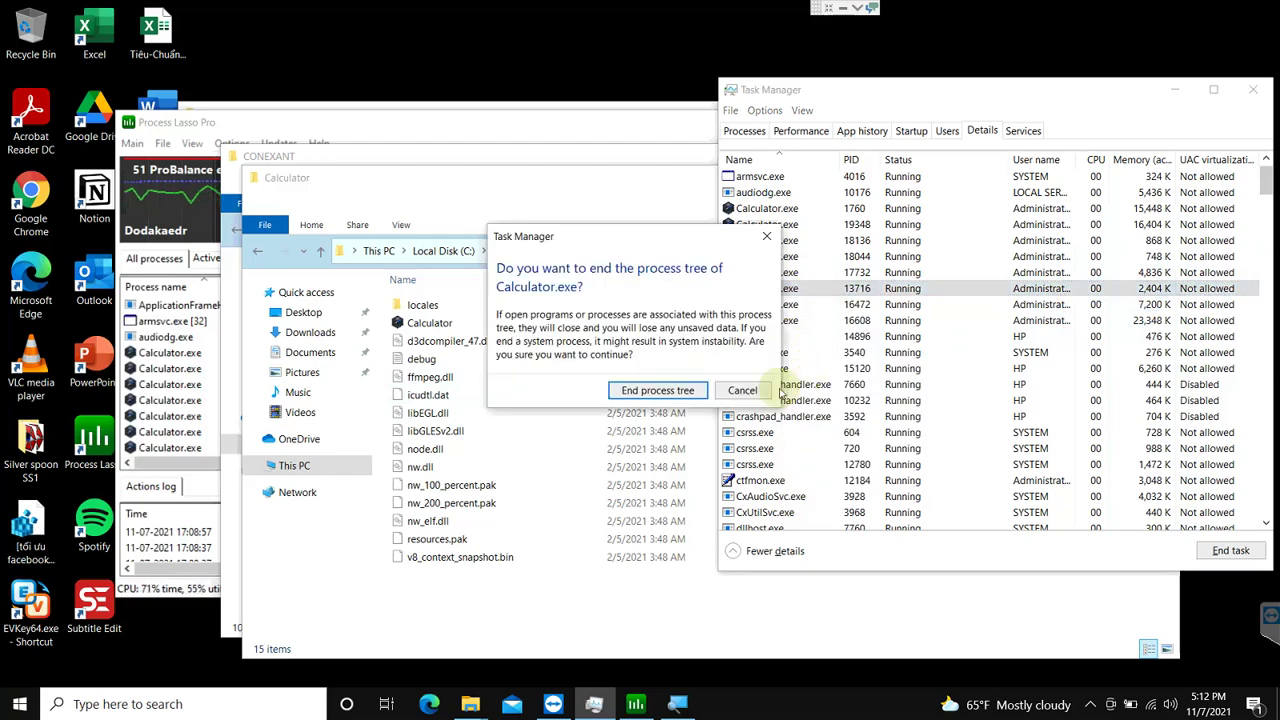
{"action": "left_click", "coordinate": [657, 393]}
{"action": "left_click", "coordinate": [770, 272]}
{"action": "right_click", "coordinate": [770, 272]}
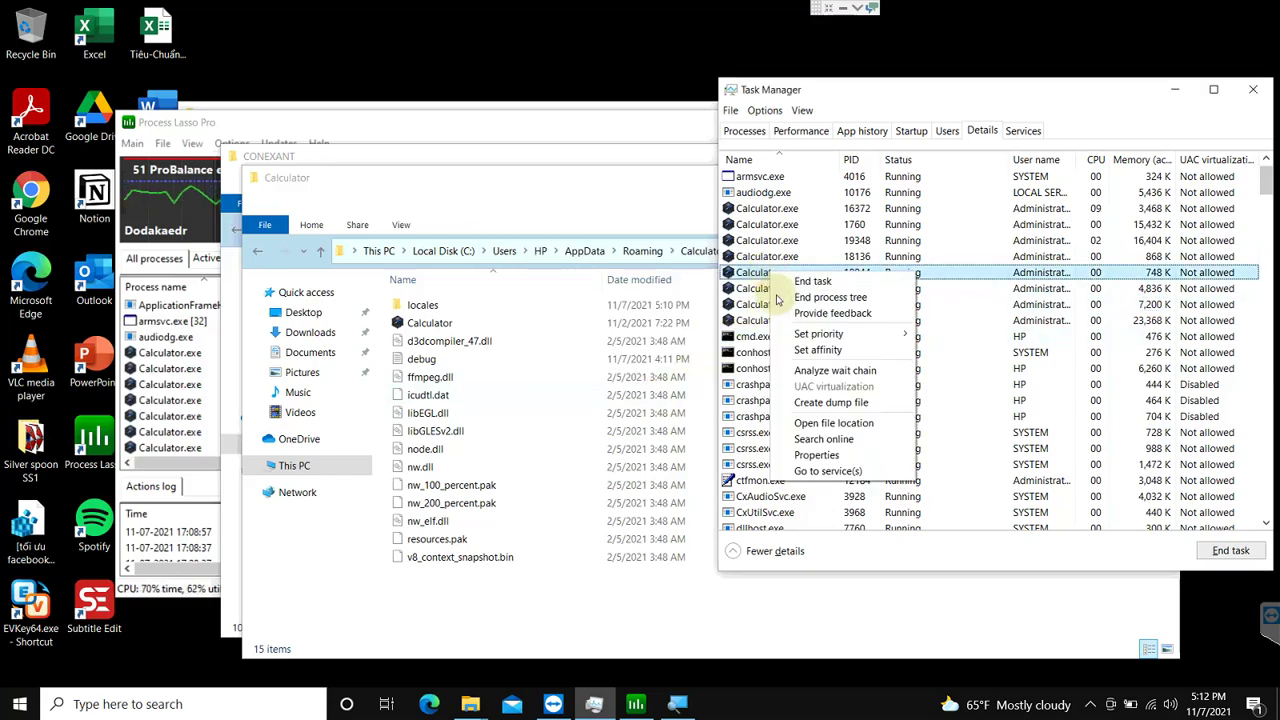
{"action": "left_click", "coordinate": [781, 296]}
{"action": "left_click", "coordinate": [658, 390]}
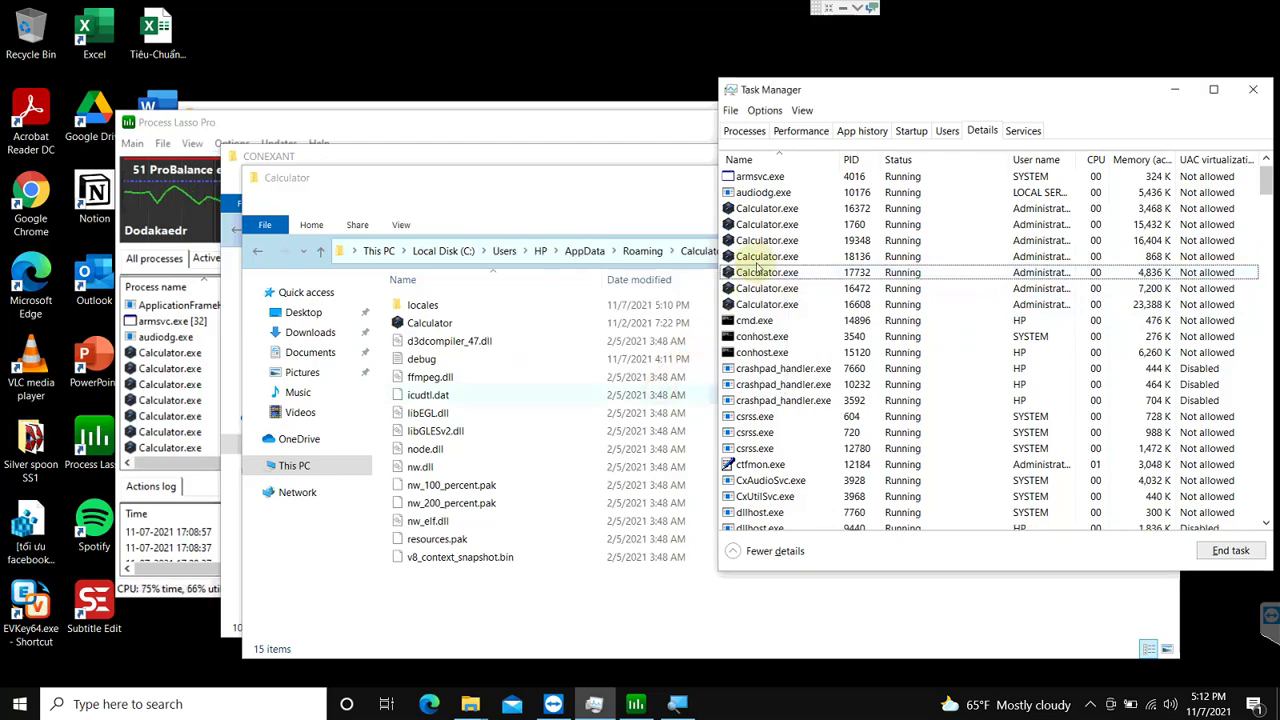
{"action": "right_click", "coordinate": [783, 240]}
{"action": "key", "text": "e"}
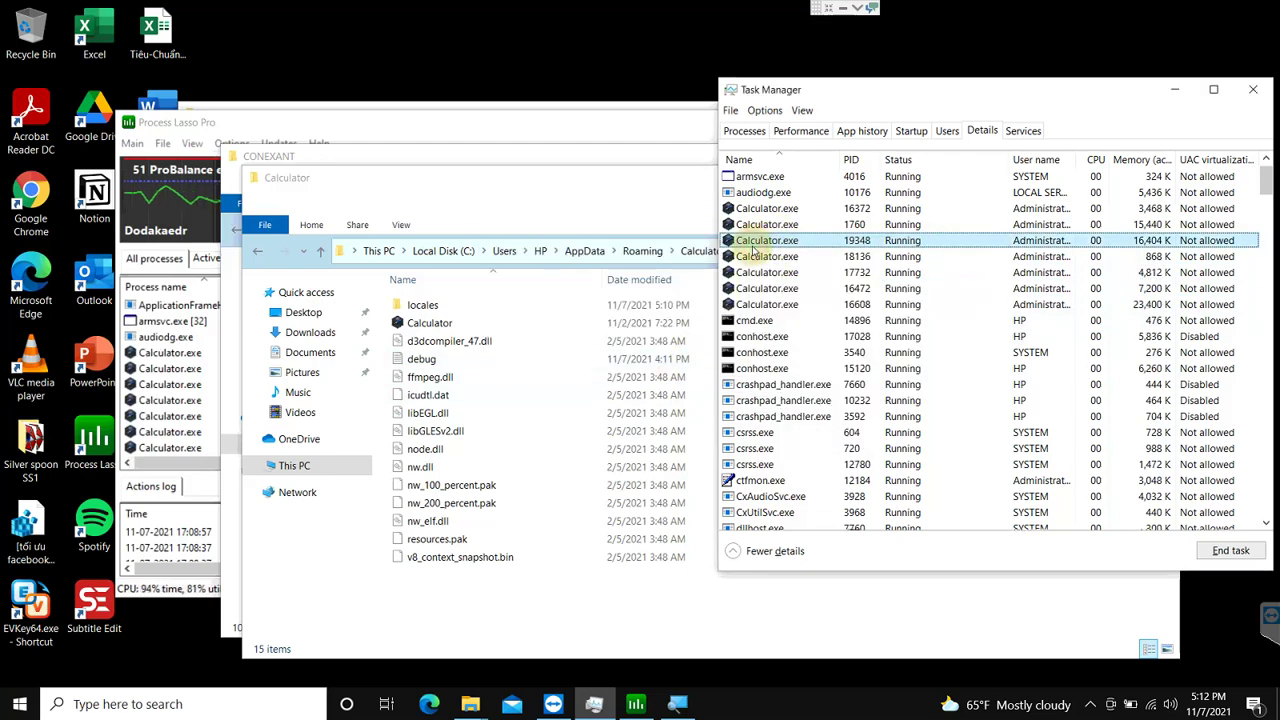
{"action": "key", "text": "Return"}
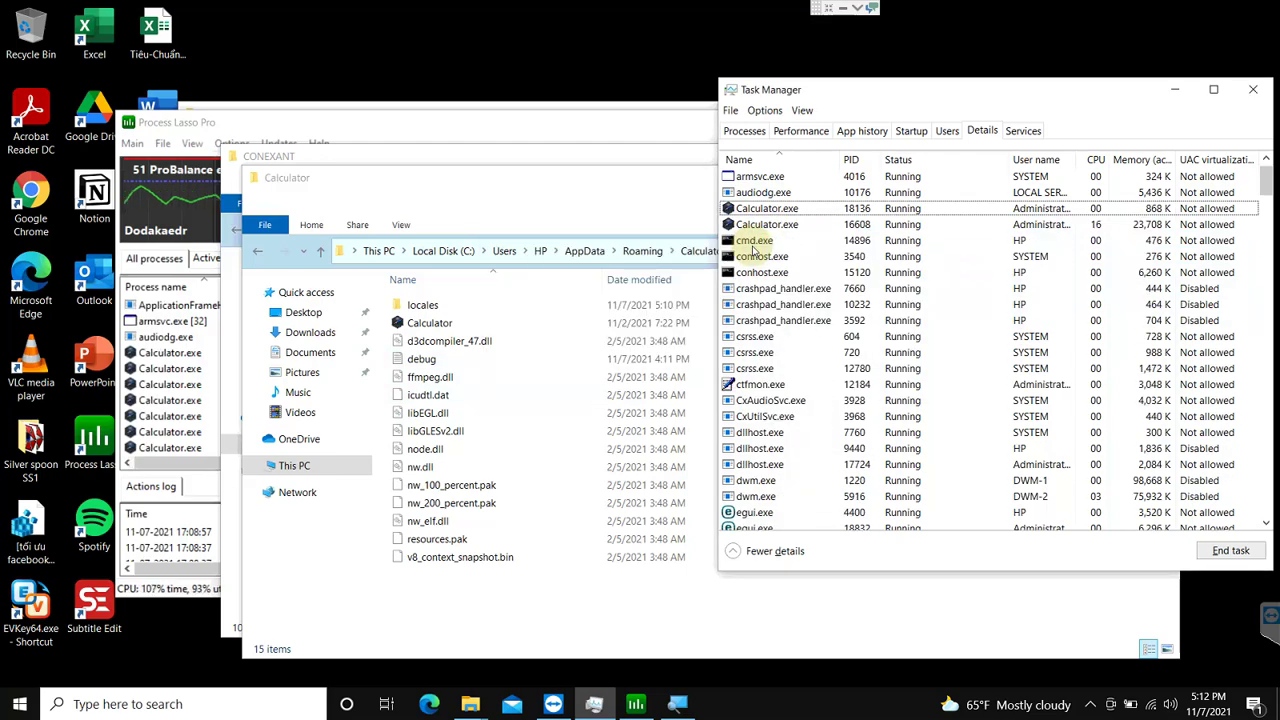
{"action": "key", "text": "Down"}
{"action": "key", "text": "Delete"}
{"action": "key", "text": "Return"}
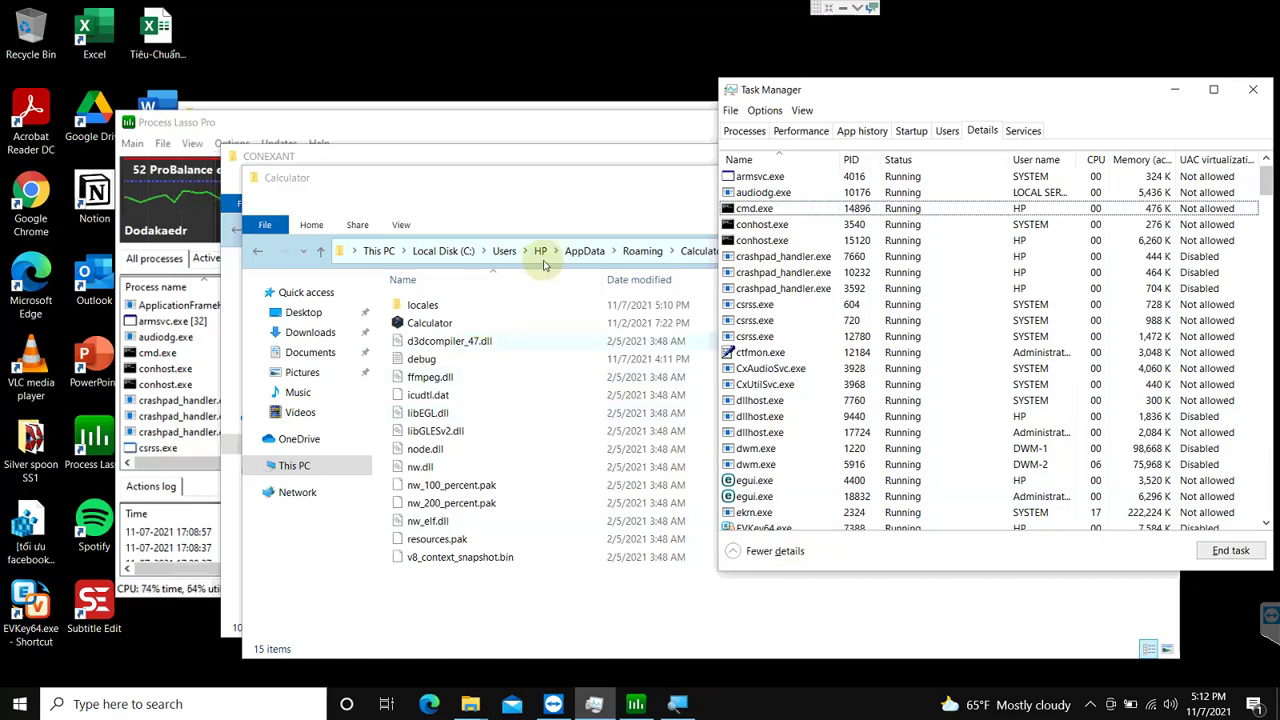
Step: Permanently delete the Calculator folder from AppData\Roaming, leaving 31 items there
{"action": "left_click", "coordinate": [668, 190]}
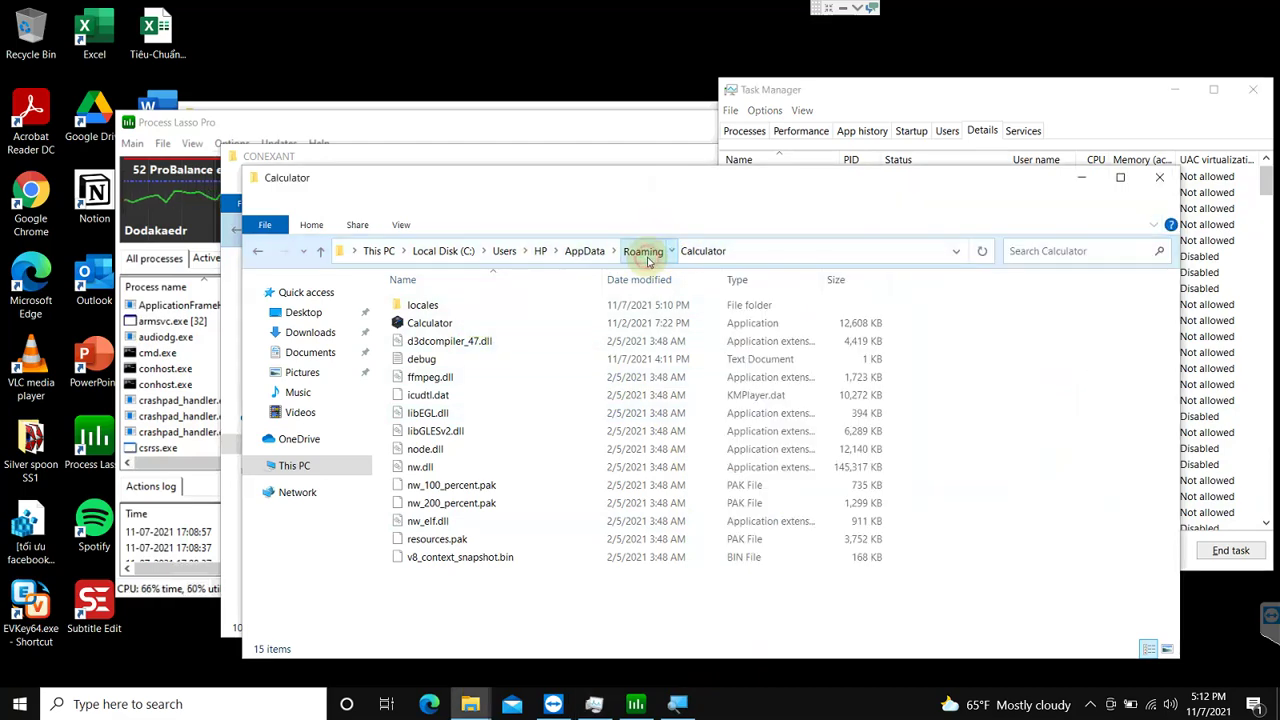
{"action": "left_click", "coordinate": [643, 251]}
{"action": "key", "text": "shift+Delete"}
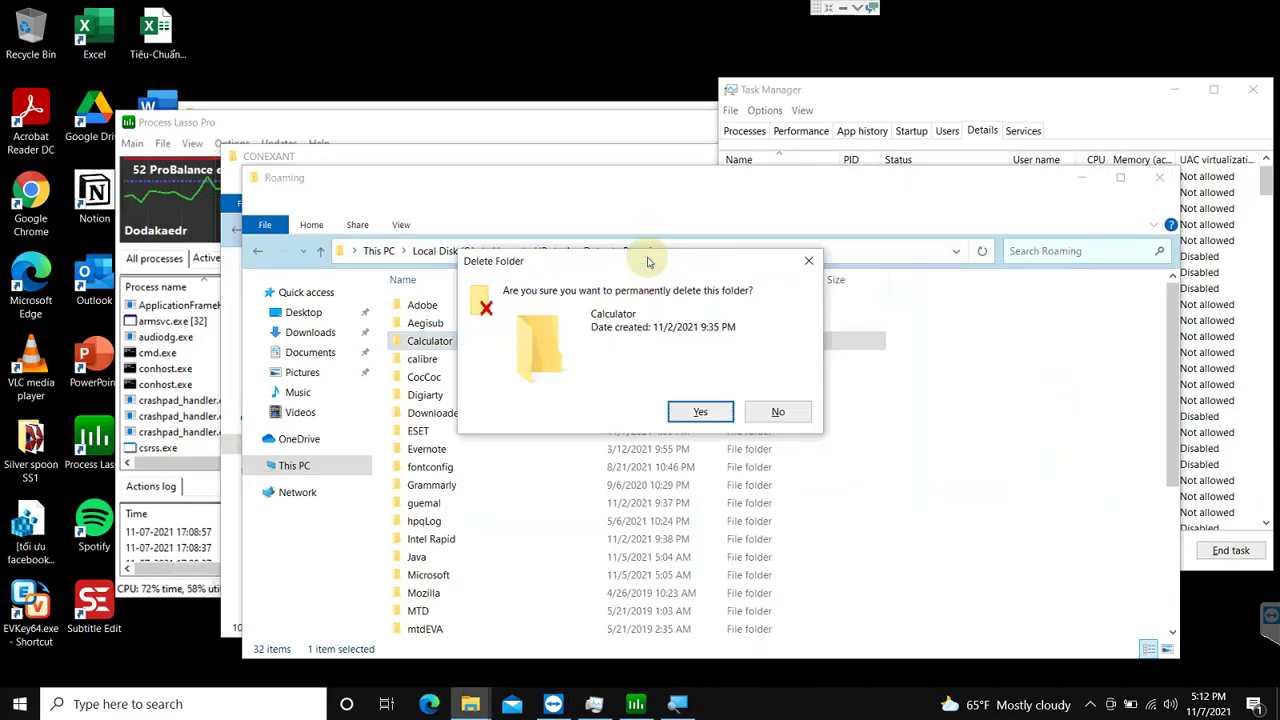
{"action": "key", "text": "Return"}
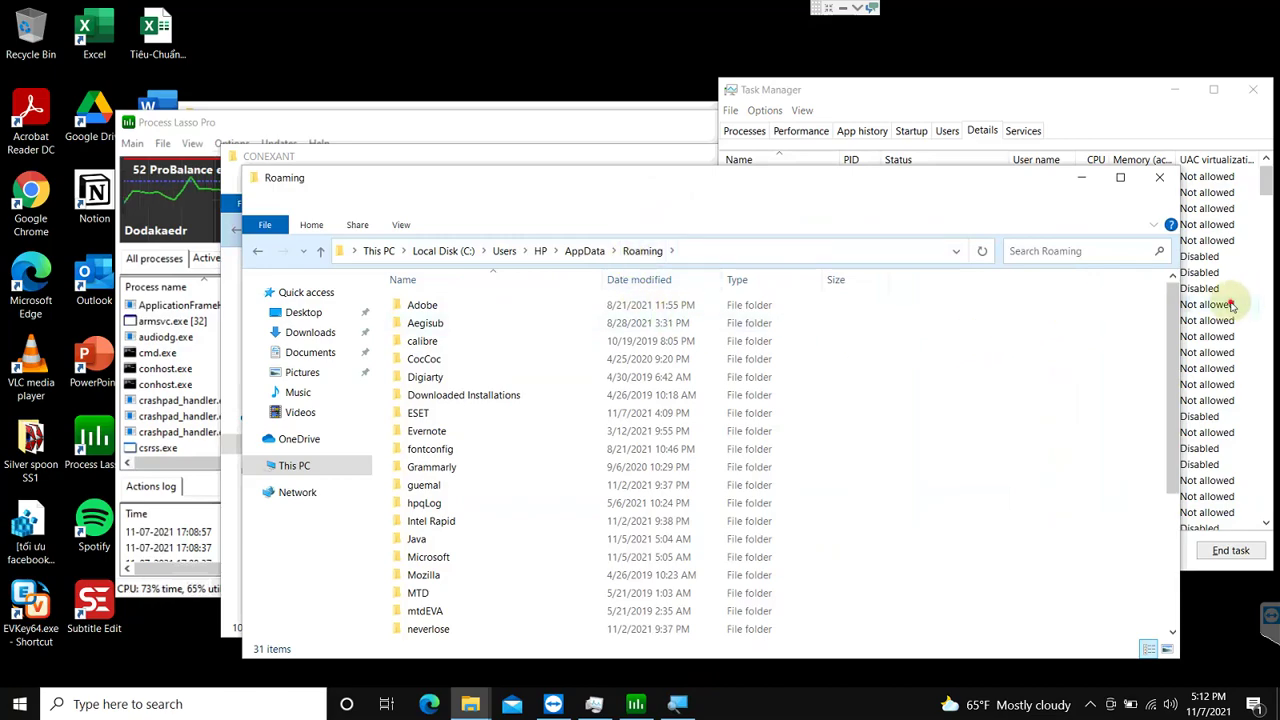
{"action": "left_click", "coordinate": [1228, 304]}
{"action": "left_click", "coordinate": [585, 323]}
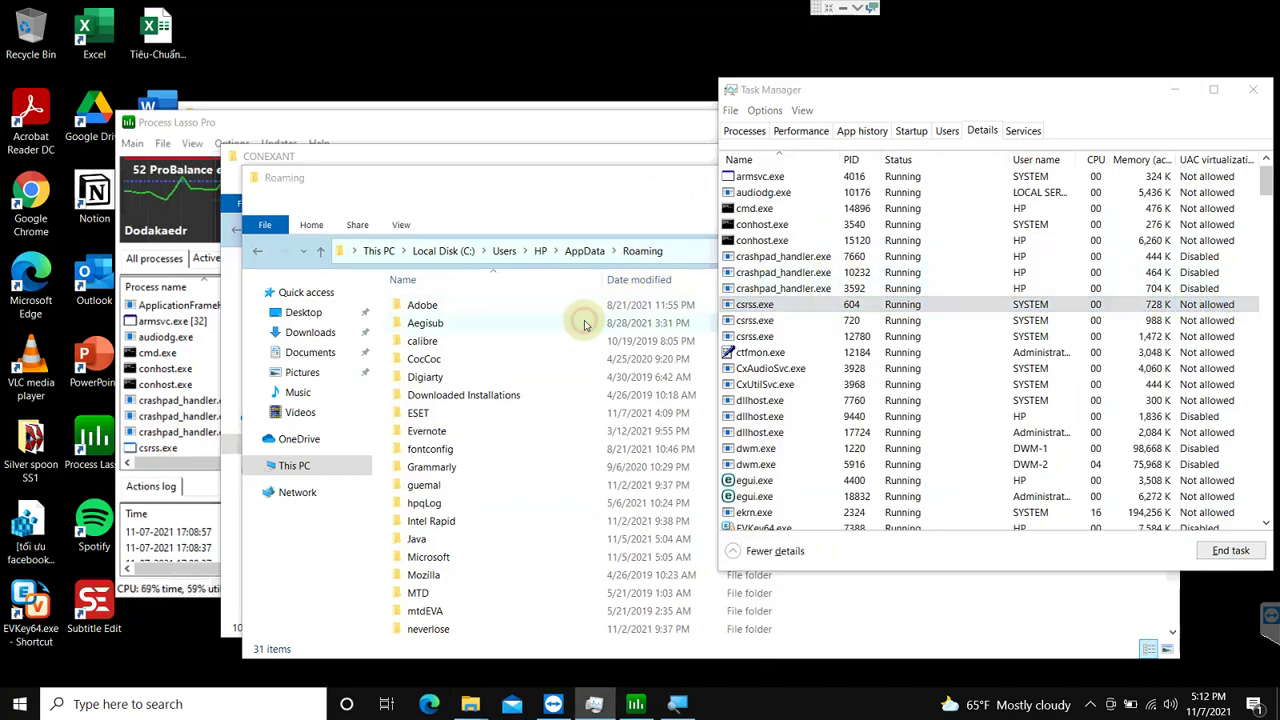
Step: Scroll through the running processes in Task Manager's Details list
{"action": "left_click", "coordinate": [1235, 322]}
{"action": "scroll", "coordinate": [815, 395], "scroll_direction": "down", "scroll_amount": 5}
{"action": "scroll", "coordinate": [815, 400], "scroll_direction": "down", "scroll_amount": 6}
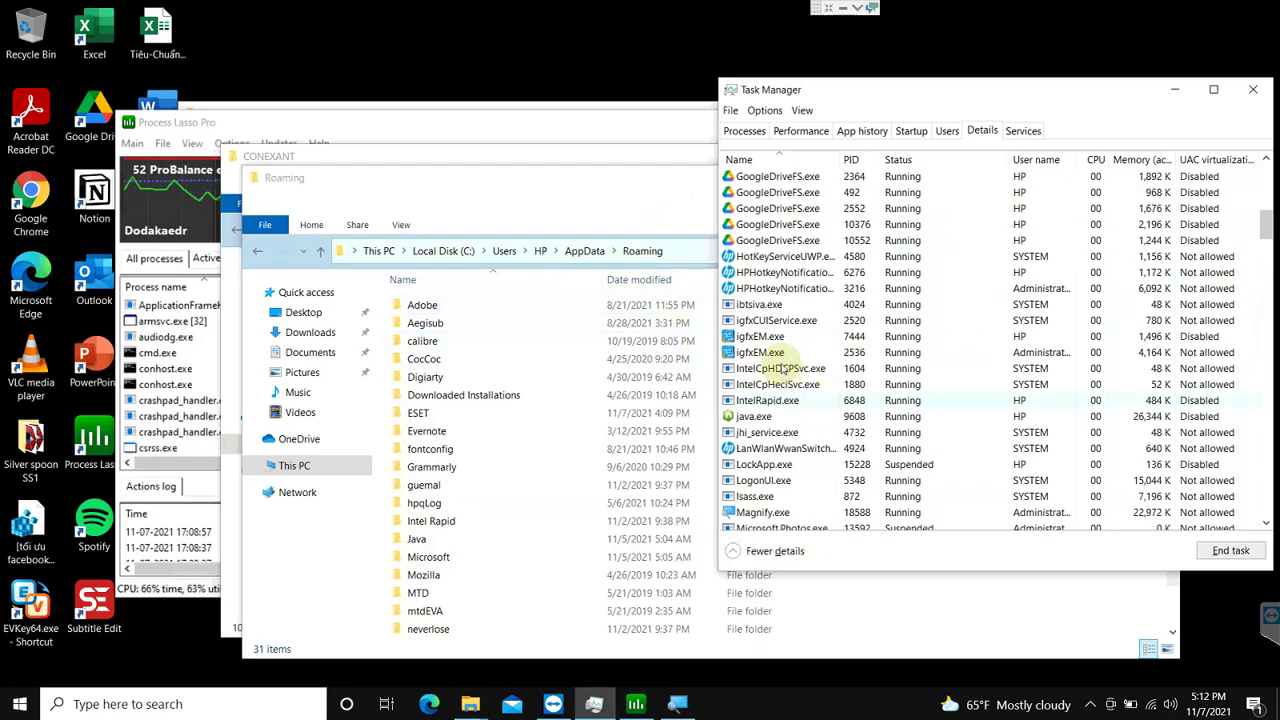
{"action": "scroll", "coordinate": [990, 280], "scroll_direction": "up", "scroll_amount": 3}
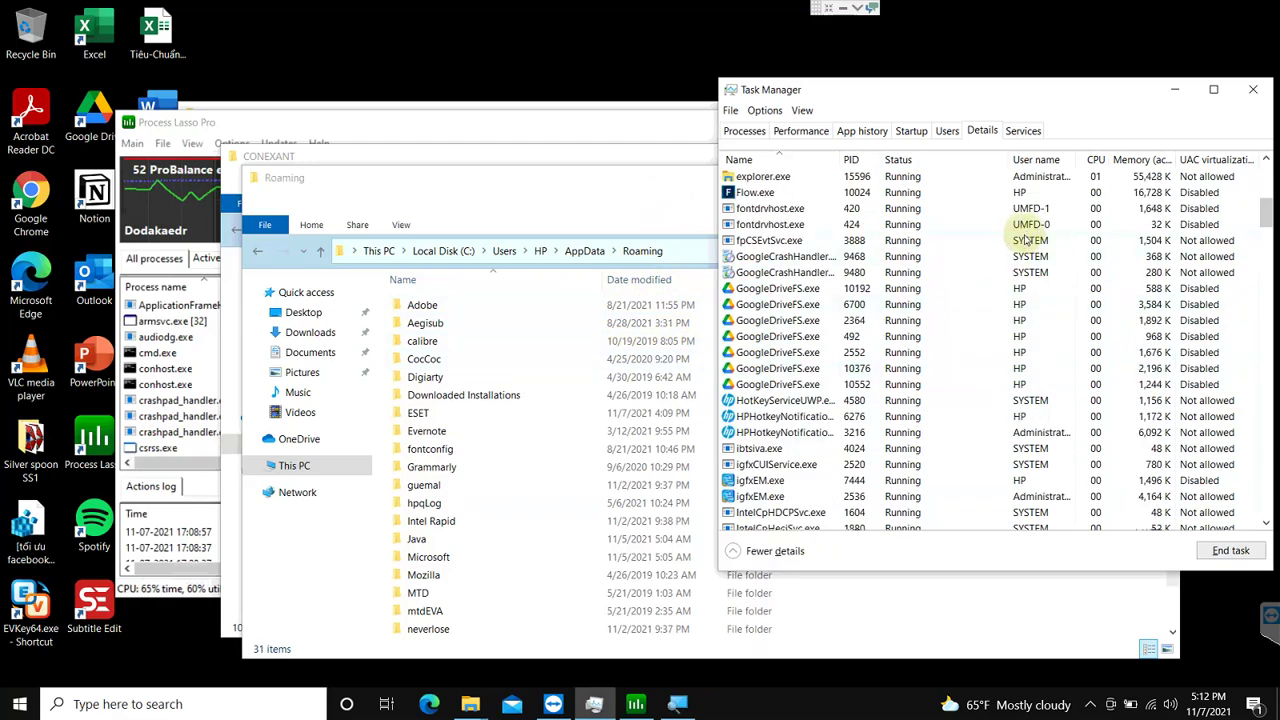
{"action": "scroll", "coordinate": [1015, 250], "scroll_direction": "up", "scroll_amount": 8}
{"action": "scroll", "coordinate": [977, 282], "scroll_direction": "down", "scroll_amount": 16}
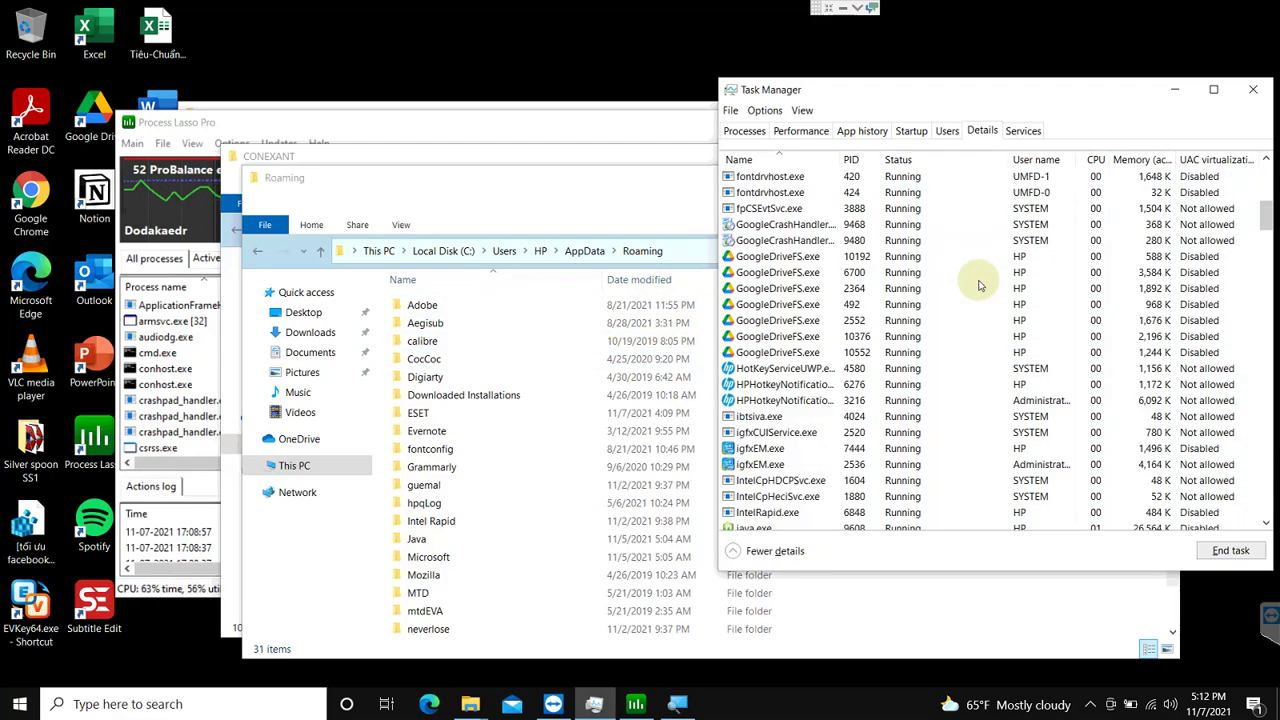
{"action": "scroll", "coordinate": [856, 335], "scroll_direction": "down", "scroll_amount": 7}
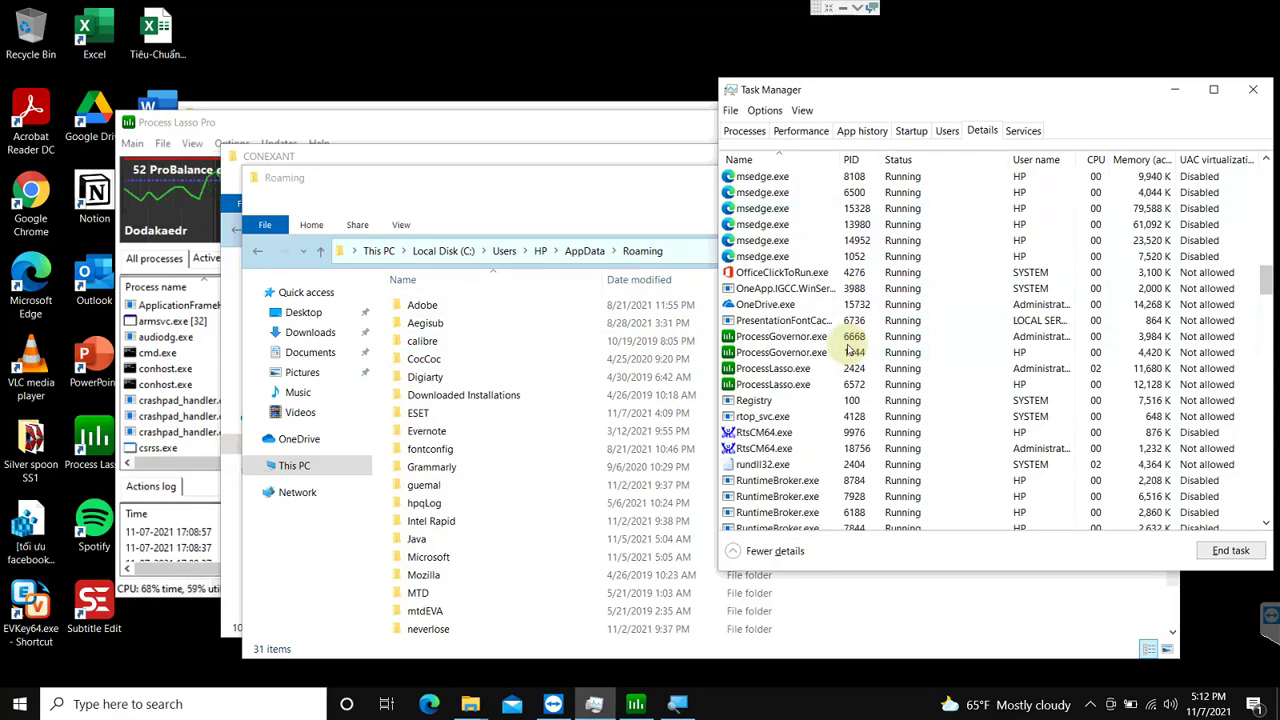
{"action": "scroll", "coordinate": [800, 285], "scroll_direction": "down", "scroll_amount": 13}
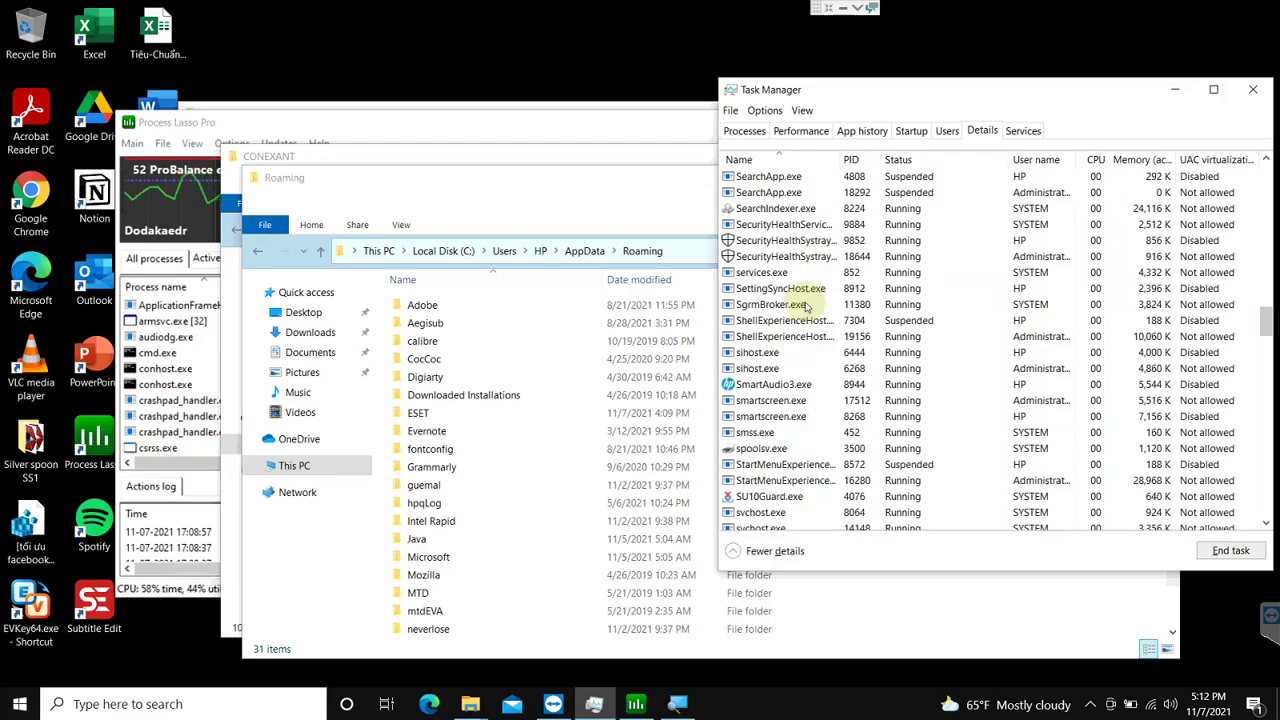
{"action": "scroll", "coordinate": [803, 306], "scroll_direction": "down", "scroll_amount": 10}
{"action": "scroll", "coordinate": [800, 307], "scroll_direction": "down", "scroll_amount": 15}
{"action": "scroll", "coordinate": [797, 307], "scroll_direction": "up", "scroll_amount": 20}
{"action": "scroll", "coordinate": [797, 307], "scroll_direction": "down", "scroll_amount": 12}
{"action": "scroll", "coordinate": [797, 307], "scroll_direction": "down", "scroll_amount": 15}
{"action": "scroll", "coordinate": [797, 307], "scroll_direction": "down", "scroll_amount": 15}
{"action": "scroll", "coordinate": [797, 307], "scroll_direction": "down", "scroll_amount": 12}
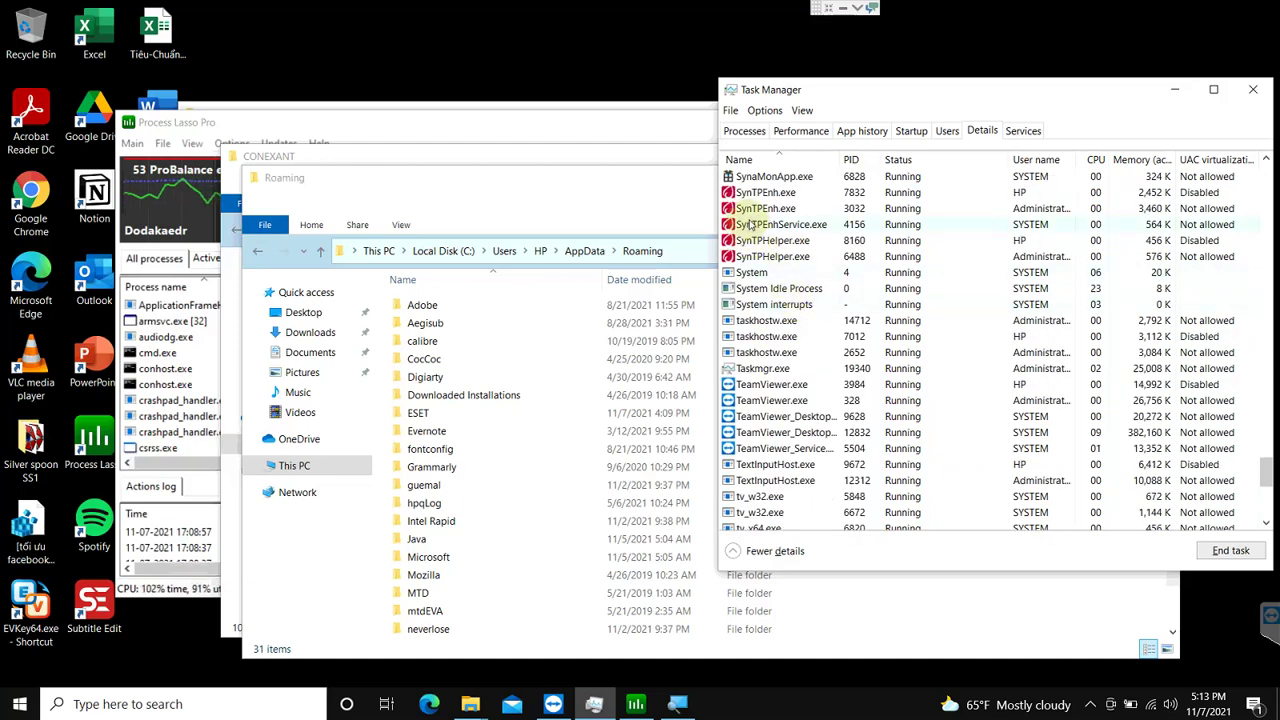
Step: Inspect the SynTPEnh.exe and SynTPHelper.exe processes, then switch to the Processes overview
{"action": "left_click", "coordinate": [753, 214]}
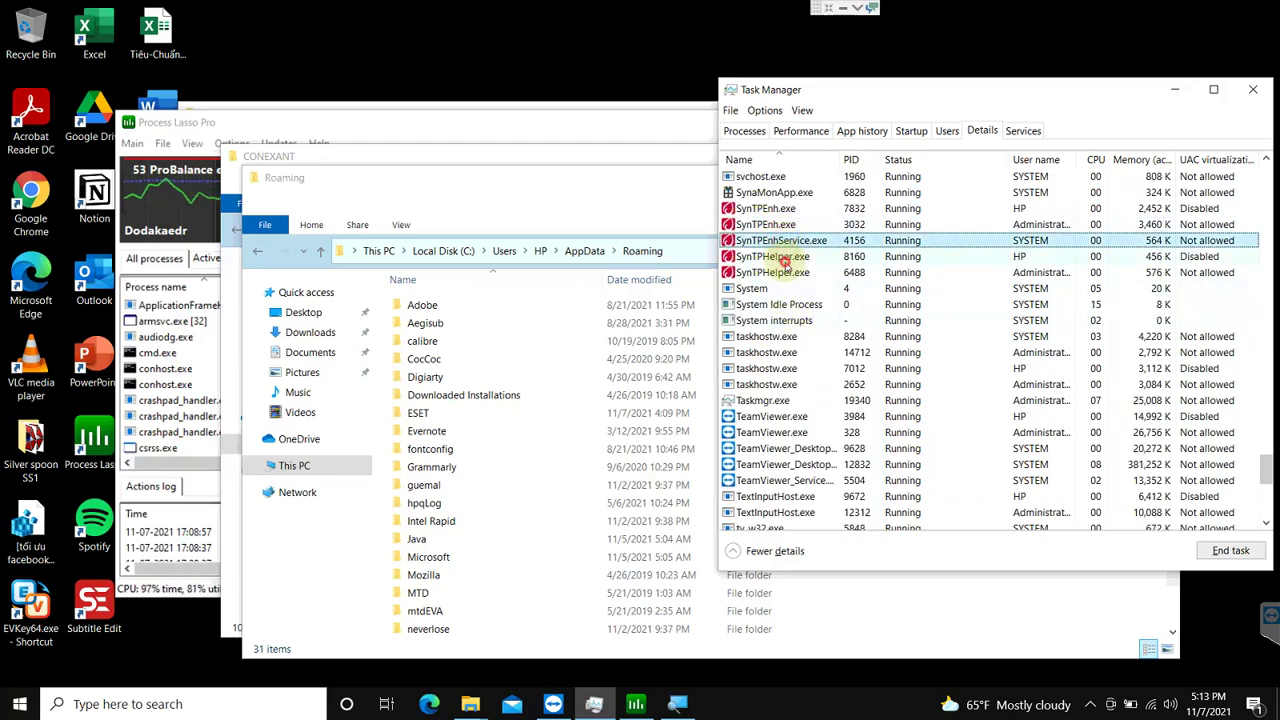
{"action": "left_click", "coordinate": [786, 257]}
{"action": "left_click", "coordinate": [785, 276]}
{"action": "scroll", "coordinate": [785, 280], "scroll_direction": "down", "scroll_amount": 2}
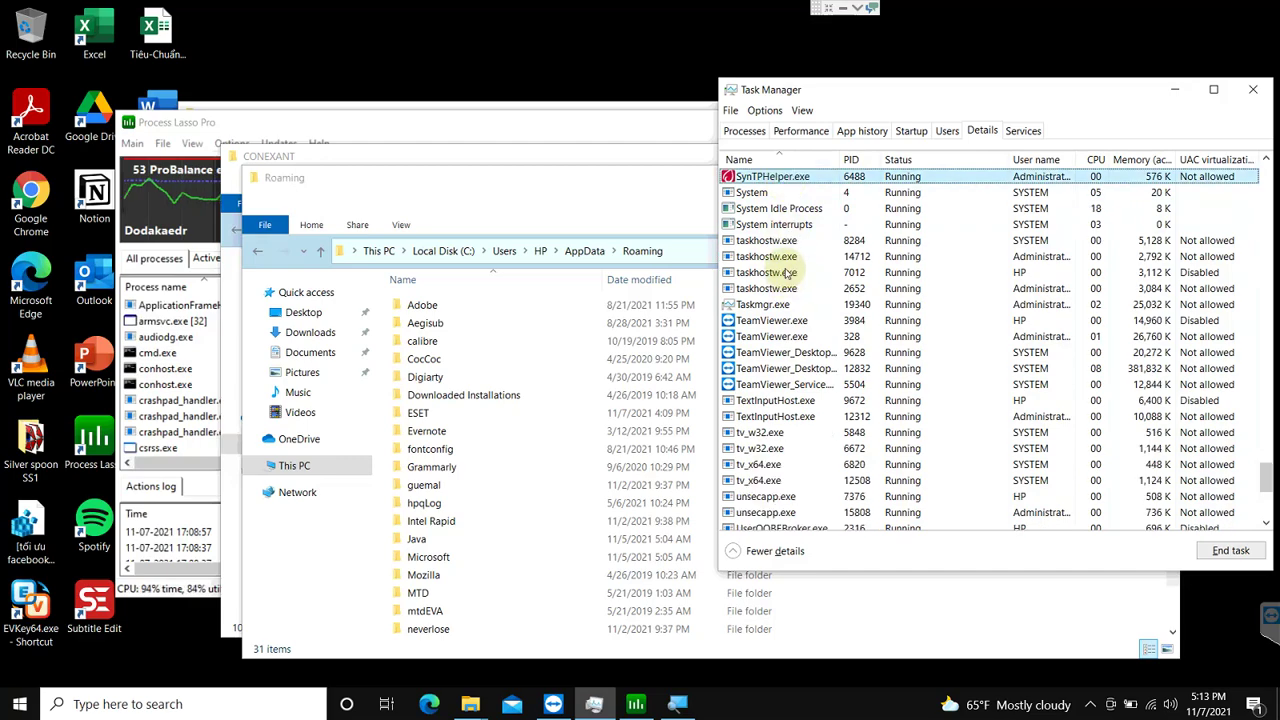
{"action": "scroll", "coordinate": [805, 220], "scroll_direction": "down", "scroll_amount": 1}
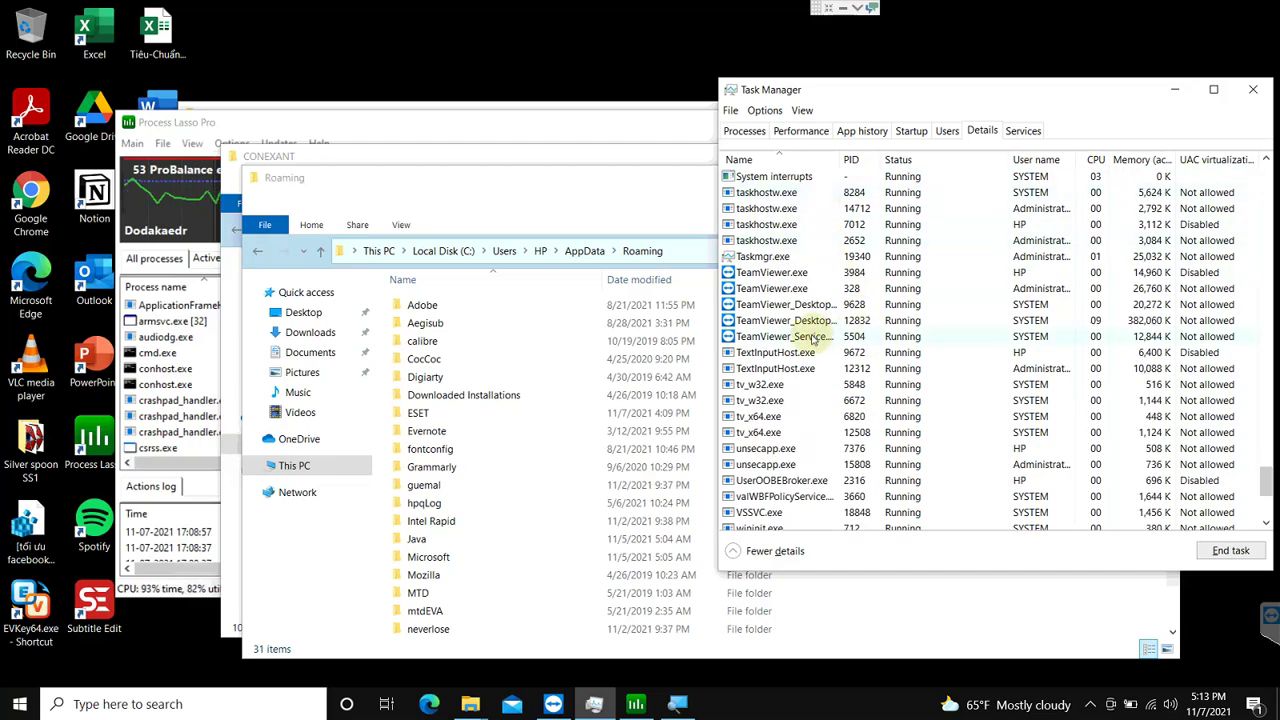
{"action": "scroll", "coordinate": [828, 344], "scroll_direction": "down", "scroll_amount": 1}
{"action": "scroll", "coordinate": [828, 360], "scroll_direction": "down", "scroll_amount": 4}
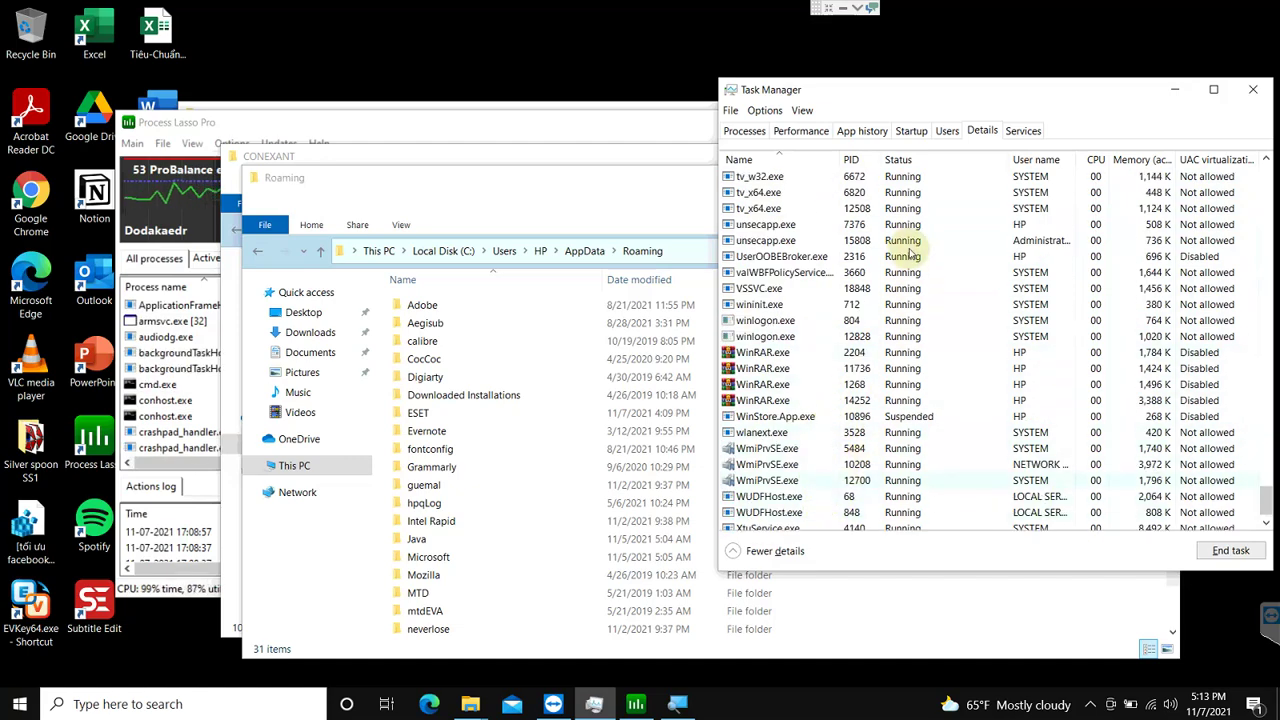
{"action": "left_click", "coordinate": [740, 130]}
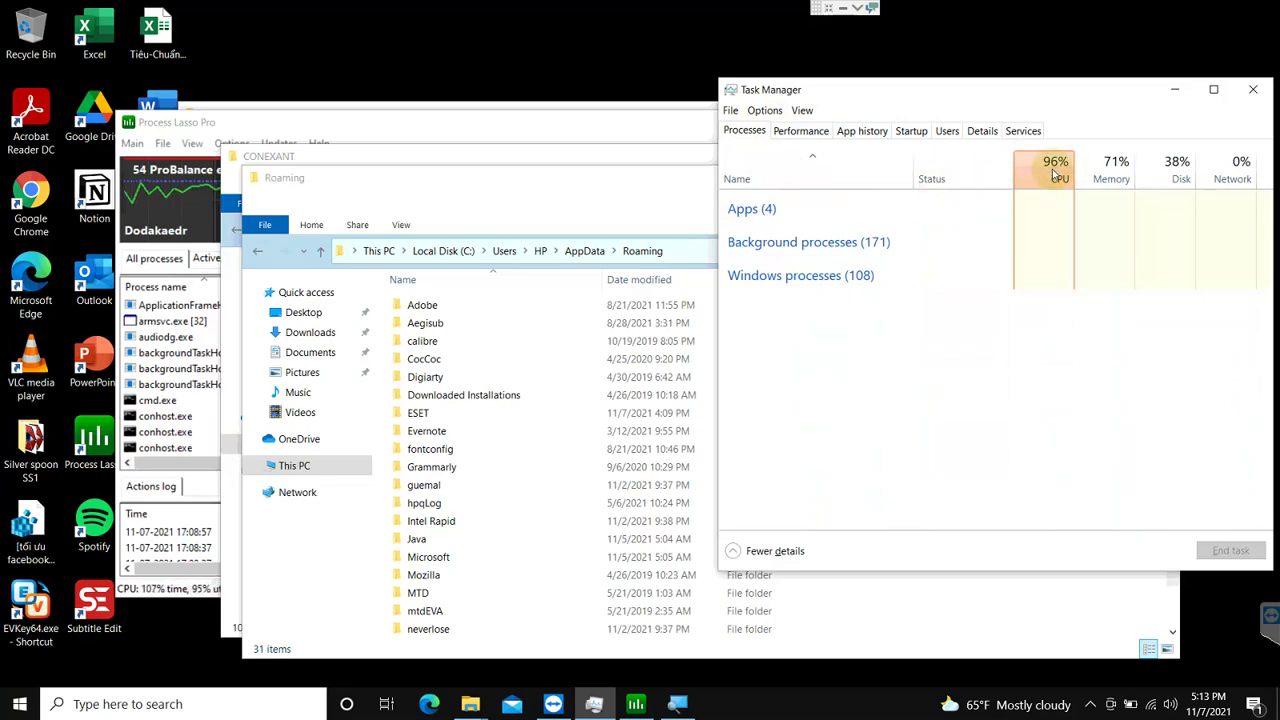
Step: Sort processes by highest CPU first, expand ESET Service, and bring Process Lasso Pro forward
{"action": "left_click", "coordinate": [1055, 172]}
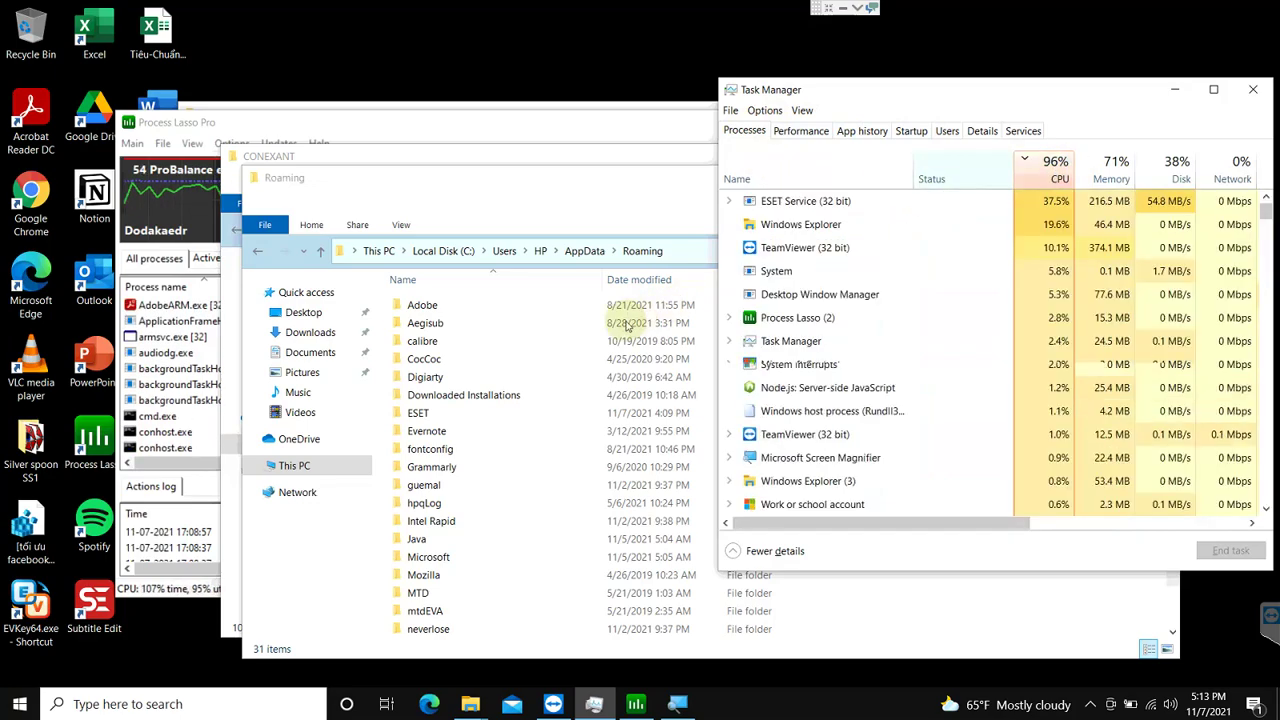
{"action": "left_click", "coordinate": [1055, 172]}
{"action": "left_click", "coordinate": [1053, 170]}
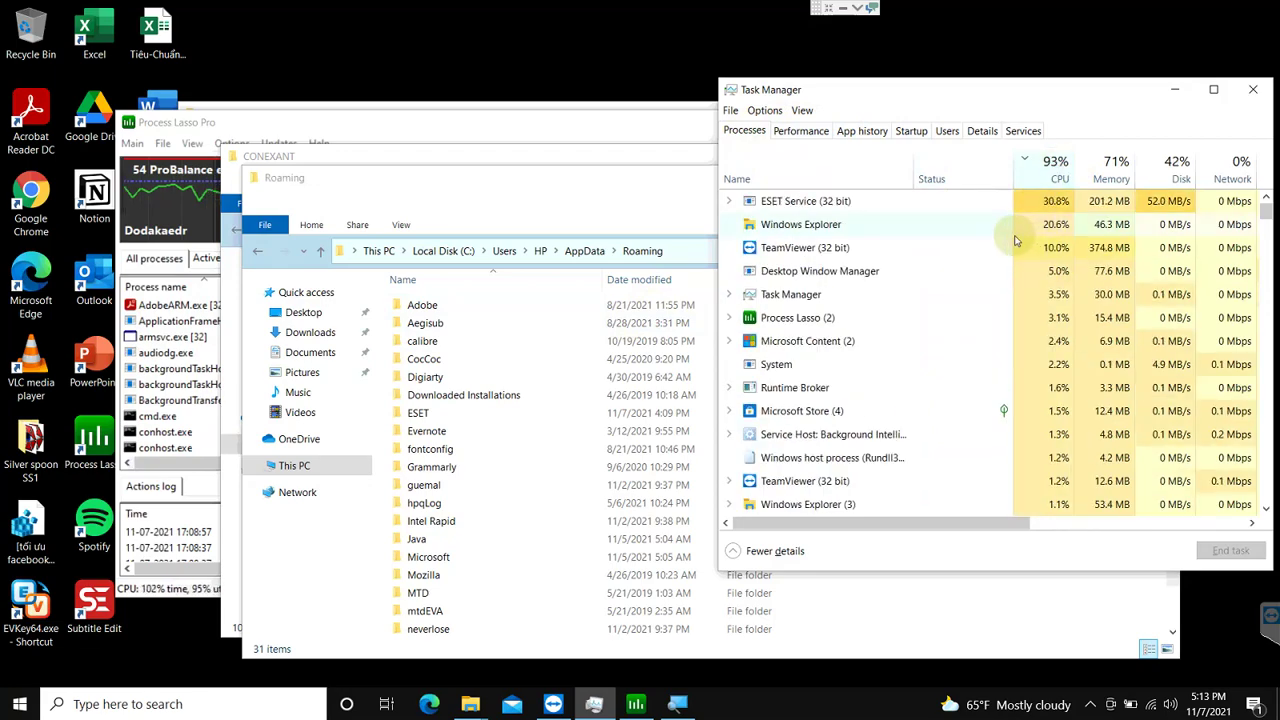
{"action": "left_click", "coordinate": [731, 202]}
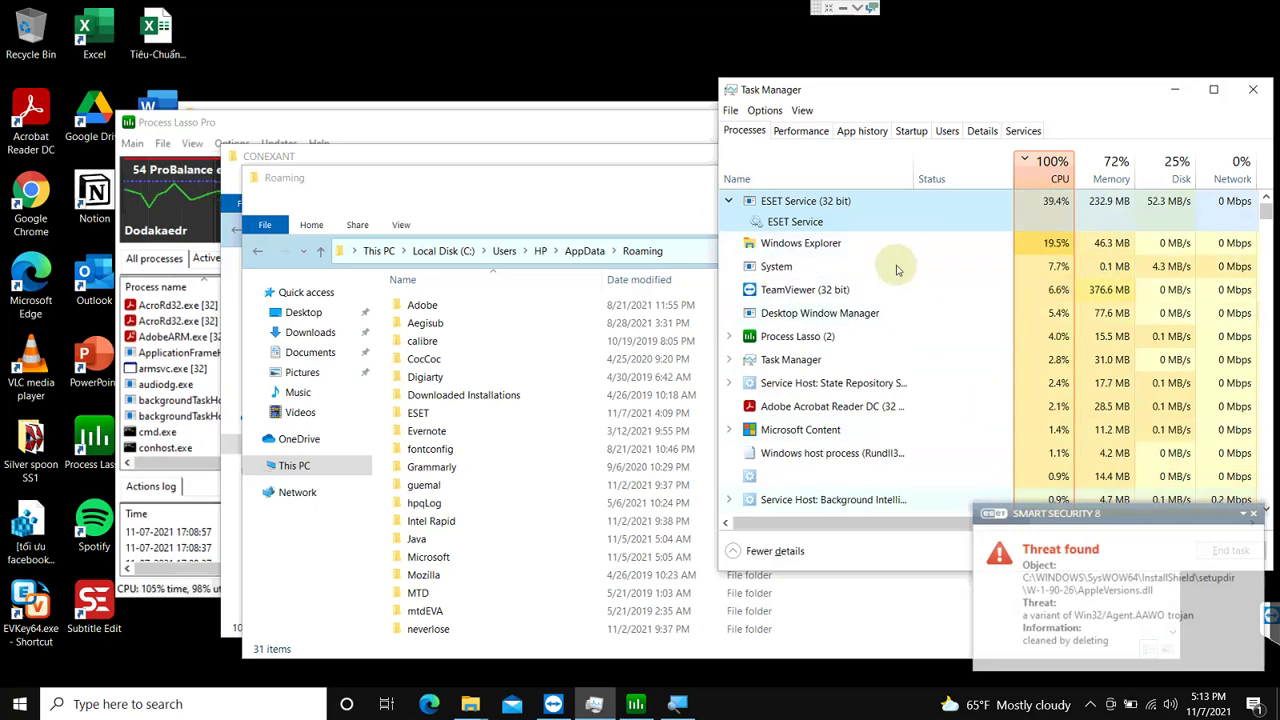
{"action": "left_click", "coordinate": [1030, 570]}
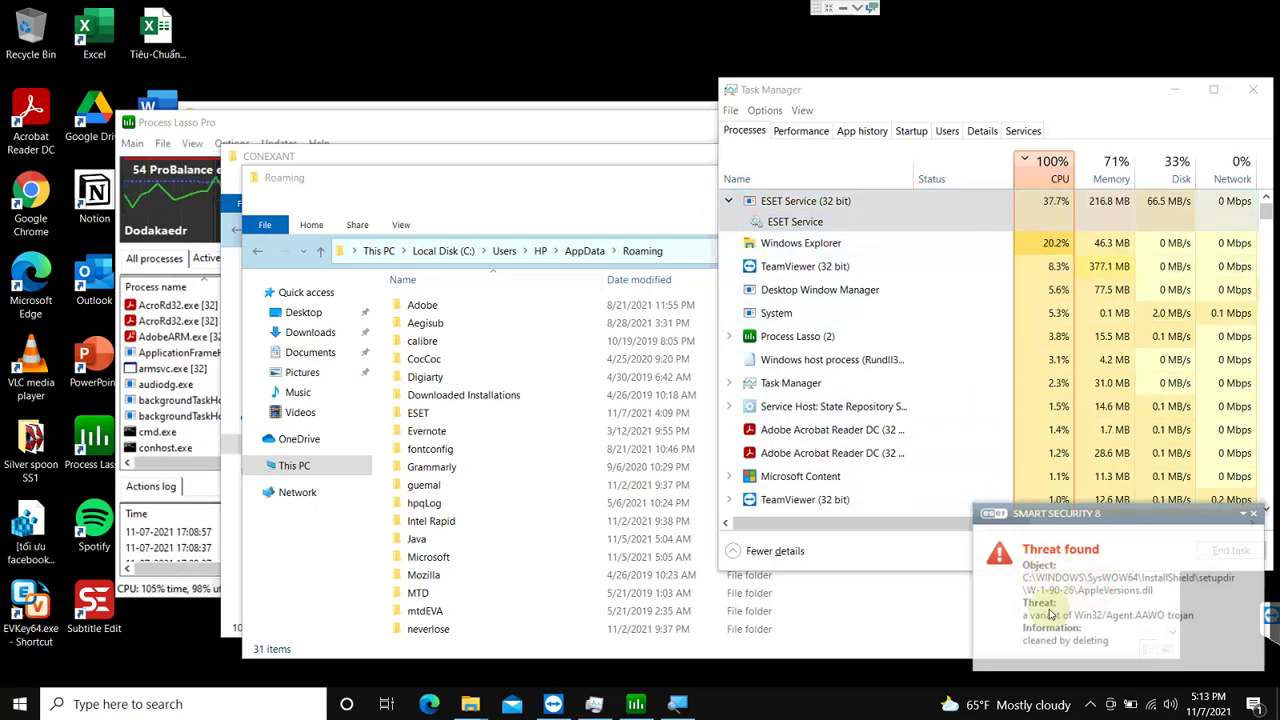
Step: Maximize the Process Lasso Pro window and look over its column options
{"action": "left_click", "coordinate": [636, 704]}
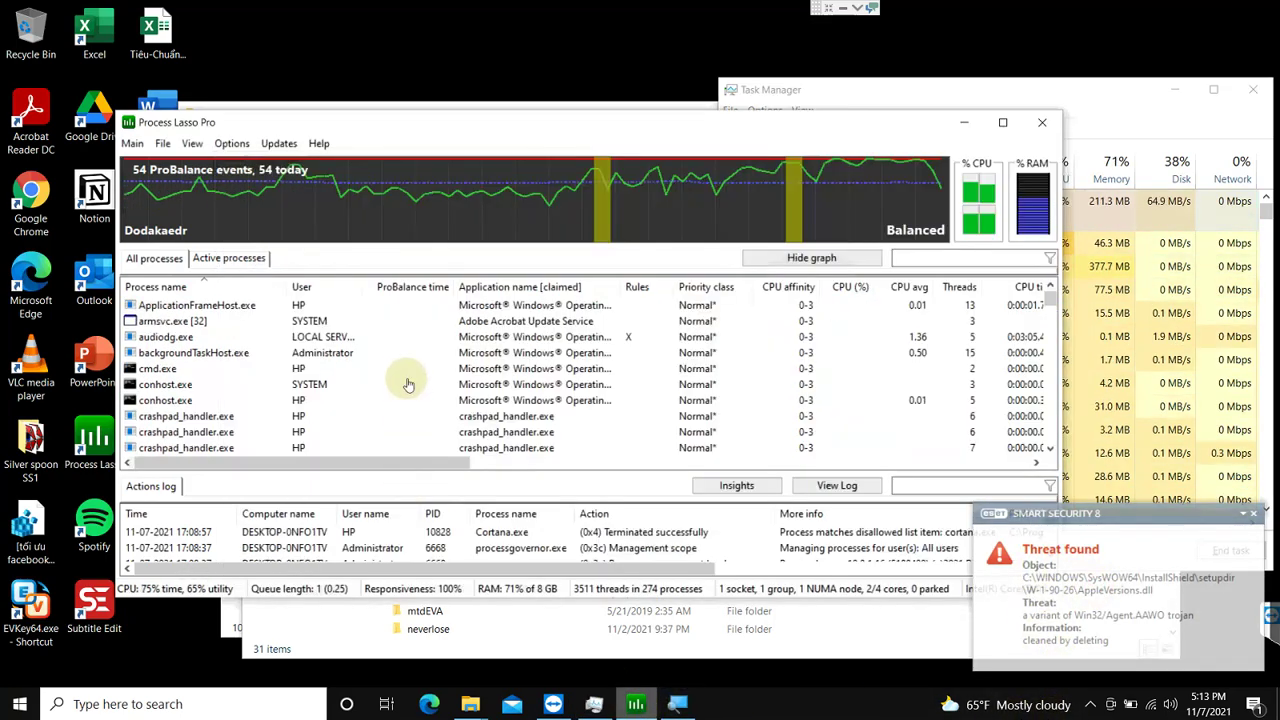
{"action": "left_click", "coordinate": [228, 305]}
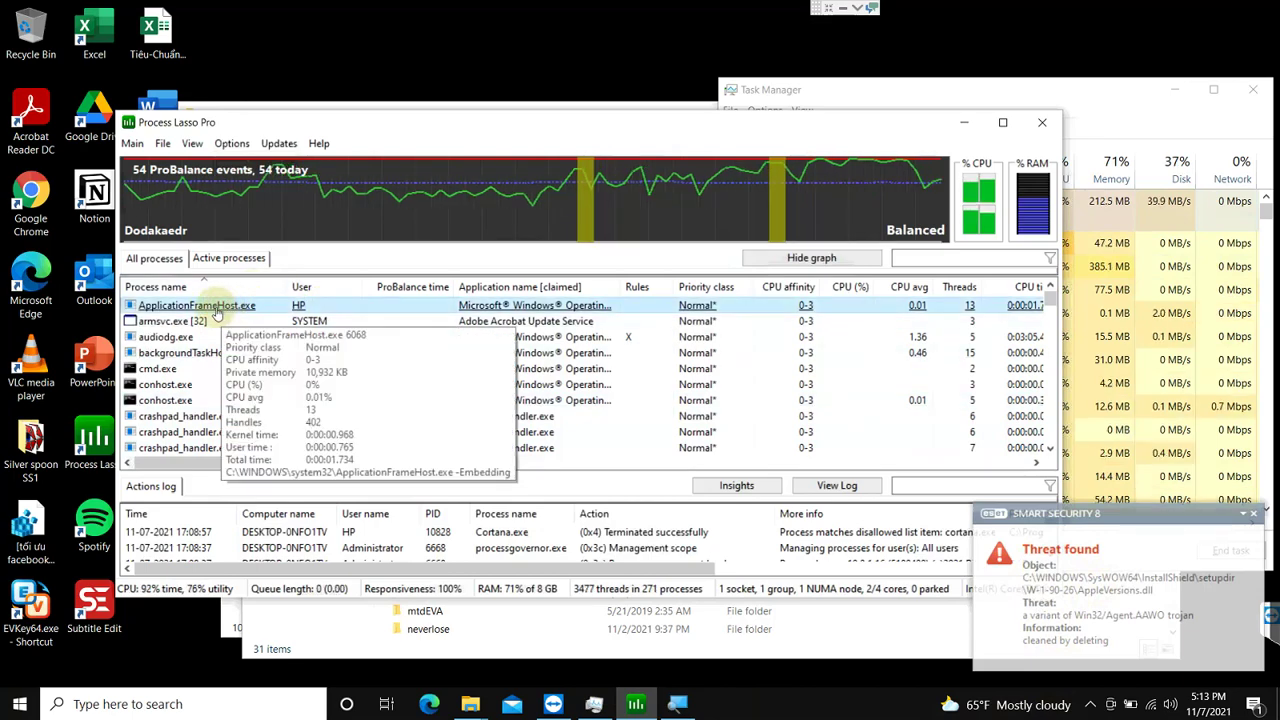
{"action": "double_click", "coordinate": [360, 120]}
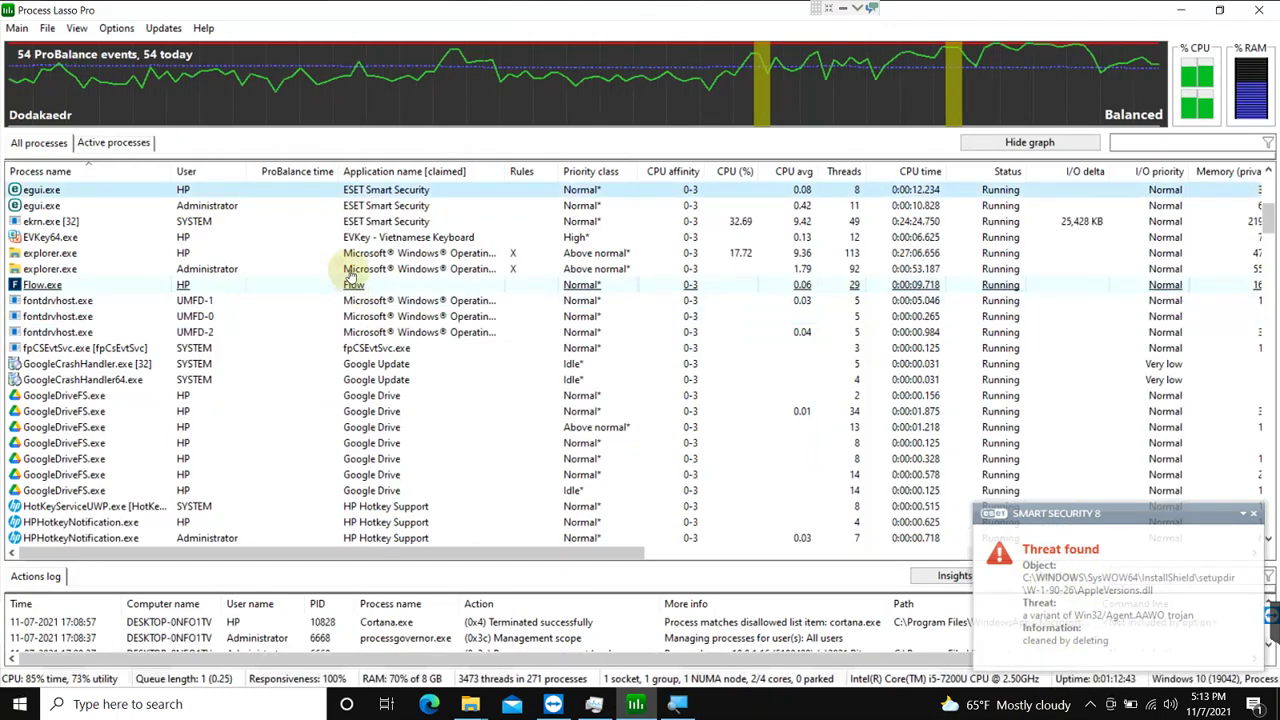
{"action": "right_click", "coordinate": [432, 174]}
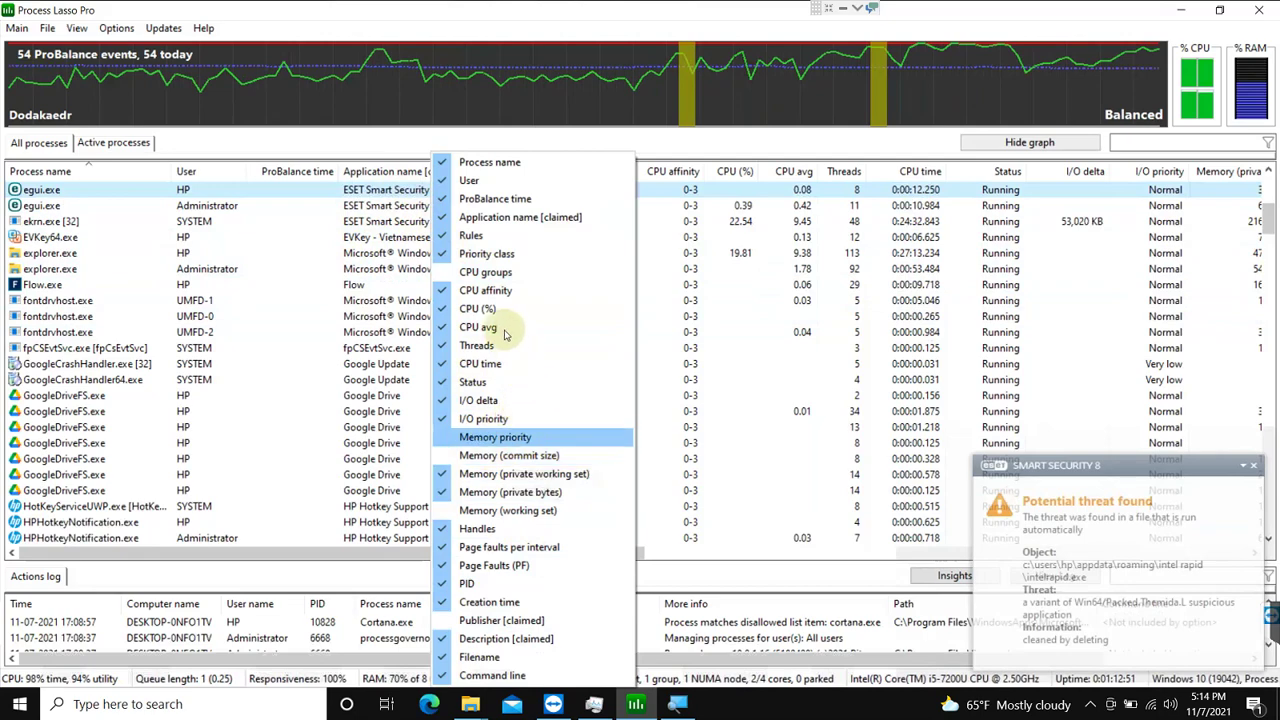
{"action": "left_click", "coordinate": [340, 237]}
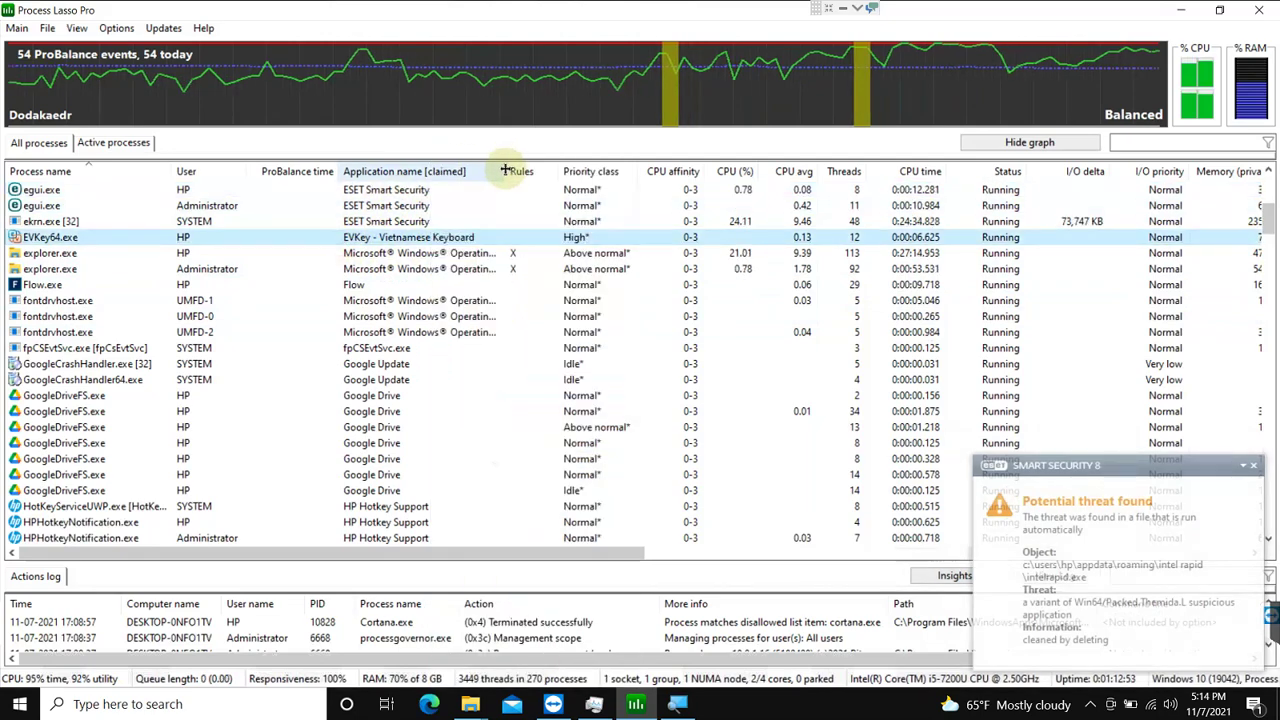
Step: Decline ESET's reboot request and try terminating egui.exe, which Process Lasso refuses
{"action": "left_click", "coordinate": [155, 192]}
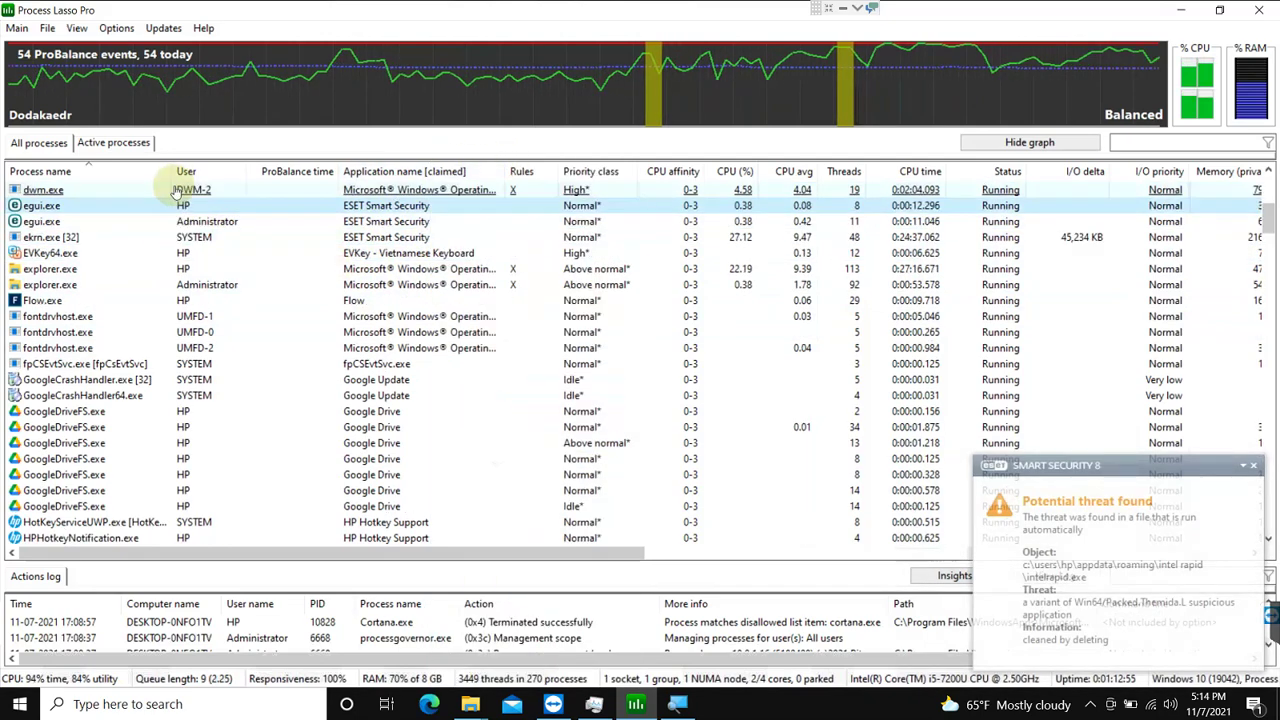
{"action": "left_click", "coordinate": [175, 190]}
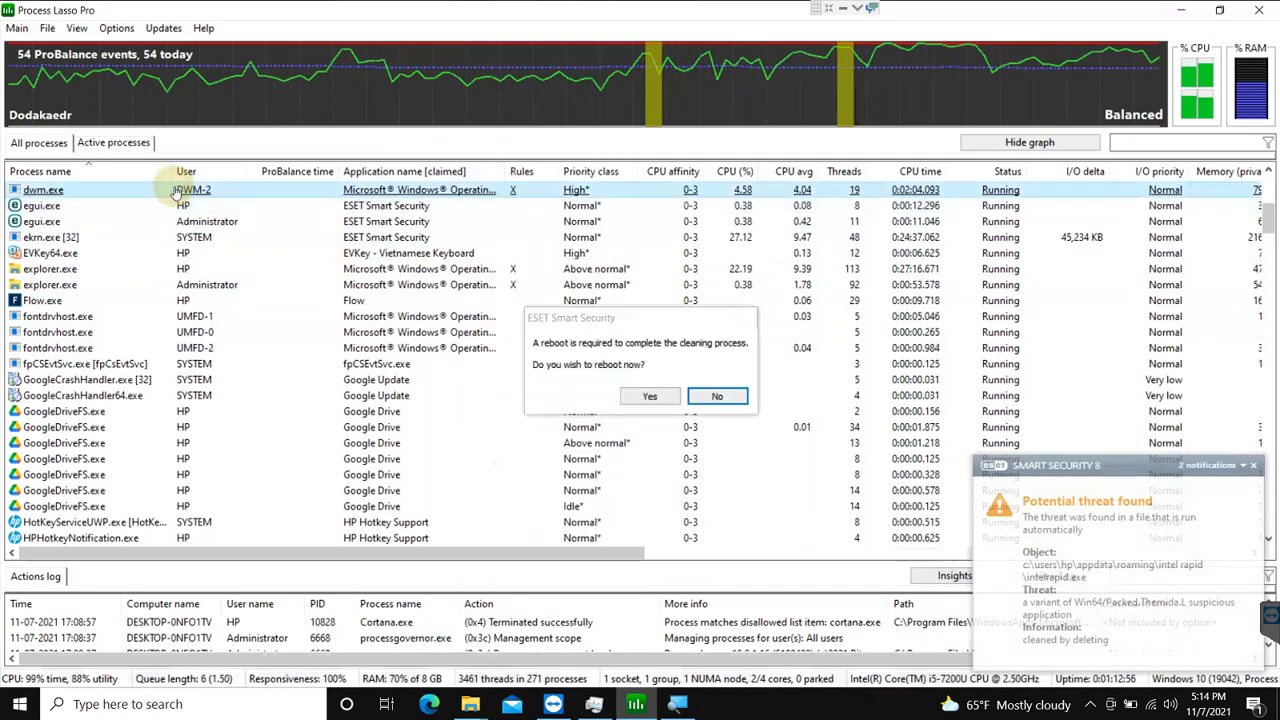
{"action": "left_click", "coordinate": [714, 397]}
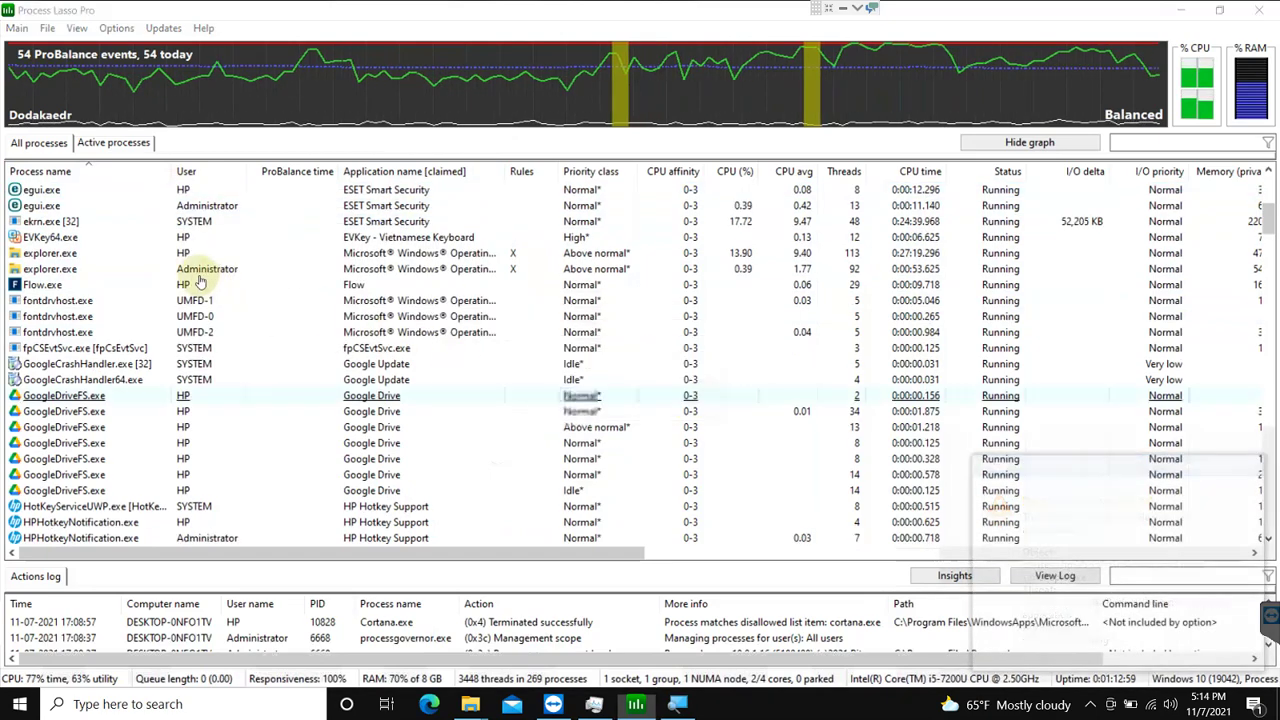
{"action": "left_click", "coordinate": [134, 191]}
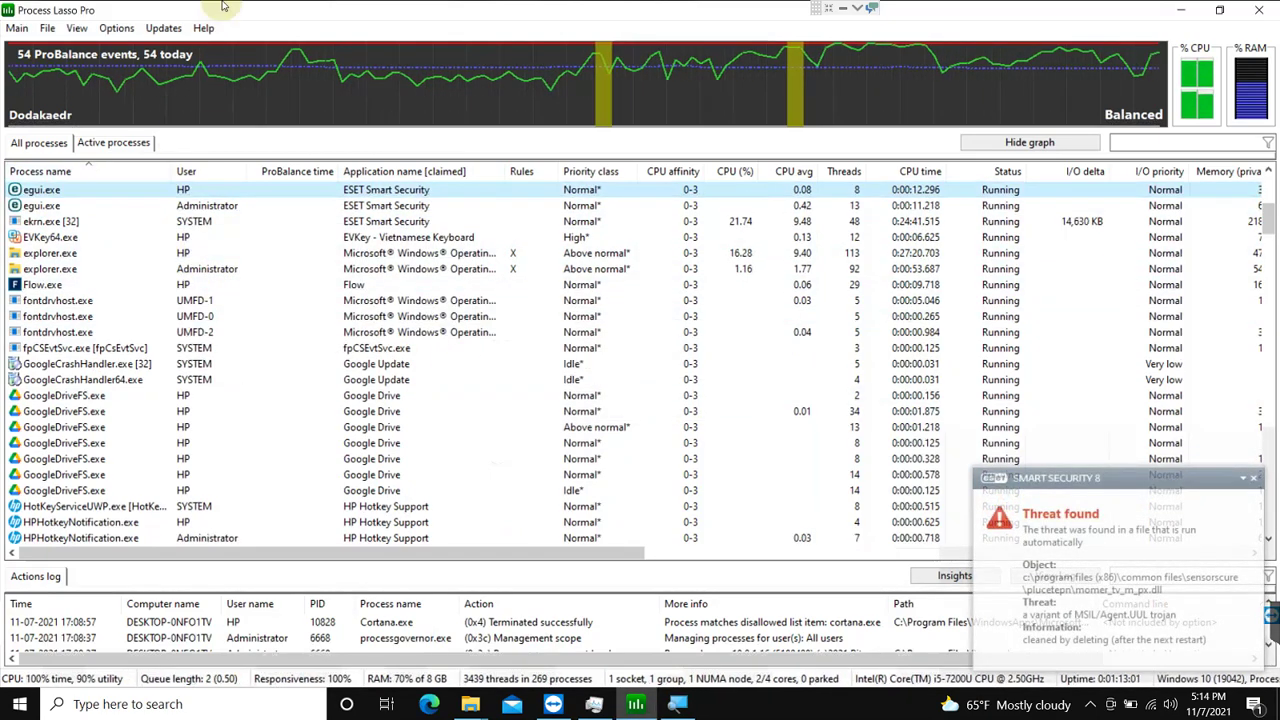
{"action": "key", "text": "Delete"}
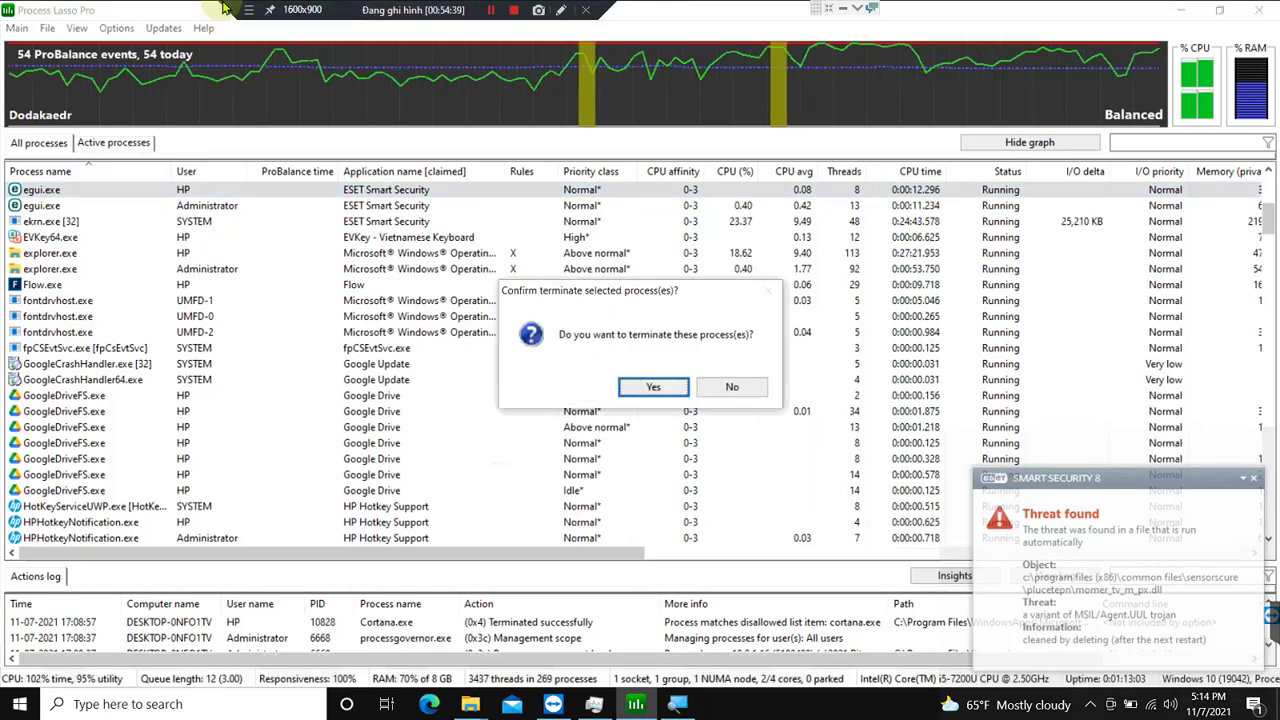
{"action": "key", "text": "Return"}
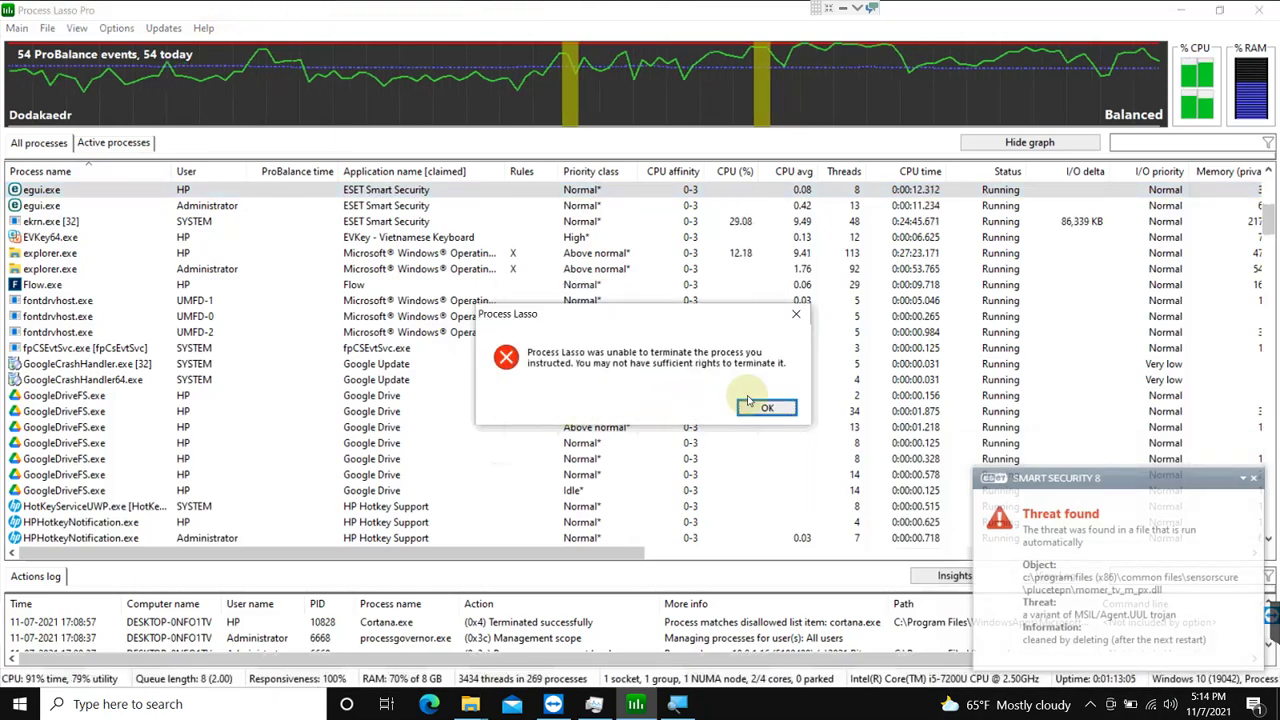
{"action": "left_click", "coordinate": [786, 418]}
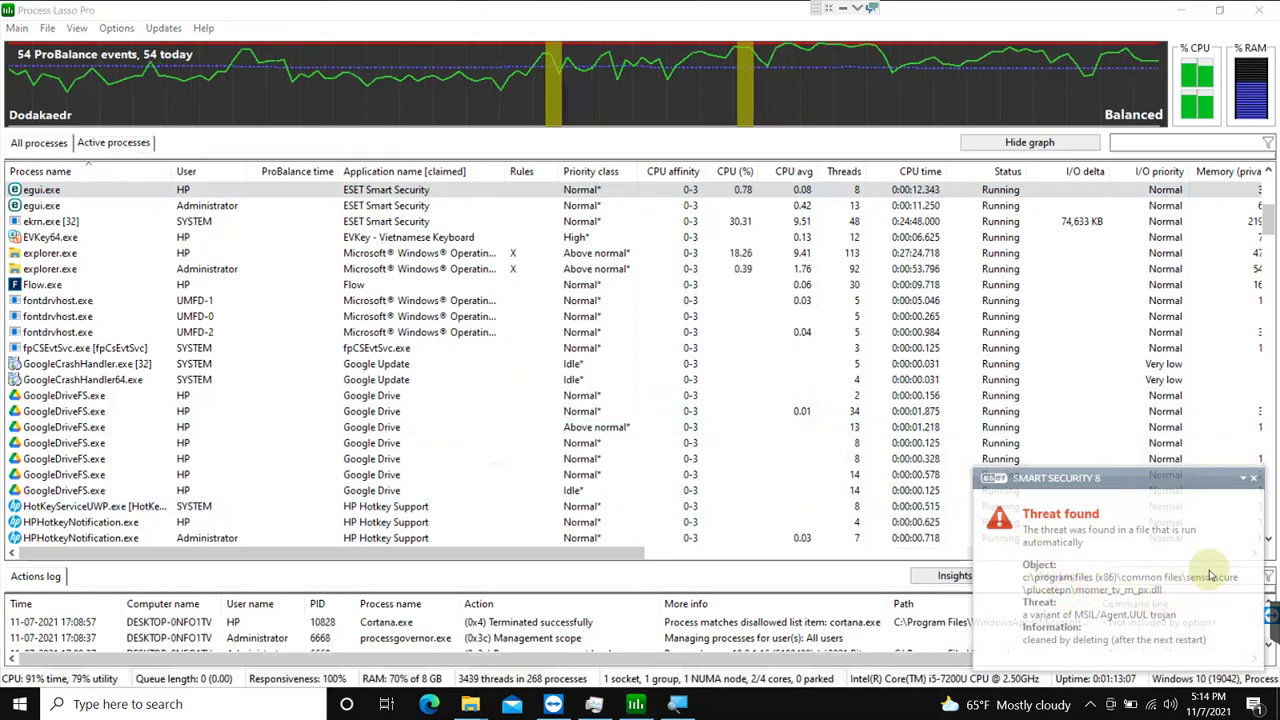
Step: Open ESET Smart Security from the notification area to view the running computer scan
{"action": "left_click", "coordinate": [1090, 704]}
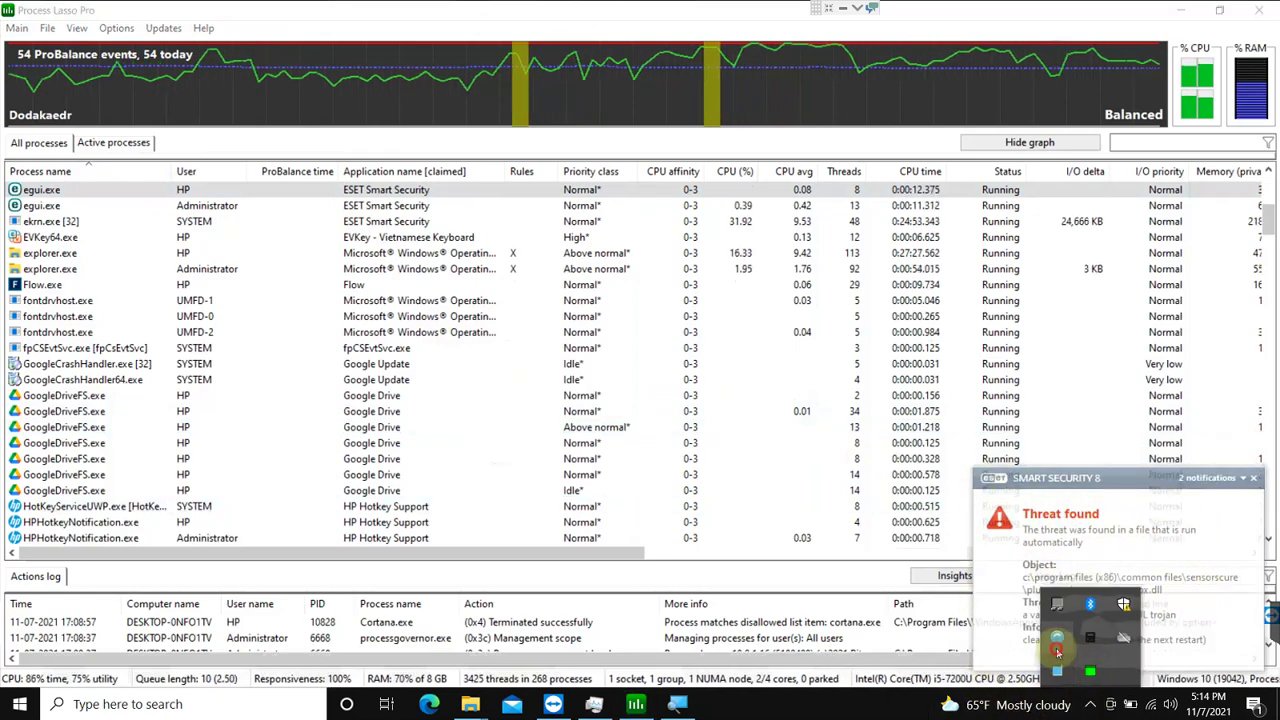
{"action": "left_click", "coordinate": [1057, 639]}
{"action": "left_click", "coordinate": [105, 155]}
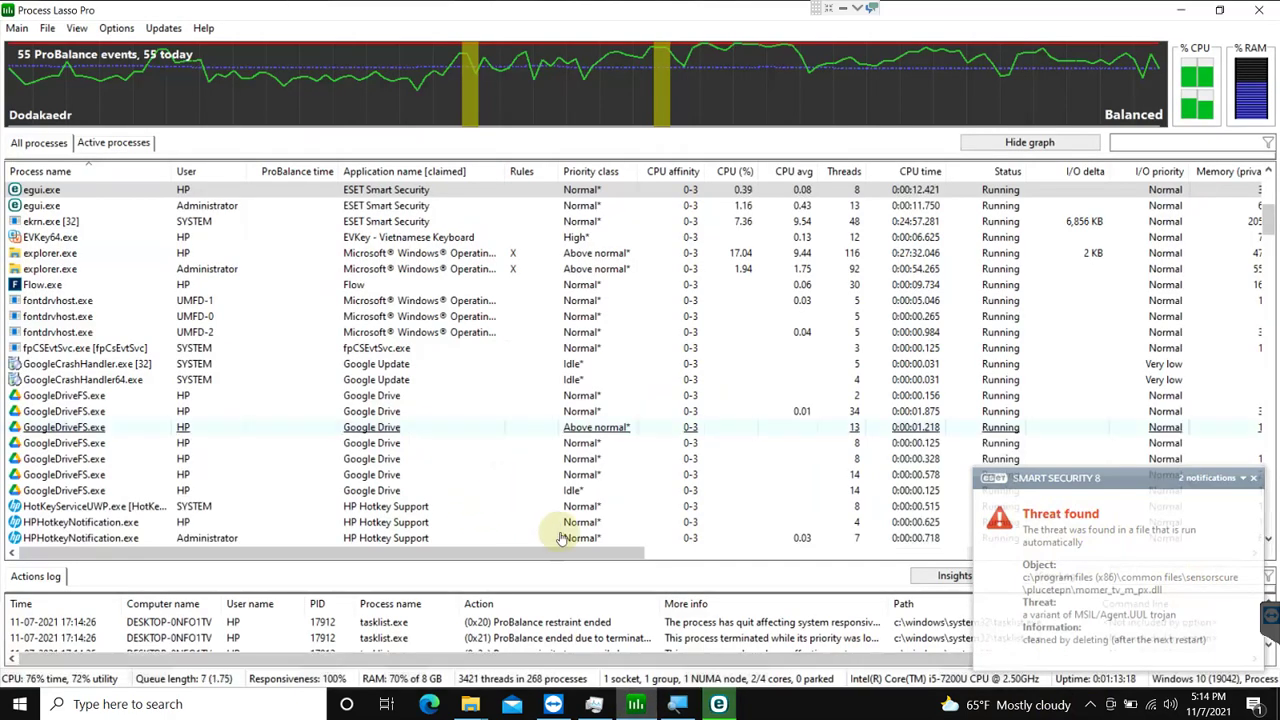
Step: Browse services such as fpCsEvtSvc in Process Lasso, then decline ESET's reboot prompt
{"action": "key", "text": "alt+Tab"}
{"action": "left_click", "coordinate": [229, 347]}
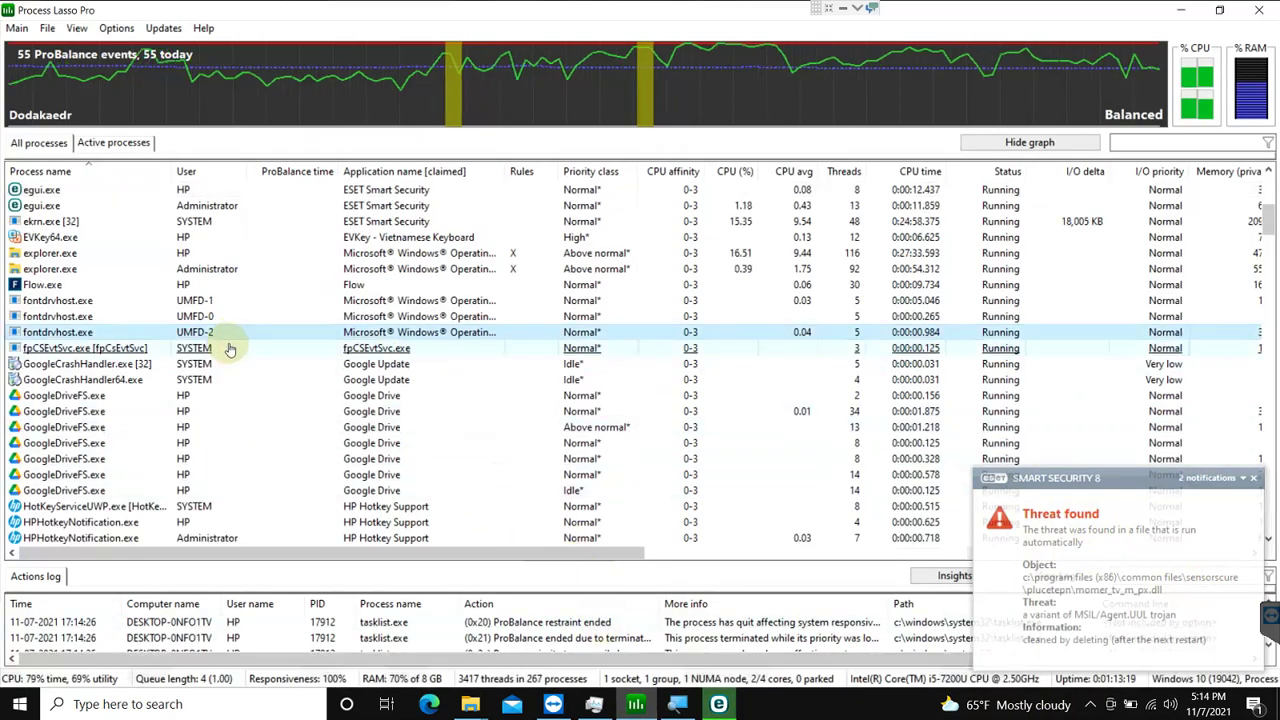
{"action": "scroll", "coordinate": [230, 345], "scroll_direction": "down", "scroll_amount": 3}
{"action": "scroll", "coordinate": [229, 347], "scroll_direction": "down", "scroll_amount": 3}
{"action": "left_click", "coordinate": [231, 348]}
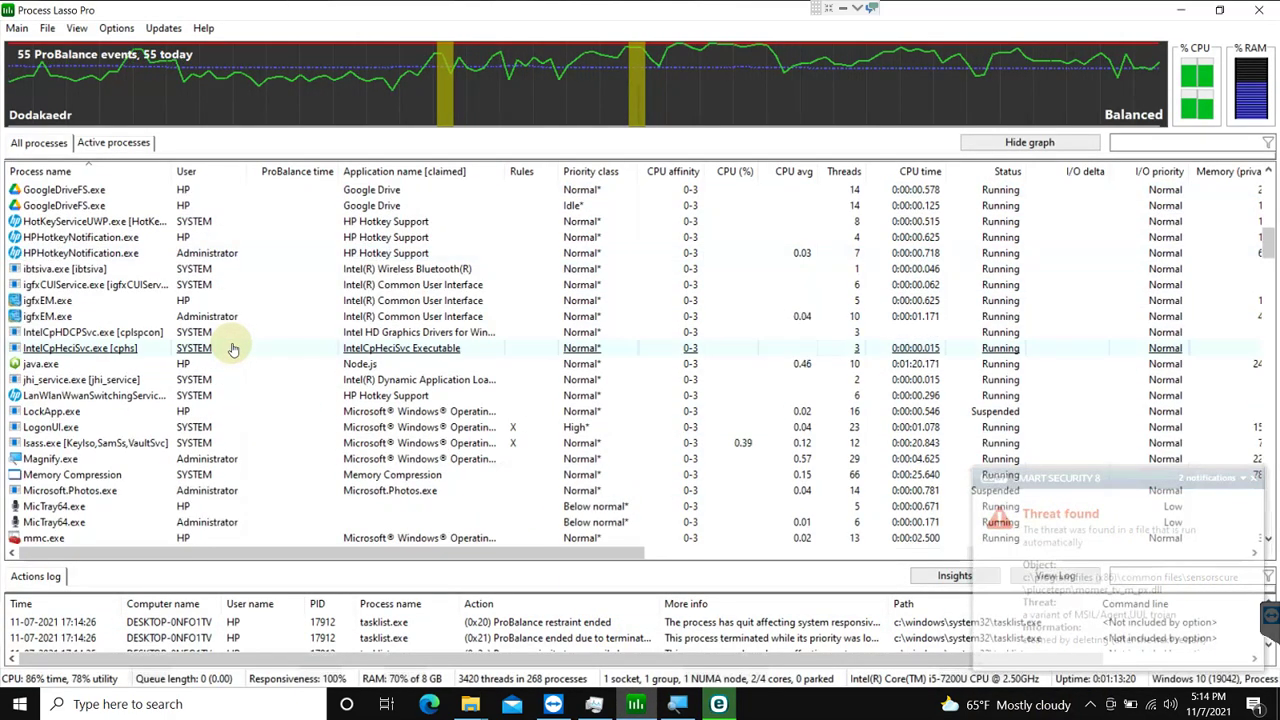
{"action": "scroll", "coordinate": [700, 435], "scroll_direction": "down", "scroll_amount": 1}
{"action": "key", "text": "alt+Tab"}
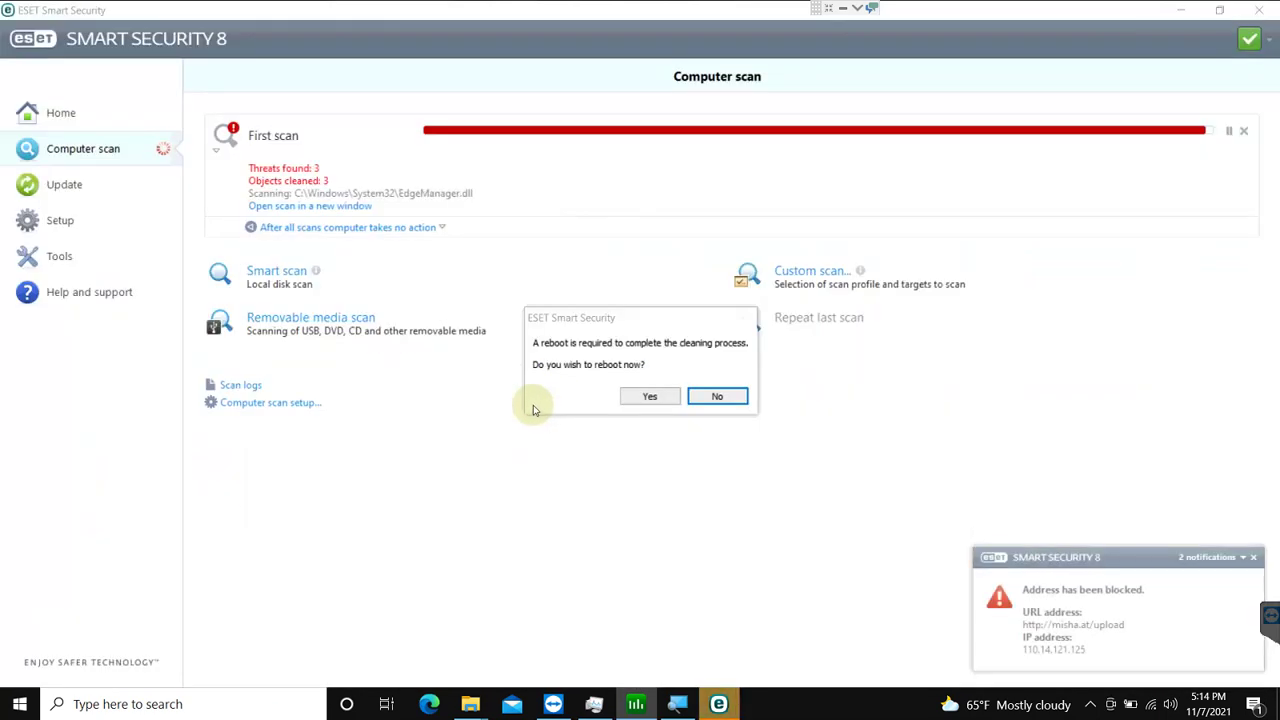
{"action": "left_click", "coordinate": [719, 397]}
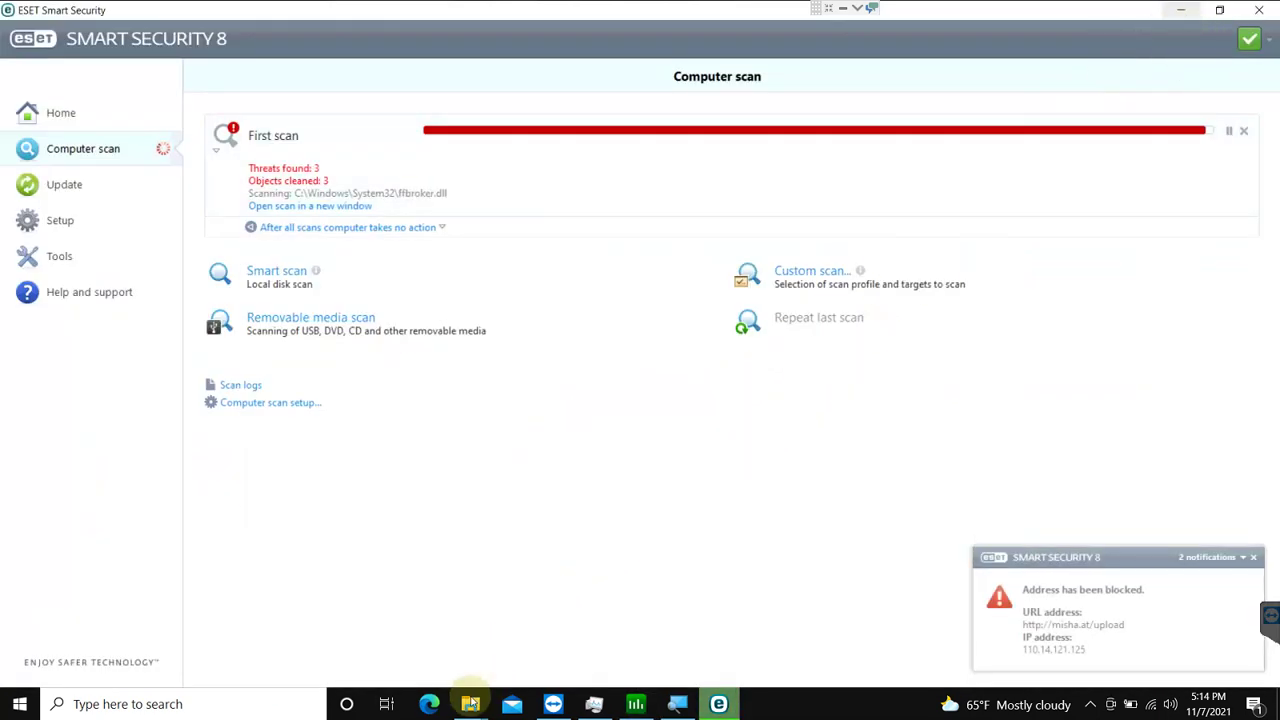
Step: Open Local Disk (C:) properties and inspect the WDC WD5000LPLX disk's write-caching policies
{"action": "mouse_move", "coordinate": [470, 703]}
{"action": "left_click", "coordinate": [605, 615]}
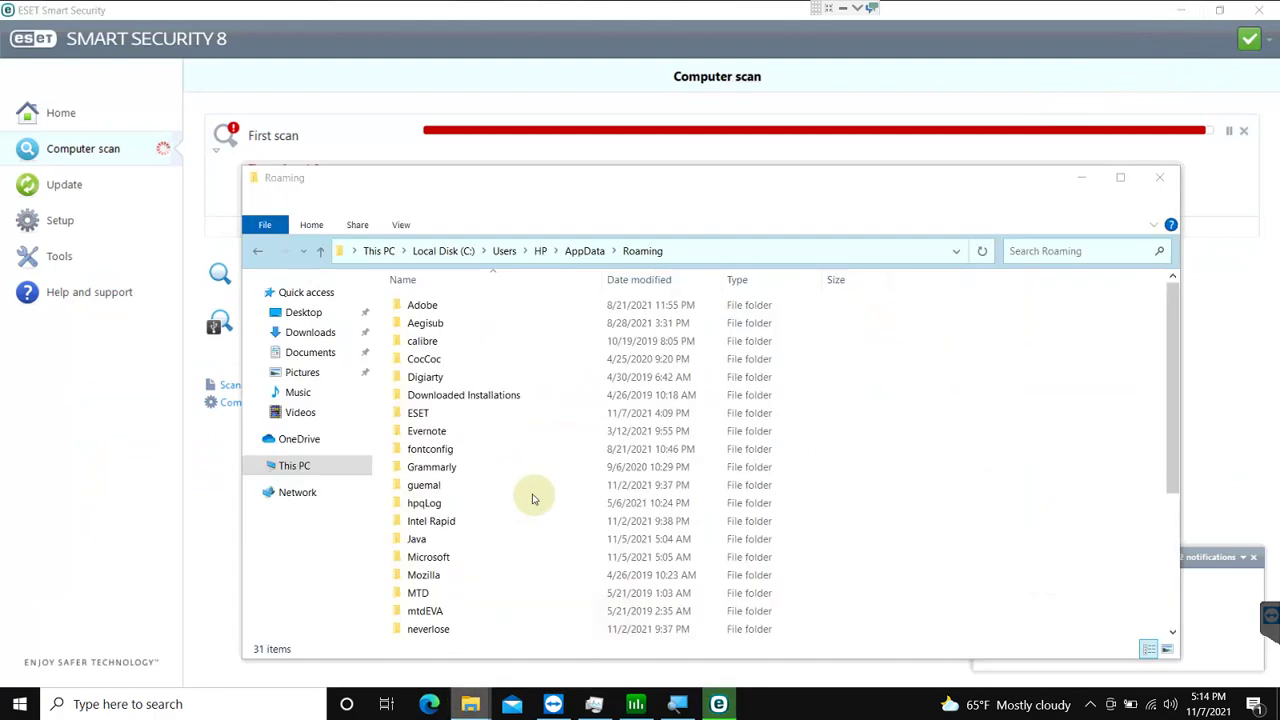
{"action": "left_click", "coordinate": [372, 251]}
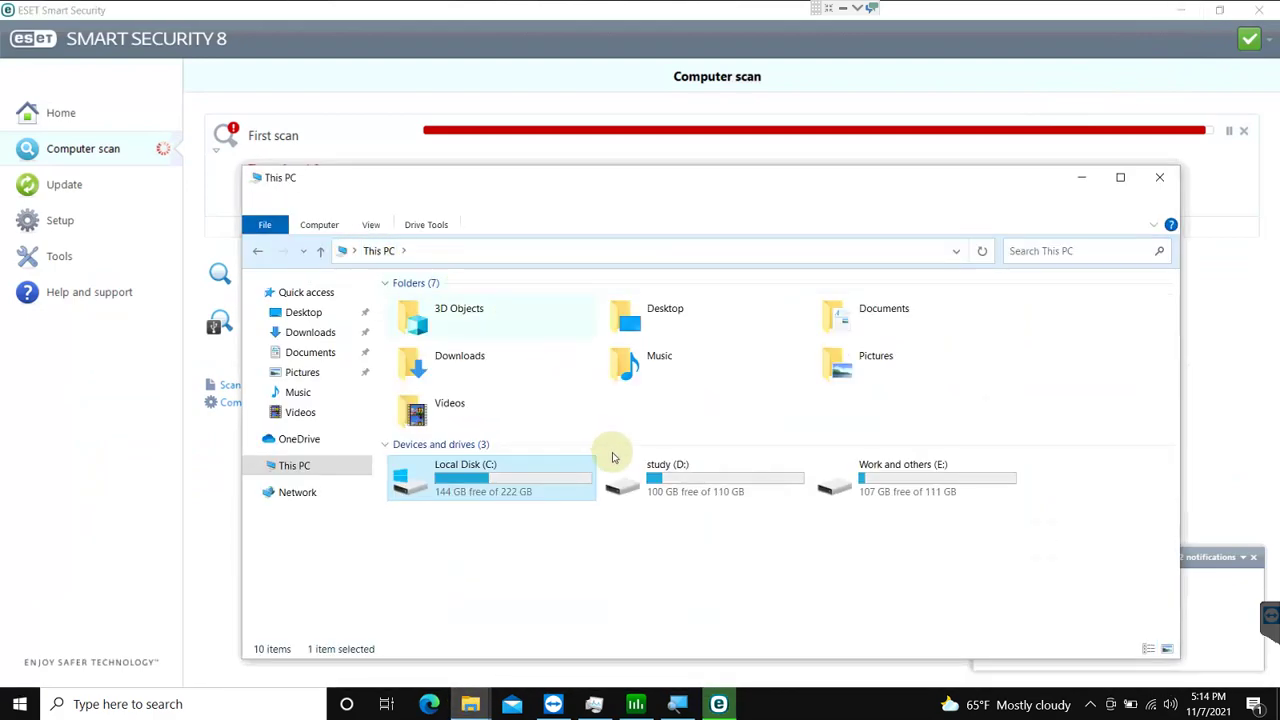
{"action": "right_click", "coordinate": [536, 480]}
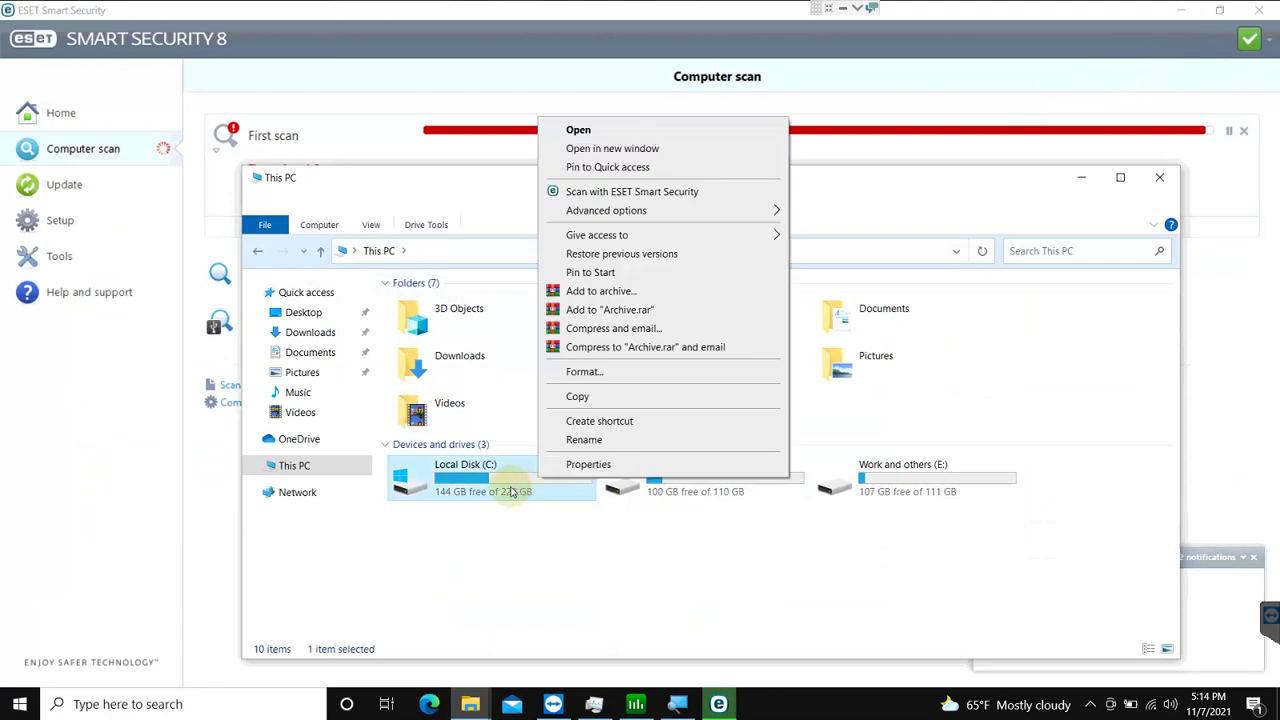
{"action": "left_click", "coordinate": [599, 470]}
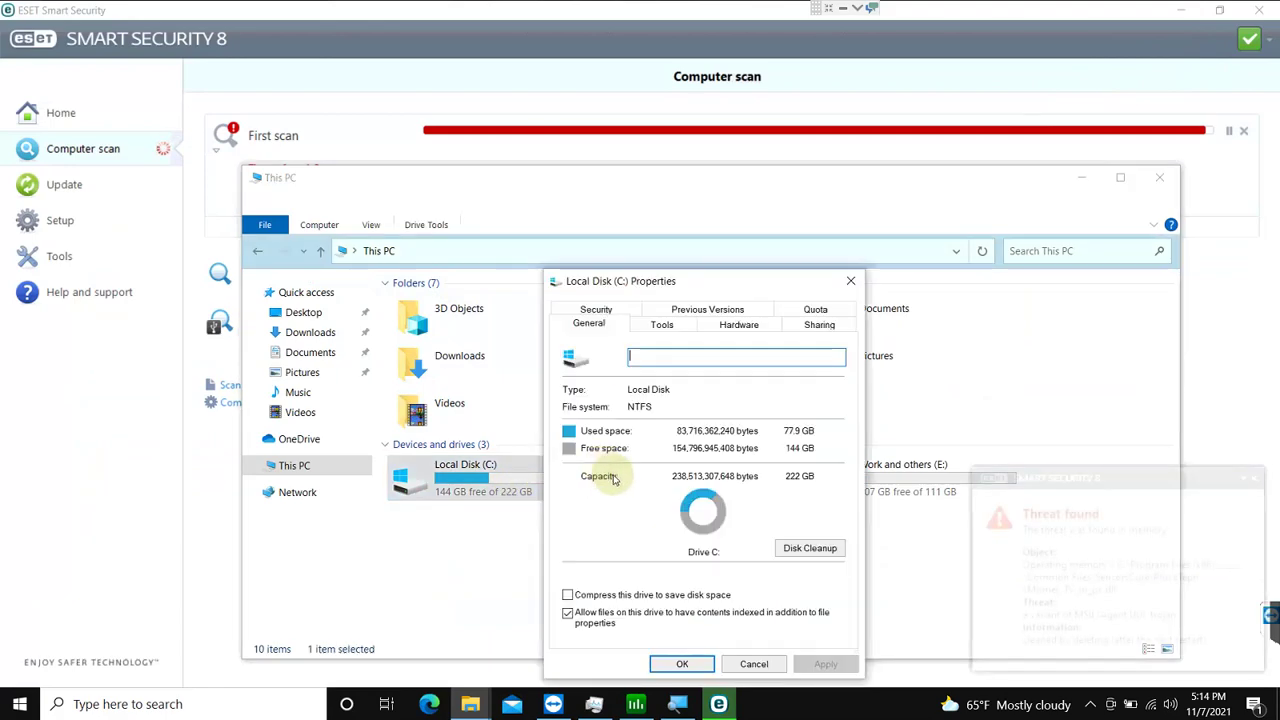
{"action": "left_click", "coordinate": [722, 325]}
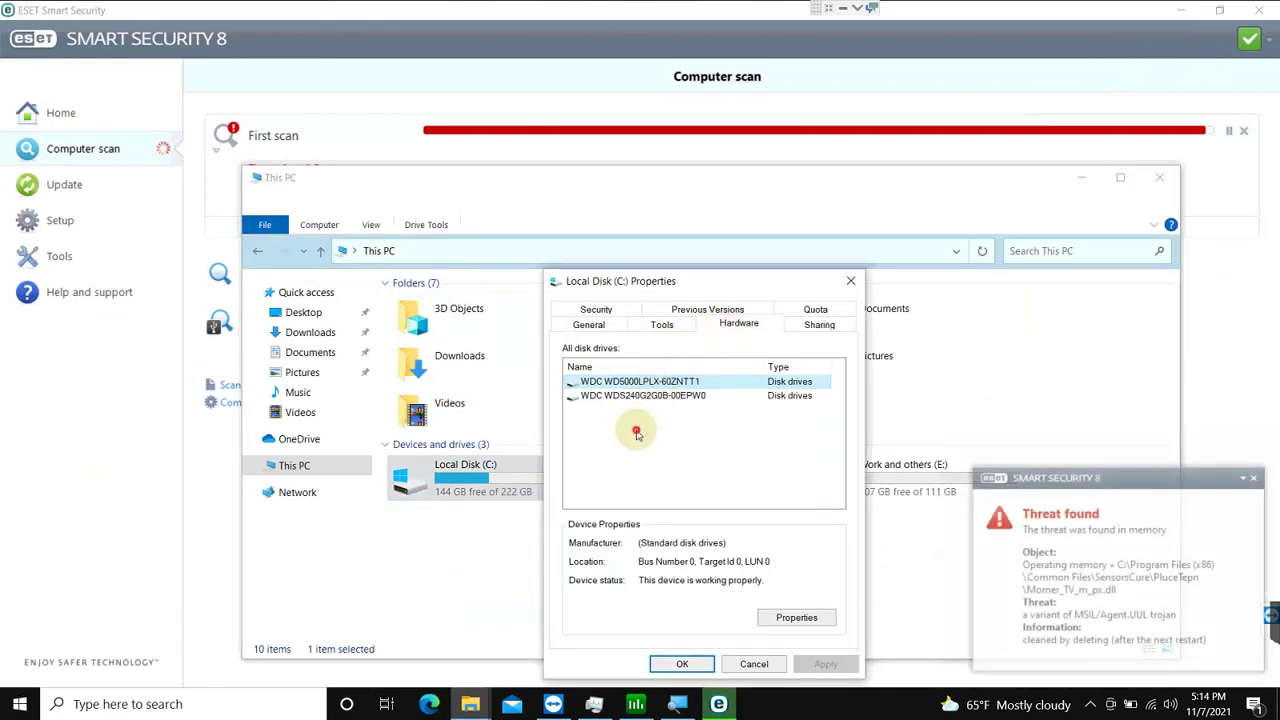
{"action": "left_click", "coordinate": [636, 432]}
{"action": "left_click", "coordinate": [675, 396]}
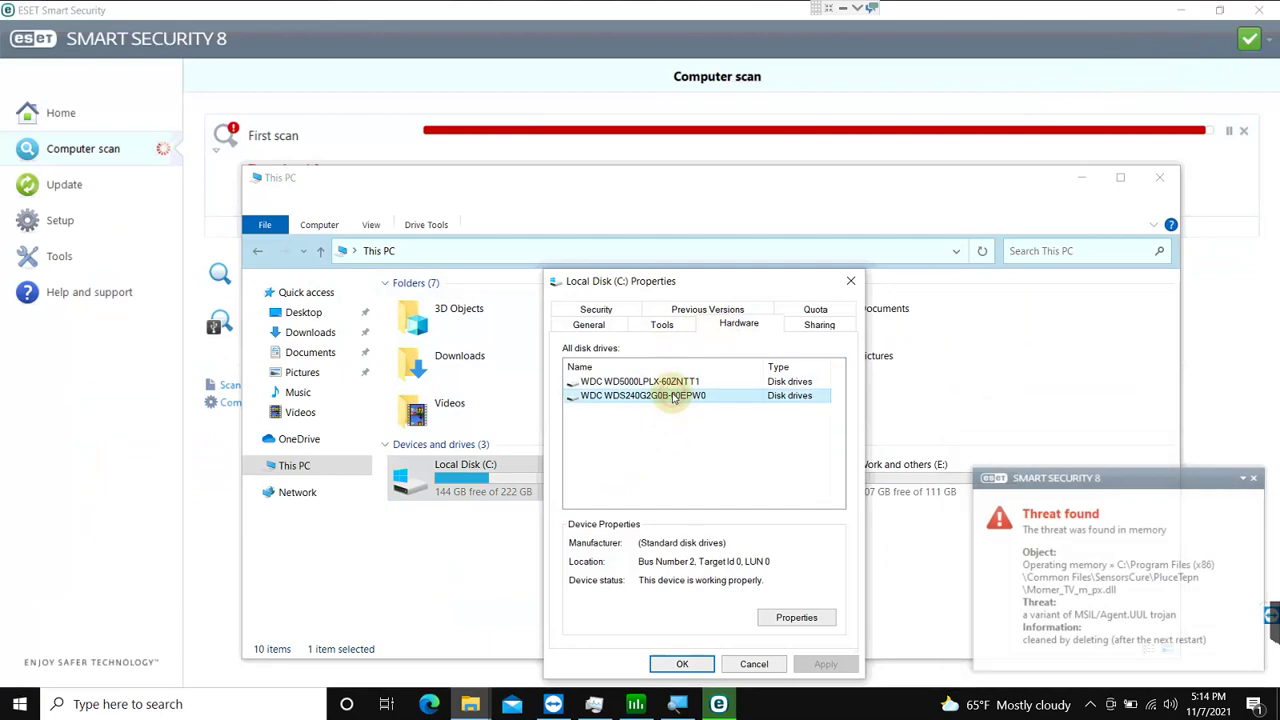
{"action": "left_click", "coordinate": [672, 386]}
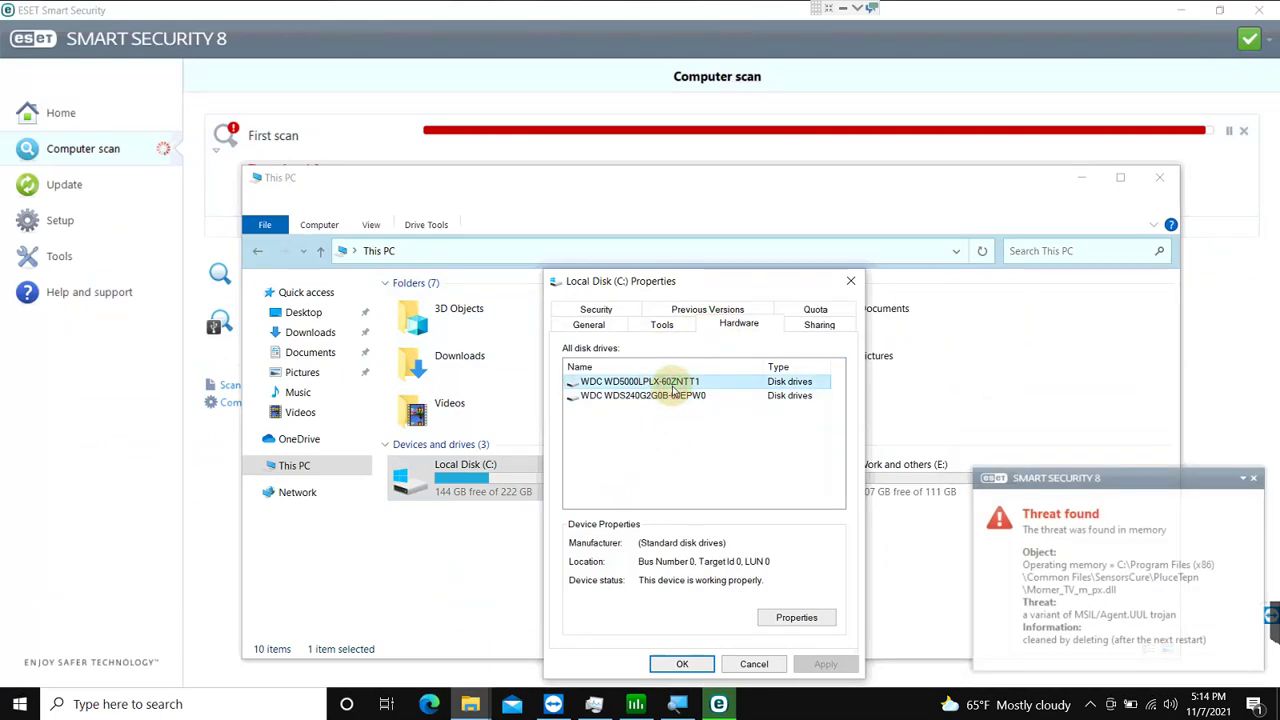
{"action": "double_click", "coordinate": [672, 386]}
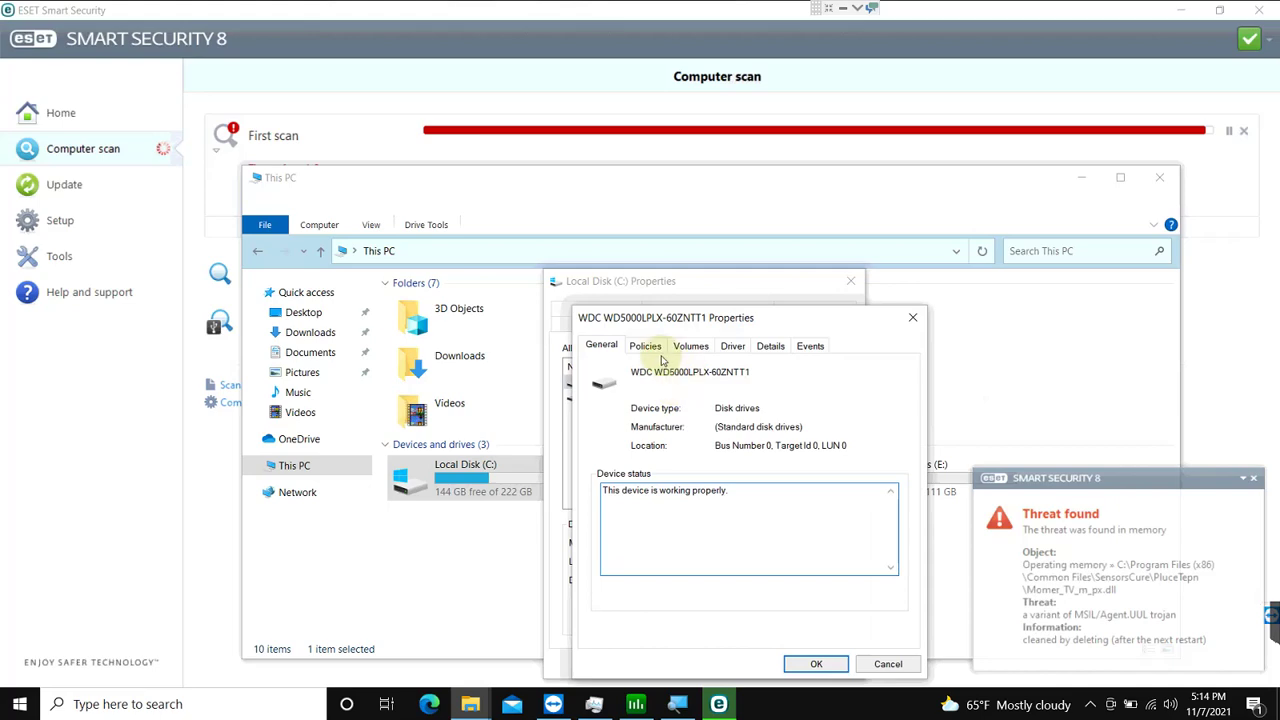
{"action": "left_click", "coordinate": [650, 346]}
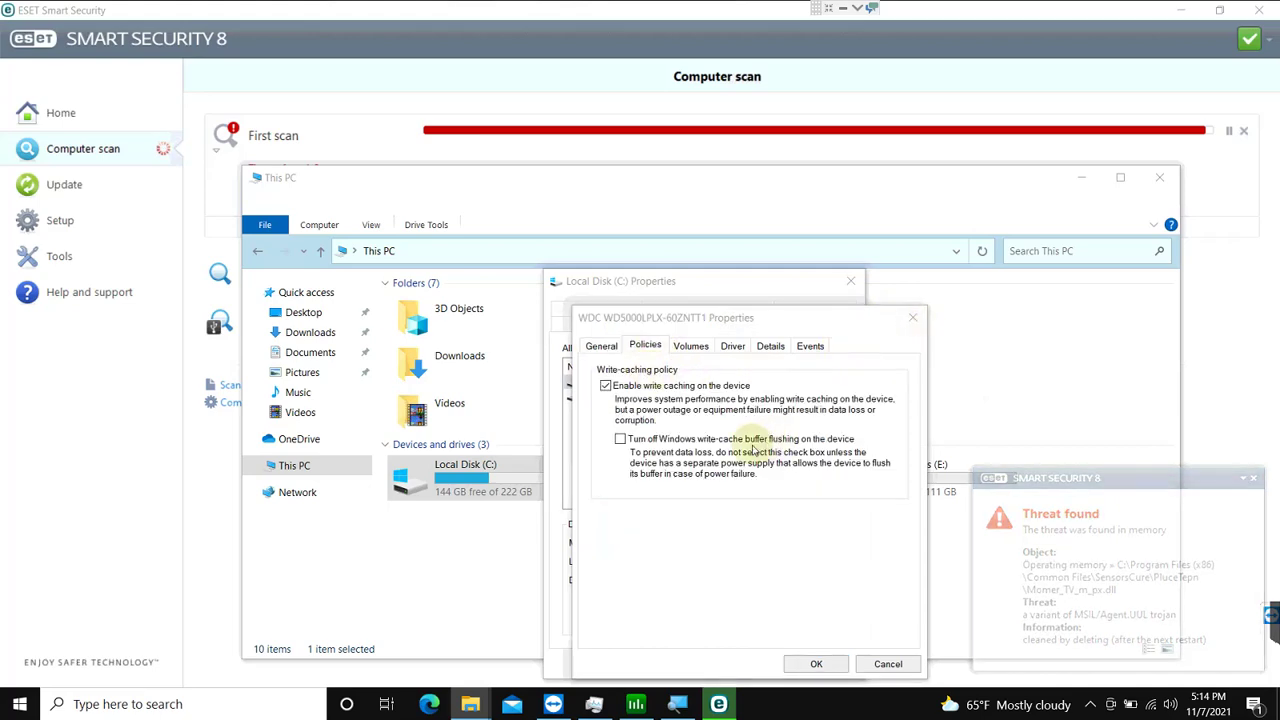
{"action": "left_click", "coordinate": [912, 319]}
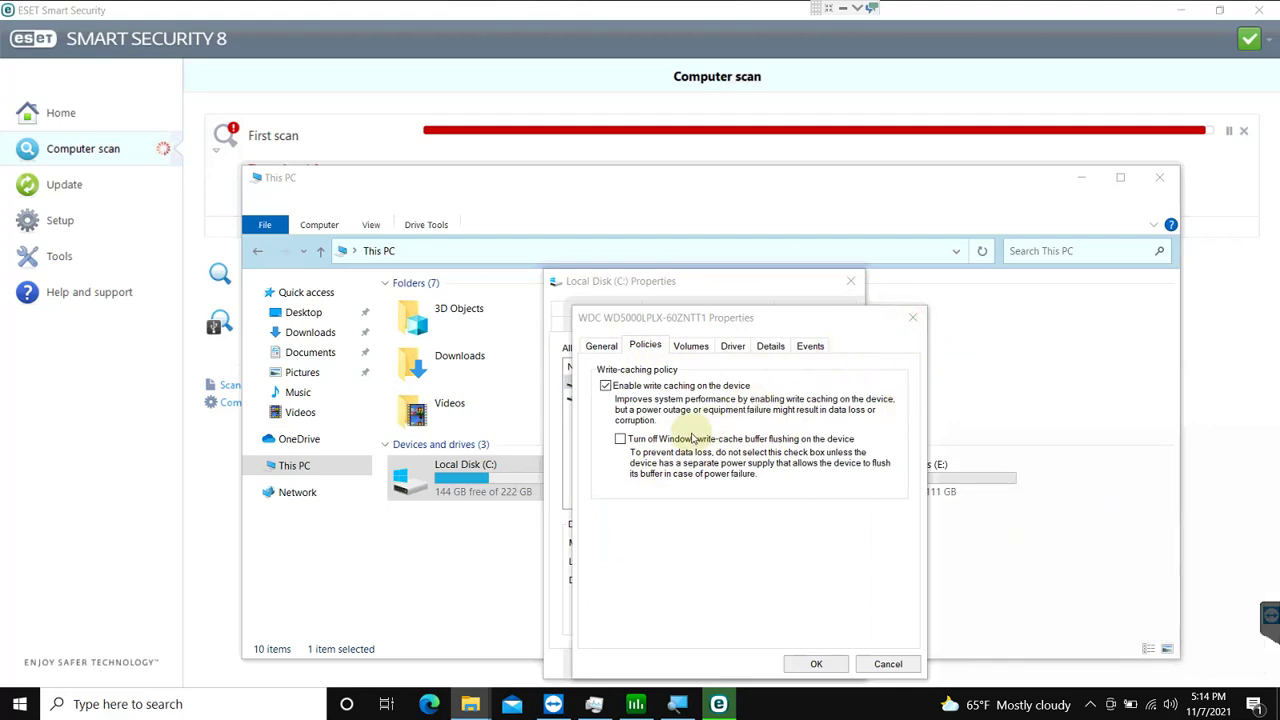
{"action": "left_click", "coordinate": [567, 460]}
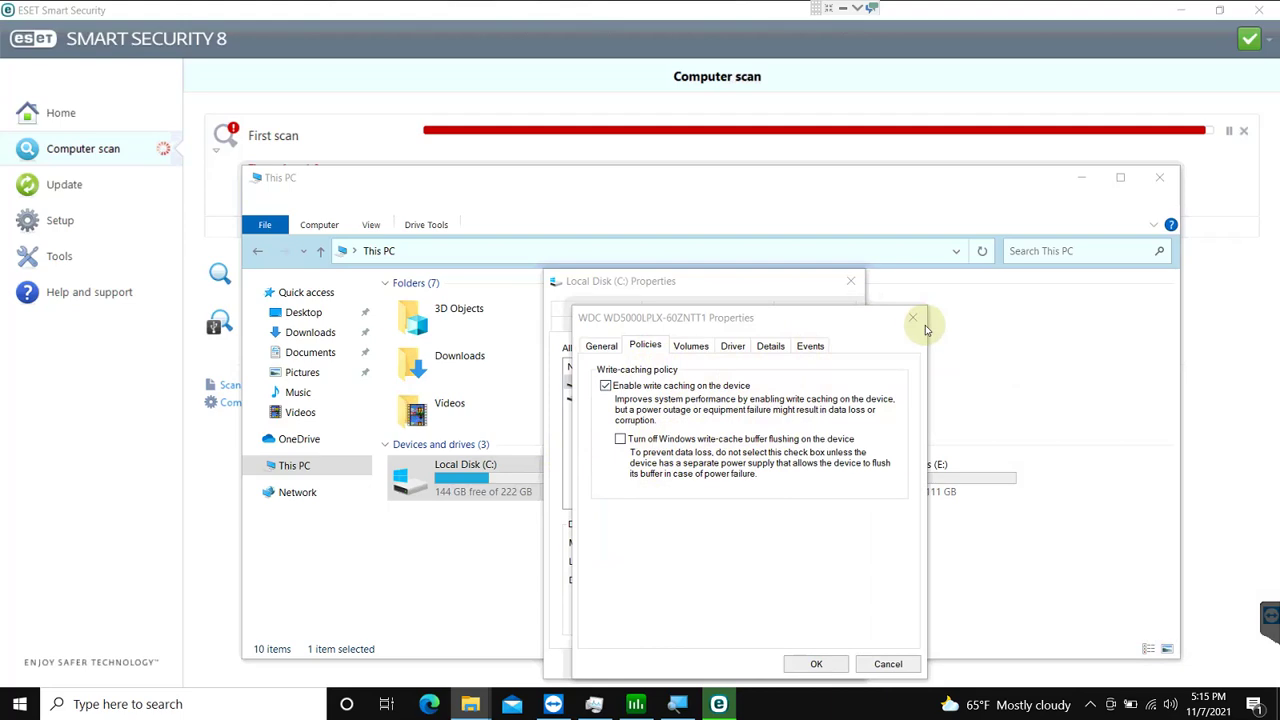
Step: Check the WDC WDS240G2G0B disk's policies and status, then close all disk properties dialogs
{"action": "left_click", "coordinate": [726, 705]}
{"action": "left_click", "coordinate": [740, 695]}
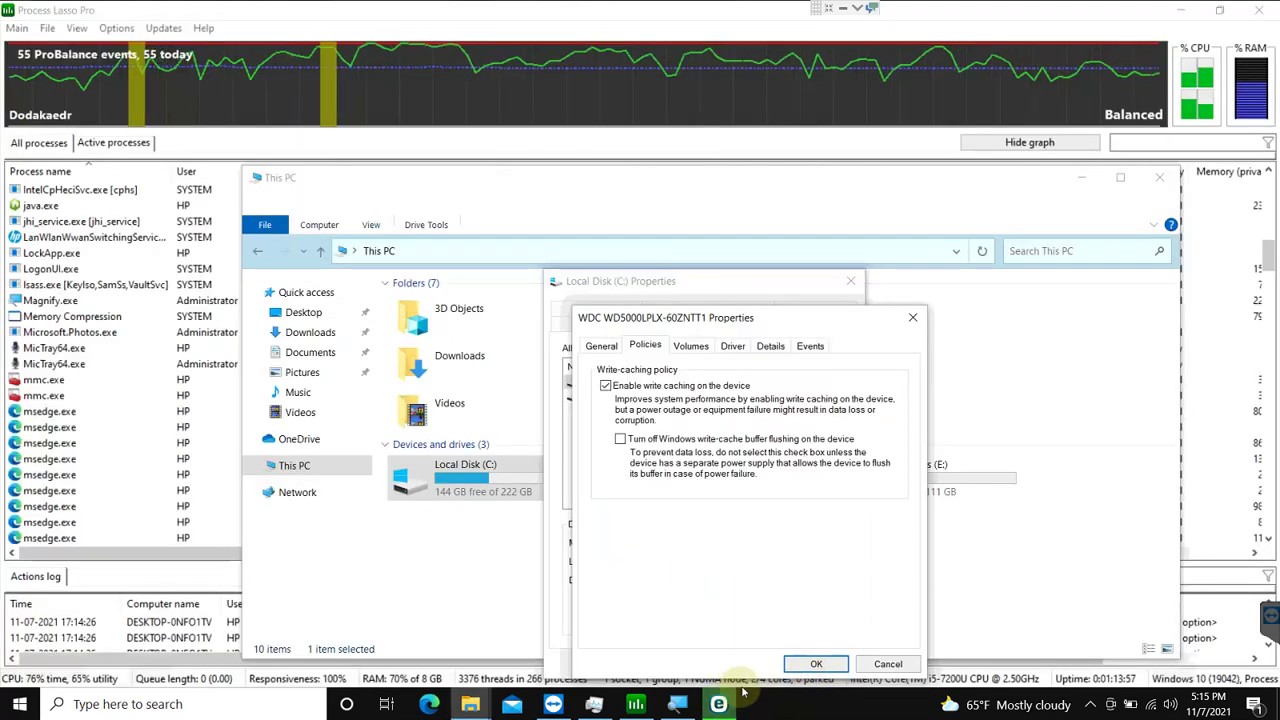
{"action": "left_click", "coordinate": [884, 665]}
{"action": "double_click", "coordinate": [627, 396]}
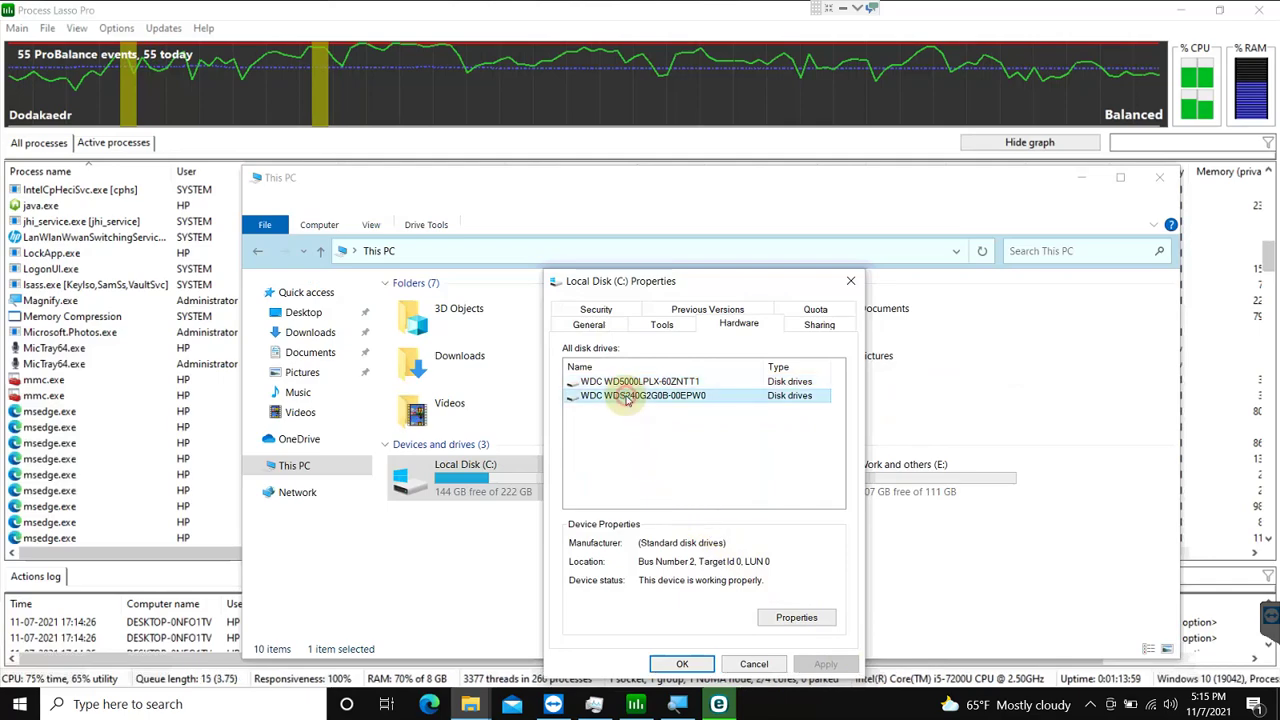
{"action": "left_click", "coordinate": [645, 350]}
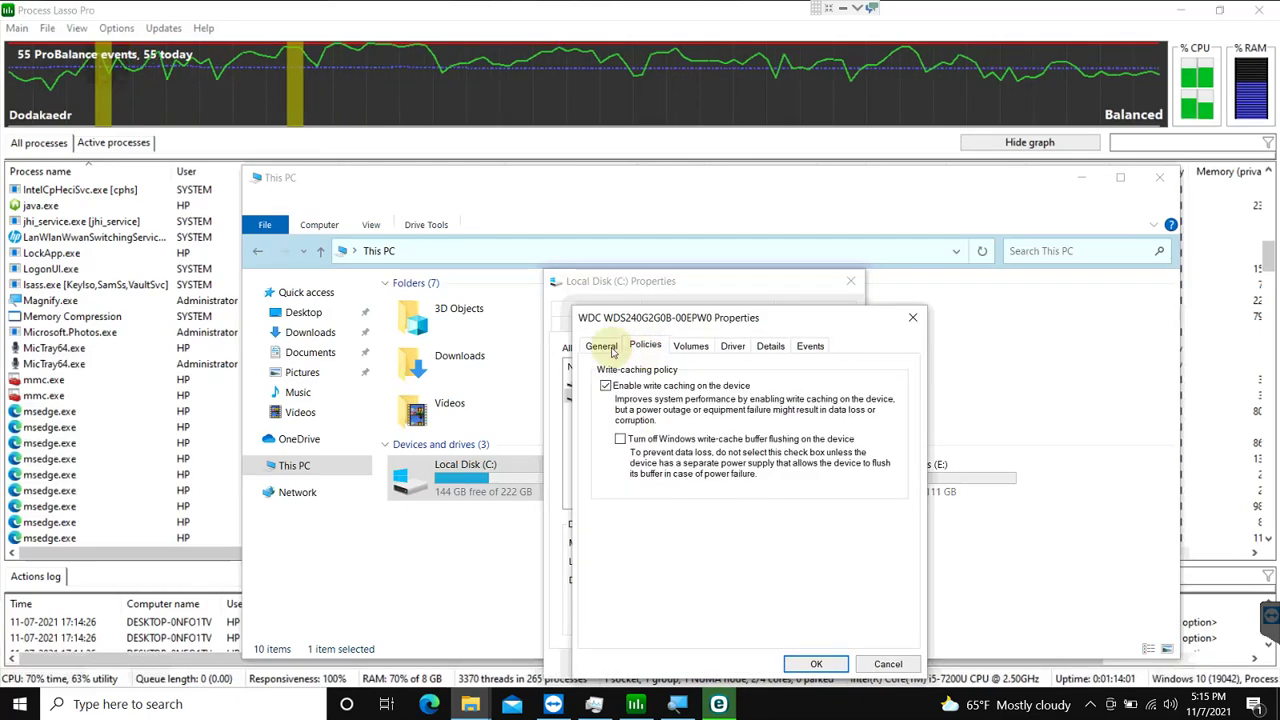
{"action": "left_click", "coordinate": [604, 347]}
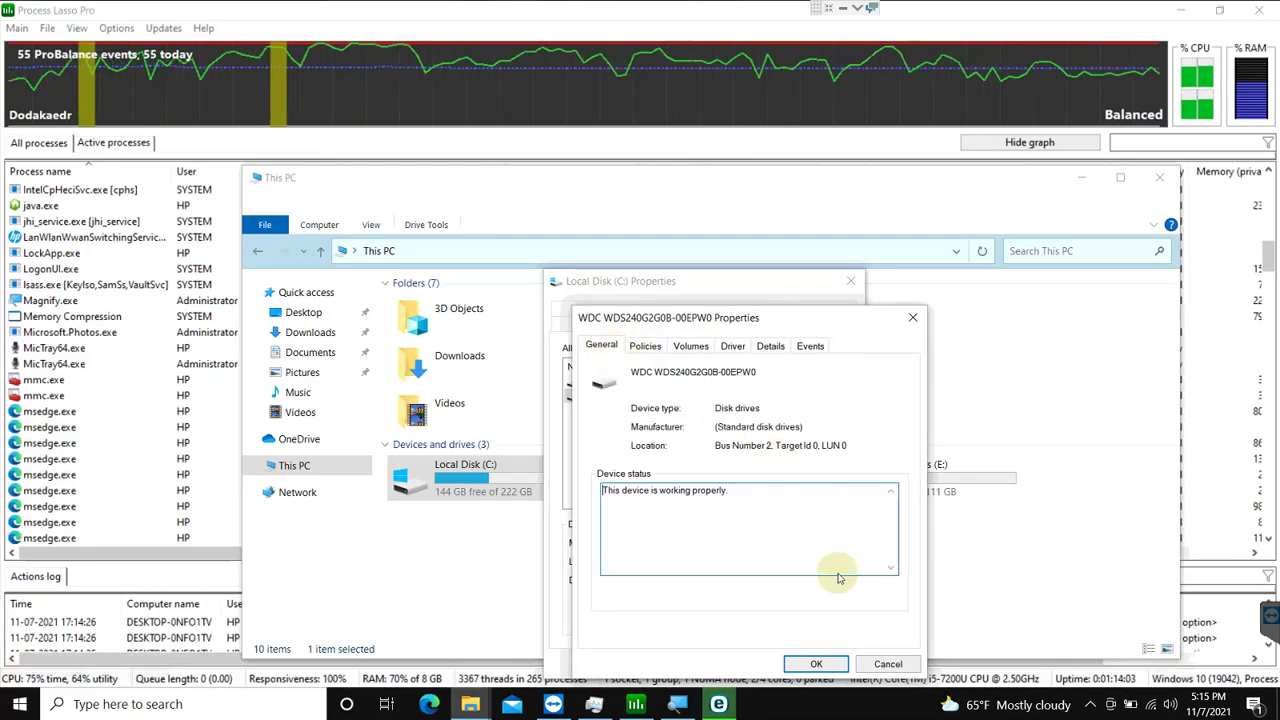
{"action": "left_click", "coordinate": [887, 665]}
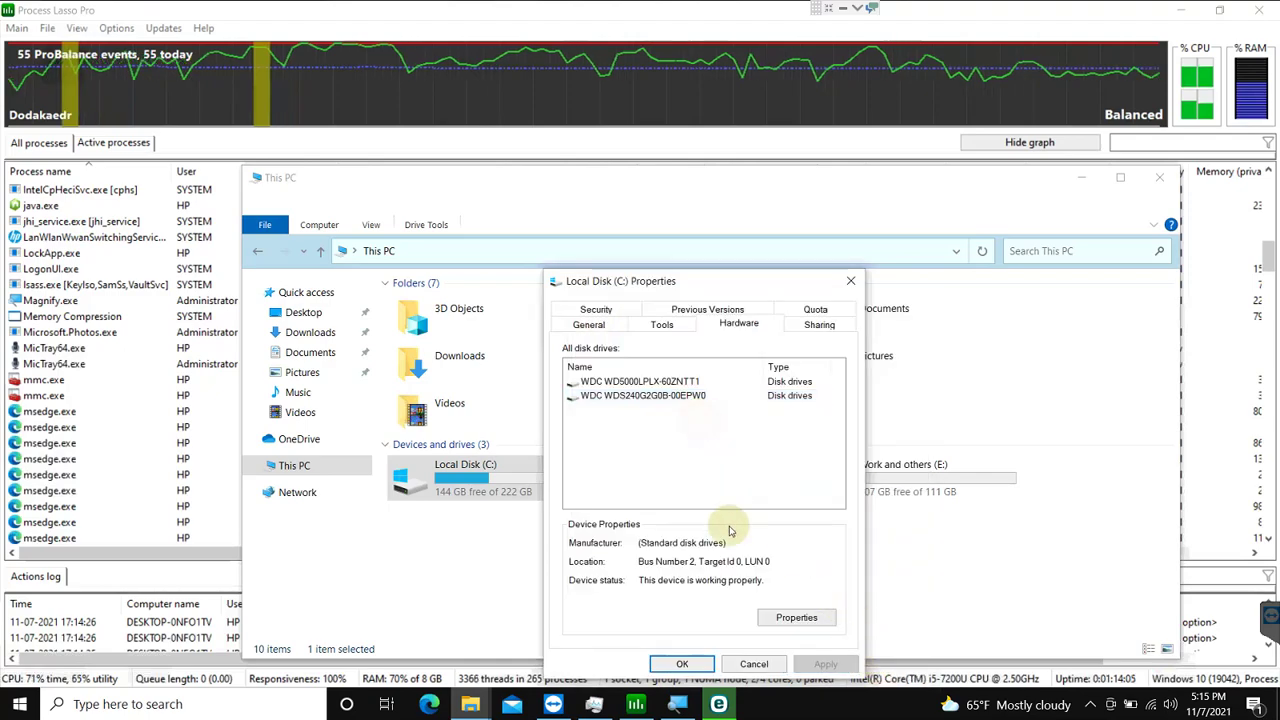
{"action": "left_click", "coordinate": [682, 664]}
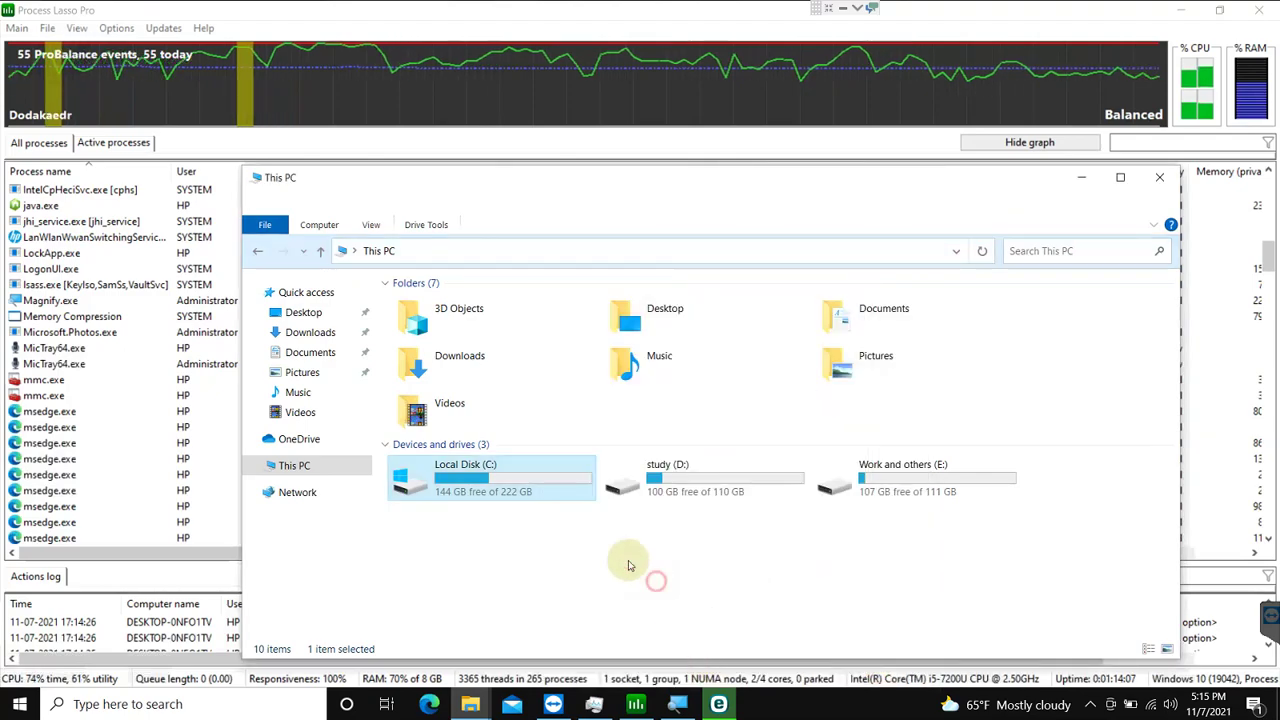
Step: Browse Local Disk (C:), study (D:) with its JAPANESE folder, and Work and others (E:), then bring up Edge
{"action": "left_click", "coordinate": [541, 474]}
{"action": "double_click", "coordinate": [541, 474]}
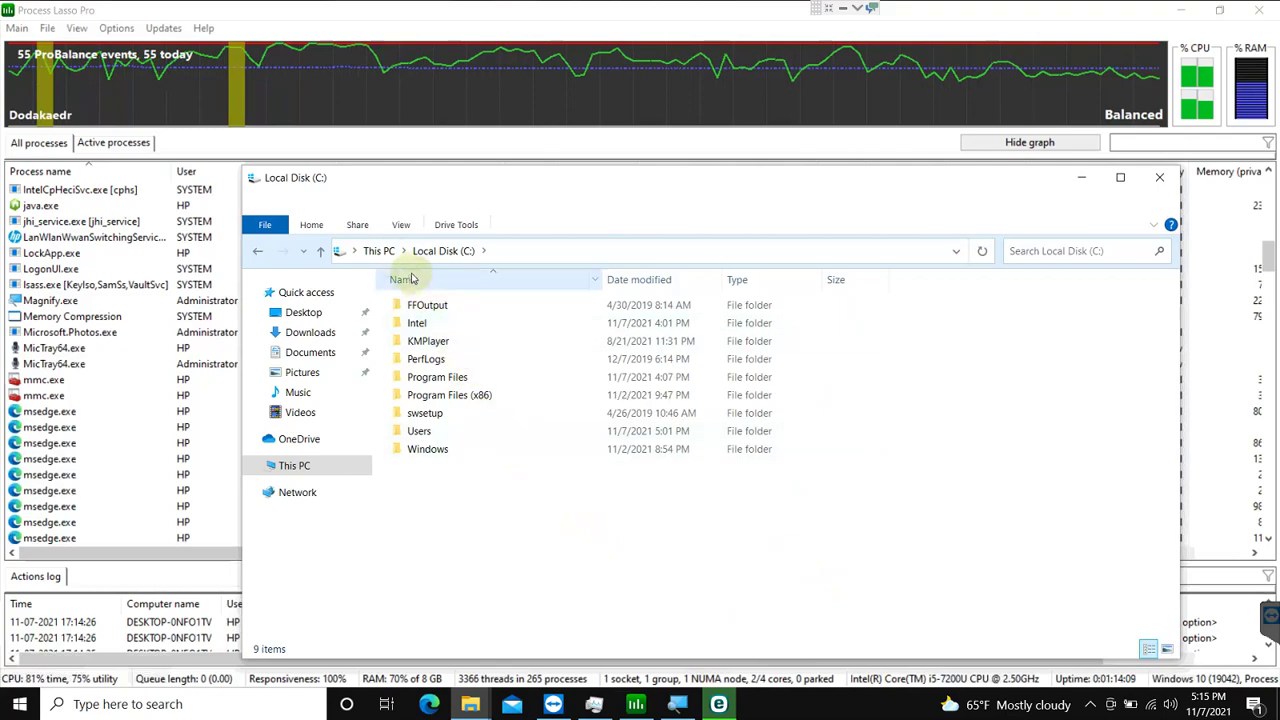
{"action": "left_click", "coordinate": [380, 251]}
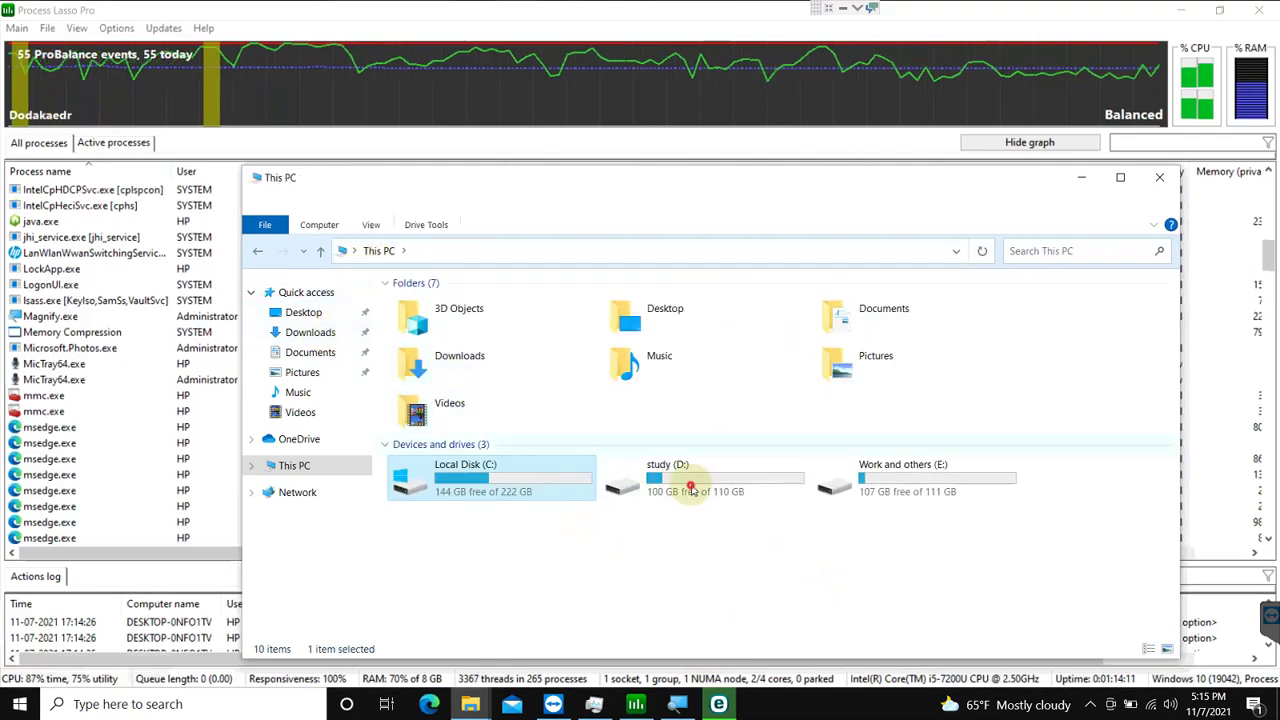
{"action": "double_click", "coordinate": [686, 488]}
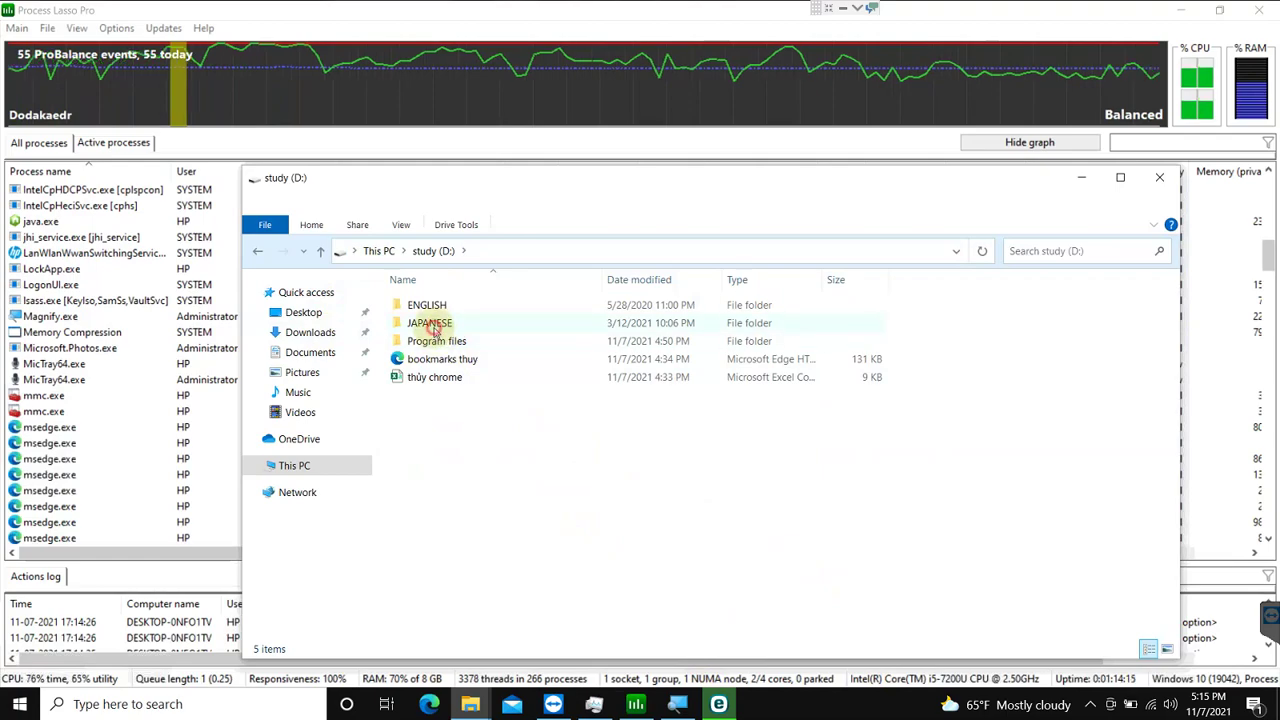
{"action": "double_click", "coordinate": [432, 327]}
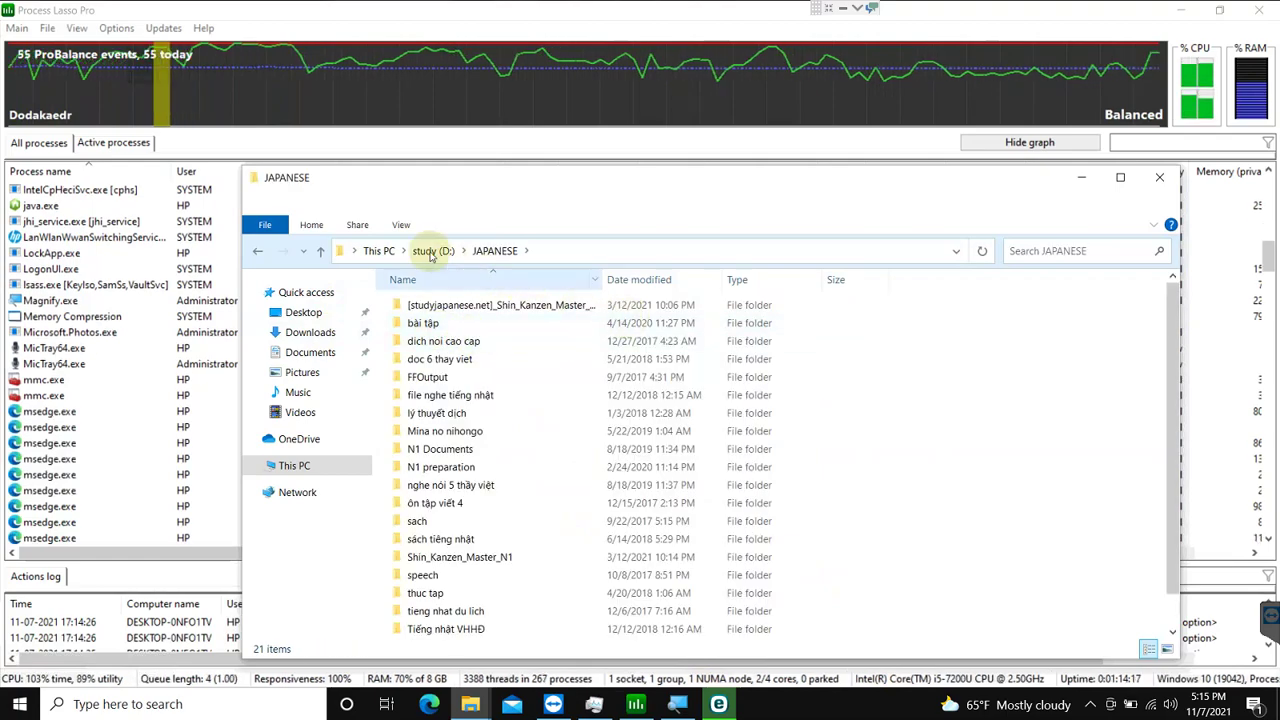
{"action": "left_click", "coordinate": [379, 250]}
{"action": "double_click", "coordinate": [902, 474]}
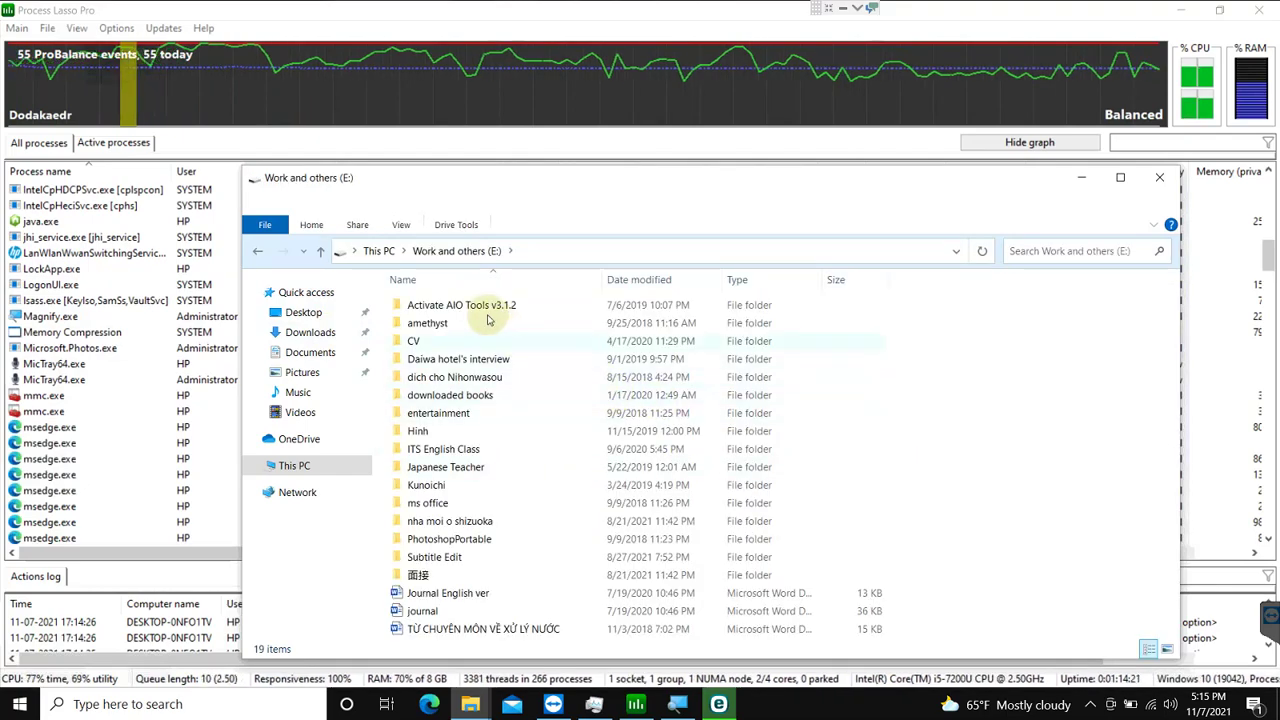
{"action": "left_click", "coordinate": [429, 704]}
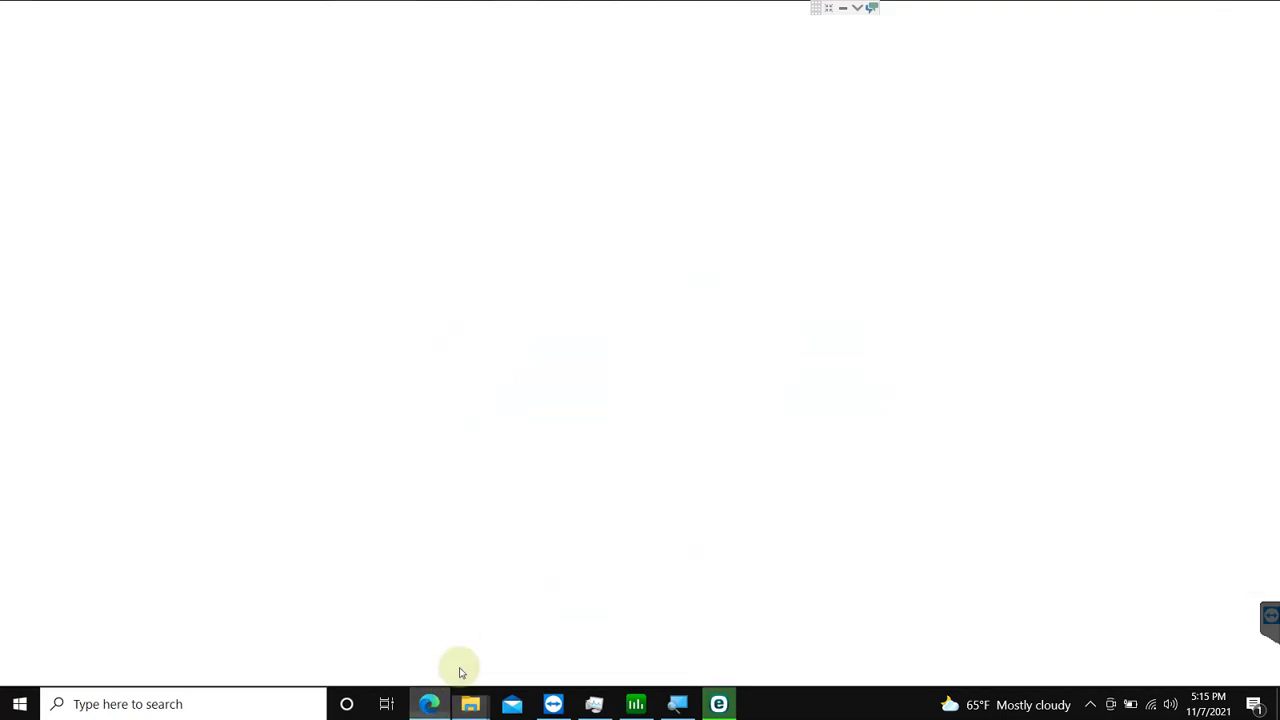
Step: Search the web for 'gousw' from Edge's address bar
{"action": "left_click", "coordinate": [392, 41]}
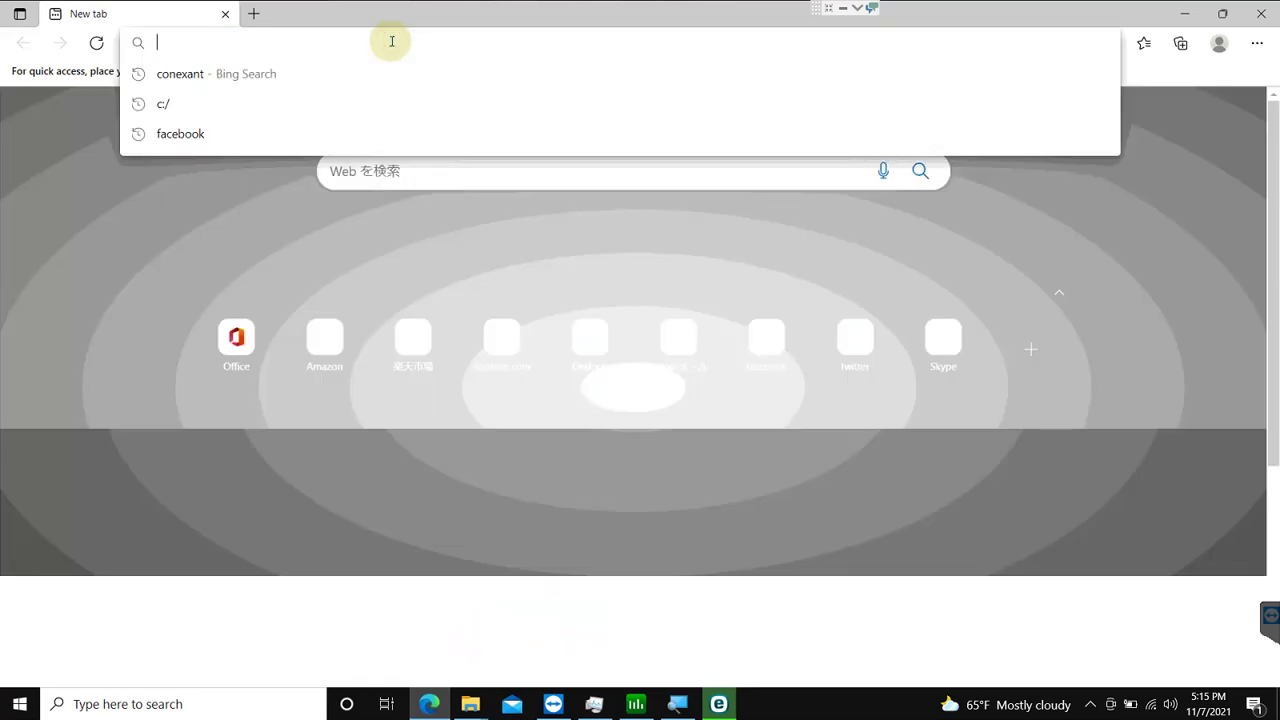
{"action": "type", "text": "go"}
{"action": "type", "text": "usw"}
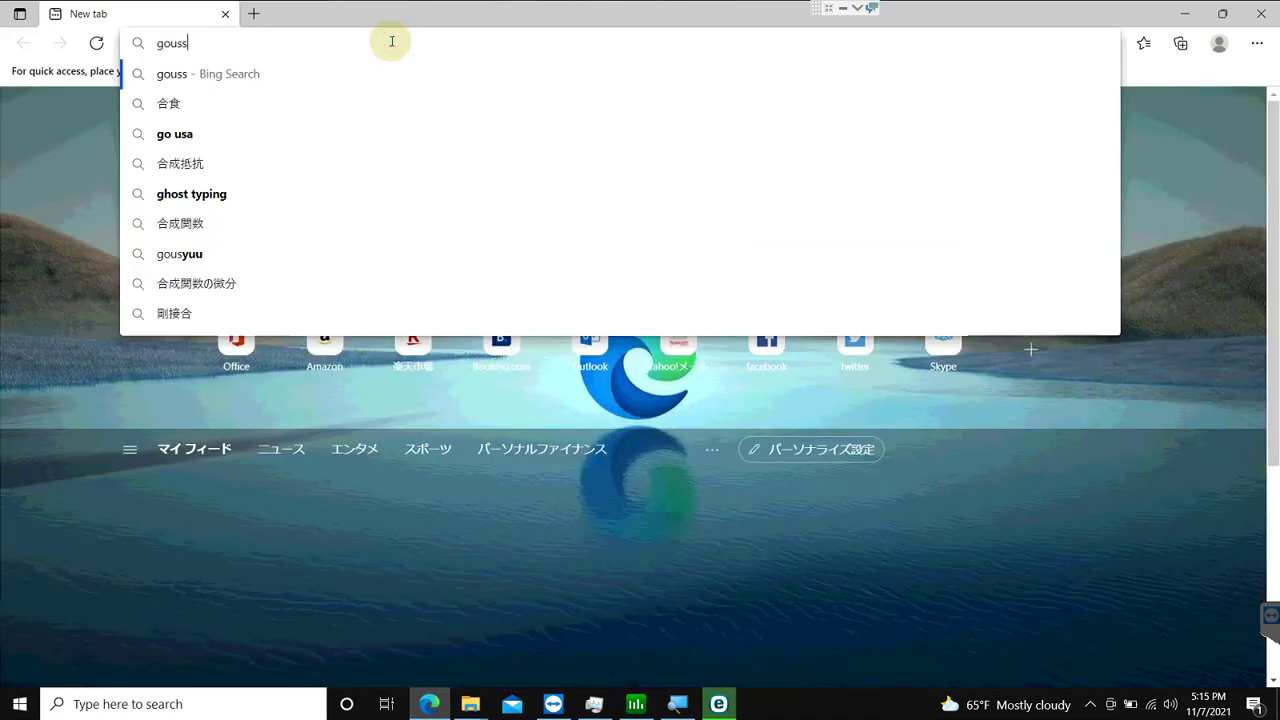
{"action": "key", "text": "Return"}
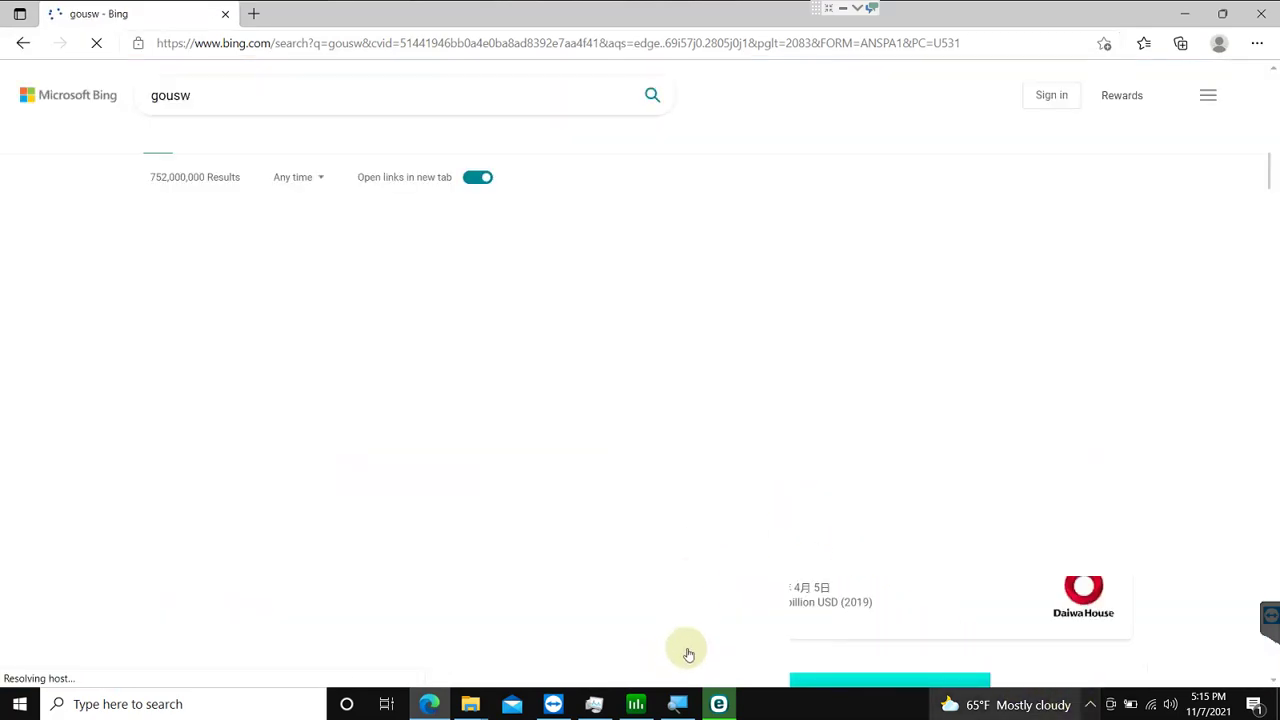
Step: Check the ESET scan window, minimize it again, and scroll through the Bing results
{"action": "left_click", "coordinate": [718, 704]}
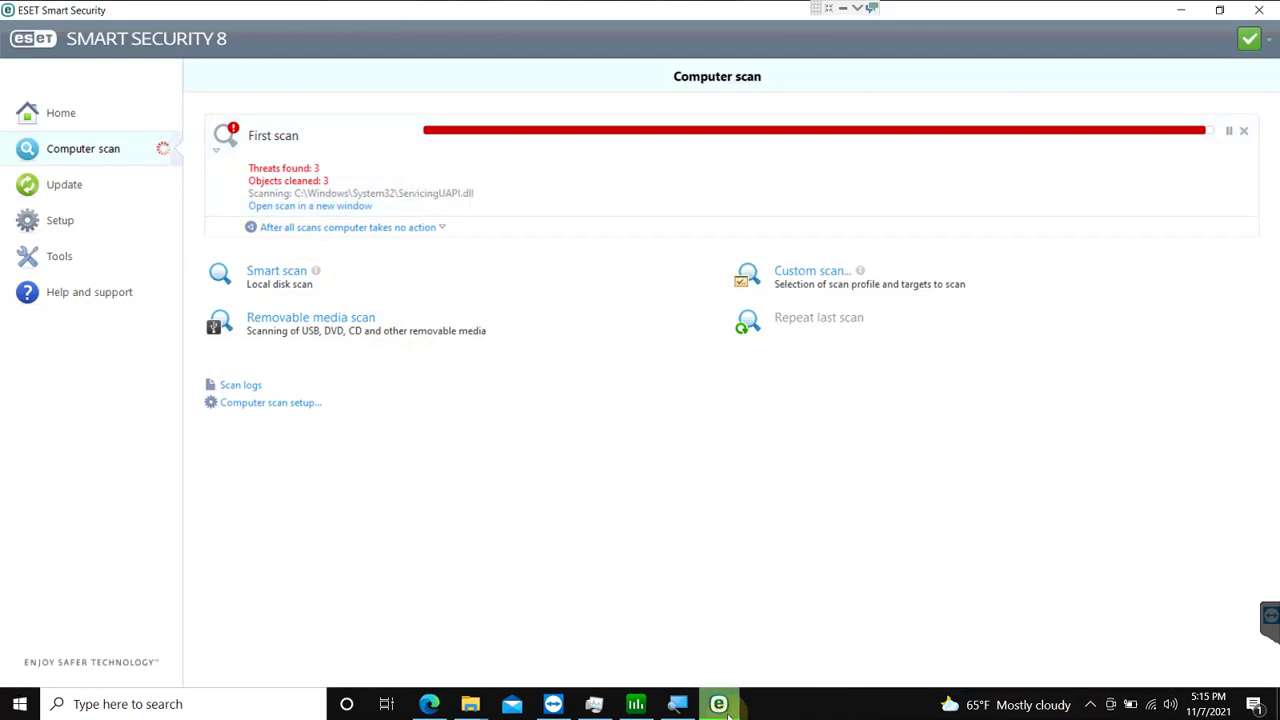
{"action": "mouse_move", "coordinate": [727, 710]}
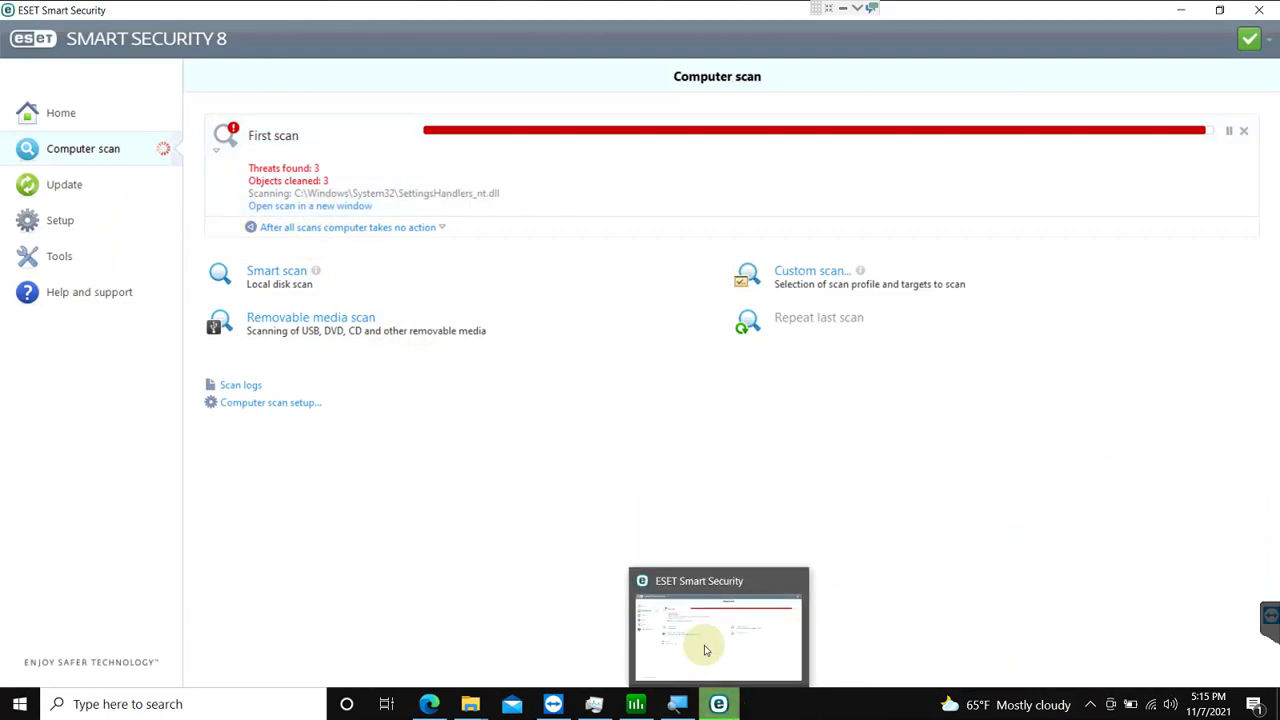
{"action": "left_click", "coordinate": [1184, 11]}
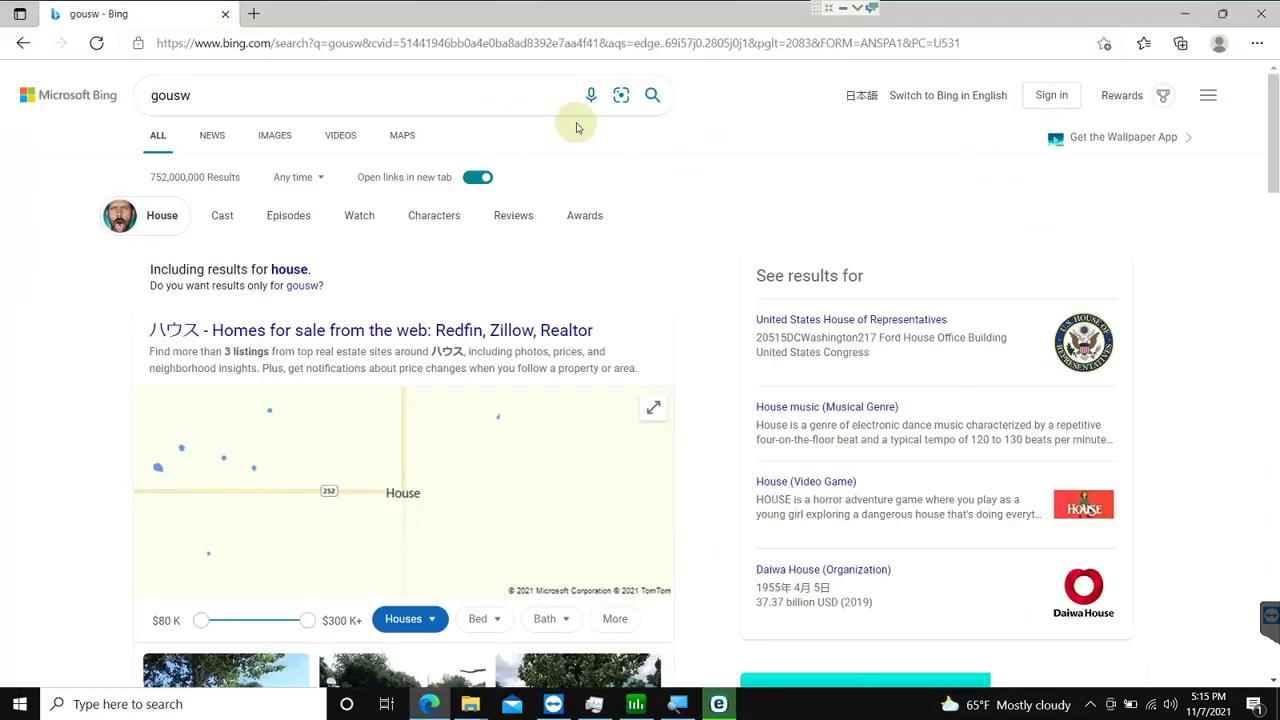
{"action": "scroll", "coordinate": [343, 336], "scroll_direction": "down", "scroll_amount": 5}
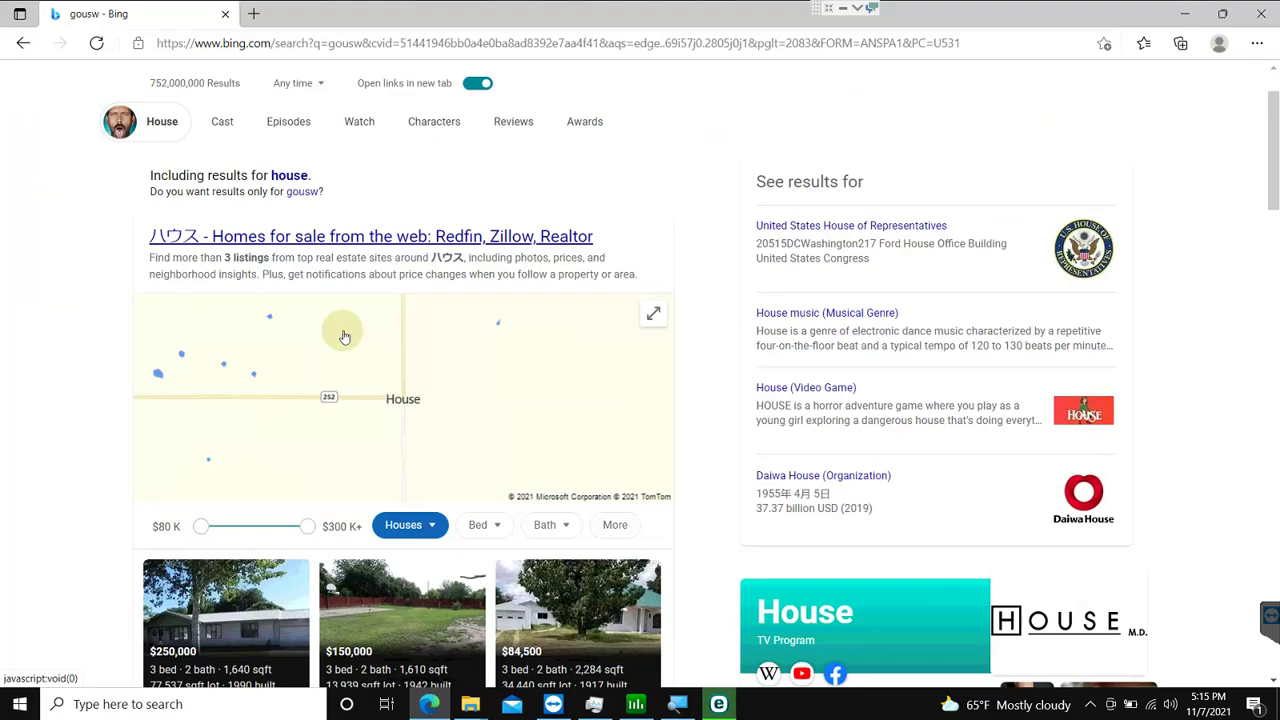
{"action": "scroll", "coordinate": [343, 336], "scroll_direction": "down", "scroll_amount": 8}
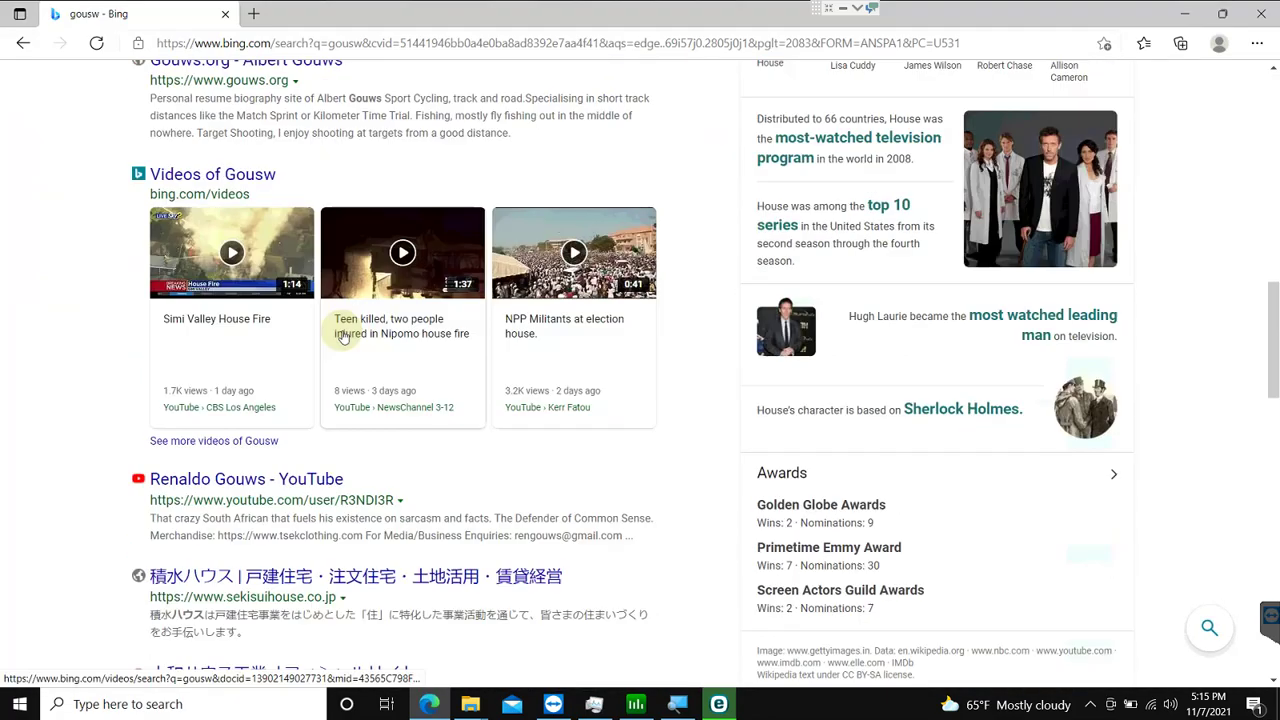
{"action": "scroll", "coordinate": [343, 331], "scroll_direction": "up", "scroll_amount": 2}
{"action": "scroll", "coordinate": [343, 331], "scroll_direction": "up", "scroll_amount": 4}
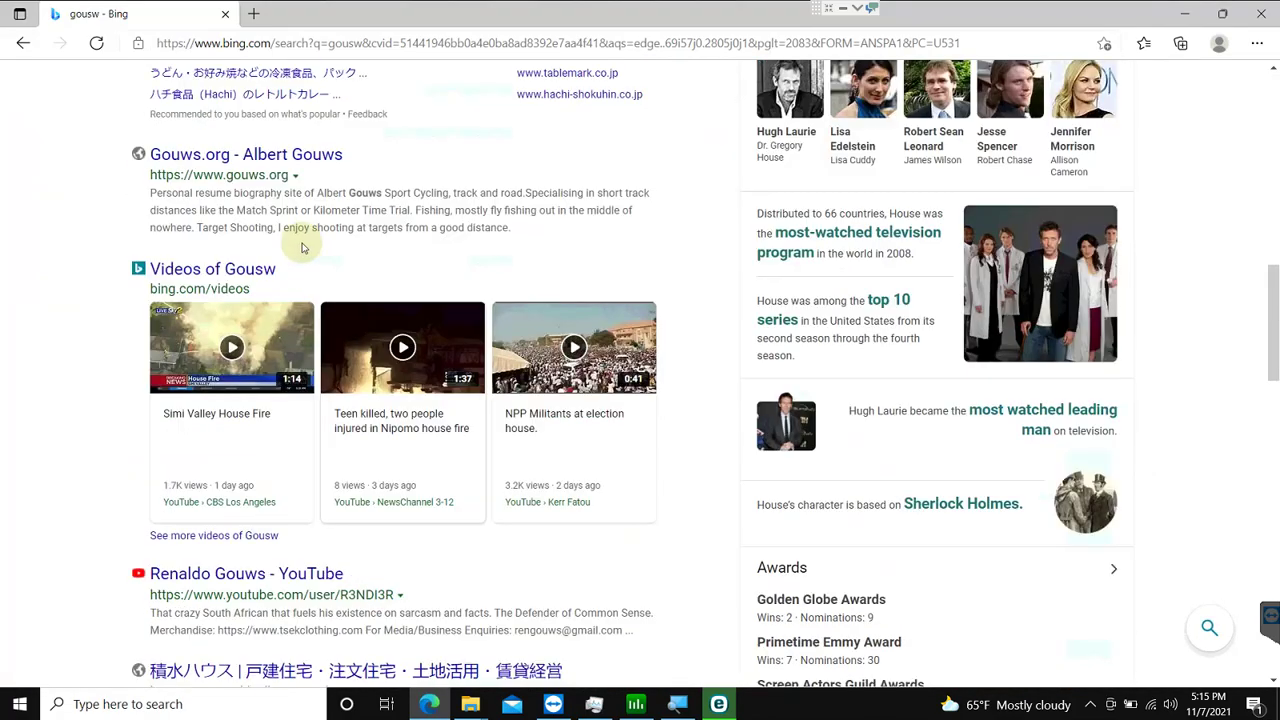
{"action": "left_click", "coordinate": [270, 43]}
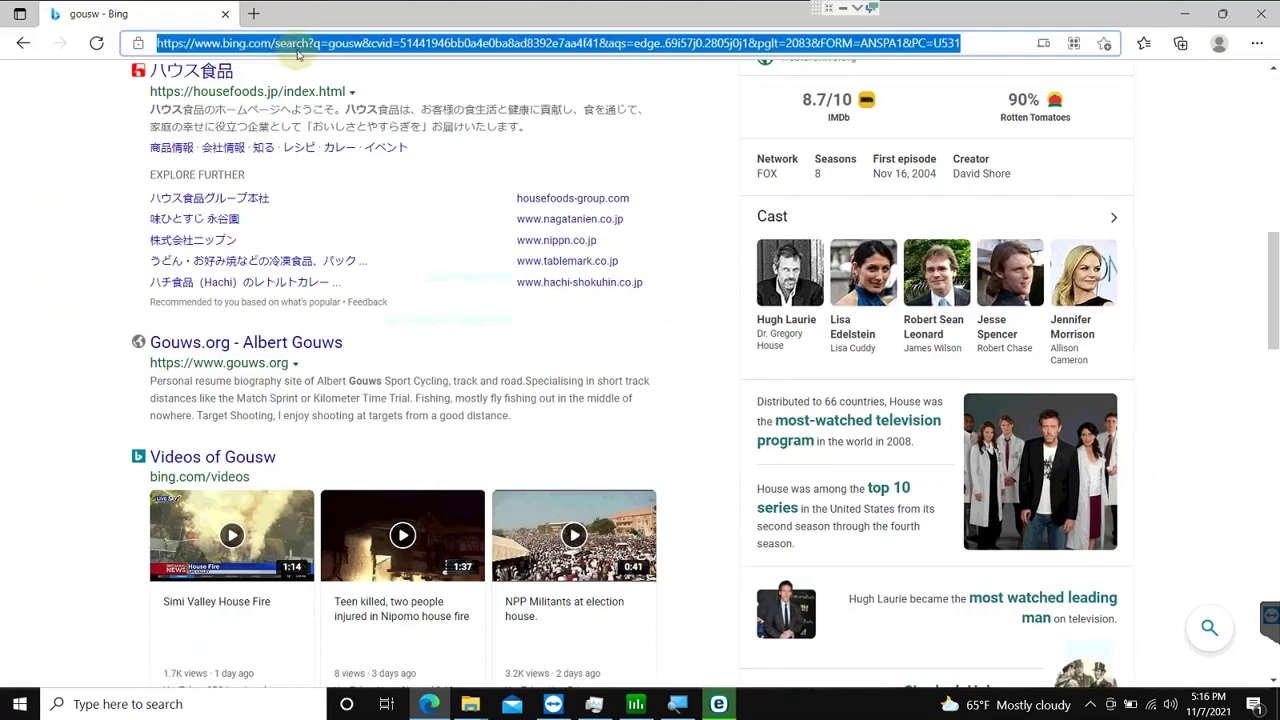
Step: Go to google.com.vn and switch the Google page to English
{"action": "type", "text": "google.com.vn"}
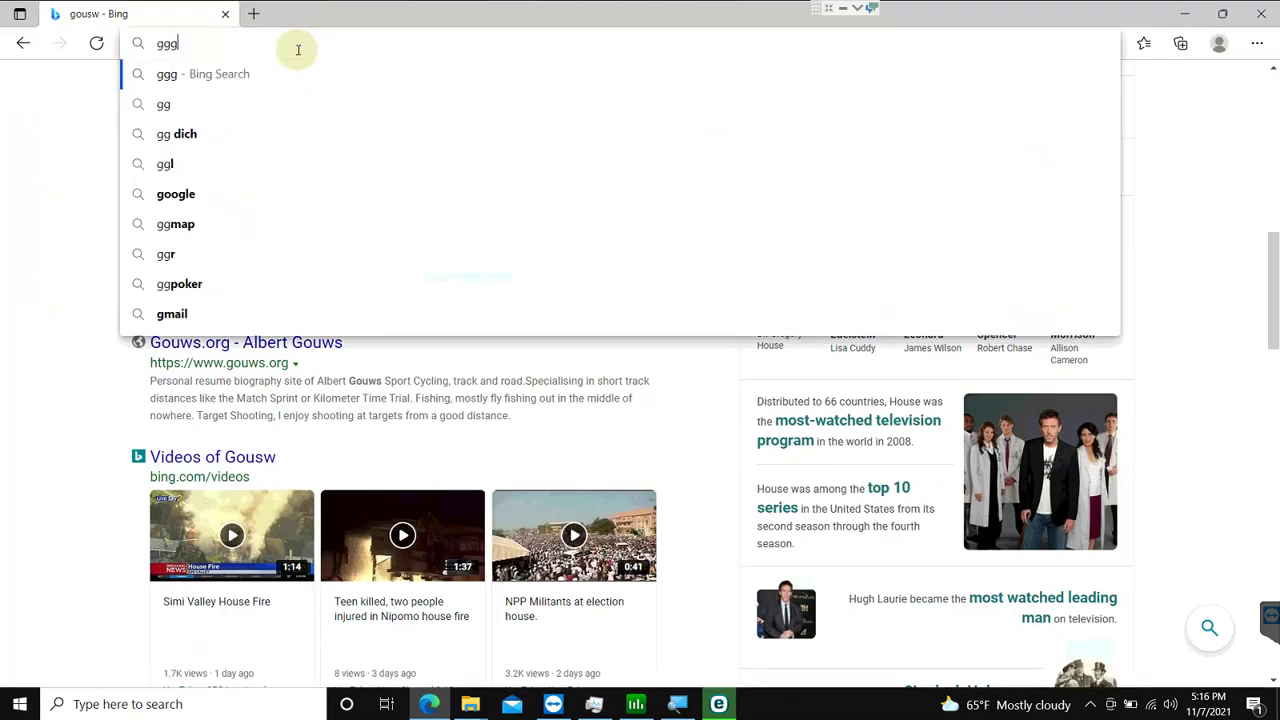
{"action": "key", "text": "Return"}
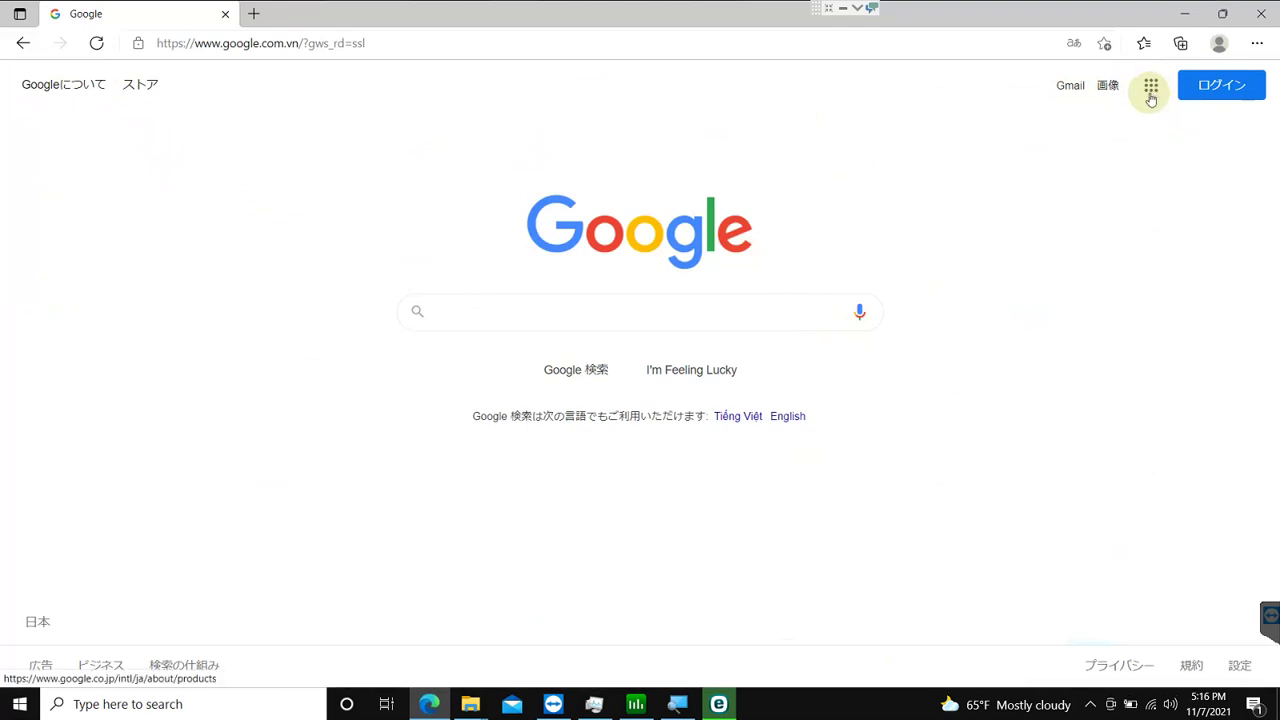
{"action": "left_click", "coordinate": [797, 418]}
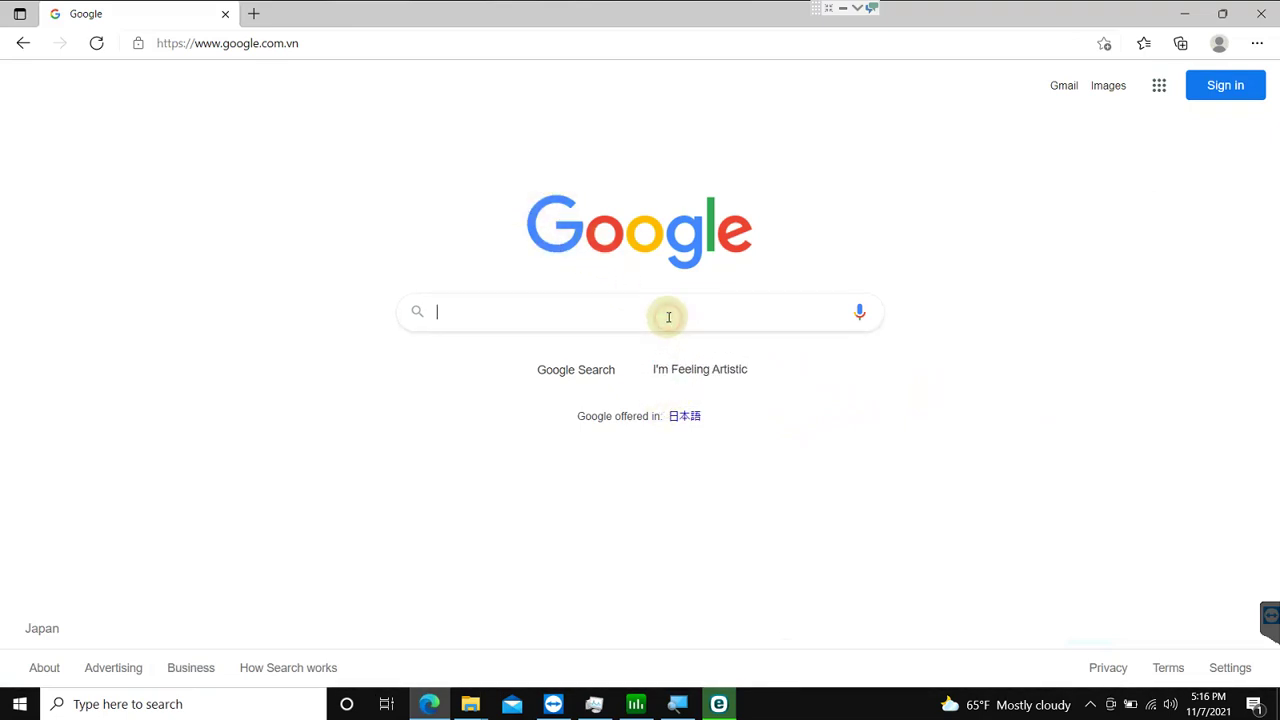
{"action": "type", "text": "l"}
{"action": "key", "text": "BackSpace"}
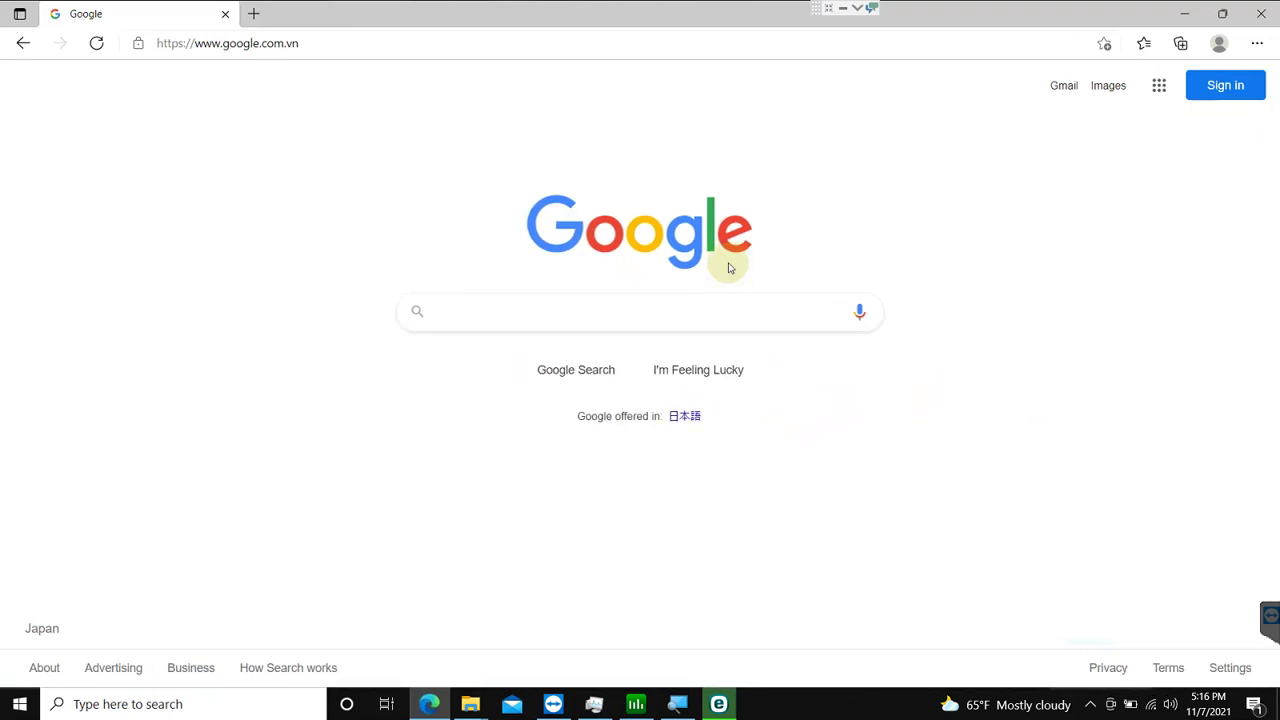
Step: Open the shared Google Drive folder link in the address bar
{"action": "left_click", "coordinate": [557, 51]}
{"action": "type", "text": "gousw"}
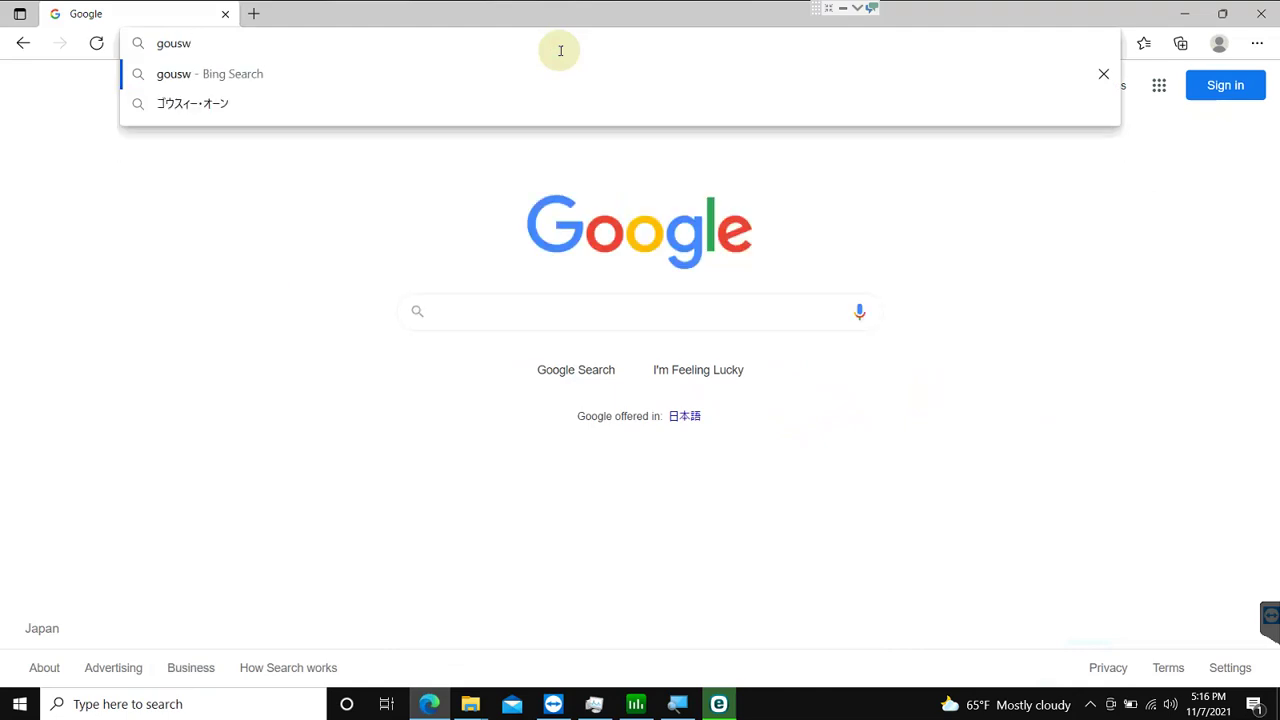
{"action": "key", "text": "BackSpace"}
{"action": "key", "text": "BackSpace"}
{"action": "key", "text": "BackSpace"}
{"action": "key", "text": "BackSpace"}
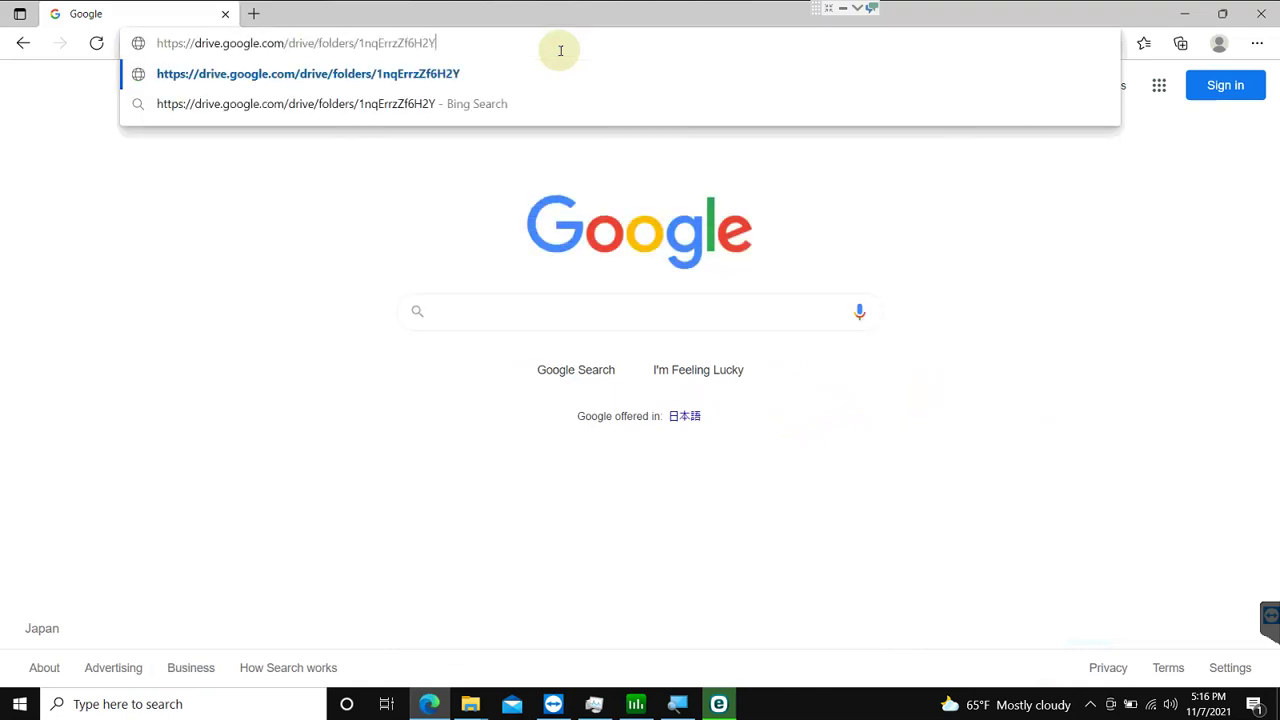
{"action": "key", "text": "Return"}
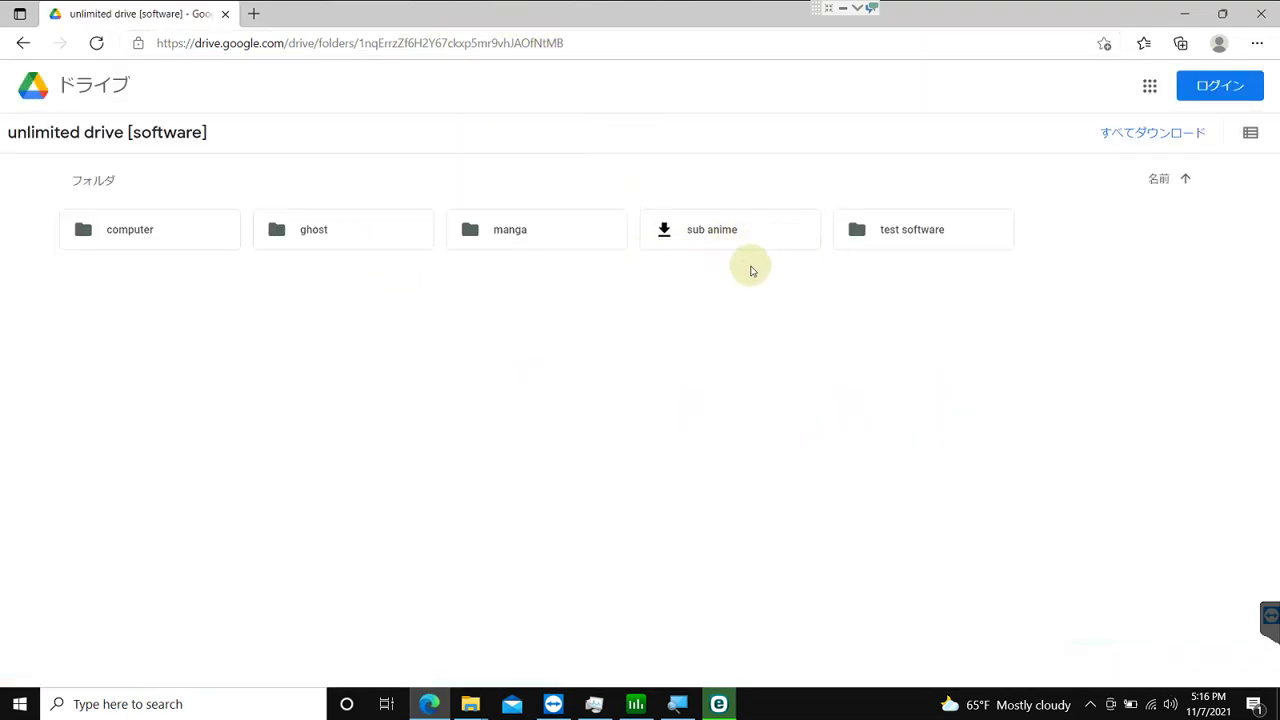
Step: Look inside the computer, sub anime and test software folders of the shared drive
{"action": "double_click", "coordinate": [158, 243]}
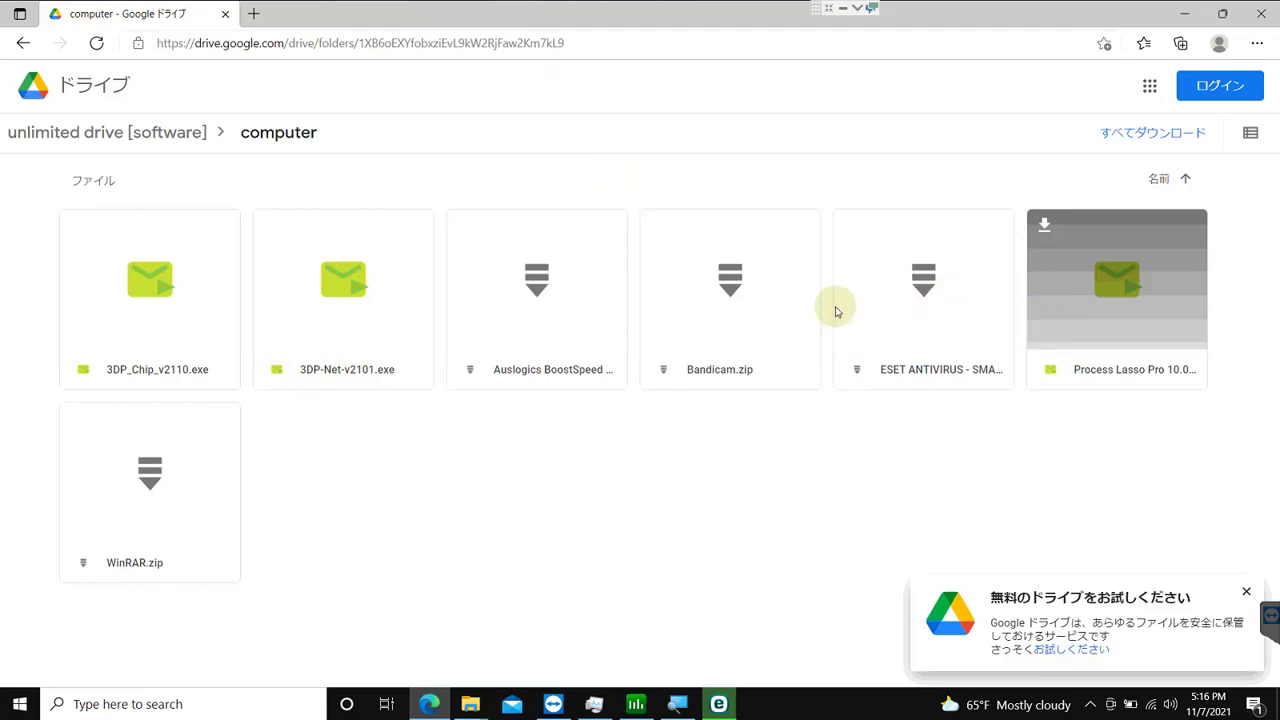
{"action": "left_click", "coordinate": [185, 146]}
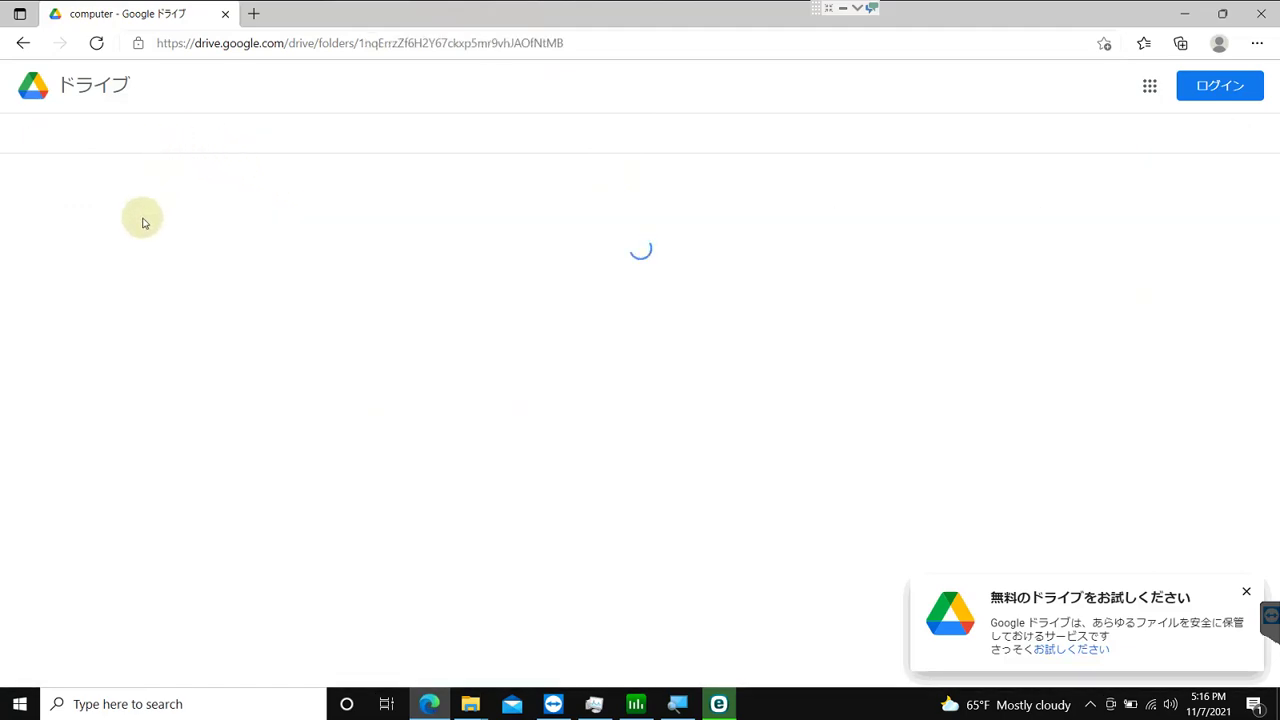
{"action": "double_click", "coordinate": [786, 229]}
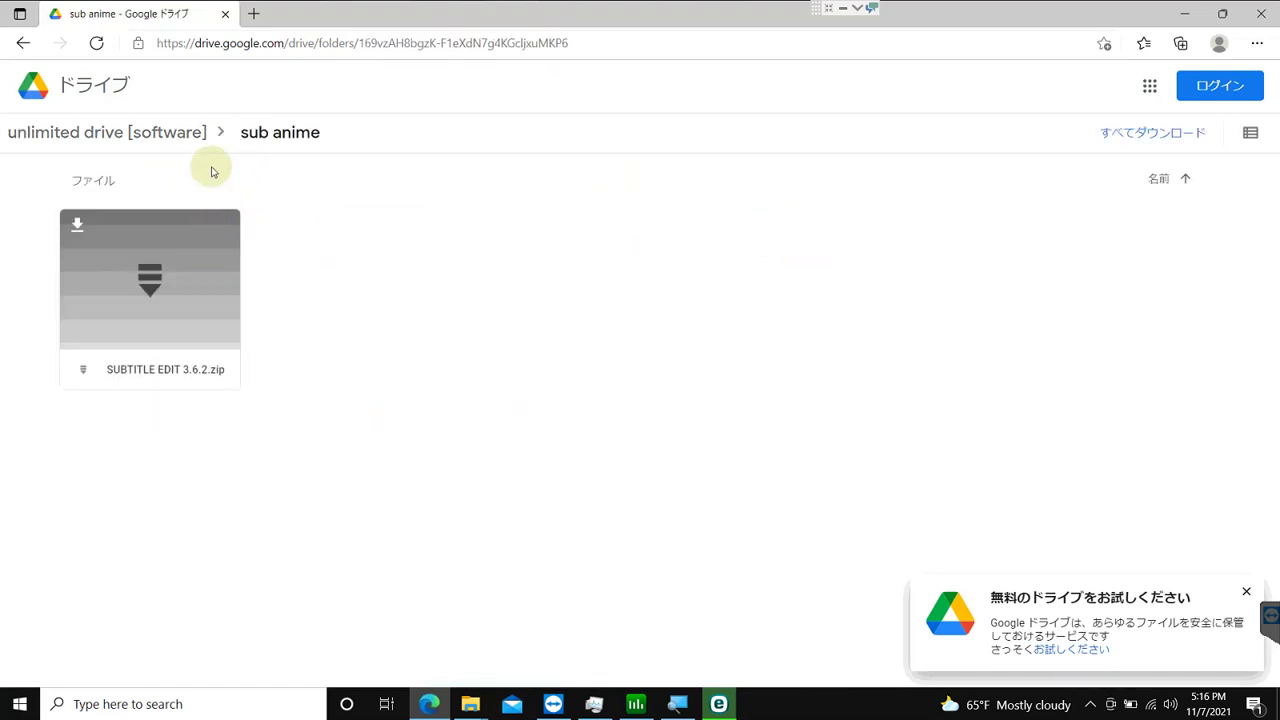
{"action": "left_click", "coordinate": [190, 134]}
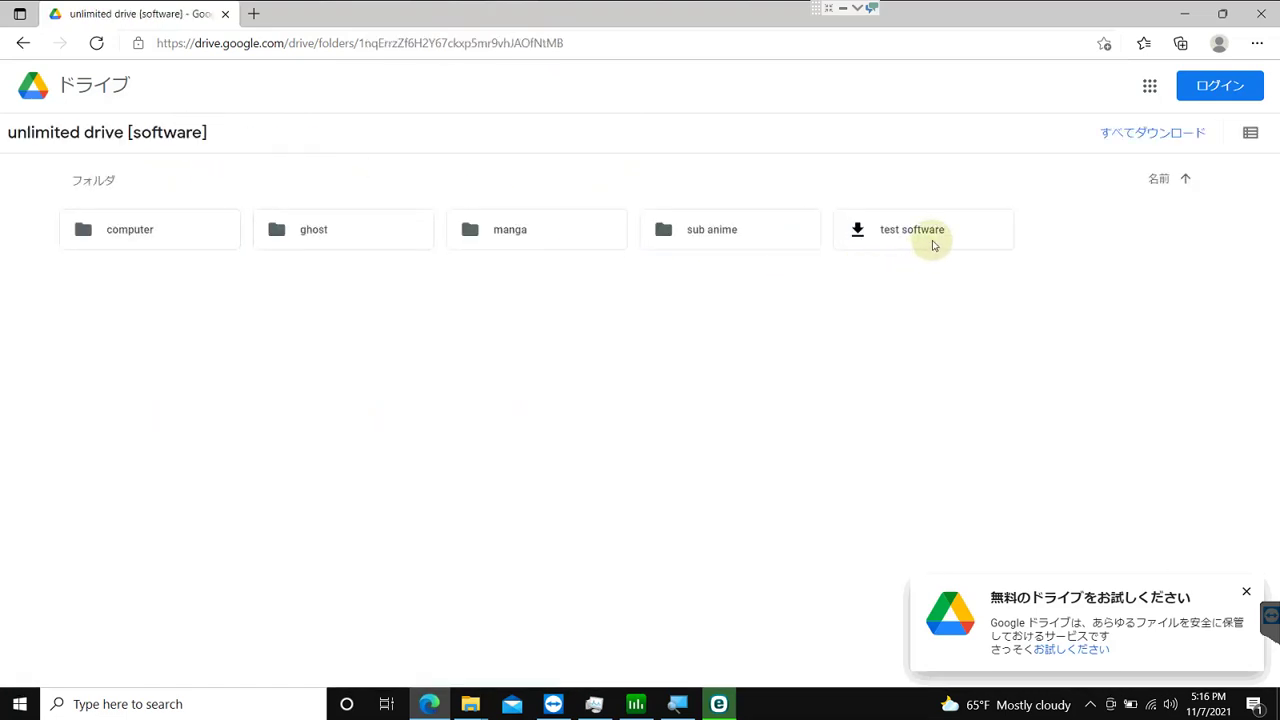
{"action": "double_click", "coordinate": [893, 243]}
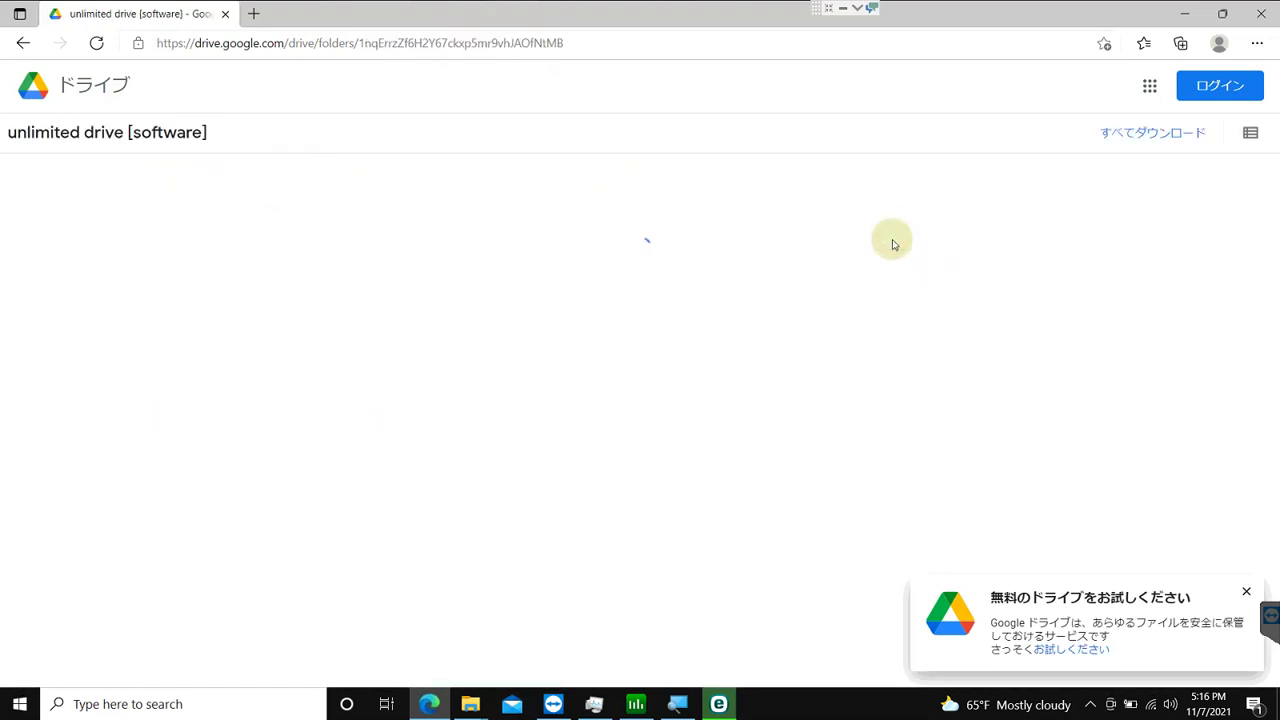
{"action": "left_click", "coordinate": [116, 136]}
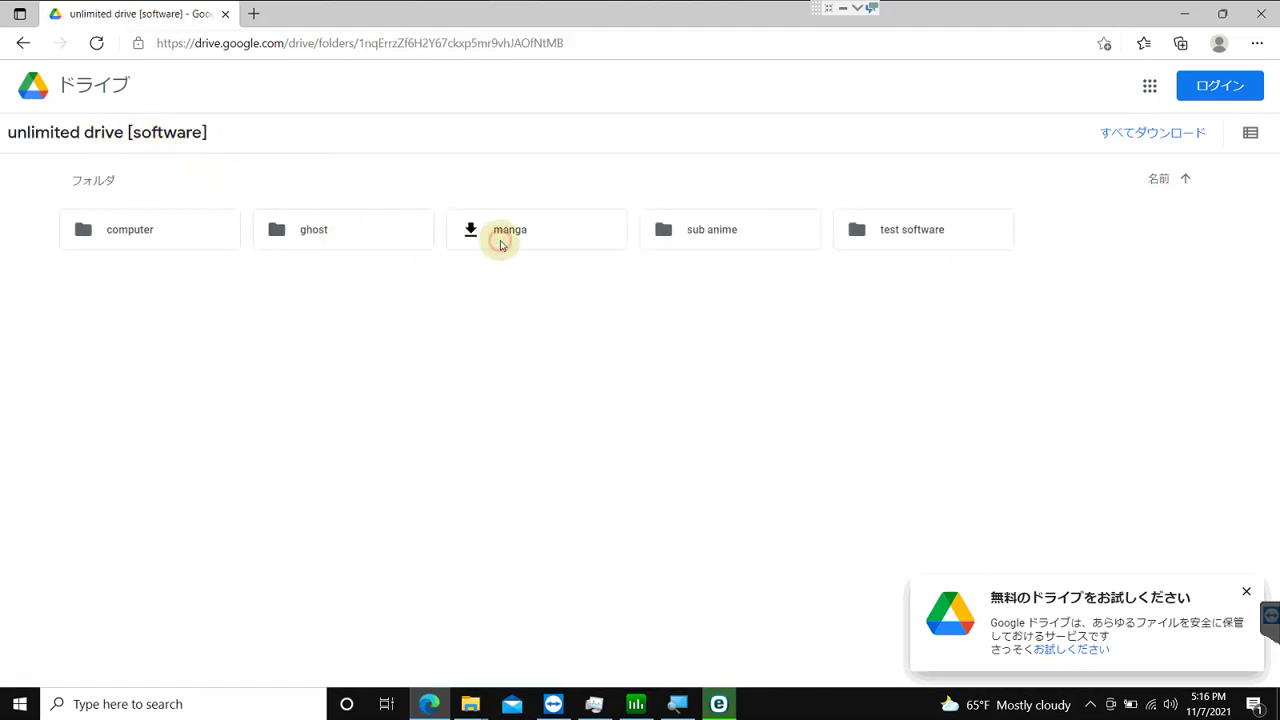
Step: Go into manga > ảnh gốc > bleach and download chap 001-100.rar despite the virus-scan warning
{"action": "double_click", "coordinate": [500, 242]}
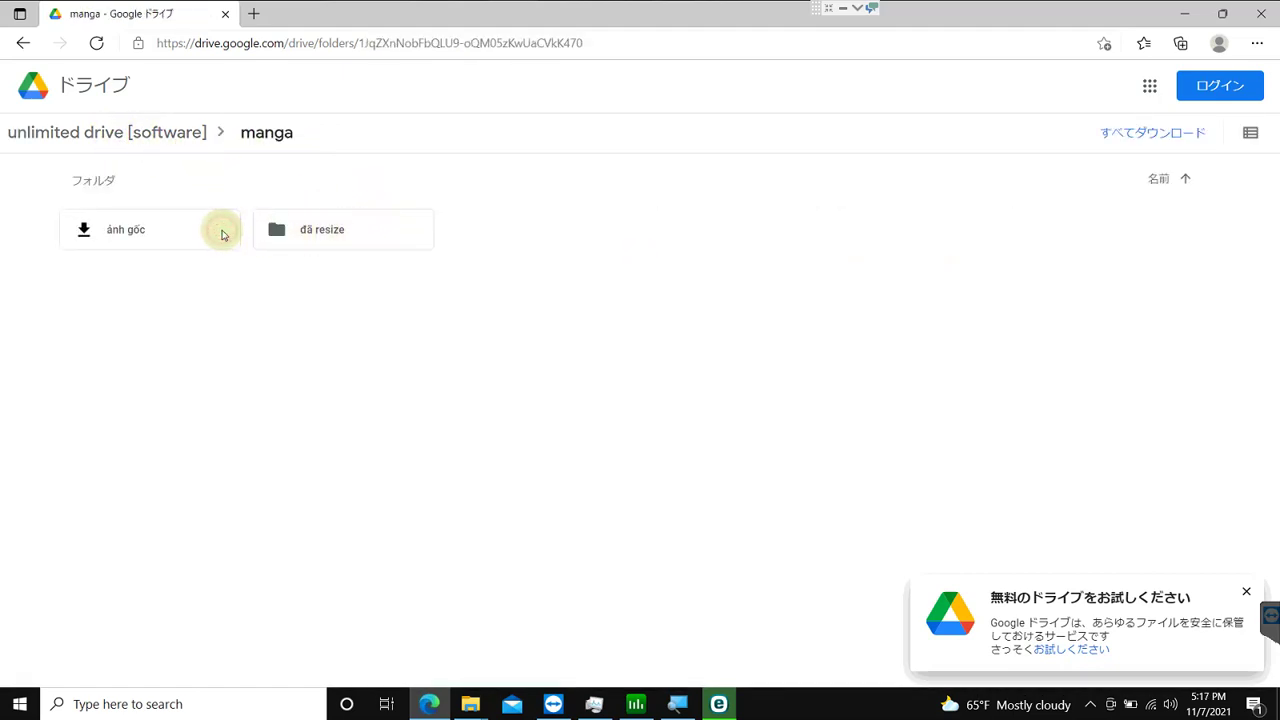
{"action": "double_click", "coordinate": [223, 234]}
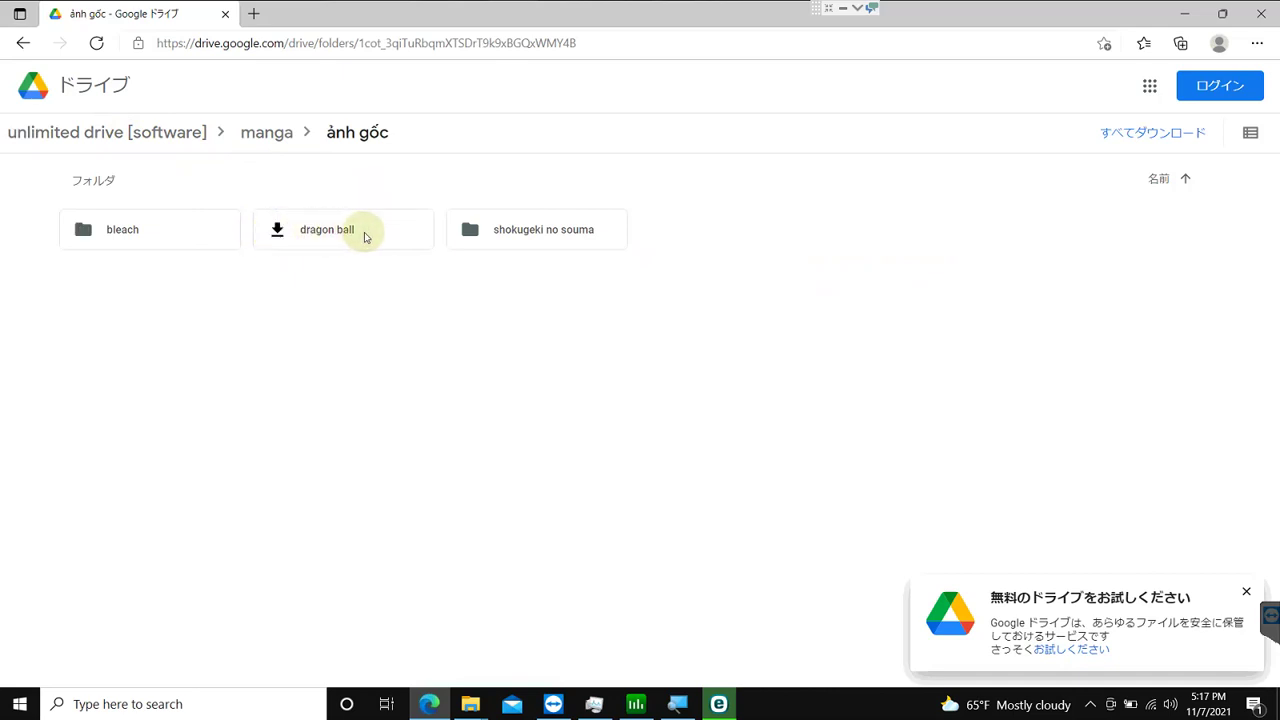
{"action": "double_click", "coordinate": [500, 240]}
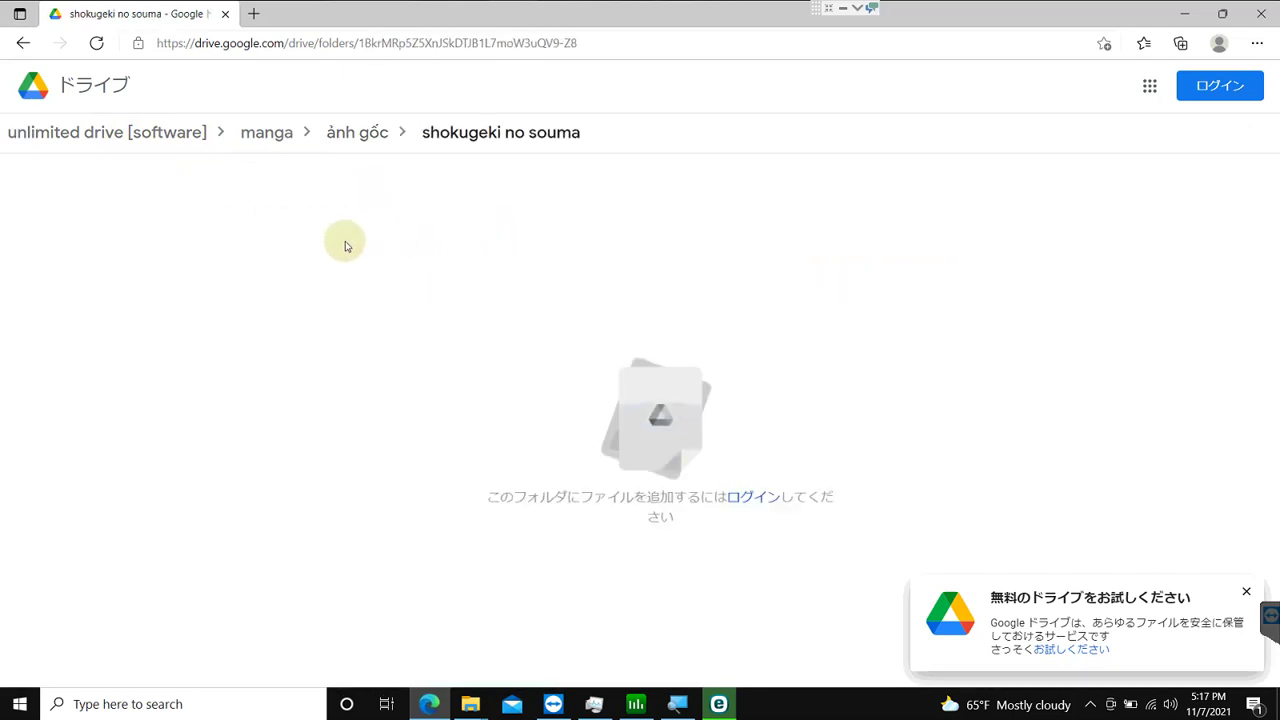
{"action": "left_click", "coordinate": [353, 150]}
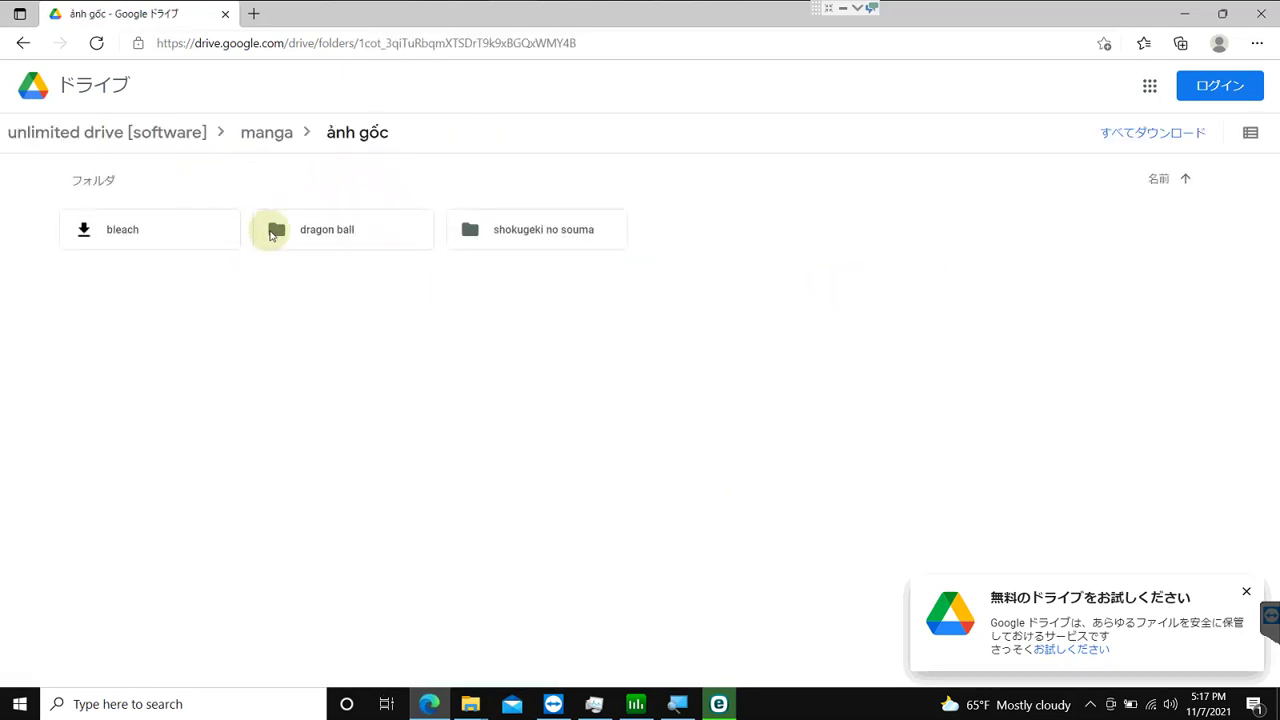
{"action": "left_click", "coordinate": [281, 231]}
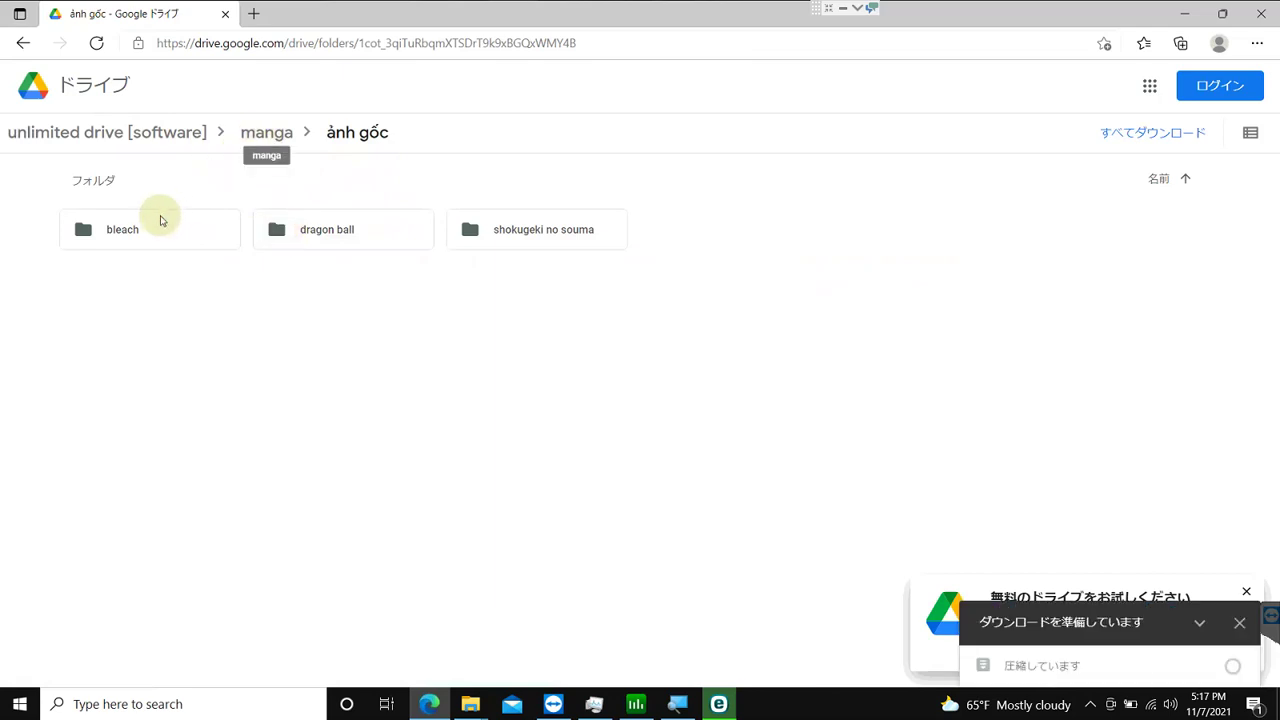
{"action": "left_click", "coordinate": [159, 222]}
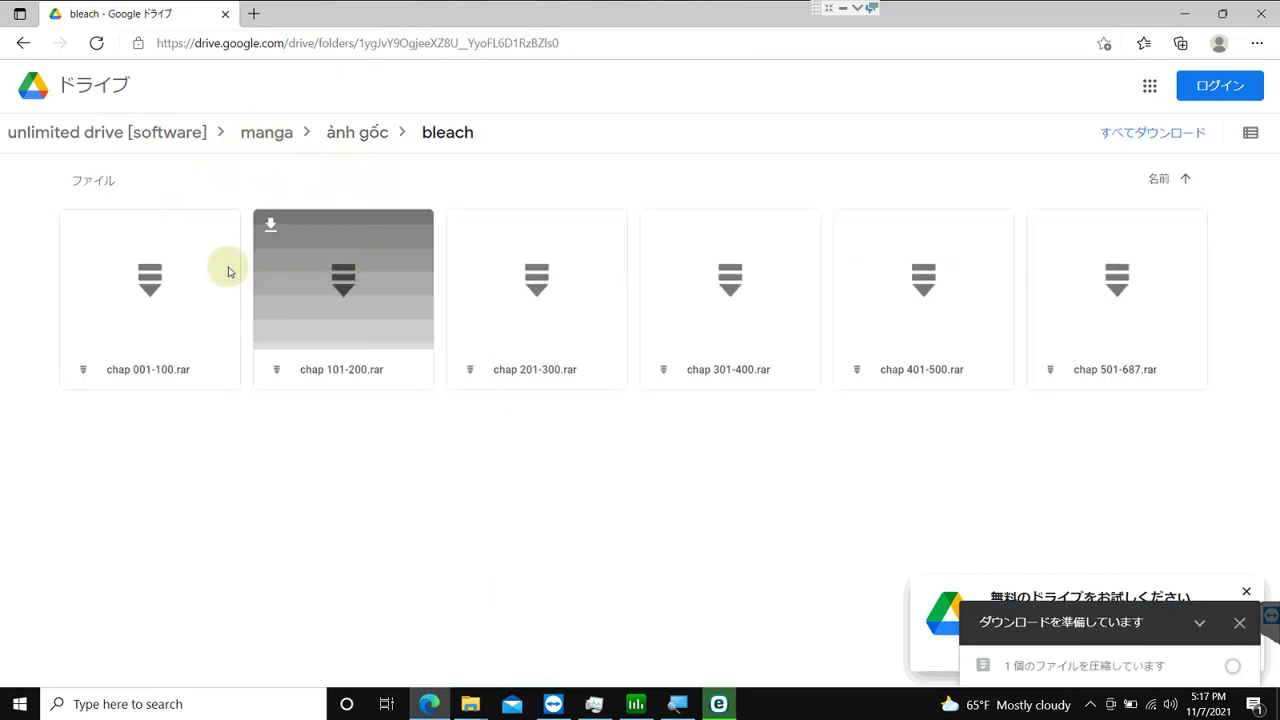
{"action": "left_click", "coordinate": [78, 233]}
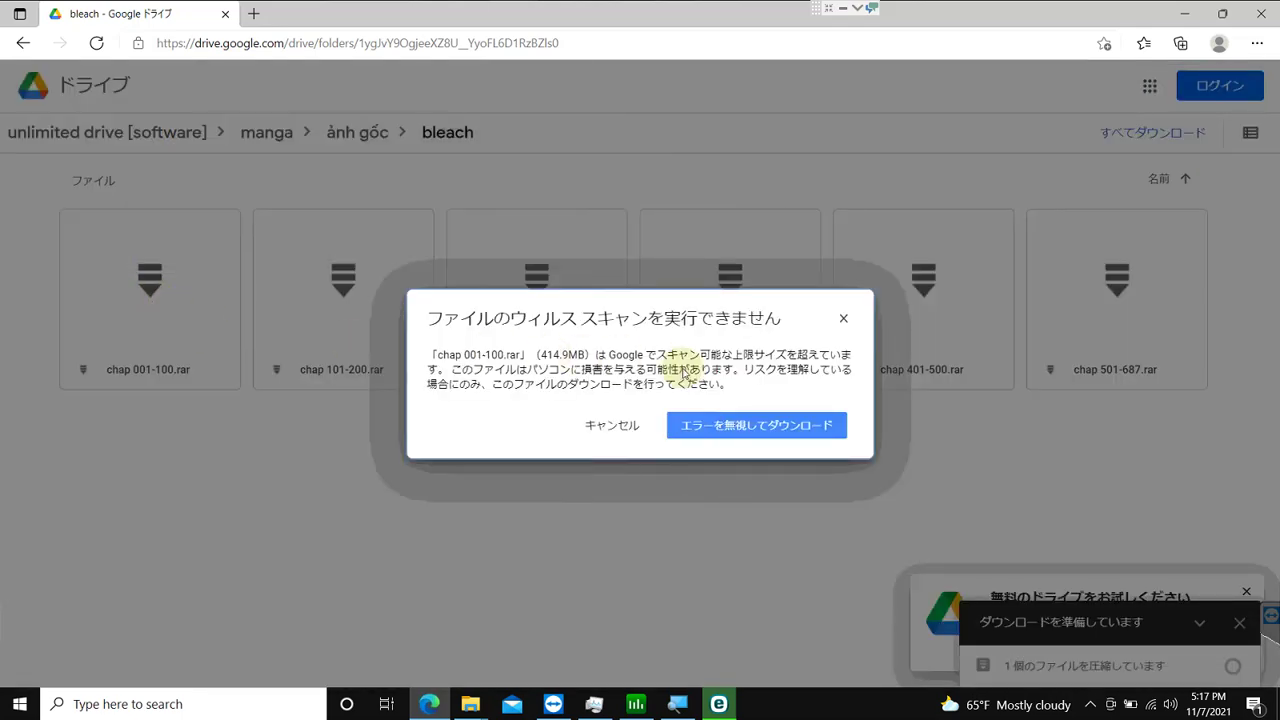
{"action": "left_click", "coordinate": [748, 433]}
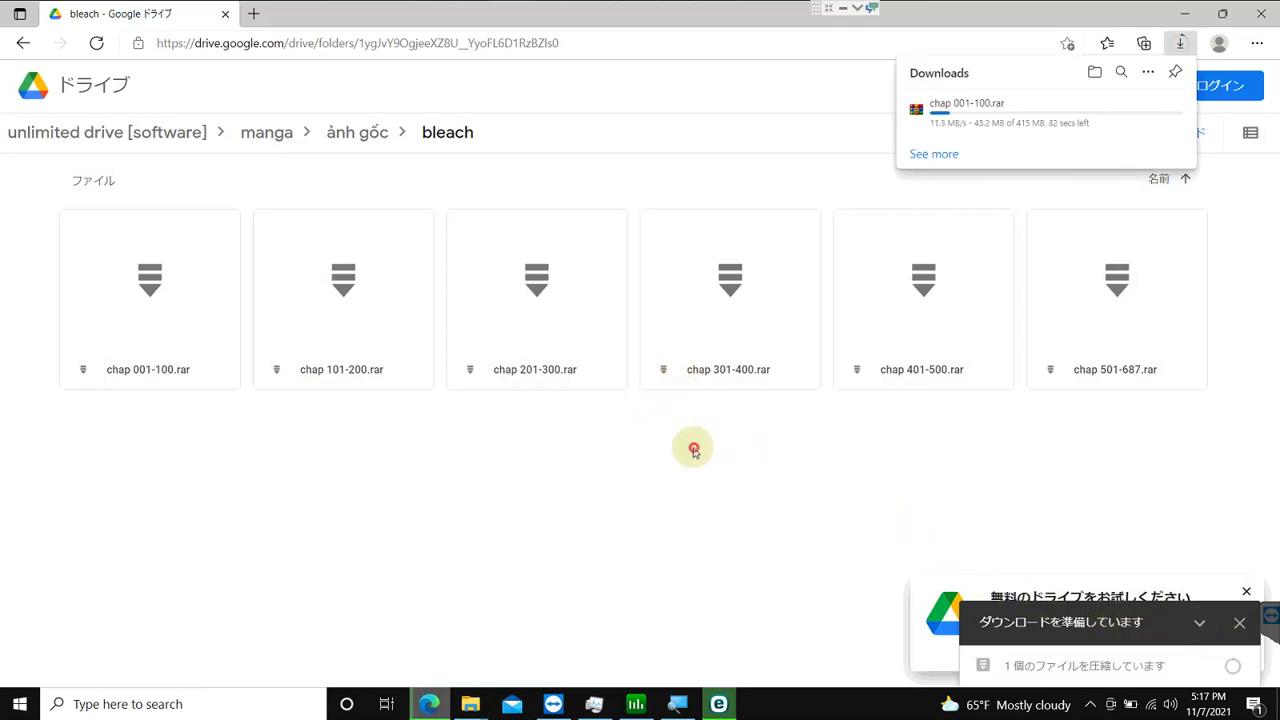
Step: Search Bing for 'spotify rsload.net' in a new tab
{"action": "key", "text": "ctrl+t"}
{"action": "type", "text": "tr"}
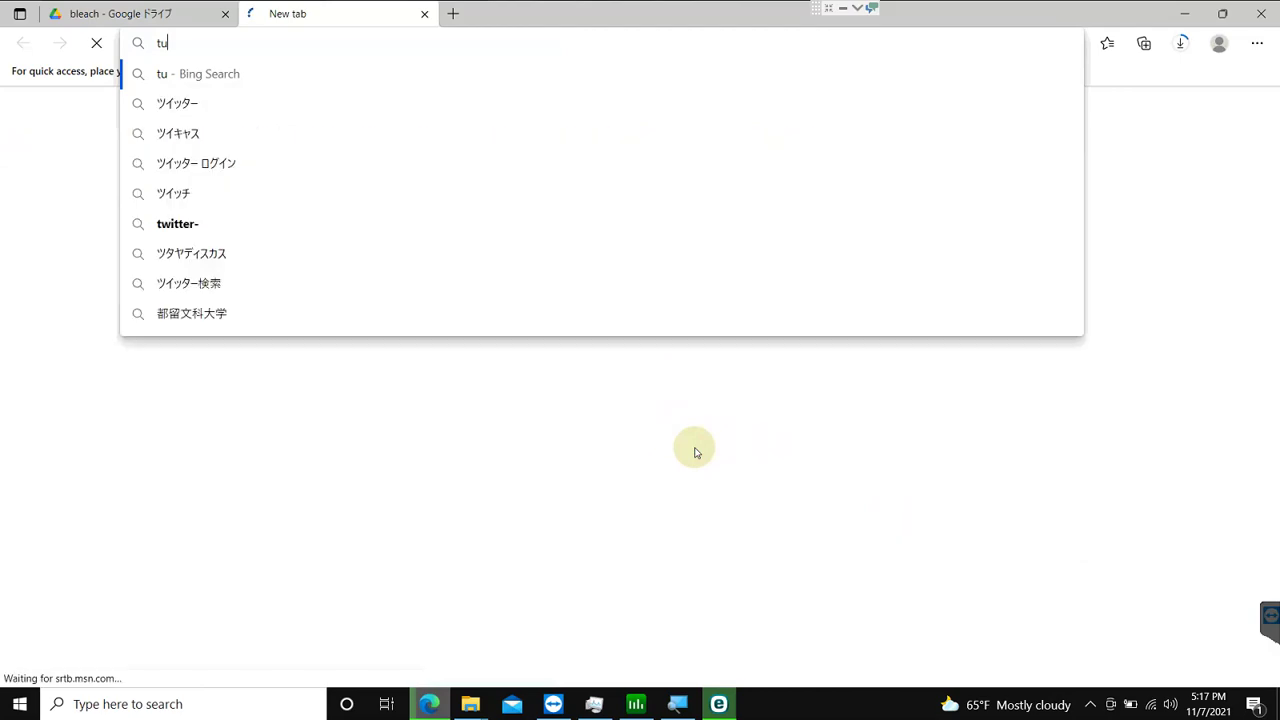
{"action": "key", "text": "BackSpace"}
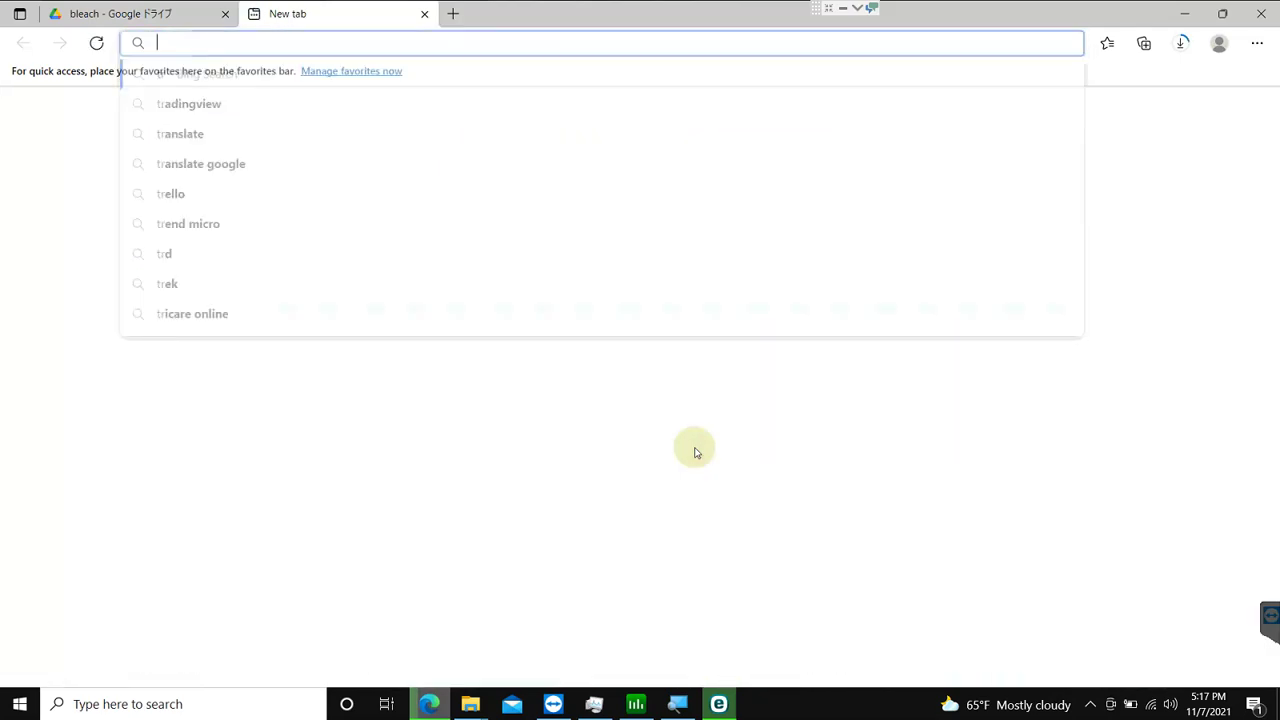
{"action": "type", "text": "rsload.net"}
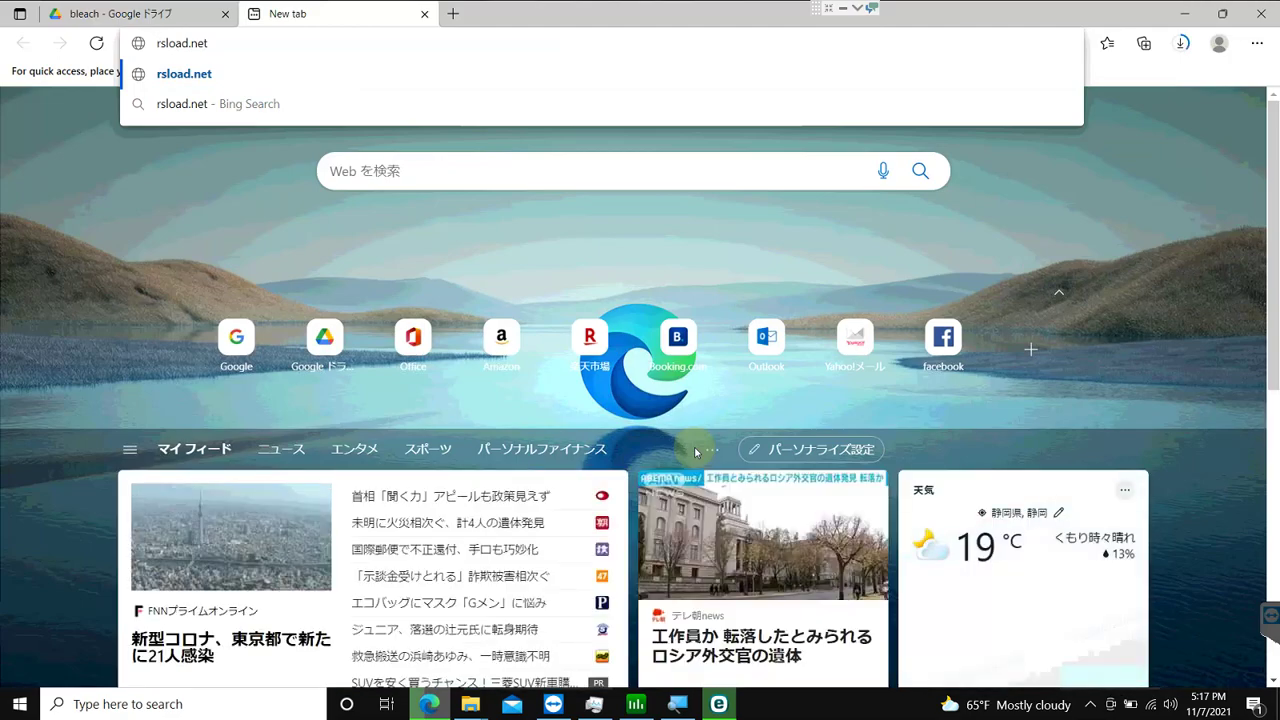
{"action": "type", "text": "s"}
{"action": "key", "text": "BackSpace"}
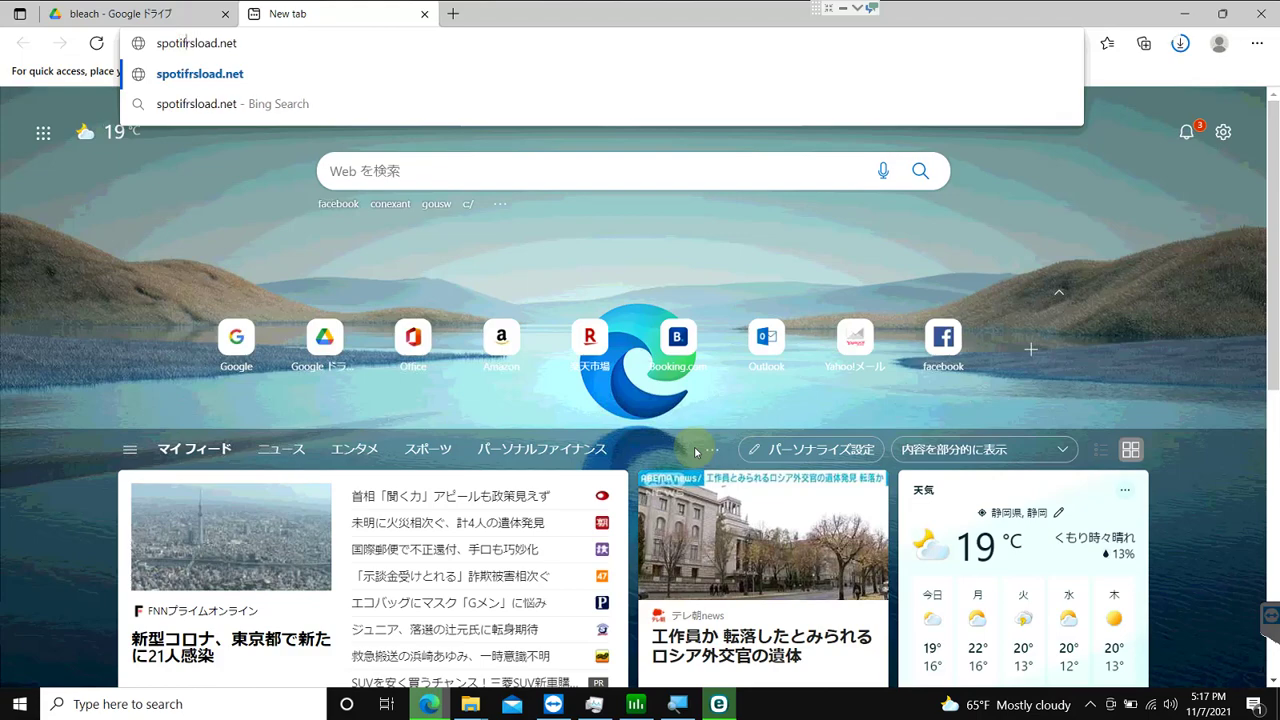
{"action": "type", "text": "y"}
{"action": "key", "text": "Return"}
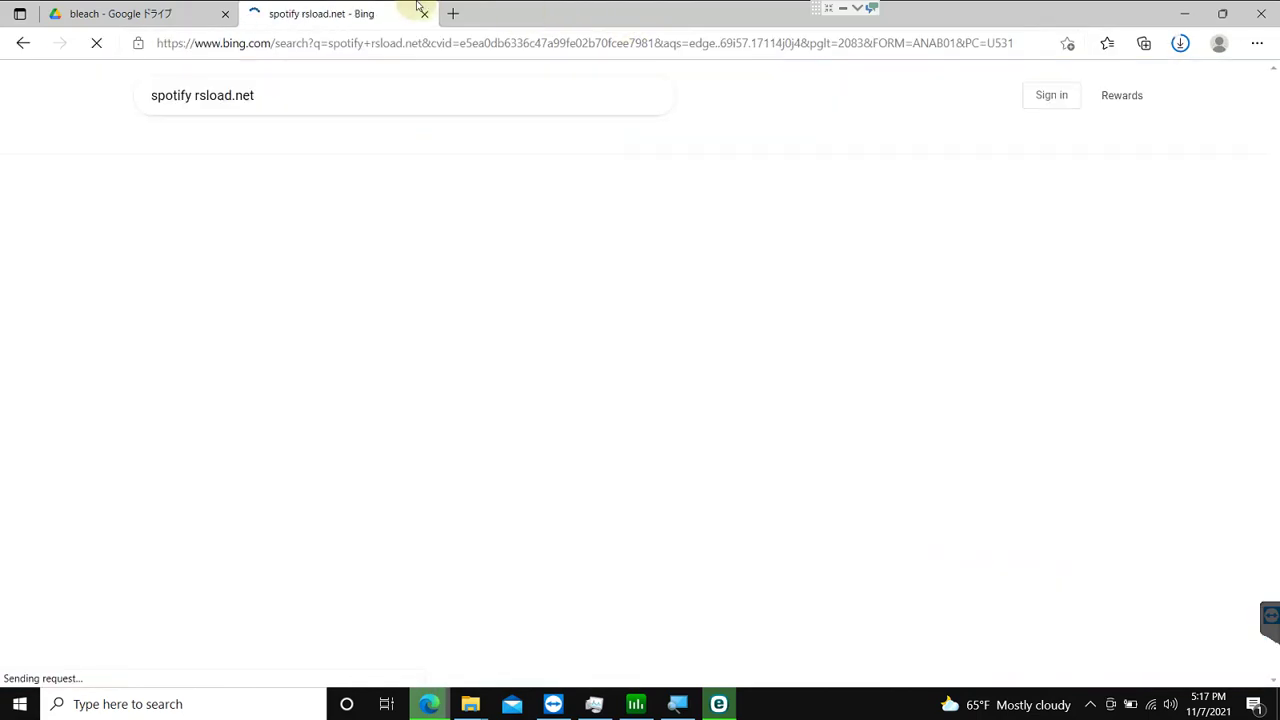
Step: Search 'spotify rsload.net' on google.com.vn and switch to the rsload.net Sidify tab
{"action": "left_click", "coordinate": [265, 44]}
{"action": "type", "text": "gg"}
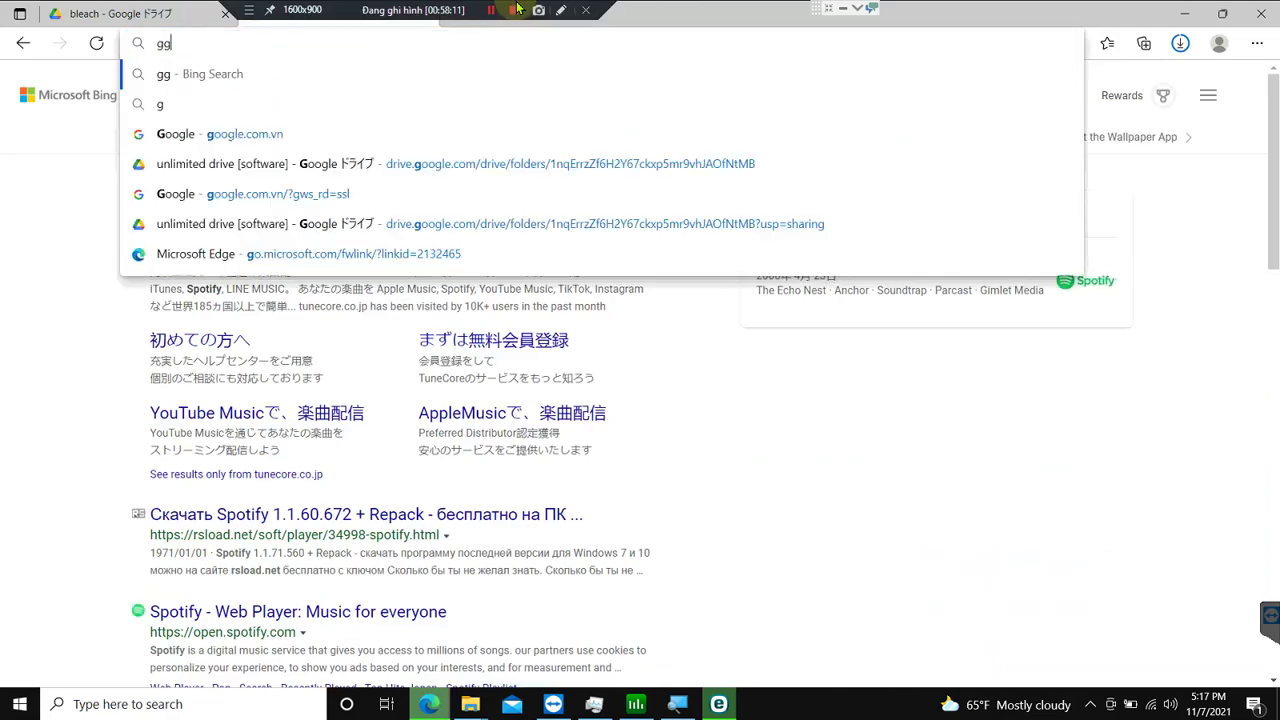
{"action": "key", "text": "BackSpace"}
{"action": "key", "text": "BackSpace"}
{"action": "type", "text": "google"}
{"action": "key", "text": "Return"}
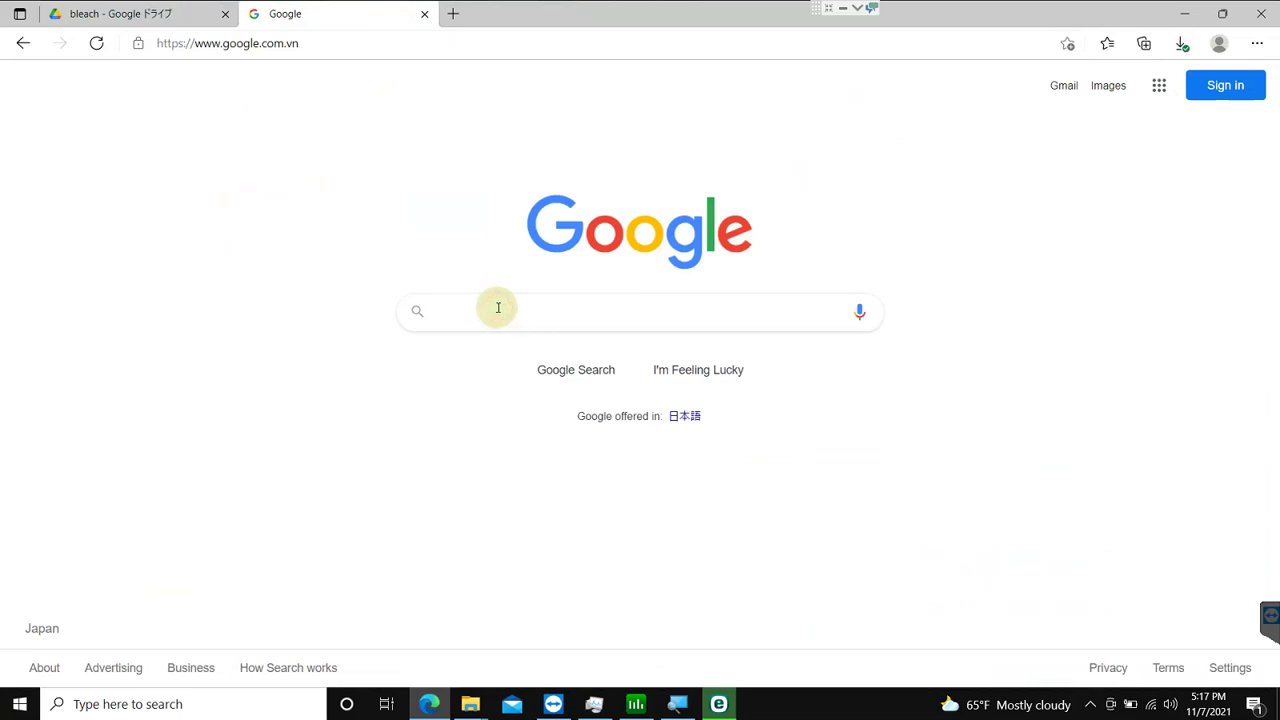
{"action": "type", "text": "sof"}
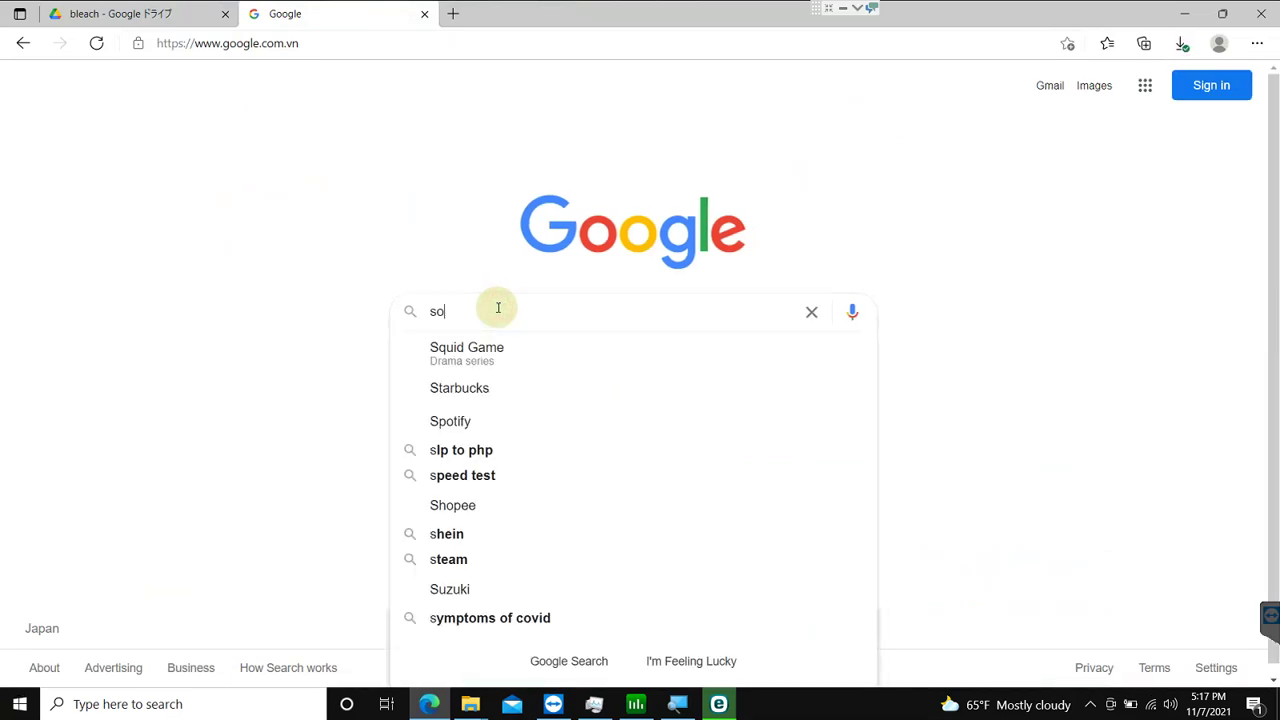
{"action": "key", "text": "BackSpace"}
{"action": "key", "text": "BackSpace"}
{"action": "key", "text": "BackSpace"}
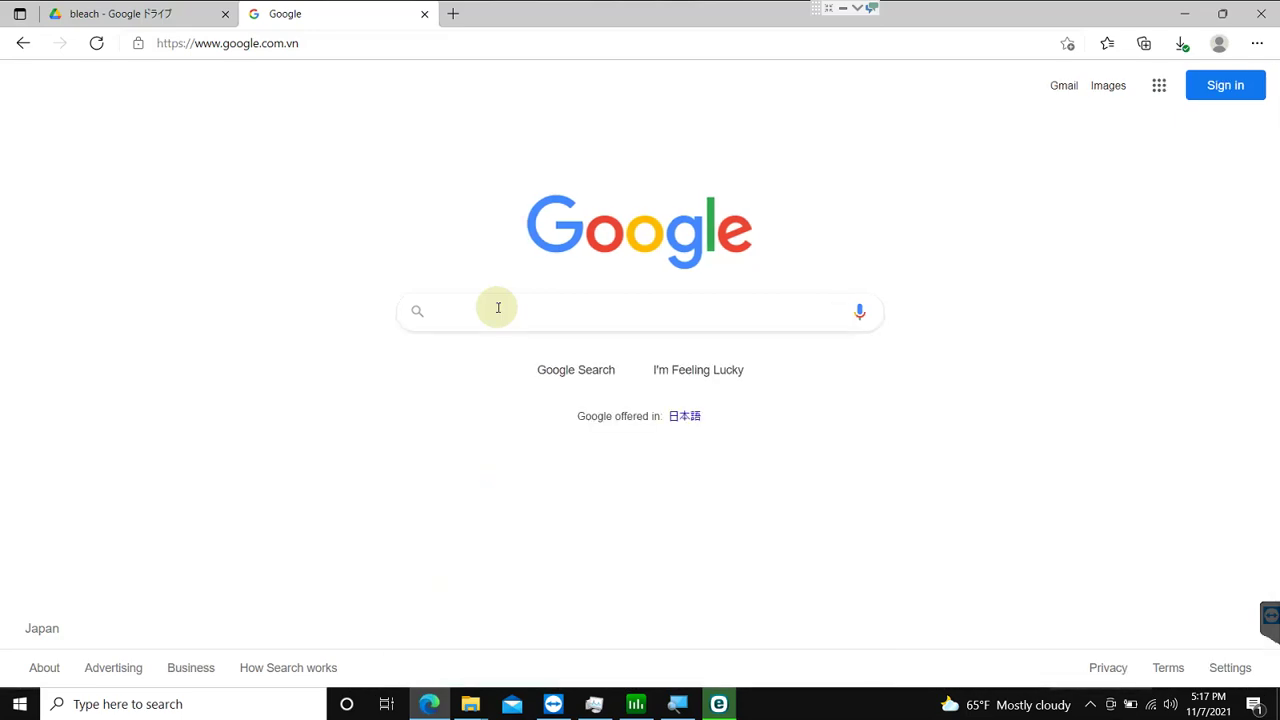
{"action": "type", "text": "spotify "}
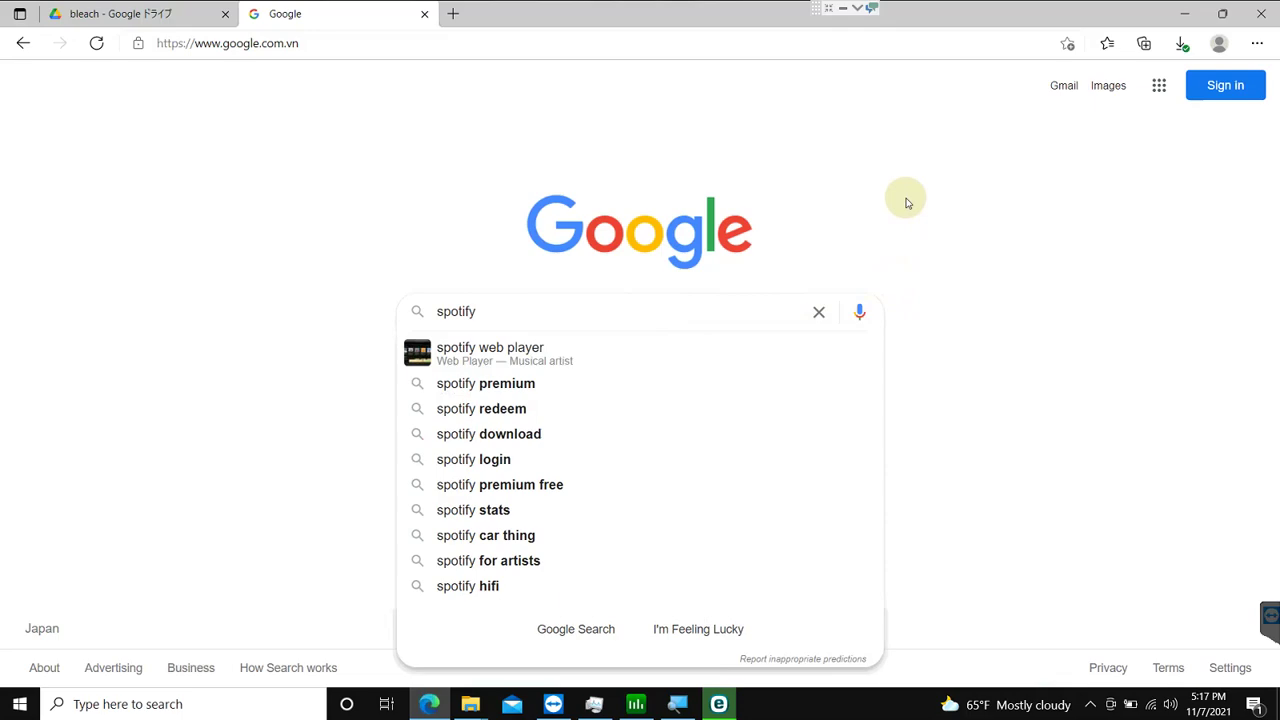
{"action": "type", "text": "rsl"}
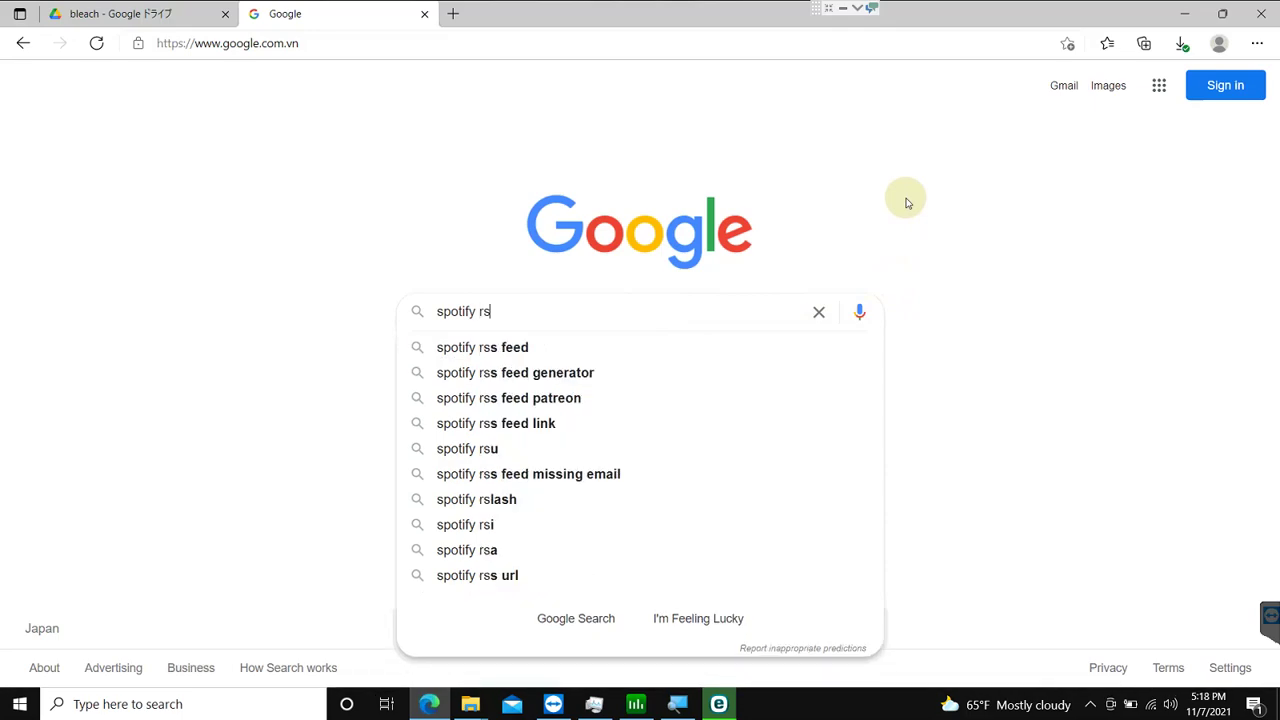
{"action": "key", "text": "BackSpace"}
{"action": "key", "text": "BackSpace"}
{"action": "key", "text": "BackSpace"}
{"action": "type", "text": "rsload.net"}
{"action": "key", "text": "Return"}
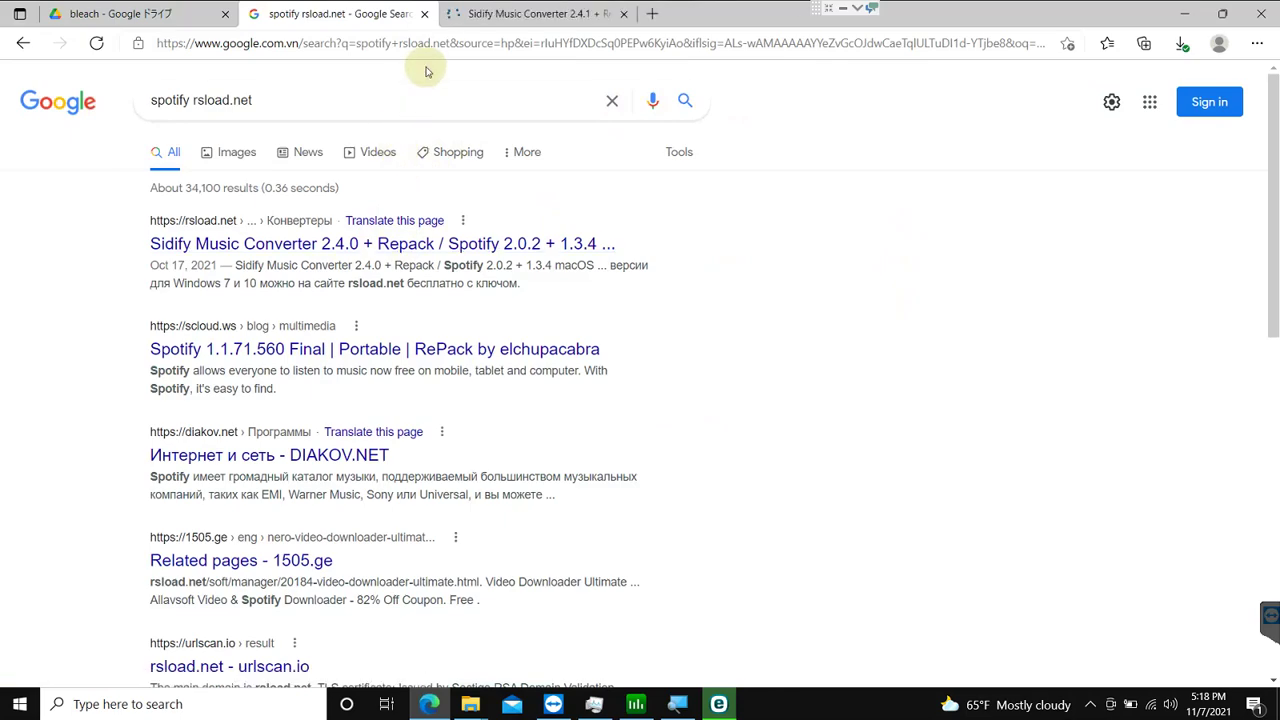
{"action": "key", "text": "ctrl+Tab"}
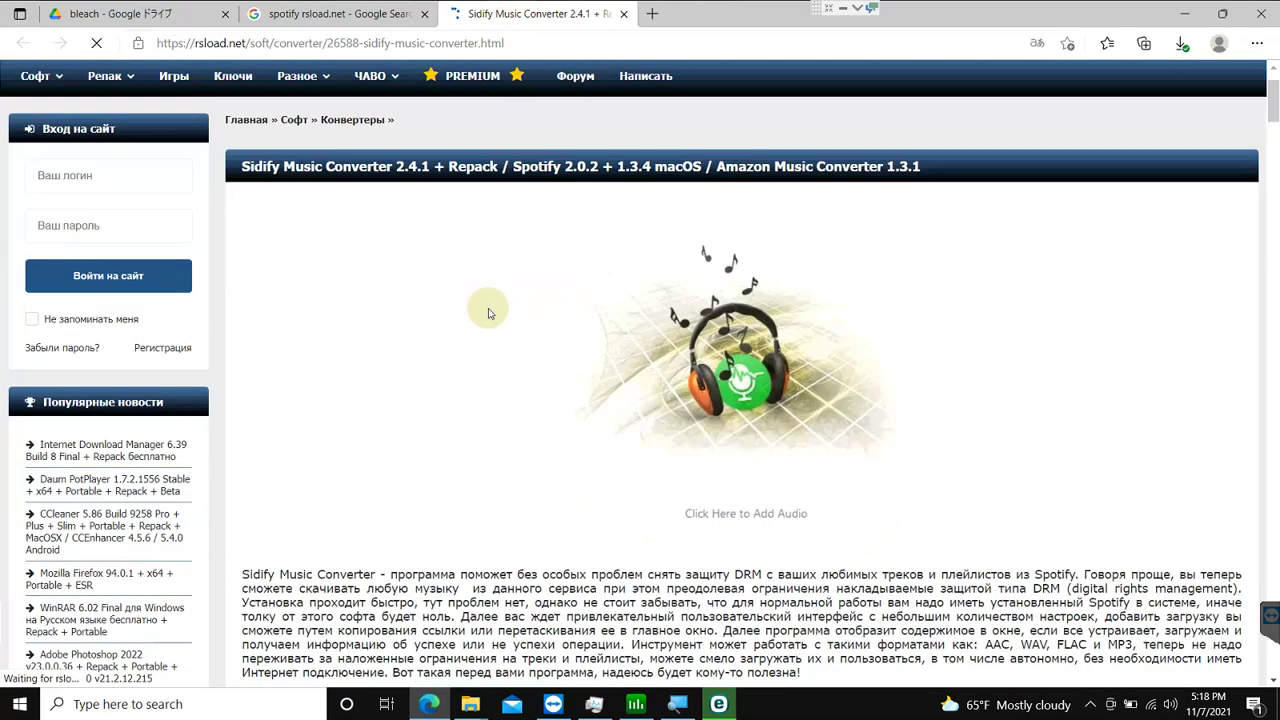
Step: Open the rsload.net Sidify Music Converter page and translate it from Russian into English
{"action": "scroll", "coordinate": [486, 310], "scroll_direction": "down", "scroll_amount": 5}
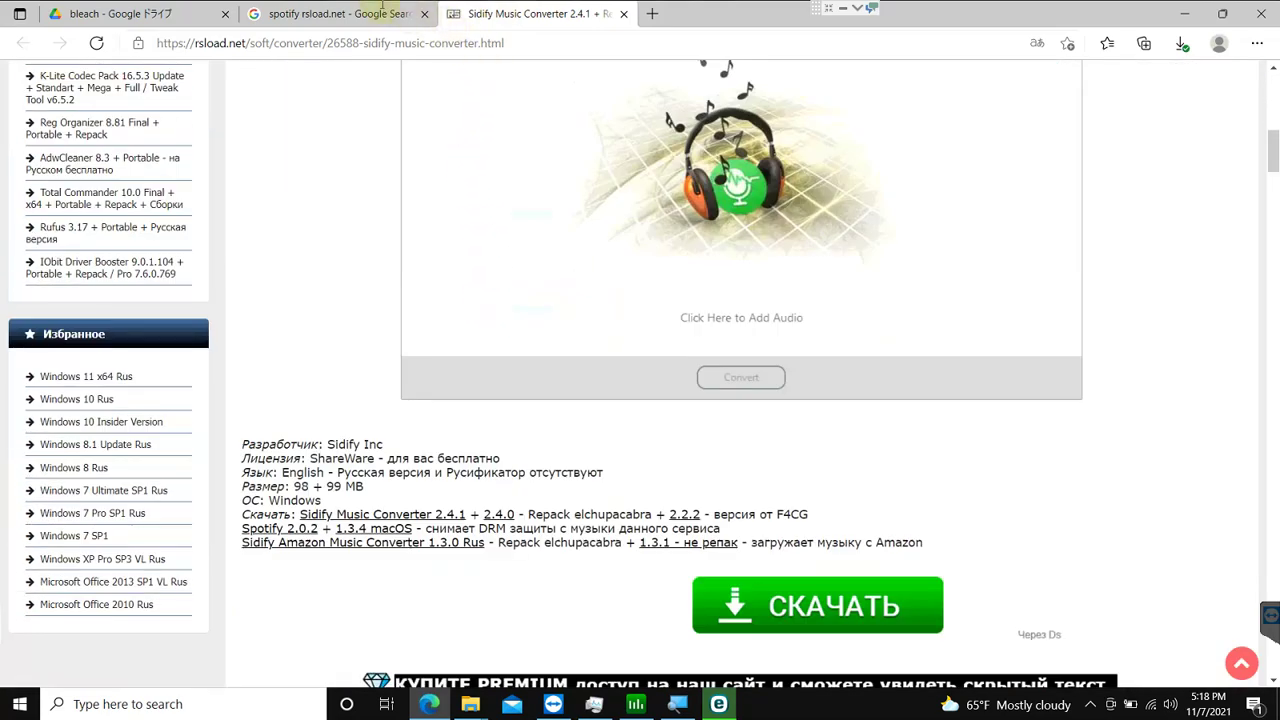
{"action": "left_click", "coordinate": [375, 12]}
{"action": "left_click", "coordinate": [340, 243]}
{"action": "scroll", "coordinate": [552, 231], "scroll_direction": "up", "scroll_amount": 10}
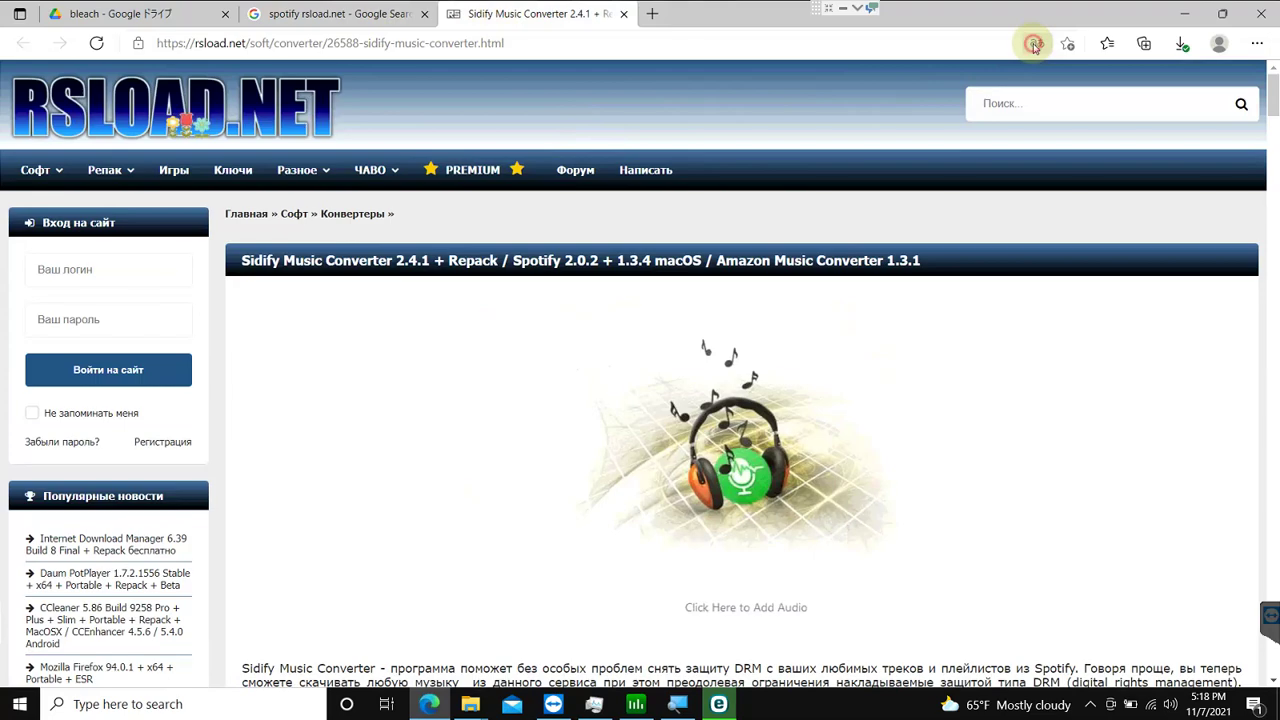
{"action": "left_click", "coordinate": [1037, 43]}
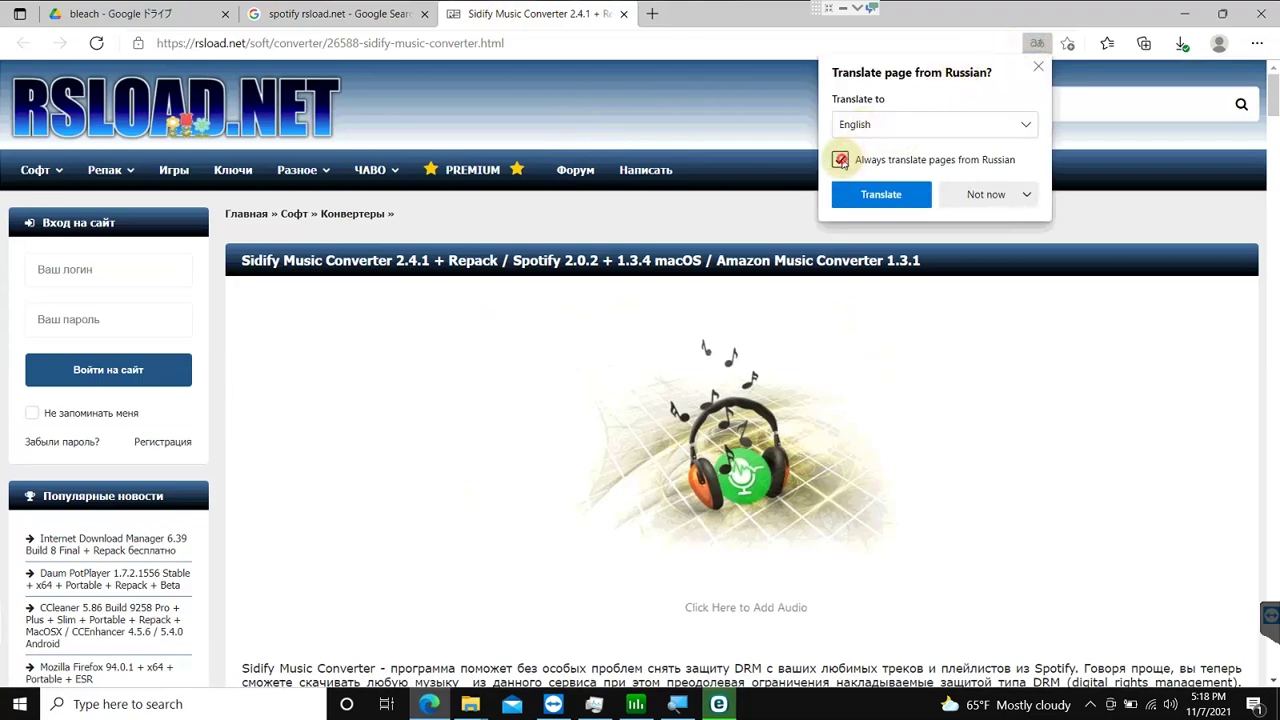
{"action": "left_click", "coordinate": [841, 161]}
{"action": "left_click", "coordinate": [858, 194]}
{"action": "scroll", "coordinate": [557, 201], "scroll_direction": "down", "scroll_amount": 4}
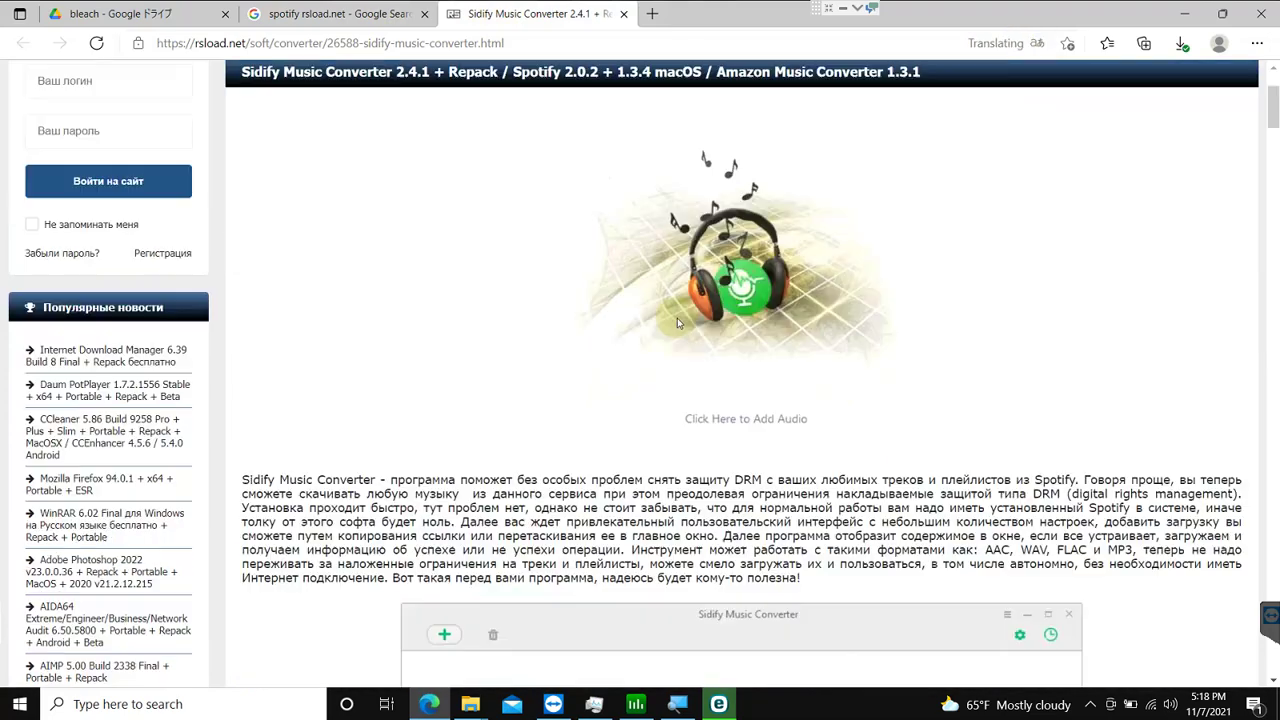
{"action": "scroll", "coordinate": [557, 201], "scroll_direction": "down", "scroll_amount": 2}
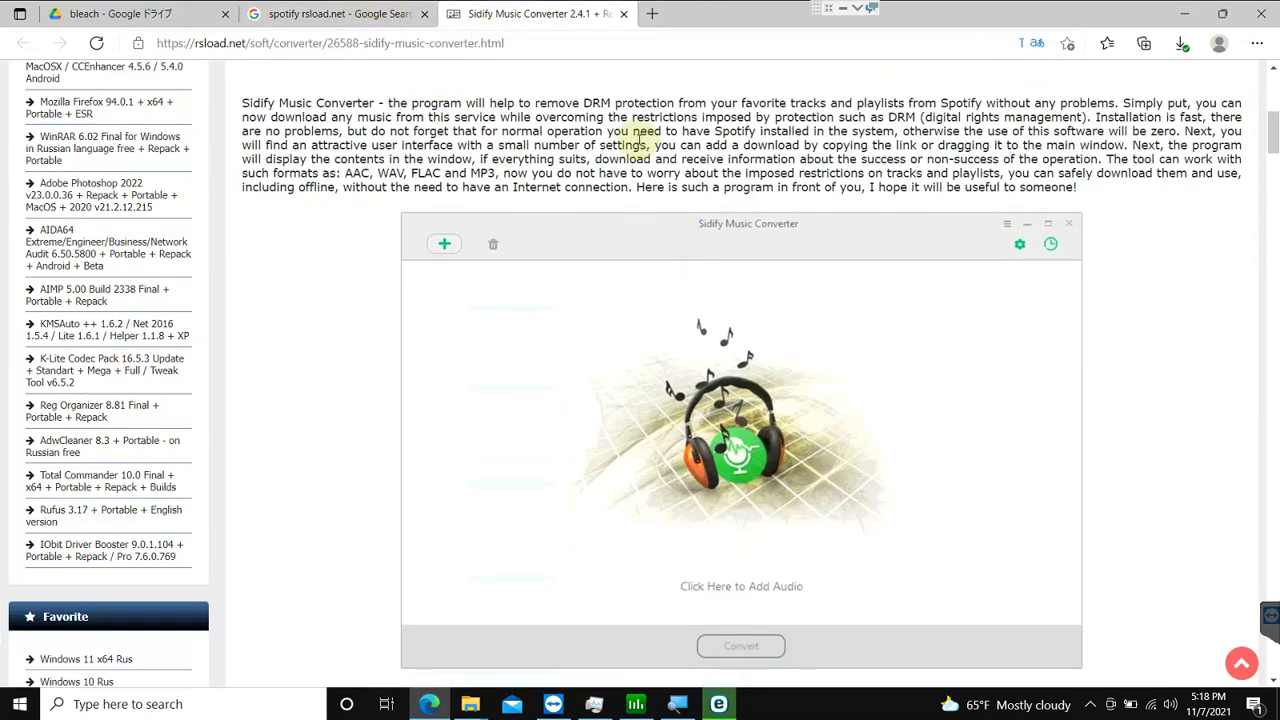
{"action": "scroll", "coordinate": [646, 138], "scroll_direction": "down", "scroll_amount": 1}
{"action": "scroll", "coordinate": [651, 145], "scroll_direction": "down", "scroll_amount": 6}
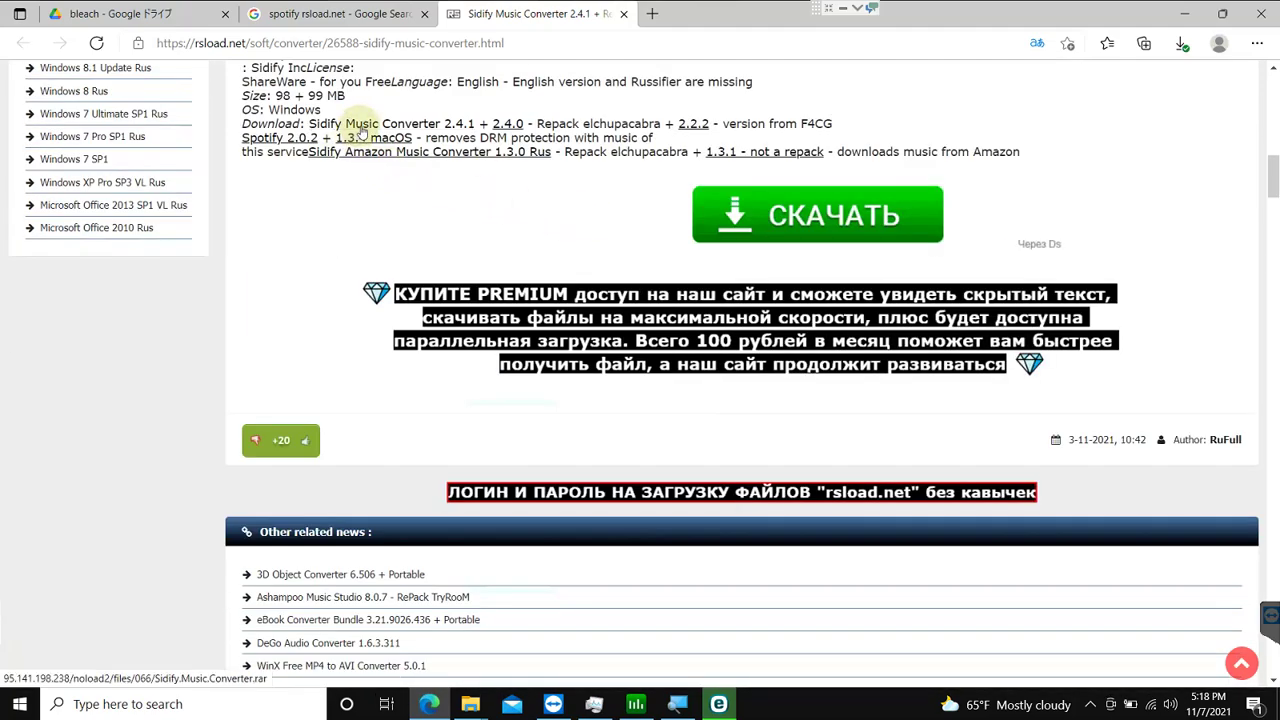
Step: Sign in with the site's username and password to start Sidify.Music.Converter.rar, then close the World of Tanks tab
{"action": "left_click", "coordinate": [457, 123]}
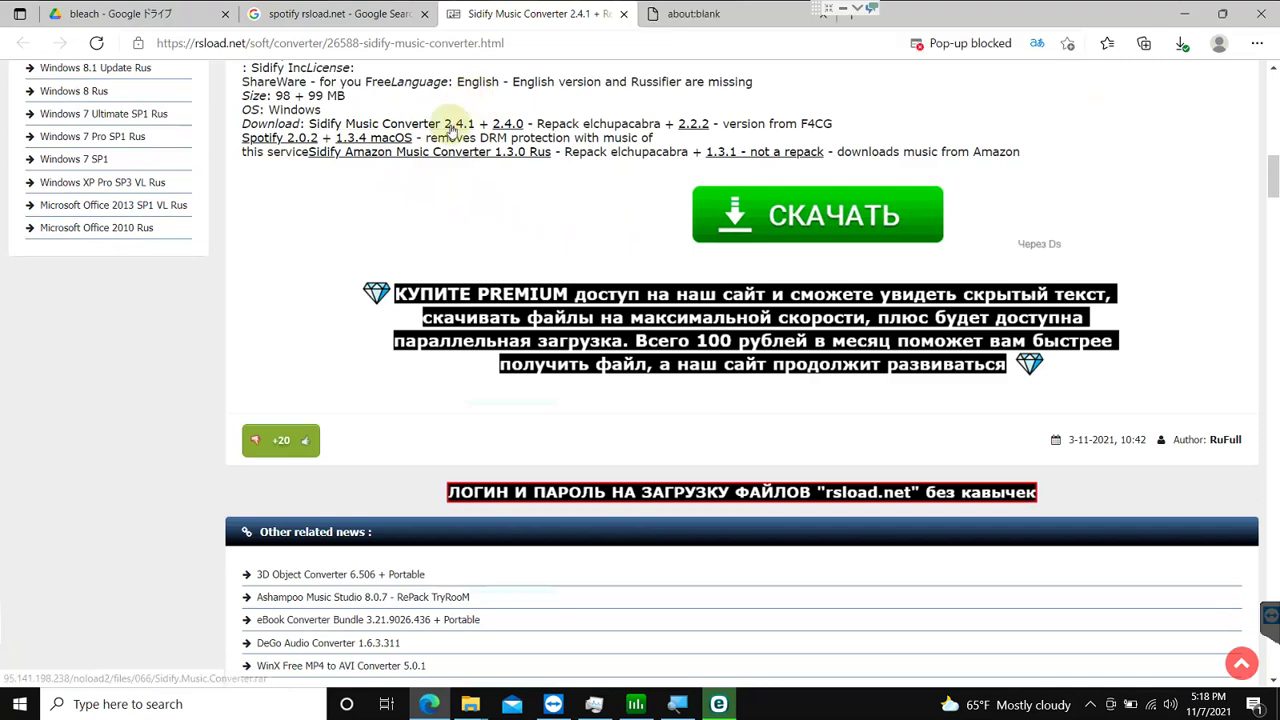
{"action": "left_click", "coordinate": [688, 9]}
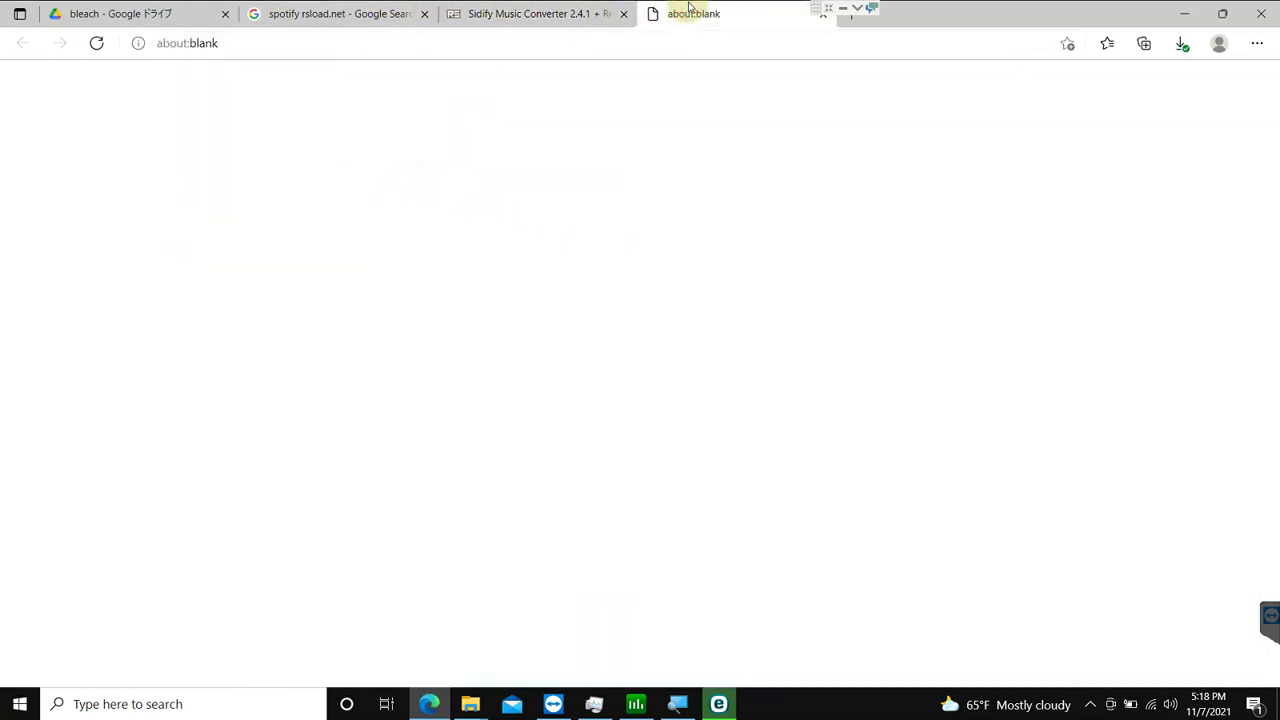
{"action": "left_click", "coordinate": [605, 8]}
{"action": "left_click", "coordinate": [694, 9]}
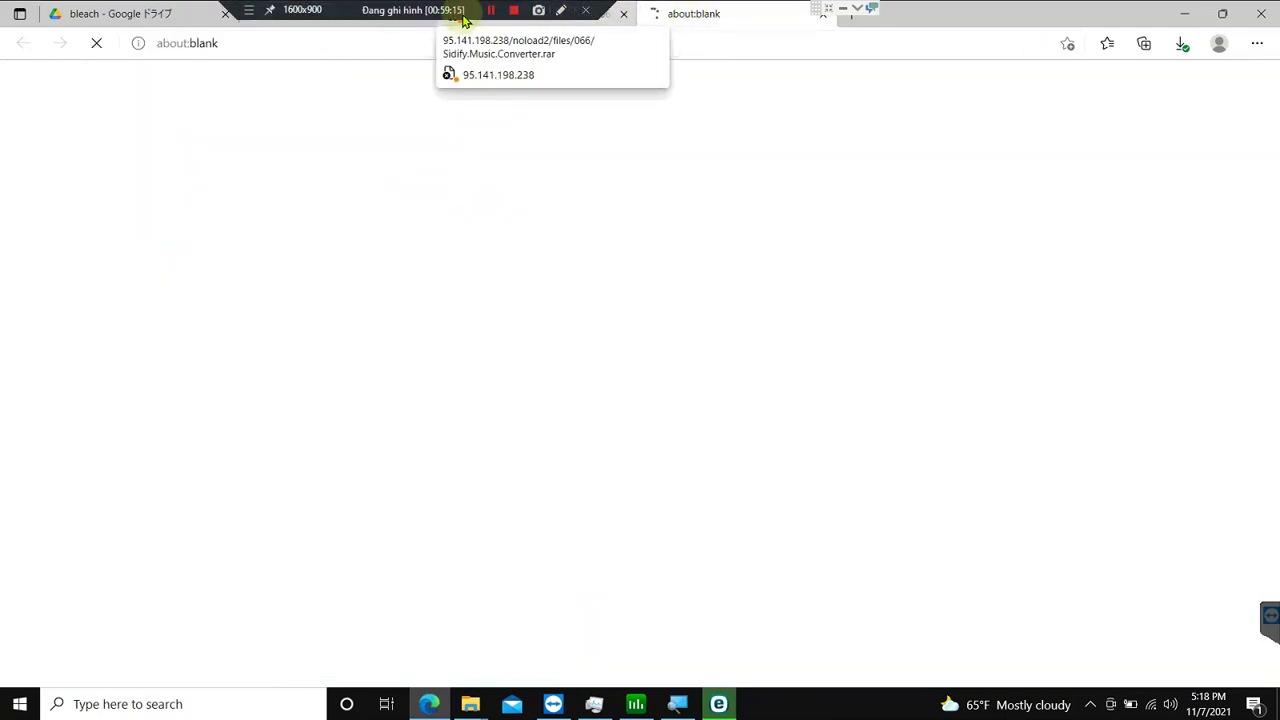
{"action": "left_click", "coordinate": [548, 13]}
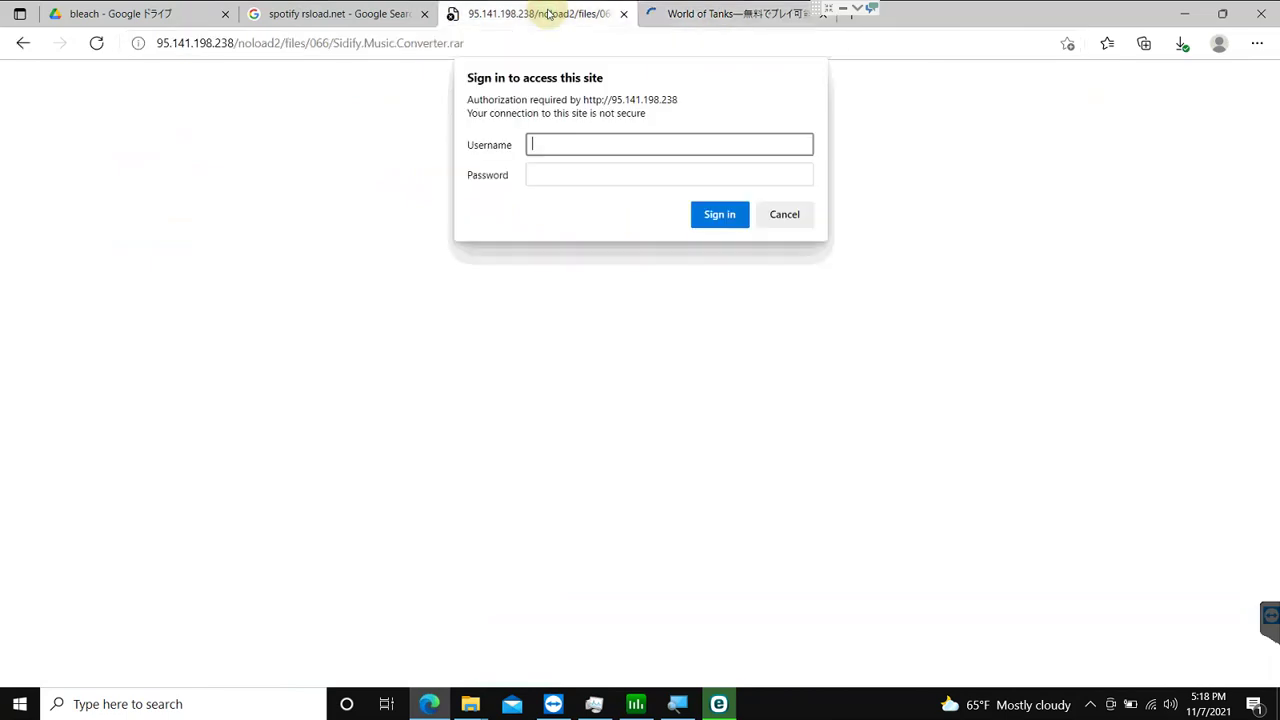
{"action": "left_click", "coordinate": [599, 147]}
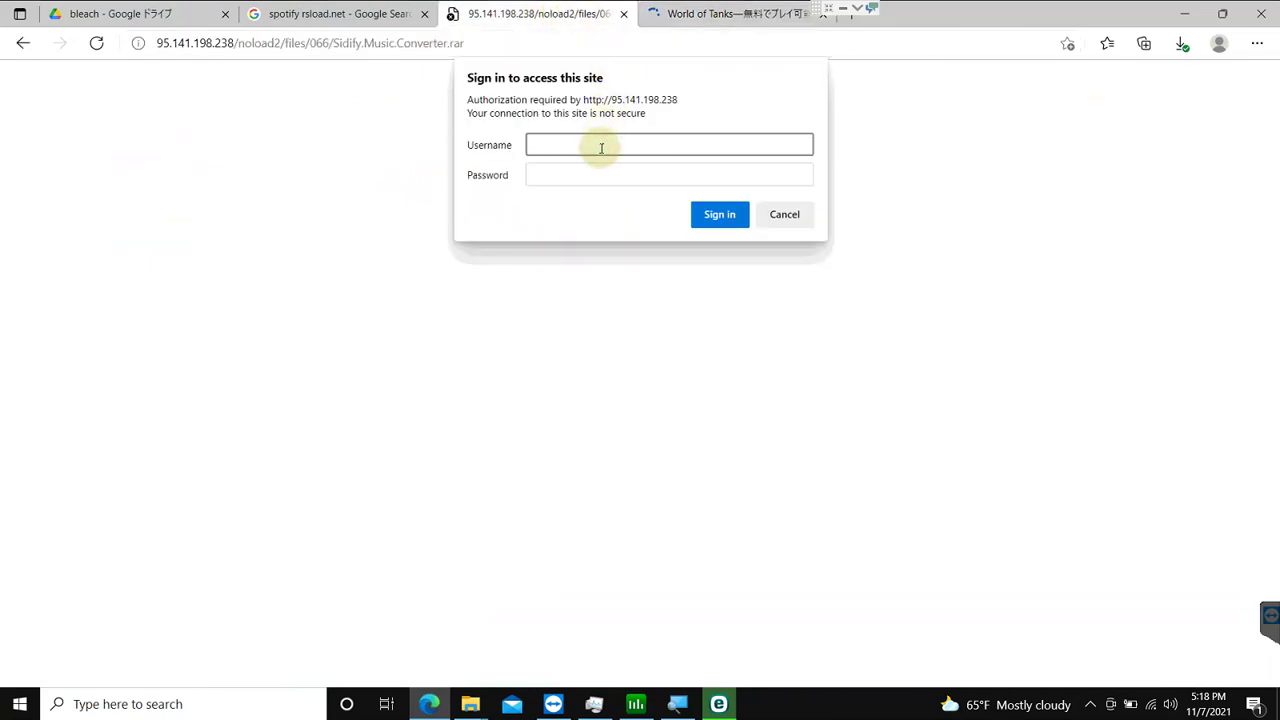
{"action": "key", "text": "Tab"}
{"action": "type", "text": "rsl"}
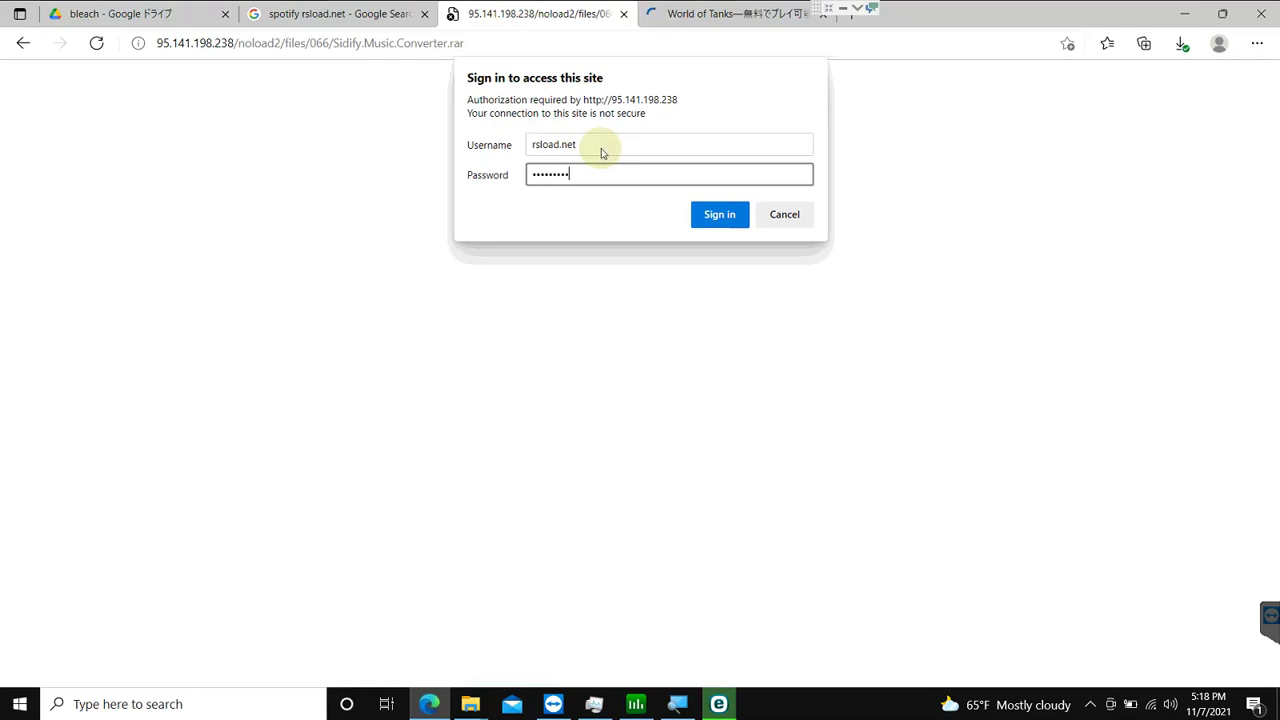
{"action": "key", "text": "Return"}
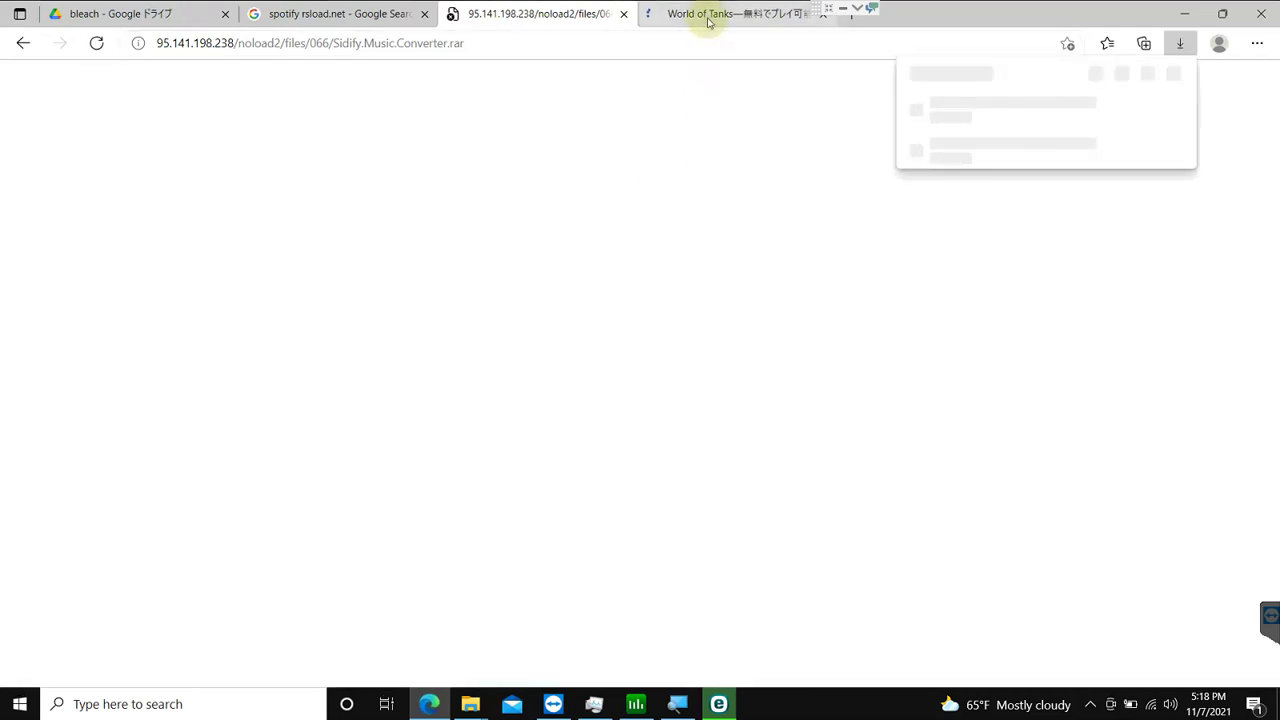
{"action": "middle_click", "coordinate": [707, 22]}
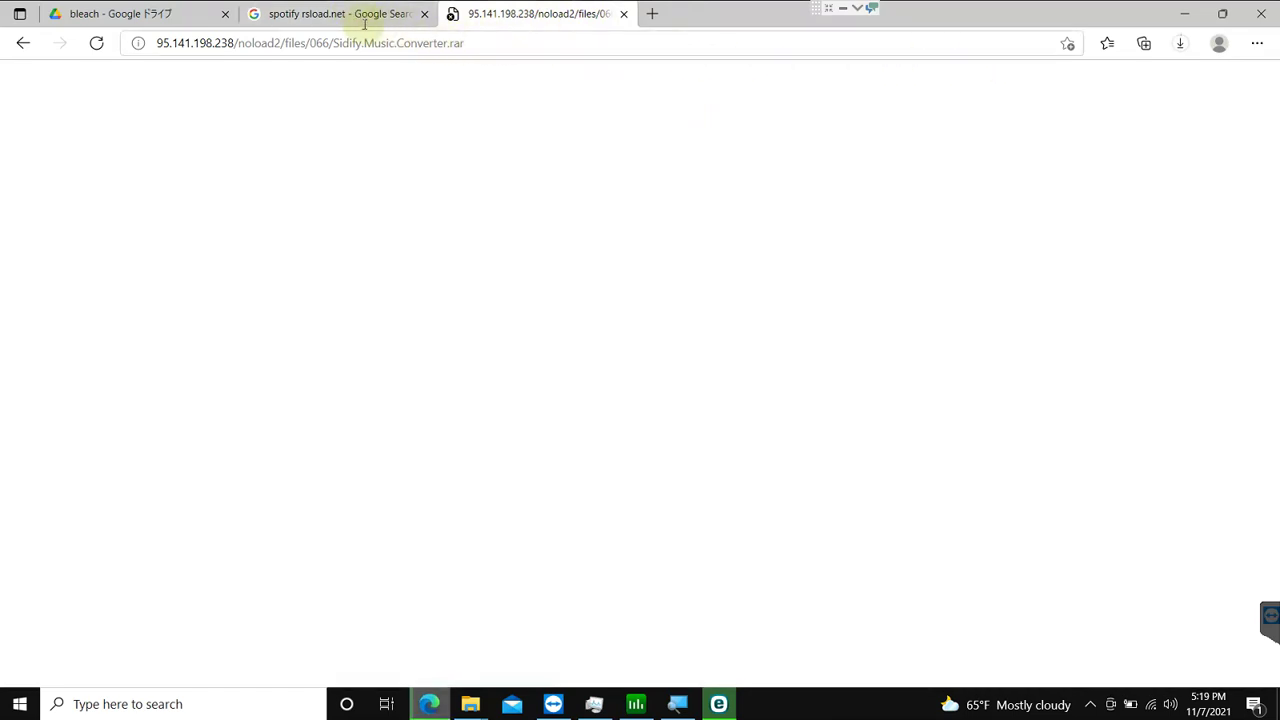
{"action": "left_click", "coordinate": [325, 20]}
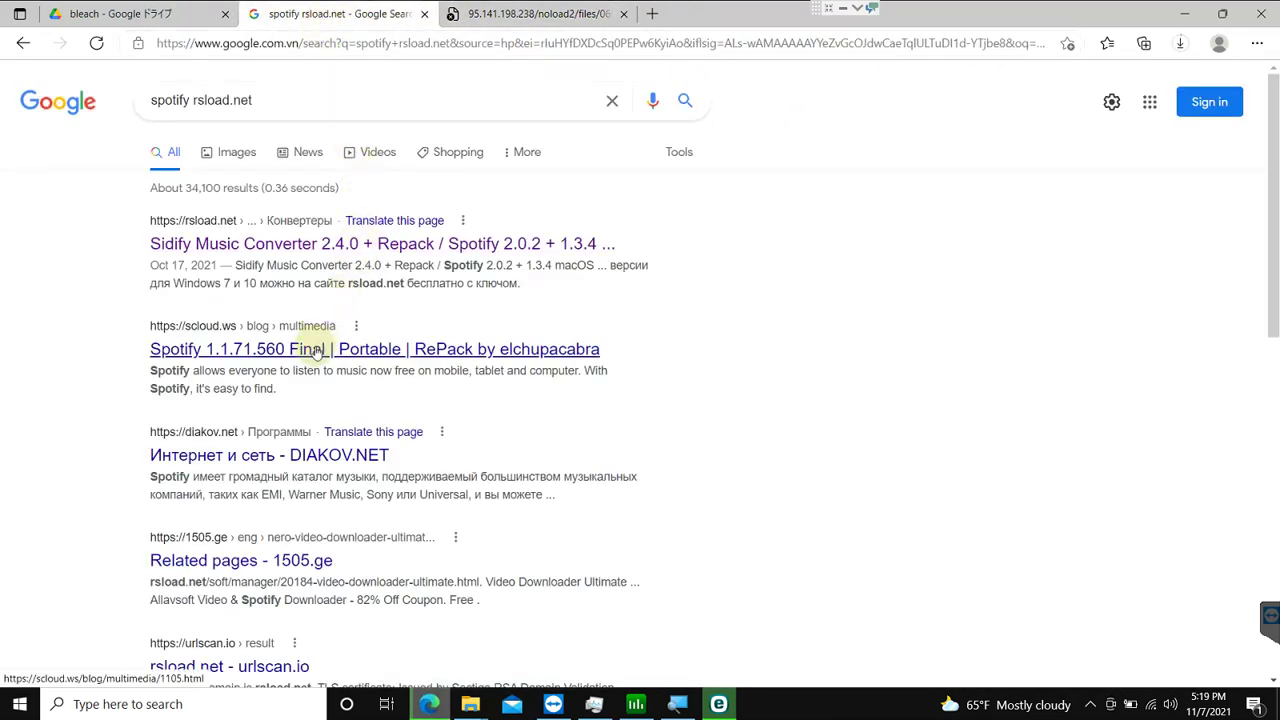
Step: Open the scloud.ws Spotify 1.1.71.560 result in a new tab and expand 'Repack by elchupacabra'
{"action": "left_click_drag", "start_coordinate": [470, 165], "coordinate": [690, 16]}
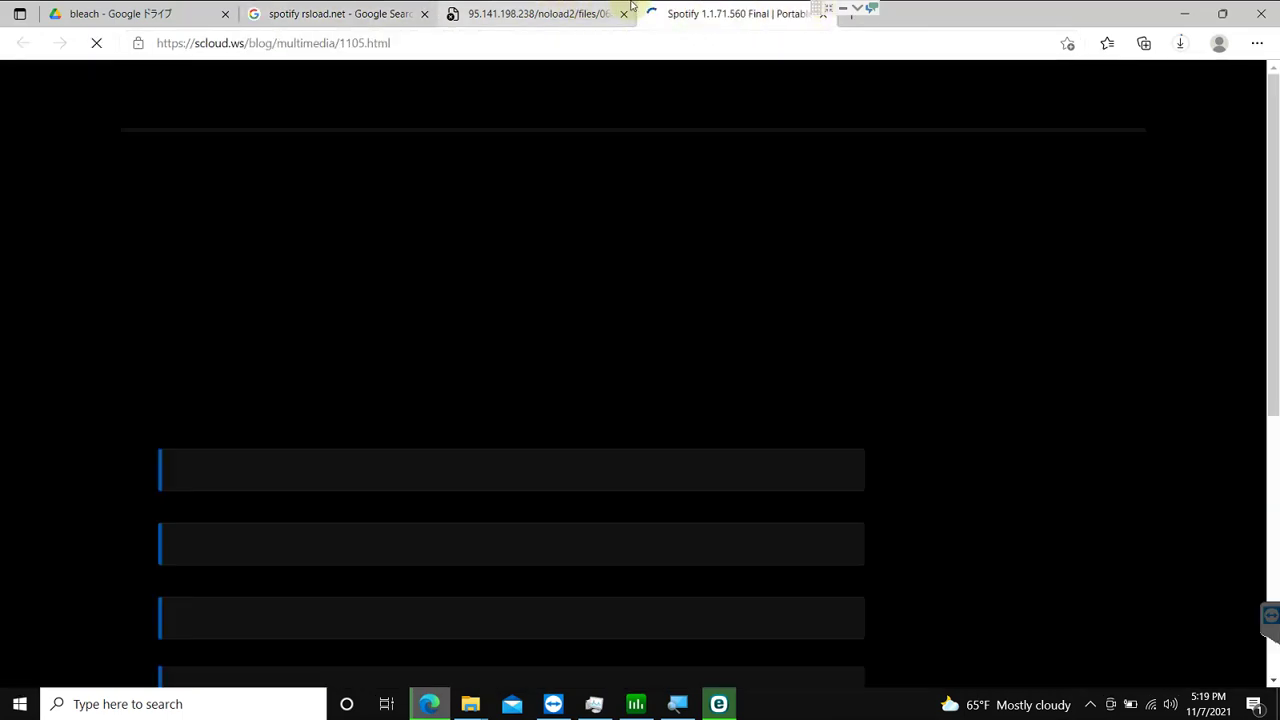
{"action": "left_click", "coordinate": [827, 9]}
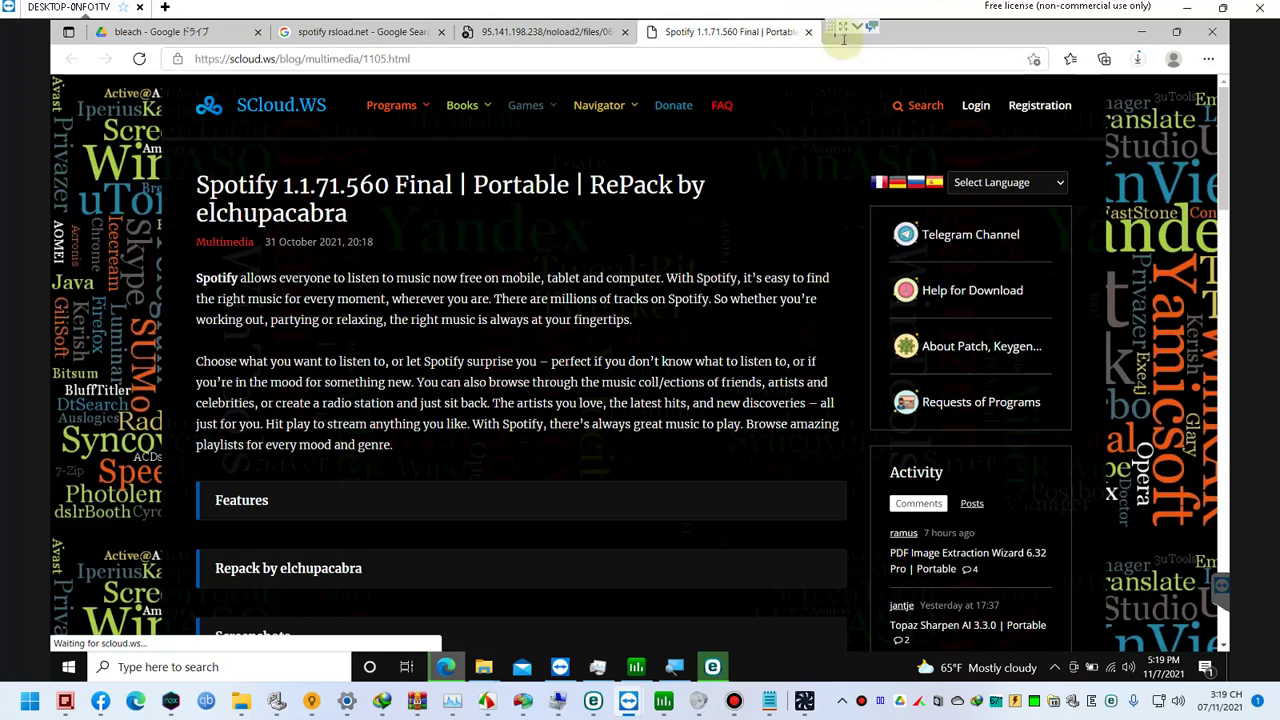
{"action": "left_click", "coordinate": [845, 34]}
{"action": "scroll", "coordinate": [580, 303], "scroll_direction": "down", "scroll_amount": 1}
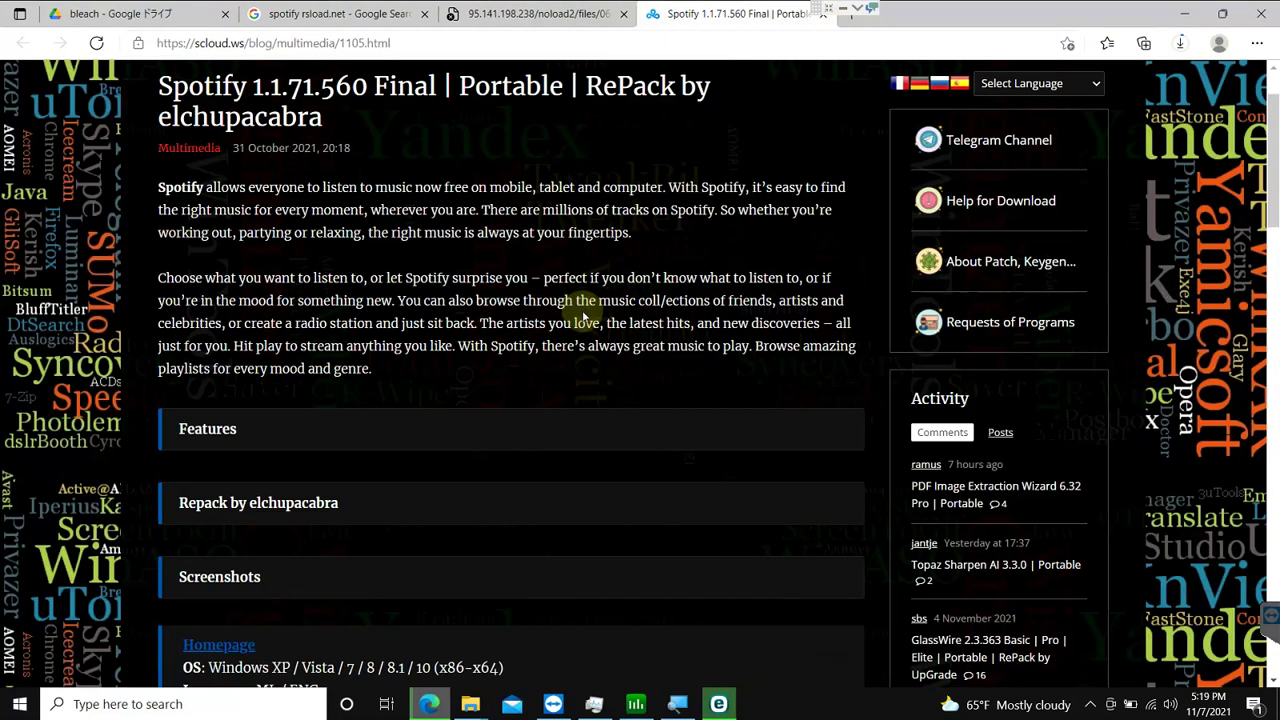
{"action": "left_click", "coordinate": [298, 505]}
{"action": "scroll", "coordinate": [298, 505], "scroll_direction": "down", "scroll_amount": 4}
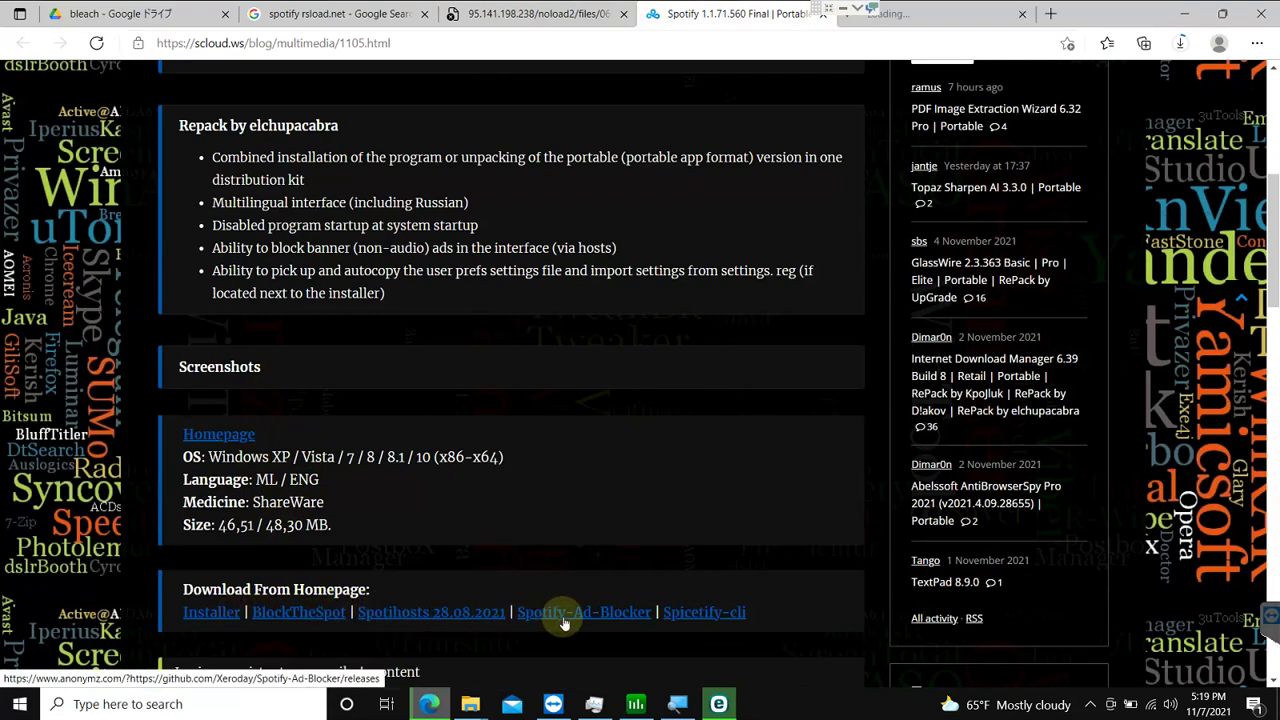
Step: Review the Spotify-Ad-Blocker GitHub releases, then download the Spotify installer from scloud.ws
{"action": "left_click", "coordinate": [948, 13]}
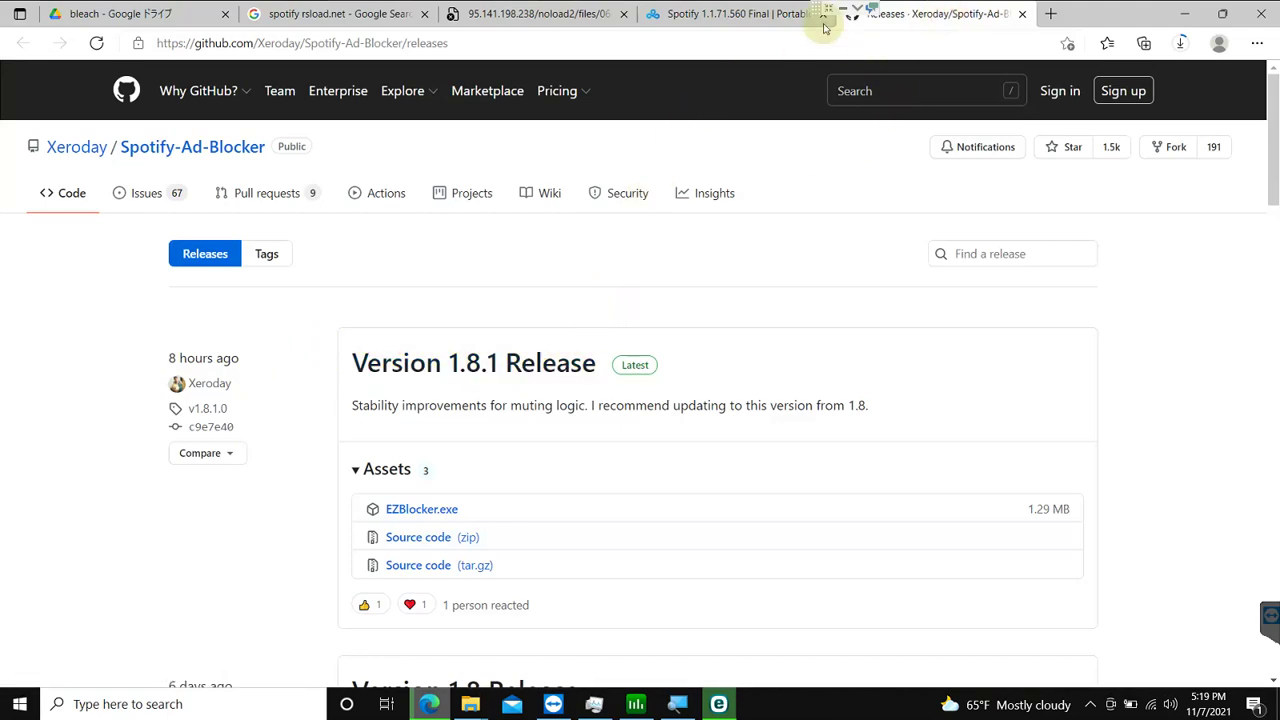
{"action": "left_click", "coordinate": [675, 12]}
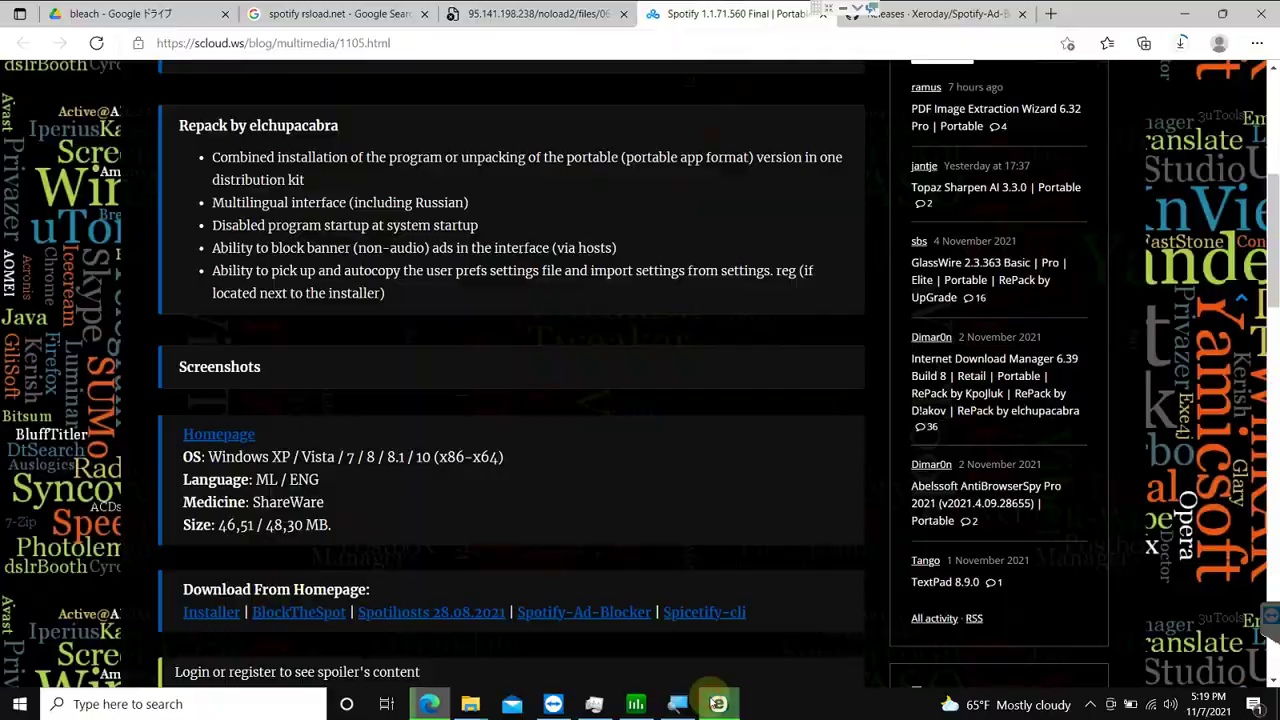
{"action": "left_click", "coordinate": [718, 704]}
{"action": "left_click", "coordinate": [718, 704]}
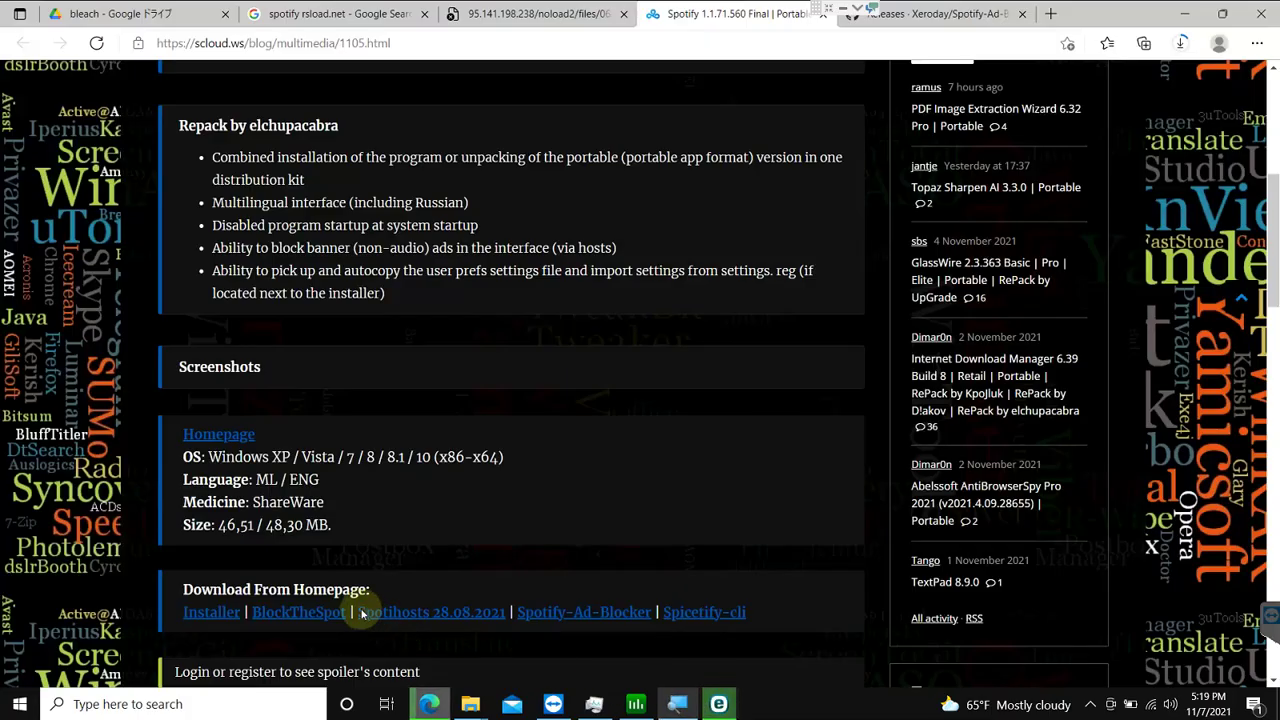
{"action": "left_click", "coordinate": [210, 614]}
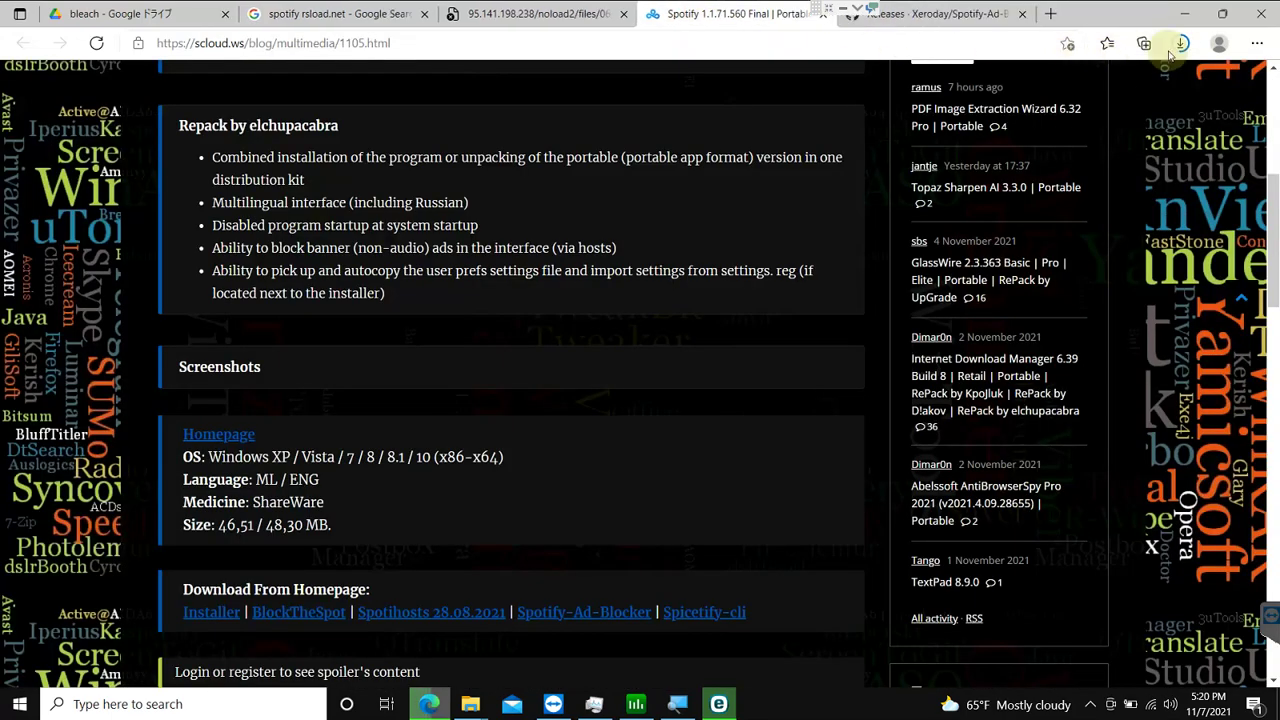
Step: Run SpotifyFullSetup.exe from Edge's downloads list
{"action": "left_click", "coordinate": [1180, 44]}
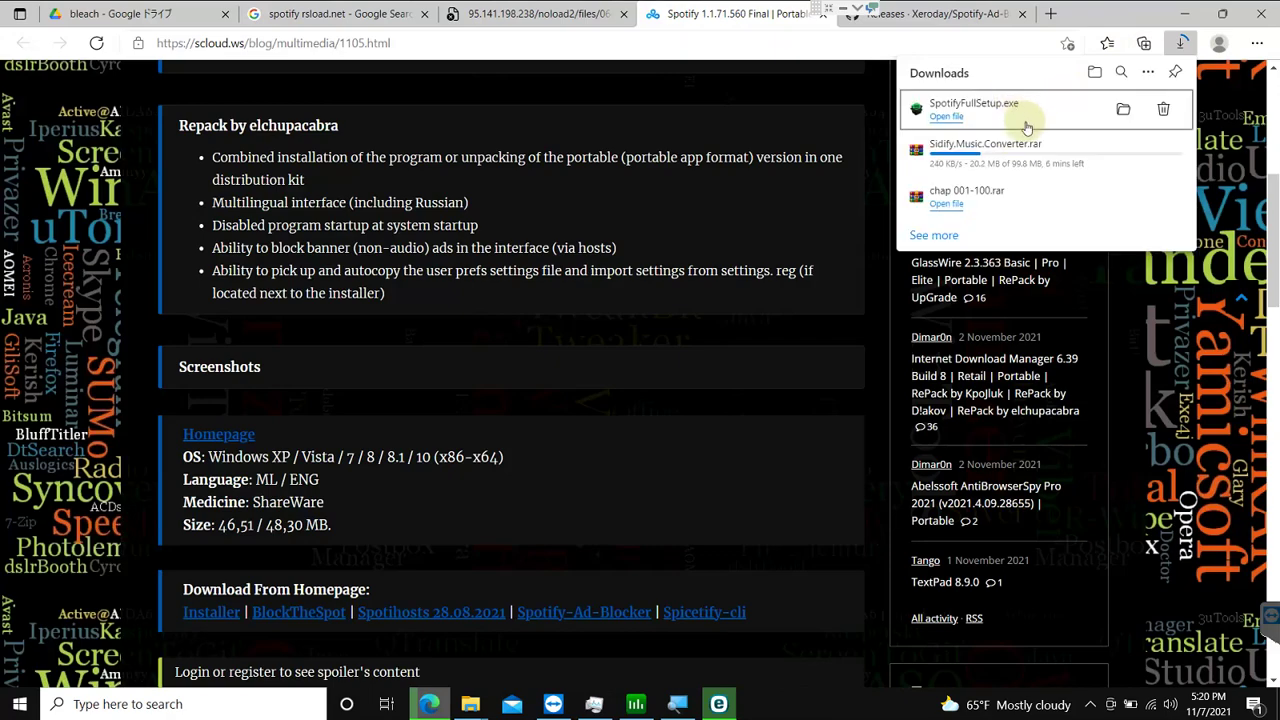
{"action": "left_click", "coordinate": [946, 117]}
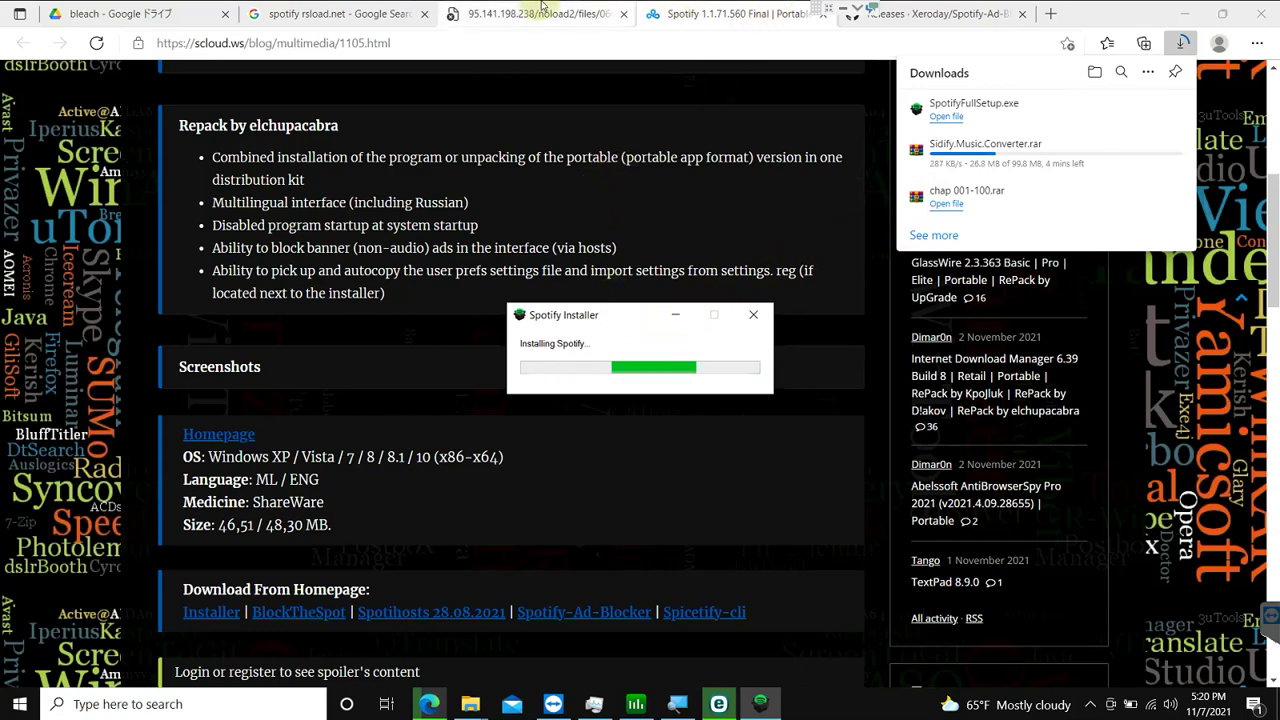
{"action": "left_click", "coordinate": [826, 15]}
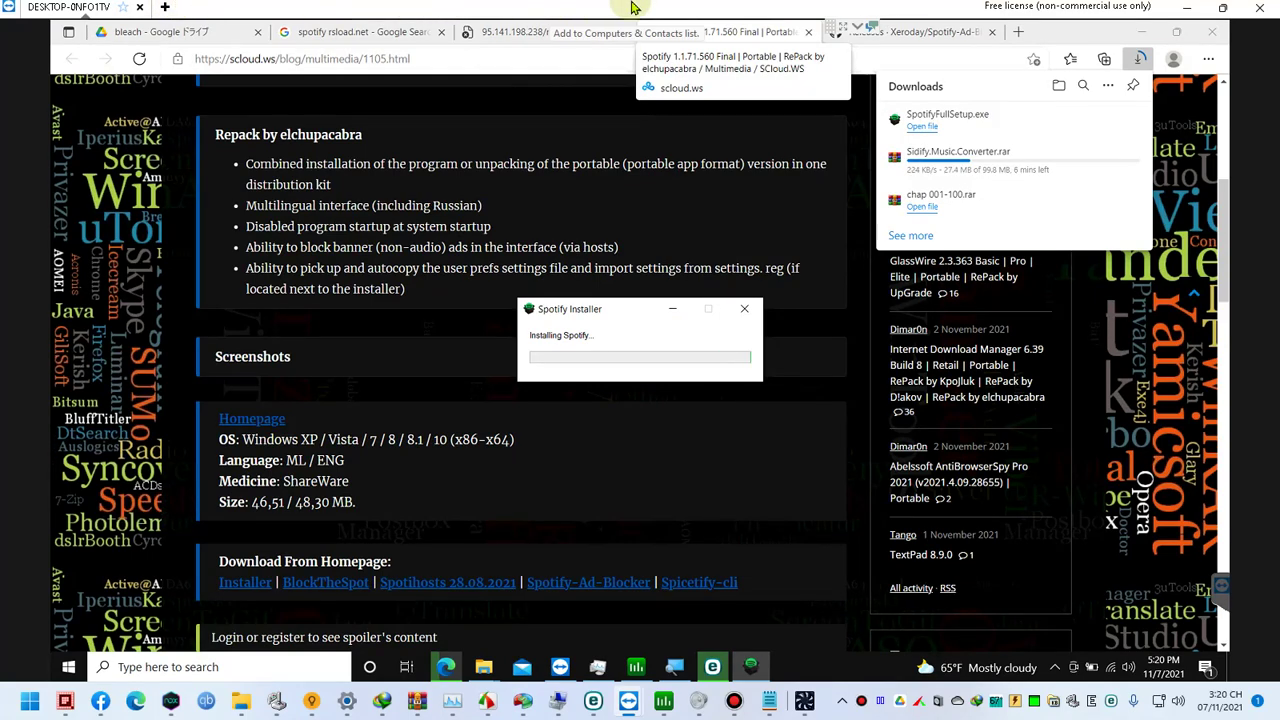
Step: Return to the full-screen remote session and go to Spotify's login page
{"action": "left_click", "coordinate": [772, 704]}
{"action": "left_click", "coordinate": [772, 704]}
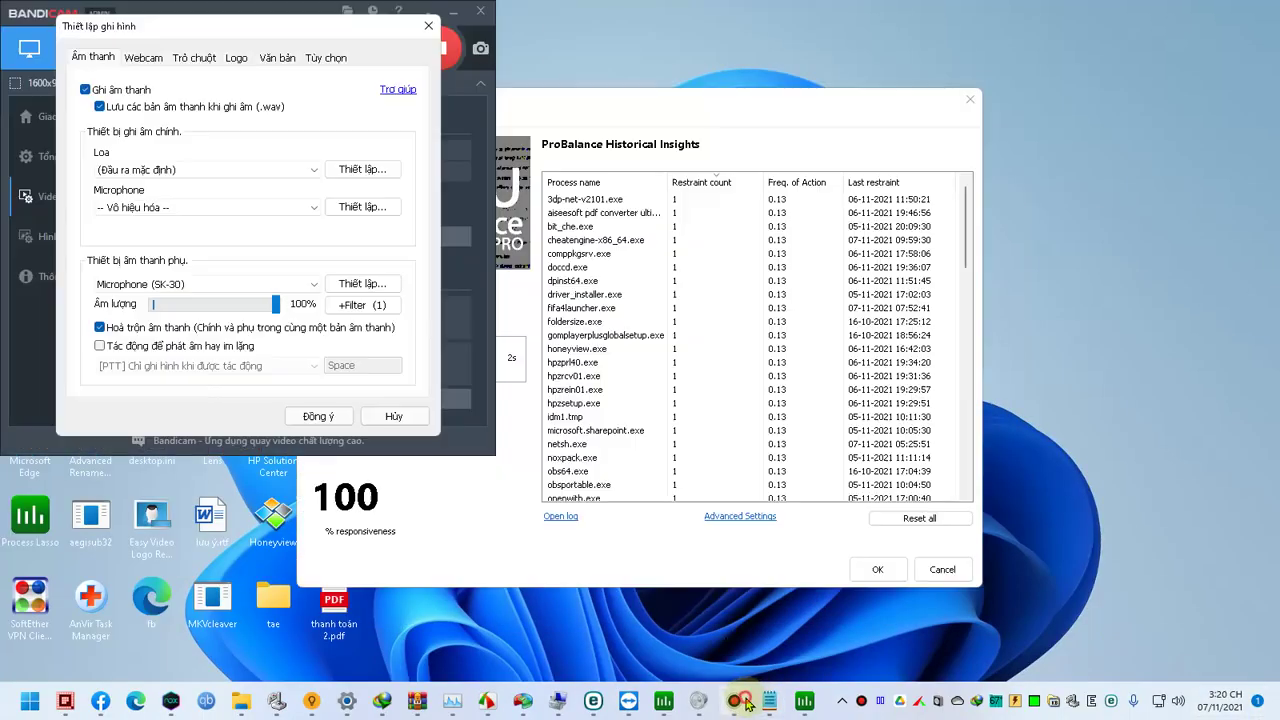
{"action": "left_click", "coordinate": [734, 701]}
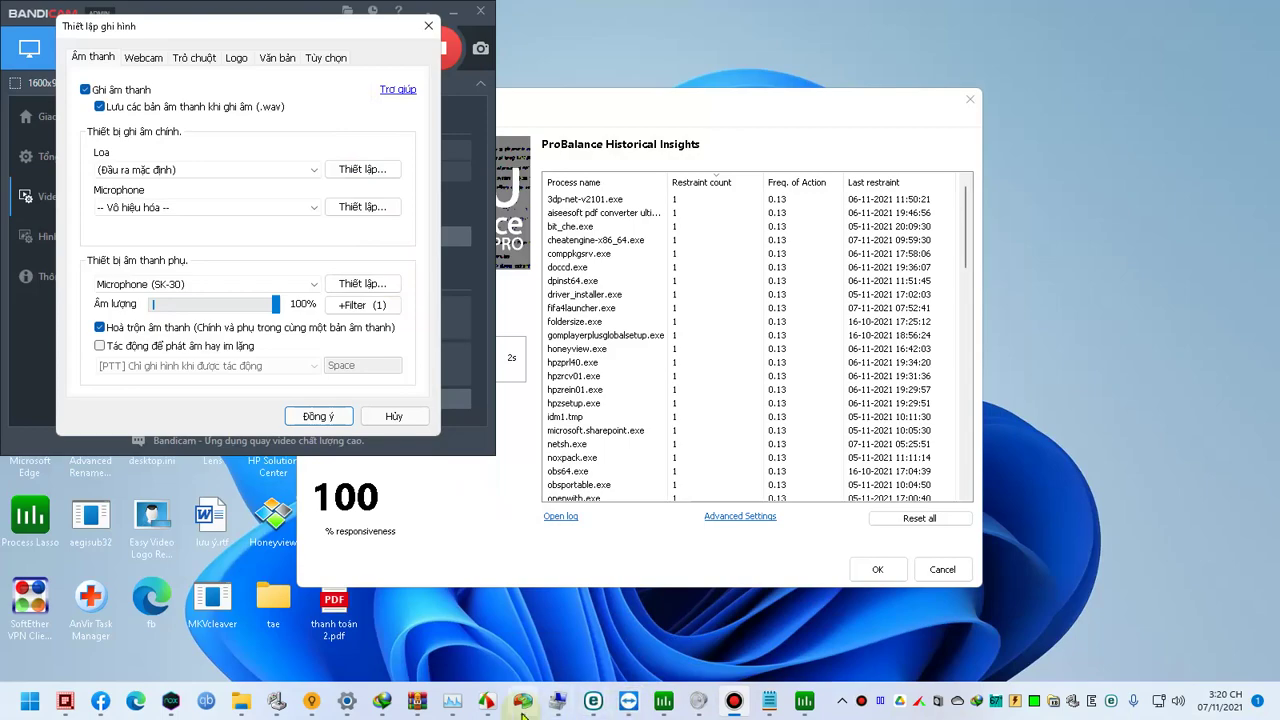
{"action": "mouse_move", "coordinate": [628, 701]}
{"action": "left_click", "coordinate": [672, 640]}
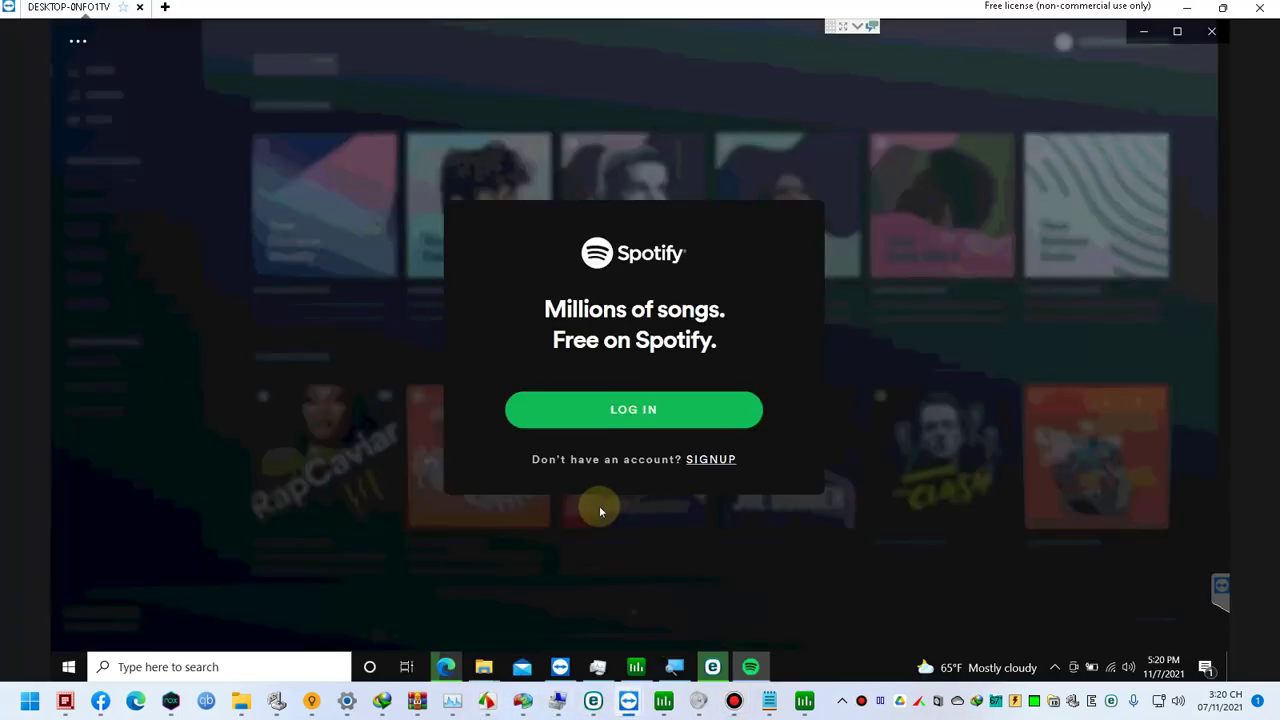
{"action": "left_click", "coordinate": [619, 411]}
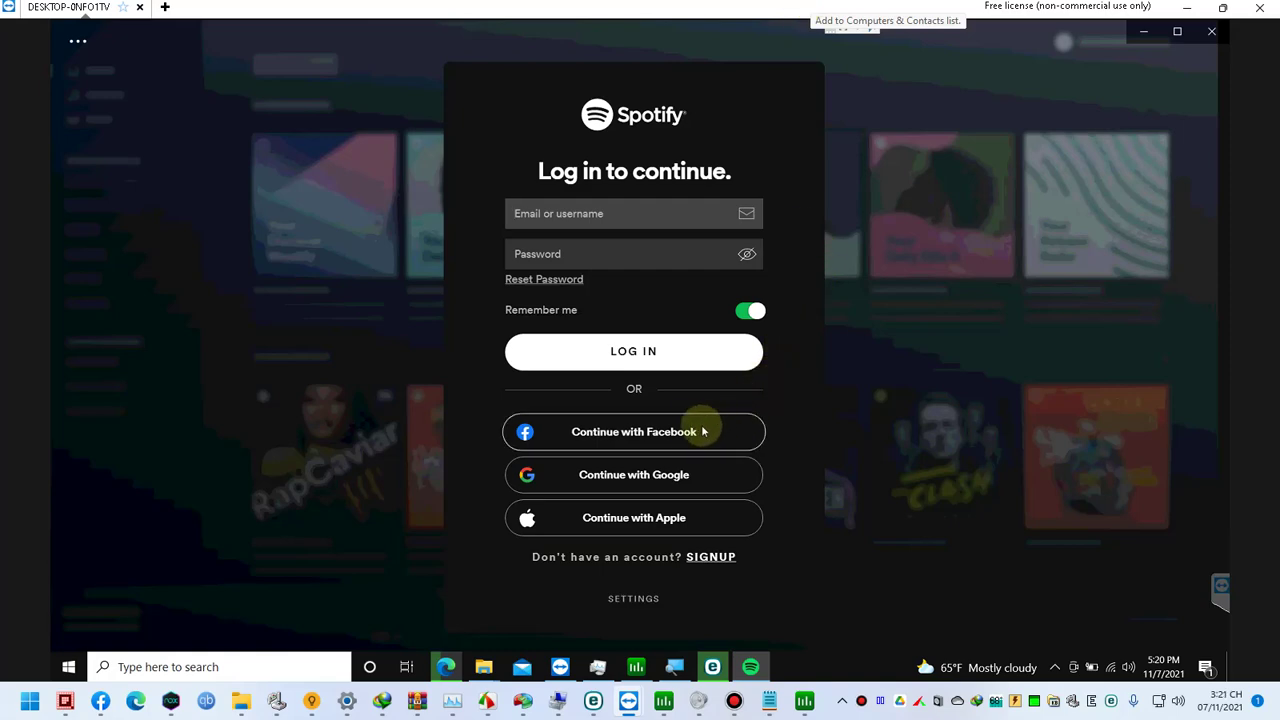
Step: Sign in to Spotify through Facebook, entering the account email and password and submitting the login
{"action": "left_click", "coordinate": [664, 432]}
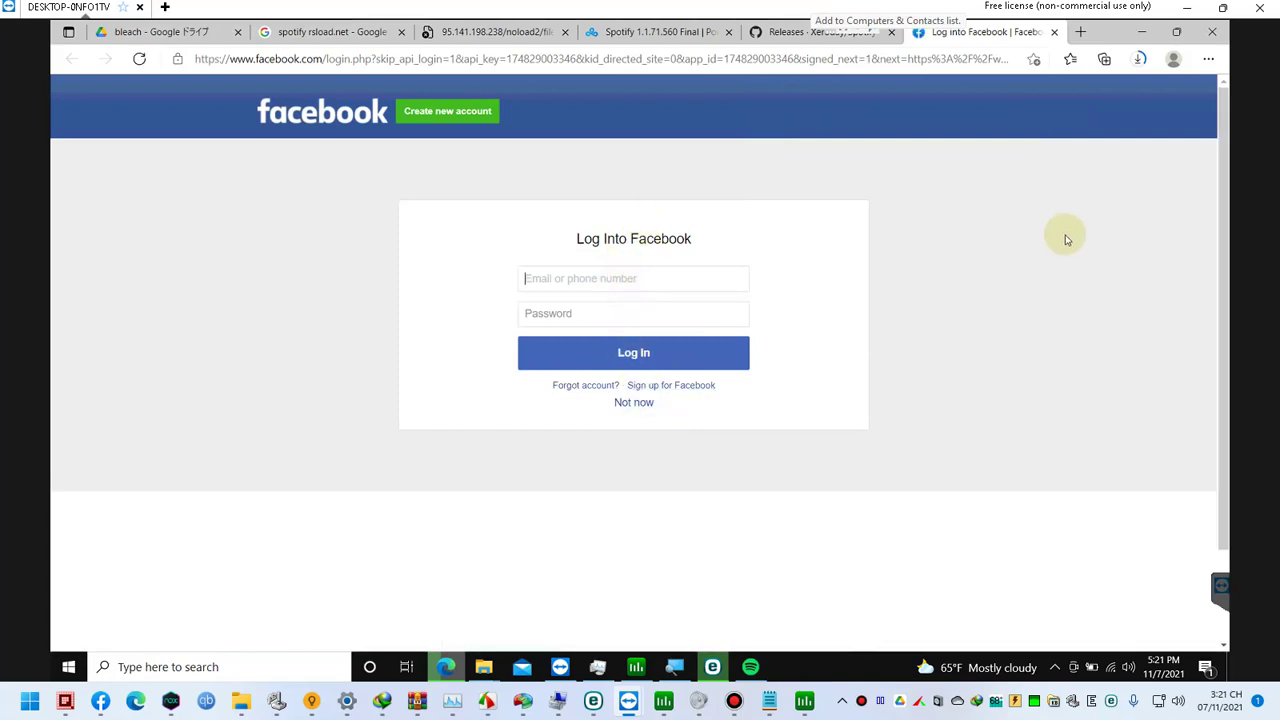
{"action": "type", "text": ".e"}
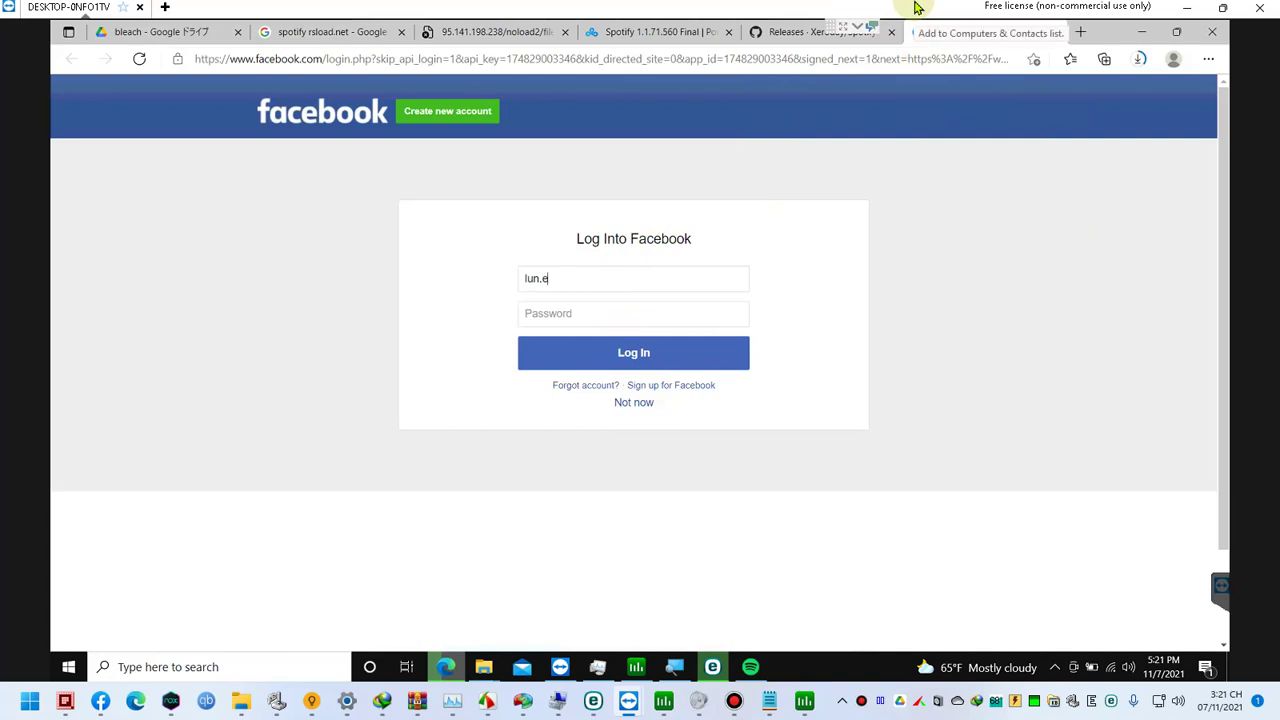
{"action": "key", "text": "BackSpace"}
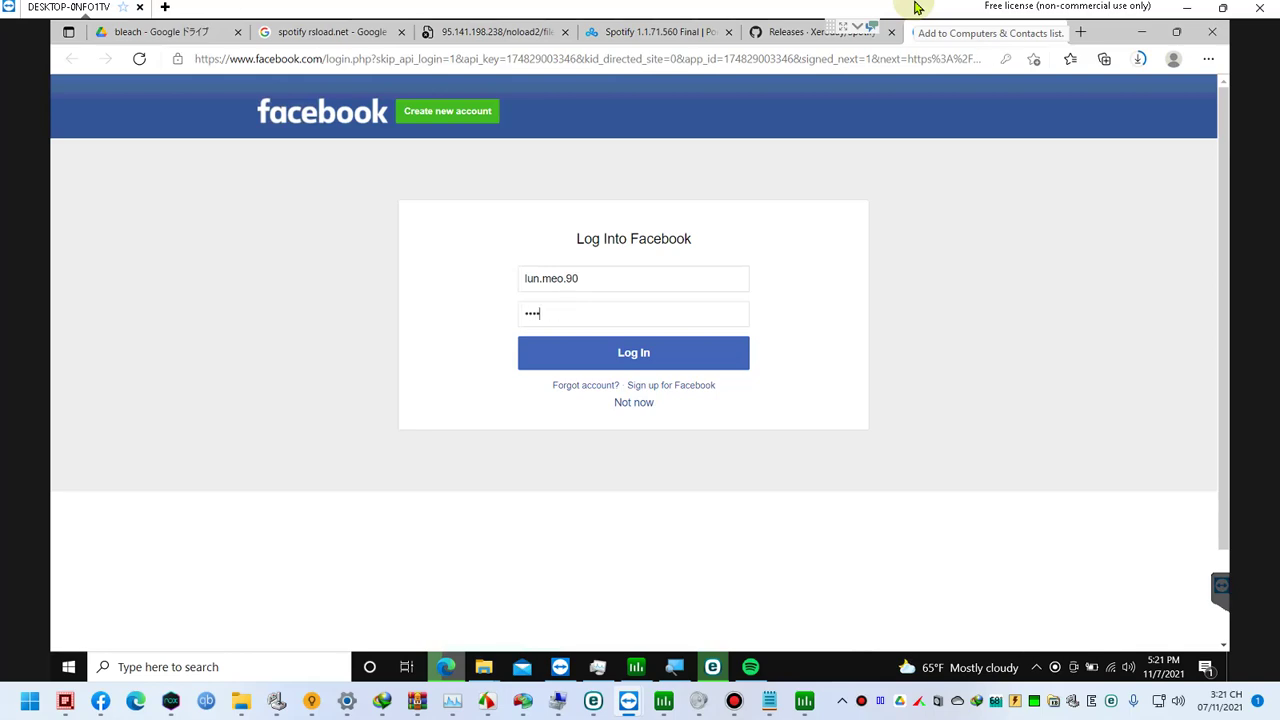
{"action": "type", "text": "•••••"}
{"action": "key", "text": "Return"}
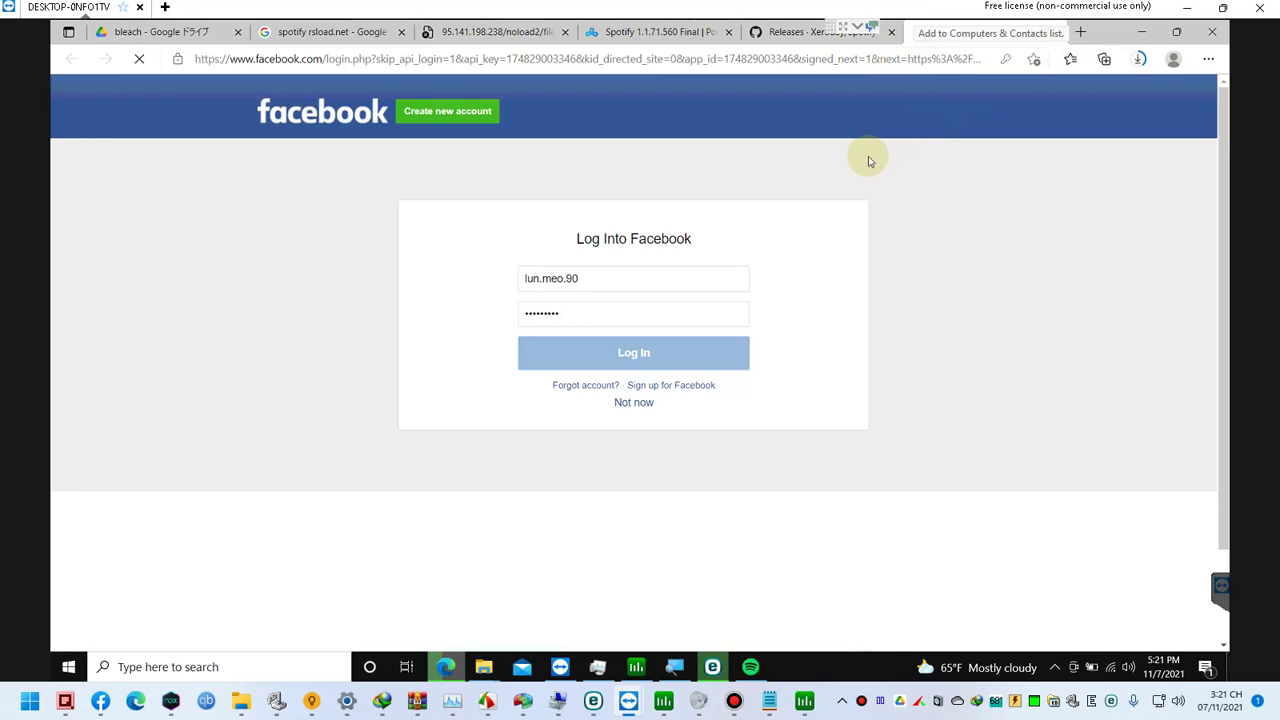
{"action": "left_click", "coordinate": [1056, 668]}
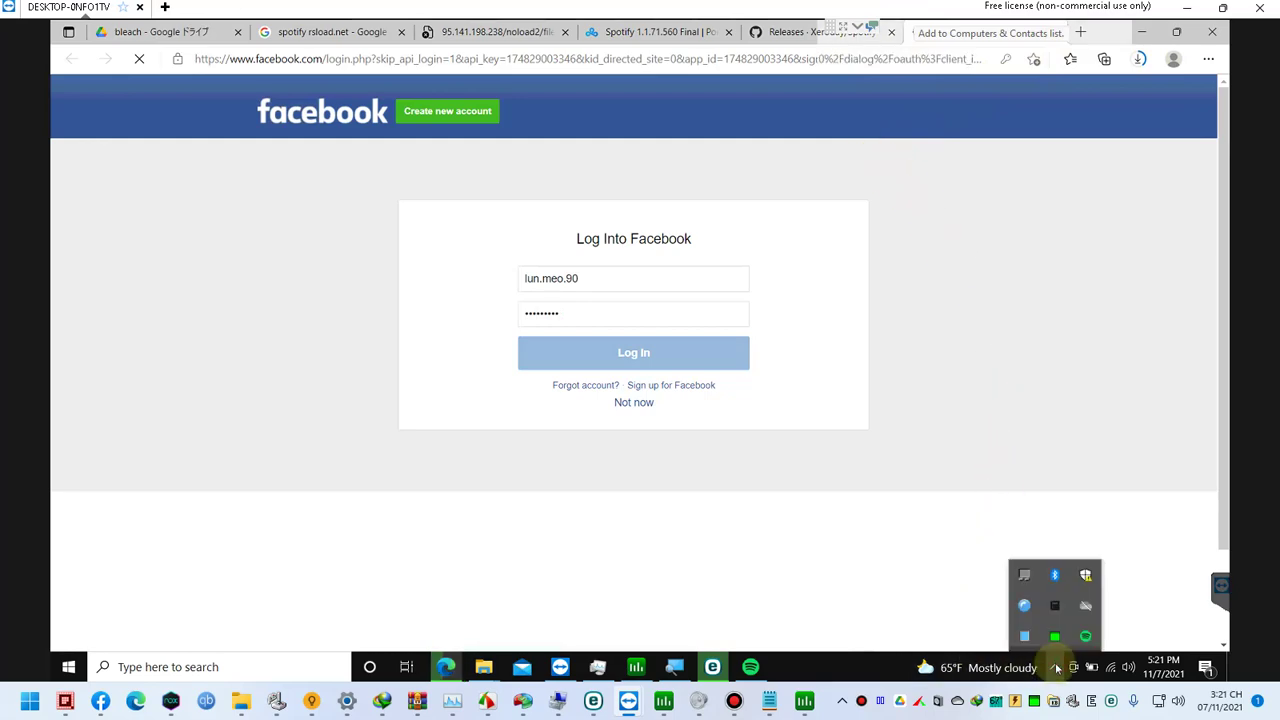
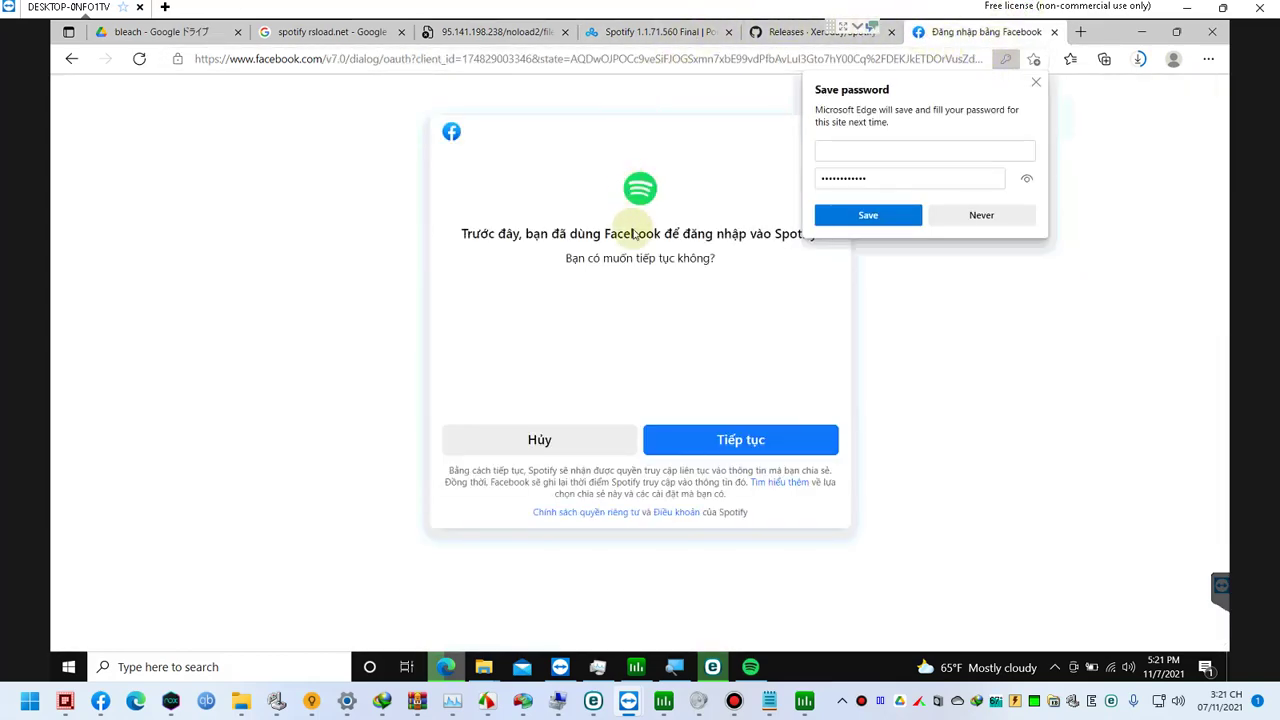
Step: Confirm the Facebook sign-in to Spotify, save the password in Edge, and bring up the Spotify app
{"action": "left_click", "coordinate": [715, 446]}
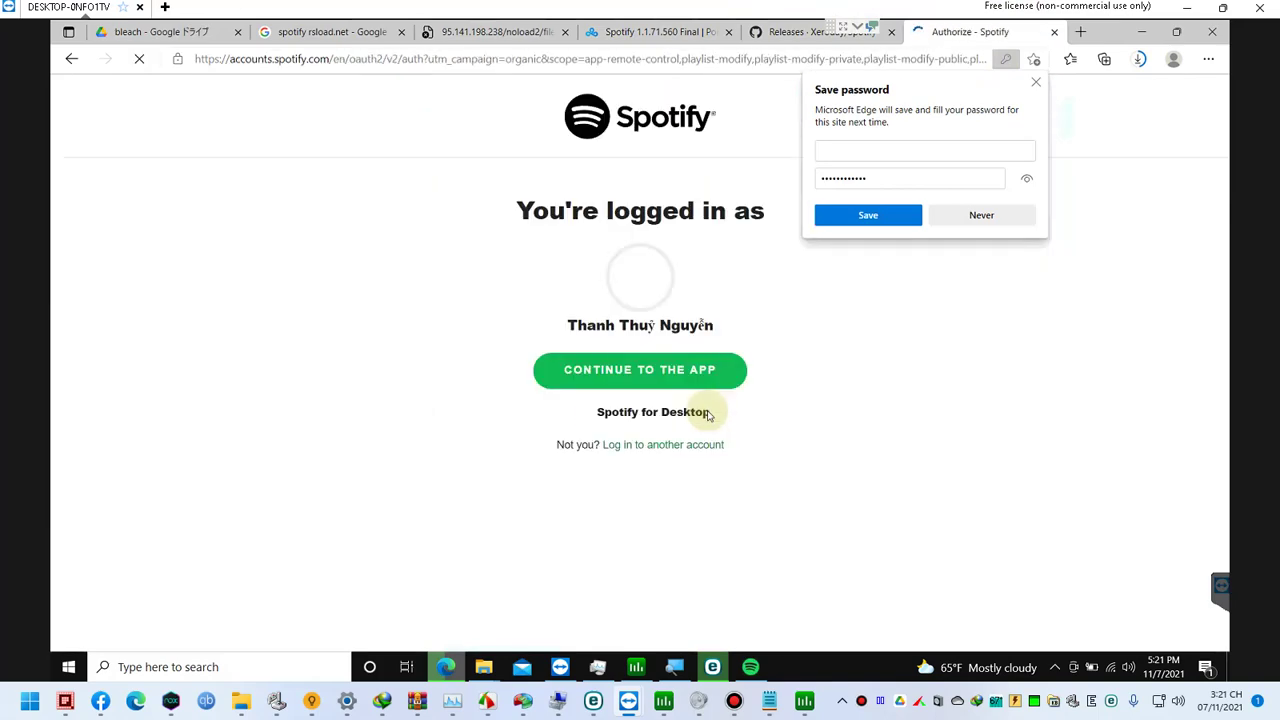
{"action": "left_click", "coordinate": [866, 215]}
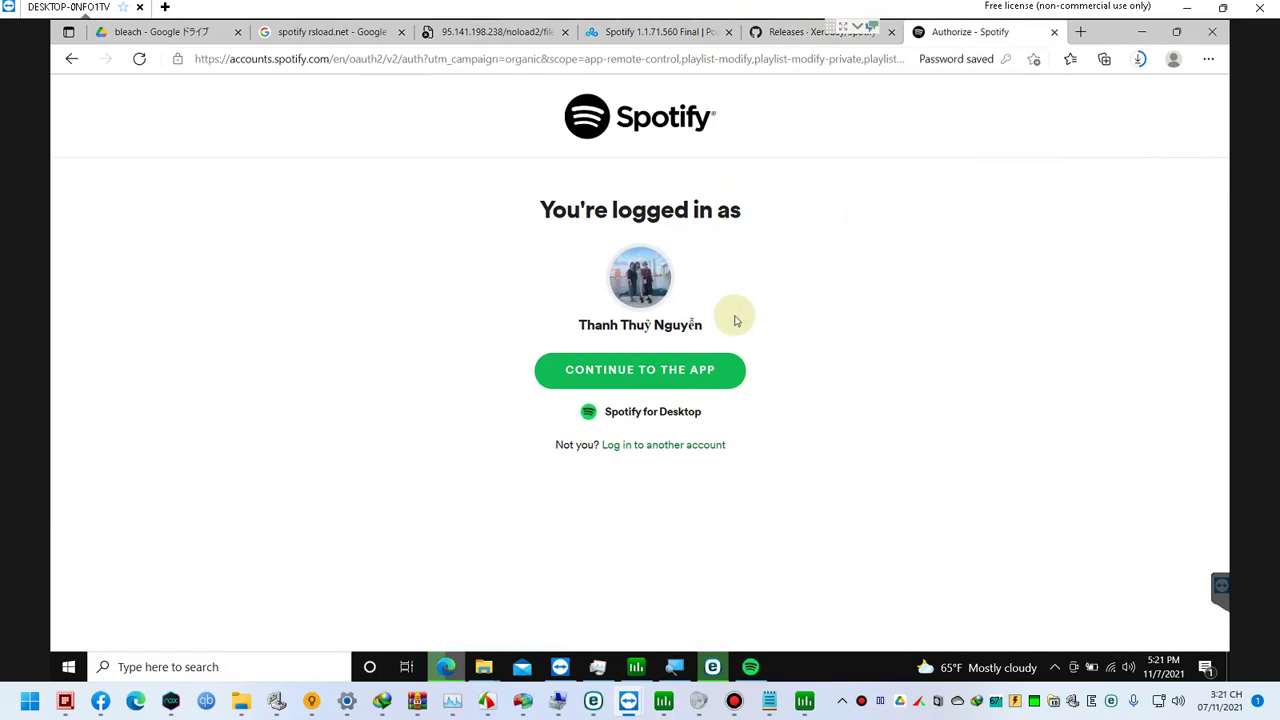
{"action": "left_click", "coordinate": [684, 375]}
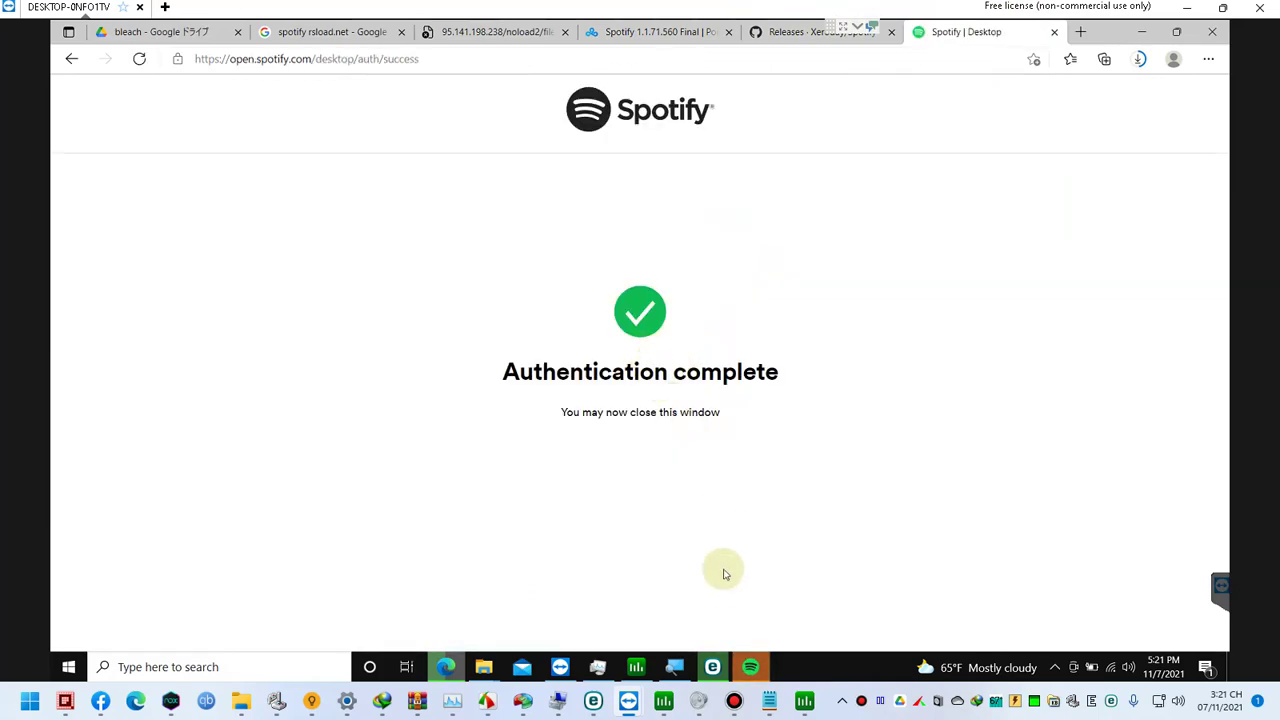
{"action": "left_click", "coordinate": [750, 664]}
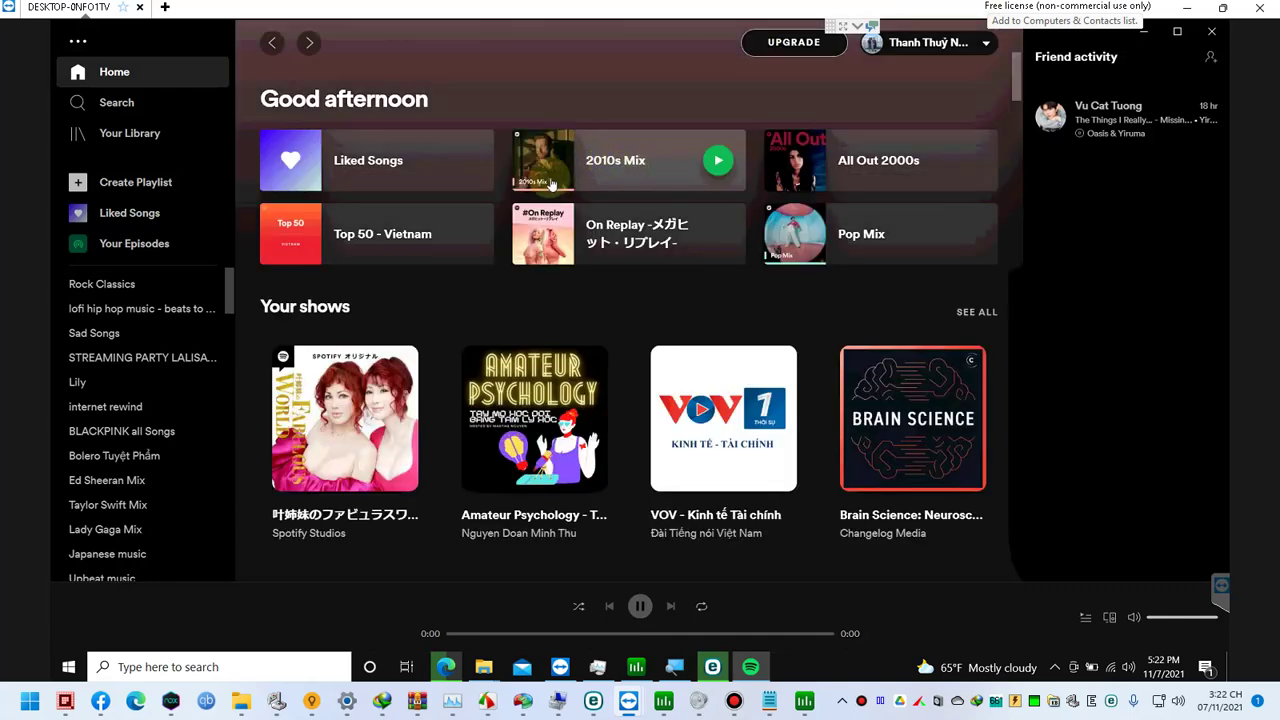
Step: Play the On Replay playlist, skipping forward, going back and pausing, then play きらり
{"action": "left_click", "coordinate": [559, 229]}
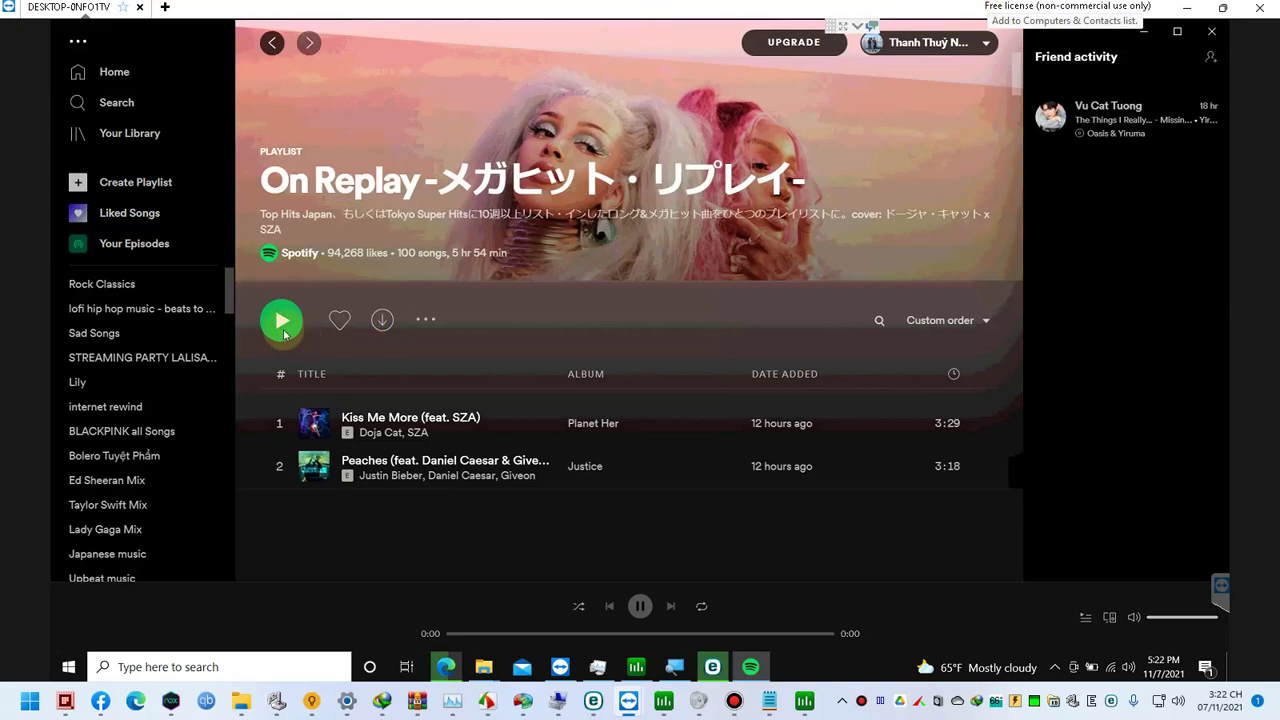
{"action": "left_click", "coordinate": [292, 335]}
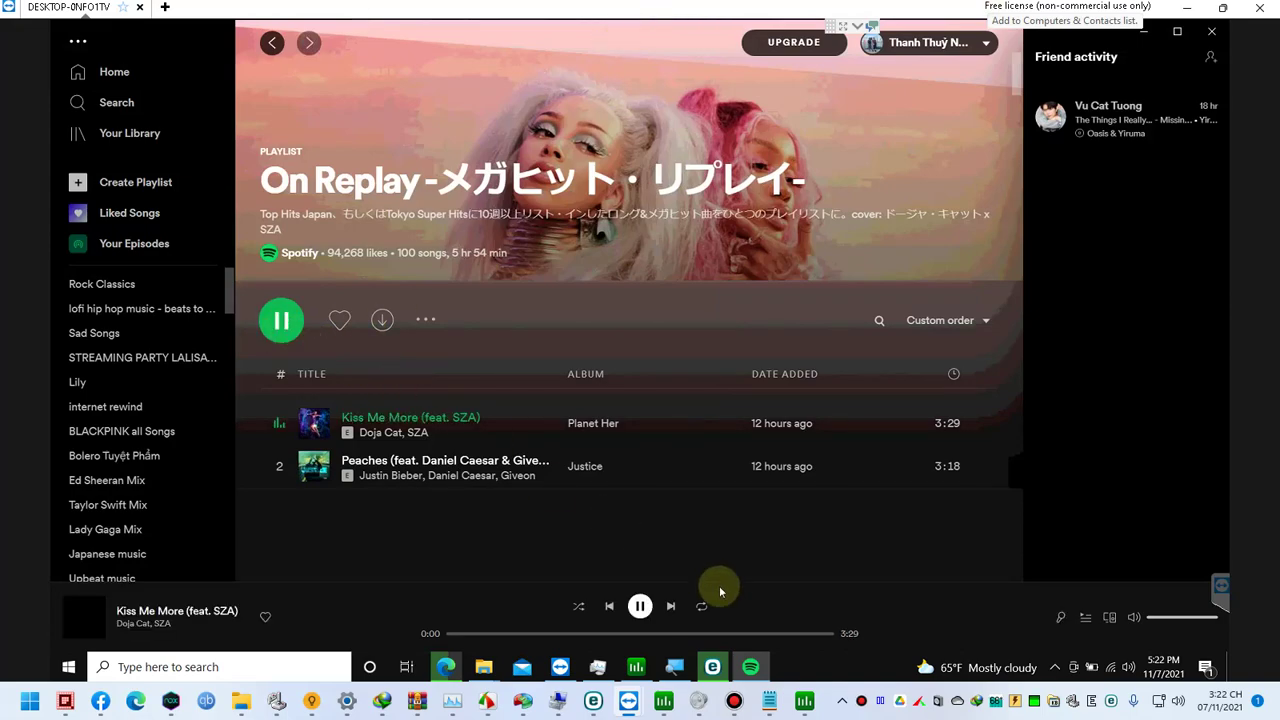
{"action": "left_click", "coordinate": [670, 607]}
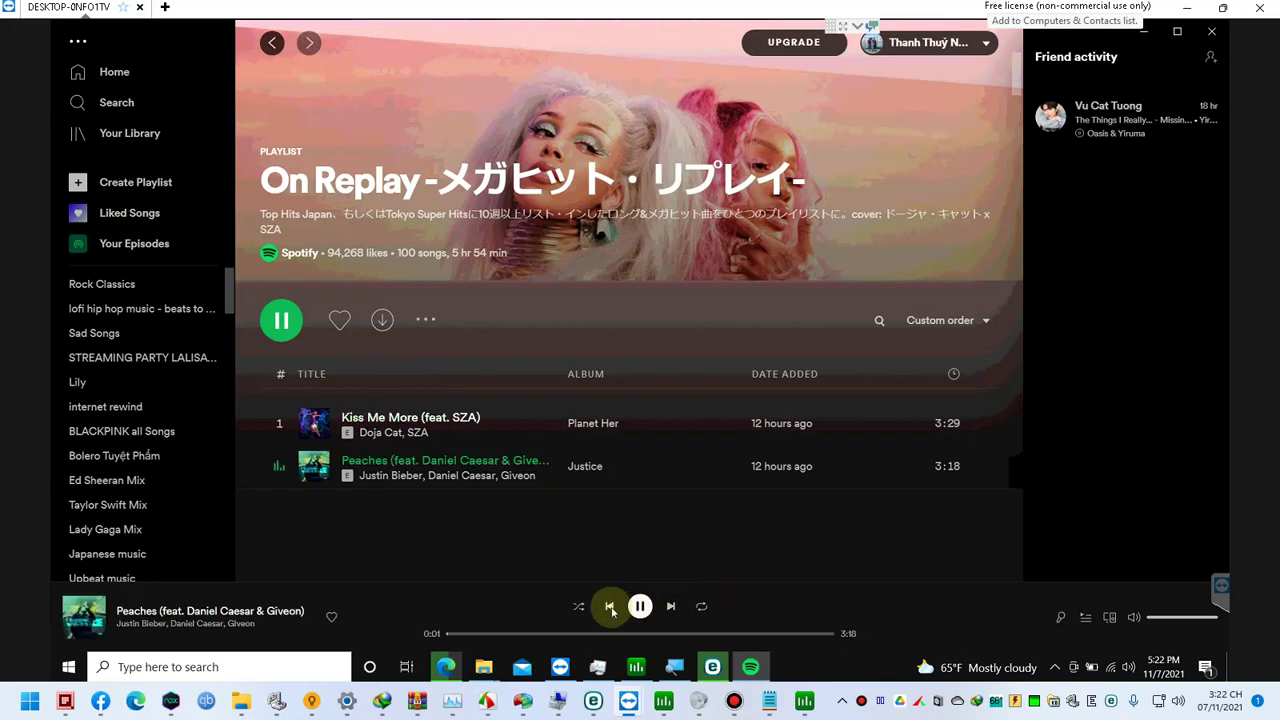
{"action": "left_click", "coordinate": [610, 607]}
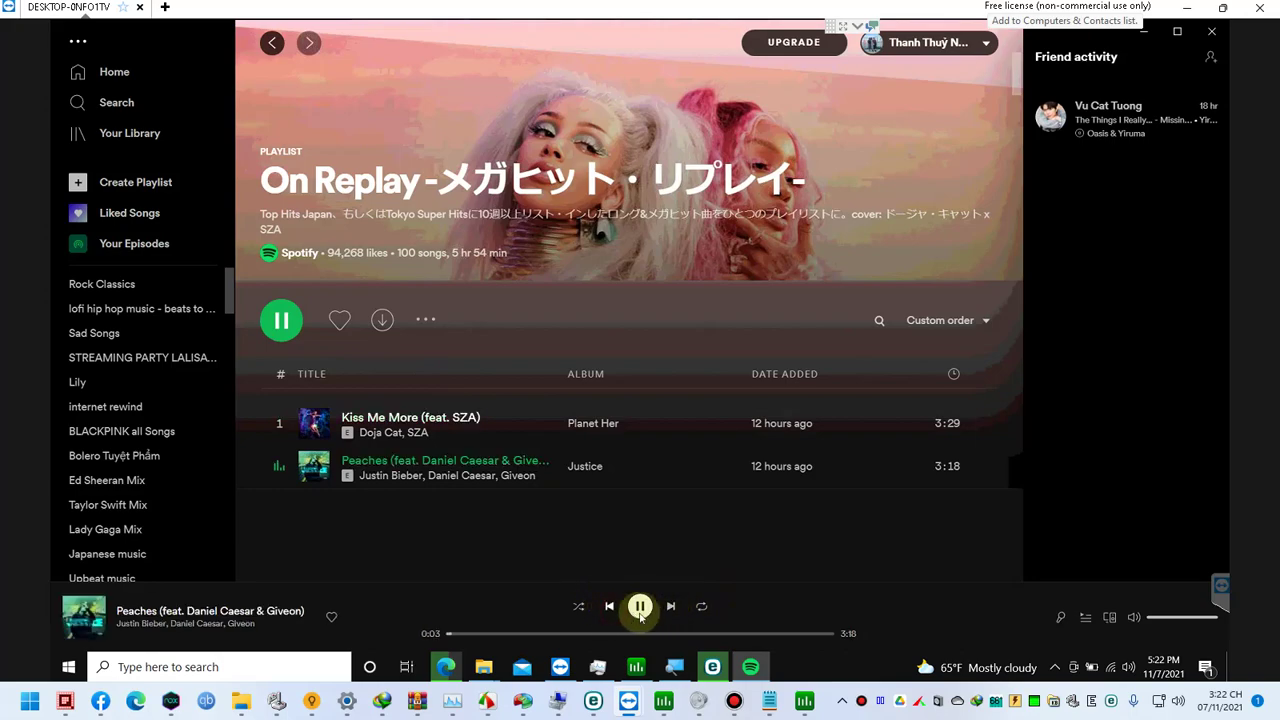
{"action": "key", "text": "space"}
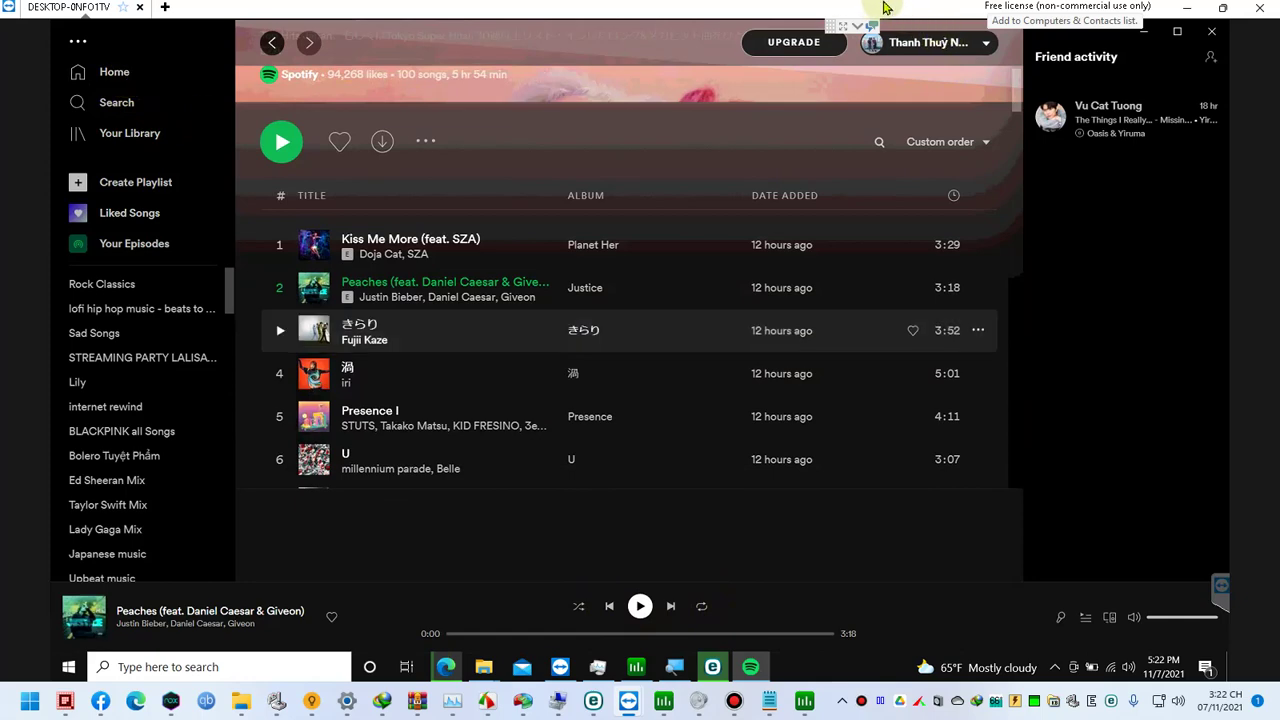
{"action": "left_click", "coordinate": [280, 330]}
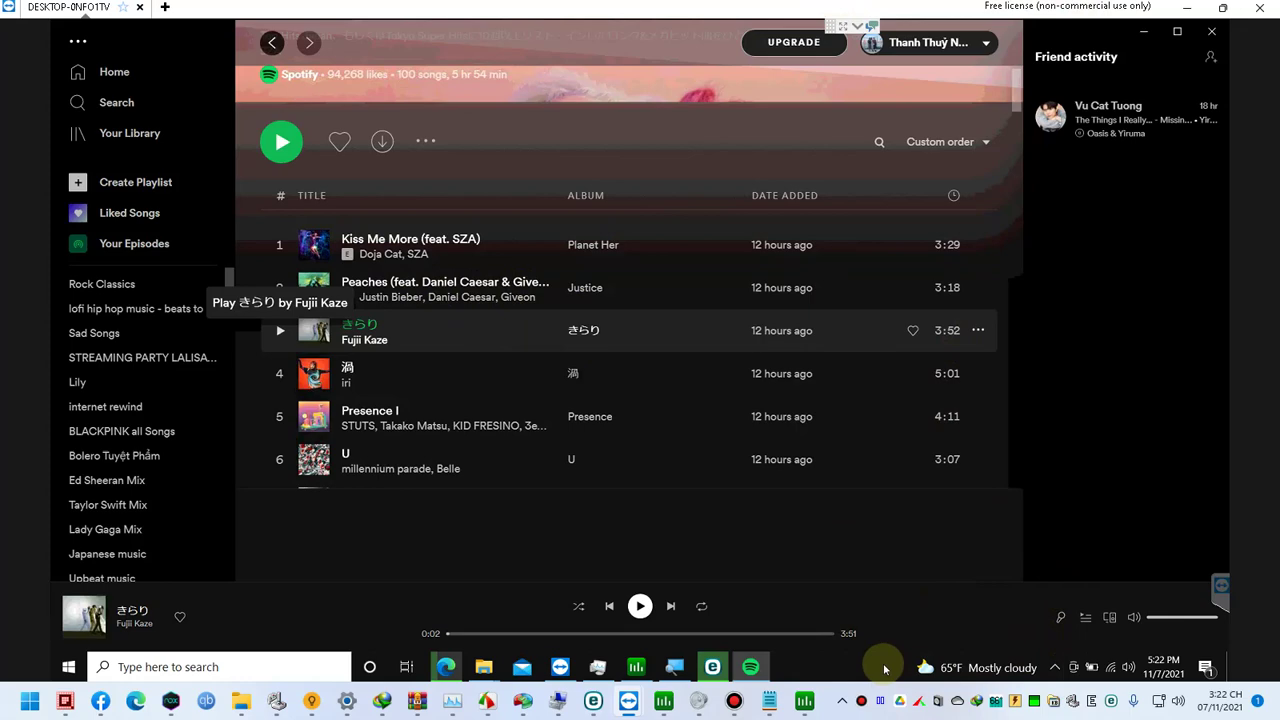
Step: Check the hidden system tray icons, then close the Spotify window
{"action": "left_click", "coordinate": [1056, 668]}
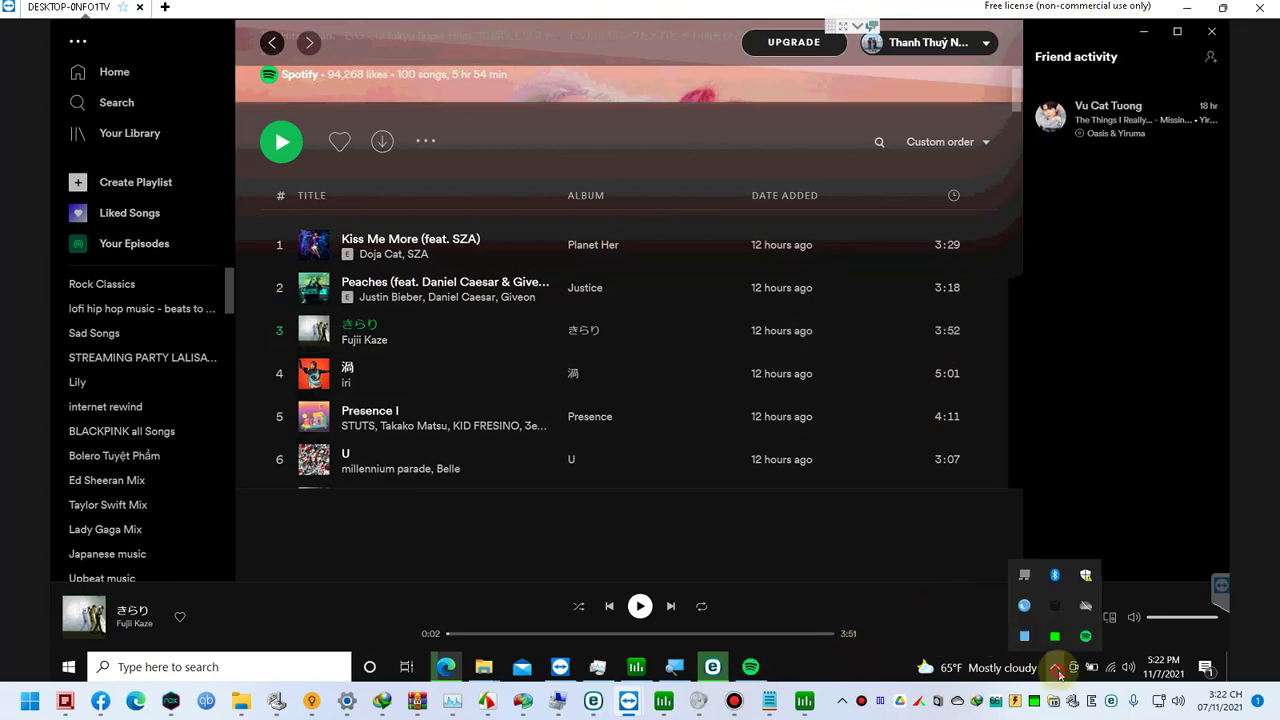
{"action": "left_click", "coordinate": [1058, 670]}
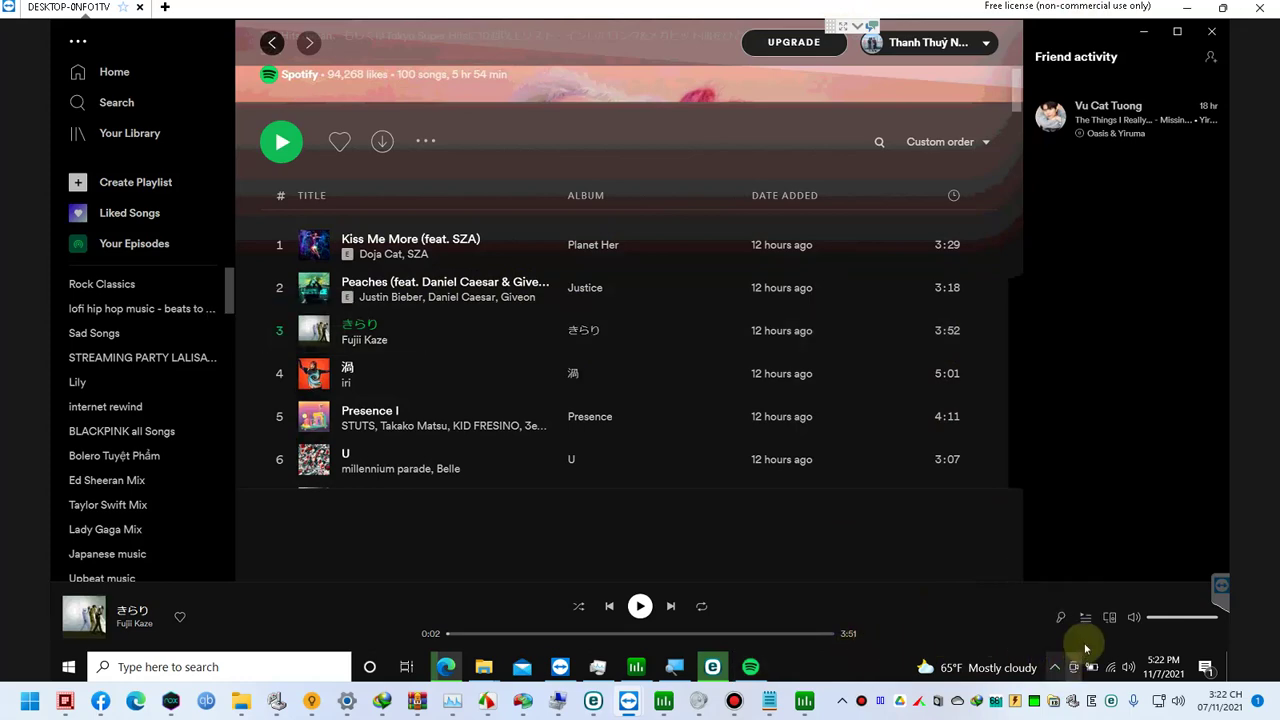
{"action": "left_click", "coordinate": [1211, 31]}
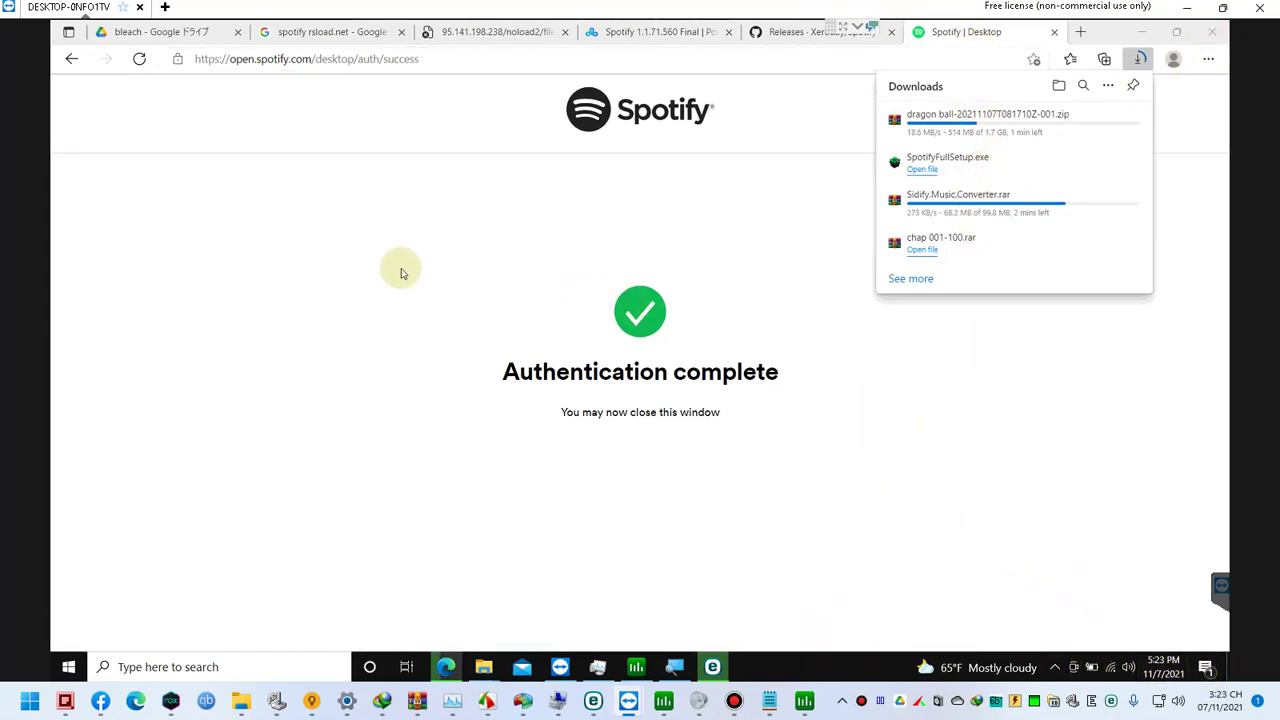
Step: Relaunch Spotify from its desktop shortcut
{"action": "key", "text": "super+d"}
{"action": "left_click", "coordinate": [137, 505]}
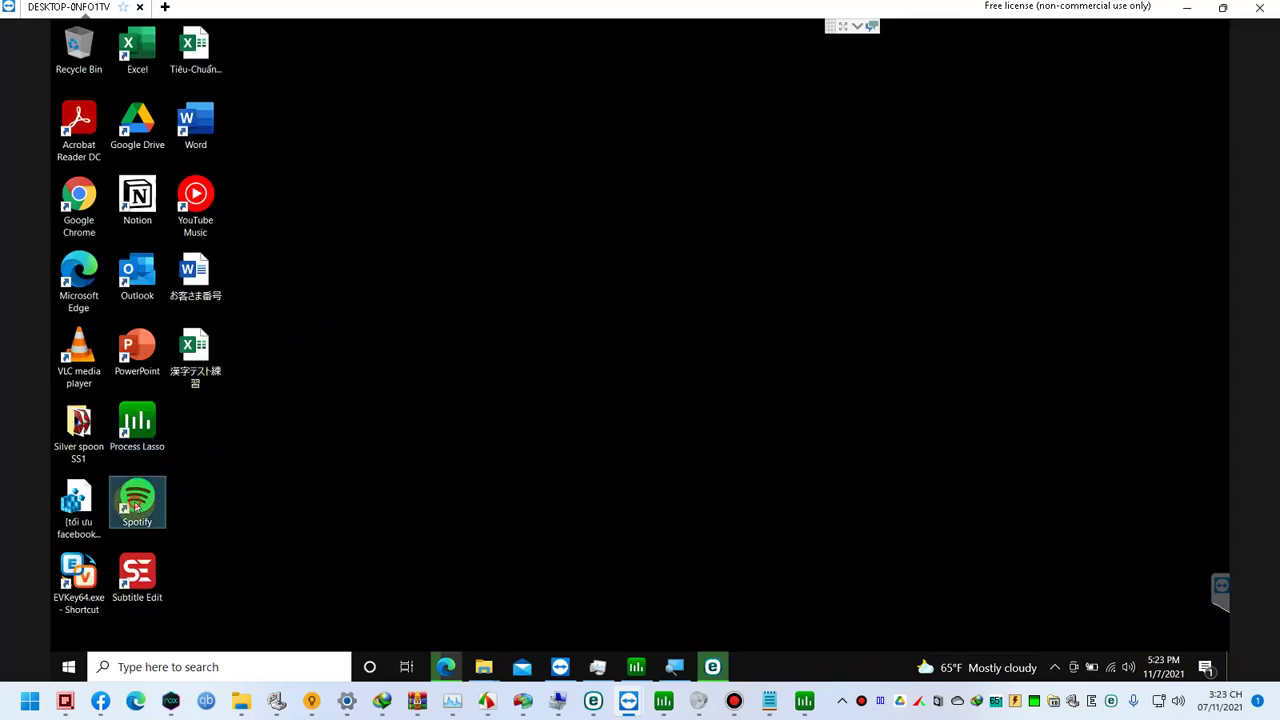
{"action": "double_click", "coordinate": [143, 509]}
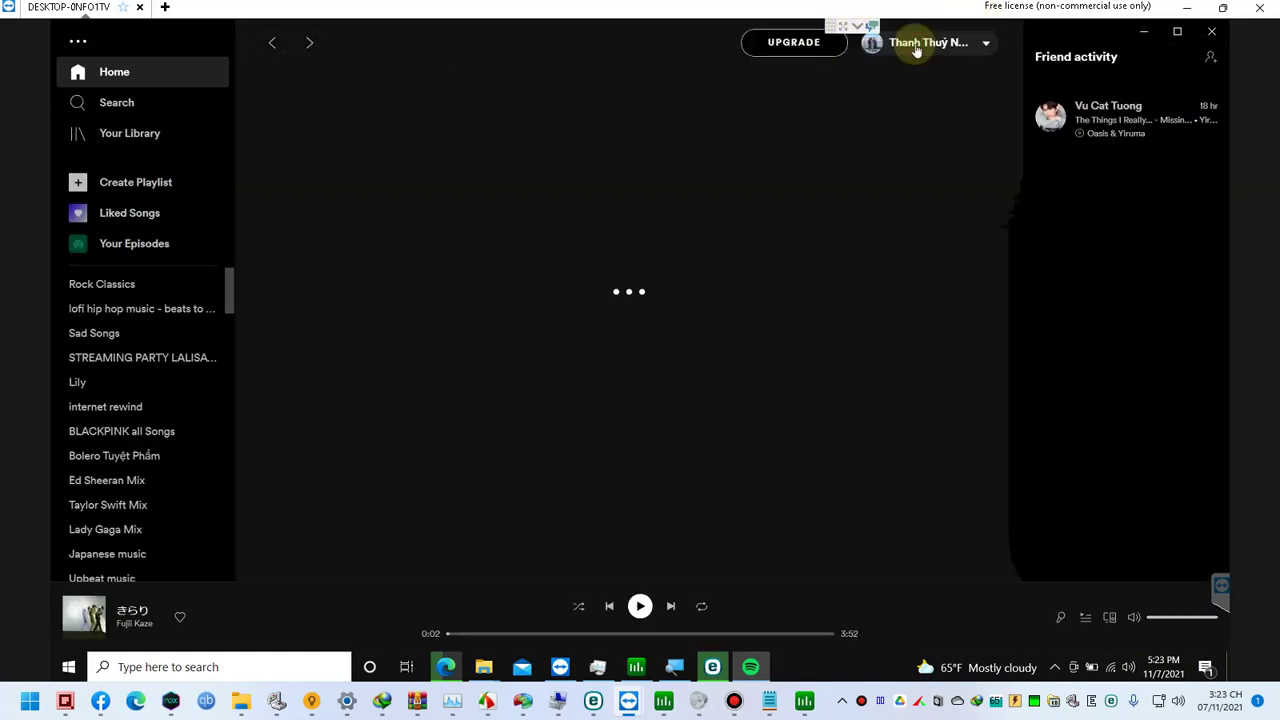
Step: Open the Spotify account page, then the Premium upgrade page, from the profile menu
{"action": "left_click", "coordinate": [916, 46]}
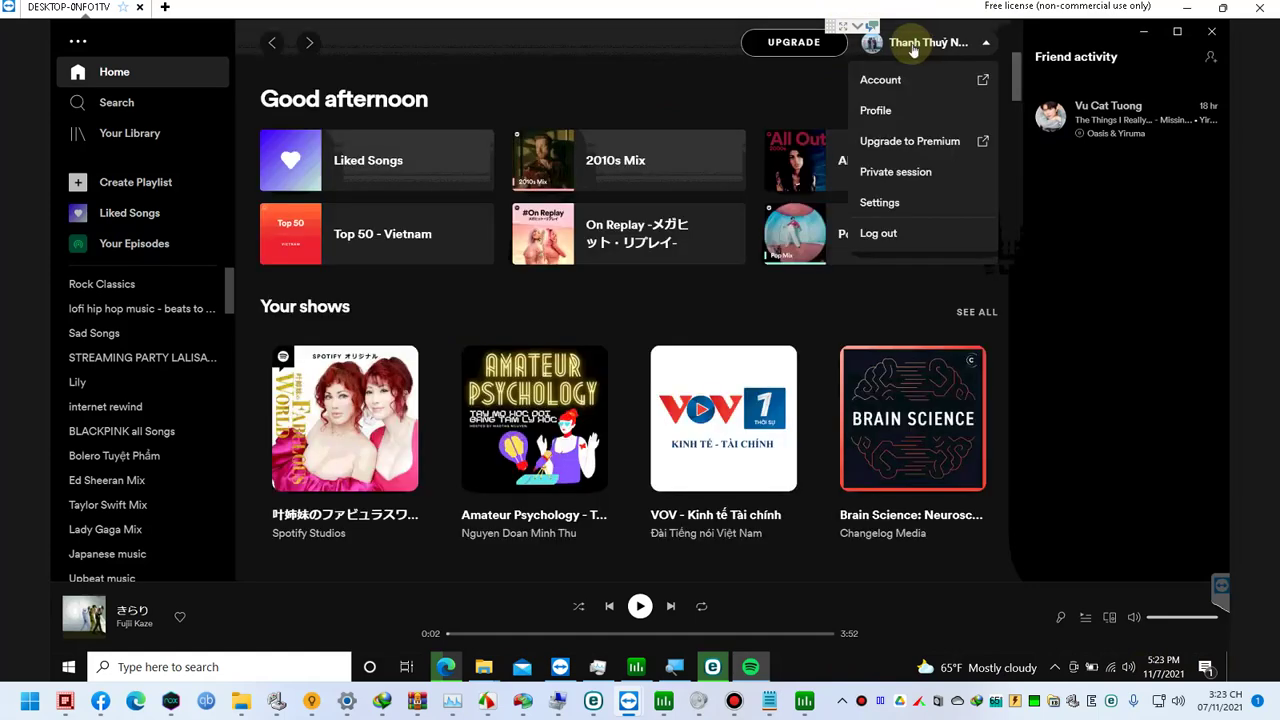
{"action": "left_click", "coordinate": [901, 88]}
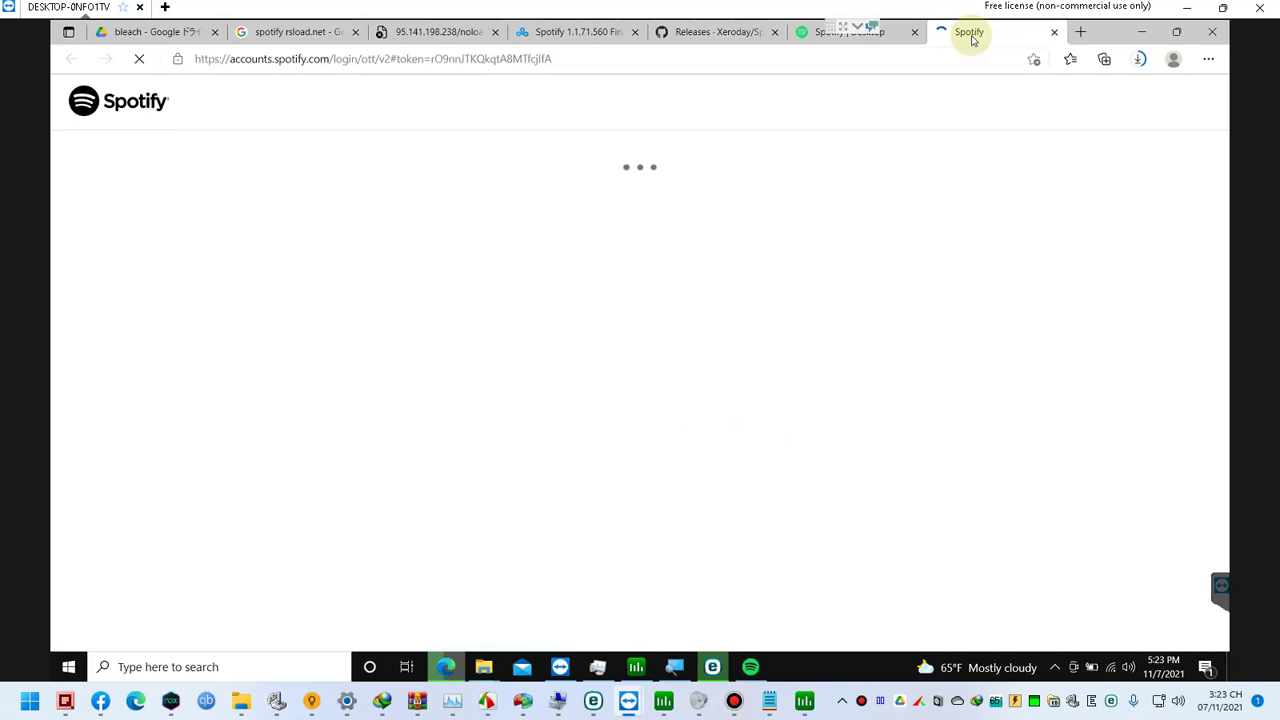
{"action": "left_click", "coordinate": [1144, 33]}
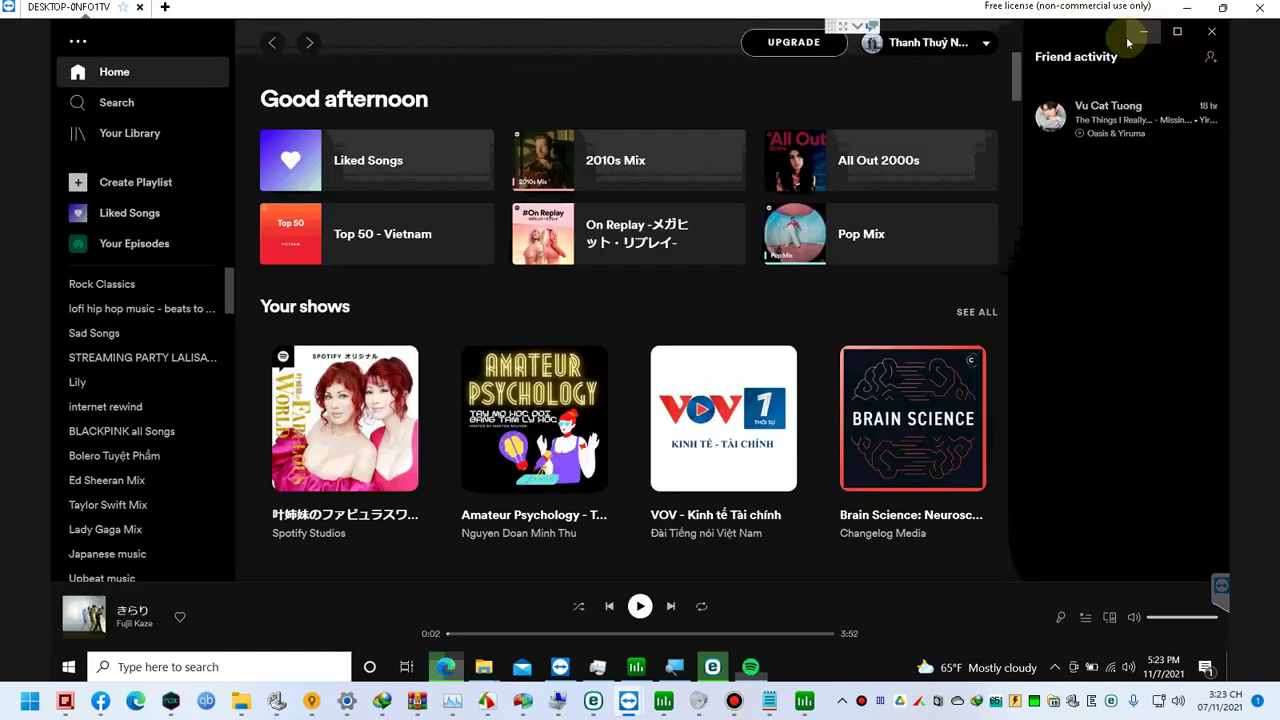
{"action": "left_click", "coordinate": [966, 44]}
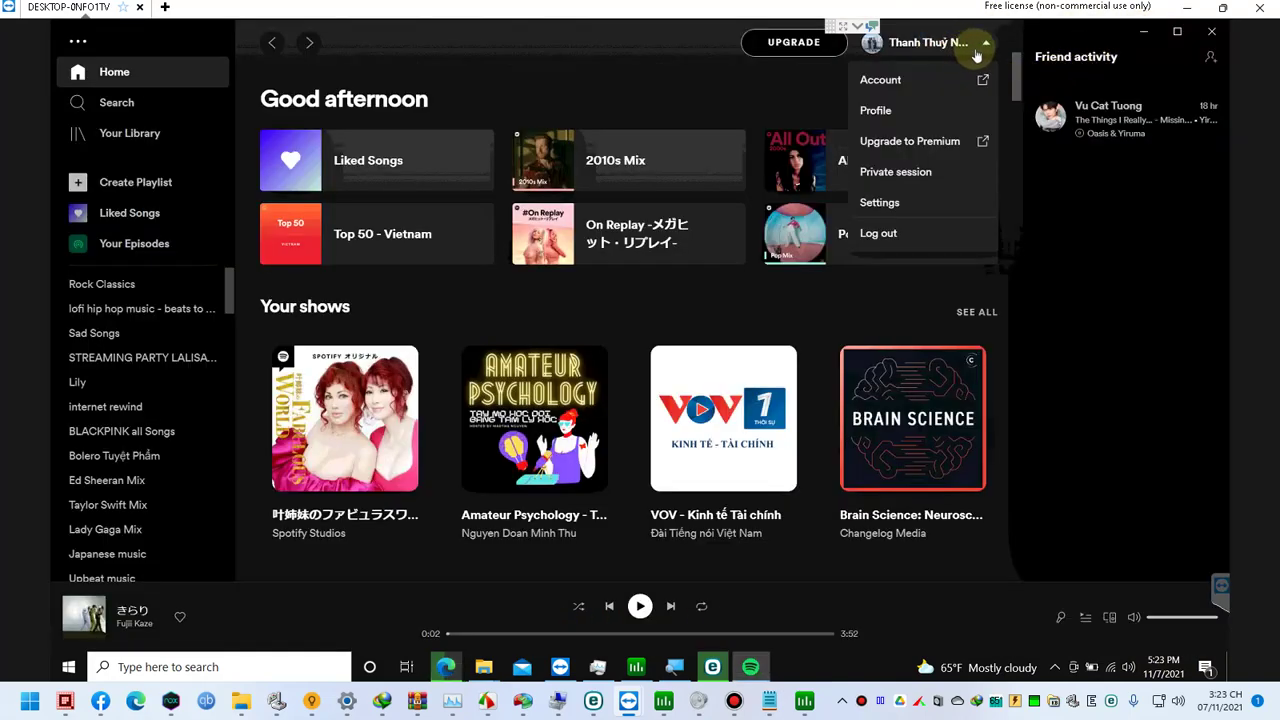
{"action": "left_click", "coordinate": [924, 143]}
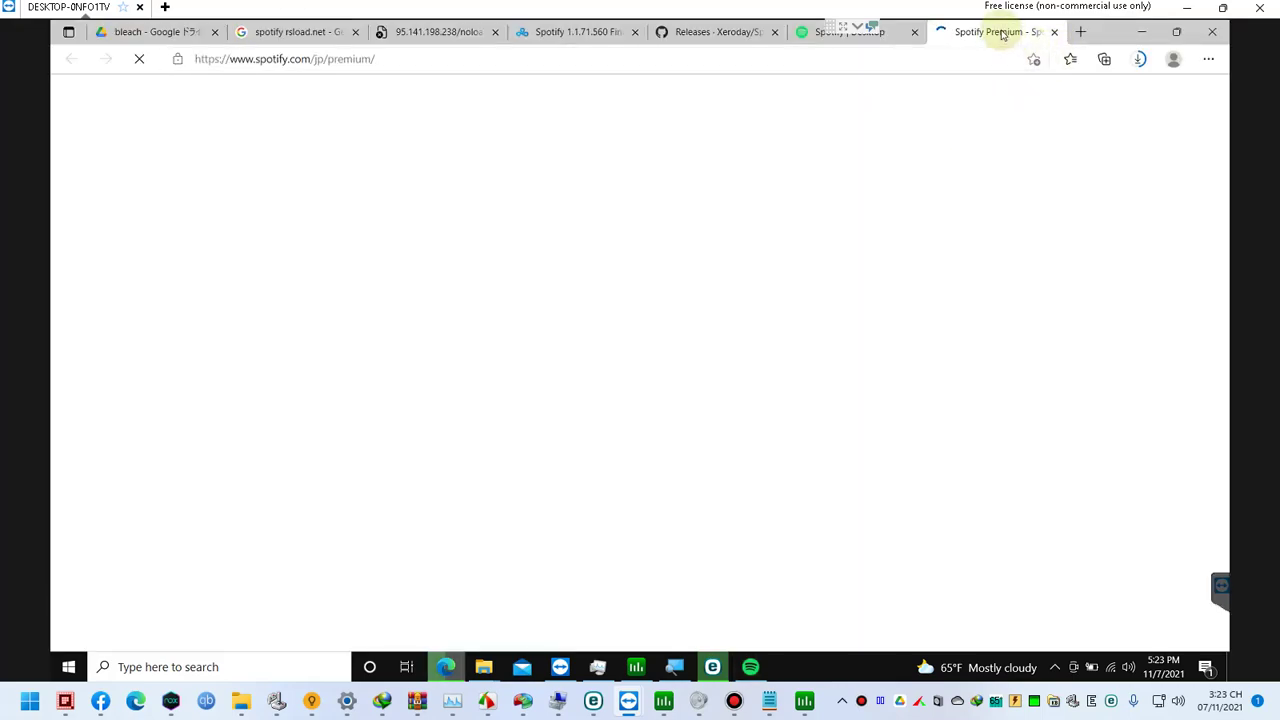
Step: Look over the scloud Spotify 1.1.71.560 download page, close its tab, and bring up Process Lasso Pro
{"action": "left_click", "coordinate": [776, 33]}
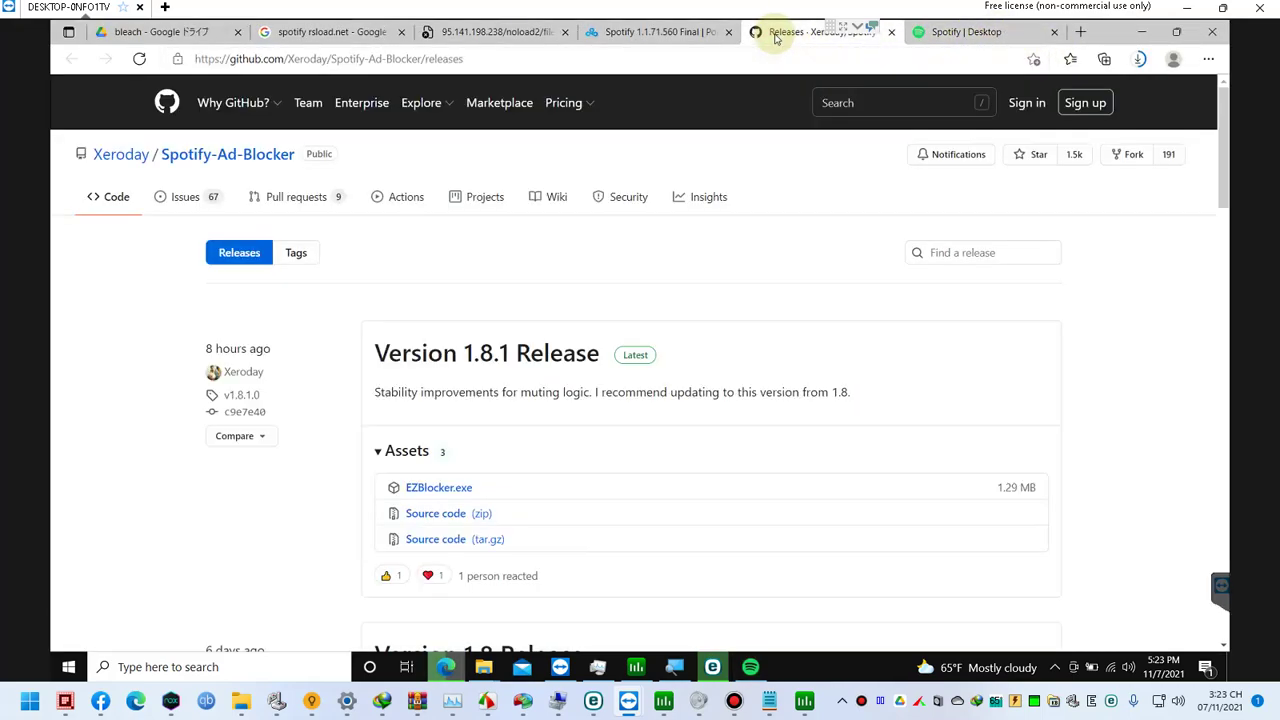
{"action": "left_click", "coordinate": [660, 33]}
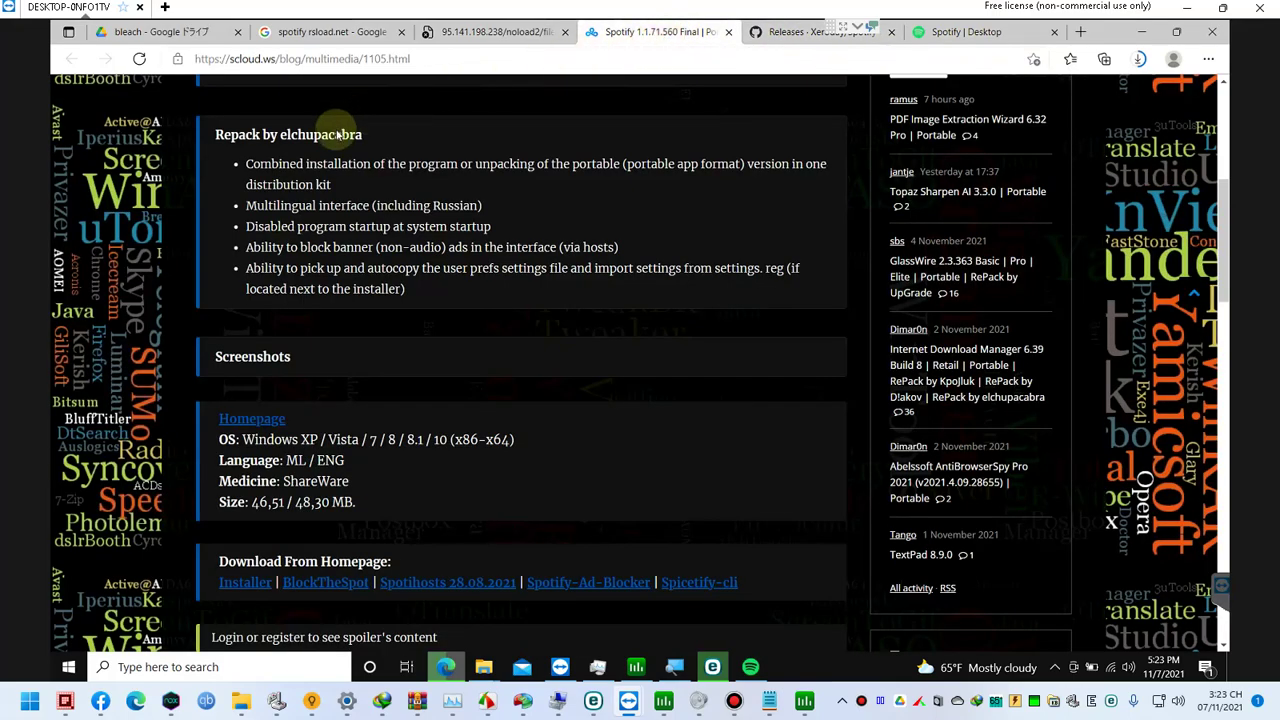
{"action": "scroll", "coordinate": [382, 258], "scroll_direction": "up", "scroll_amount": 2}
{"action": "scroll", "coordinate": [383, 258], "scroll_direction": "down", "scroll_amount": 2}
{"action": "scroll", "coordinate": [383, 258], "scroll_direction": "down", "scroll_amount": 1}
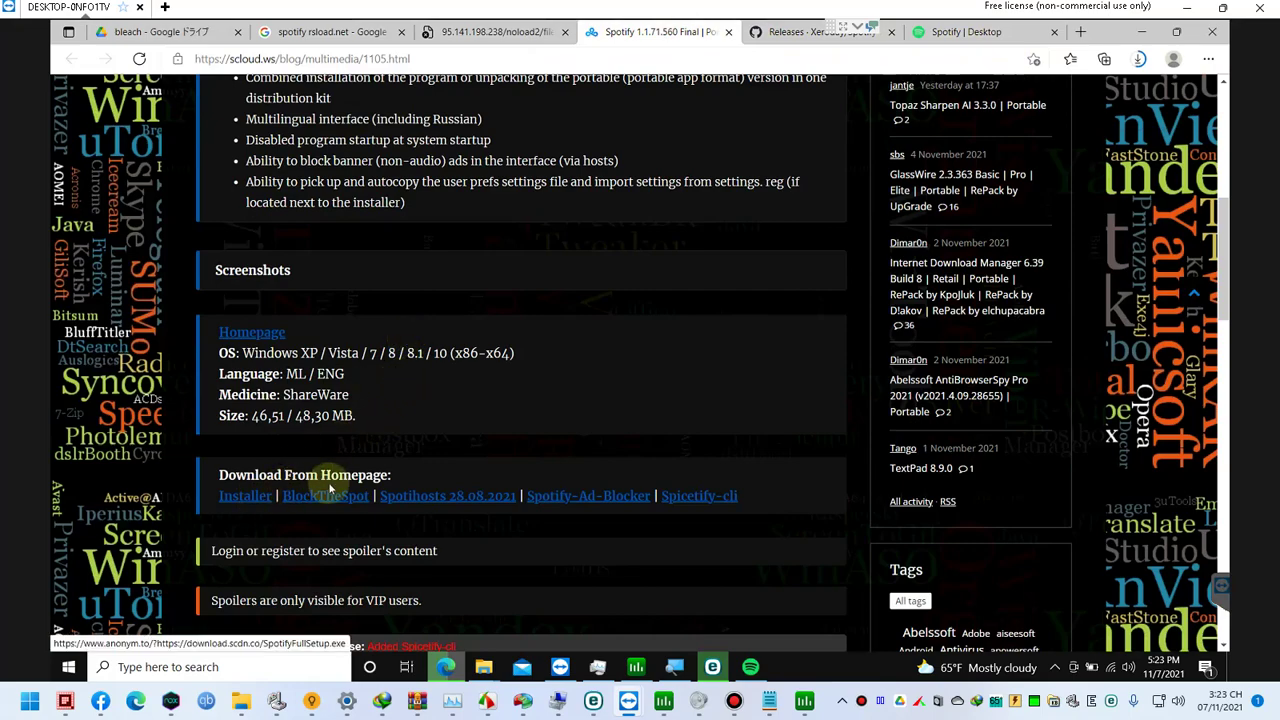
{"action": "scroll", "coordinate": [341, 481], "scroll_direction": "up", "scroll_amount": 2}
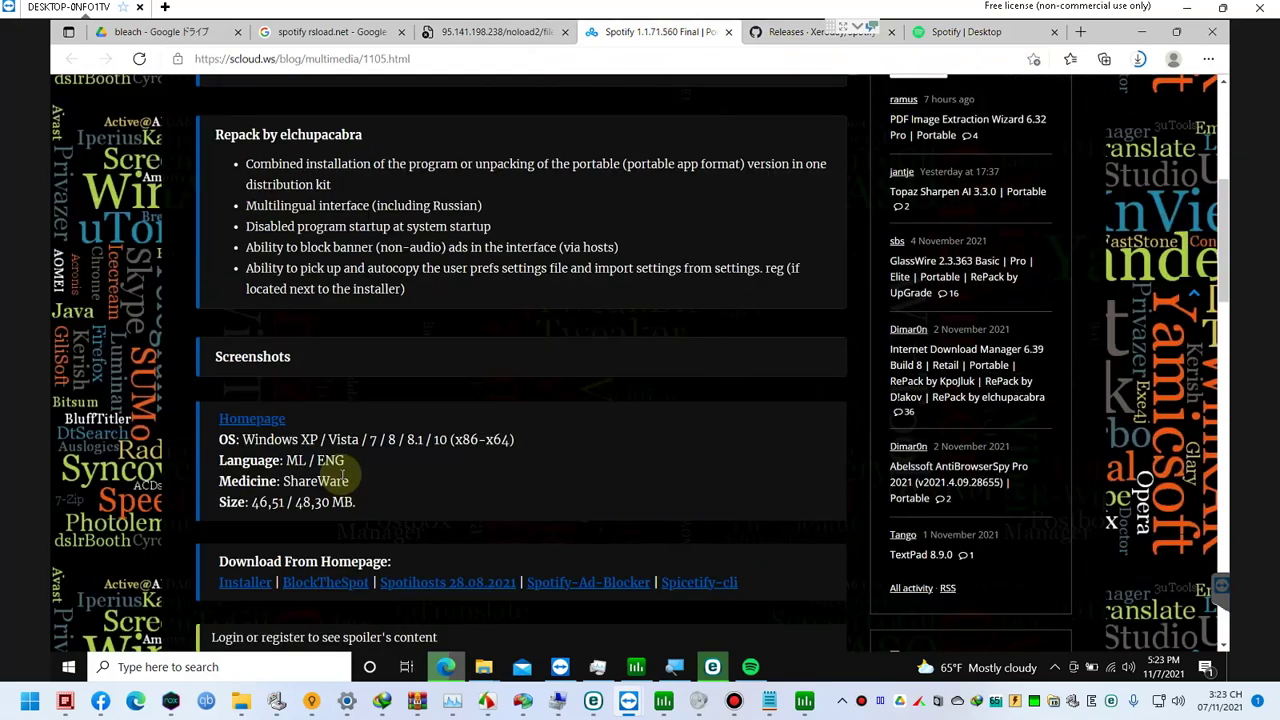
{"action": "scroll", "coordinate": [341, 466], "scroll_direction": "down", "scroll_amount": 2}
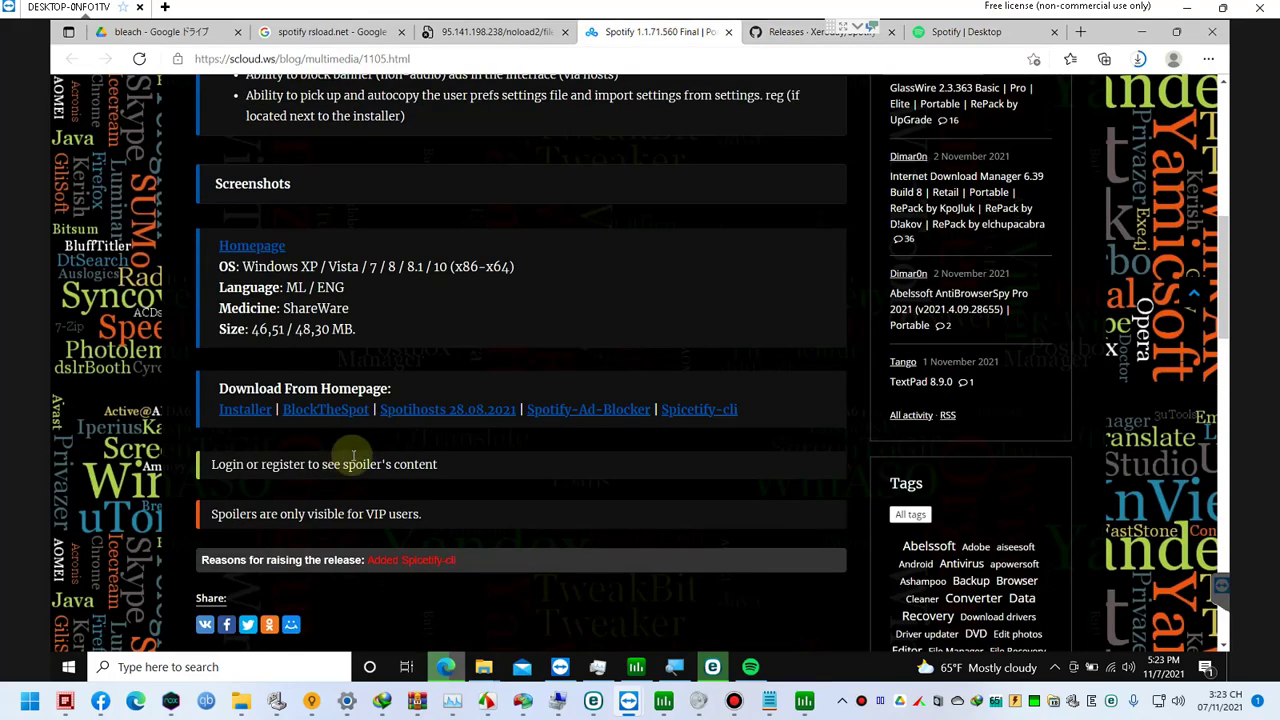
{"action": "scroll", "coordinate": [403, 421], "scroll_direction": "up", "scroll_amount": 2}
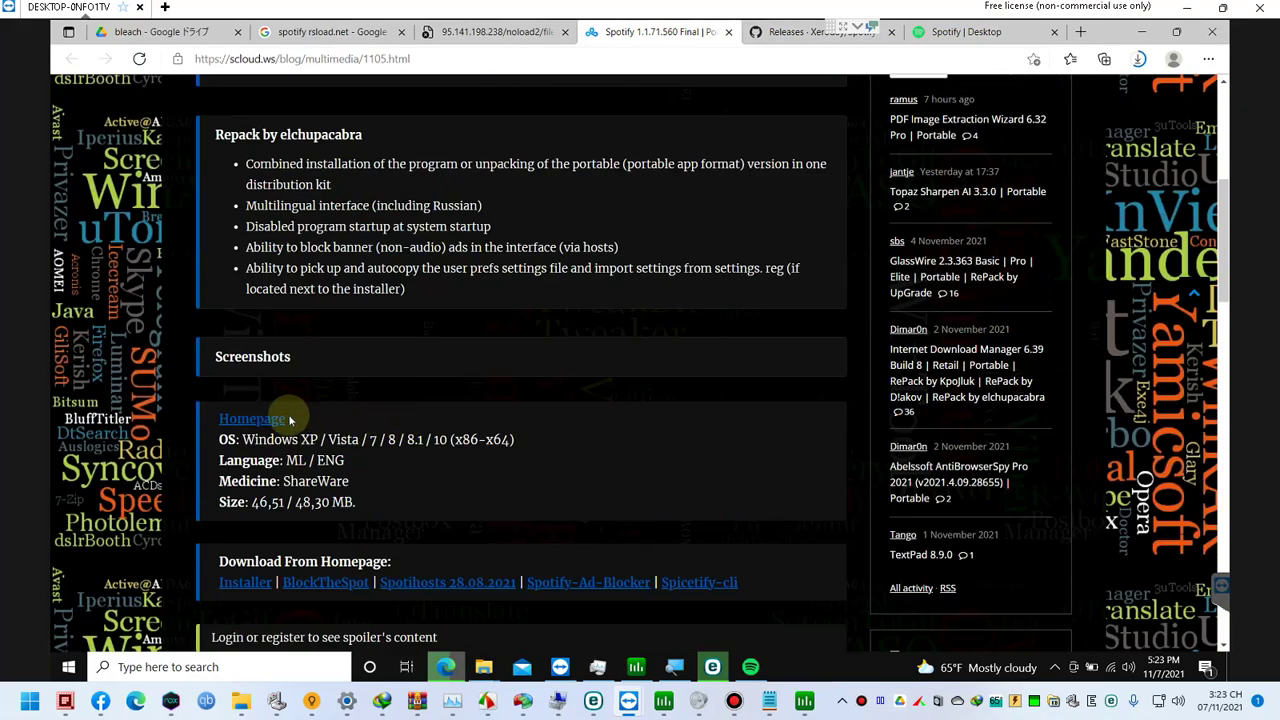
{"action": "scroll", "coordinate": [294, 419], "scroll_direction": "up", "scroll_amount": 5}
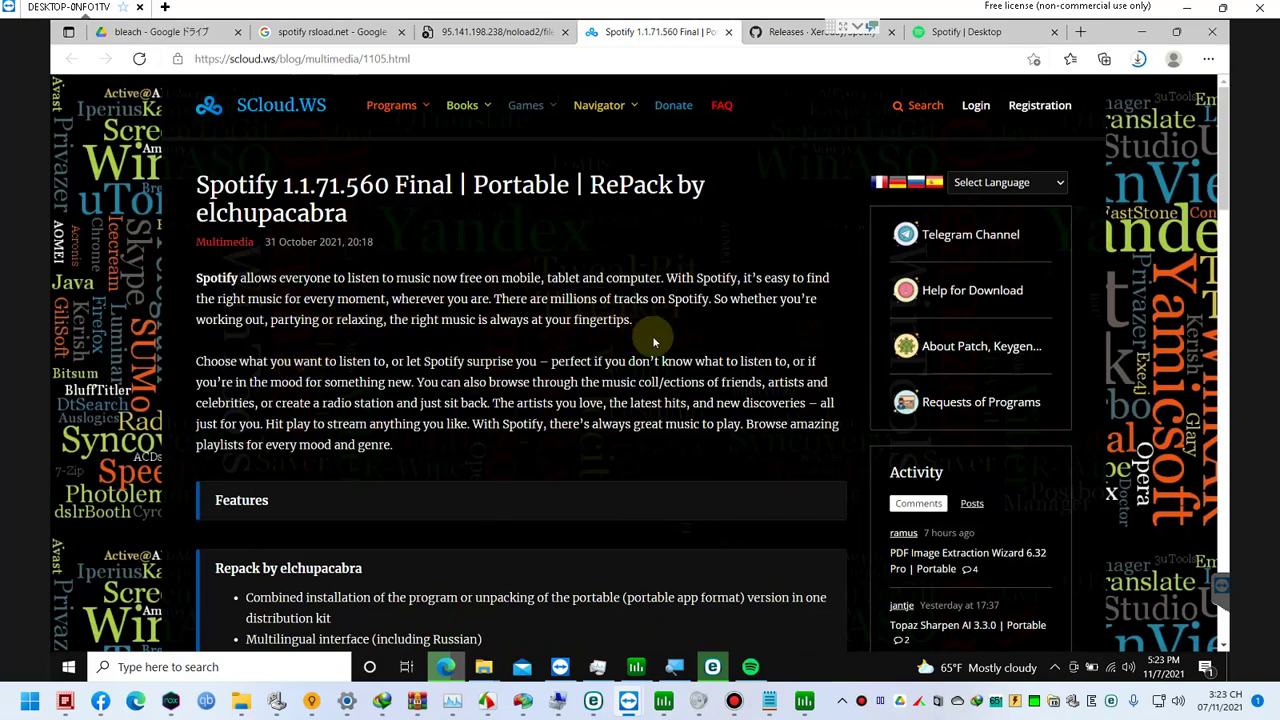
{"action": "scroll", "coordinate": [648, 340], "scroll_direction": "down", "scroll_amount": 5}
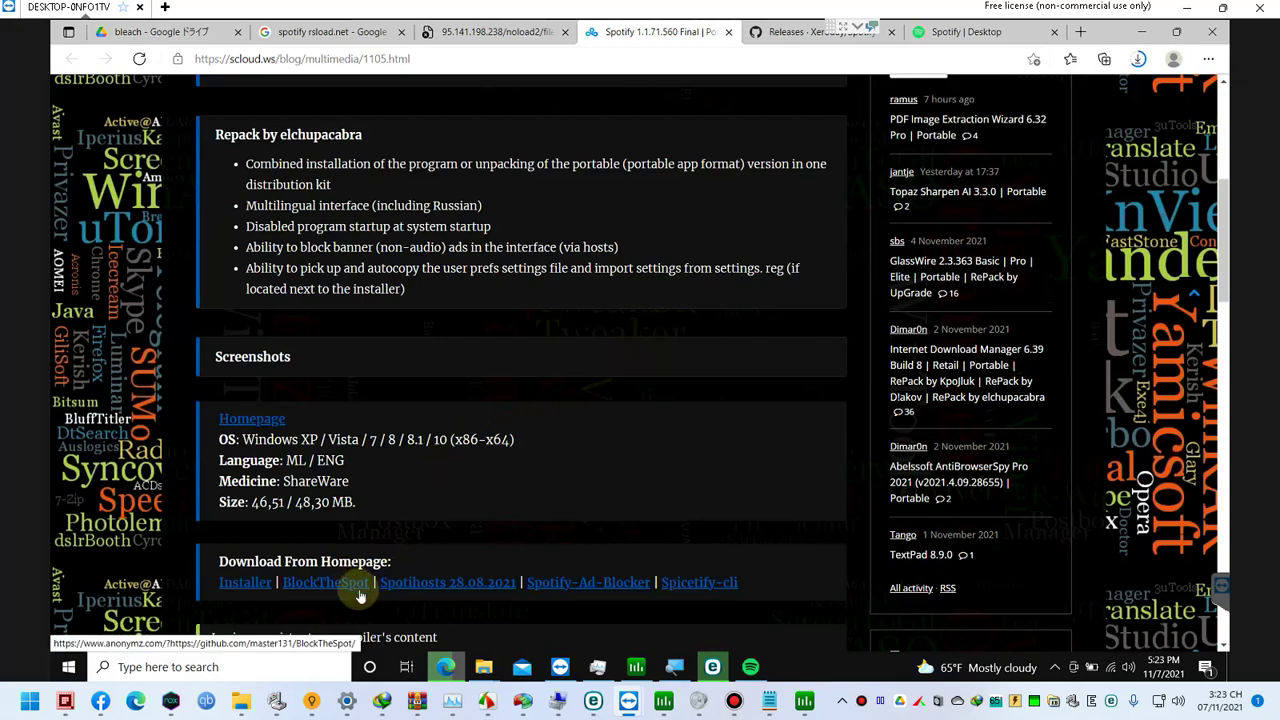
{"action": "scroll", "coordinate": [393, 529], "scroll_direction": "down", "scroll_amount": 1}
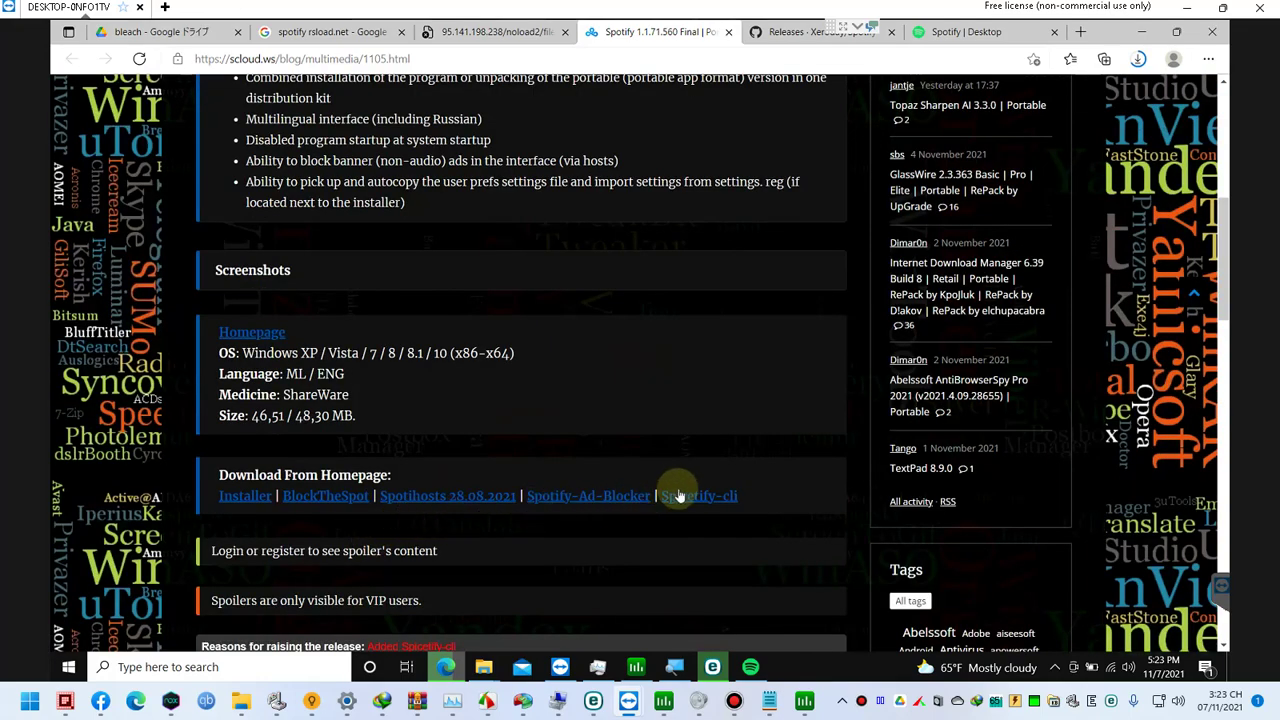
{"action": "scroll", "coordinate": [689, 501], "scroll_direction": "down", "scroll_amount": 2}
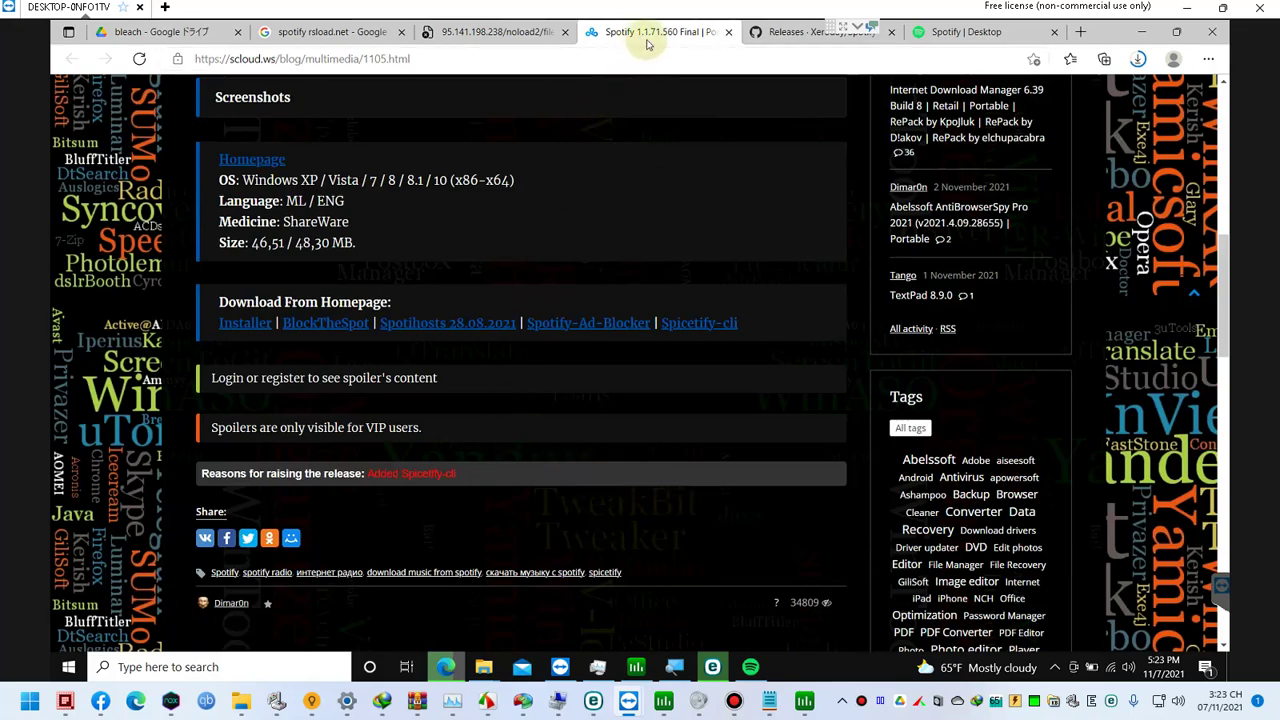
{"action": "left_click", "coordinate": [728, 31]}
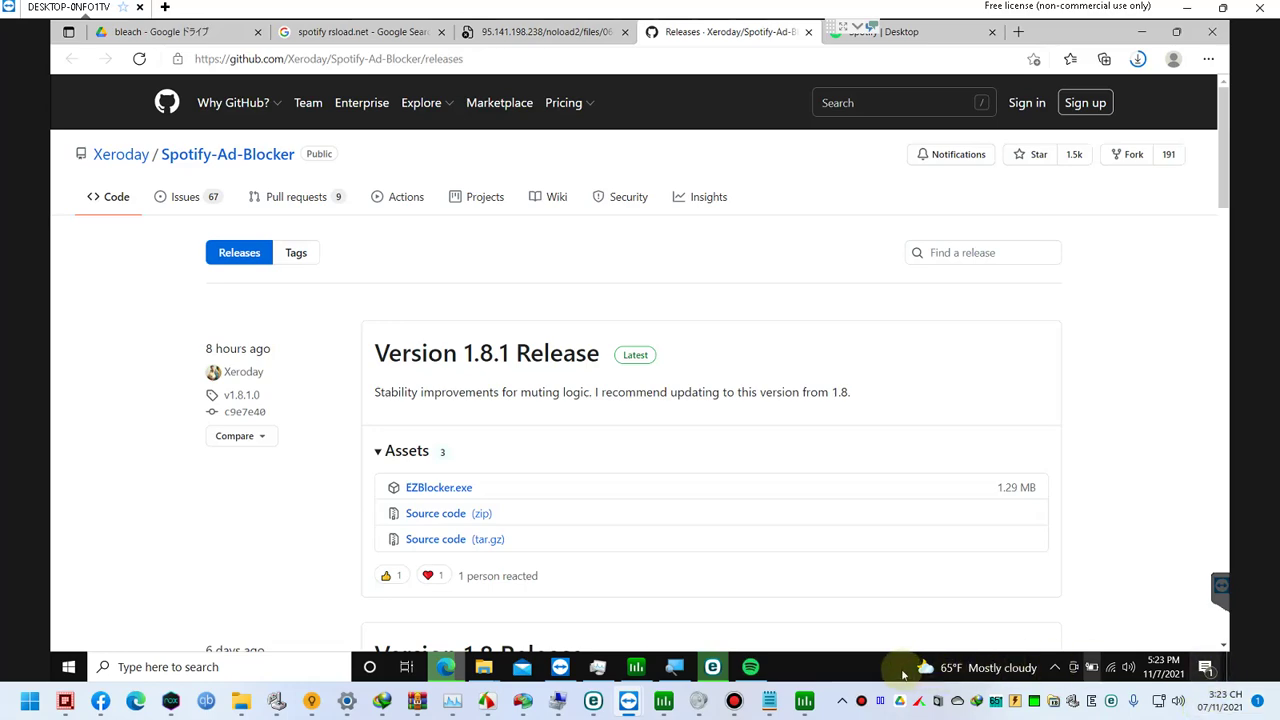
{"action": "left_click", "coordinate": [640, 668]}
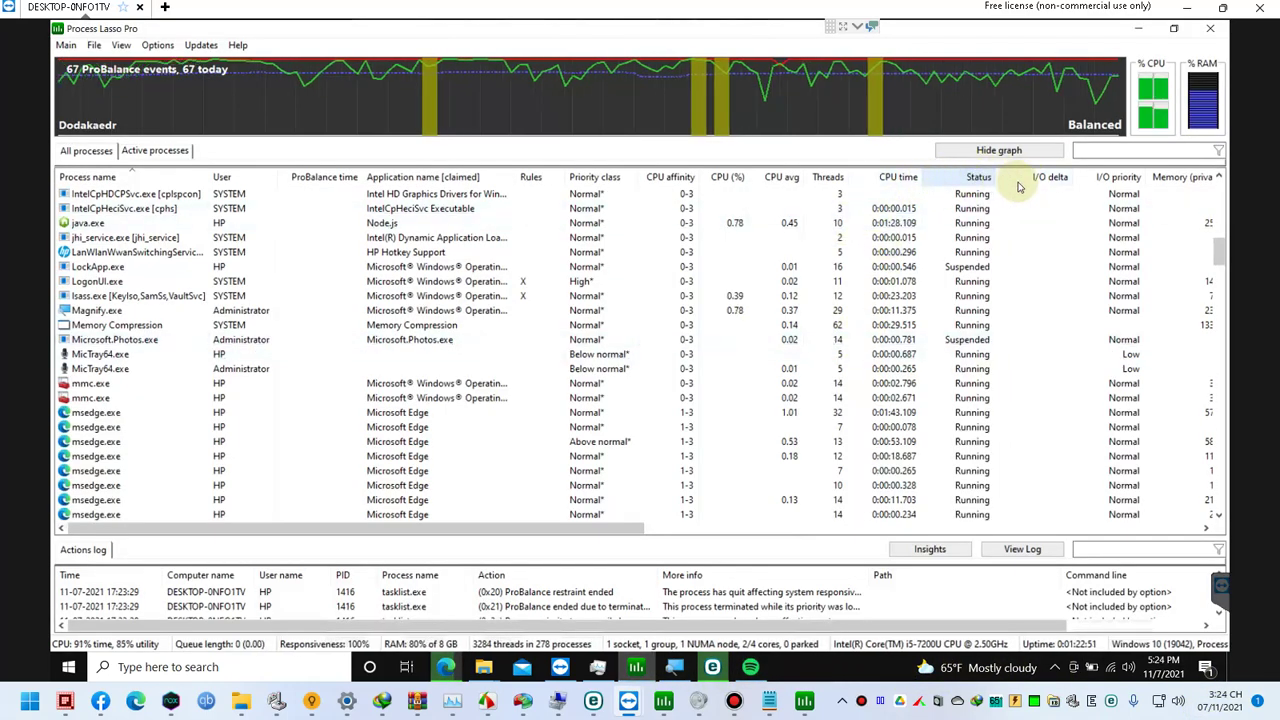
Step: Find SearchApp.exe in Process Lasso and terminate its first instance immediately
{"action": "scroll", "coordinate": [895, 178], "scroll_direction": "down", "scroll_amount": 1}
{"action": "scroll", "coordinate": [250, 320], "scroll_direction": "up", "scroll_amount": 2}
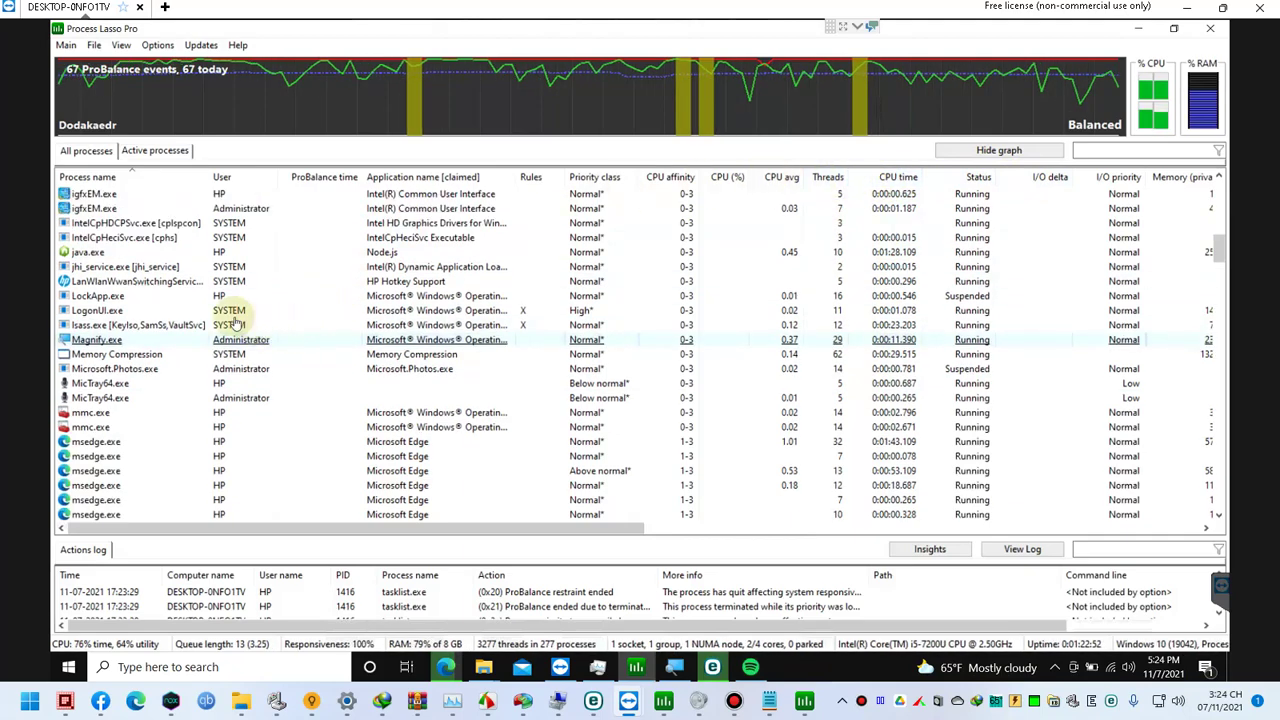
{"action": "left_click", "coordinate": [115, 368]}
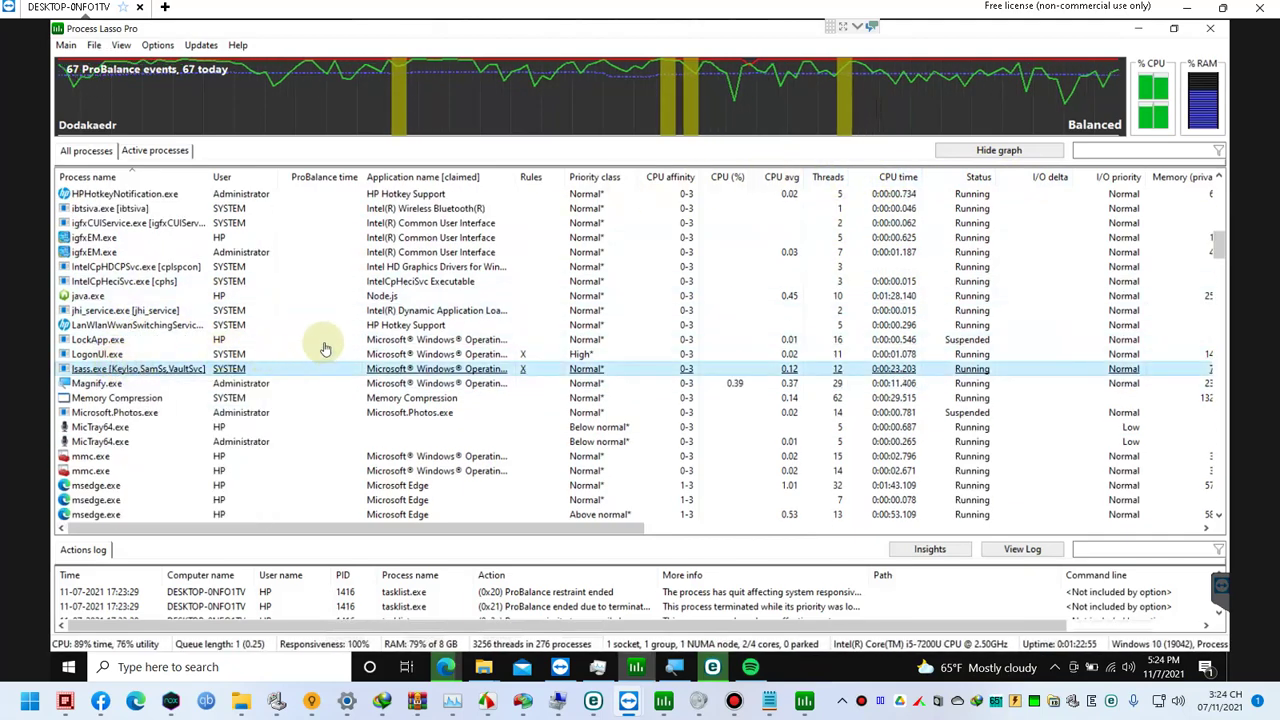
{"action": "key", "text": "s"}
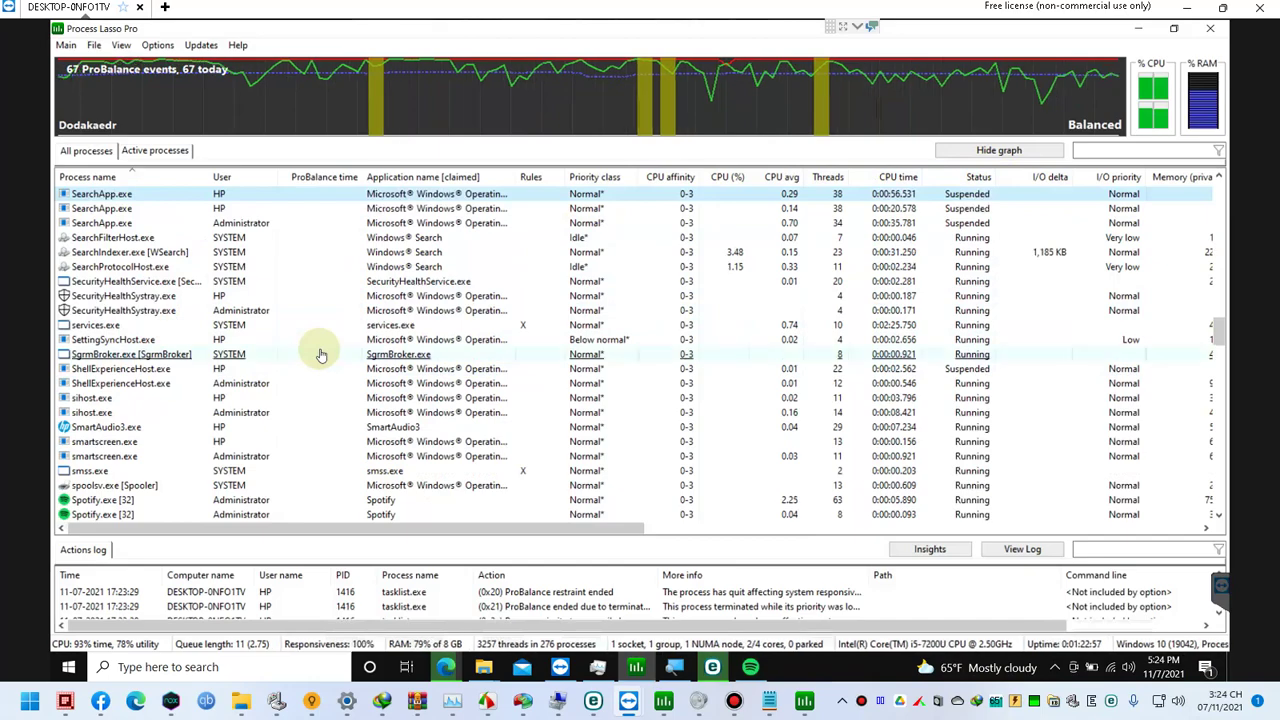
{"action": "mouse_move", "coordinate": [108, 207]}
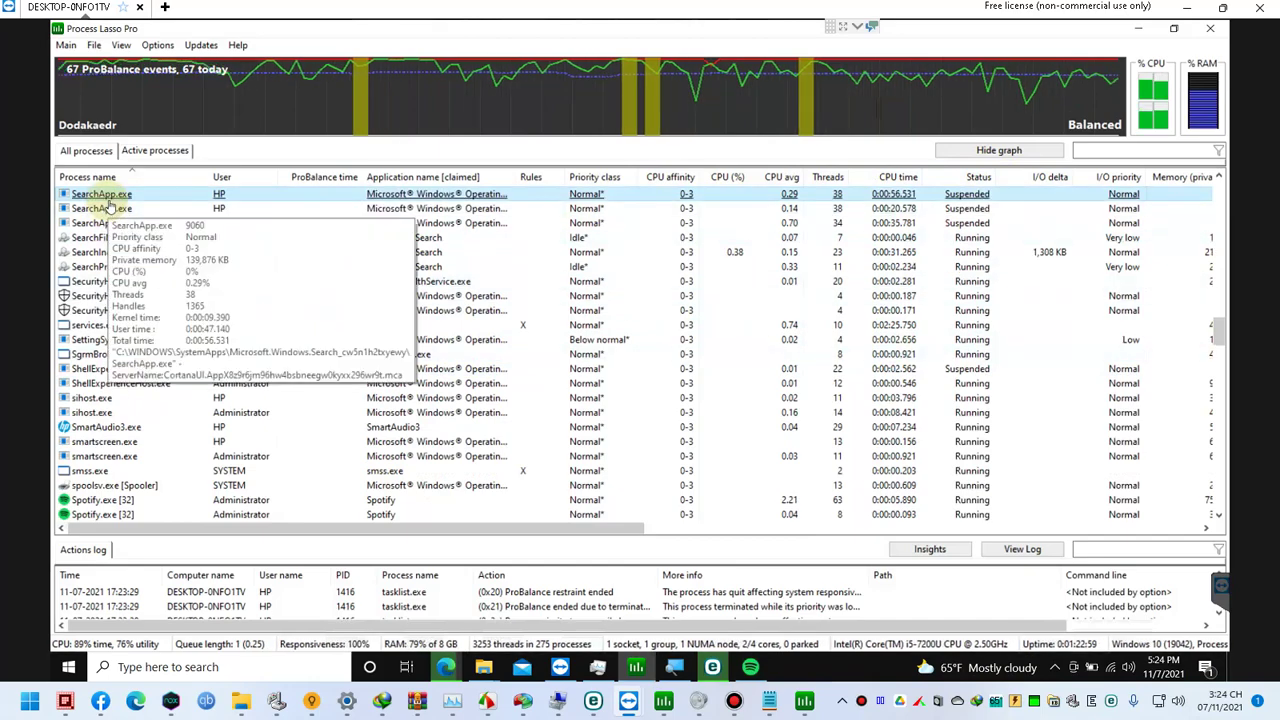
{"action": "right_click", "coordinate": [110, 207]}
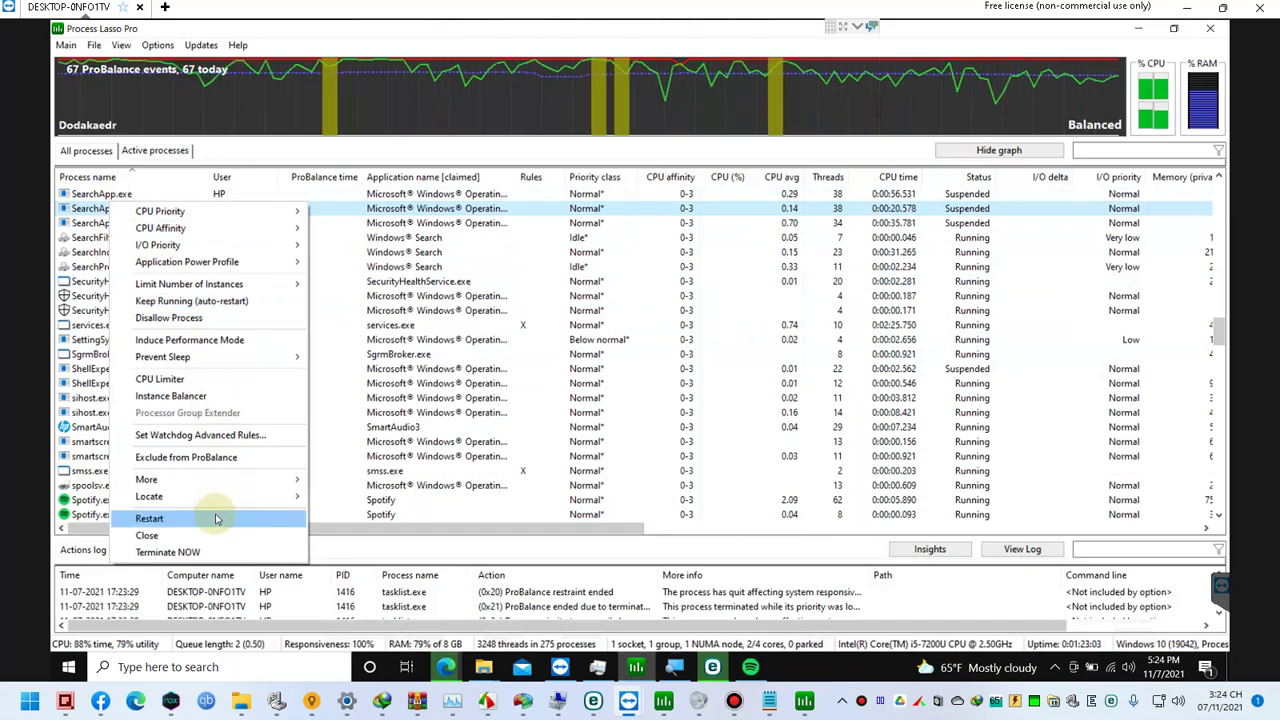
{"action": "left_click", "coordinate": [190, 552]}
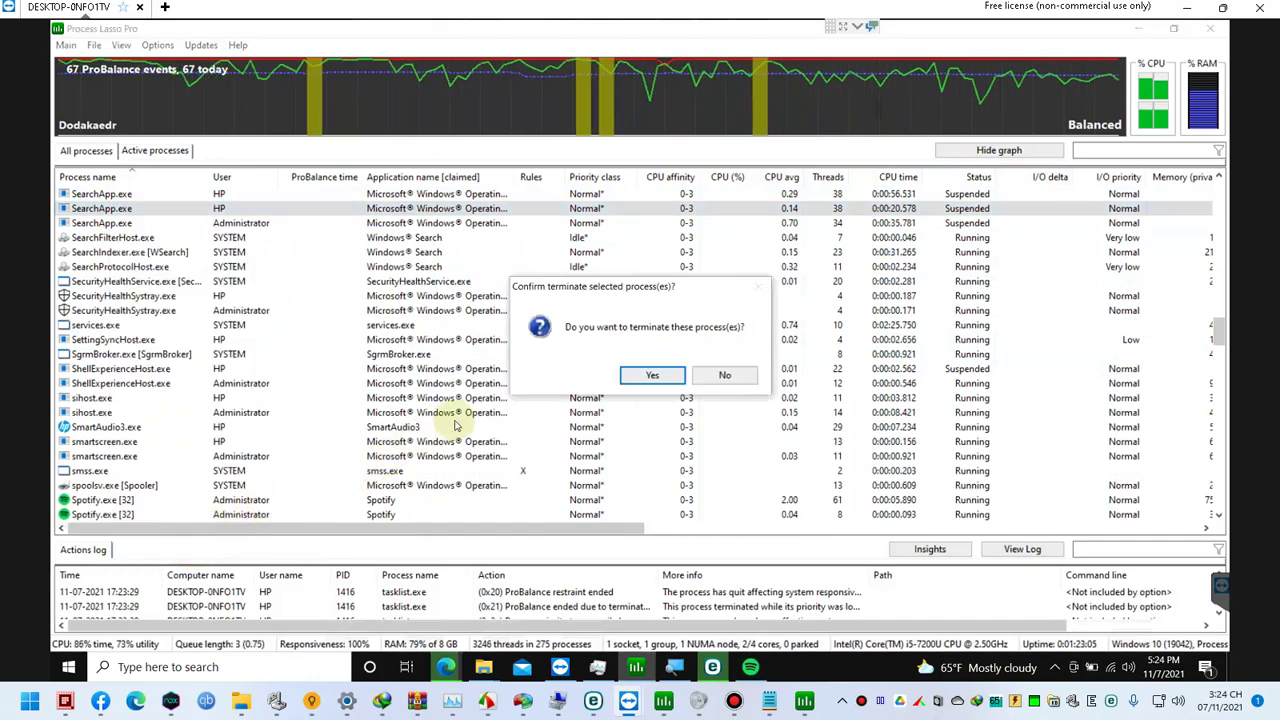
{"action": "left_click", "coordinate": [652, 376]}
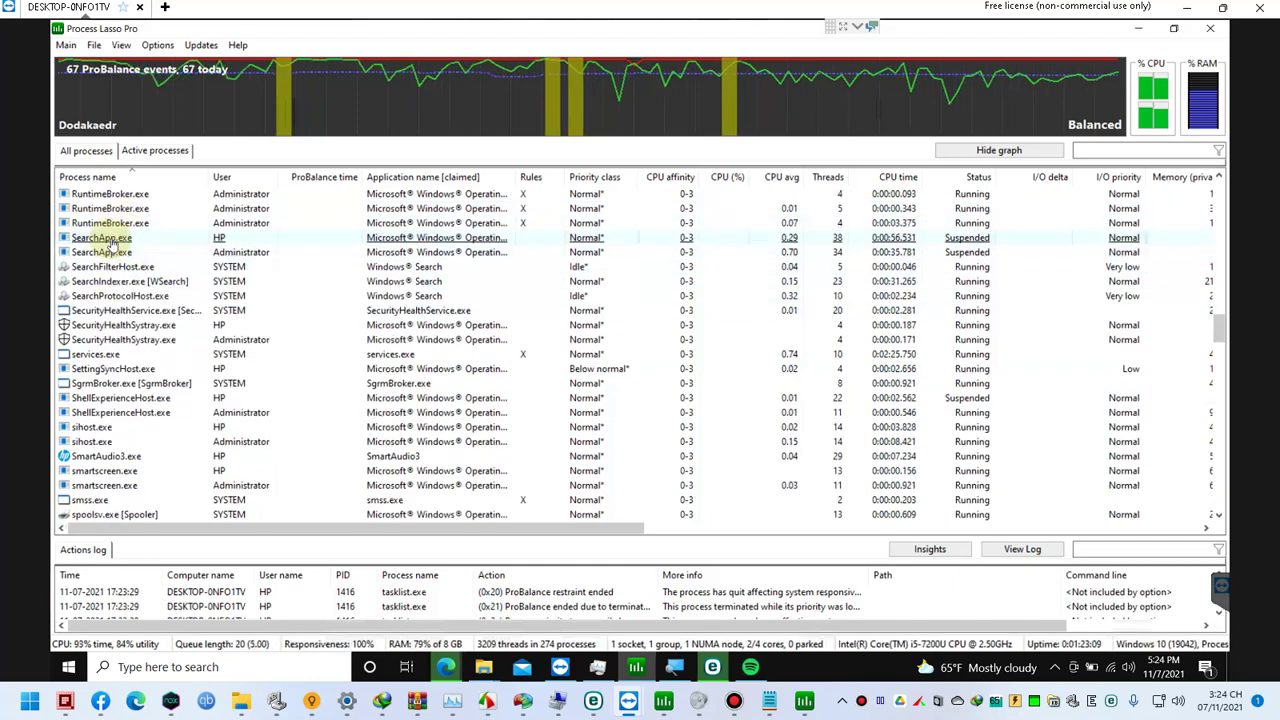
Step: Locate the SearchApp.exe file, then terminate the remaining SearchApp.exe processes, including the Administrator's
{"action": "right_click", "coordinate": [111, 241]}
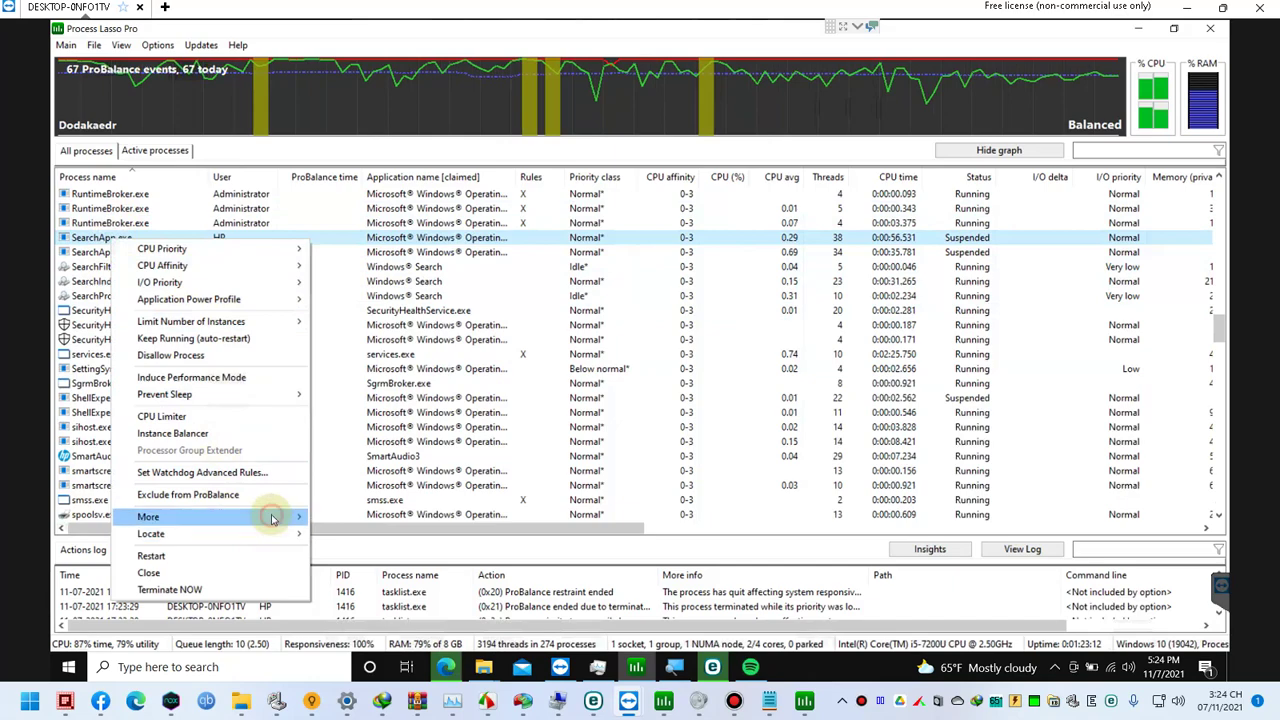
{"action": "mouse_move", "coordinate": [270, 518]}
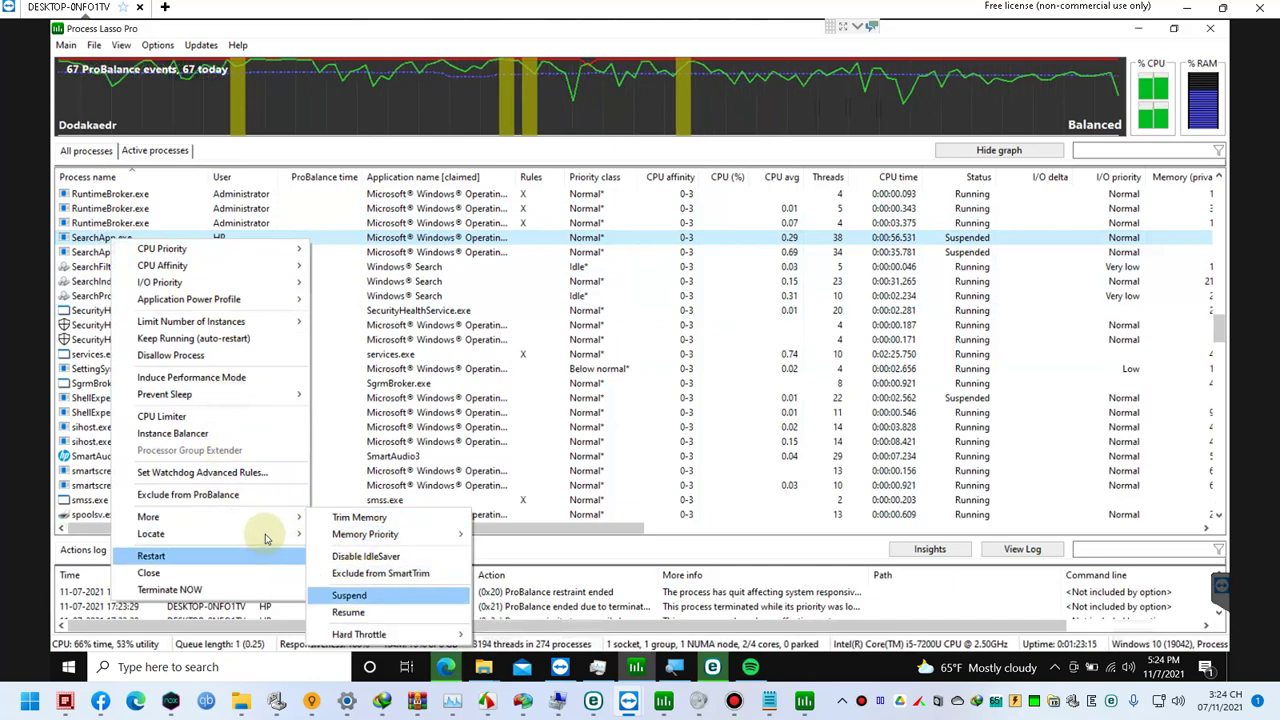
{"action": "left_click", "coordinate": [355, 549]}
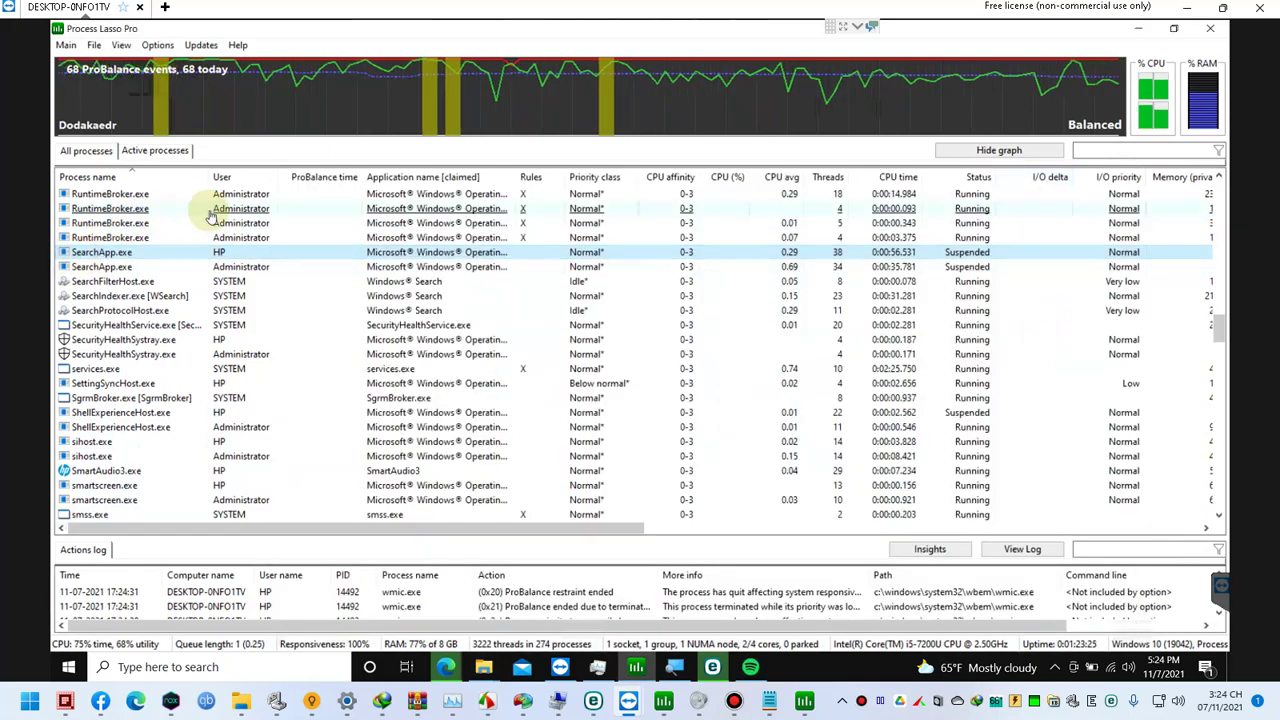
{"action": "key", "text": "Delete"}
{"action": "key", "text": "Return"}
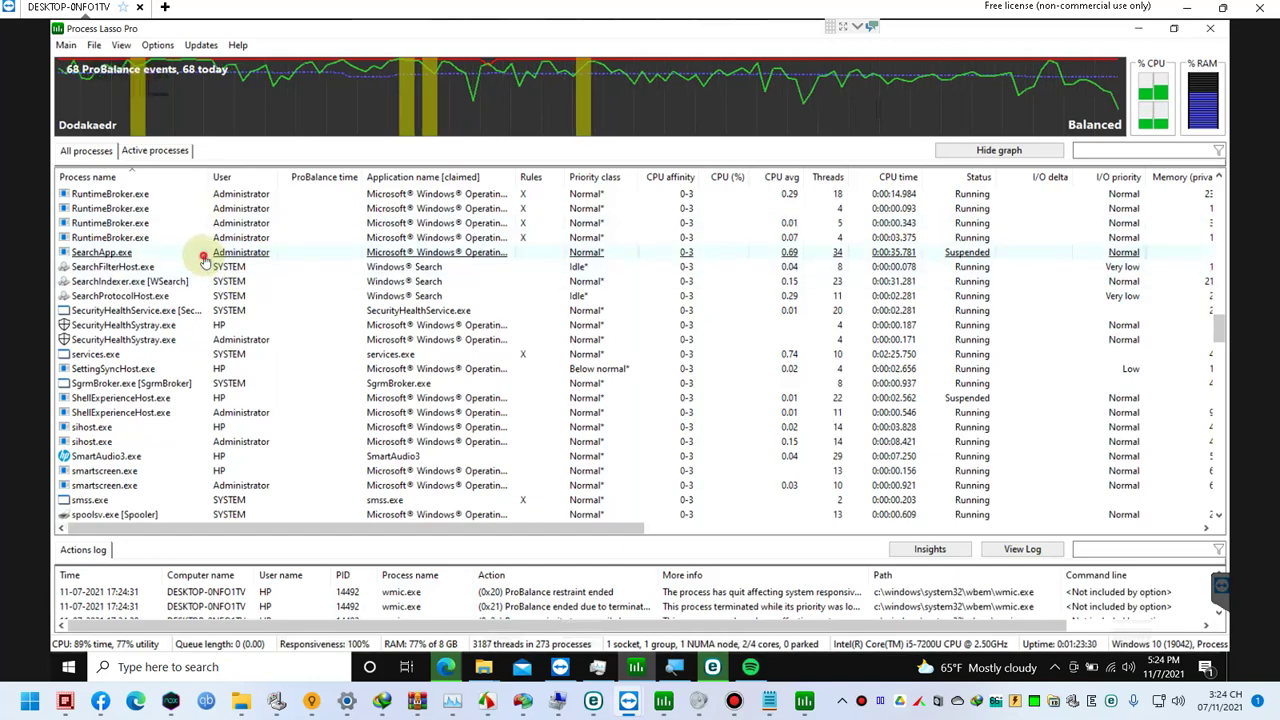
{"action": "left_click", "coordinate": [204, 254]}
{"action": "key", "text": "Delete"}
{"action": "key", "text": "Return"}
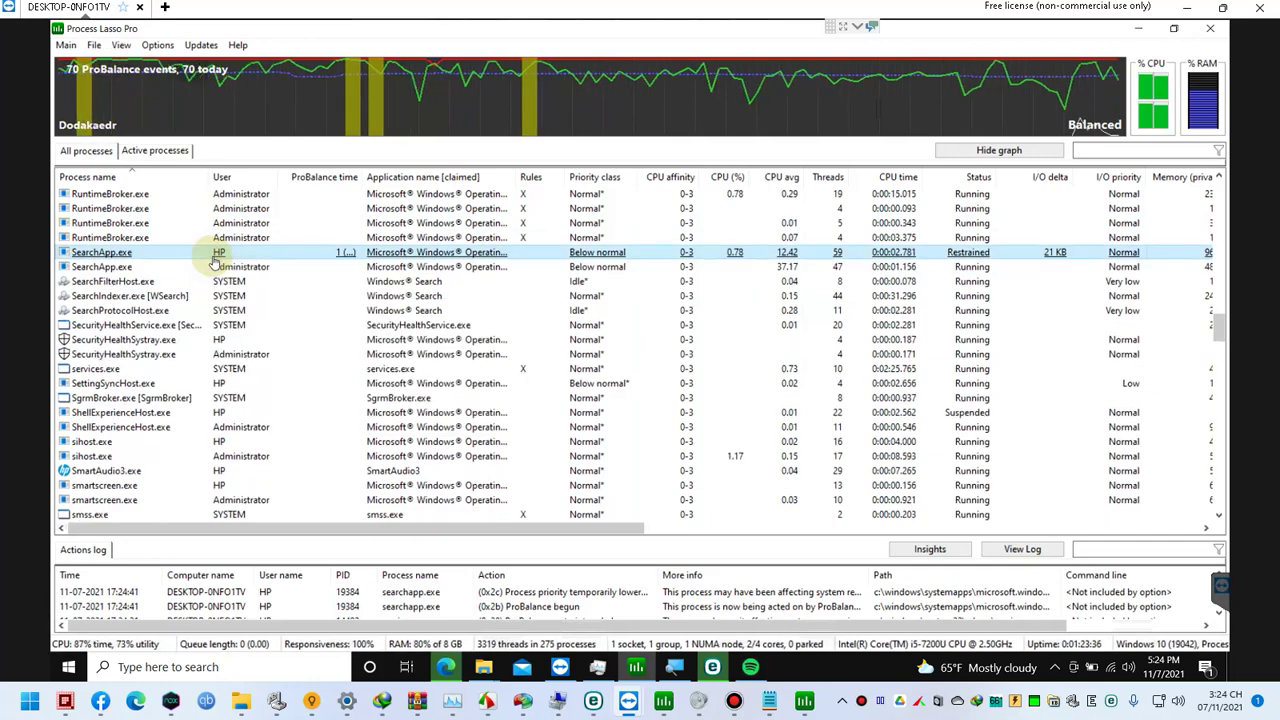
{"action": "key", "text": "alt+F4"}
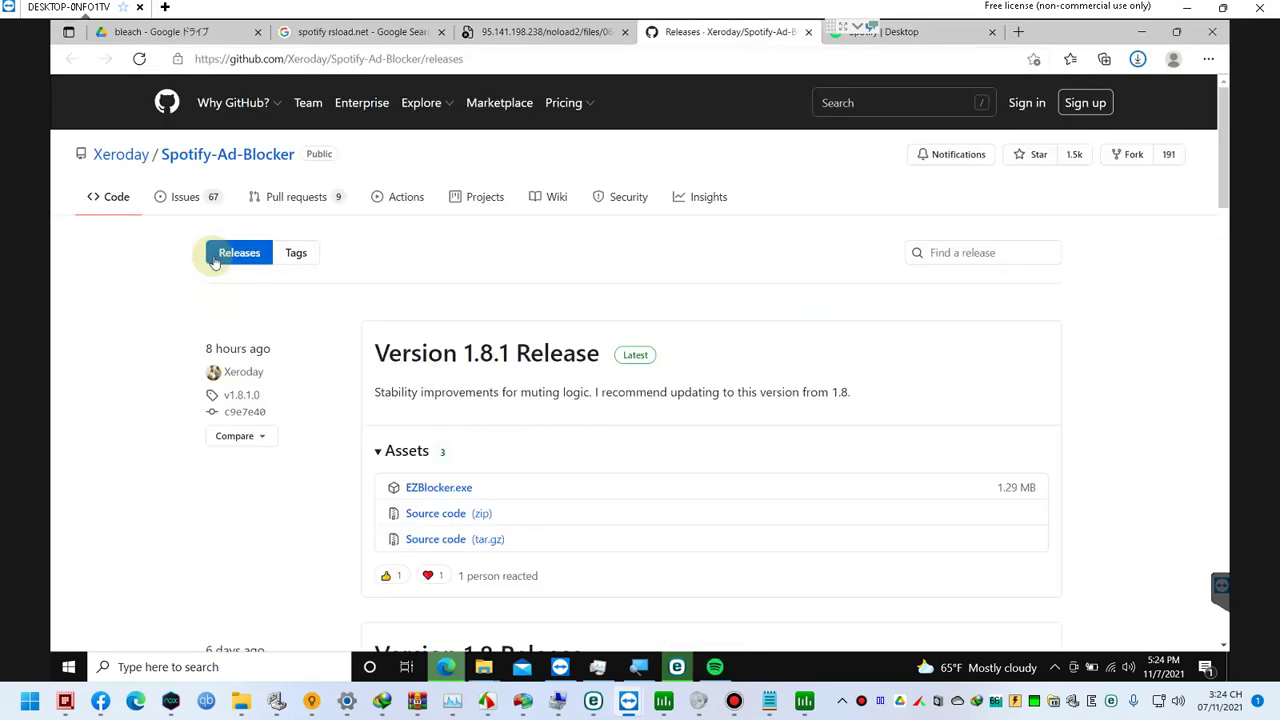
{"action": "left_click", "coordinate": [713, 667]}
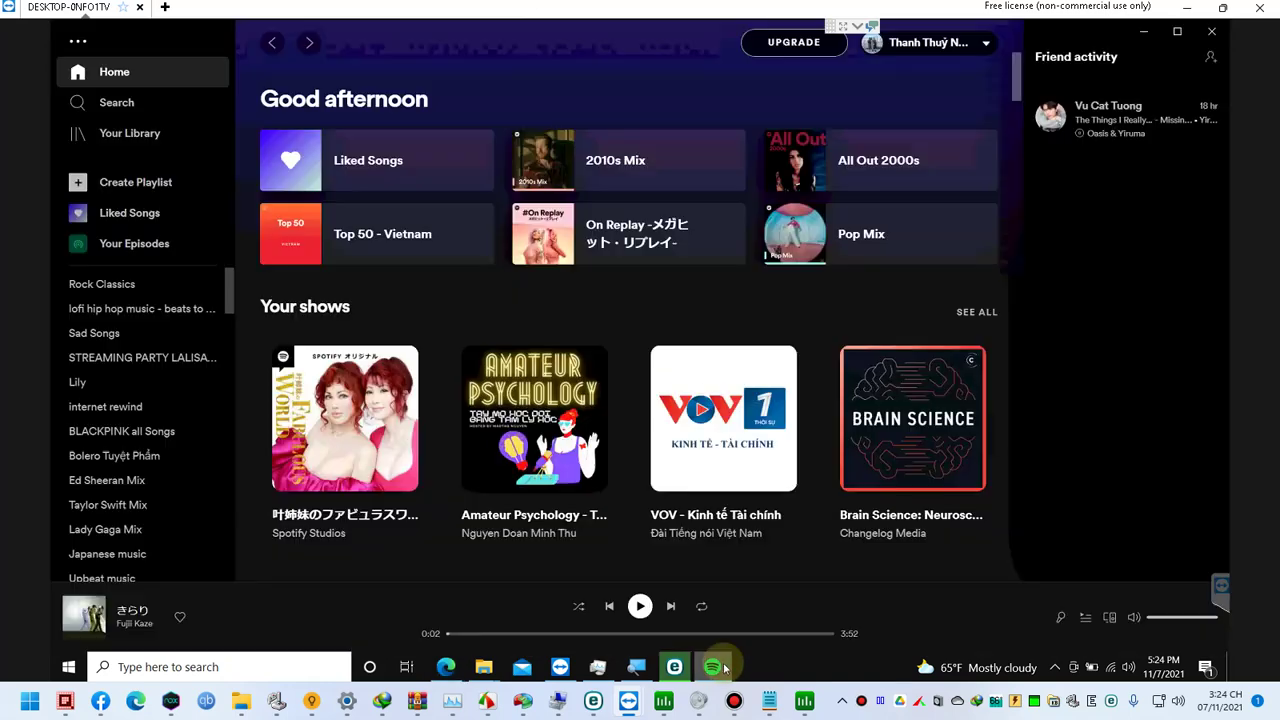
{"action": "key", "text": "super"}
{"action": "type", "text": "search"}
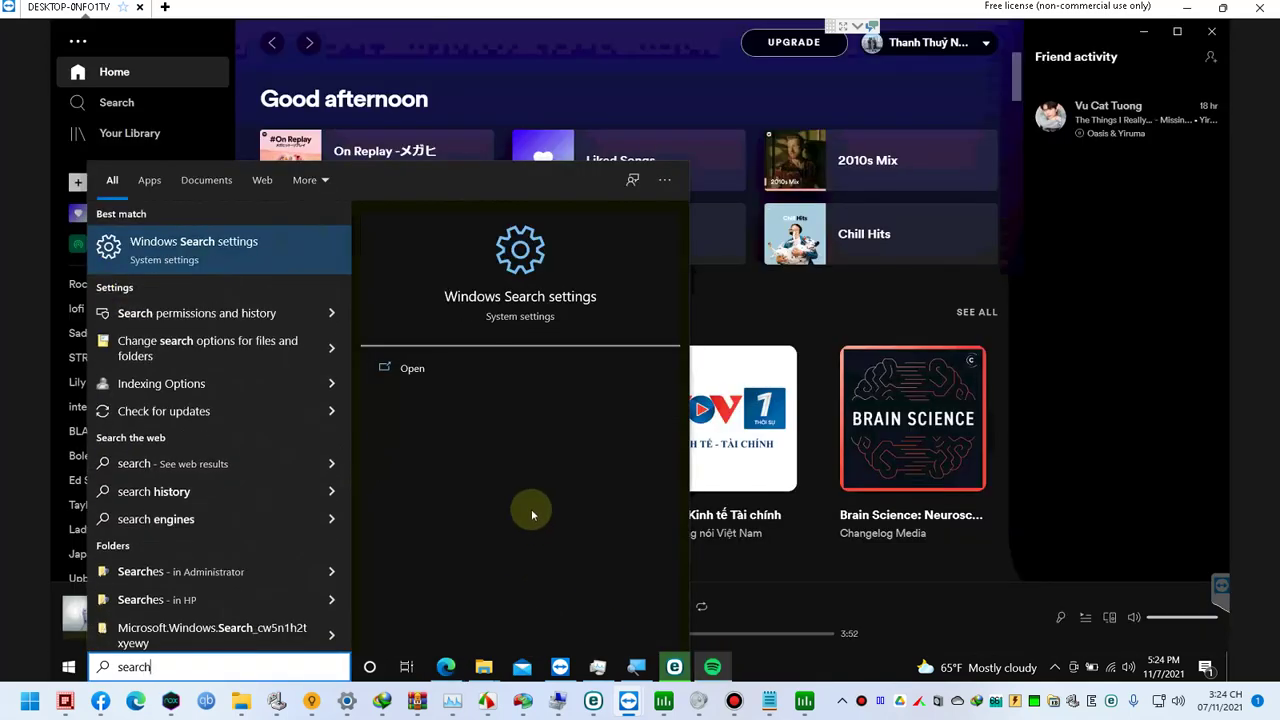
{"action": "left_click", "coordinate": [233, 245]}
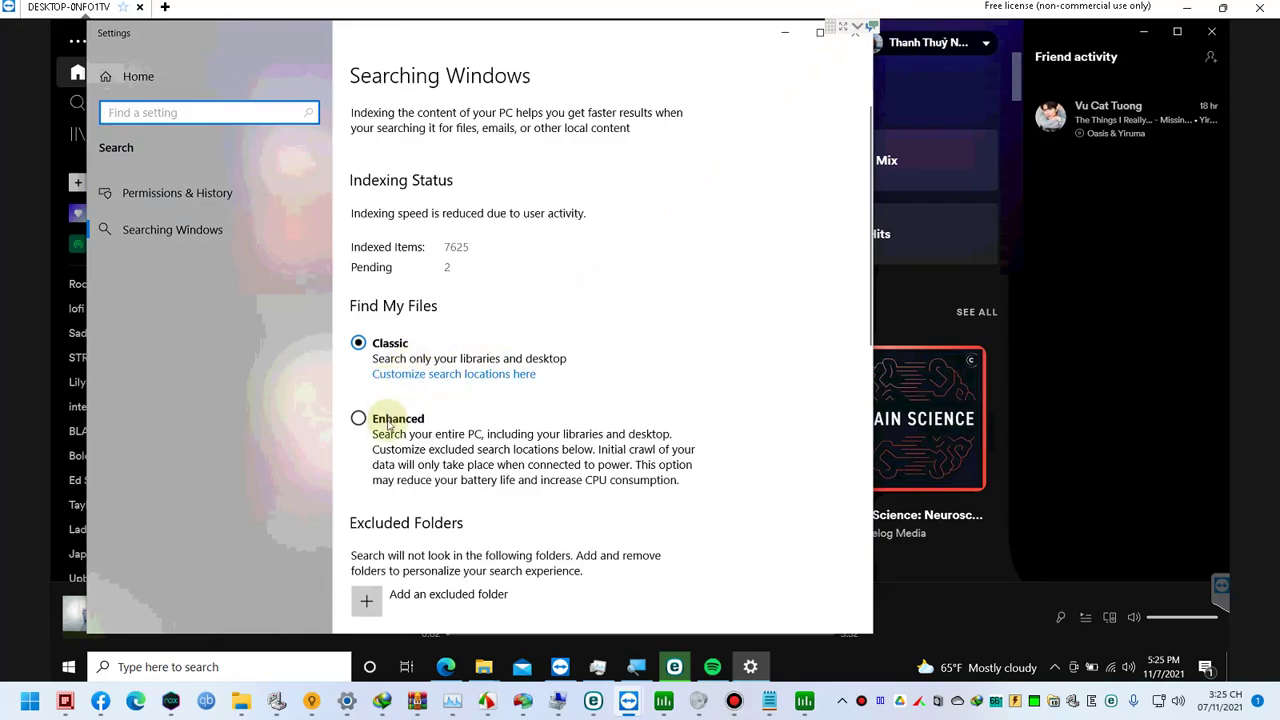
{"action": "scroll", "coordinate": [389, 424], "scroll_direction": "down", "scroll_amount": 2}
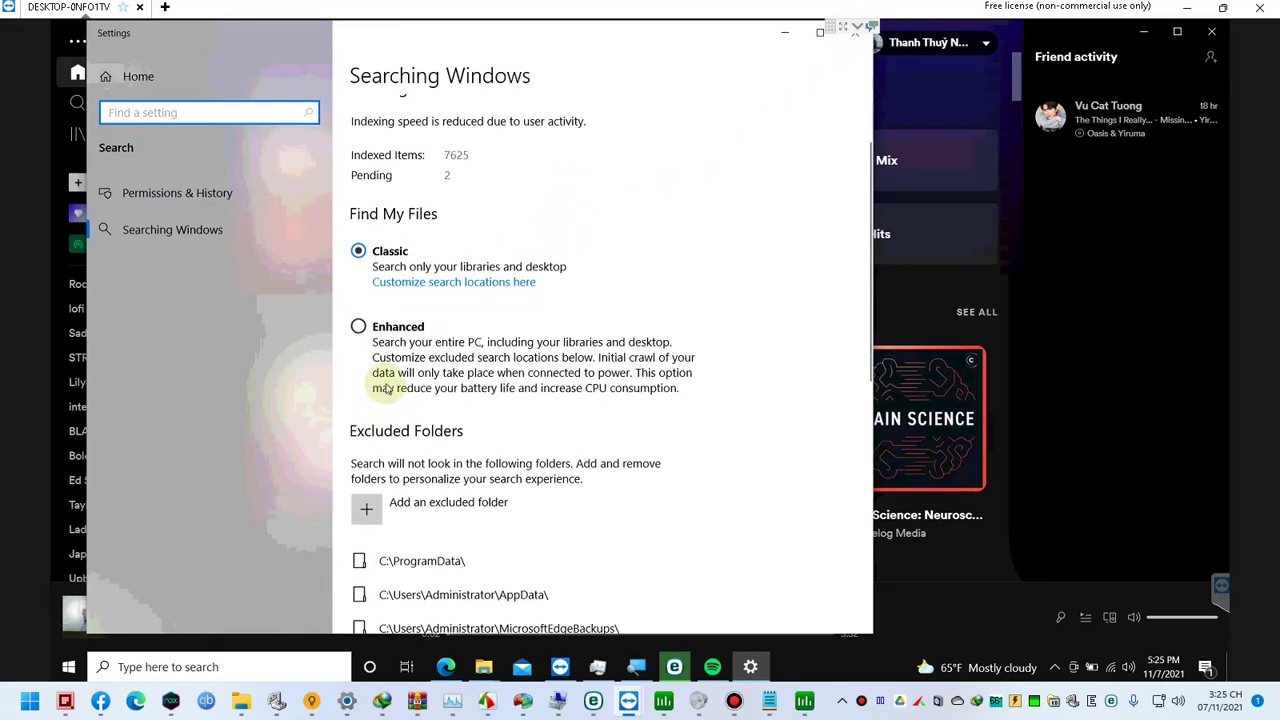
{"action": "scroll", "coordinate": [396, 390], "scroll_direction": "down", "scroll_amount": 12}
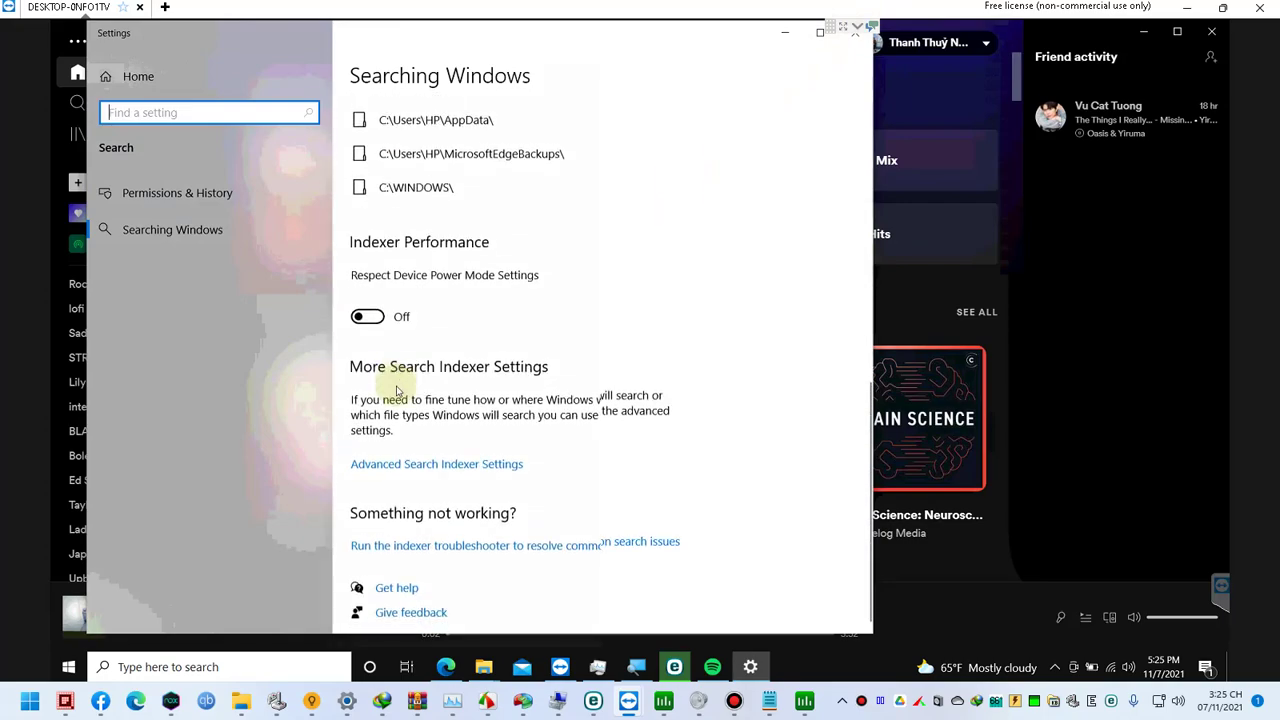
{"action": "scroll", "coordinate": [409, 385], "scroll_direction": "up", "scroll_amount": 4}
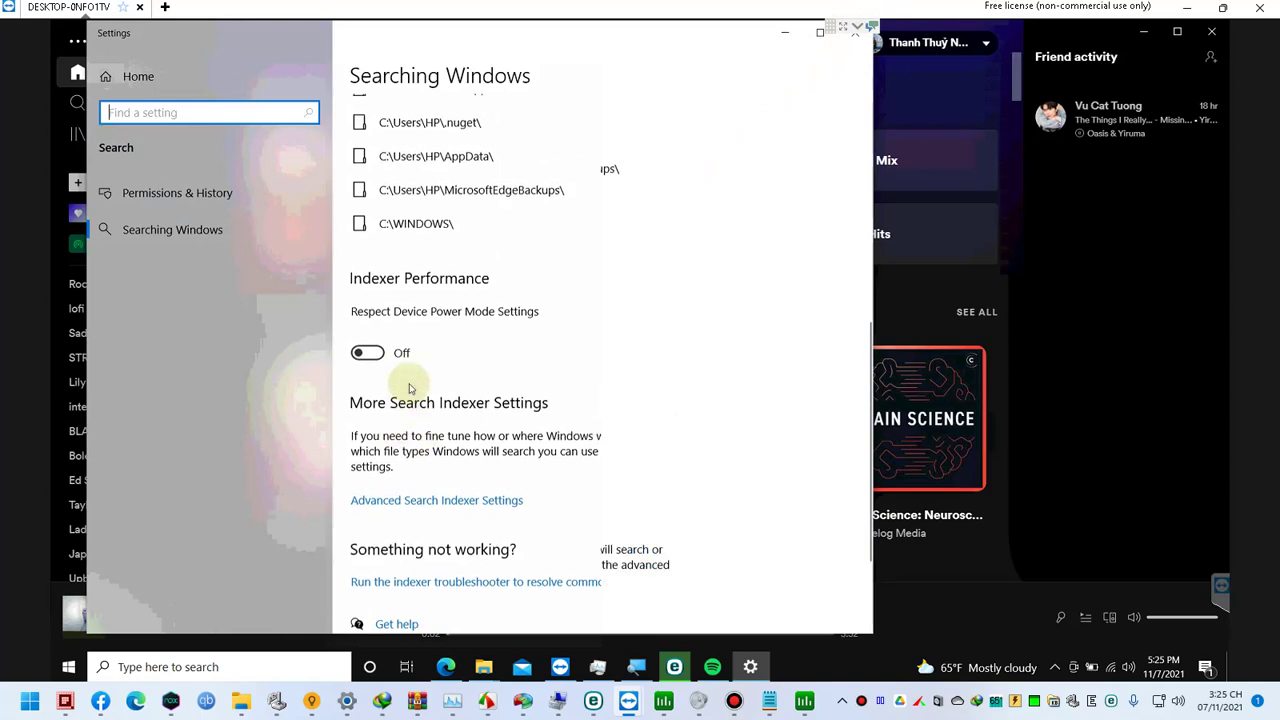
{"action": "left_click", "coordinate": [203, 230]}
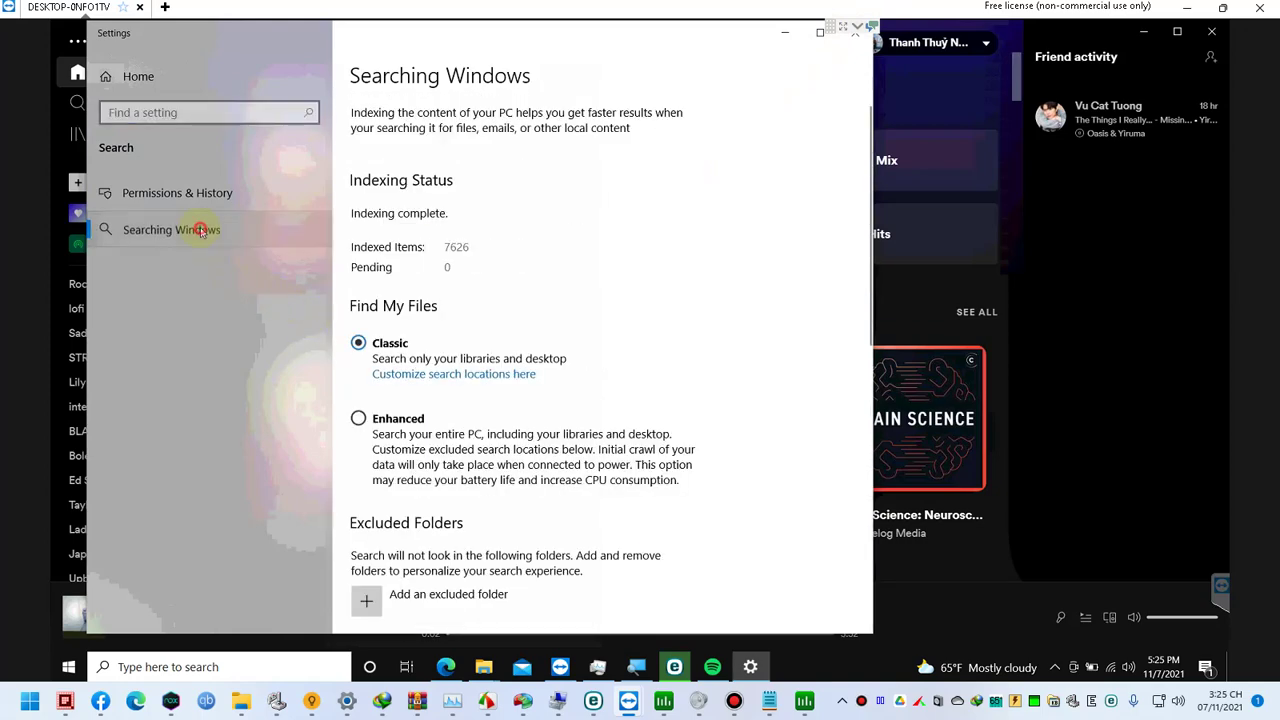
{"action": "left_click", "coordinate": [847, 48]}
Step: Bring Process Lasso Pro back up from the hidden system tray icons
{"action": "left_click", "coordinate": [712, 667]}
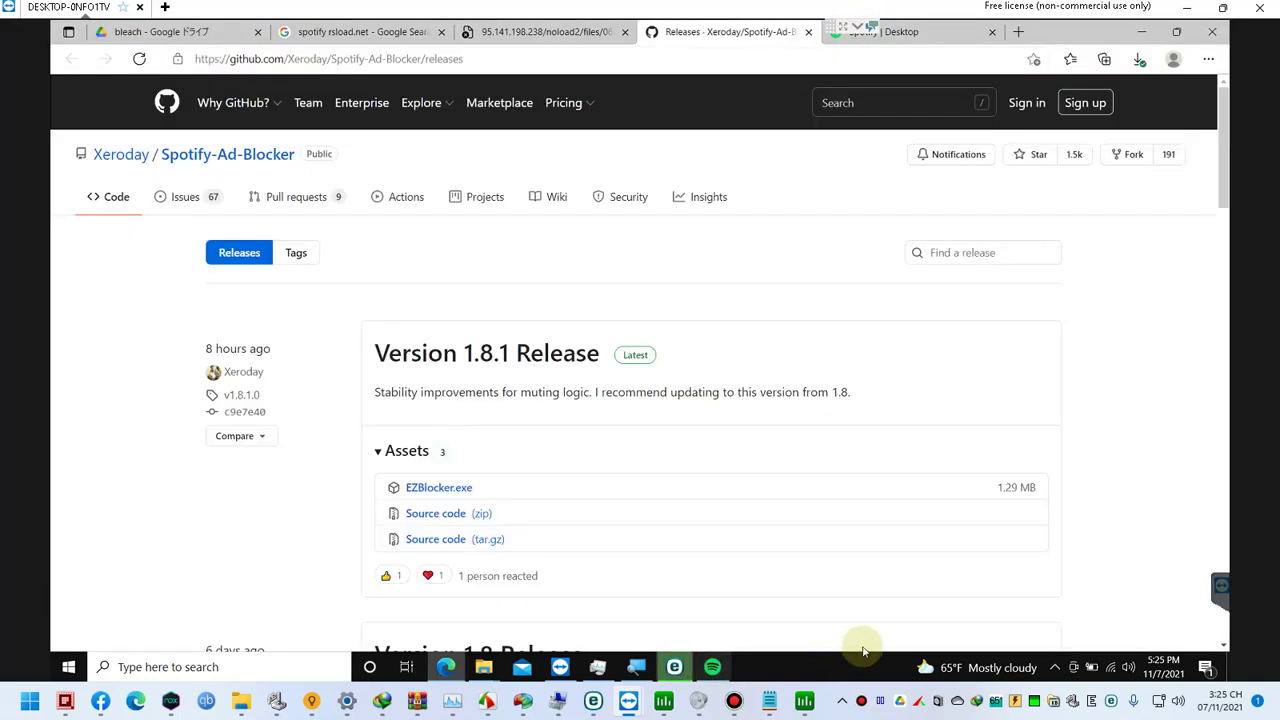
{"action": "left_click", "coordinate": [1054, 667]}
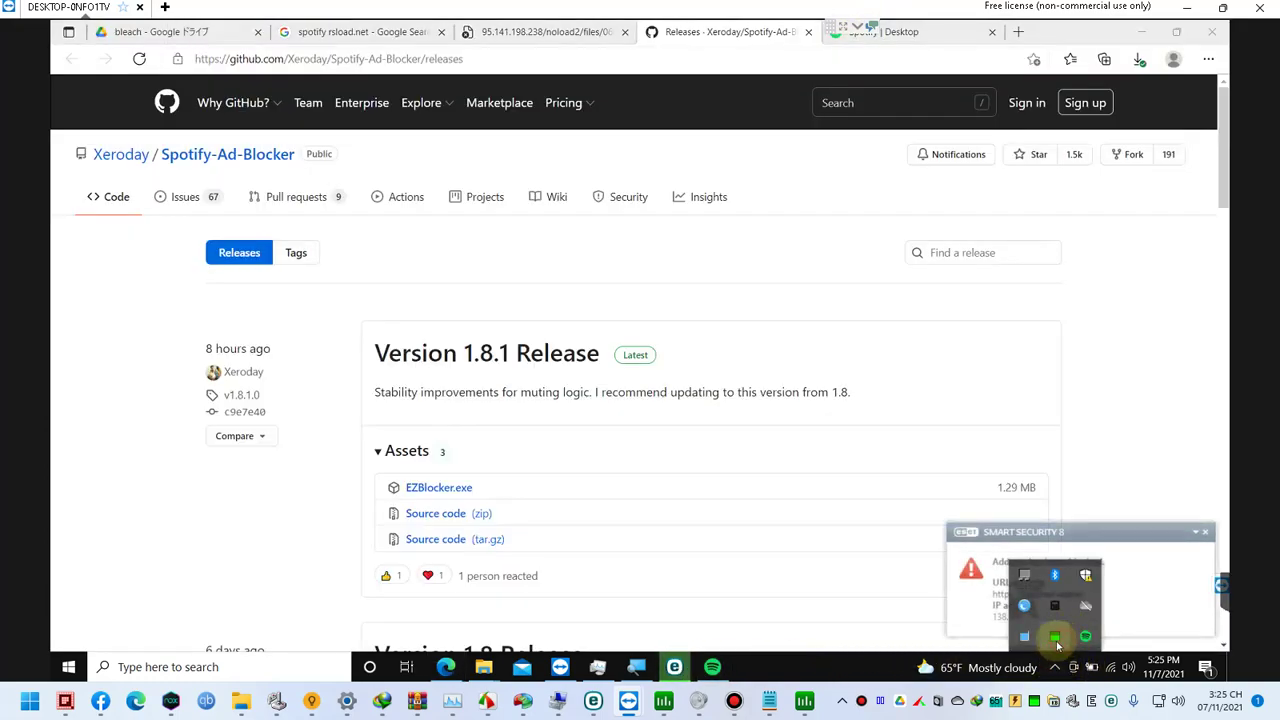
{"action": "left_click", "coordinate": [1055, 640]}
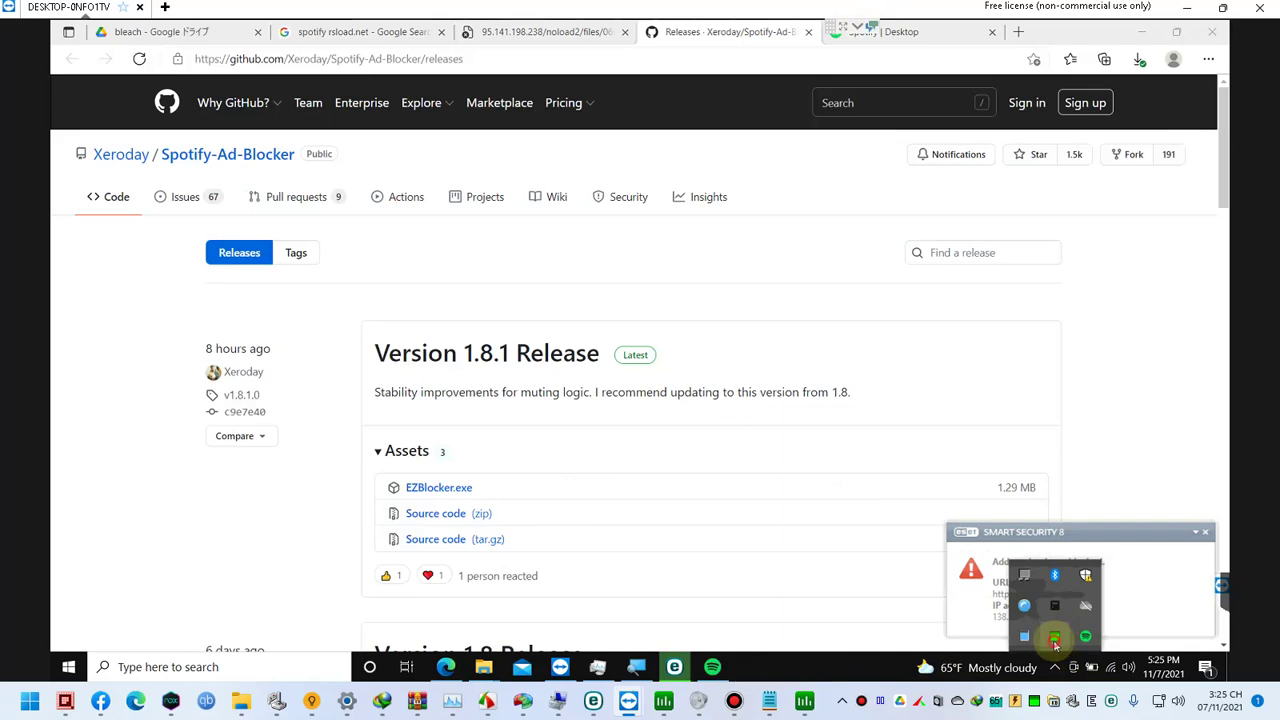
{"action": "left_click", "coordinate": [1055, 640]}
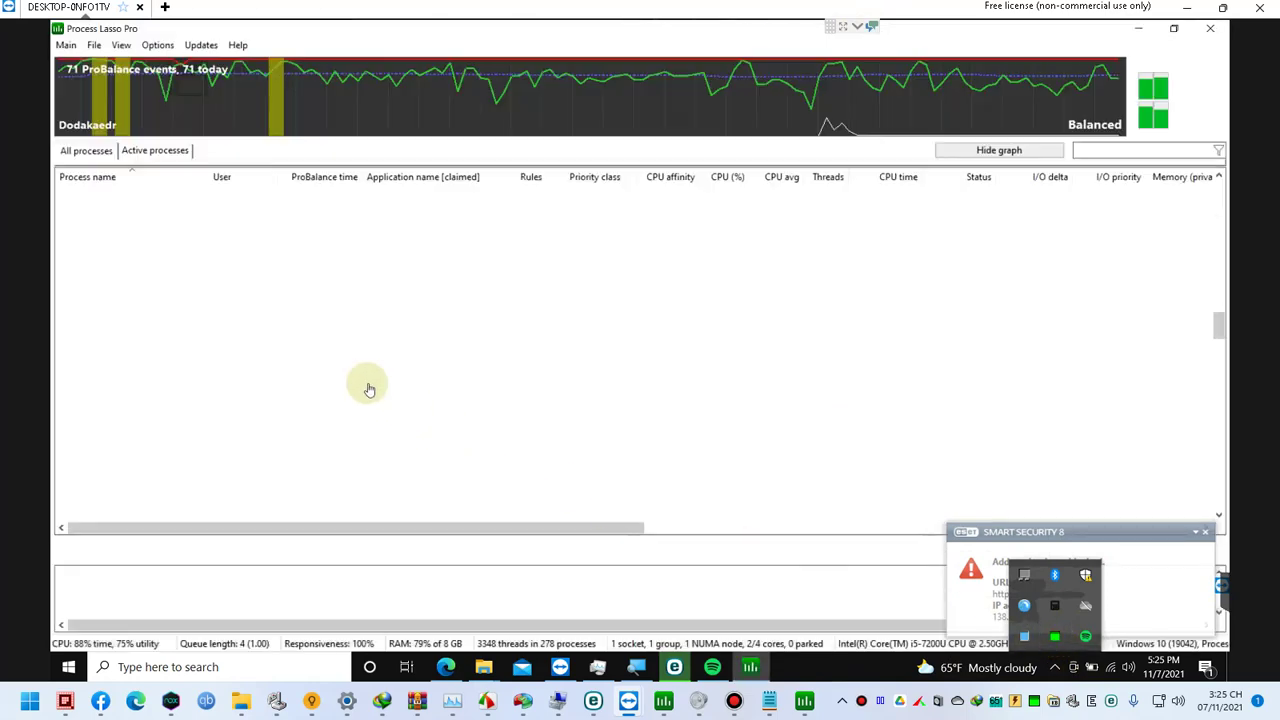
Step: Set SearchApp.exe to always run at Below normal CPU priority
{"action": "left_click", "coordinate": [258, 311]}
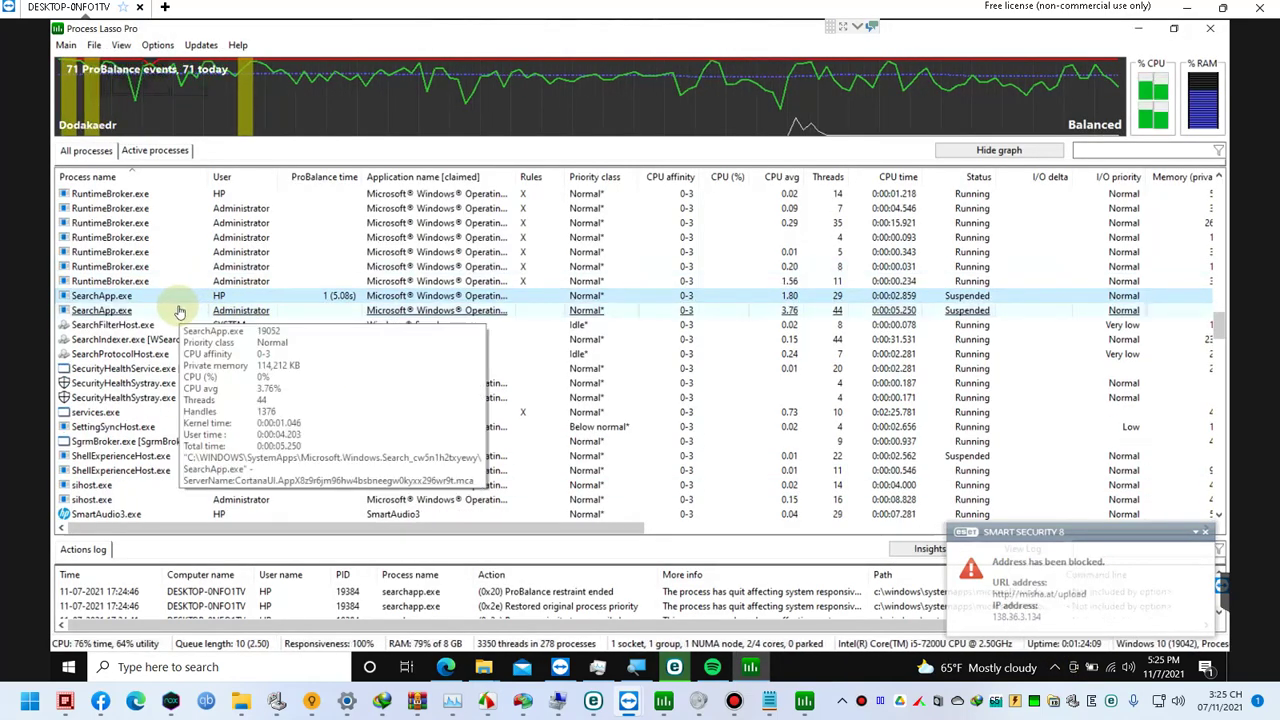
{"action": "right_click", "coordinate": [178, 310]}
{"action": "mouse_move", "coordinate": [292, 317]}
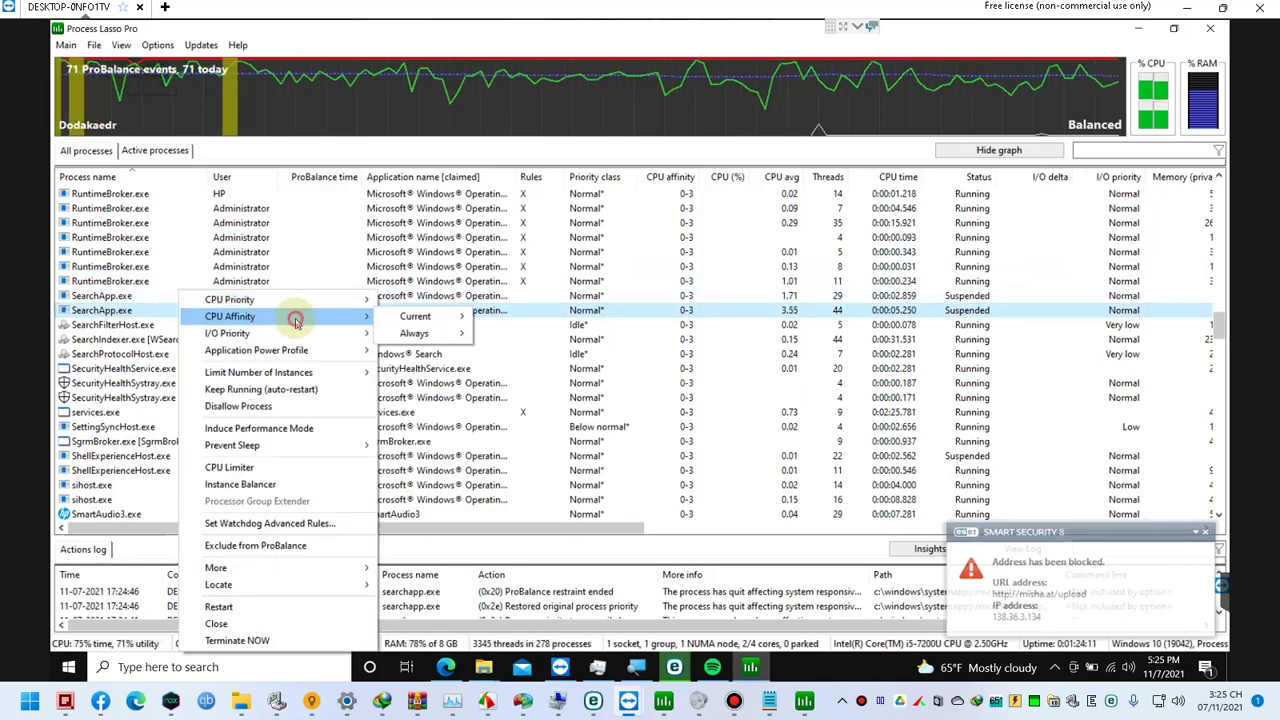
{"action": "mouse_move", "coordinate": [425, 337]}
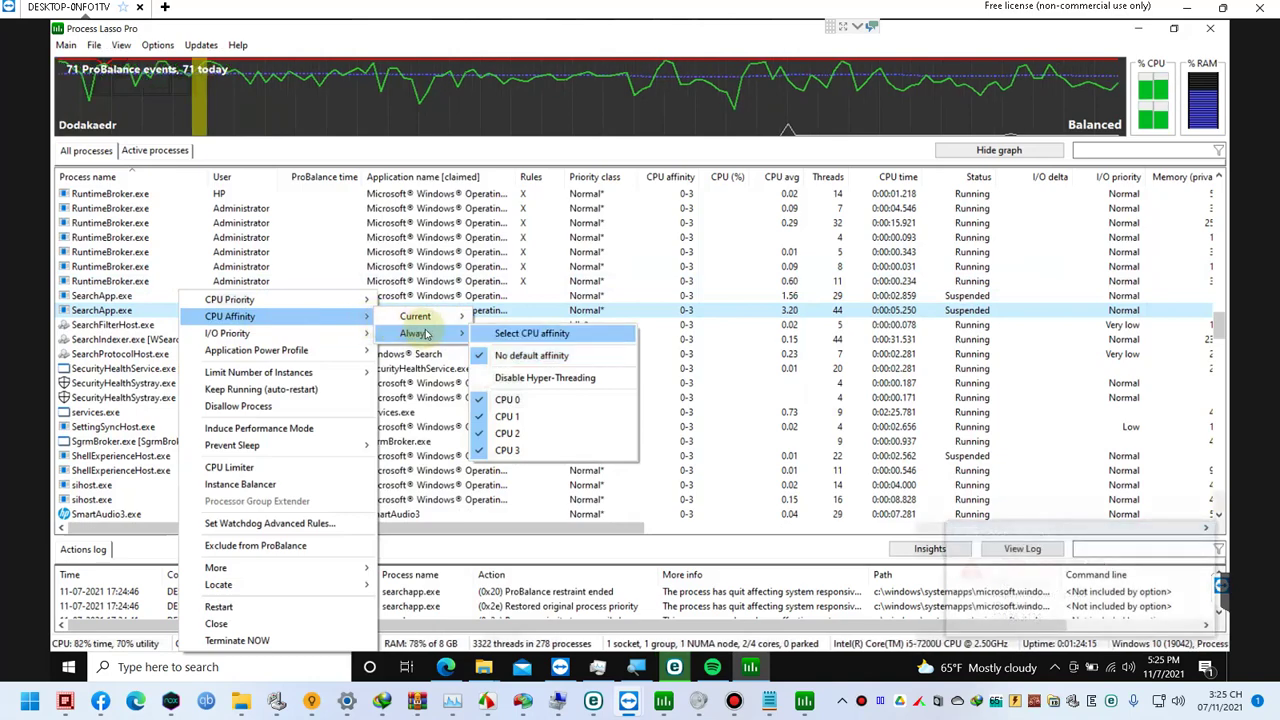
{"action": "mouse_move", "coordinate": [345, 300]}
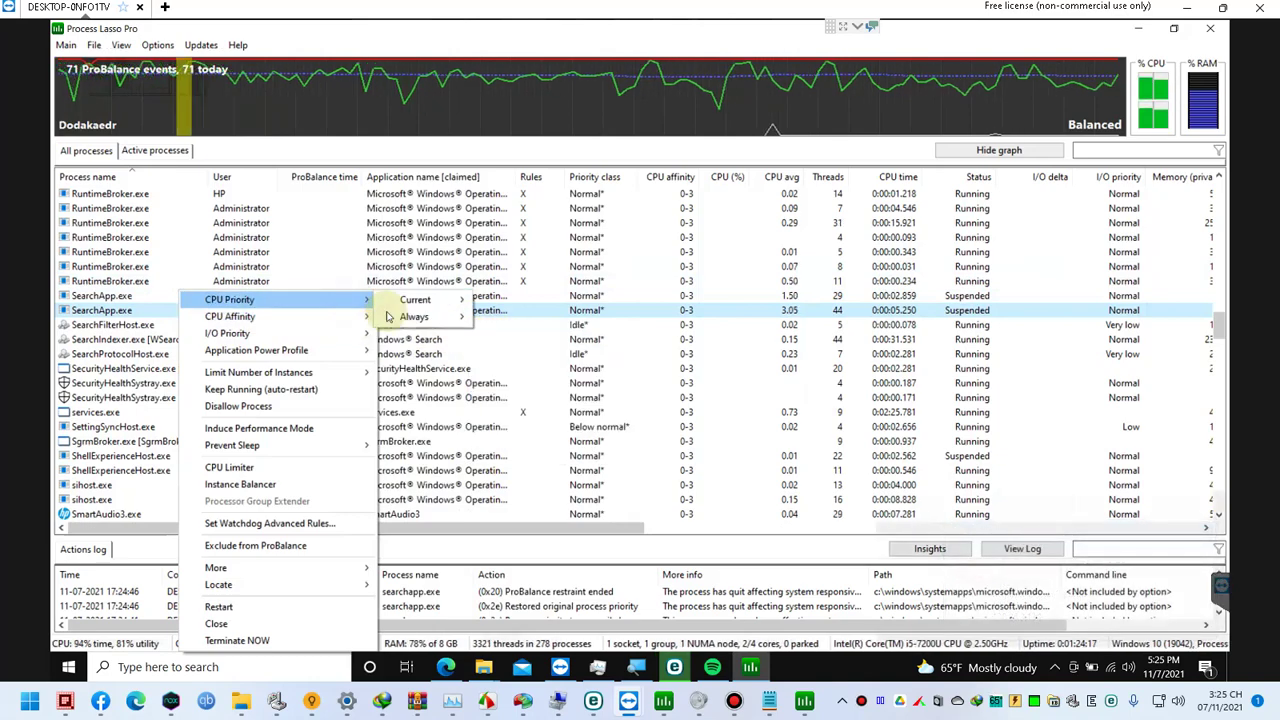
{"action": "mouse_move", "coordinate": [415, 316]}
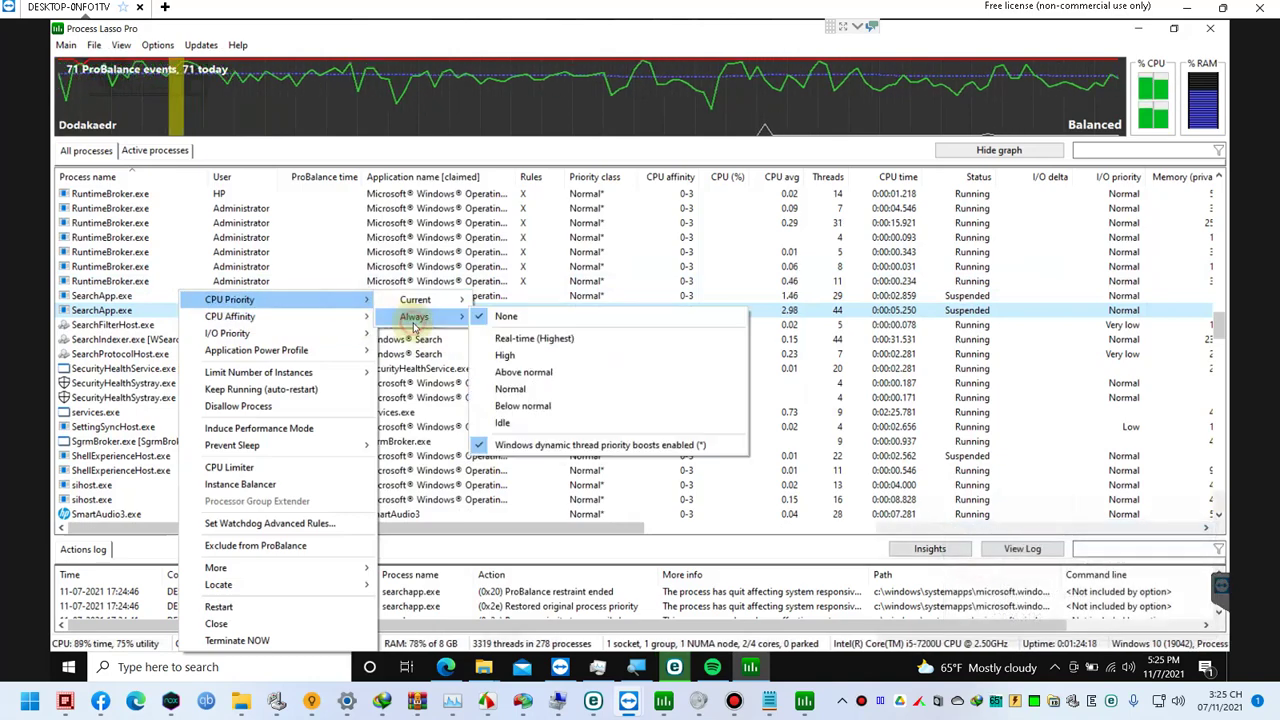
{"action": "left_click", "coordinate": [523, 406]}
Step: Send Process Lasso Pro to the tray, leaving the desktop showing
{"action": "left_click", "coordinate": [470, 256]}
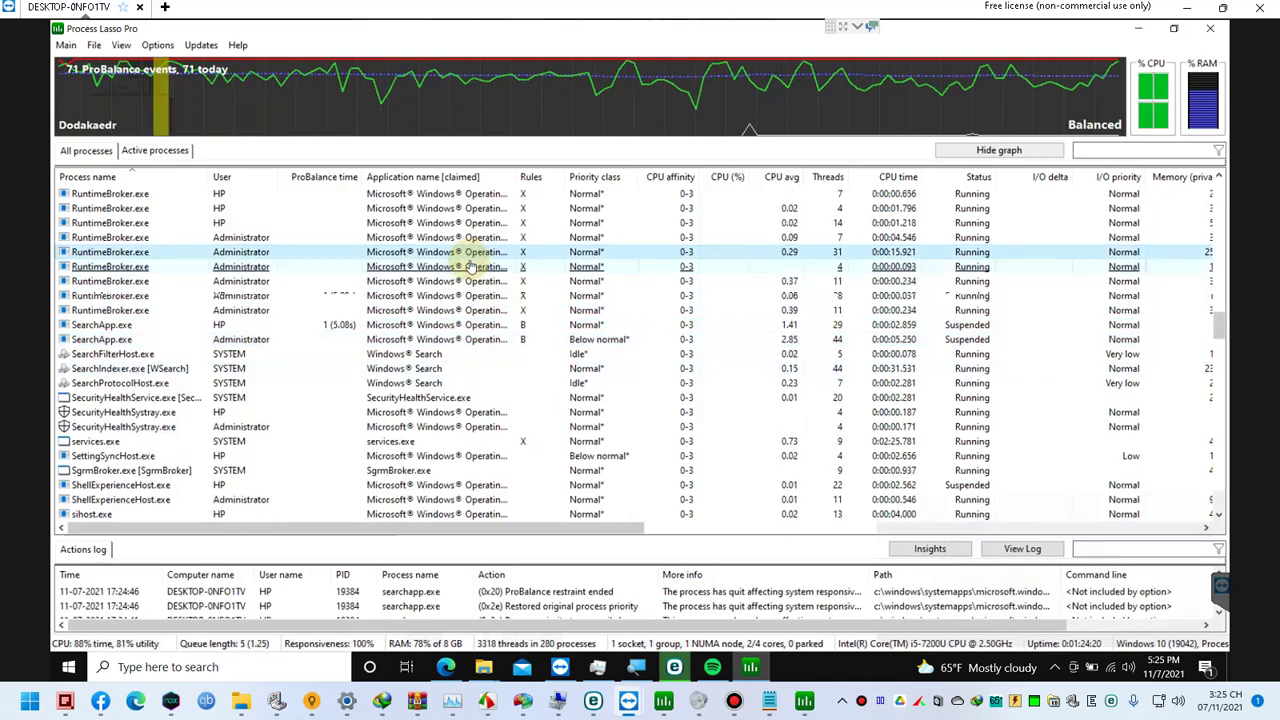
{"action": "type", "text": "con"}
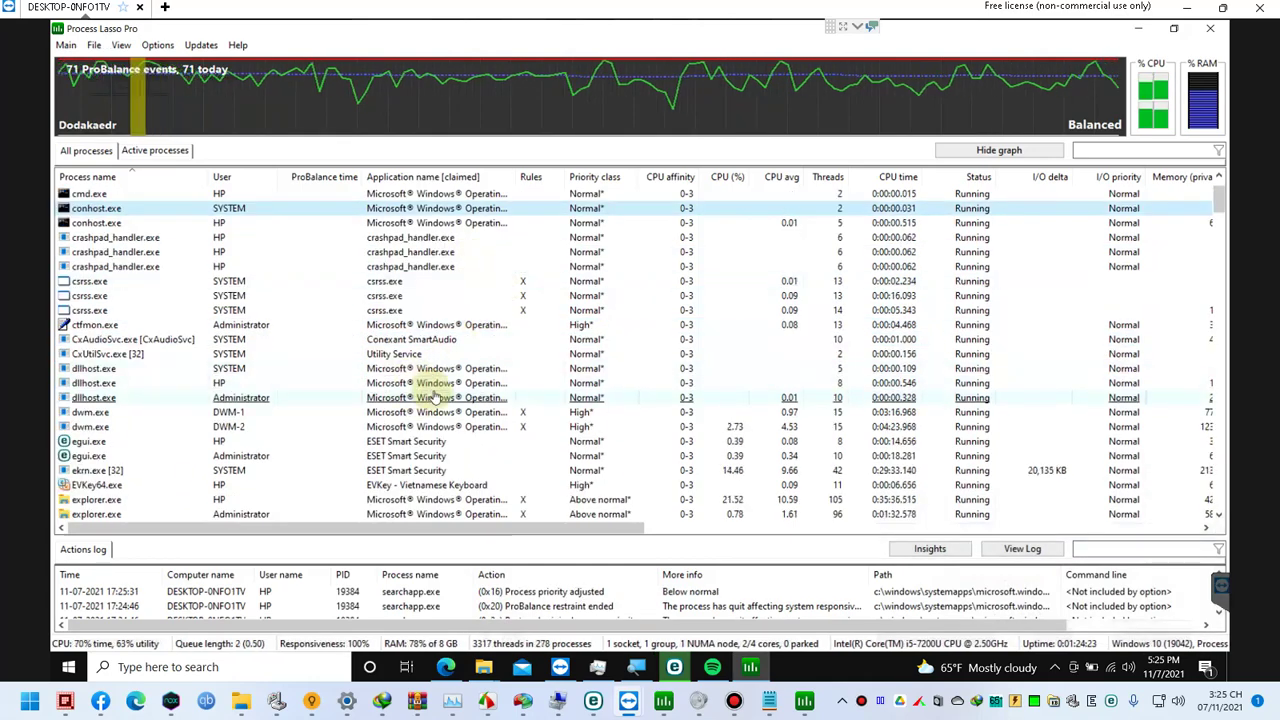
{"action": "scroll", "coordinate": [433, 397], "scroll_direction": "down", "scroll_amount": 2}
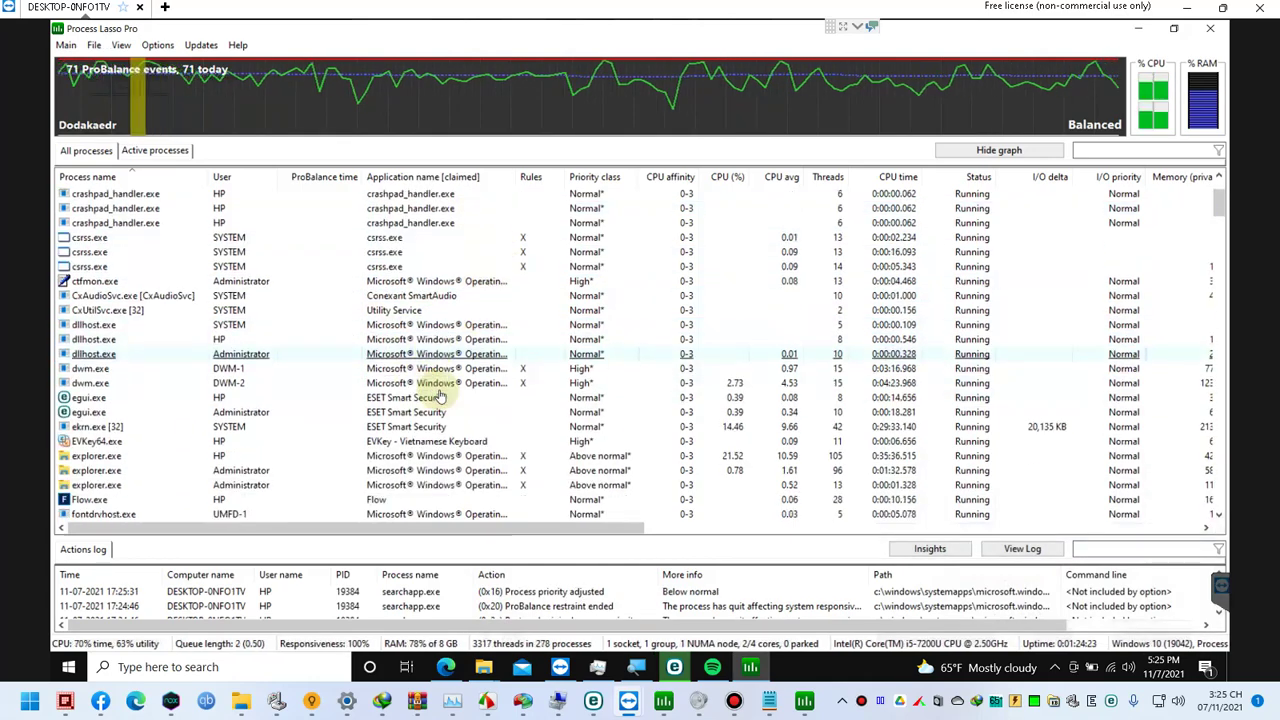
{"action": "left_click", "coordinate": [1056, 667]}
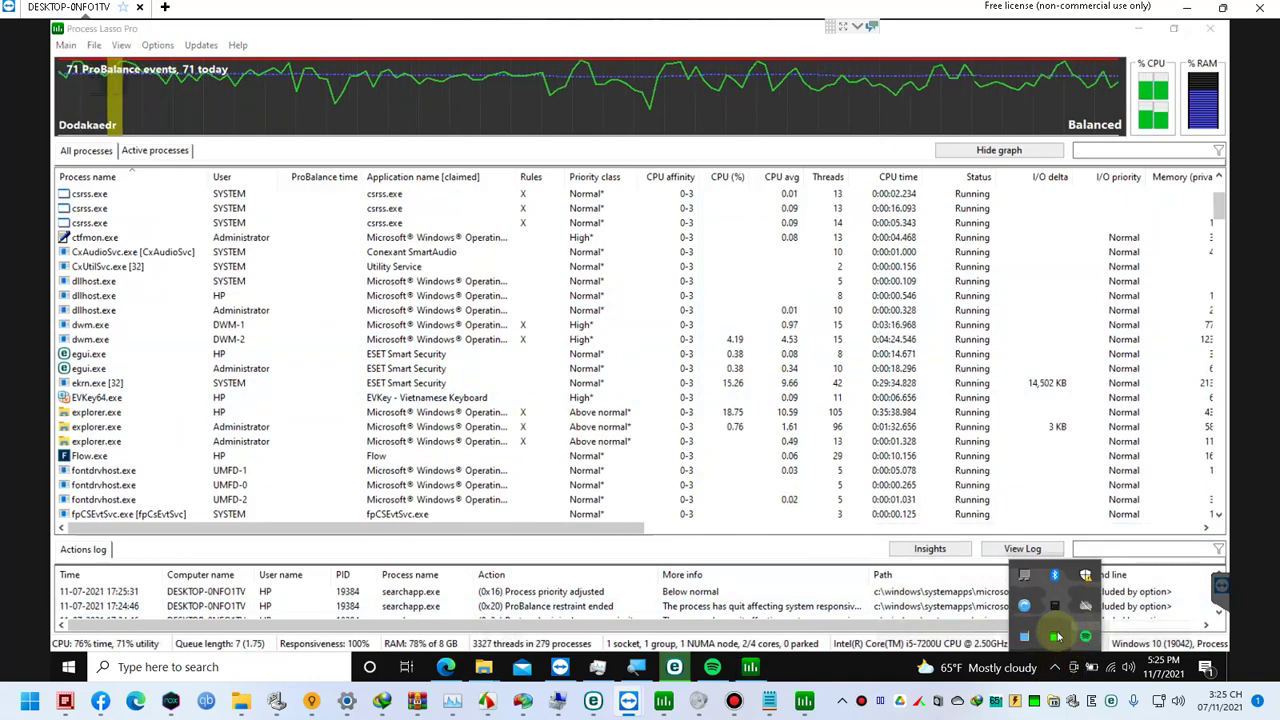
{"action": "left_click", "coordinate": [1080, 637]}
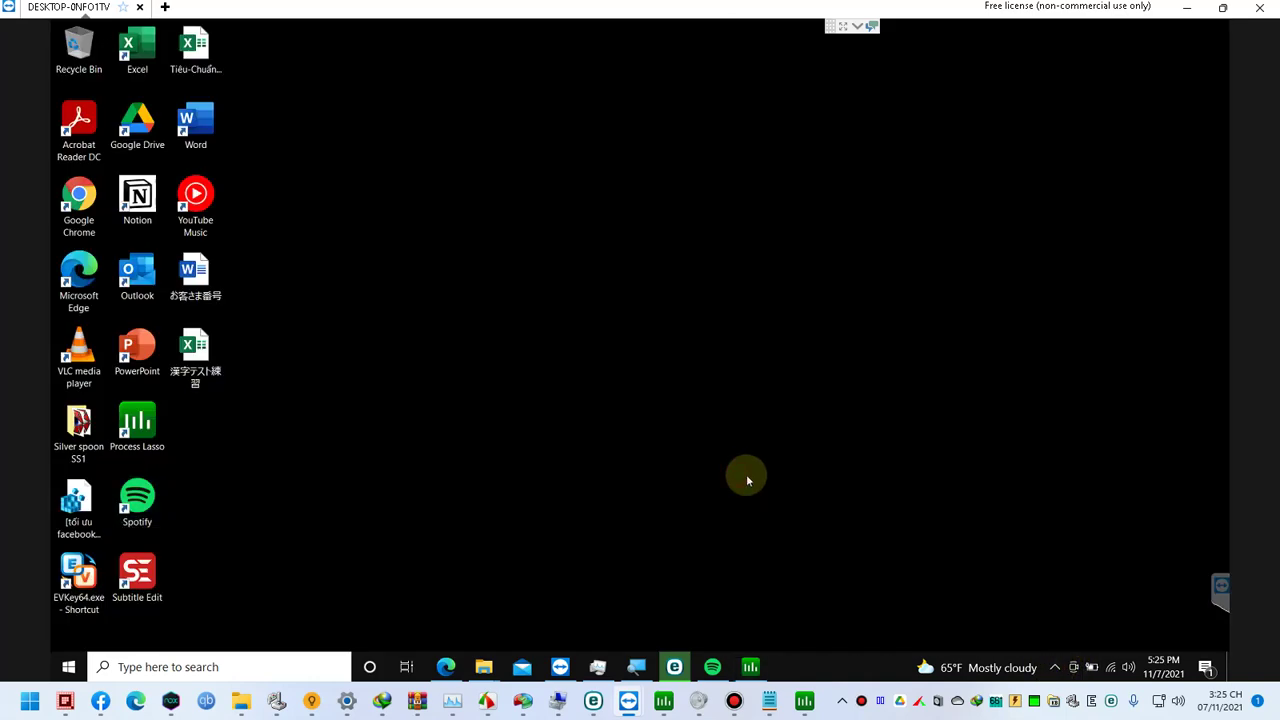
Step: Go to C:\Program Files\ via Run, open the Evkey 4.3.7 folder, and launch EVKey64
{"action": "key", "text": "super+r"}
{"action": "type", "text": "t"}
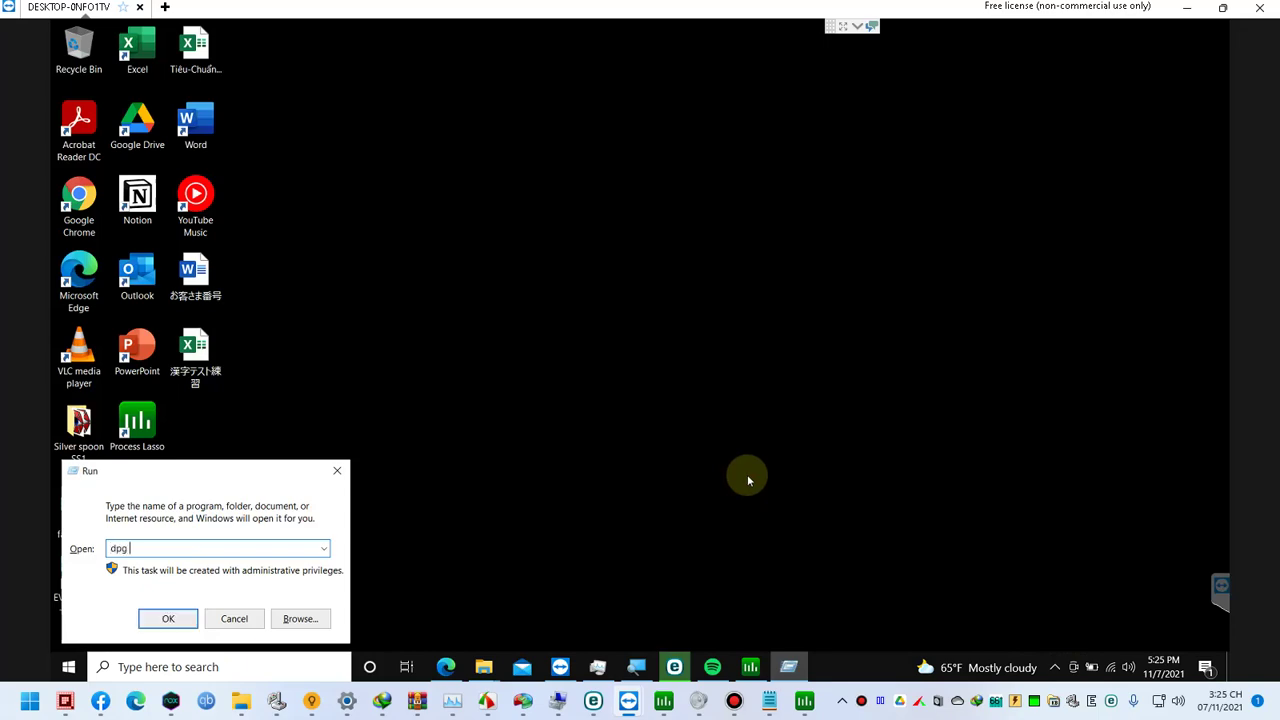
{"action": "type", "text": "C:\\Program Files\\"}
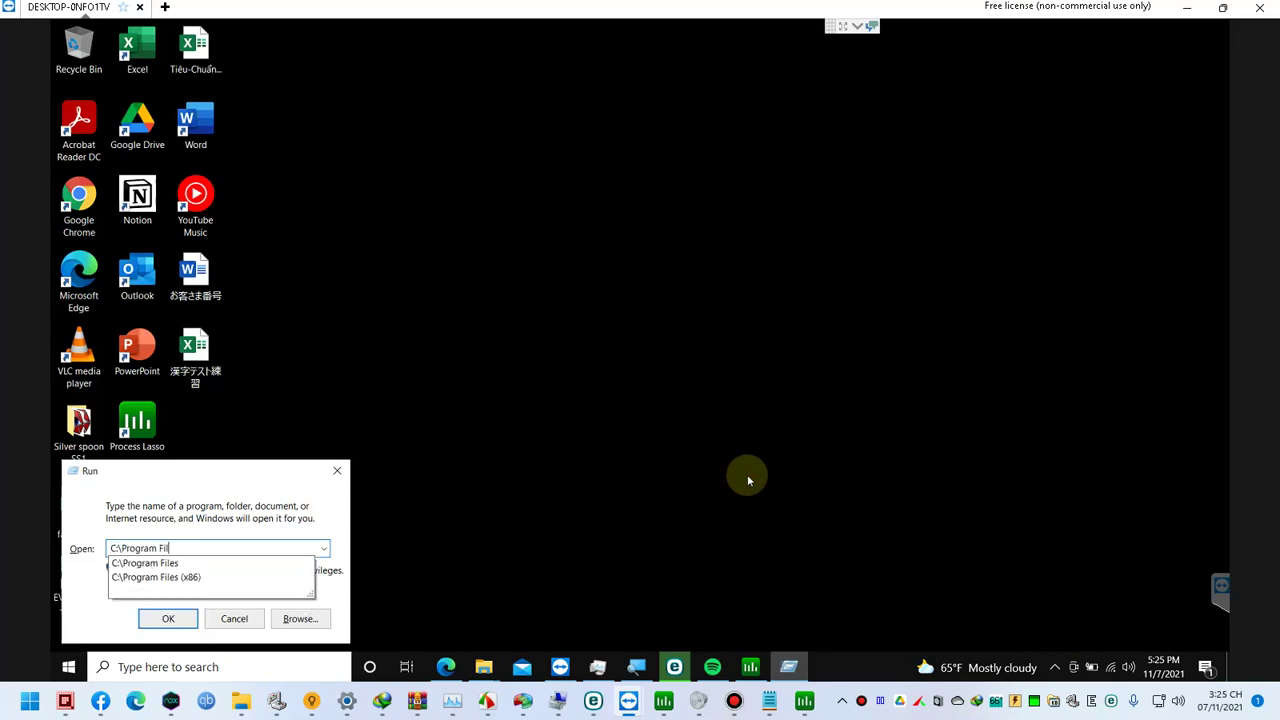
{"action": "key", "text": "Return"}
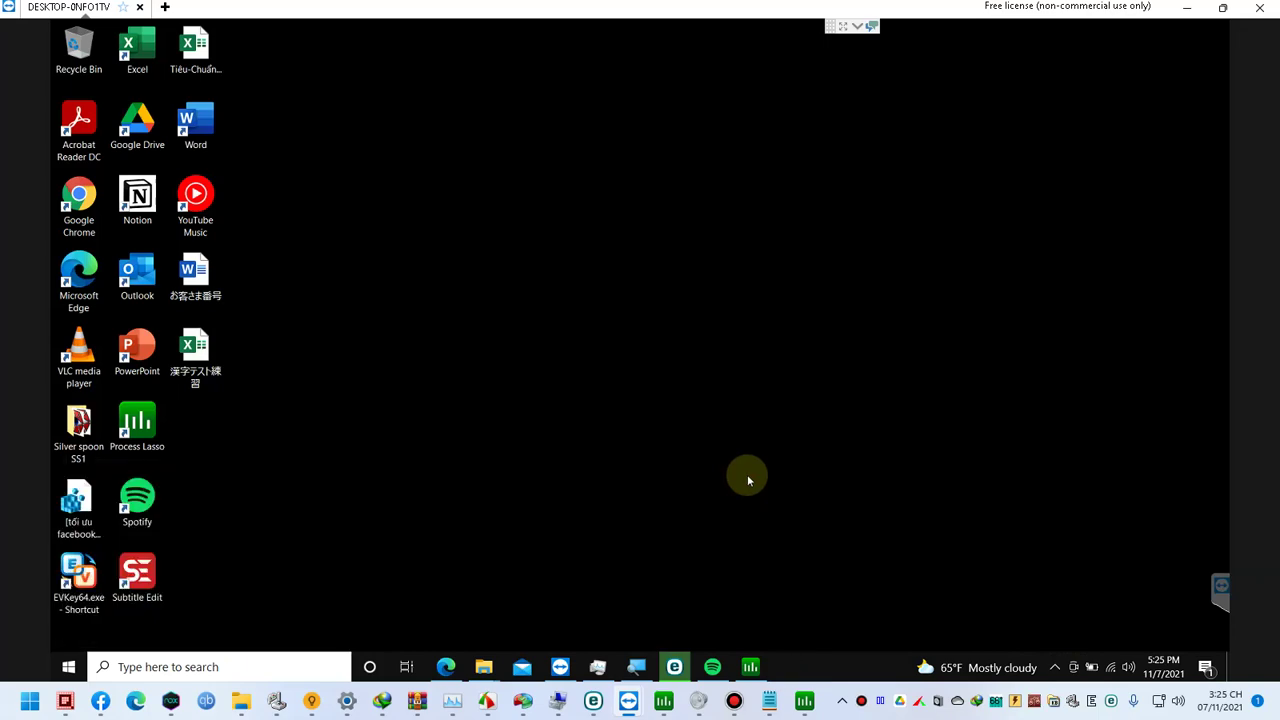
{"action": "double_click", "coordinate": [453, 322]}
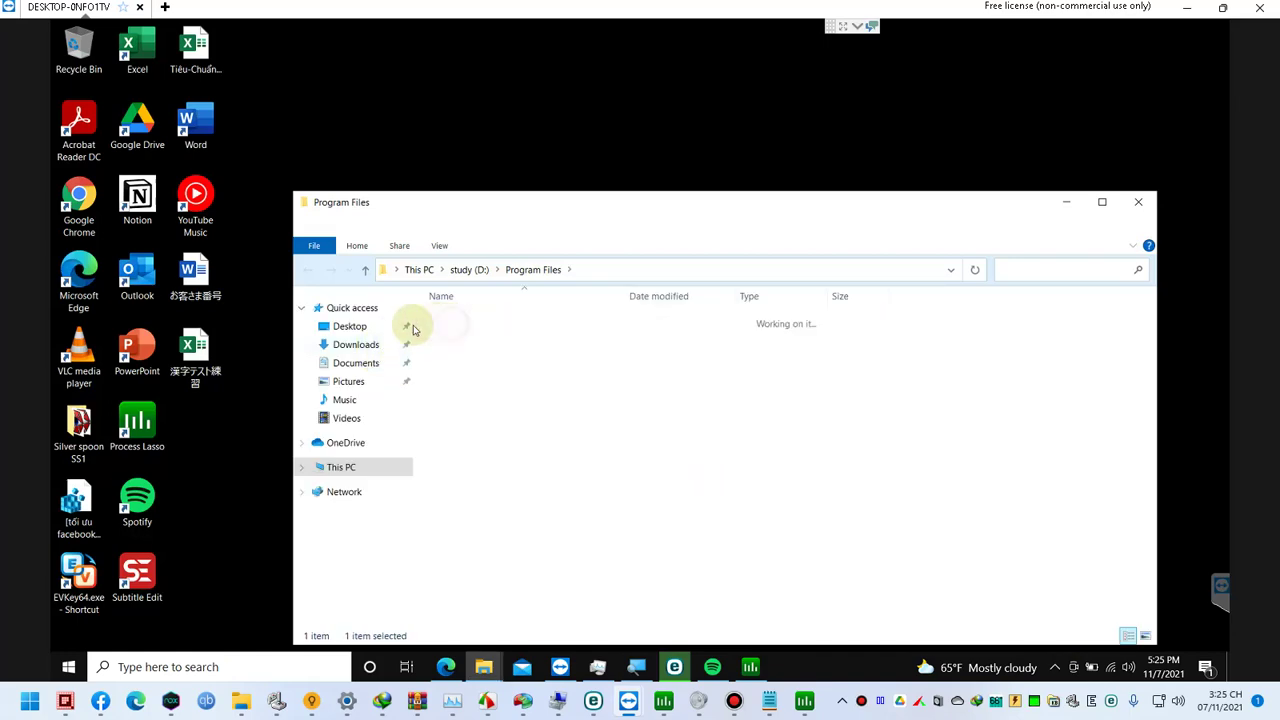
{"action": "double_click", "coordinate": [86, 572]}
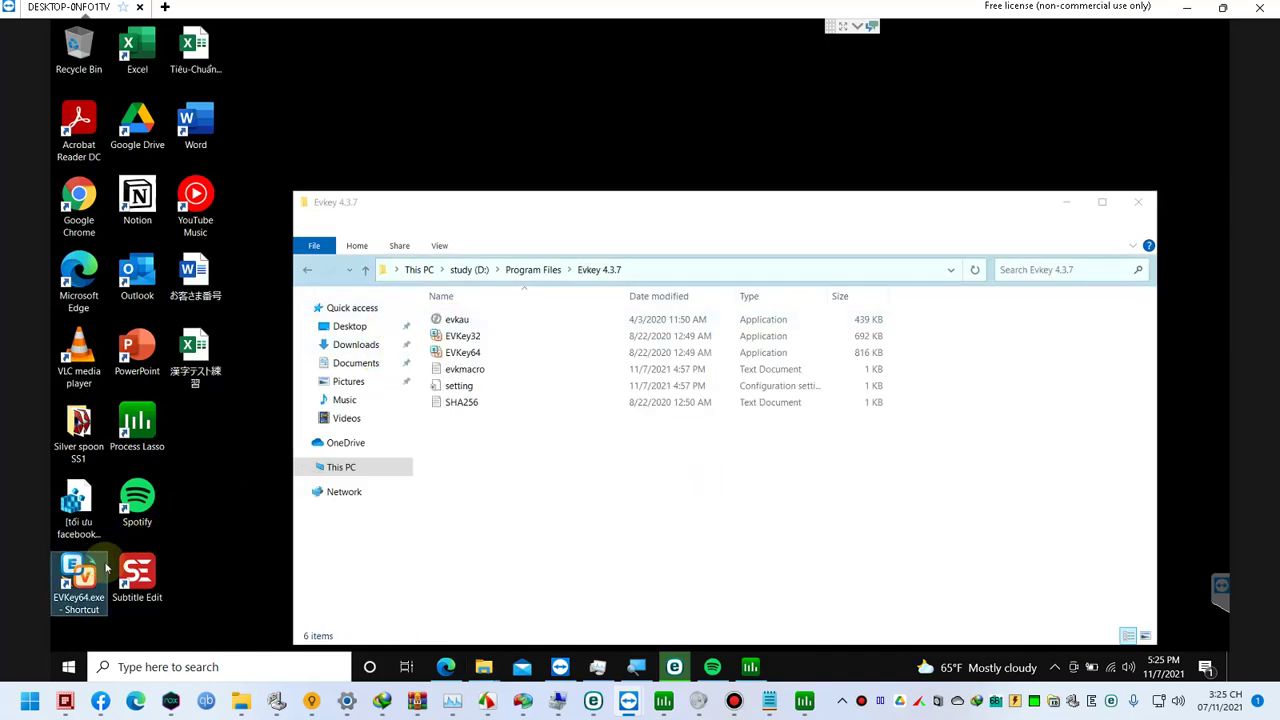
Step: Set EVKey's typing method to Telex đơn giản 2 and close its settings
{"action": "left_click", "coordinate": [603, 271]}
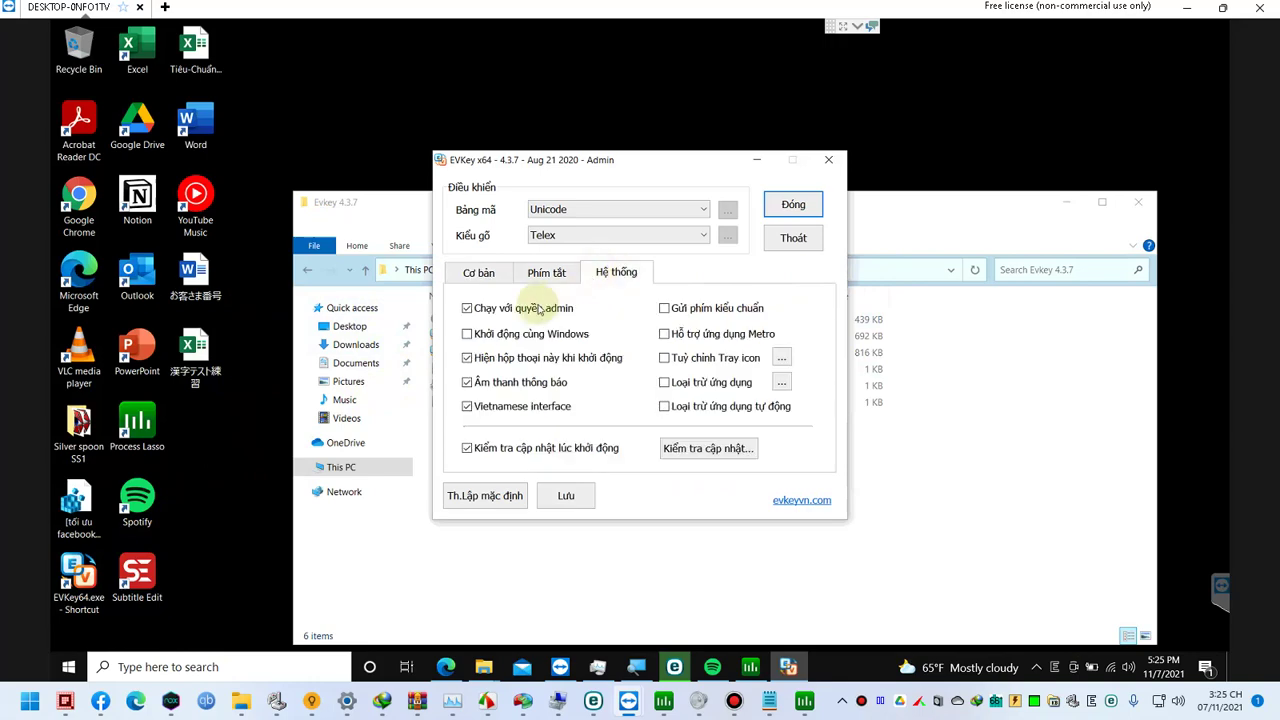
{"action": "left_click", "coordinate": [598, 234]}
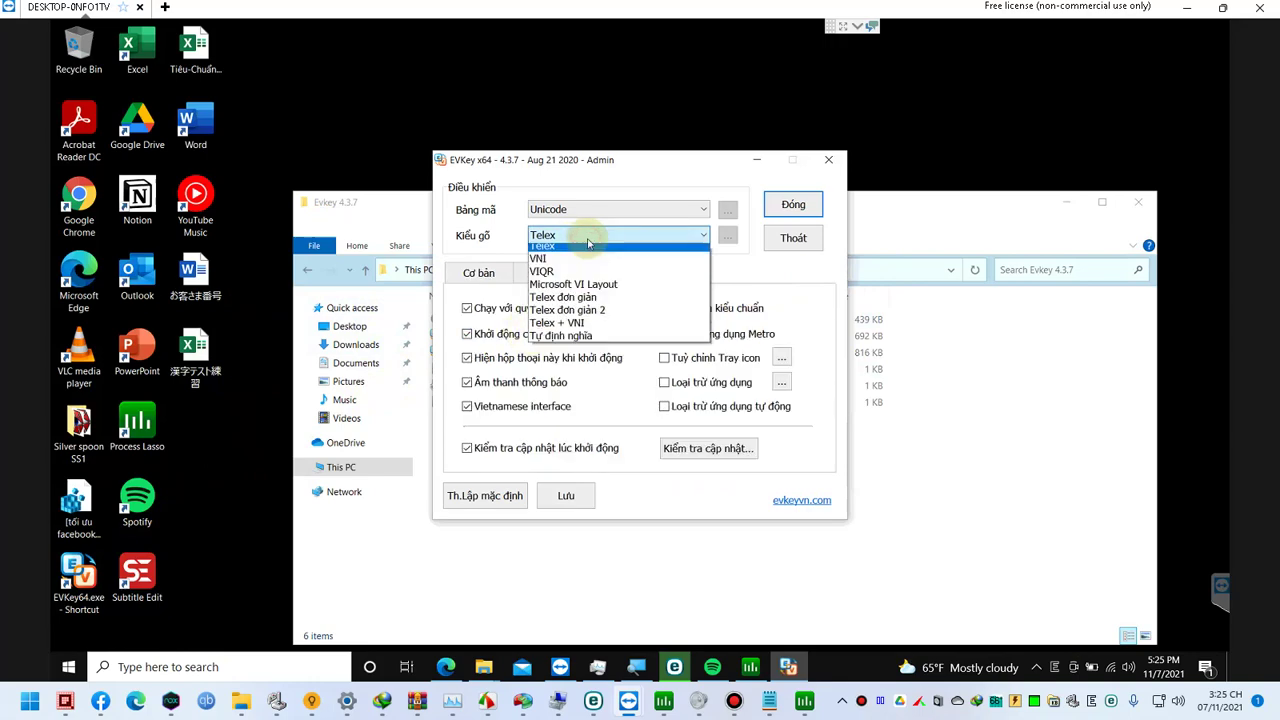
{"action": "left_click", "coordinate": [600, 316]}
{"action": "left_click", "coordinate": [703, 238]}
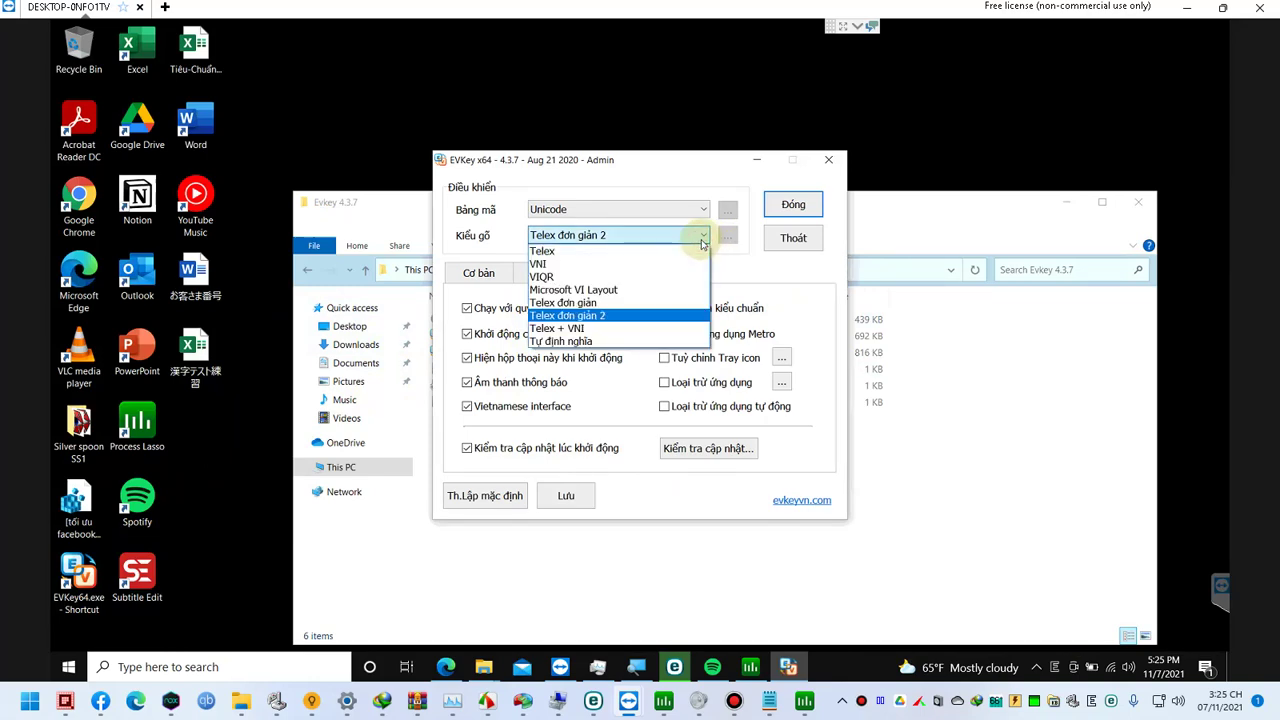
{"action": "left_click", "coordinate": [703, 238]}
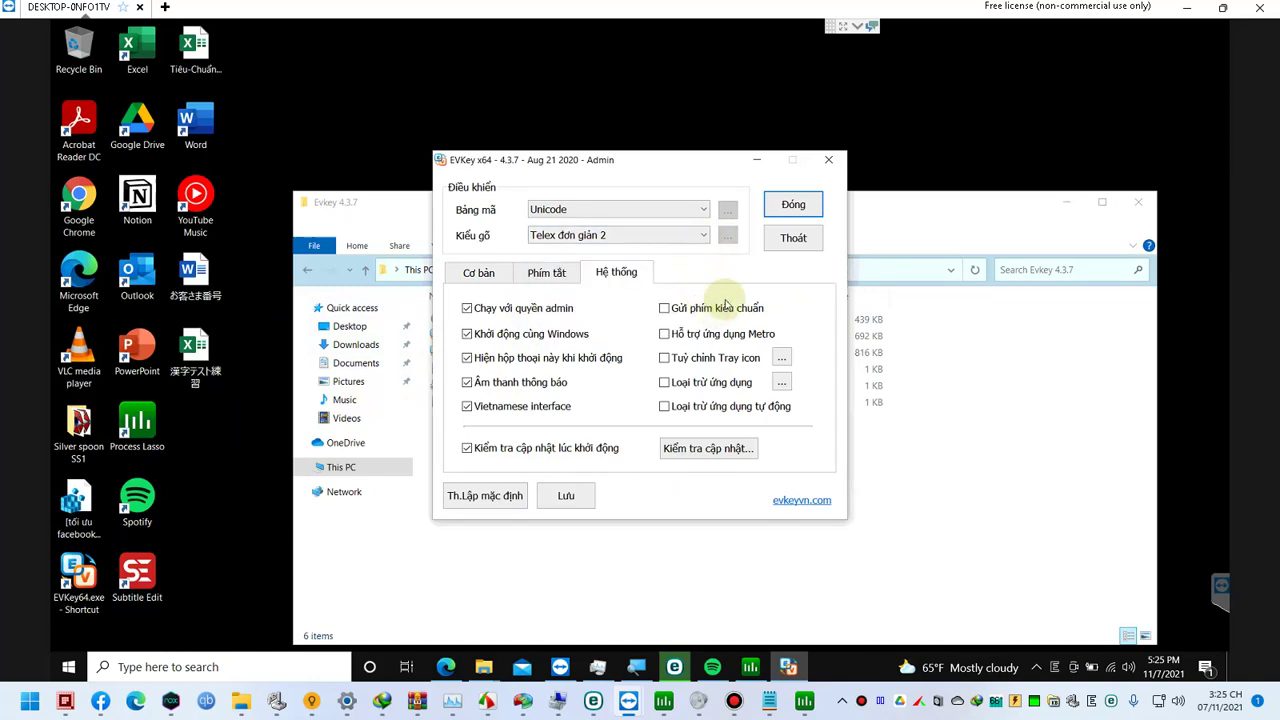
{"action": "left_click", "coordinate": [800, 205]}
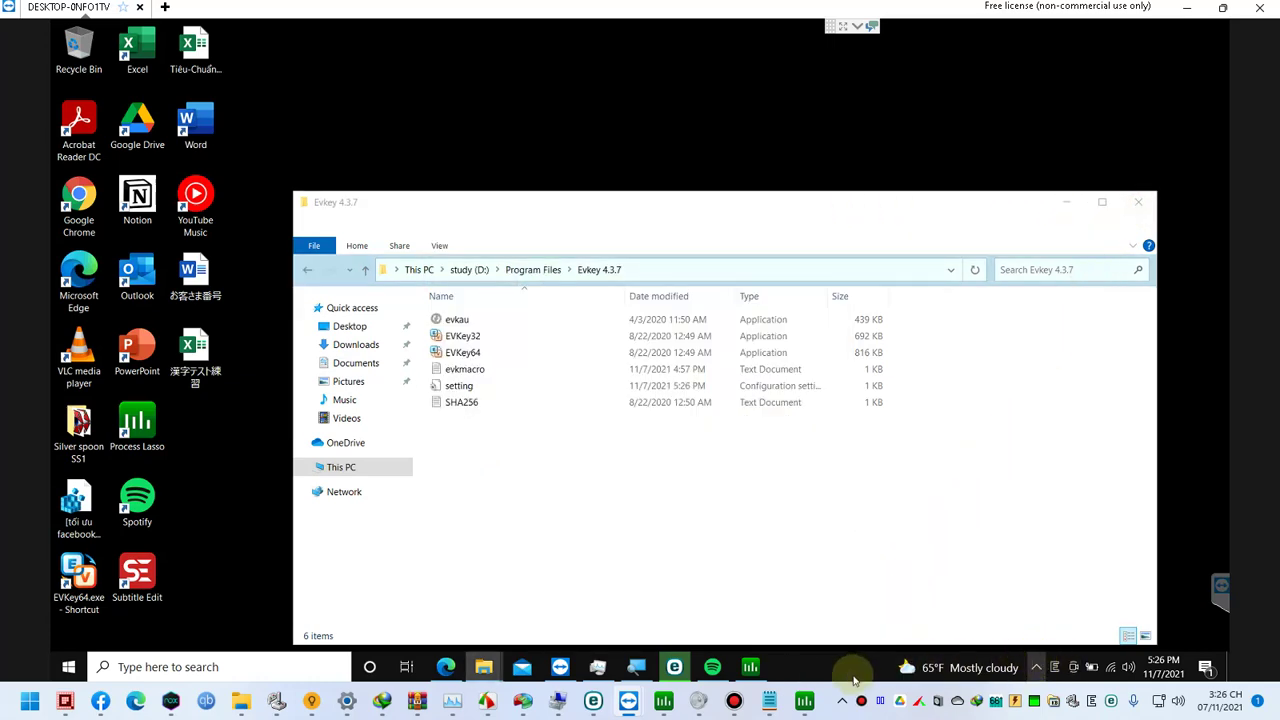
Step: Check the first scan's details in ESET Smart Security, then show Edge's recent downloads
{"action": "left_click", "coordinate": [684, 671]}
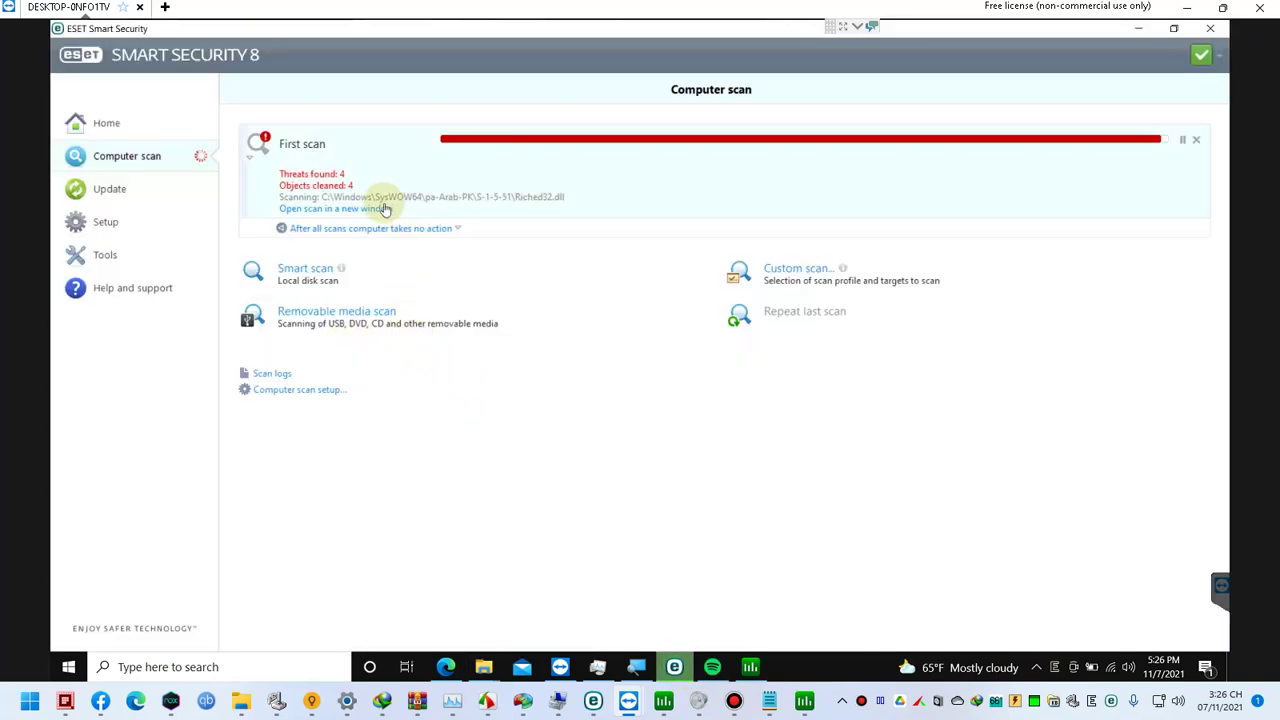
{"action": "left_click", "coordinate": [461, 200]}
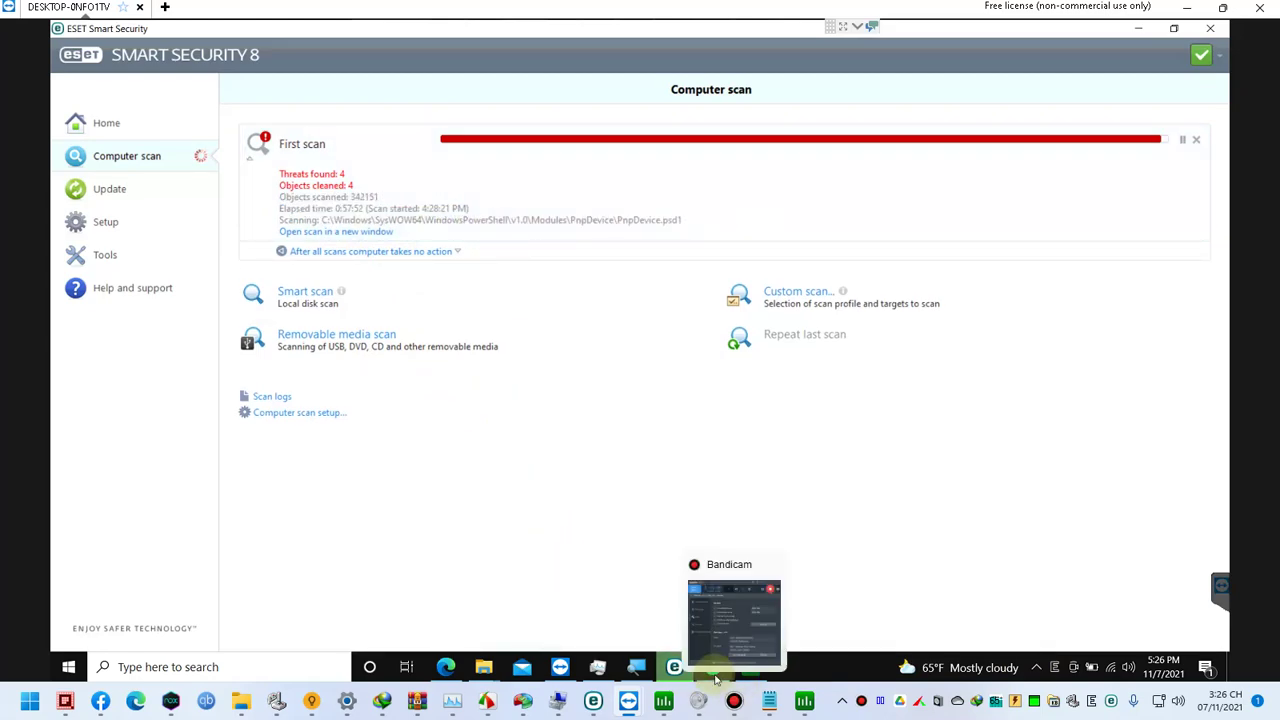
{"action": "left_click", "coordinate": [446, 667]}
{"action": "left_click", "coordinate": [1138, 61]}
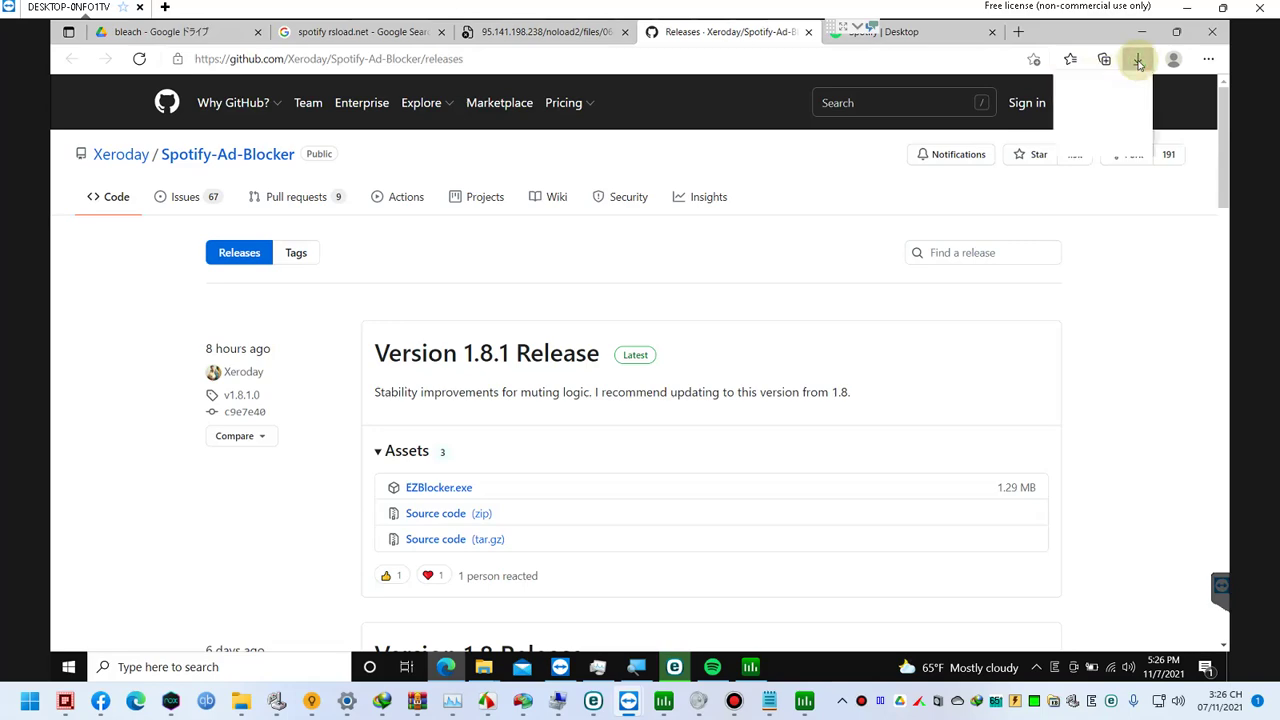
Step: Open the dragon ball zip in WinRAR, start extracting, then force-close the hung WinRAR
{"action": "left_click", "coordinate": [924, 127]}
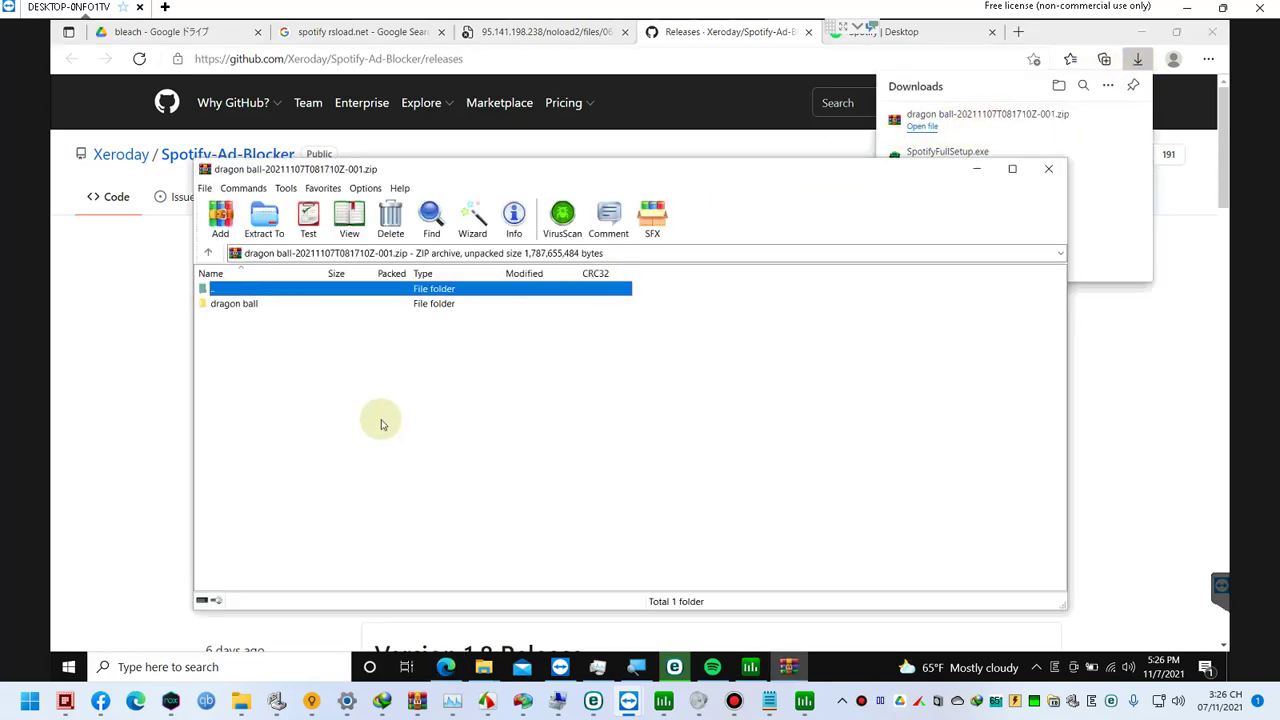
{"action": "double_click", "coordinate": [251, 305]}
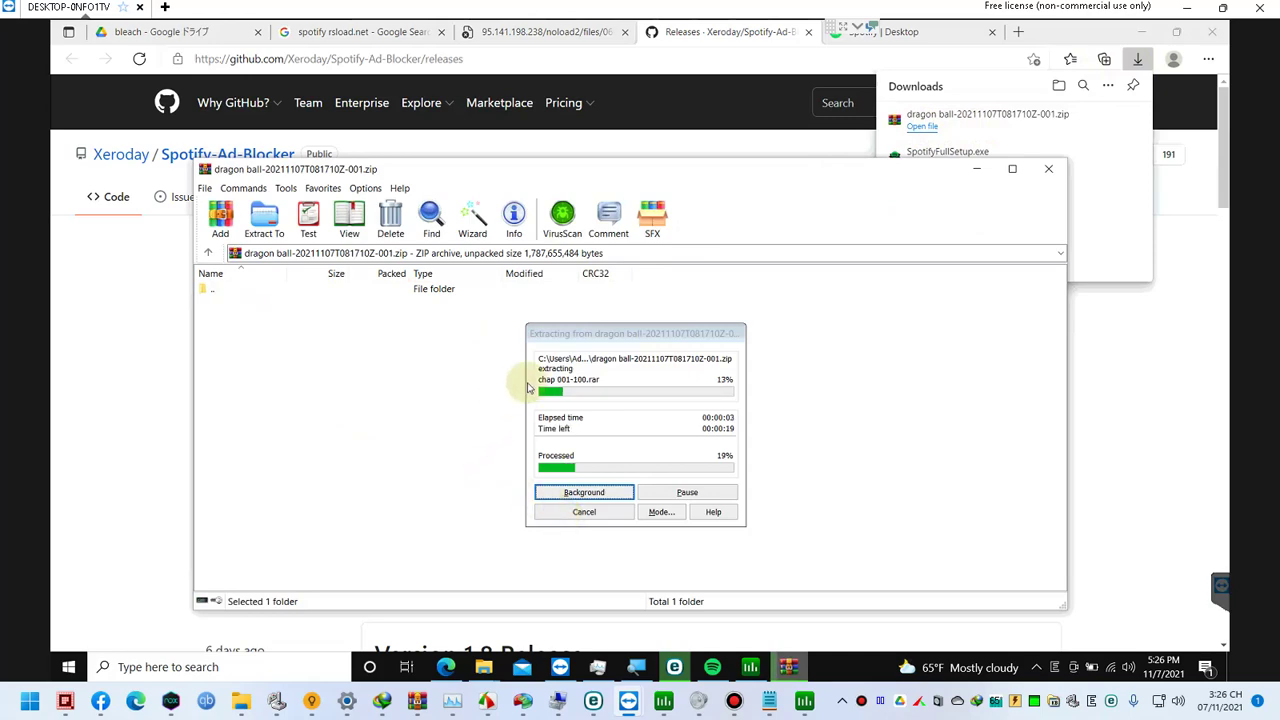
{"action": "left_click", "coordinate": [1049, 172]}
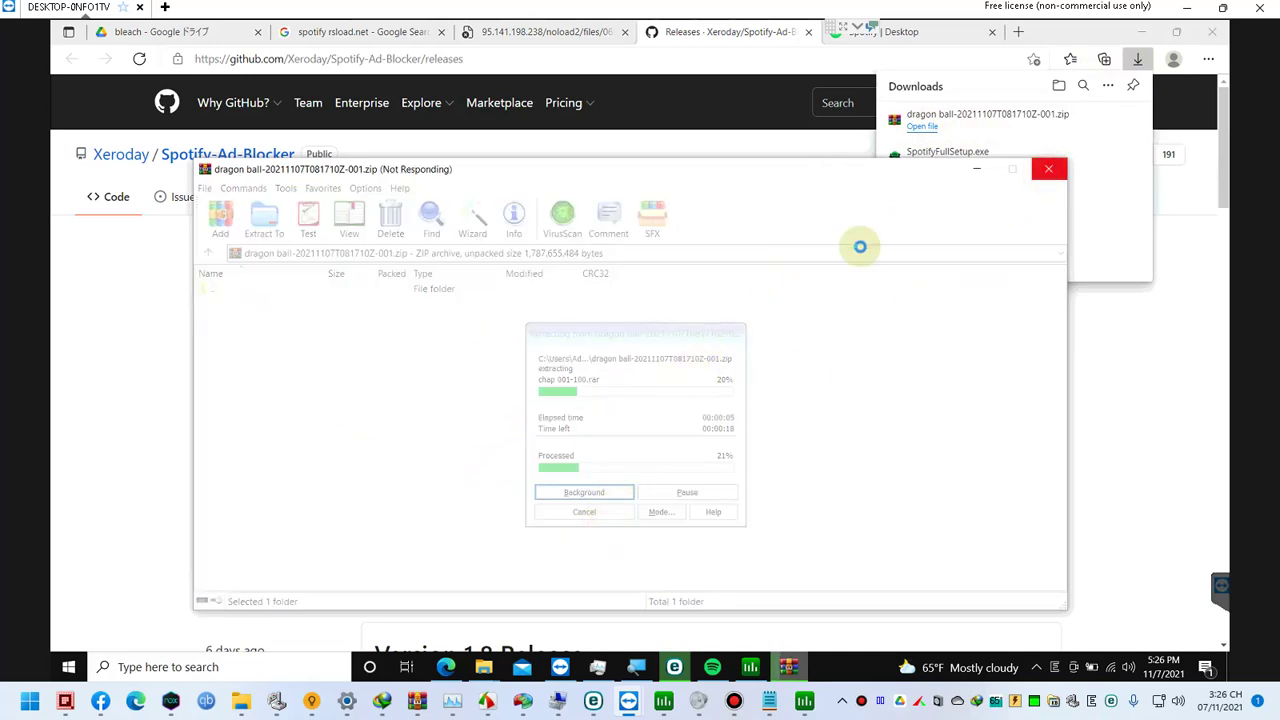
{"action": "left_click", "coordinate": [598, 414]}
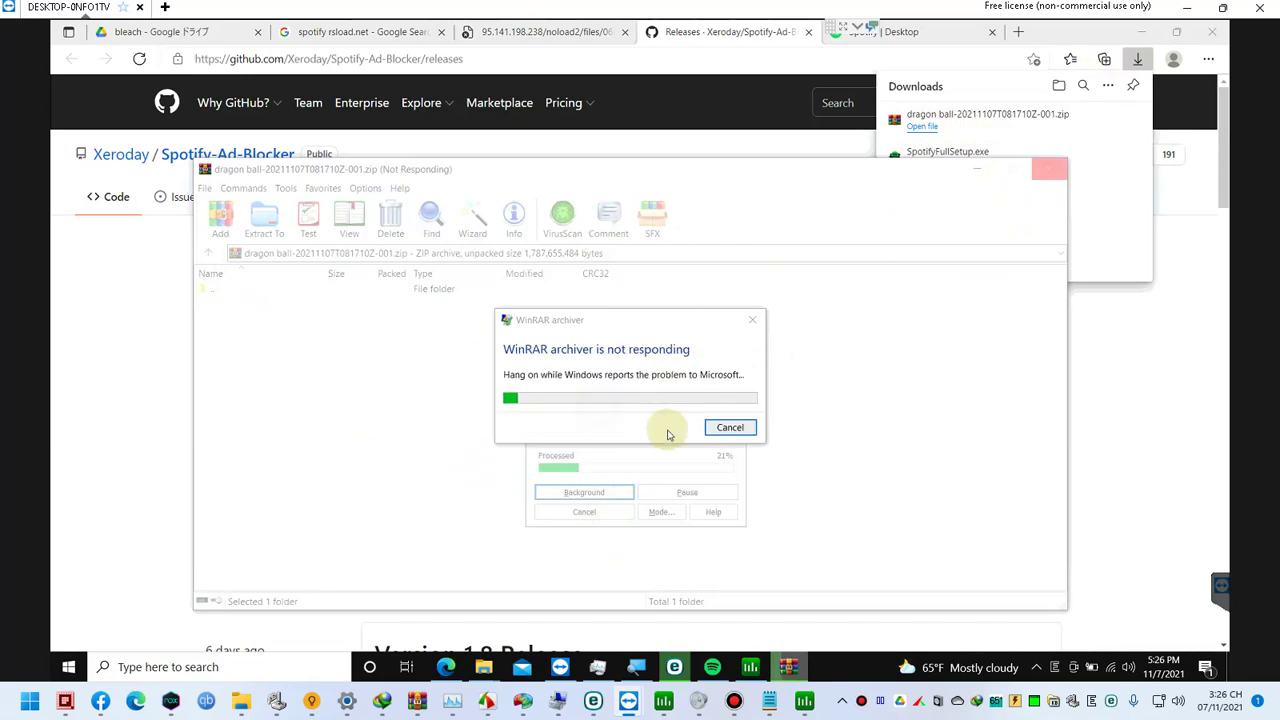
{"action": "left_click", "coordinate": [720, 423]}
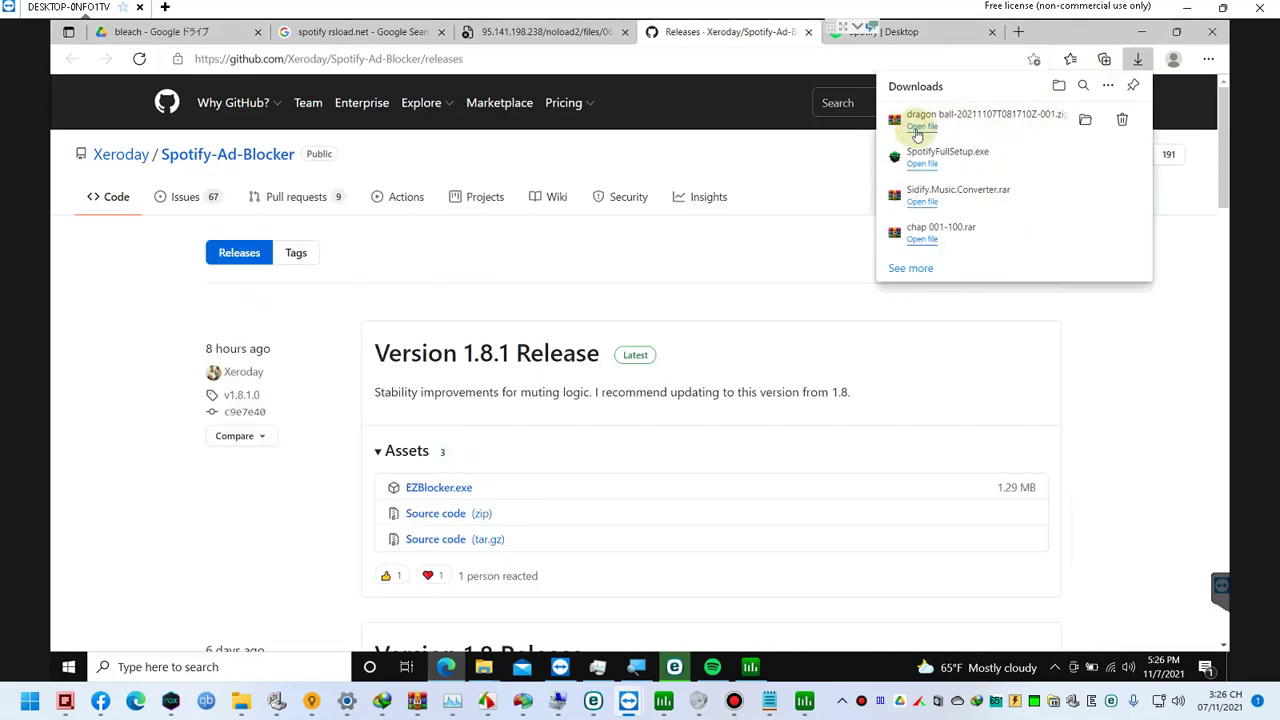
Step: Duplicate the dragon ball-20211107T081710Z-001 zip inside Downloads and show the copy's progress details
{"action": "left_click", "coordinate": [1085, 119]}
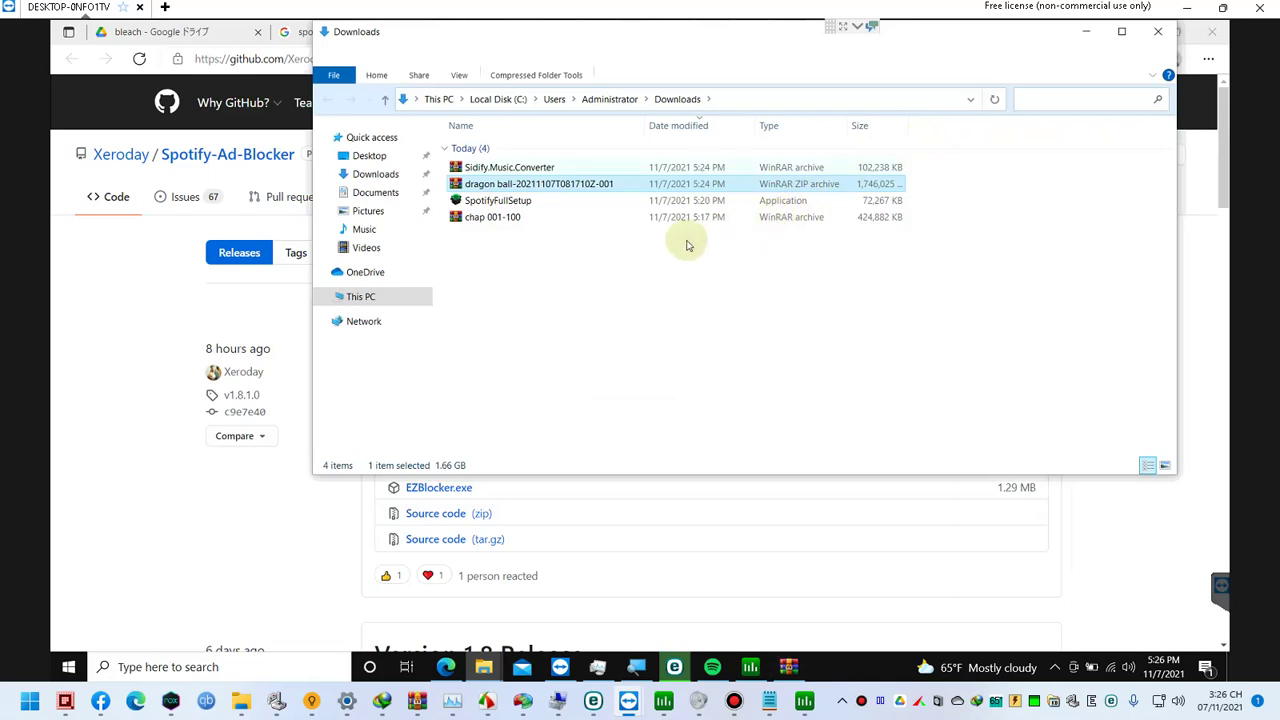
{"action": "left_click", "coordinate": [565, 188]}
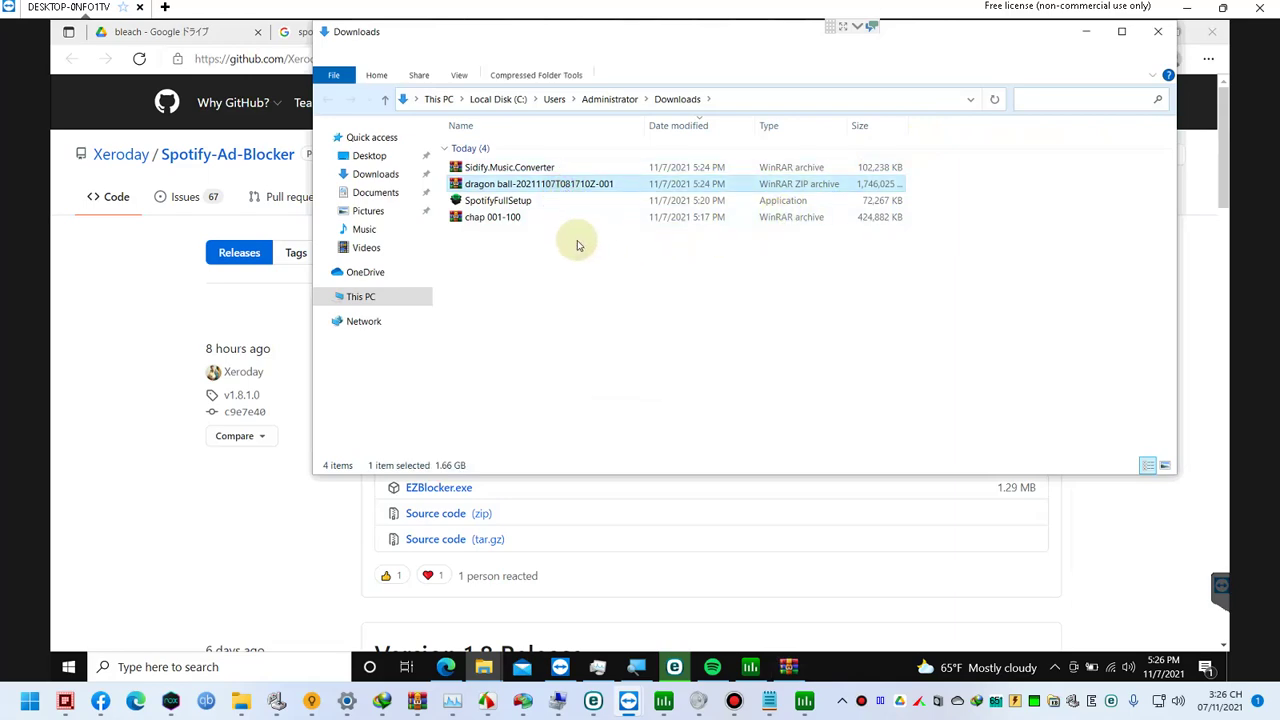
{"action": "key", "text": "ctrl+v"}
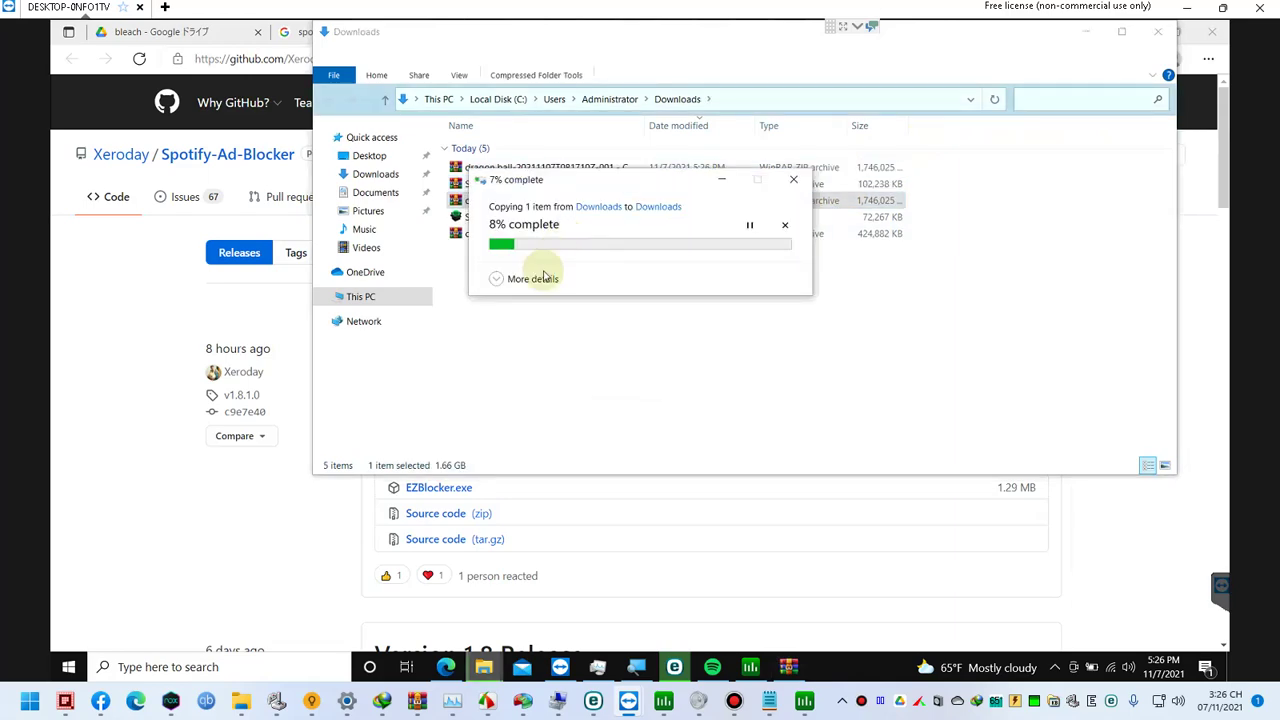
{"action": "left_click", "coordinate": [520, 281]}
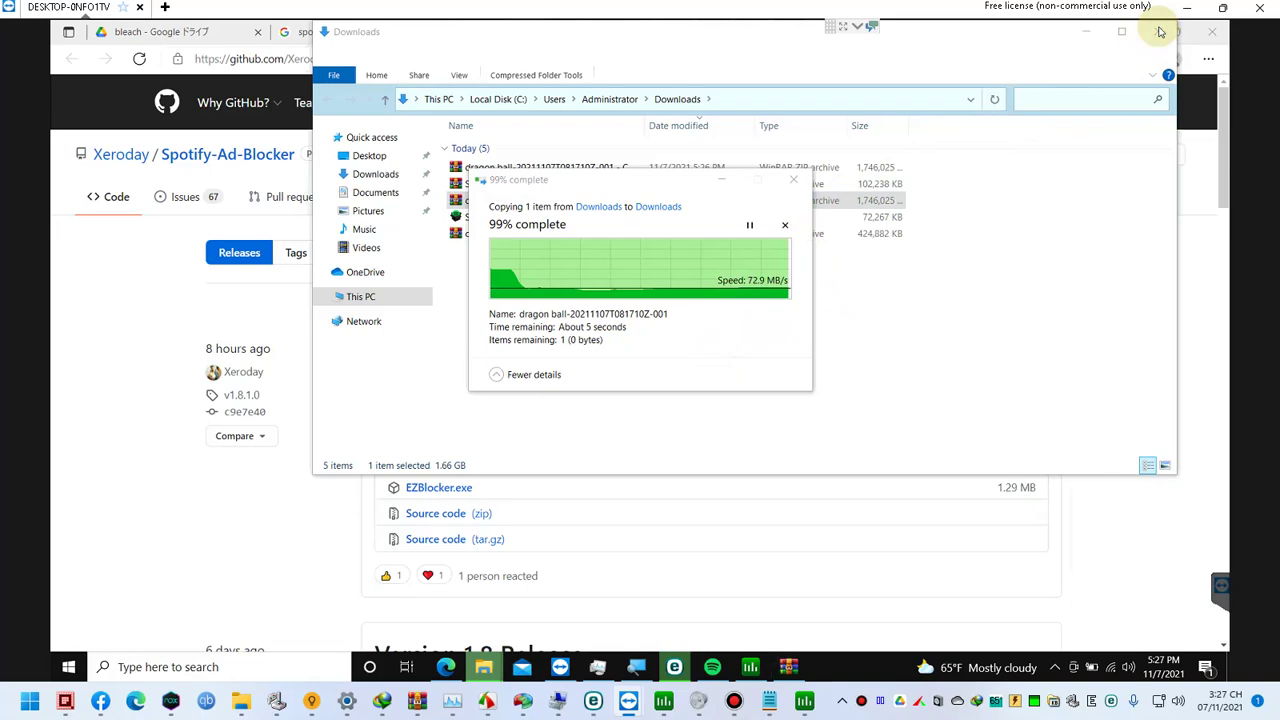
Step: Check in Windows Security that ESET Smart Security 8.0 protection is on, then show the desktop
{"action": "left_click", "coordinate": [1056, 668]}
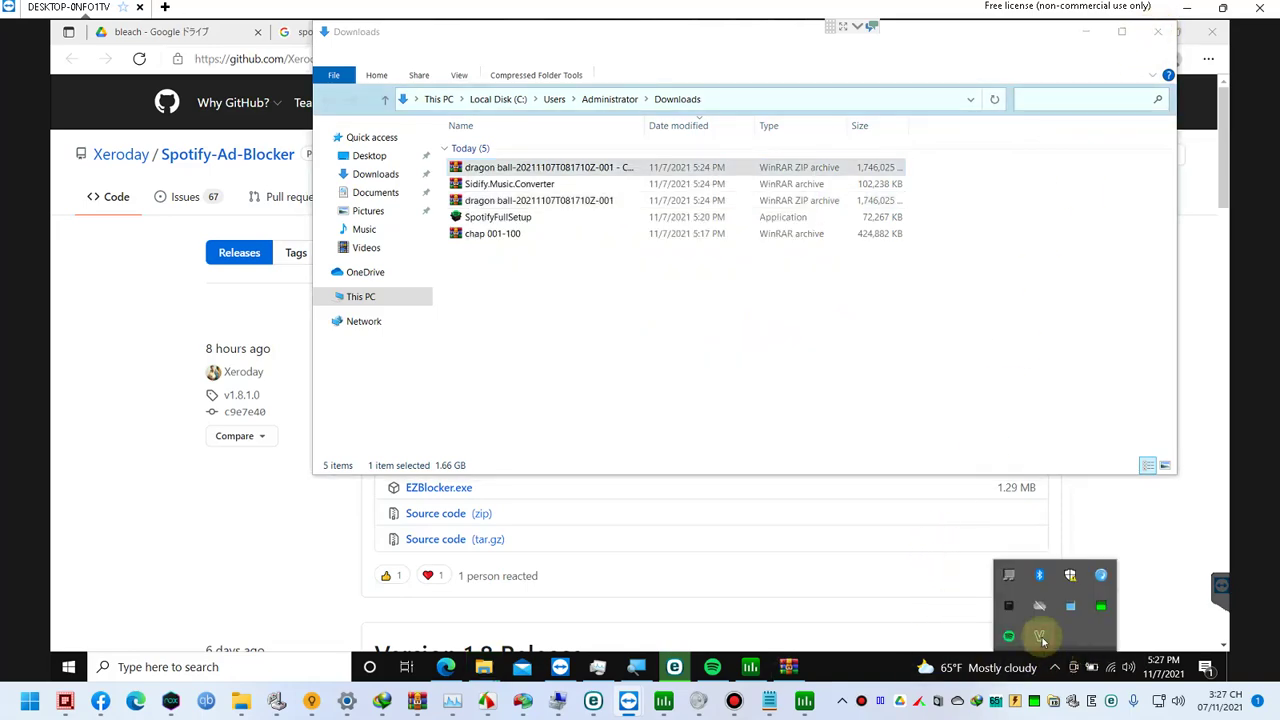
{"action": "left_click", "coordinate": [1072, 585]}
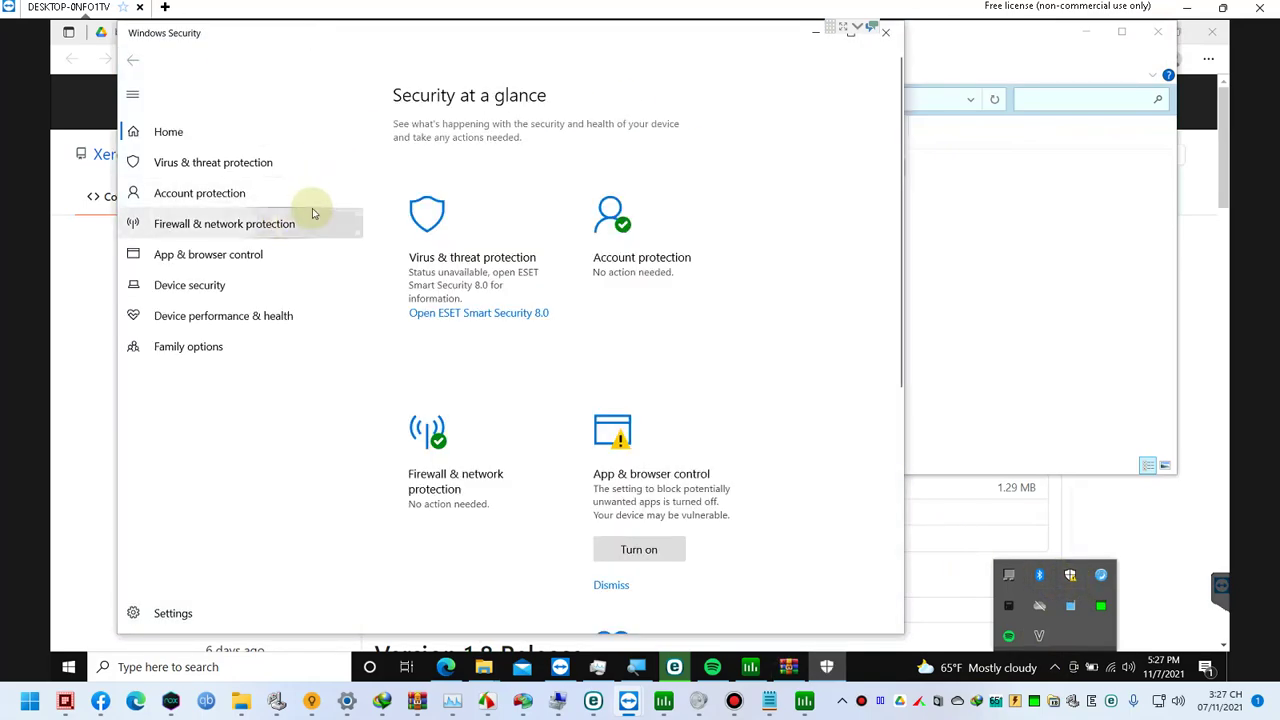
{"action": "left_click", "coordinate": [409, 217]}
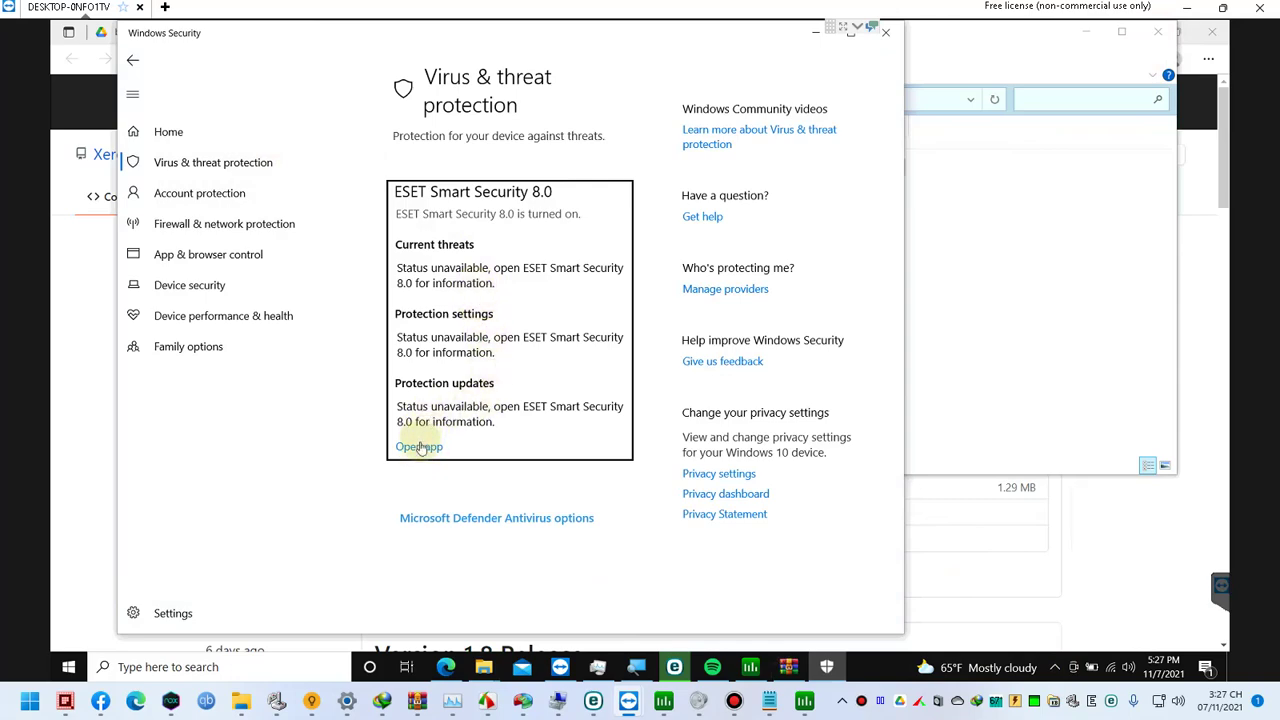
{"action": "left_click", "coordinate": [1057, 676]}
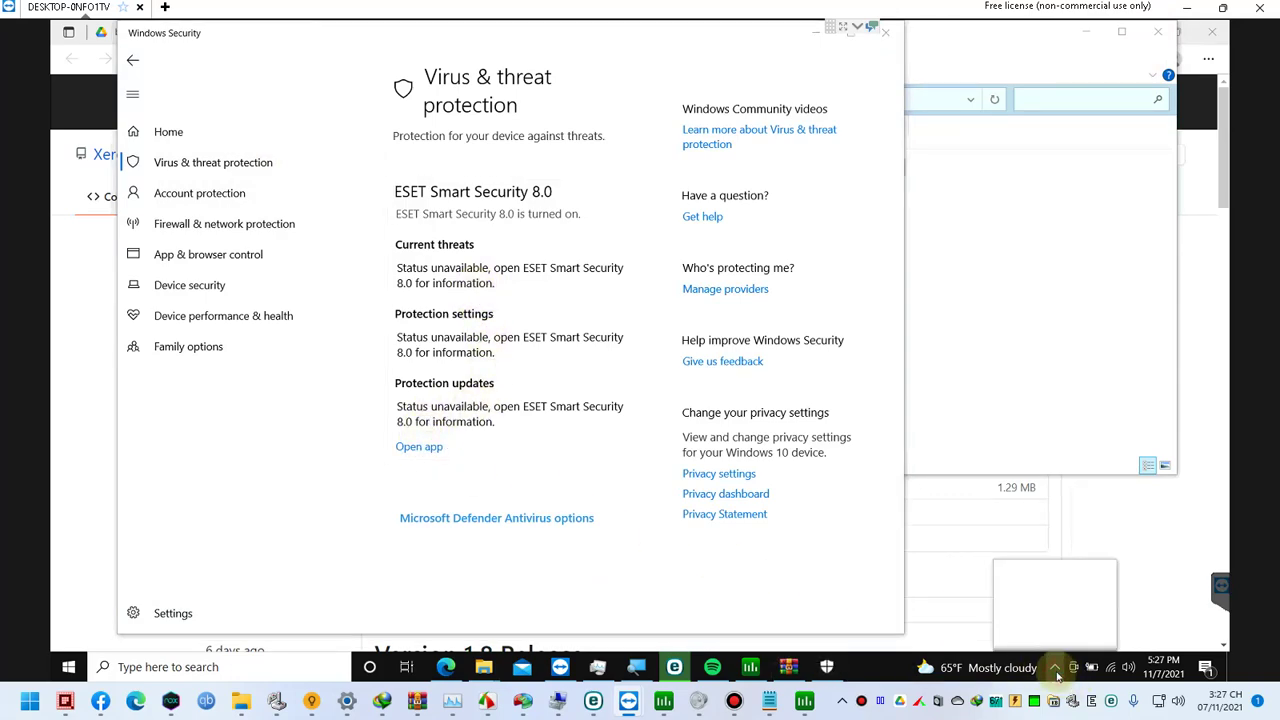
{"action": "left_click", "coordinate": [1227, 667]}
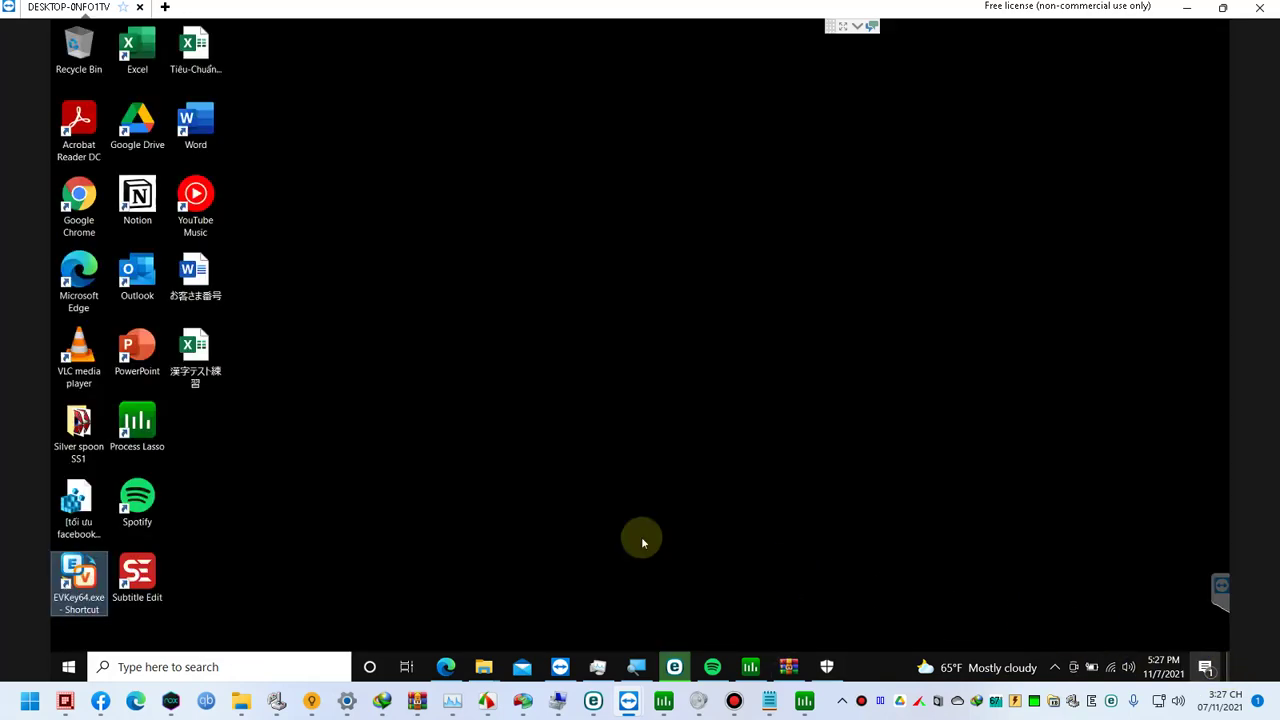
Step: Find ESET via a Start search for 'eset' and open C:\Program Files\ESET\ESET Smart Security
{"action": "left_click", "coordinate": [303, 410]}
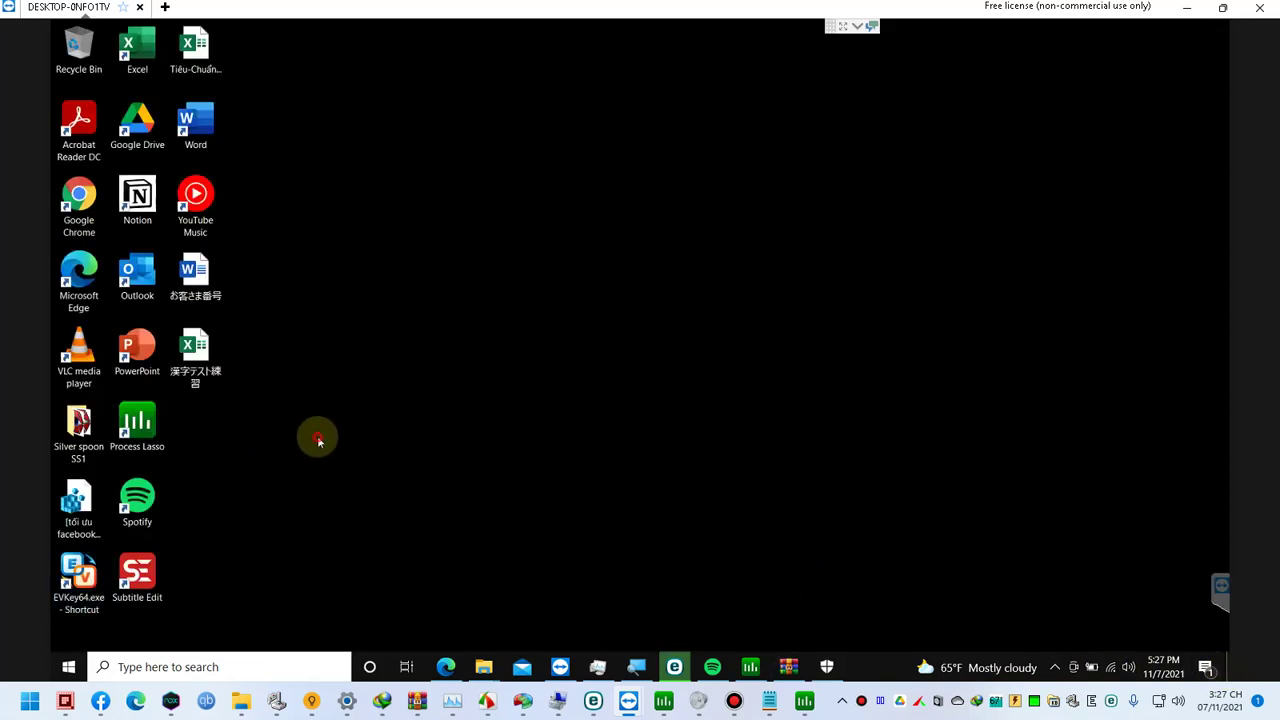
{"action": "key", "text": "super"}
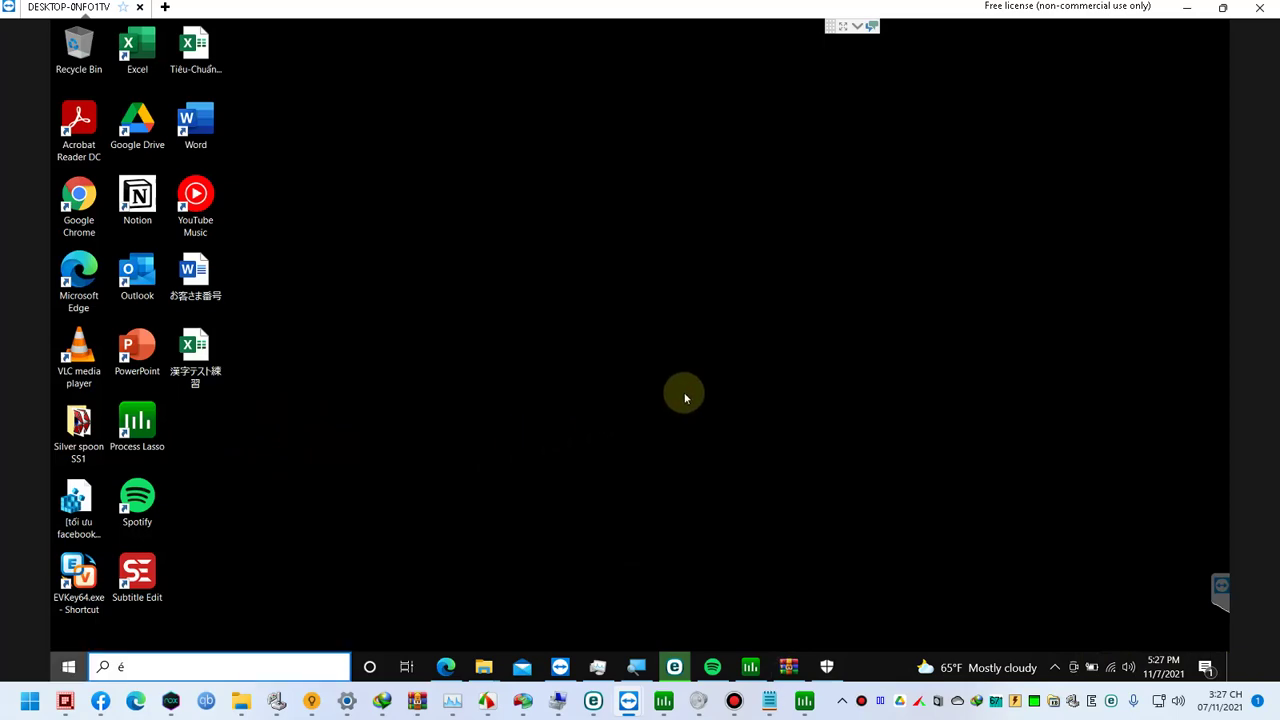
{"action": "type", "text": "eset"}
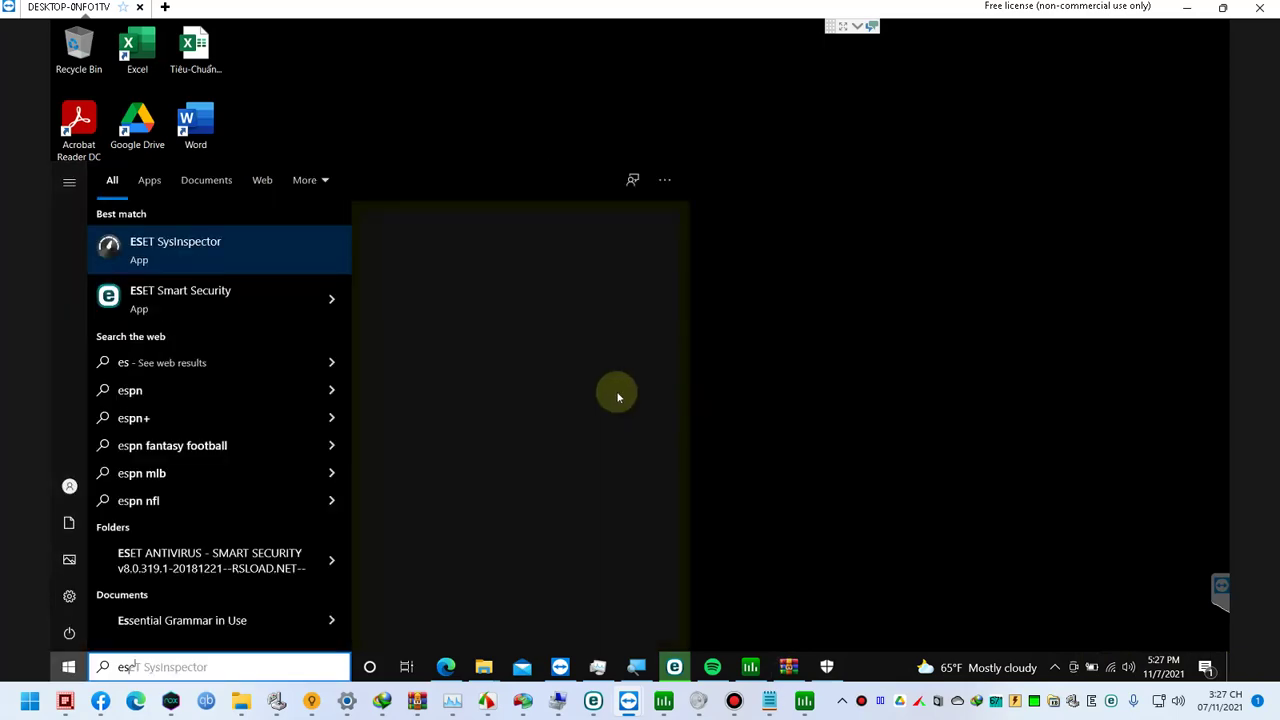
{"action": "left_click", "coordinate": [444, 425]}
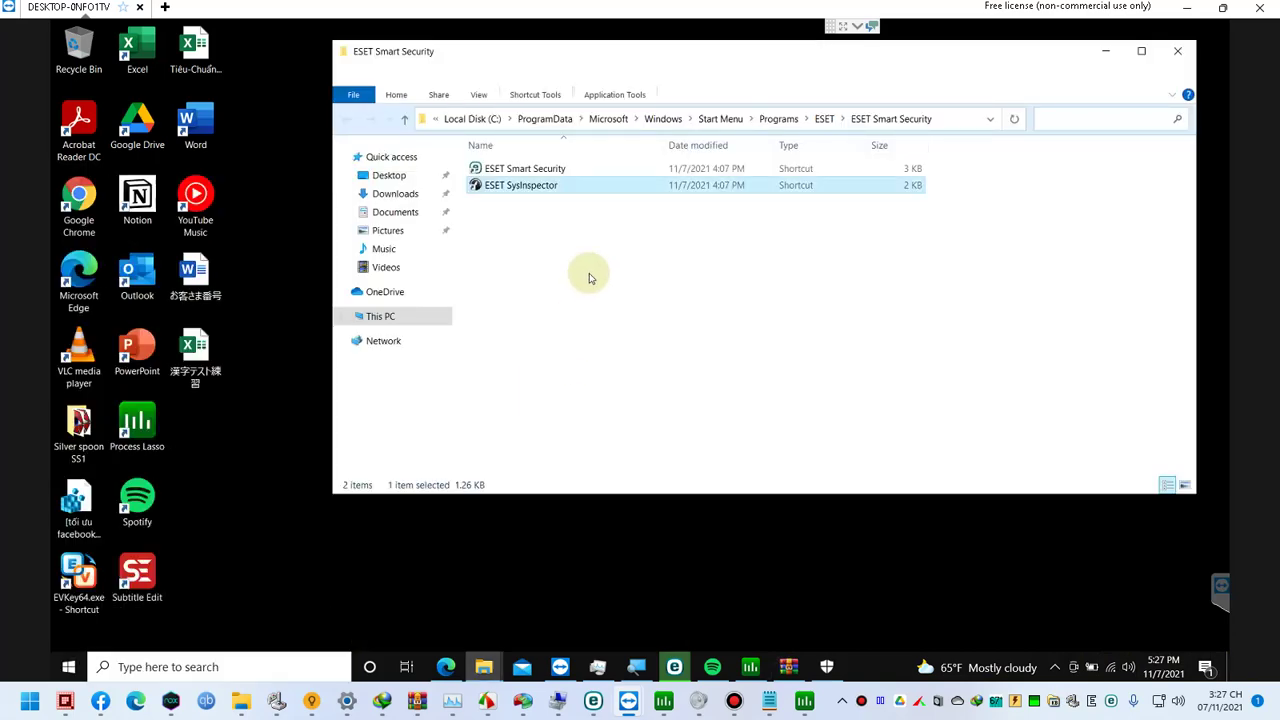
{"action": "left_click", "coordinate": [548, 170]}
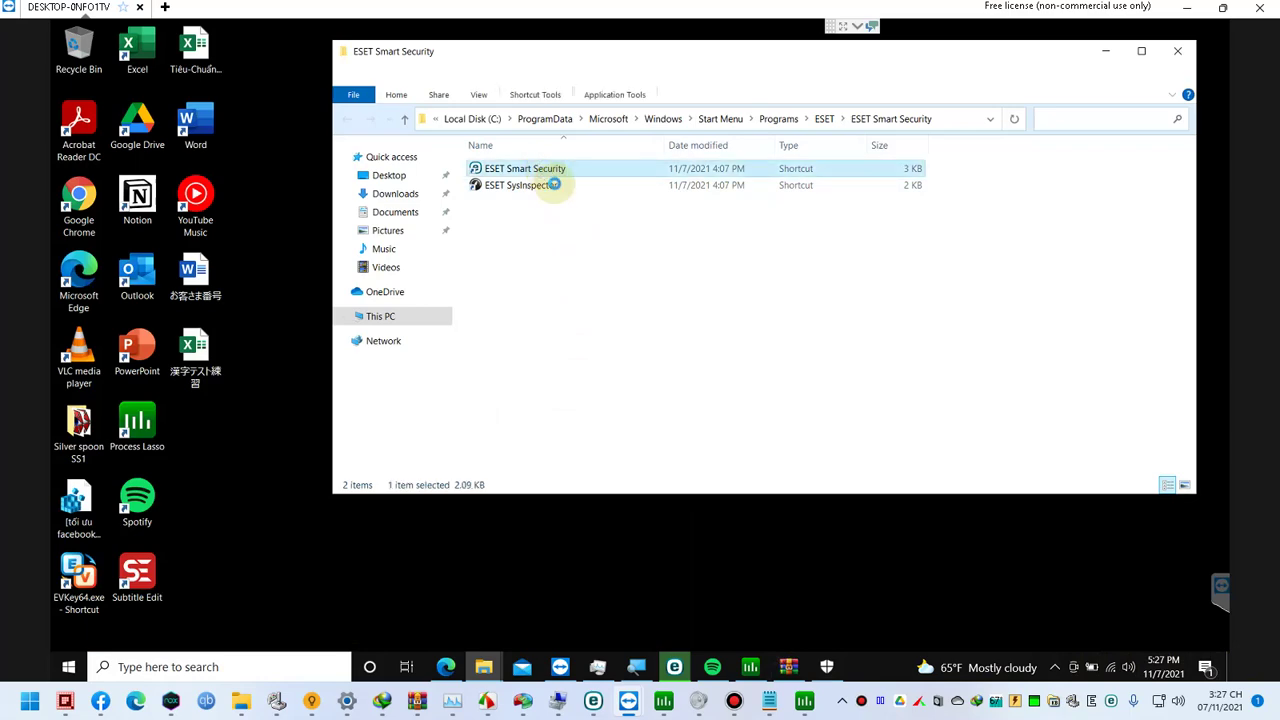
{"action": "right_click", "coordinate": [547, 171]}
{"action": "left_click", "coordinate": [588, 202]}
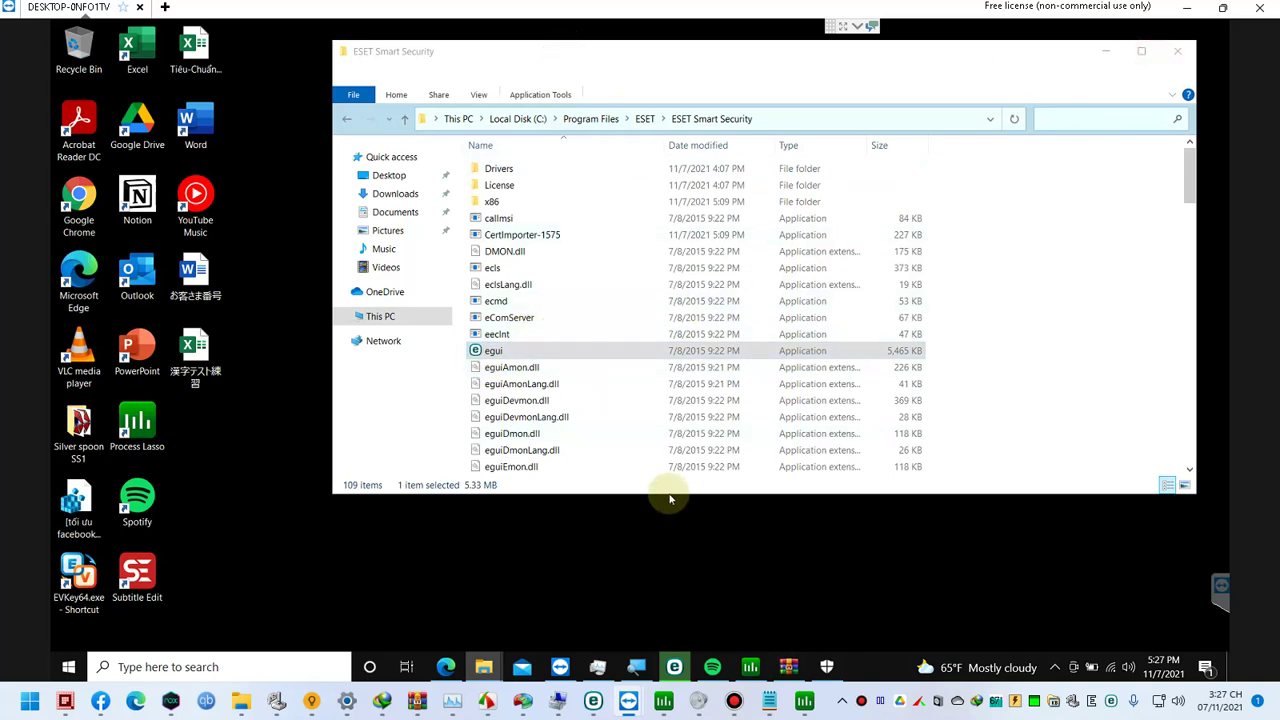
Step: Stretch the ESET Smart Security folder window to the full screen height
{"action": "left_click_drag", "start_coordinate": [669, 494], "coordinate": [666, 672]}
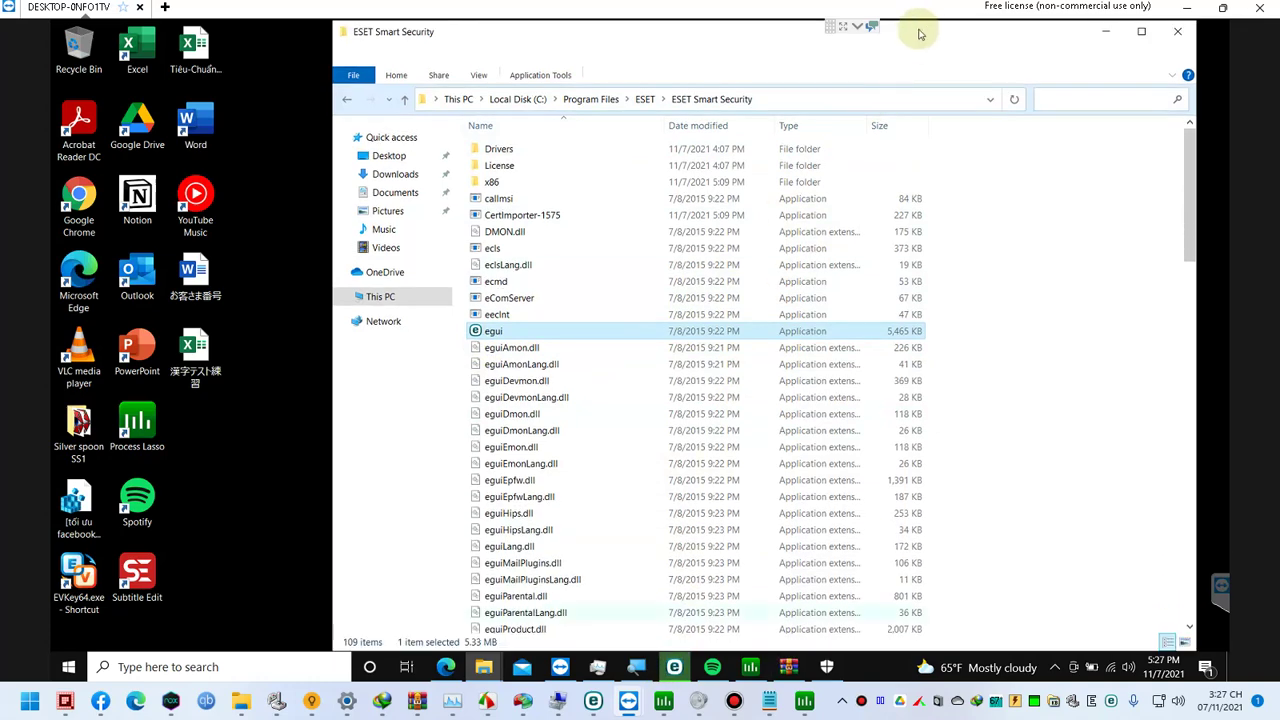
{"action": "left_click", "coordinate": [949, 32]}
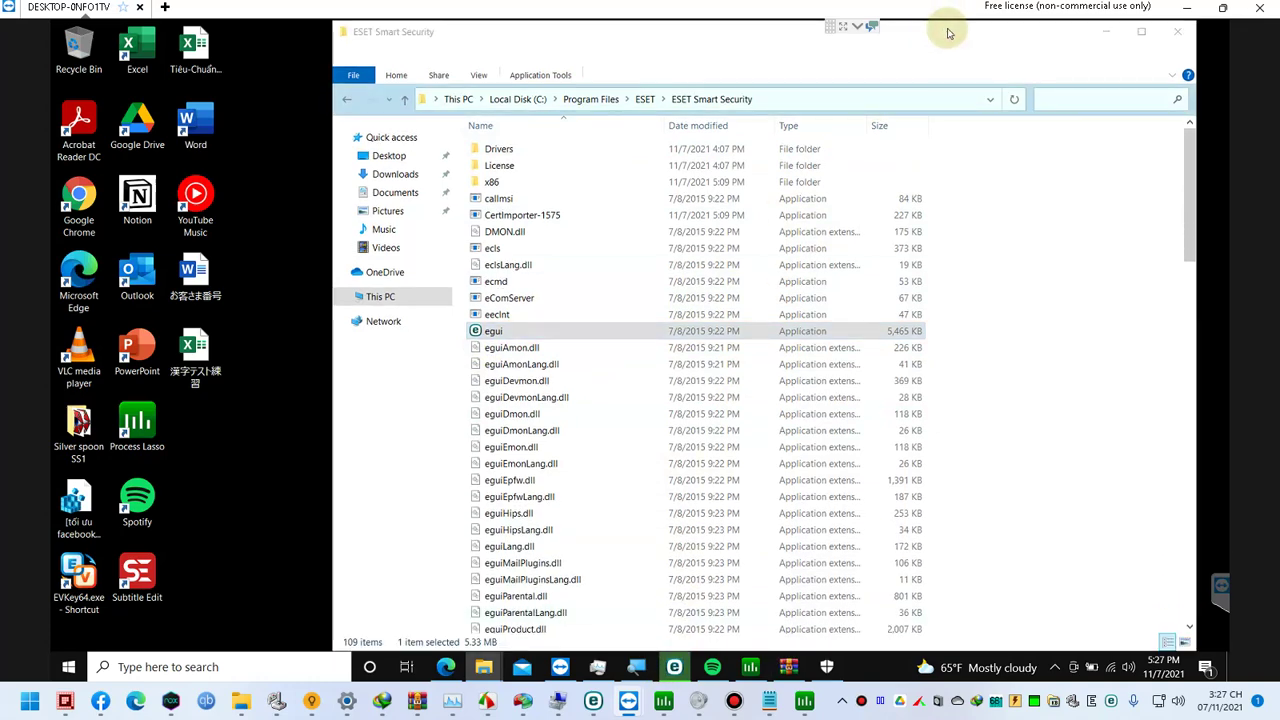
{"action": "left_click", "coordinate": [1142, 52]}
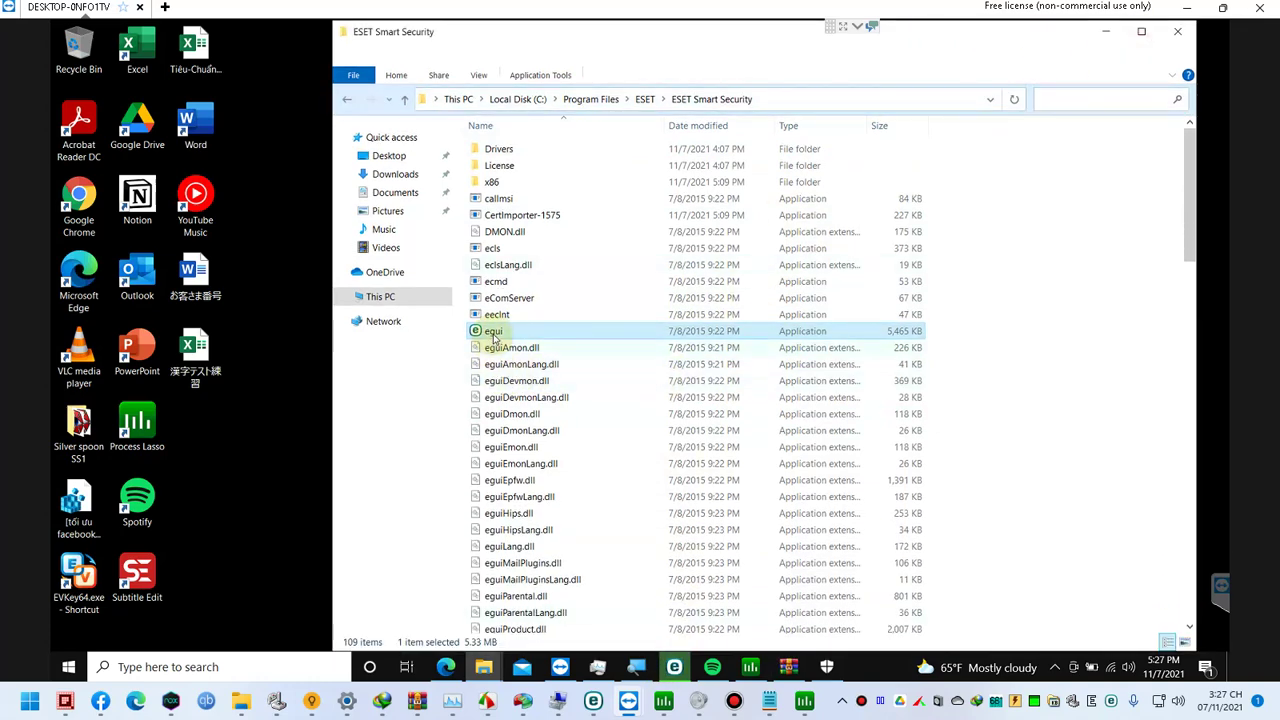
Step: Inspect the 3 KB upgrade file's properties twice, closing them without changes each time
{"action": "key", "text": "u"}
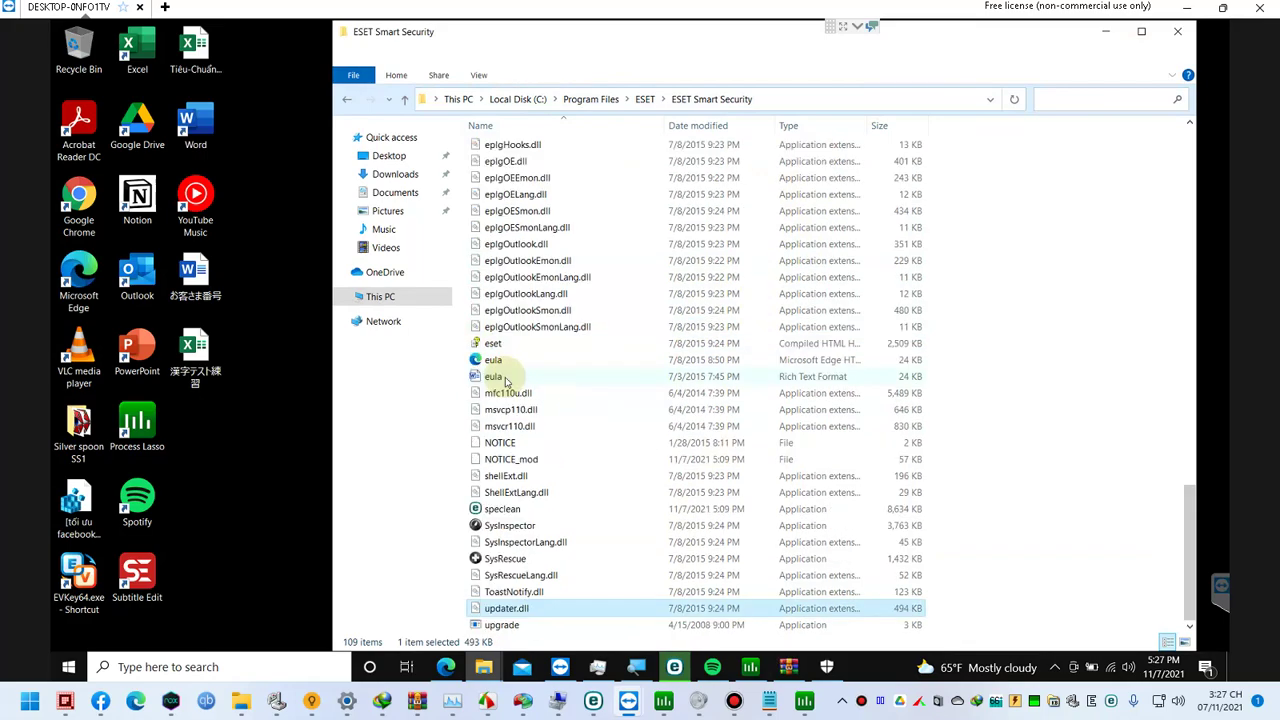
{"action": "right_click", "coordinate": [508, 628]}
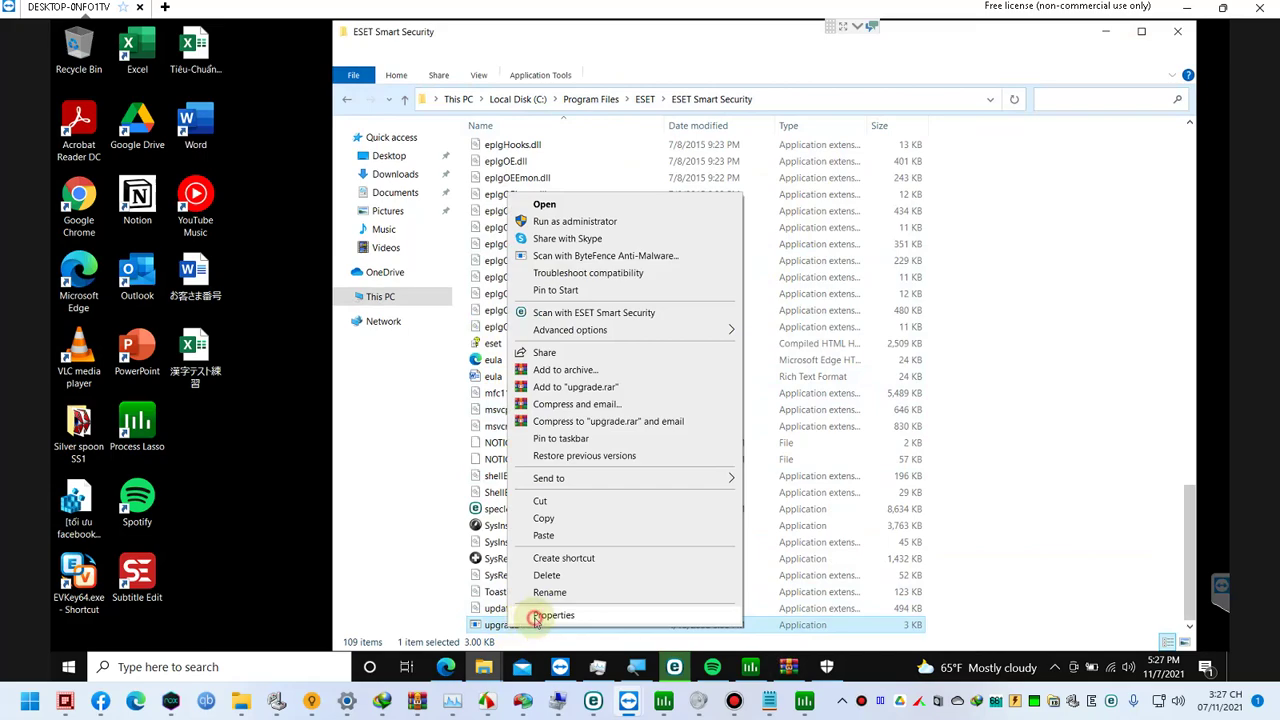
{"action": "left_click", "coordinate": [540, 615]}
{"action": "left_click", "coordinate": [704, 630]}
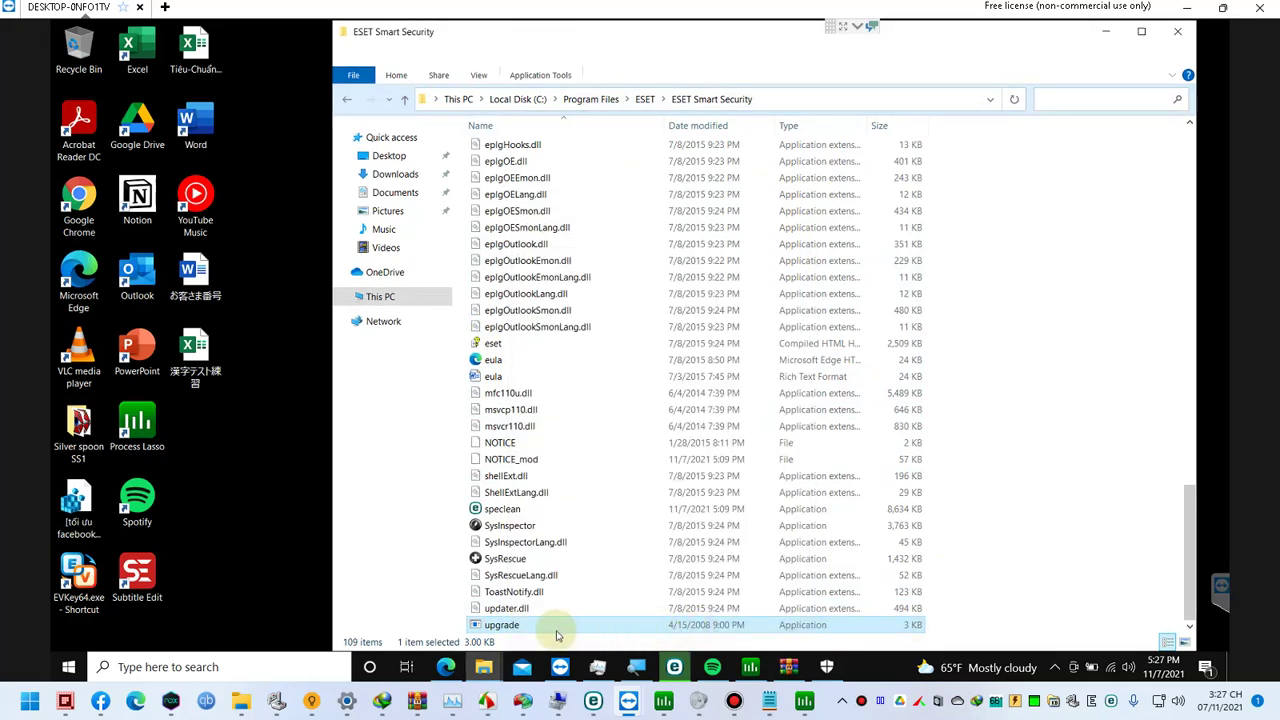
{"action": "right_click", "coordinate": [507, 628]}
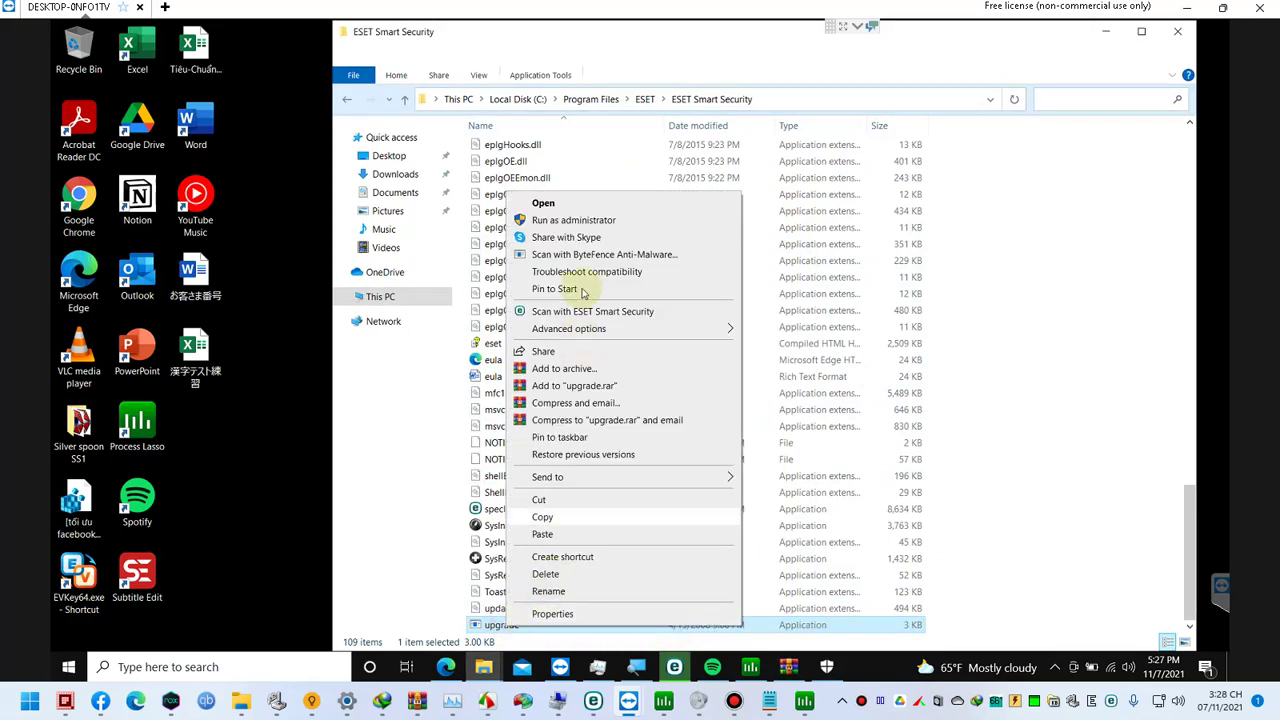
{"action": "left_click", "coordinate": [591, 613]}
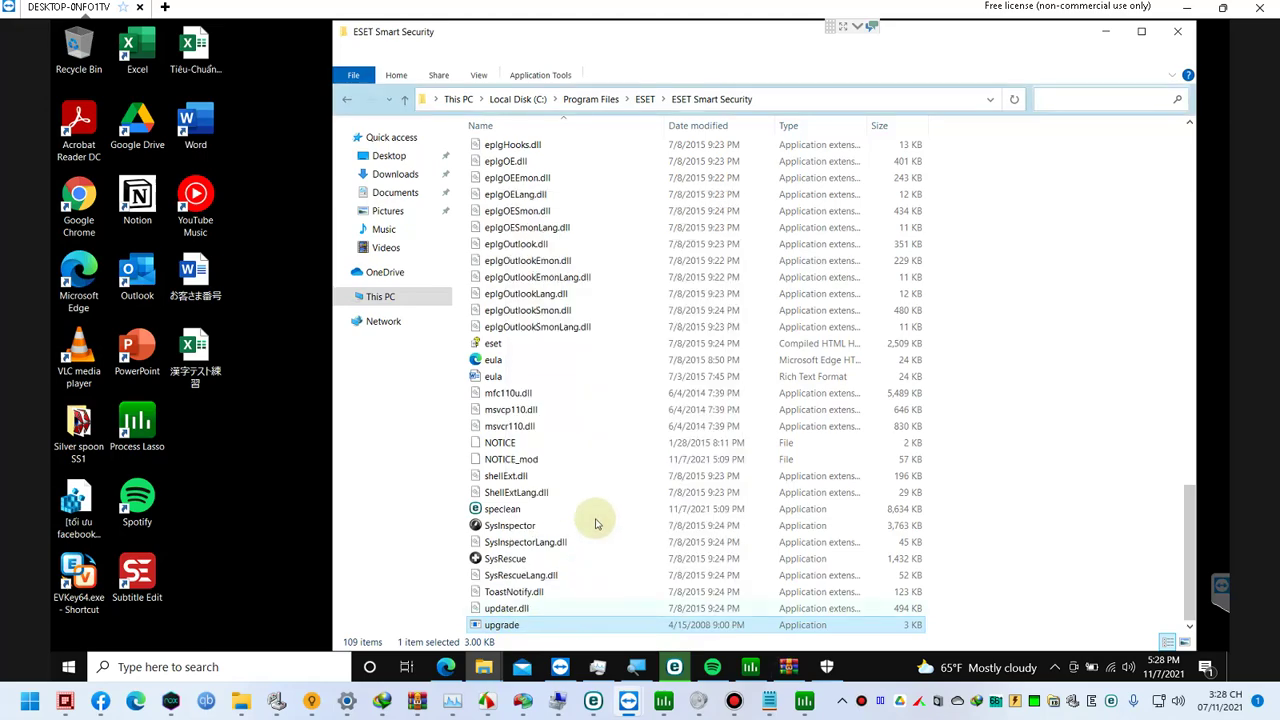
{"action": "left_click", "coordinate": [699, 632]}
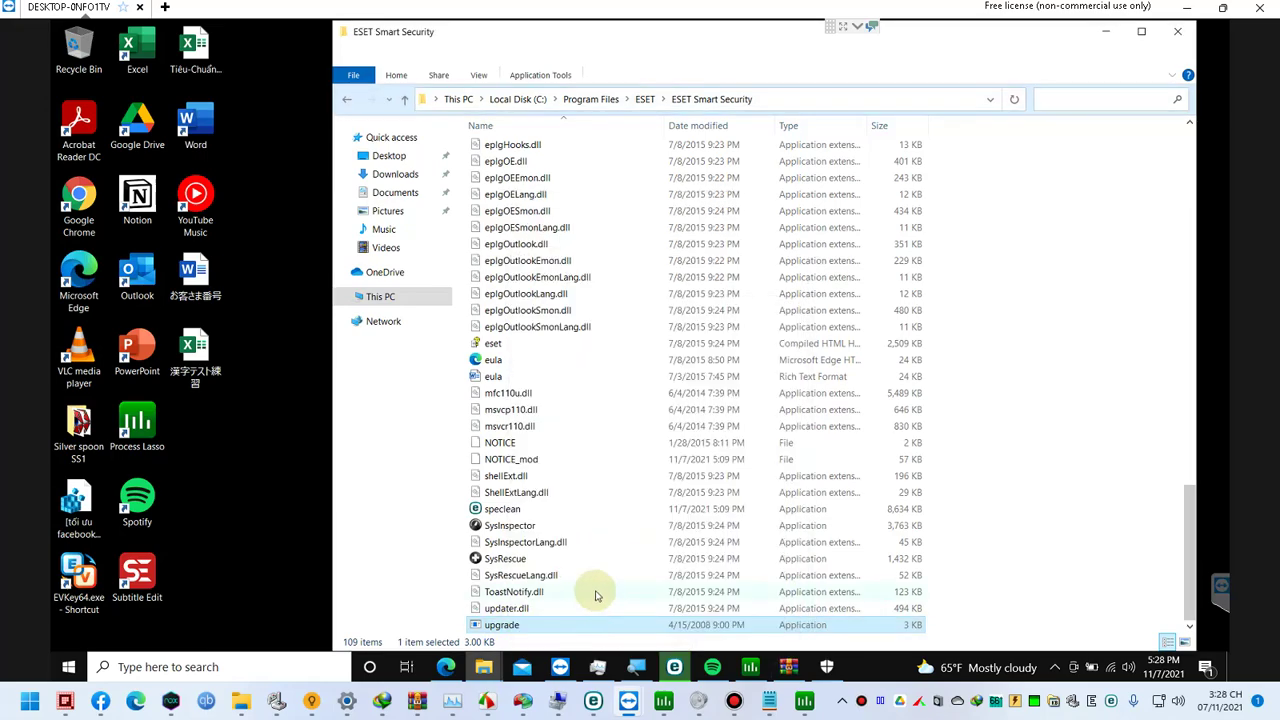
Step: Open the upgrade file in Notepad and insert 'fsdf' into its StringFileInfo text
{"action": "key", "text": "super+r"}
{"action": "type", "text": "n"}
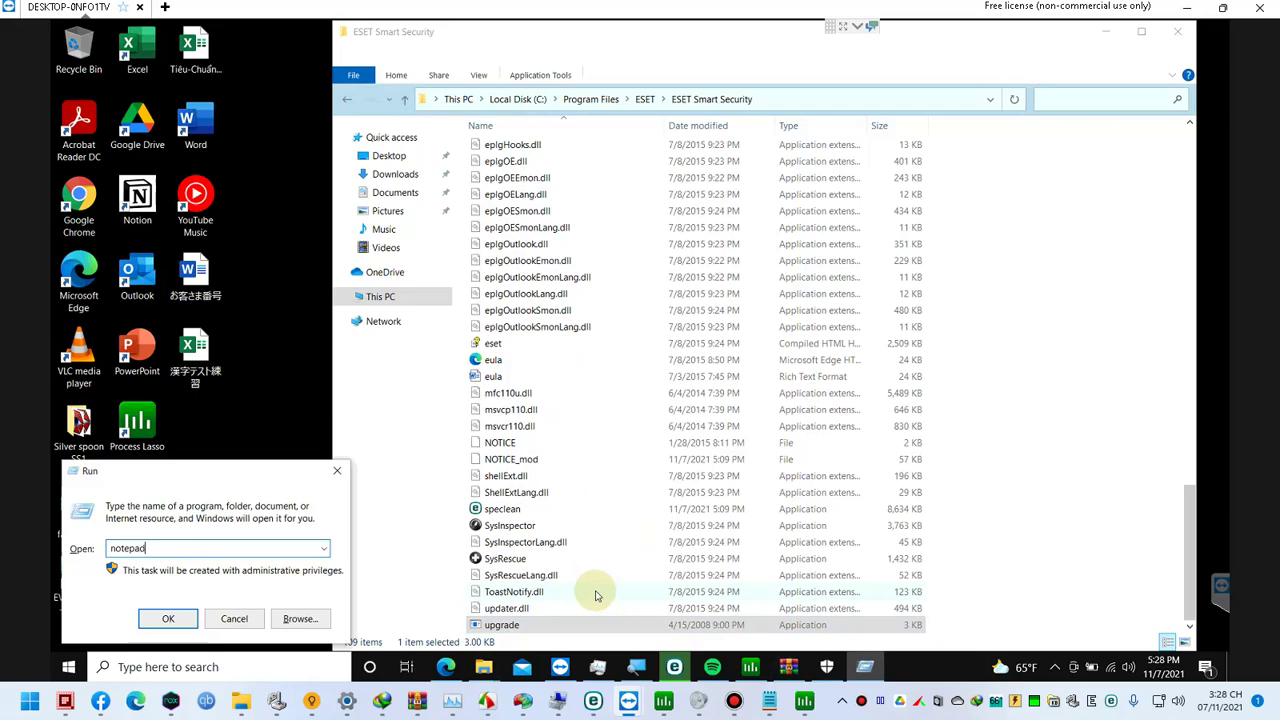
{"action": "key", "text": "Return"}
{"action": "left_click", "coordinate": [518, 626]}
{"action": "left_click_drag", "start_coordinate": [351, 393], "coordinate": [350, 388]}
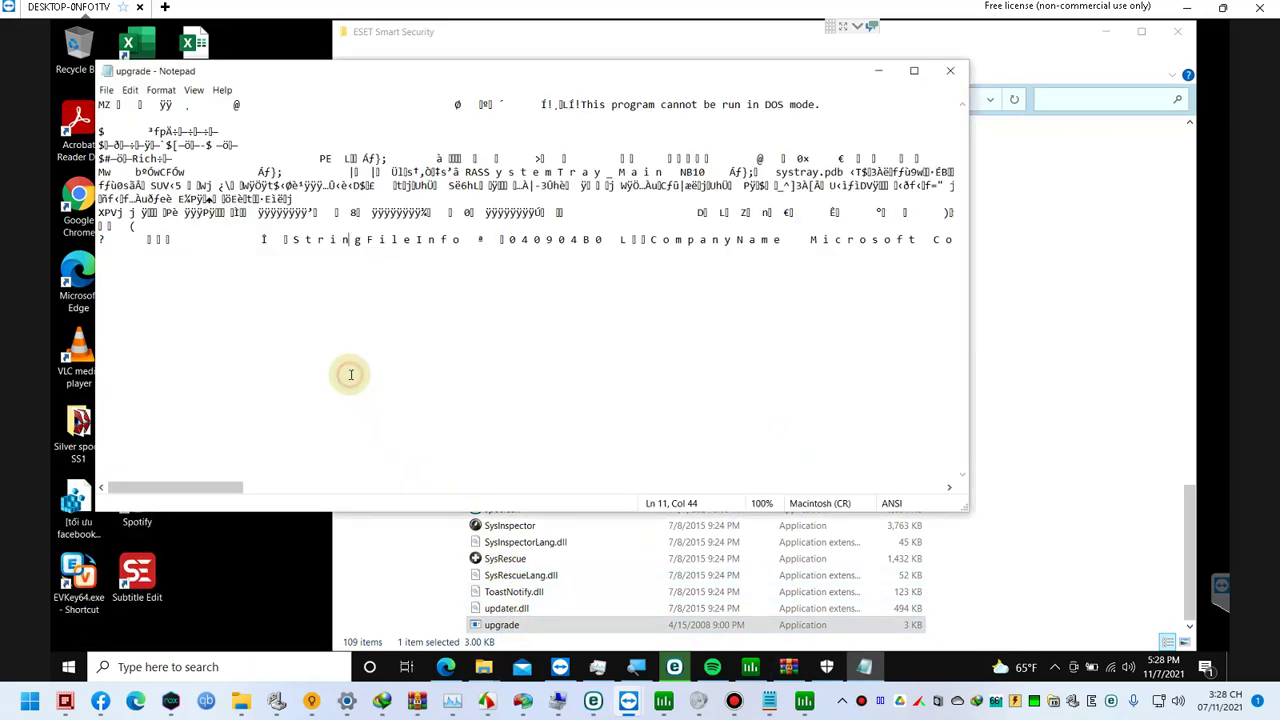
{"action": "type", "text": "fsdf"}
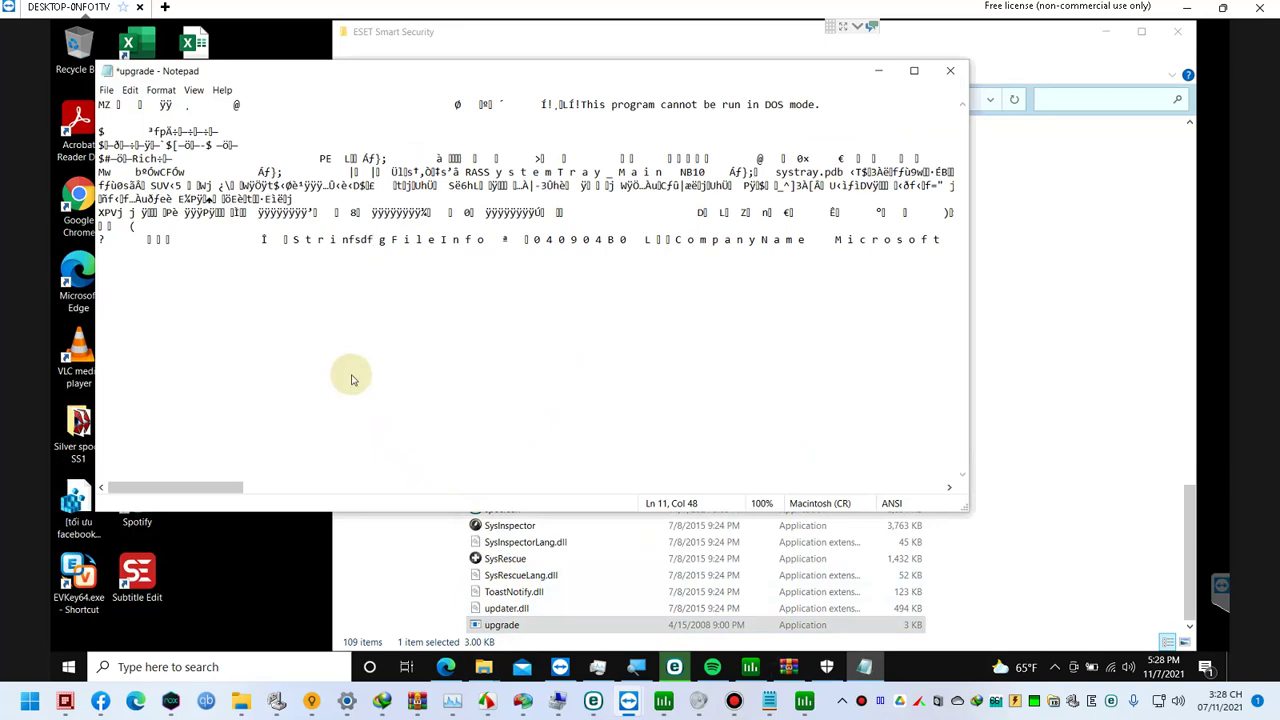
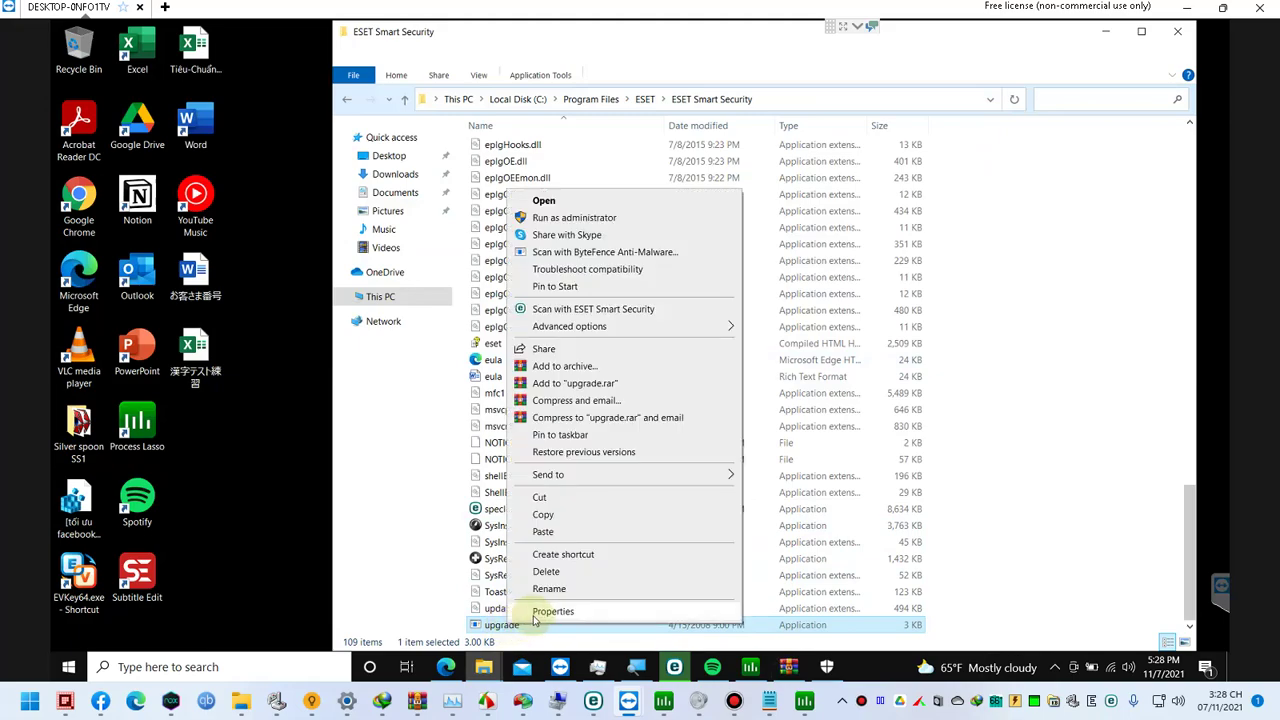
Step: Open upgrade.exe's advanced security settings and view its empty Auditing tab
{"action": "left_click", "coordinate": [538, 628]}
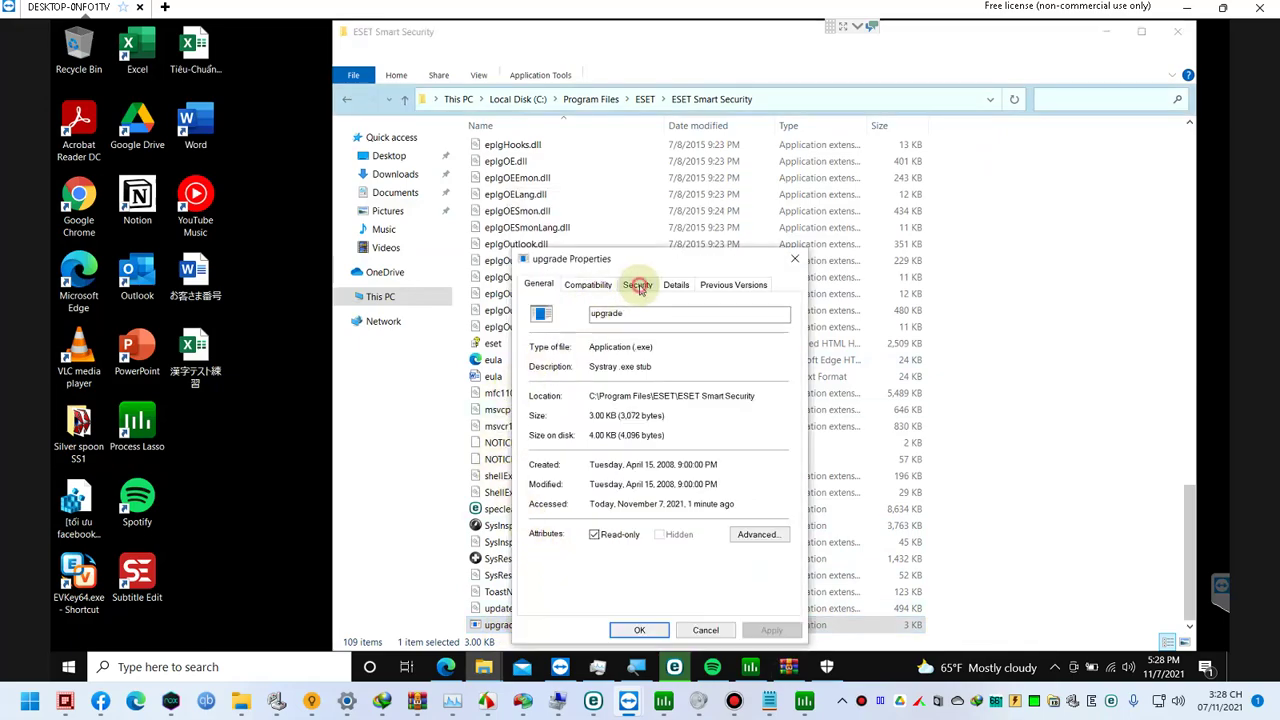
{"action": "left_click", "coordinate": [638, 285]}
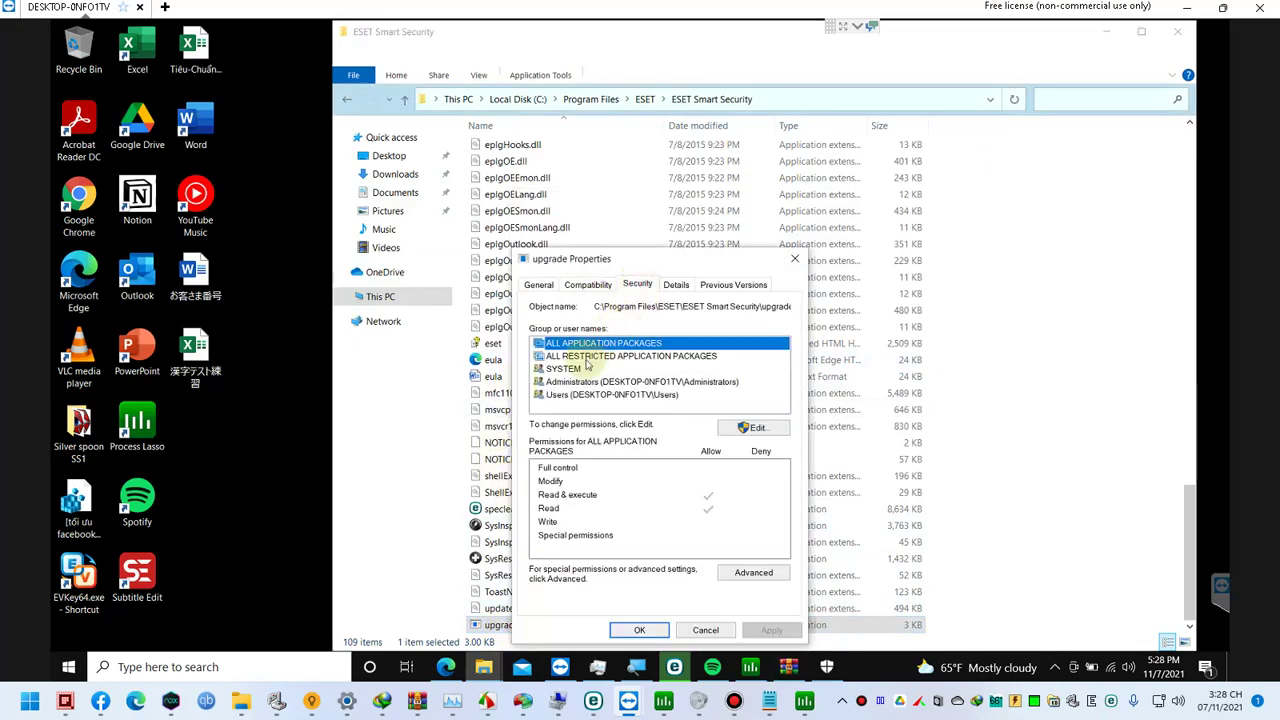
{"action": "left_click", "coordinate": [755, 571]}
{"action": "left_click", "coordinate": [656, 210]}
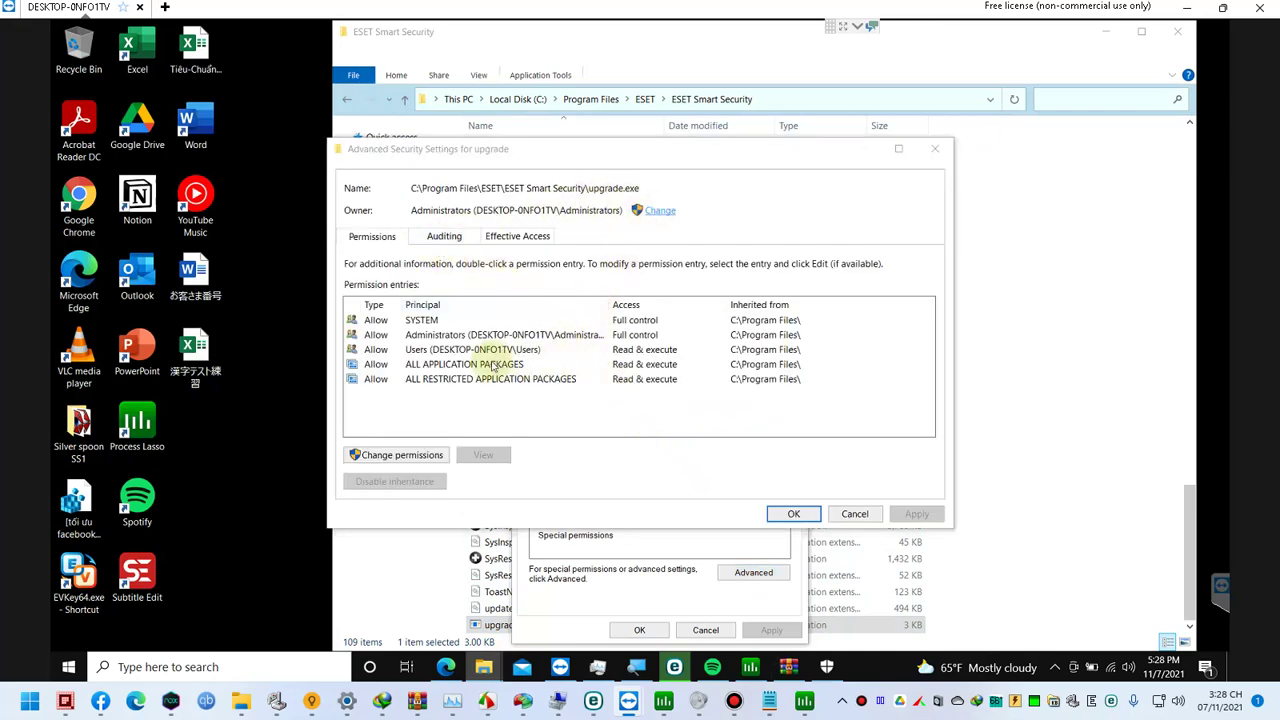
{"action": "left_click", "coordinate": [432, 238]}
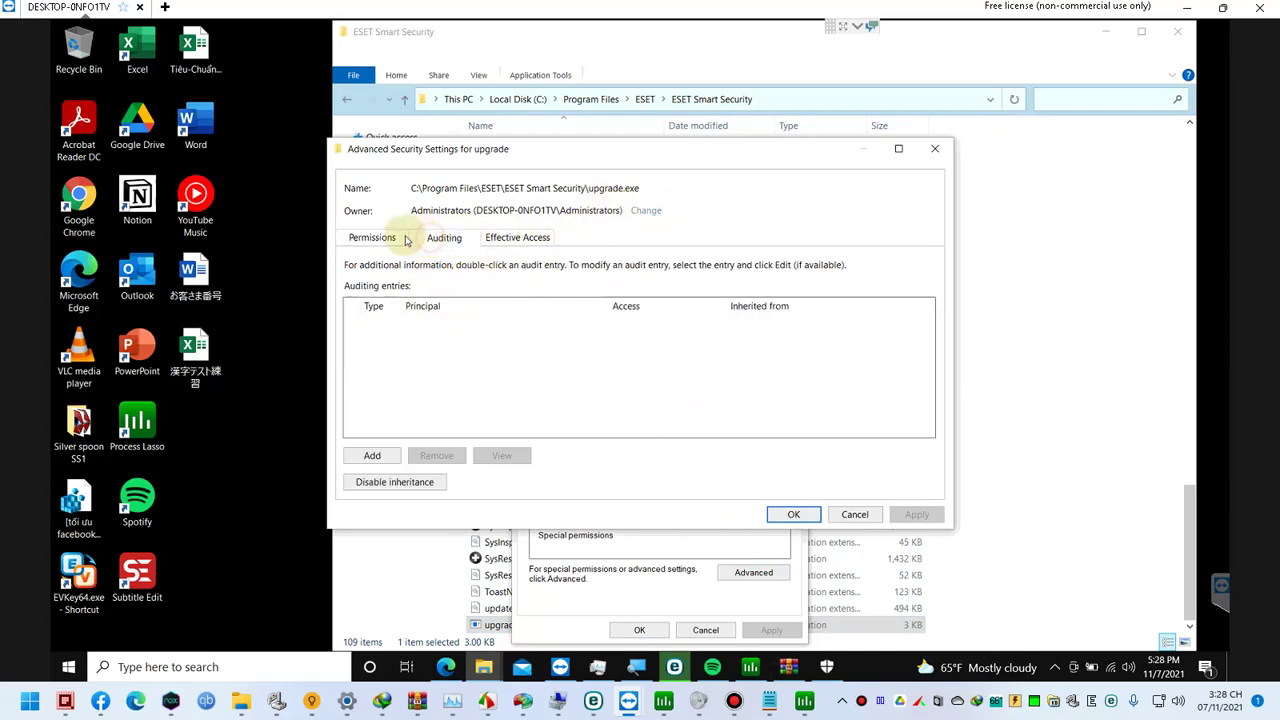
Step: Add and apply a Success auditing entry for Everyone with Full control on upgrade.exe
{"action": "left_click", "coordinate": [380, 239]}
{"action": "left_click", "coordinate": [440, 239]}
{"action": "left_click", "coordinate": [375, 456]}
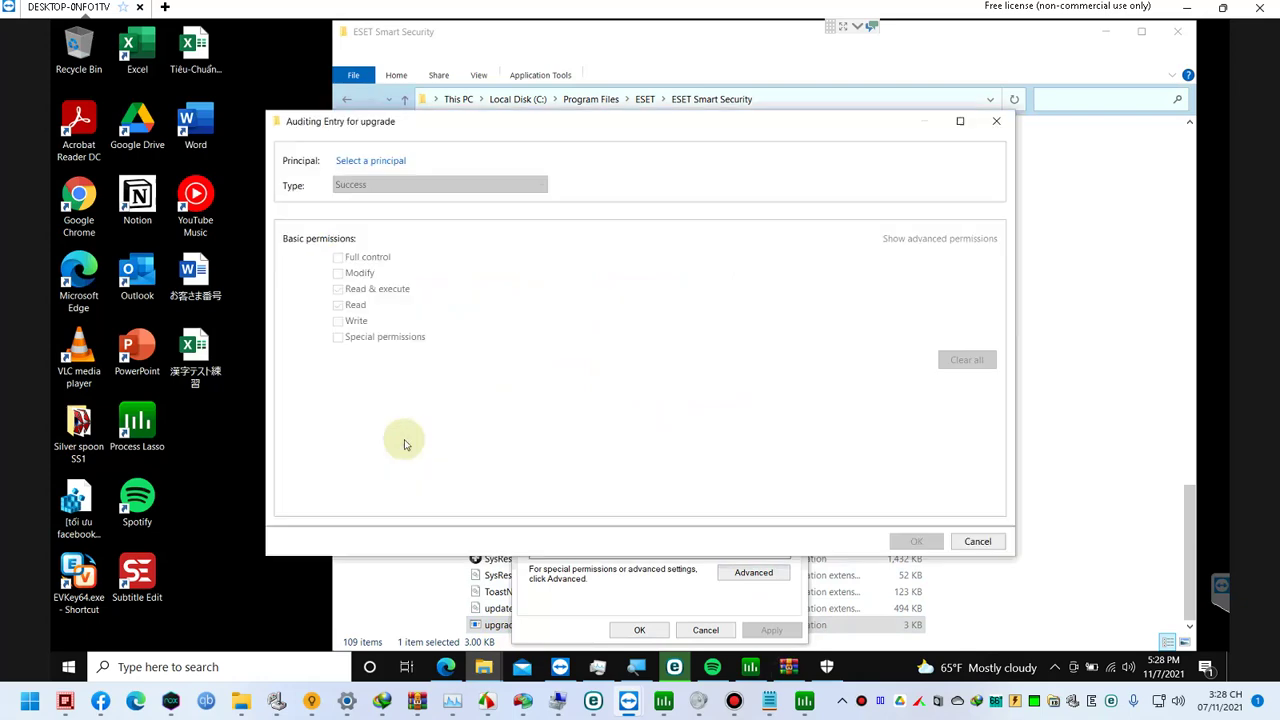
{"action": "left_click", "coordinate": [368, 163]}
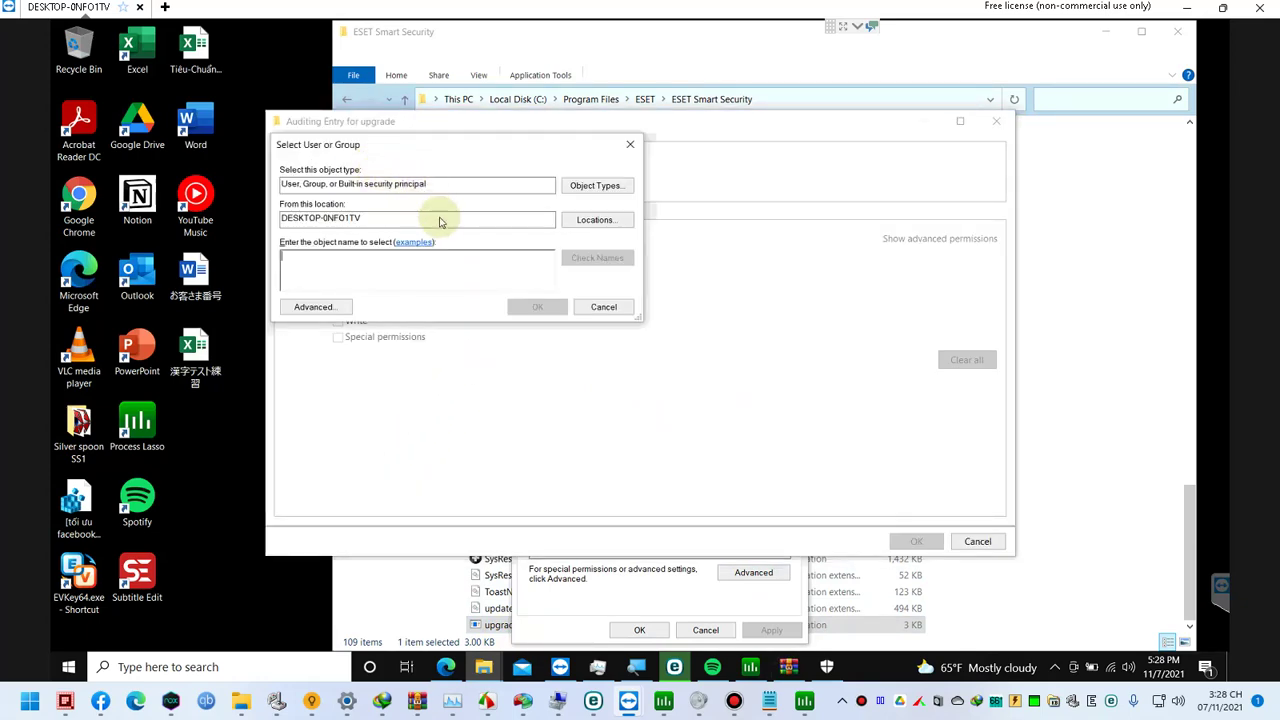
{"action": "type", "text": "everyone"}
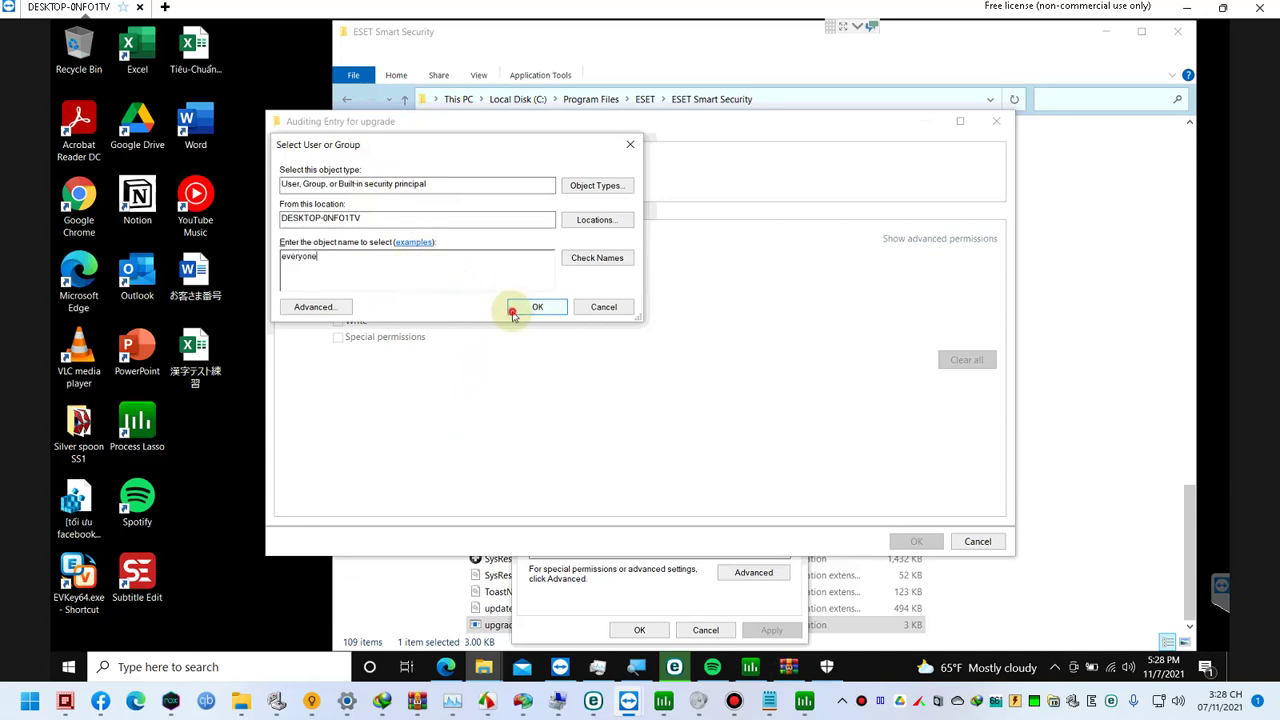
{"action": "left_click", "coordinate": [512, 313]}
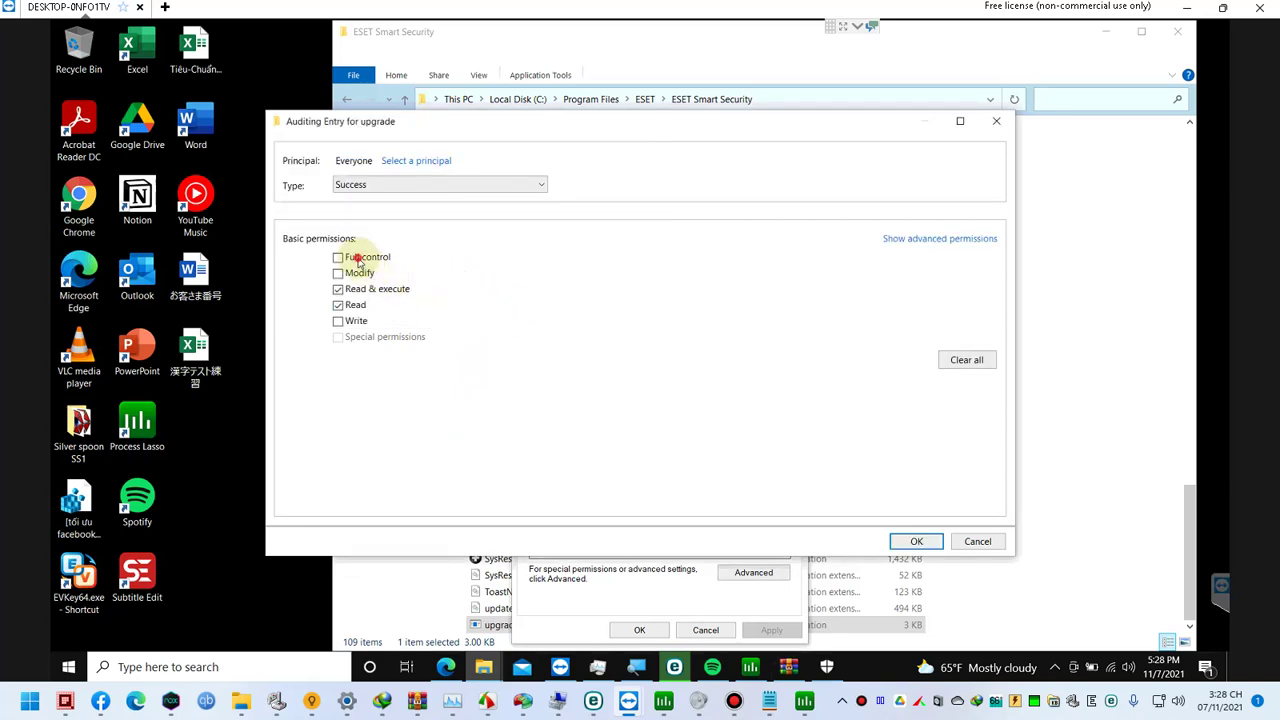
{"action": "left_click", "coordinate": [338, 270]}
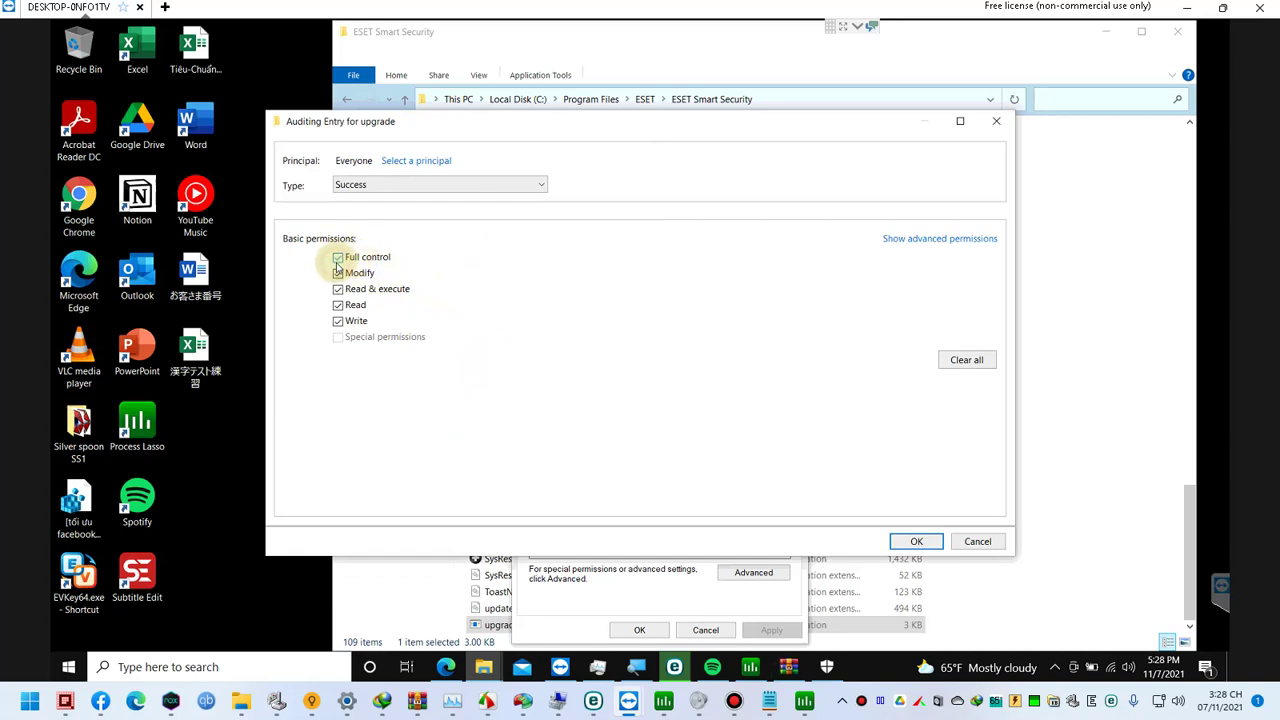
{"action": "left_click", "coordinate": [916, 541]}
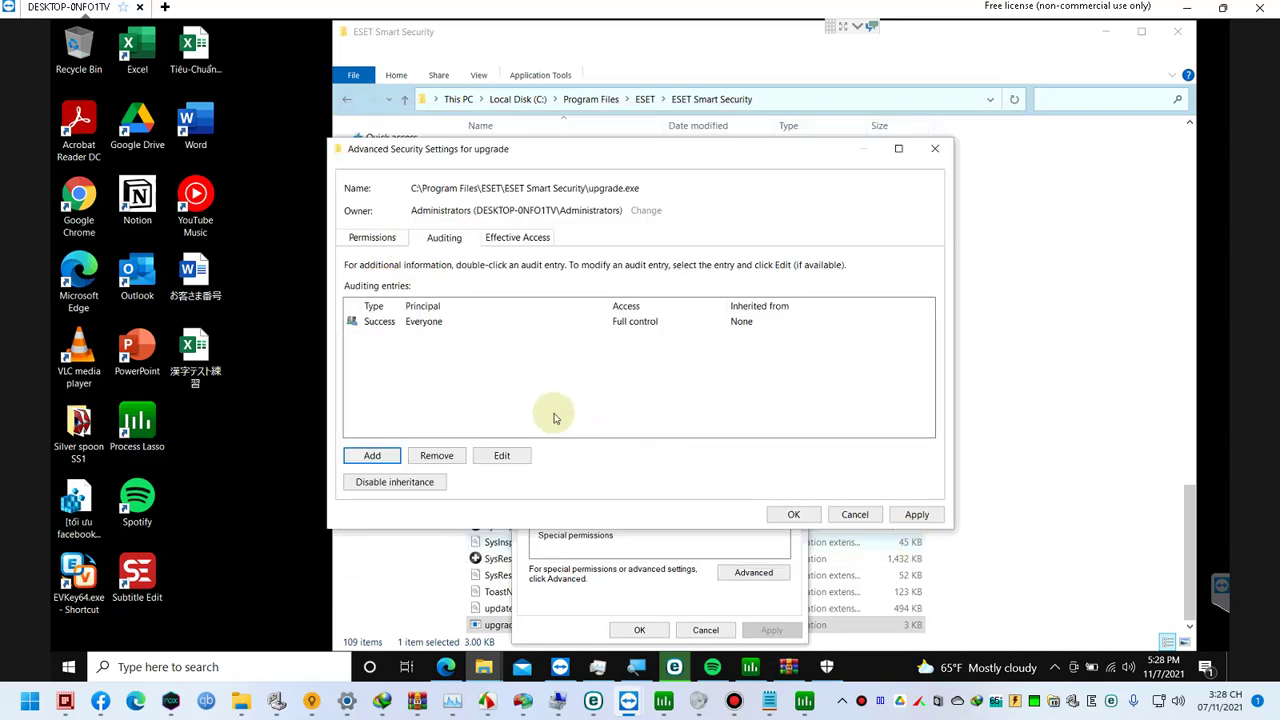
{"action": "left_click", "coordinate": [917, 514]}
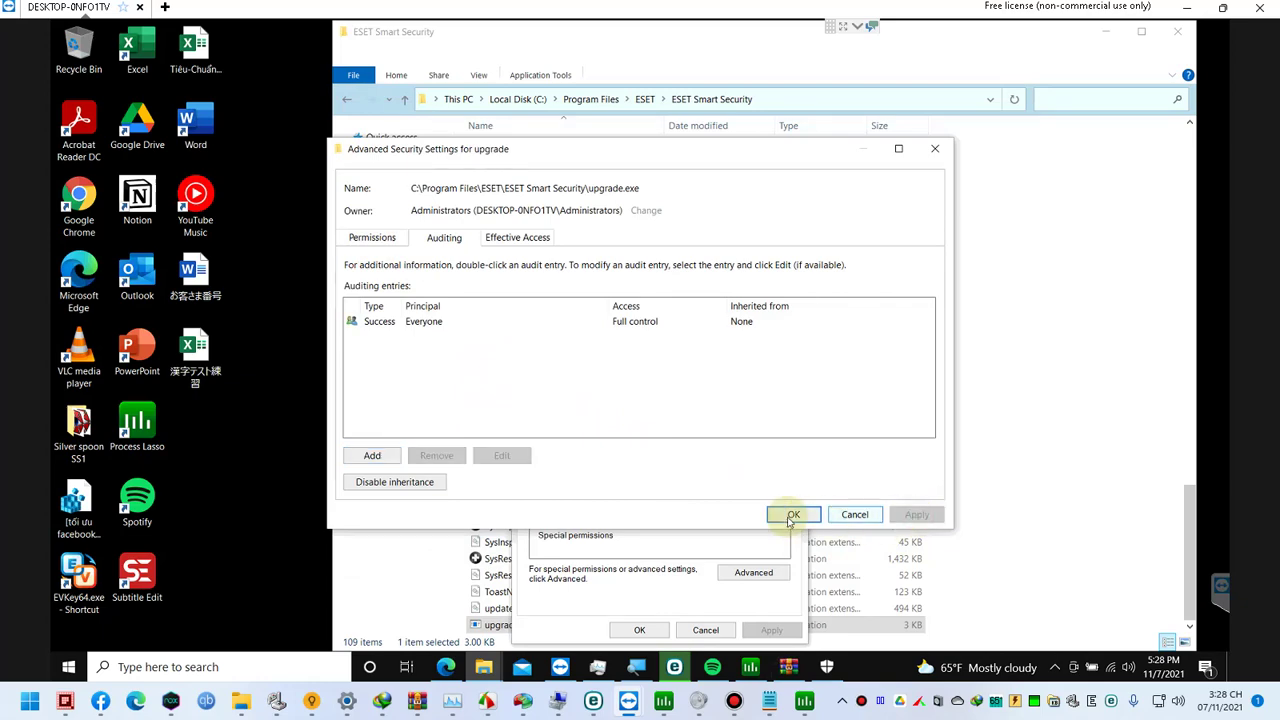
{"action": "left_click", "coordinate": [790, 515]}
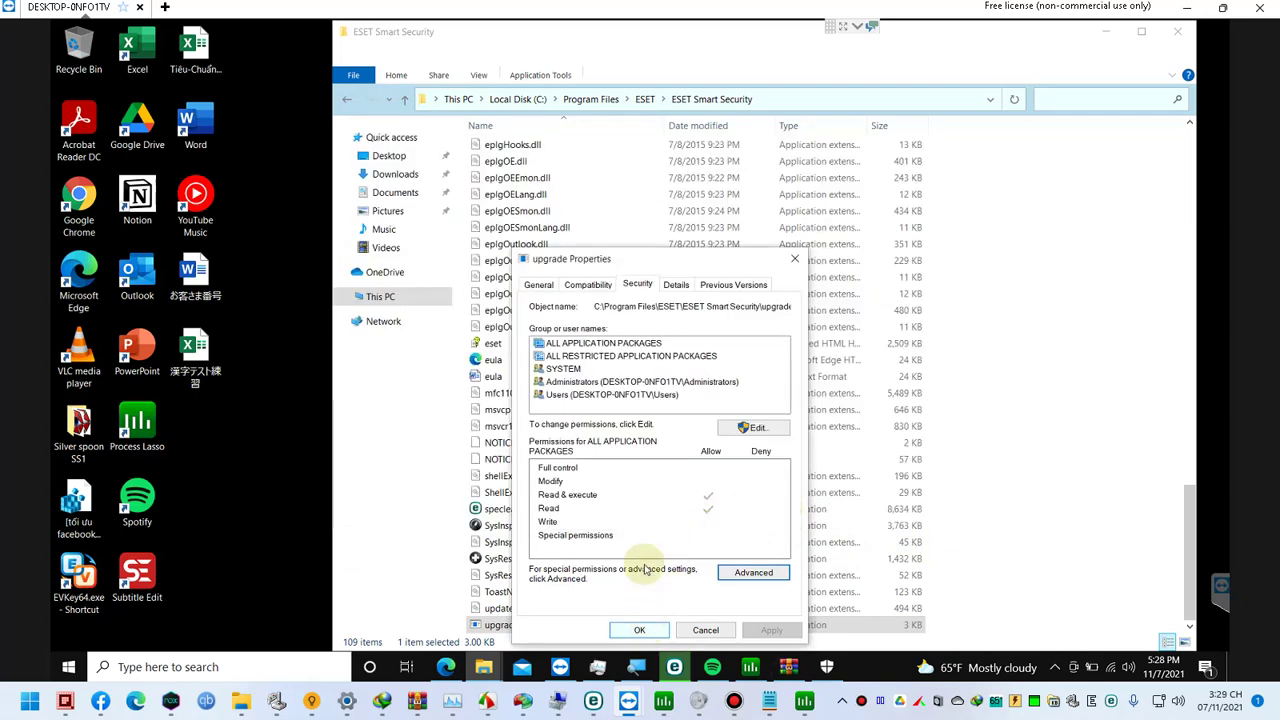
Step: Review upgrade's permissions for ALL RESTRICTED APPLICATION PACKAGES, SYSTEM, Administrators and Users, then close both dialogs
{"action": "left_click", "coordinate": [746, 428]}
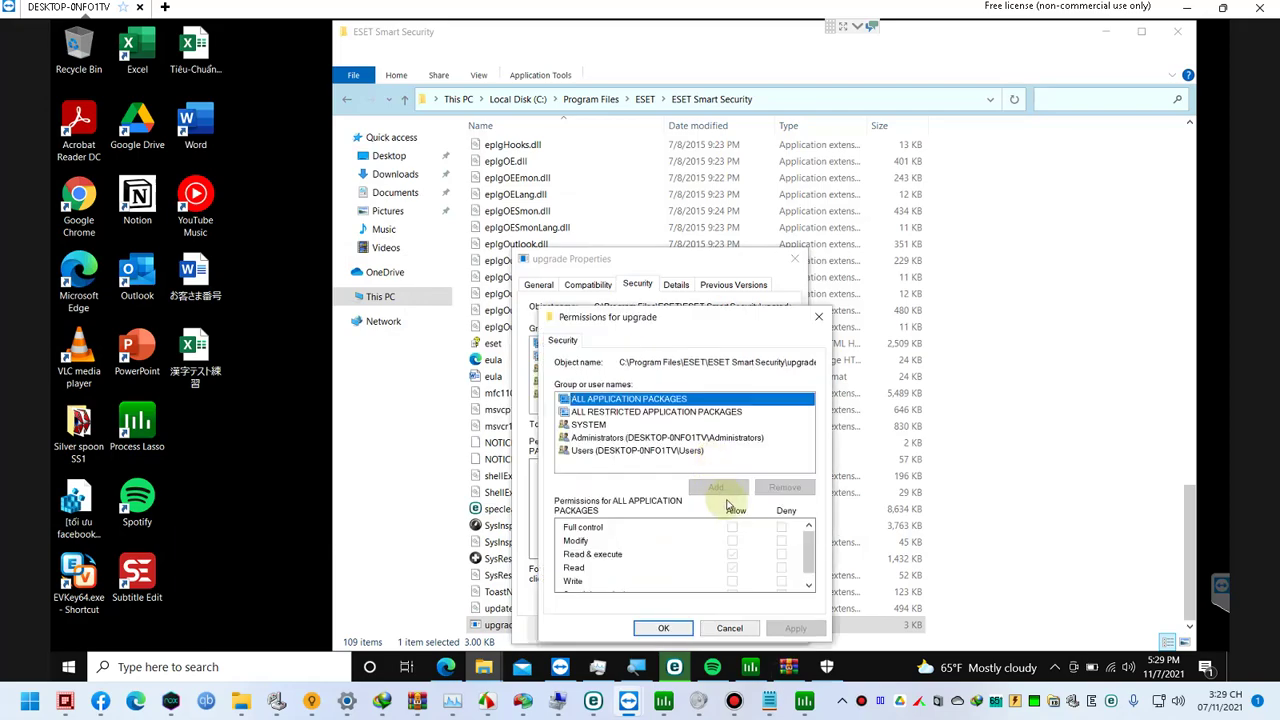
{"action": "left_click", "coordinate": [630, 413]}
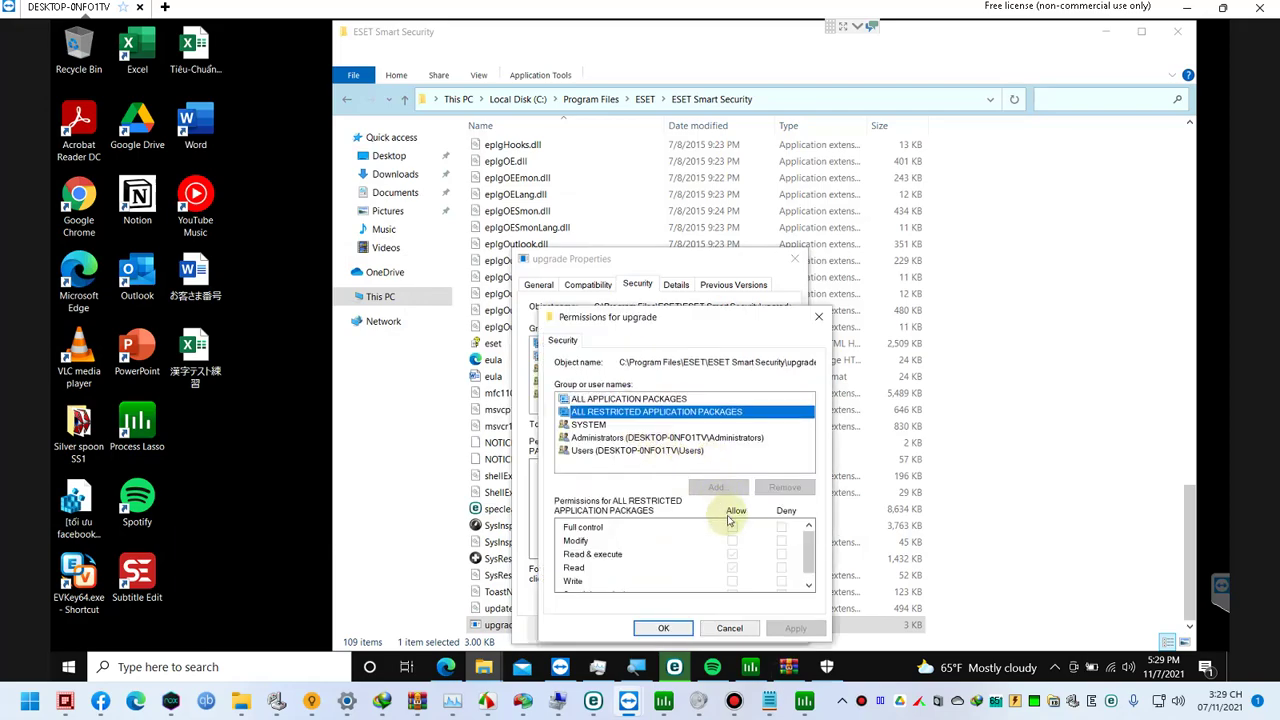
{"action": "left_click", "coordinate": [626, 426]}
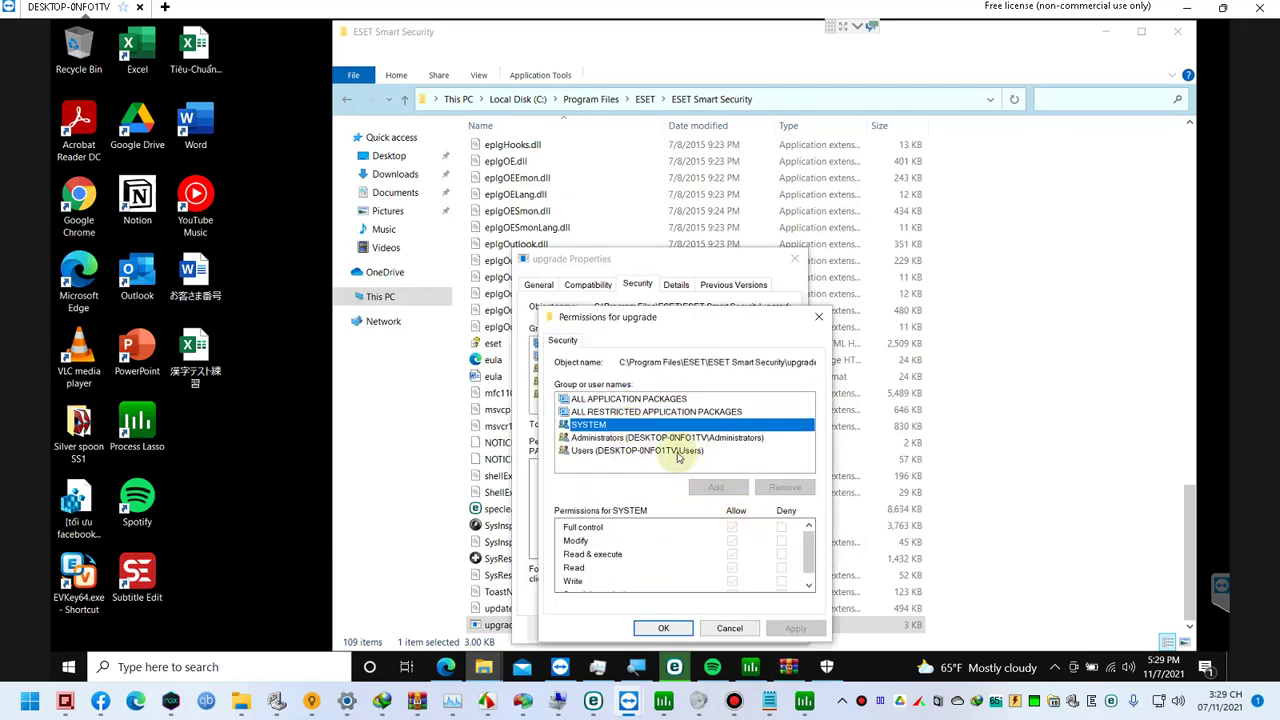
{"action": "left_click", "coordinate": [668, 440]}
{"action": "left_click", "coordinate": [677, 451]}
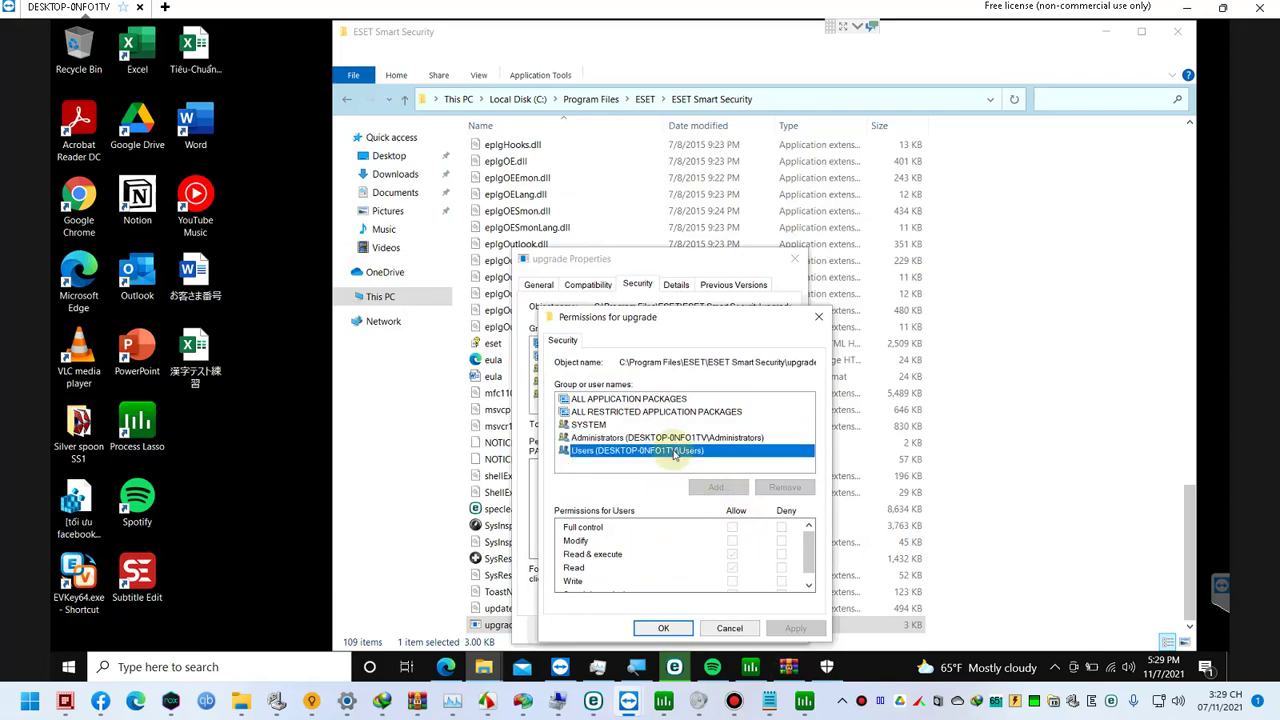
{"action": "left_click", "coordinate": [663, 628]}
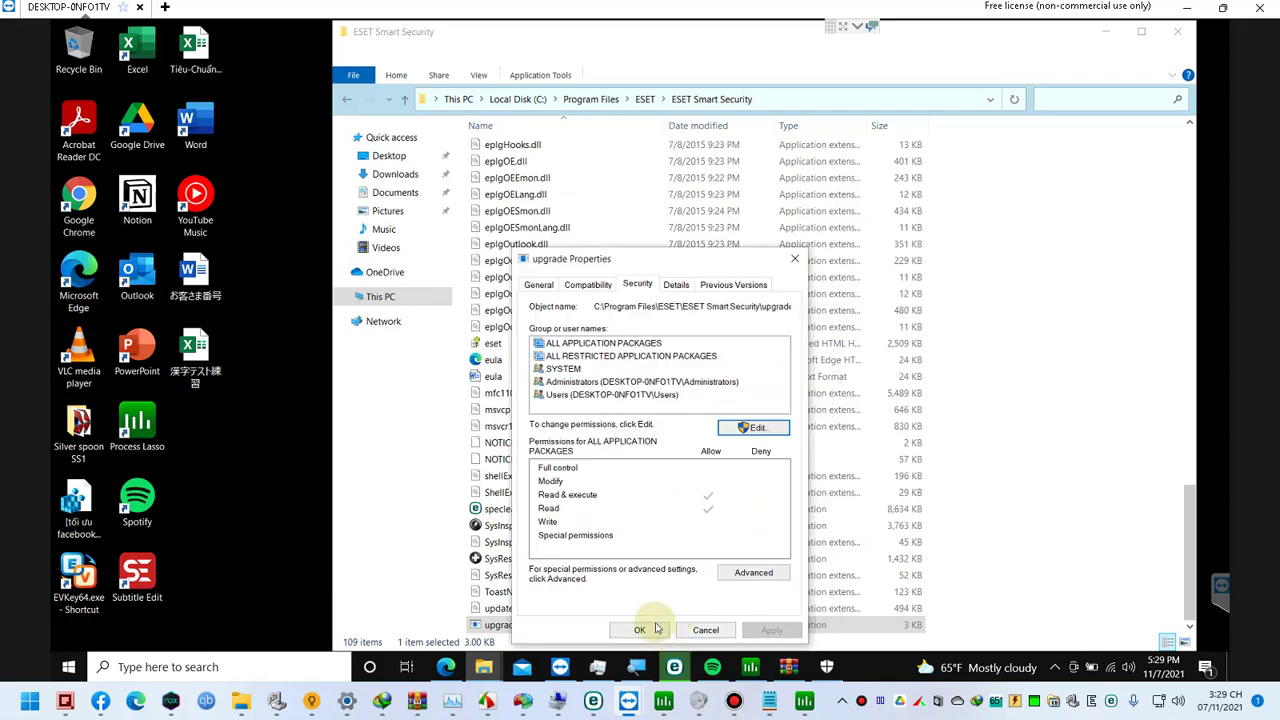
{"action": "left_click", "coordinate": [632, 632]}
Step: Launch Notepad with the notepad command and load upgrade.exe into it
{"action": "left_click_drag", "start_coordinate": [492, 627], "coordinate": [519, 627]}
{"action": "key", "text": "super+r"}
{"action": "type", "text": "notepad"}
{"action": "key", "text": "Return"}
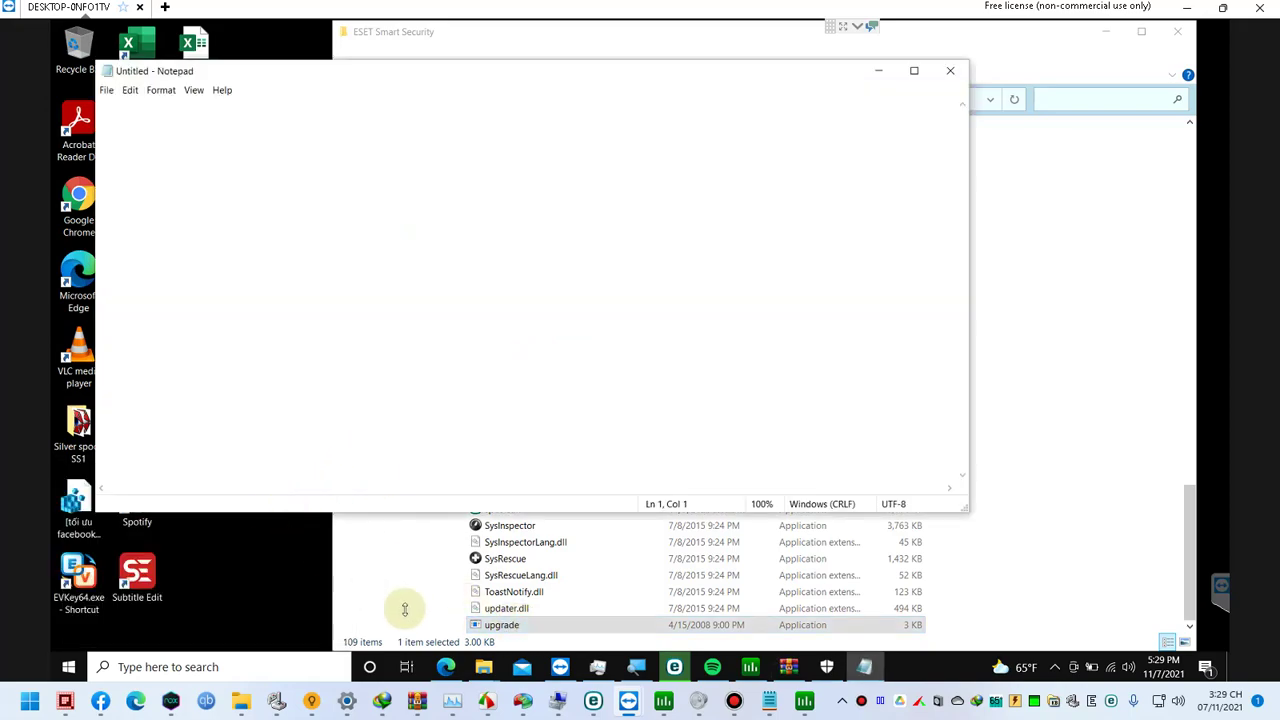
{"action": "left_click_drag", "start_coordinate": [478, 630], "coordinate": [294, 417]}
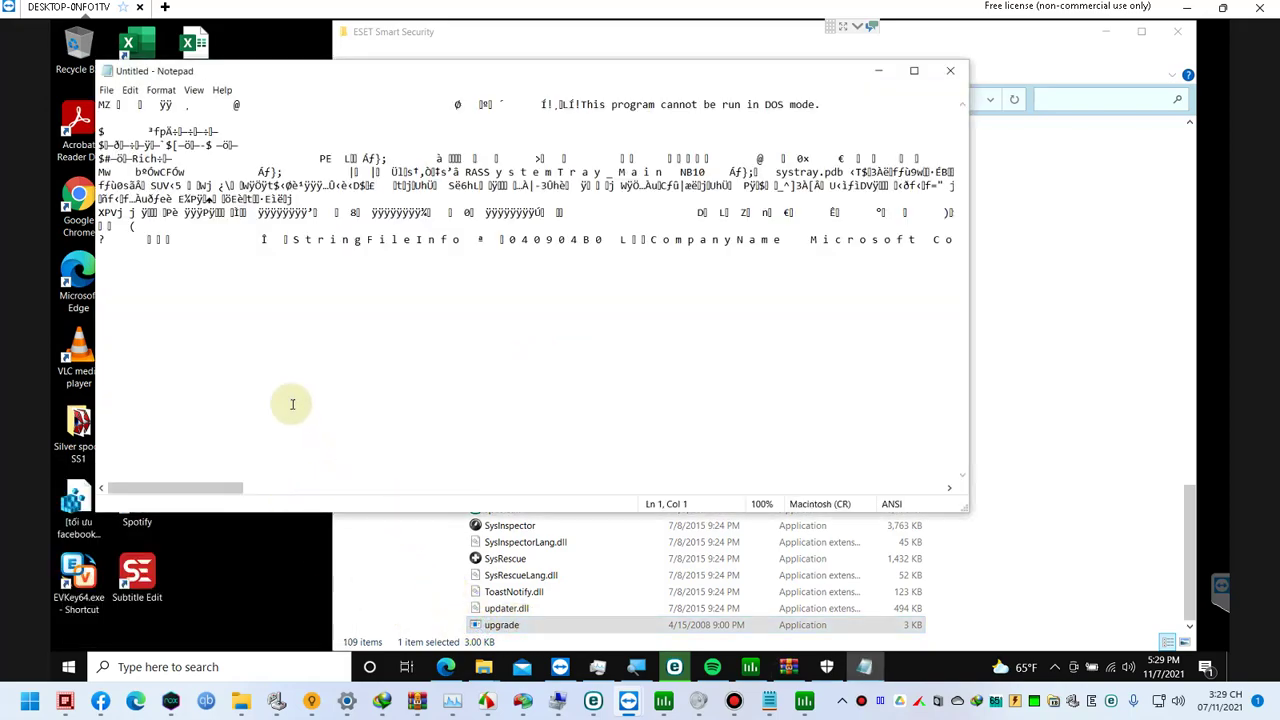
Step: Try saving over upgrade.exe, hit the read-only error, and close Notepad without saving
{"action": "left_click", "coordinate": [263, 228]}
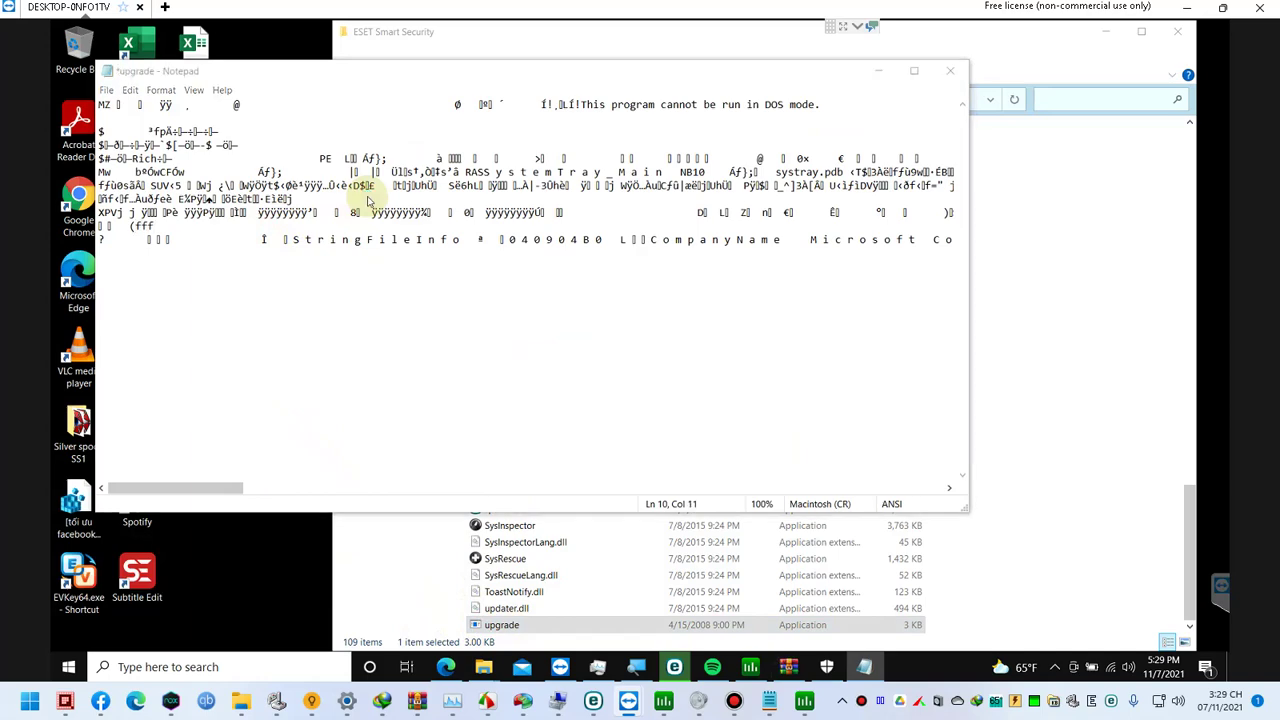
{"action": "key", "text": "ctrl+shift+s"}
{"action": "key", "text": "Return"}
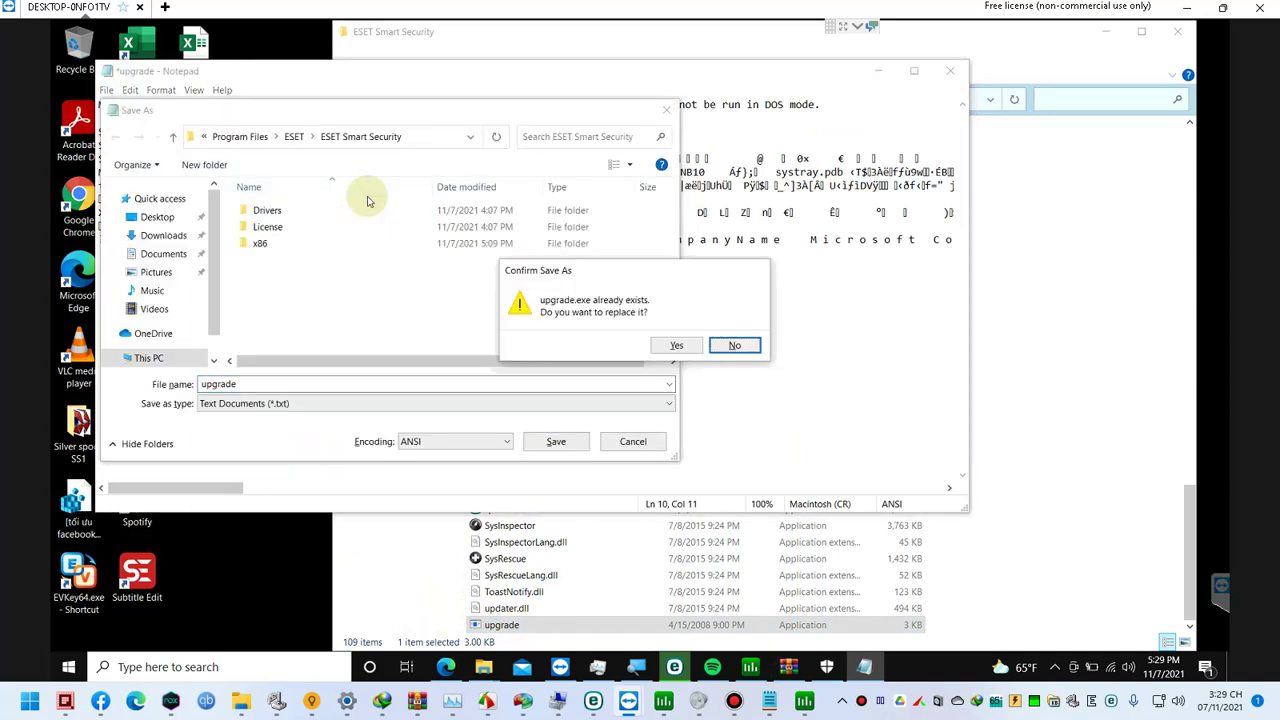
{"action": "key", "text": "Return"}
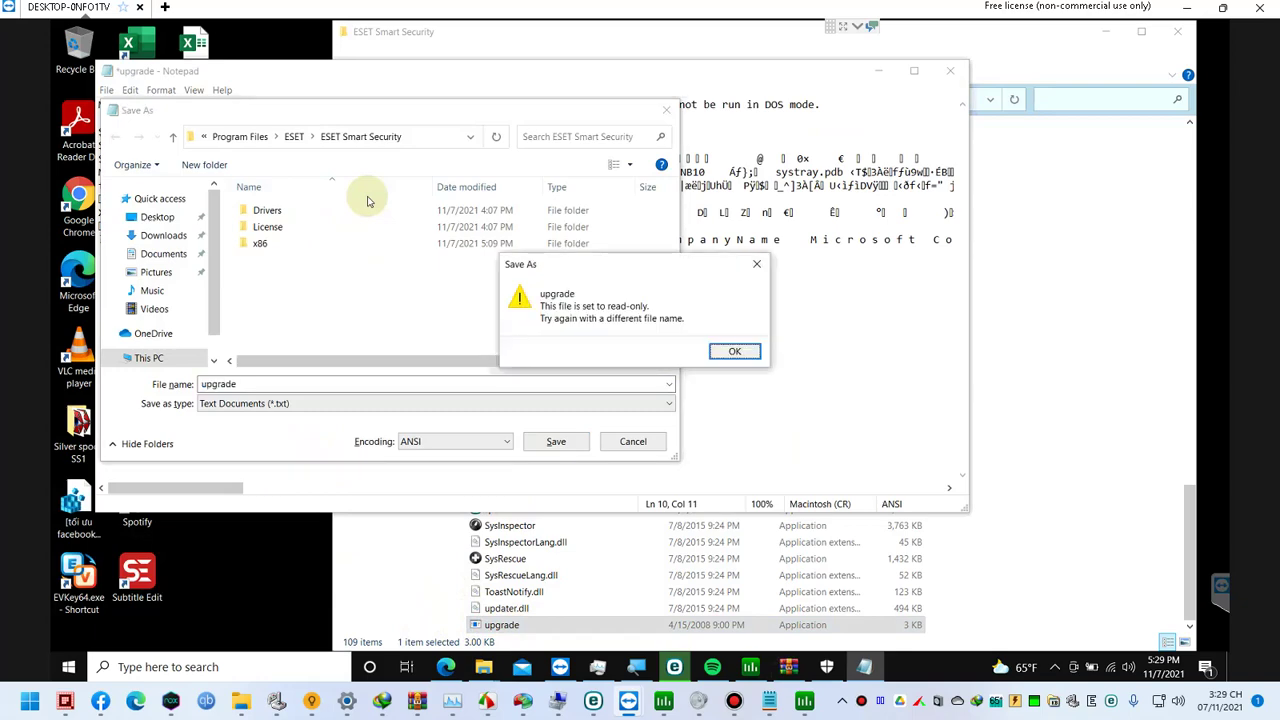
{"action": "key", "text": "Return"}
{"action": "key", "text": "Escape"}
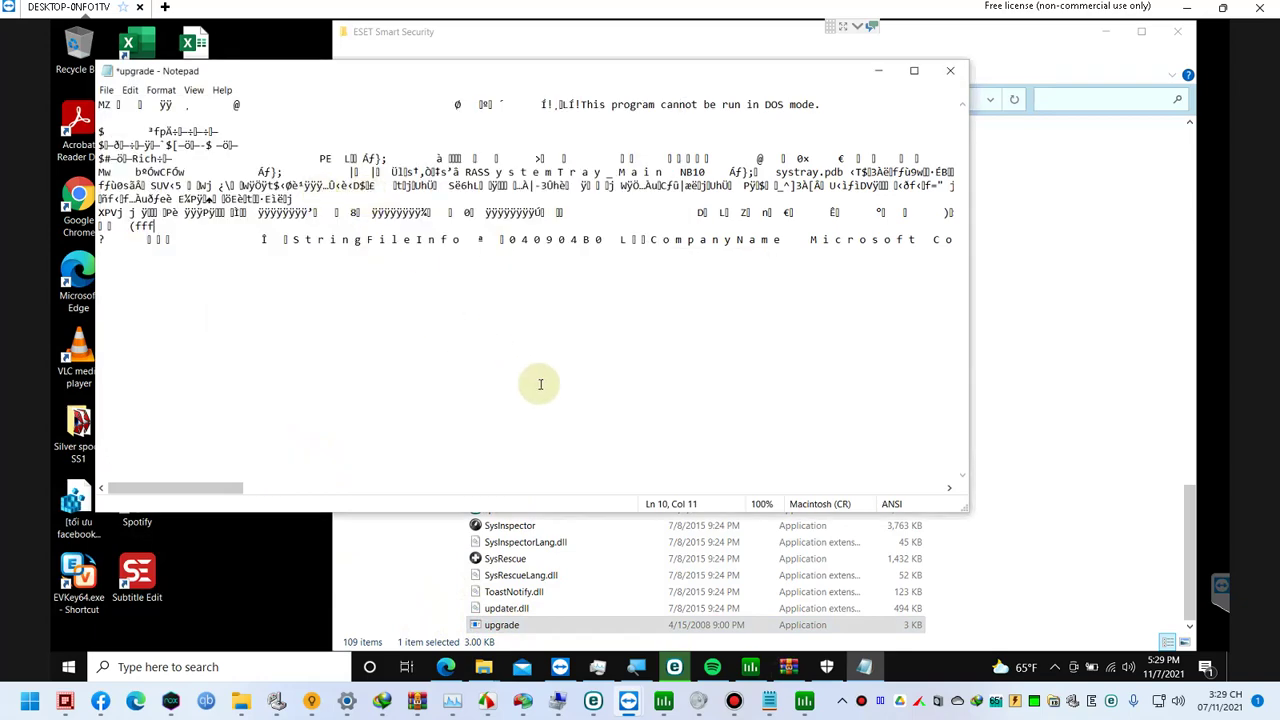
{"action": "left_click", "coordinate": [946, 71]}
{"action": "left_click", "coordinate": [686, 357]}
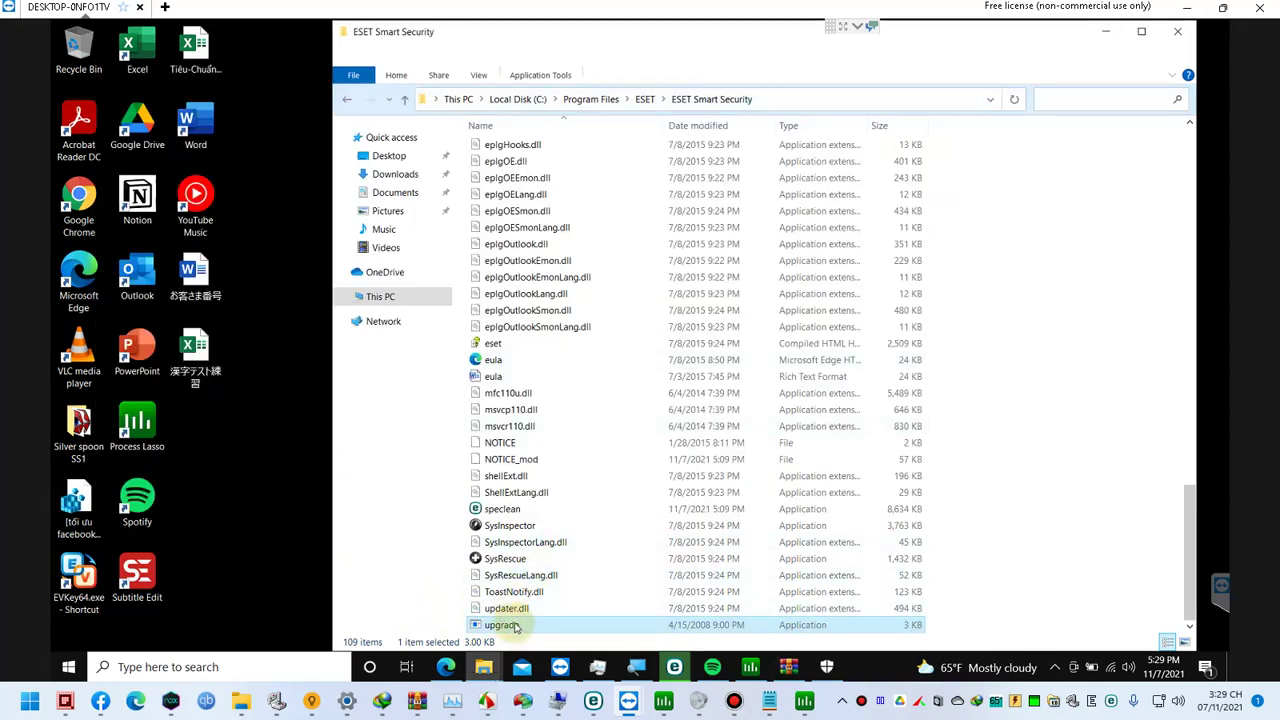
Step: Reopen upgrade's Security properties and review Administrators and Users permissions without changes
{"action": "right_click", "coordinate": [515, 627]}
{"action": "left_click", "coordinate": [546, 609]}
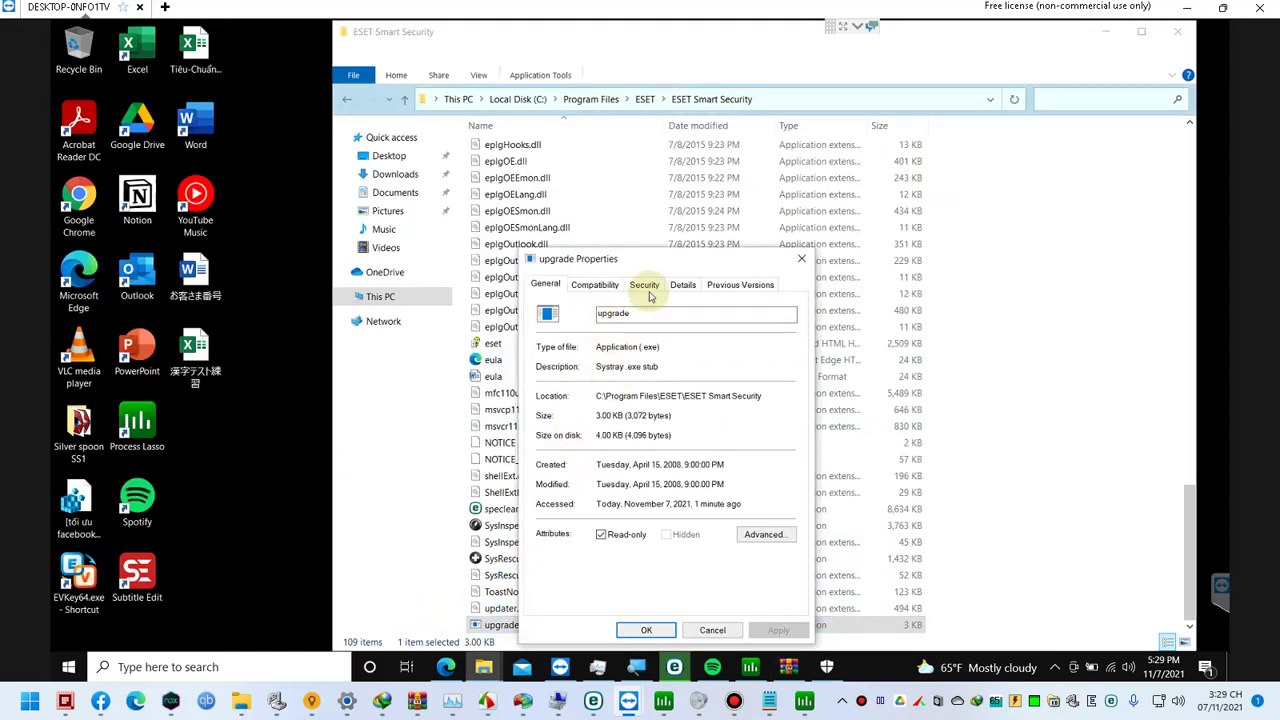
{"action": "left_click", "coordinate": [646, 288]}
{"action": "left_click", "coordinate": [746, 428]}
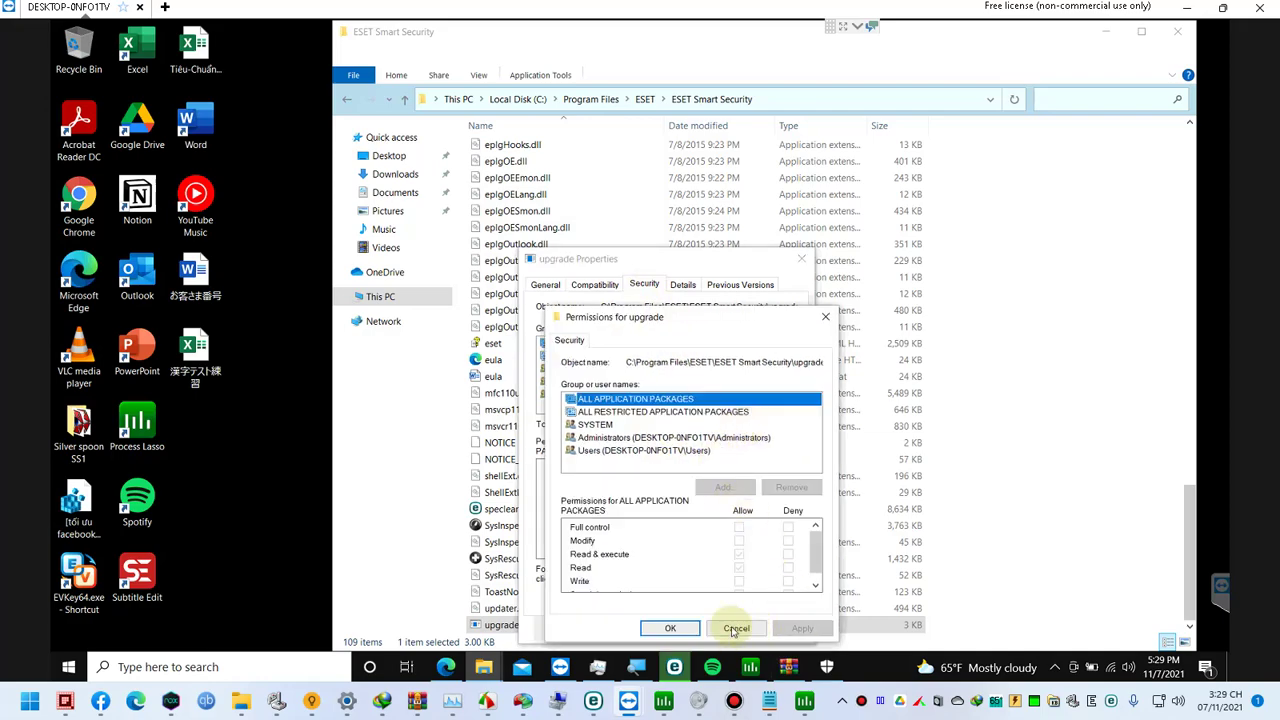
{"action": "left_click", "coordinate": [614, 438]}
{"action": "left_click", "coordinate": [620, 450]}
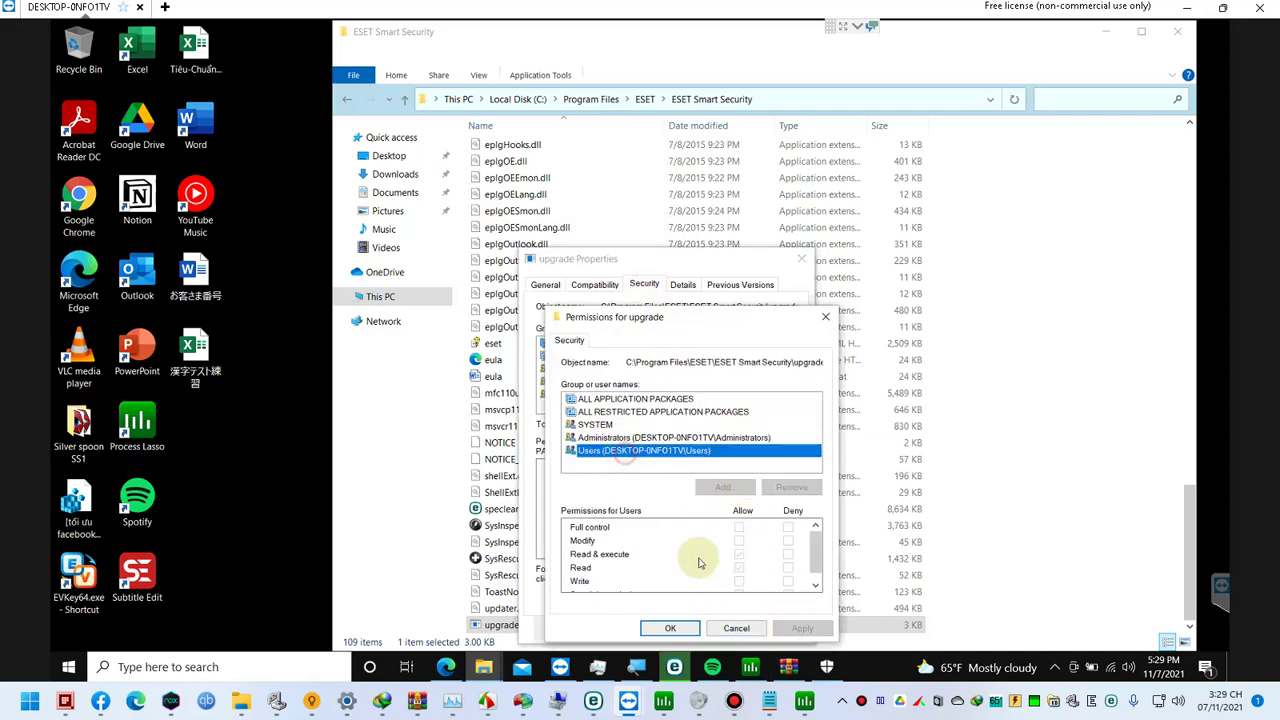
{"action": "left_click", "coordinate": [735, 627]}
Step: Inspect the Everyone auditing entry in Advanced Security Settings and cancel out unchanged
{"action": "left_click", "coordinate": [760, 575]}
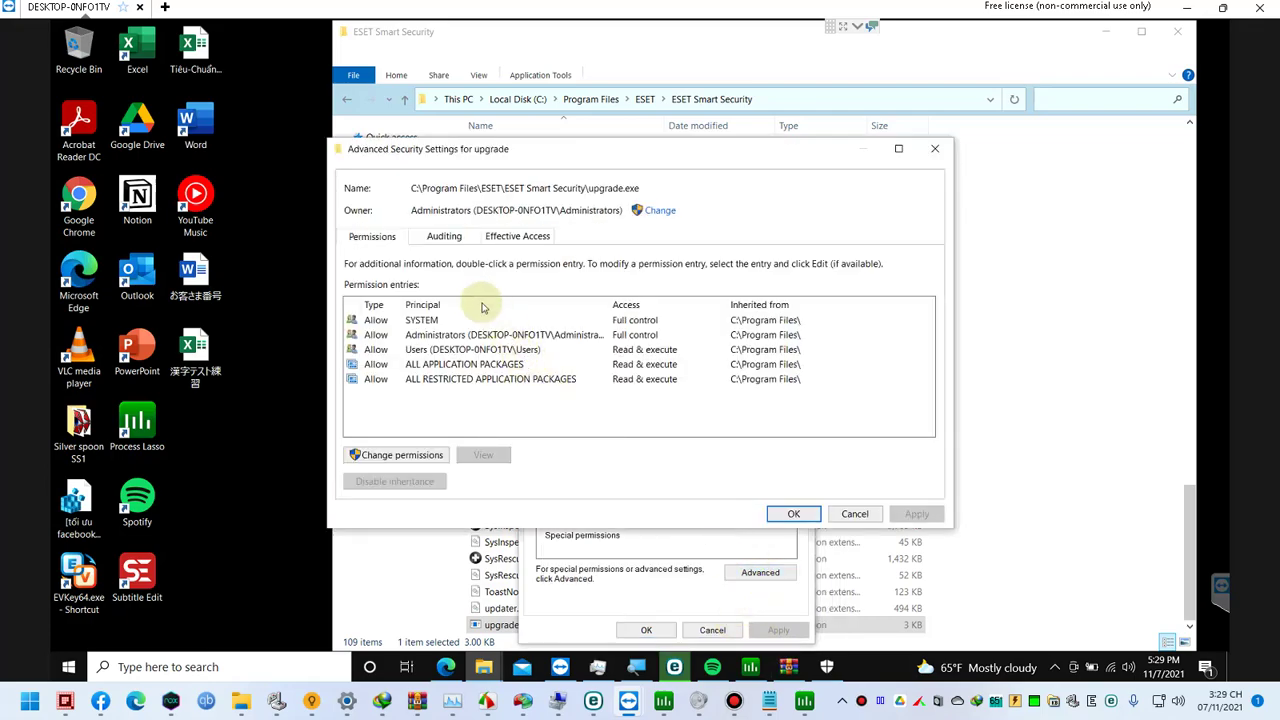
{"action": "left_click", "coordinate": [446, 237]}
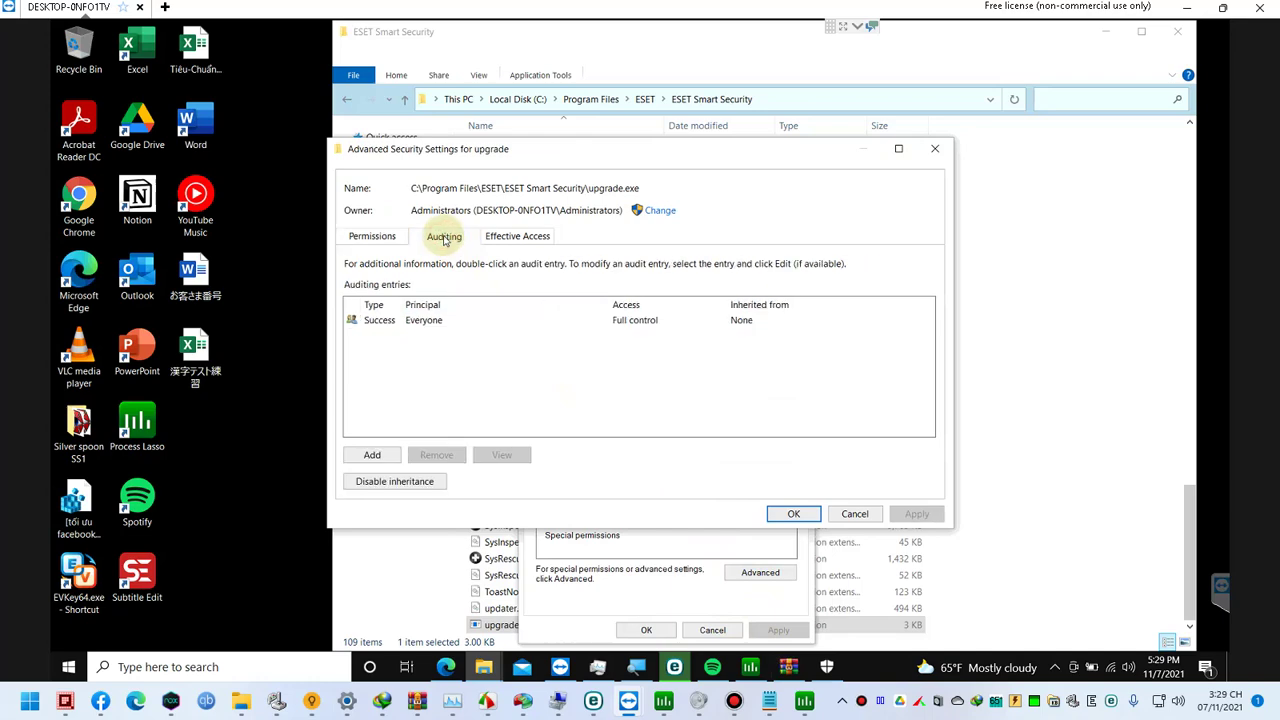
{"action": "left_click", "coordinate": [431, 330]}
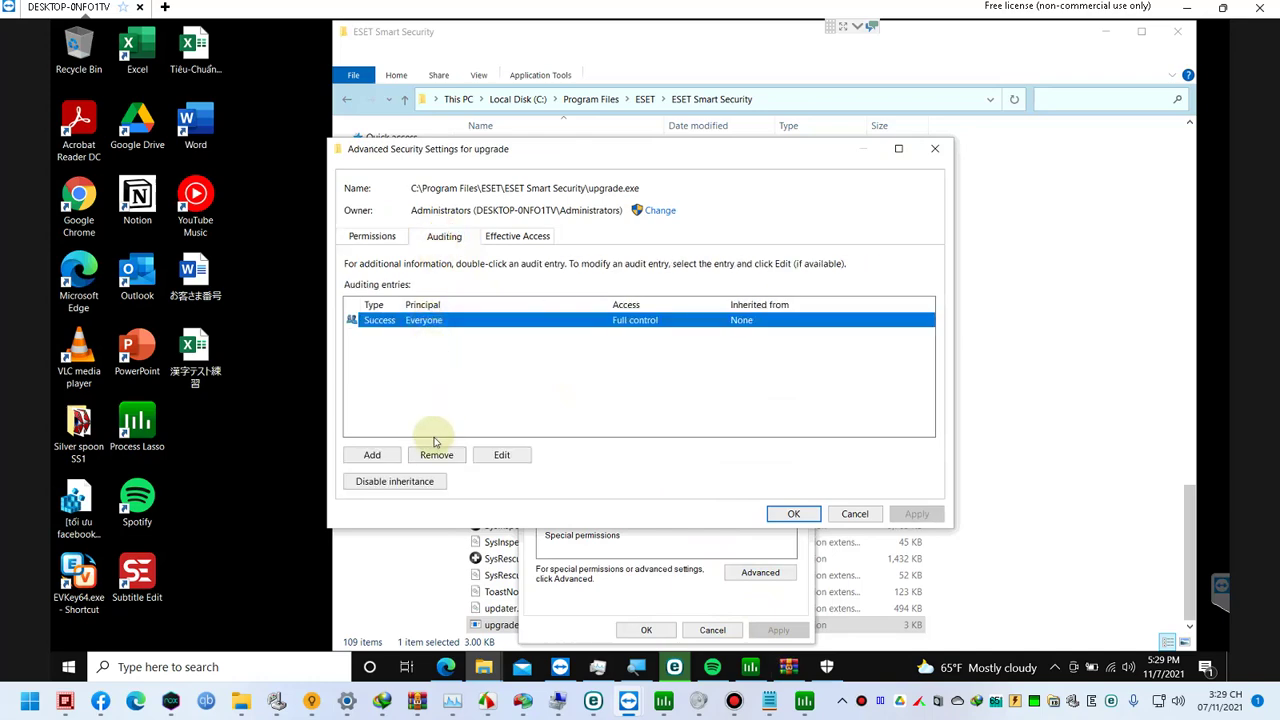
{"action": "left_click", "coordinate": [497, 458]}
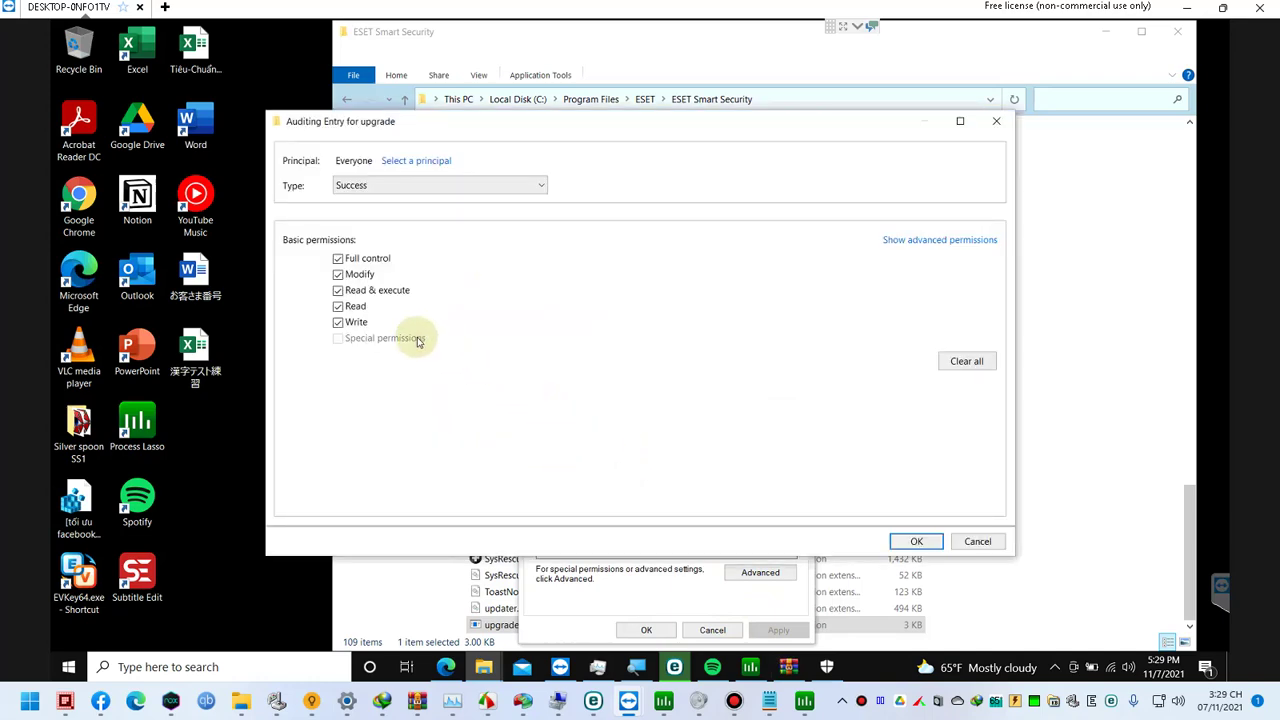
{"action": "left_click", "coordinate": [957, 542]}
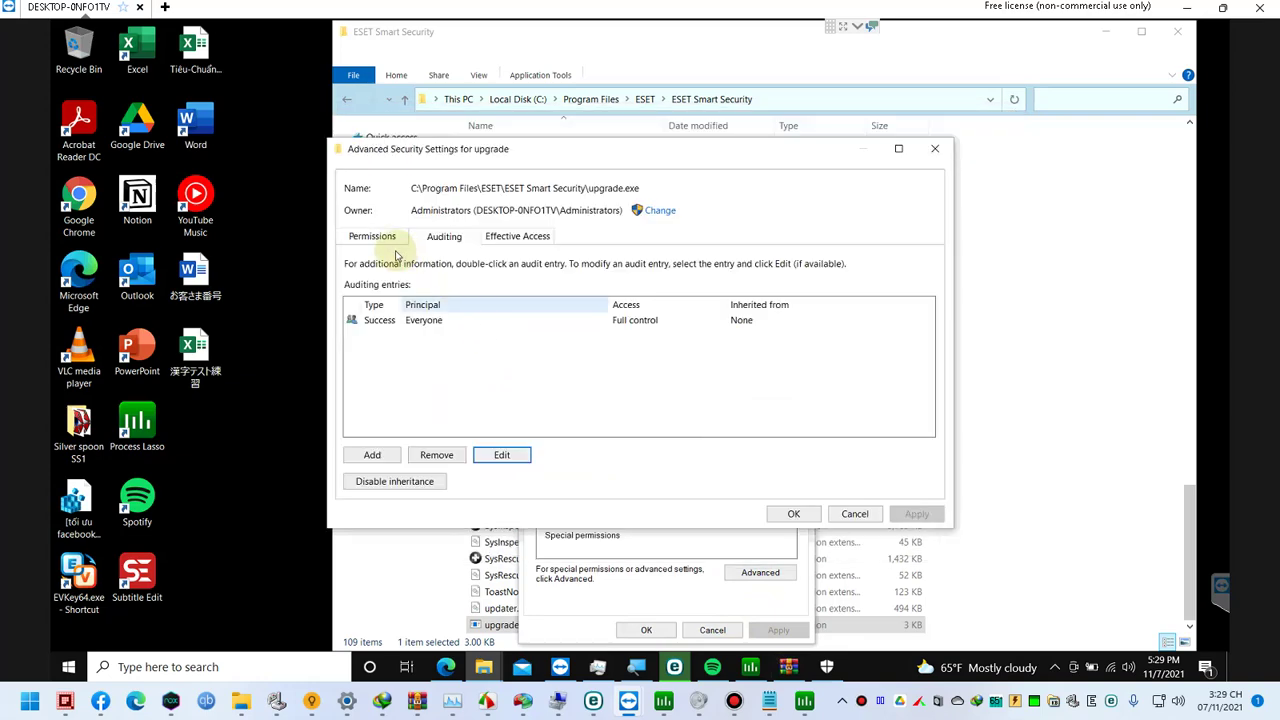
{"action": "left_click", "coordinate": [372, 236]}
{"action": "left_click", "coordinate": [855, 514]}
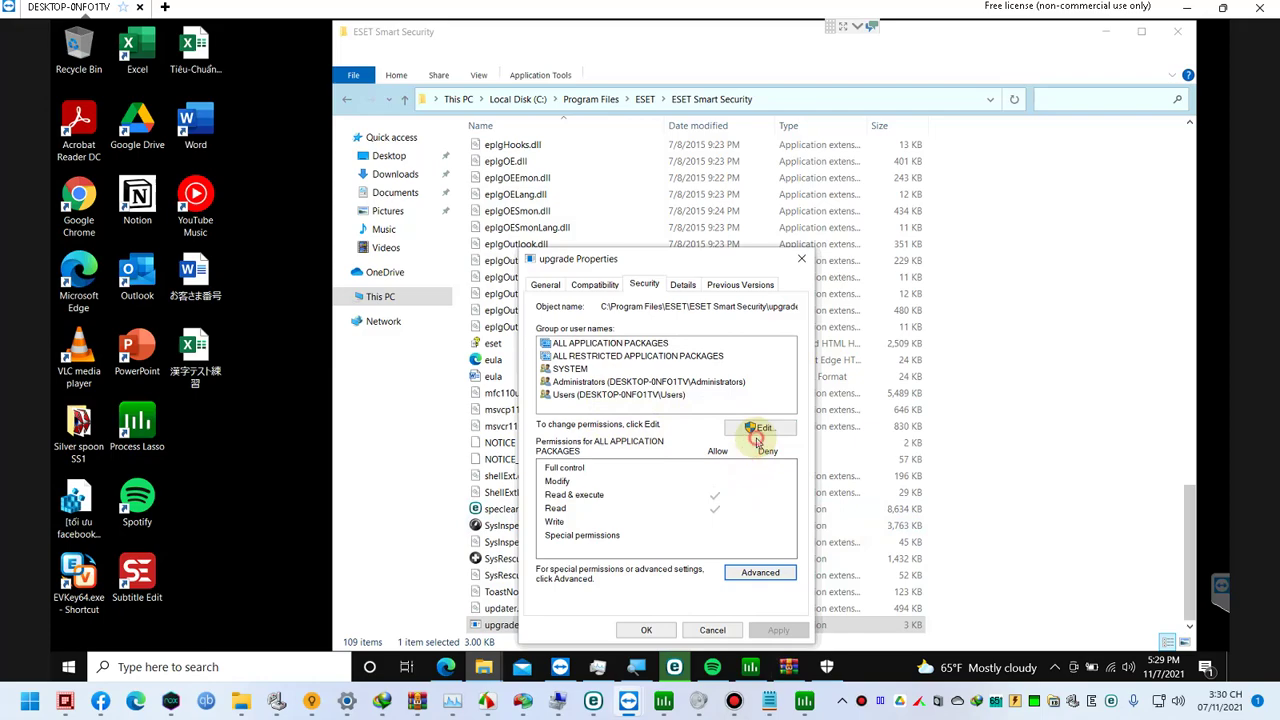
{"action": "left_click", "coordinate": [760, 428]}
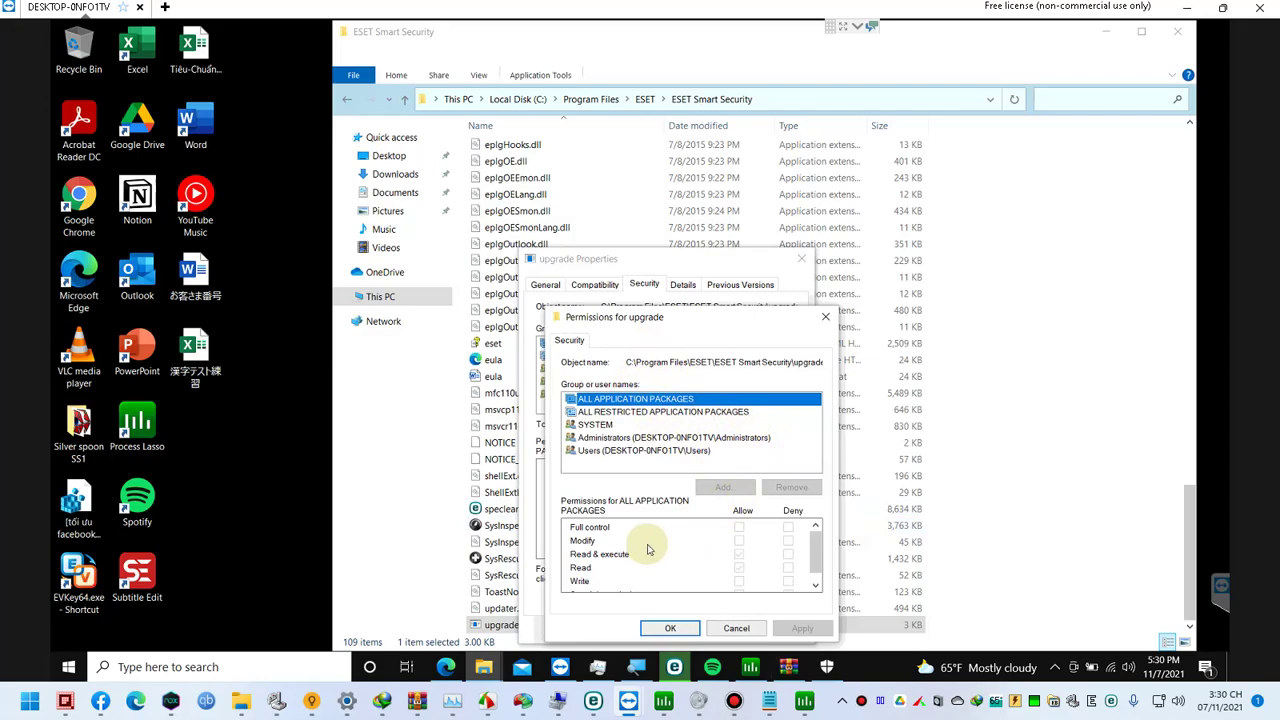
{"action": "left_click", "coordinate": [692, 412]}
{"action": "left_click", "coordinate": [689, 399]}
{"action": "left_click", "coordinate": [686, 412]}
{"action": "left_click", "coordinate": [682, 425]}
{"action": "left_click", "coordinate": [679, 438]}
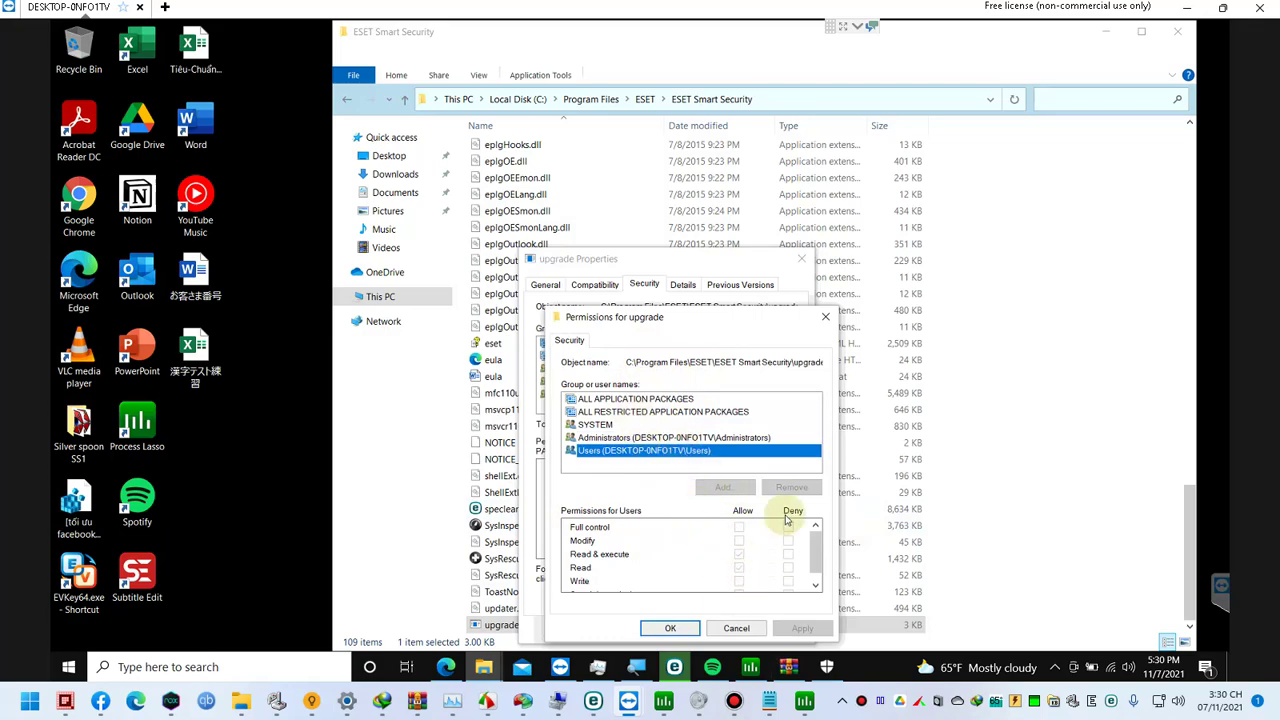
{"action": "left_click", "coordinate": [738, 630]}
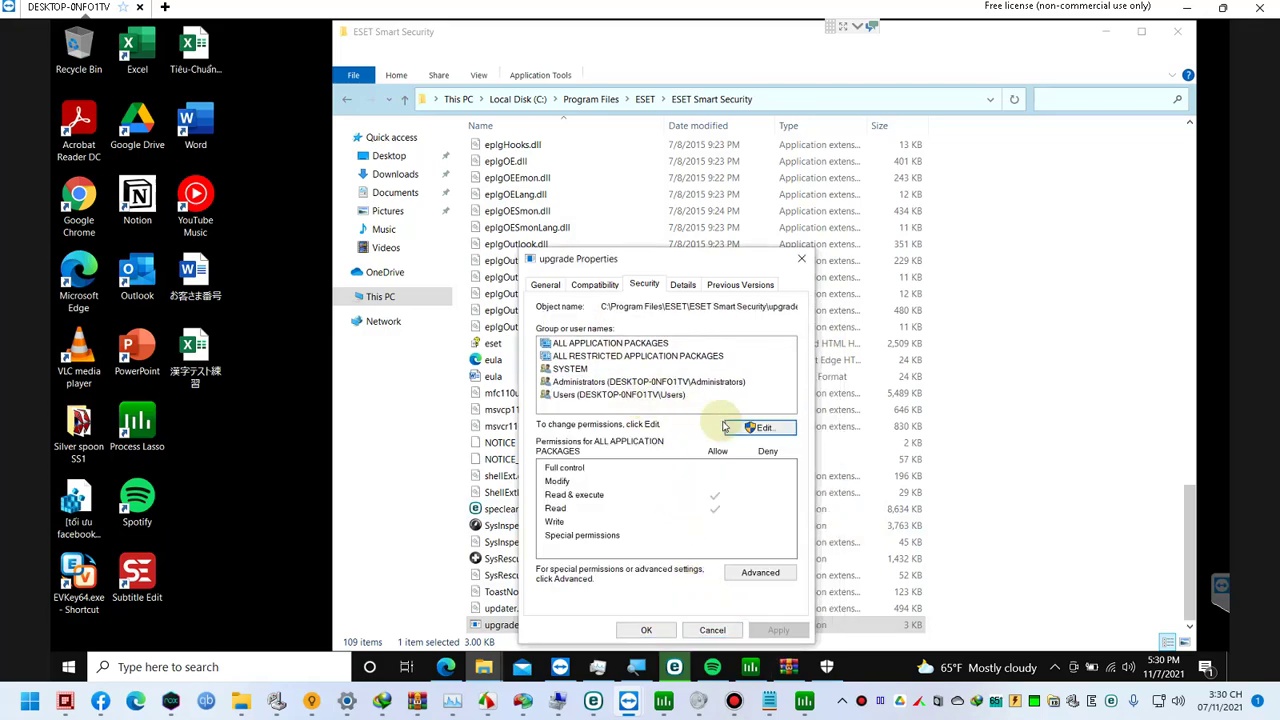
{"action": "left_click", "coordinate": [759, 582]}
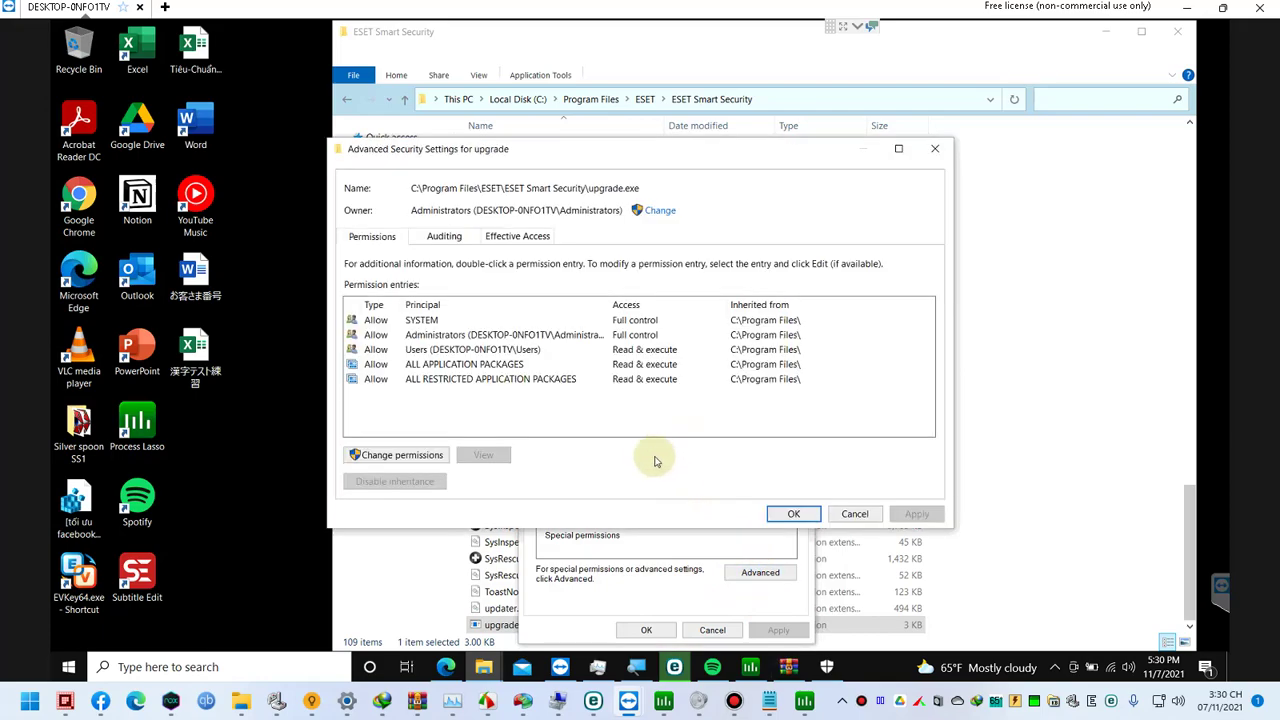
{"action": "left_click", "coordinate": [462, 334]}
{"action": "double_click", "coordinate": [462, 334]}
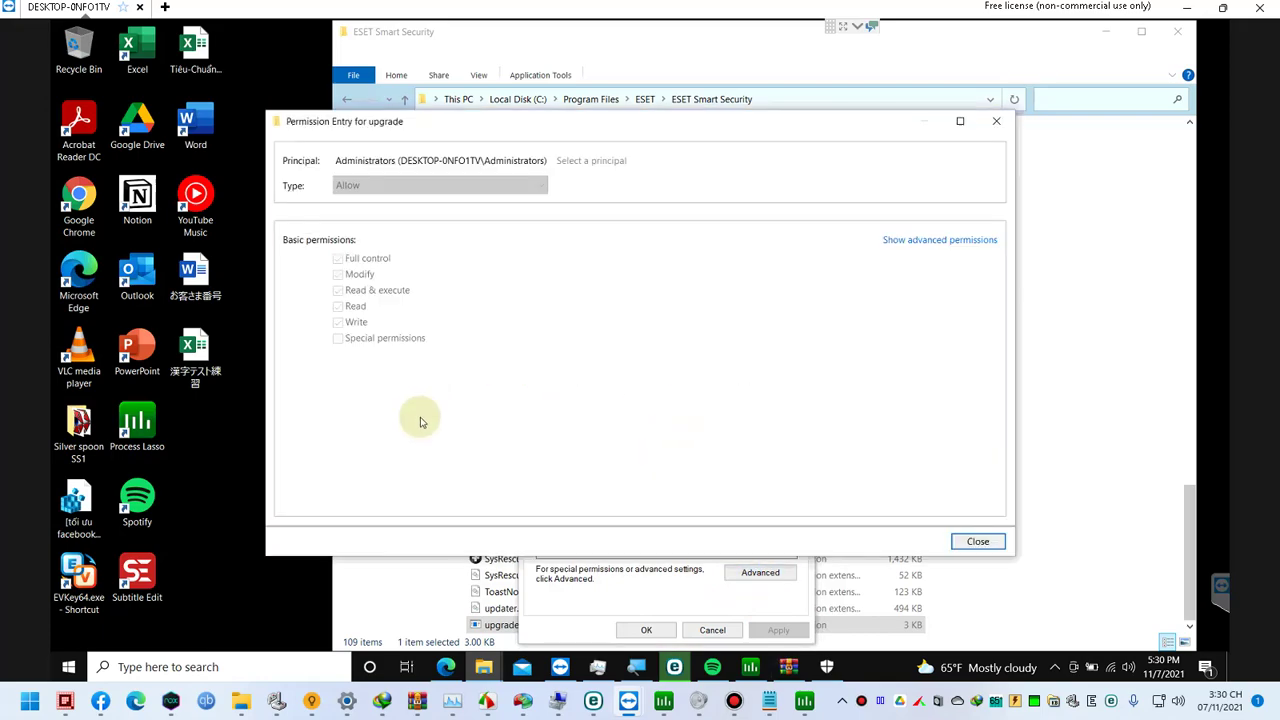
{"action": "left_click", "coordinate": [915, 243]}
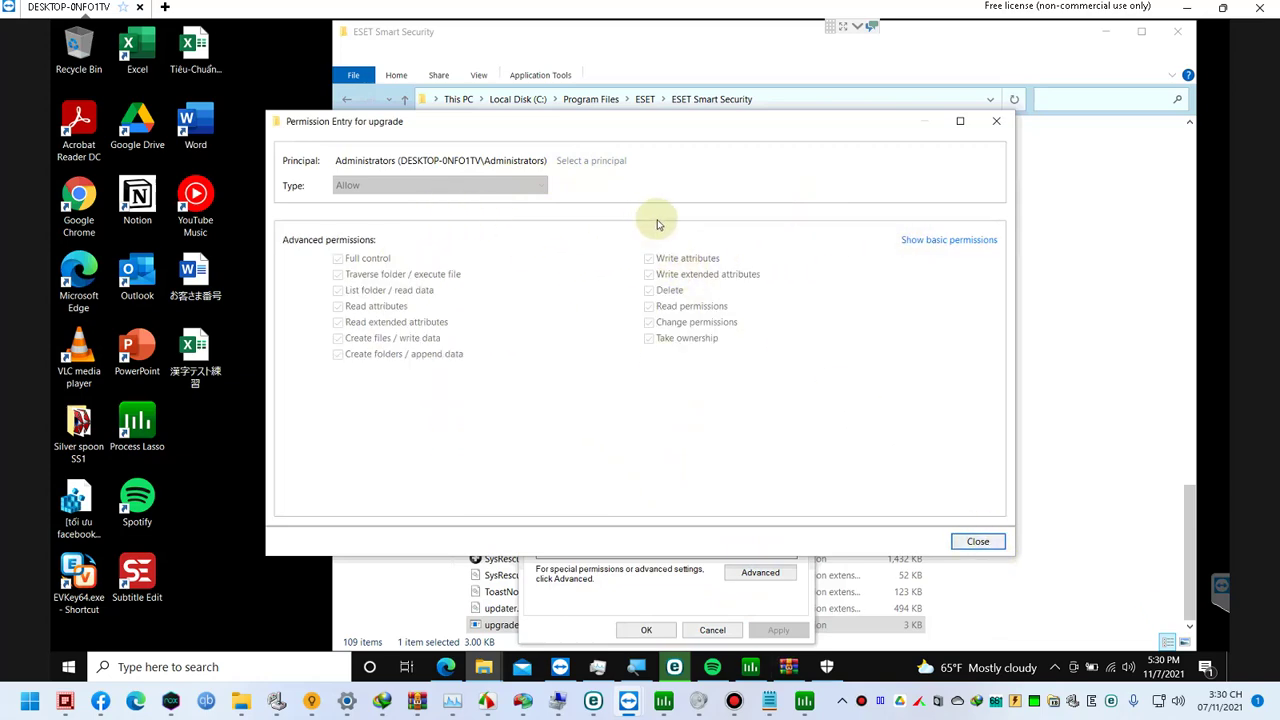
{"action": "left_click", "coordinate": [976, 541]}
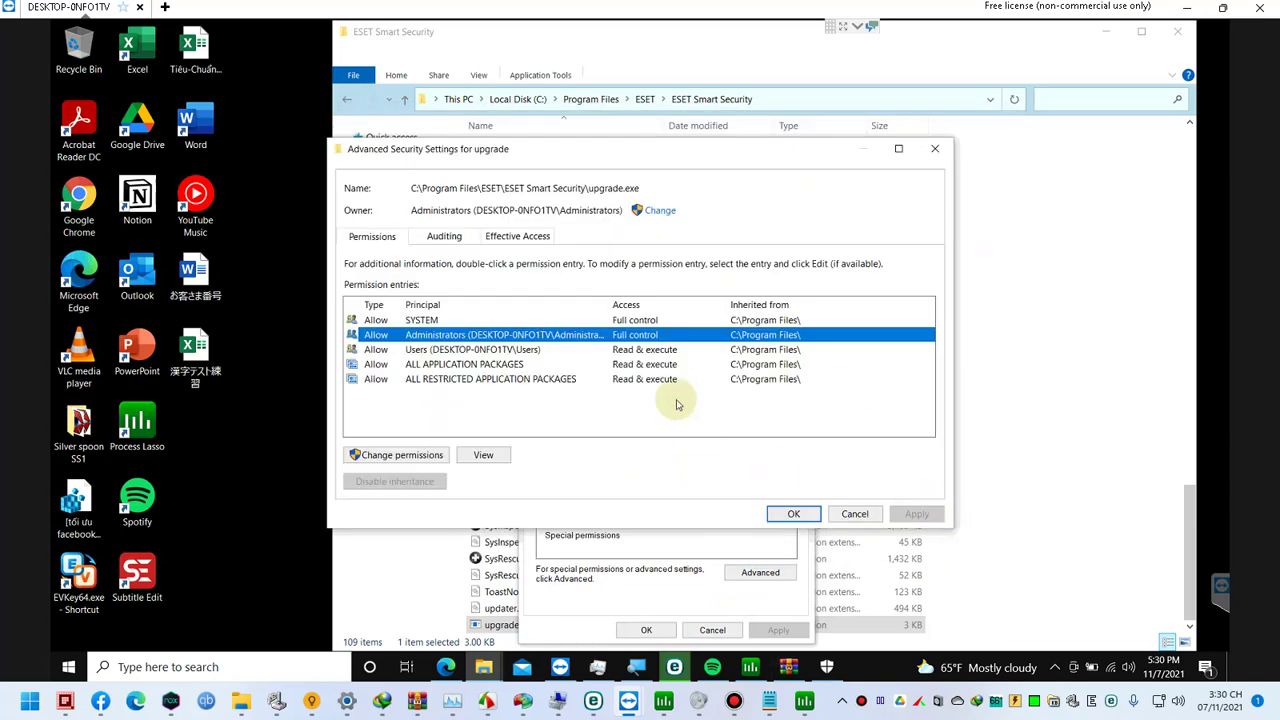
{"action": "left_click", "coordinate": [448, 236]}
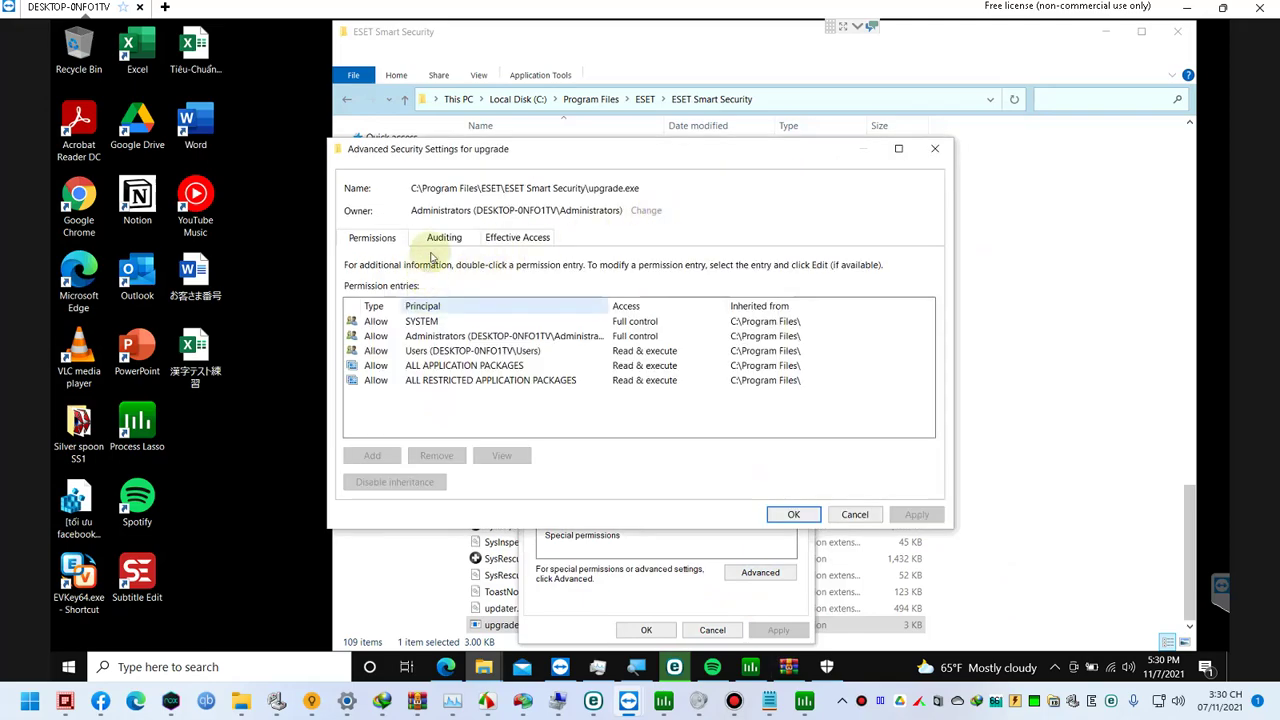
{"action": "left_click", "coordinate": [461, 240]}
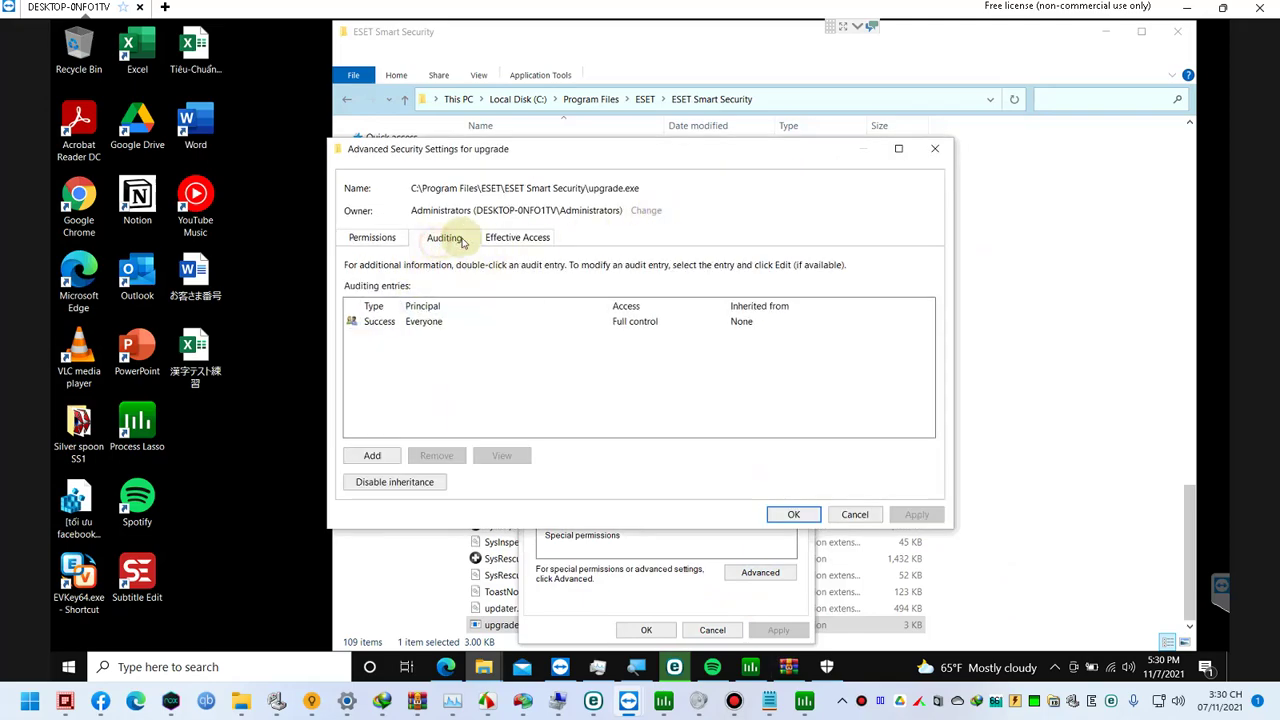
{"action": "left_click", "coordinate": [520, 238]}
{"action": "left_click", "coordinate": [458, 238]}
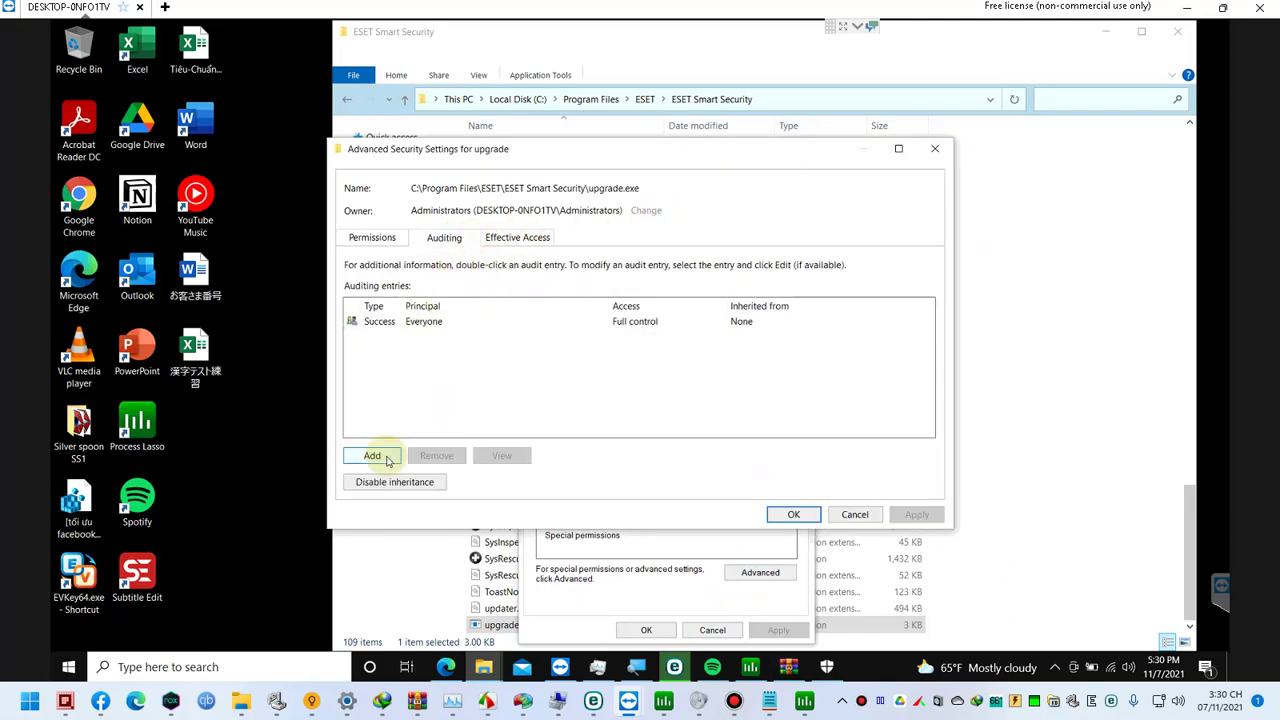
{"action": "left_click", "coordinate": [418, 322]}
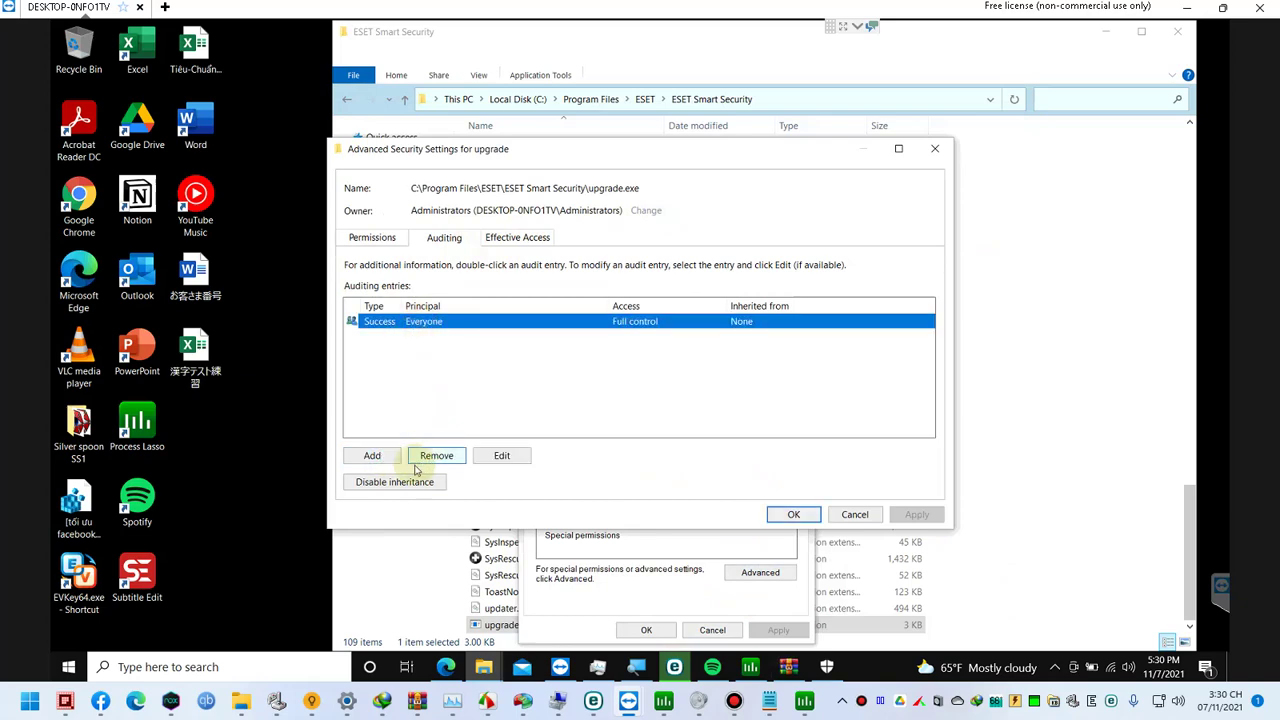
{"action": "left_click", "coordinate": [380, 456]}
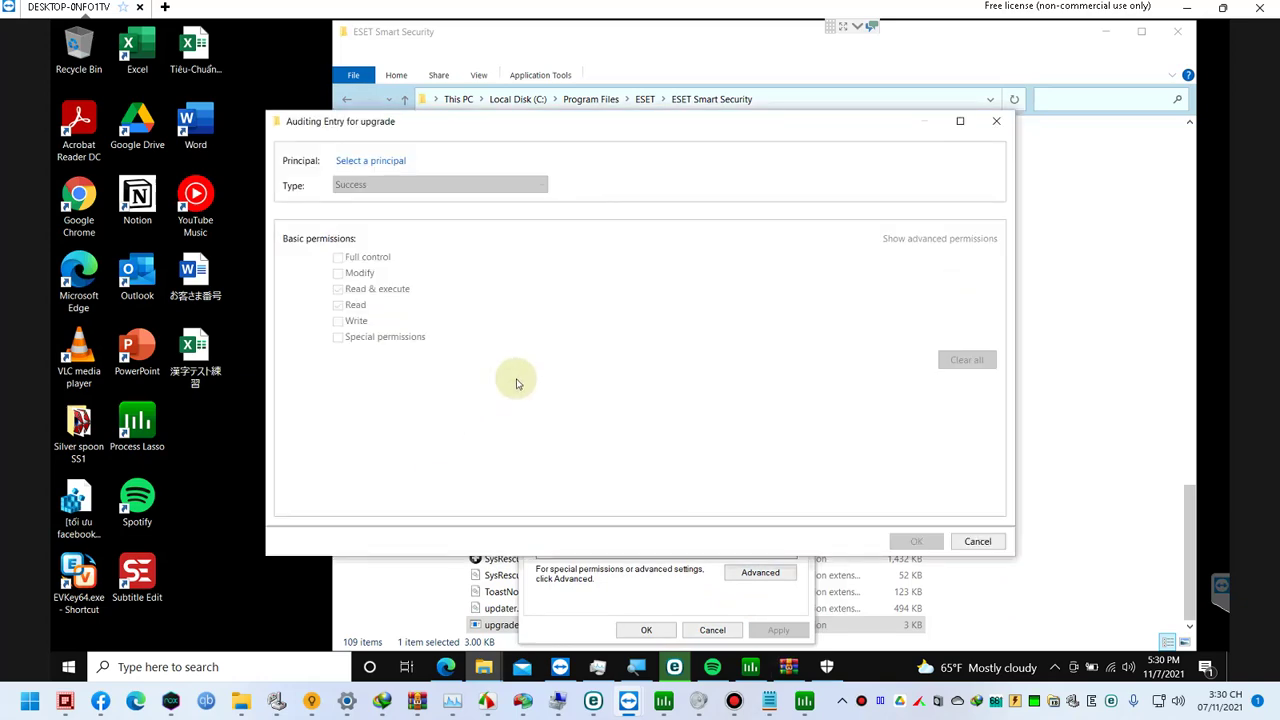
{"action": "left_click", "coordinate": [358, 162]}
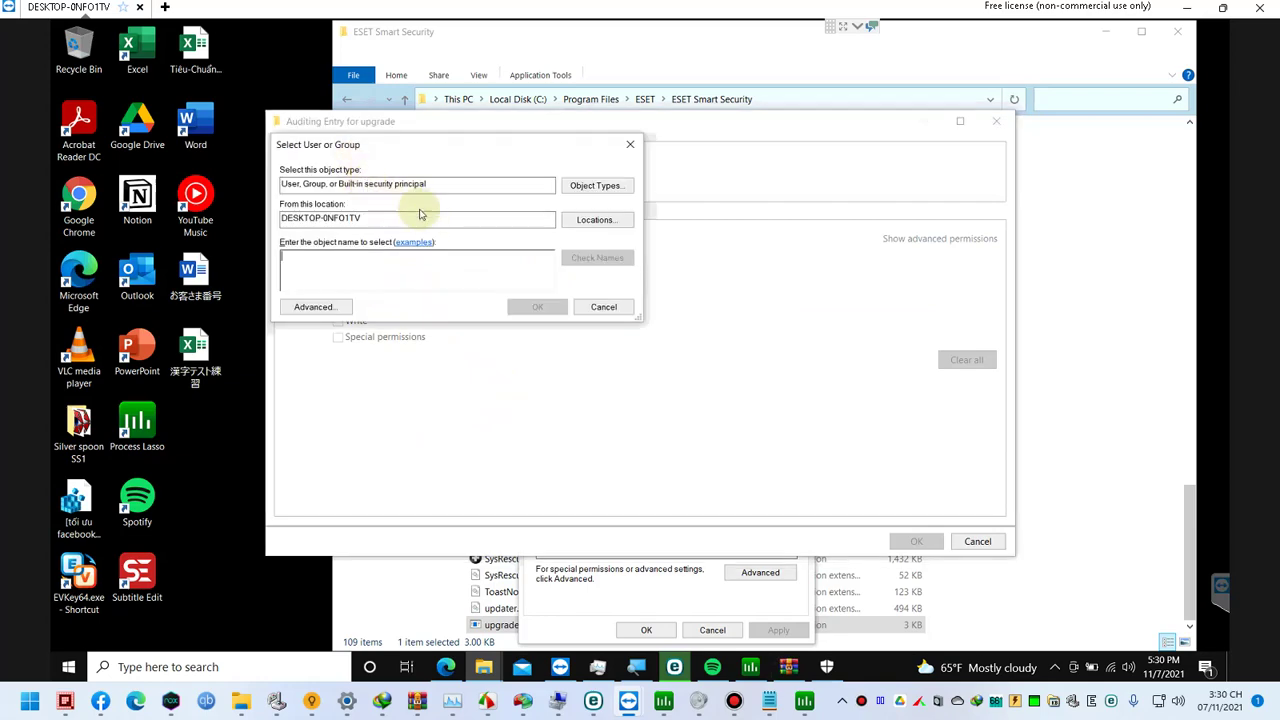
{"action": "left_click", "coordinate": [606, 308]}
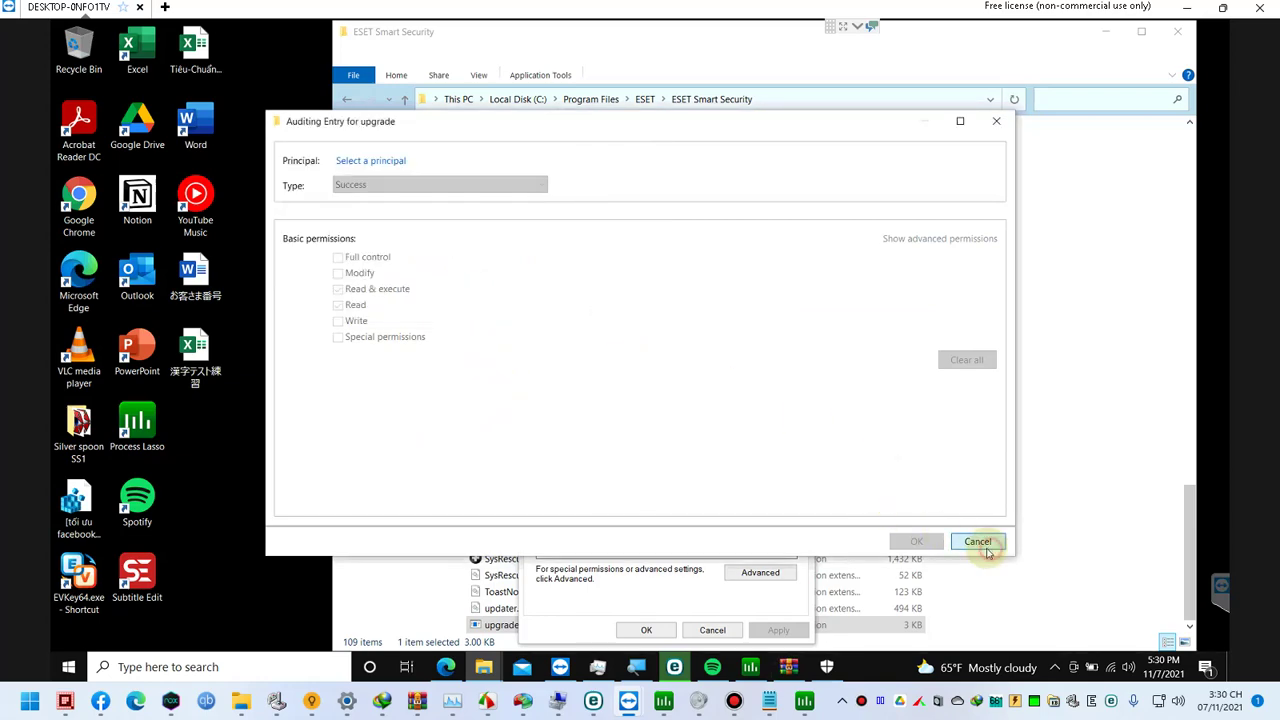
{"action": "left_click", "coordinate": [978, 541]}
{"action": "left_click", "coordinate": [514, 244]}
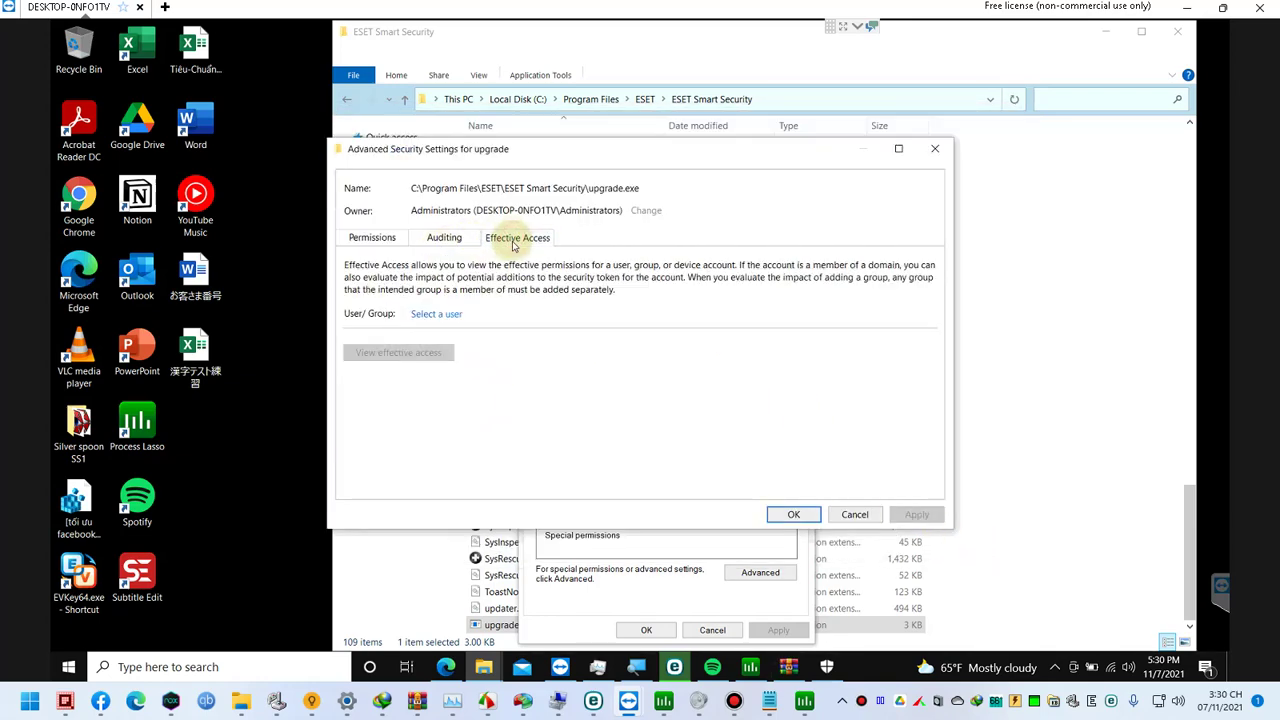
{"action": "left_click", "coordinate": [446, 314]}
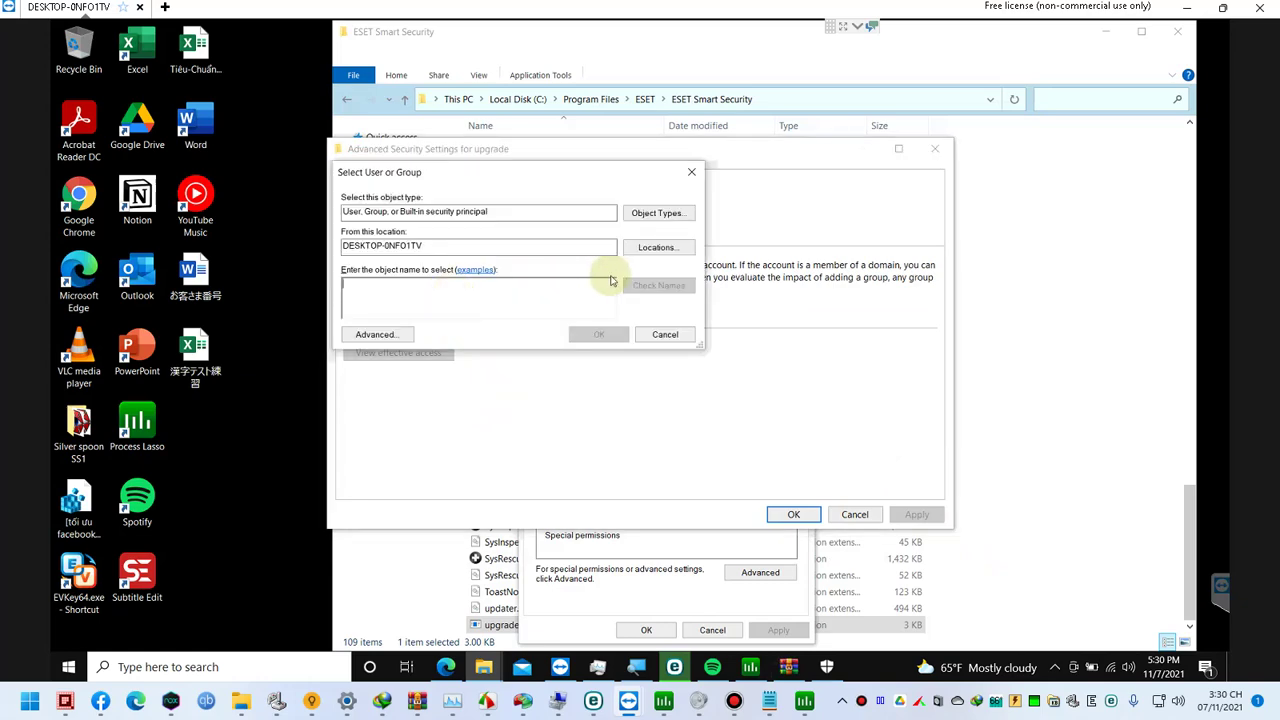
{"action": "type", "text": "Administrator"}
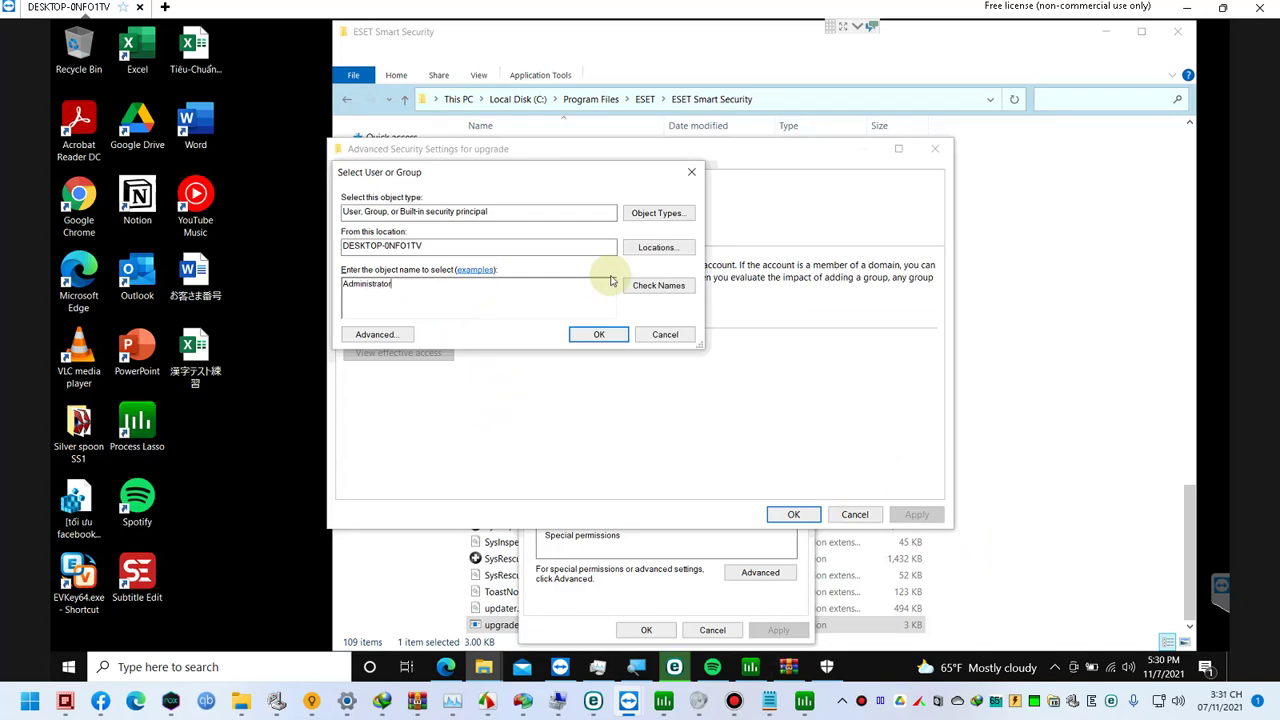
{"action": "left_click", "coordinate": [599, 334]}
{"action": "left_click", "coordinate": [794, 514]}
Step: In EVKey's basic options, enable Bật kiểm tra chính tả and disable Đặt dấu oà, uý
{"action": "left_click", "coordinate": [1055, 667]}
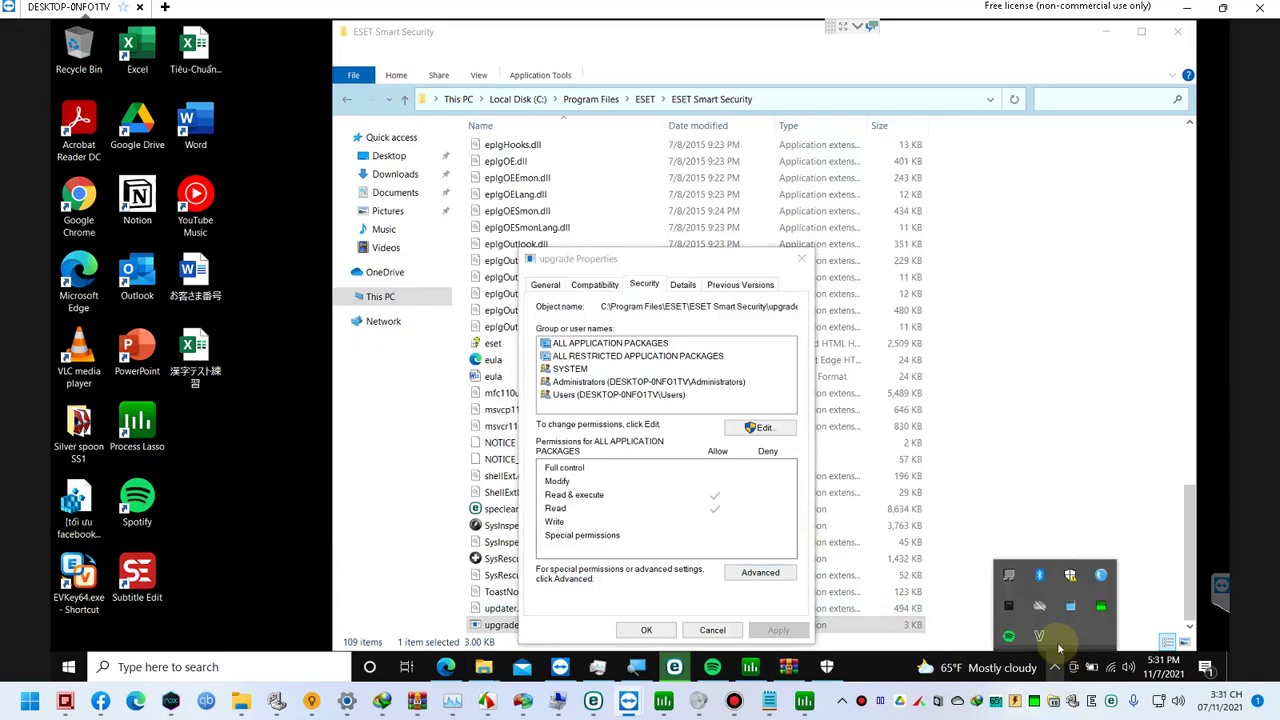
{"action": "left_click", "coordinate": [1040, 637]}
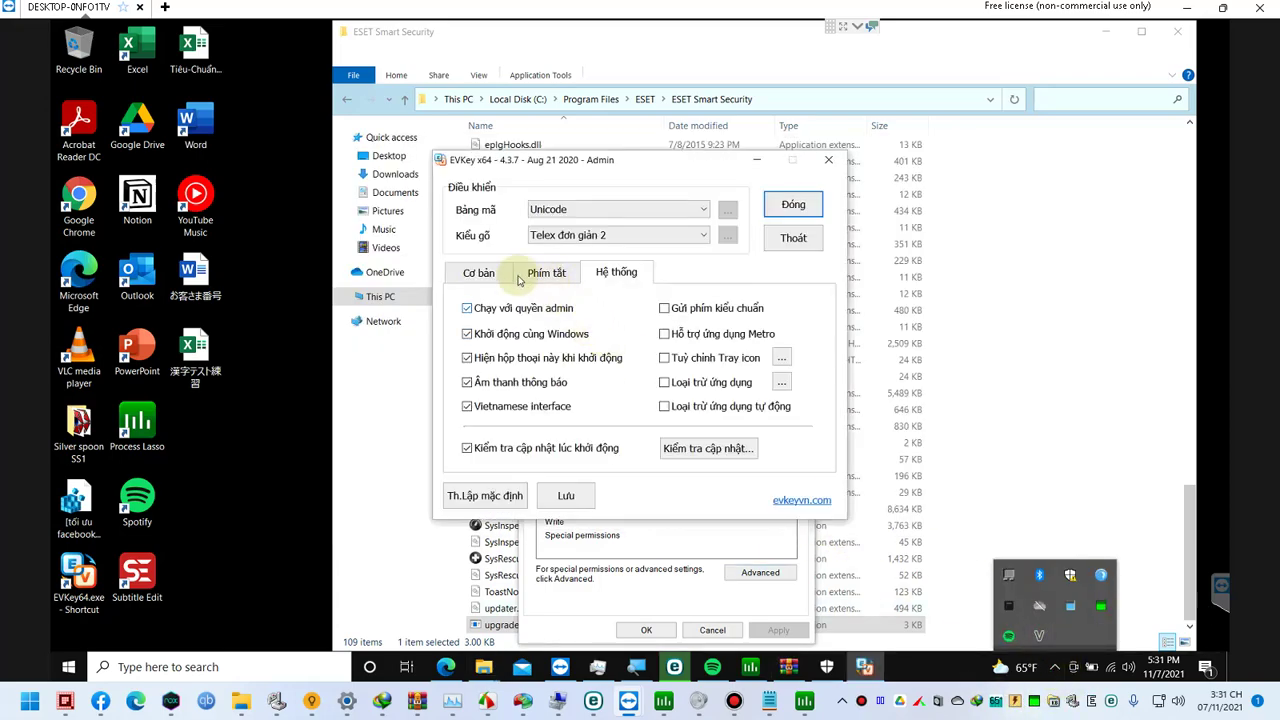
{"action": "left_click", "coordinate": [480, 272]}
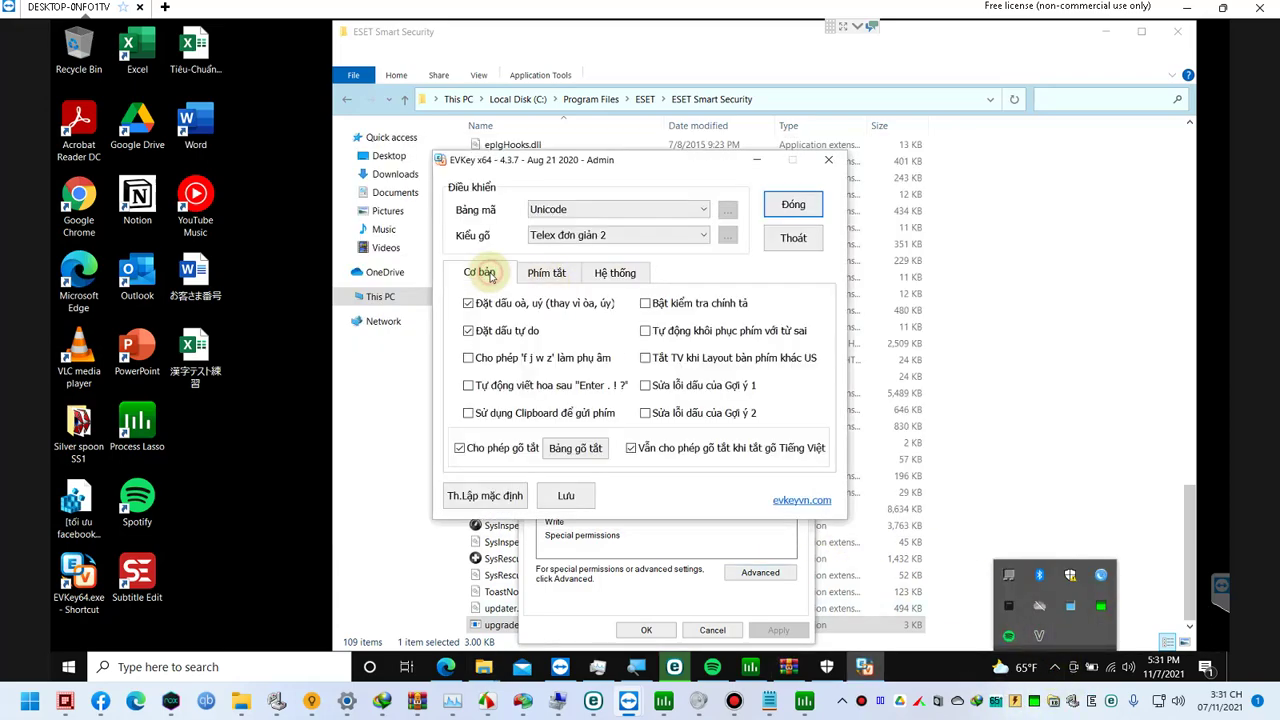
{"action": "left_click", "coordinate": [668, 306]}
{"action": "left_click", "coordinate": [521, 305]}
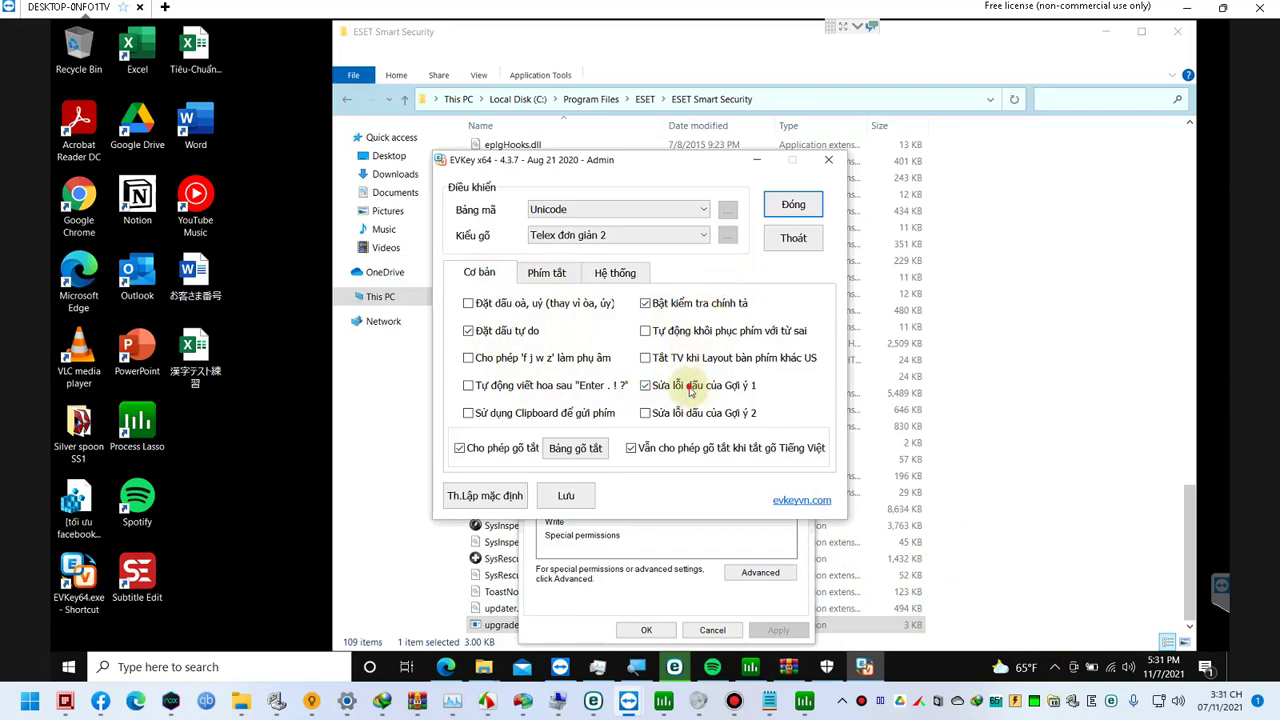
{"action": "left_click", "coordinate": [616, 273]}
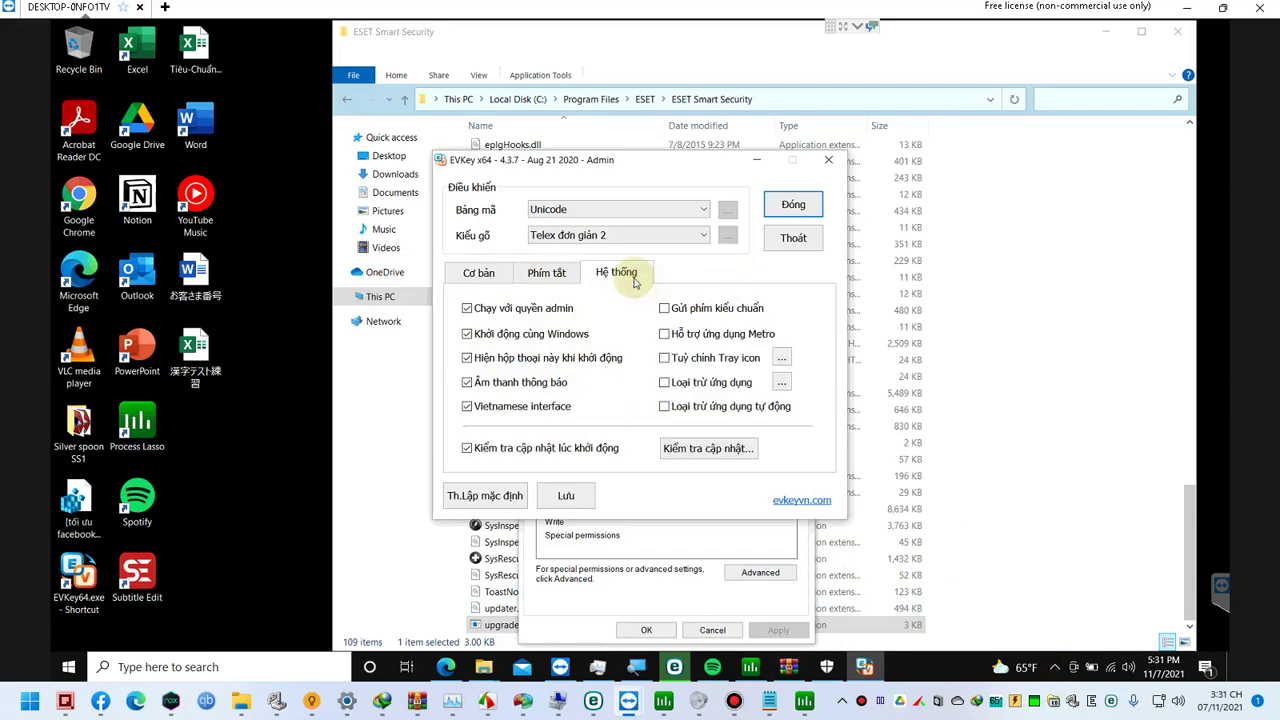
{"action": "left_click", "coordinate": [793, 204]}
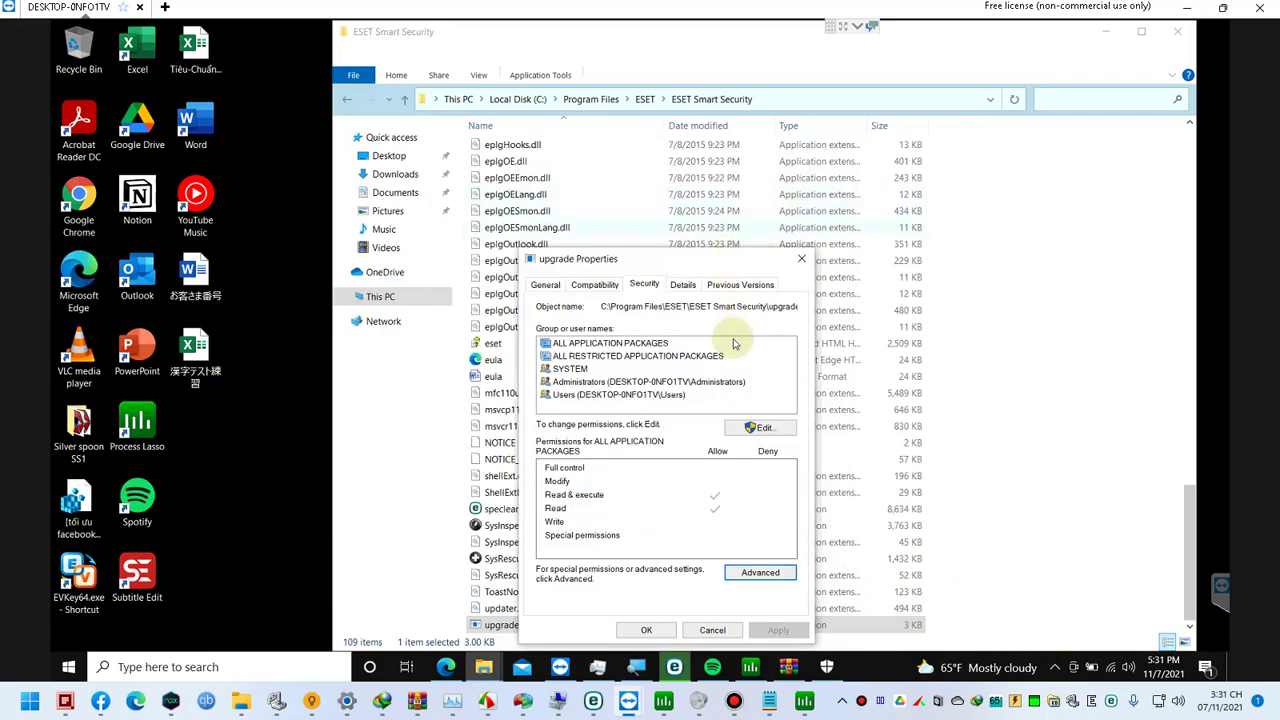
Step: Review SYSTEM, Administrators and Users permissions on upgrade and close its Properties unchanged
{"action": "left_click", "coordinate": [612, 369]}
{"action": "left_click", "coordinate": [614, 383]}
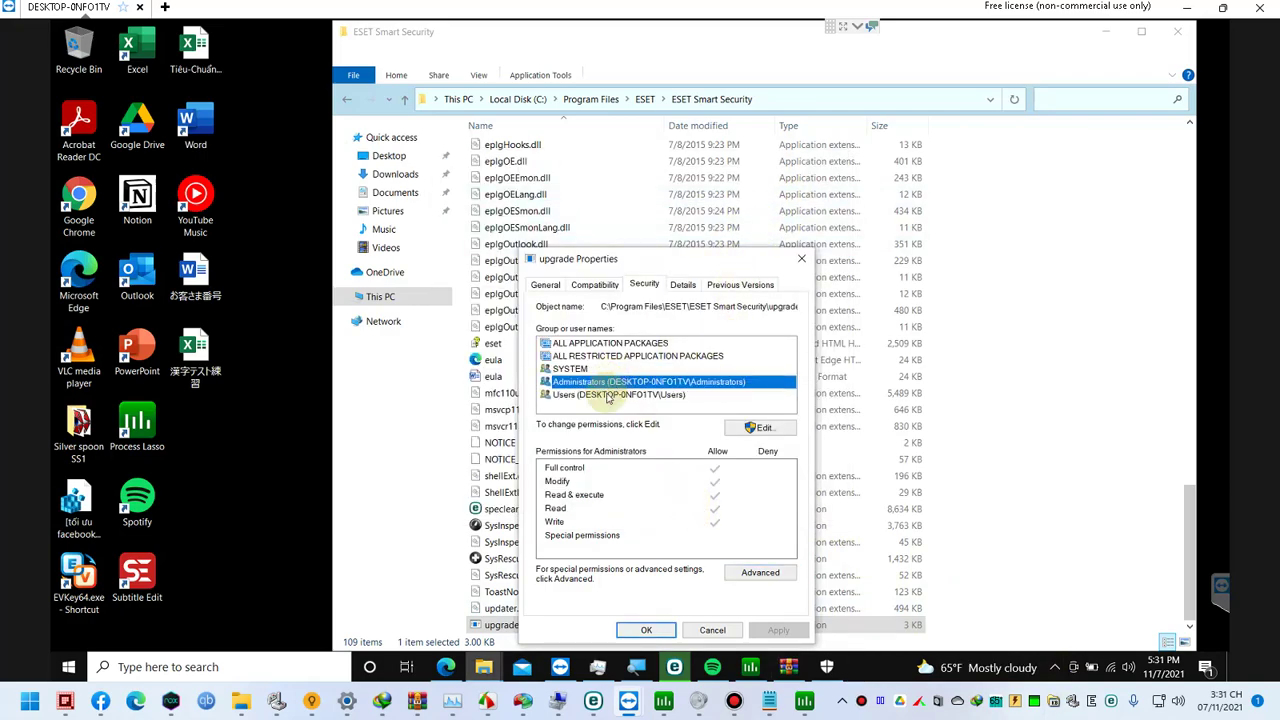
{"action": "left_click", "coordinate": [760, 427]}
{"action": "left_click", "coordinate": [736, 628]}
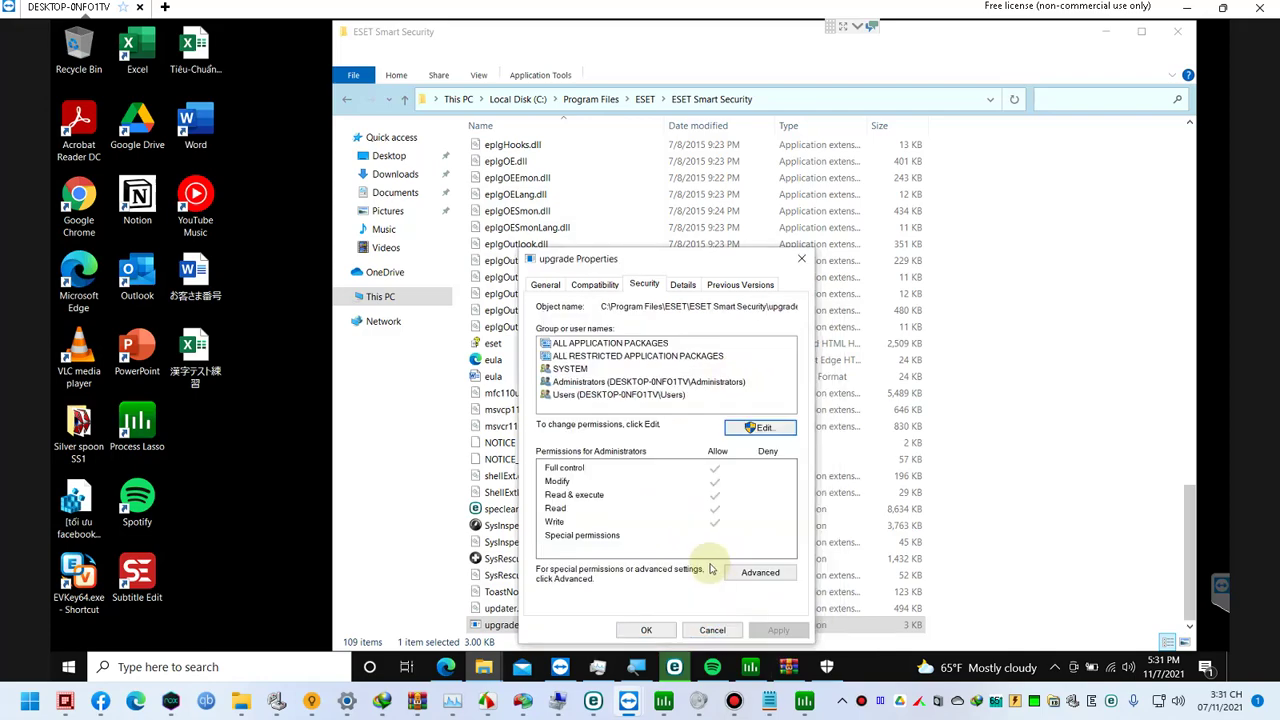
{"action": "left_click", "coordinate": [614, 383]}
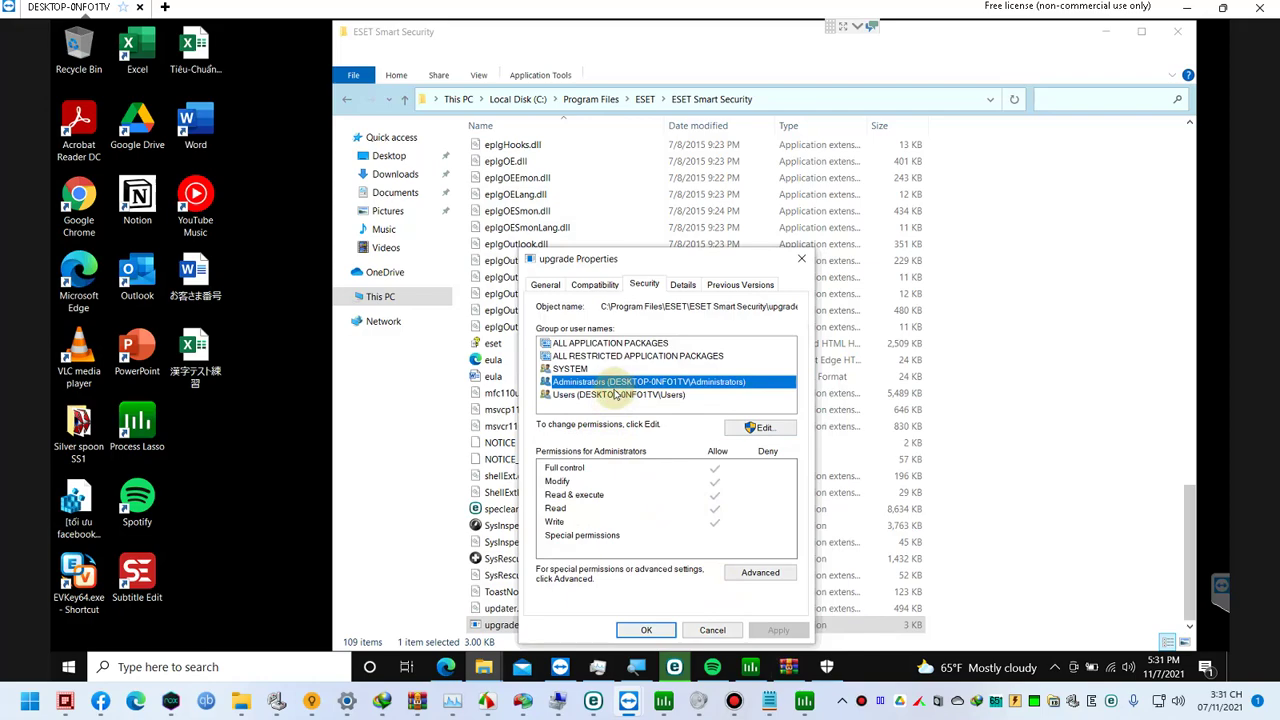
{"action": "left_click", "coordinate": [612, 396]}
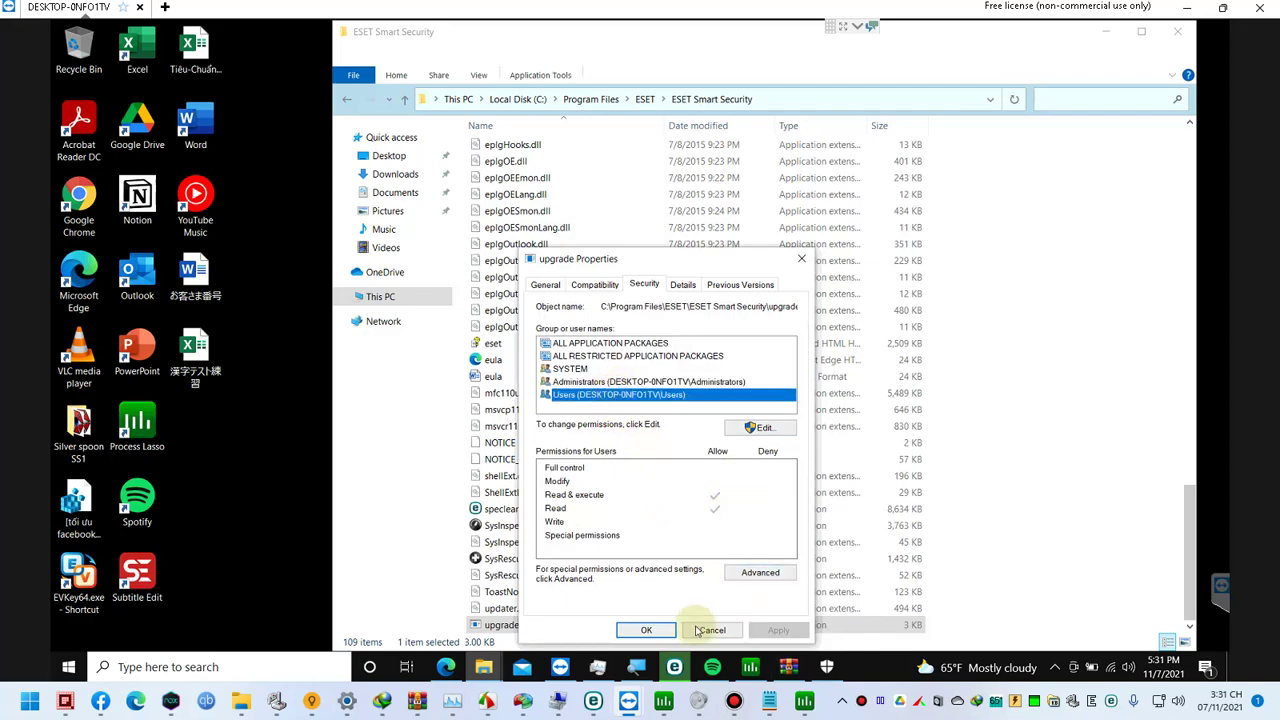
{"action": "left_click", "coordinate": [646, 630]}
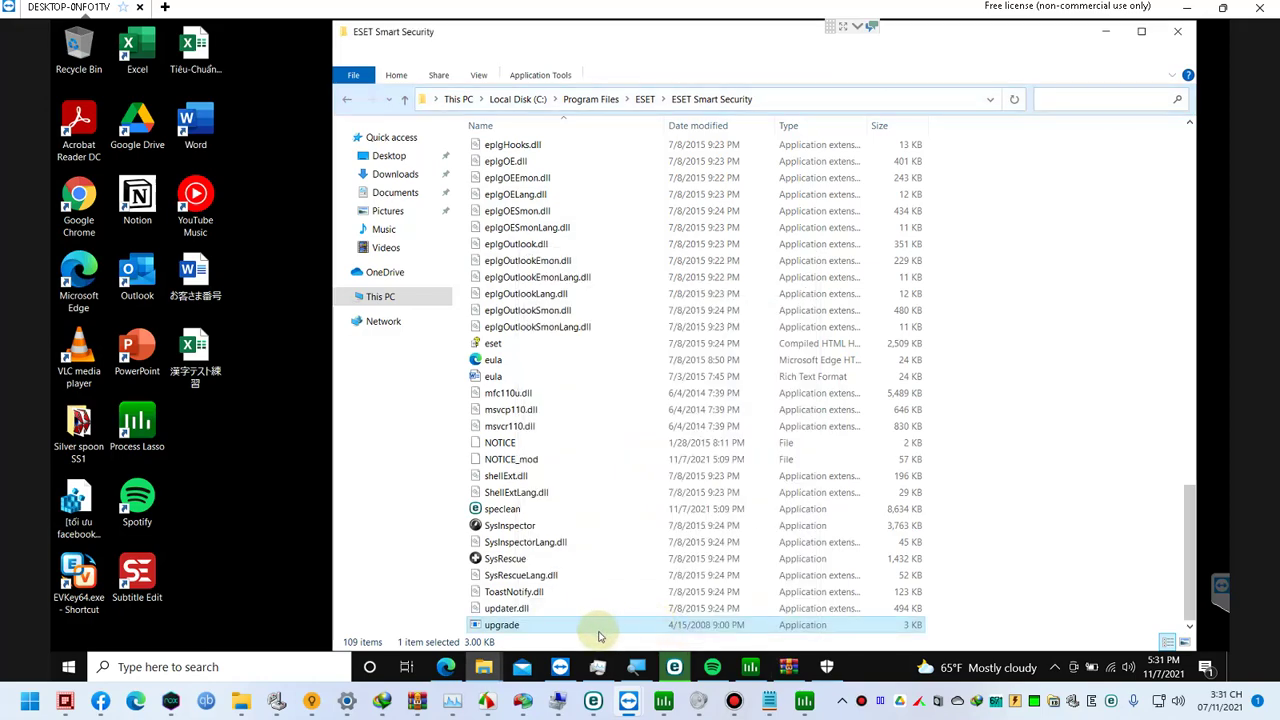
Step: Move the ESET icon from the hidden icons into the visible taskbar tray
{"action": "left_click", "coordinate": [1054, 667]}
{"action": "left_click_drag", "start_coordinate": [1101, 575], "coordinate": [1003, 606]}
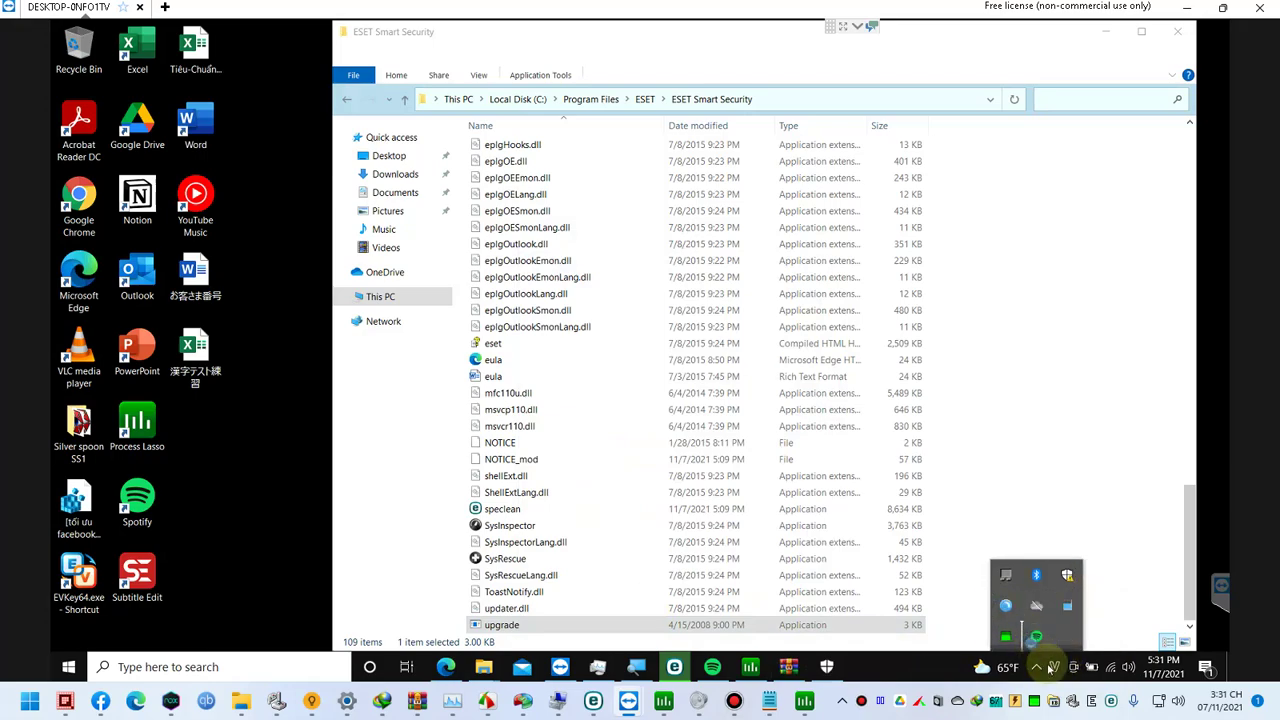
{"action": "left_click_drag", "start_coordinate": [1053, 668], "coordinate": [1044, 668]}
Step: Open ESET's advanced setup and look over the Update profile's advanced update options
{"action": "right_click", "coordinate": [1037, 667]}
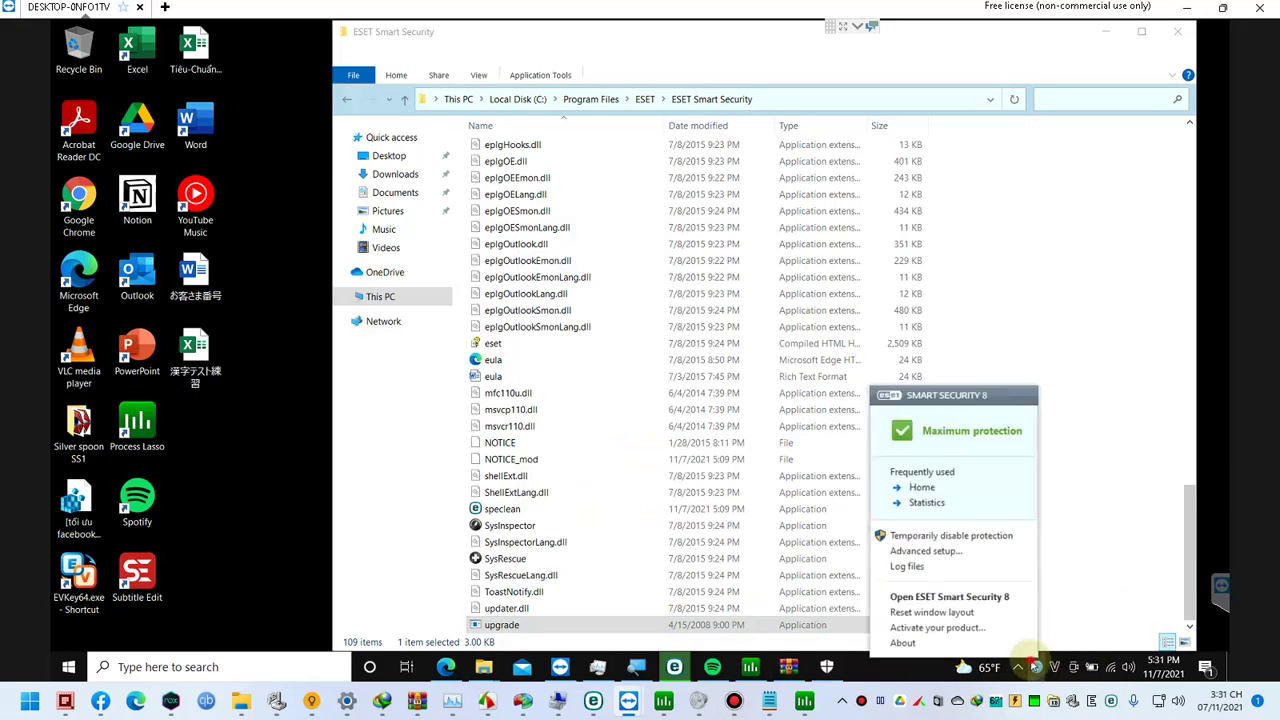
{"action": "left_click", "coordinate": [1010, 654]}
{"action": "left_click", "coordinate": [127, 252]}
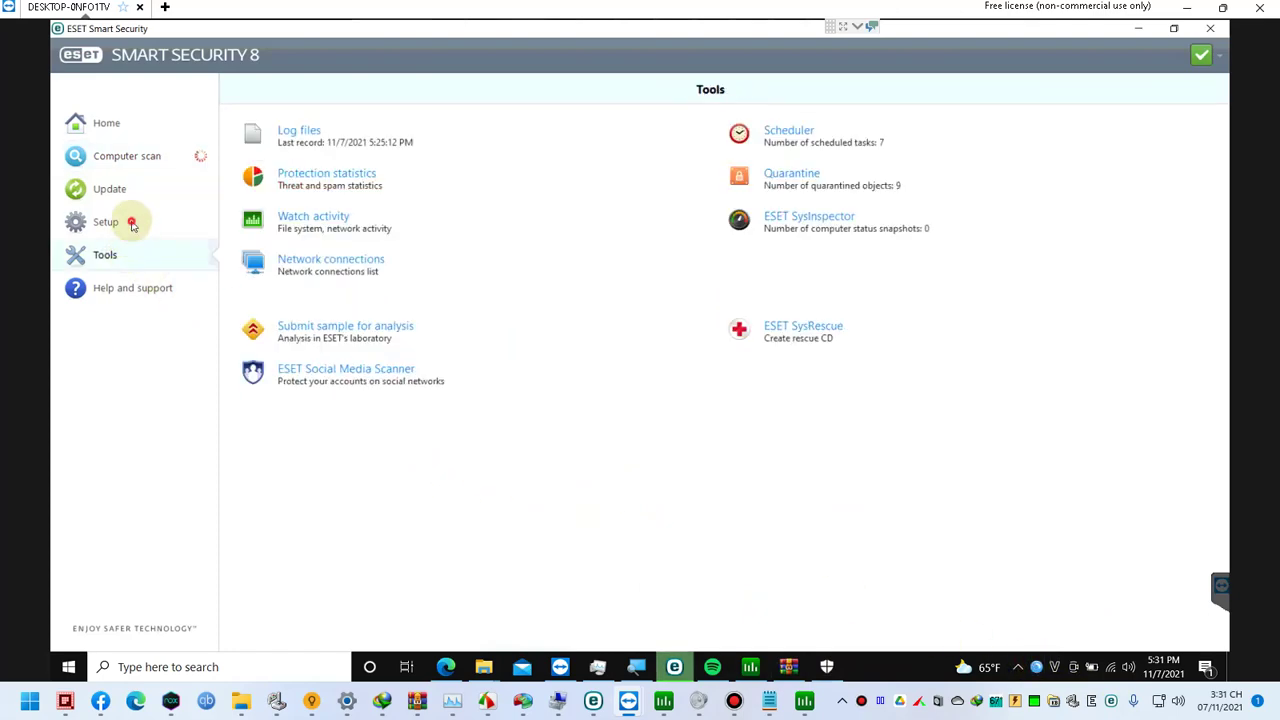
{"action": "left_click", "coordinate": [131, 223]}
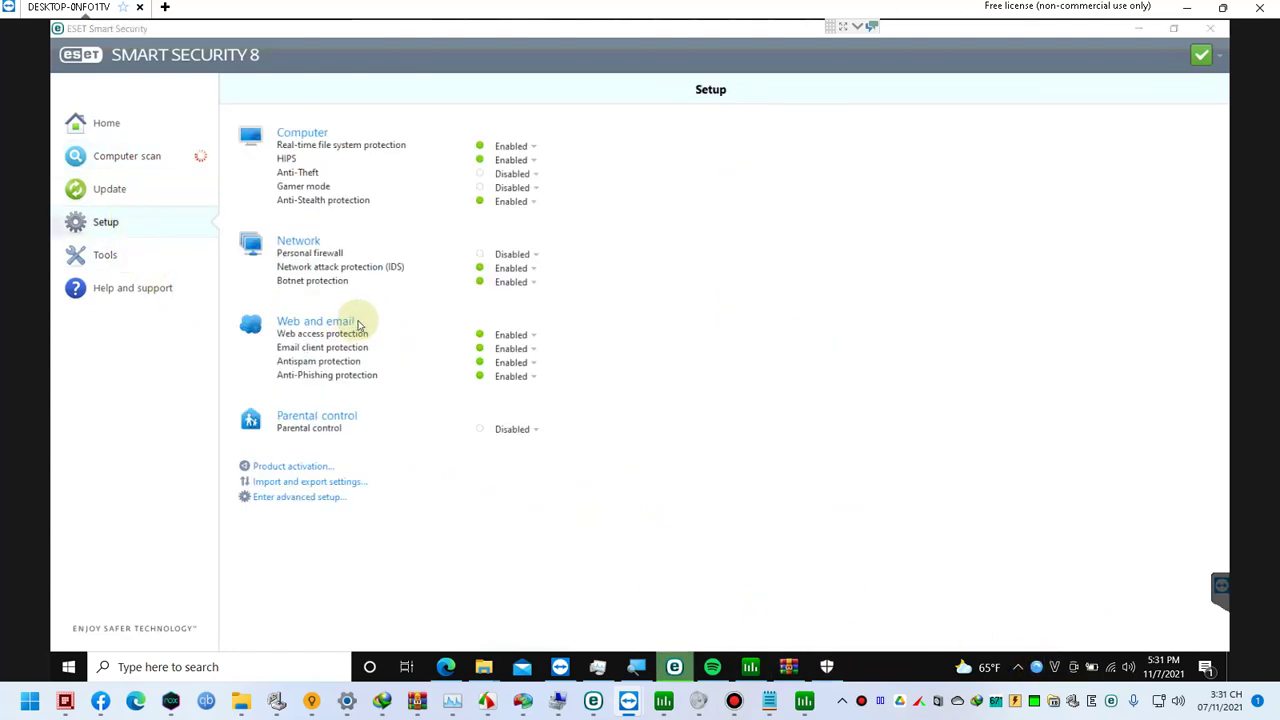
{"action": "key", "text": "F5"}
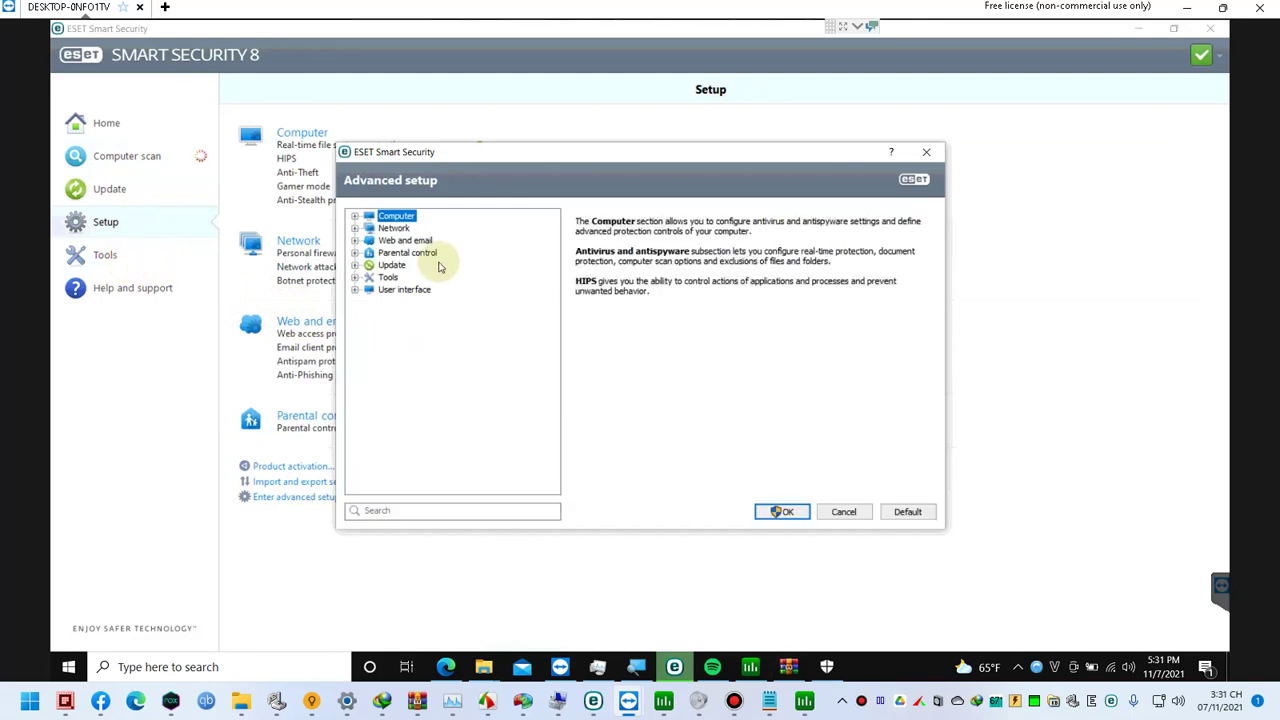
{"action": "left_click", "coordinate": [384, 266]}
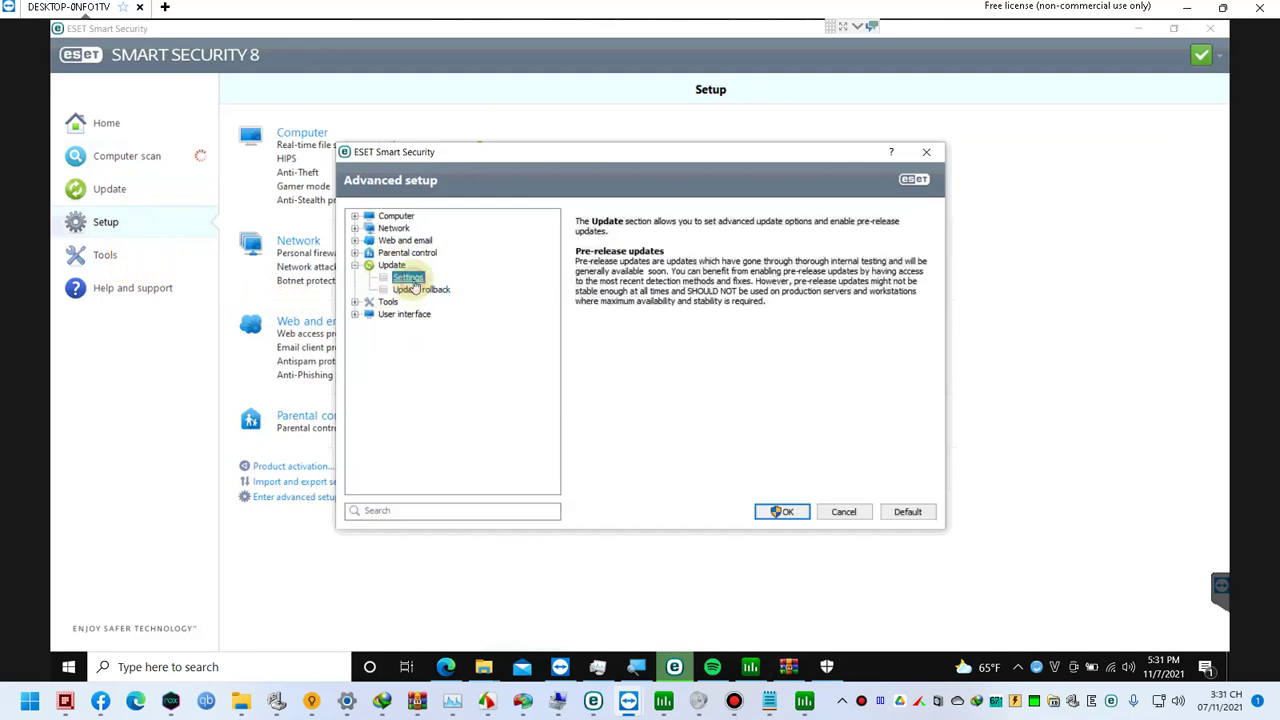
{"action": "left_click", "coordinate": [412, 280]}
{"action": "left_click", "coordinate": [705, 321]}
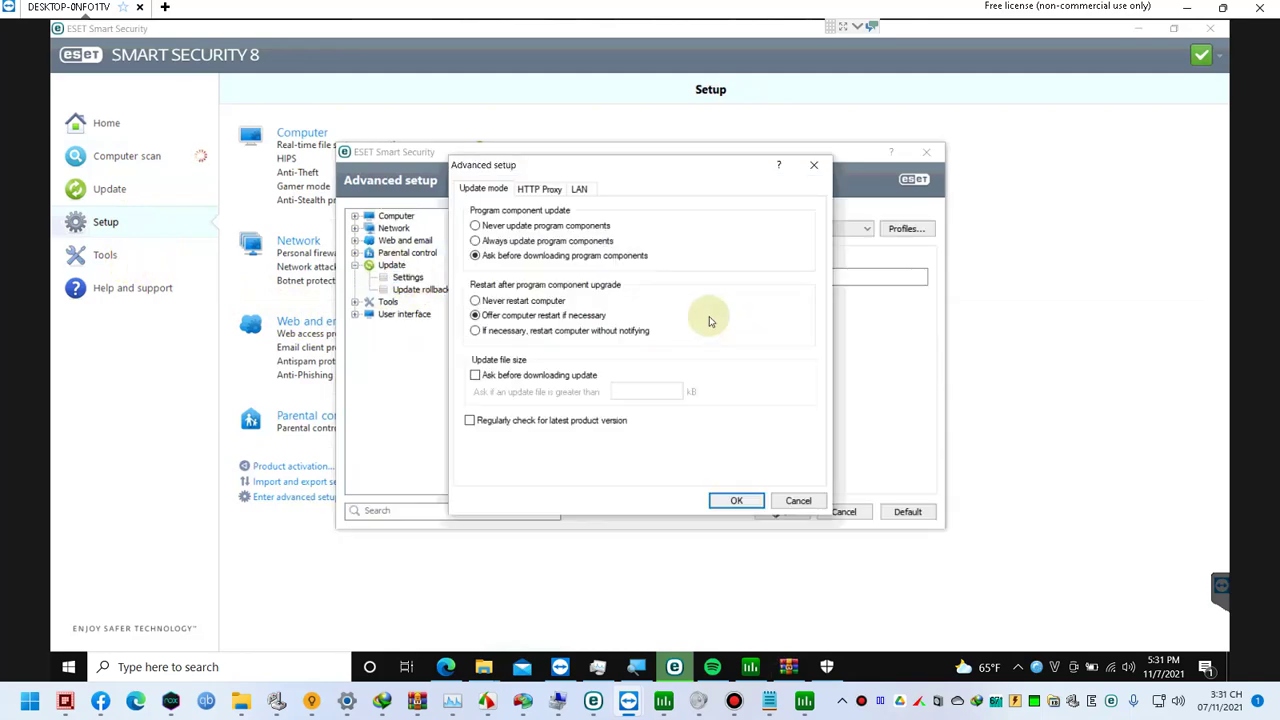
{"action": "left_click", "coordinate": [542, 197]}
{"action": "left_click", "coordinate": [494, 189]}
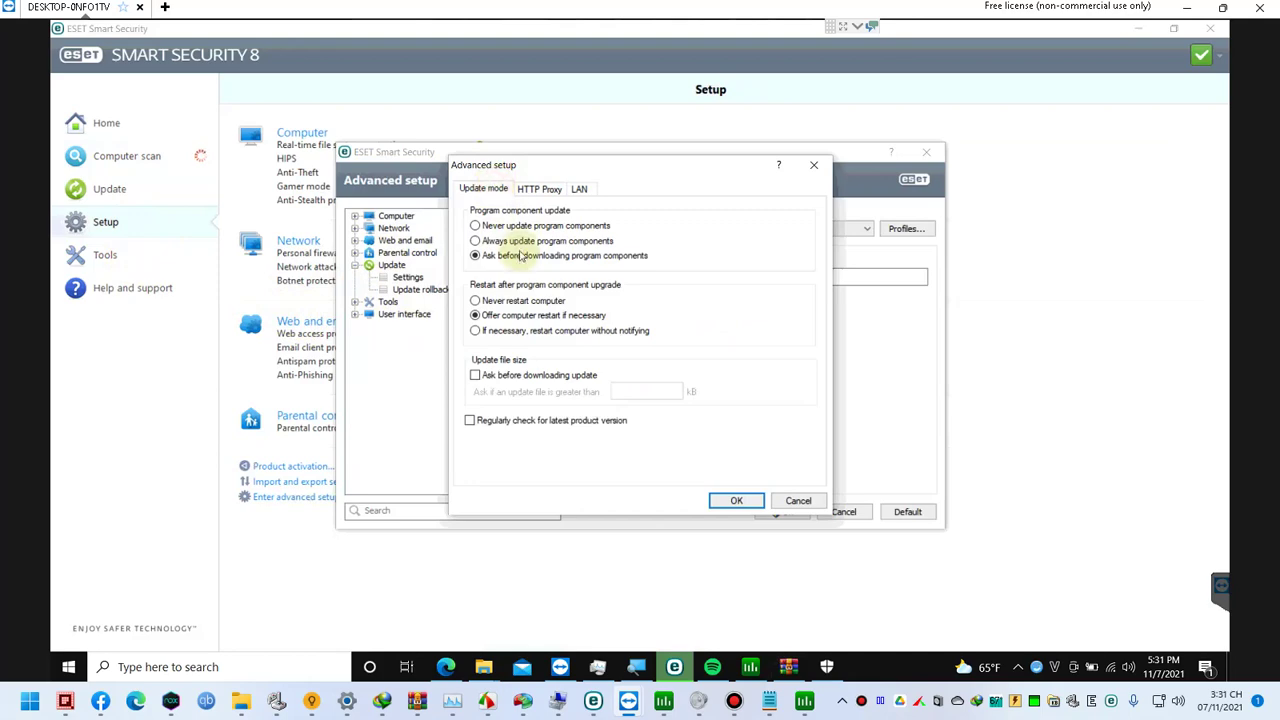
{"action": "left_click", "coordinate": [799, 500]}
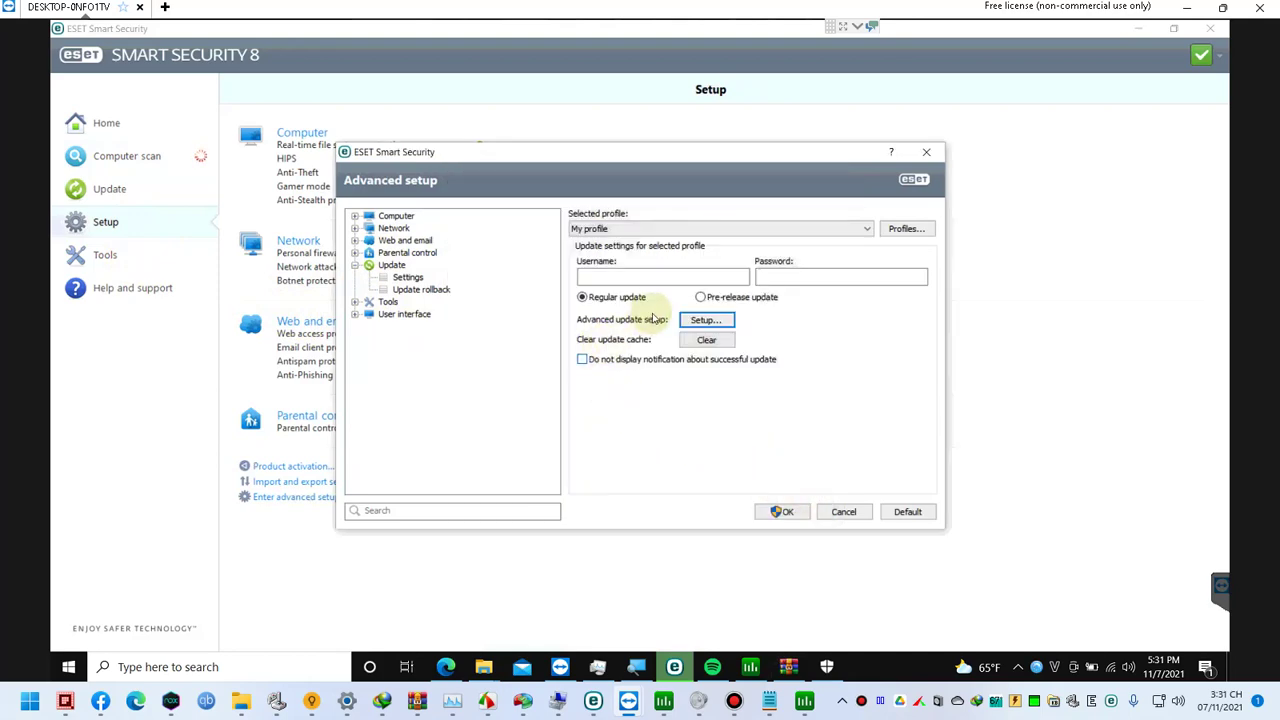
Step: Enable Ask before downloading update for updates over 99999999 kB and apply
{"action": "left_click", "coordinate": [697, 329]}
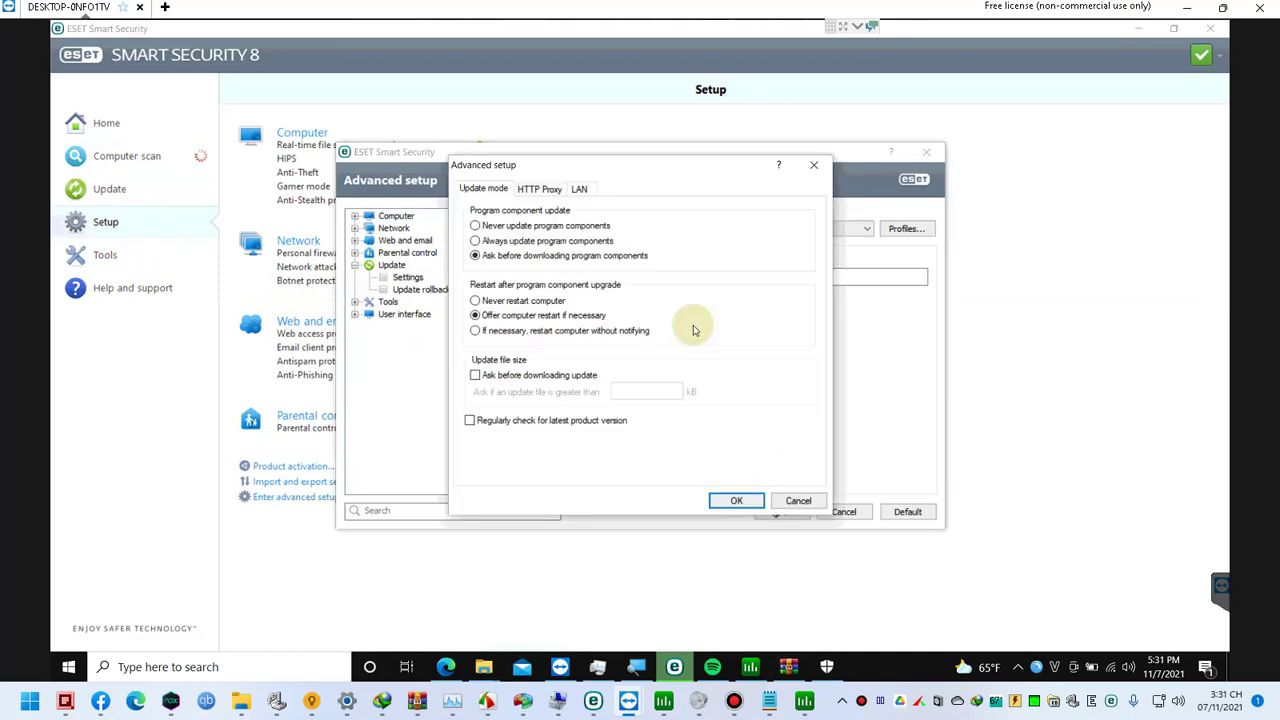
{"action": "left_click", "coordinate": [537, 375]}
{"action": "left_click", "coordinate": [653, 390]}
{"action": "type", "text": "99999999"}
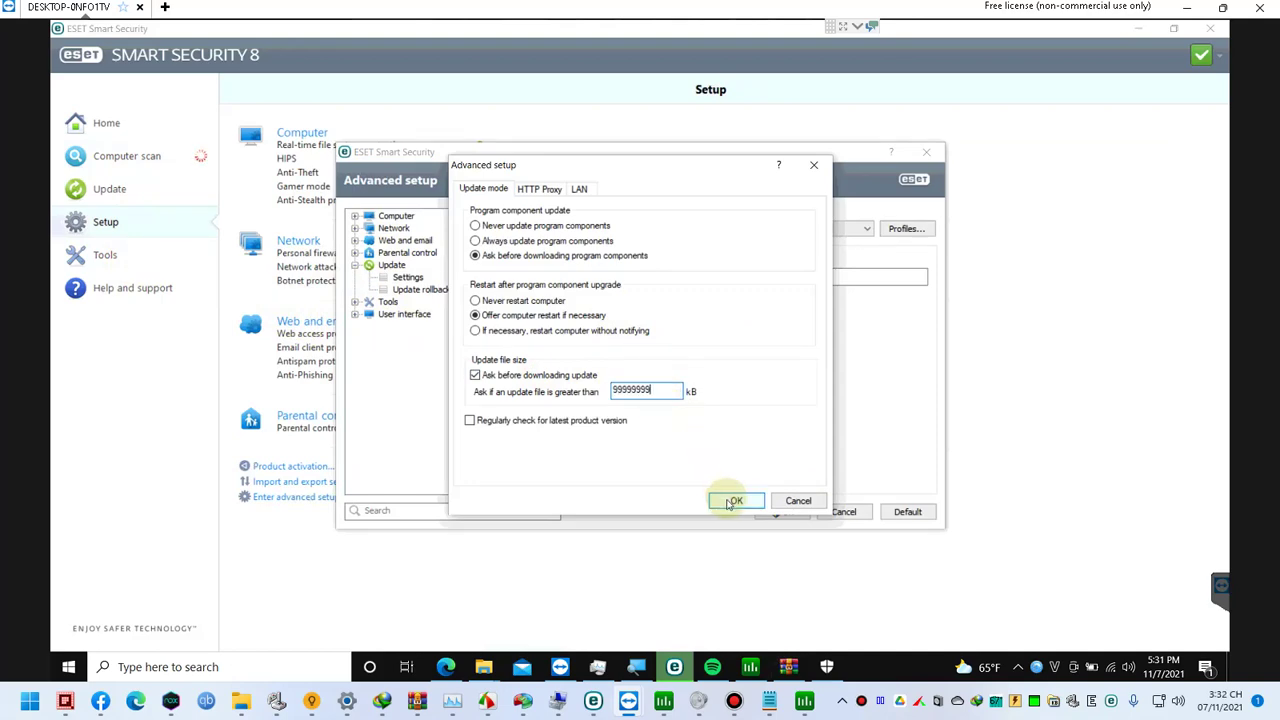
{"action": "left_click", "coordinate": [731, 502]}
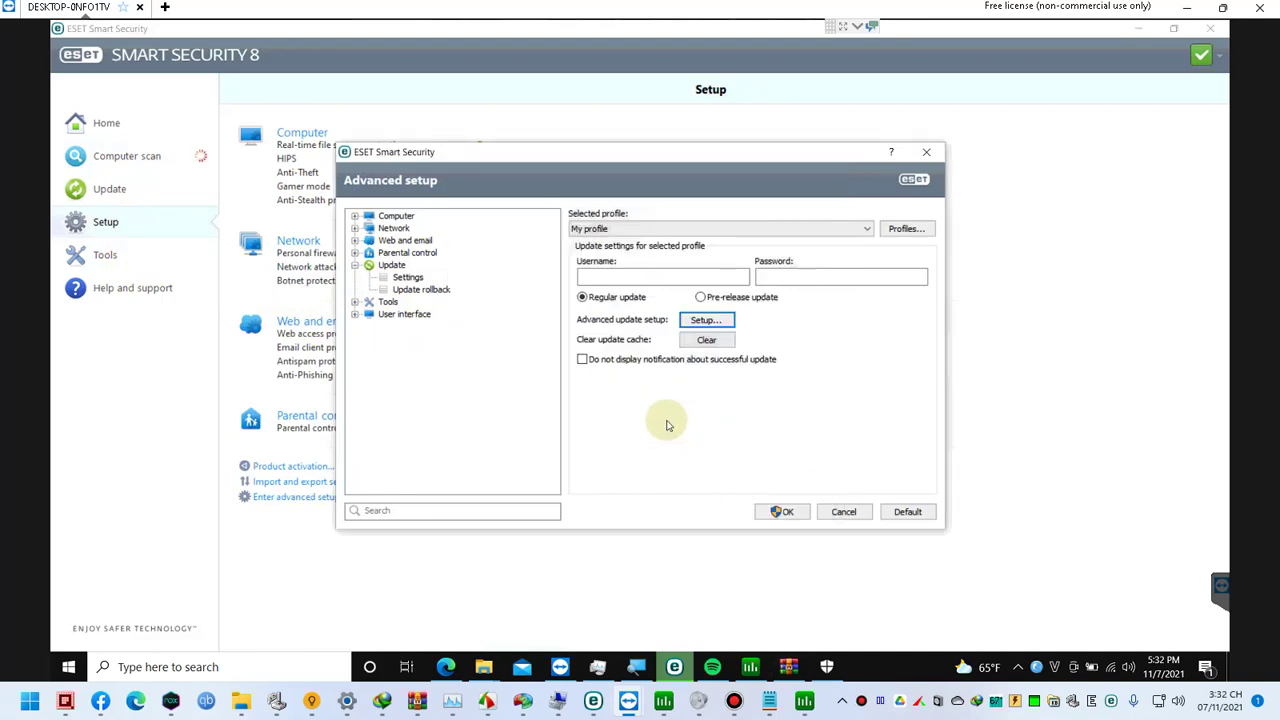
{"action": "left_click", "coordinate": [781, 512]}
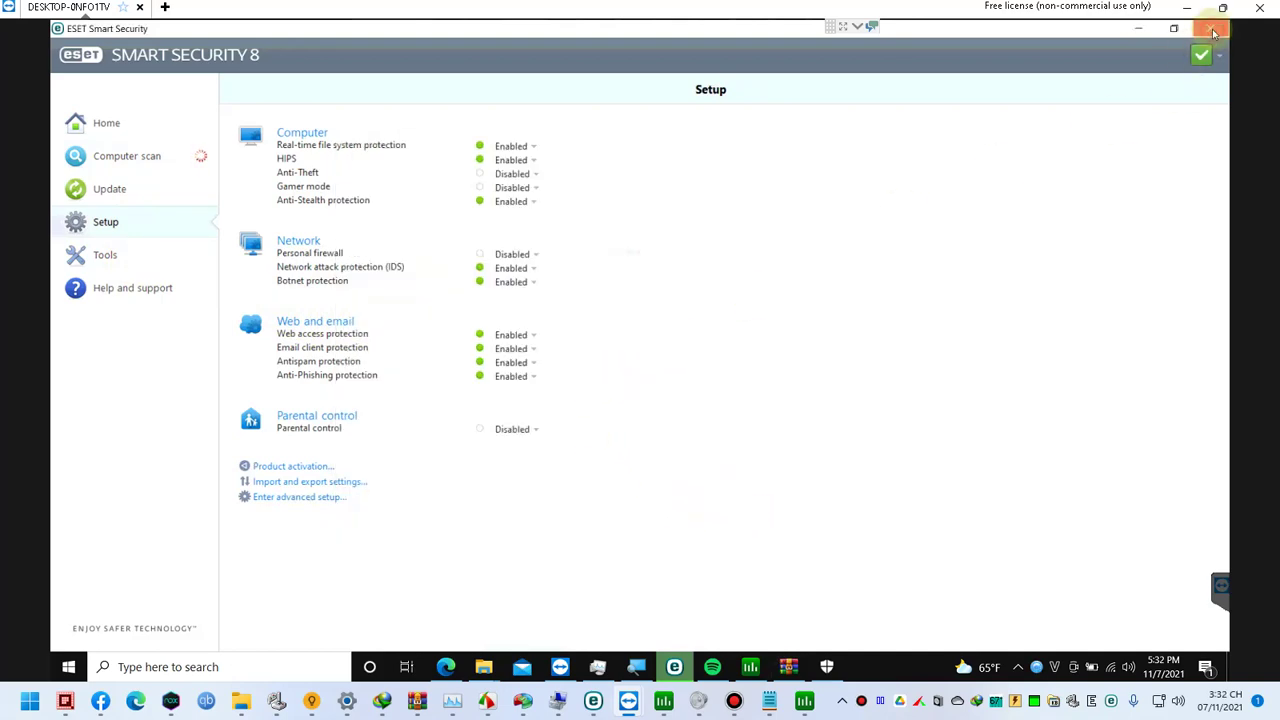
Step: Reopen the ESET main window on the Computer scan page
{"action": "left_click", "coordinate": [1213, 31]}
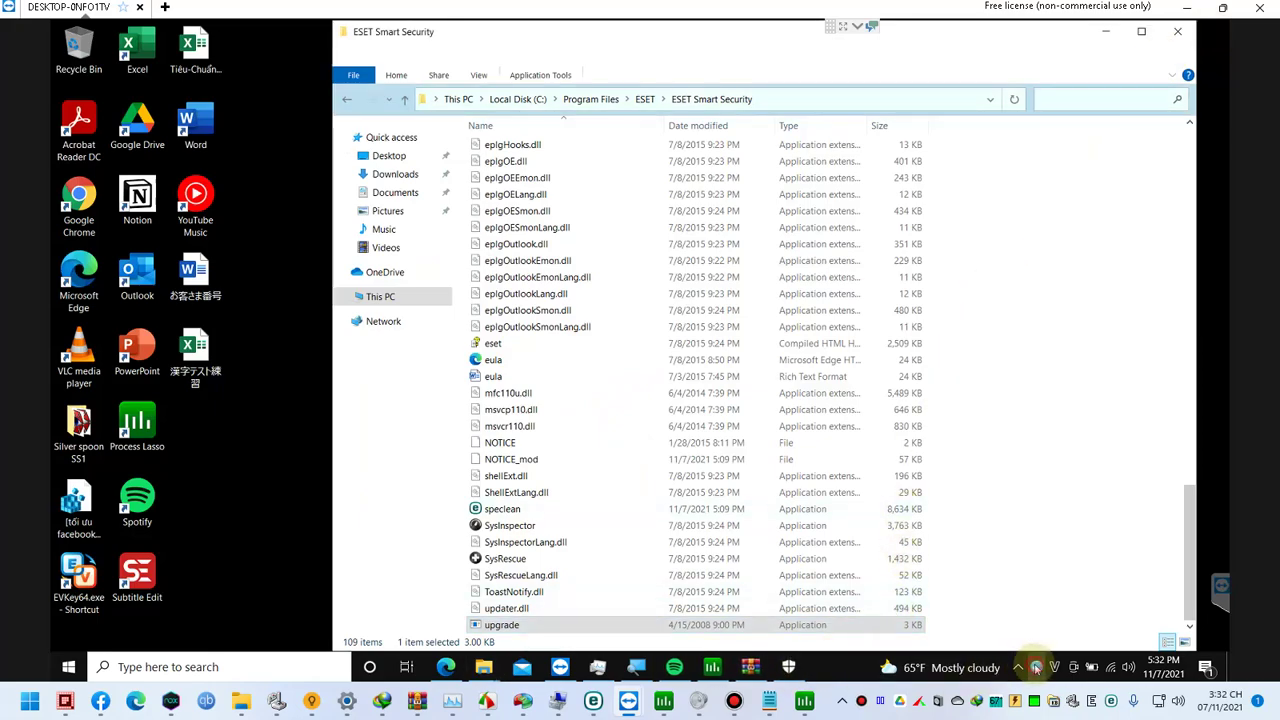
{"action": "left_click", "coordinate": [1036, 667]}
{"action": "left_click", "coordinate": [168, 163]}
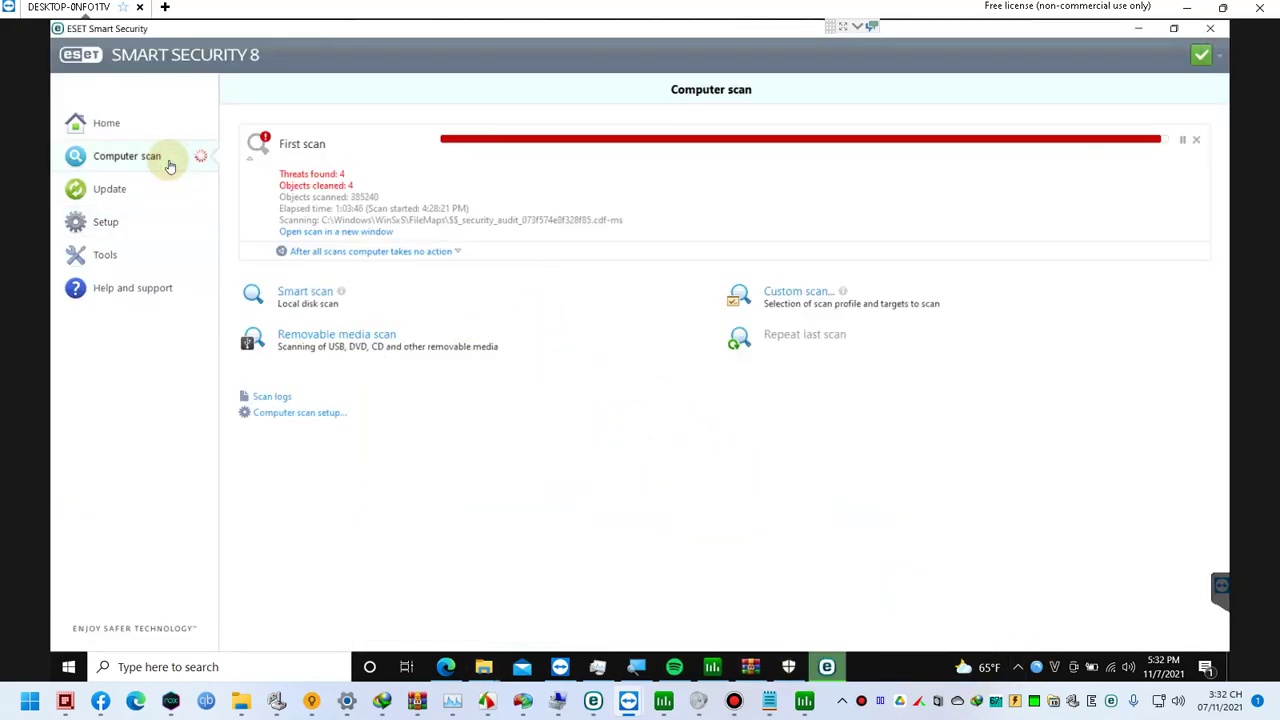